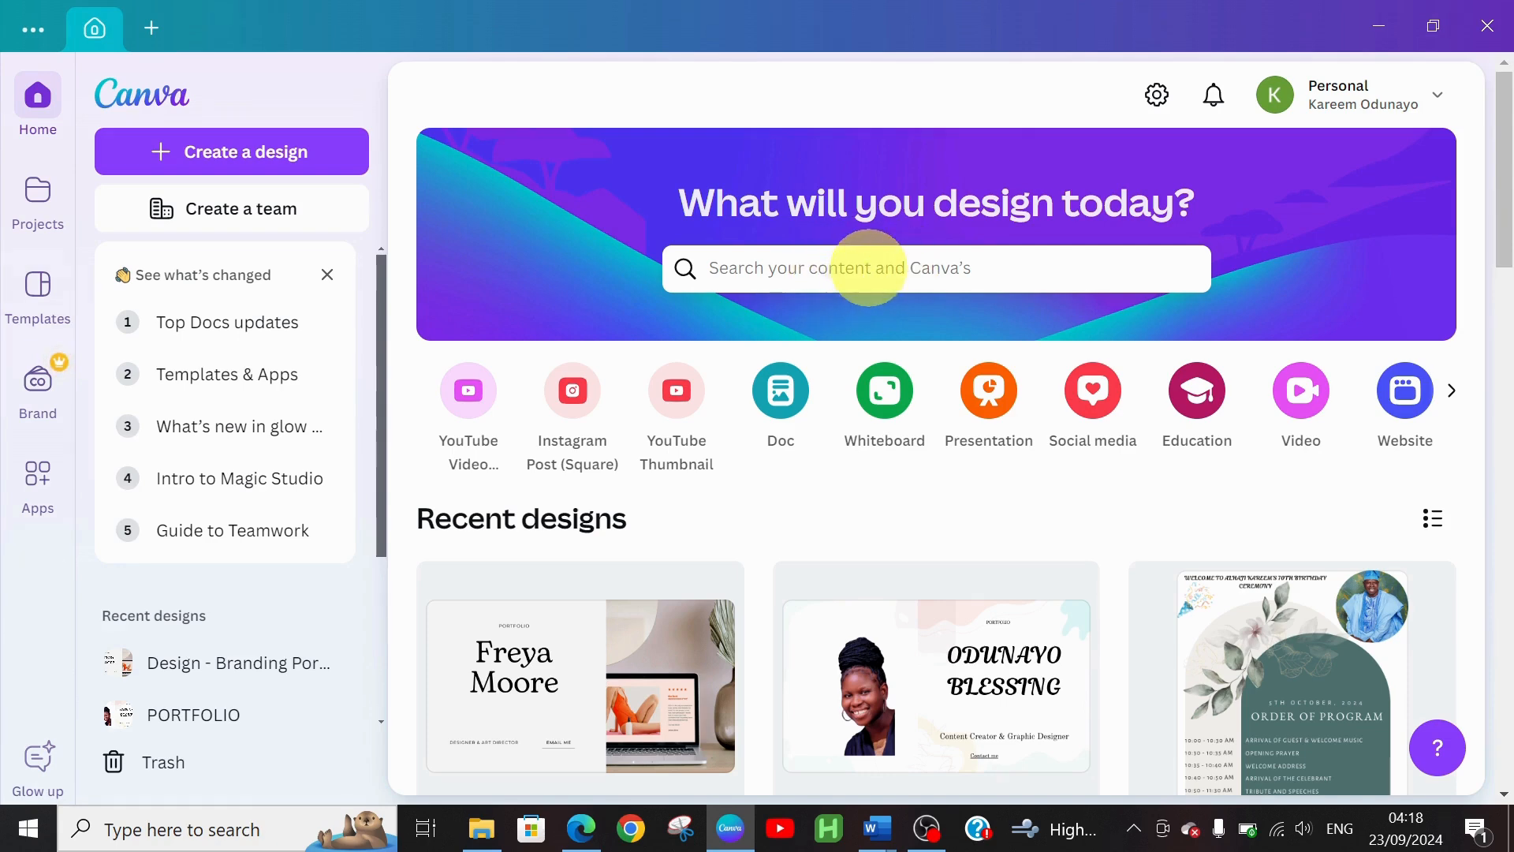
Search Canva for "website" to list your designs and the website templates
{"action": "left_click", "coordinate": [868, 268]}
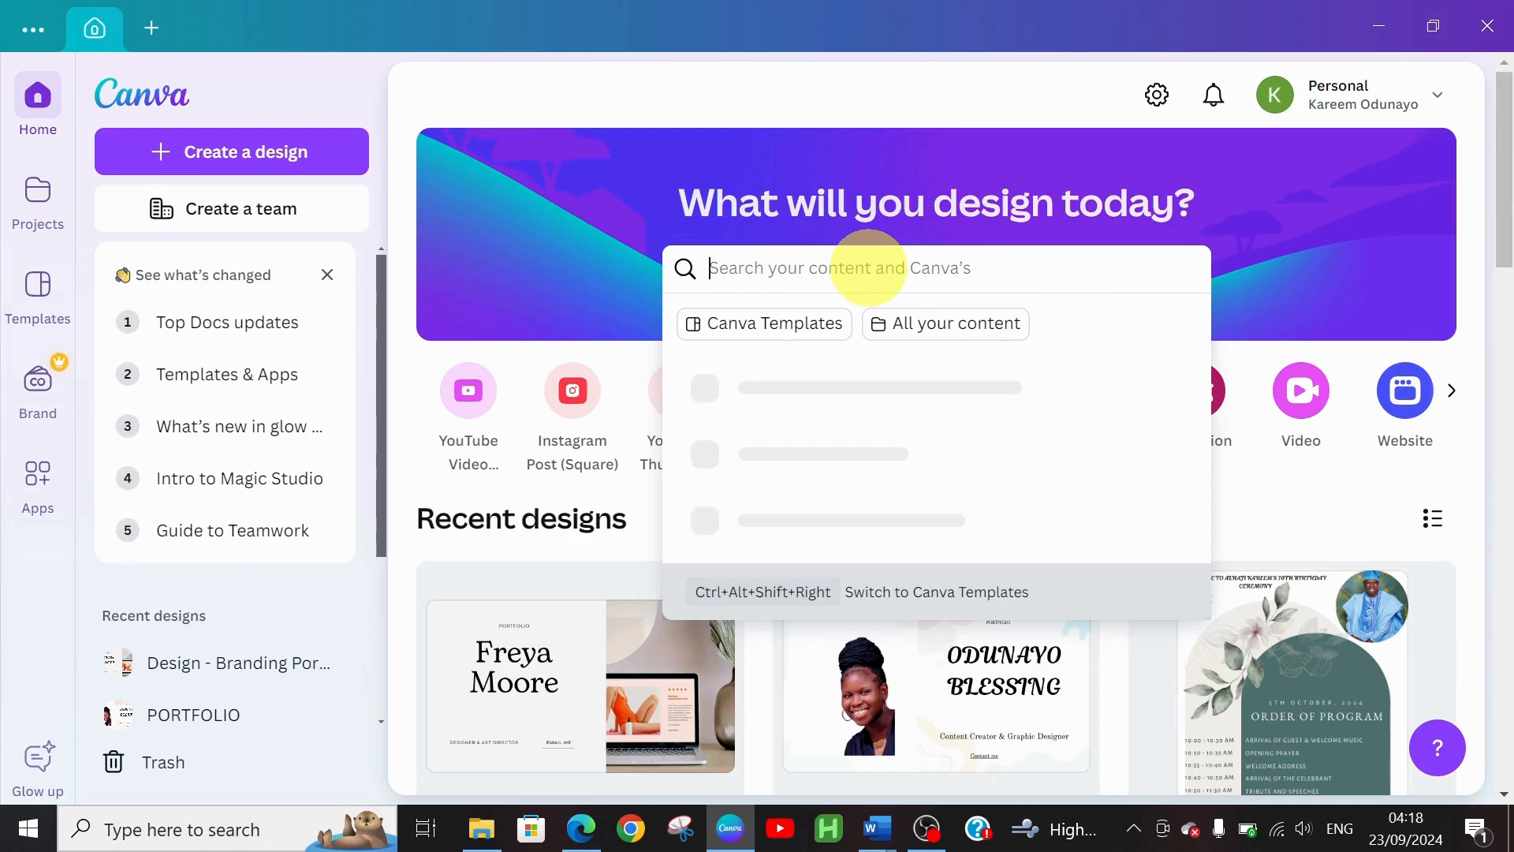
{"action": "type", "text": "we"}
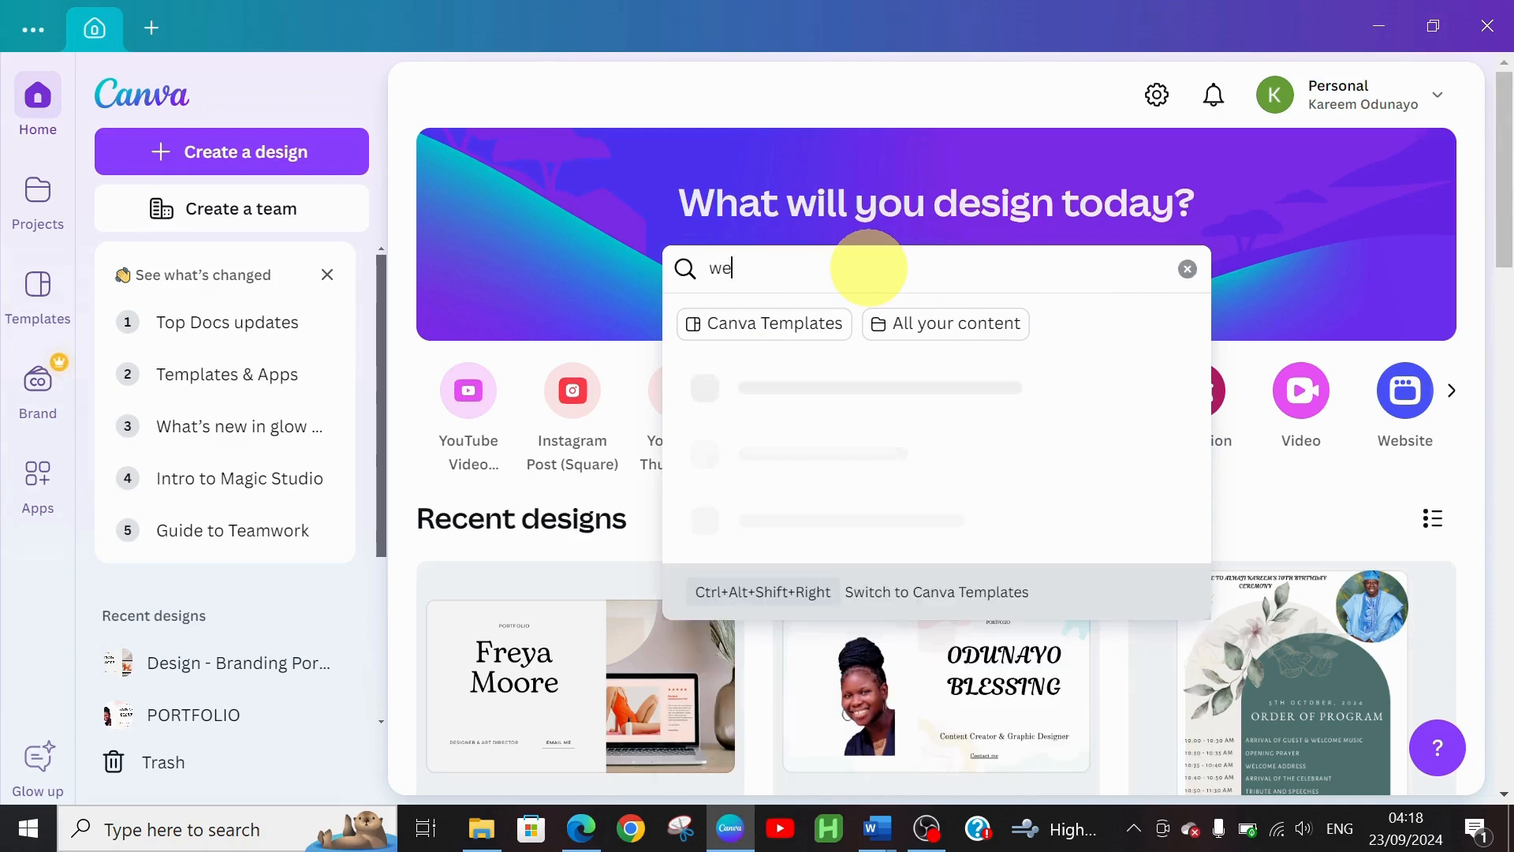
{"action": "type", "text": "bsite"}
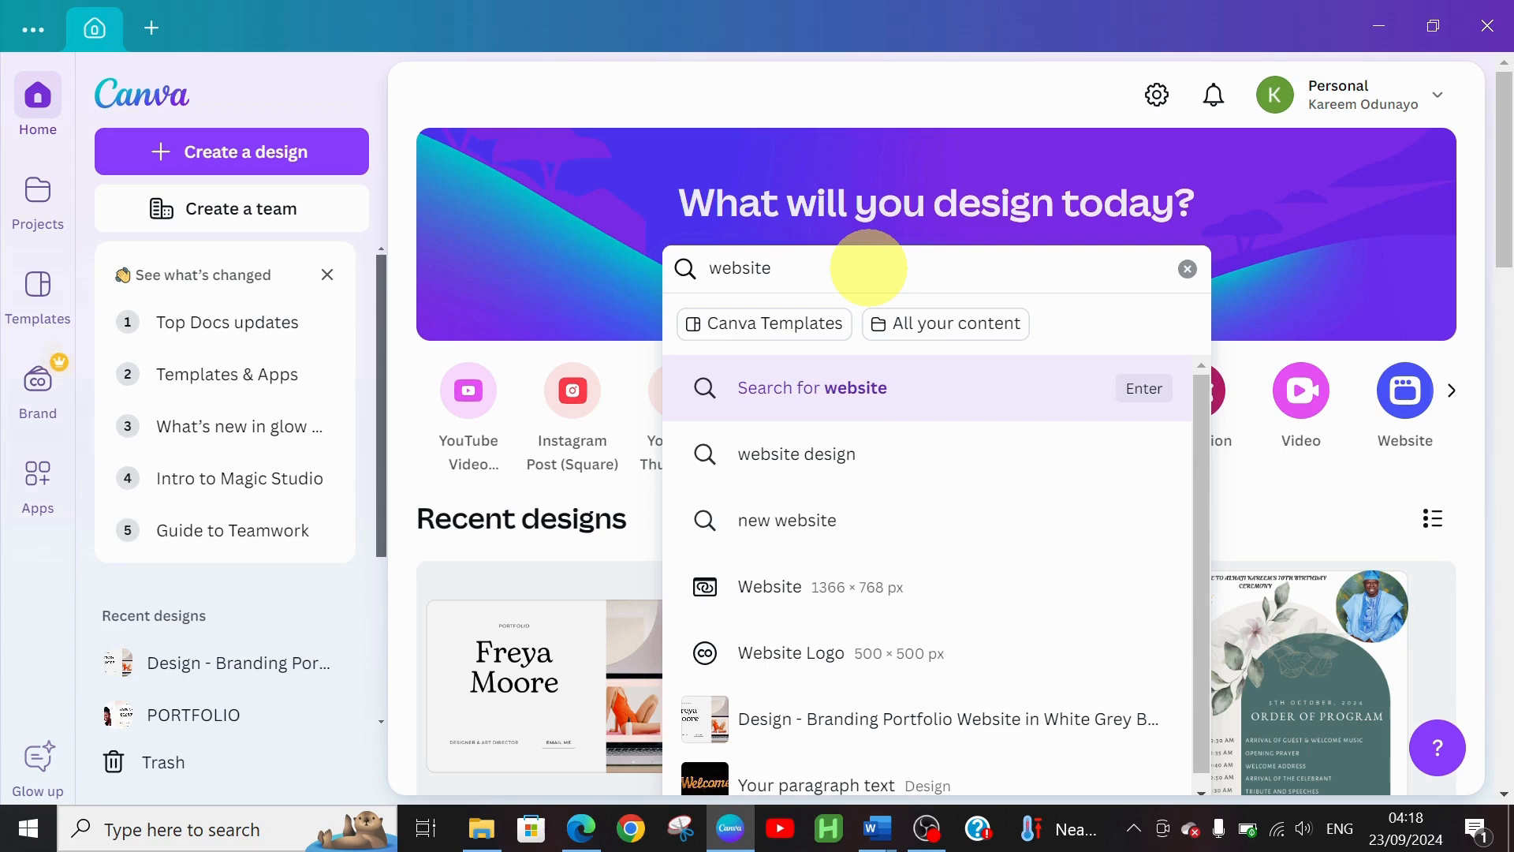
{"action": "key", "text": "Return"}
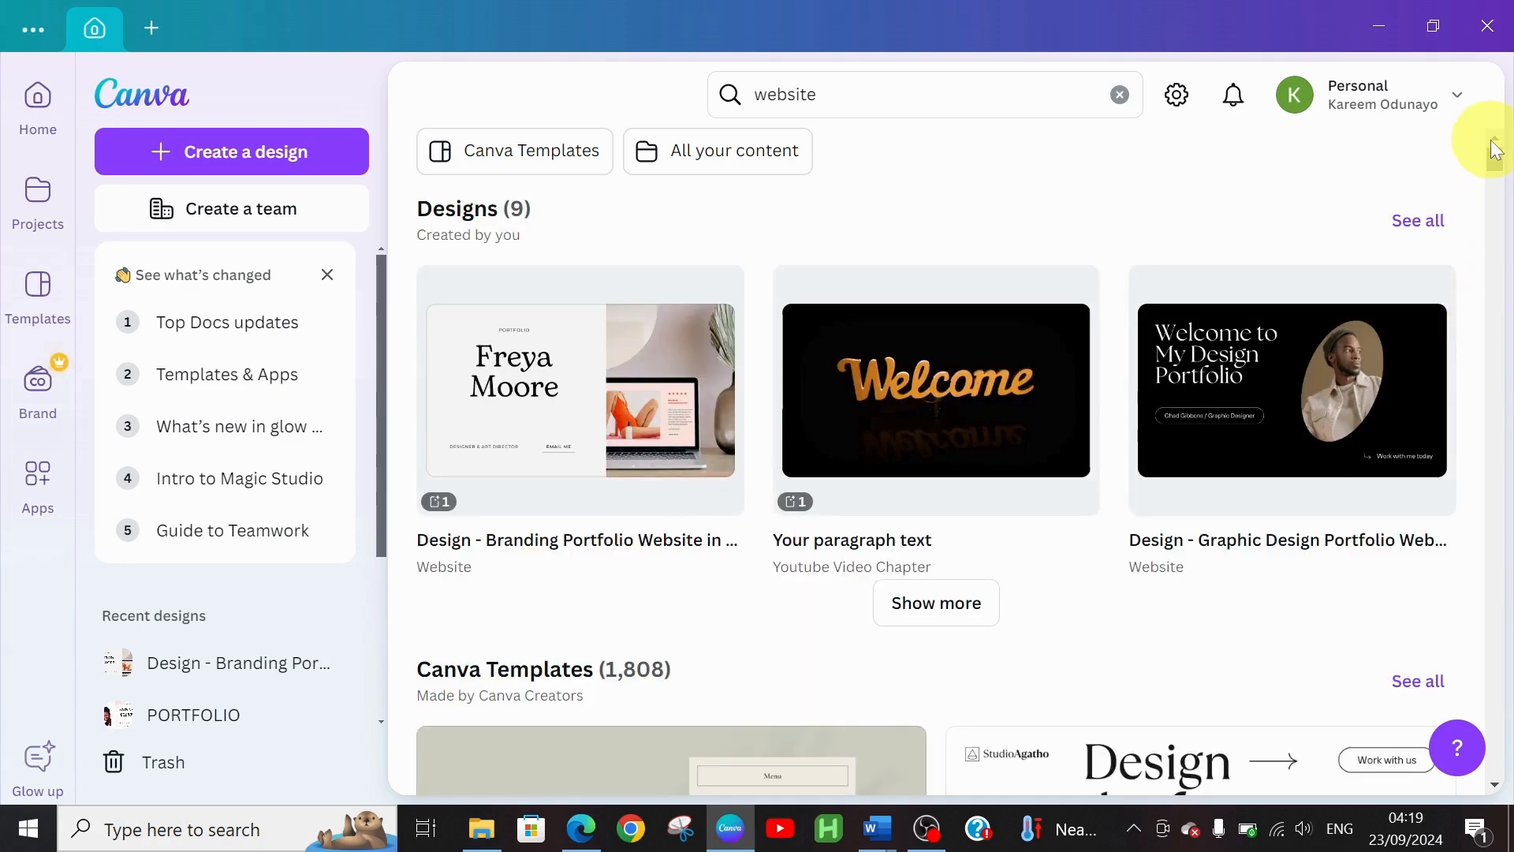
{"action": "left_click_drag", "start_coordinate": [1497, 159], "coordinate": [1498, 175]}
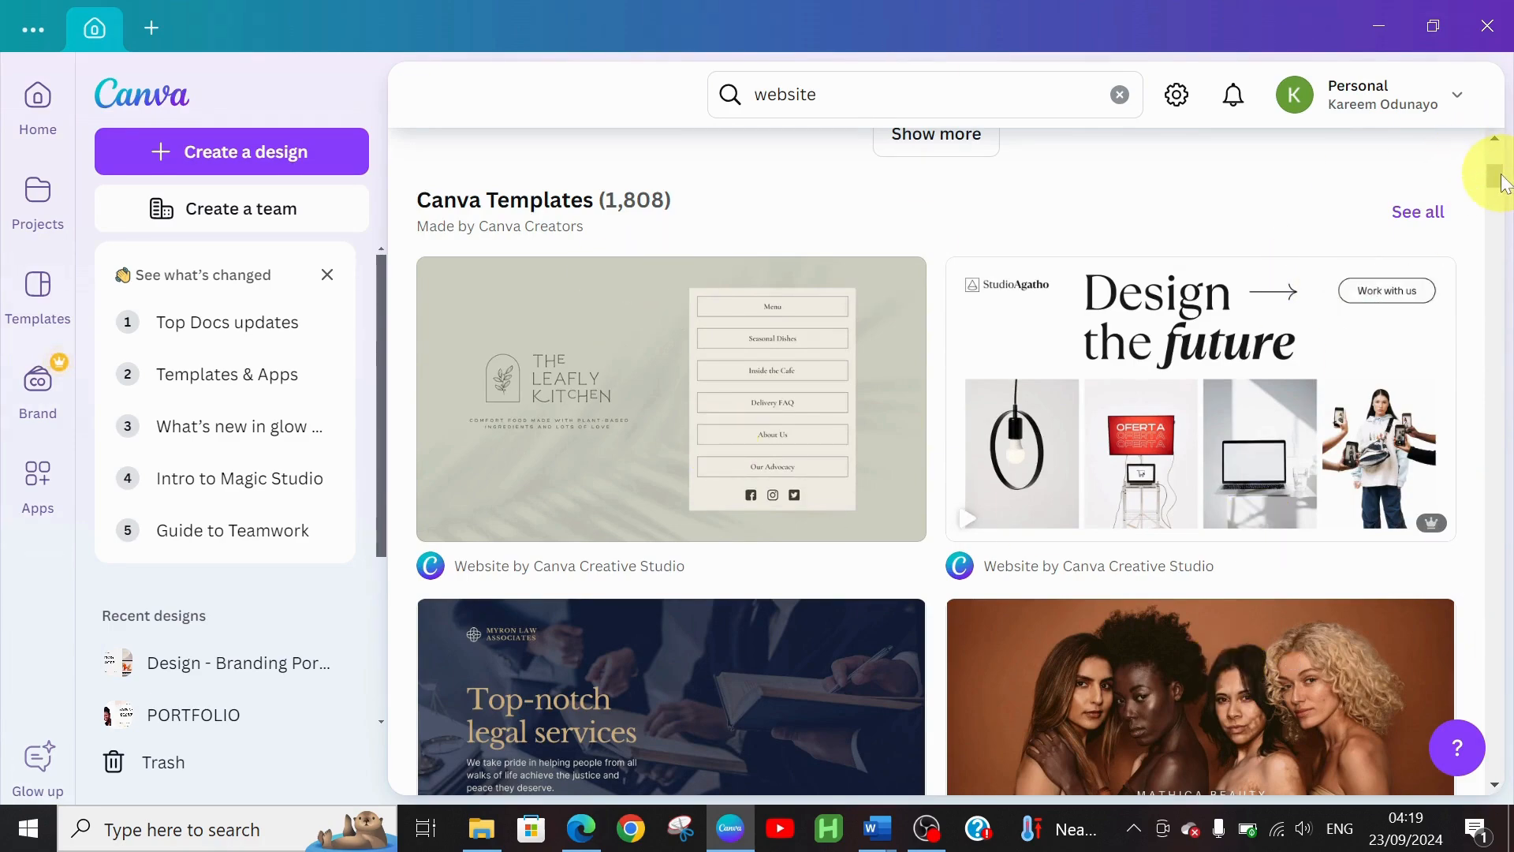
{"action": "mouse_move", "coordinate": [1501, 176]}
{"action": "left_mouse_down"}
{"action": "mouse_move", "coordinate": [1501, 220]}
{"action": "mouse_move", "coordinate": [1508, 181]}
{"action": "left_mouse_up"}
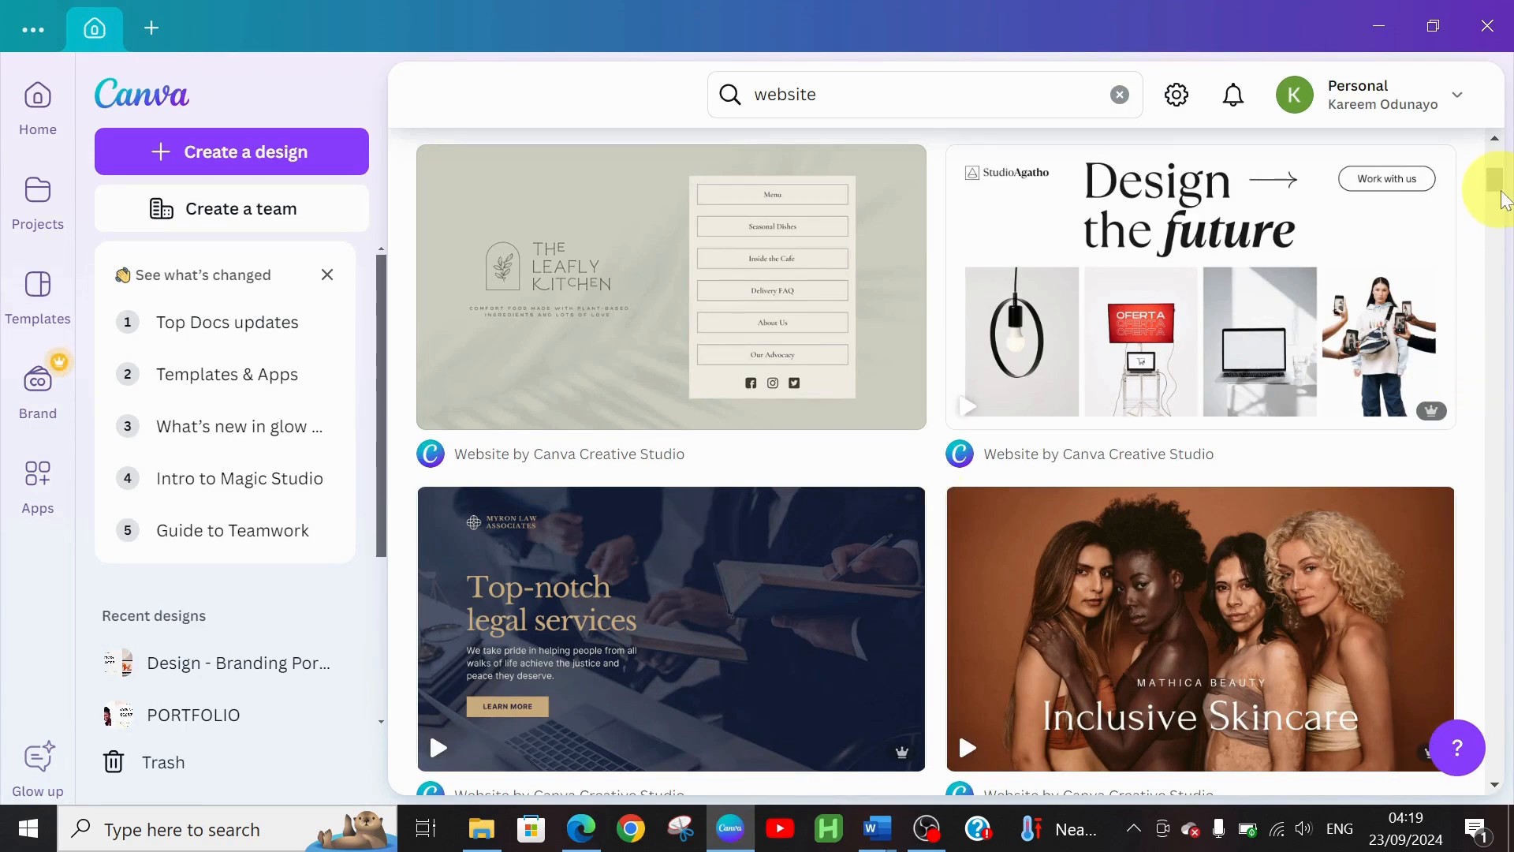
{"action": "left_click_drag", "start_coordinate": [1505, 199], "coordinate": [1508, 142]}
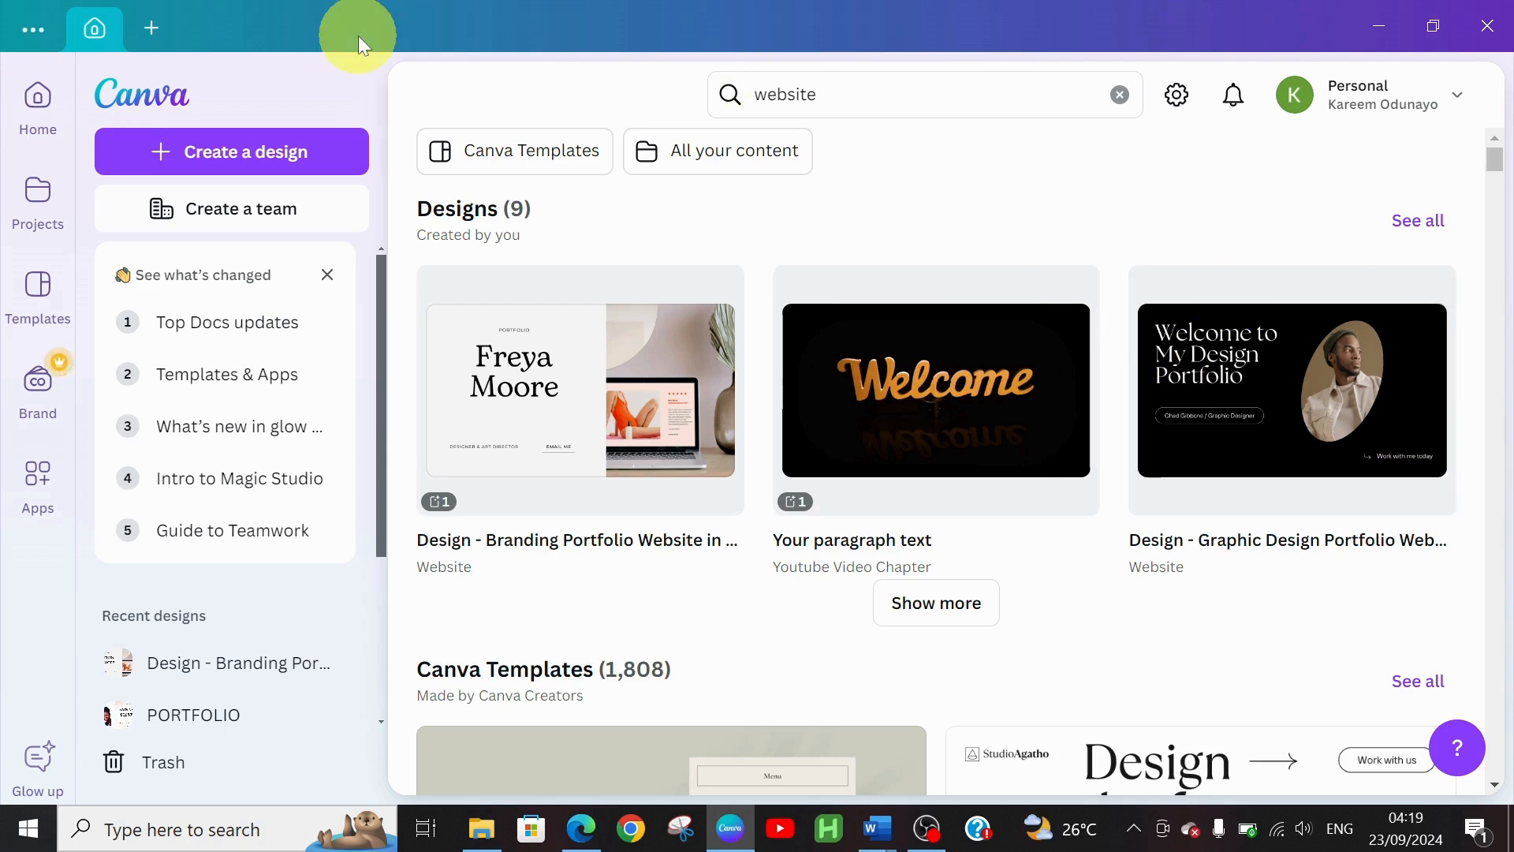
Create a blank Website design at 1366 × 768 px via a "website" search in Create a design
{"action": "left_click", "coordinate": [186, 149]}
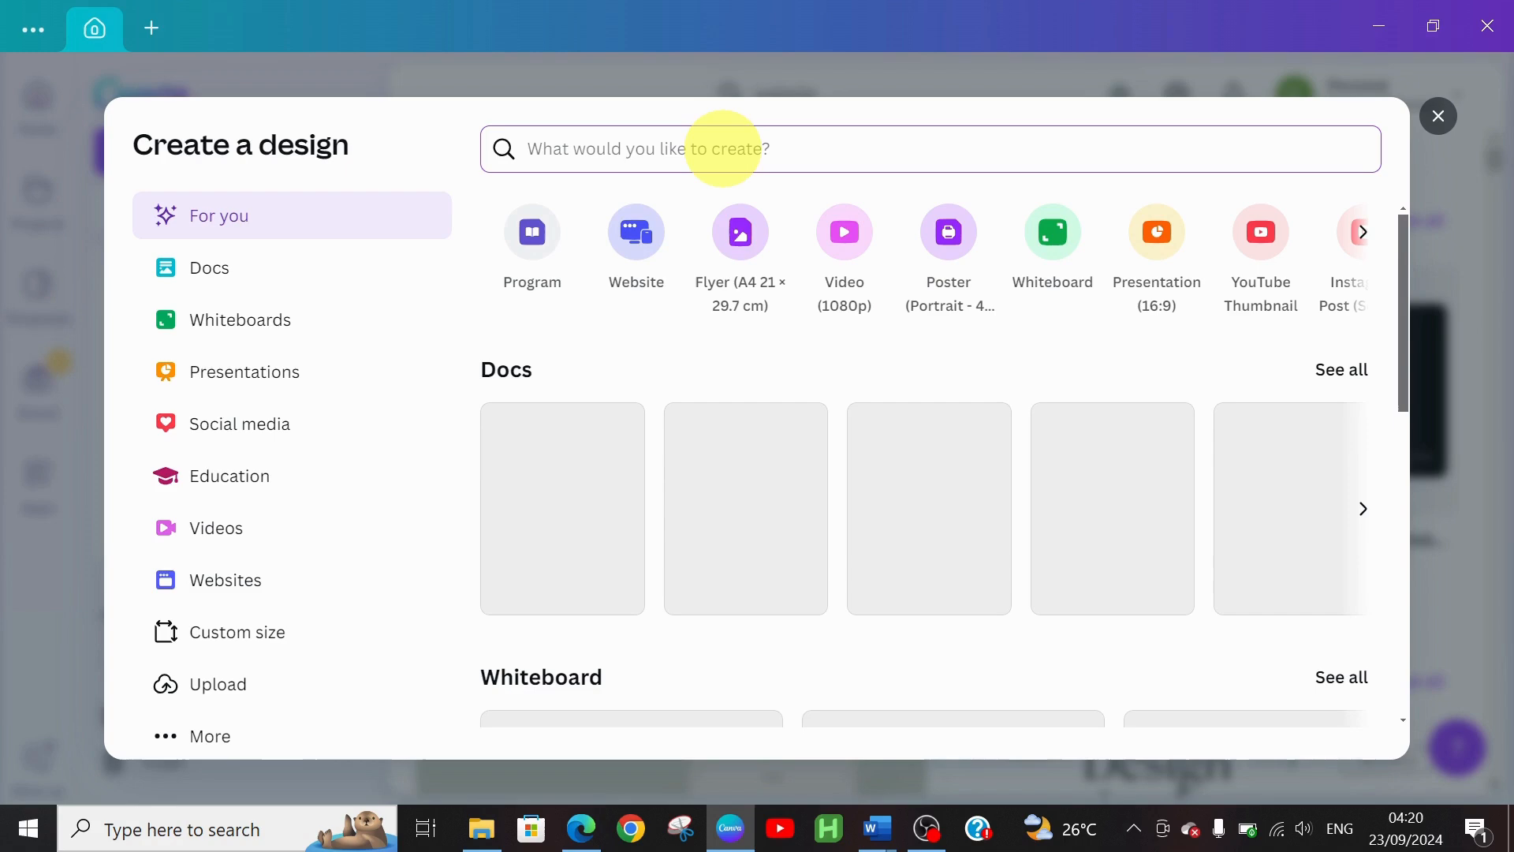
{"action": "type", "text": "websi"}
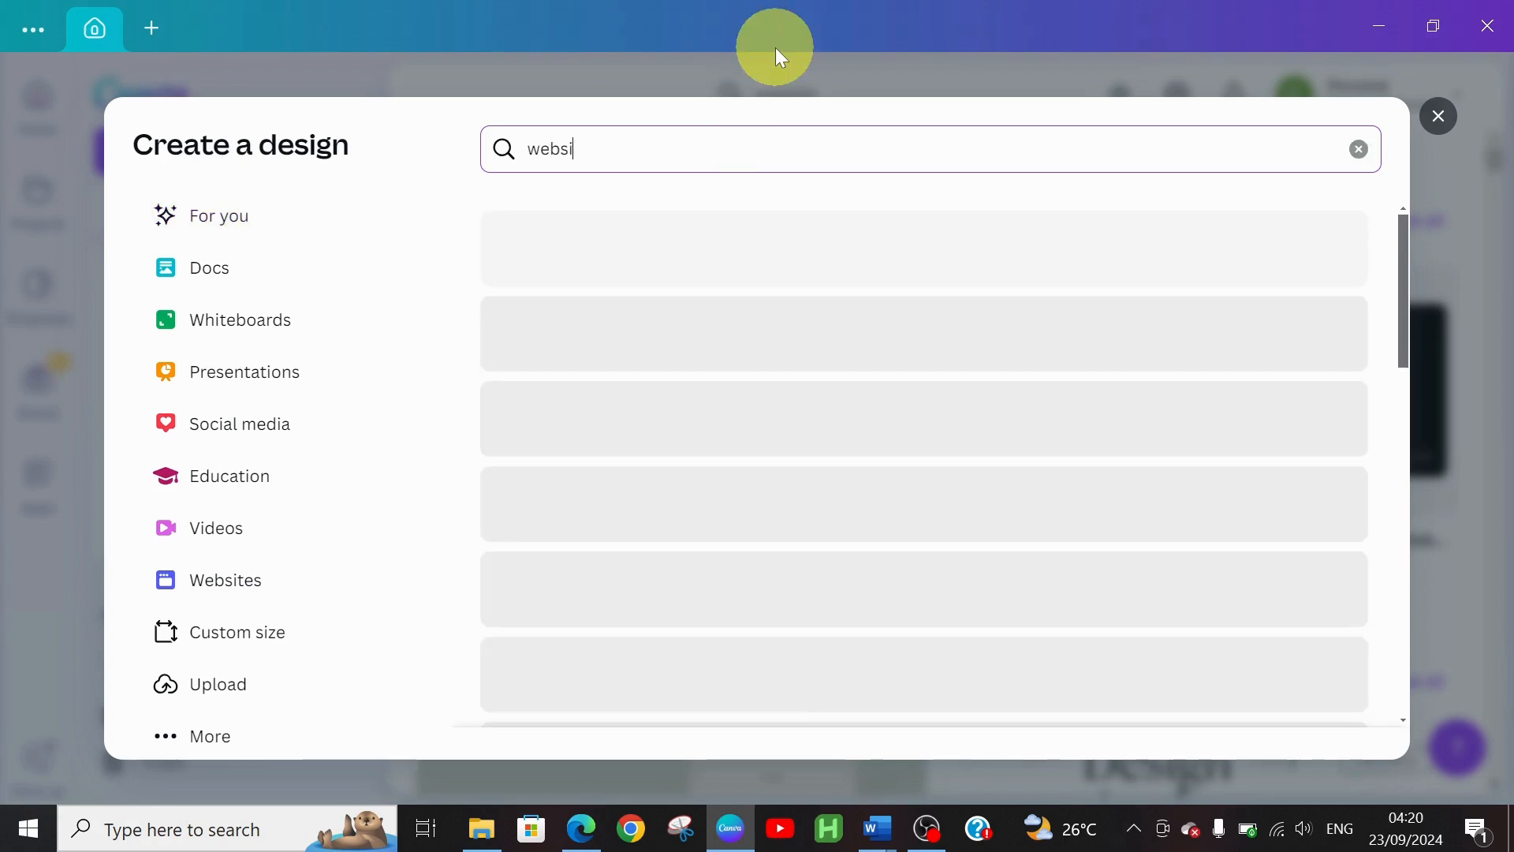
{"action": "type", "text": "te"}
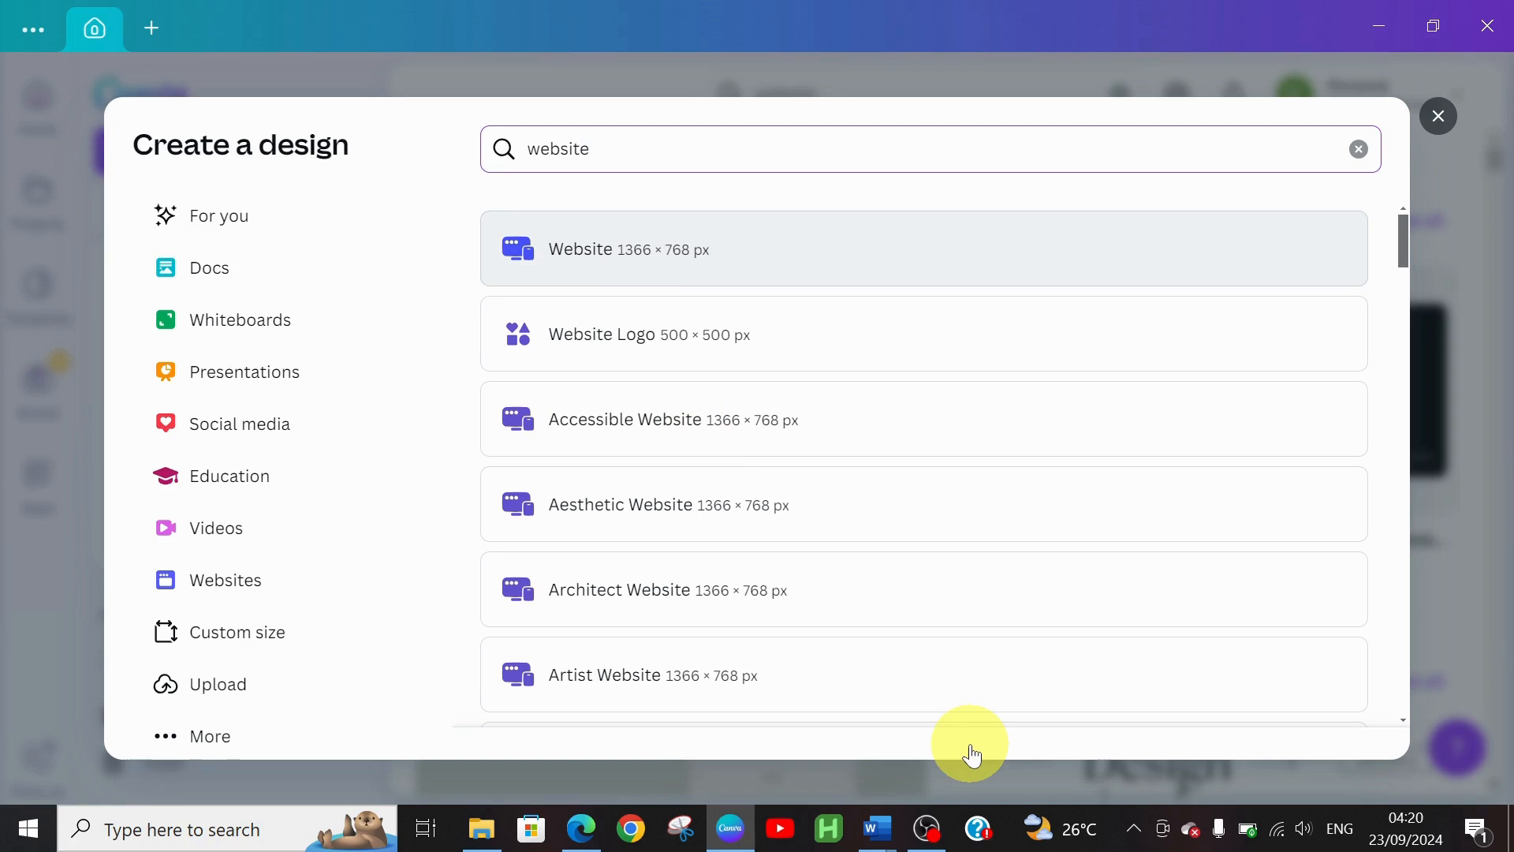
{"action": "scroll", "coordinate": [1412, 288], "scroll_direction": "down", "scroll_amount": 3}
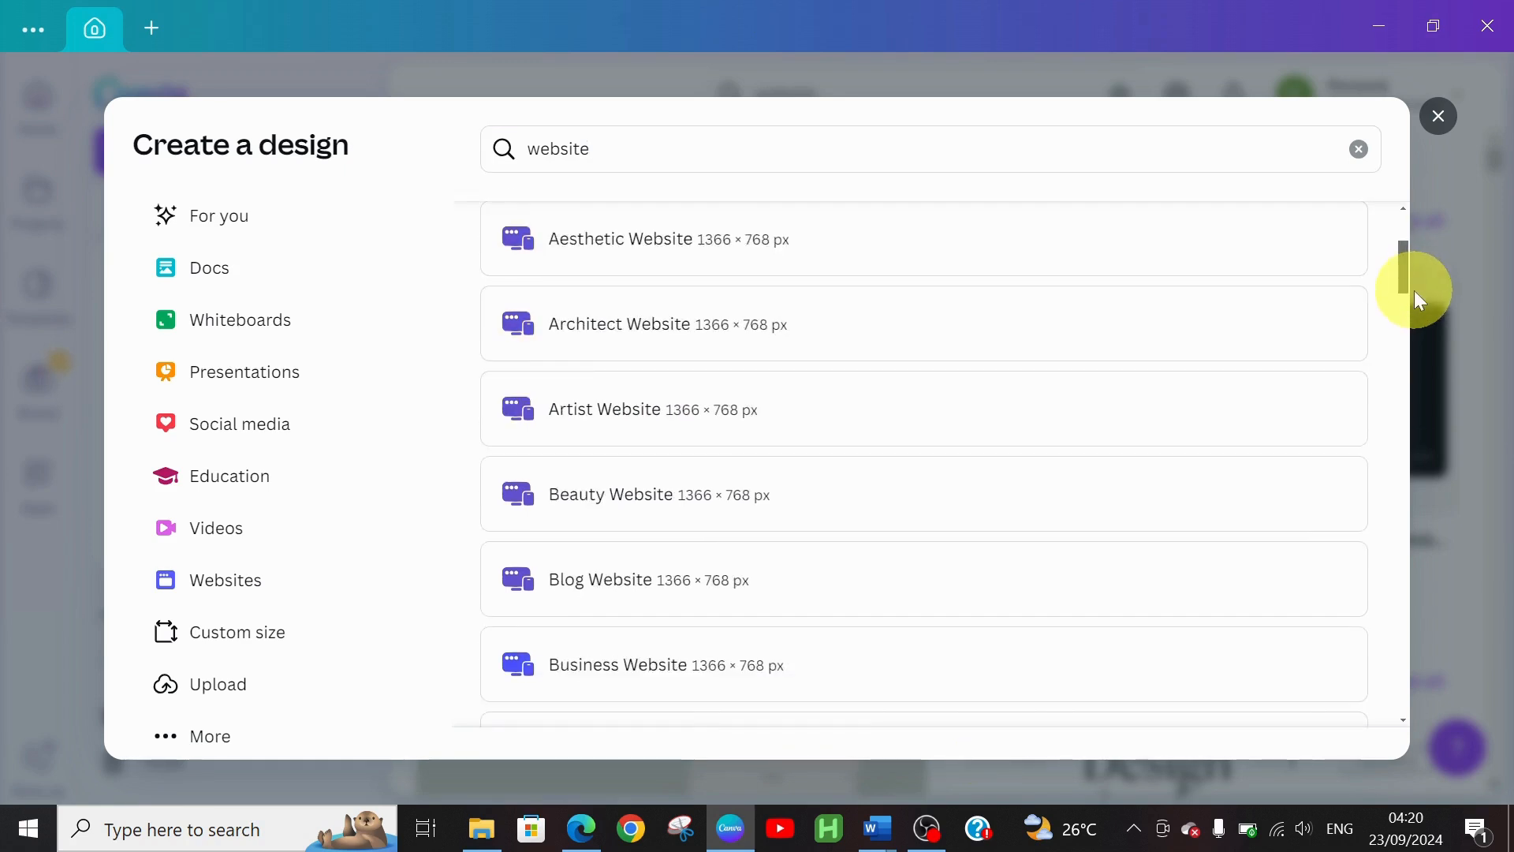
{"action": "left_click_drag", "start_coordinate": [1415, 291], "coordinate": [1423, 317]}
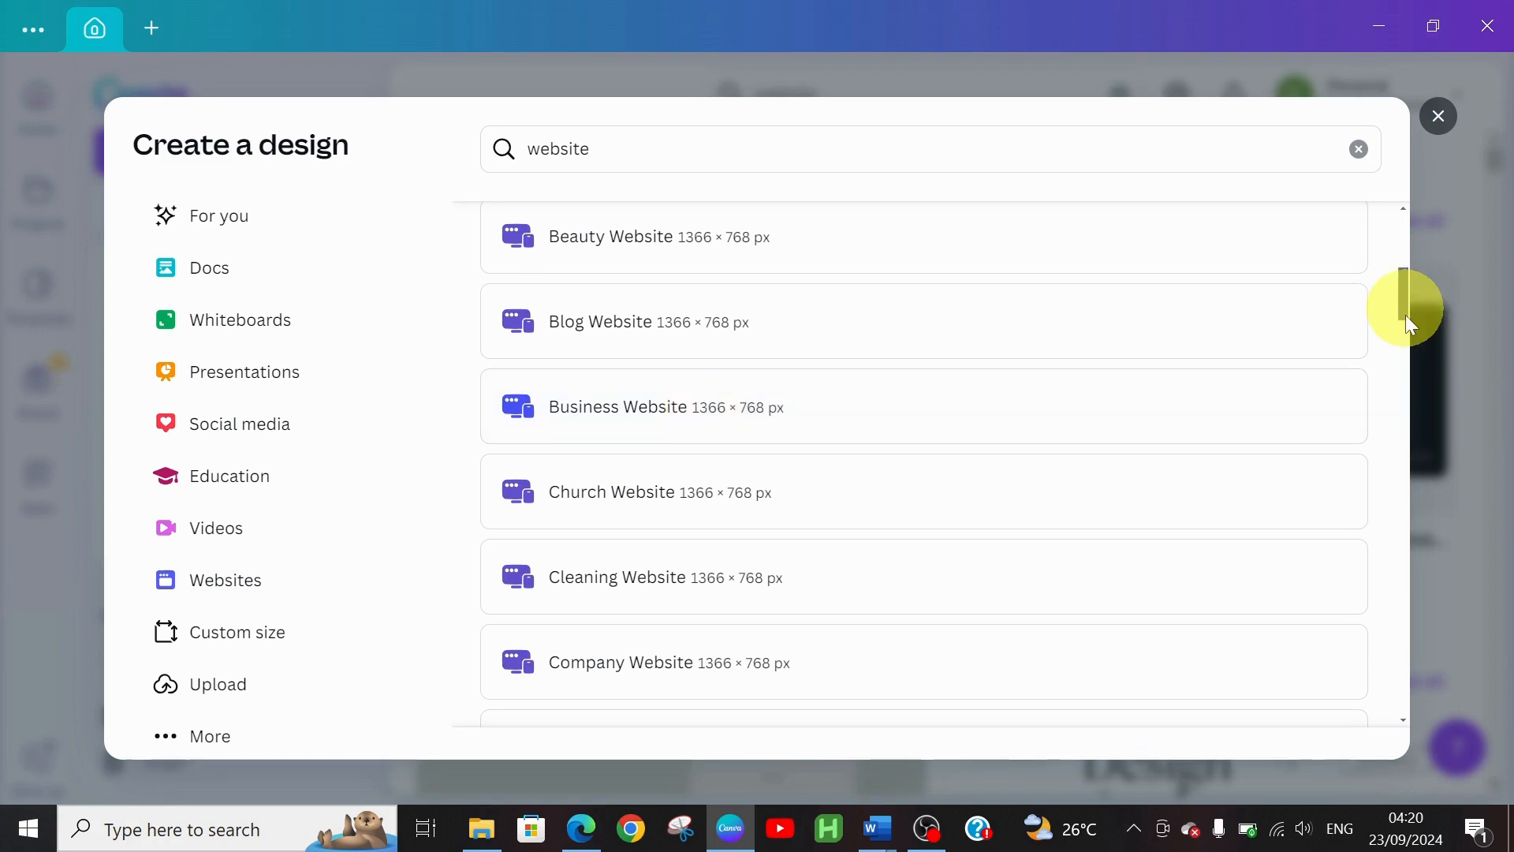
{"action": "left_click_drag", "start_coordinate": [1405, 315], "coordinate": [1411, 374]}
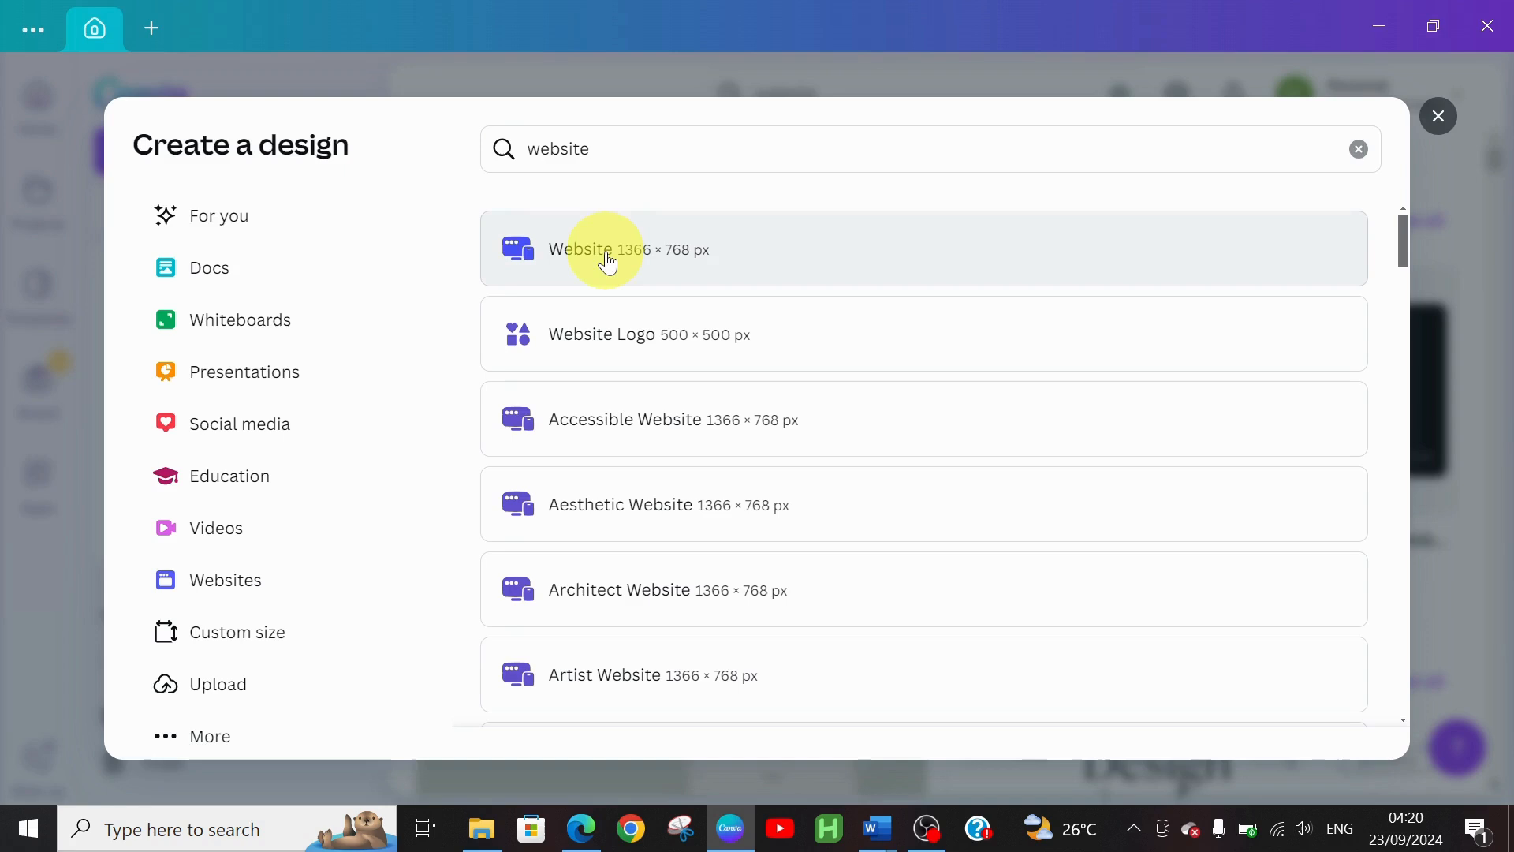
{"action": "left_click", "coordinate": [581, 257]}
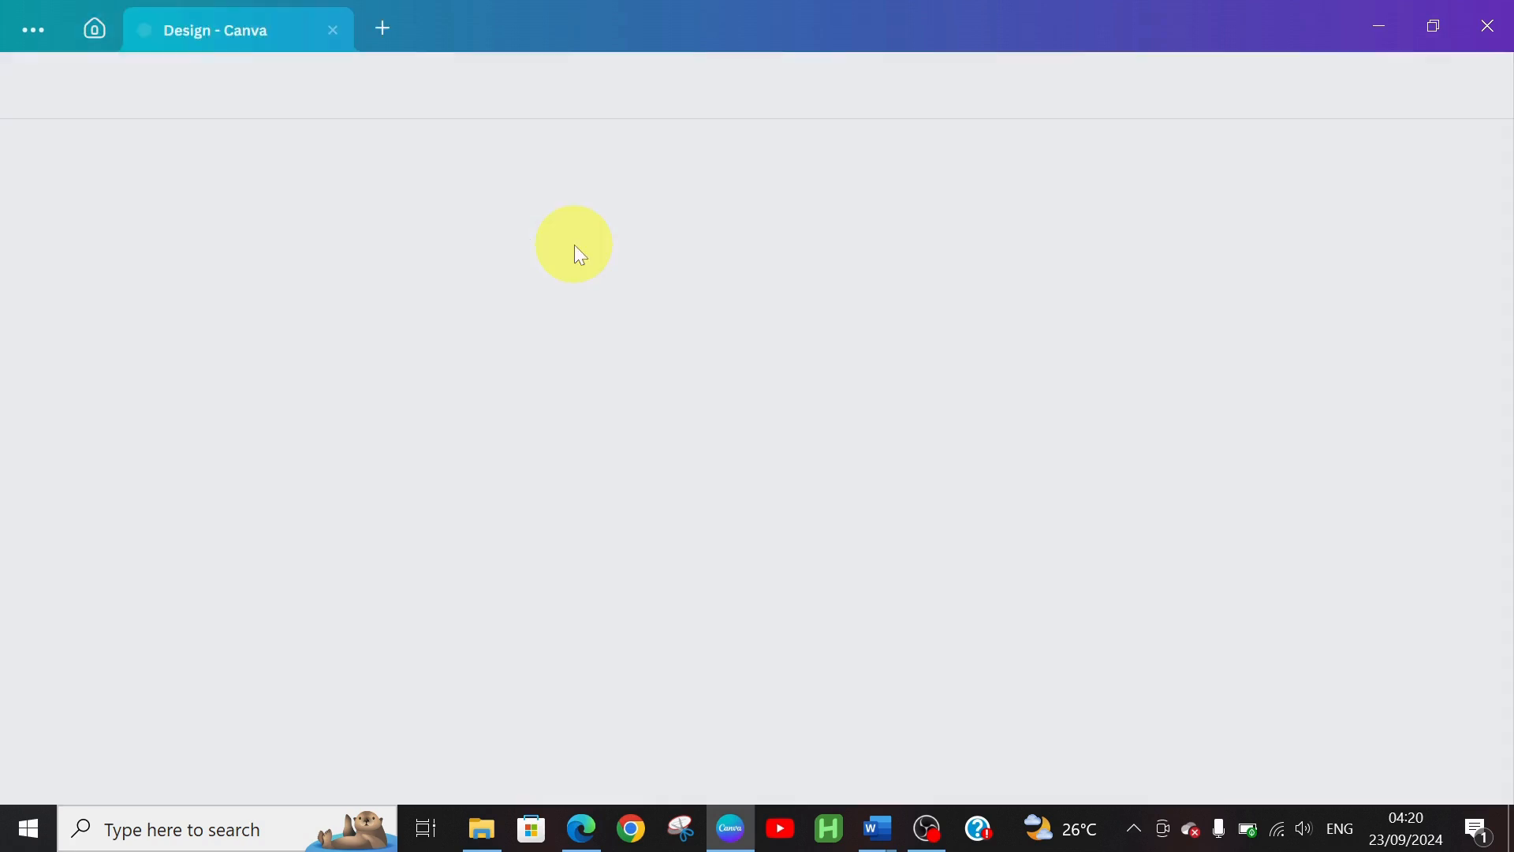
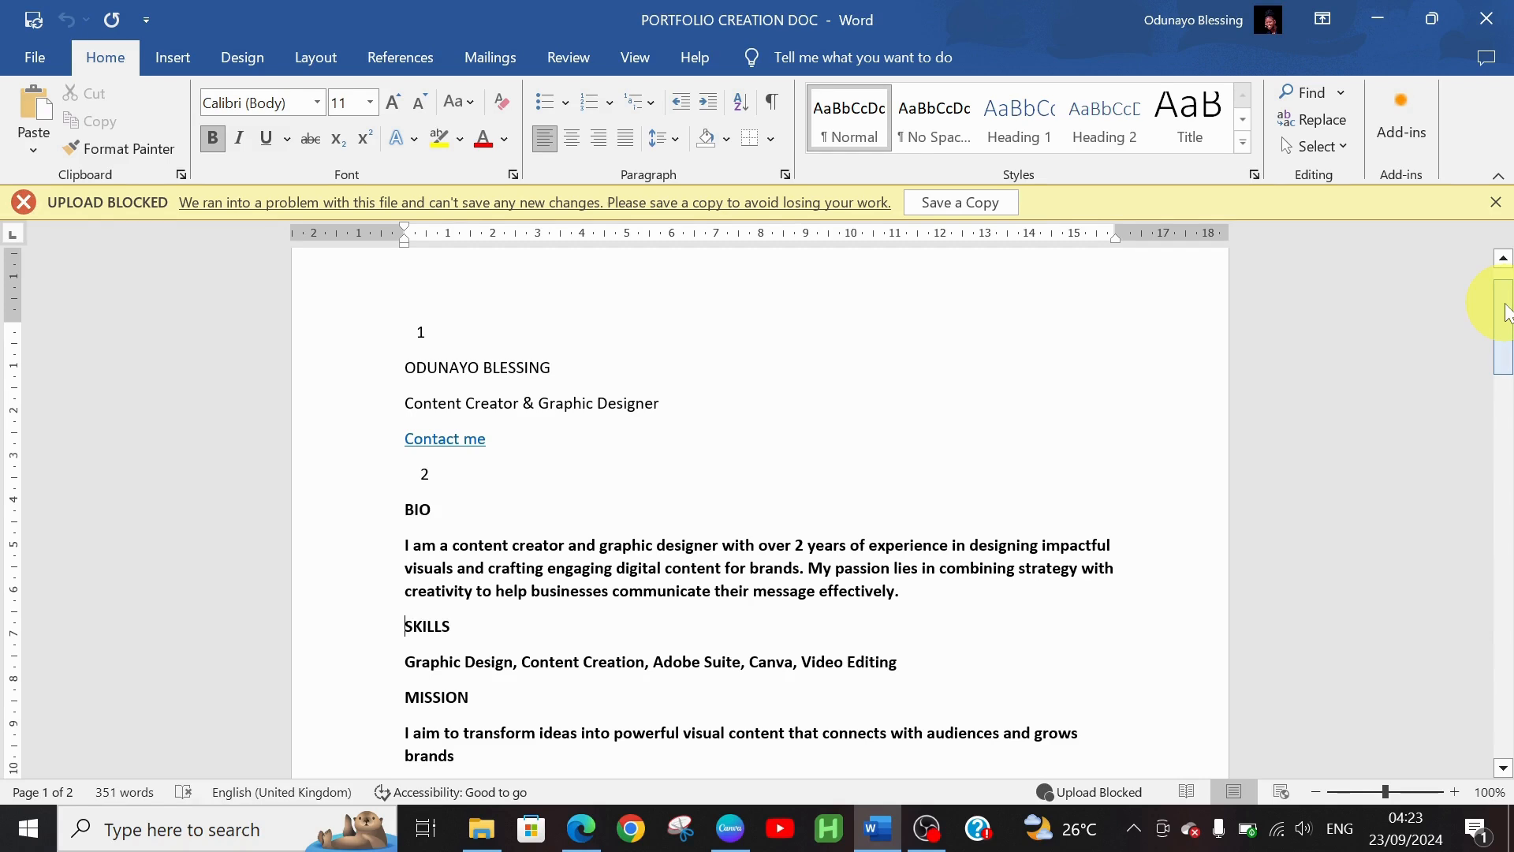
Scroll through the open window, then return to the blank Canva website page
{"action": "left_click_drag", "start_coordinate": [1507, 311], "coordinate": [1506, 327]}
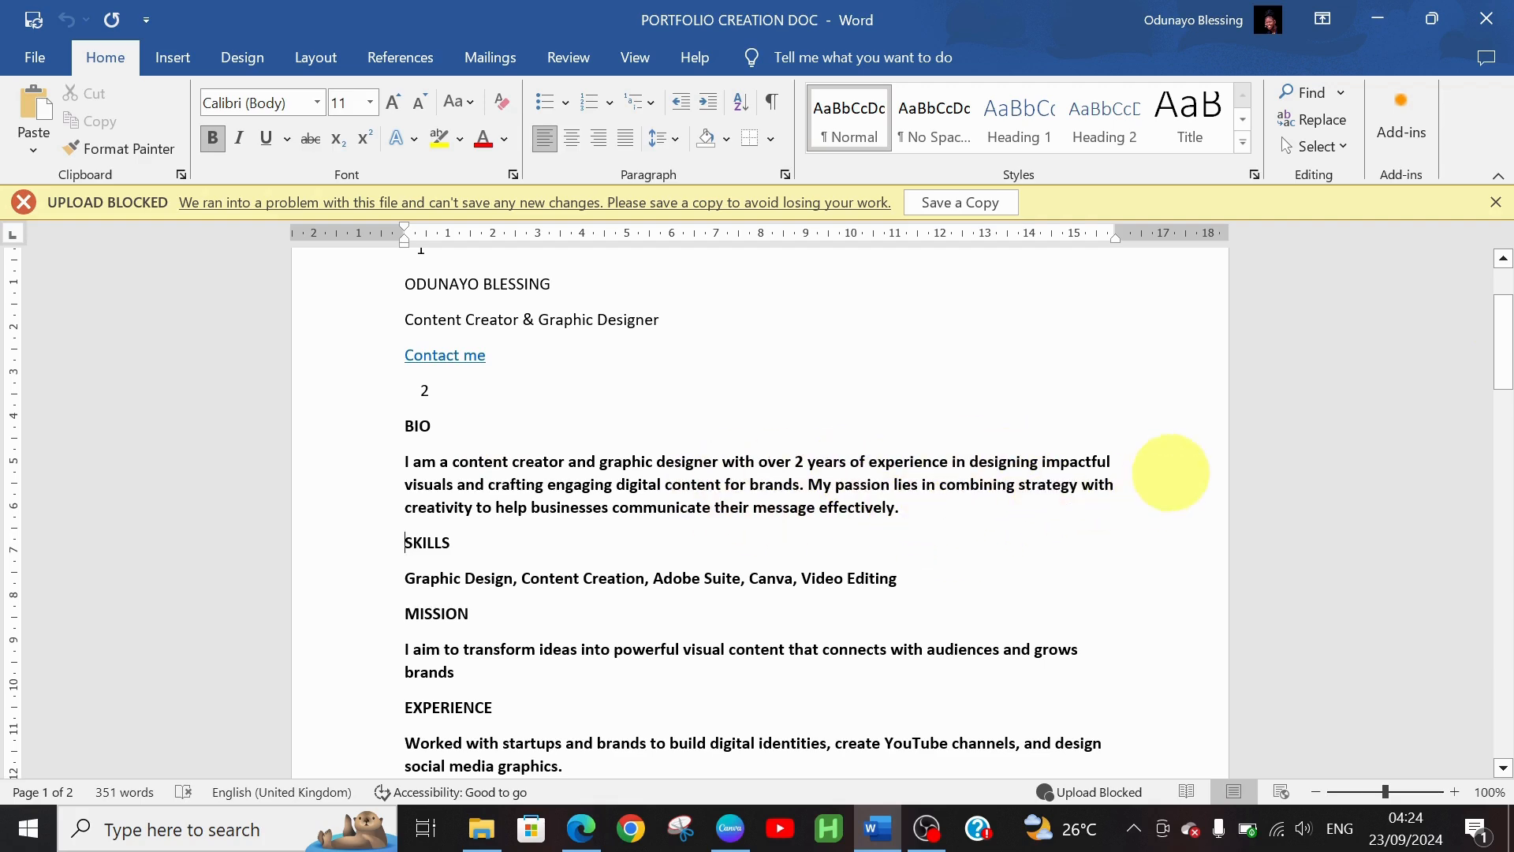
{"action": "left_click_drag", "start_coordinate": [1501, 339], "coordinate": [1511, 368]}
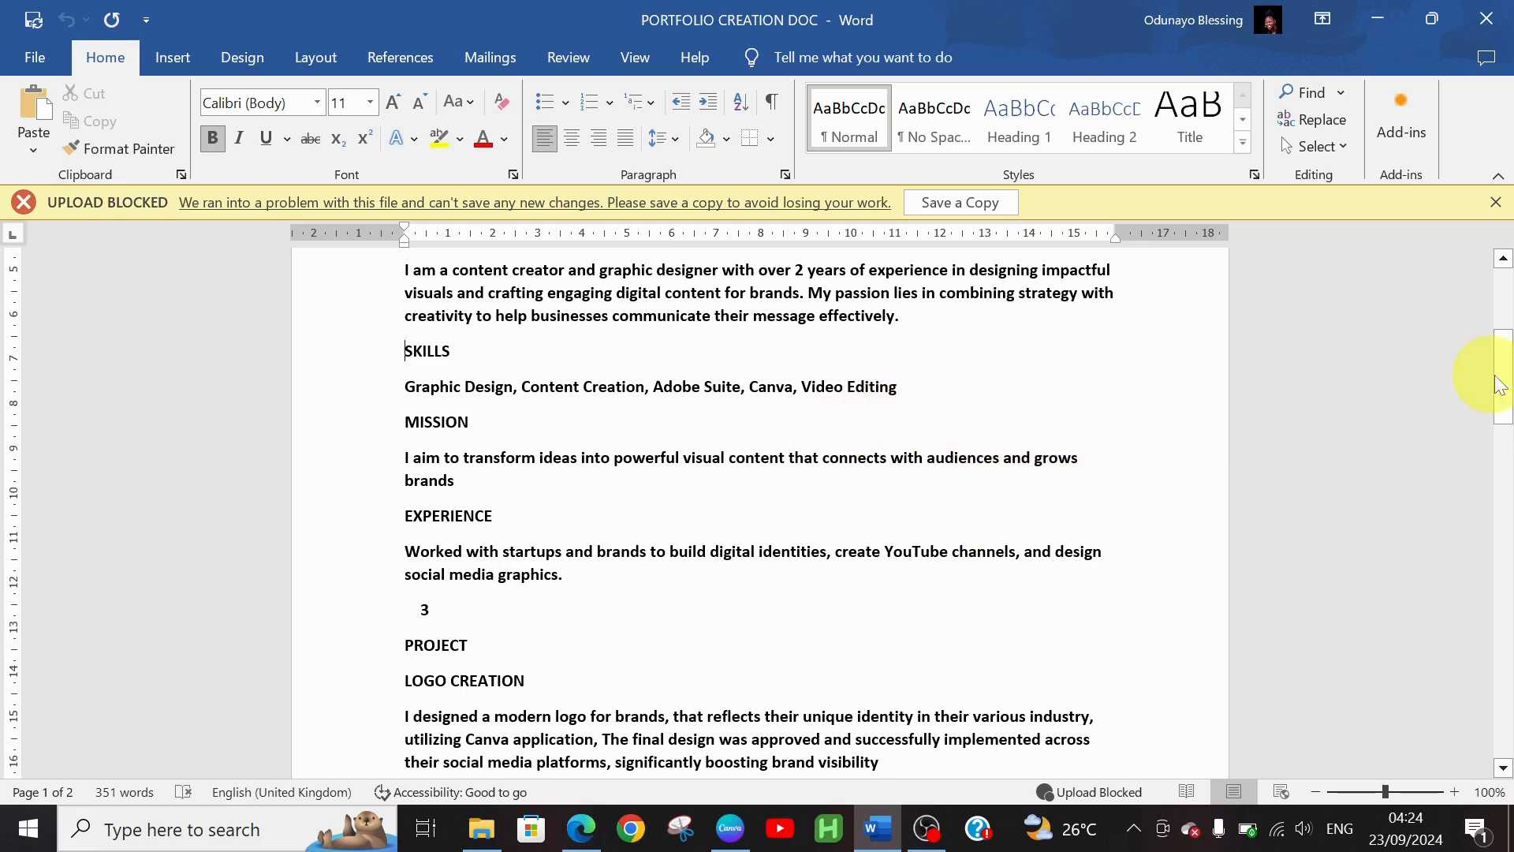
{"action": "left_click_drag", "start_coordinate": [1508, 384], "coordinate": [1497, 402]}
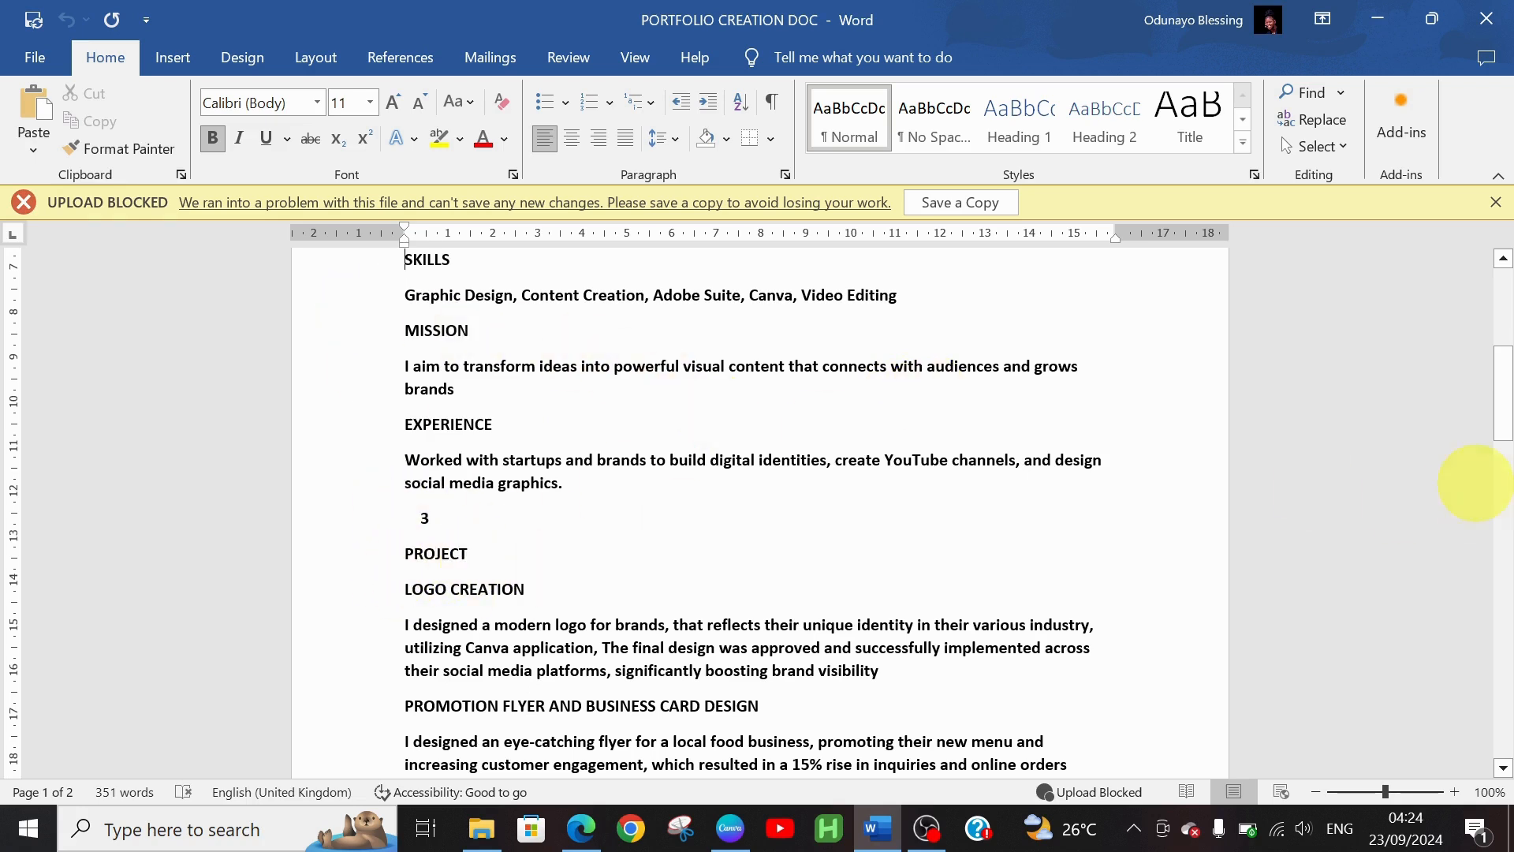
{"action": "left_click_drag", "start_coordinate": [1504, 413], "coordinate": [1508, 624]}
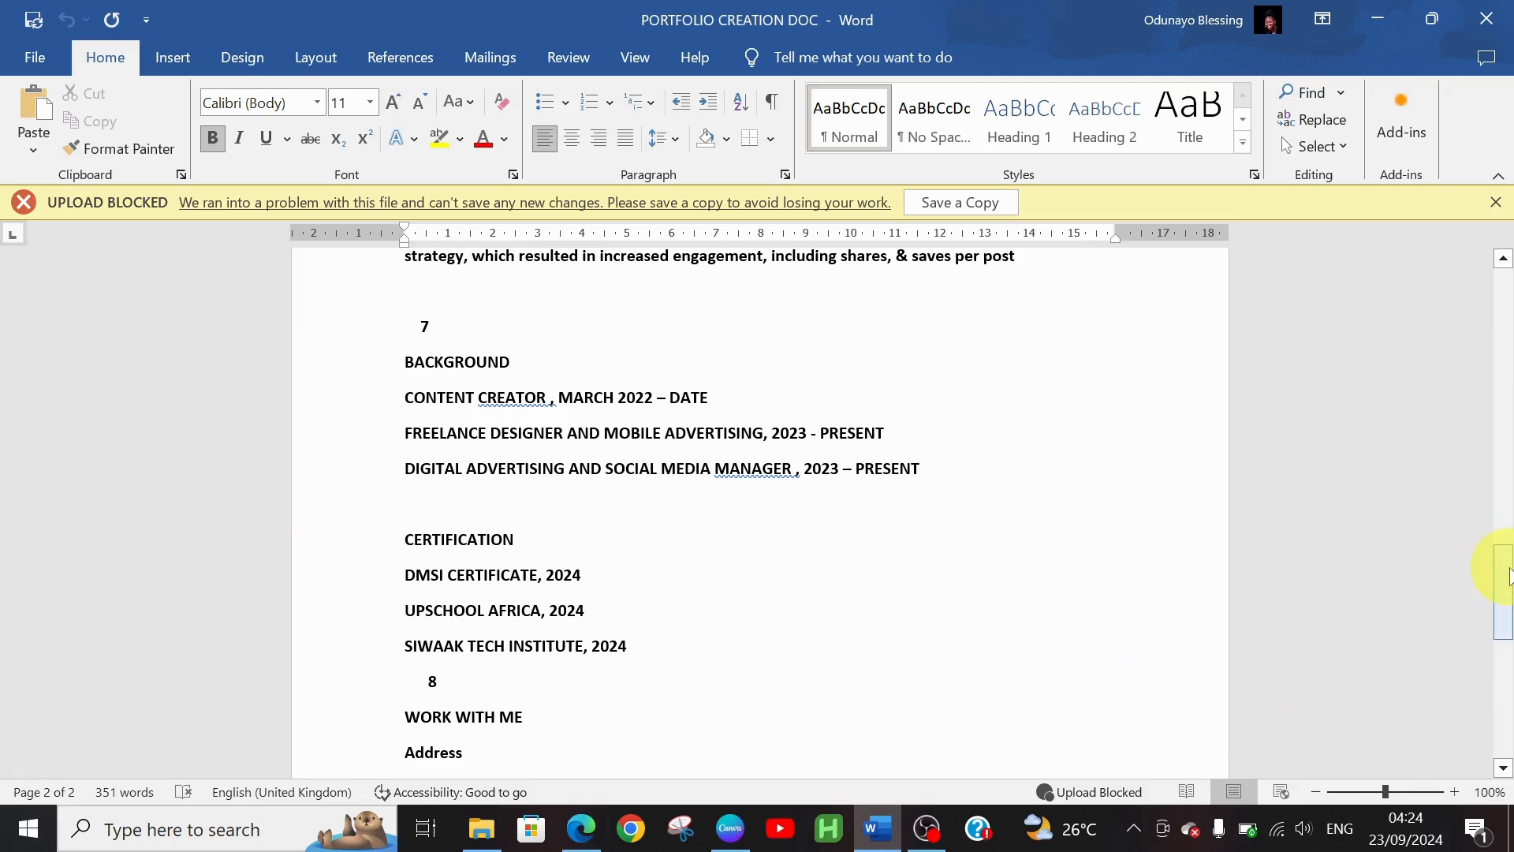
{"action": "left_click_drag", "start_coordinate": [1508, 576], "coordinate": [1510, 626]}
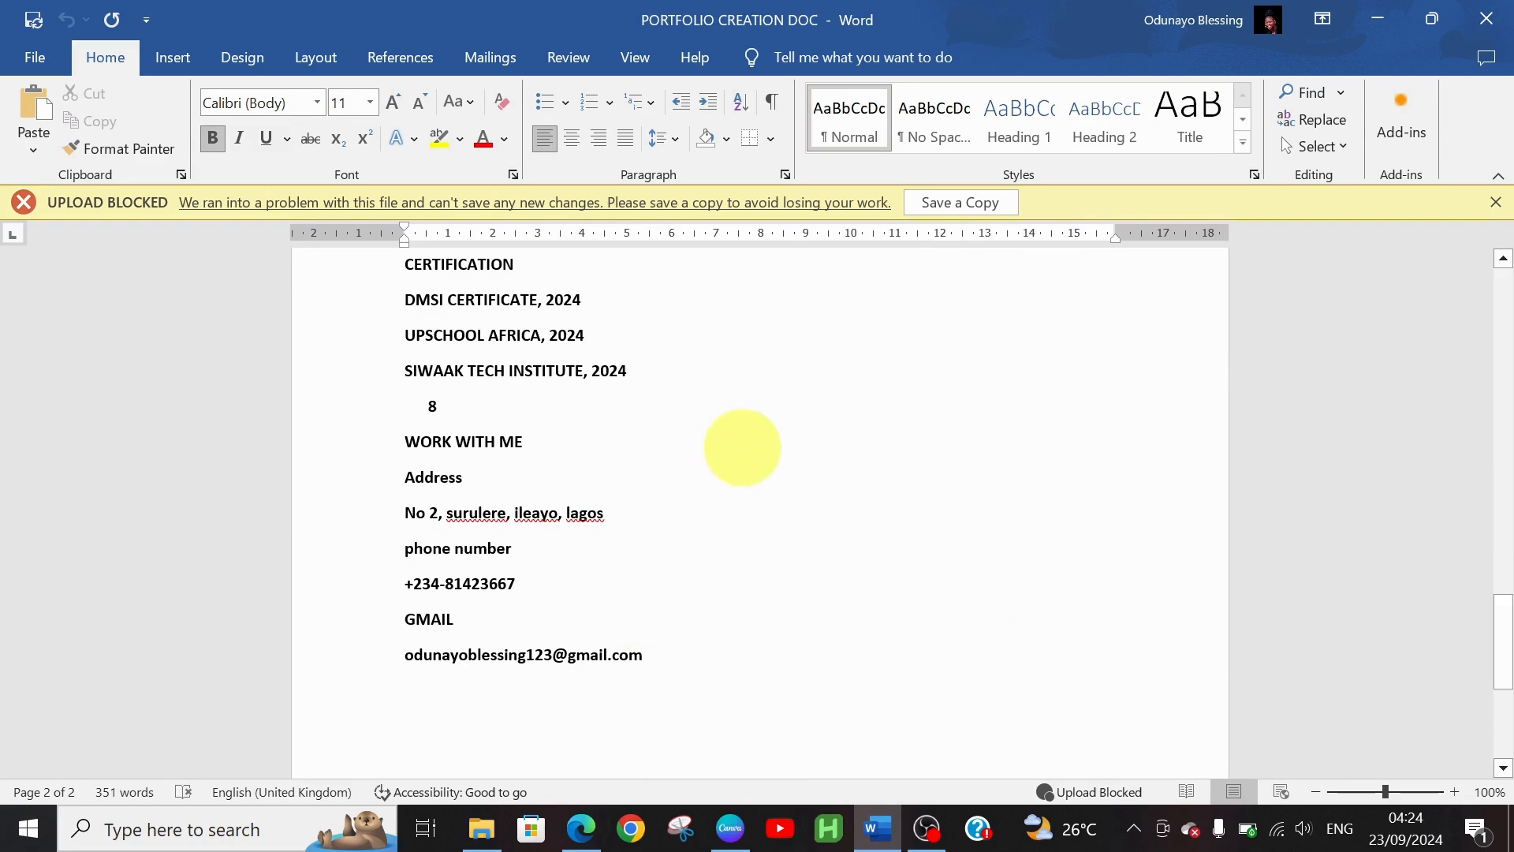
{"action": "left_click_drag", "start_coordinate": [1508, 631], "coordinate": [1505, 246]}
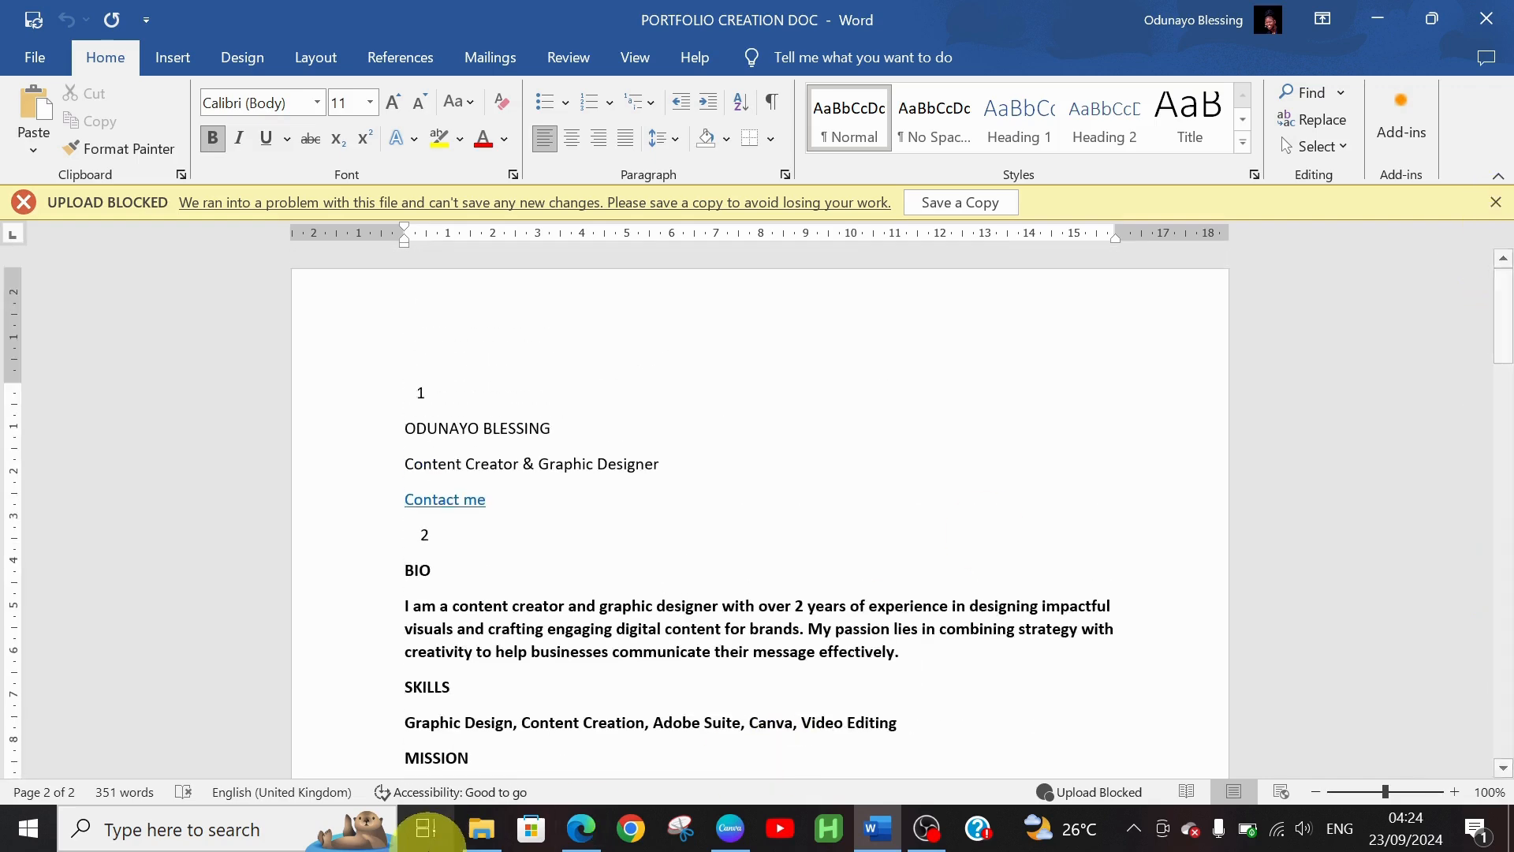
{"action": "left_click", "coordinate": [730, 830]}
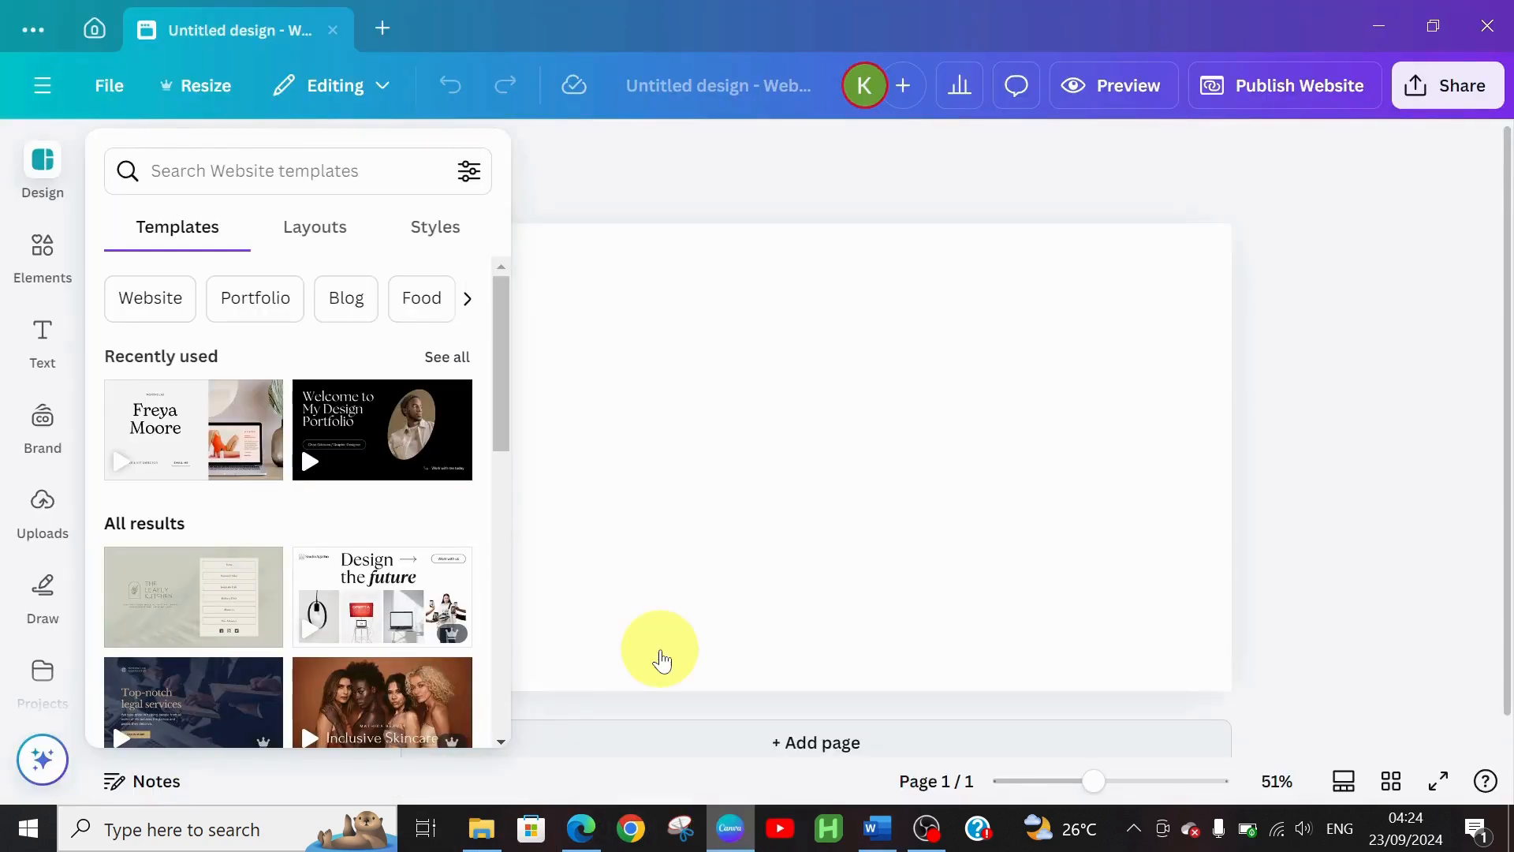
{"action": "left_click", "coordinate": [576, 340]}
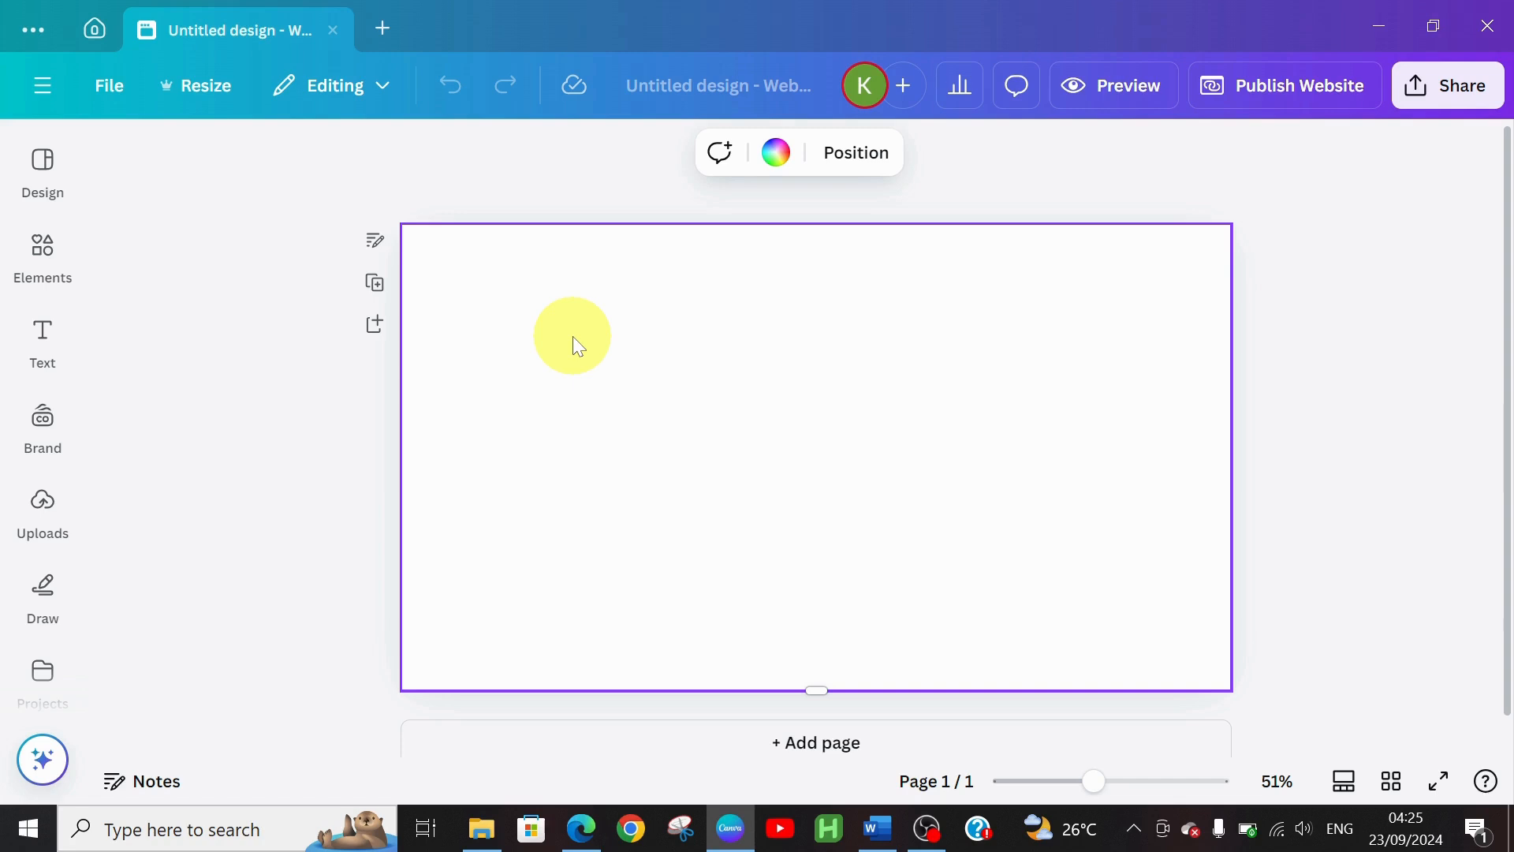
Search Elements for 'background' and add the orange, teal and yellow wavy graphic
{"action": "left_click", "coordinate": [43, 251]}
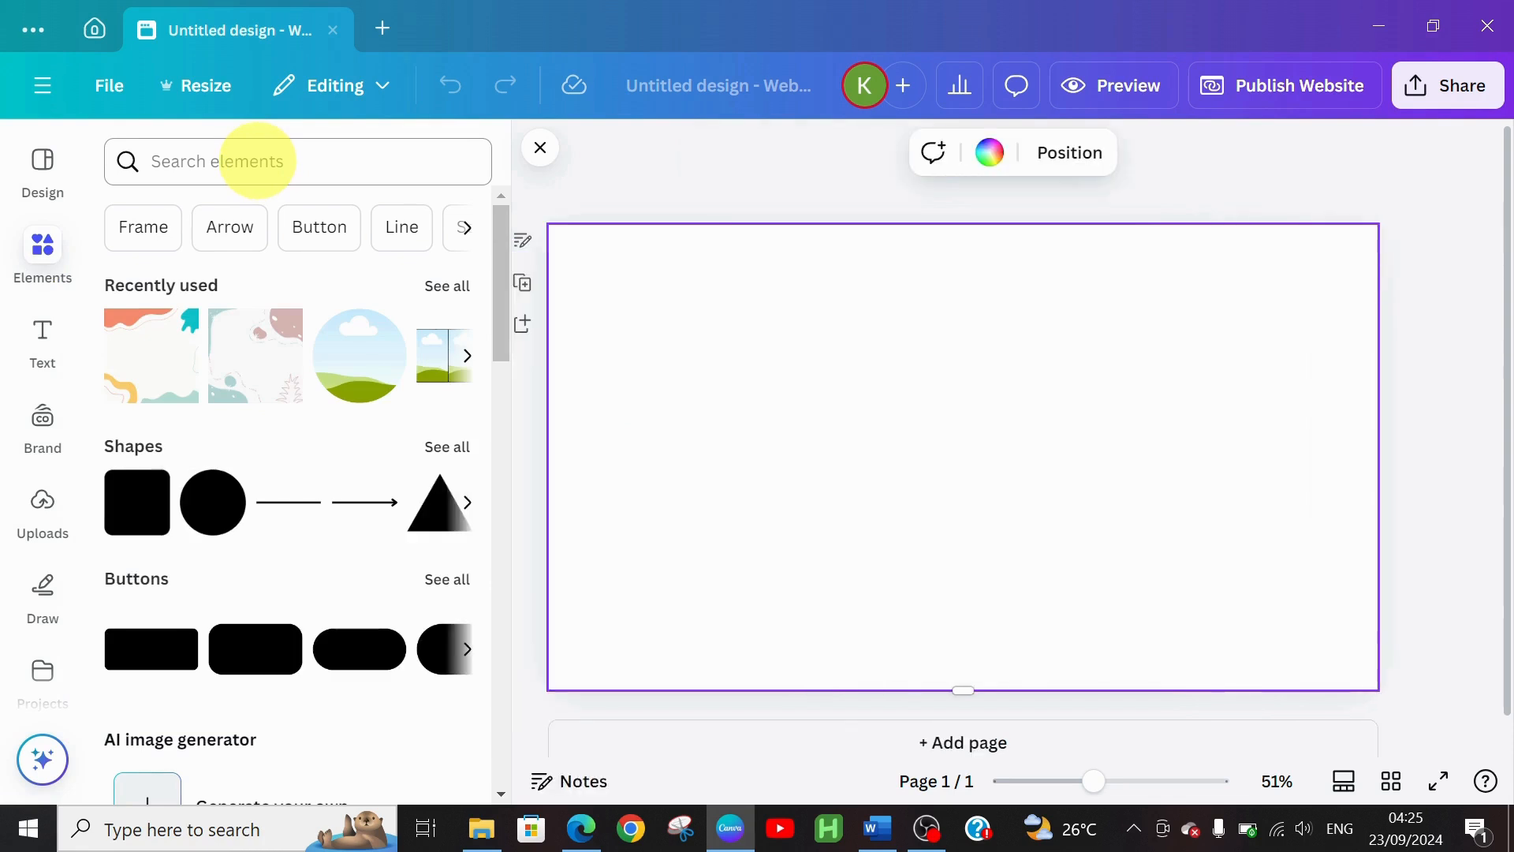
{"action": "left_click", "coordinate": [258, 160]}
{"action": "type", "text": "ba"}
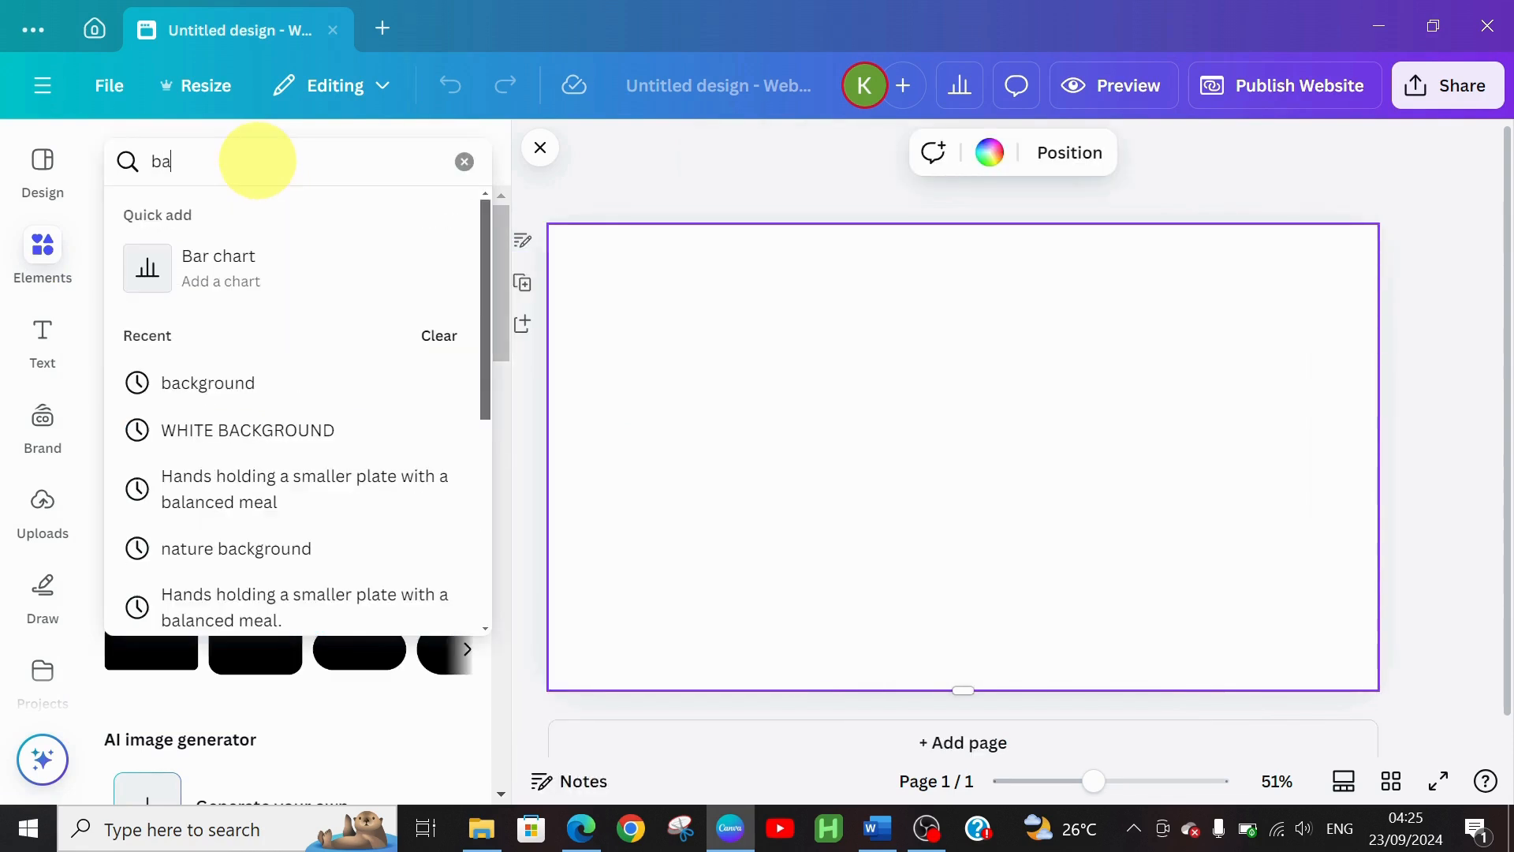
{"action": "type", "text": "ckgr"}
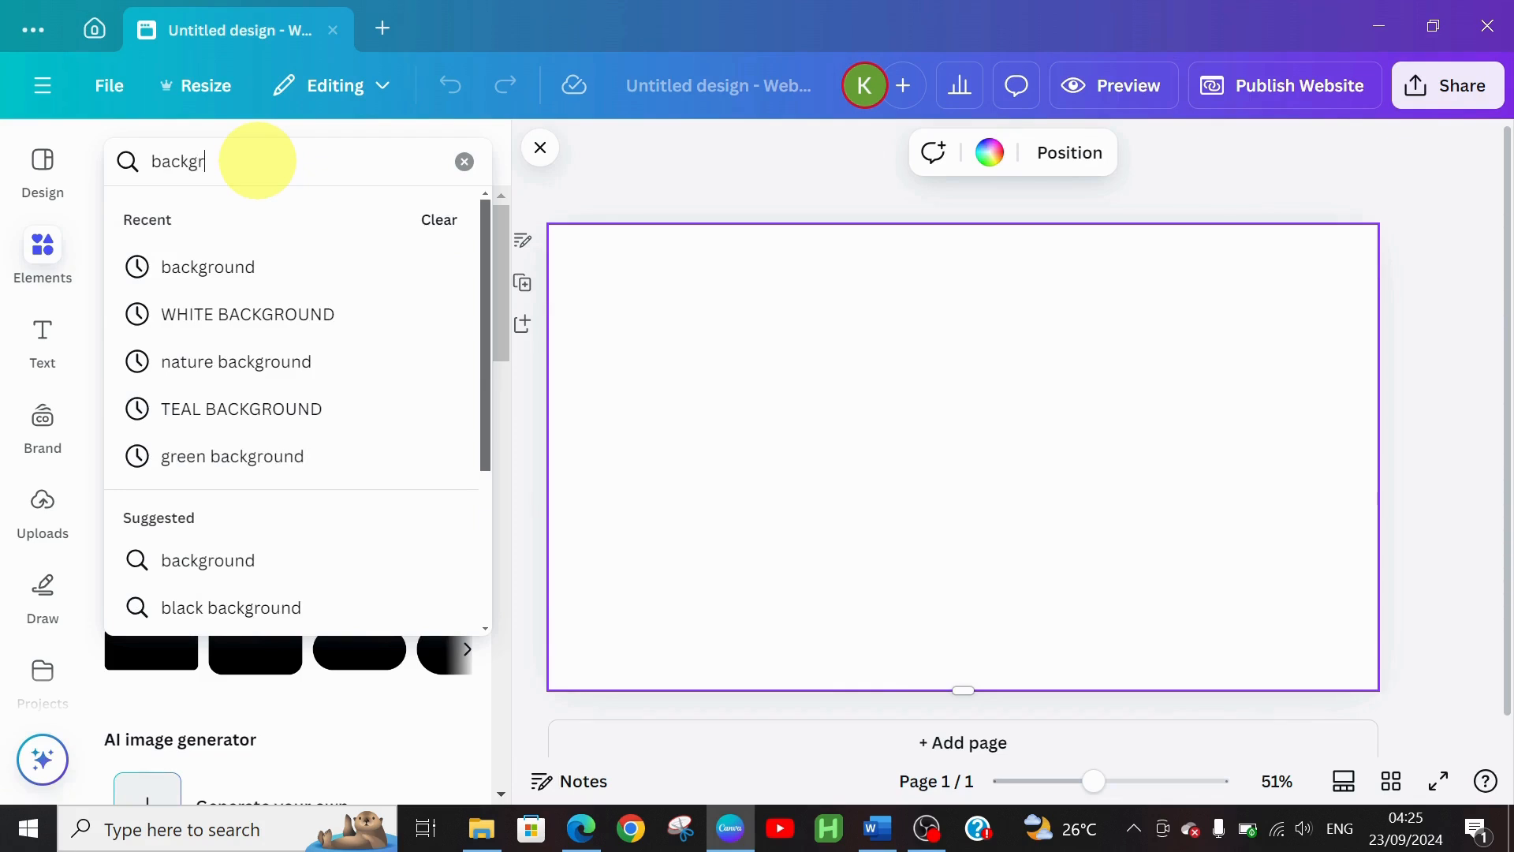
{"action": "type", "text": "ound"}
{"action": "key", "text": "Return"}
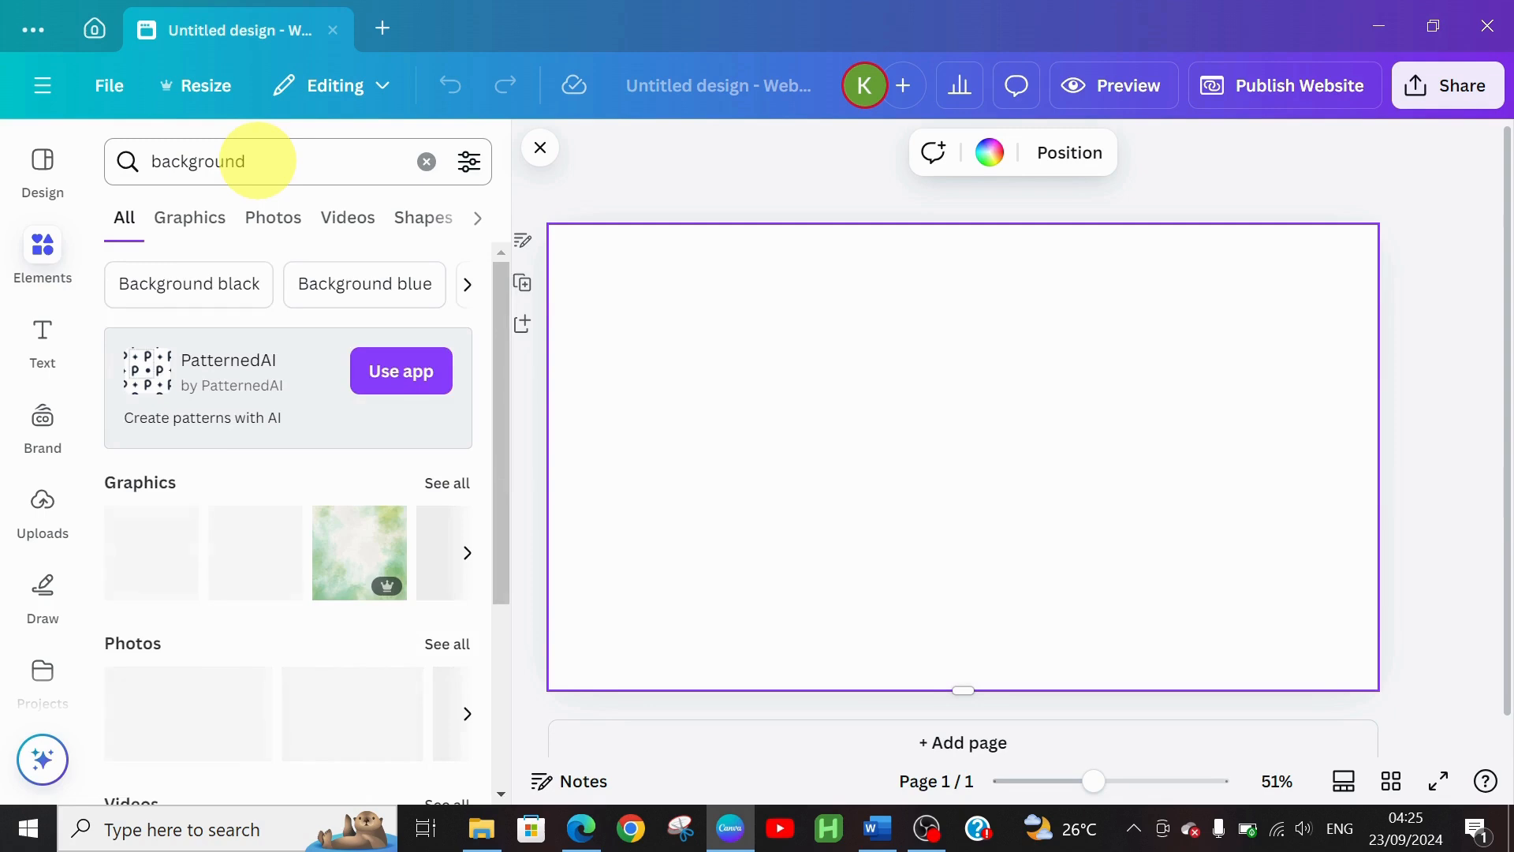
{"action": "left_click", "coordinate": [434, 481]}
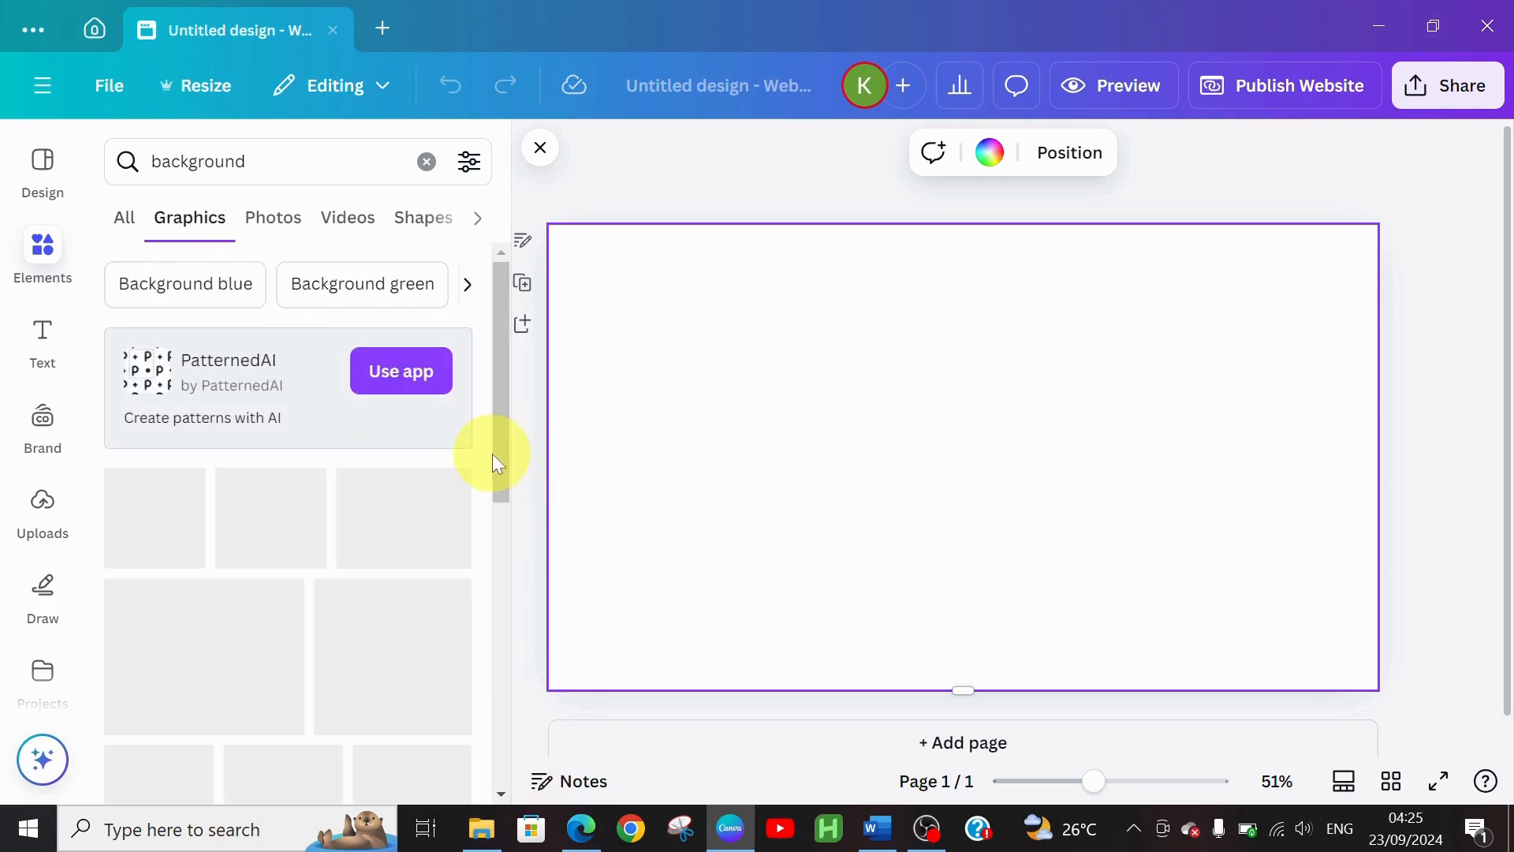
{"action": "left_click_drag", "start_coordinate": [499, 452], "coordinate": [482, 609]}
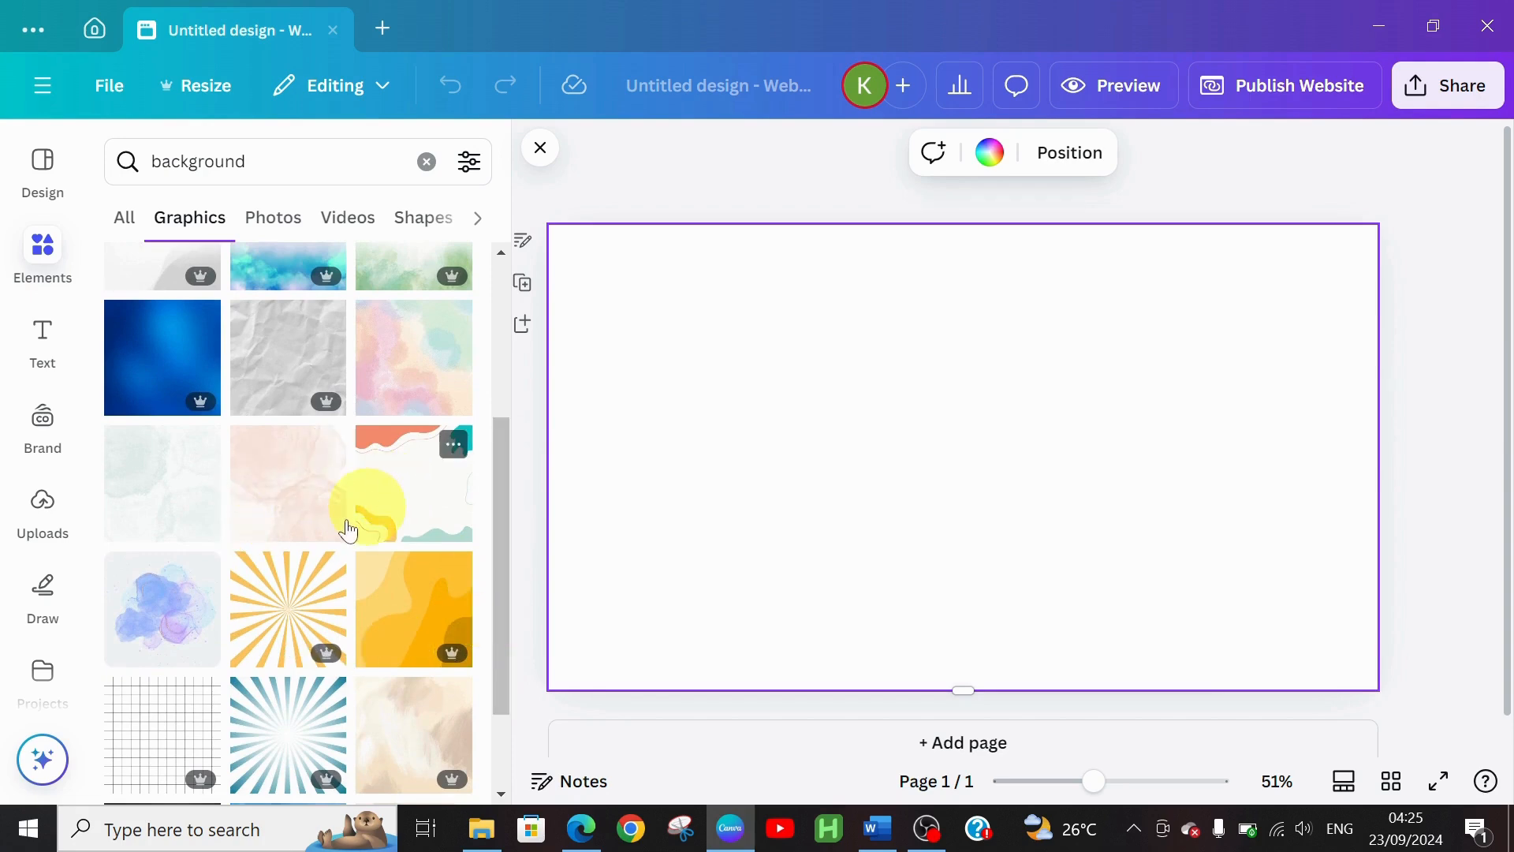
{"action": "left_click", "coordinate": [401, 505]}
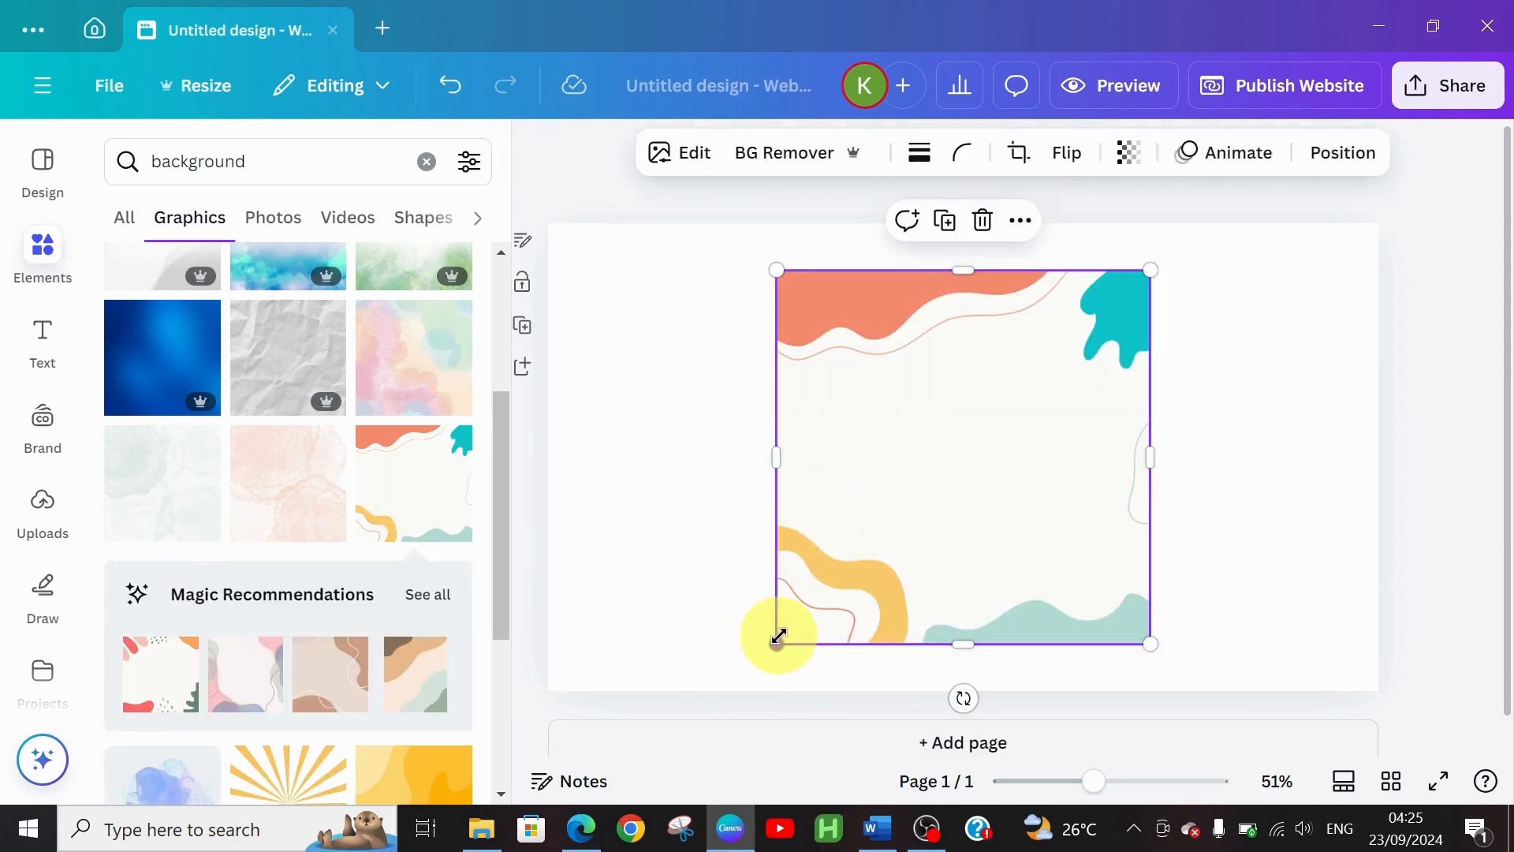
Stretch the wavy background graphic to cover the whole page
{"action": "left_click_drag", "start_coordinate": [777, 644], "coordinate": [728, 678]}
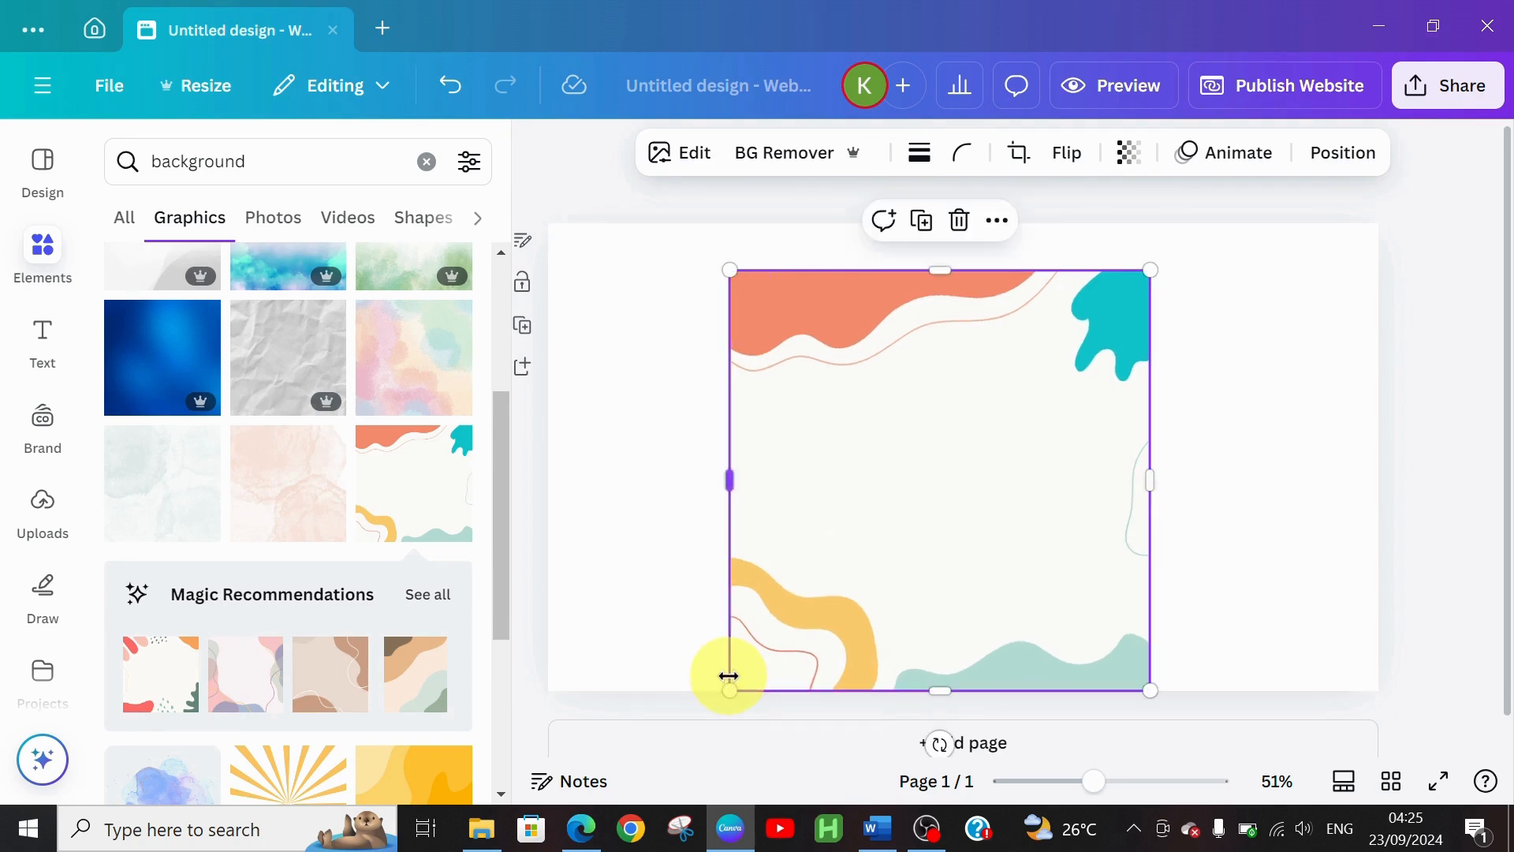
{"action": "left_click_drag", "start_coordinate": [727, 273], "coordinate": [648, 254]}
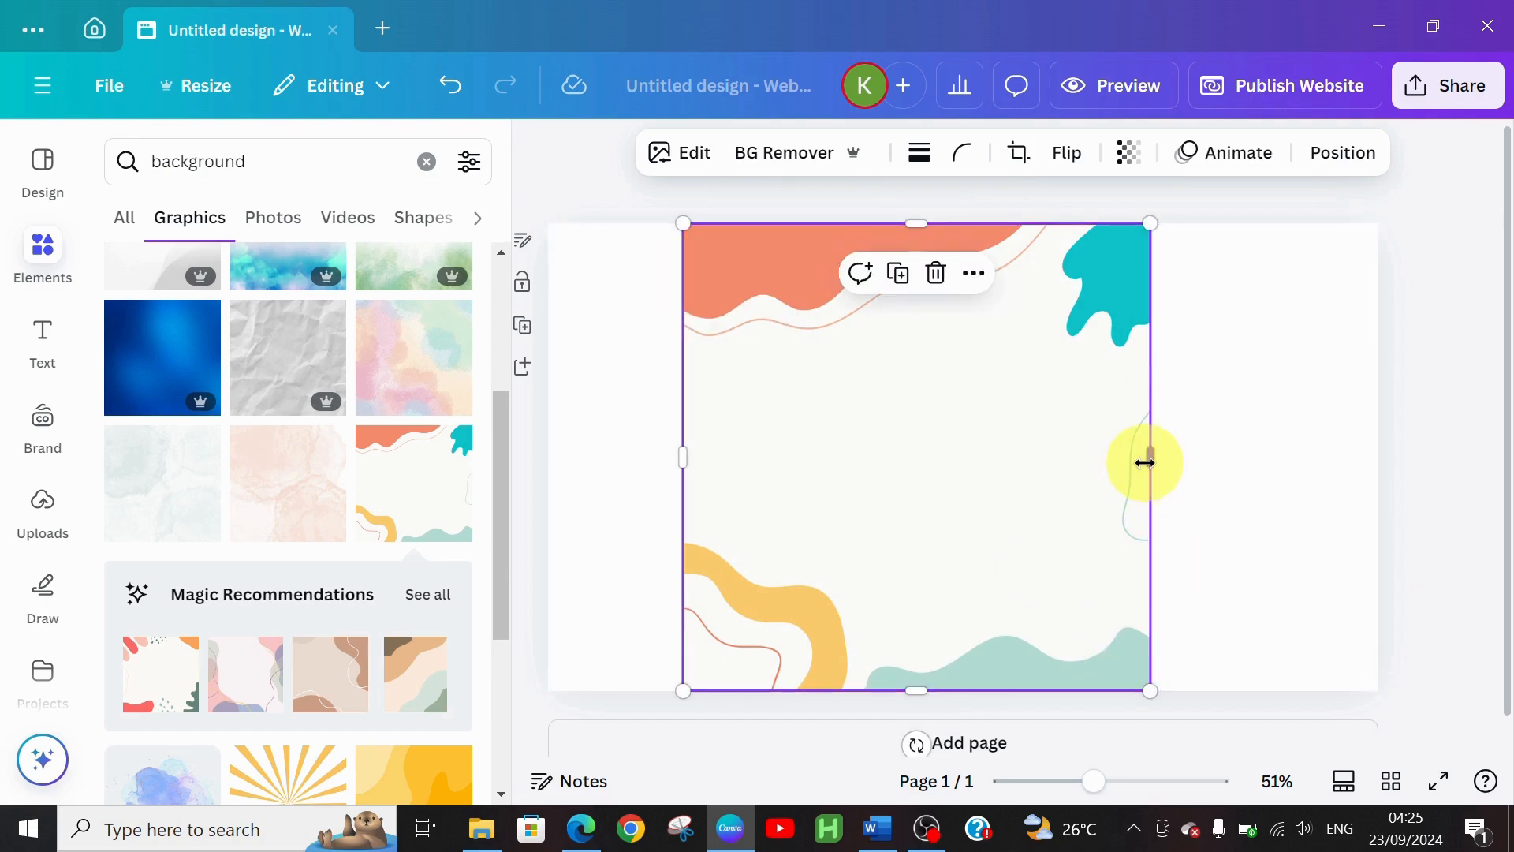
{"action": "left_click_drag", "start_coordinate": [1150, 457], "coordinate": [1378, 456]}
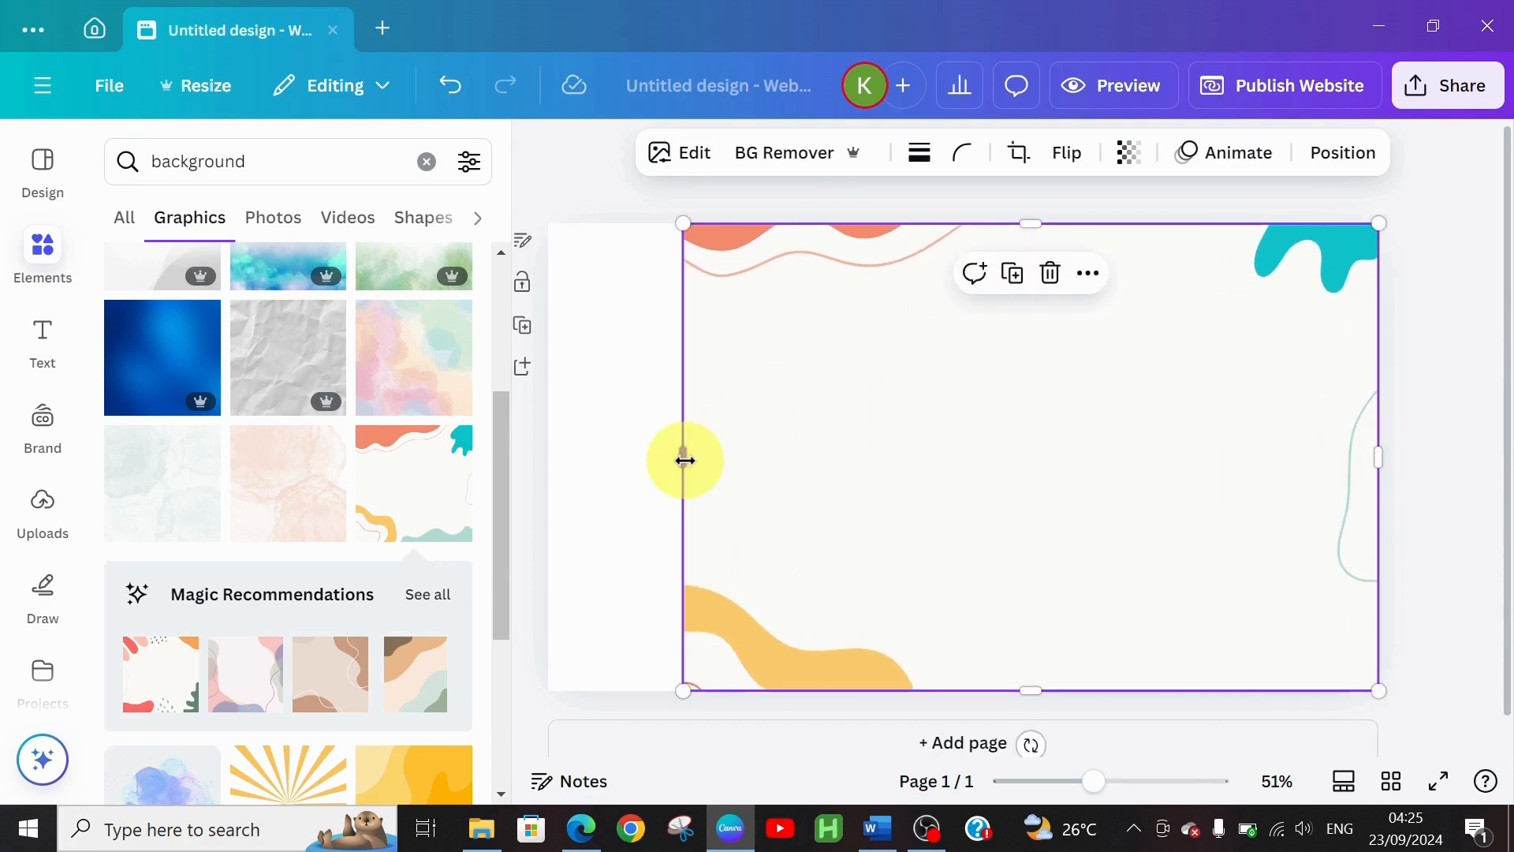
{"action": "left_click_drag", "start_coordinate": [684, 460], "coordinate": [549, 462]}
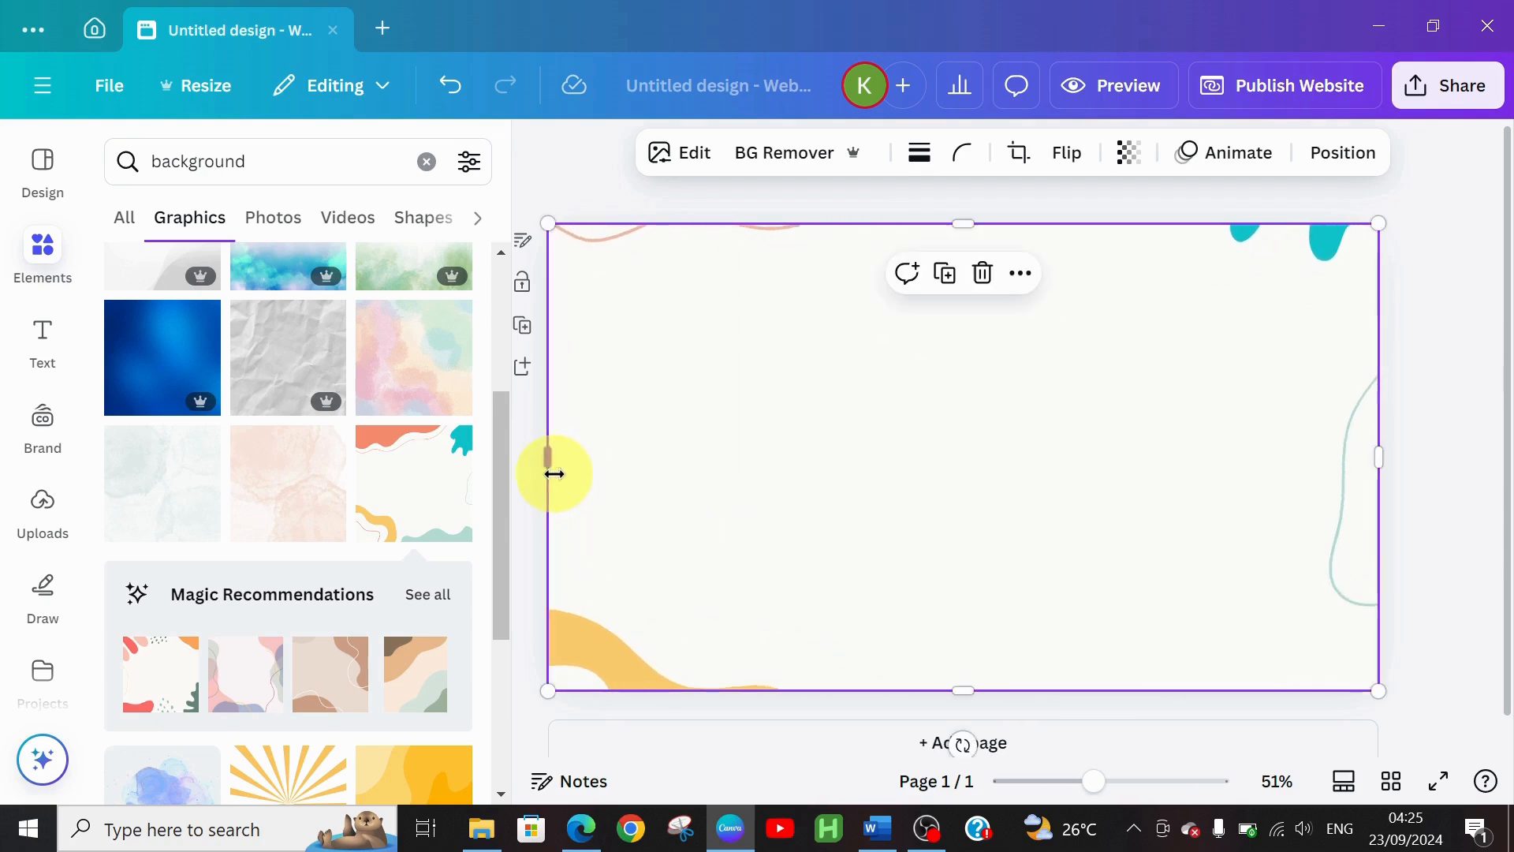
Fade the wavy background to 54 transparency
{"action": "left_click", "coordinate": [1127, 152]}
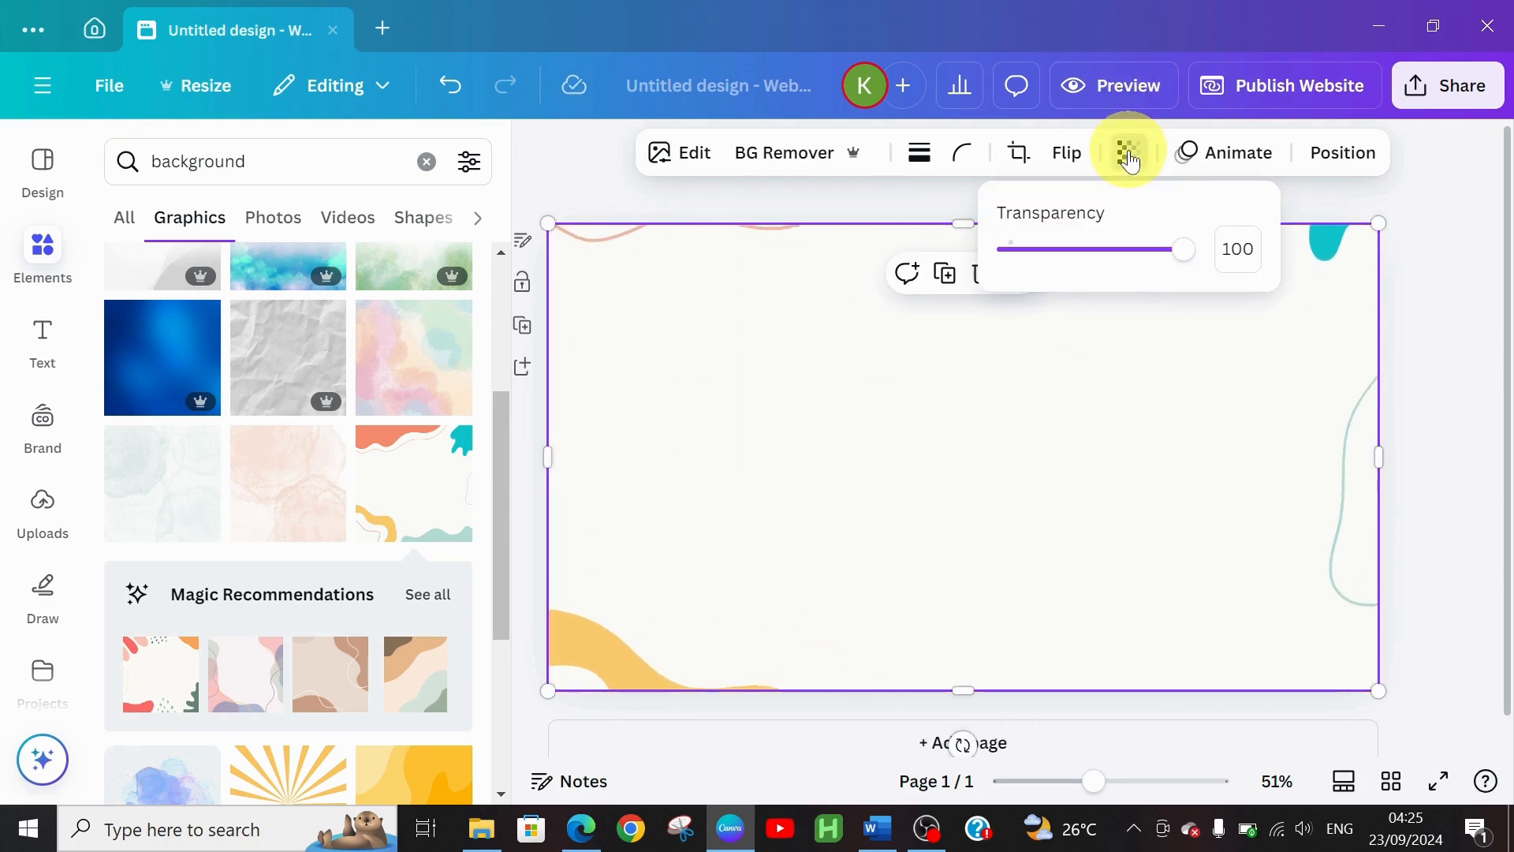
{"action": "left_click", "coordinate": [1103, 250]}
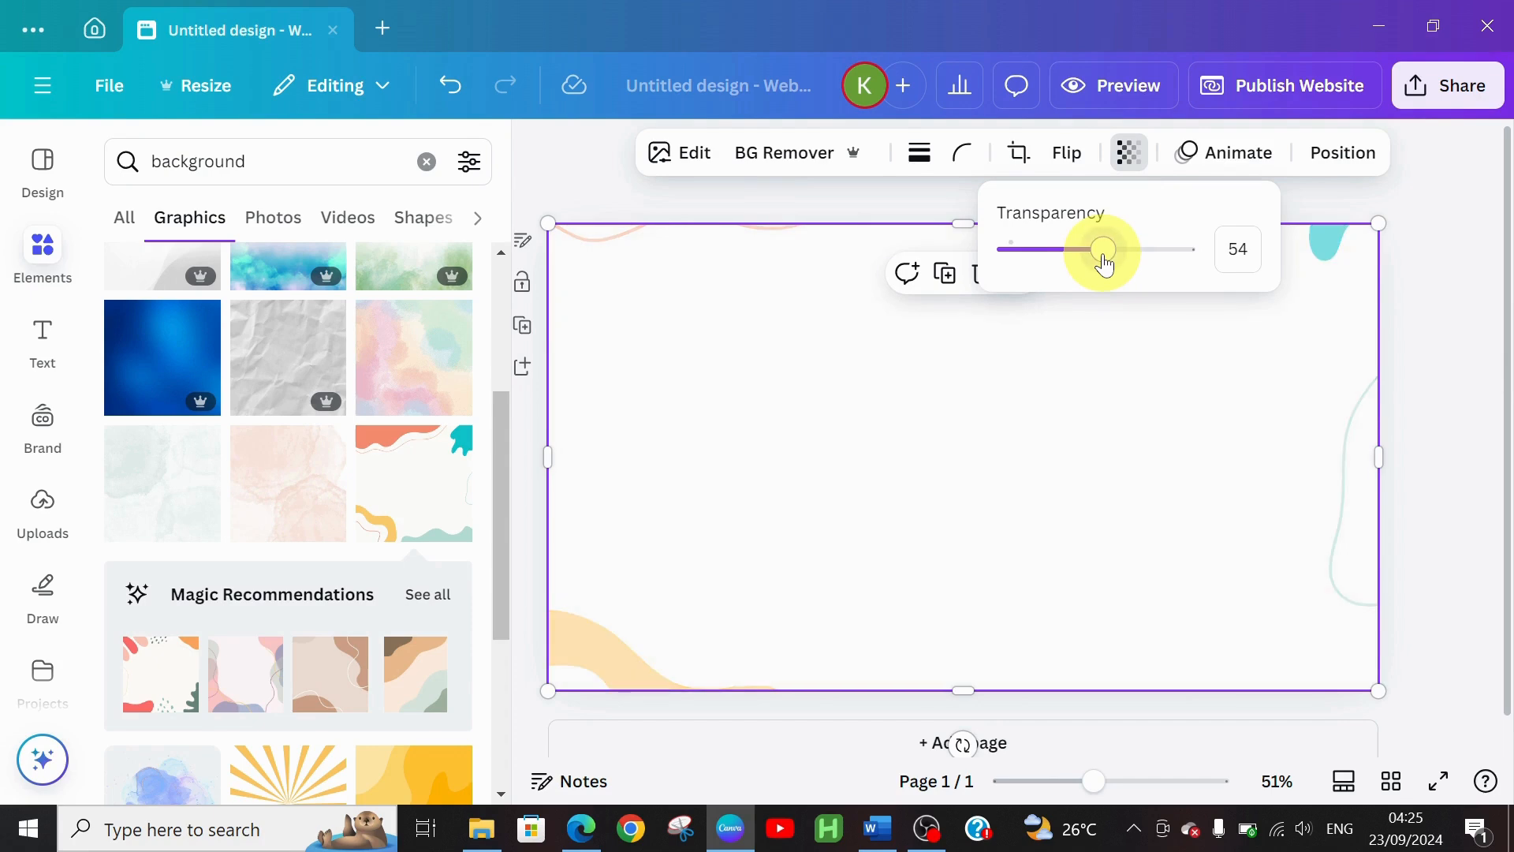
{"action": "left_click", "coordinate": [1187, 508]}
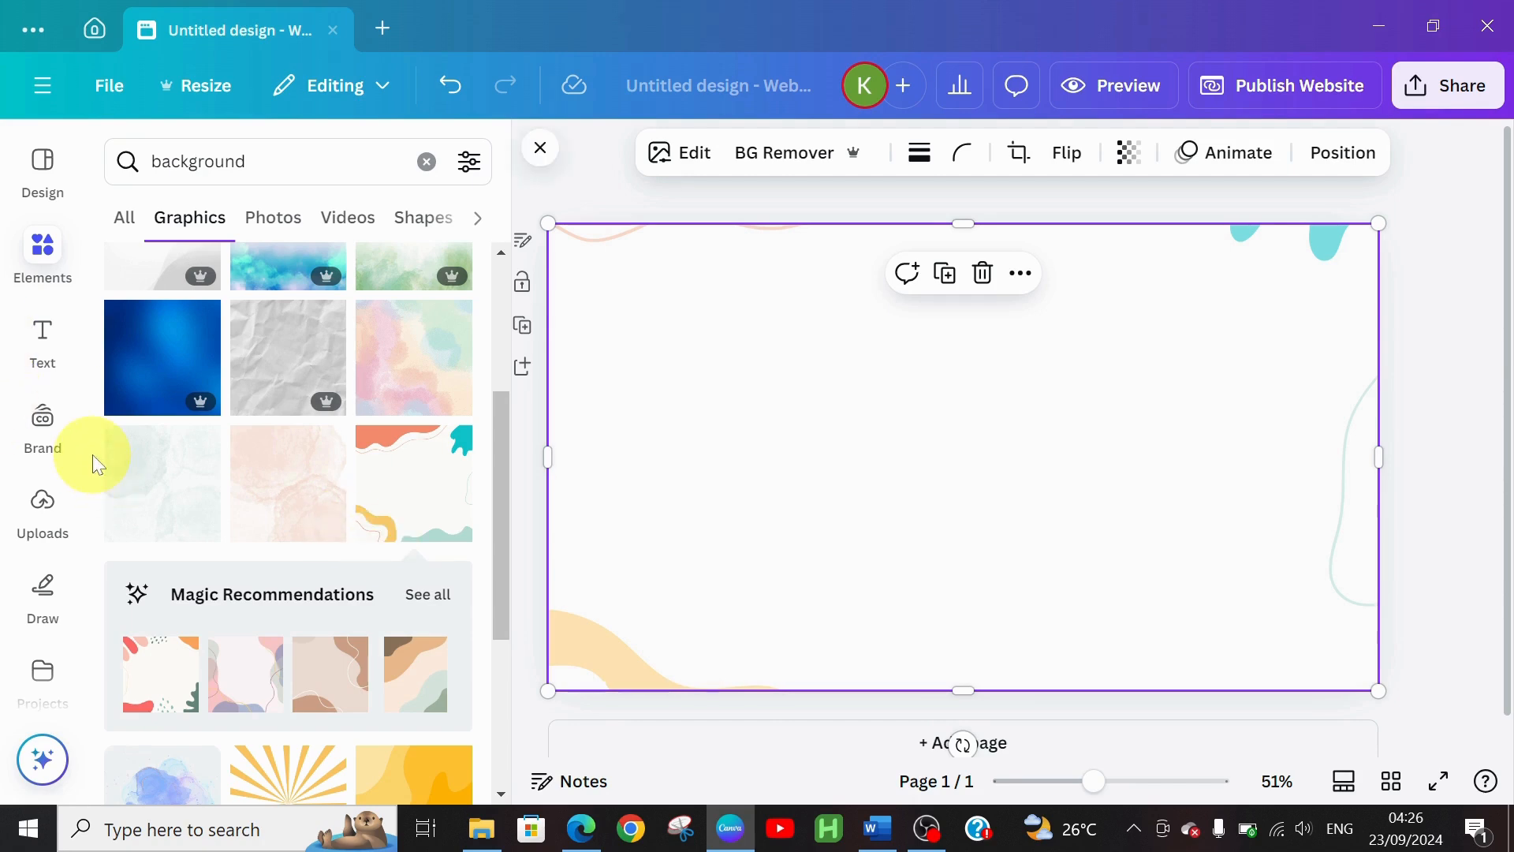
{"action": "left_click", "coordinate": [41, 327]}
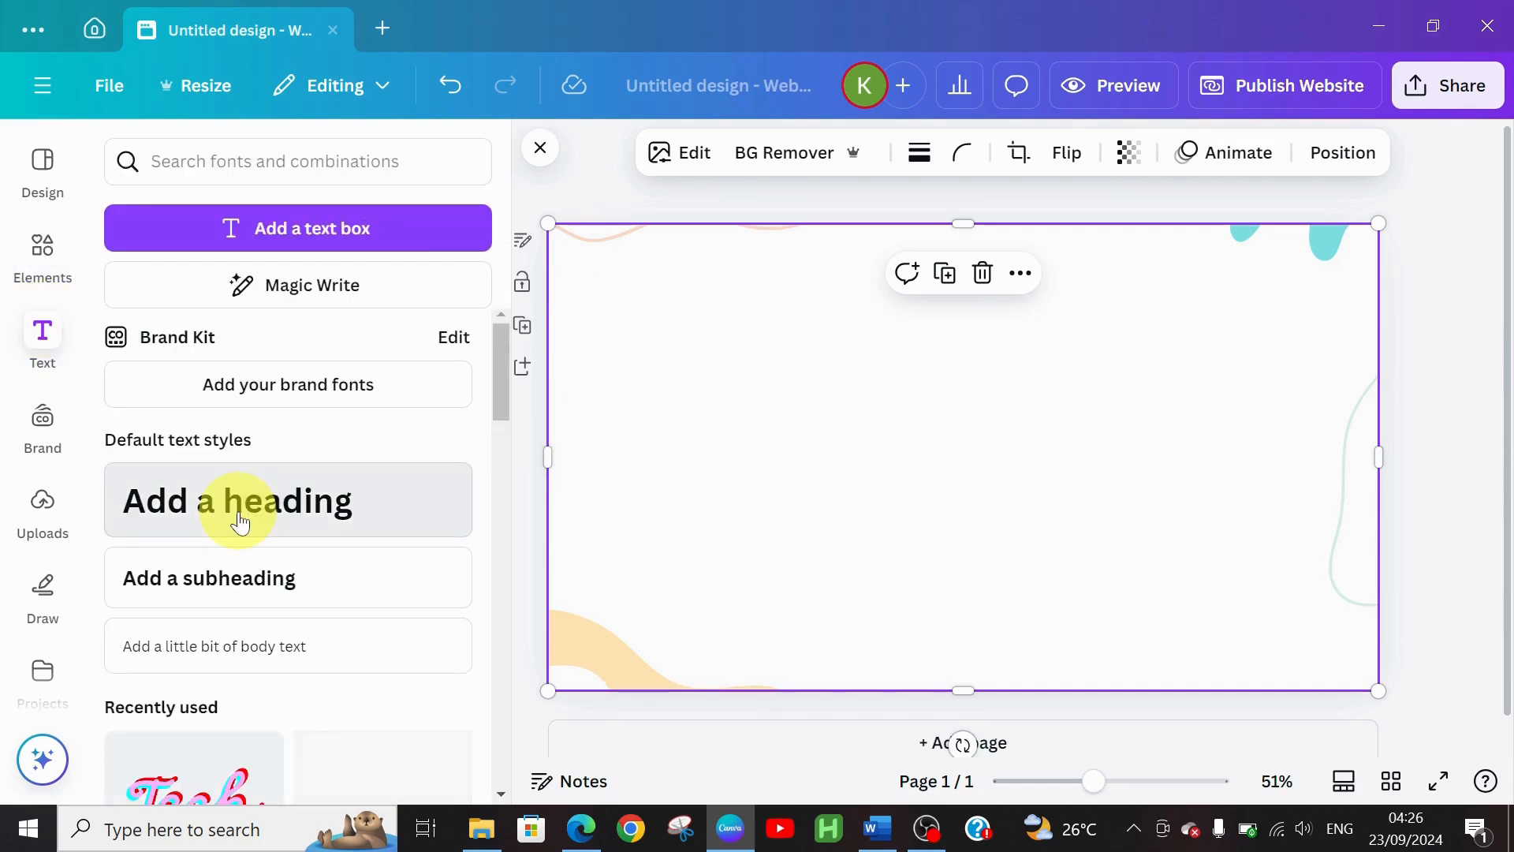
Add a heading on the page's right side and type the designer's name into it
{"action": "left_click", "coordinate": [238, 513]}
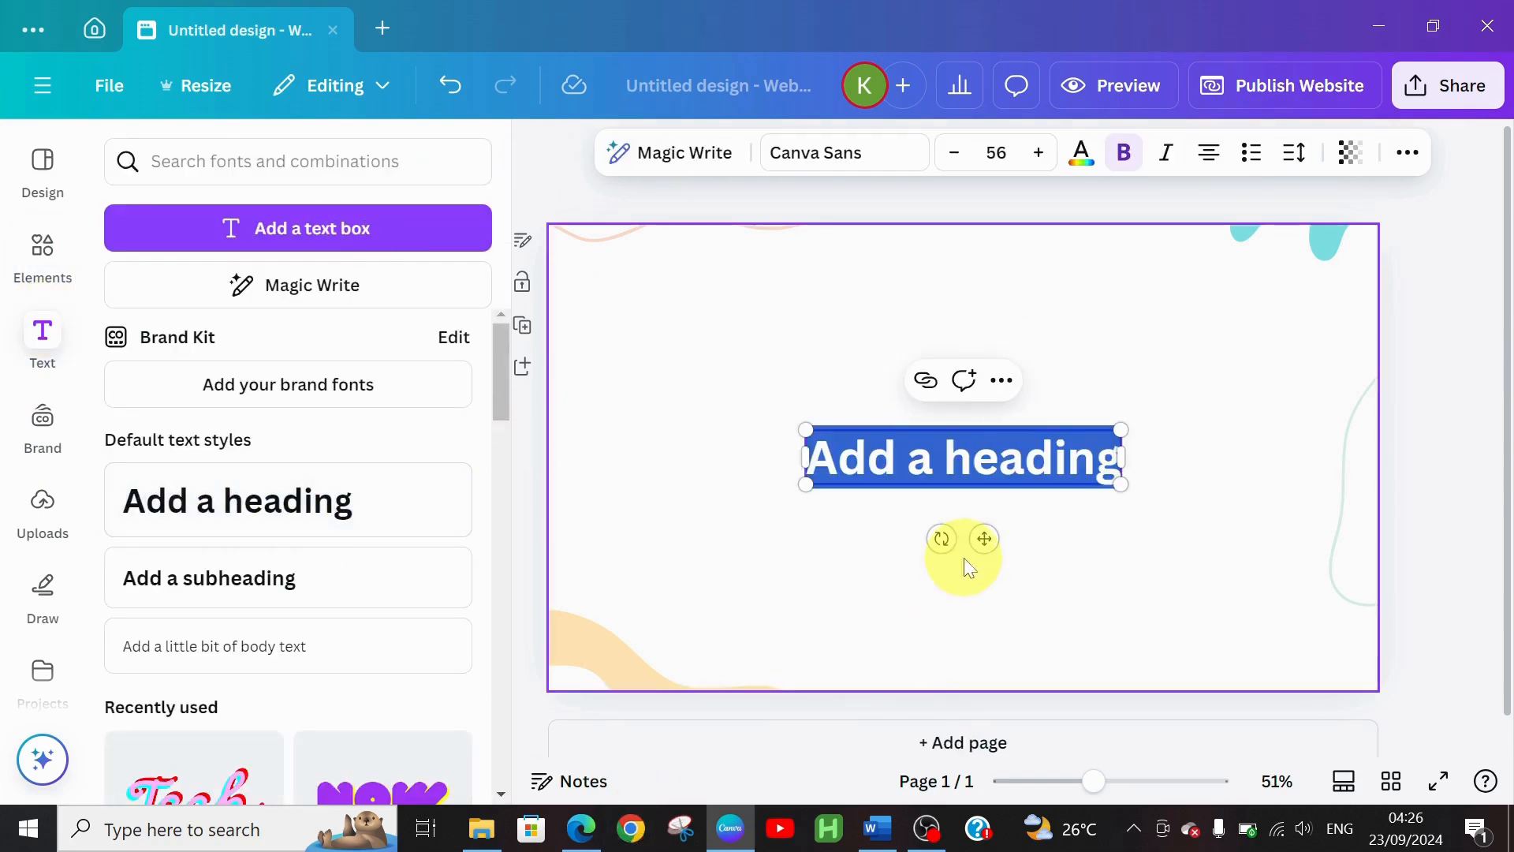
{"action": "left_click_drag", "start_coordinate": [985, 538], "coordinate": [1193, 434]}
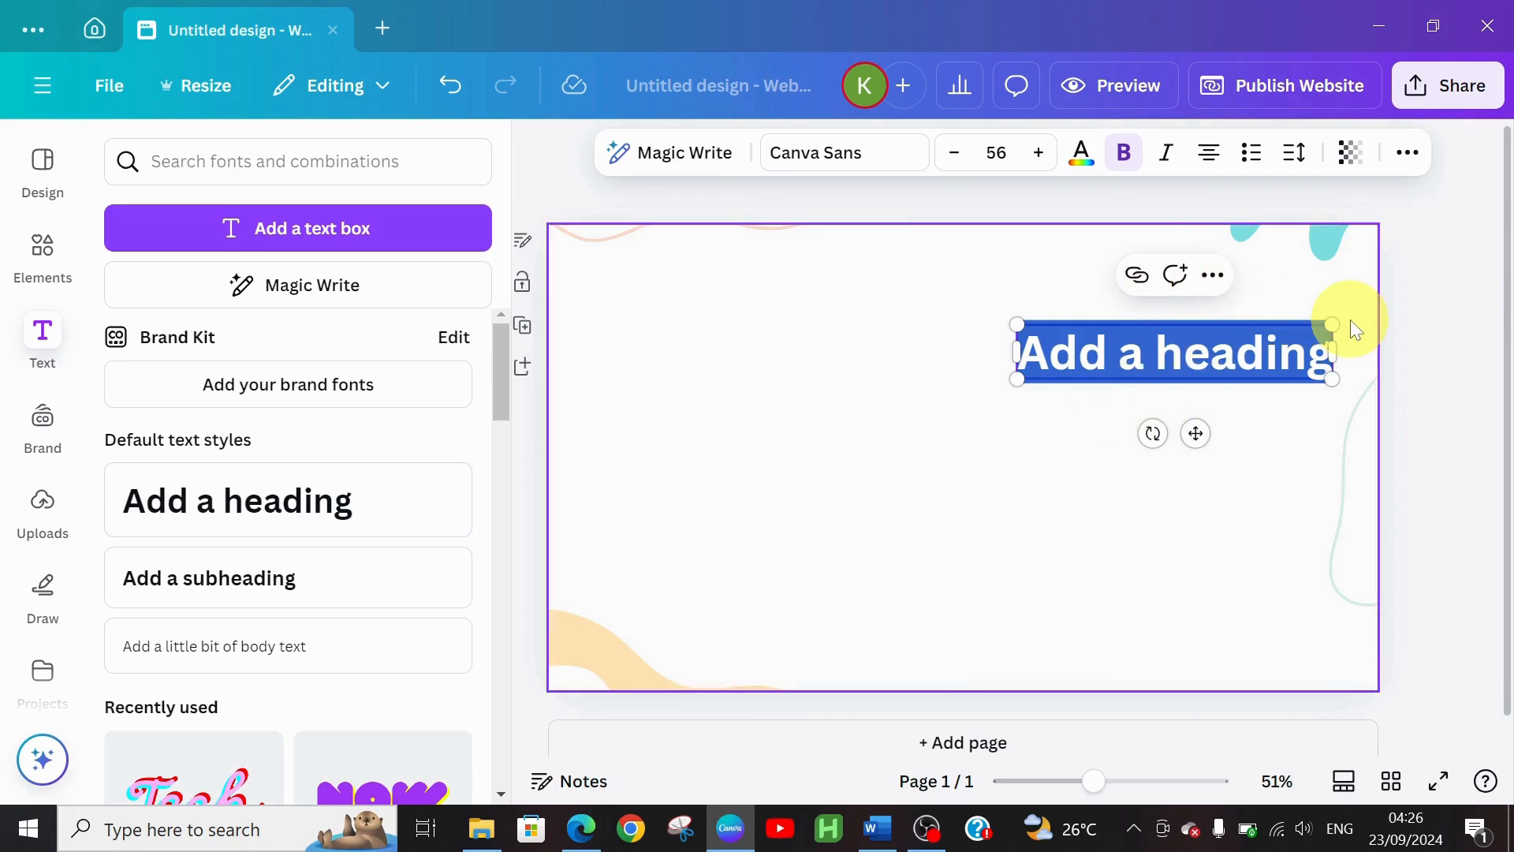
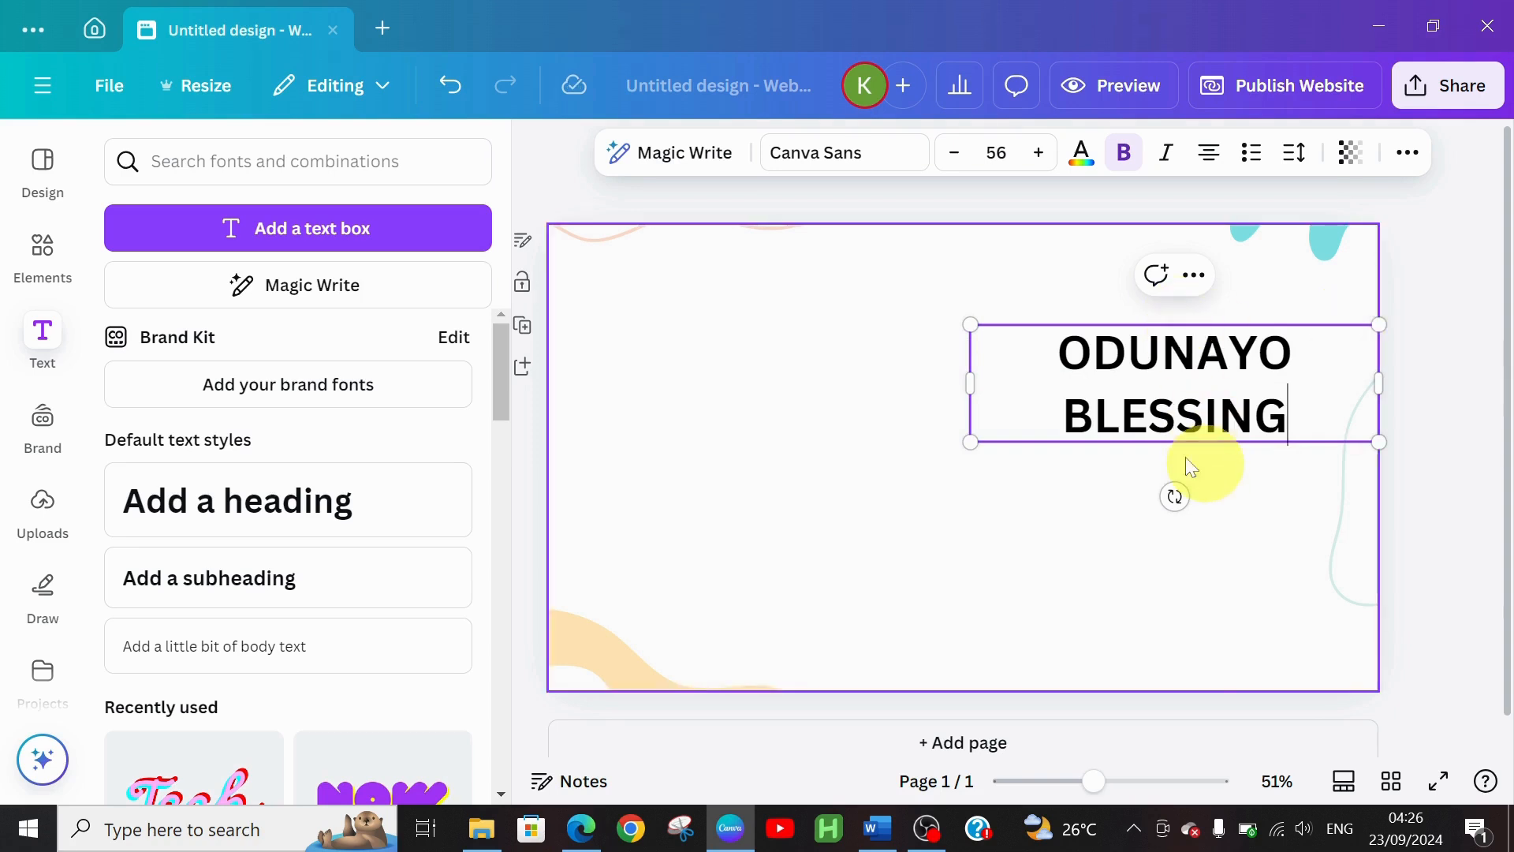
Change the name heading's font to TT Drugs
{"action": "left_click", "coordinate": [828, 151]}
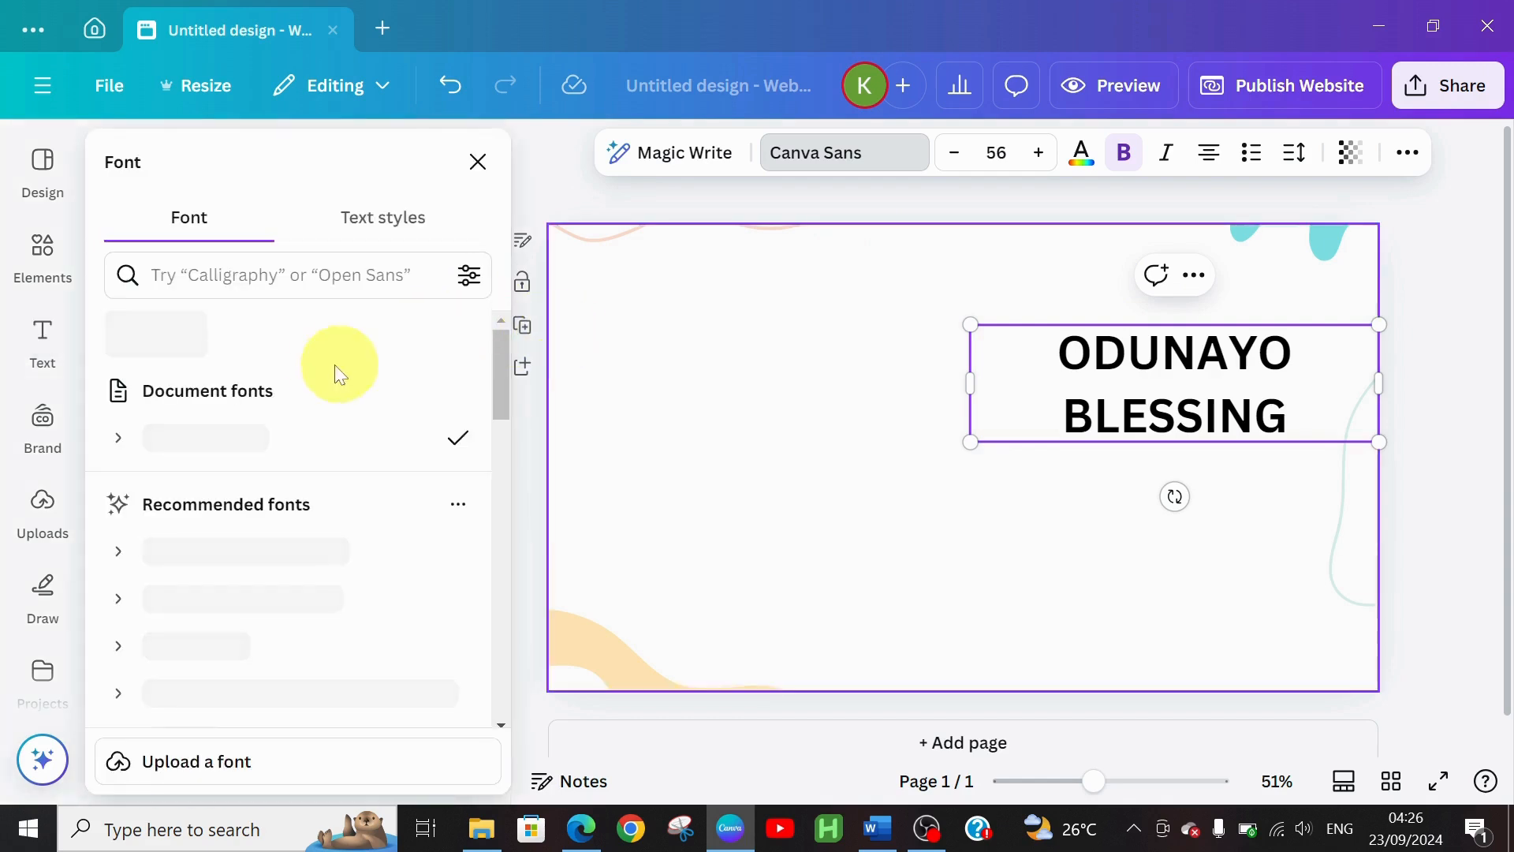
{"action": "left_click_drag", "start_coordinate": [501, 346], "coordinate": [500, 419]}
{"action": "left_click", "coordinate": [140, 495]}
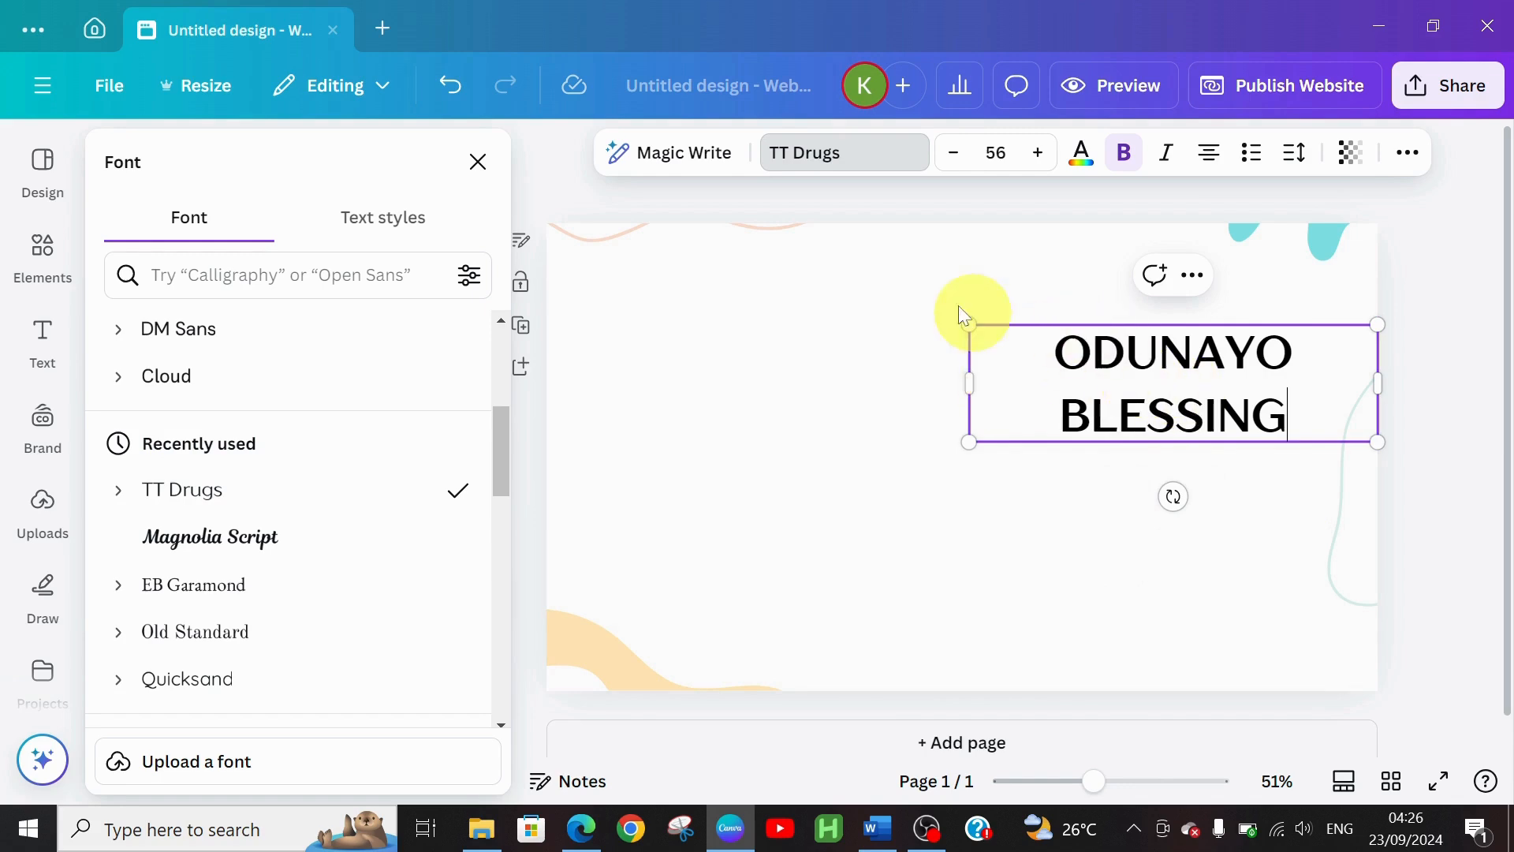
Raise the name heading to size 59 and nudge it slightly upward
{"action": "left_click", "coordinate": [1037, 157]}
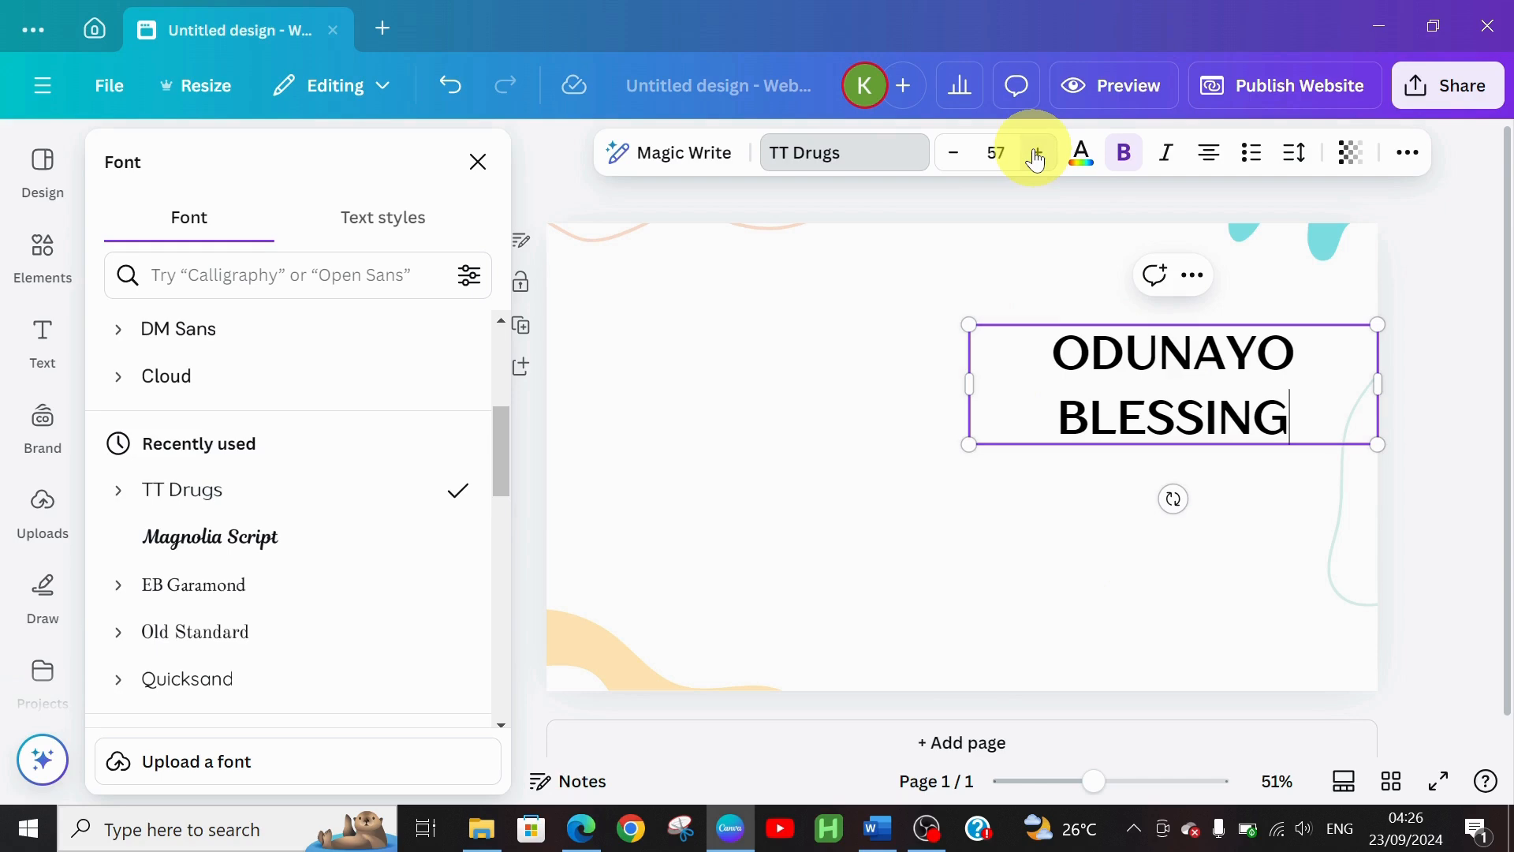
{"action": "left_click", "coordinate": [1037, 157]}
{"action": "left_click", "coordinate": [1036, 157]}
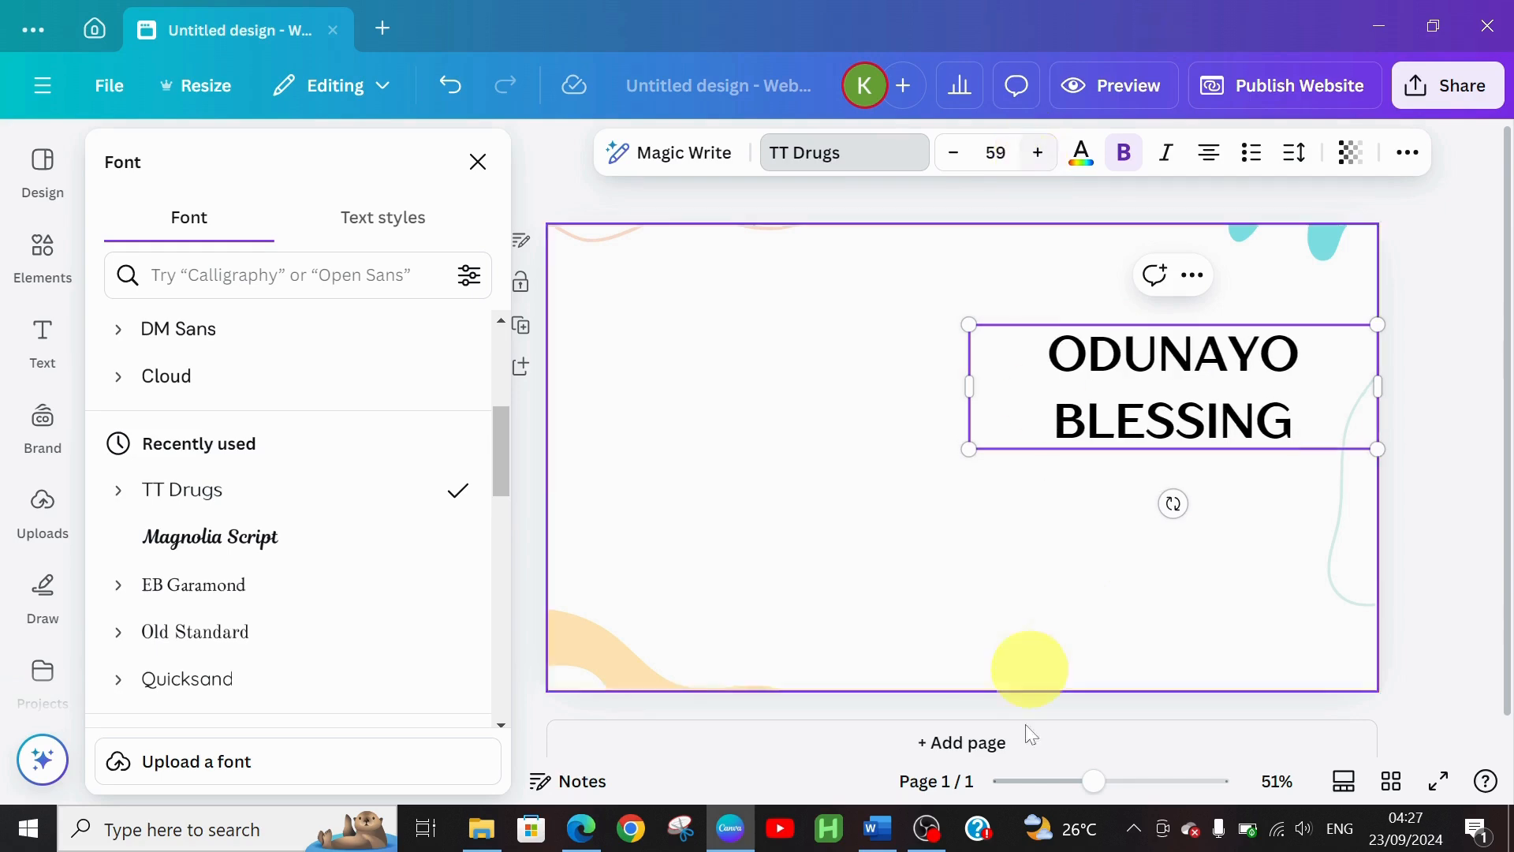
{"action": "left_click", "coordinate": [988, 543]}
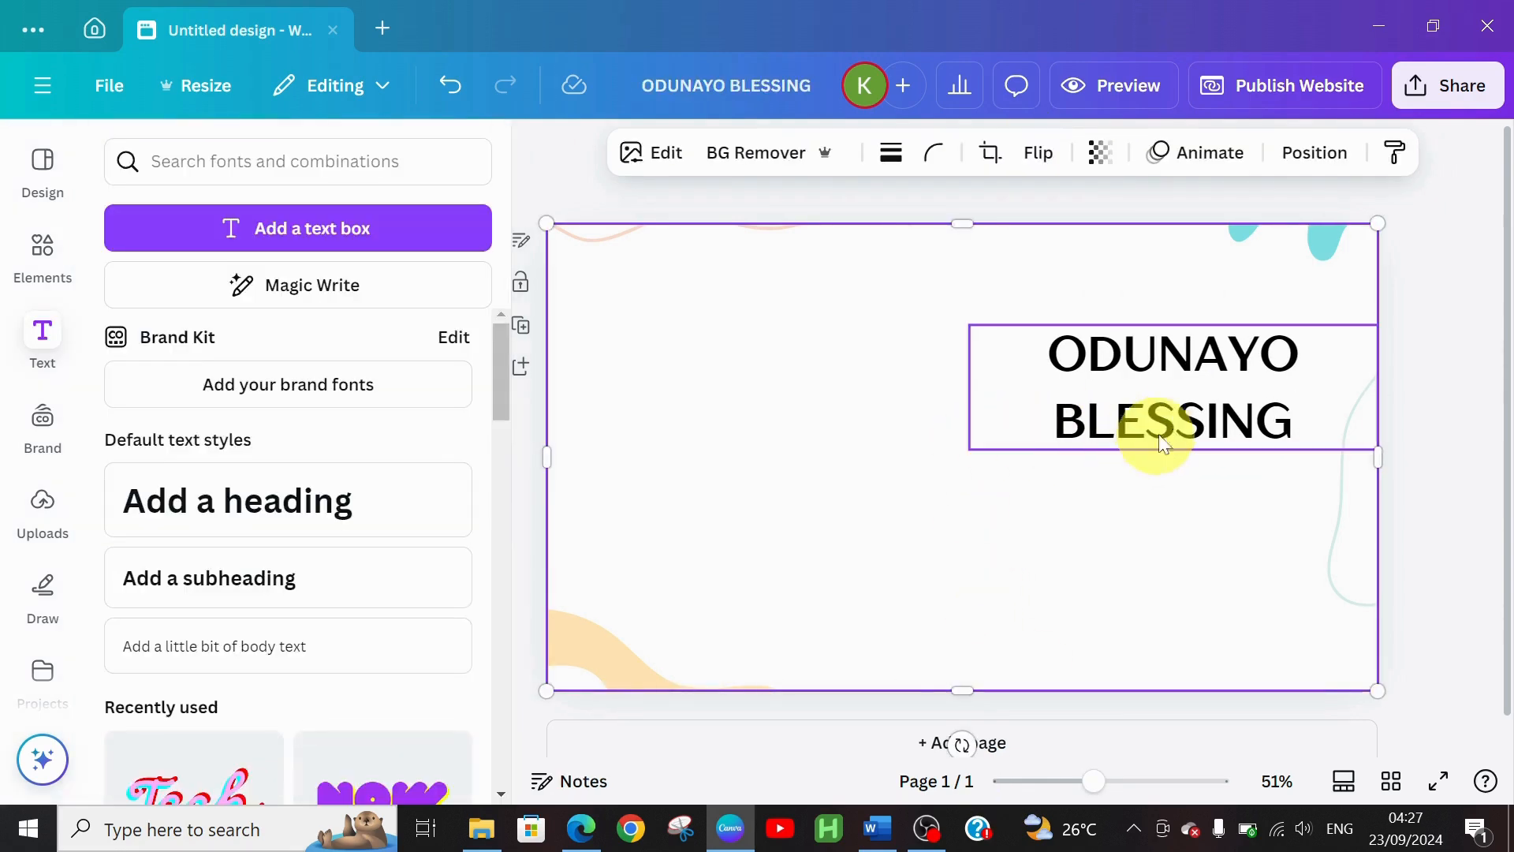
{"action": "left_click_drag", "start_coordinate": [1167, 422], "coordinate": [1170, 410]}
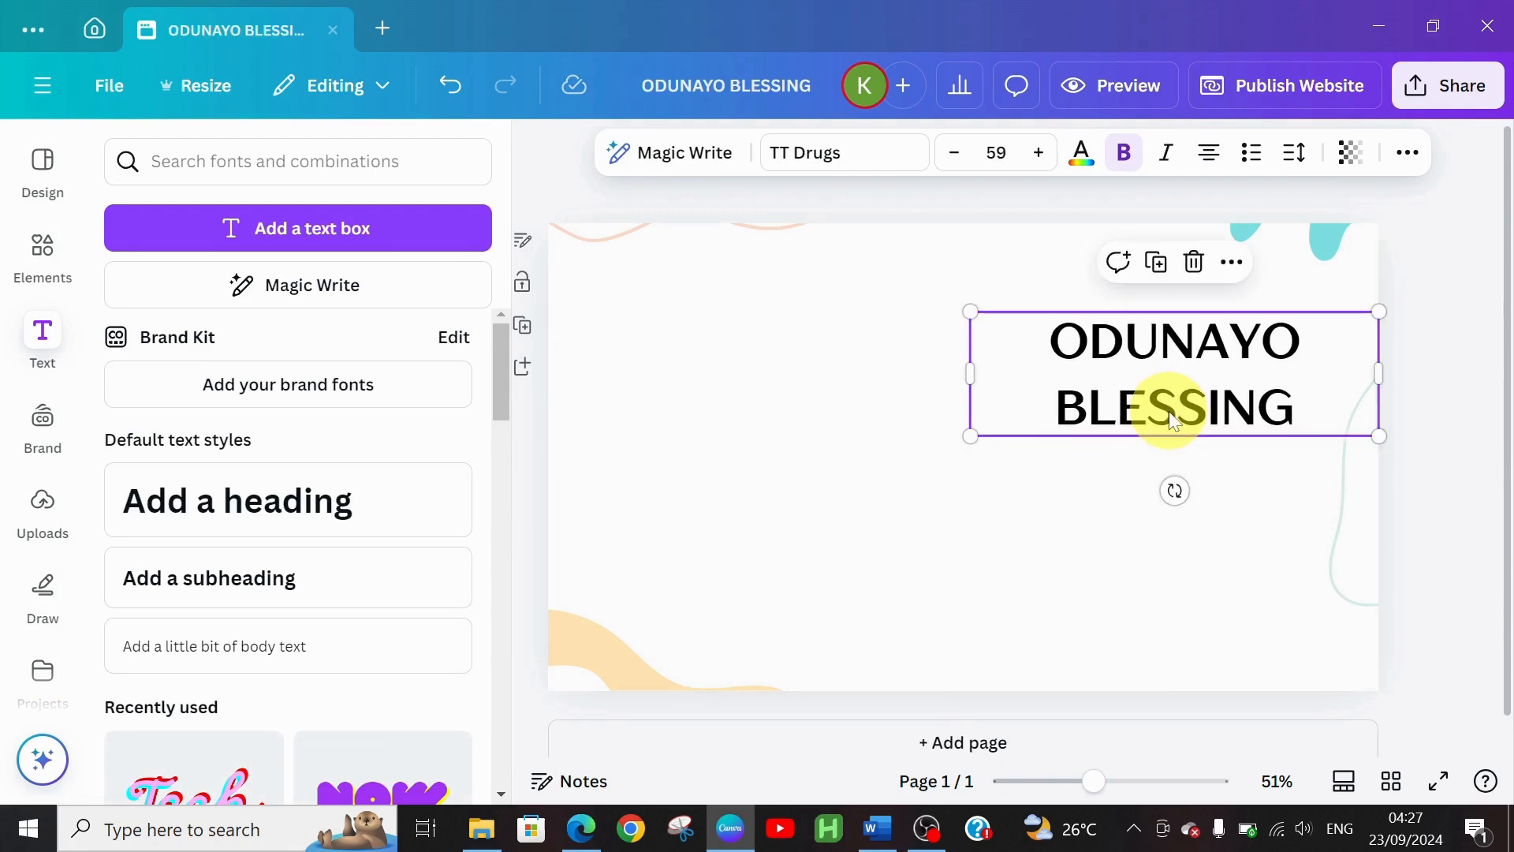
{"action": "left_click", "coordinate": [654, 465]}
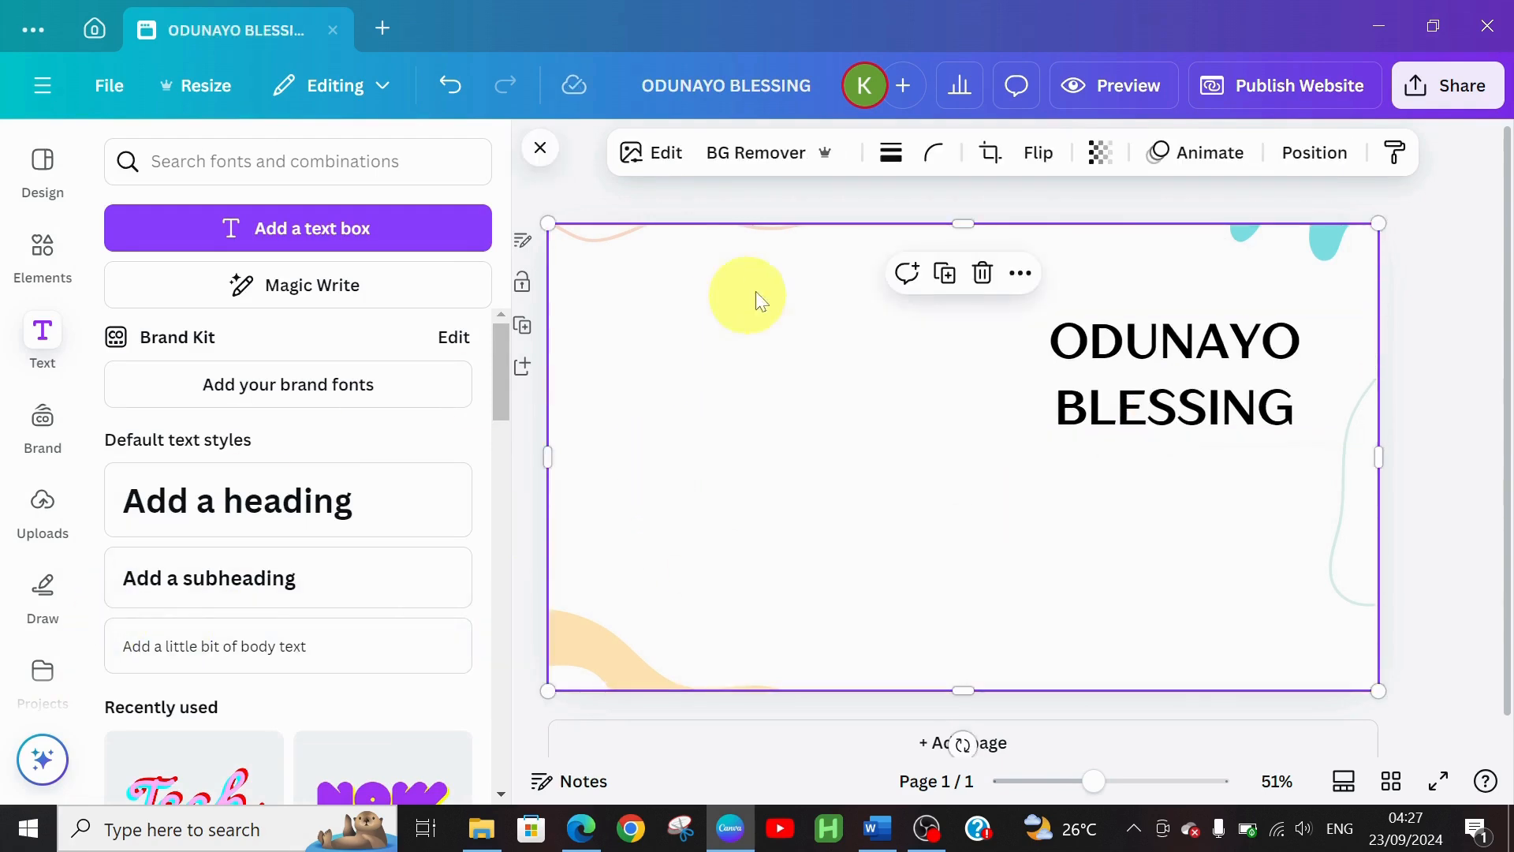
Add a size-19 PORTFOLIO label at the page's top-left, then switch to the Word document
{"action": "left_click", "coordinate": [201, 643]}
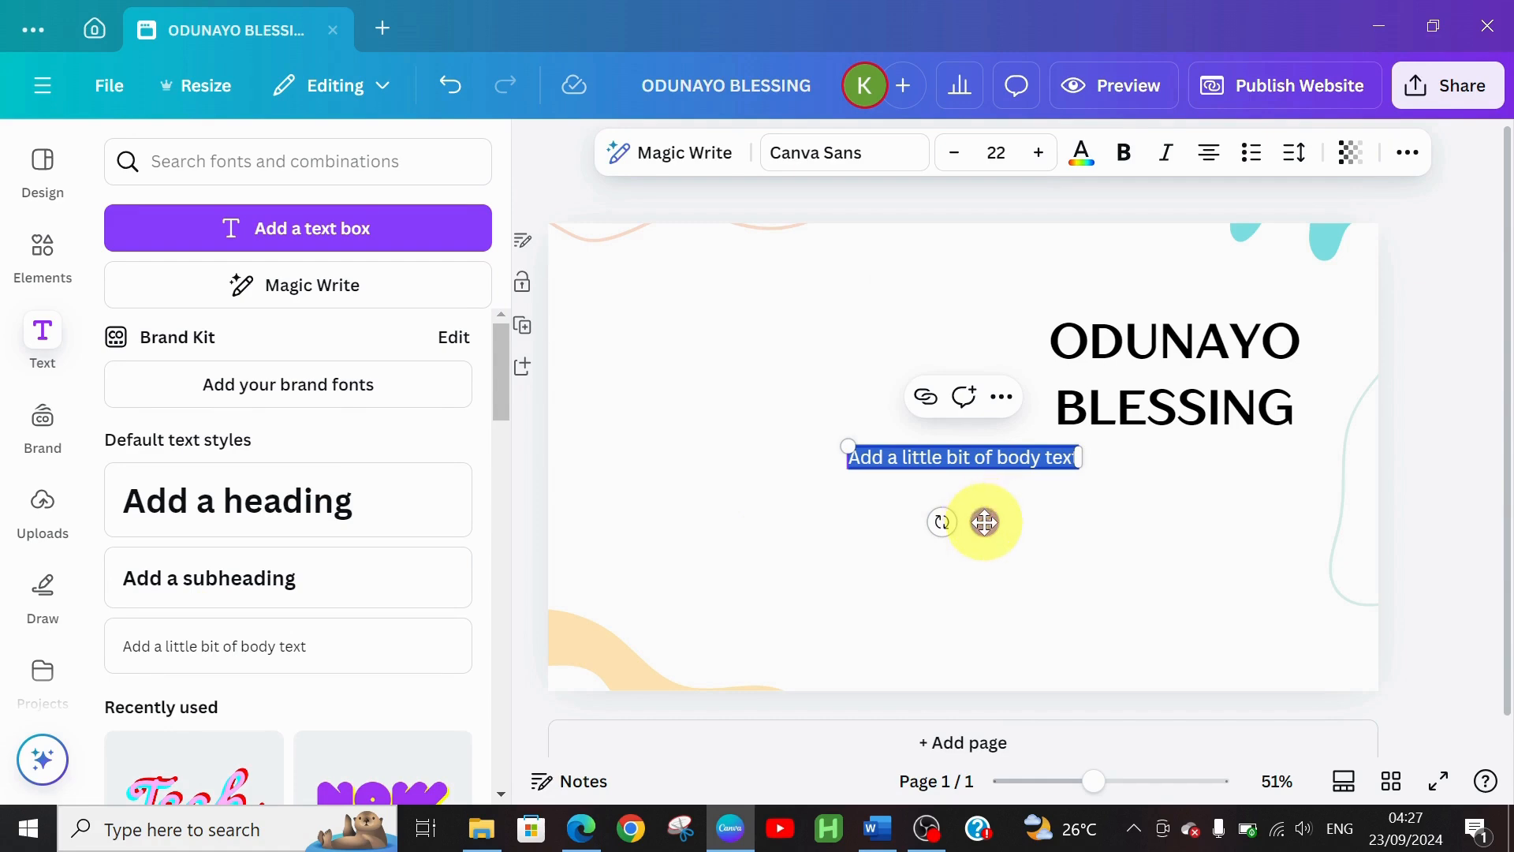
{"action": "left_click_drag", "start_coordinate": [985, 522], "coordinate": [697, 311]}
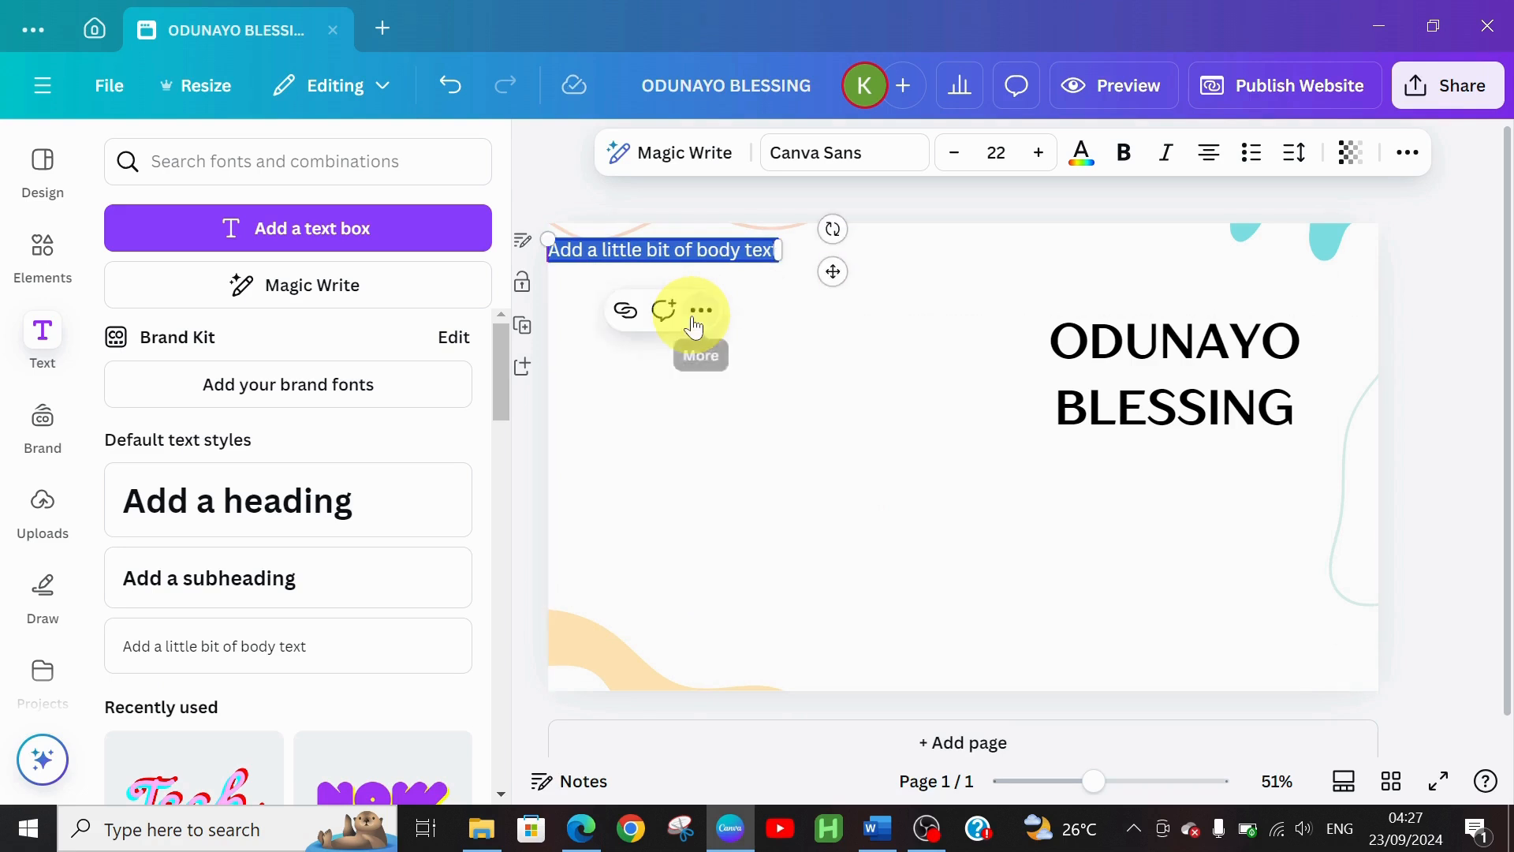
{"action": "key", "text": "BackSpace"}
{"action": "type", "text": "P"}
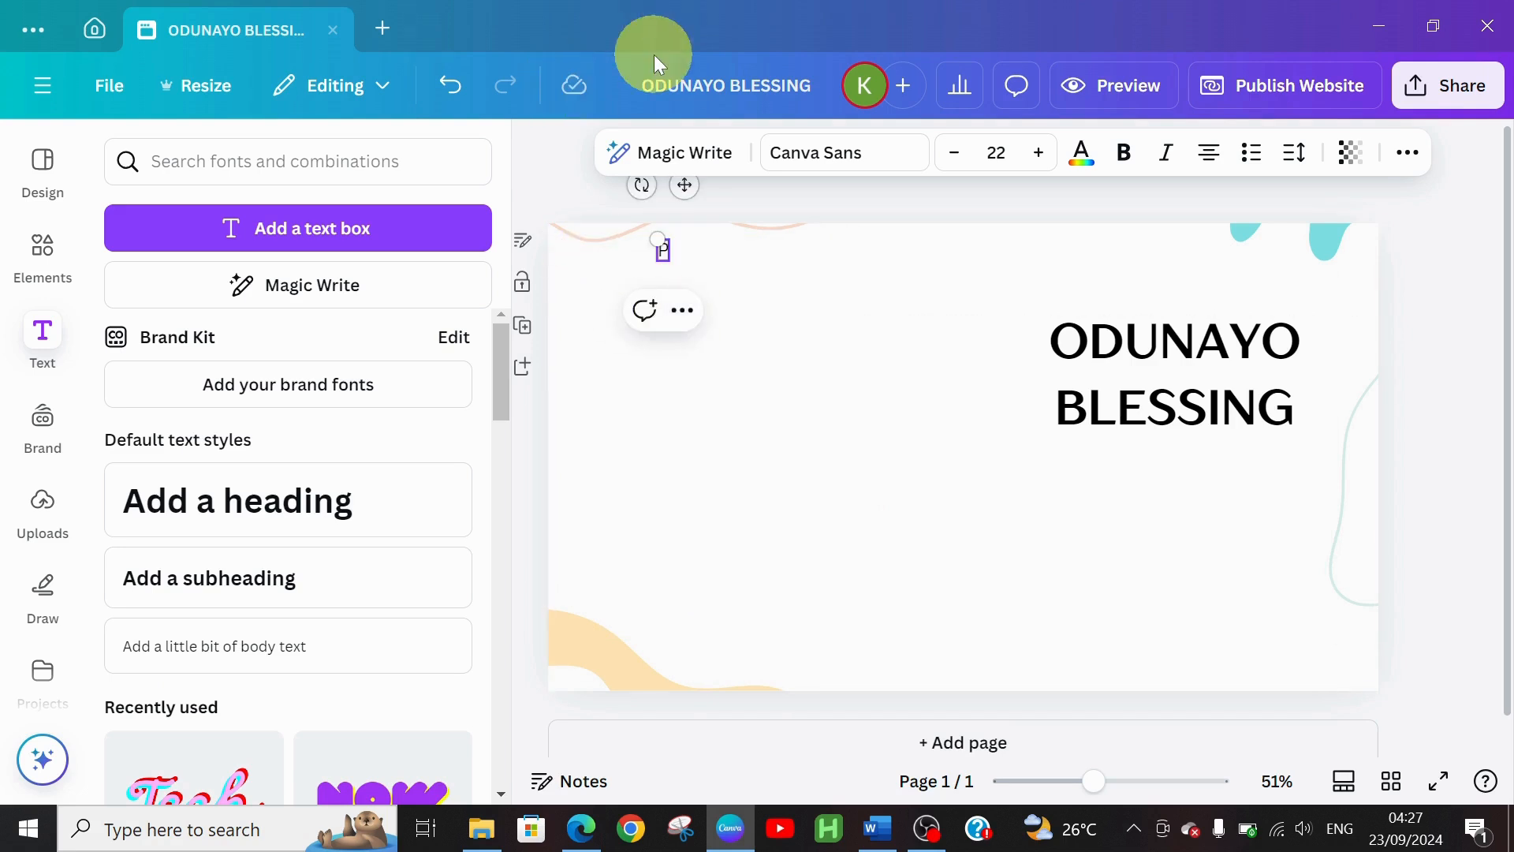
{"action": "type", "text": "ORTF"}
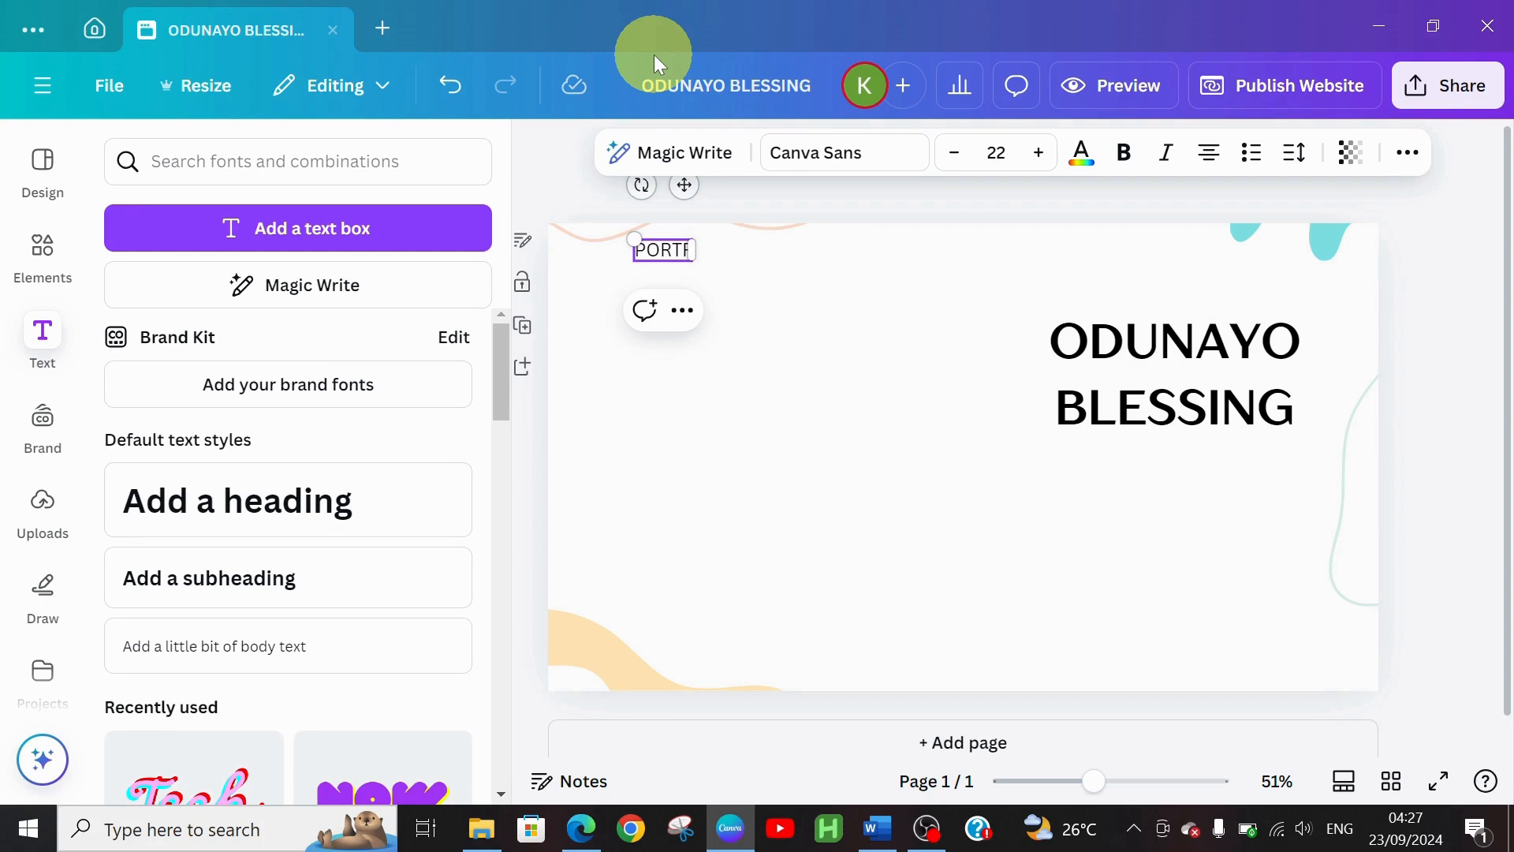
{"action": "type", "text": "OLIO"}
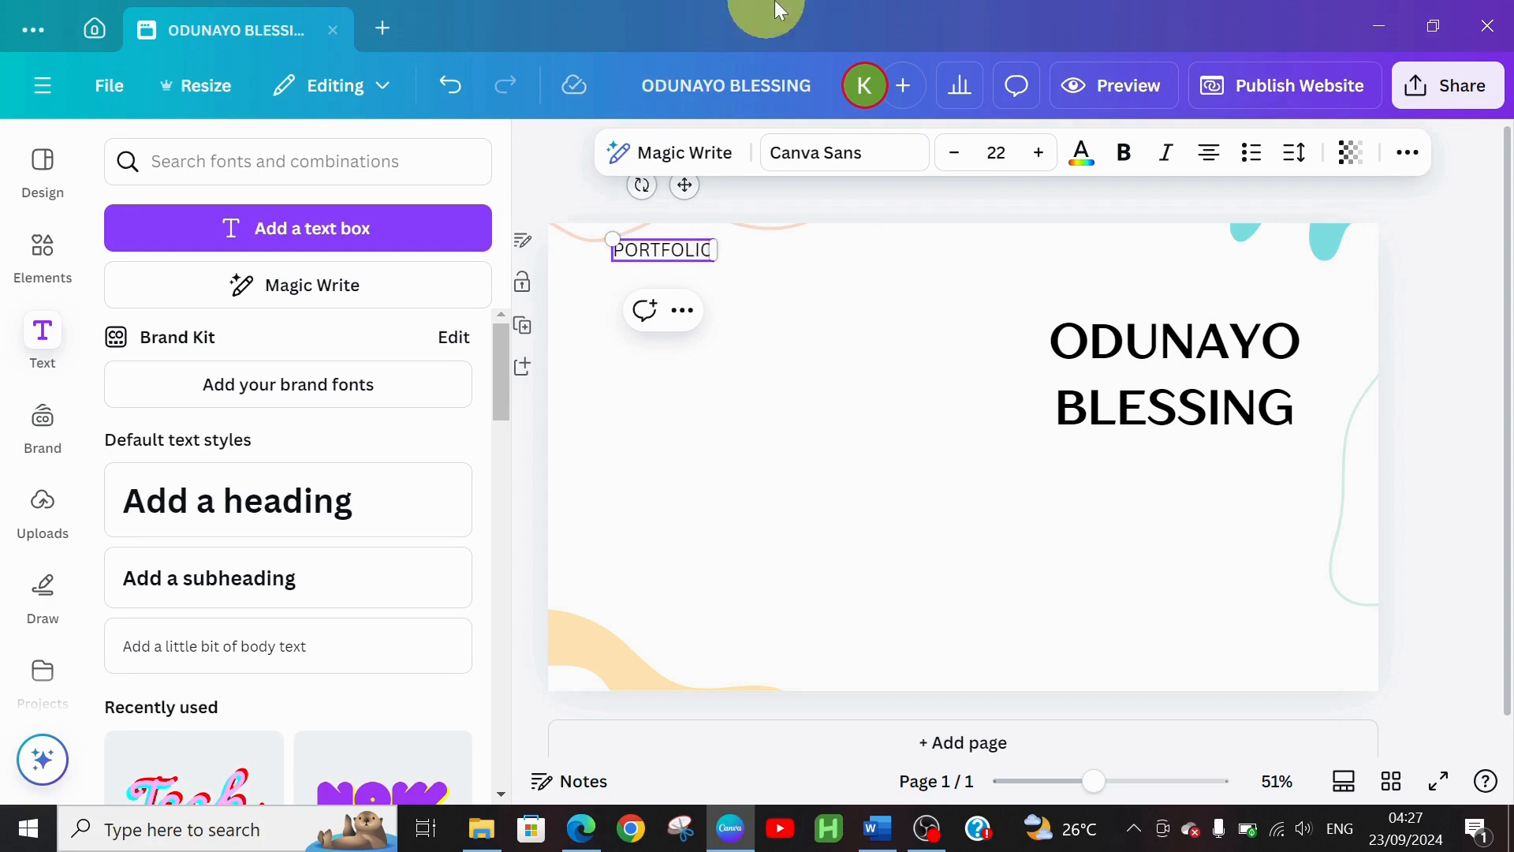
{"action": "left_click", "coordinate": [954, 170]}
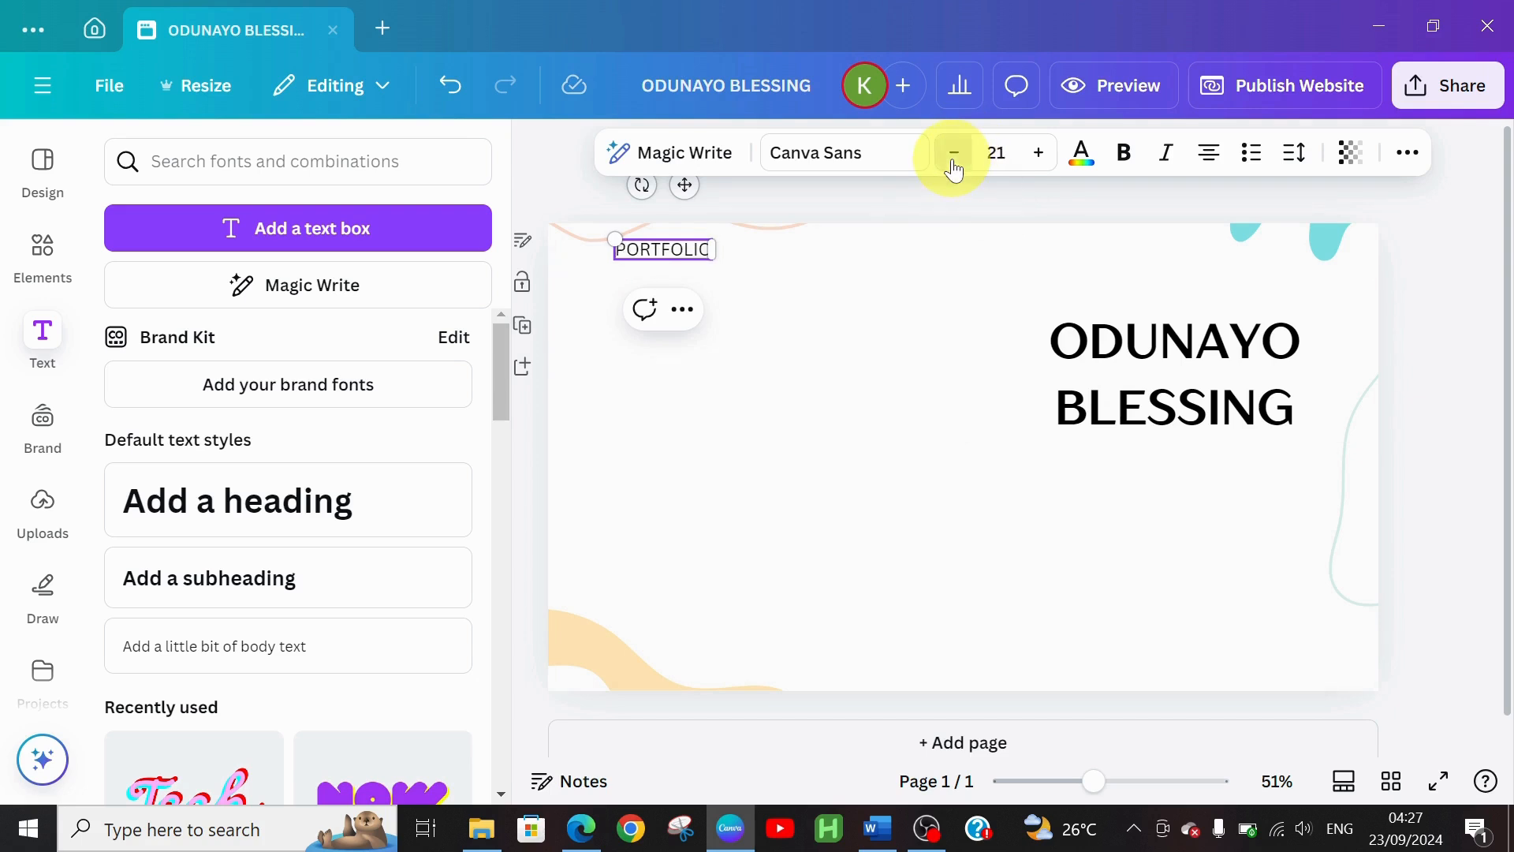
{"action": "left_click", "coordinate": [955, 170]}
{"action": "left_click", "coordinate": [954, 170]}
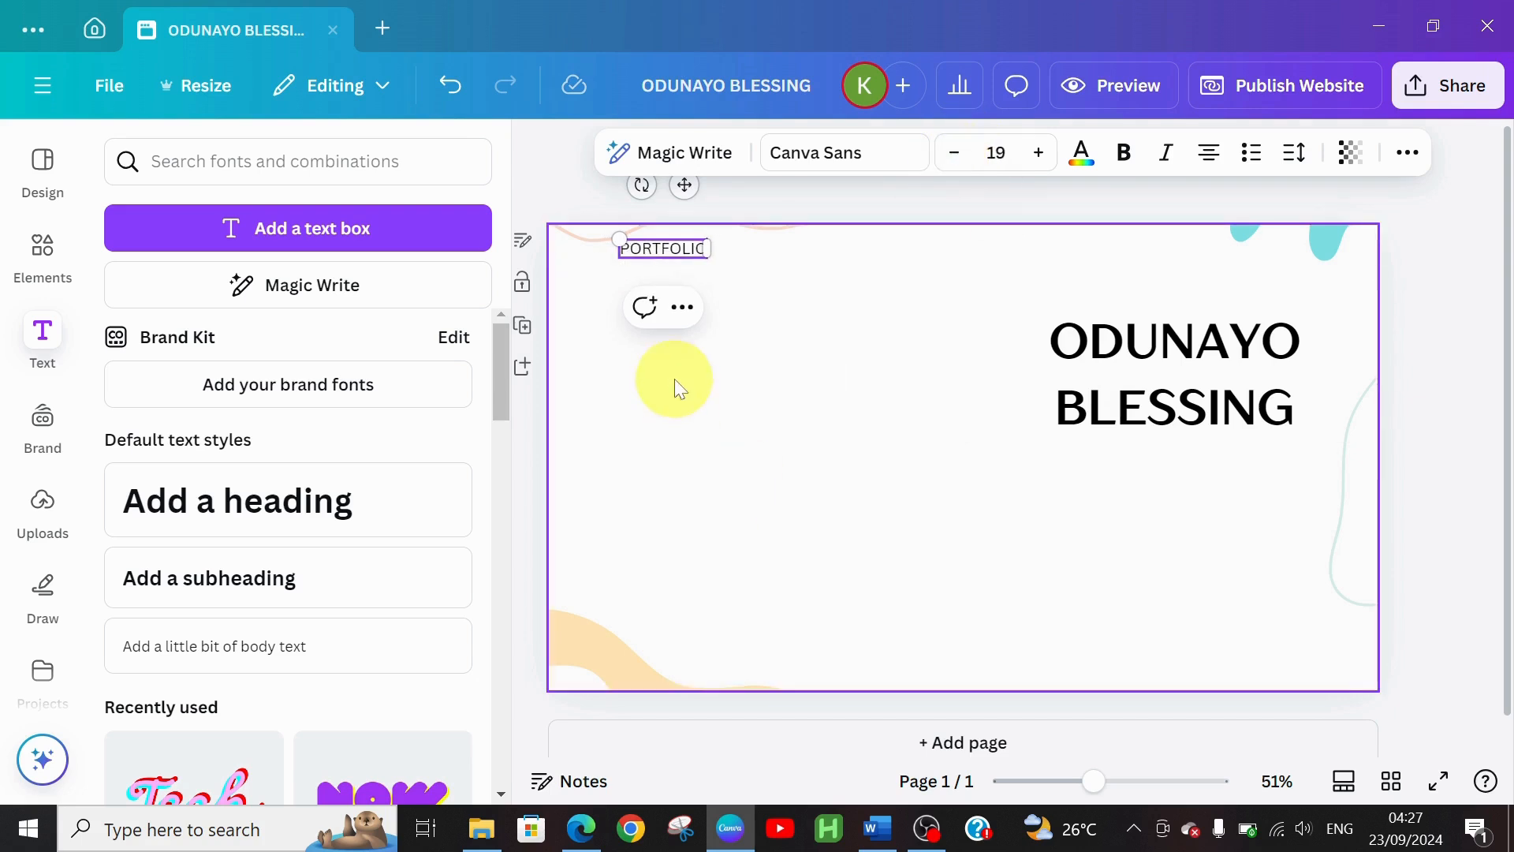
{"action": "left_click", "coordinate": [755, 268]}
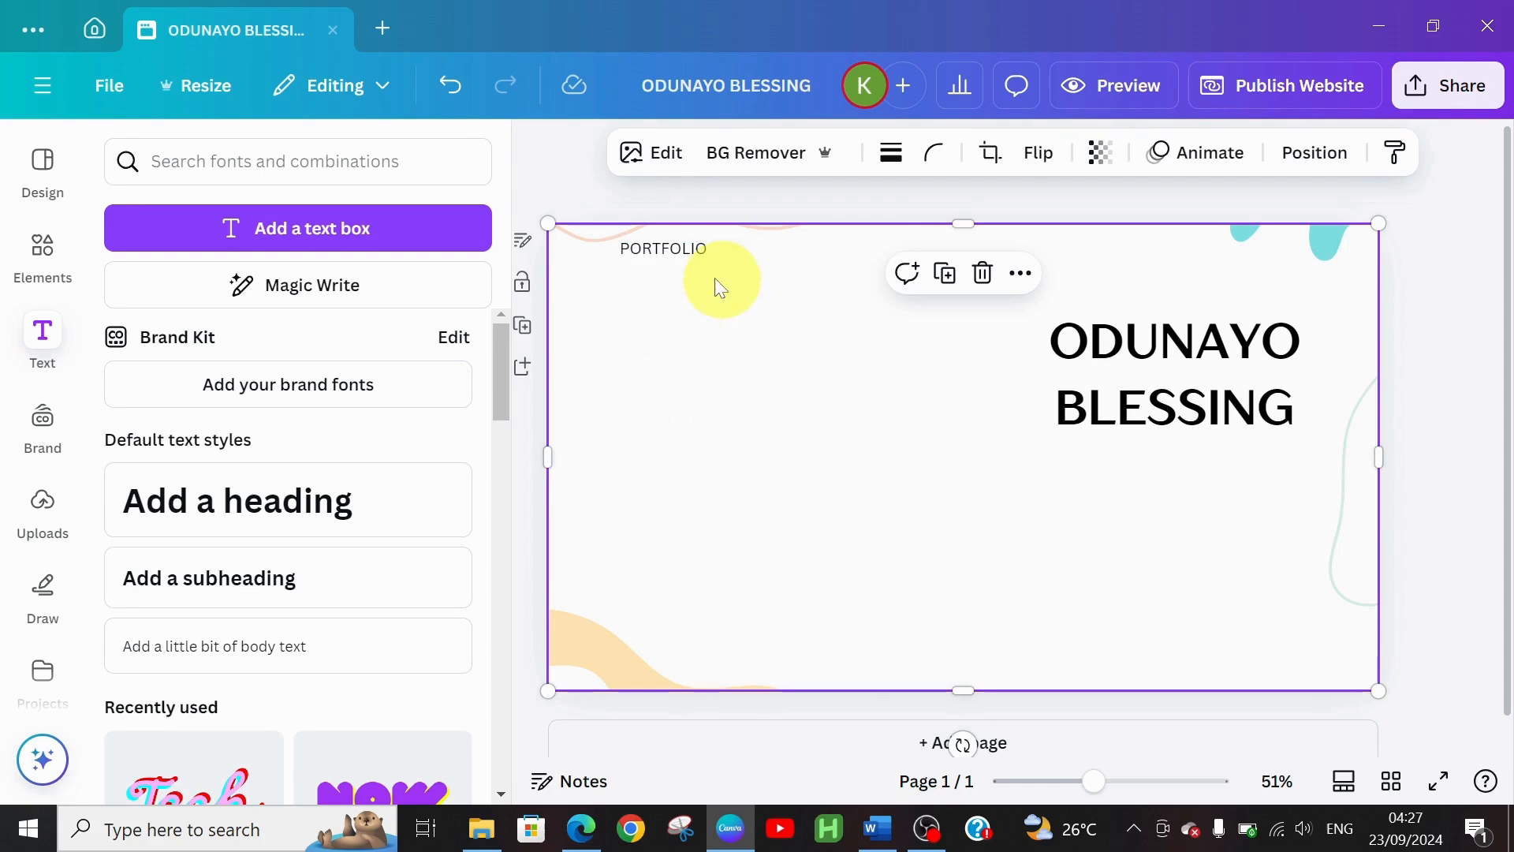
{"action": "left_click_drag", "start_coordinate": [687, 249], "coordinate": [647, 243]}
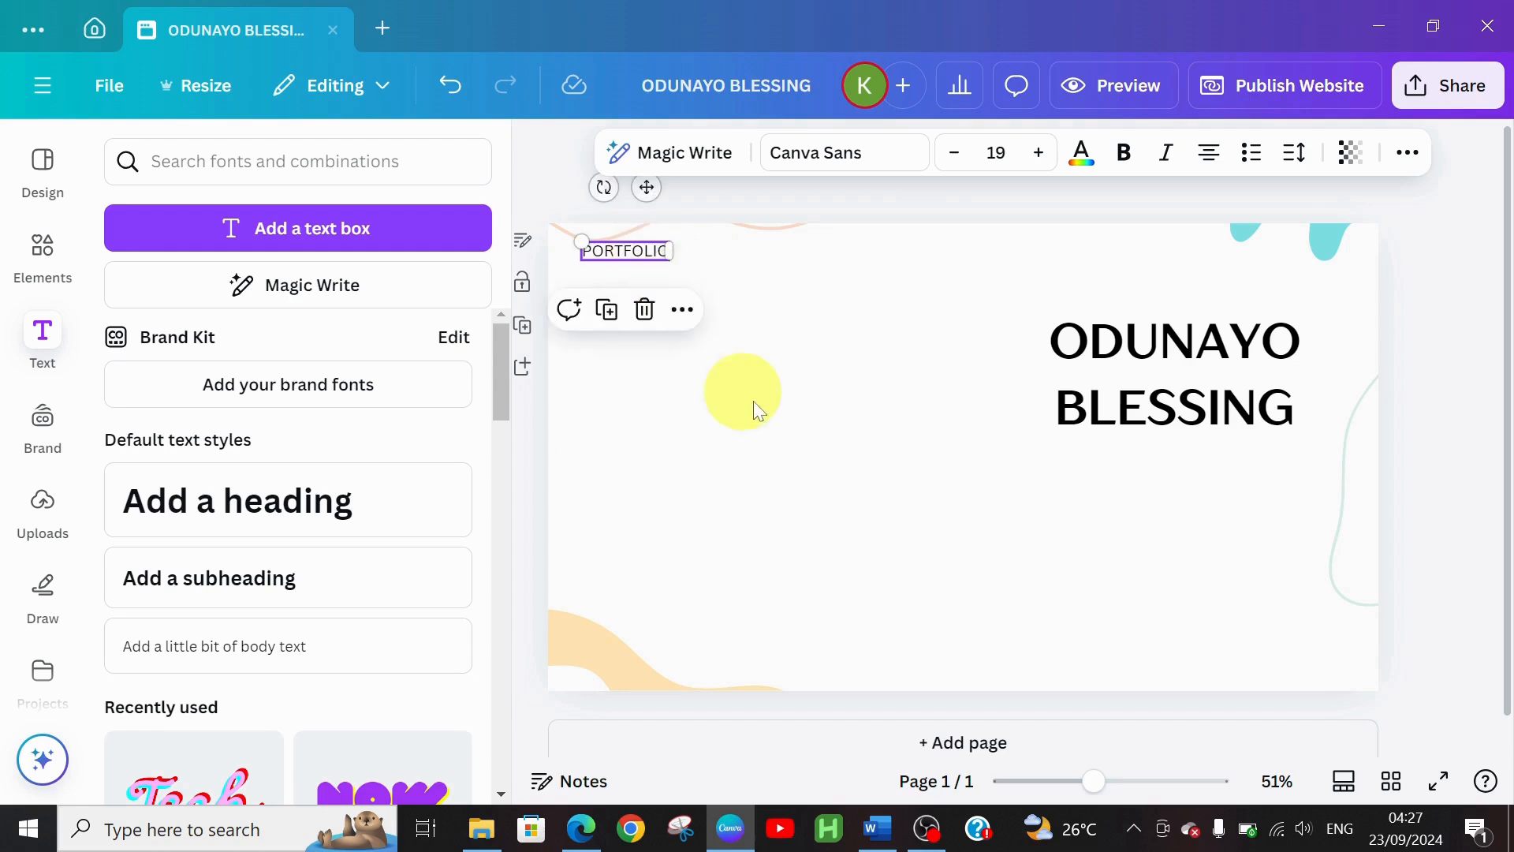
{"action": "left_click", "coordinate": [876, 443]}
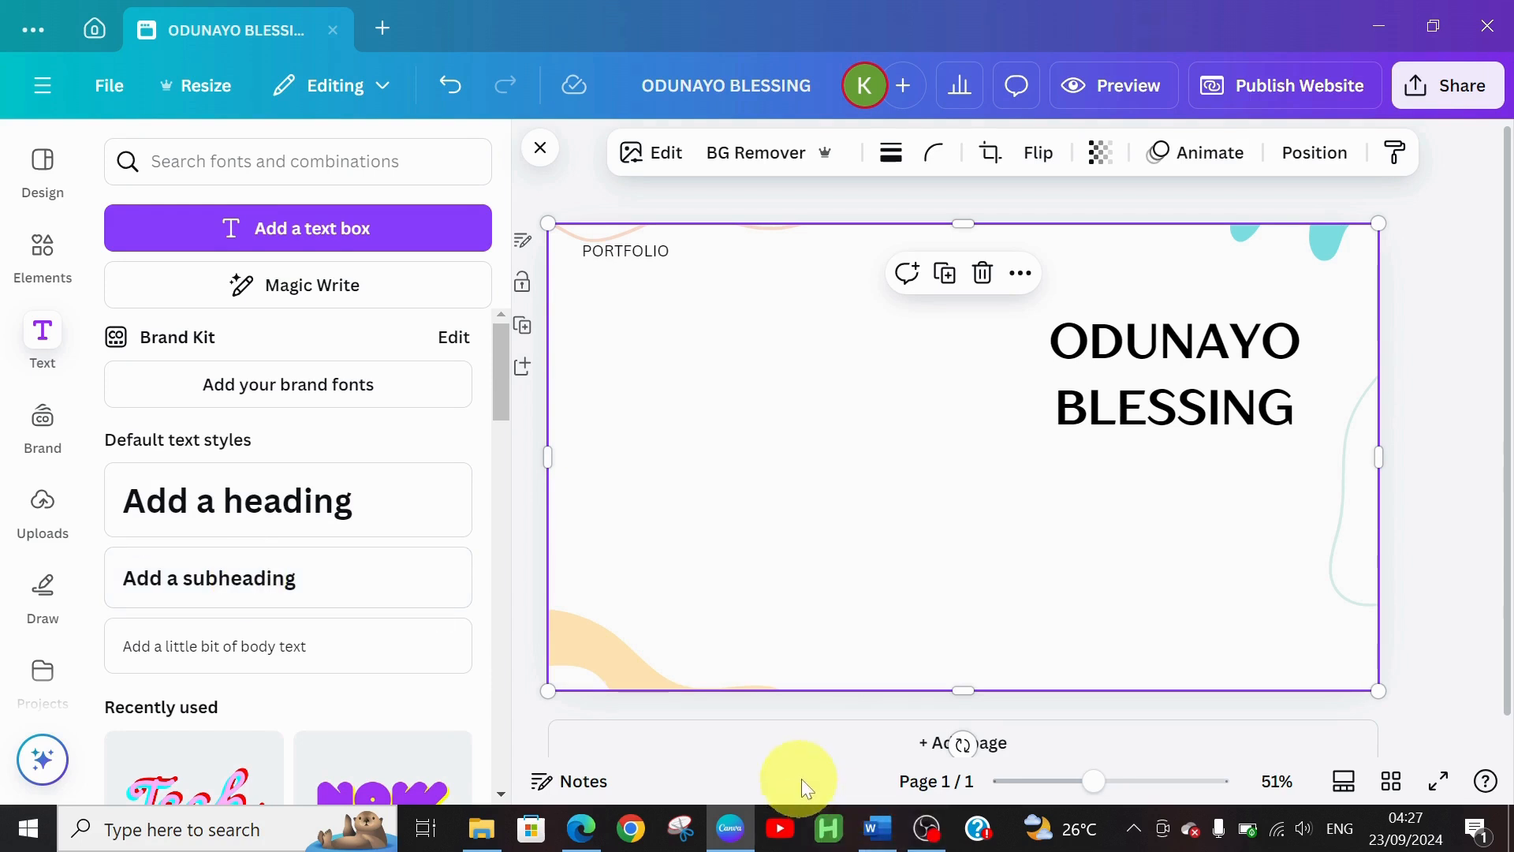
{"action": "left_click", "coordinate": [875, 826]}
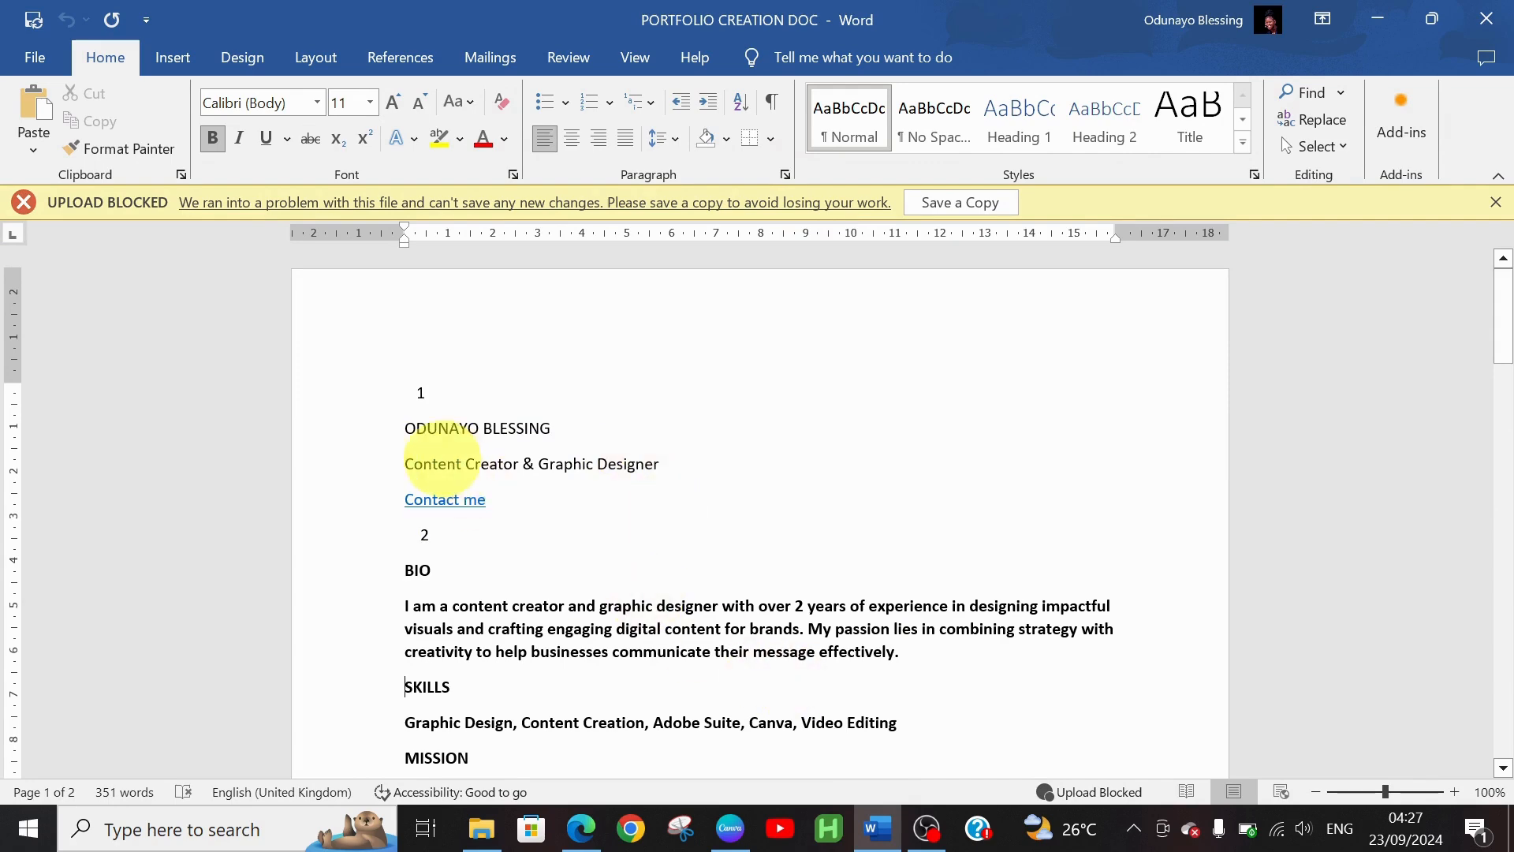
Copy the 'Content Creator & Graphic Designer' line from Word and return to Canva
{"action": "left_click_drag", "start_coordinate": [404, 464], "coordinate": [667, 472]}
{"action": "key", "text": "ctrl+c"}
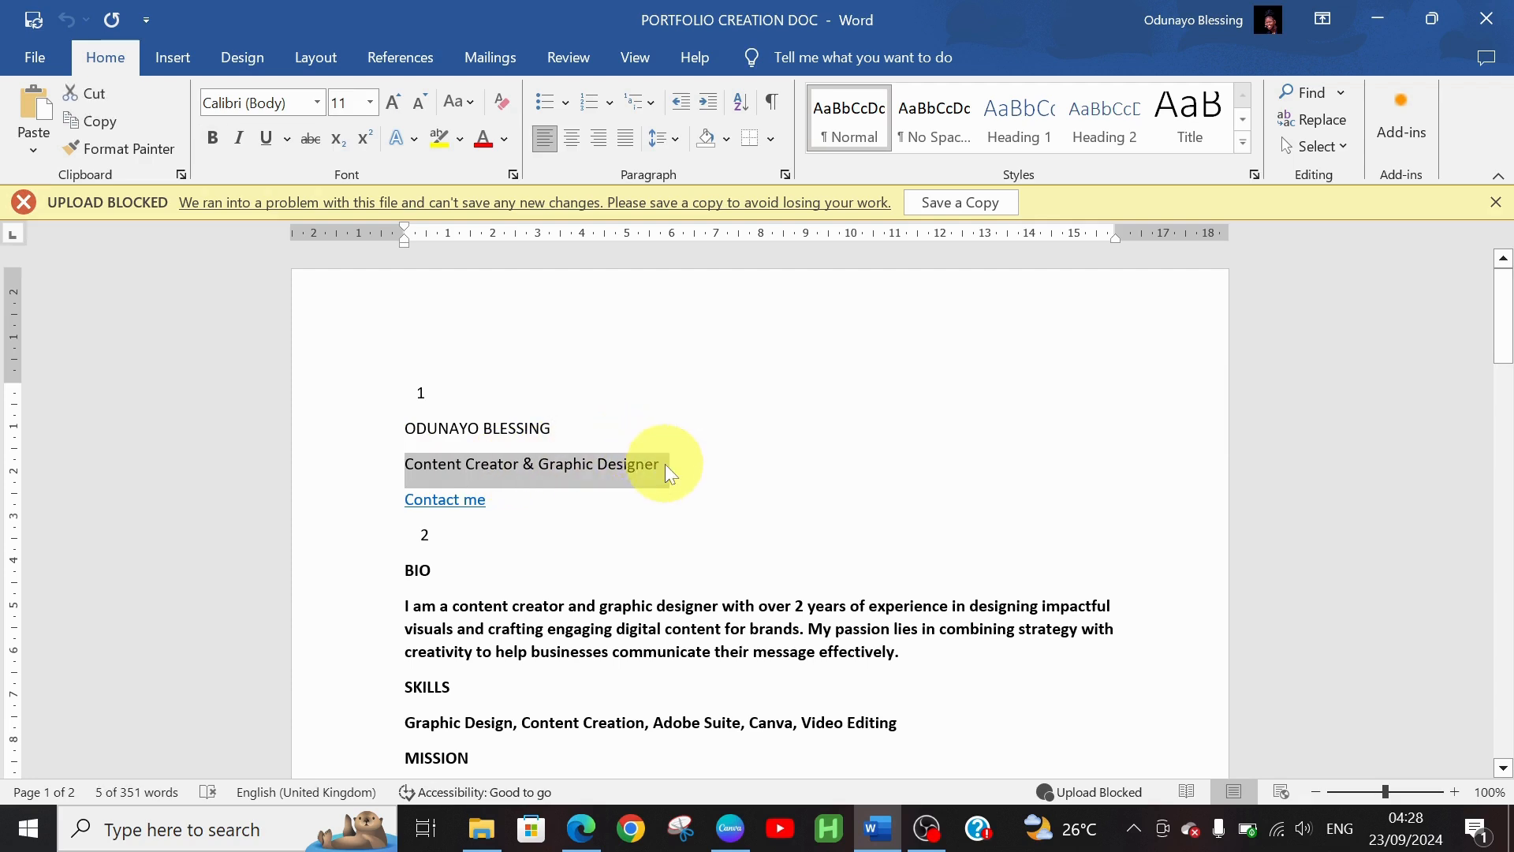
{"action": "left_click", "coordinate": [742, 828]}
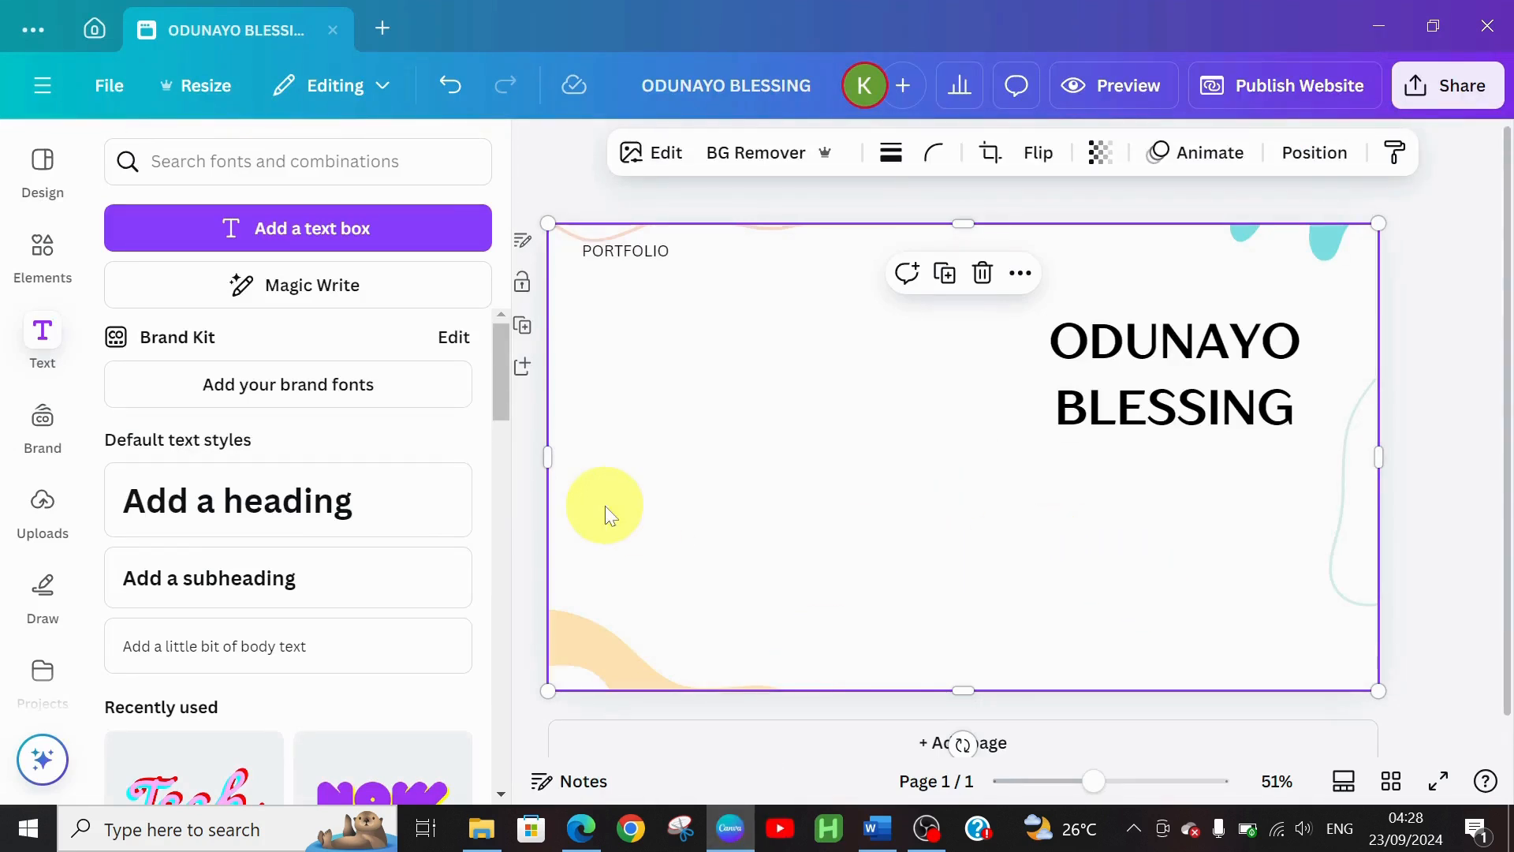
Add a subheading under the name and paste the 'Content Creator & Graphic Designer' tagline
{"action": "left_click", "coordinate": [180, 597]}
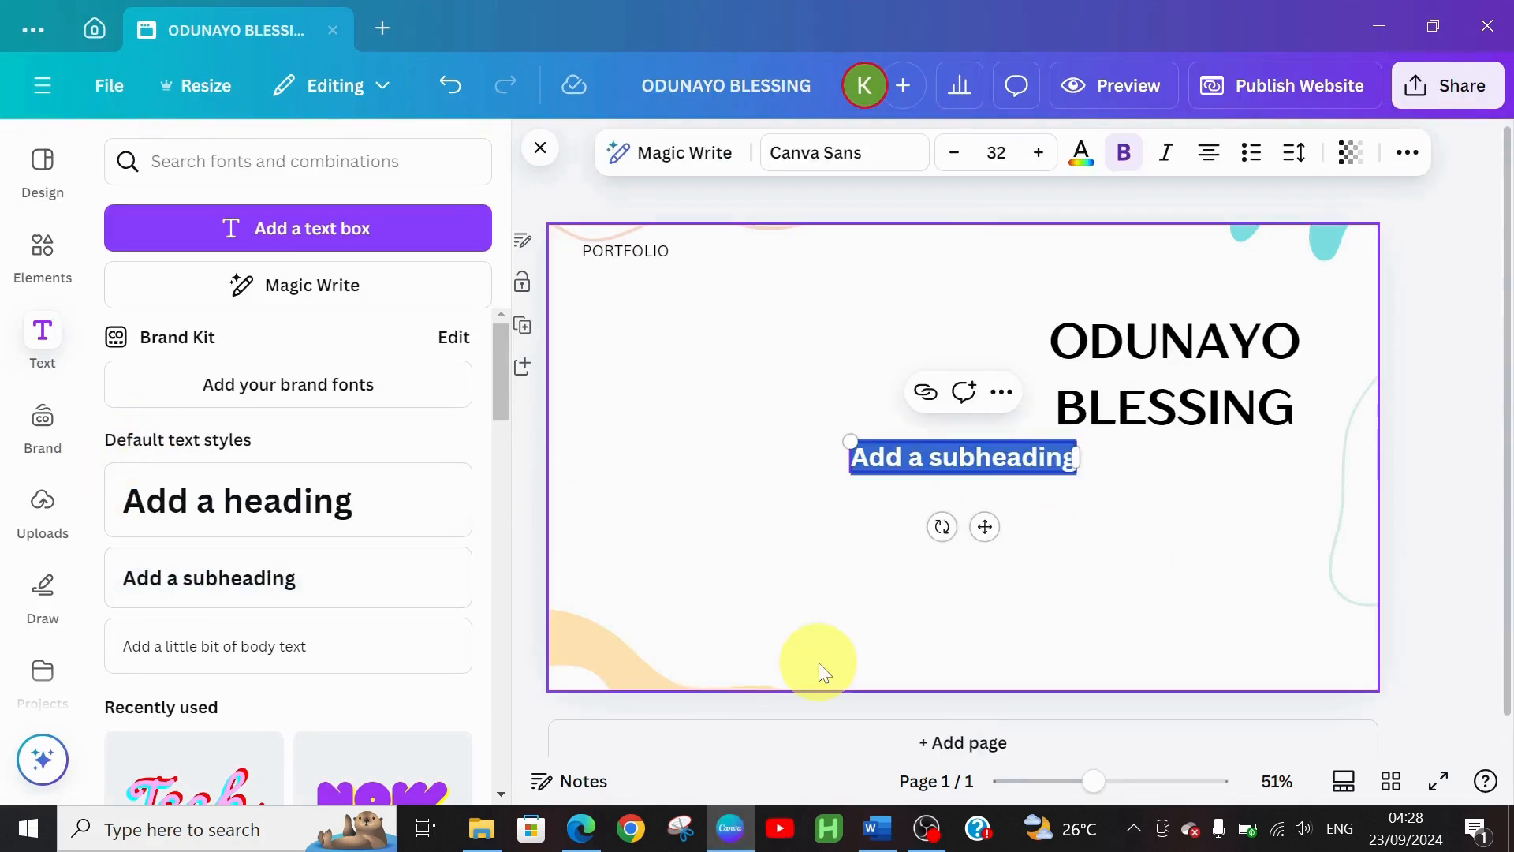
{"action": "left_click_drag", "start_coordinate": [983, 528], "coordinate": [1215, 591]}
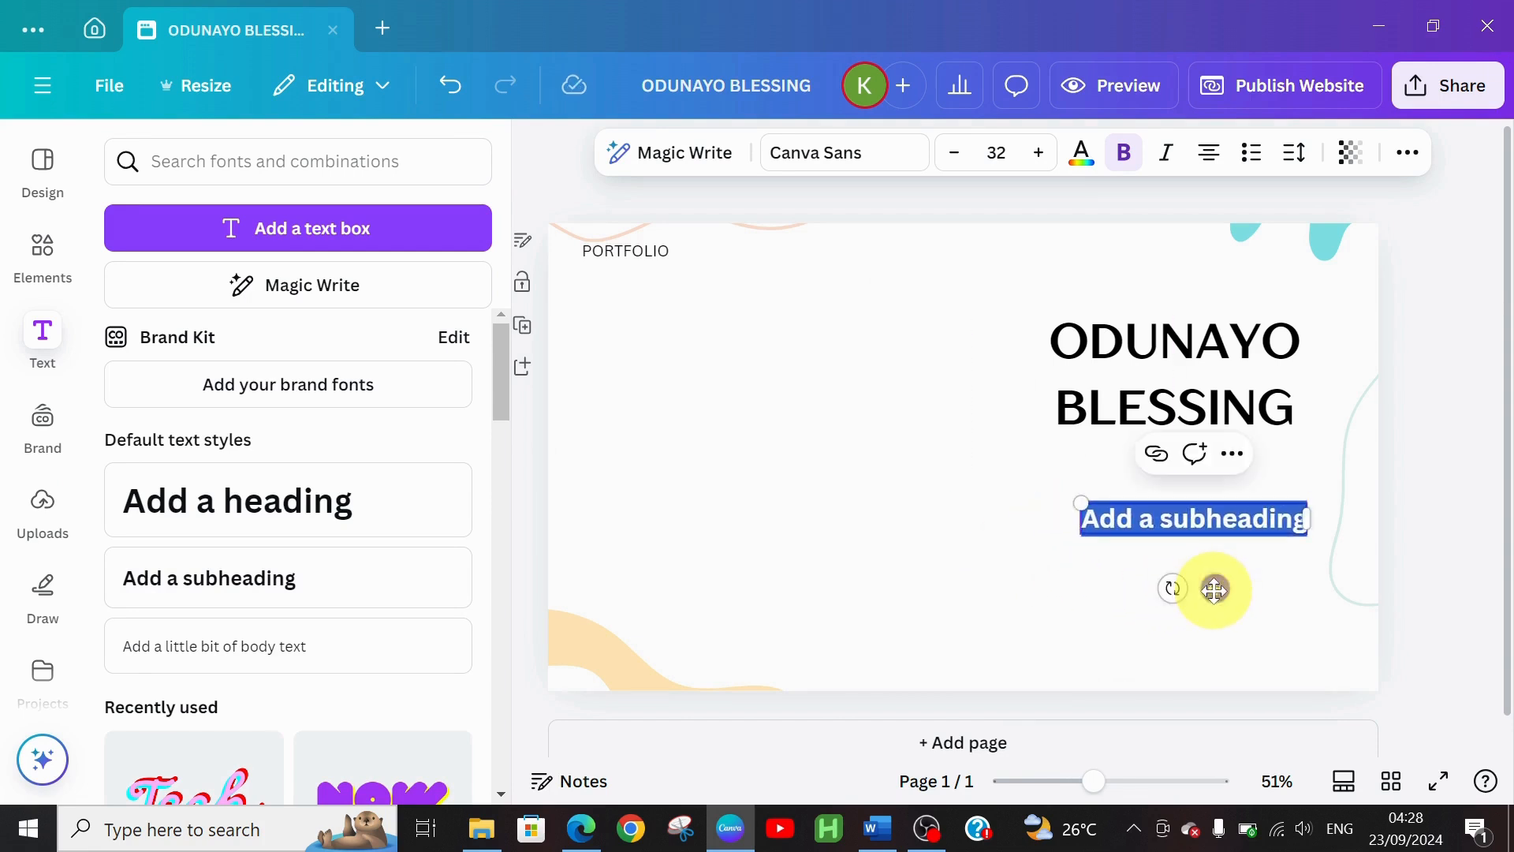
{"action": "key", "text": "ctrl+v"}
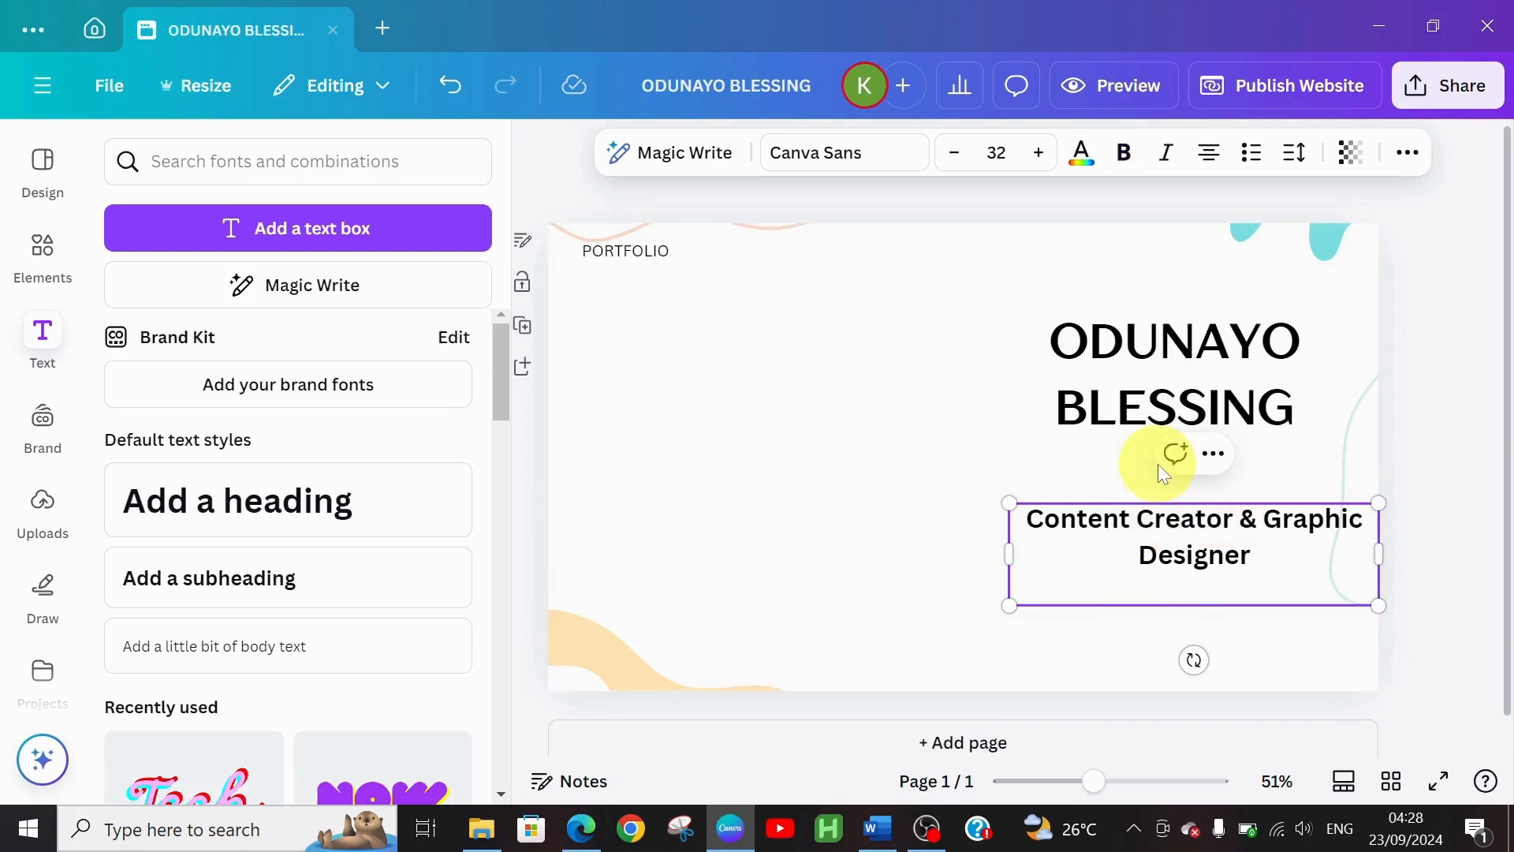
{"action": "key", "text": "BackSpace"}
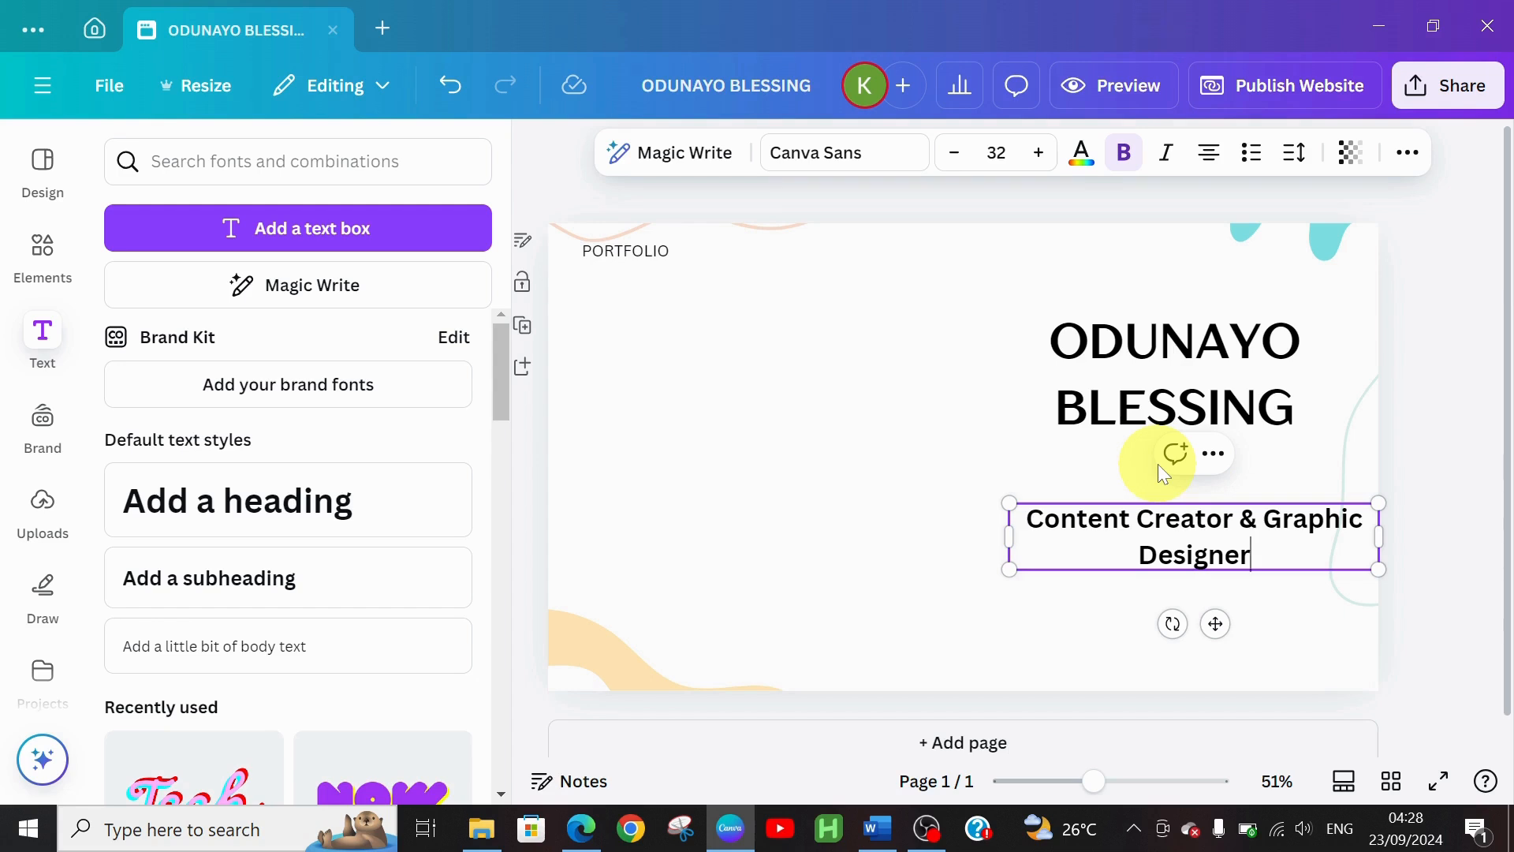
{"action": "left_click_drag", "start_coordinate": [1217, 623], "coordinate": [1215, 611]}
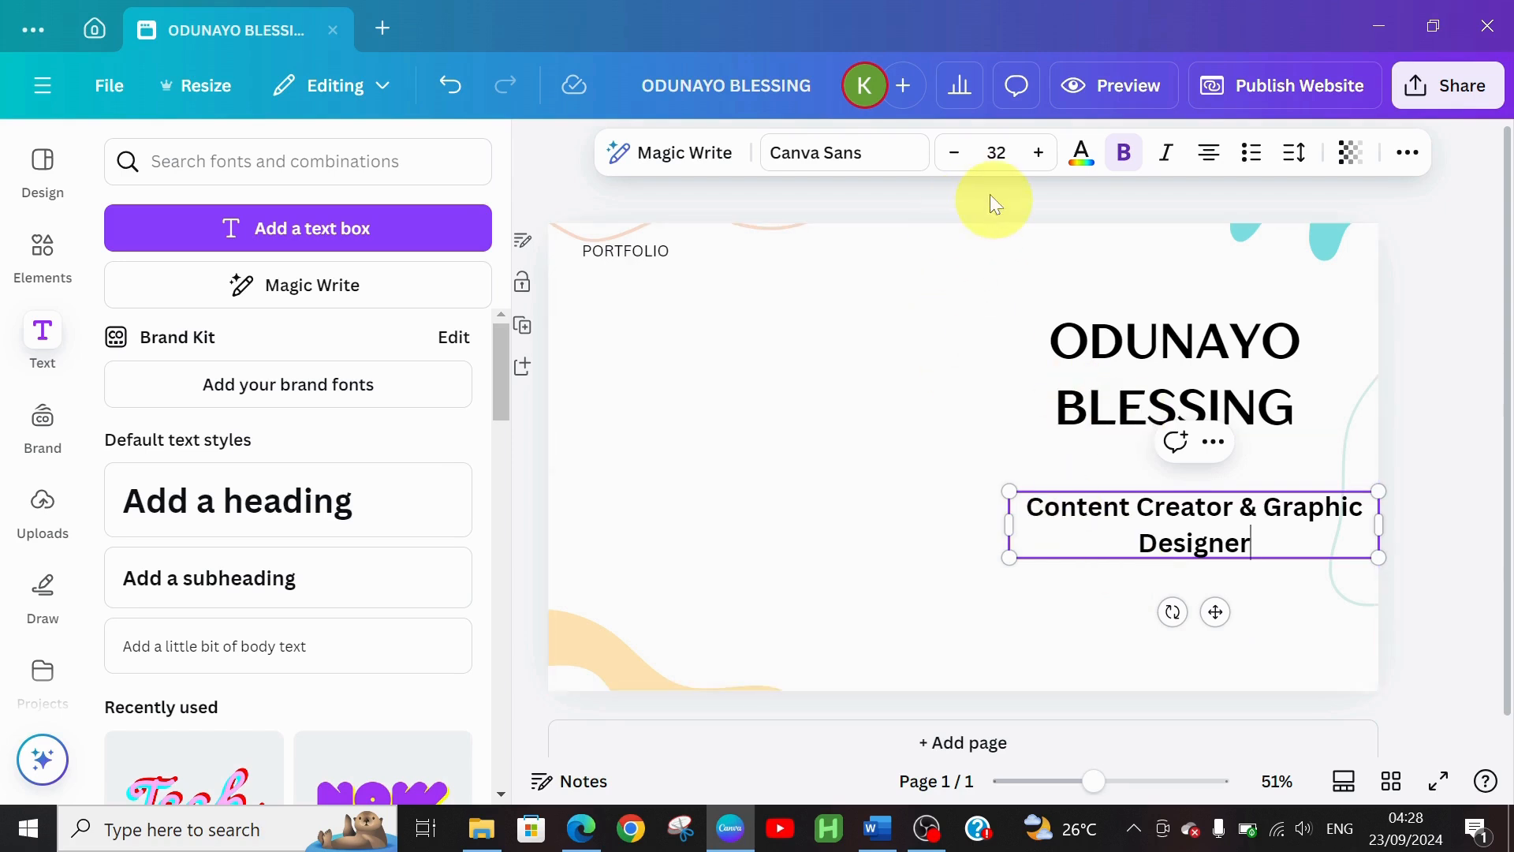
Set the tagline in Old Standard at size 27 on one line, flush right
{"action": "left_click", "coordinate": [873, 164]}
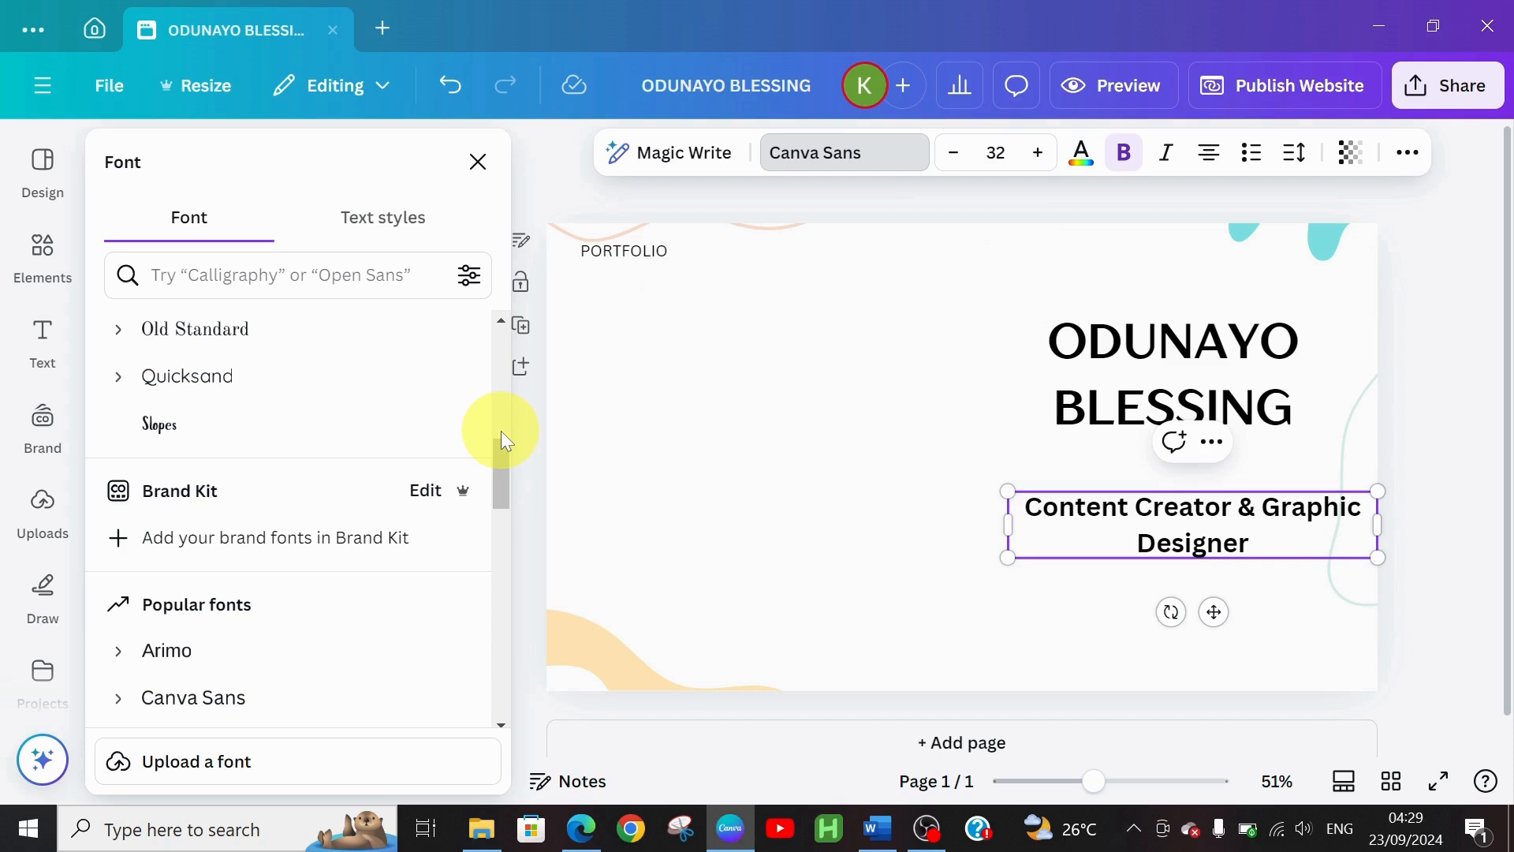
{"action": "left_click", "coordinate": [200, 332]}
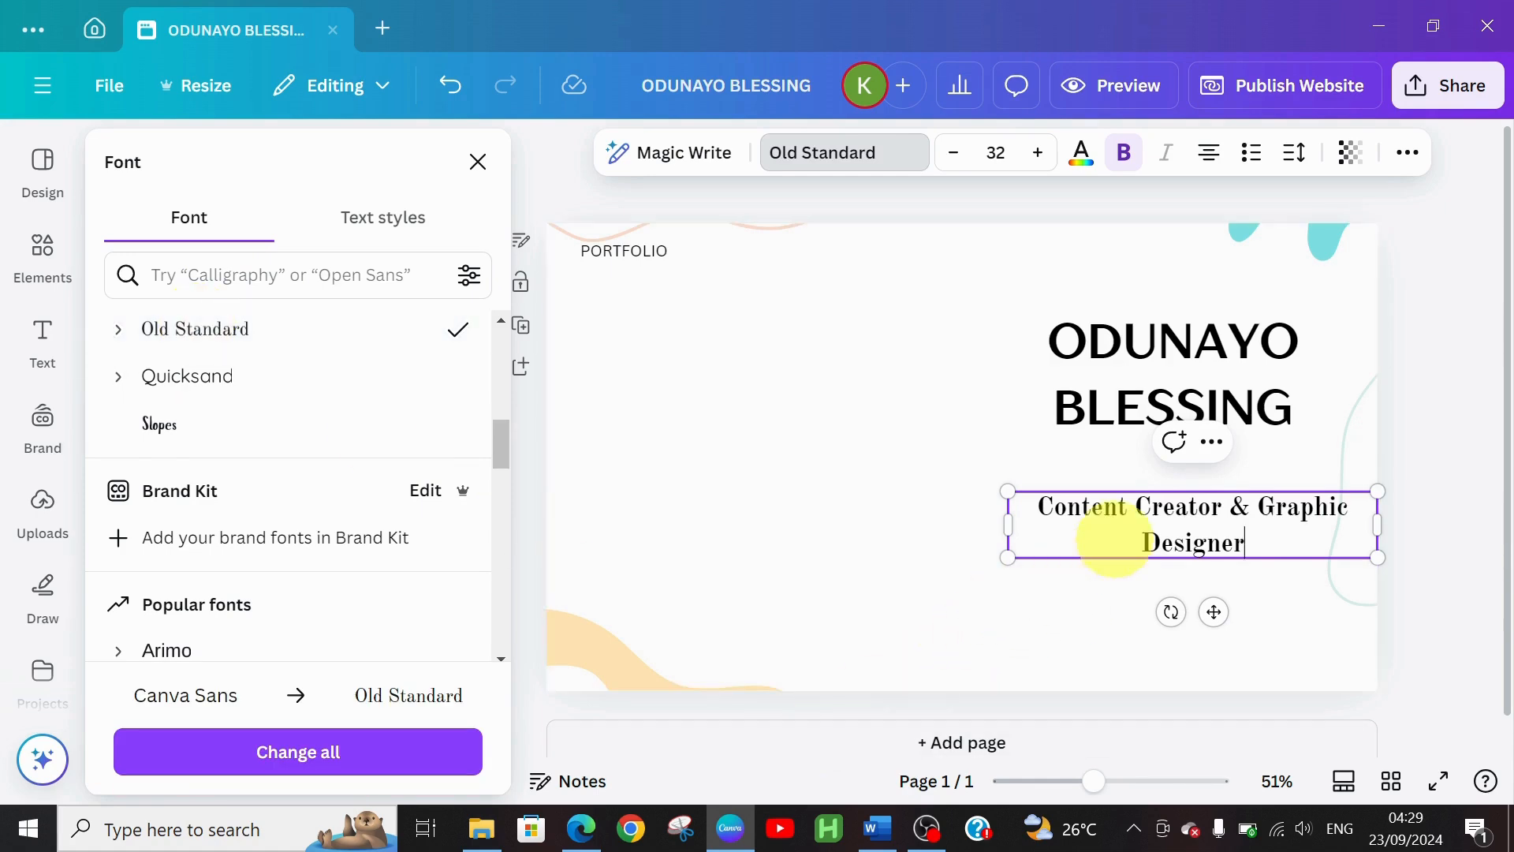
{"action": "left_click", "coordinate": [950, 154]}
{"action": "left_click", "coordinate": [950, 153]}
{"action": "left_click", "coordinate": [951, 155]}
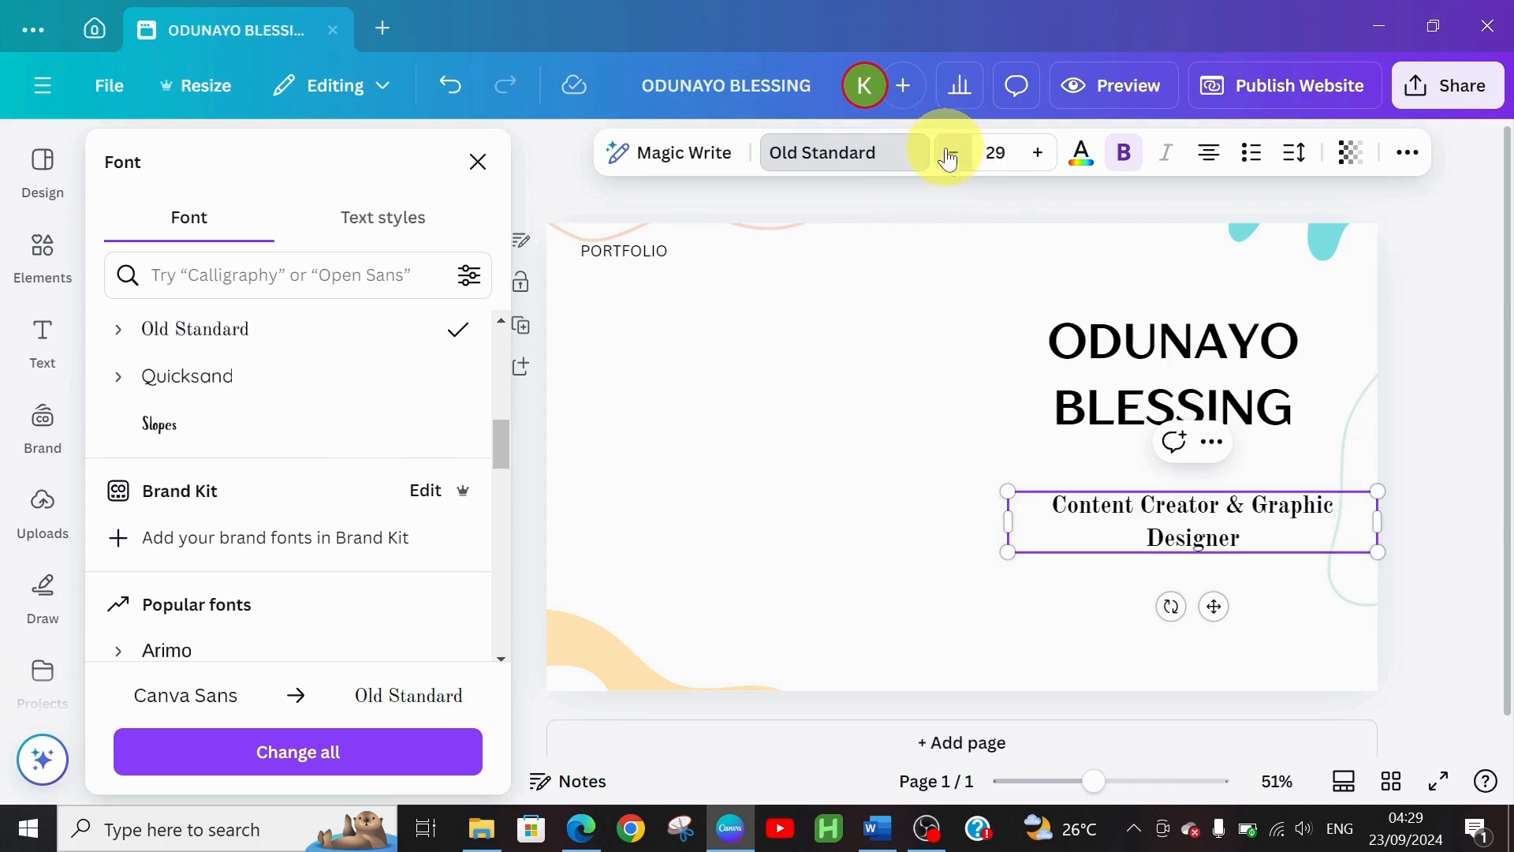
{"action": "left_click", "coordinate": [951, 155]}
{"action": "left_click", "coordinate": [951, 155]}
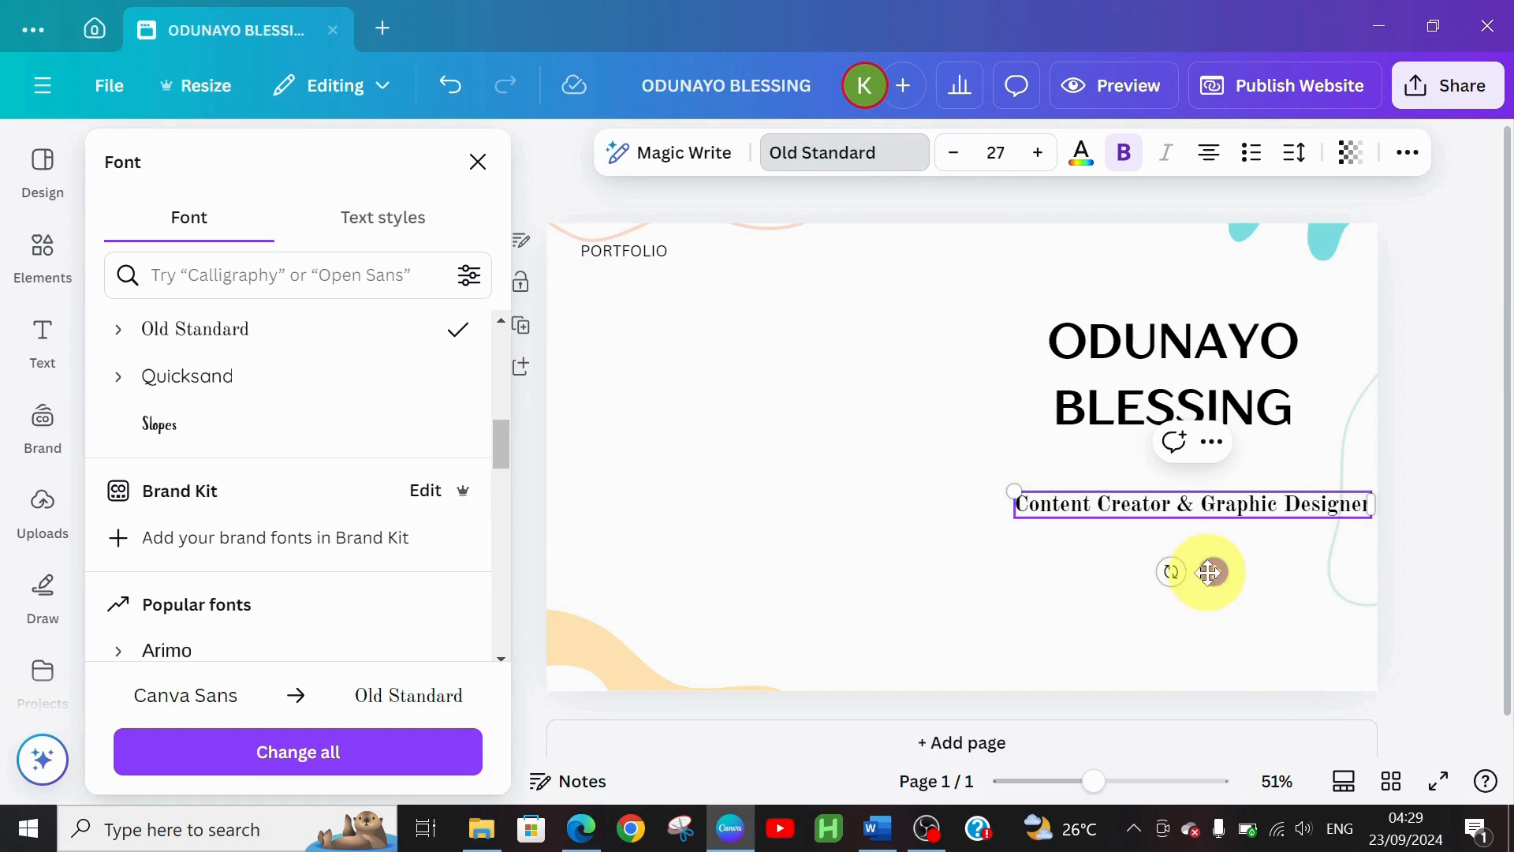
{"action": "mouse_move", "coordinate": [1209, 572]}
{"action": "left_mouse_down"}
{"action": "mouse_move", "coordinate": [1206, 557]}
{"action": "mouse_move", "coordinate": [1210, 574]}
{"action": "left_mouse_up"}
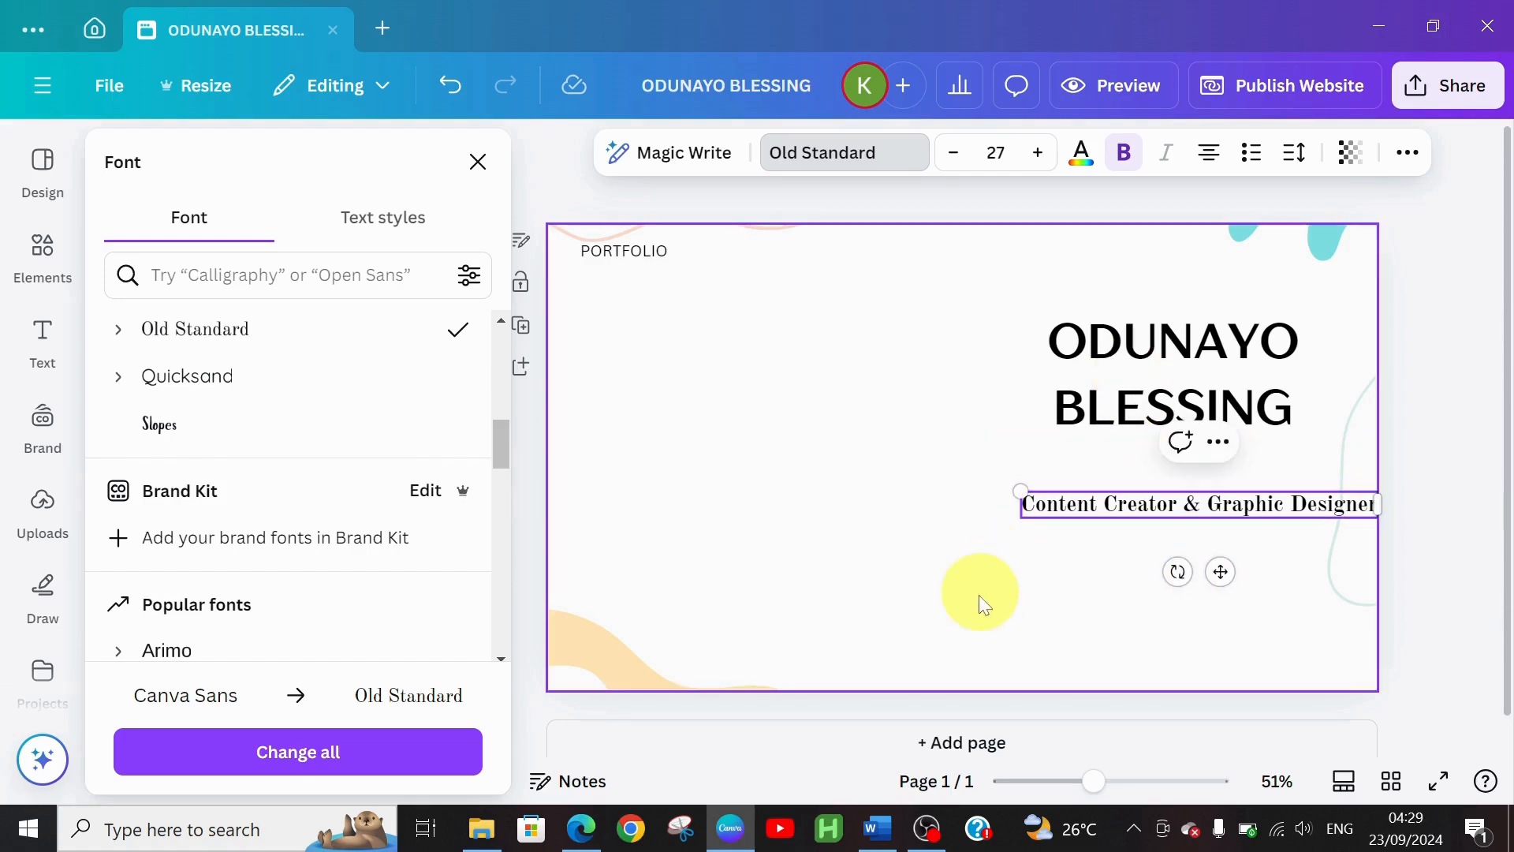
{"action": "left_click", "coordinate": [1043, 603]}
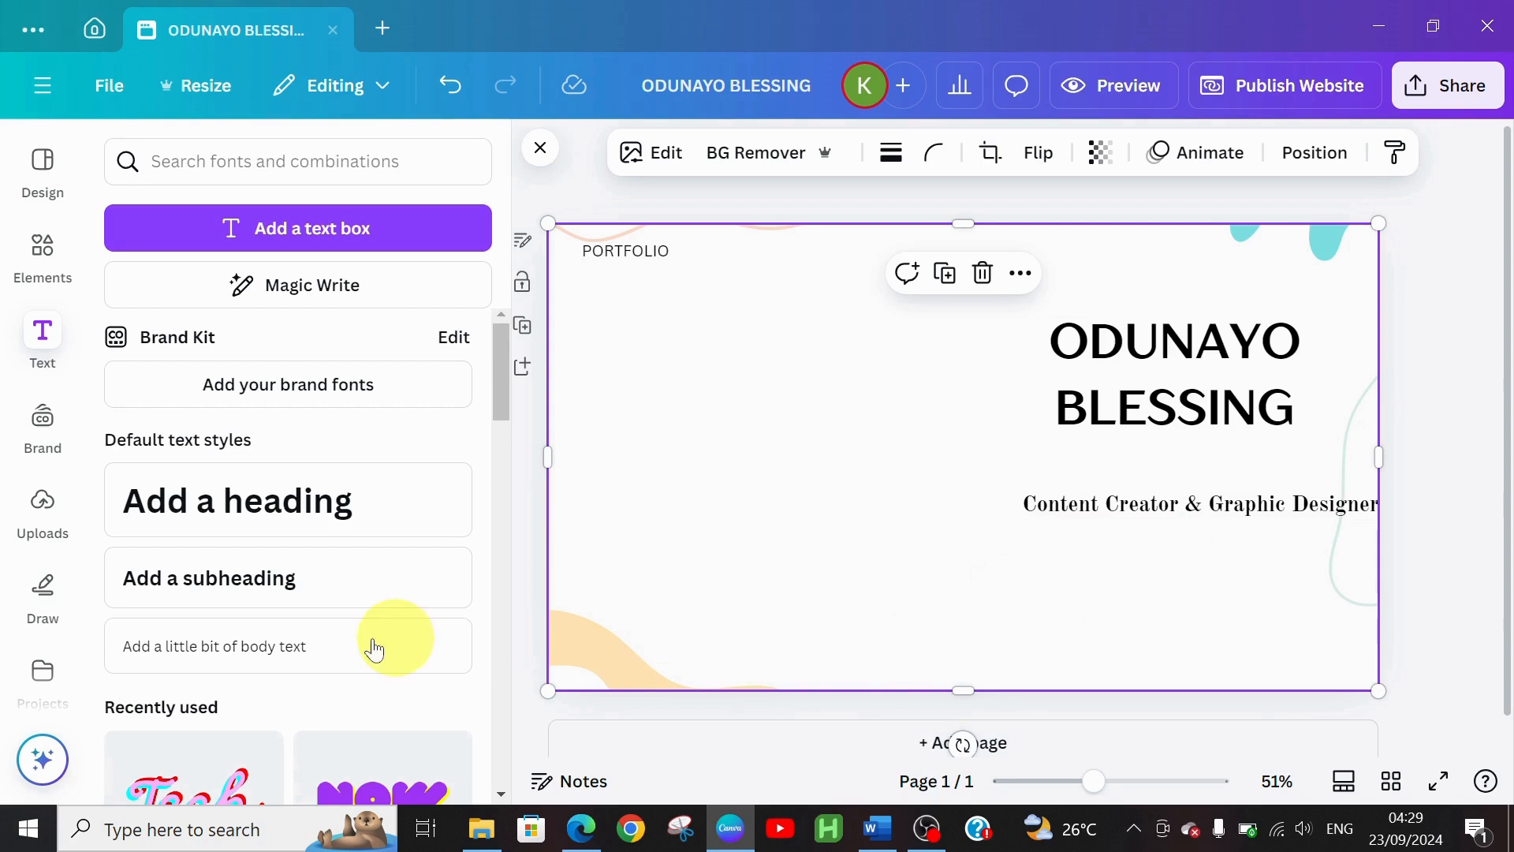
Add a 'CONTACT ME' subheading below the tagline and shrink it a few sizes
{"action": "left_click", "coordinate": [285, 582]}
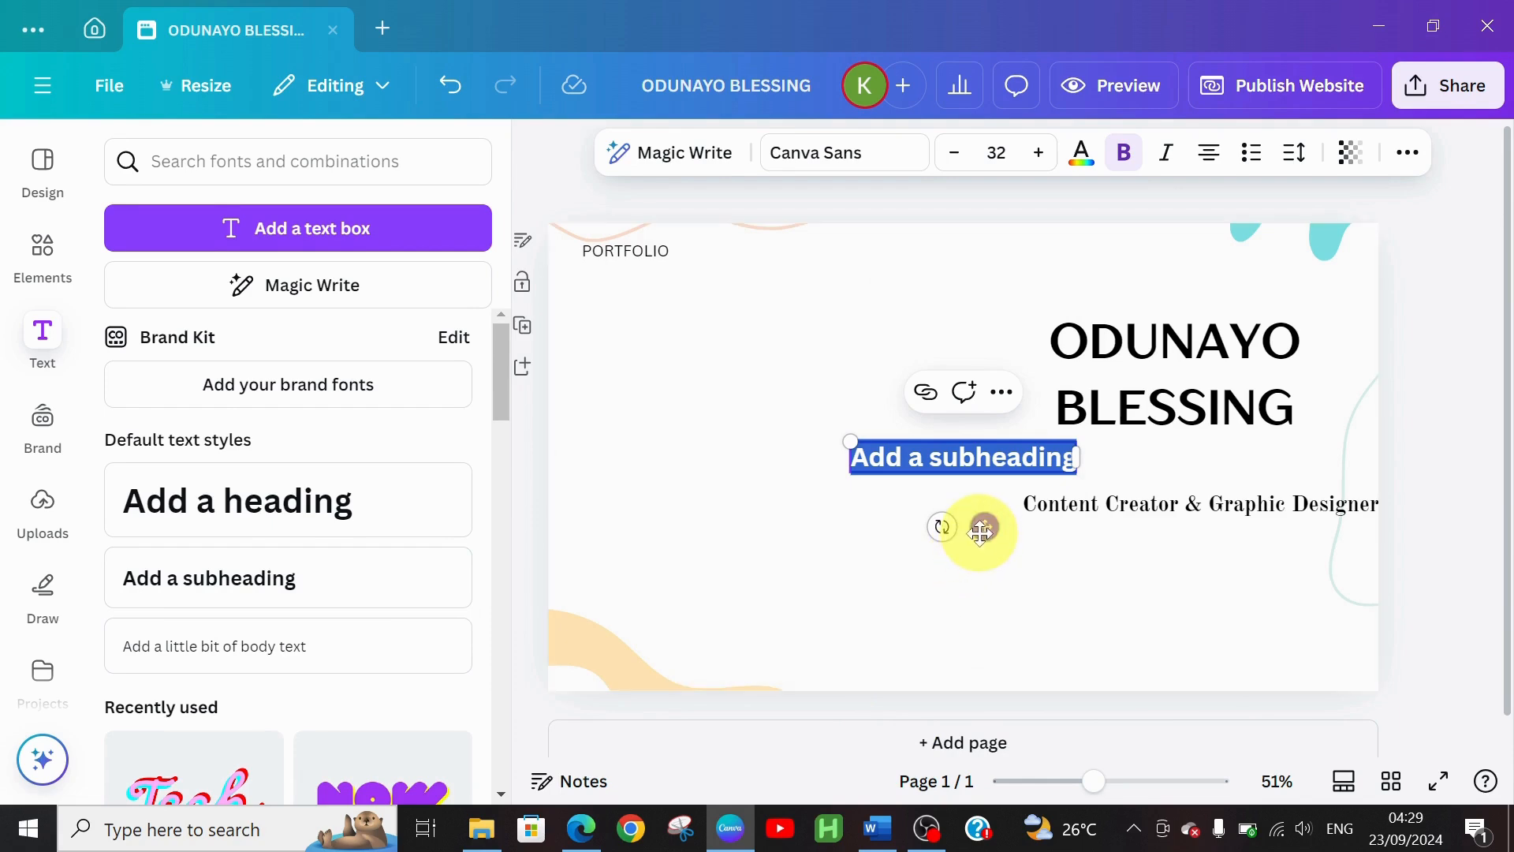
{"action": "left_click_drag", "start_coordinate": [985, 527], "coordinate": [1199, 656]}
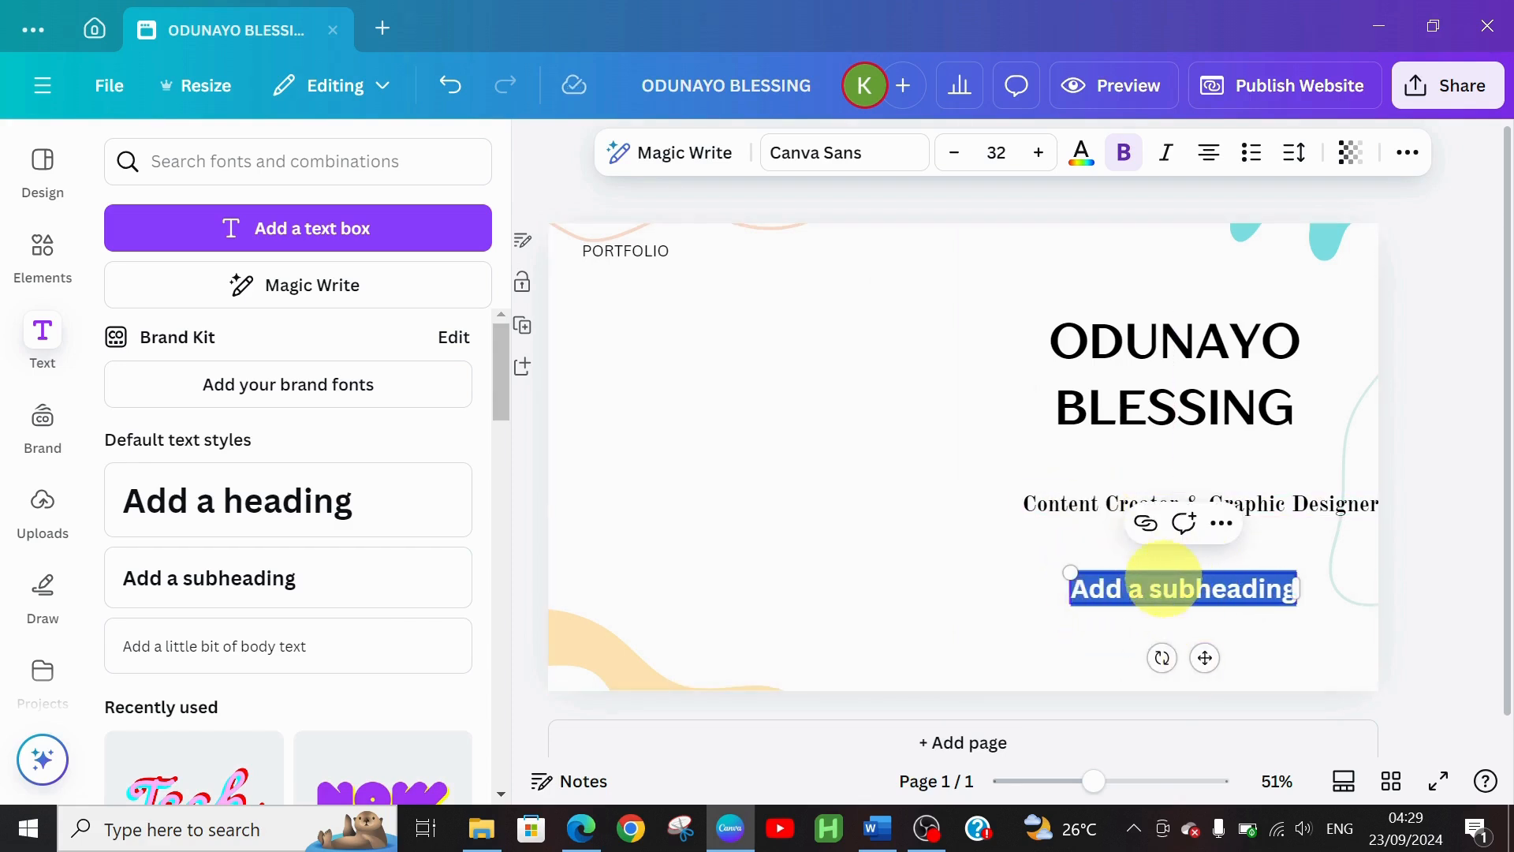
{"action": "type", "text": "CO"}
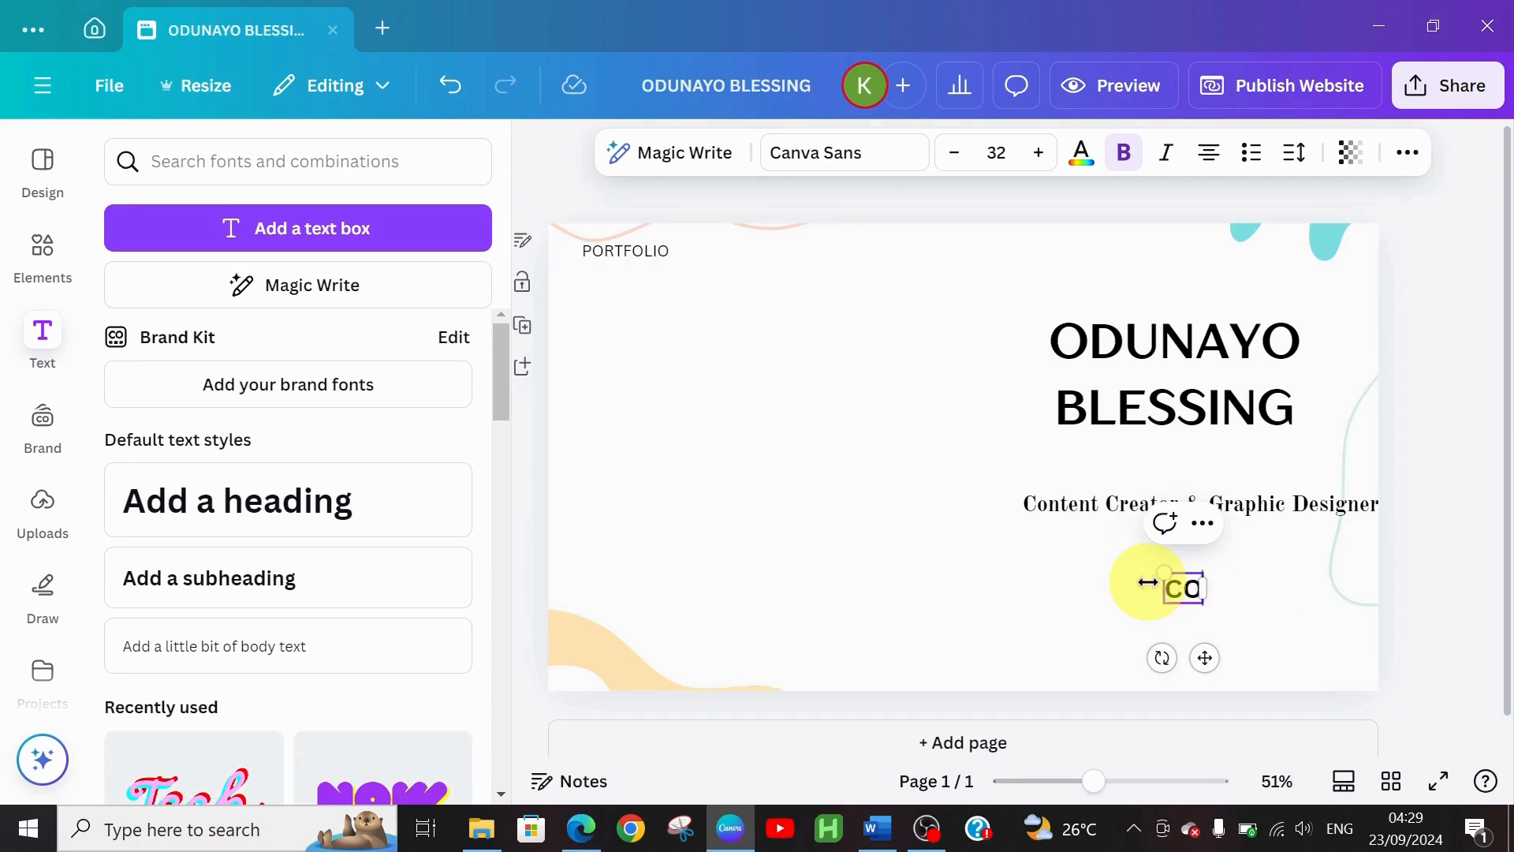
{"action": "type", "text": "NTACT"}
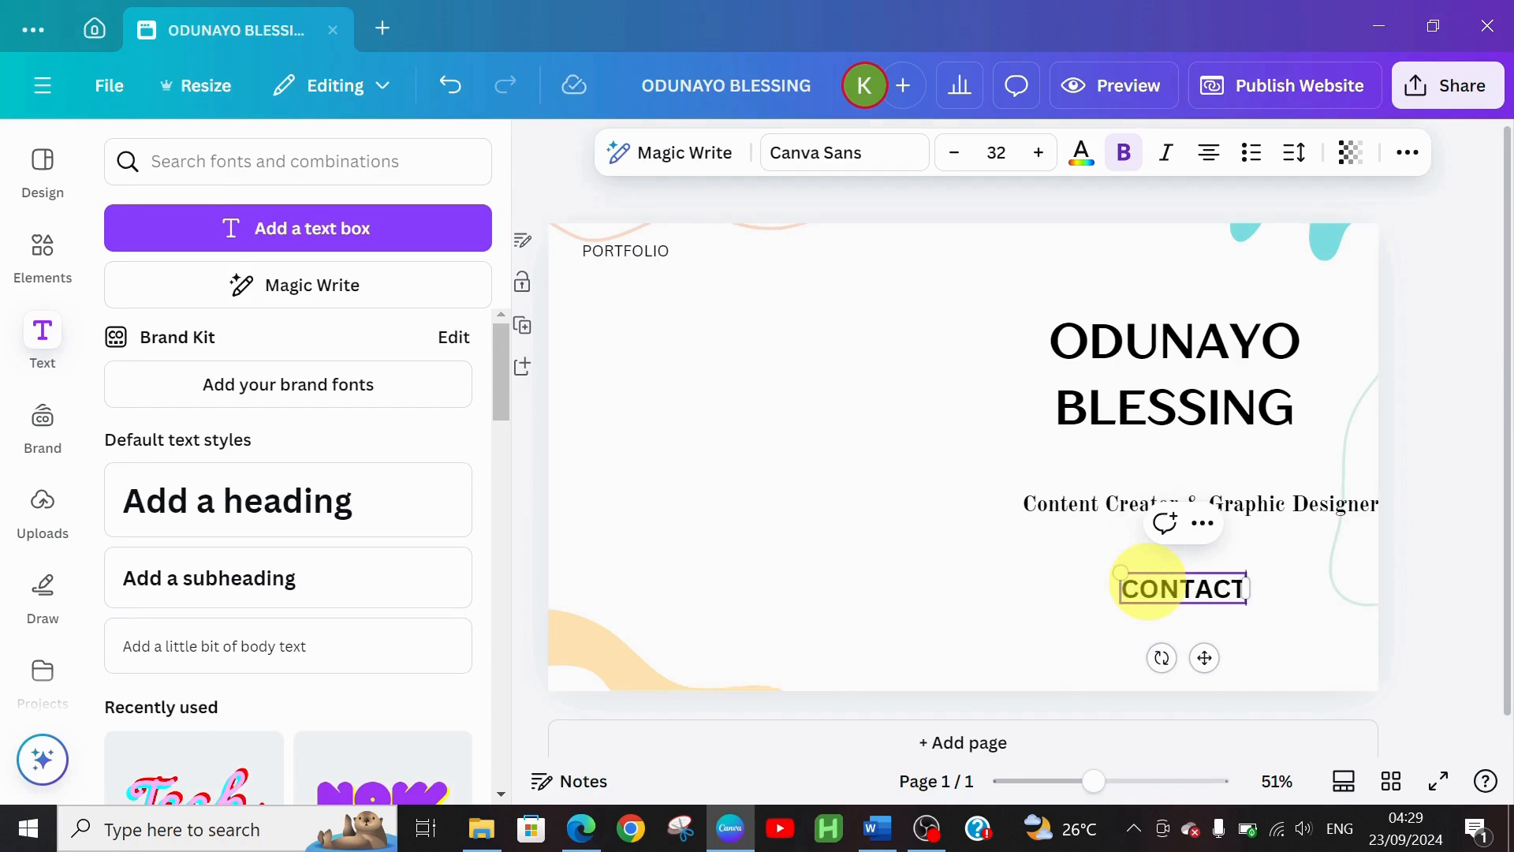
{"action": "type", "text": " ME"}
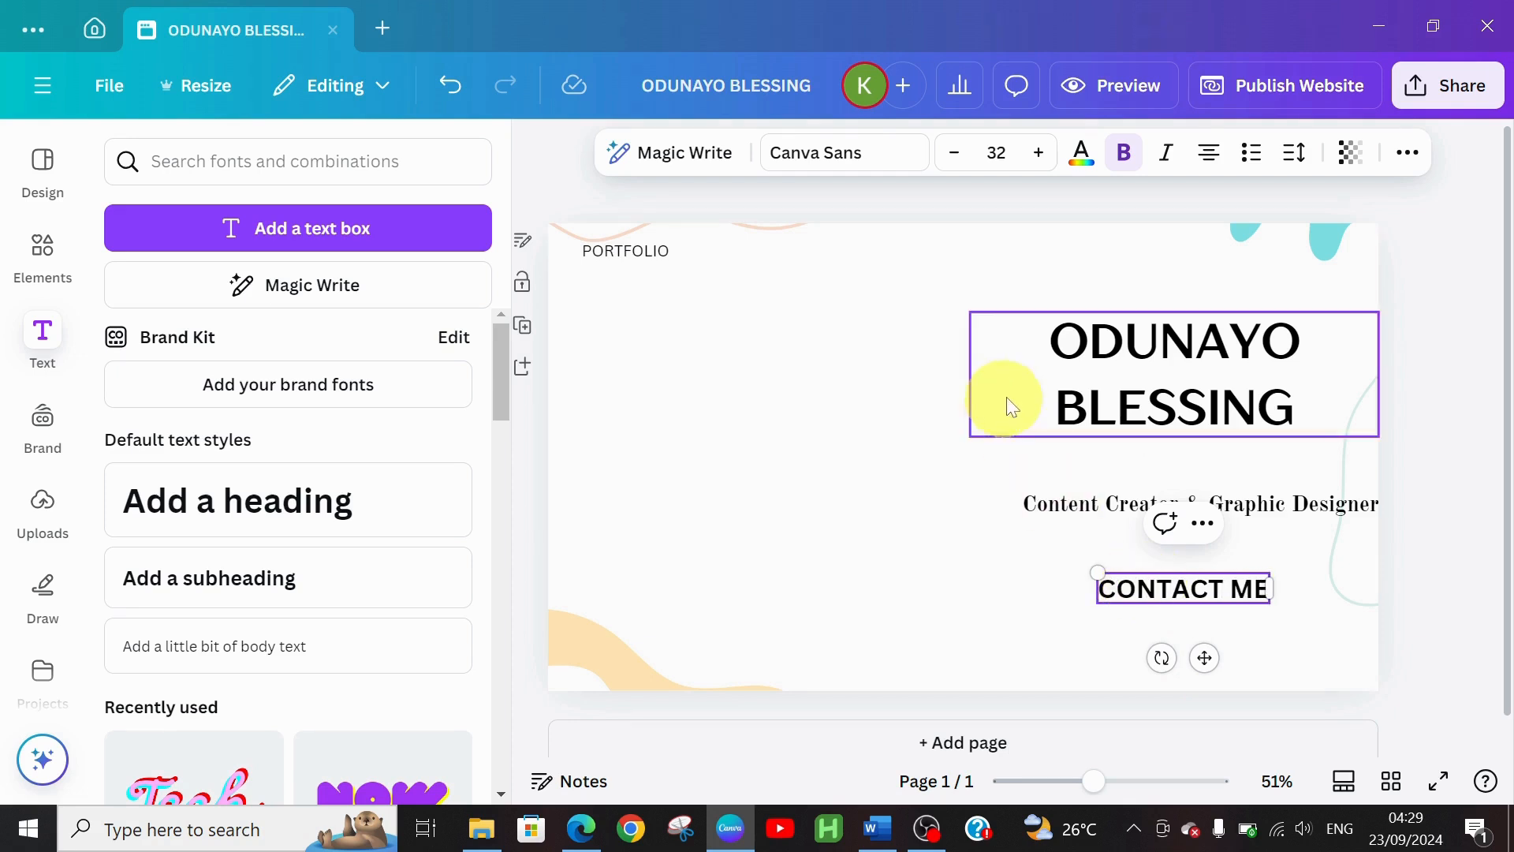
{"action": "left_click", "coordinate": [954, 161]}
{"action": "left_click", "coordinate": [954, 160]}
{"action": "left_click", "coordinate": [954, 160]}
{"action": "left_click", "coordinate": [955, 160]}
{"action": "left_click", "coordinate": [955, 160]}
{"action": "left_click", "coordinate": [939, 157]}
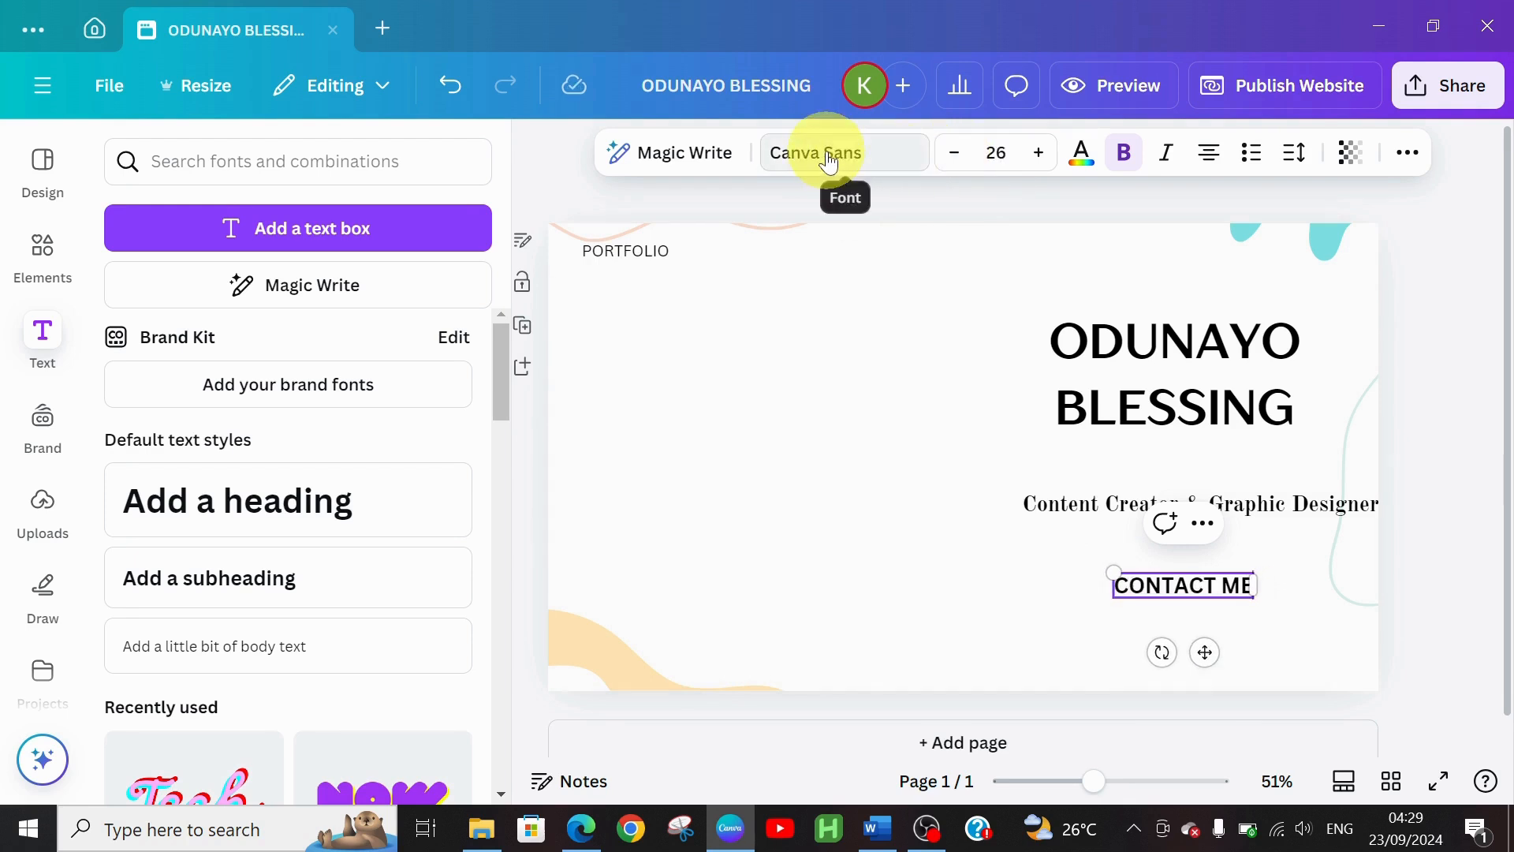
Set CONTACT ME in Old Standard at size 21
{"action": "left_click", "coordinate": [800, 158]}
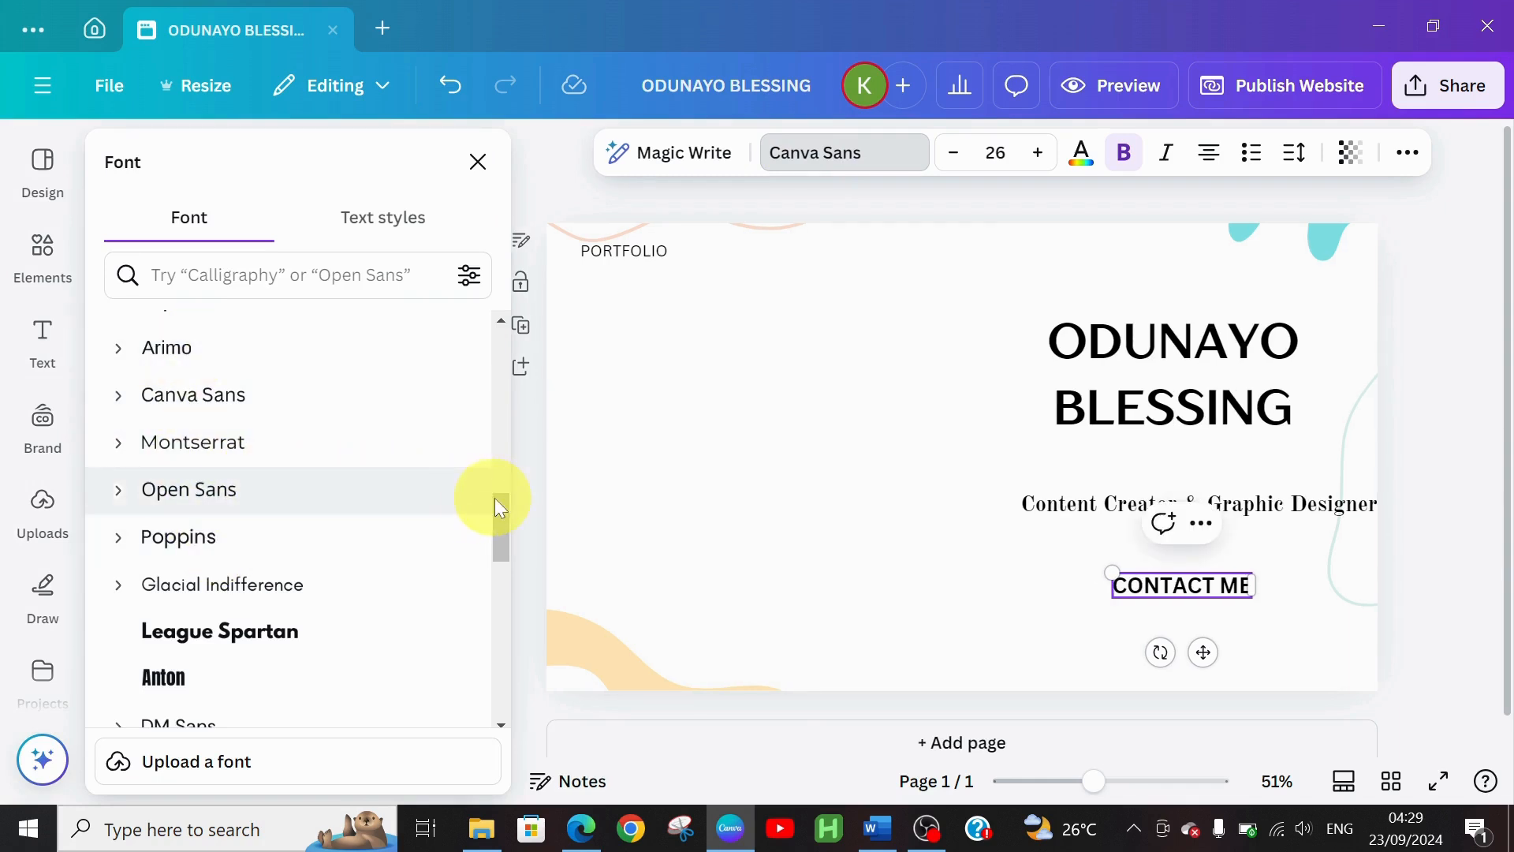
{"action": "left_click_drag", "start_coordinate": [499, 498], "coordinate": [506, 345]}
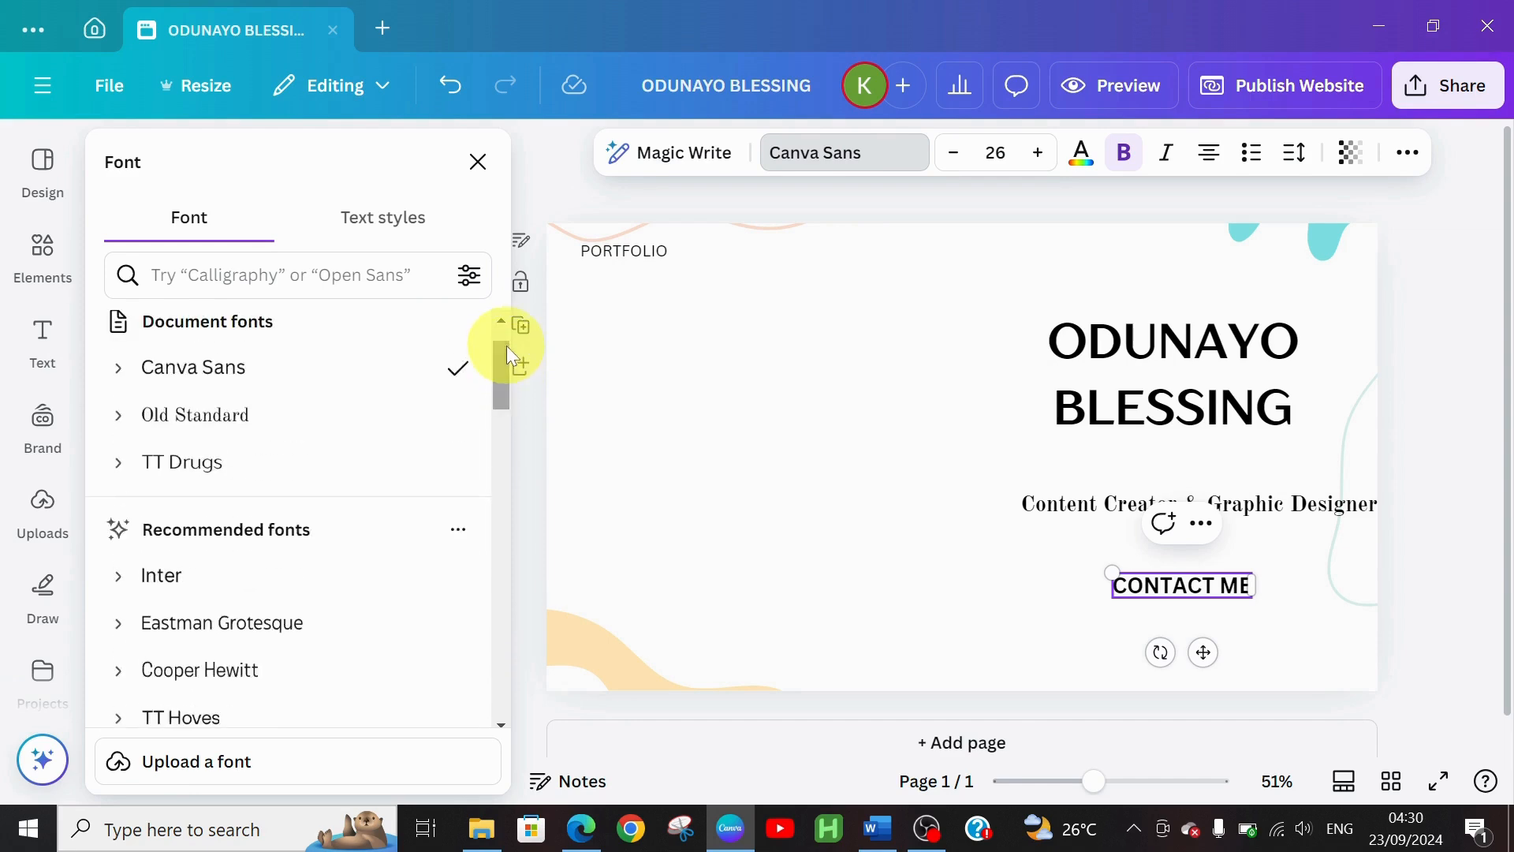
{"action": "left_click", "coordinate": [254, 427]}
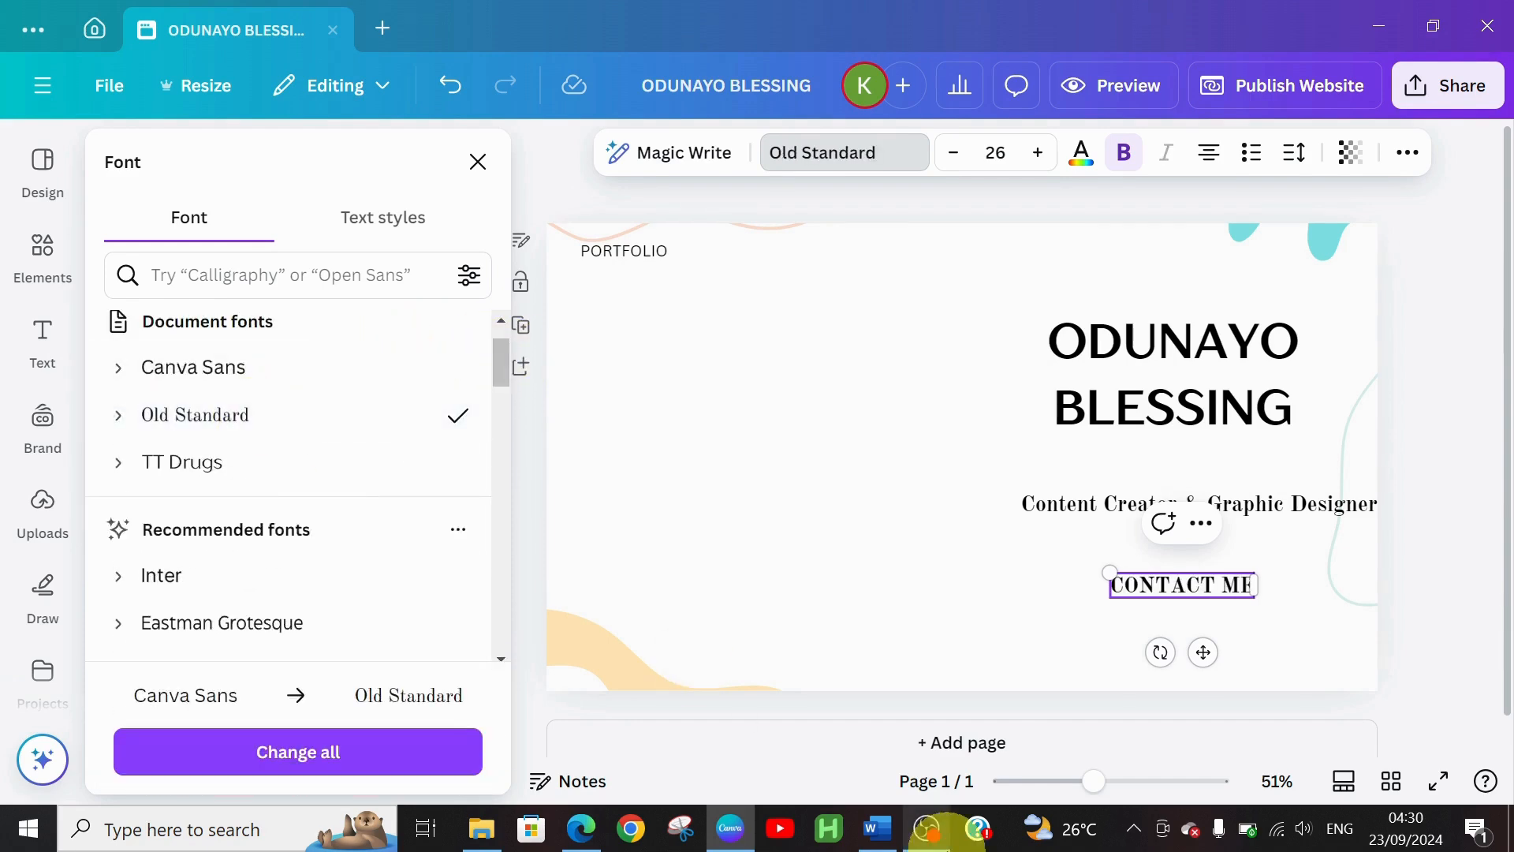
{"action": "left_click", "coordinate": [954, 174]}
{"action": "left_click", "coordinate": [953, 174]}
{"action": "left_click", "coordinate": [954, 174]}
{"action": "left_click", "coordinate": [953, 173]}
{"action": "left_click", "coordinate": [953, 173]}
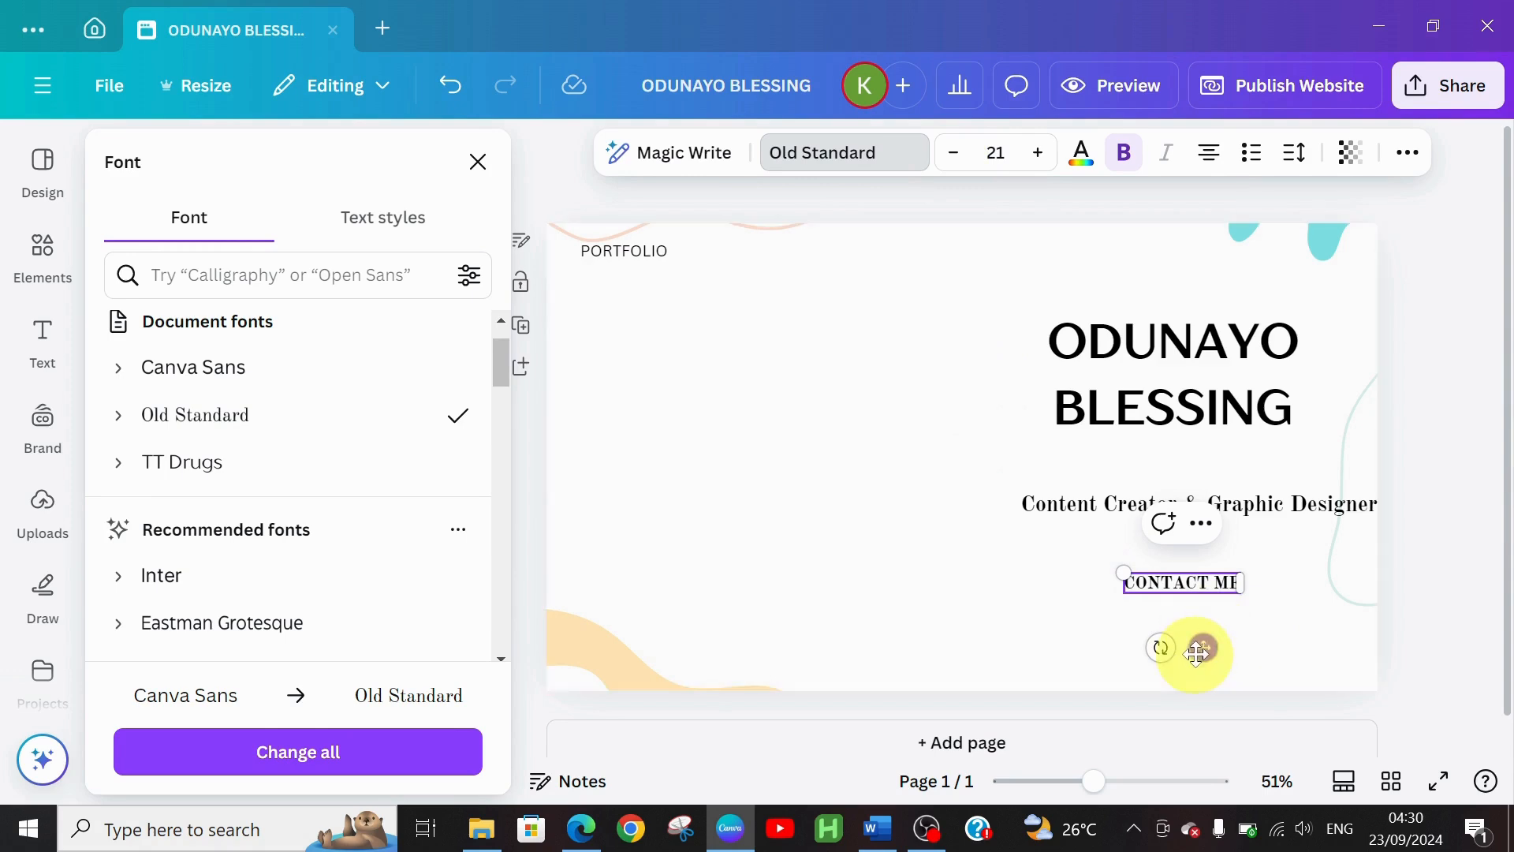
Centre CONTACT ME just under the tagline and nudge the name heading slightly left
{"action": "left_click_drag", "start_coordinate": [1201, 640], "coordinate": [1194, 633]}
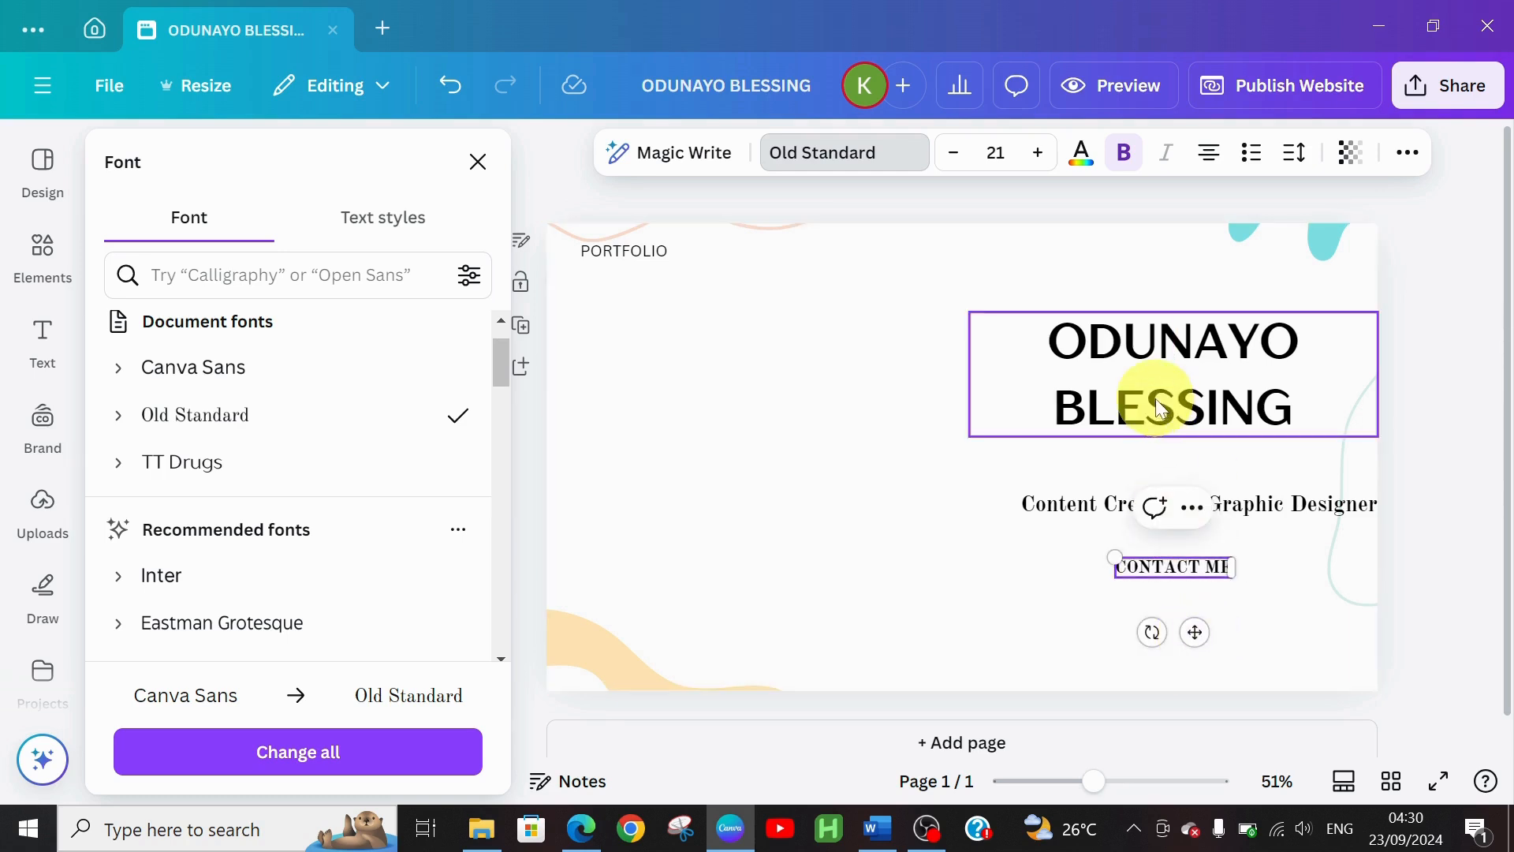
{"action": "mouse_move", "coordinate": [1159, 408]}
{"action": "left_mouse_down"}
{"action": "mouse_move", "coordinate": [1139, 416]}
{"action": "mouse_move", "coordinate": [1148, 401]}
{"action": "left_mouse_up"}
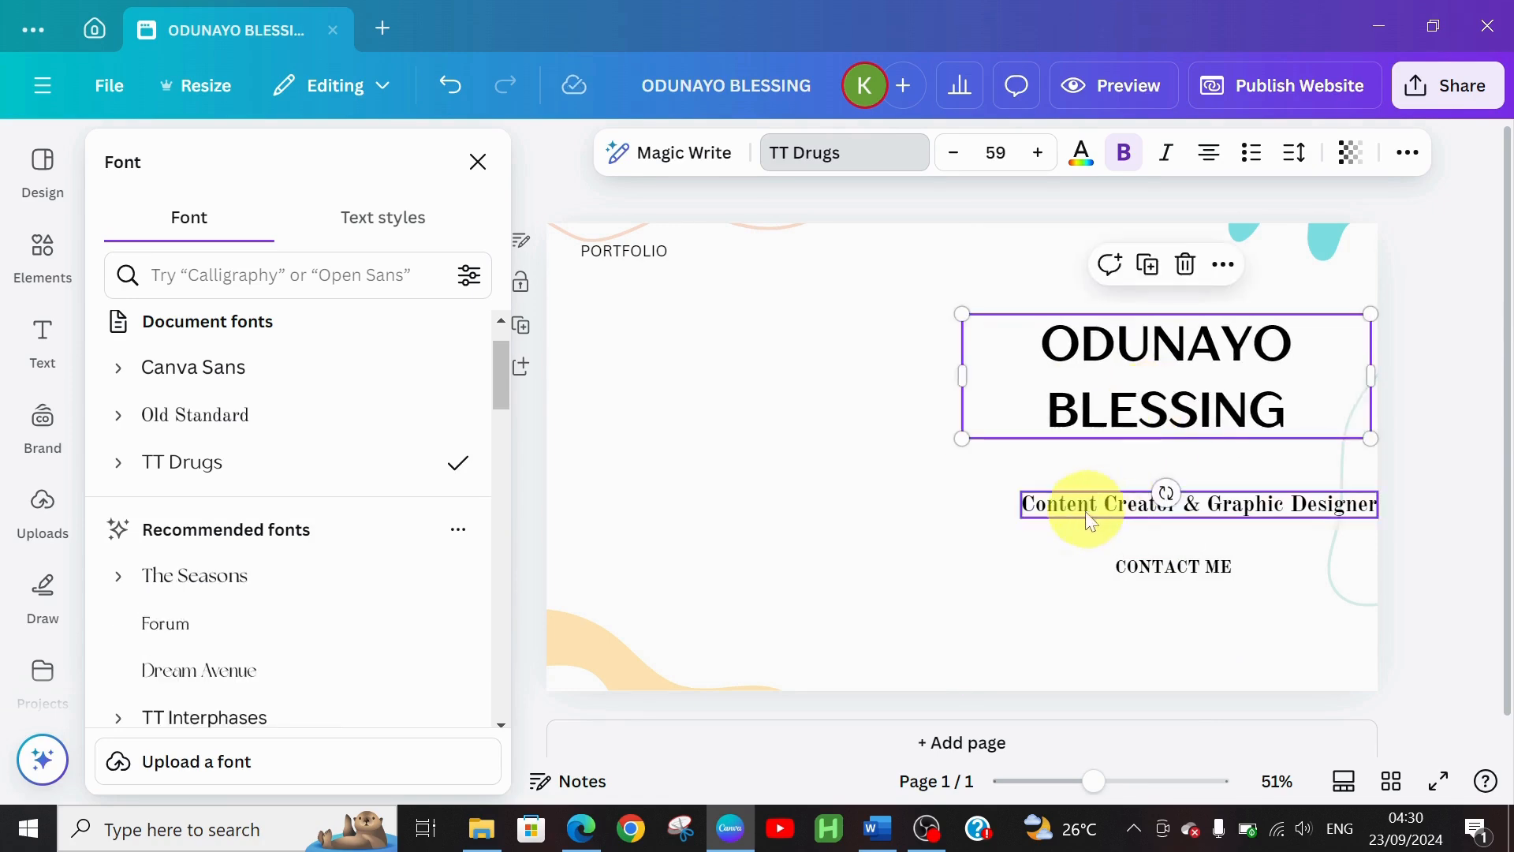
{"action": "left_click", "coordinate": [1076, 580]}
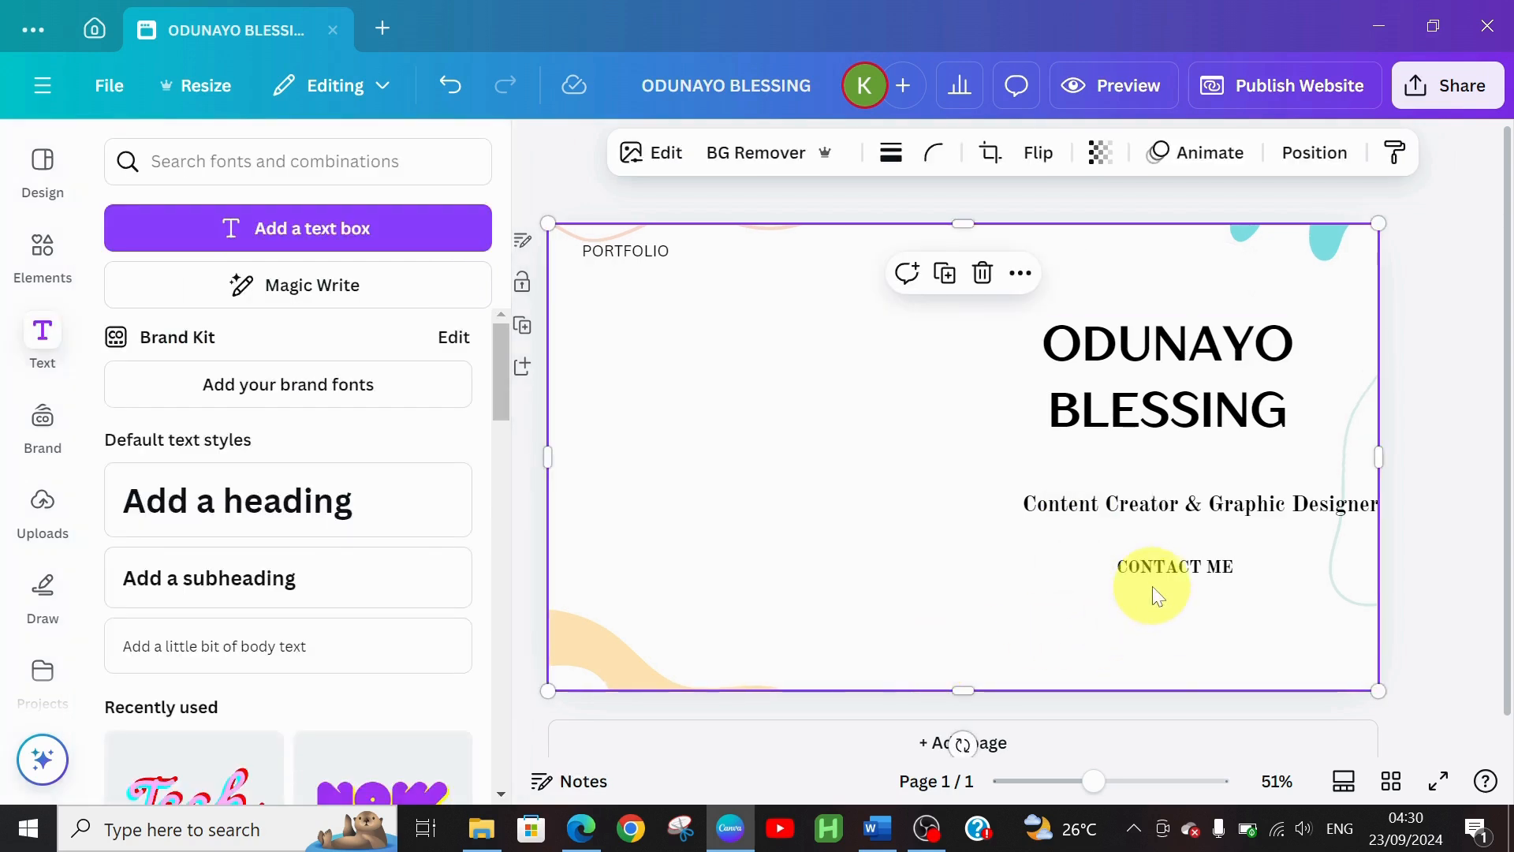
{"action": "mouse_move", "coordinate": [1156, 580]}
{"action": "left_mouse_down"}
{"action": "mouse_move", "coordinate": [1104, 581]}
{"action": "mouse_move", "coordinate": [1145, 580]}
{"action": "left_mouse_up"}
{"action": "left_click", "coordinate": [938, 533]}
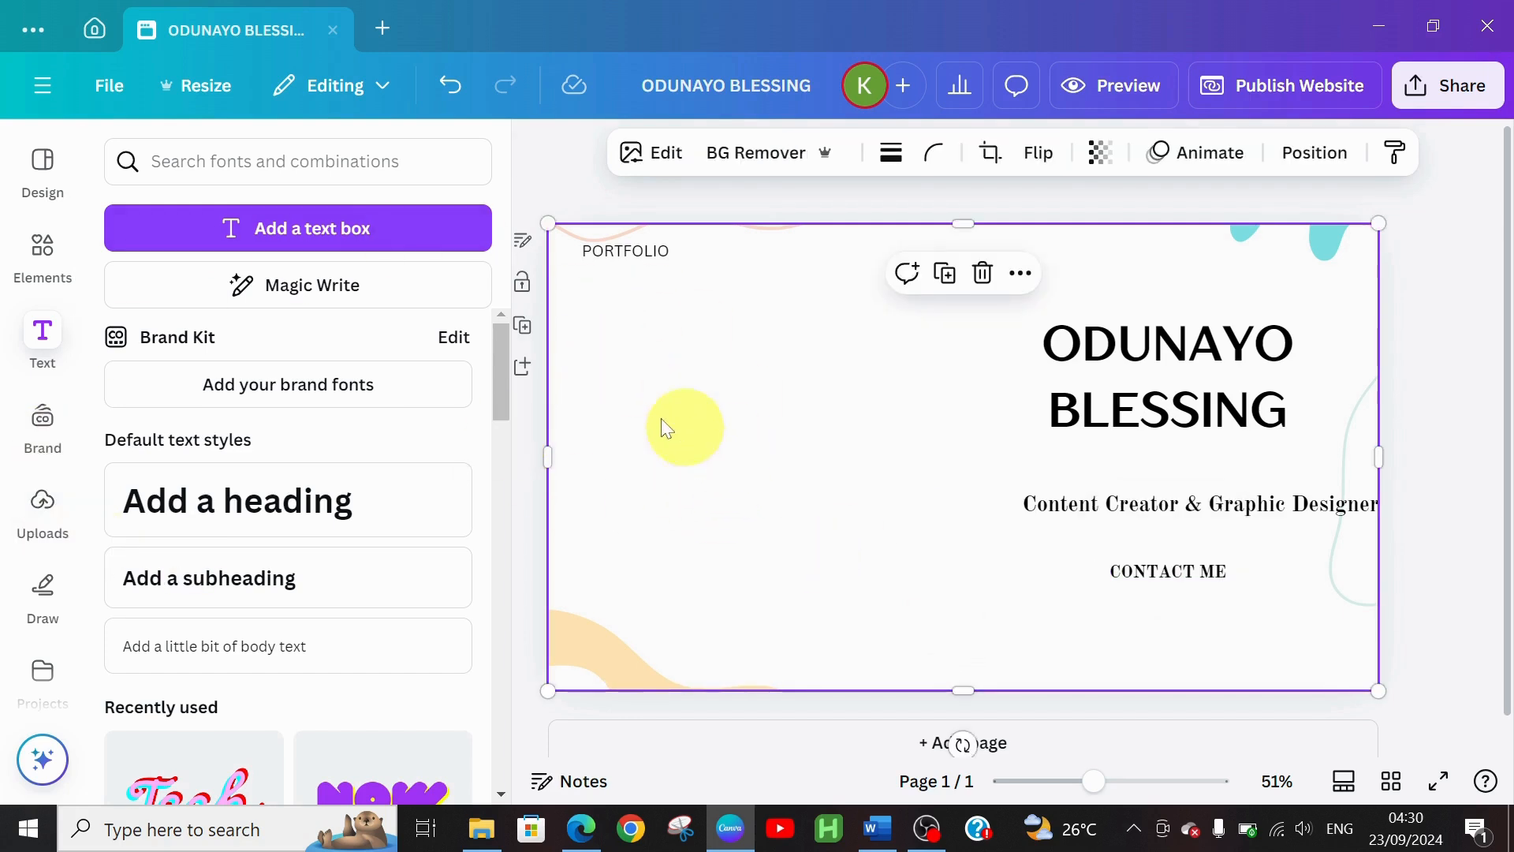
Search Elements for 'FRAMES' and add a circle frame to the page
{"action": "left_click", "coordinate": [40, 268]}
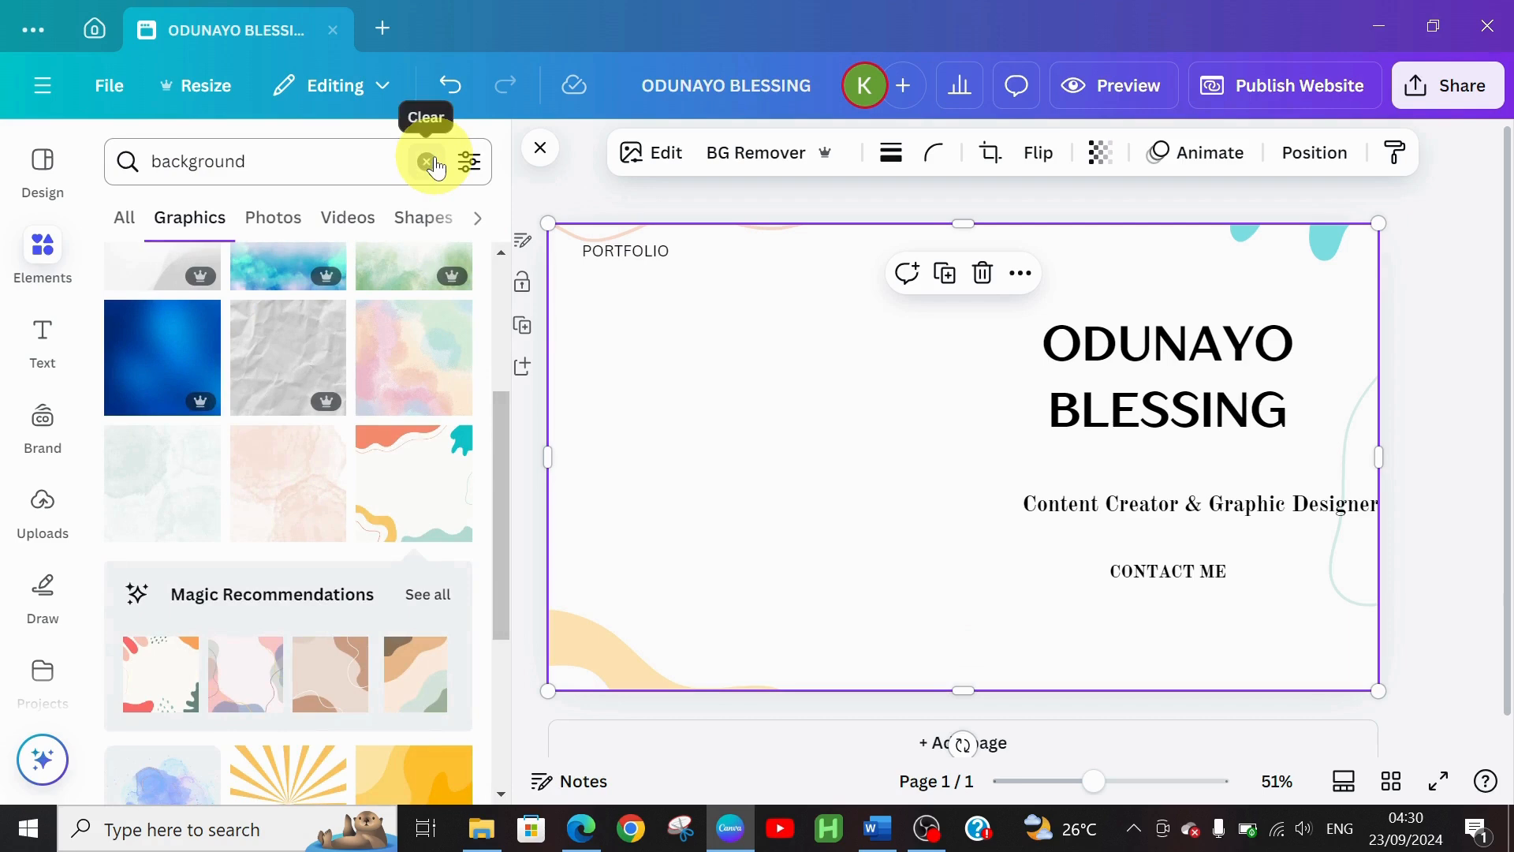
{"action": "left_click", "coordinate": [430, 163]}
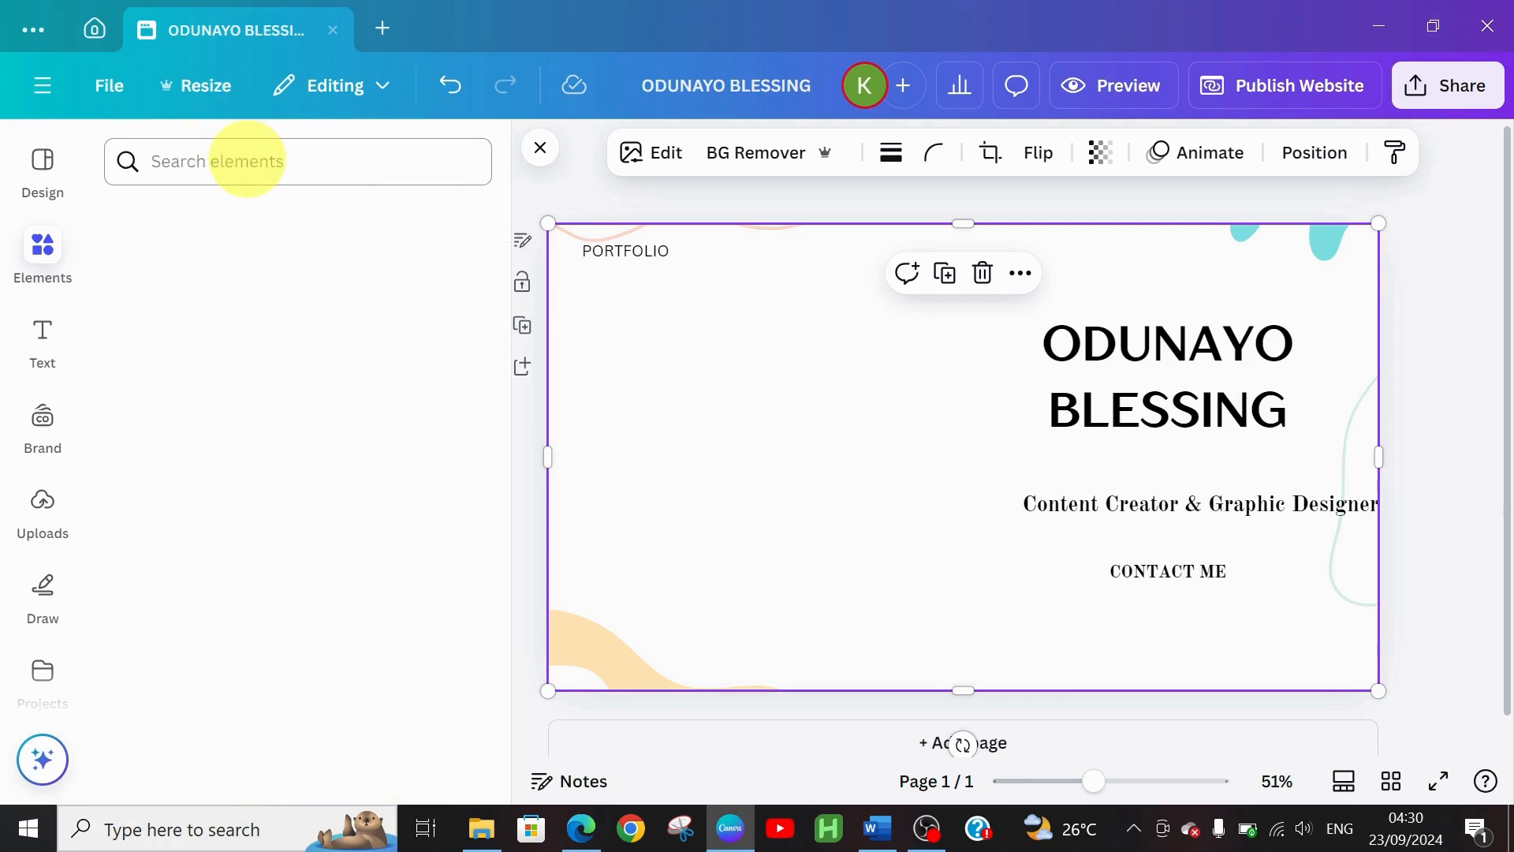
{"action": "left_click", "coordinate": [248, 159]}
{"action": "type", "text": "FRA"}
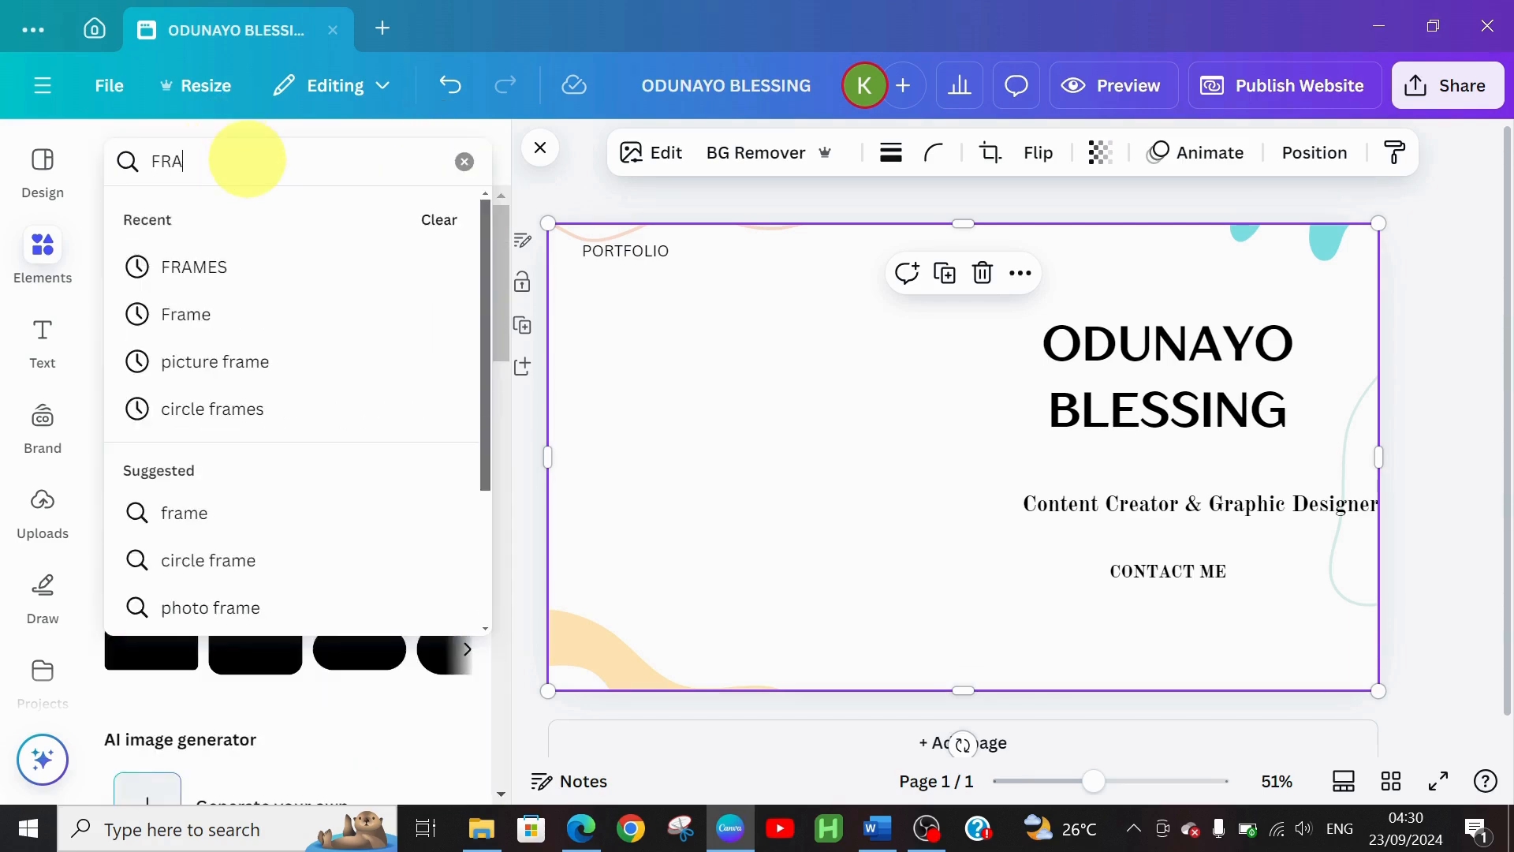
{"action": "type", "text": "MES"}
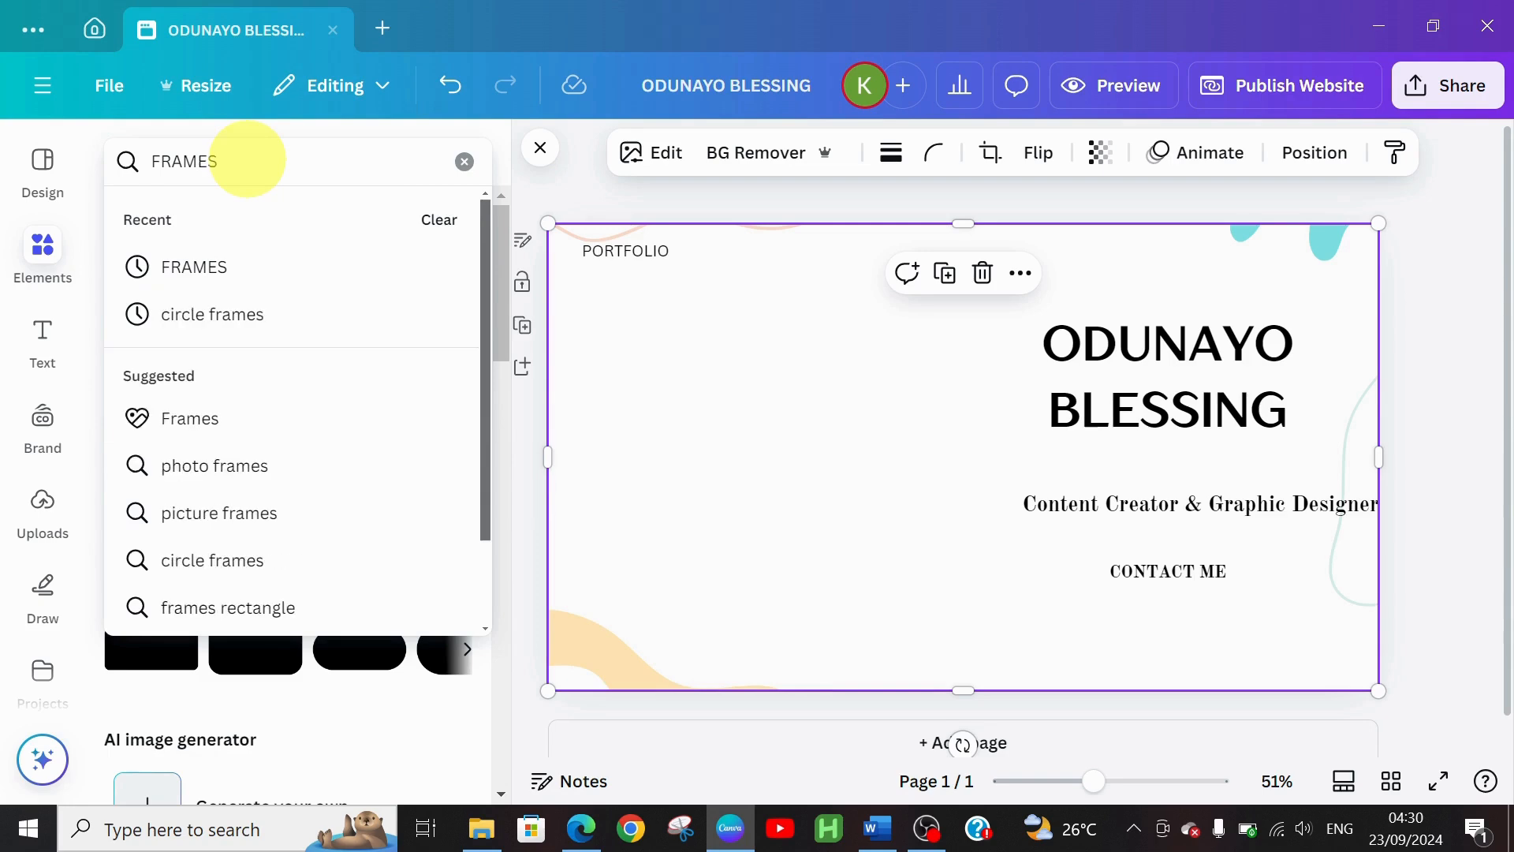
{"action": "left_click", "coordinate": [231, 278]}
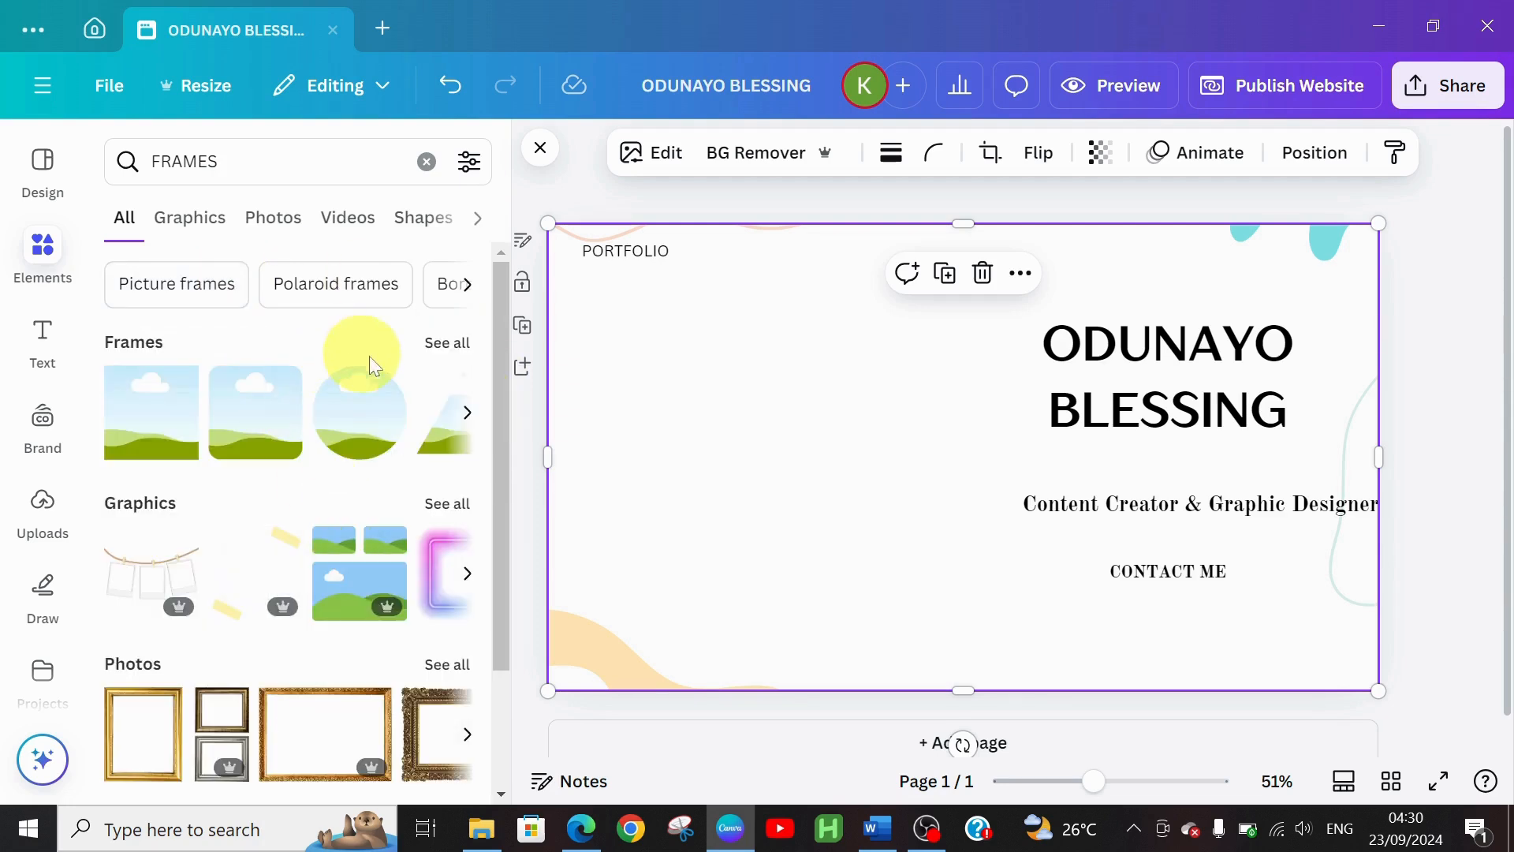
{"action": "left_click", "coordinate": [431, 350]}
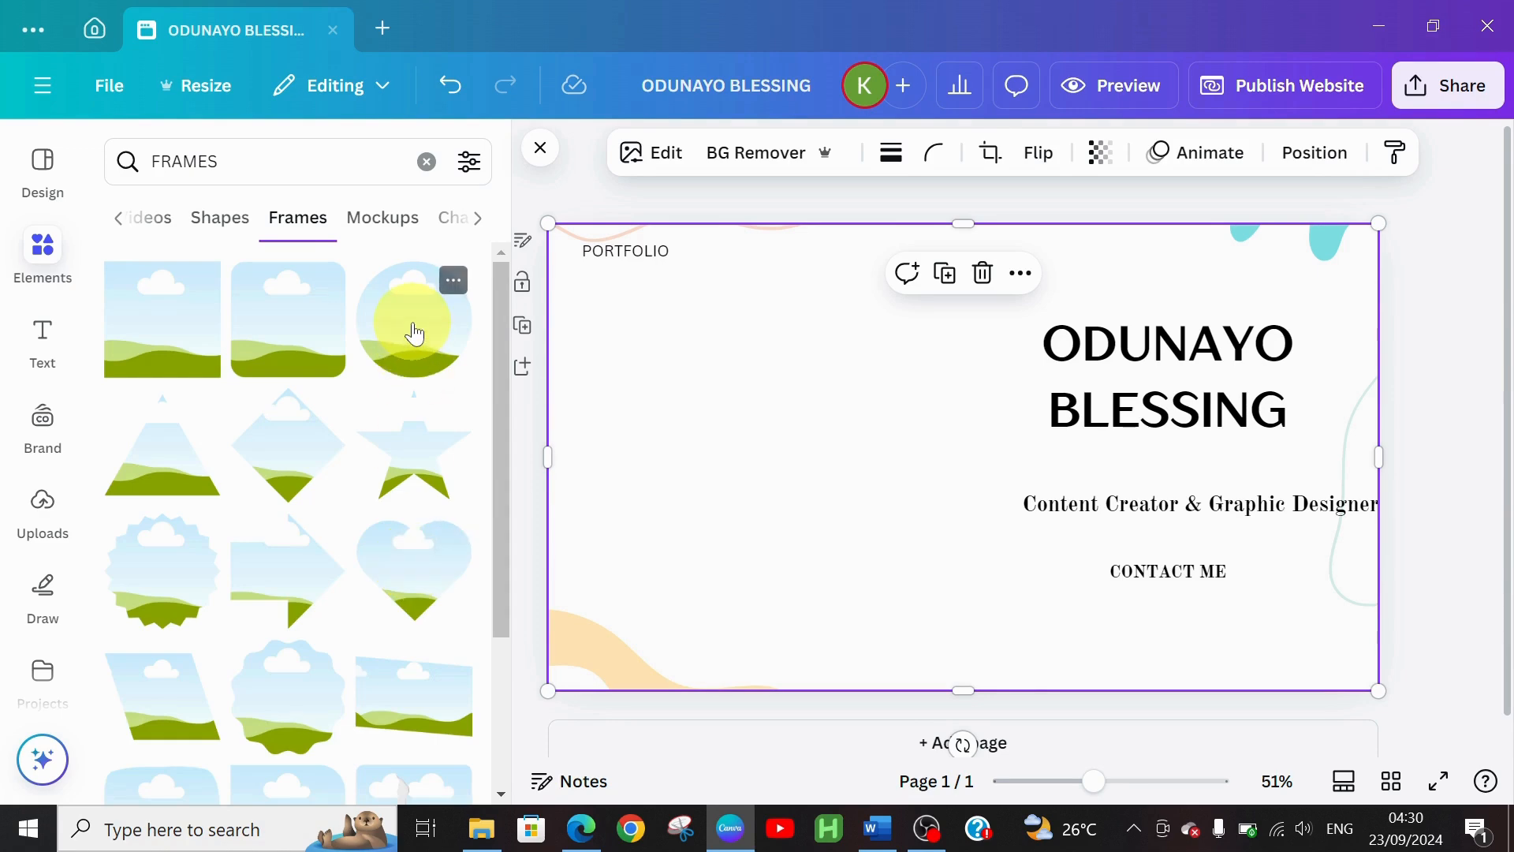
{"action": "left_click", "coordinate": [414, 334]}
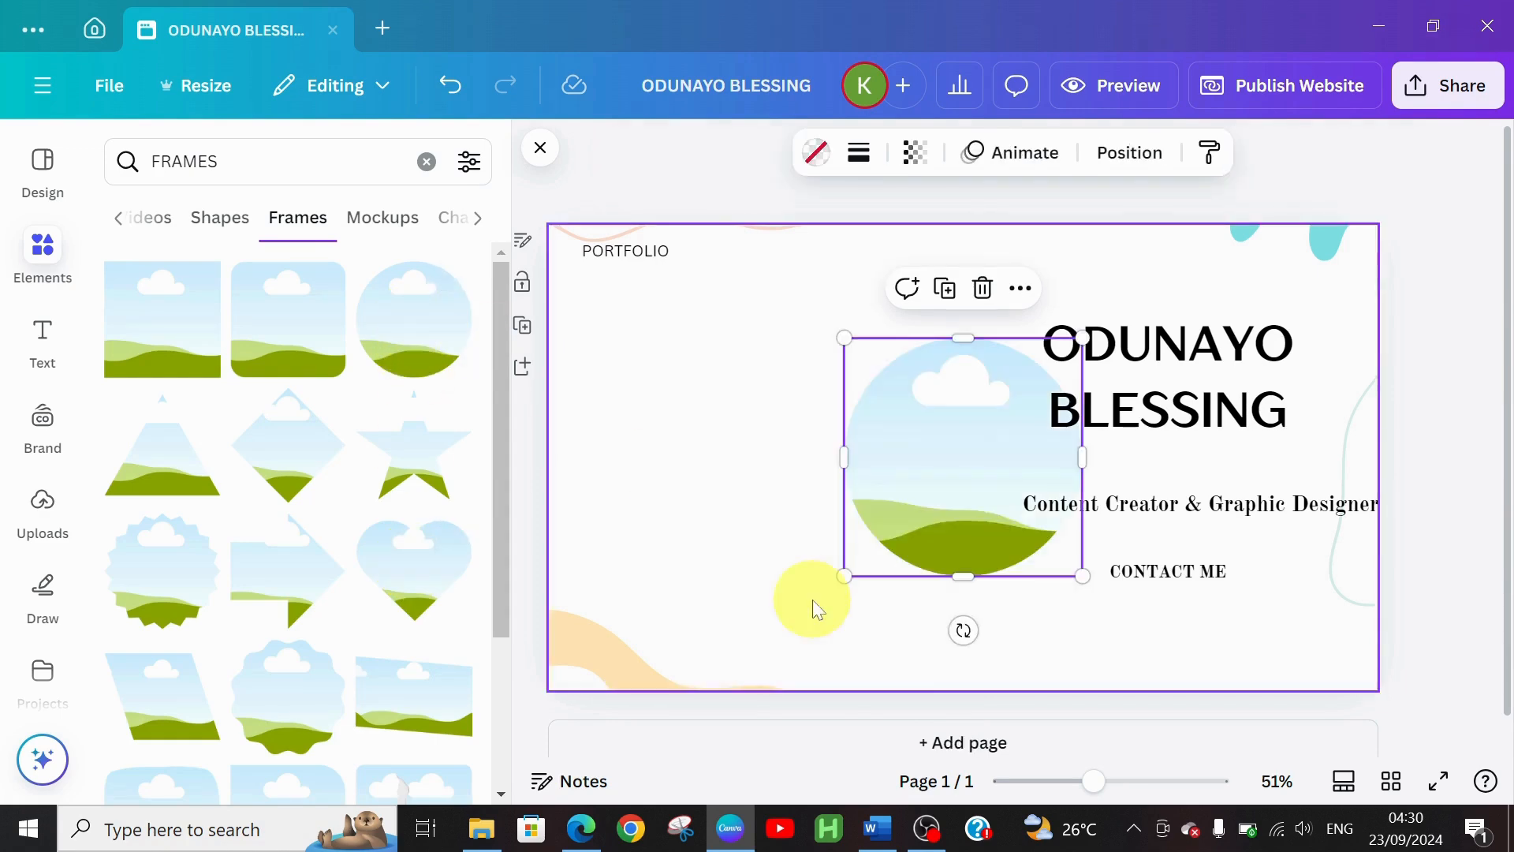
Enlarge the circle frame to 473 × 473 and move it to the page's left side
{"action": "left_click_drag", "start_coordinate": [906, 507], "coordinate": [717, 483]}
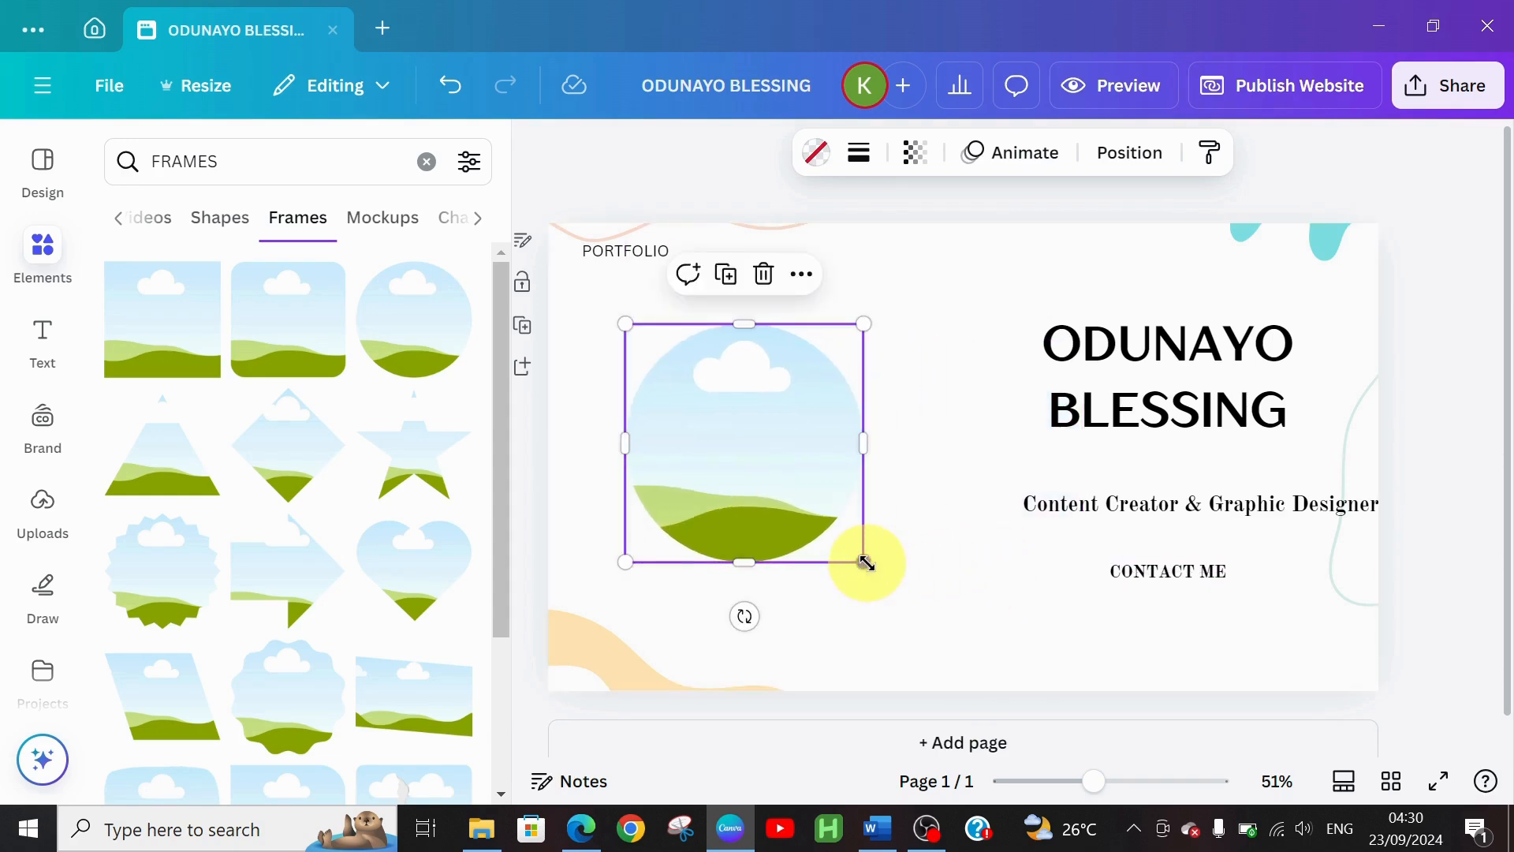
{"action": "left_click_drag", "start_coordinate": [866, 563], "coordinate": [919, 608]}
{"action": "left_click_drag", "start_coordinate": [800, 566], "coordinate": [769, 555]}
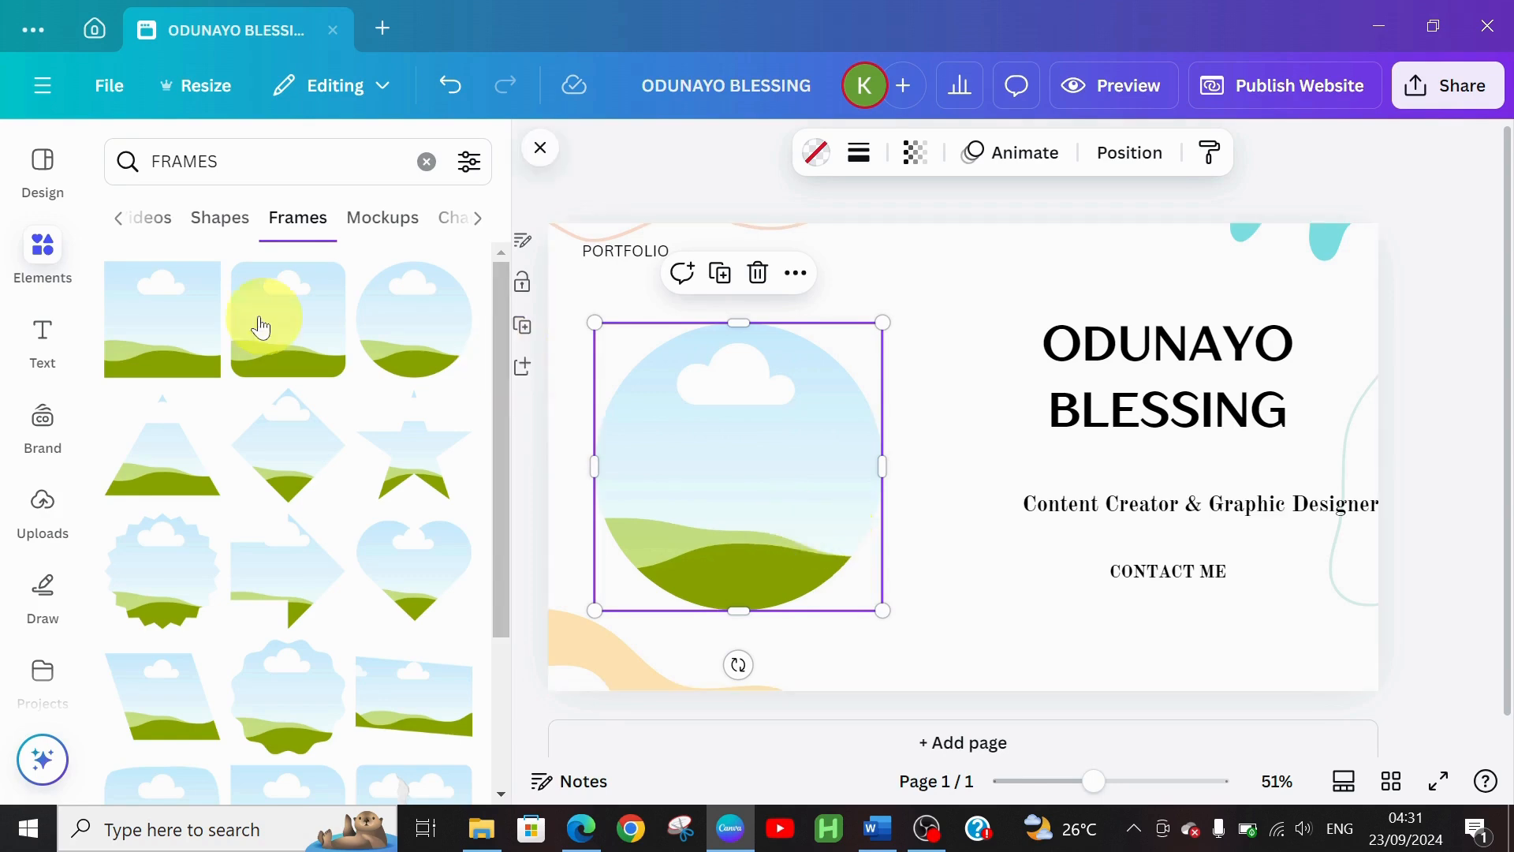
Find the portrait in Uploads and drop it into the circle frame
{"action": "left_click", "coordinate": [26, 519]}
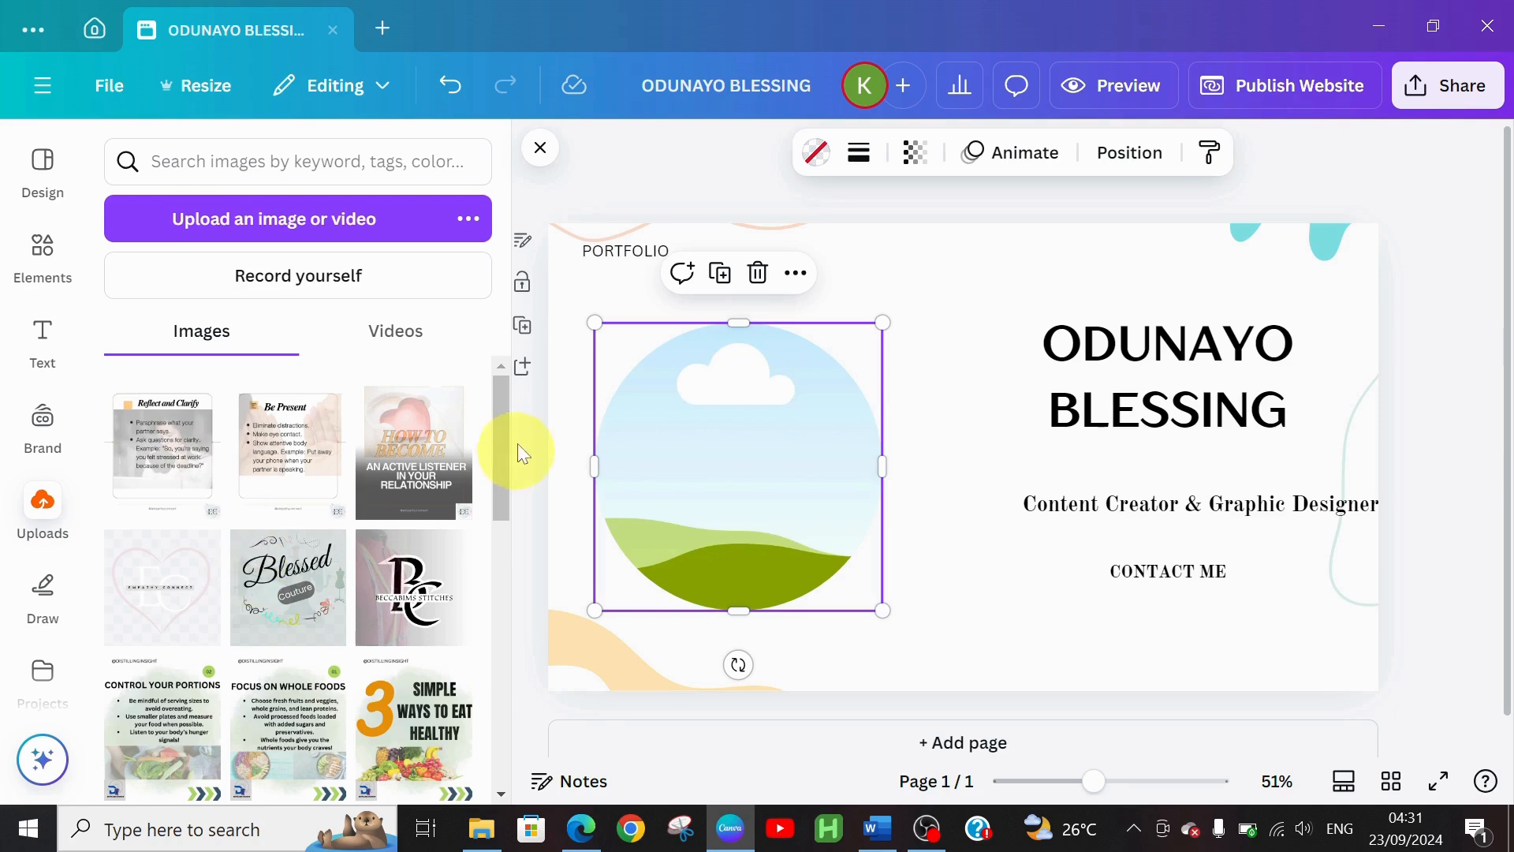
{"action": "left_click_drag", "start_coordinate": [504, 390], "coordinate": [524, 655]}
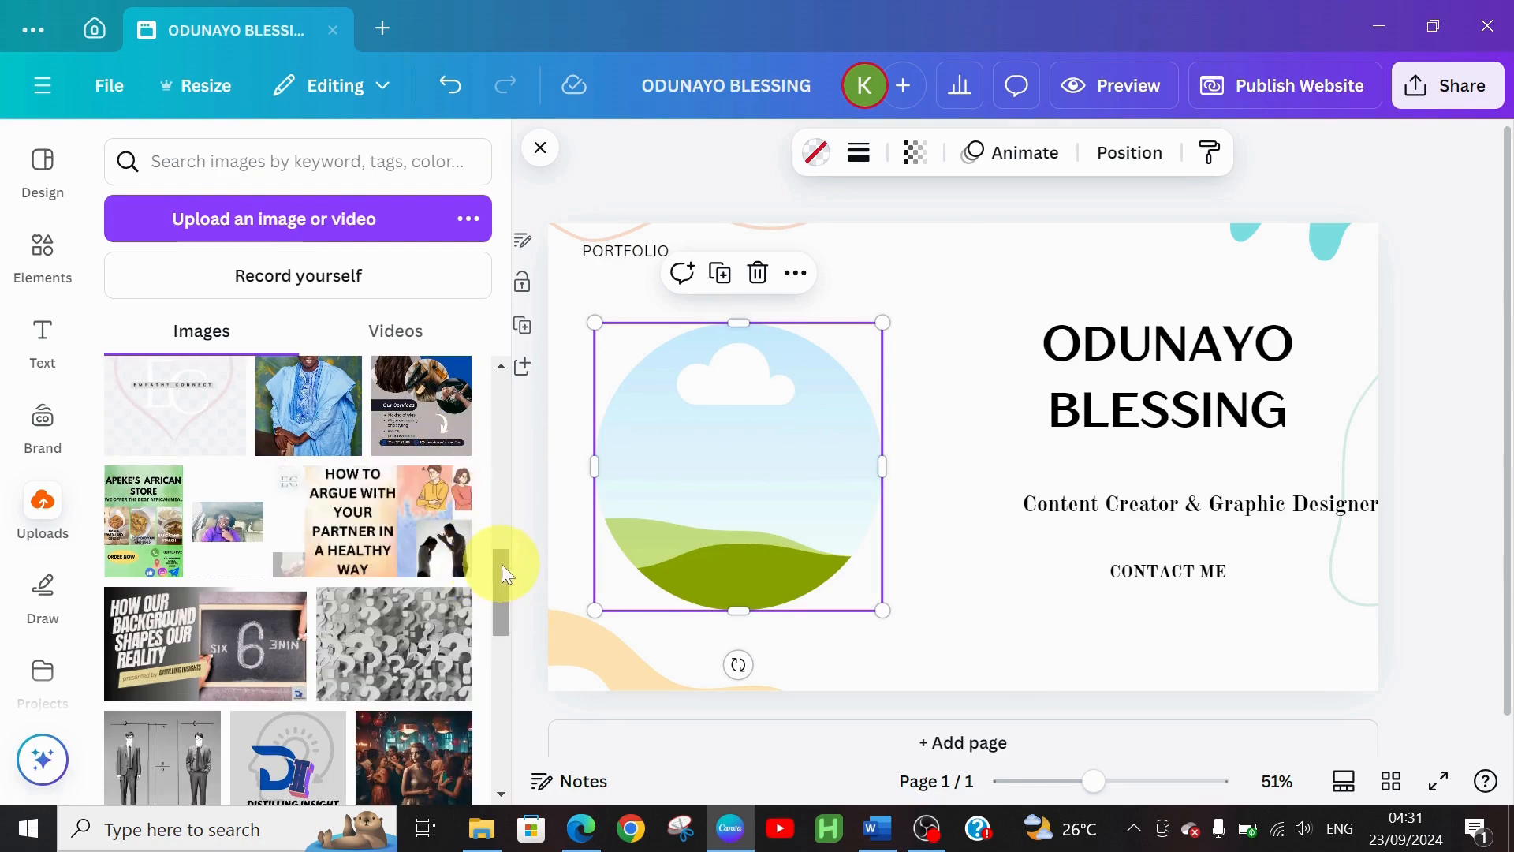
{"action": "left_click_drag", "start_coordinate": [501, 578], "coordinate": [504, 735]}
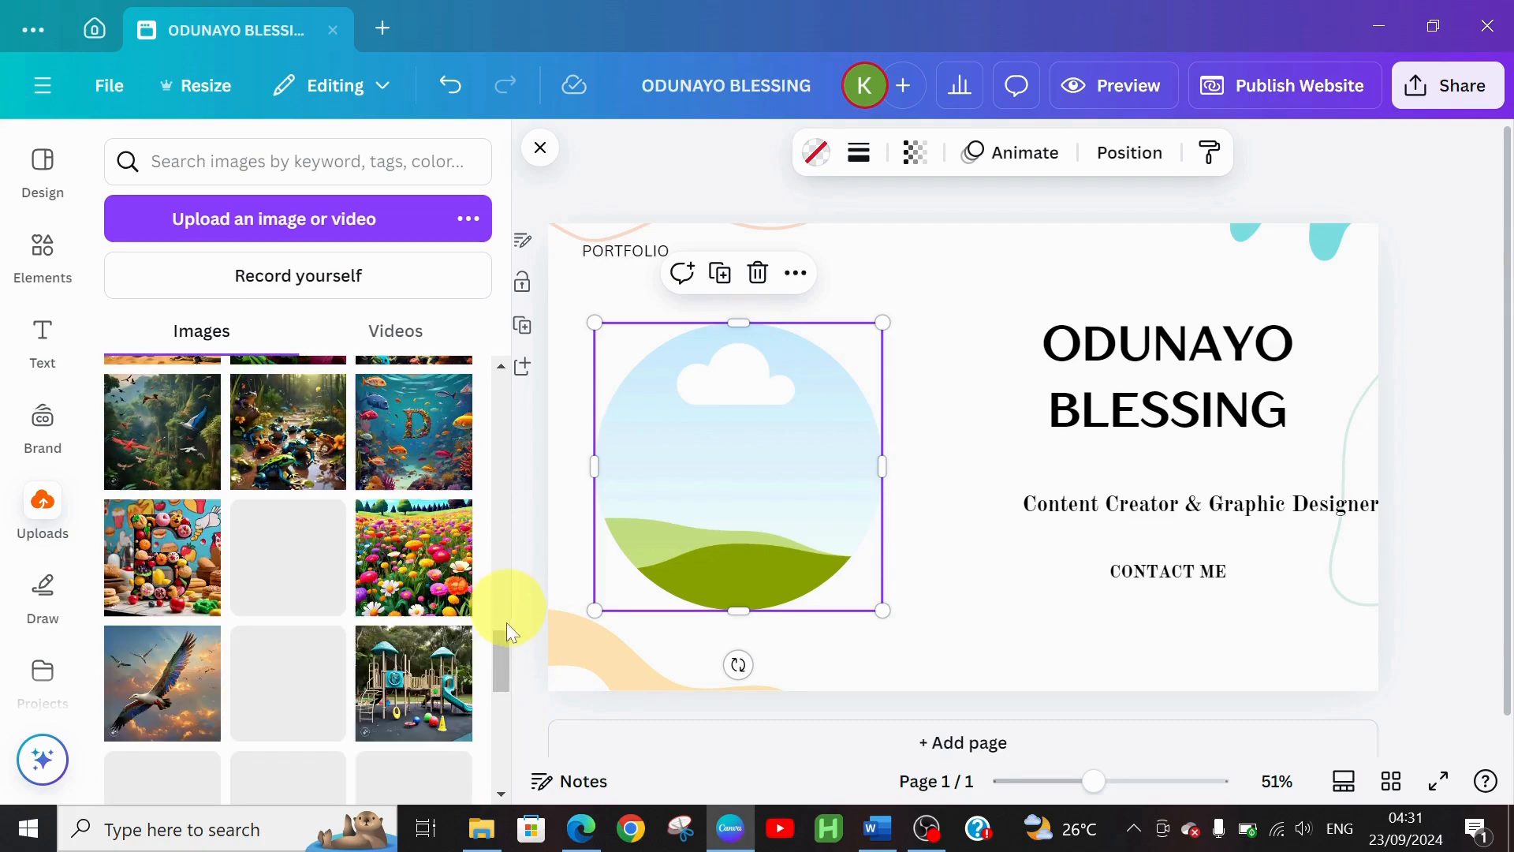
{"action": "left_click_drag", "start_coordinate": [500, 656], "coordinate": [508, 759]}
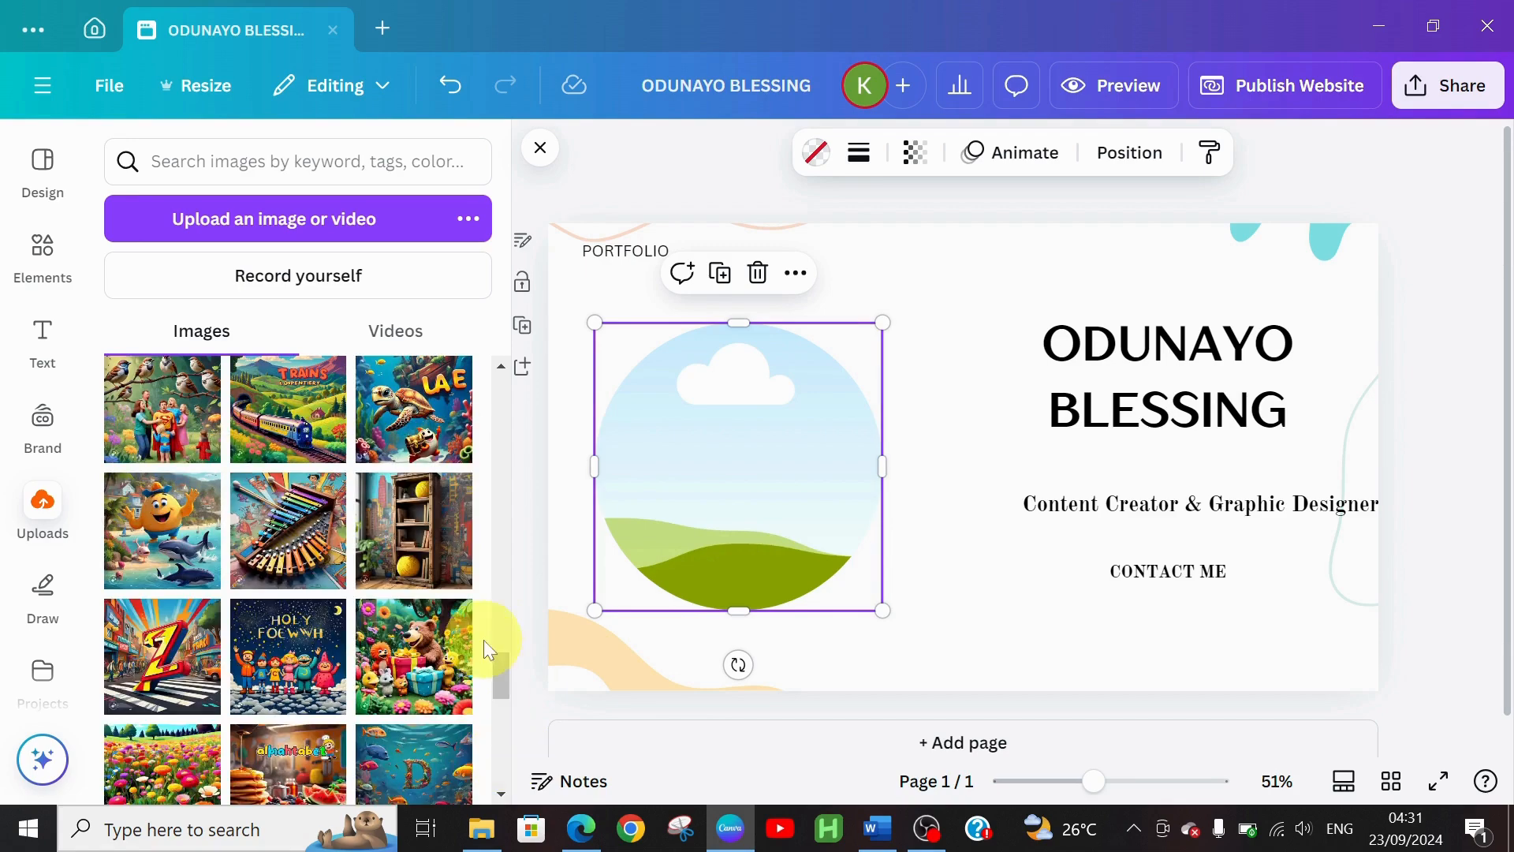
{"action": "left_click_drag", "start_coordinate": [499, 669], "coordinate": [499, 842]}
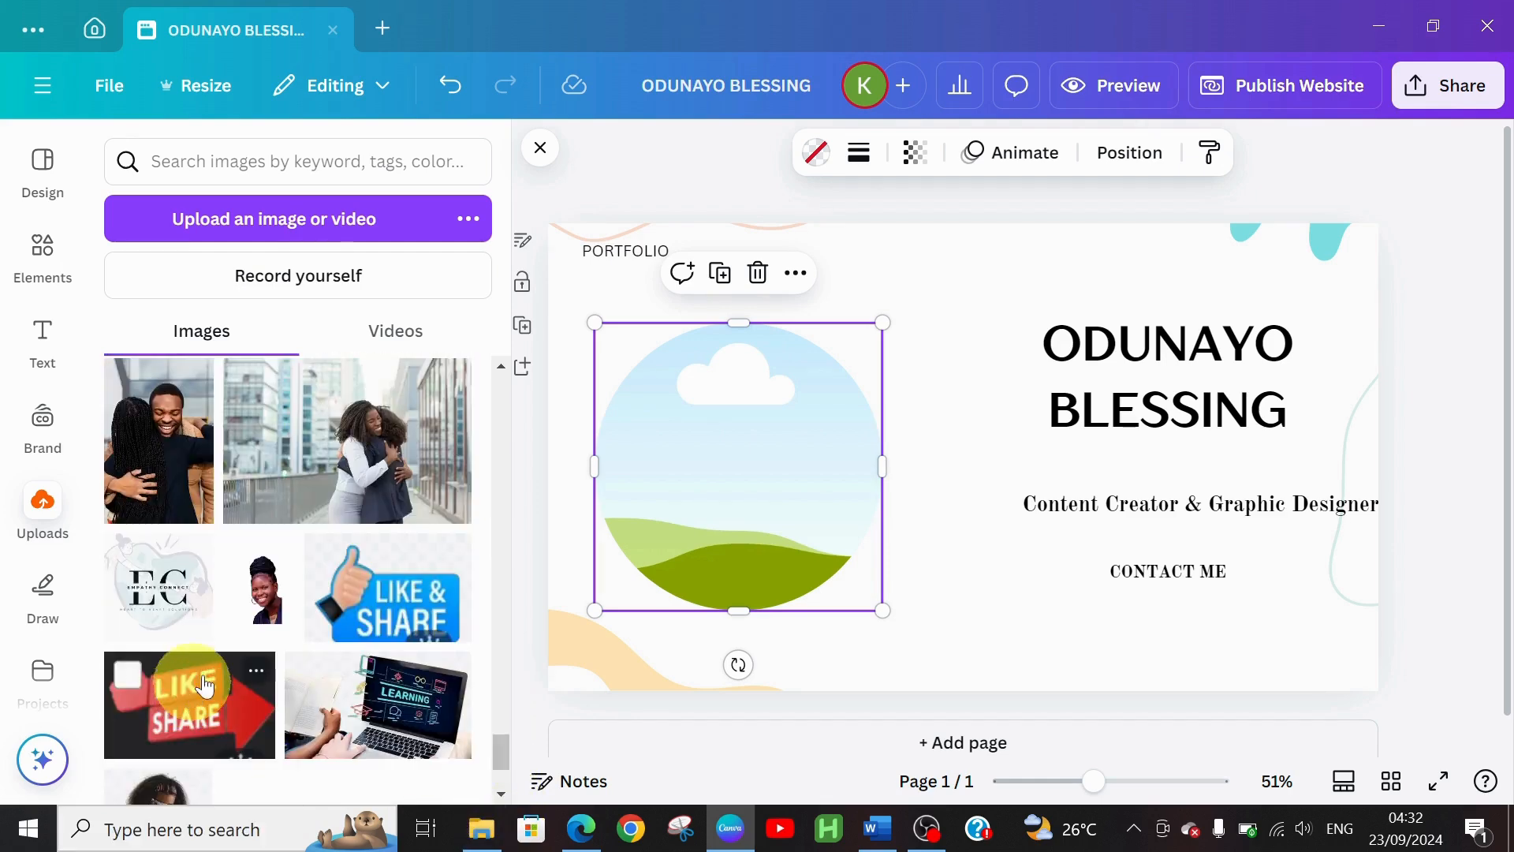
{"action": "left_click", "coordinate": [276, 615]}
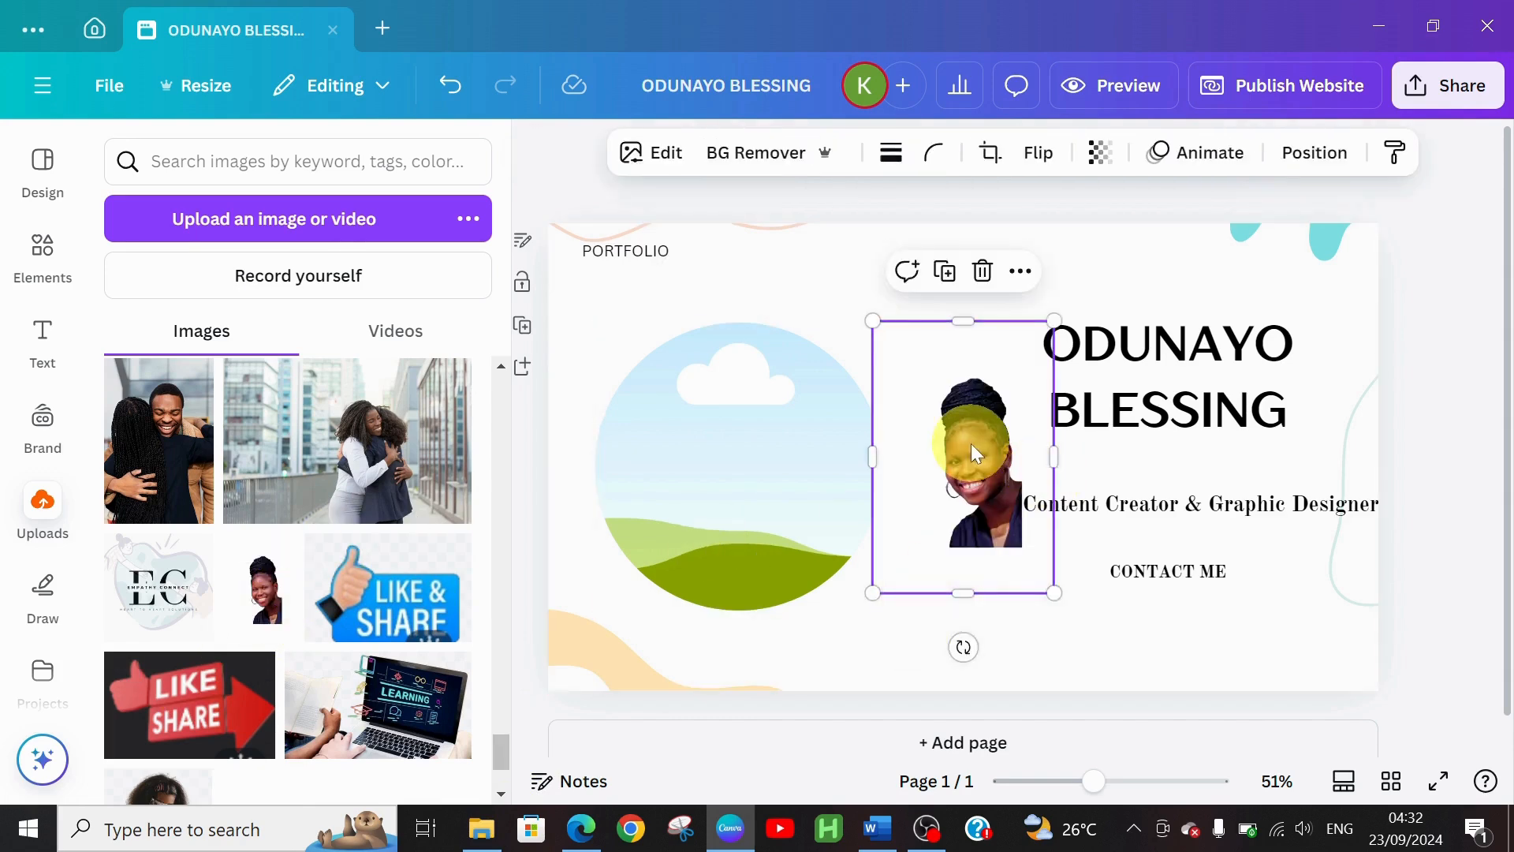
{"action": "left_click_drag", "start_coordinate": [974, 449], "coordinate": [803, 472]}
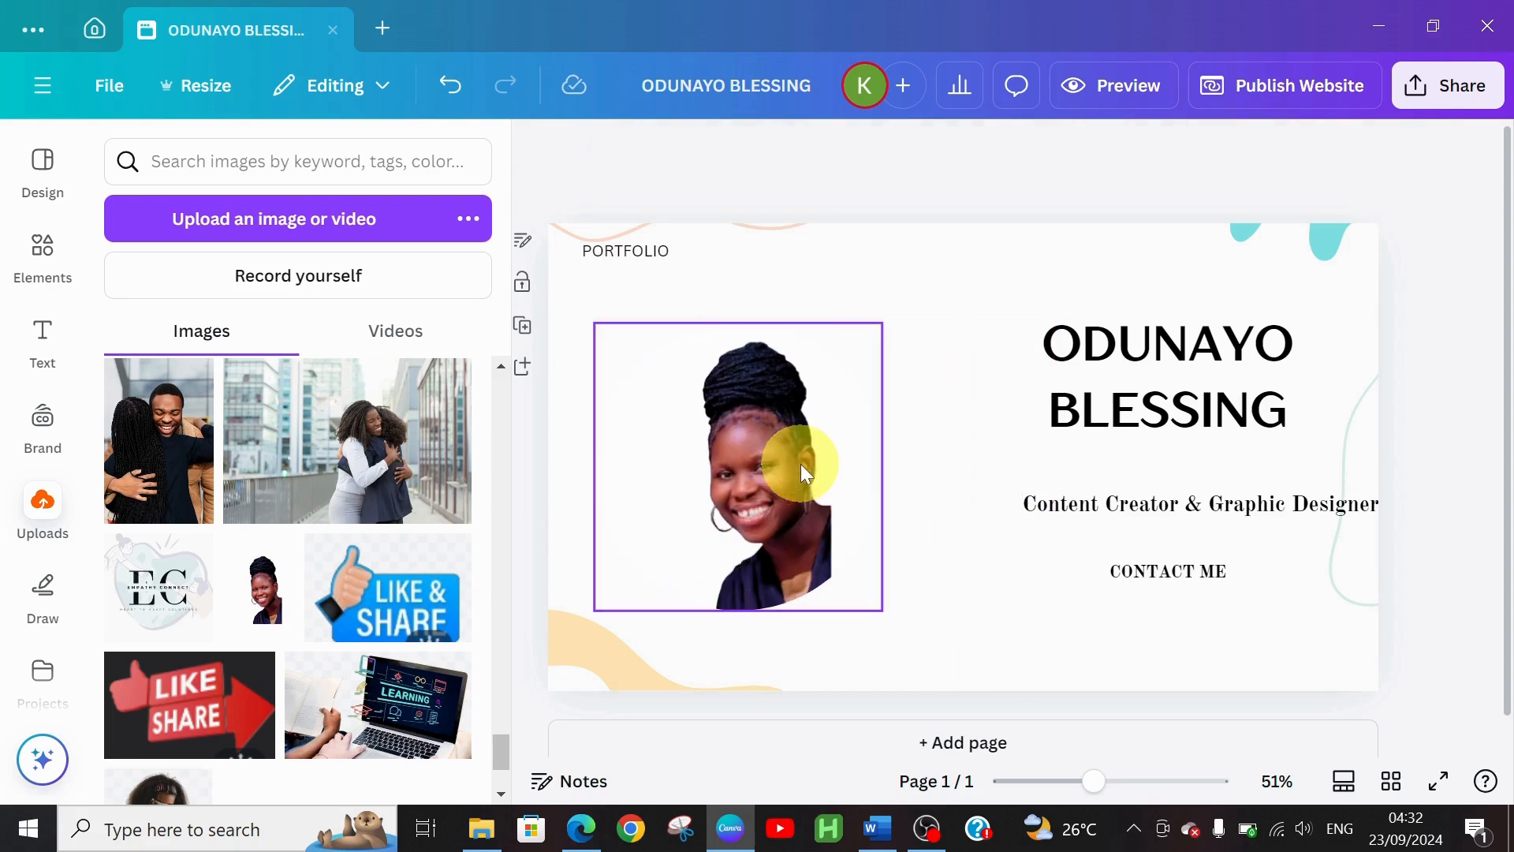
Enlarge the framed portrait and shift it left and slightly up
{"action": "left_click", "coordinate": [987, 606]}
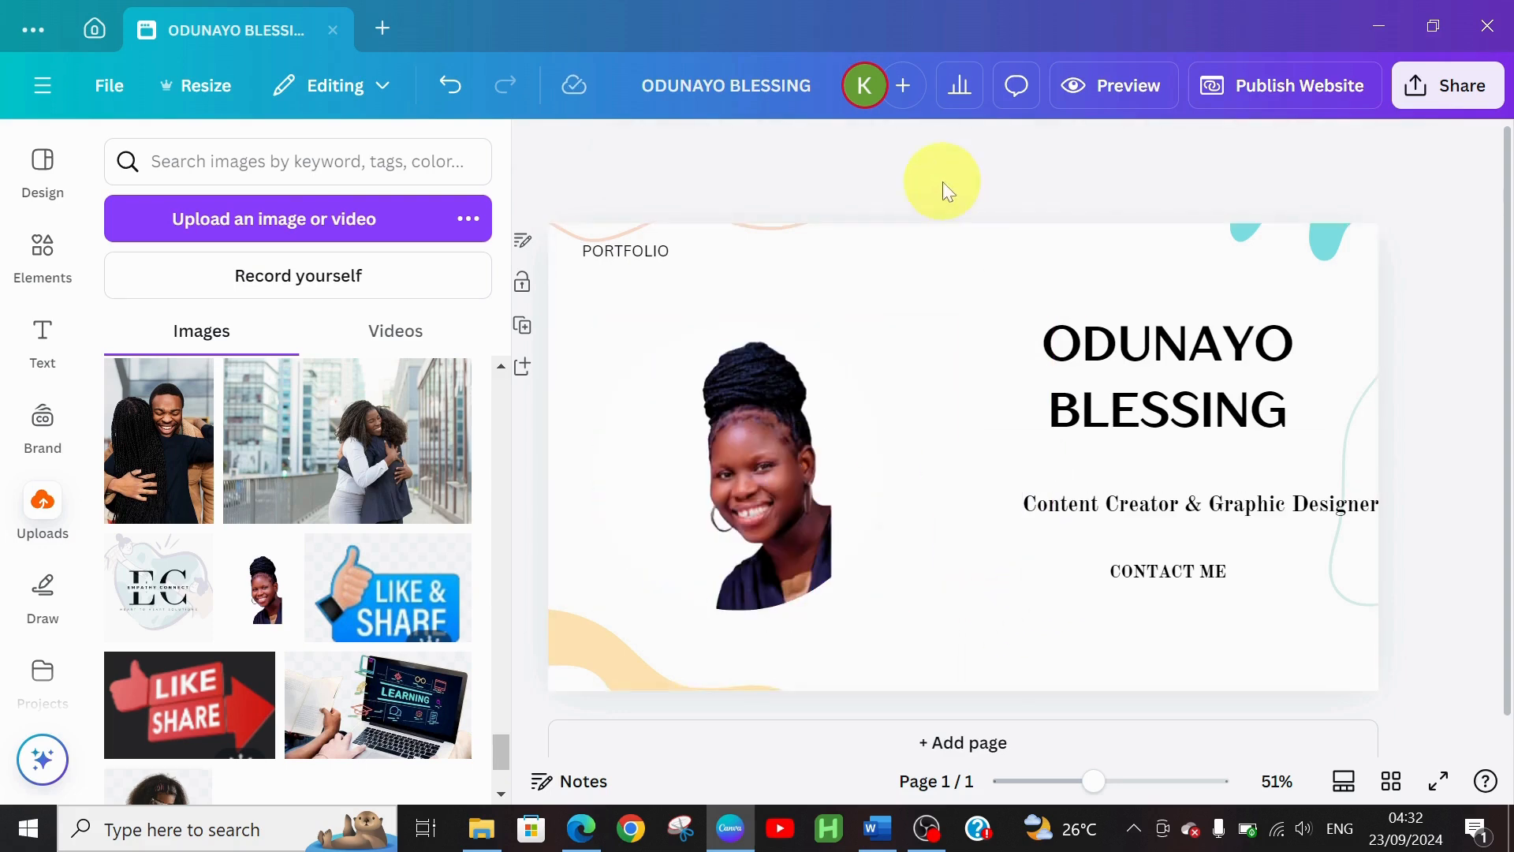
{"action": "left_click", "coordinate": [897, 263]}
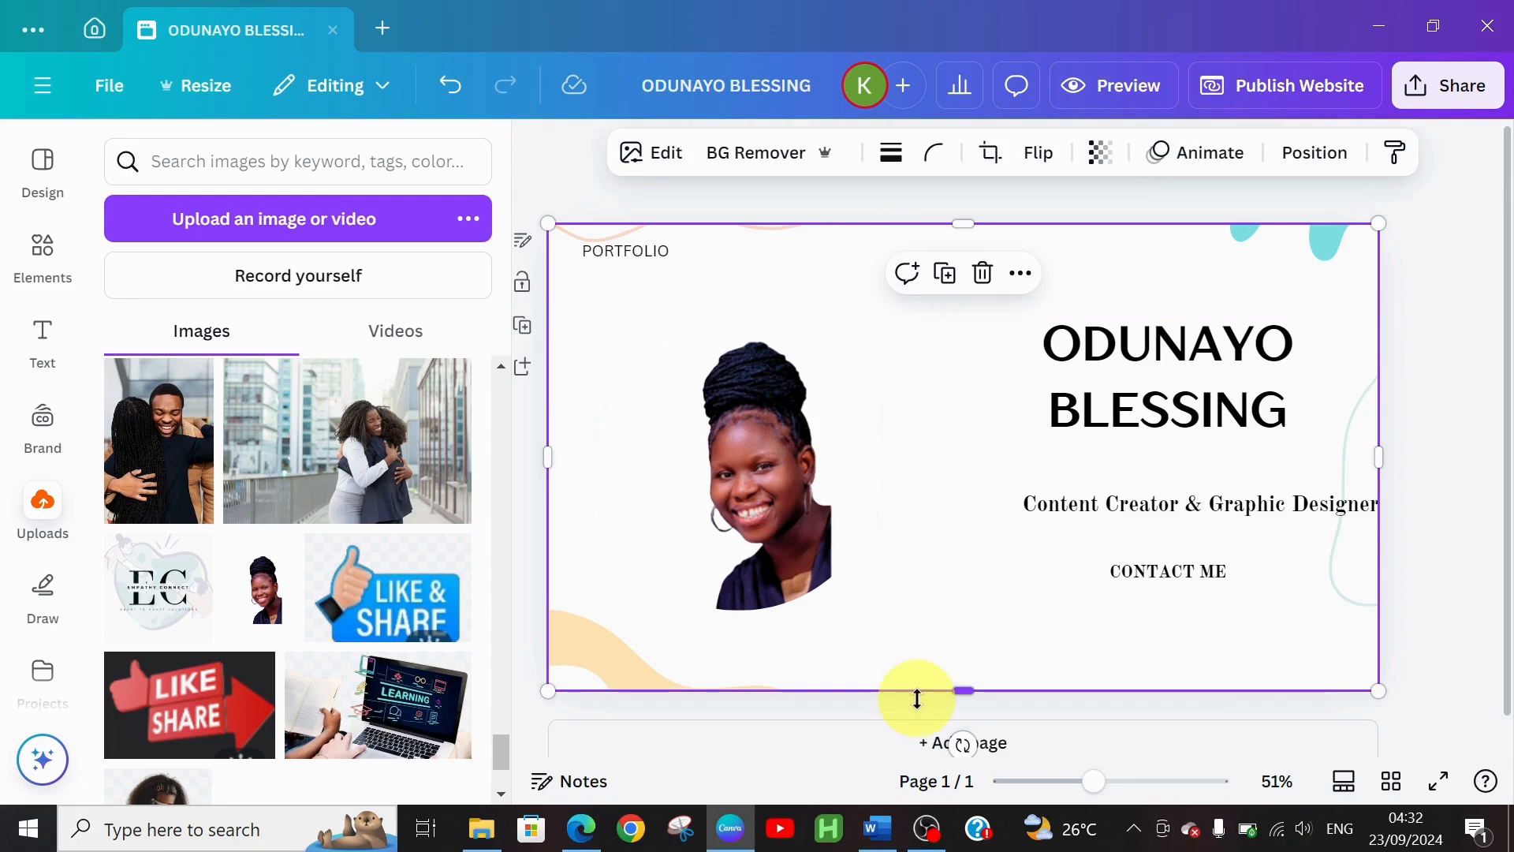
{"action": "left_click", "coordinate": [789, 545]}
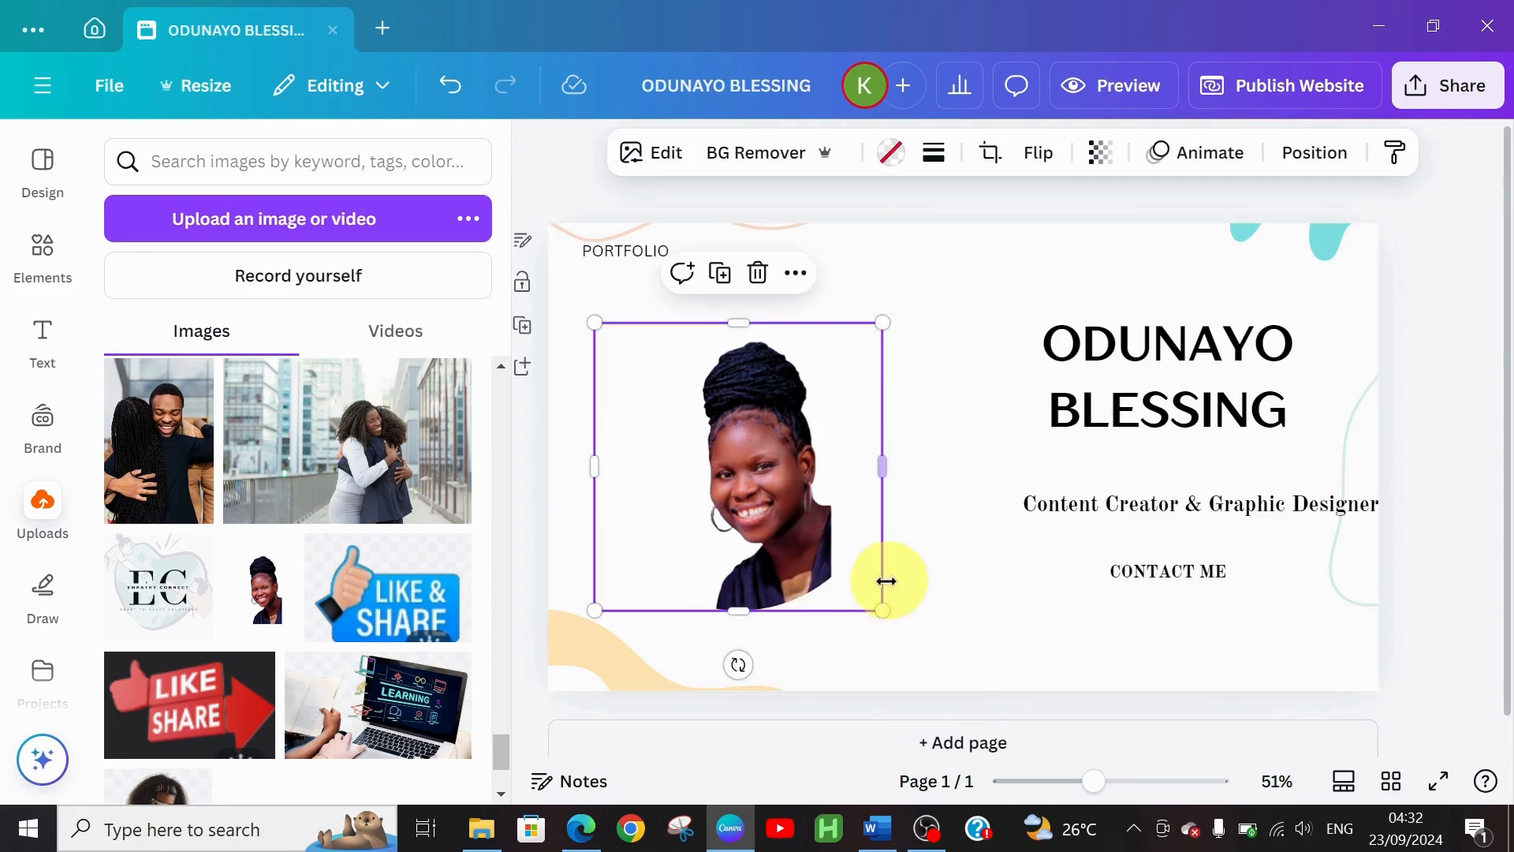
{"action": "left_click_drag", "start_coordinate": [882, 608], "coordinate": [917, 640]}
{"action": "left_click_drag", "start_coordinate": [788, 572], "coordinate": [756, 561]}
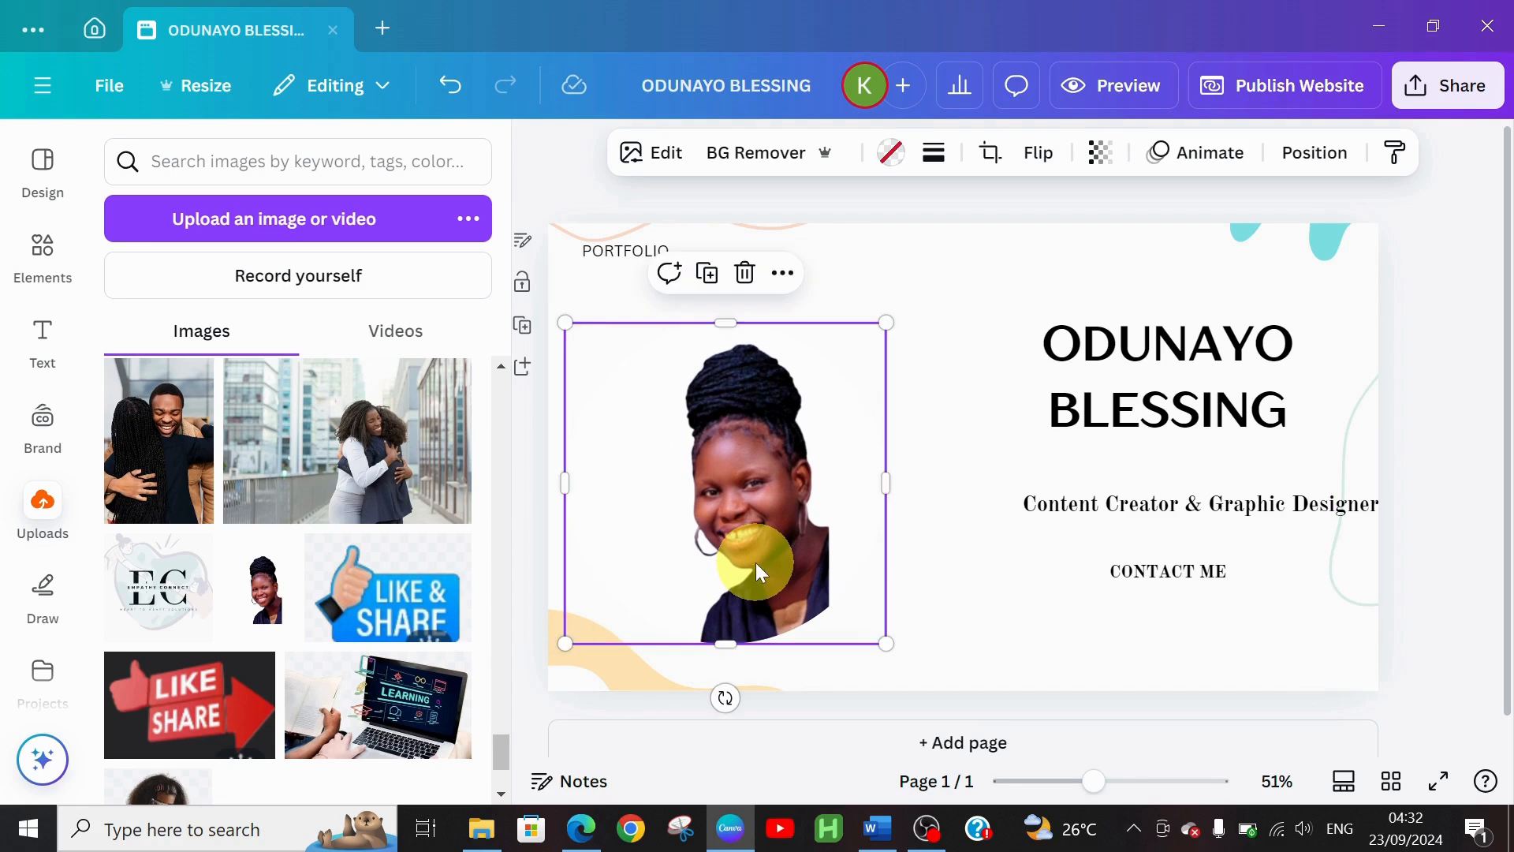
{"action": "left_click", "coordinate": [978, 597]}
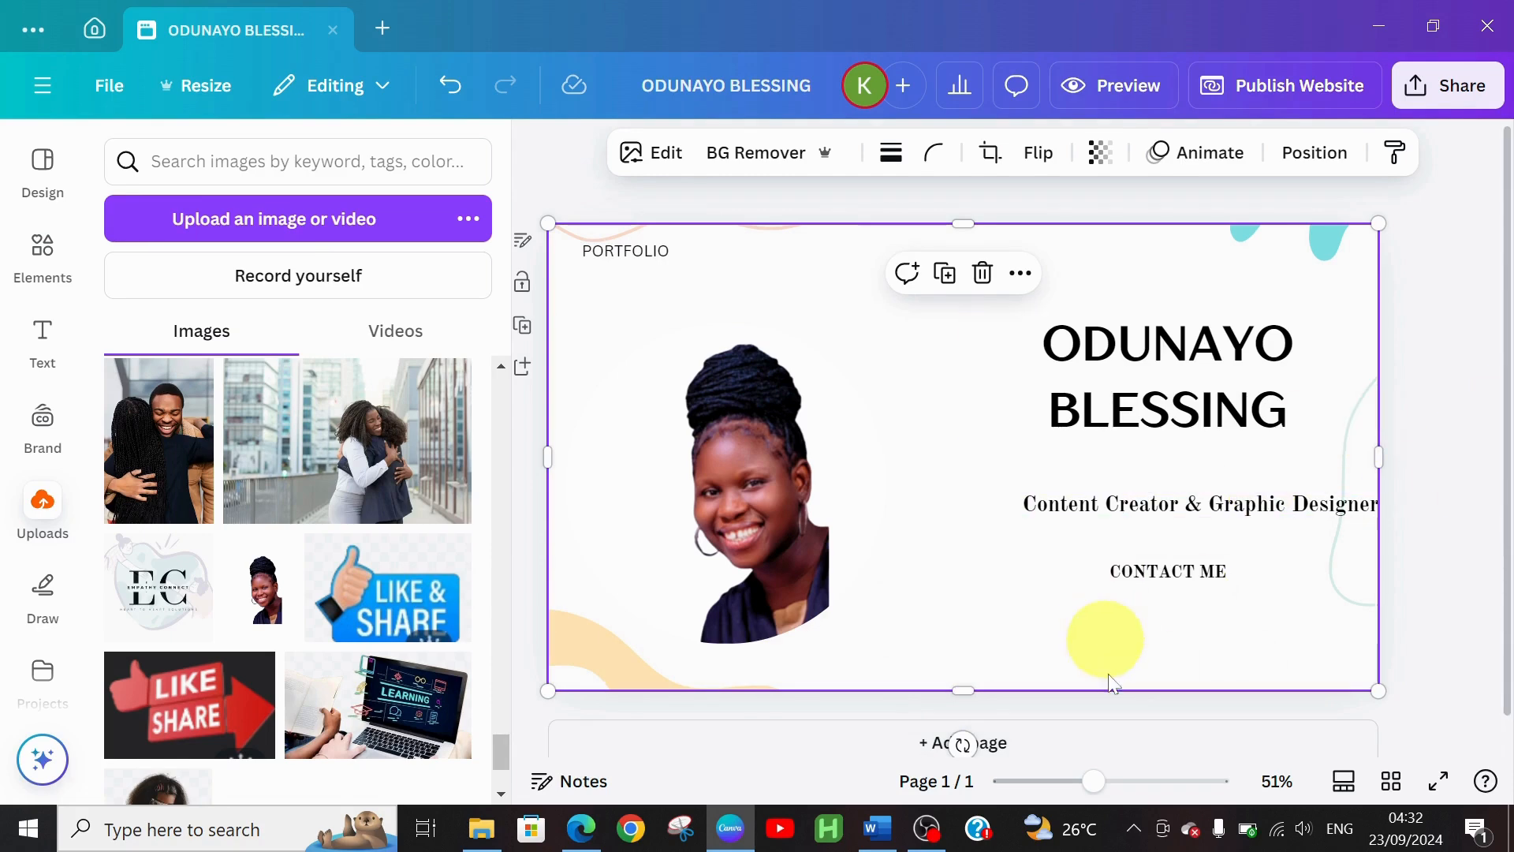
{"action": "left_click", "coordinate": [881, 842]}
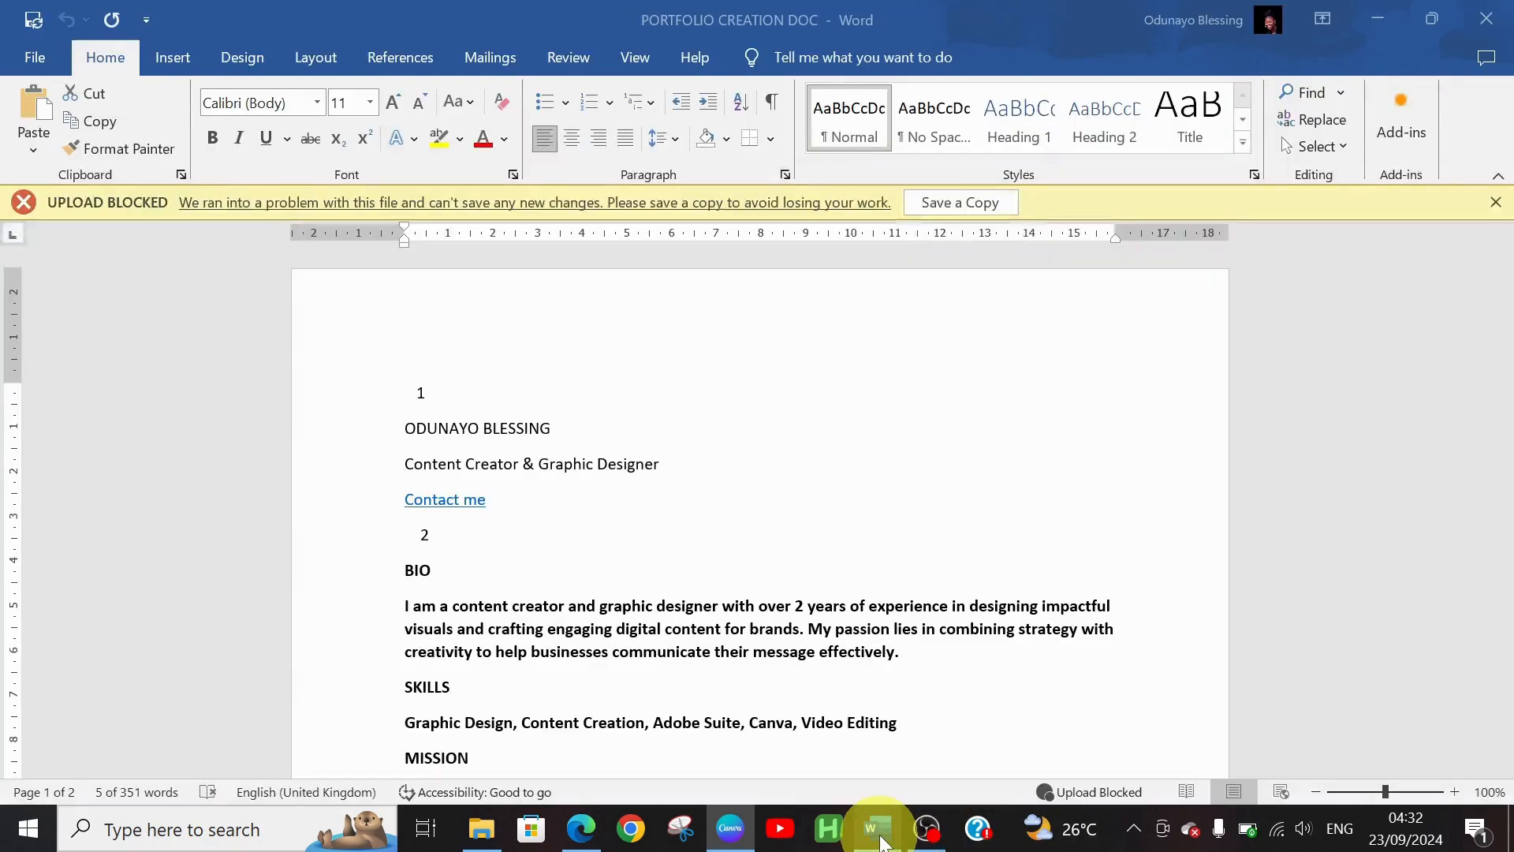
{"action": "left_click_drag", "start_coordinate": [405, 465], "coordinate": [668, 469]}
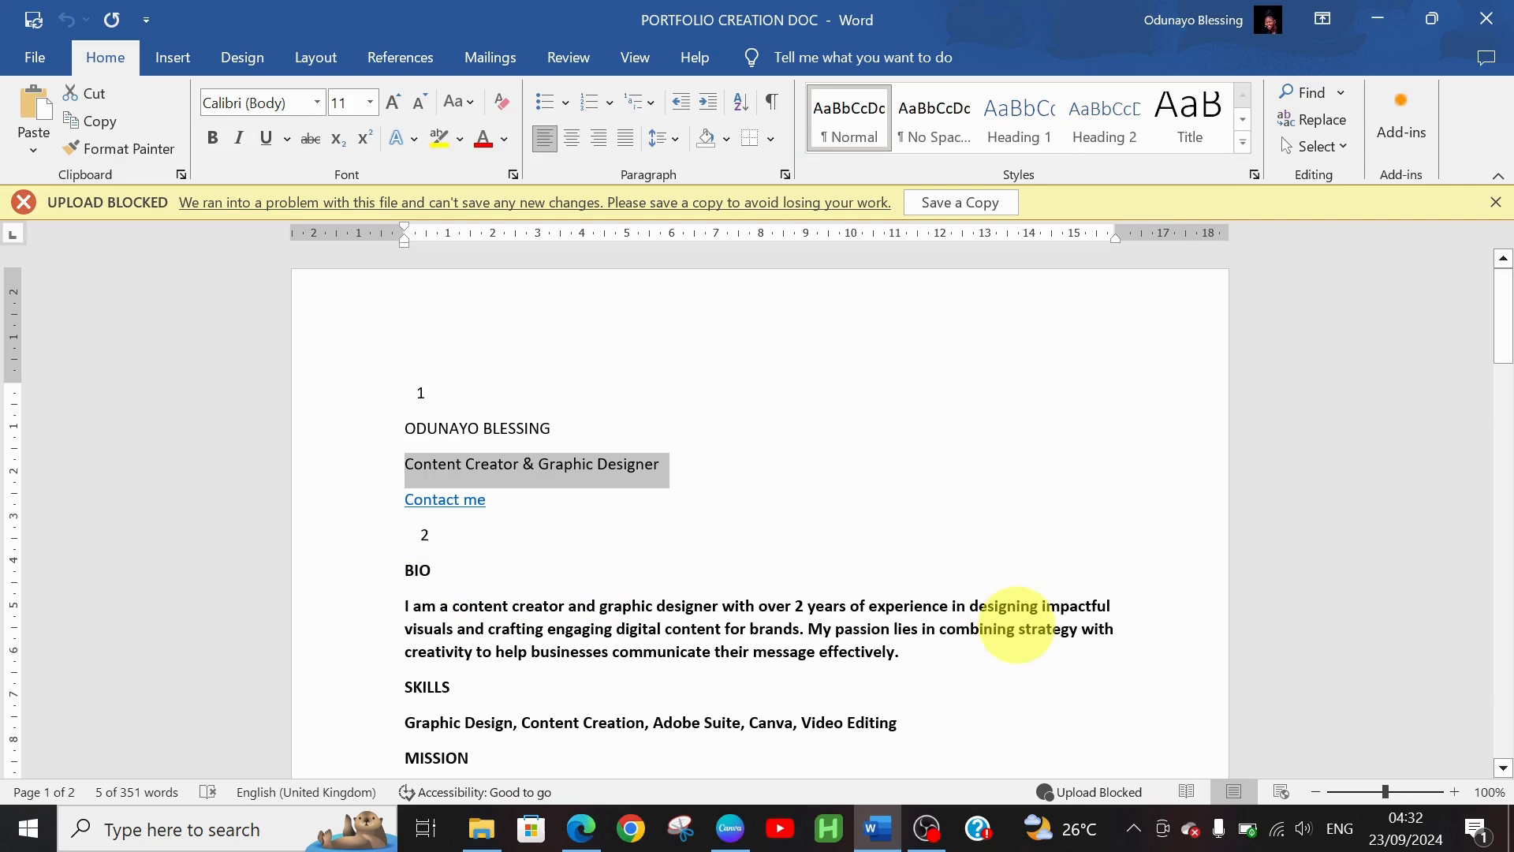
{"action": "left_click_drag", "start_coordinate": [1506, 325], "coordinate": [1508, 361]}
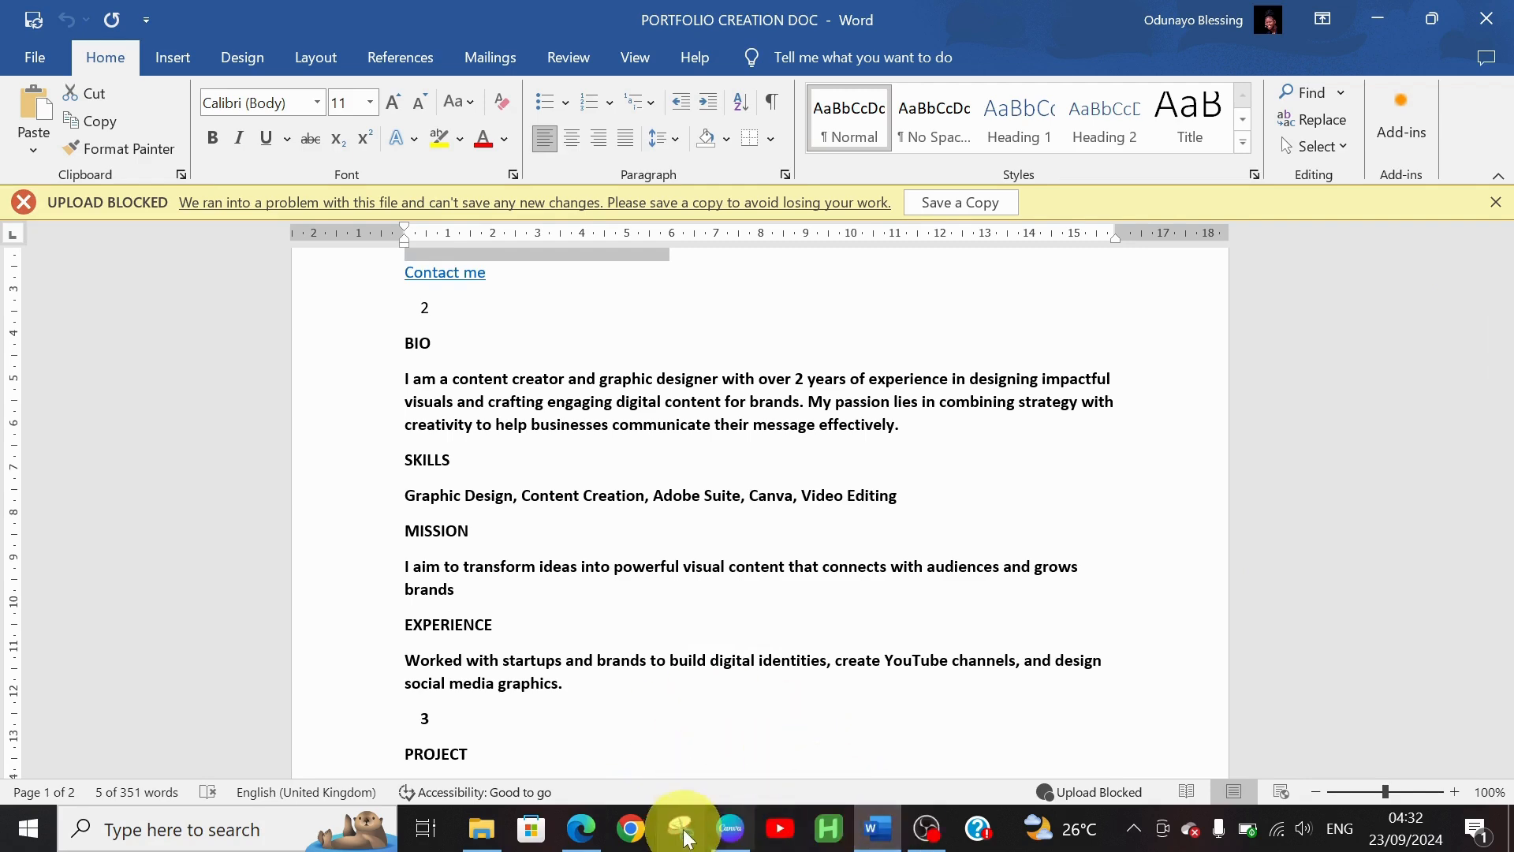
{"action": "mouse_move", "coordinate": [732, 828]}
{"action": "mouse_move", "coordinate": [743, 741]}
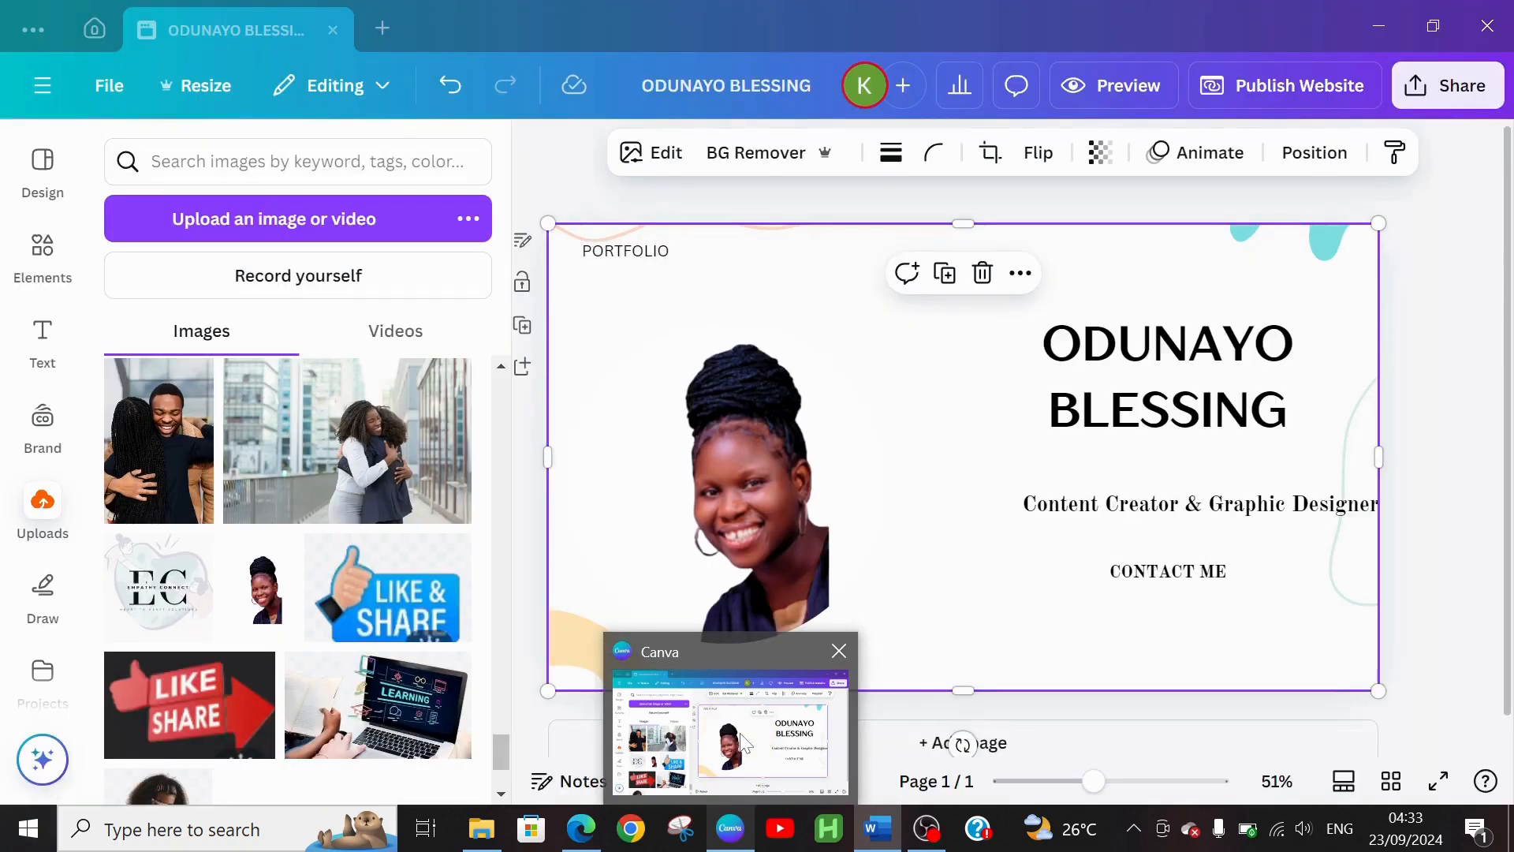
Add a blank second page and place a bold BIO heading (Canva Sans, 56) at its top-left margin
{"action": "left_click", "coordinate": [622, 726]}
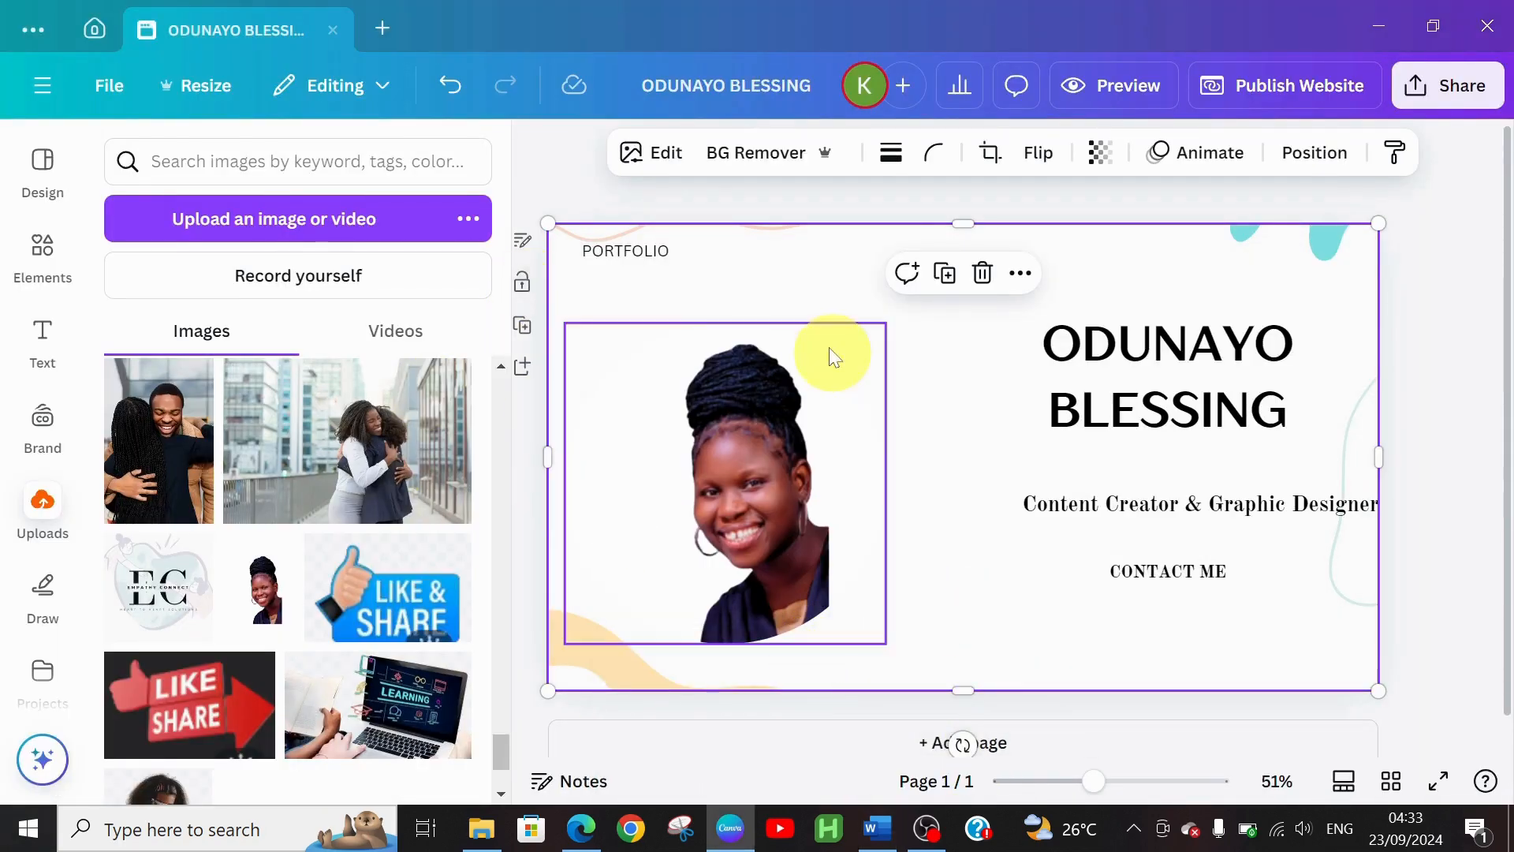
{"action": "left_click", "coordinate": [925, 745]}
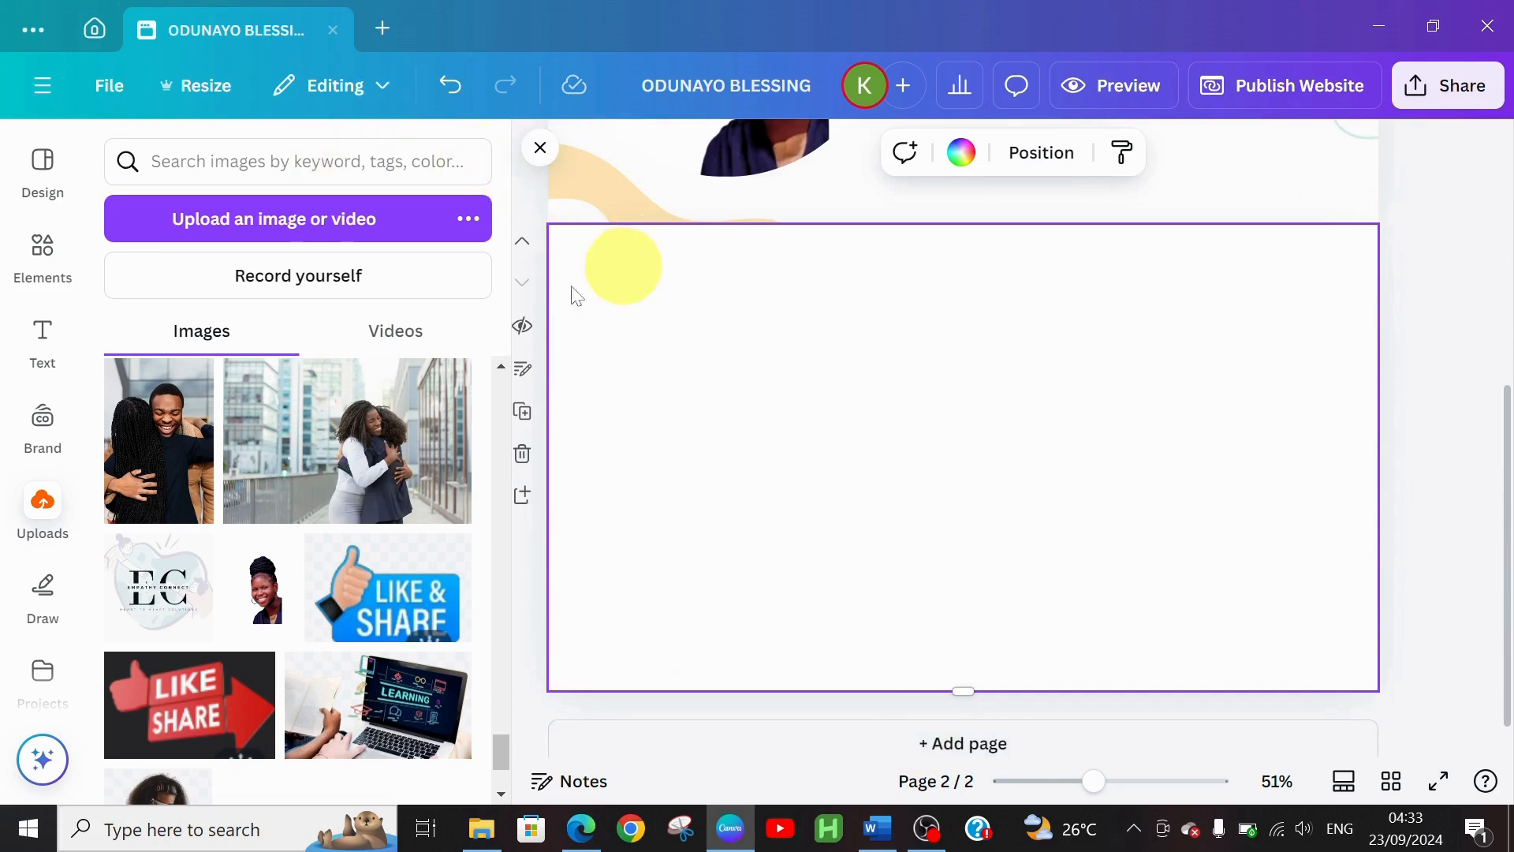
{"action": "left_click", "coordinate": [44, 355]}
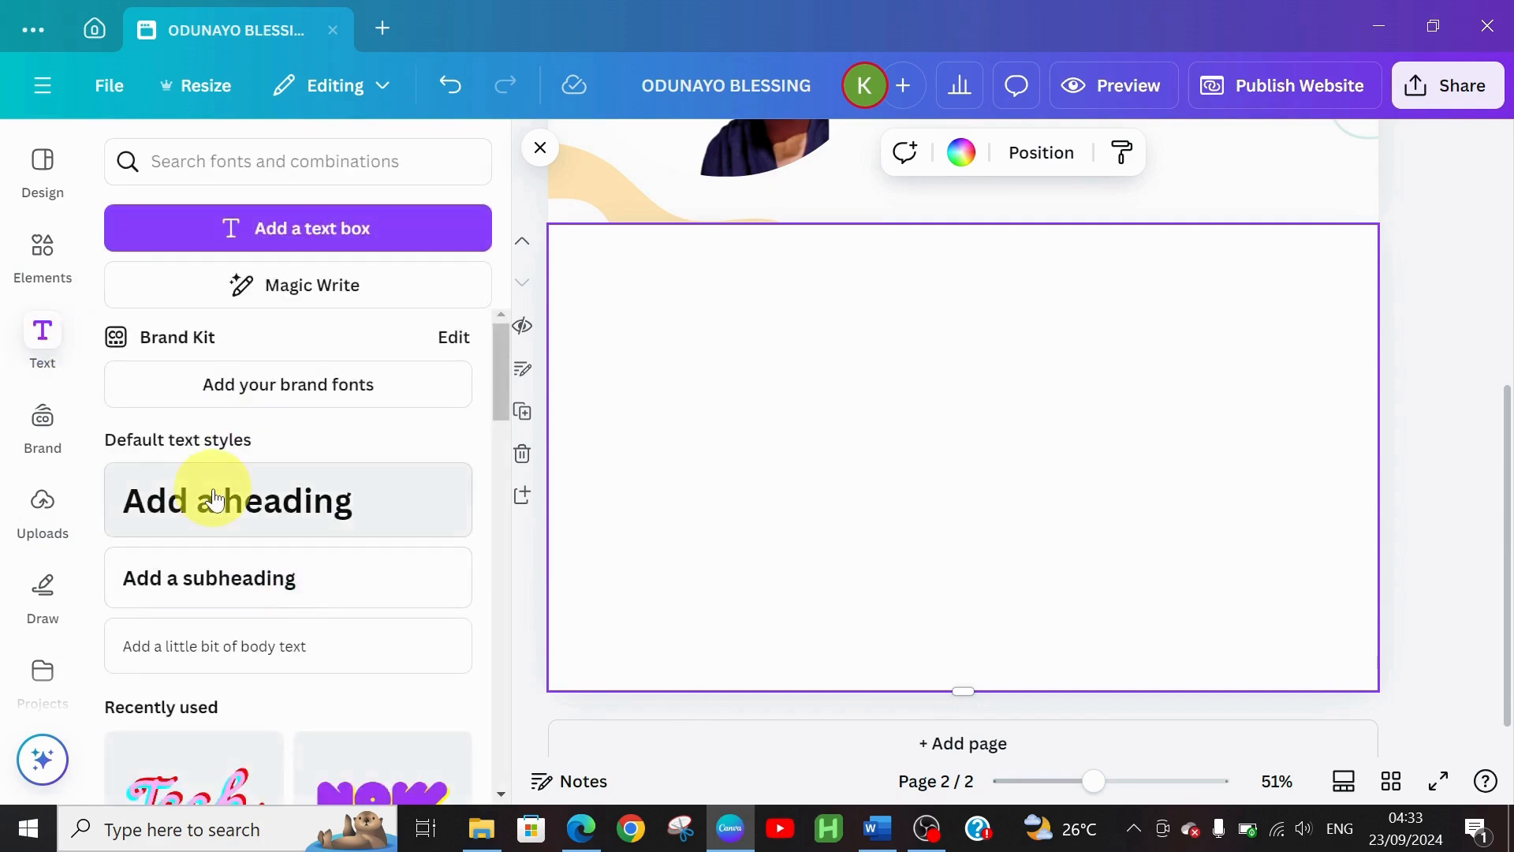
{"action": "left_click", "coordinate": [215, 500]}
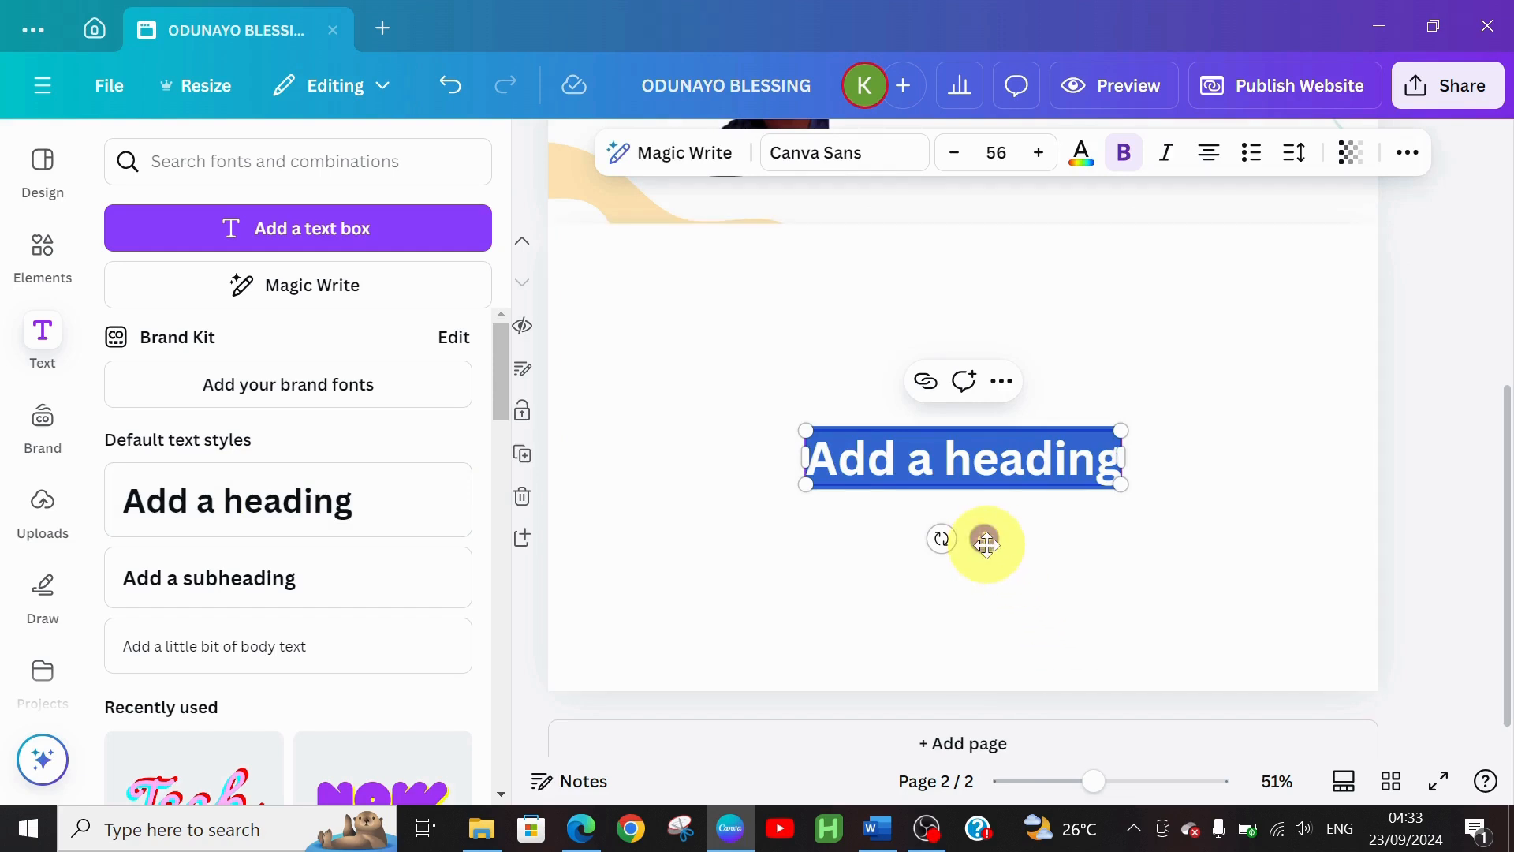
{"action": "left_click_drag", "start_coordinate": [986, 542], "coordinate": [742, 388]}
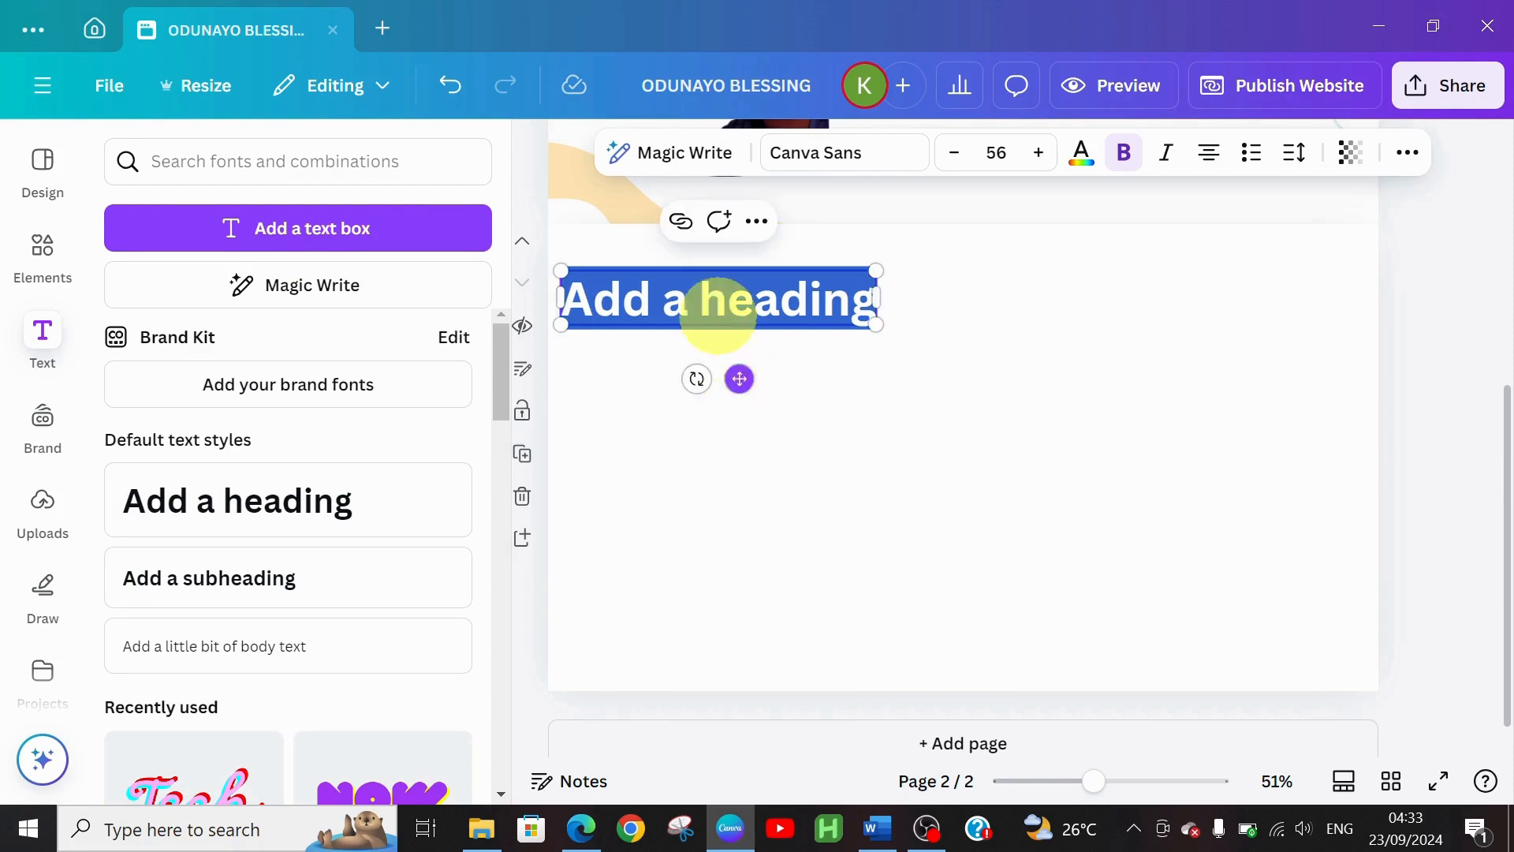
{"action": "type", "text": "BIO"}
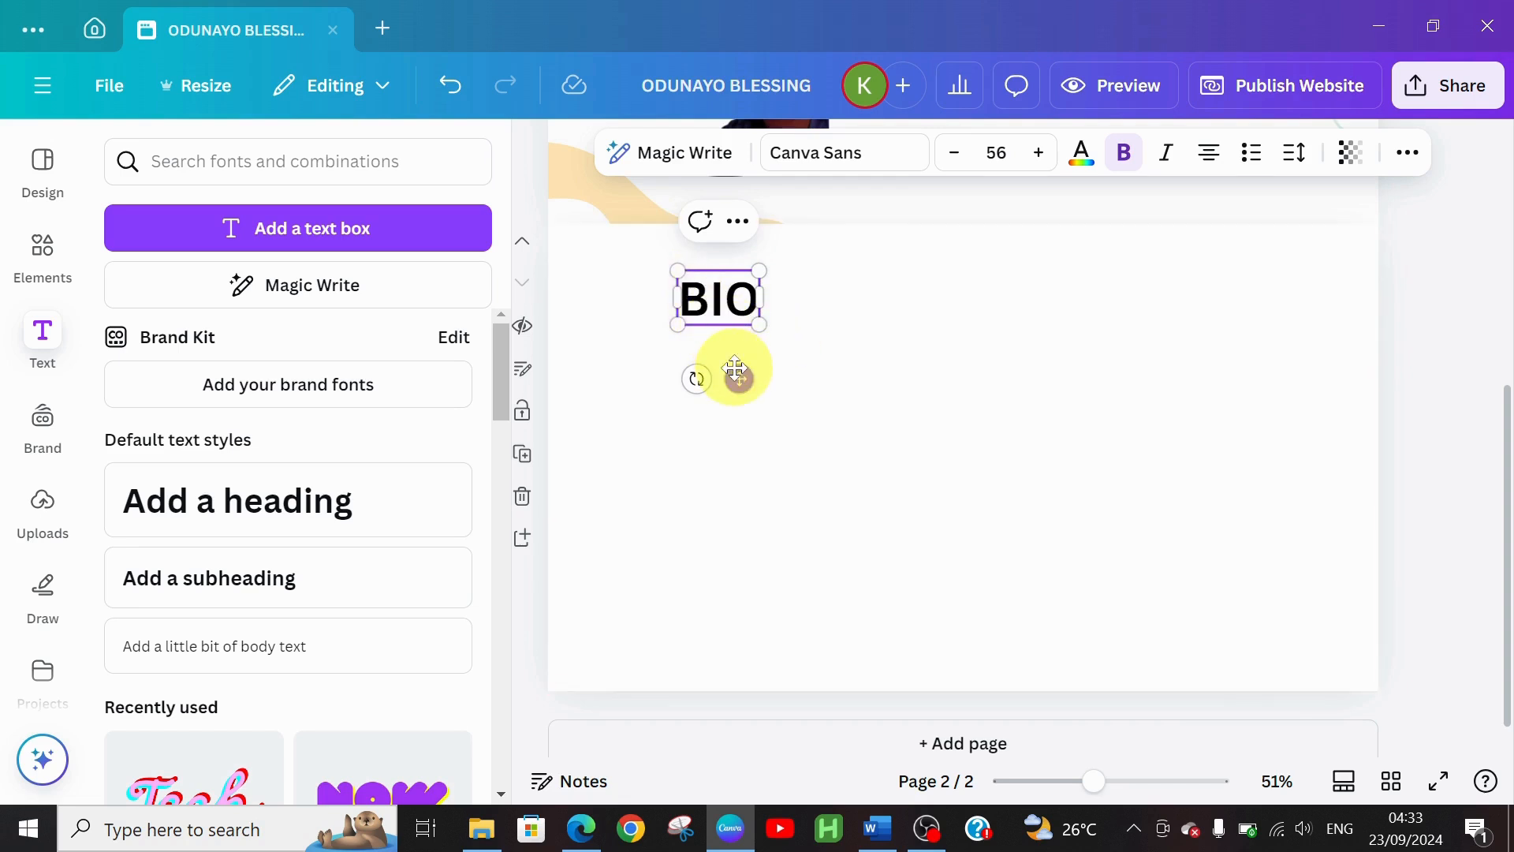
{"action": "left_click_drag", "start_coordinate": [663, 369], "coordinate": [646, 372]}
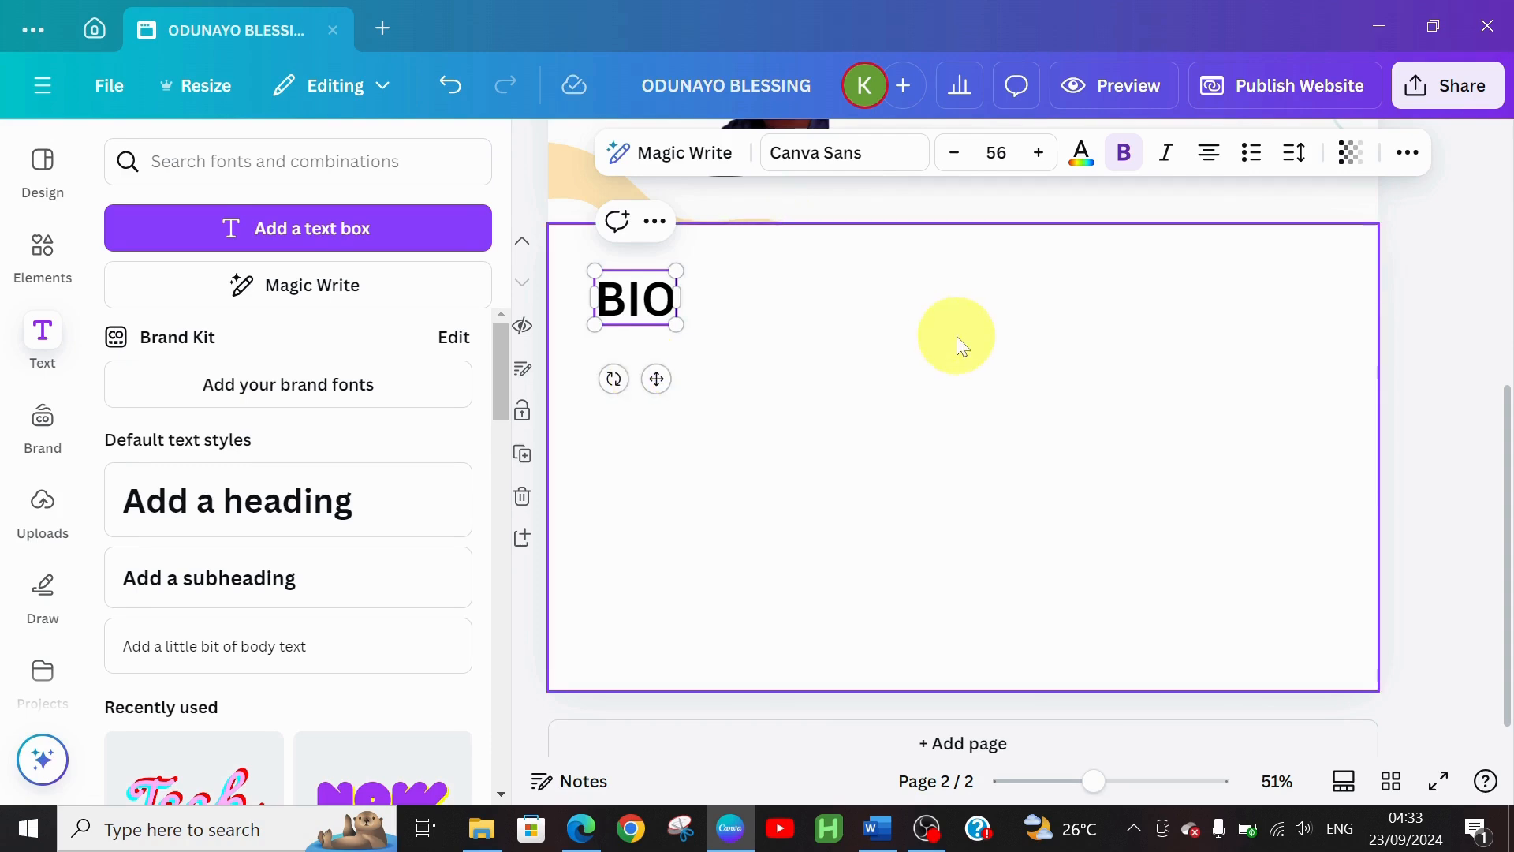
Change the BIO heading to TT Drugs font at size 31
{"action": "left_click", "coordinate": [829, 152]}
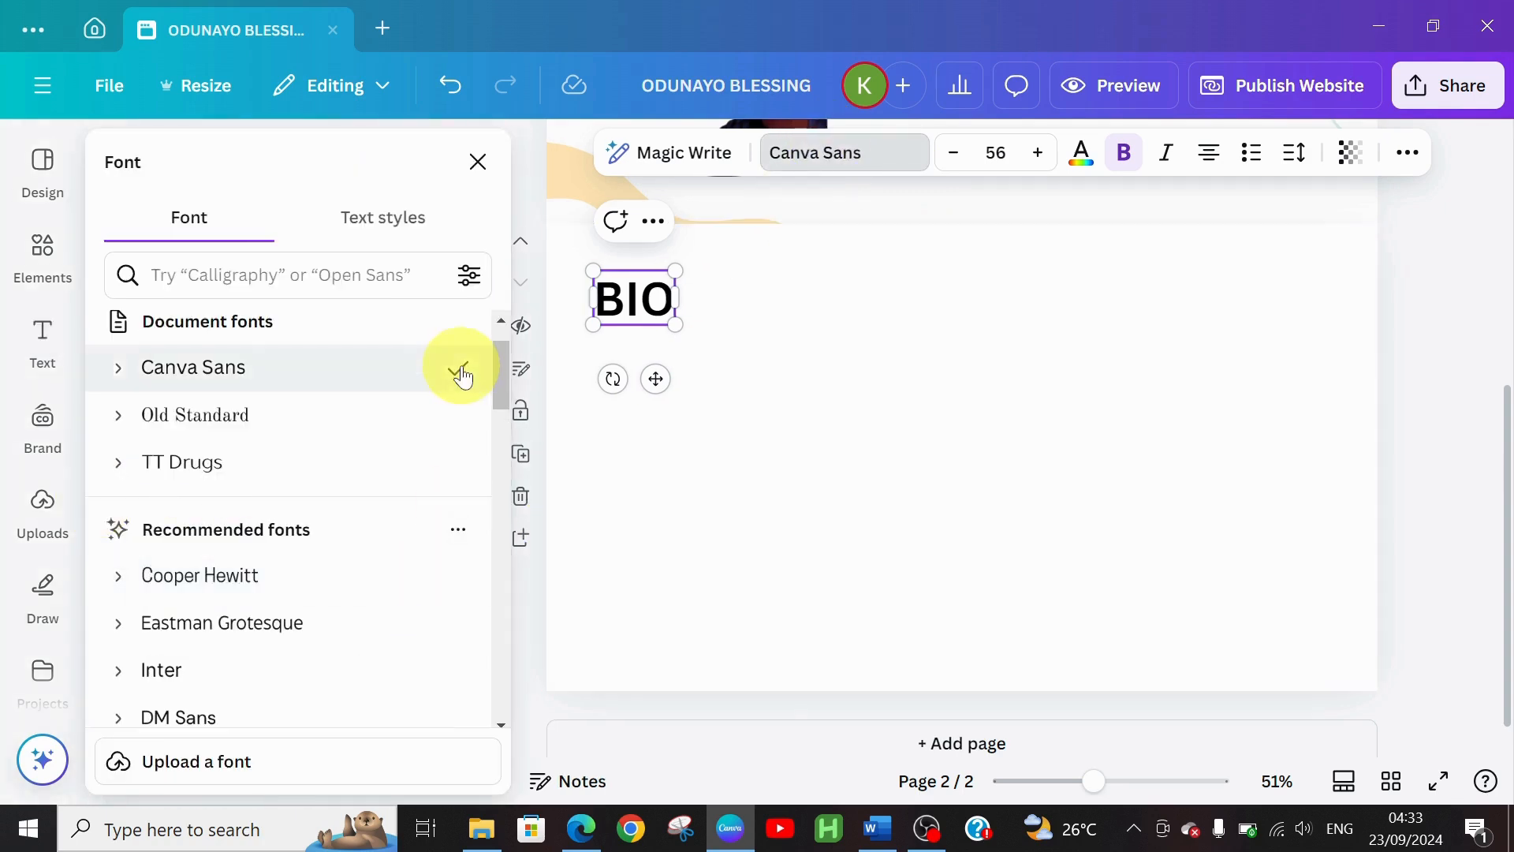
{"action": "left_click", "coordinate": [251, 478]}
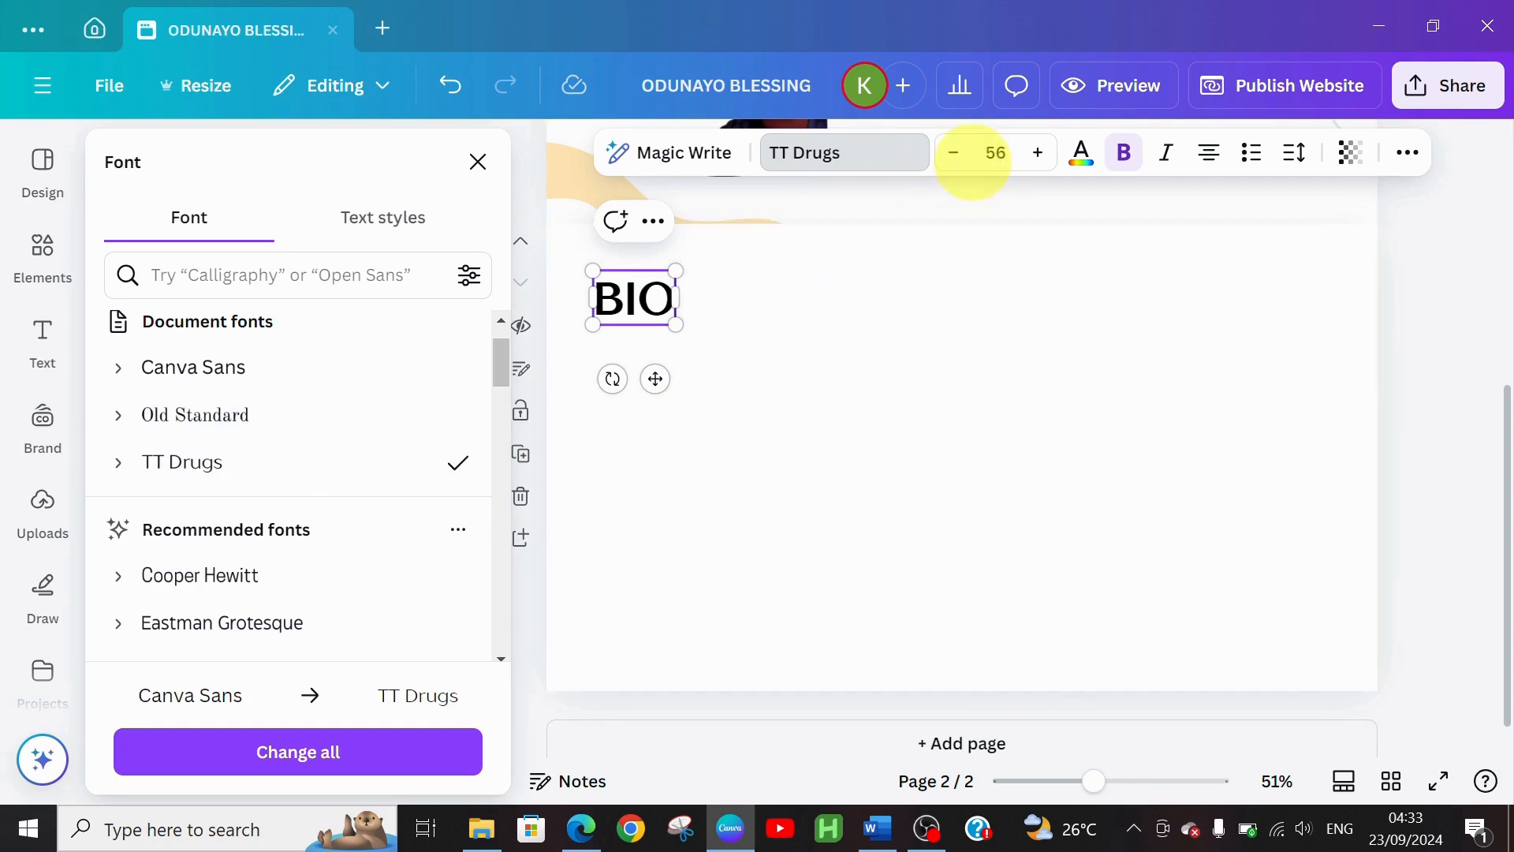
{"action": "left_click", "coordinate": [954, 164]}
{"action": "double_click", "coordinate": [956, 169]}
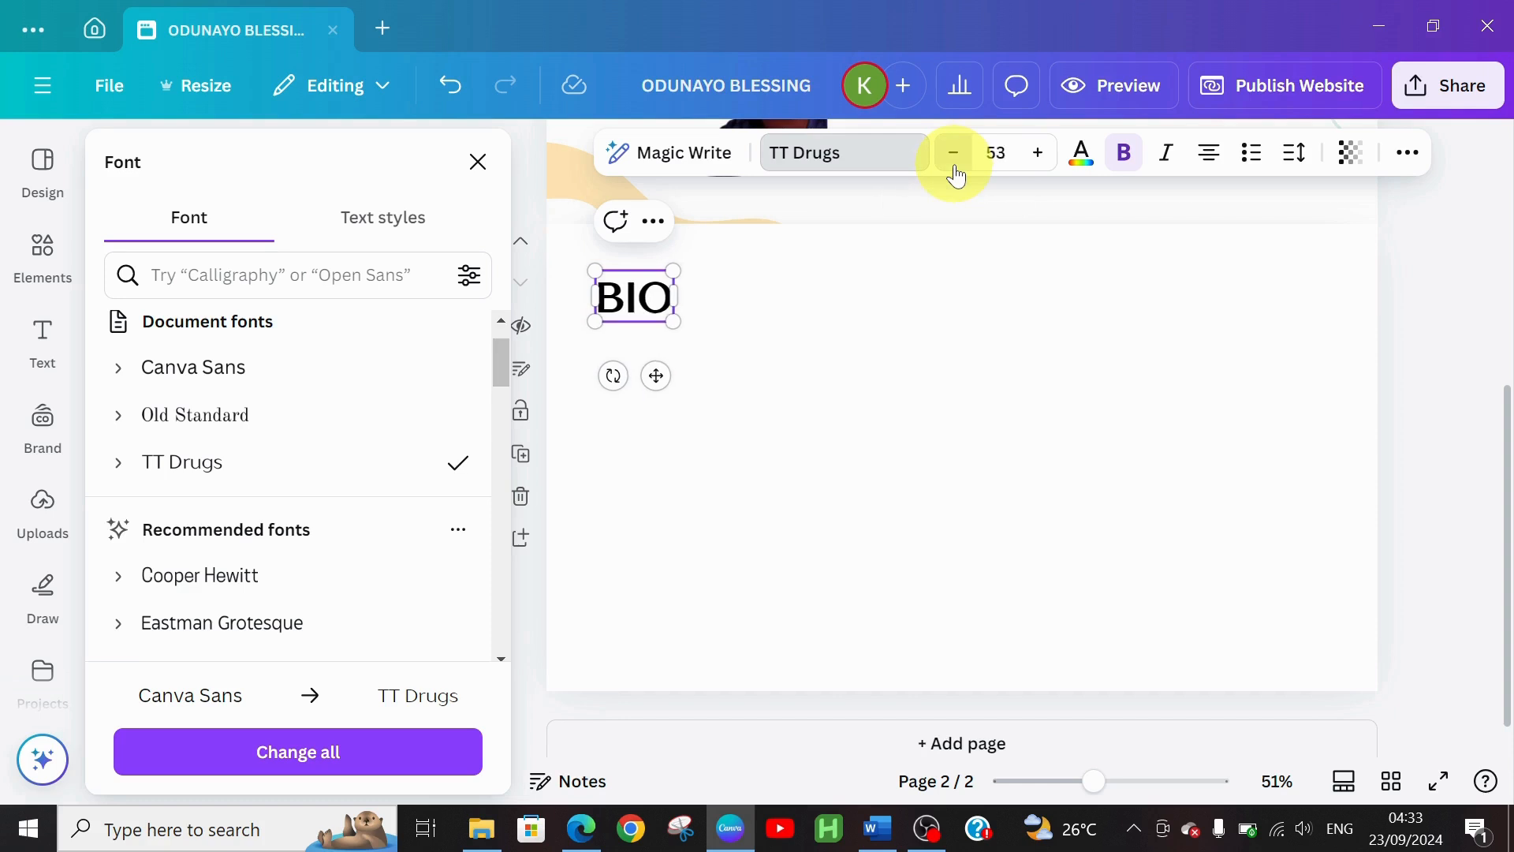
{"action": "double_click", "coordinate": [955, 169]}
{"action": "double_click", "coordinate": [955, 169]}
{"action": "double_click", "coordinate": [955, 169]}
{"action": "left_click", "coordinate": [955, 169]}
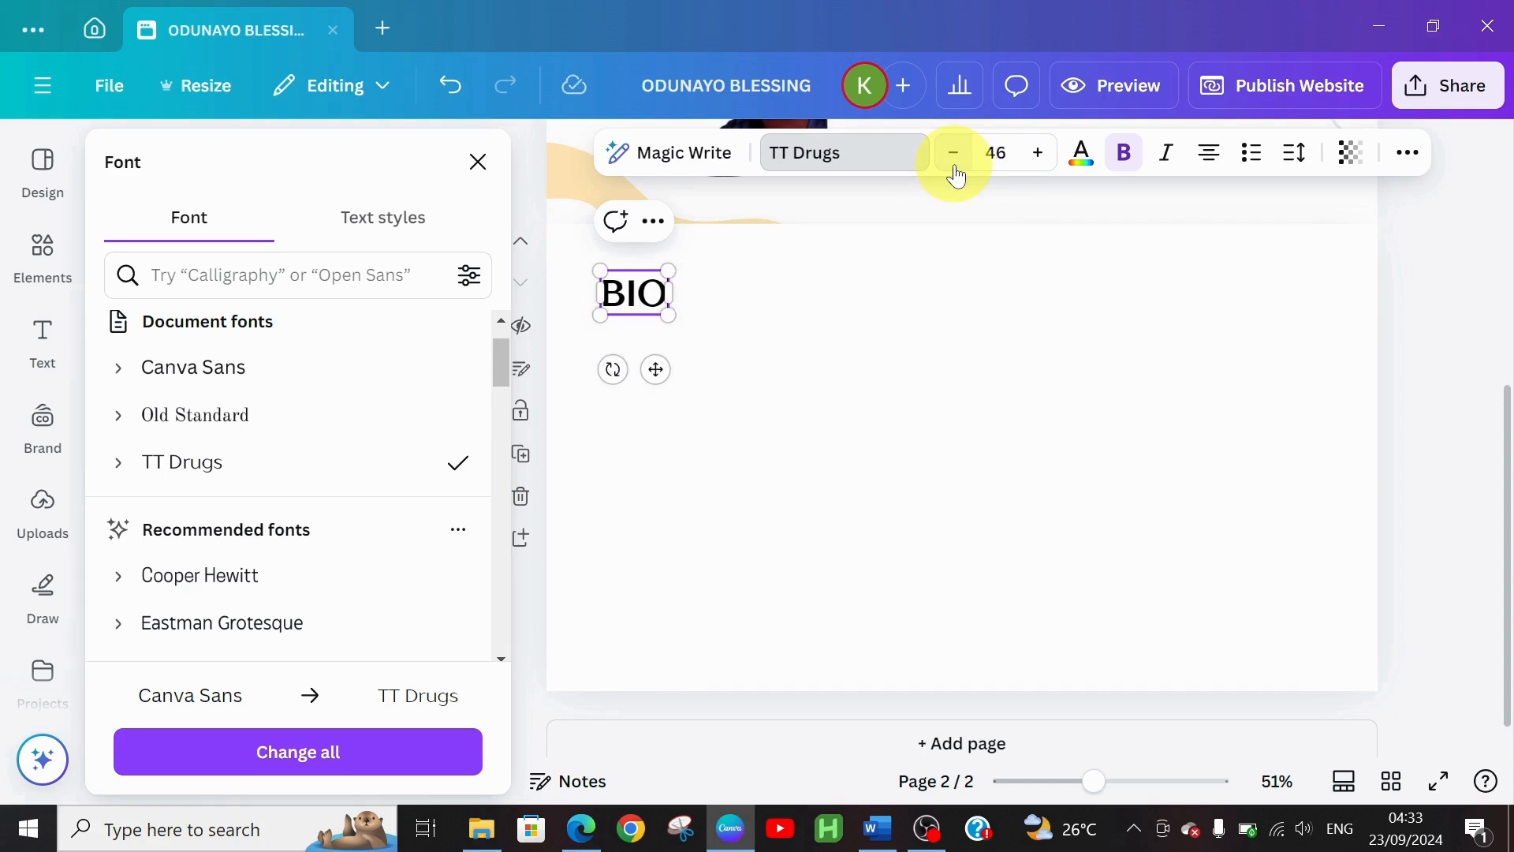
{"action": "double_click", "coordinate": [955, 169]}
{"action": "left_click", "coordinate": [955, 169]}
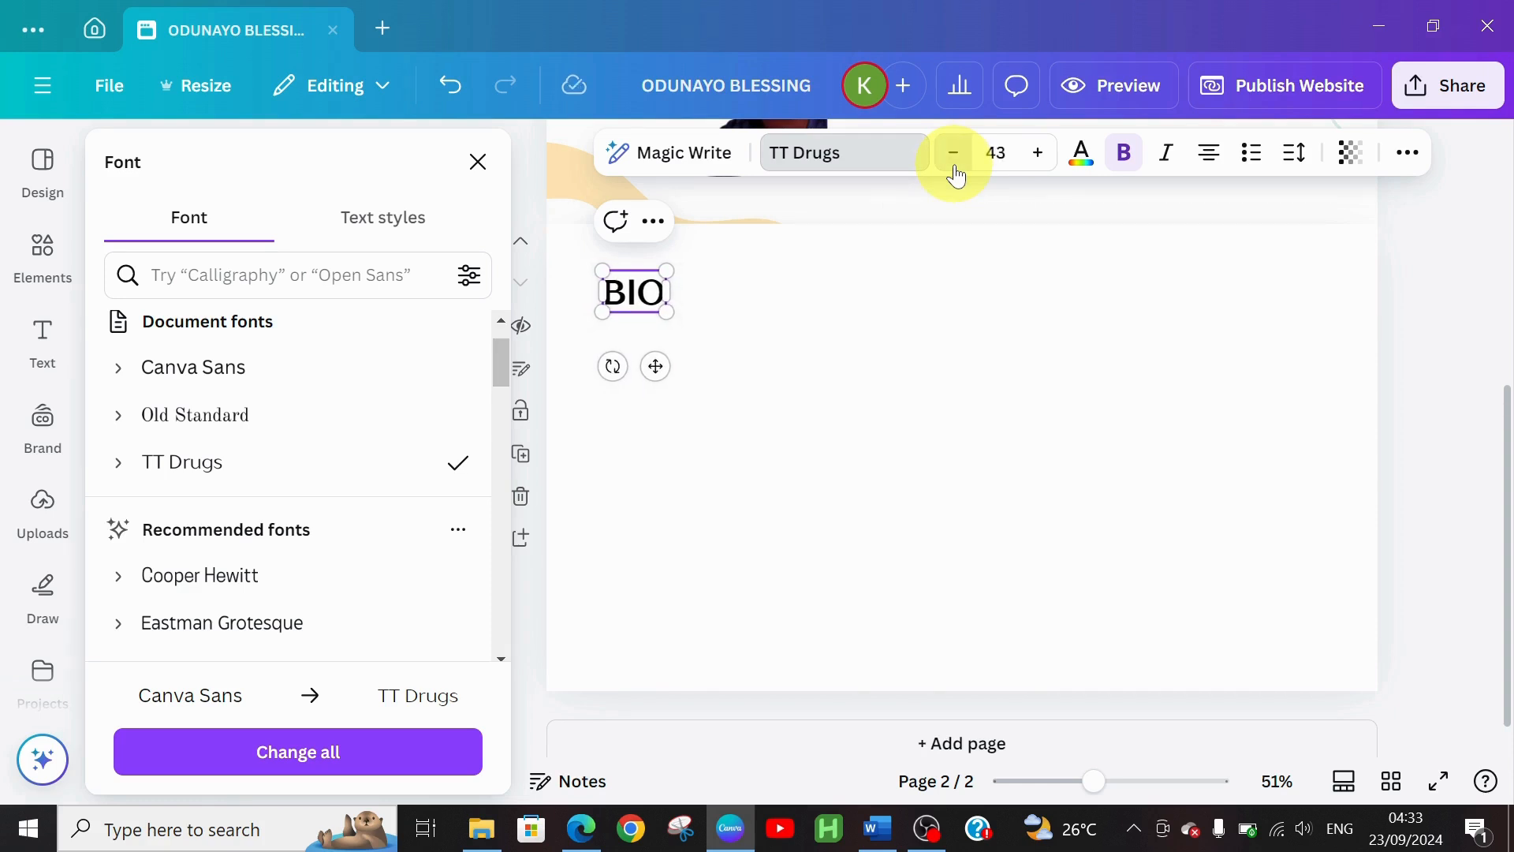
{"action": "left_click", "coordinate": [955, 169]}
{"action": "double_click", "coordinate": [955, 169]}
{"action": "double_click", "coordinate": [956, 169]}
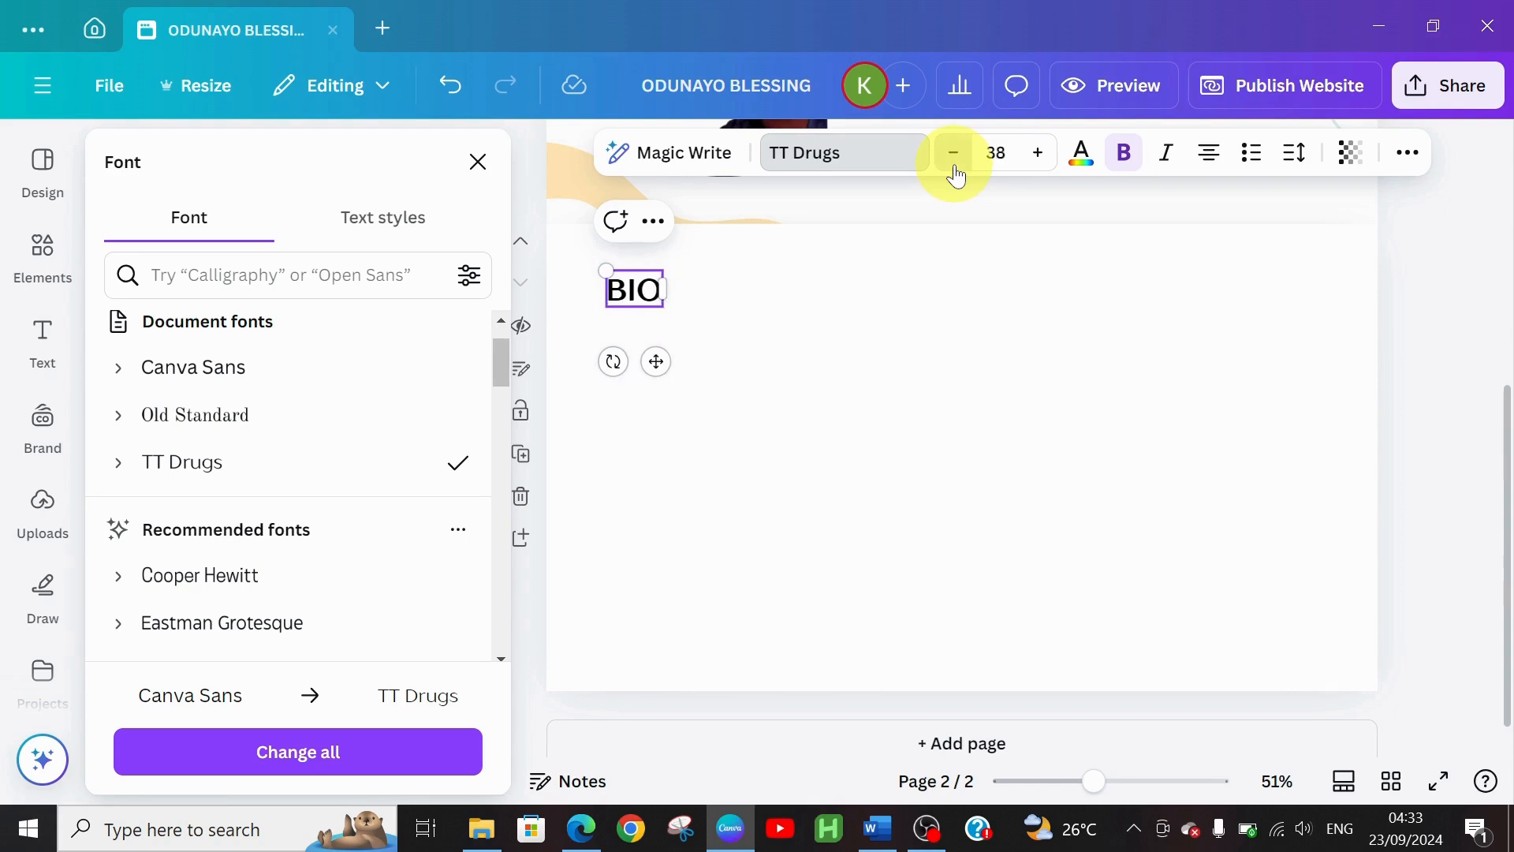
{"action": "left_click", "coordinate": [955, 169]}
{"action": "double_click", "coordinate": [955, 169]}
{"action": "left_click", "coordinate": [955, 169]}
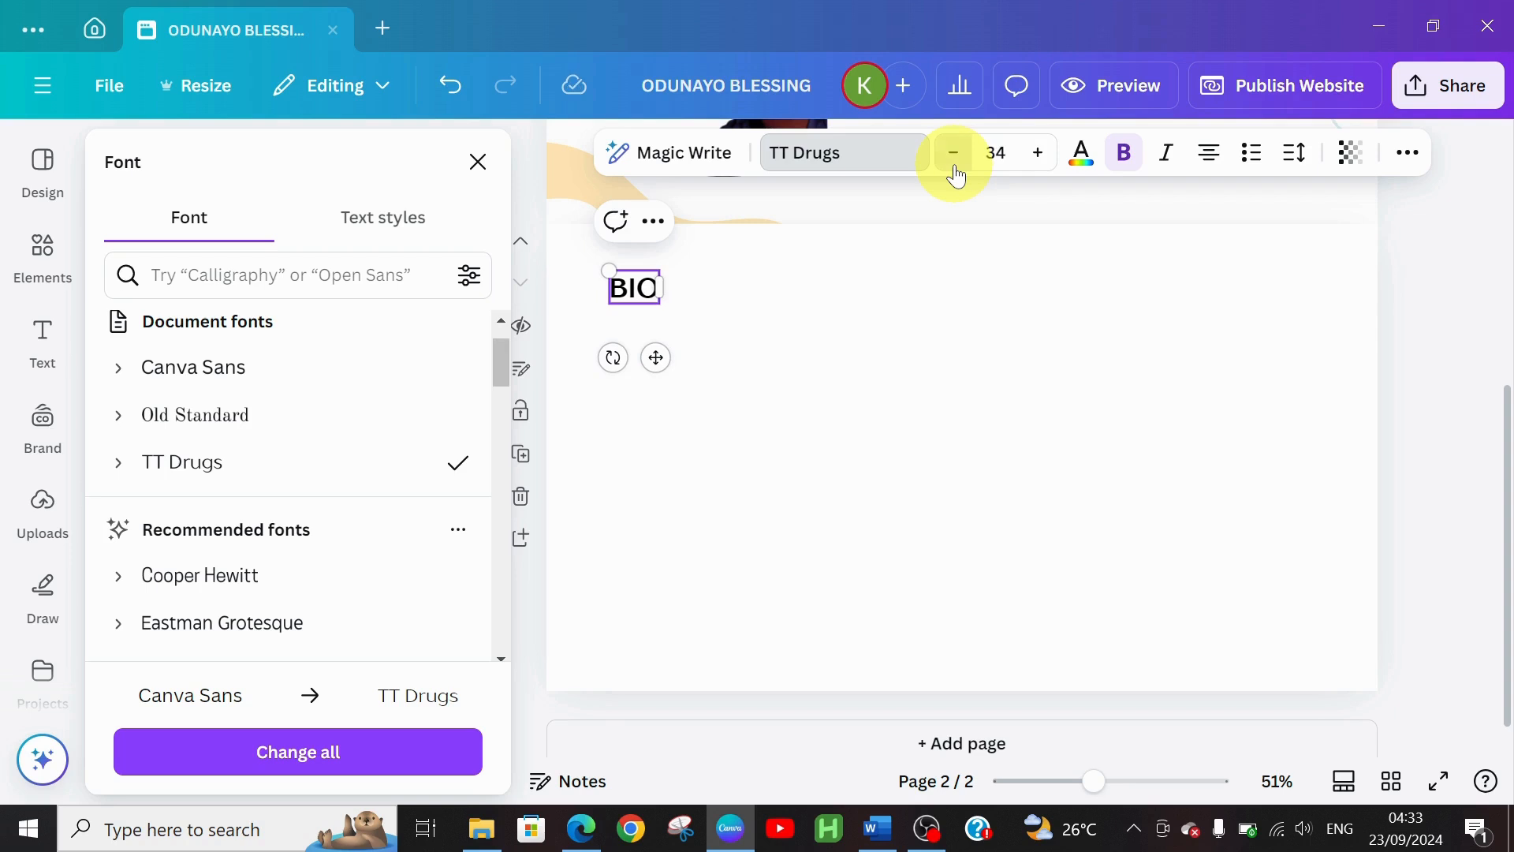
{"action": "left_click", "coordinate": [955, 169]}
{"action": "double_click", "coordinate": [955, 169]}
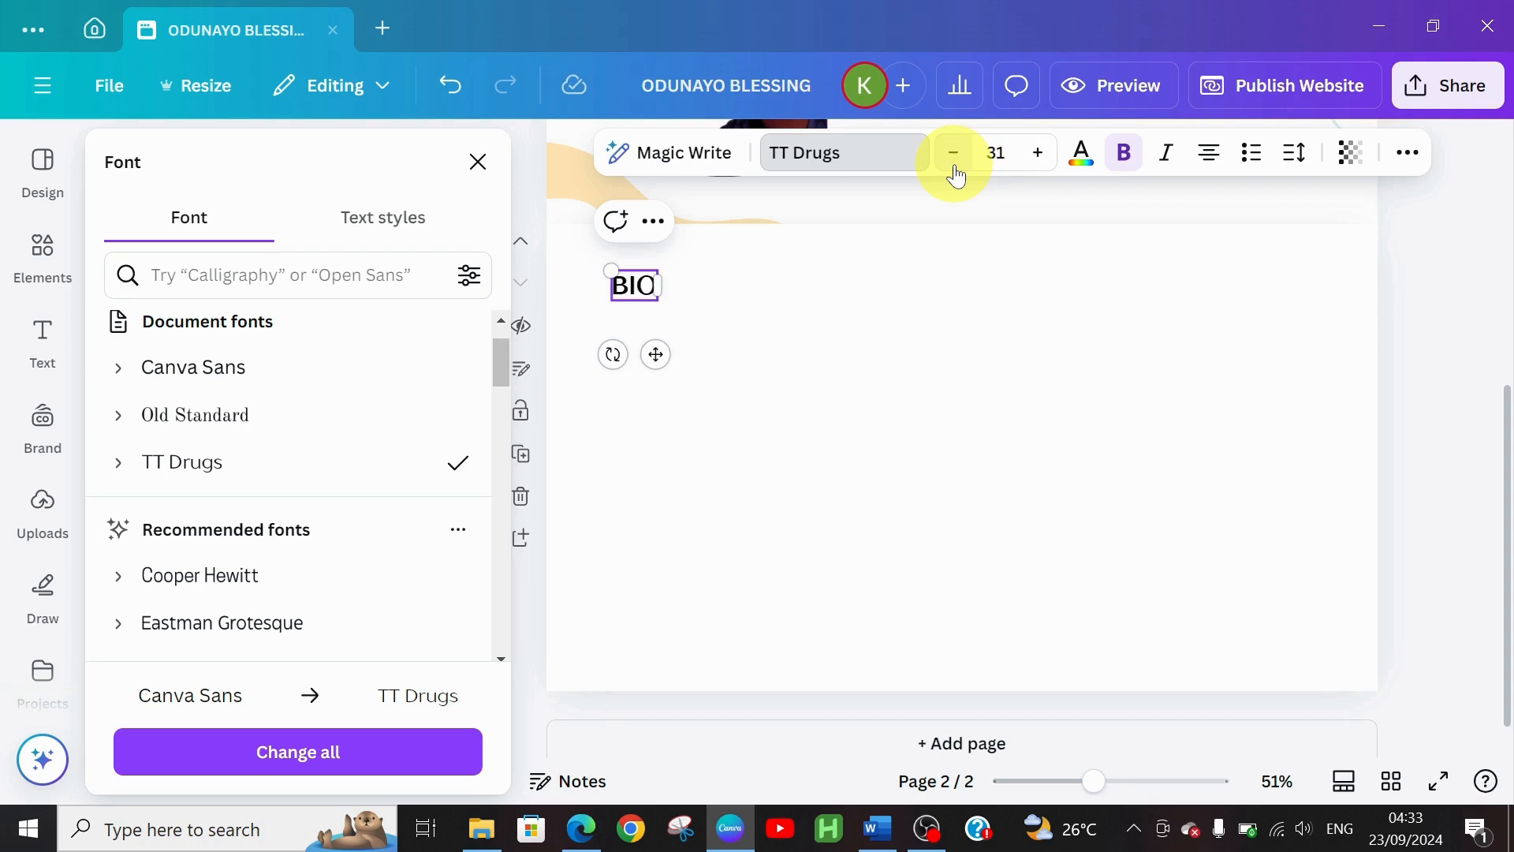
Add a subheading text box and position it to the right of BIO
{"action": "left_click", "coordinate": [779, 297]}
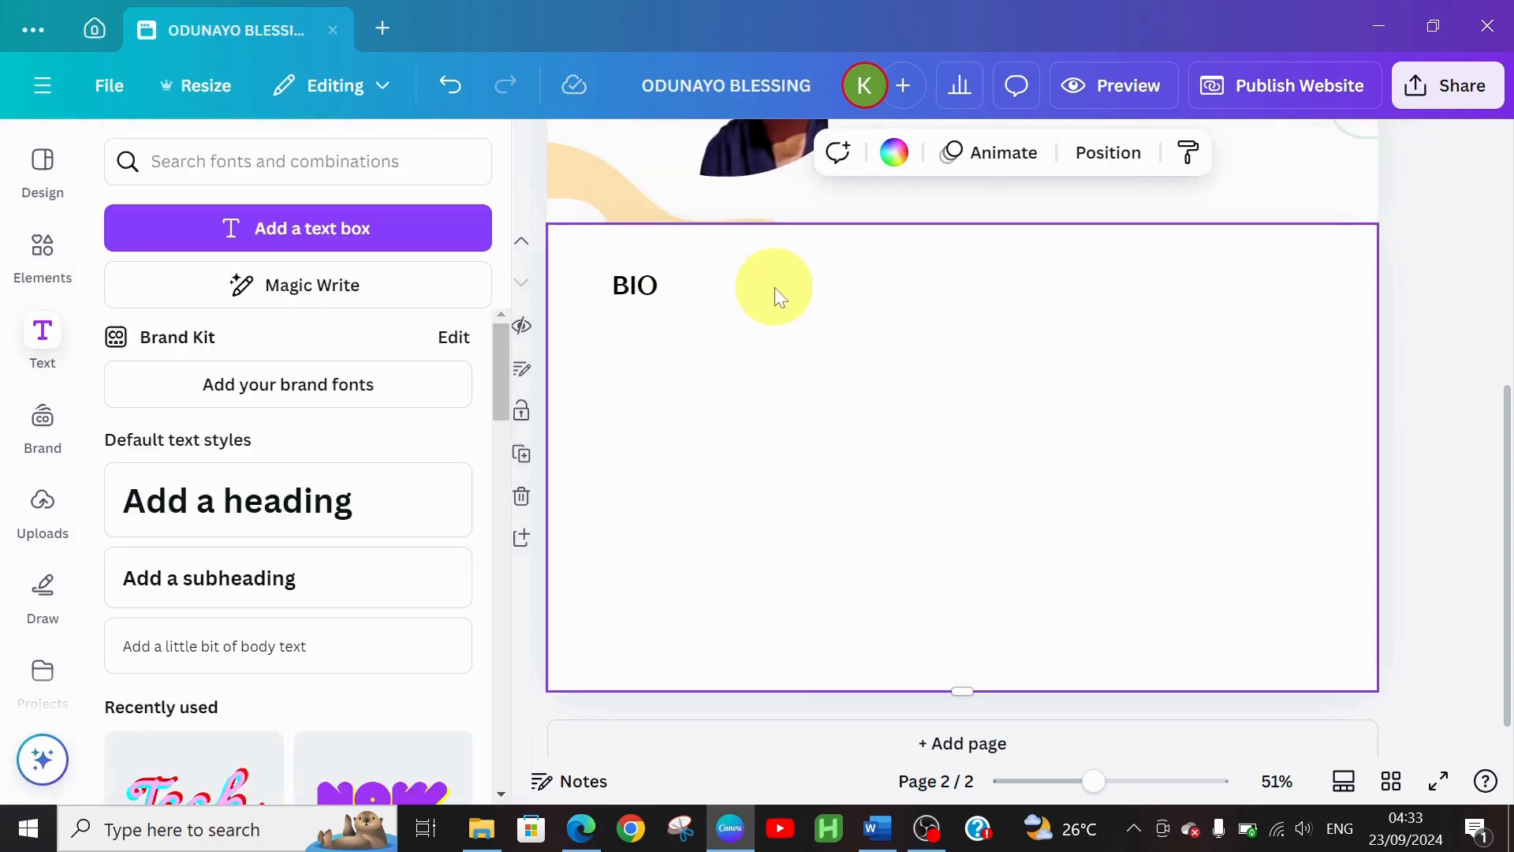
{"action": "left_click", "coordinate": [642, 290]}
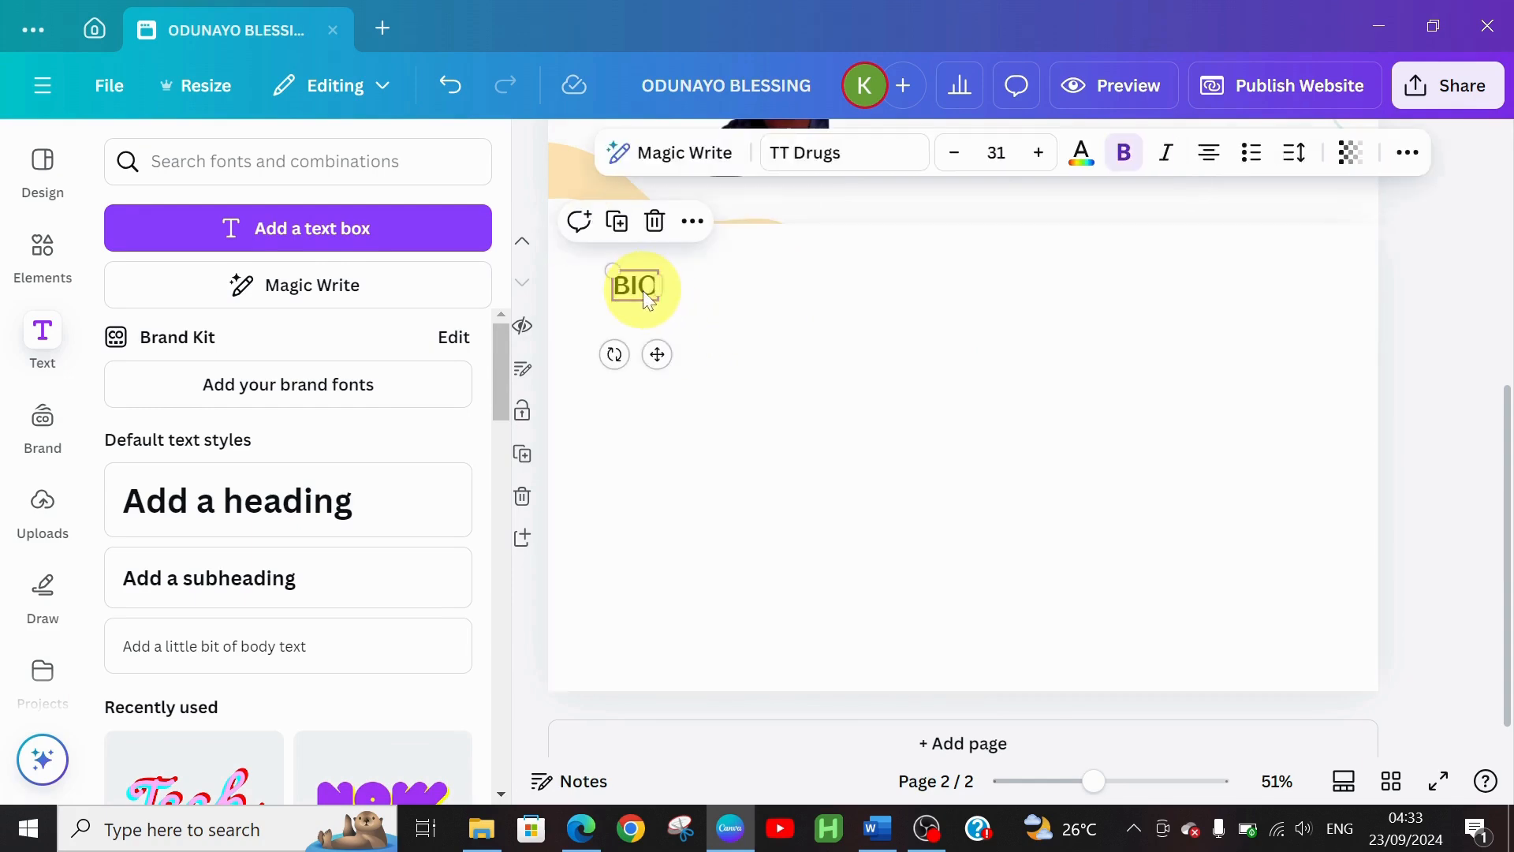
{"action": "left_click", "coordinate": [746, 465]}
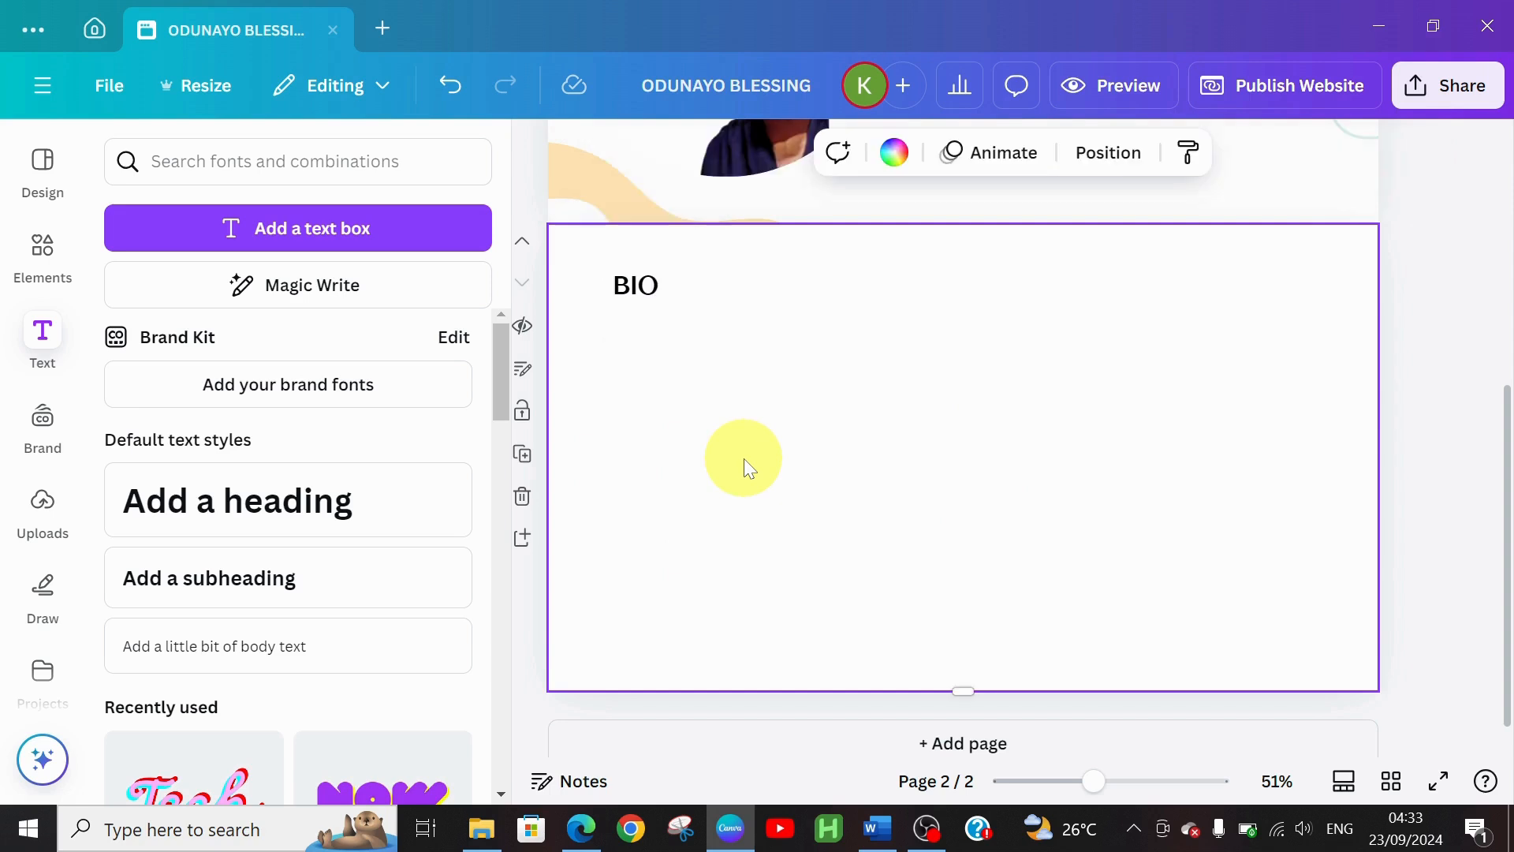
{"action": "left_click", "coordinate": [631, 300]}
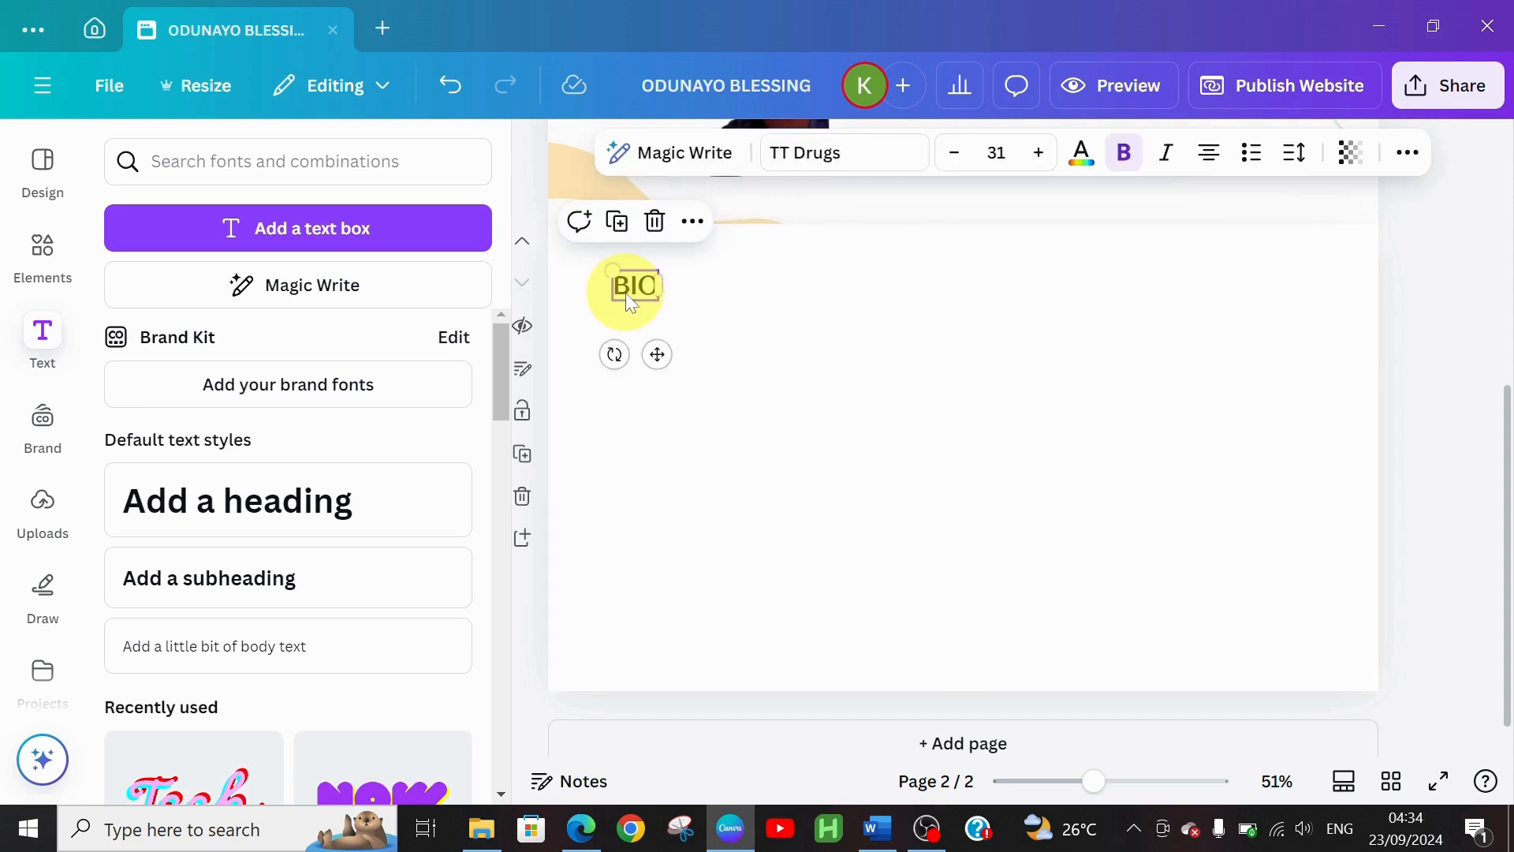
{"action": "left_click", "coordinate": [300, 601]}
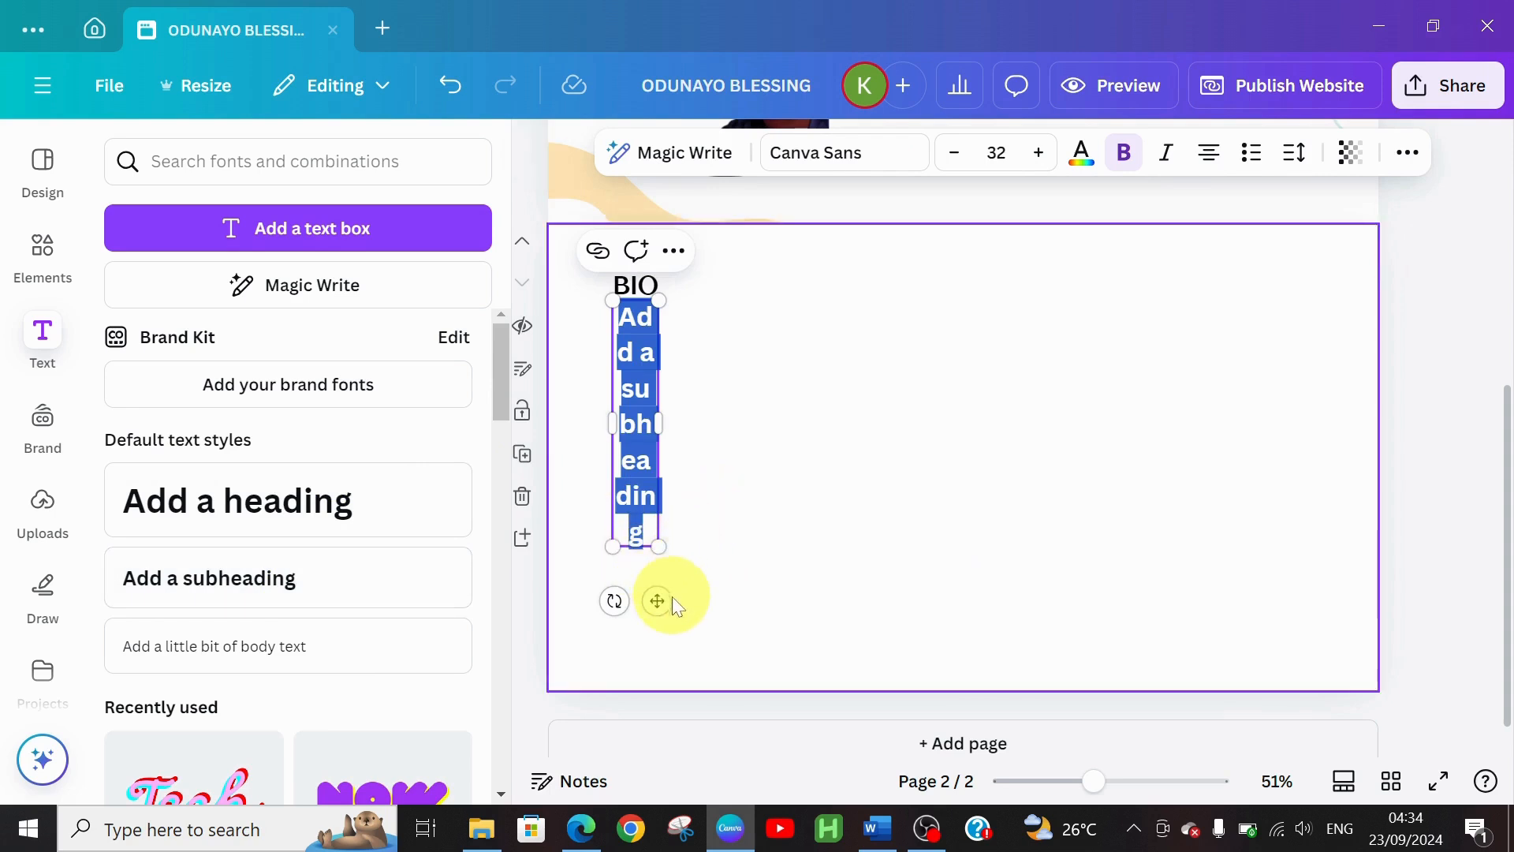
{"action": "left_click_drag", "start_coordinate": [658, 600], "coordinate": [880, 558]}
Copy the BIO description paragraph from Word, then start editing Canva's placeholder subheading
{"action": "left_click", "coordinate": [884, 831]}
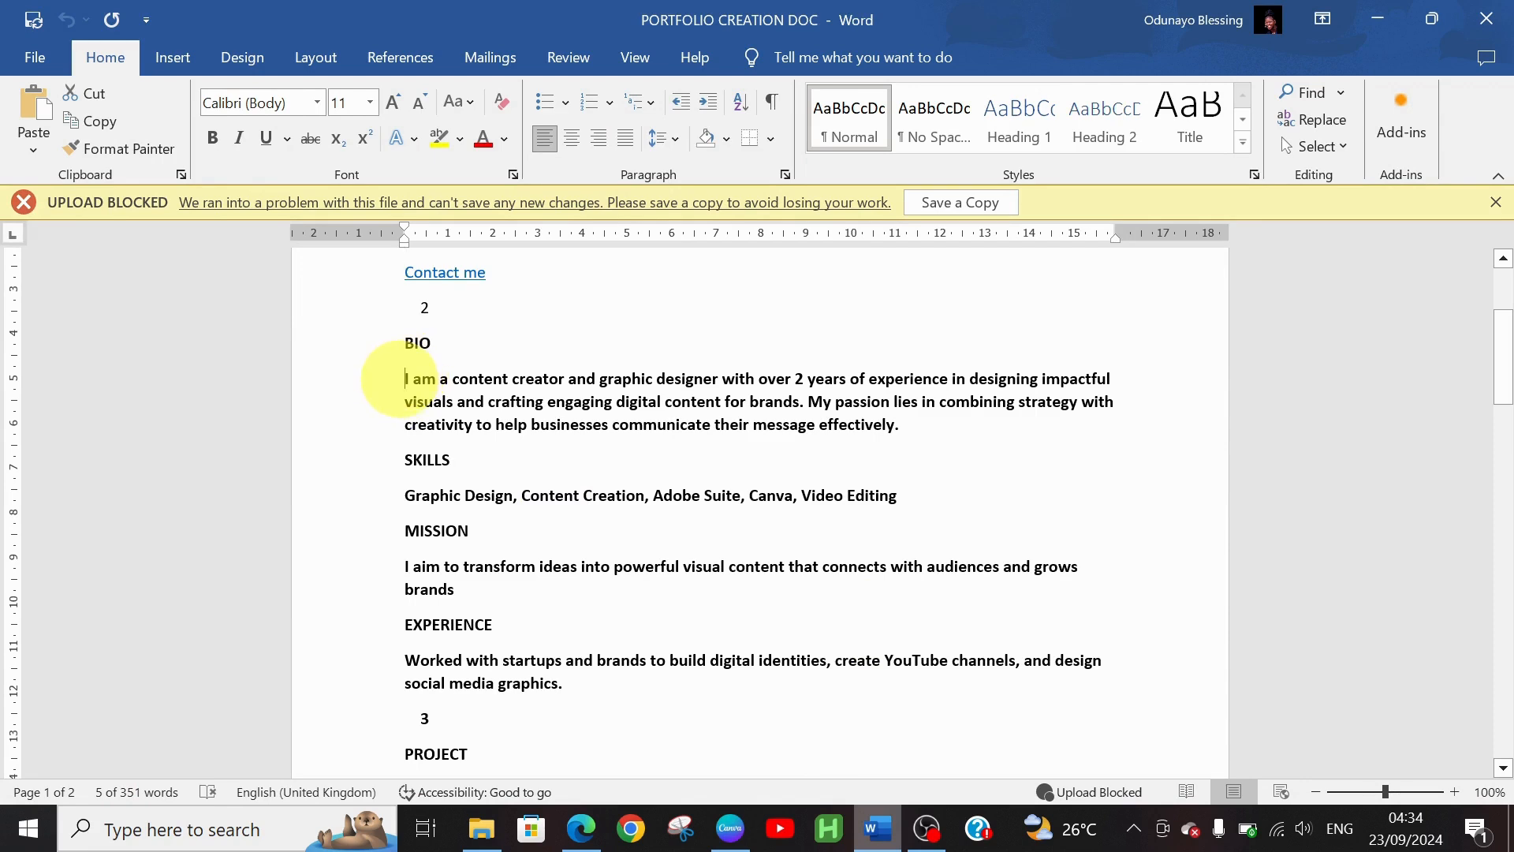
{"action": "left_click_drag", "start_coordinate": [405, 380], "coordinate": [905, 430]}
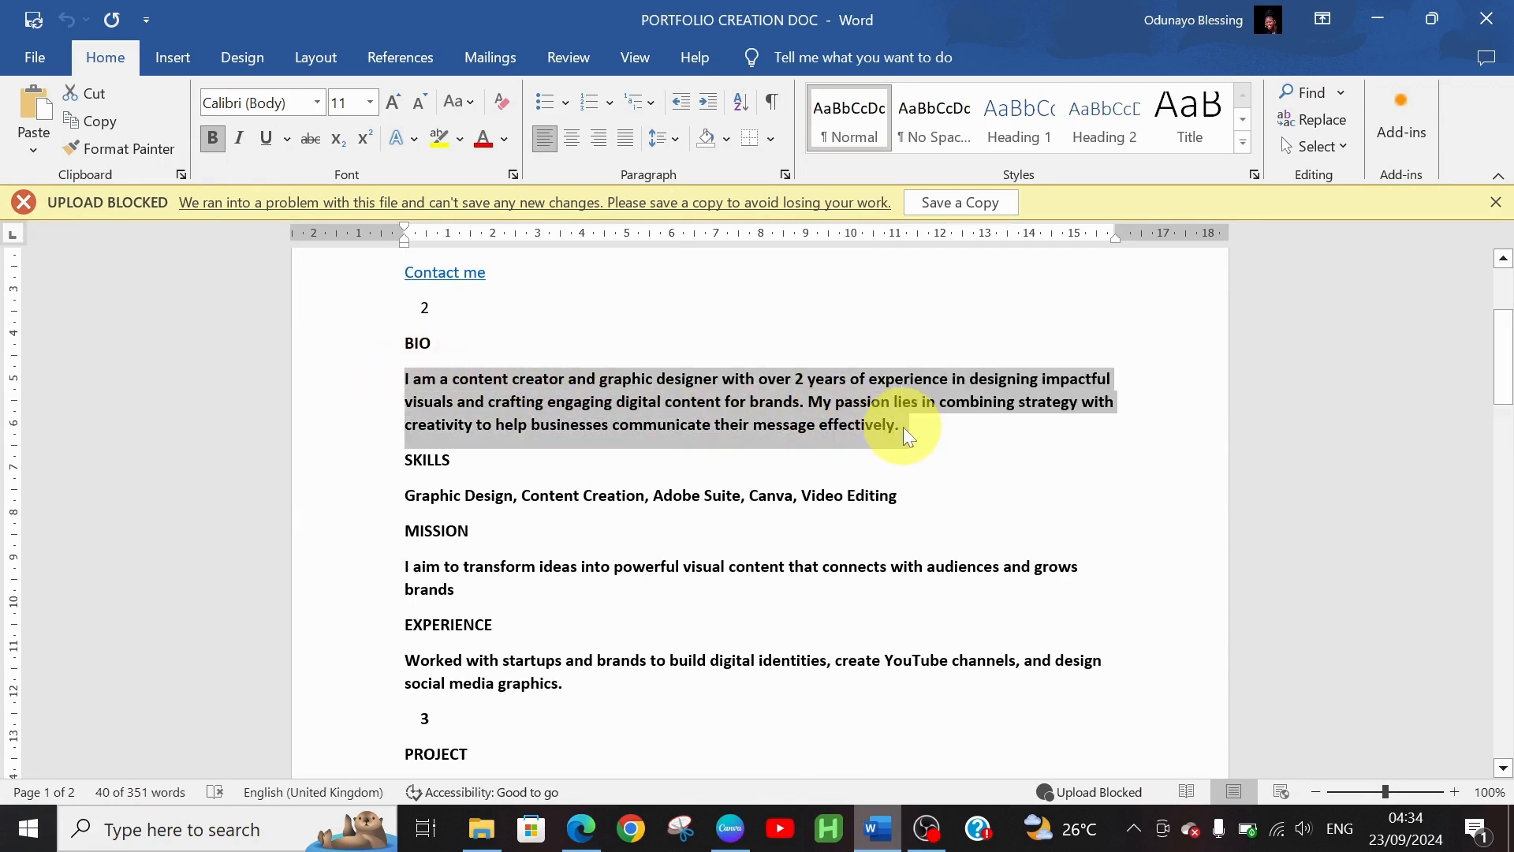
{"action": "left_click", "coordinate": [722, 828]}
{"action": "left_click", "coordinate": [854, 311]}
{"action": "double_click", "coordinate": [854, 312]}
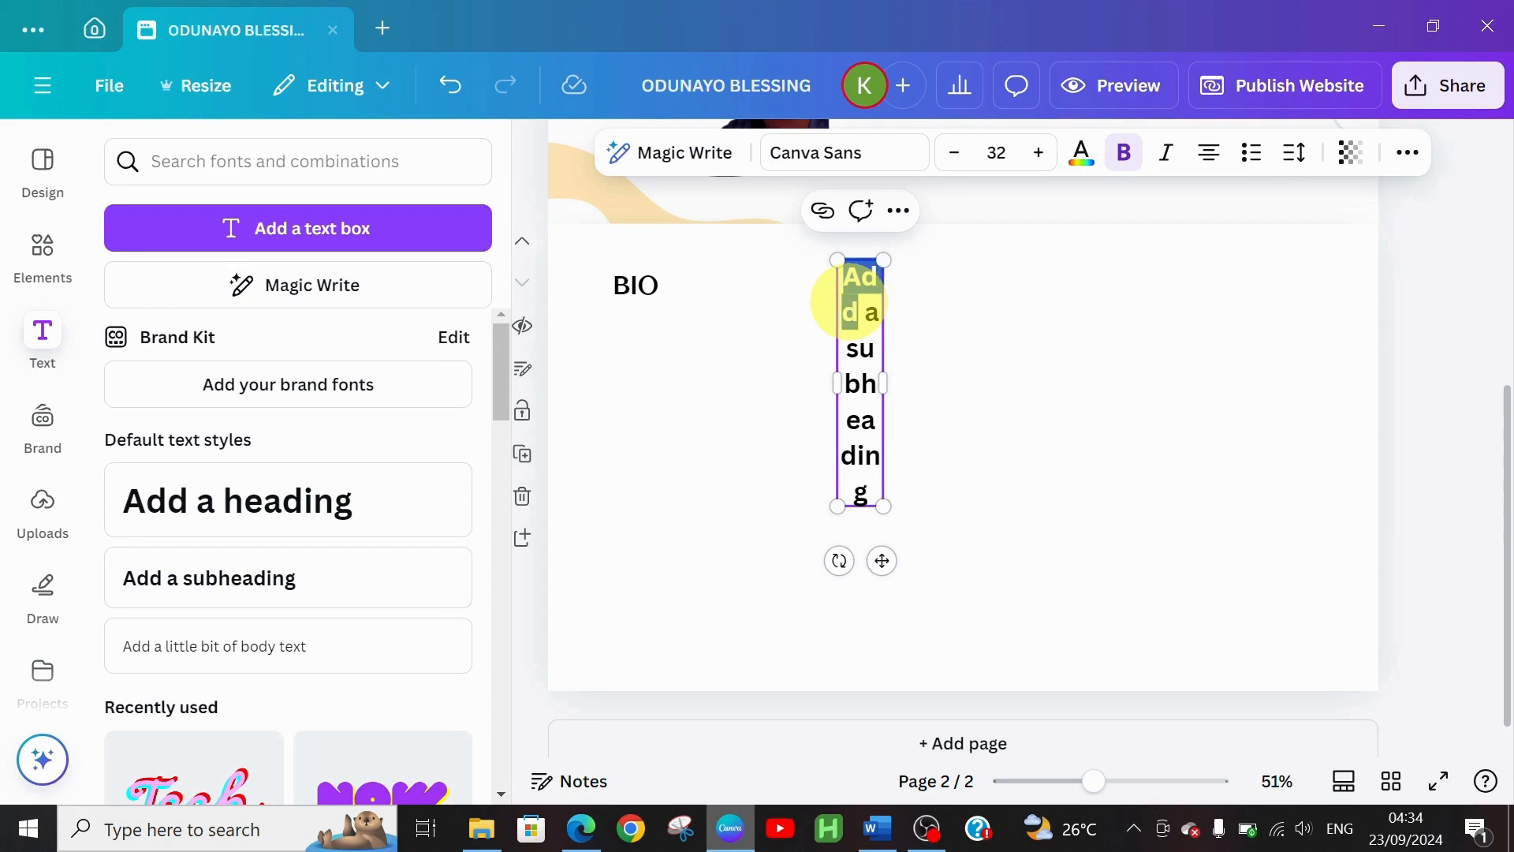
Replace the placeholder with the pasted bio paragraph and widen its box so it wraps
{"action": "key", "text": "ctrl+a"}
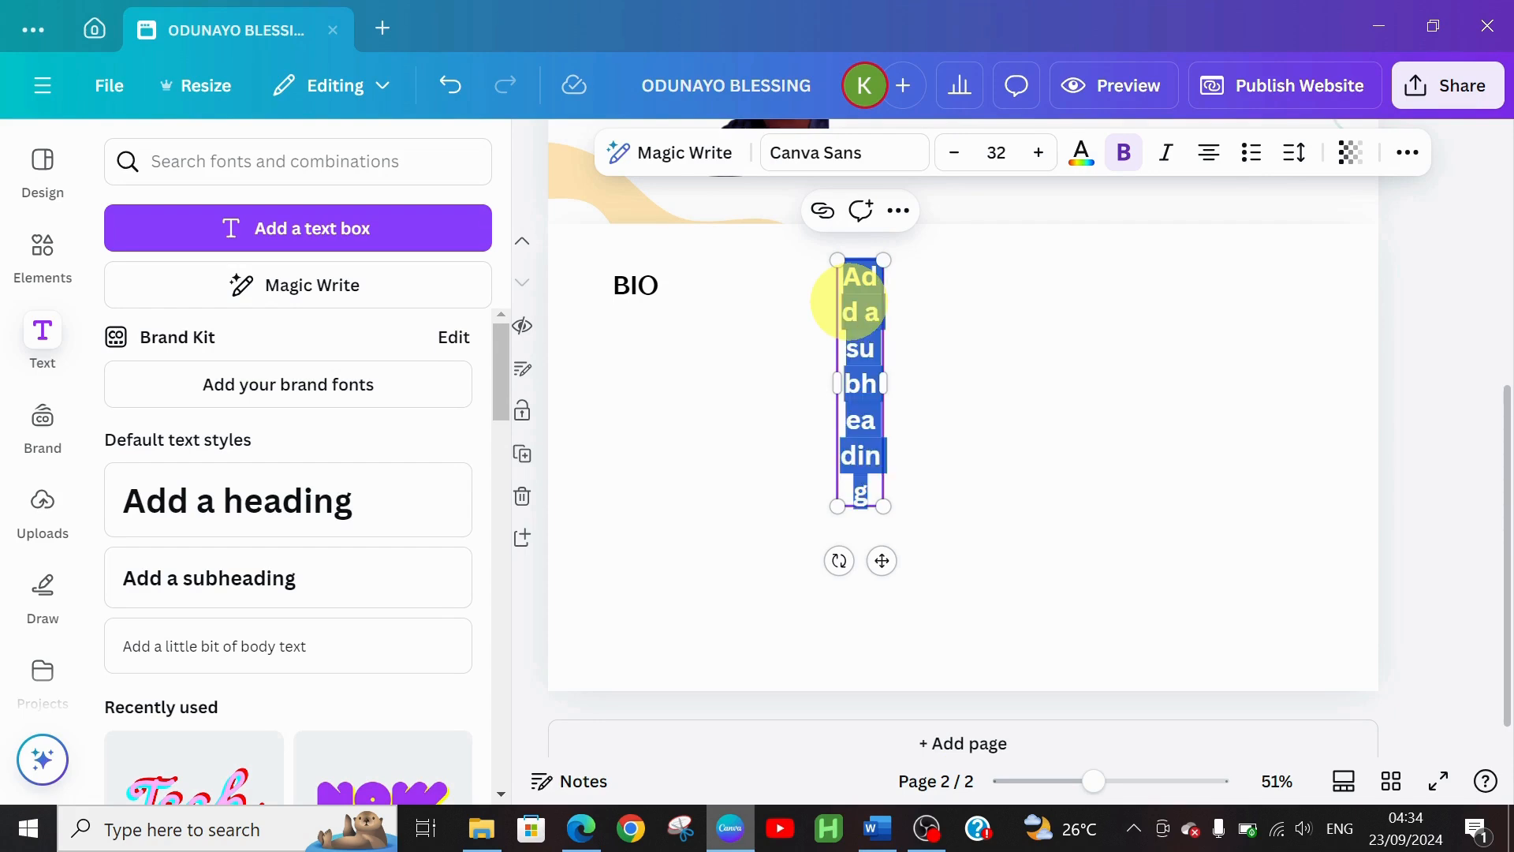
{"action": "key", "text": "ctrl+v"}
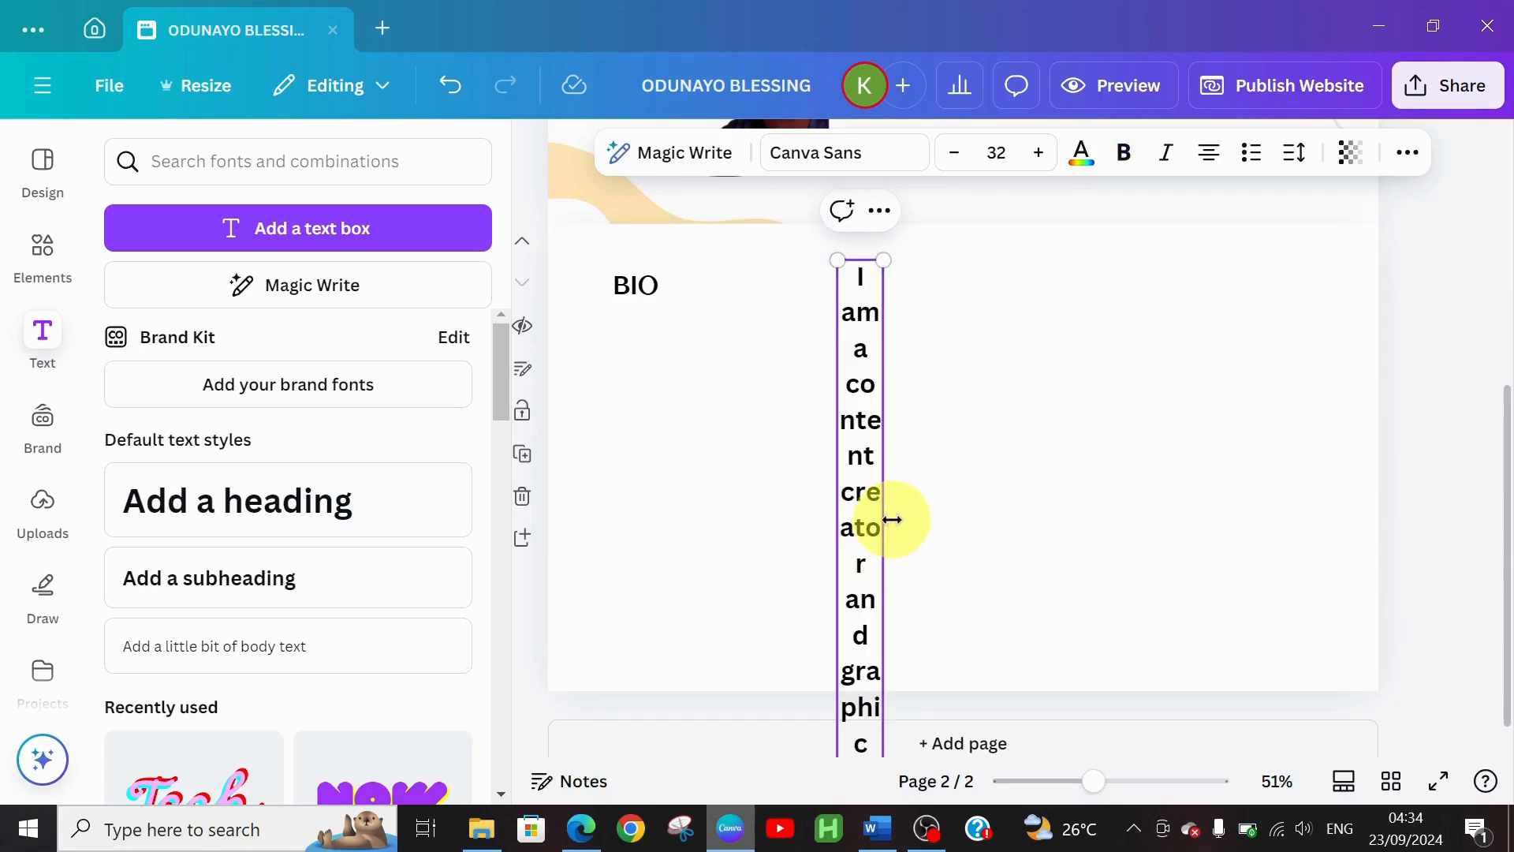
{"action": "left_click_drag", "start_coordinate": [885, 522], "coordinate": [1372, 376]}
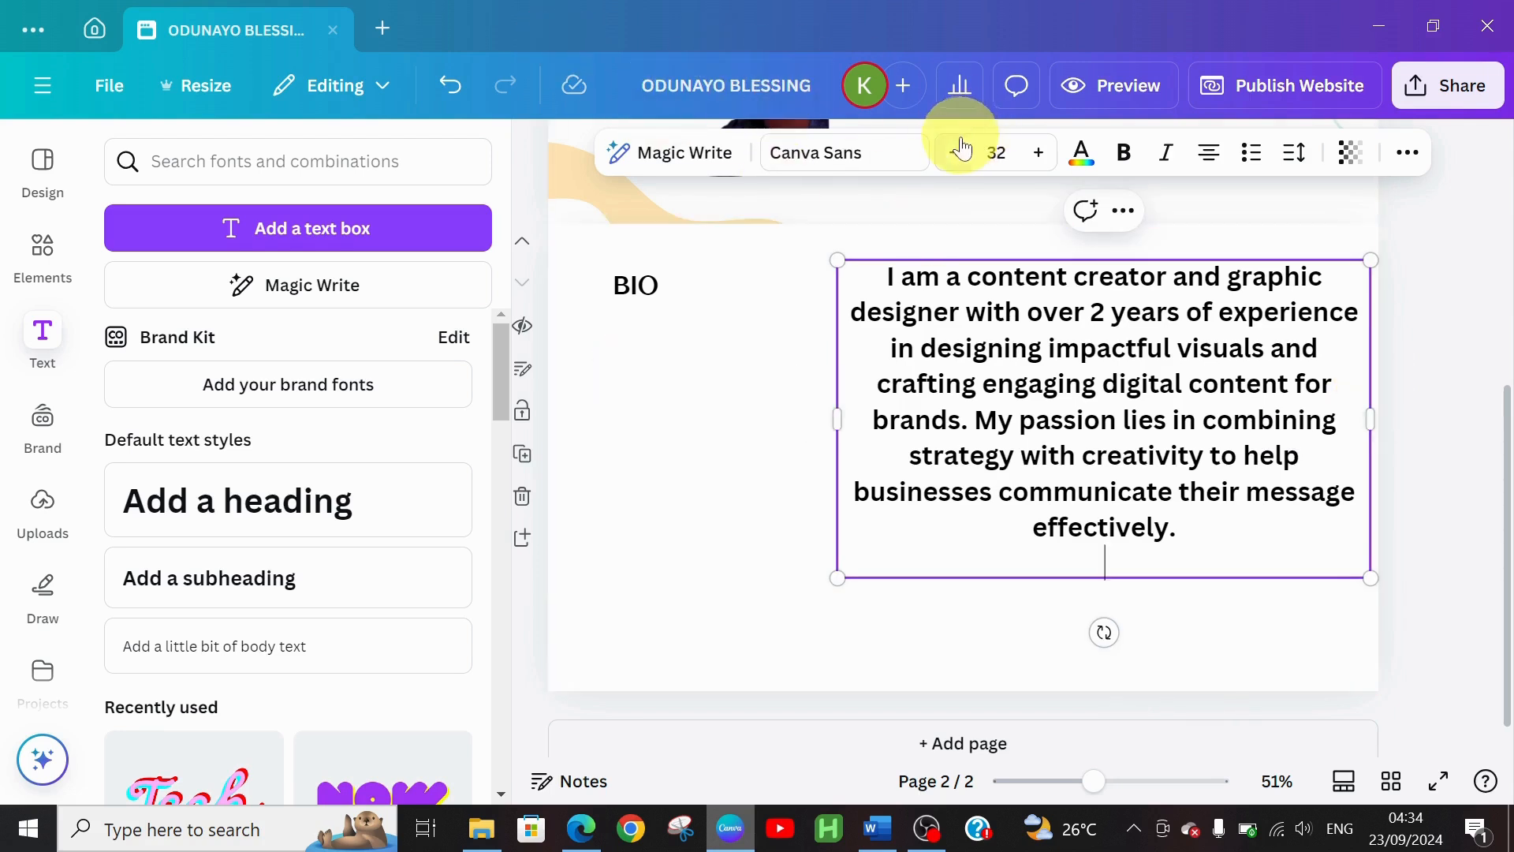
{"action": "left_click_drag", "start_coordinate": [960, 155], "coordinate": [960, 156]}
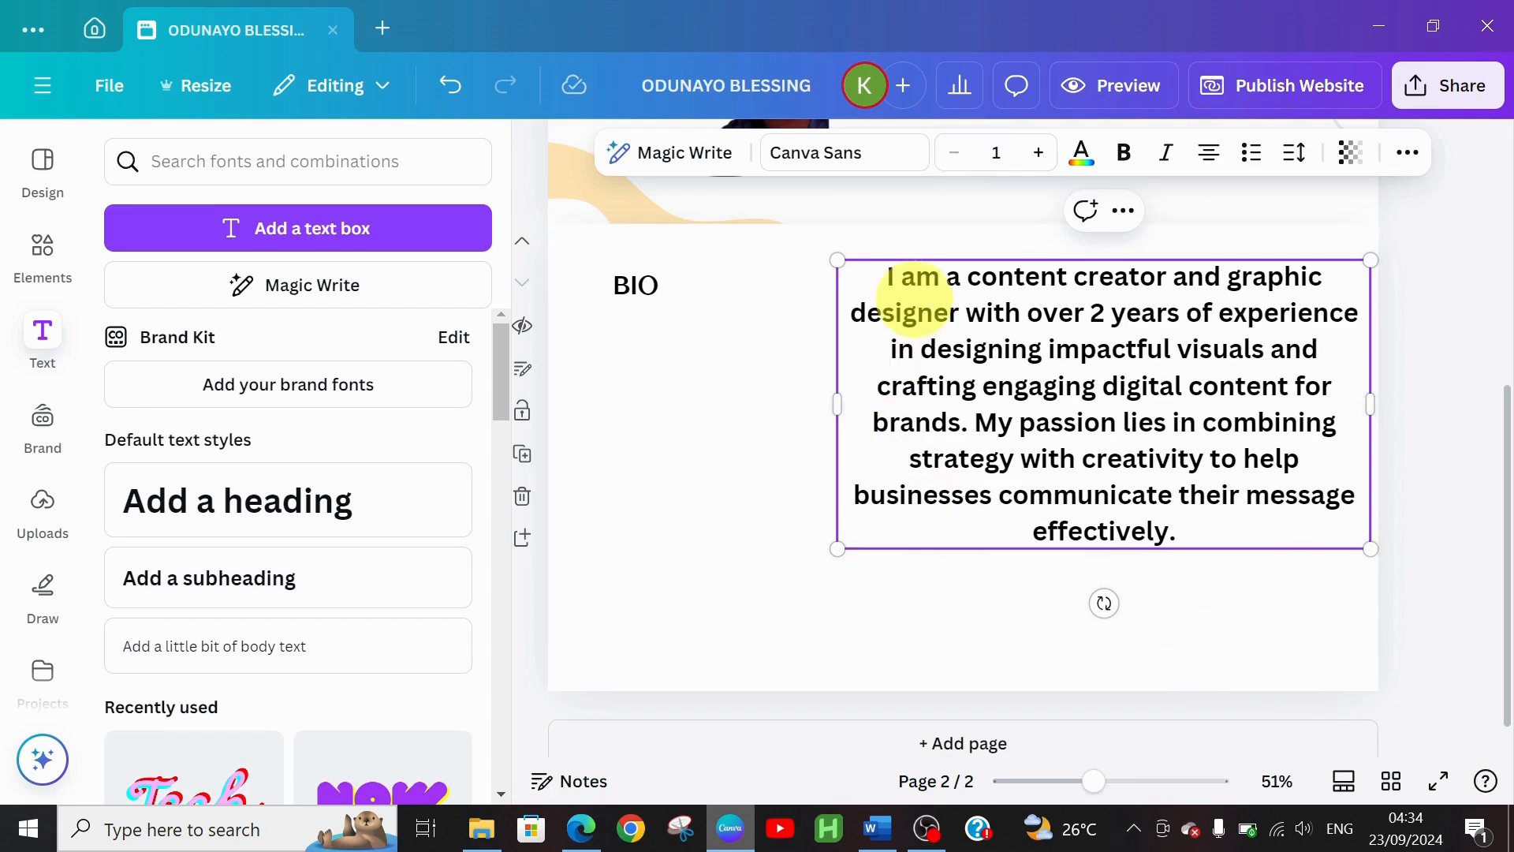
Reduce the bio paragraph's font size to 18
{"action": "left_click_drag", "start_coordinate": [886, 278], "coordinate": [1233, 523]}
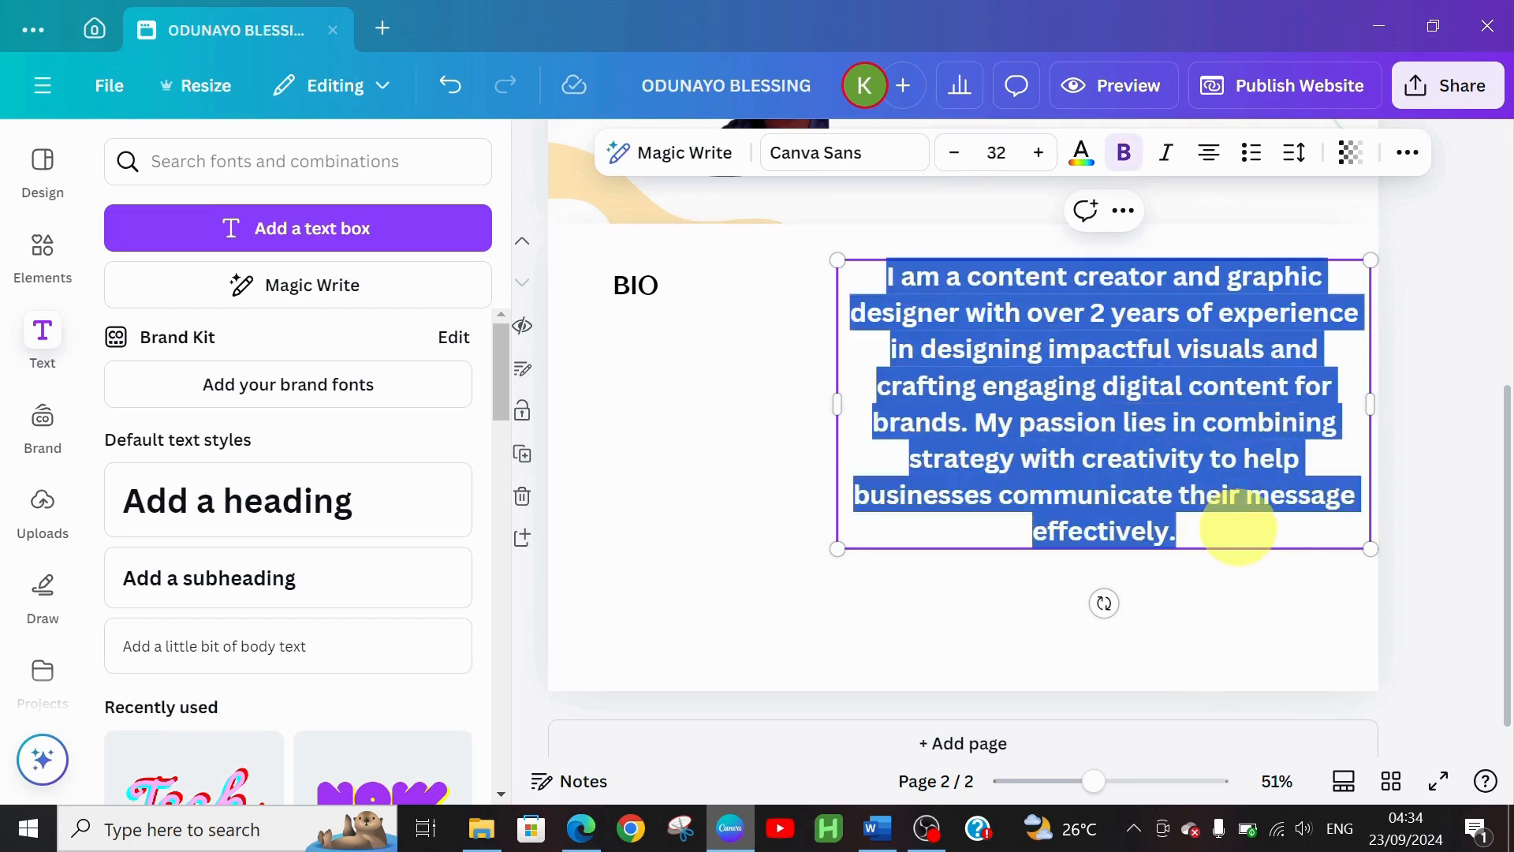
{"action": "left_click_drag", "start_coordinate": [957, 162], "coordinate": [958, 167]}
{"action": "left_click", "coordinate": [959, 167]}
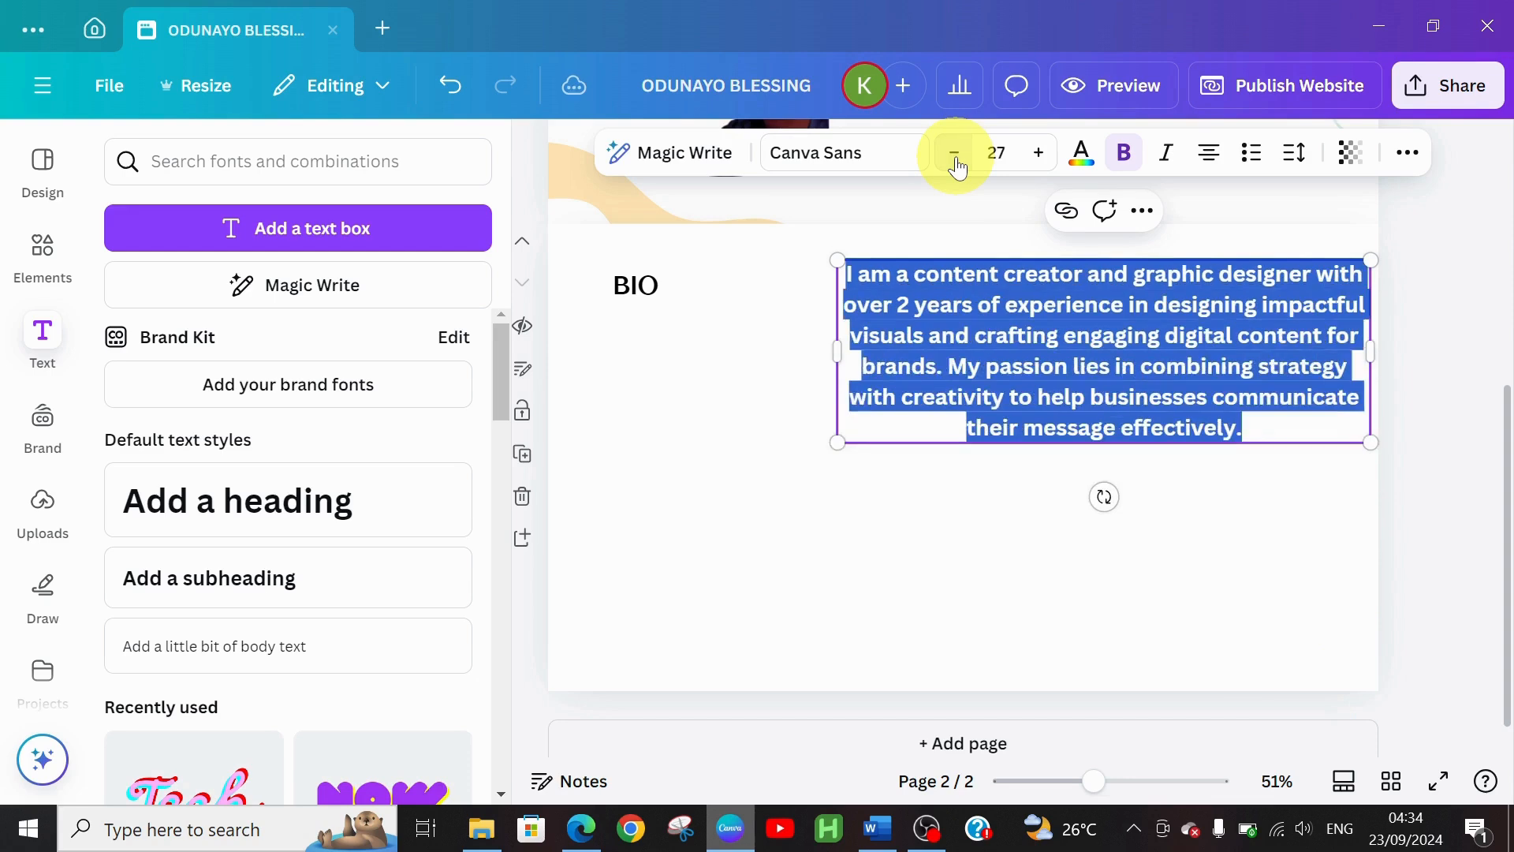
{"action": "left_click", "coordinate": [958, 168]}
{"action": "left_click", "coordinate": [958, 168]}
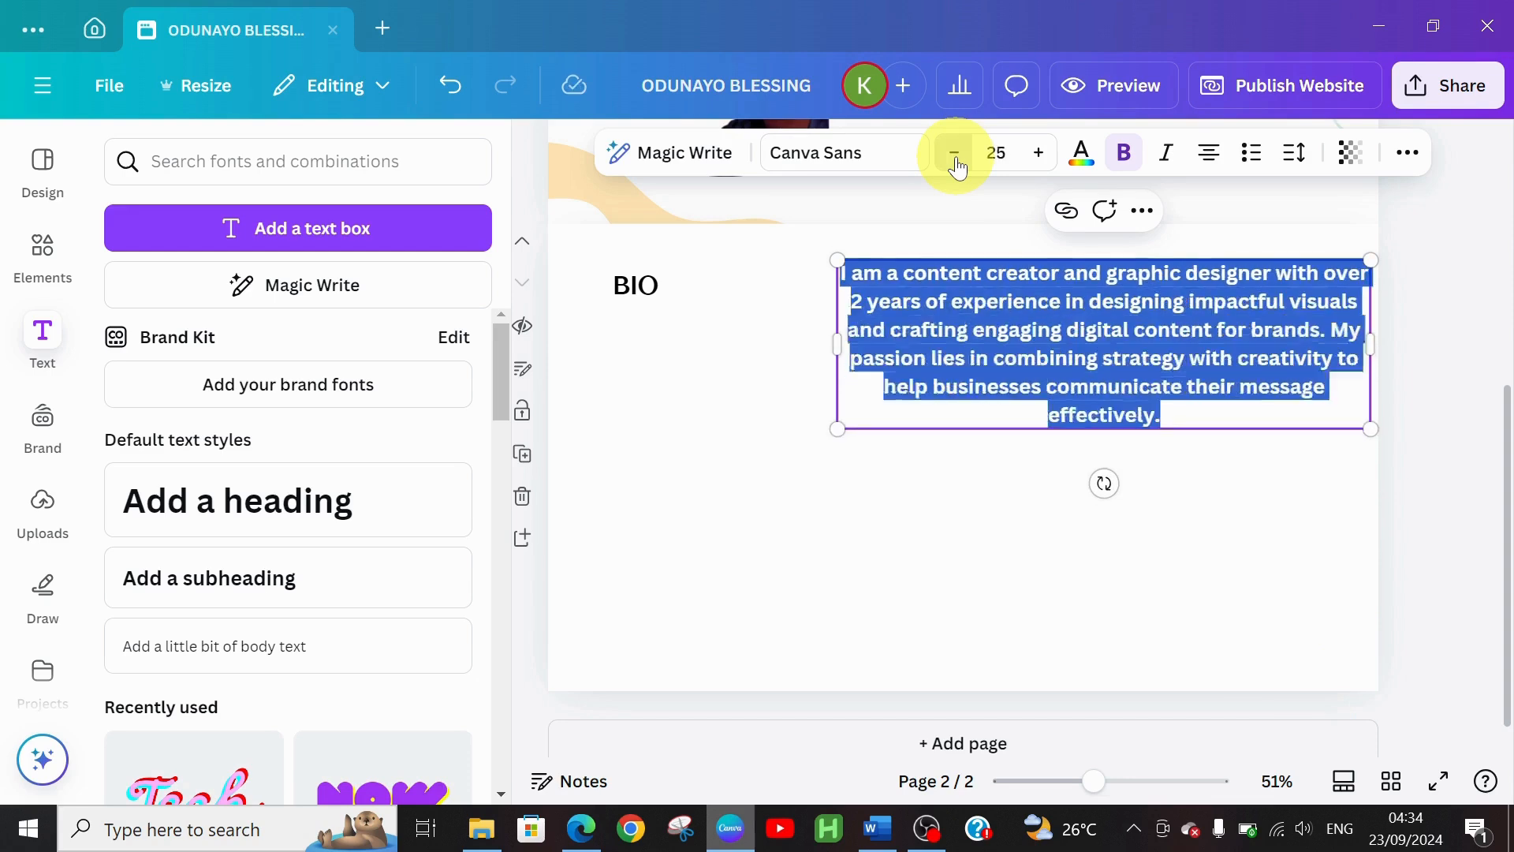
{"action": "left_click", "coordinate": [958, 167]}
{"action": "left_click", "coordinate": [958, 168]}
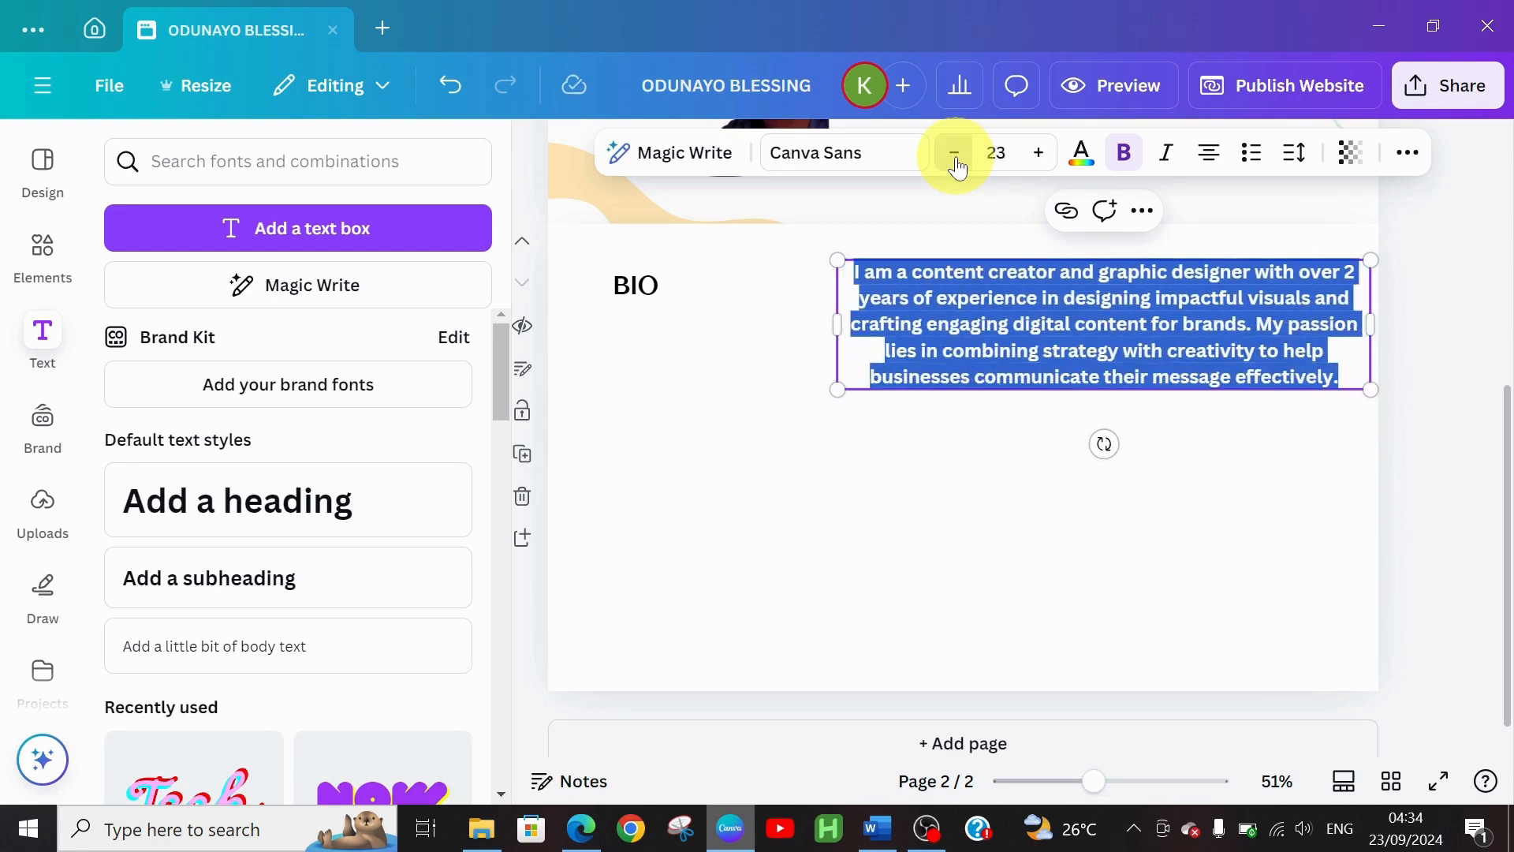
{"action": "left_click", "coordinate": [959, 167]}
{"action": "left_click", "coordinate": [958, 168]}
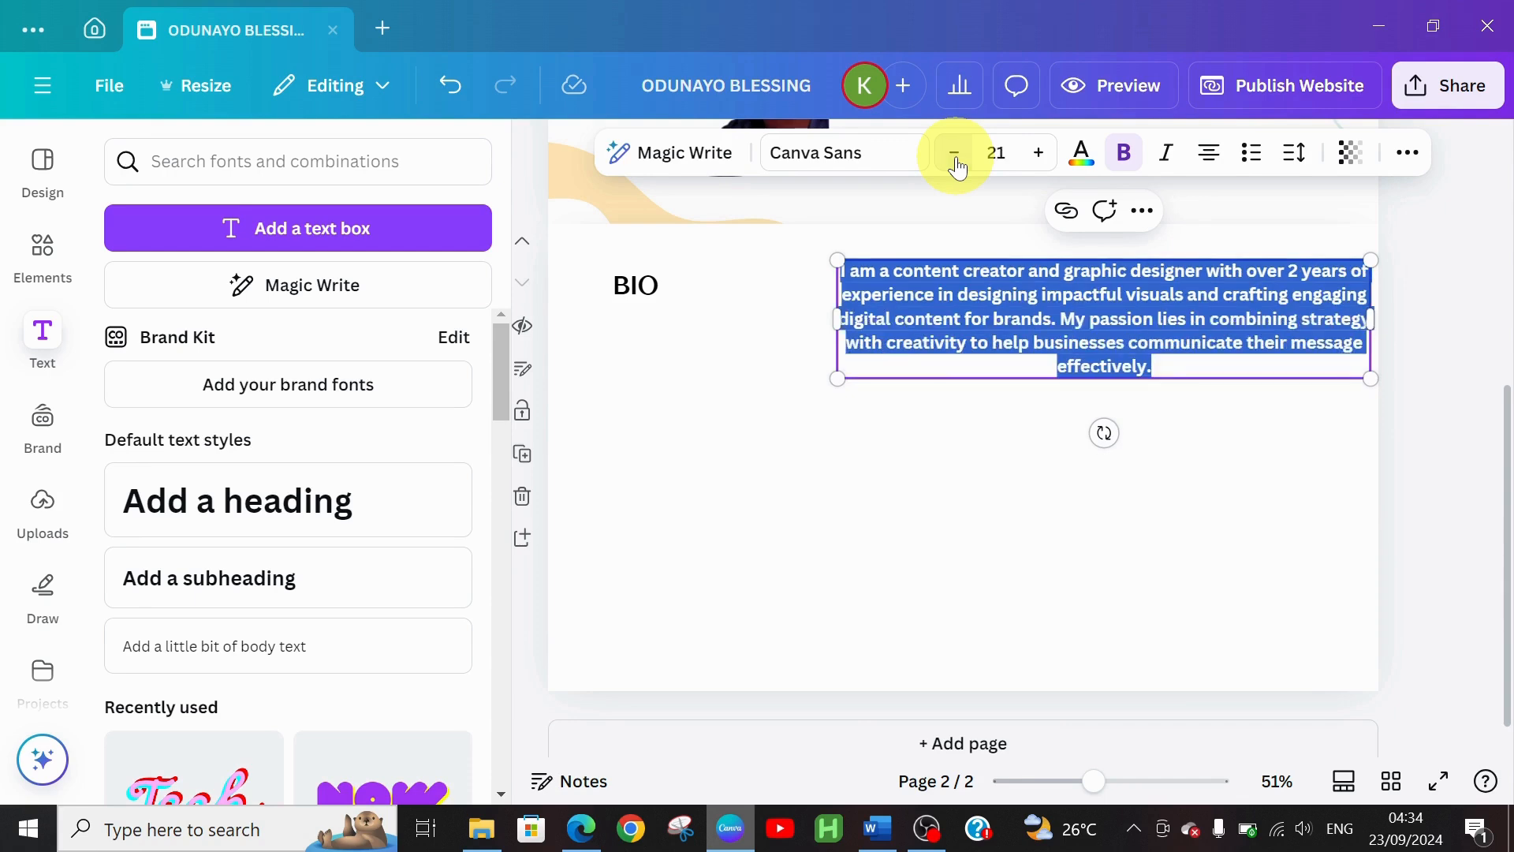
{"action": "left_click", "coordinate": [959, 167]}
{"action": "left_click", "coordinate": [958, 167]}
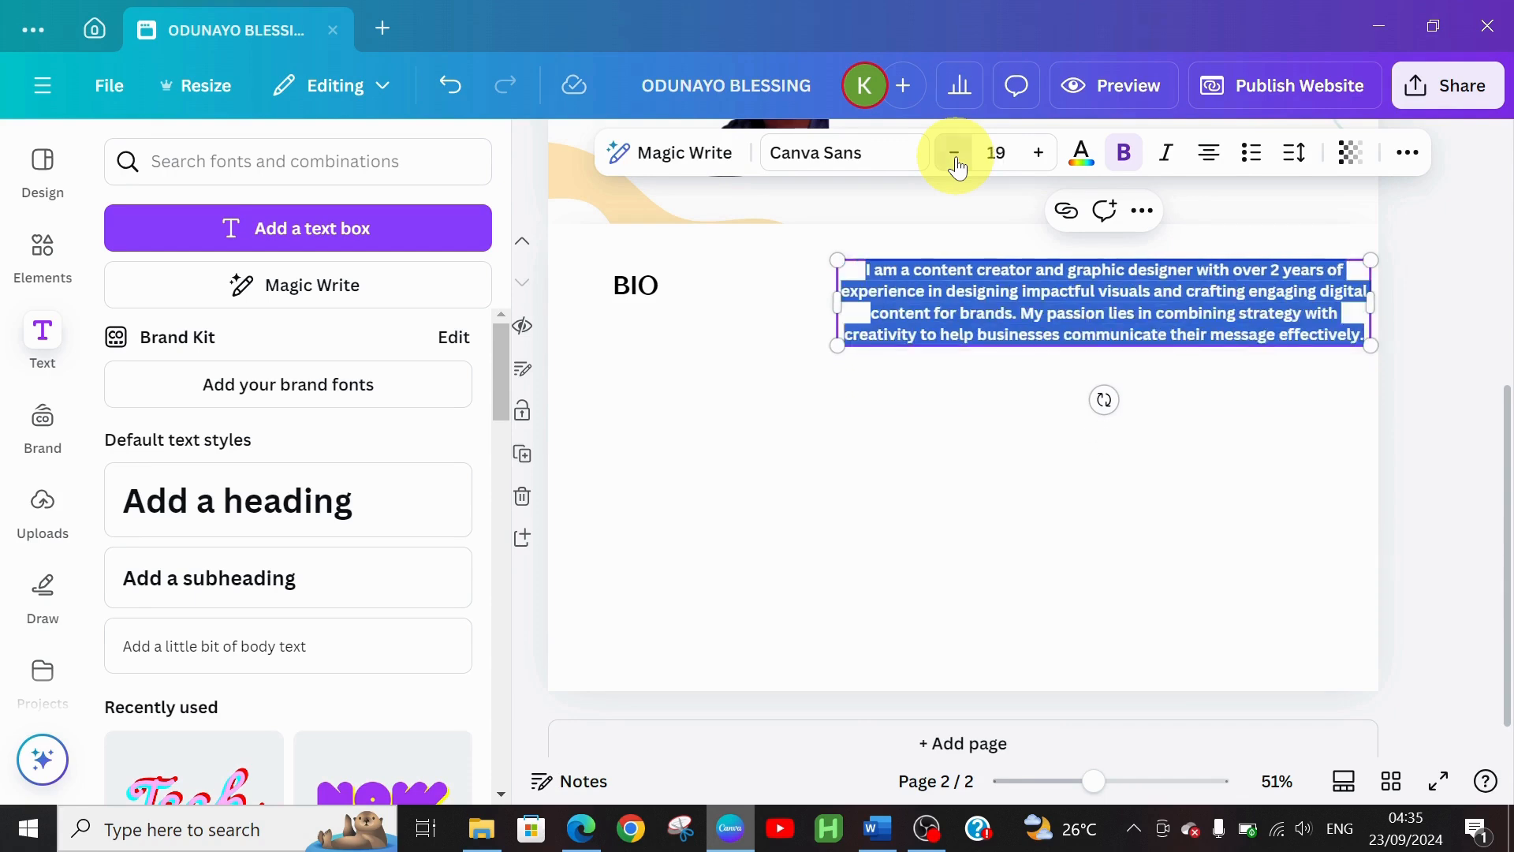
{"action": "left_click", "coordinate": [957, 162]}
{"action": "left_click", "coordinate": [956, 527]}
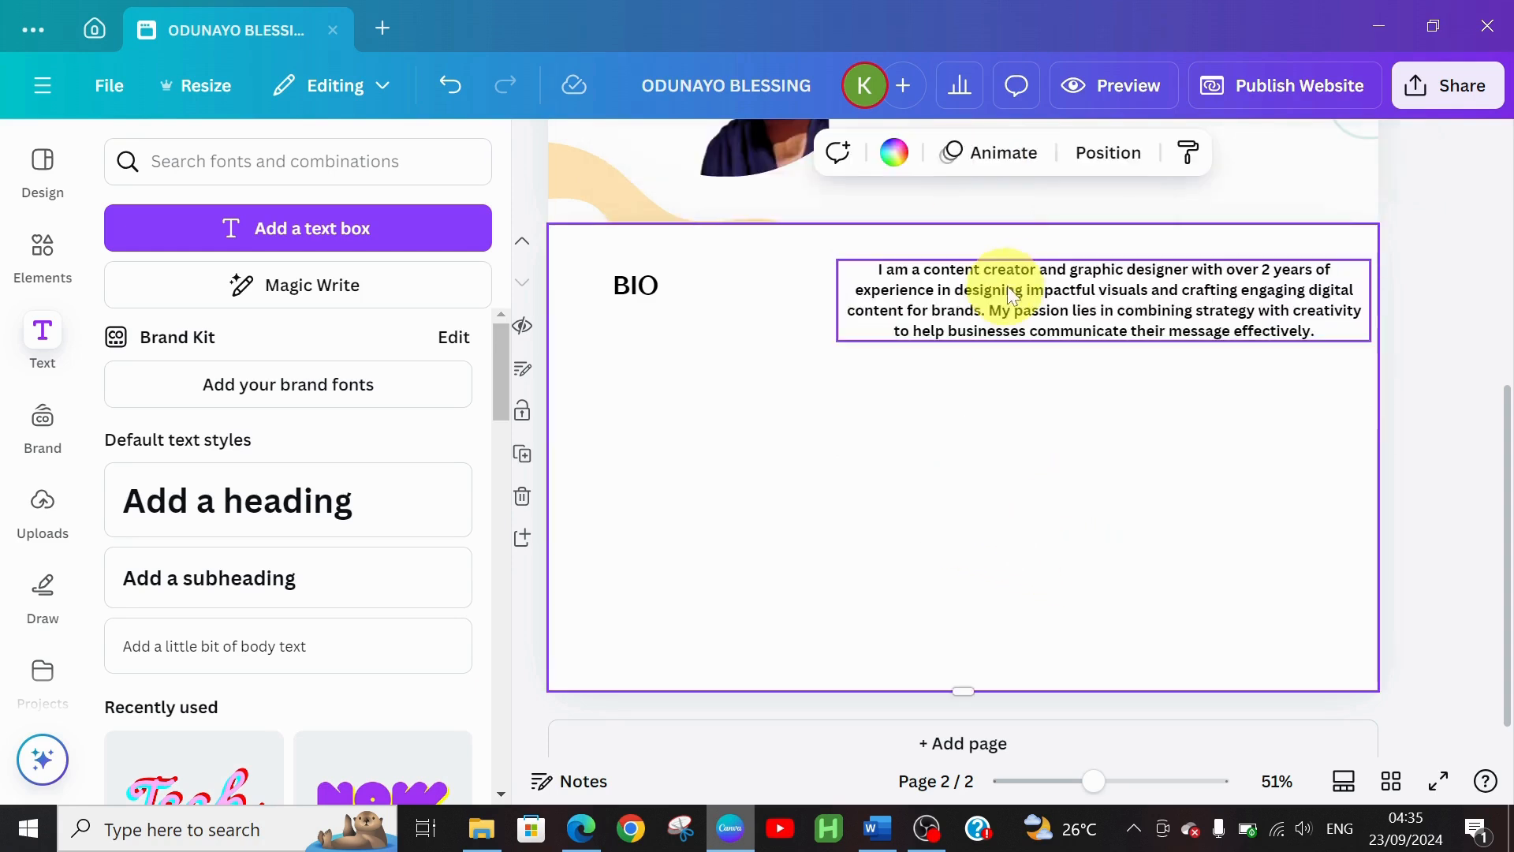
Nudge the bio paragraph into place and set it to justified alignment
{"action": "mouse_move", "coordinate": [1021, 289]}
{"action": "left_mouse_down"}
{"action": "mouse_move", "coordinate": [1011, 303]}
{"action": "mouse_move", "coordinate": [1015, 291]}
{"action": "left_mouse_up"}
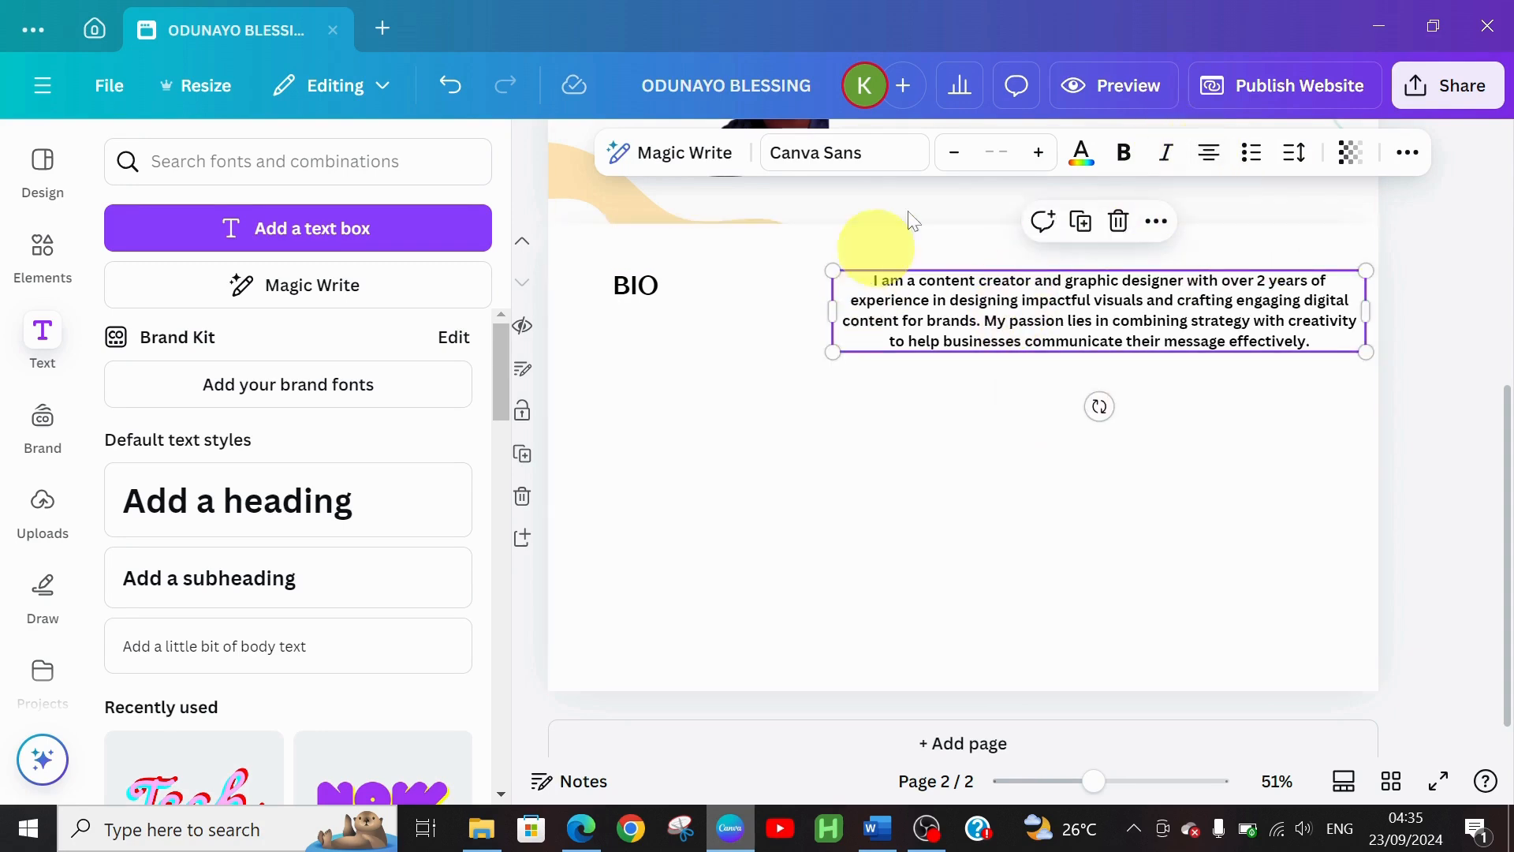
{"action": "left_click", "coordinate": [1214, 157]}
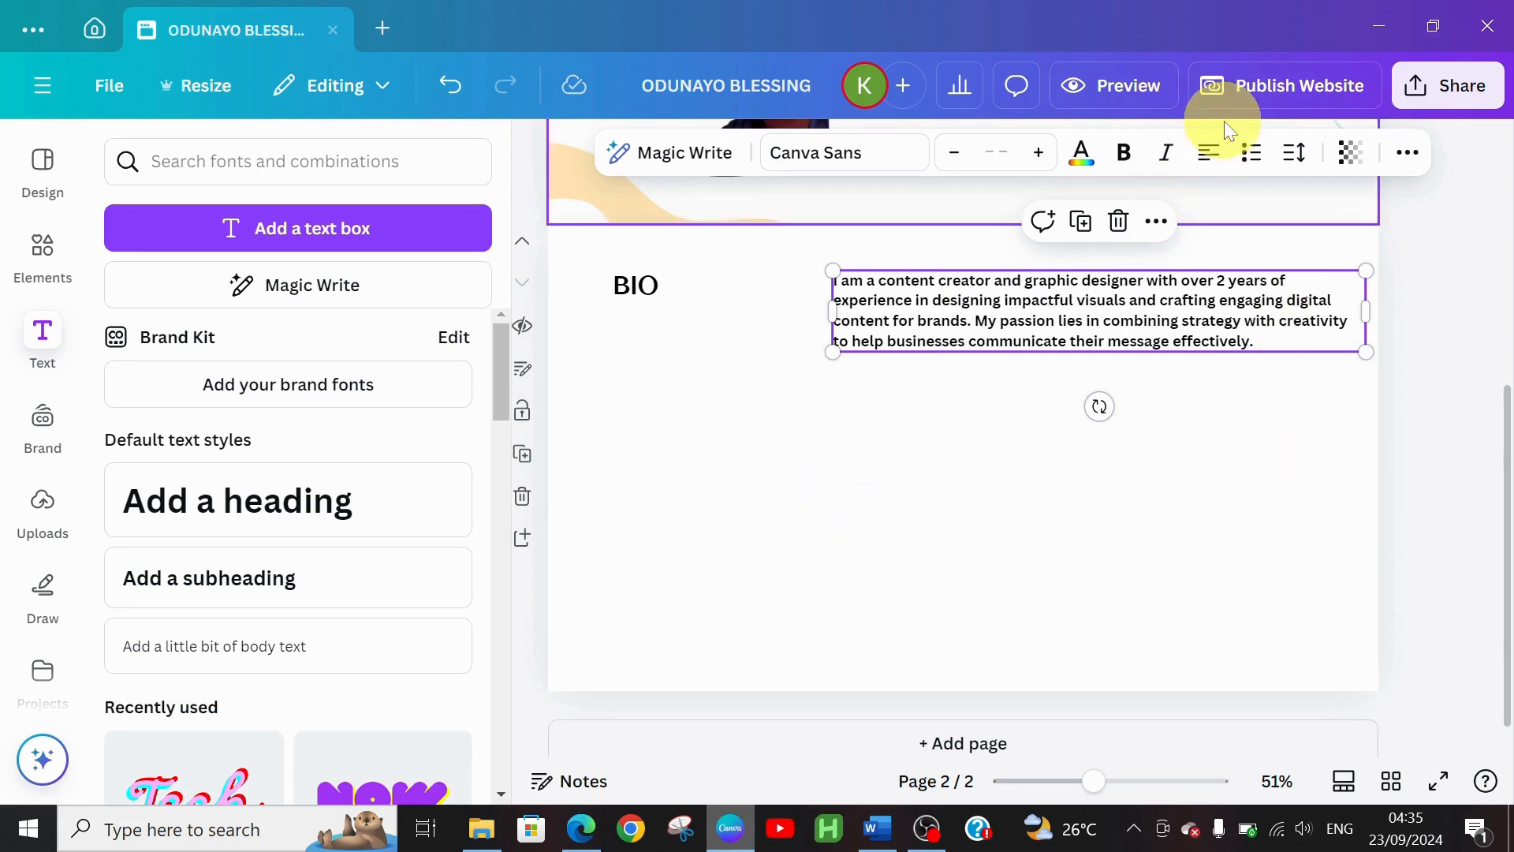
{"action": "left_click", "coordinate": [1209, 151]}
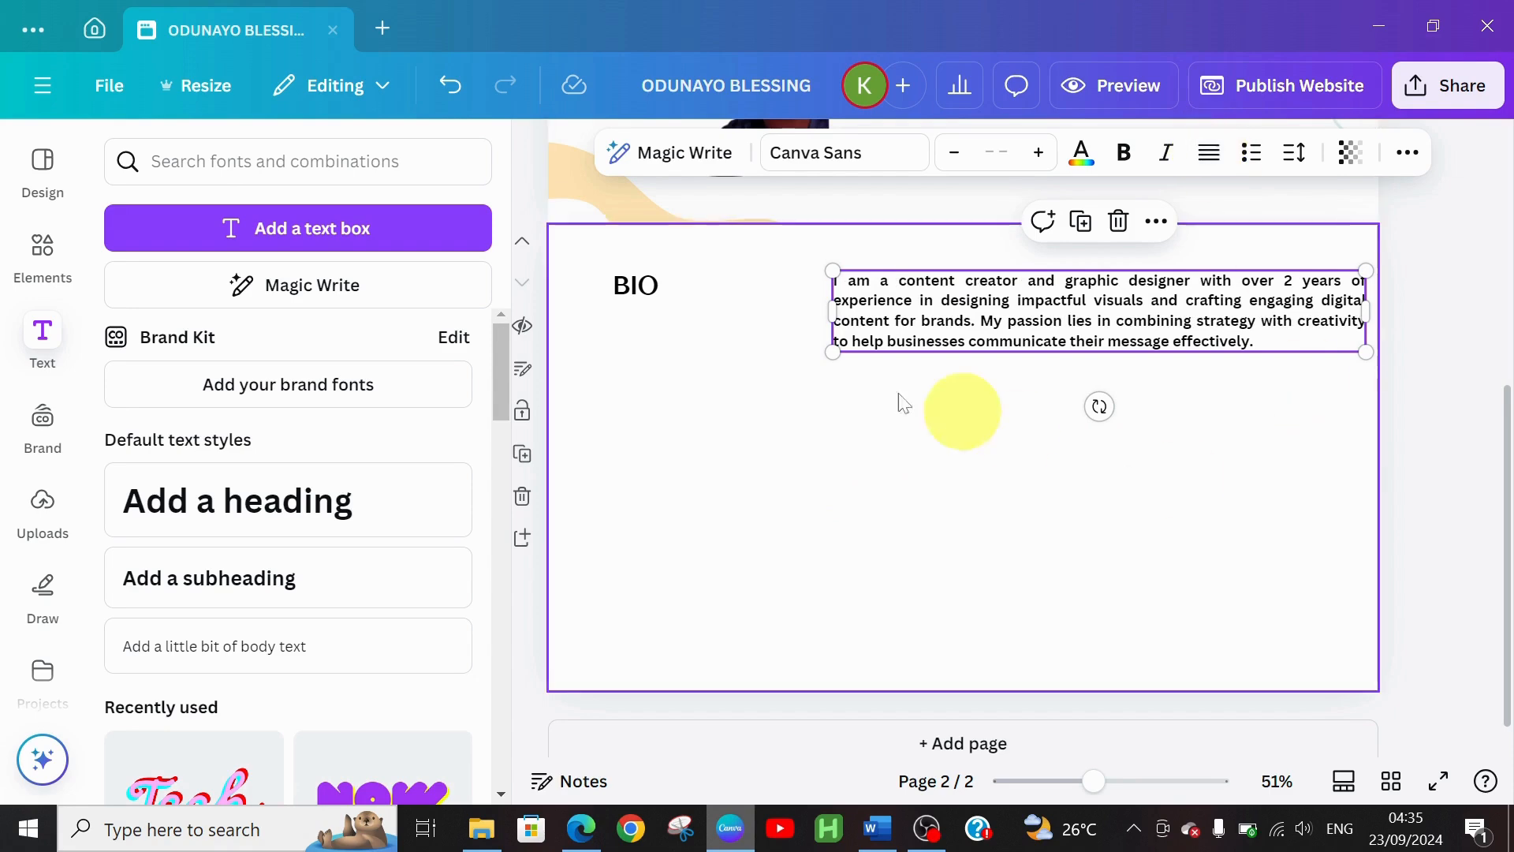
{"action": "left_click", "coordinate": [863, 395]}
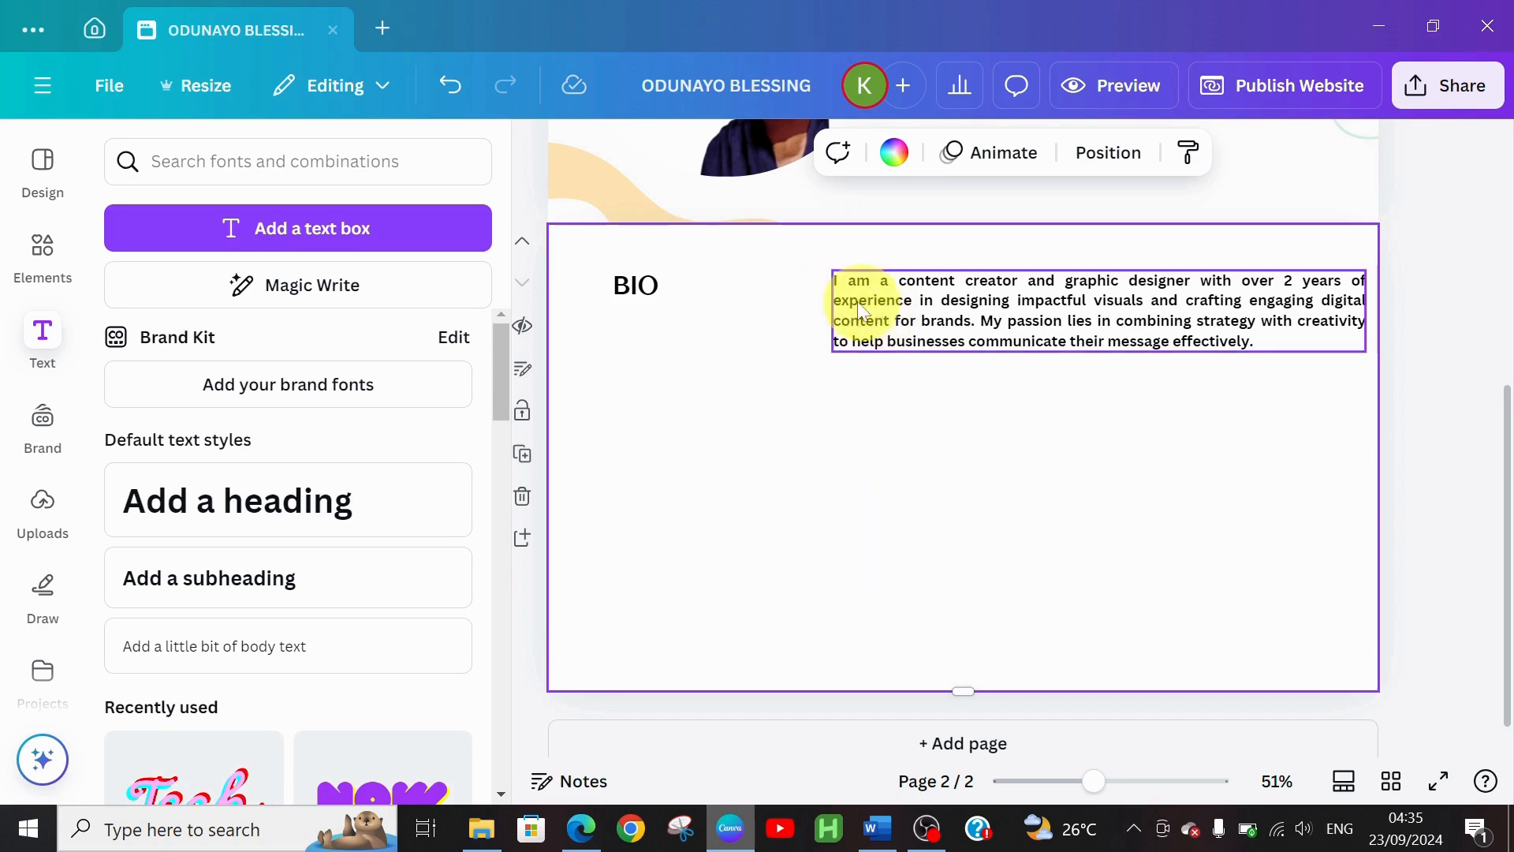
Line BIO up with the paragraph and place a duplicate BIO heading directly below it
{"action": "left_click_drag", "start_coordinate": [647, 292], "coordinate": [645, 297]}
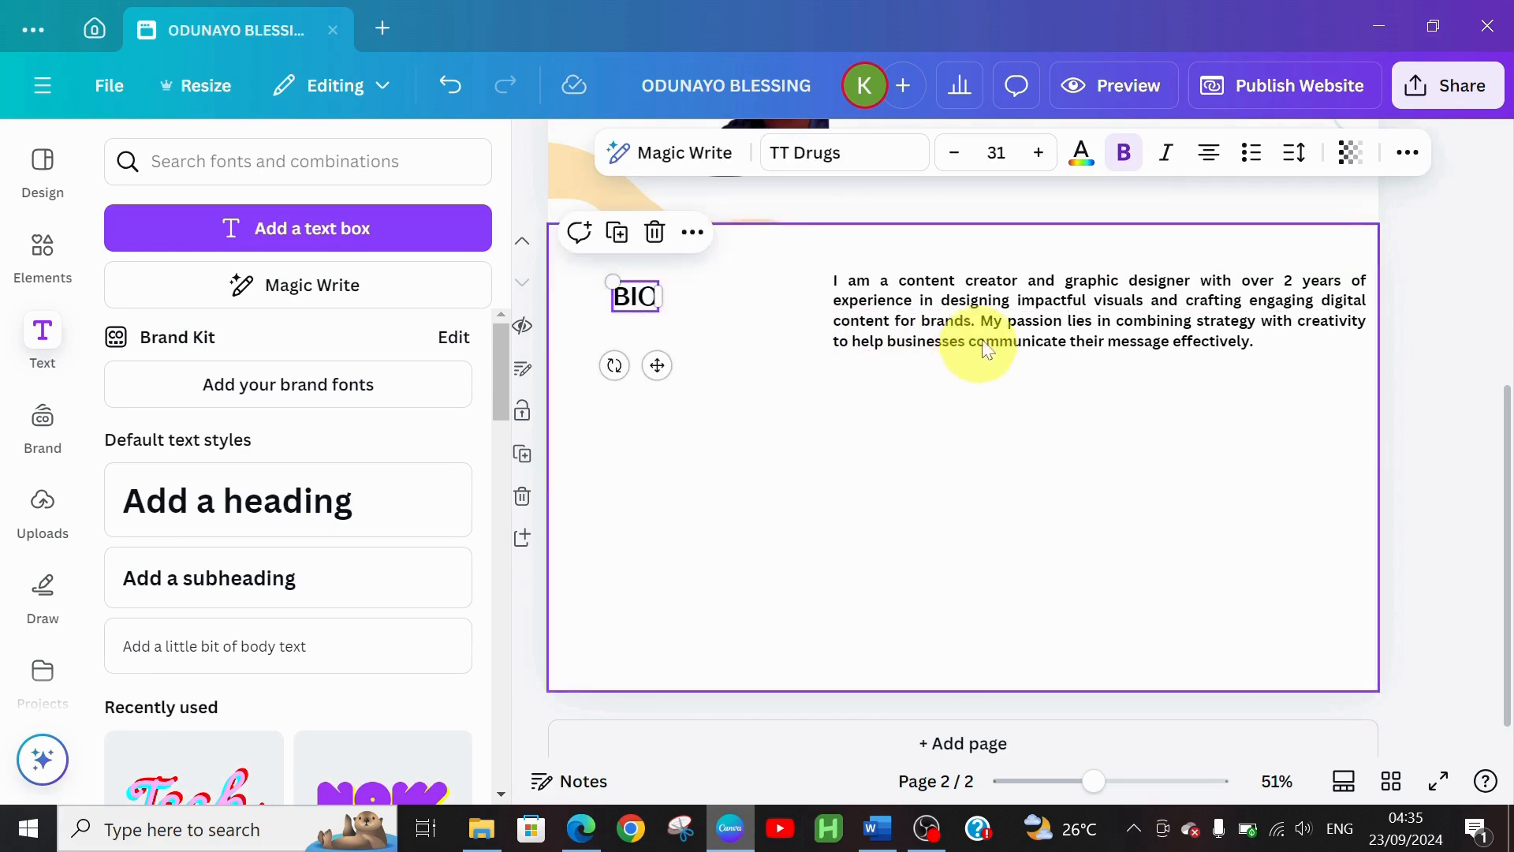
{"action": "left_click", "coordinate": [860, 506]}
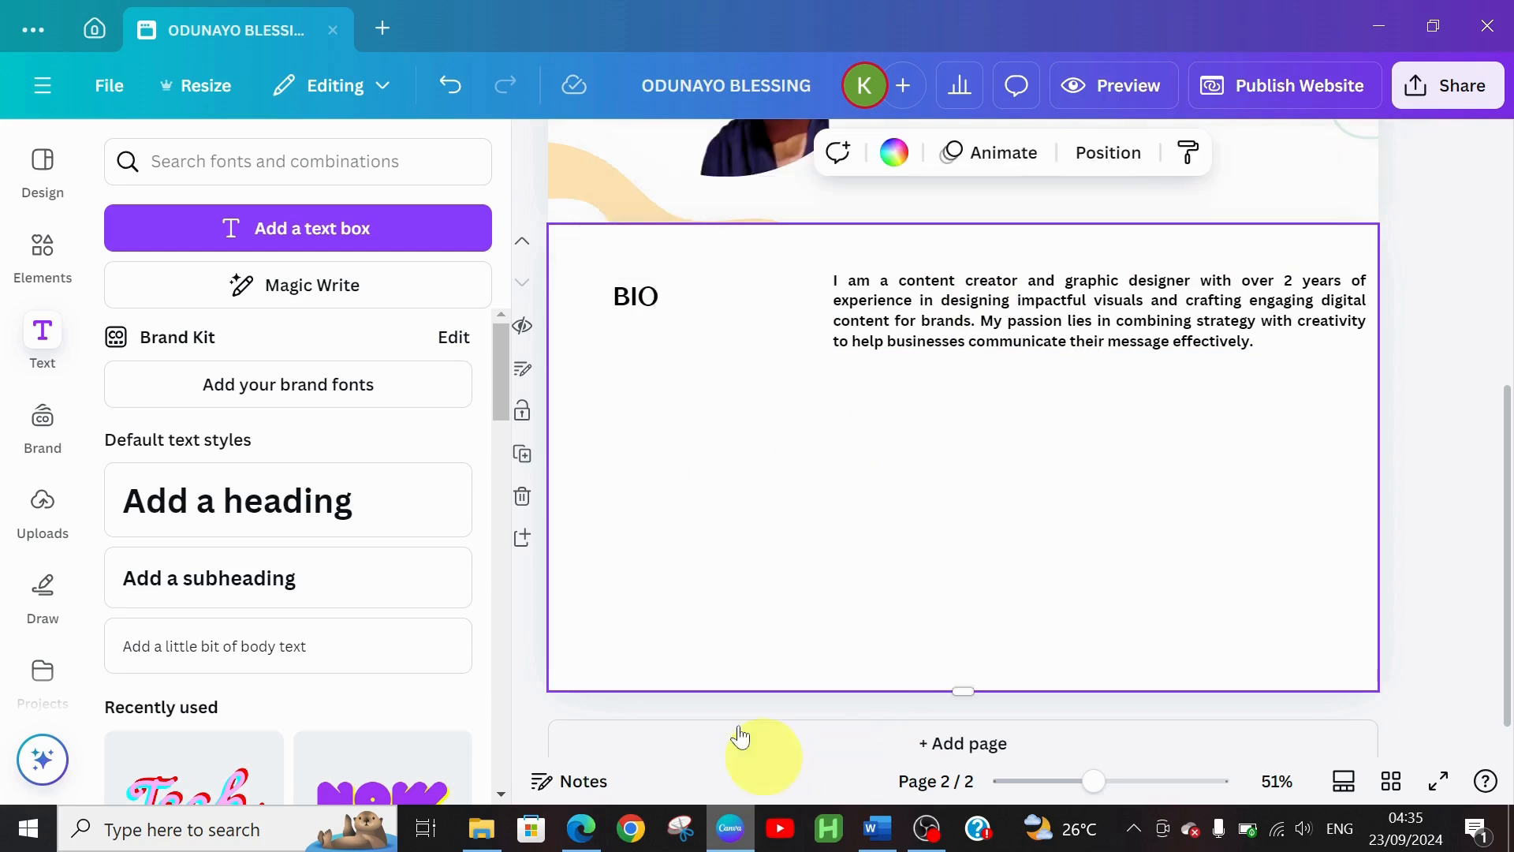
{"action": "left_click", "coordinate": [646, 301]}
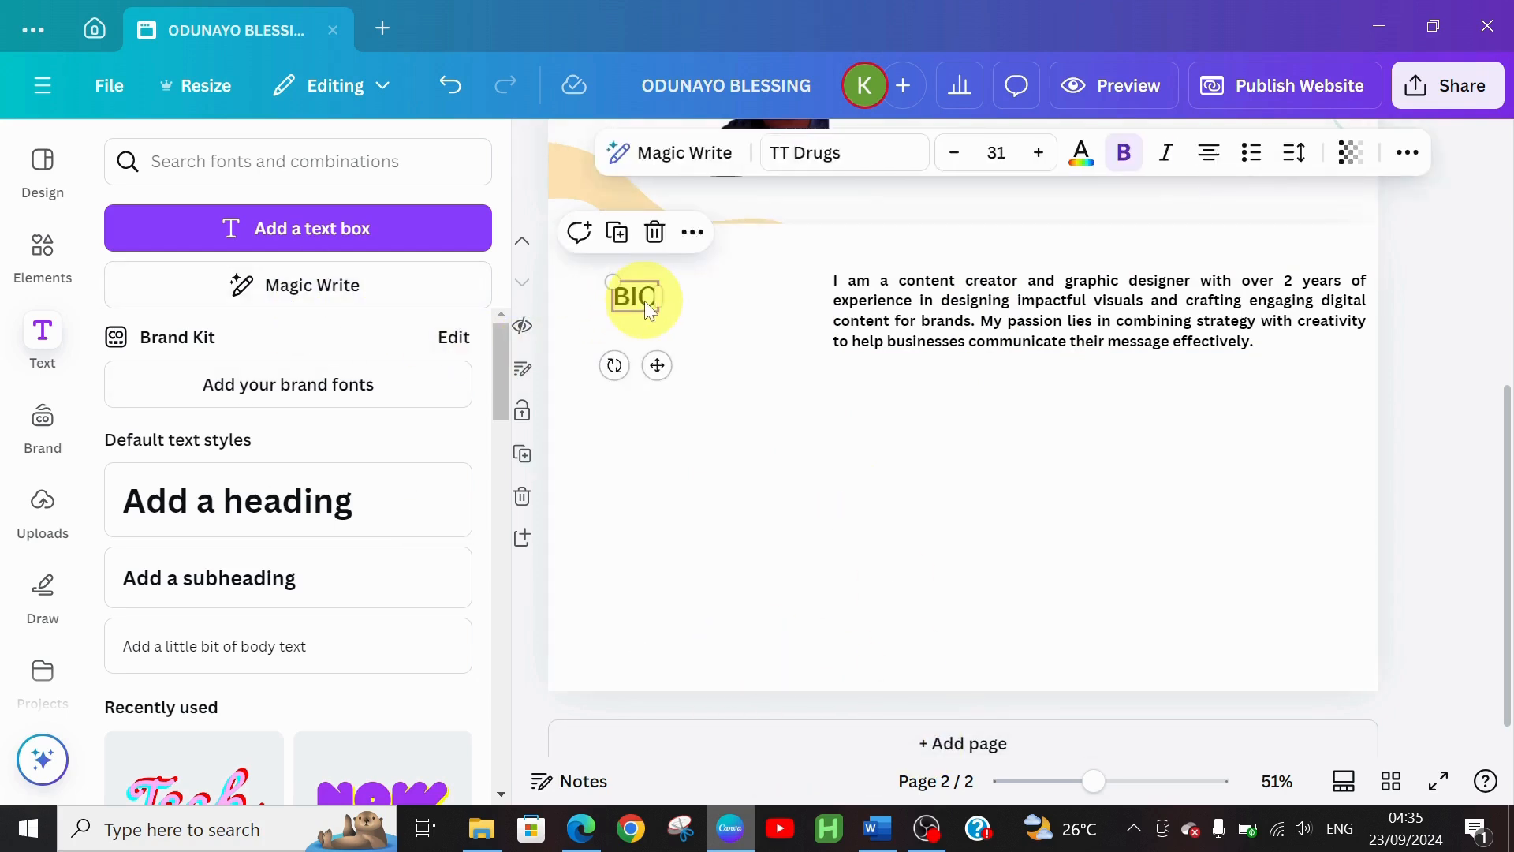
{"action": "key", "text": "ctrl+d"}
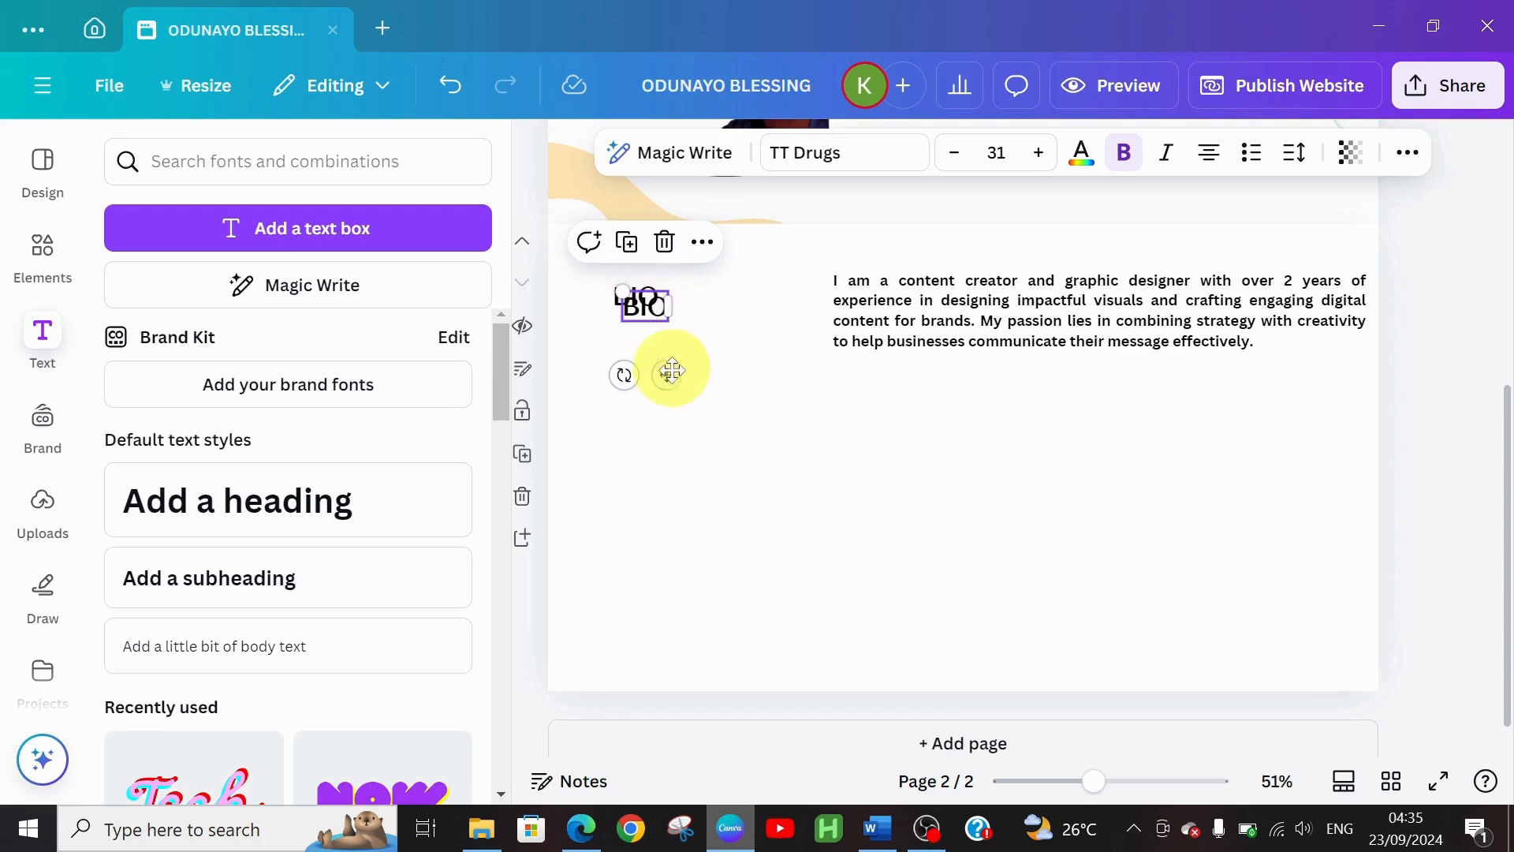
{"action": "left_click_drag", "start_coordinate": [672, 371], "coordinate": [661, 489]}
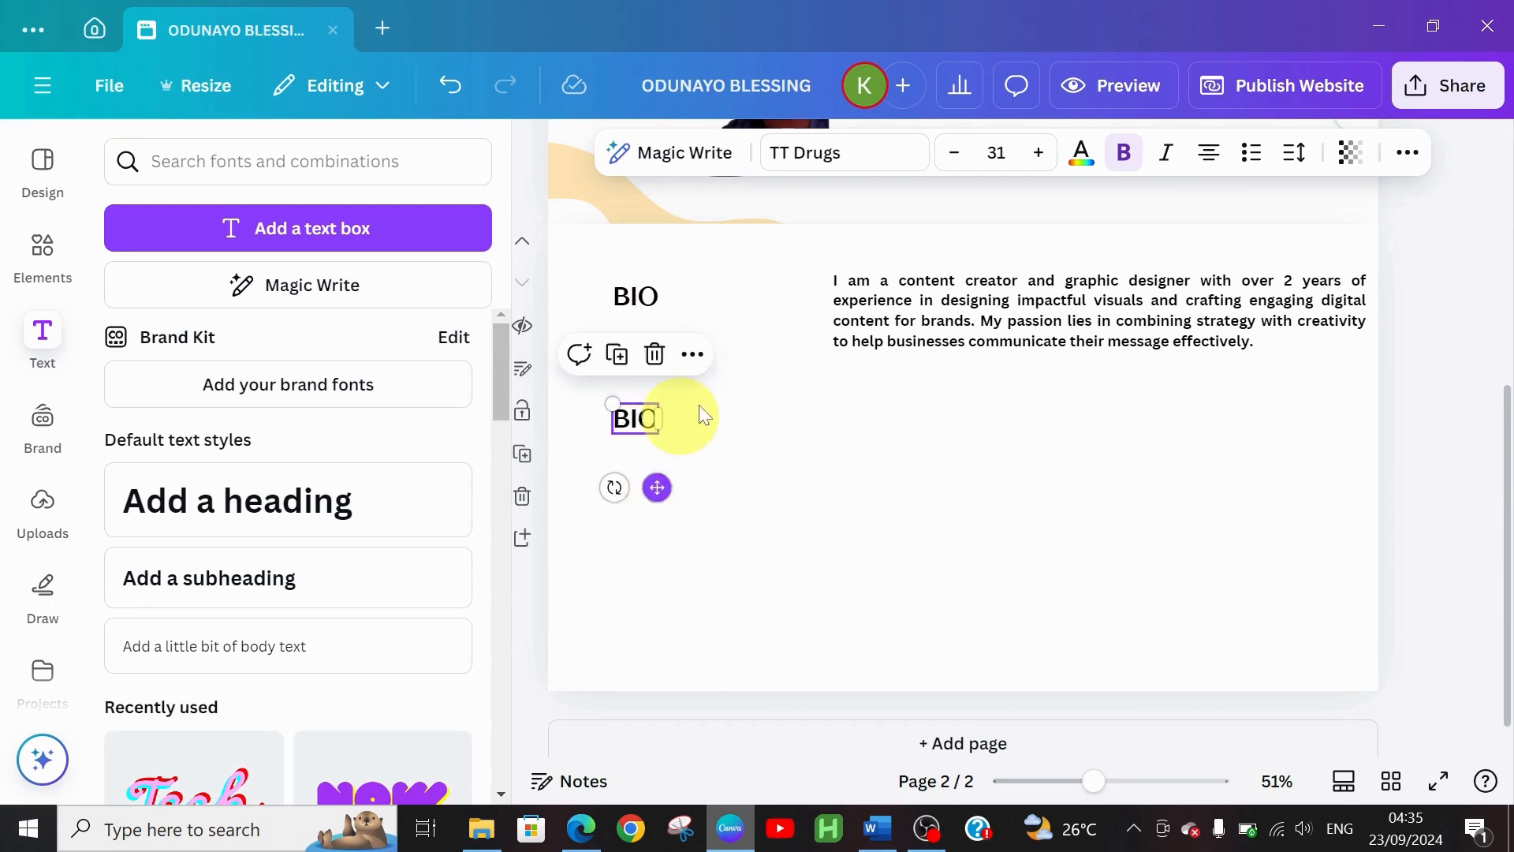
Select the skills line, Graphic Design through Video Editing, in Word and return to Canva
{"action": "left_click", "coordinate": [873, 836]}
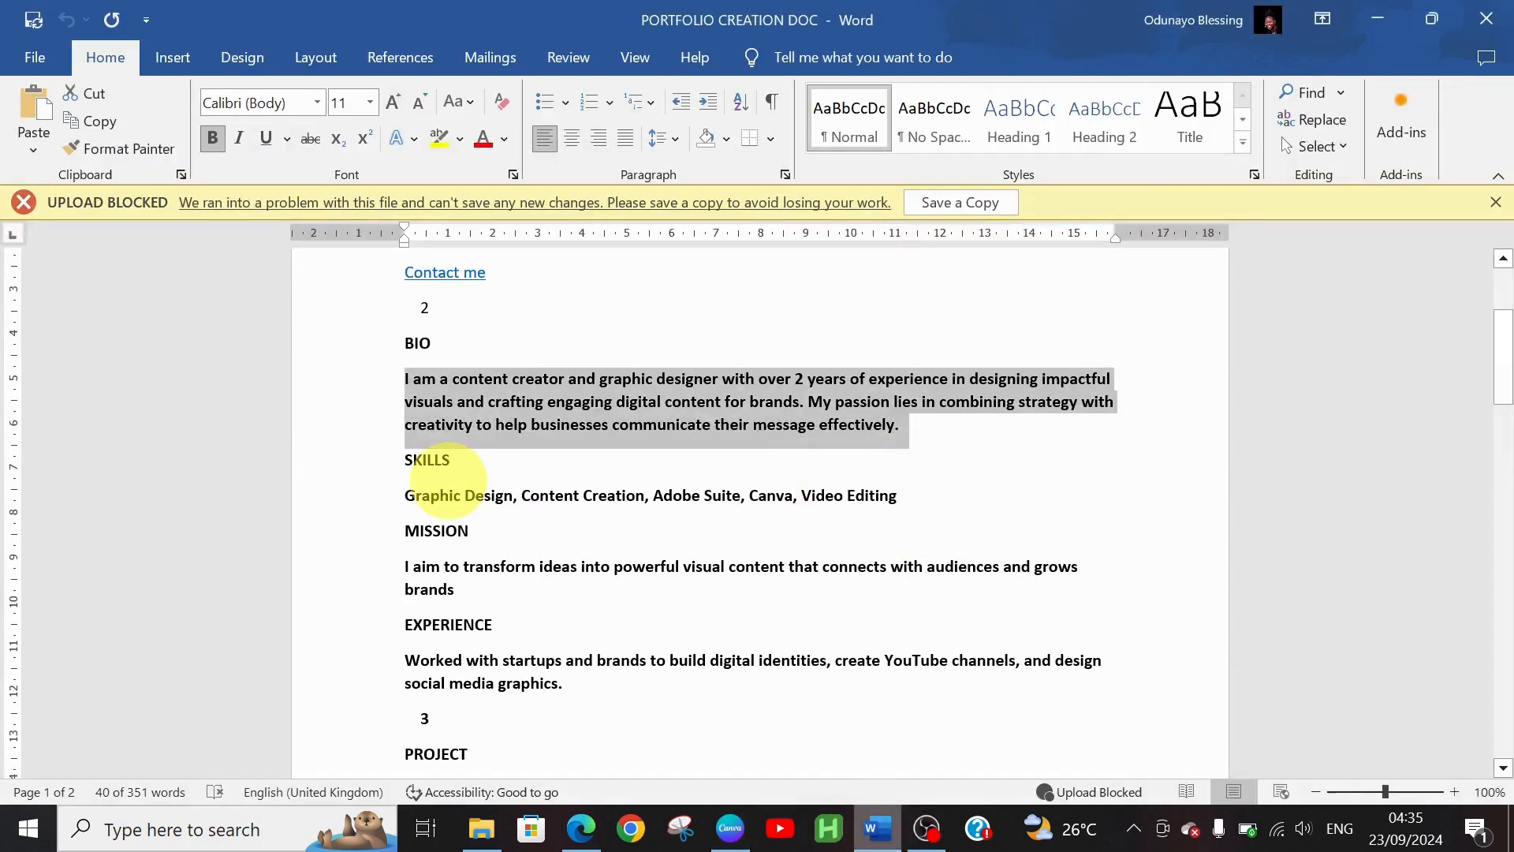
{"action": "left_click", "coordinate": [409, 460]}
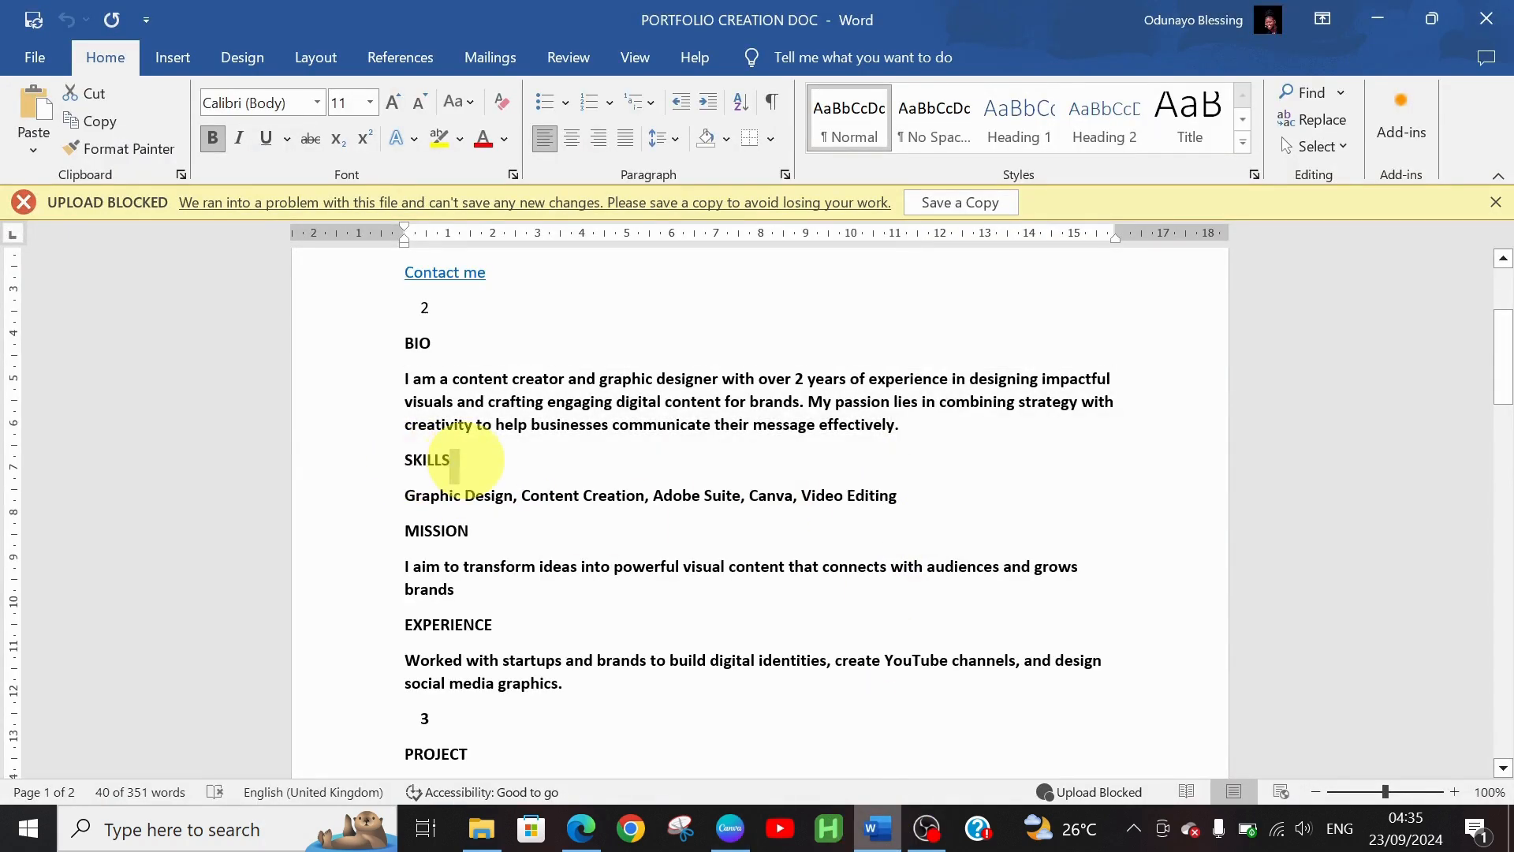
{"action": "left_click_drag", "start_coordinate": [456, 459], "coordinate": [897, 506]}
{"action": "key", "text": "ctrl+c"}
{"action": "left_click", "coordinate": [411, 499]}
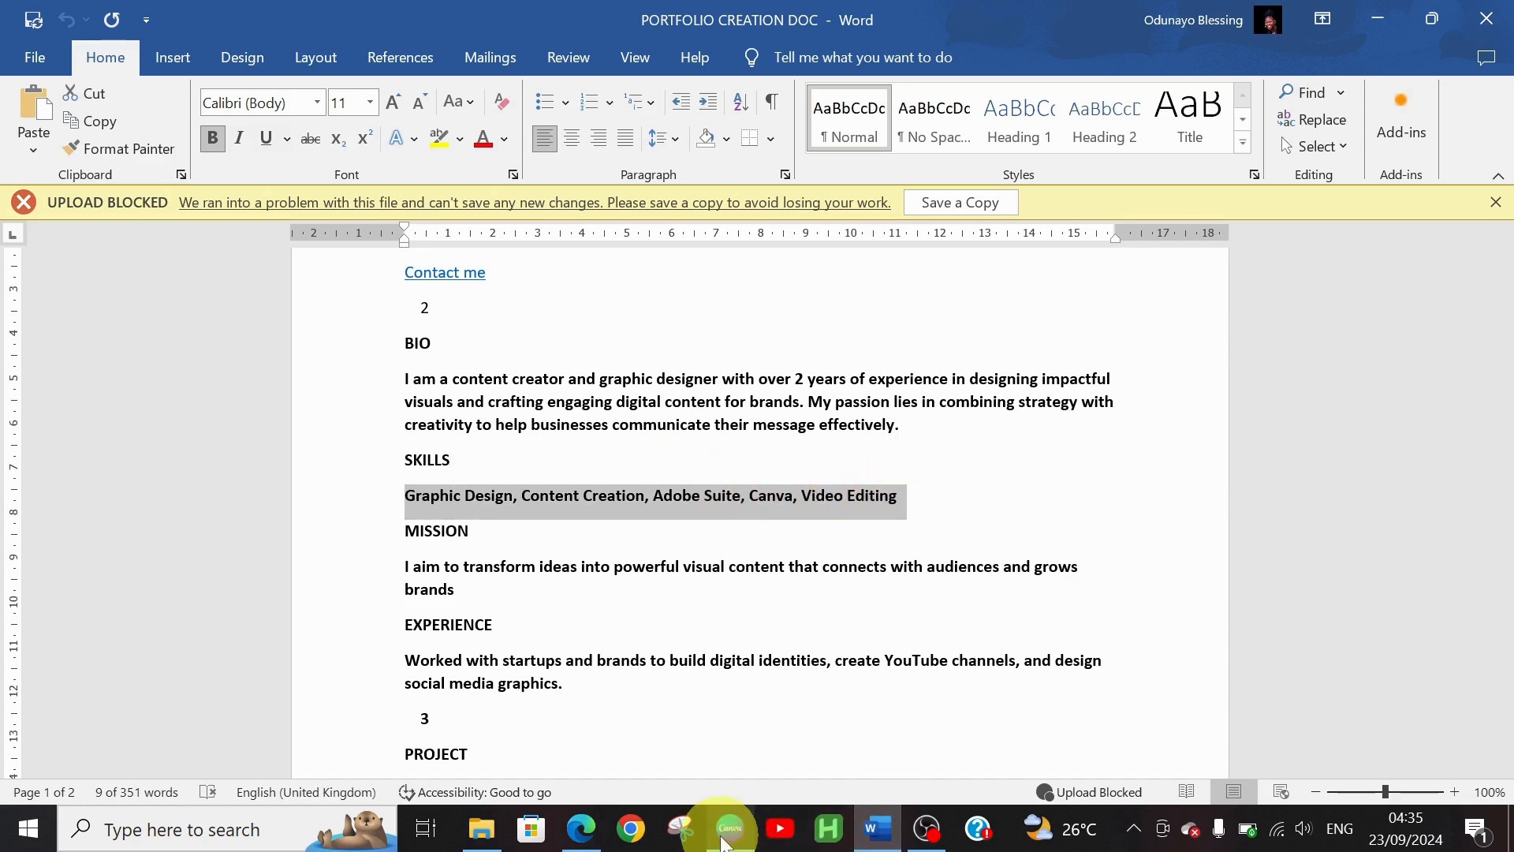
{"action": "left_click", "coordinate": [730, 829]}
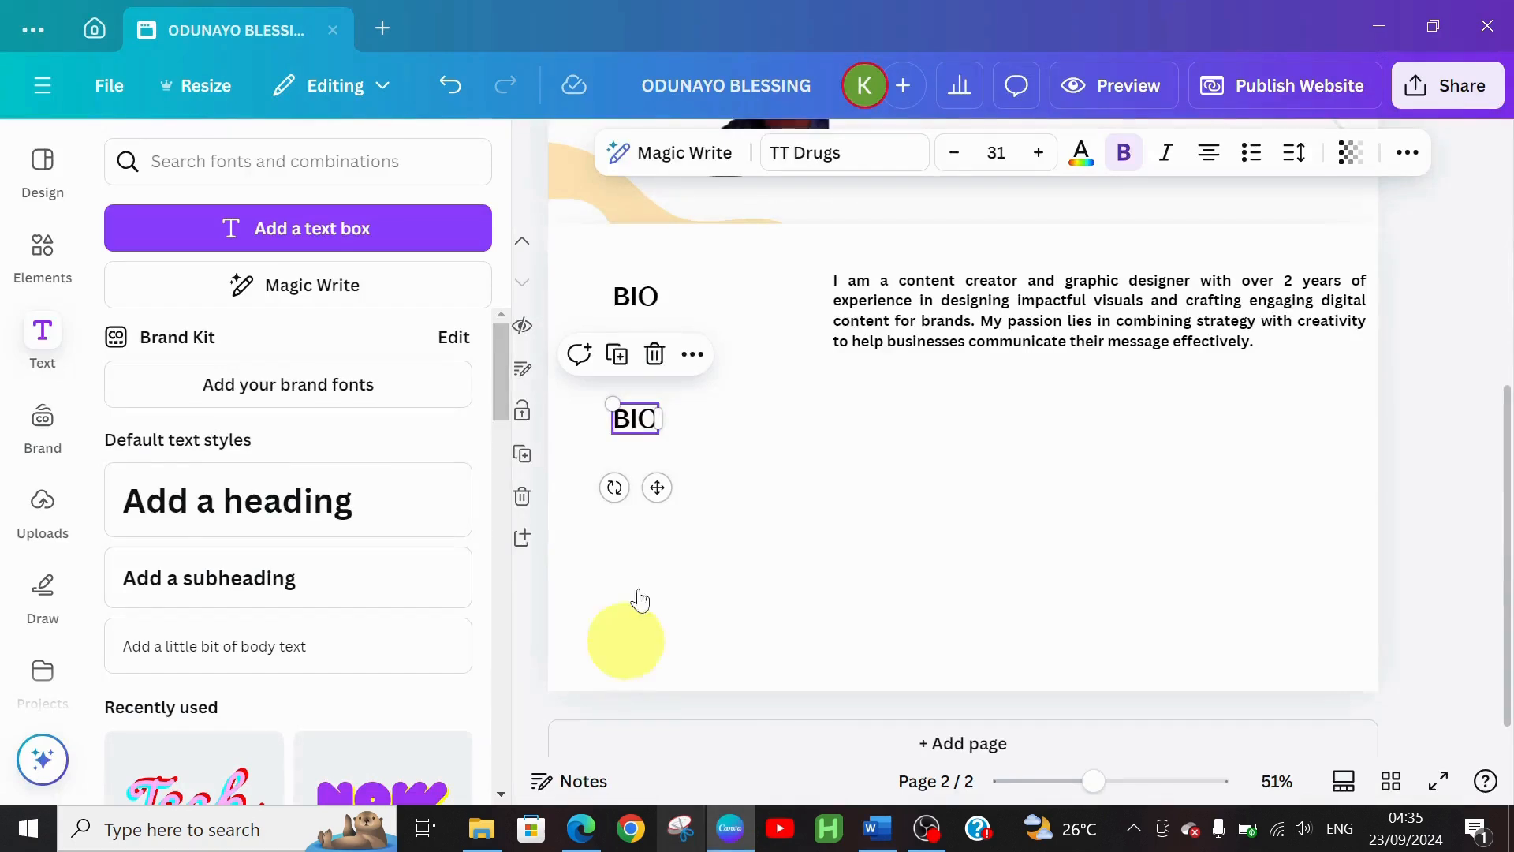
Retype the duplicated heading as SKILLS and align it beneath BIO
{"action": "double_click", "coordinate": [638, 420]}
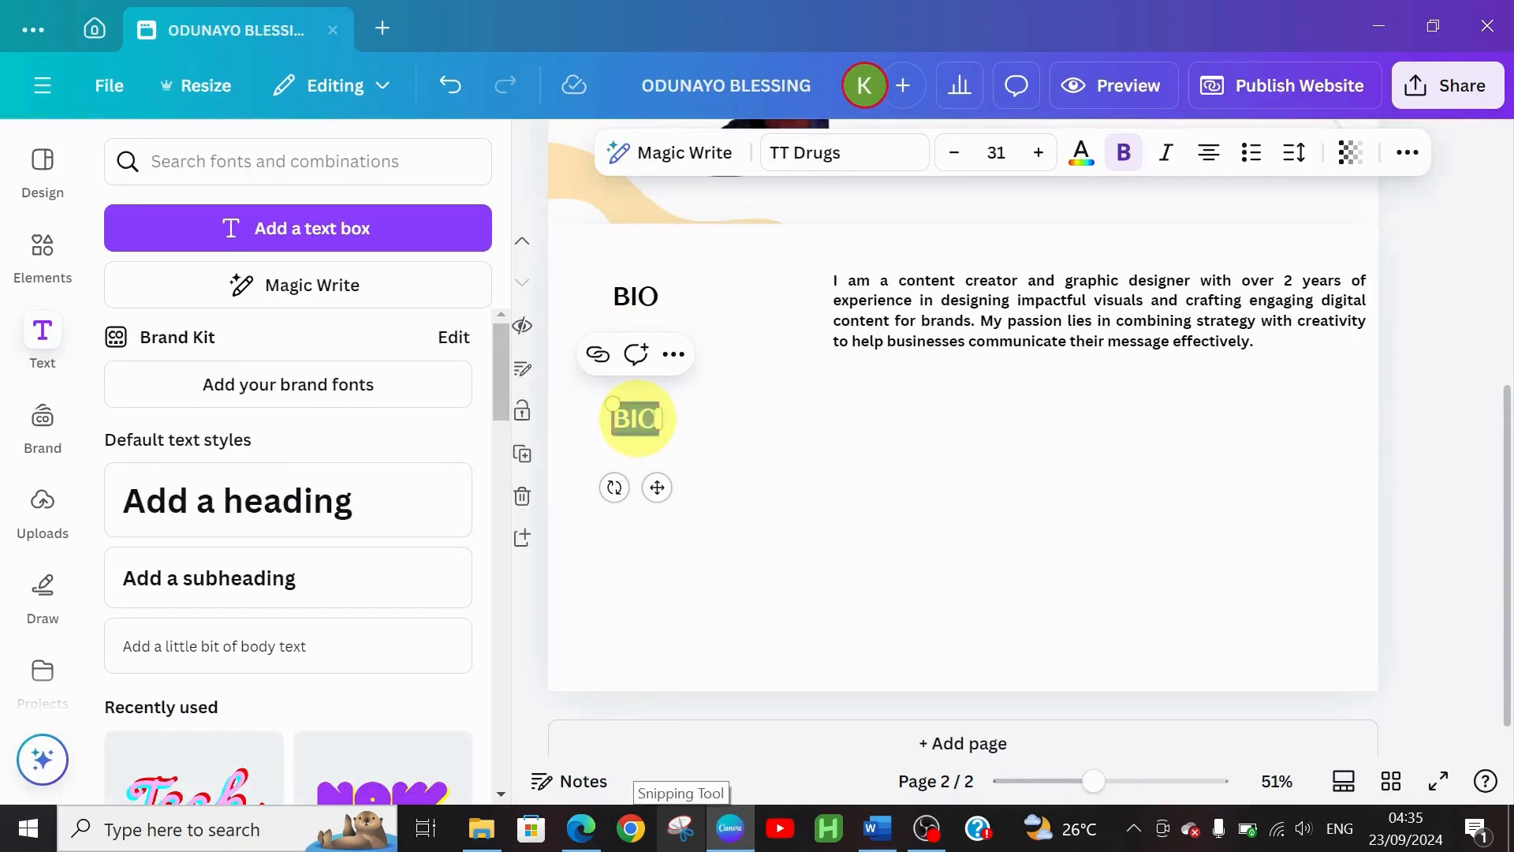
{"action": "type", "text": "SKILLS"}
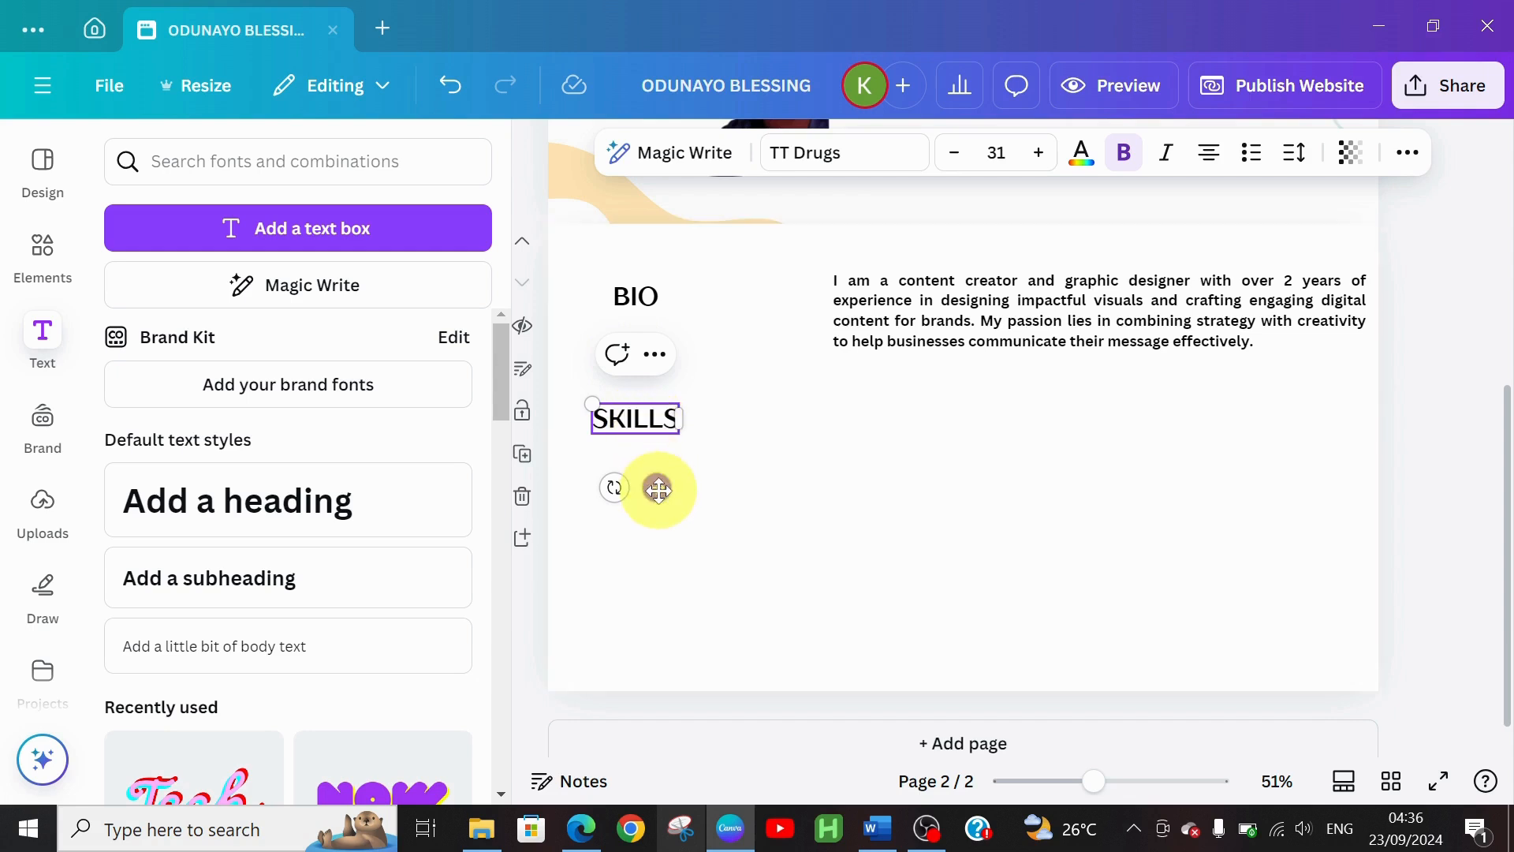
{"action": "left_click", "coordinate": [632, 295]}
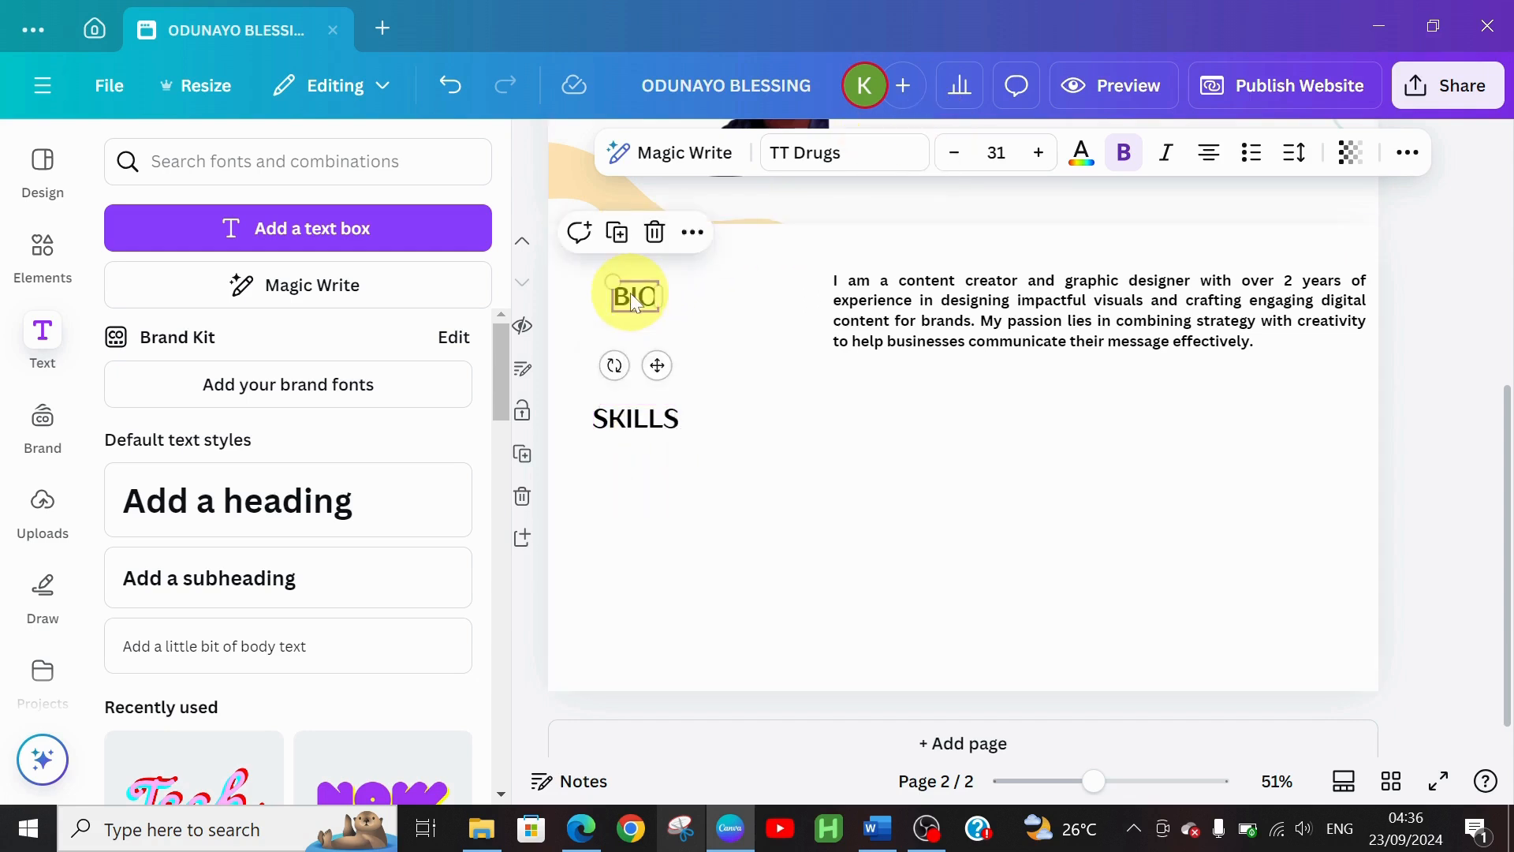
{"action": "left_click", "coordinate": [626, 415]}
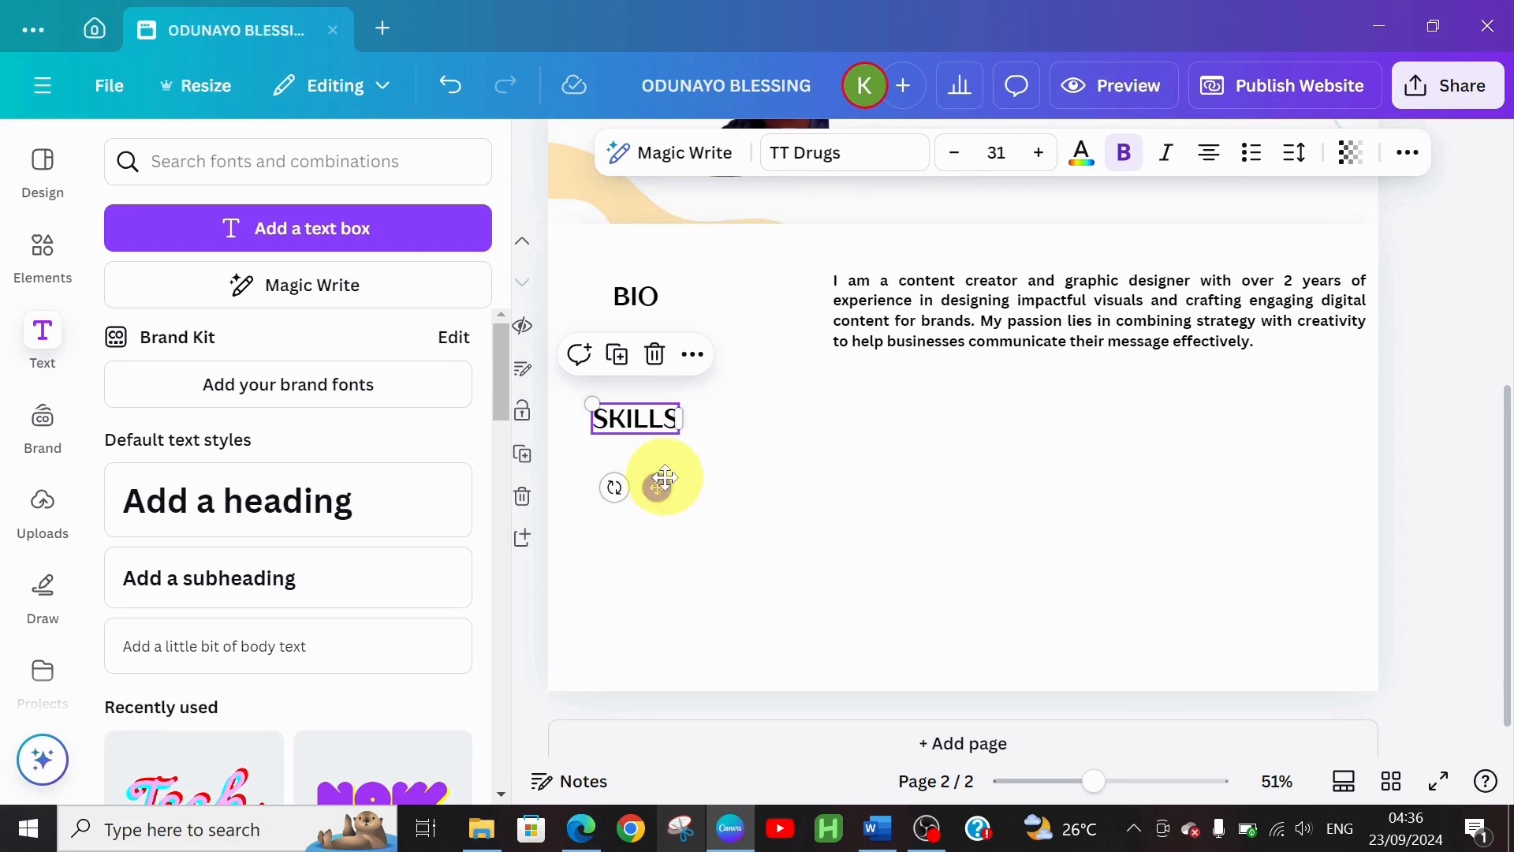
{"action": "left_click_drag", "start_coordinate": [660, 480], "coordinate": [673, 480]}
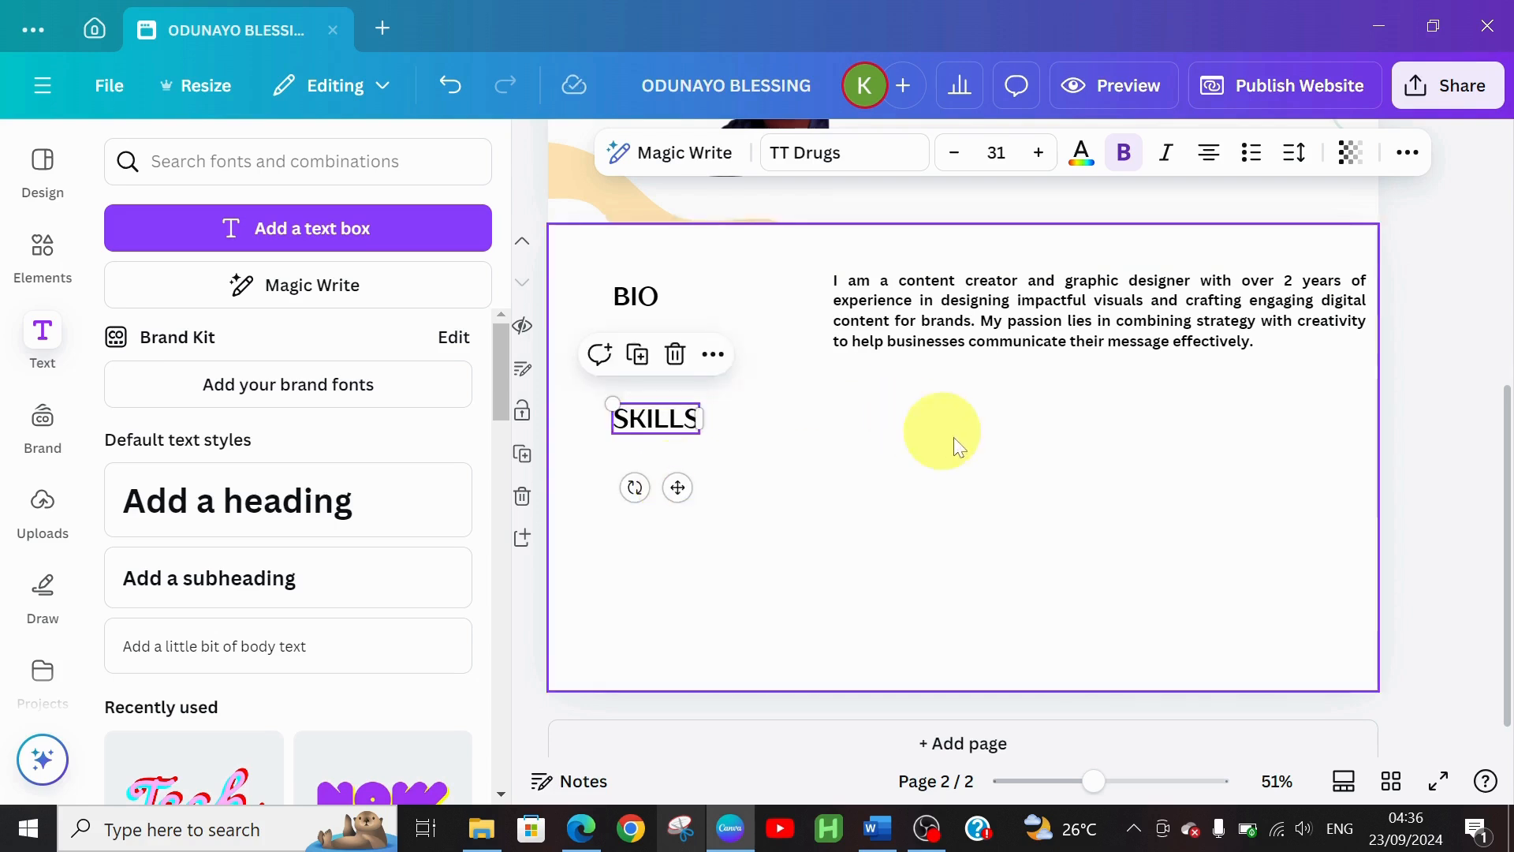
Duplicate the bio paragraph beside SKILLS and paste the skills list into it
{"action": "left_click", "coordinate": [892, 320]}
{"action": "key", "text": "ctrl+d"}
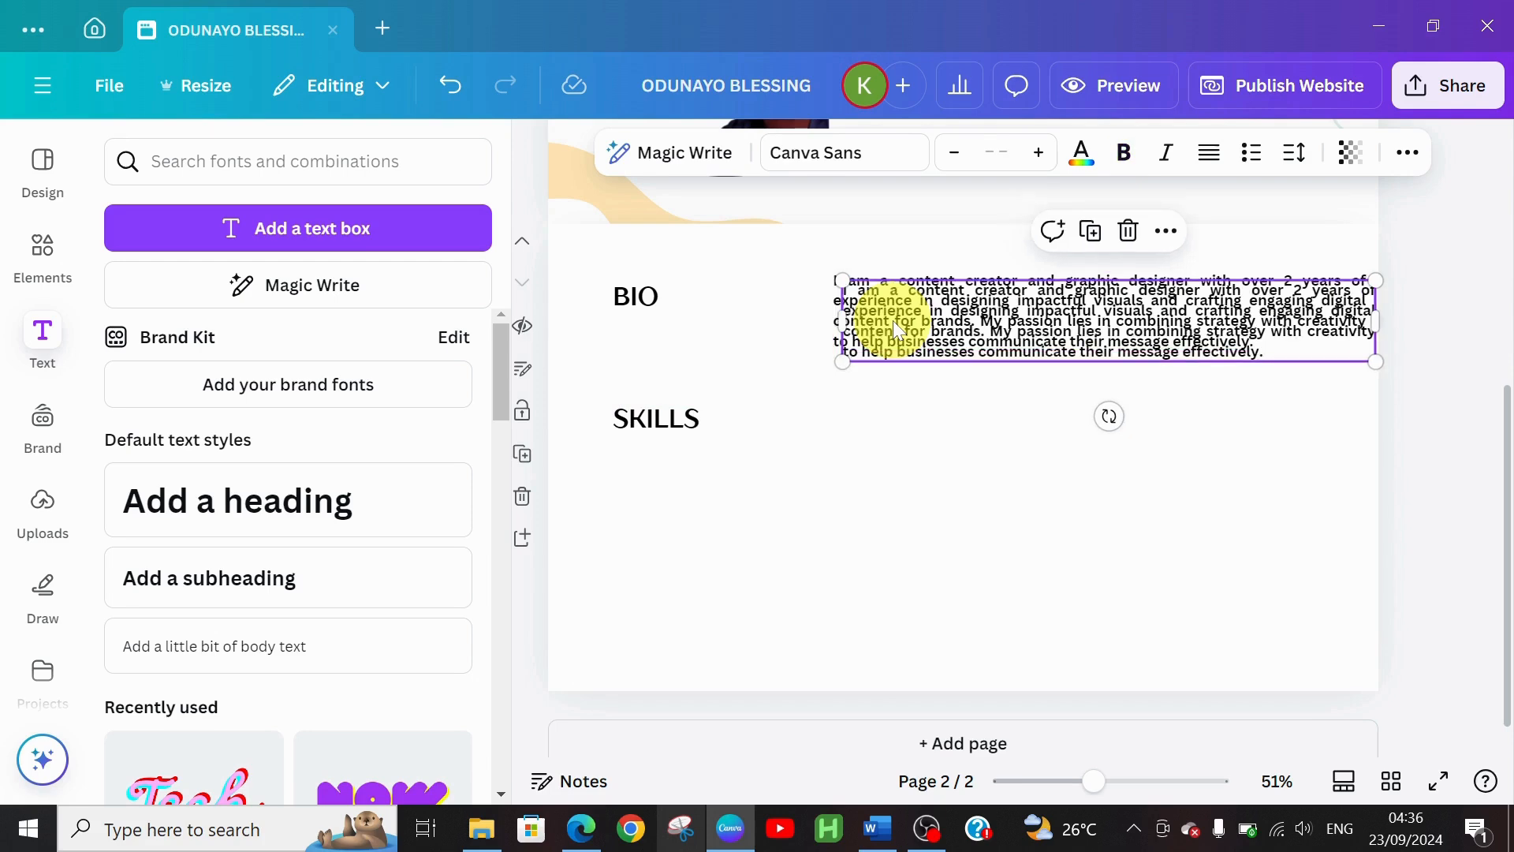
{"action": "left_click_drag", "start_coordinate": [1054, 314], "coordinate": [1047, 420]}
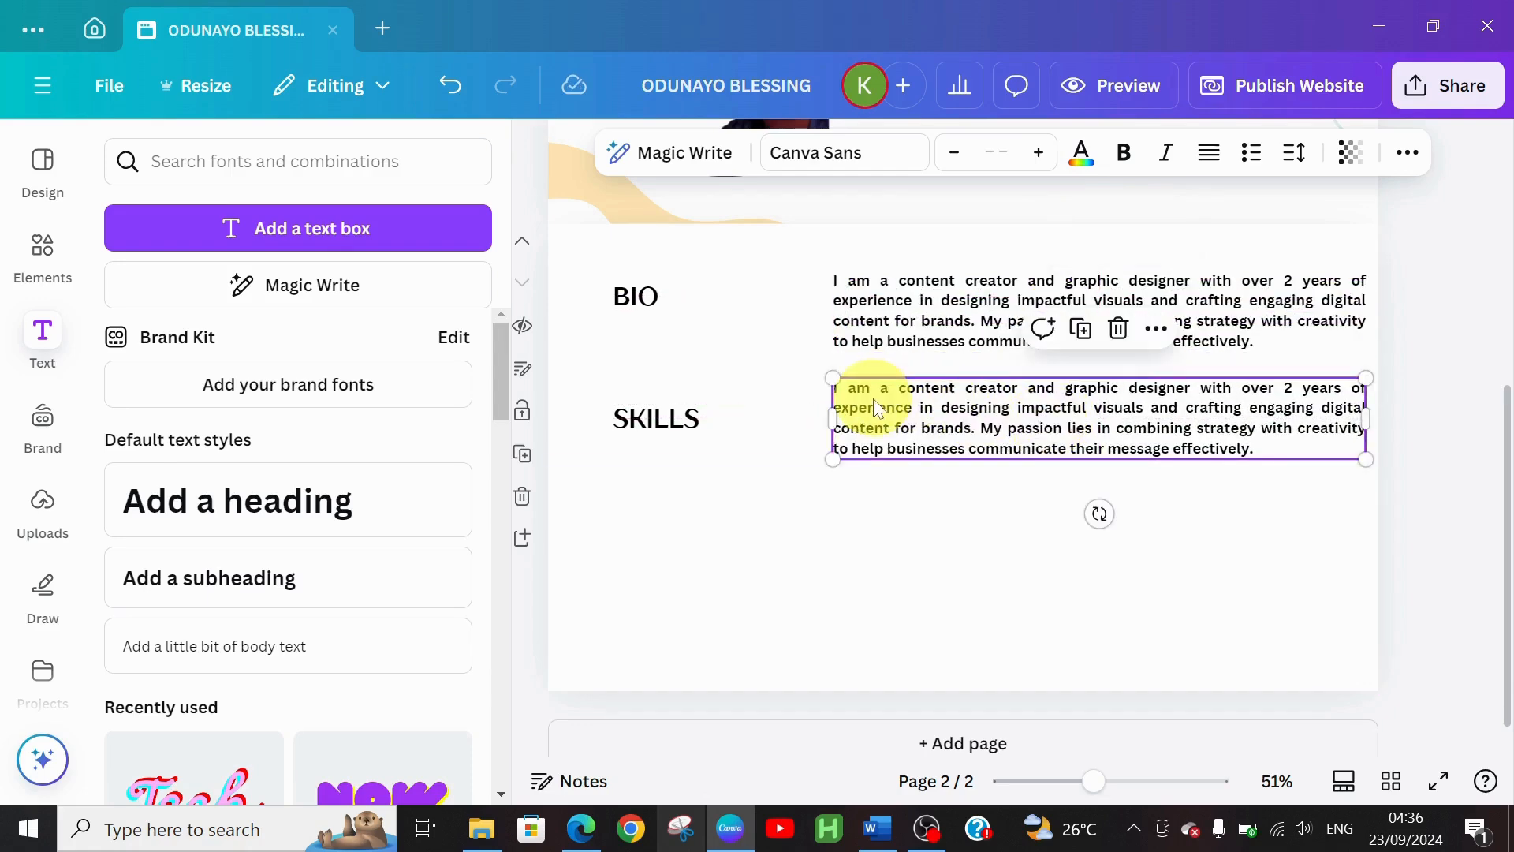
{"action": "double_click", "coordinate": [837, 394]}
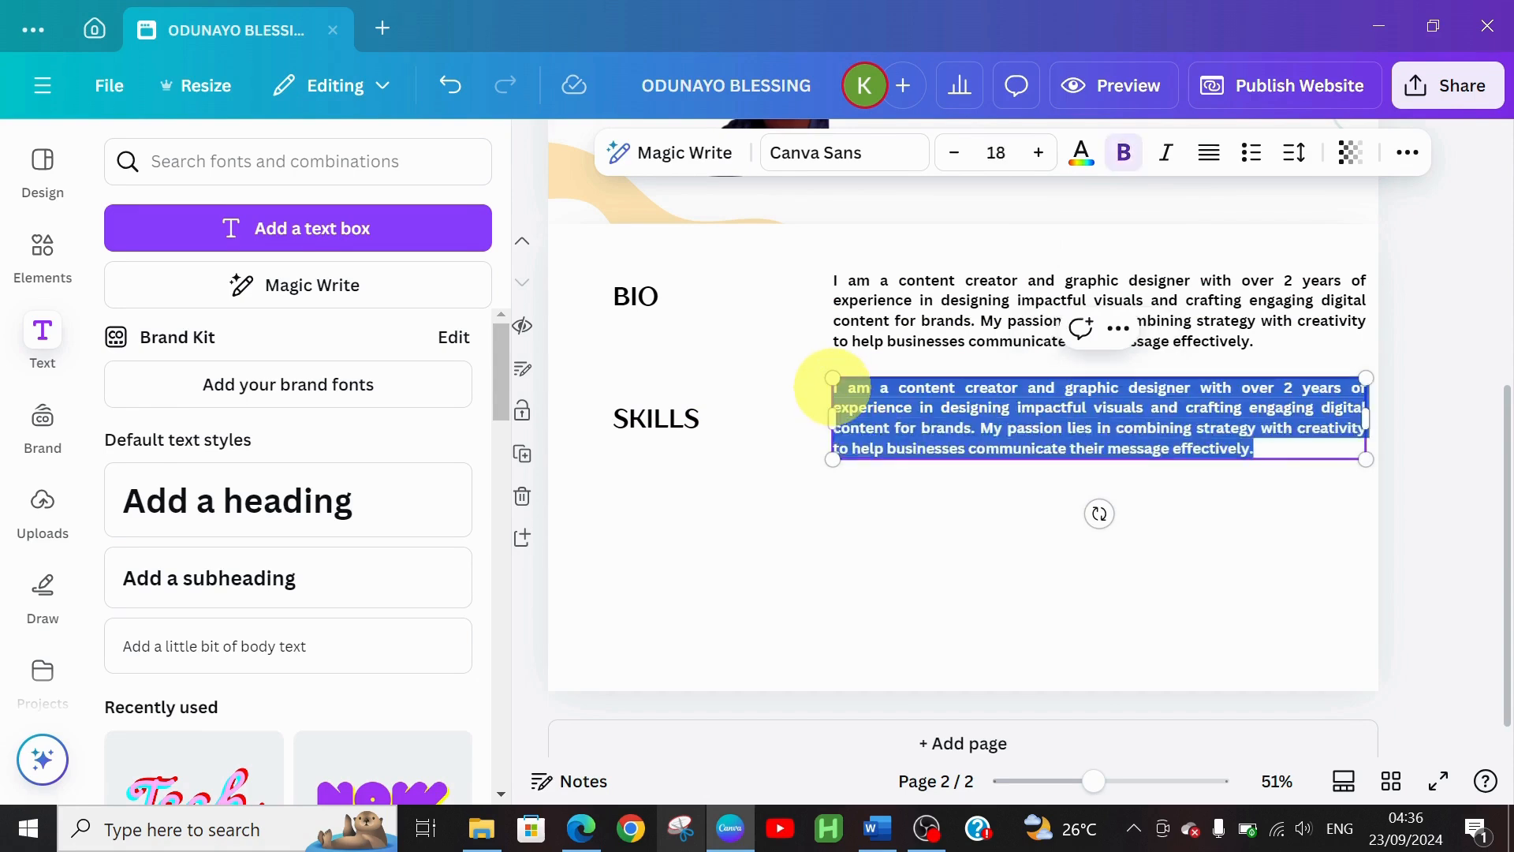
{"action": "key", "text": "ctrl+v"}
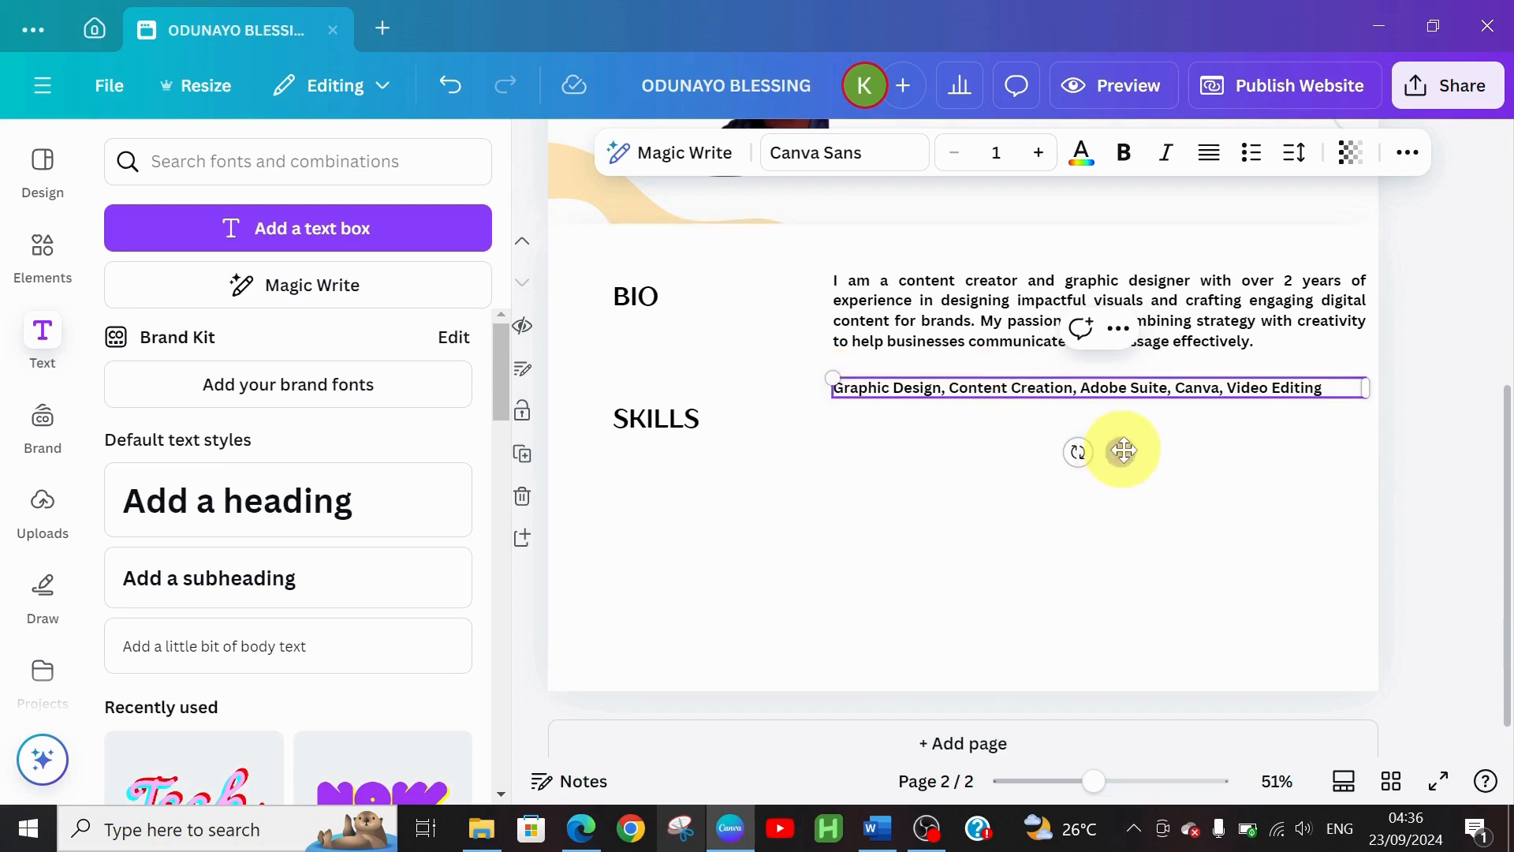
{"action": "left_click_drag", "start_coordinate": [1124, 451], "coordinate": [1122, 476]}
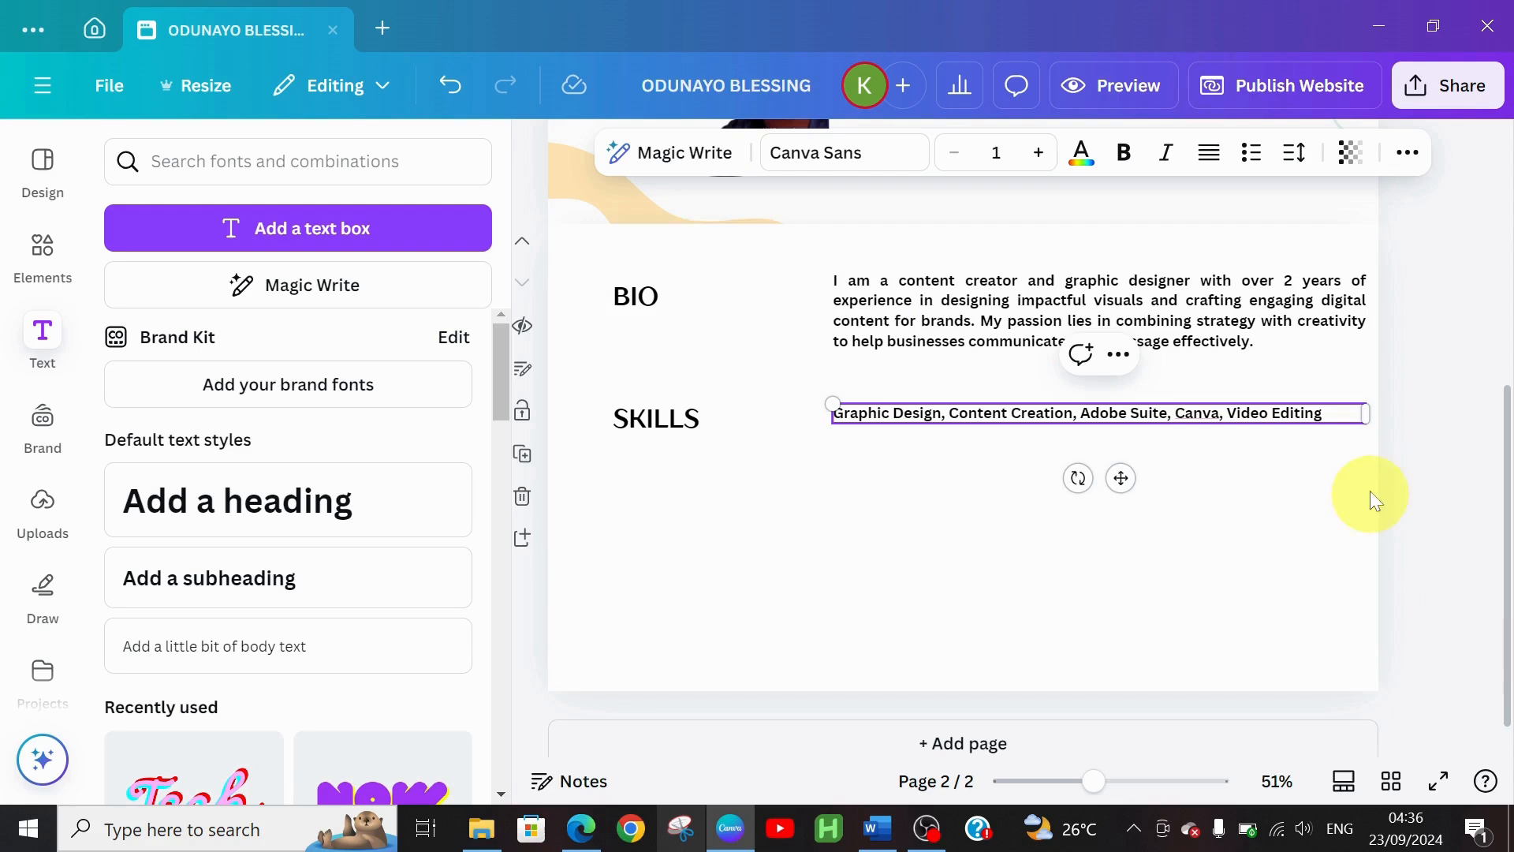
{"action": "left_click", "coordinate": [1278, 568]}
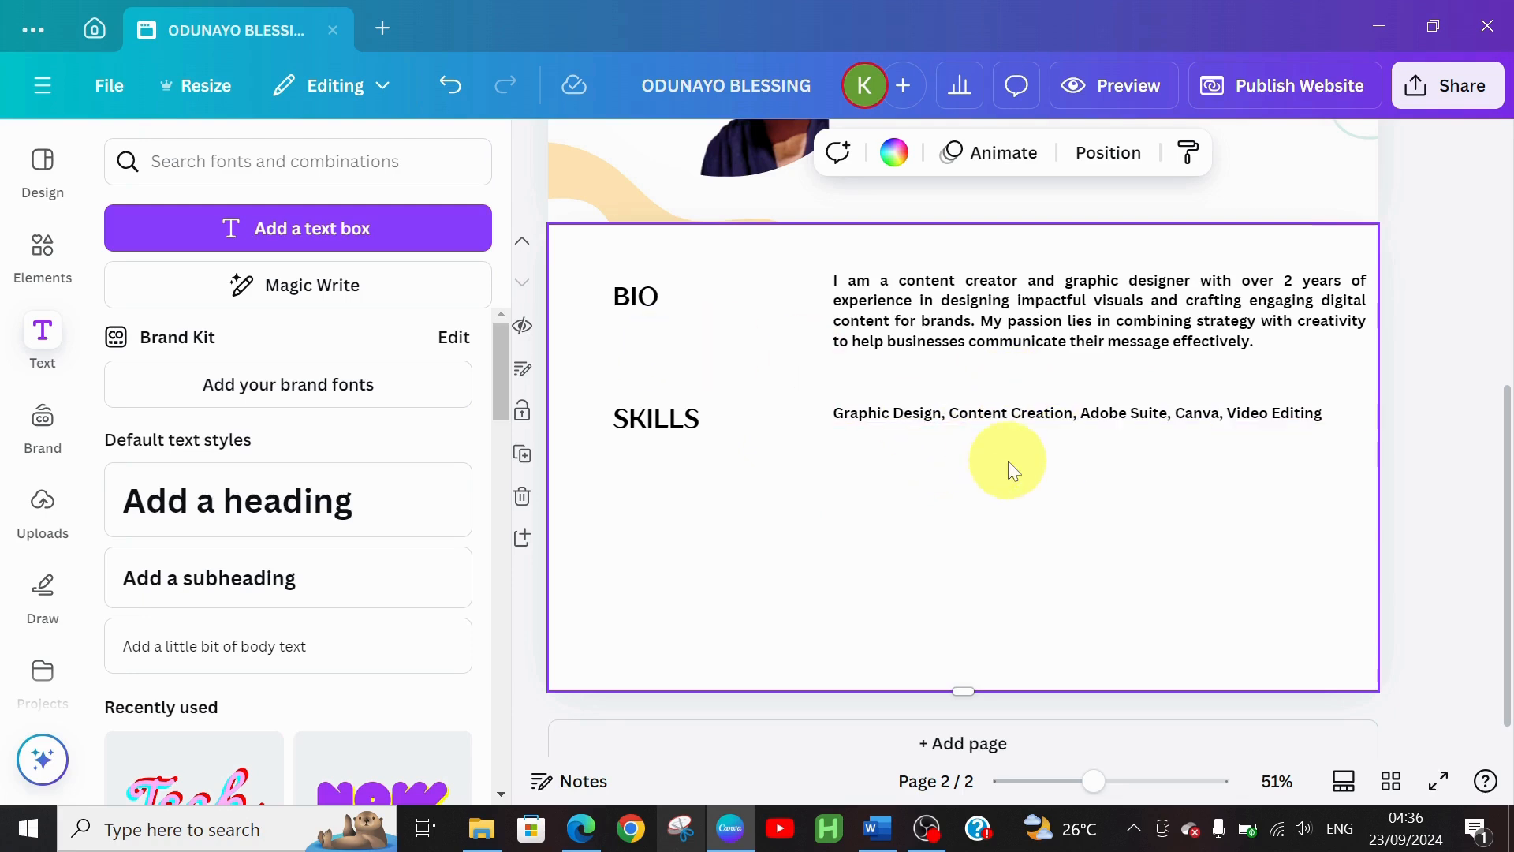
Place a copy of the SKILLS heading below the original, then switch back to Word
{"action": "left_click", "coordinate": [645, 429]}
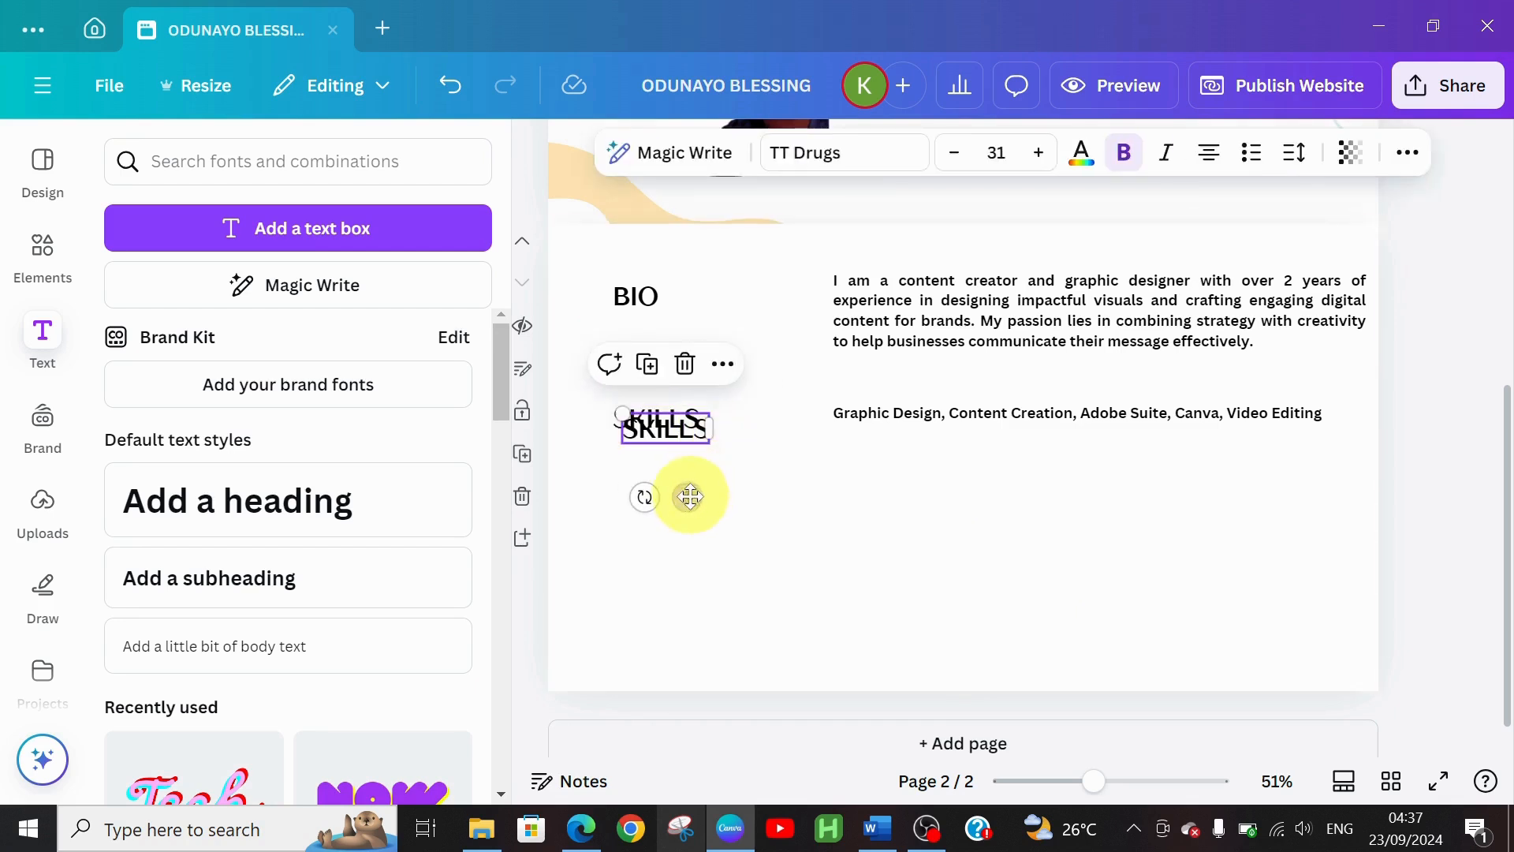
{"action": "left_click_drag", "start_coordinate": [678, 487], "coordinate": [682, 572]}
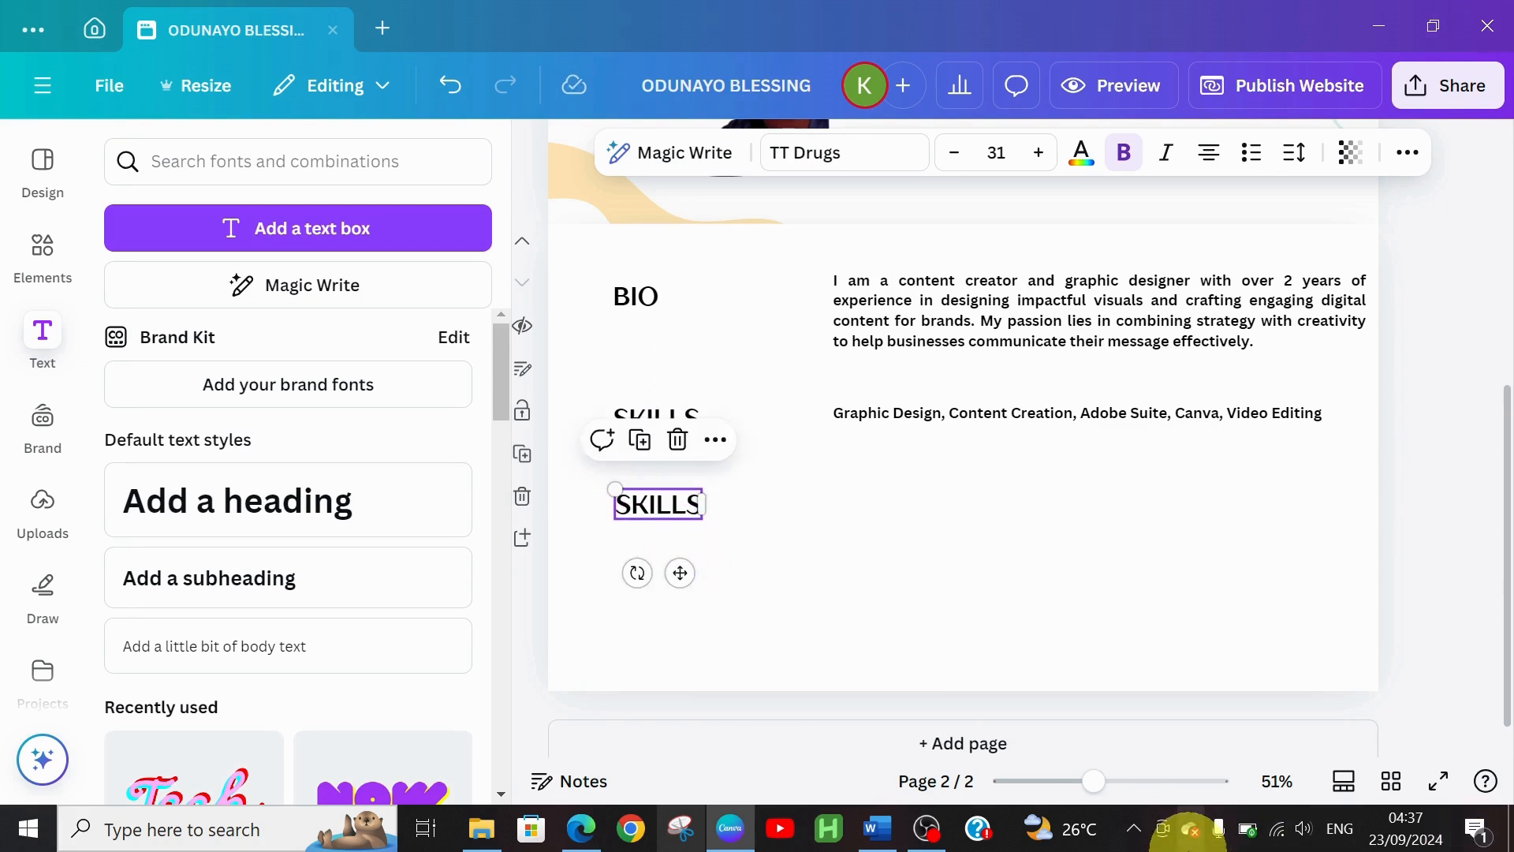
{"action": "left_click", "coordinate": [879, 828]}
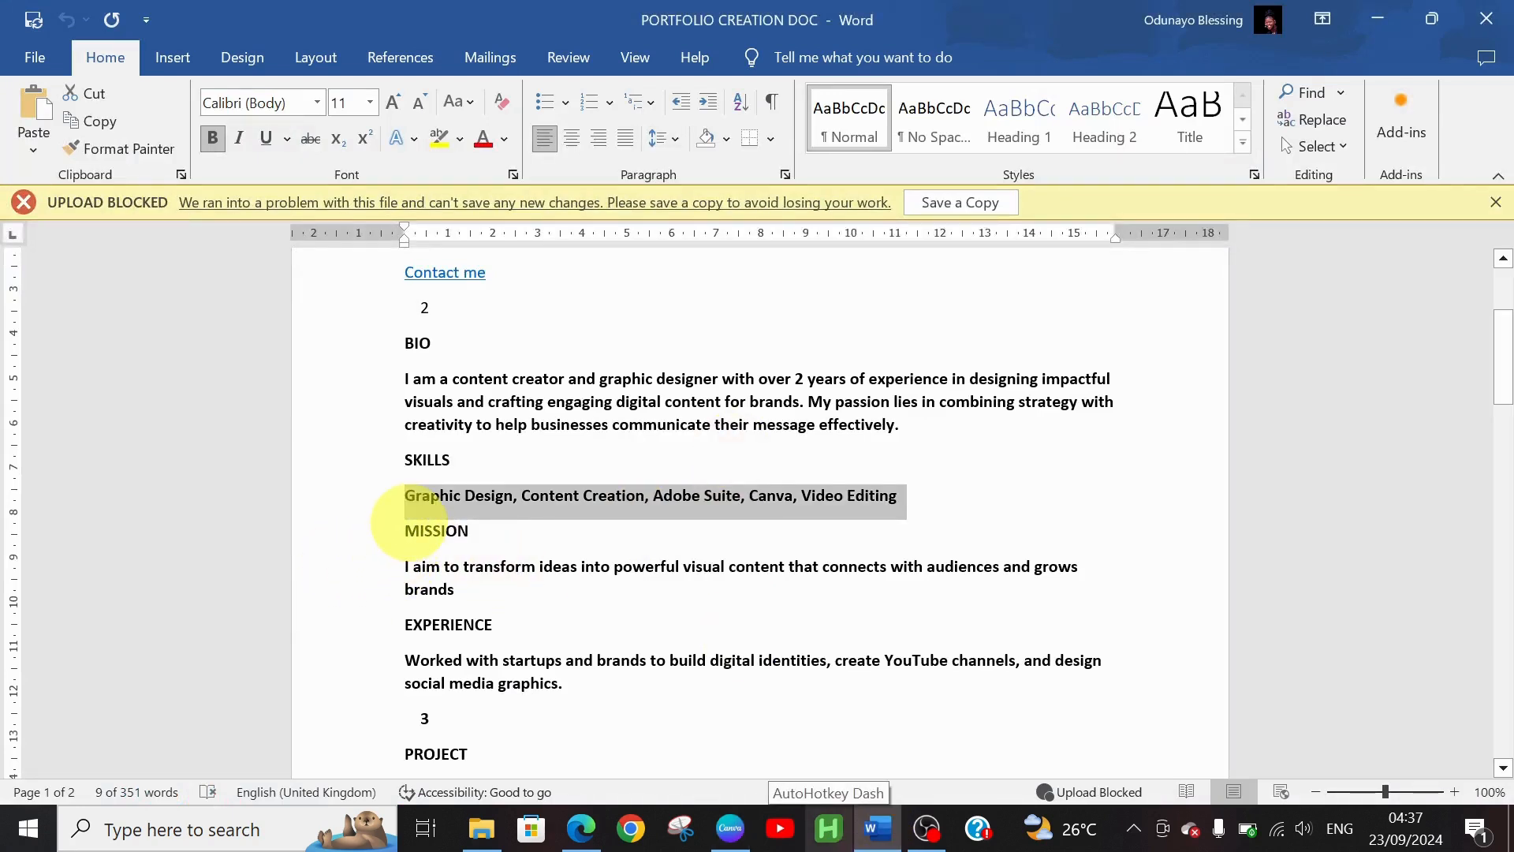
Select the MISSION sentence in Word and return to the Canva design
{"action": "left_click_drag", "start_coordinate": [402, 568], "coordinate": [484, 584]}
{"action": "key", "text": "ctrl+c"}
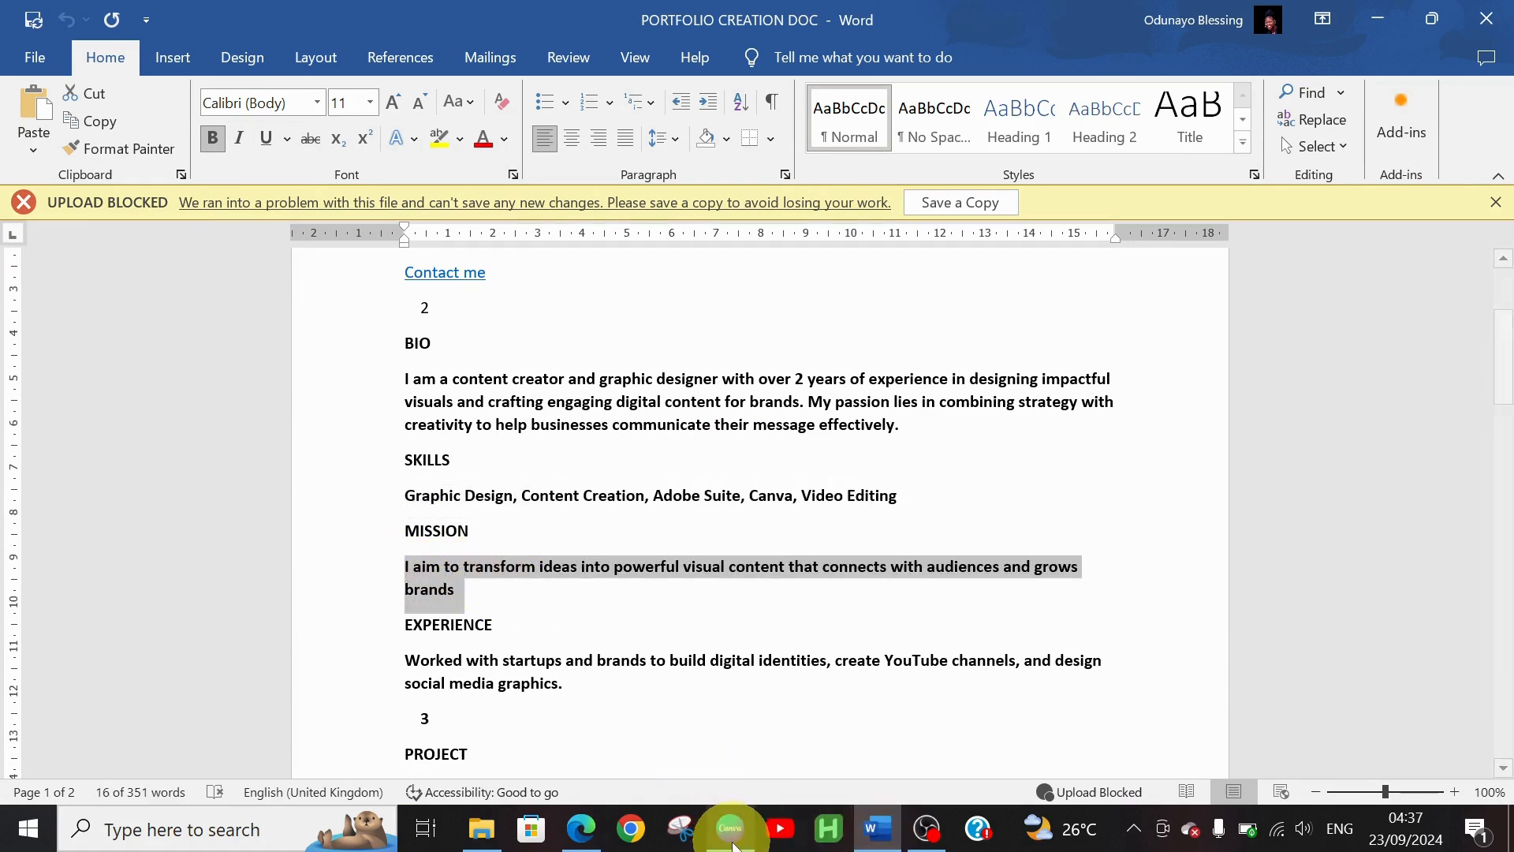
{"action": "left_click", "coordinate": [732, 840]}
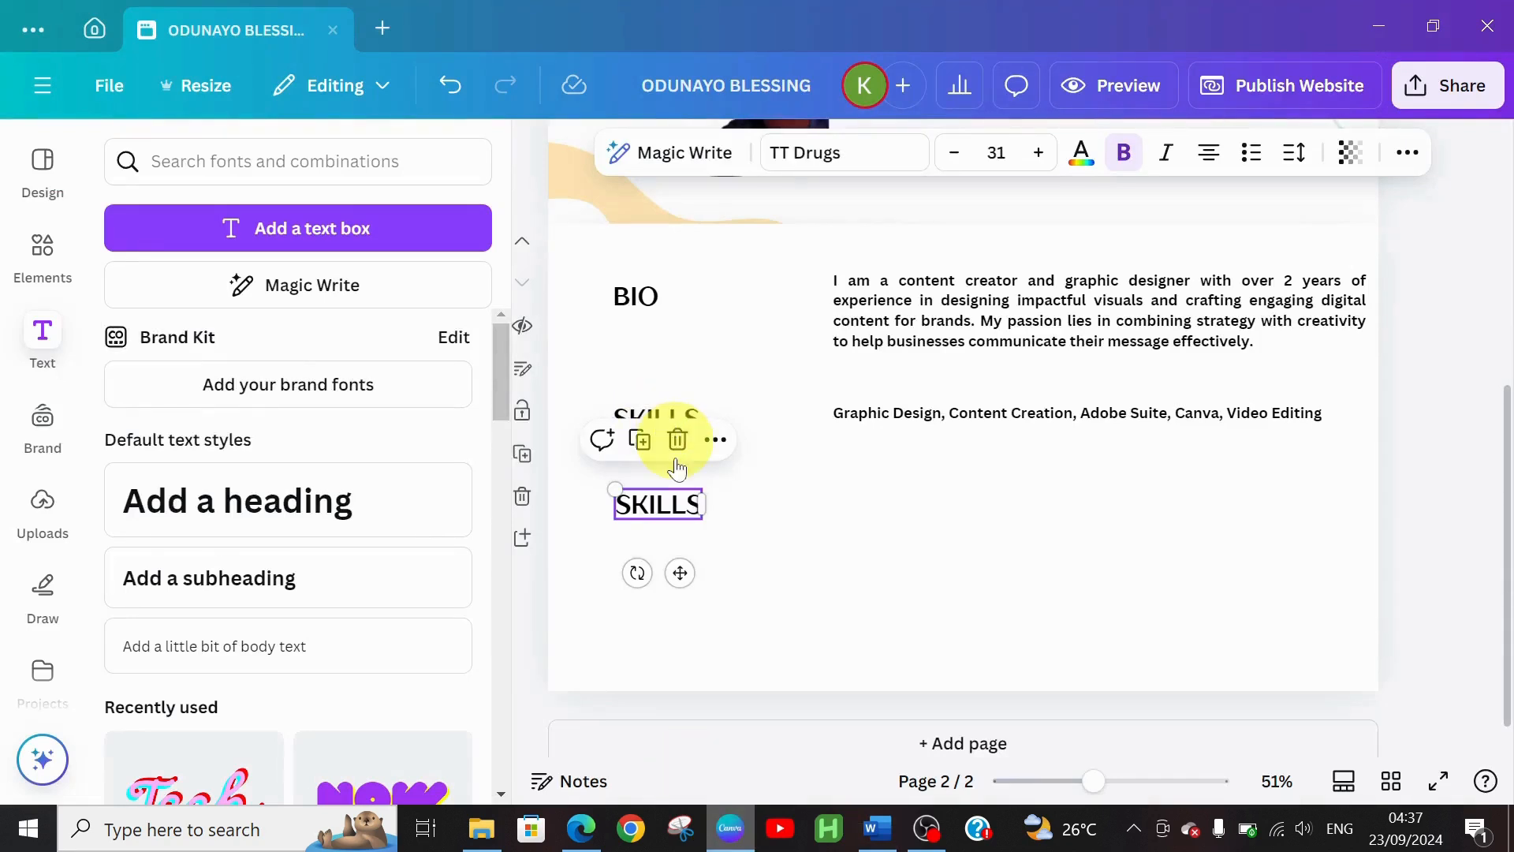
Duplicate the skills description and place the copy beside the second SKILLS heading
{"action": "left_click", "coordinate": [908, 407]}
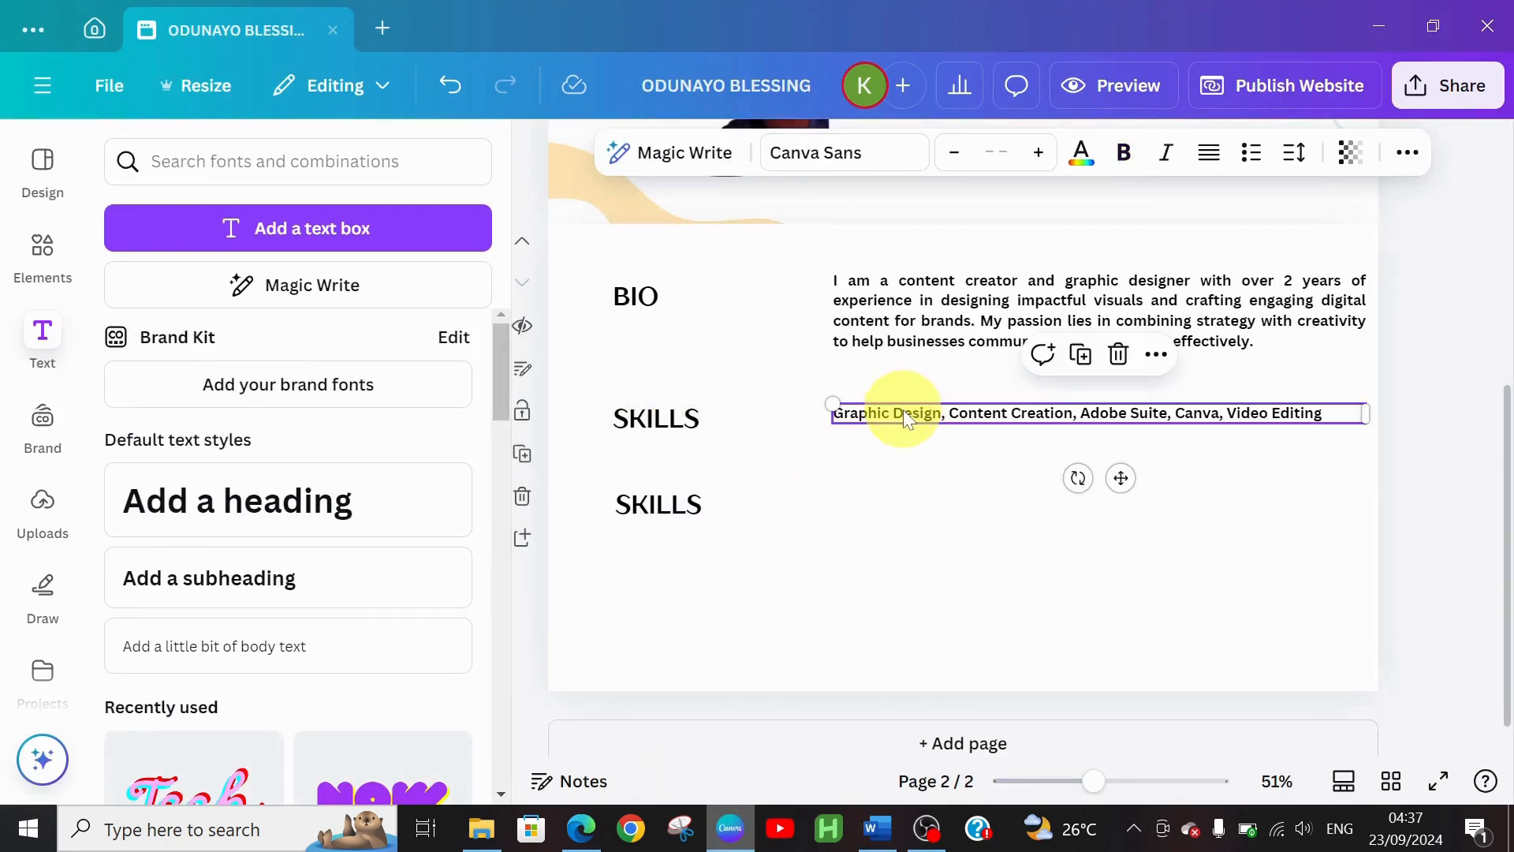
{"action": "key", "text": "ctrl+d"}
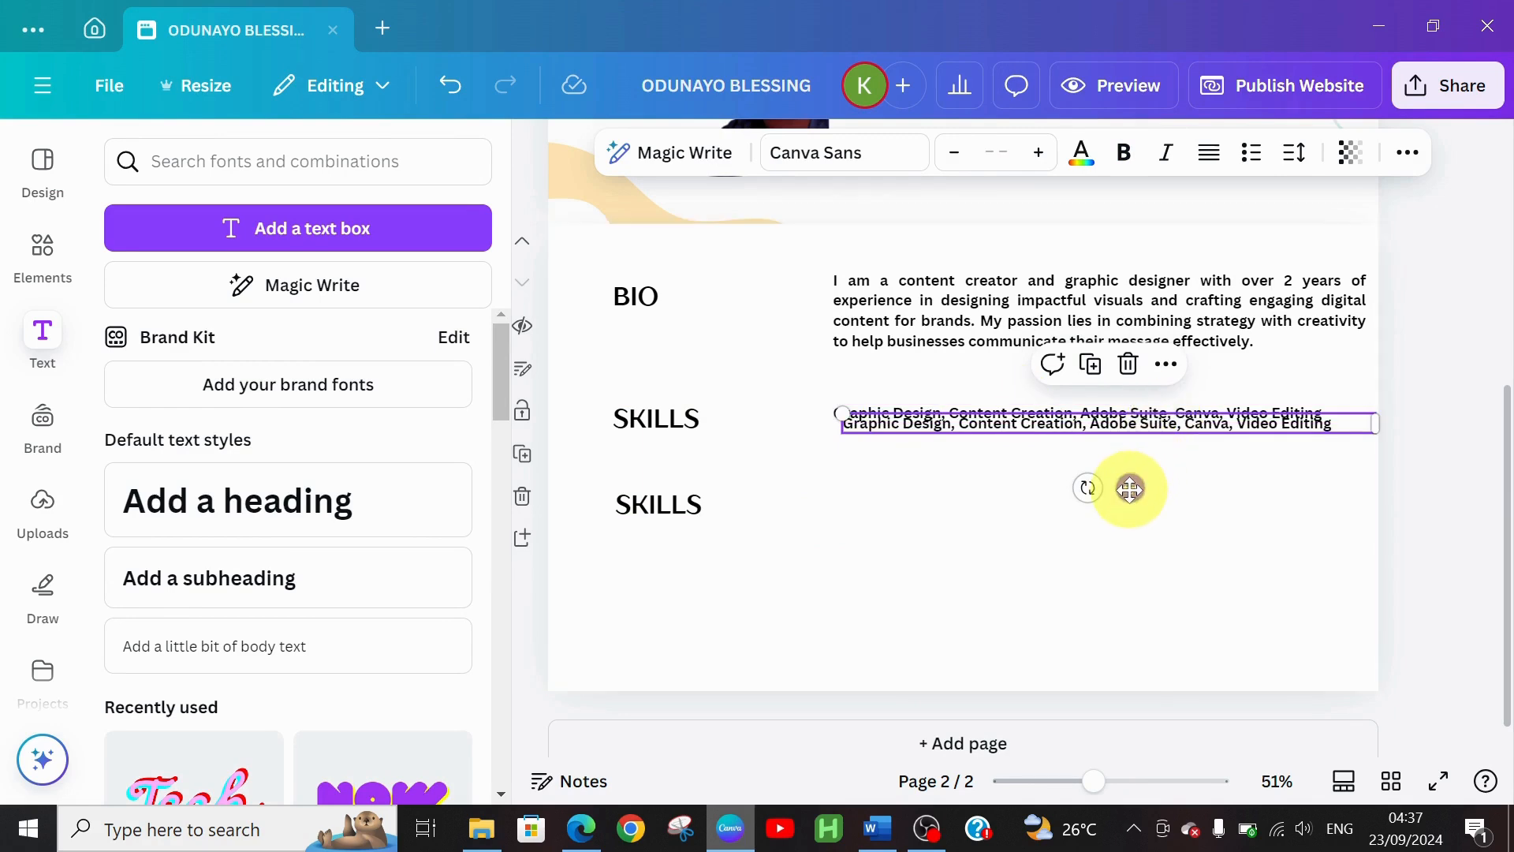
{"action": "left_click_drag", "start_coordinate": [1129, 489], "coordinate": [1116, 569]}
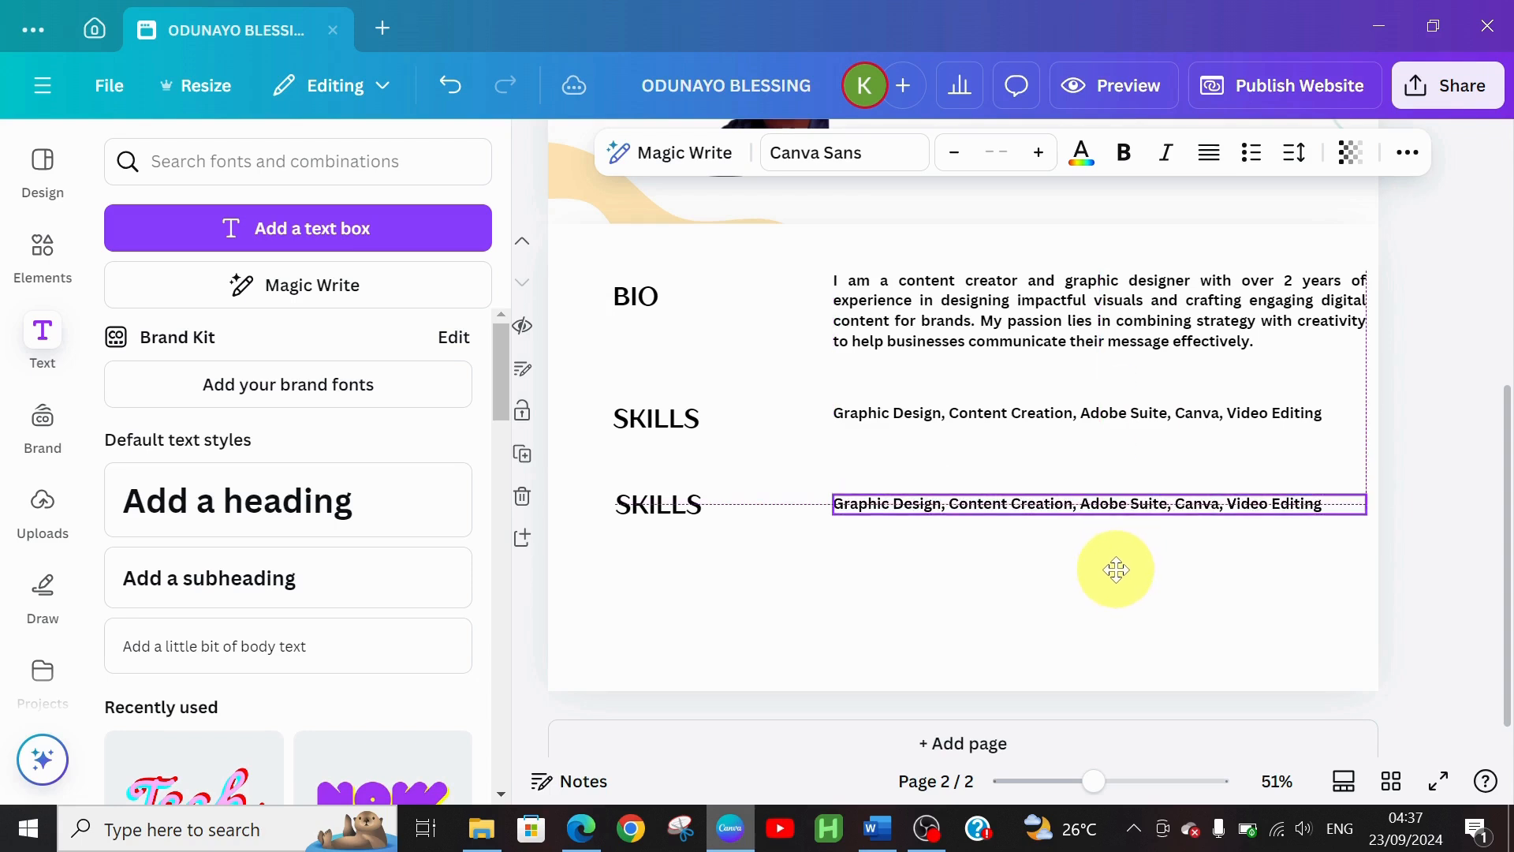
Retype the second SKILLS heading as MISSION and align it with BIO and SKILLS
{"action": "left_click", "coordinate": [637, 514]}
{"action": "left_click", "coordinate": [636, 515]}
{"action": "double_click", "coordinate": [636, 515]}
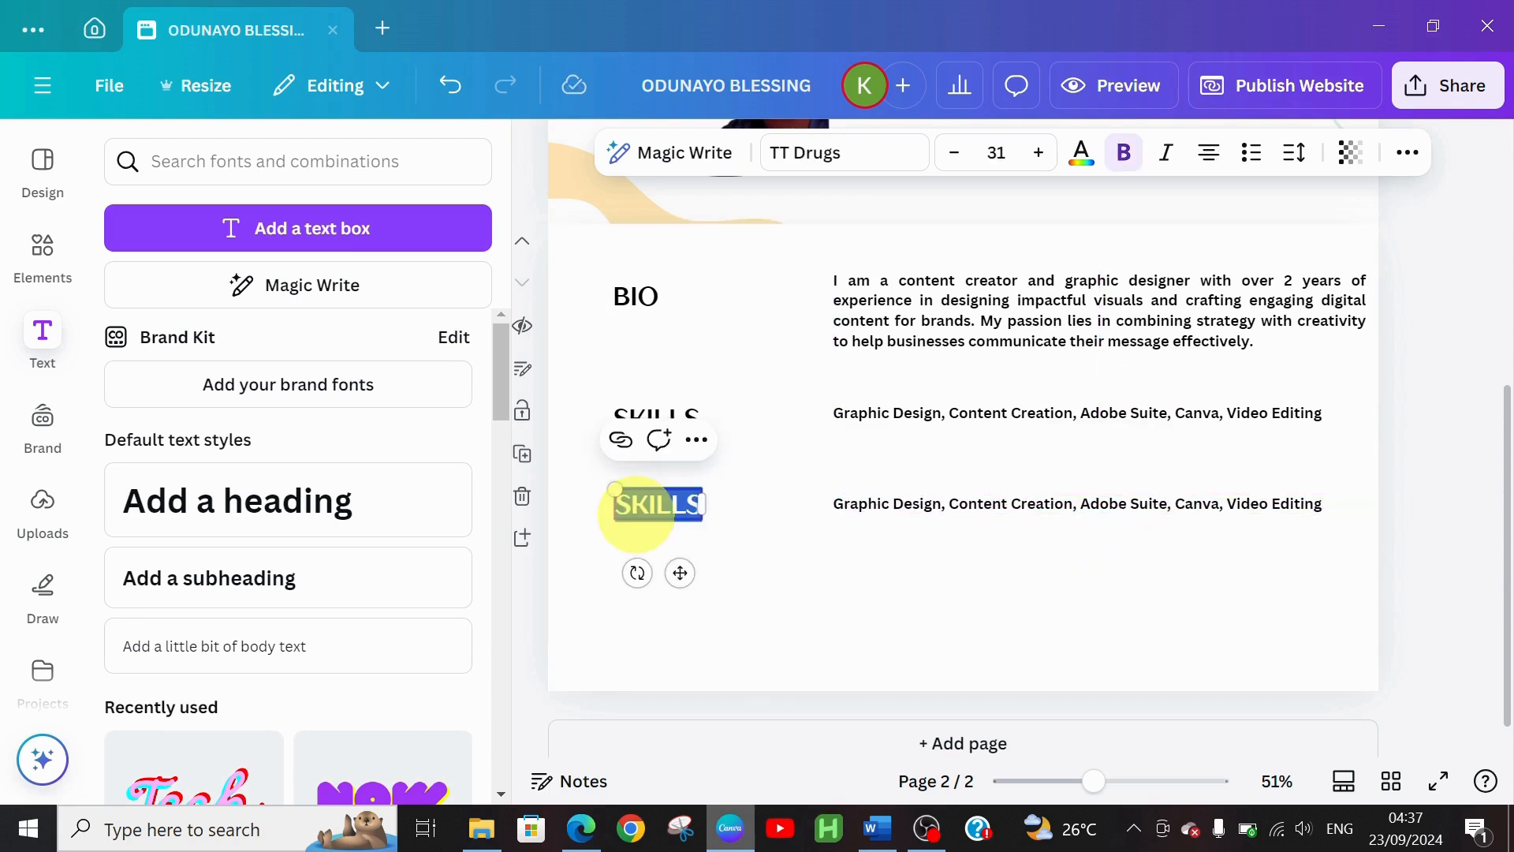
{"action": "type", "text": "MISS"}
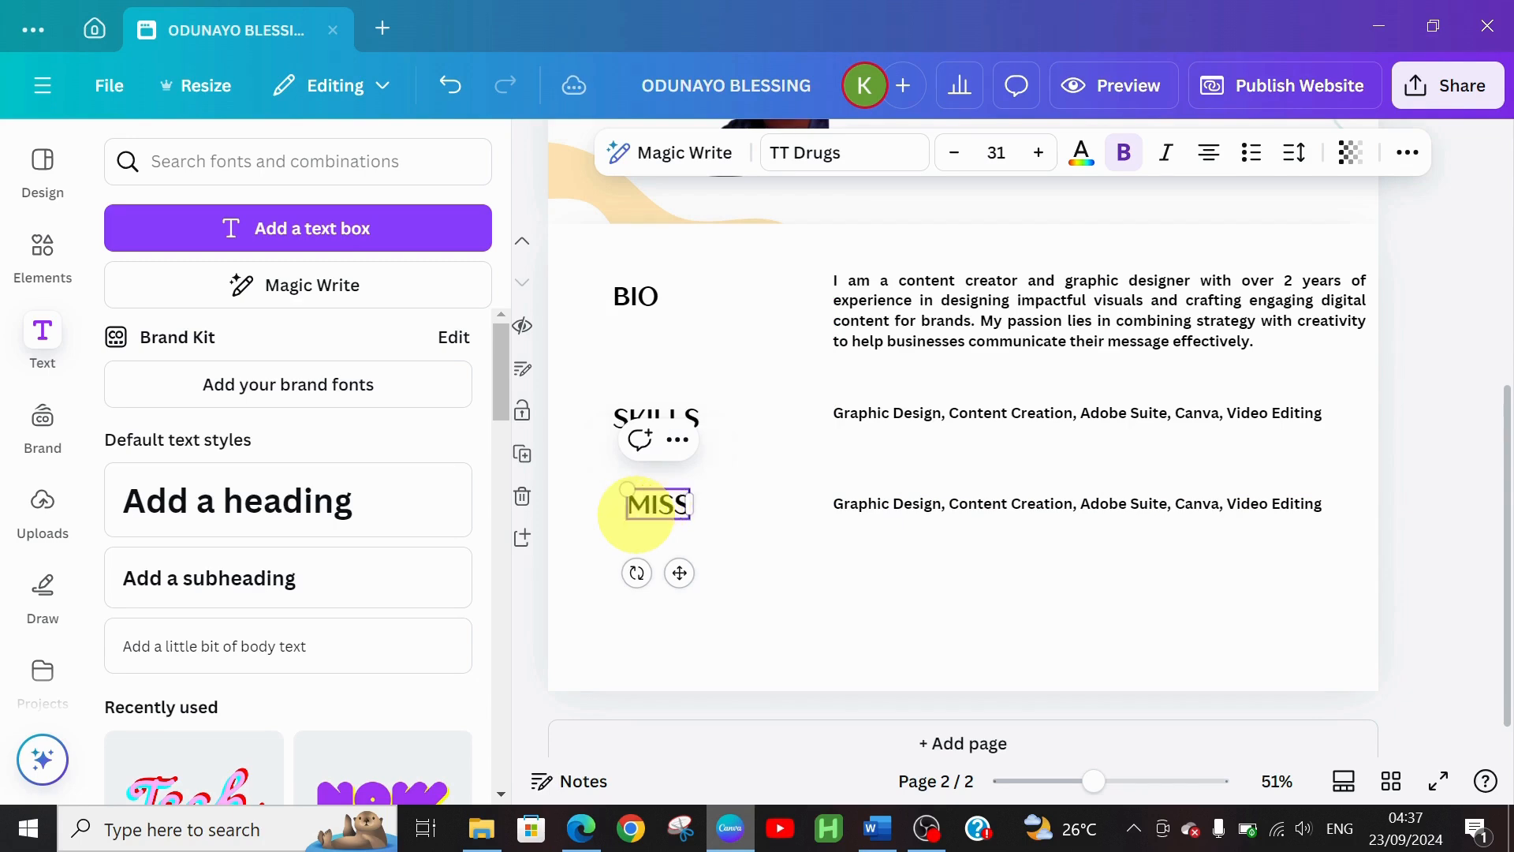
{"action": "type", "text": "ION"}
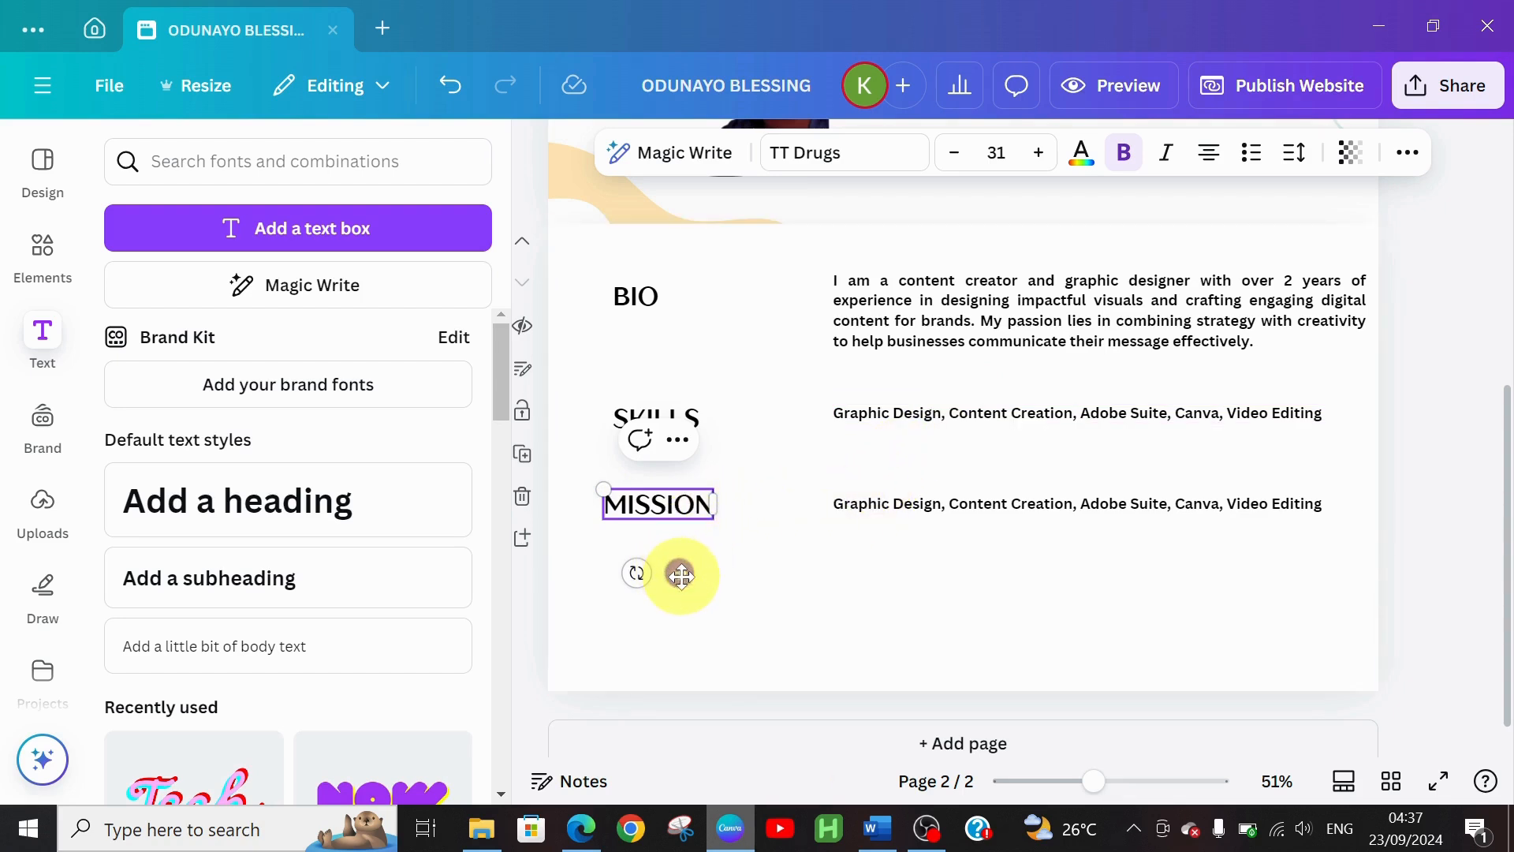
{"action": "left_click_drag", "start_coordinate": [683, 575], "coordinate": [687, 573]}
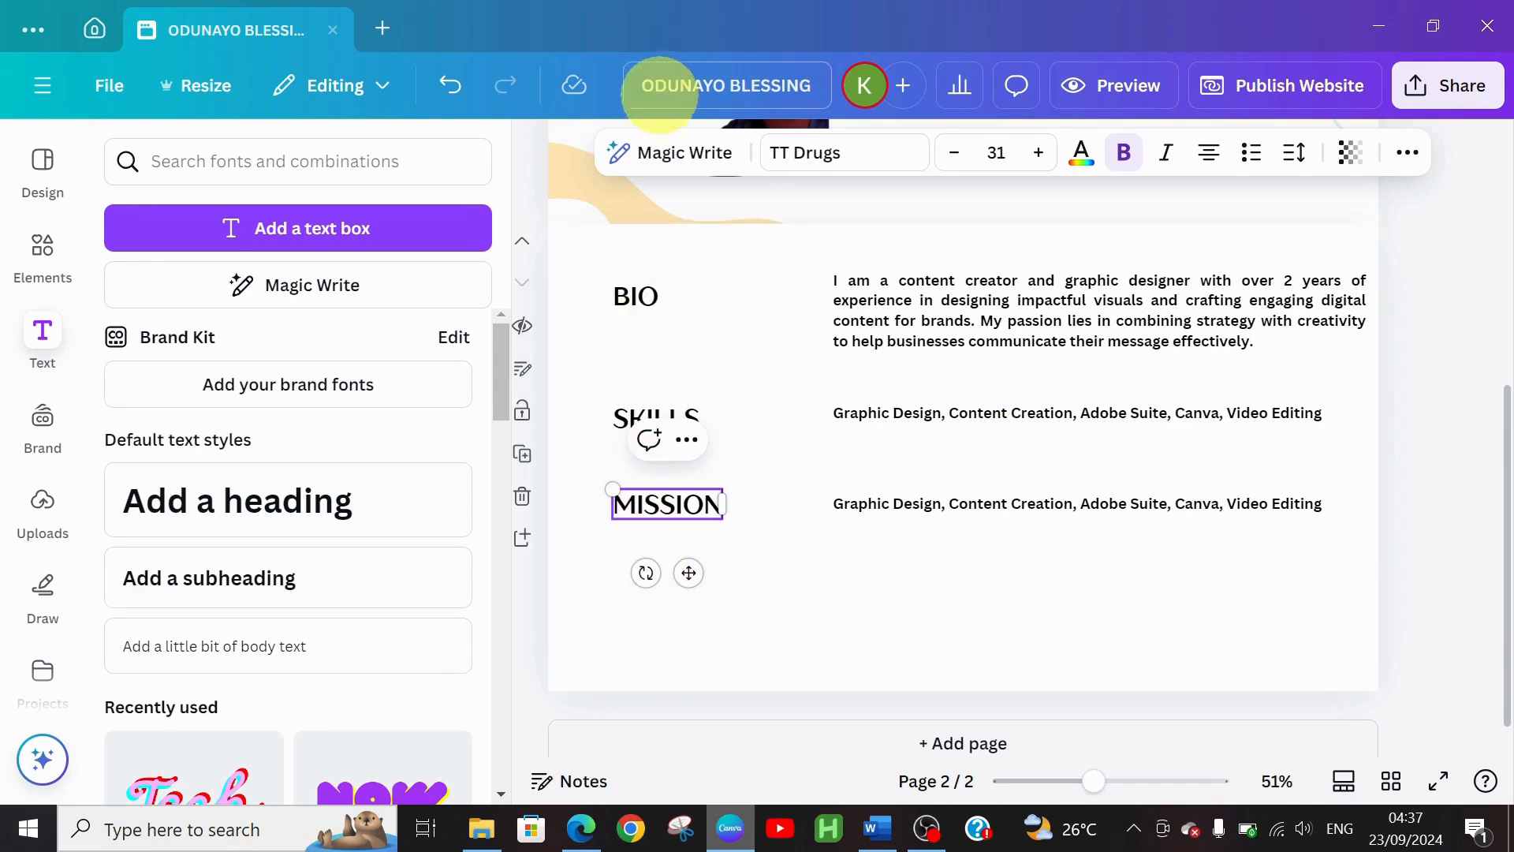
Replace the copied skills line beside MISSION with the pasted mission sentence about transforming ideas into visual content
{"action": "left_click", "coordinate": [881, 505]}
{"action": "left_click", "coordinate": [878, 502]}
{"action": "left_click", "coordinate": [877, 501]}
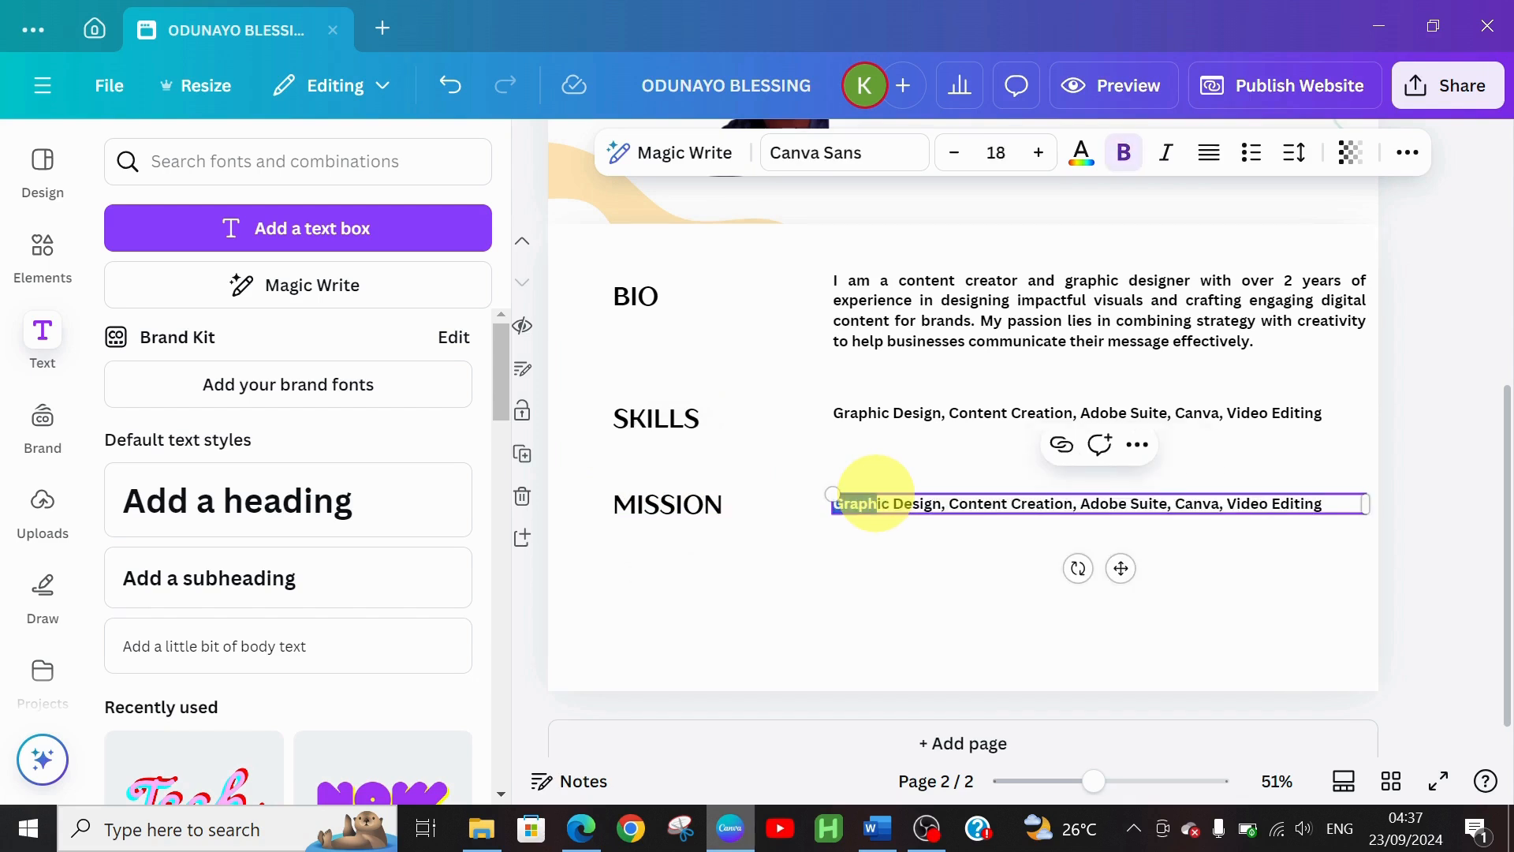
{"action": "triple_click", "coordinate": [876, 495]}
{"action": "left_click", "coordinate": [876, 494]}
{"action": "triple_click", "coordinate": [876, 494]}
{"action": "left_click", "coordinate": [876, 494]}
{"action": "left_click_drag", "start_coordinate": [876, 493], "coordinate": [1326, 501]}
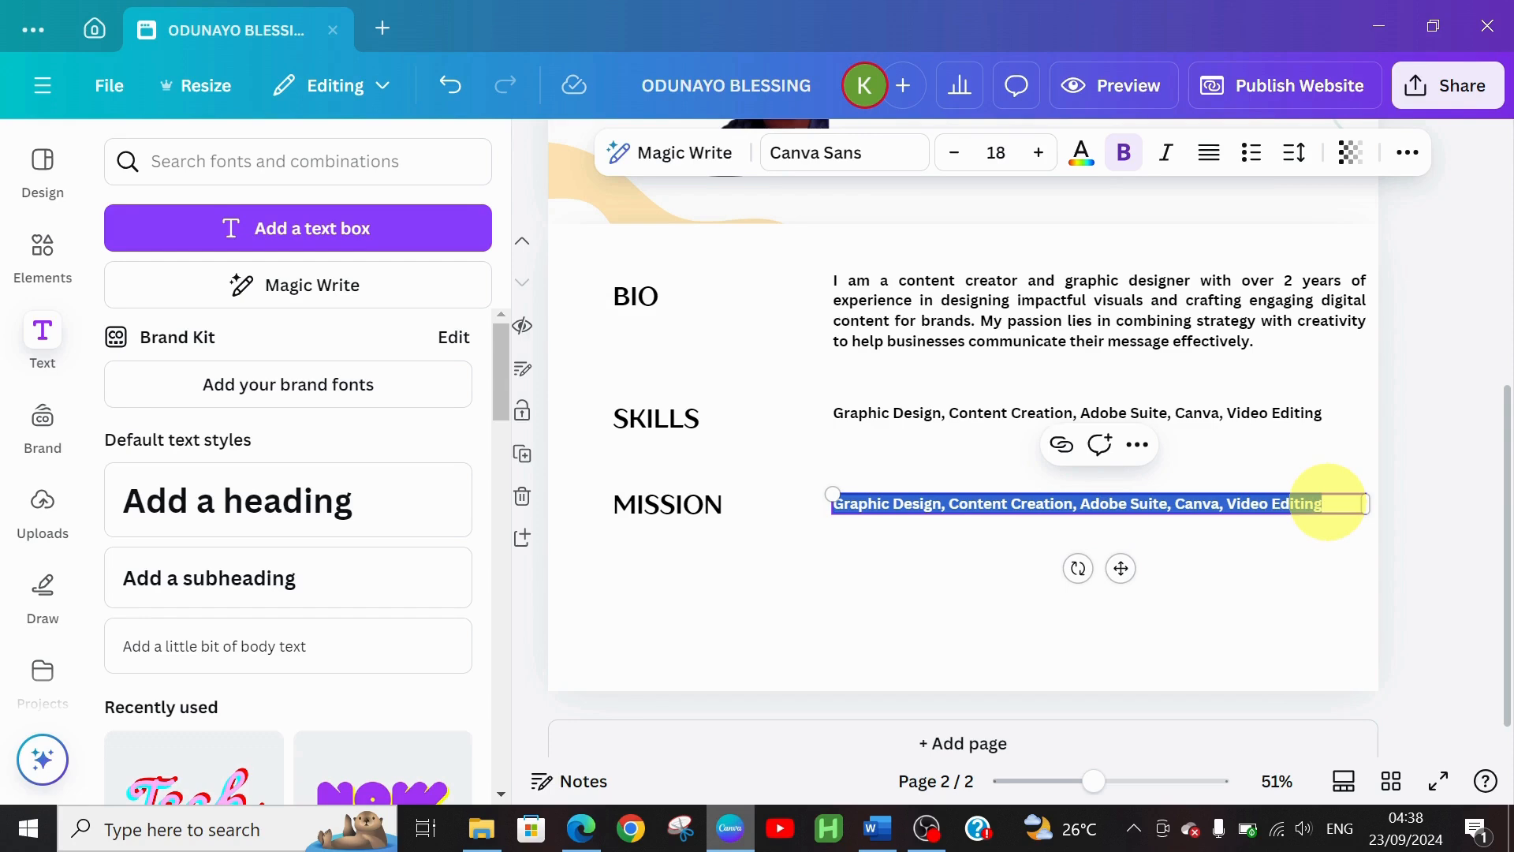
{"action": "key", "text": "ctrl+v"}
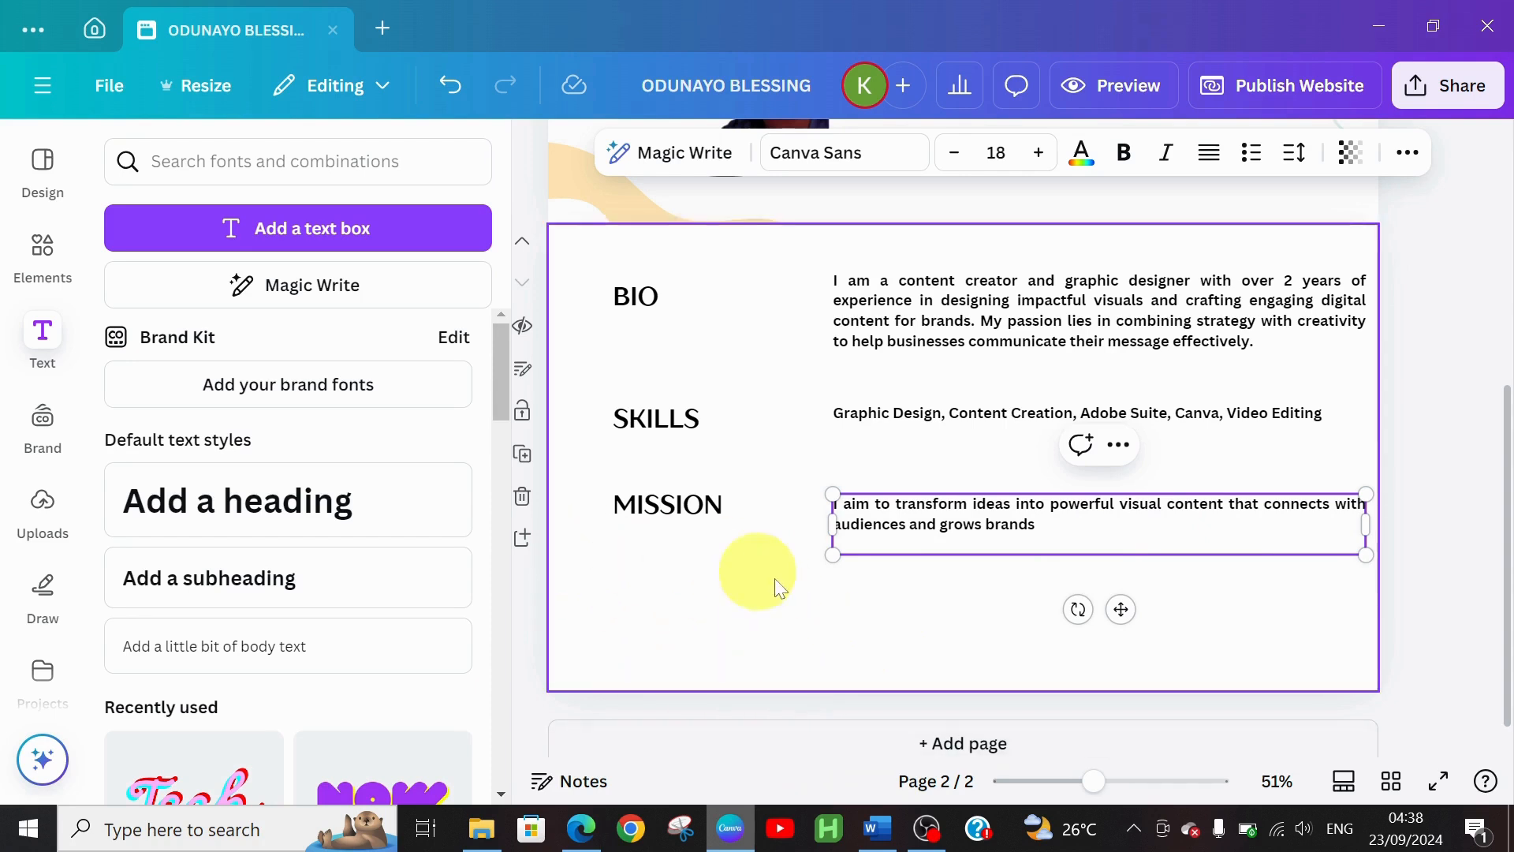
Duplicate the MISSION heading and place the copy below the original, left-aligned
{"action": "left_click", "coordinate": [636, 508]}
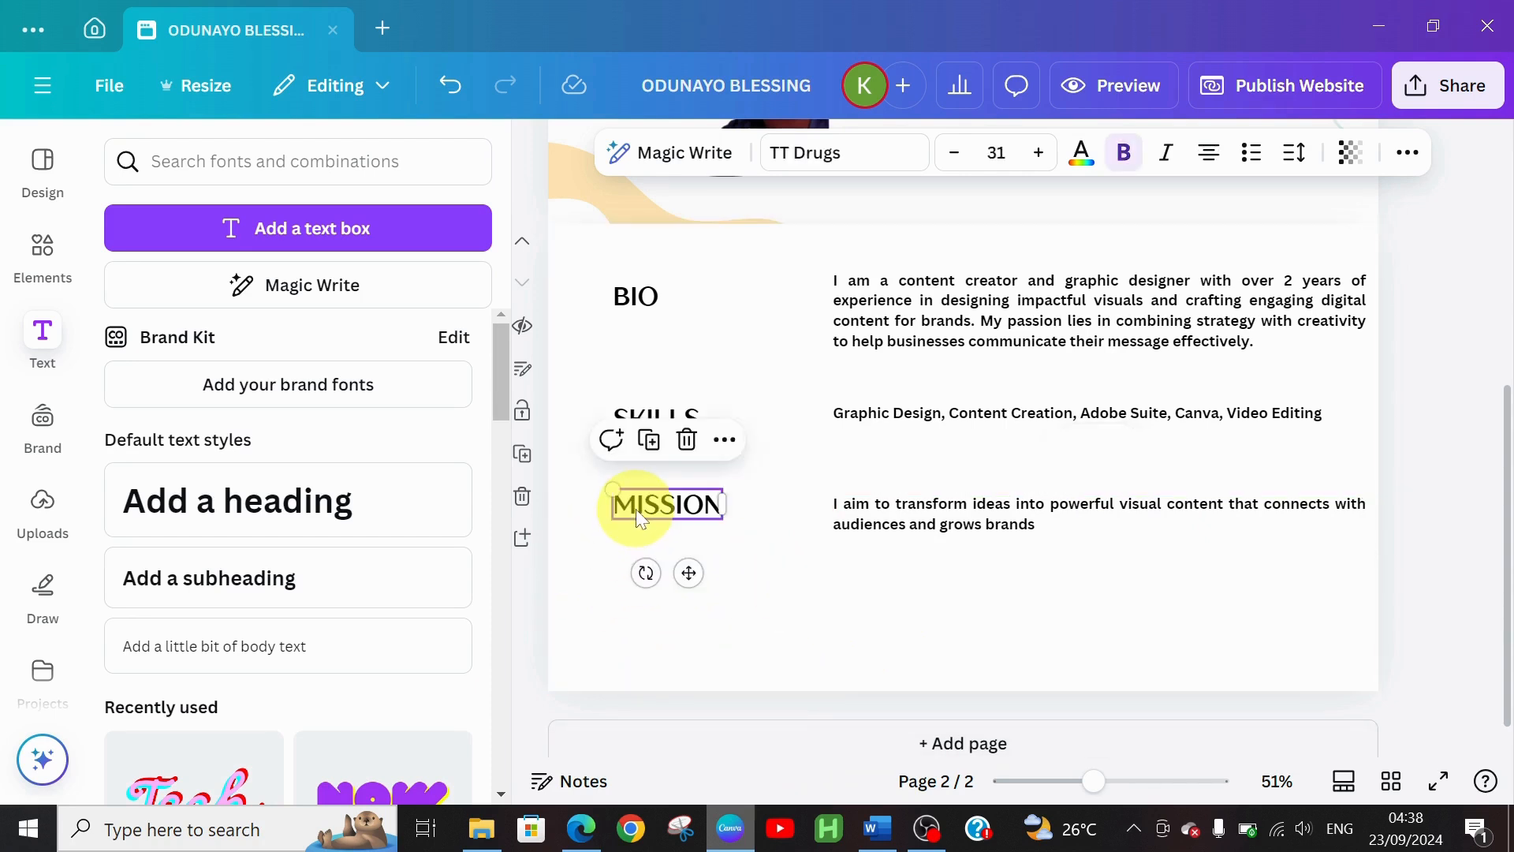
{"action": "left_click_drag", "start_coordinate": [635, 509], "coordinate": [638, 513]}
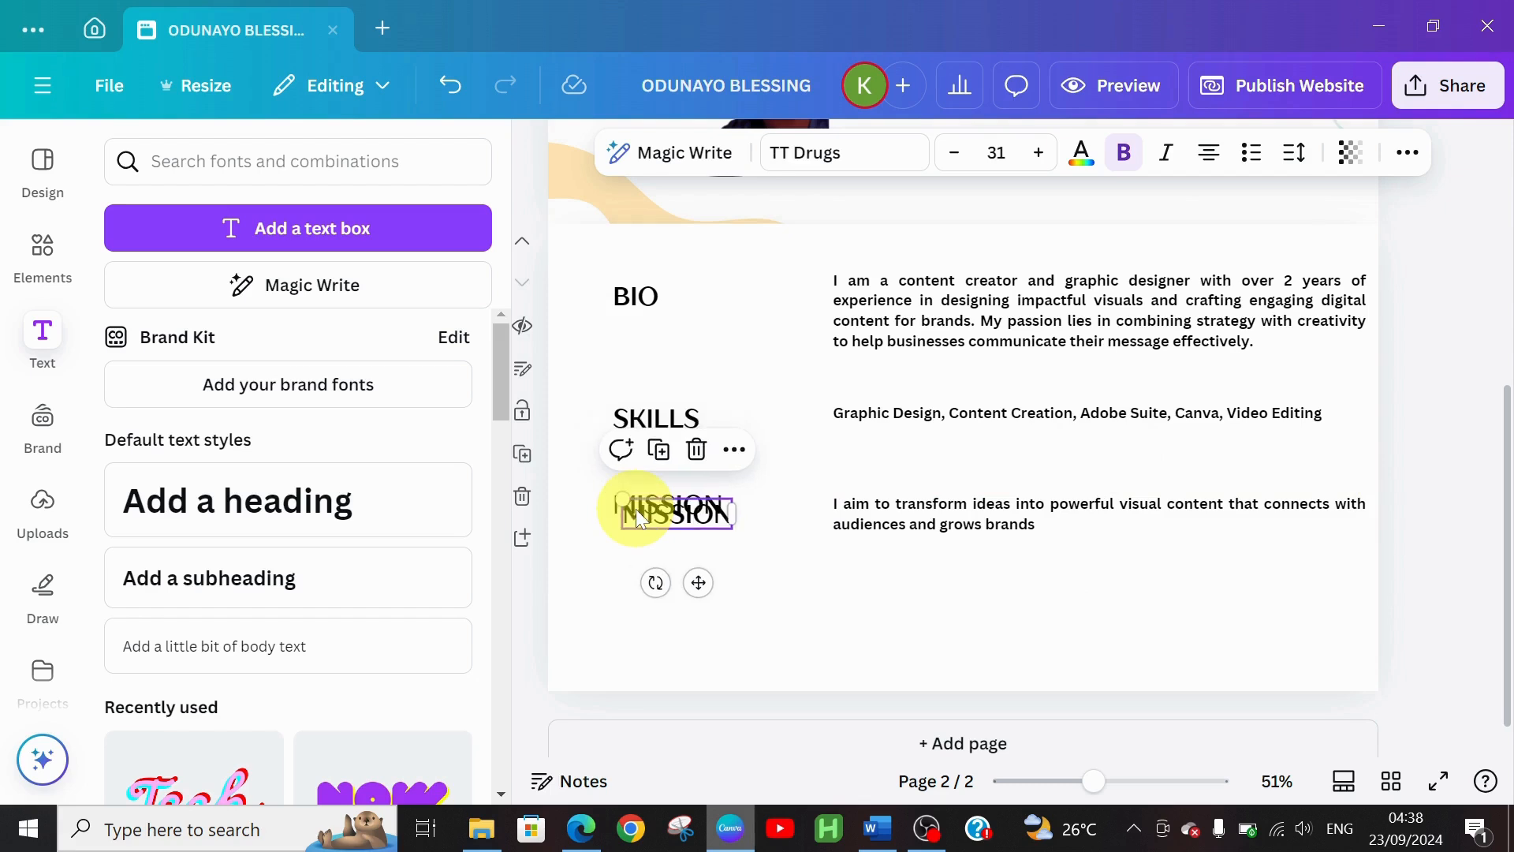
{"action": "left_click_drag", "start_coordinate": [693, 582], "coordinate": [687, 638]}
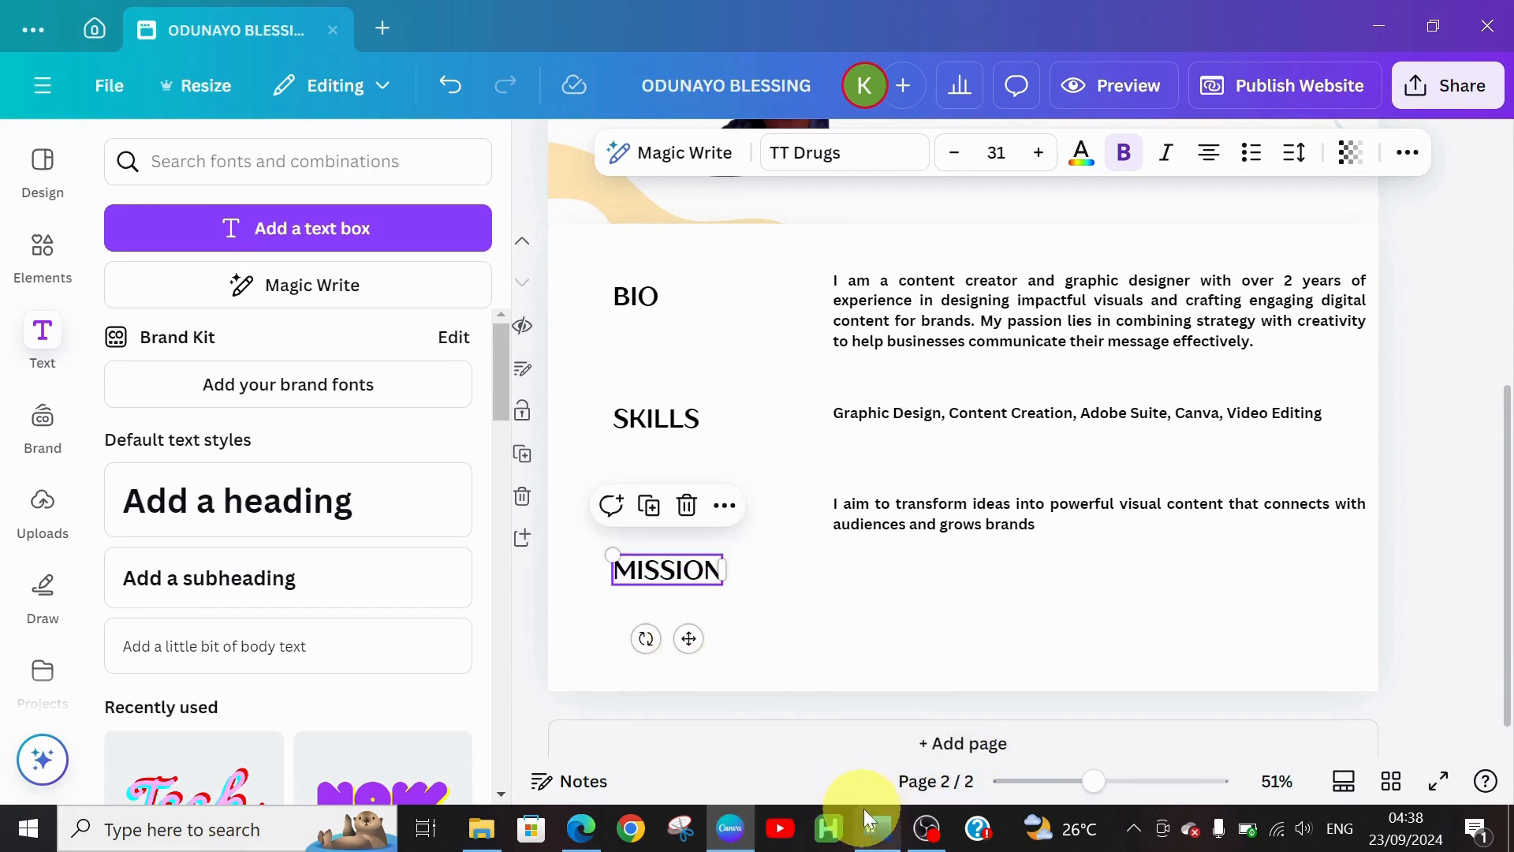
Copy the Word portfolio's EXPERIENCE paragraph about startups, YouTube channels and social media graphics, then return to Canva
{"action": "left_click", "coordinate": [877, 830]}
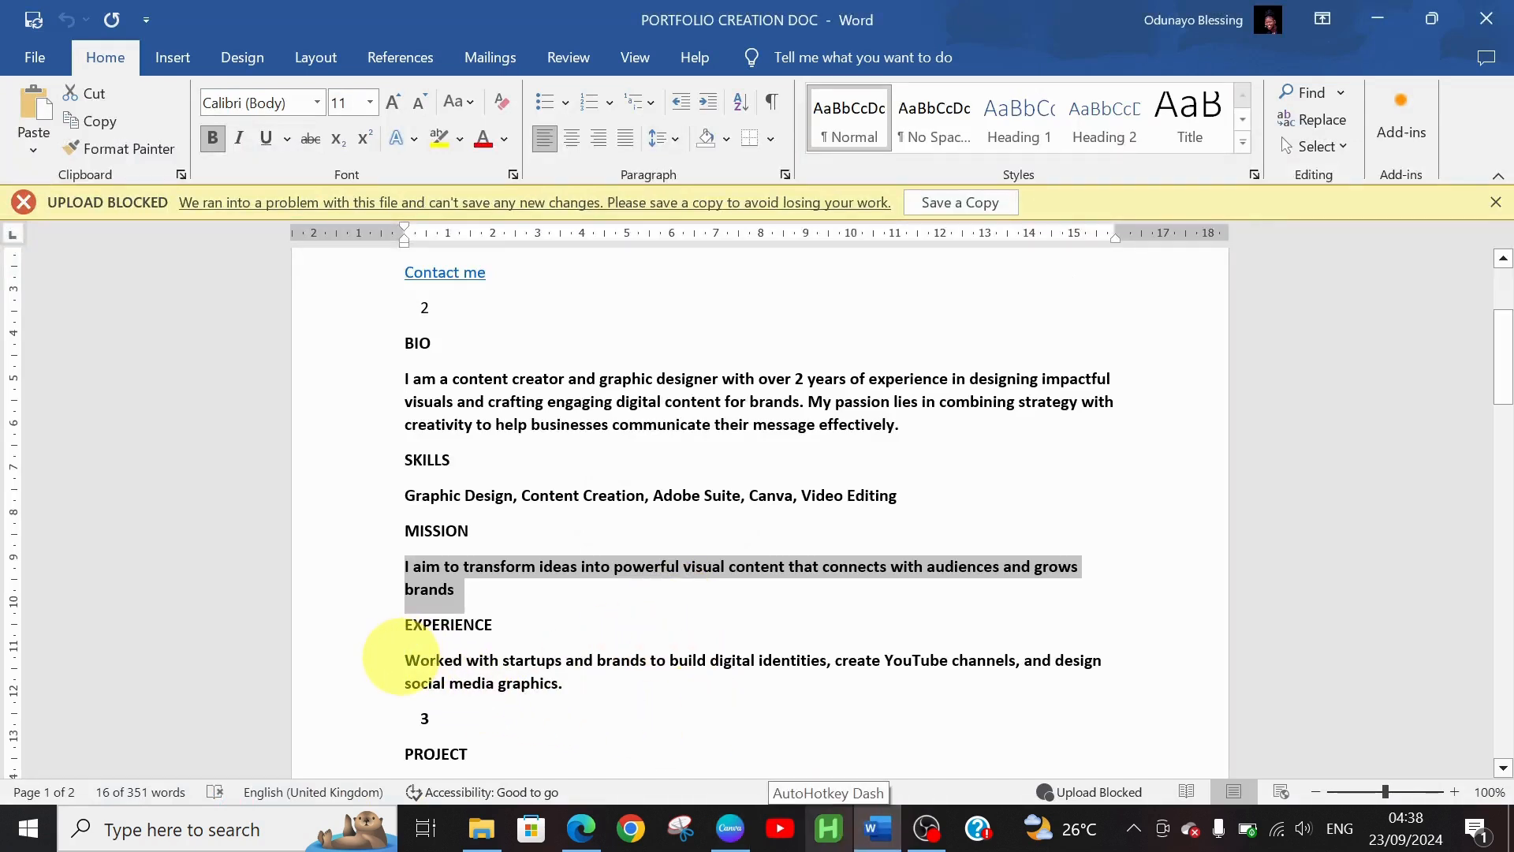
{"action": "left_click_drag", "start_coordinate": [405, 659], "coordinate": [560, 678]}
{"action": "key", "text": "ctrl+c"}
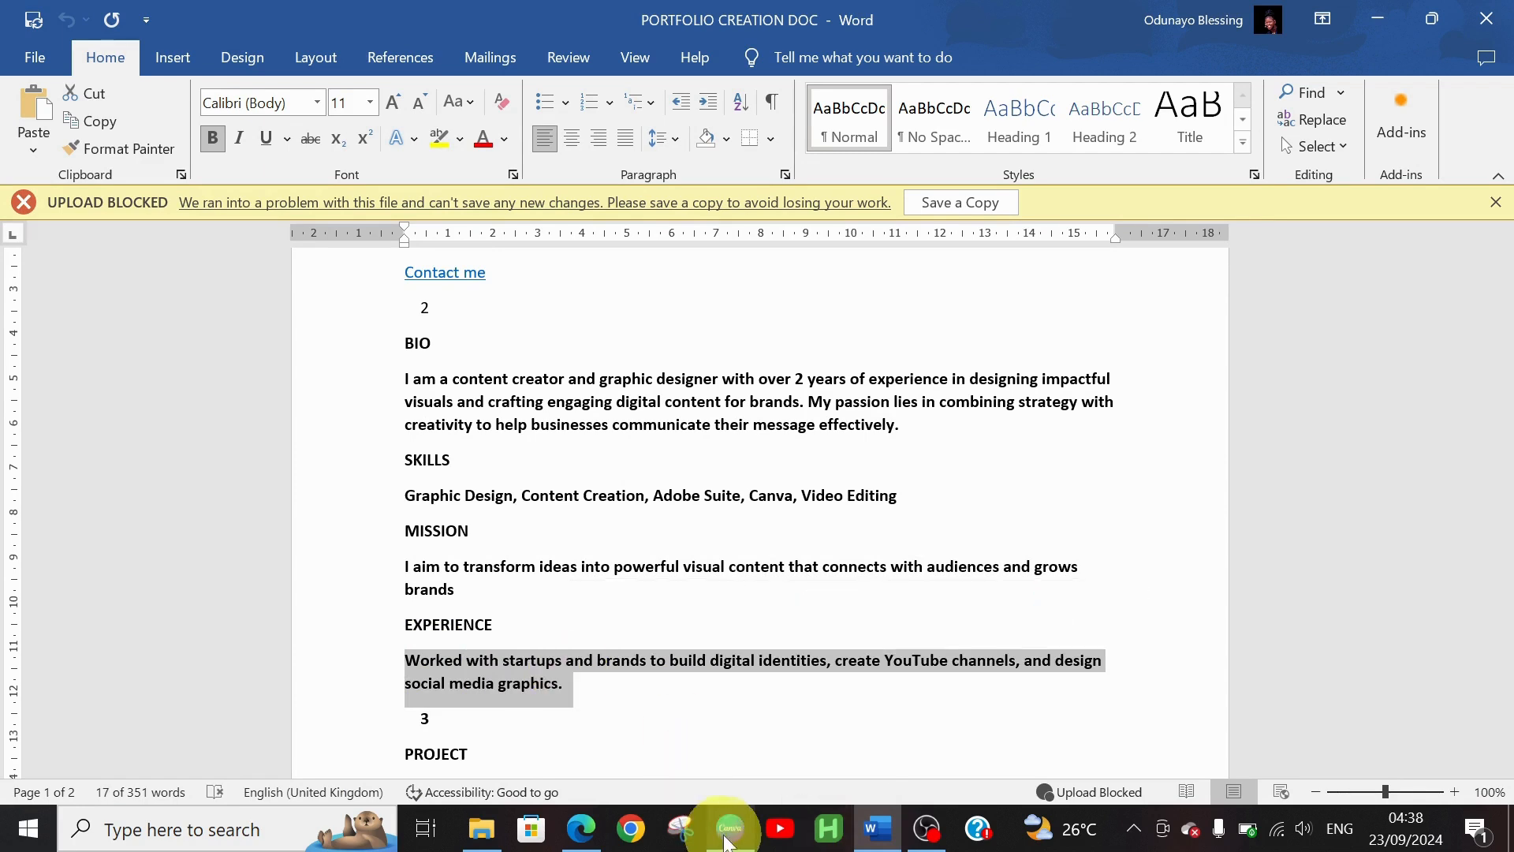
{"action": "left_click", "coordinate": [730, 828]}
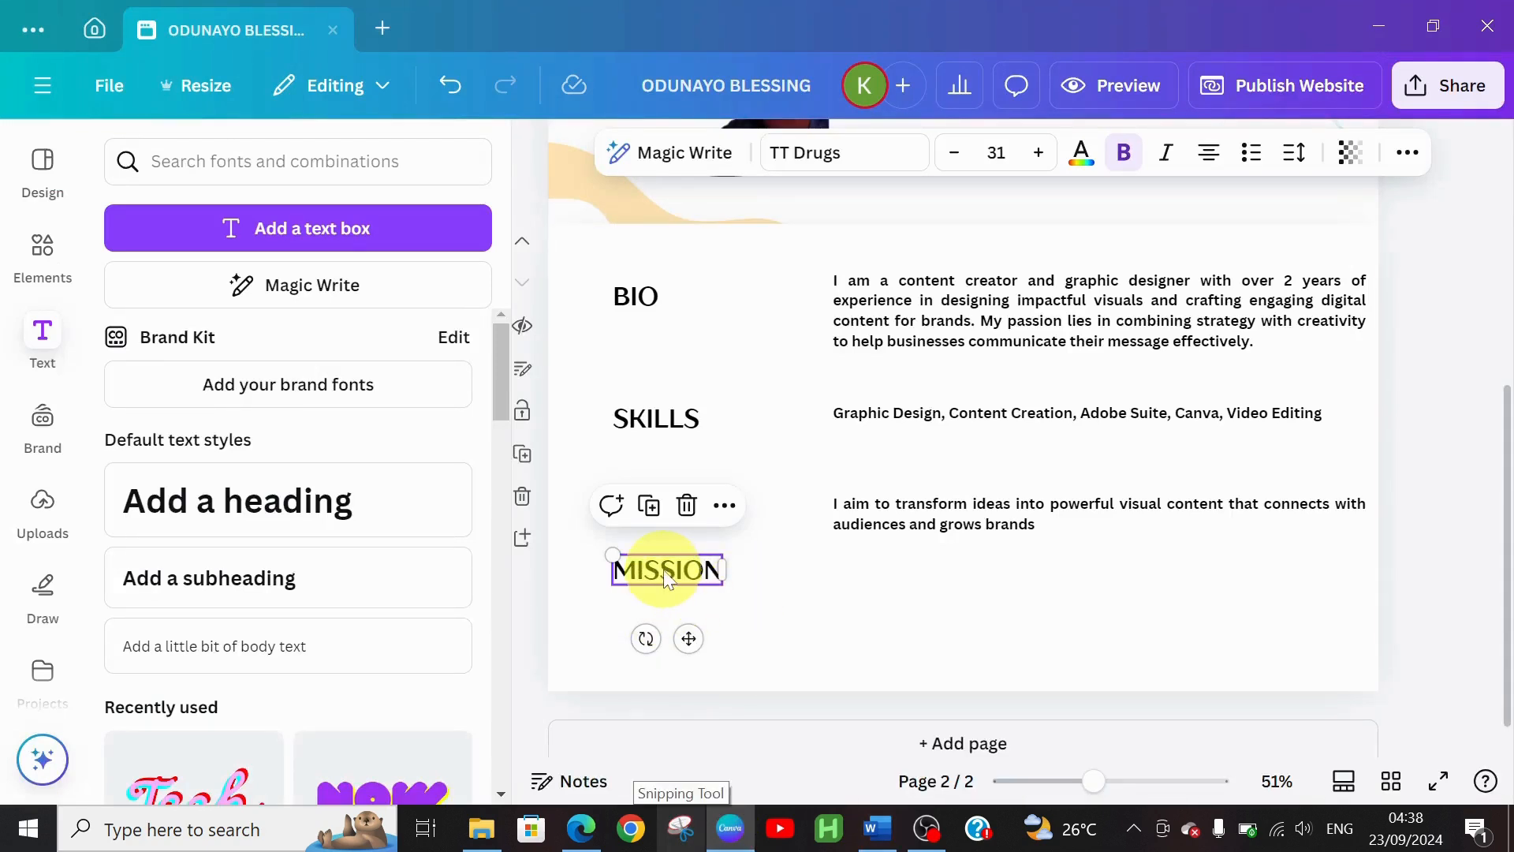
Rename the lower MISSION copy to EXPERIENCE and align it under BIO, SKILLS and MISSION
{"action": "double_click", "coordinate": [666, 570]}
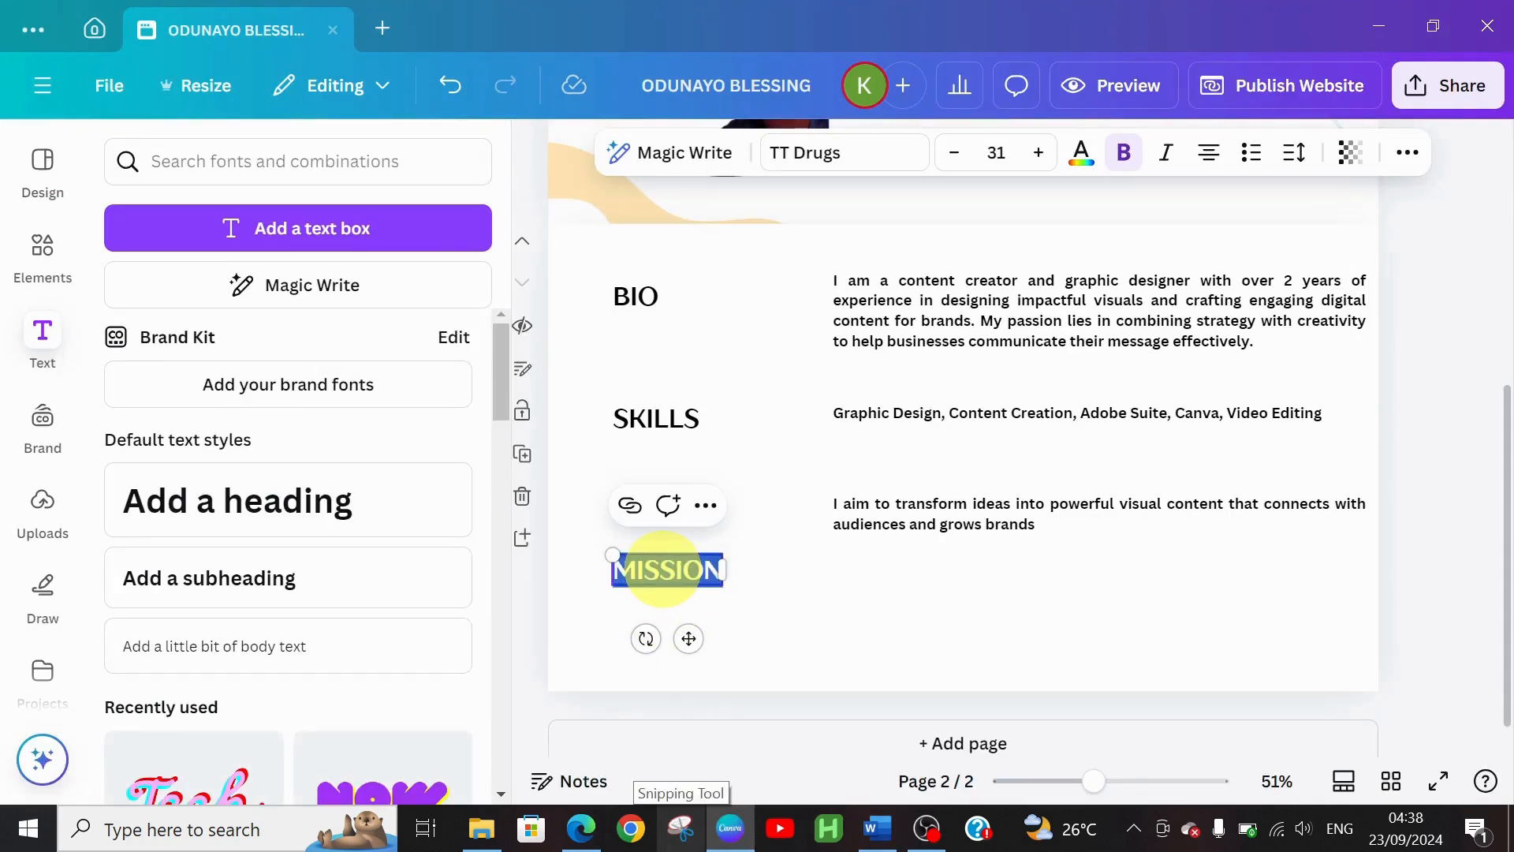
{"action": "type", "text": "EXP"}
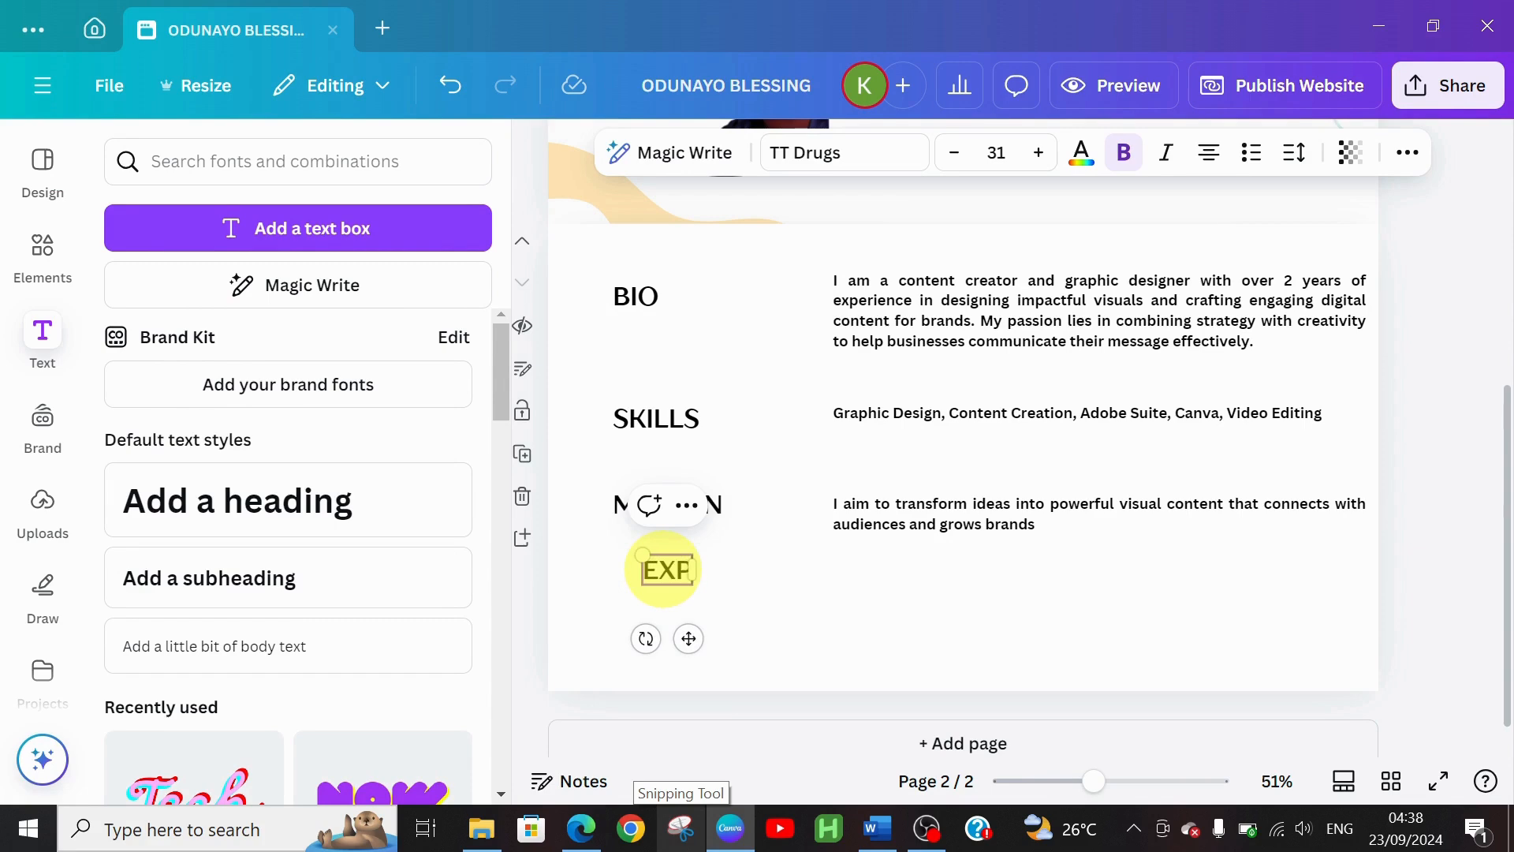
{"action": "type", "text": "ERIE"}
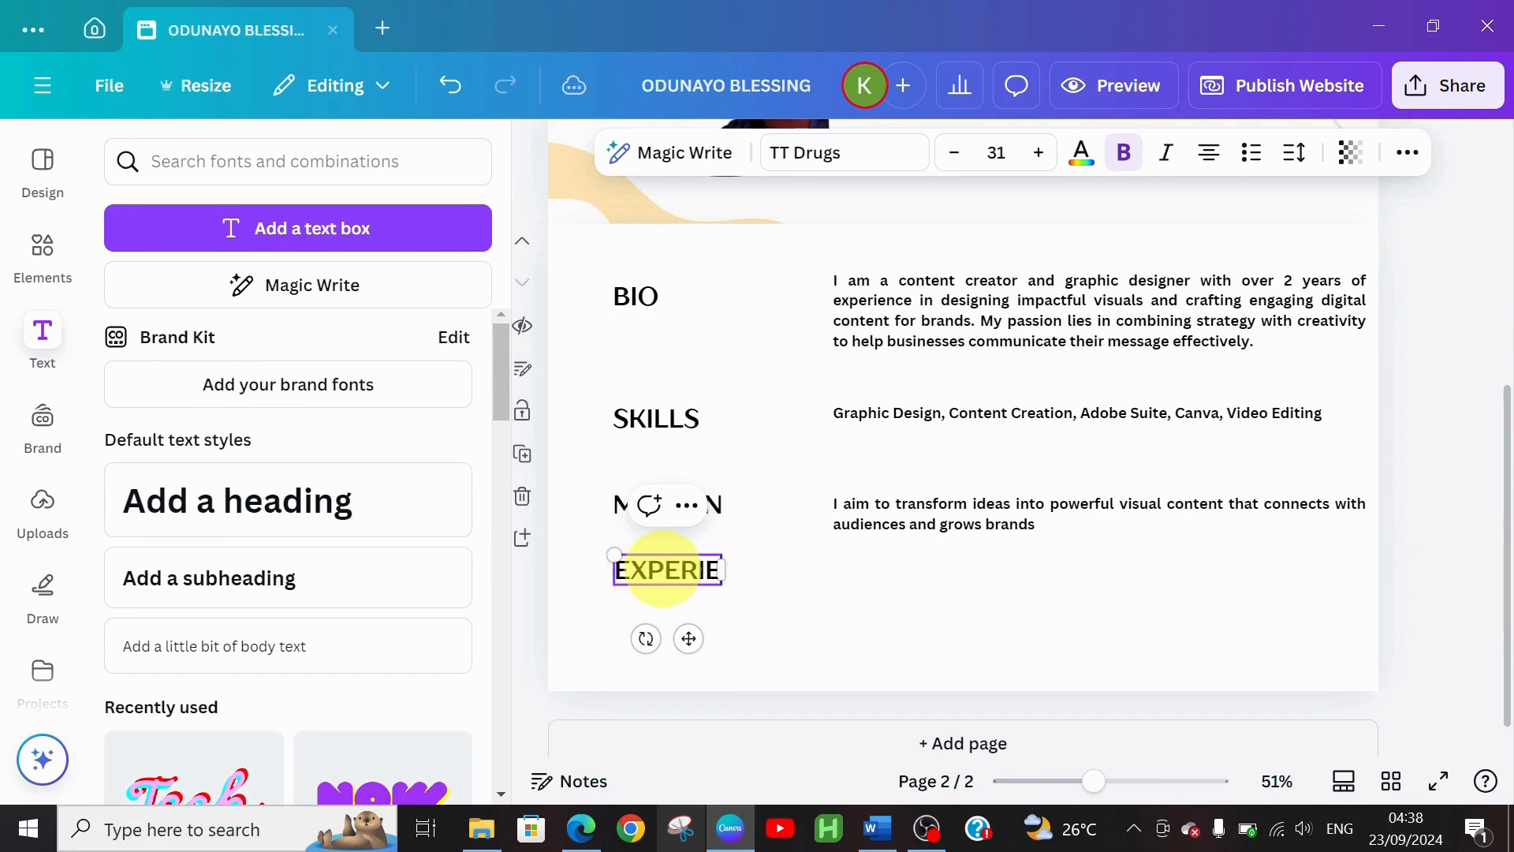
{"action": "type", "text": "NCE"}
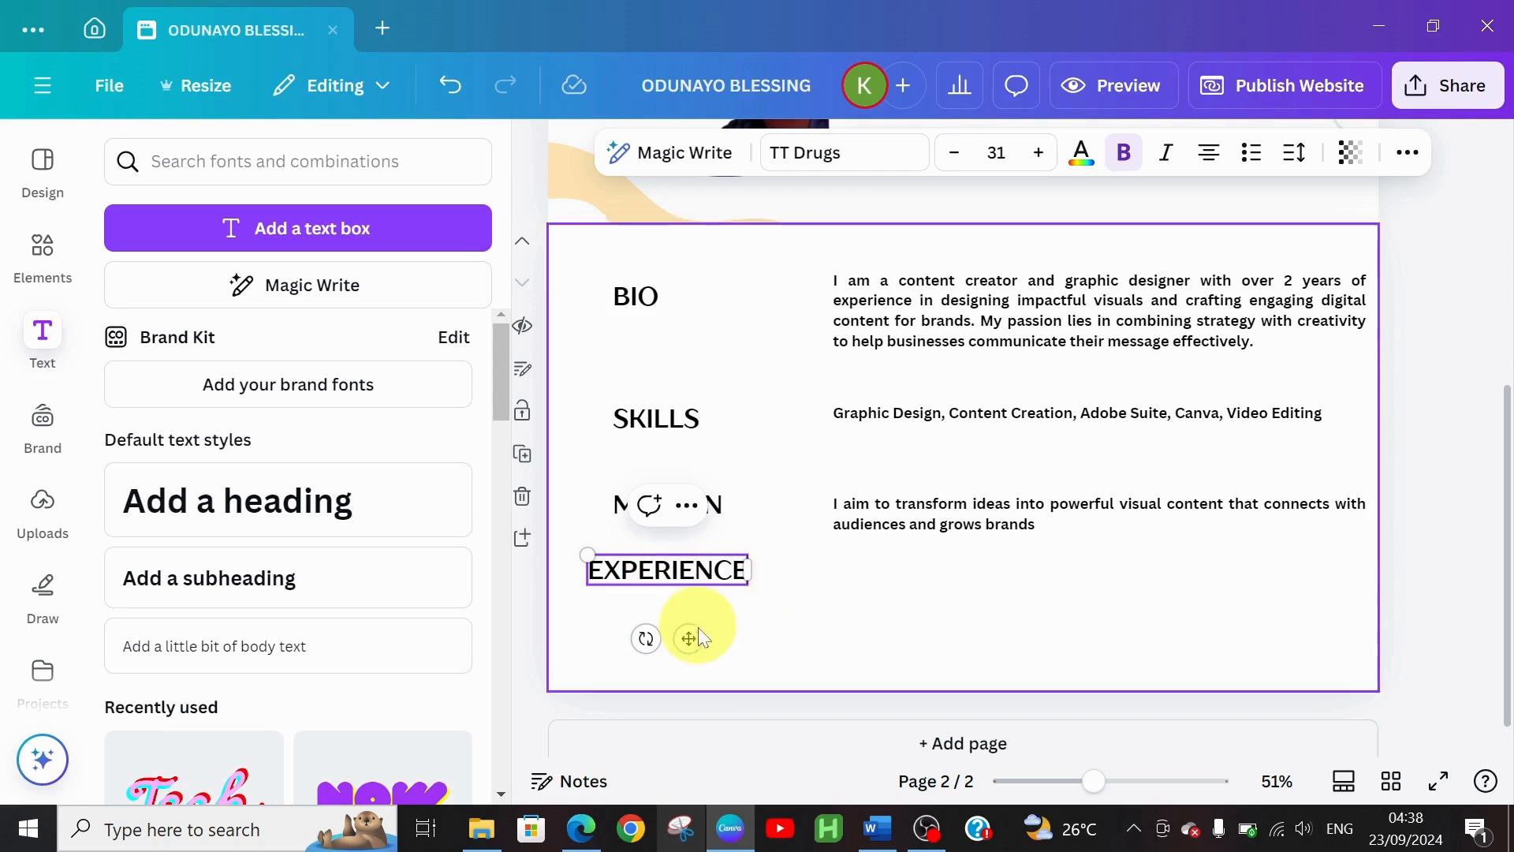
{"action": "mouse_move", "coordinate": [688, 642]}
{"action": "left_mouse_down"}
{"action": "mouse_move", "coordinate": [714, 636]}
{"action": "mouse_move", "coordinate": [713, 650]}
{"action": "left_mouse_up"}
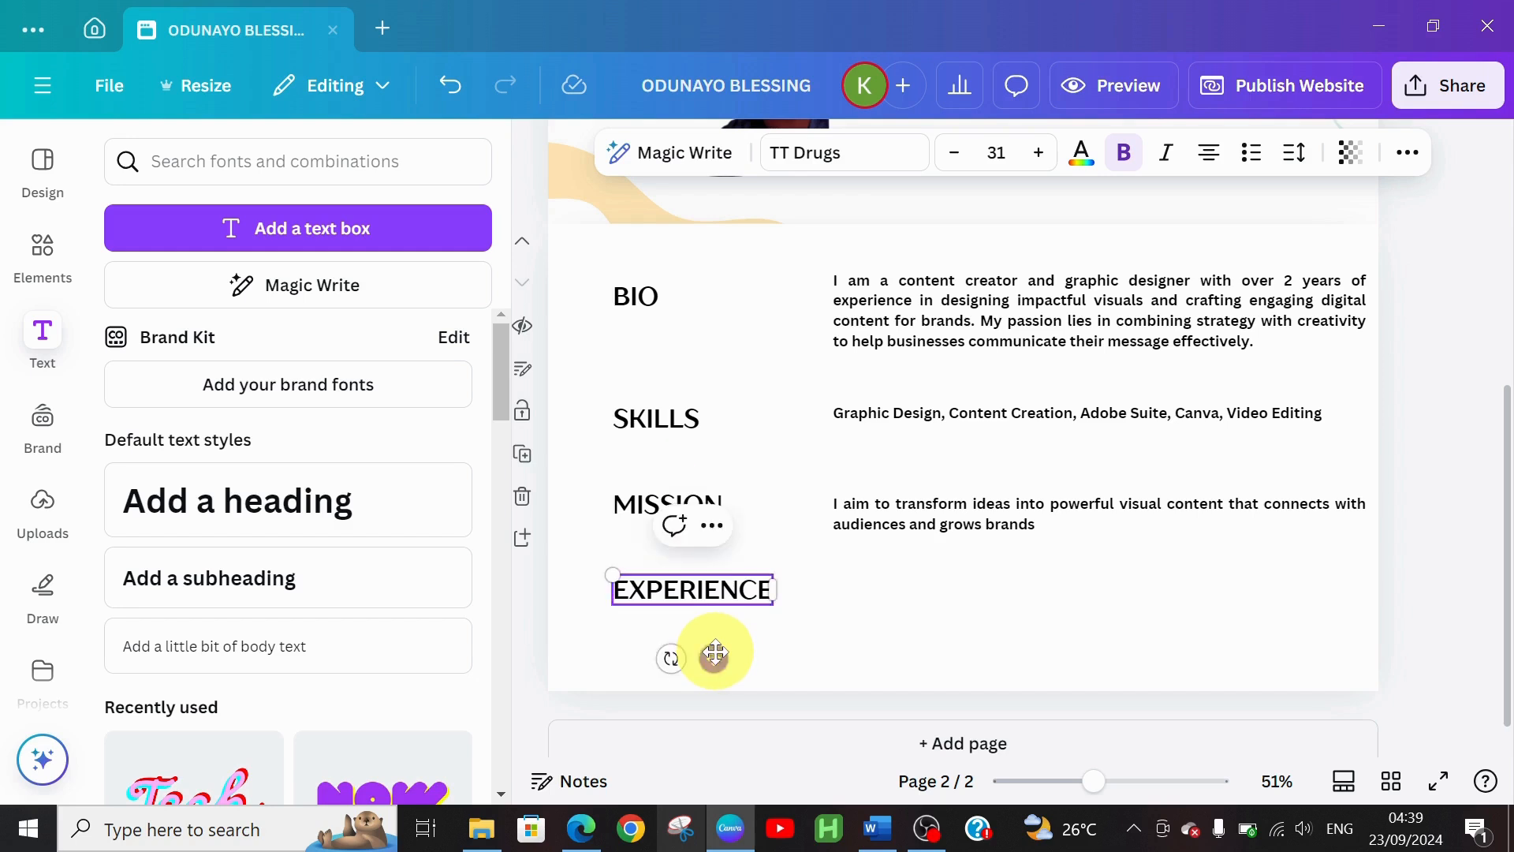
Duplicate the mission sentence box and line the copy up beside EXPERIENCE
{"action": "left_click", "coordinate": [926, 532]}
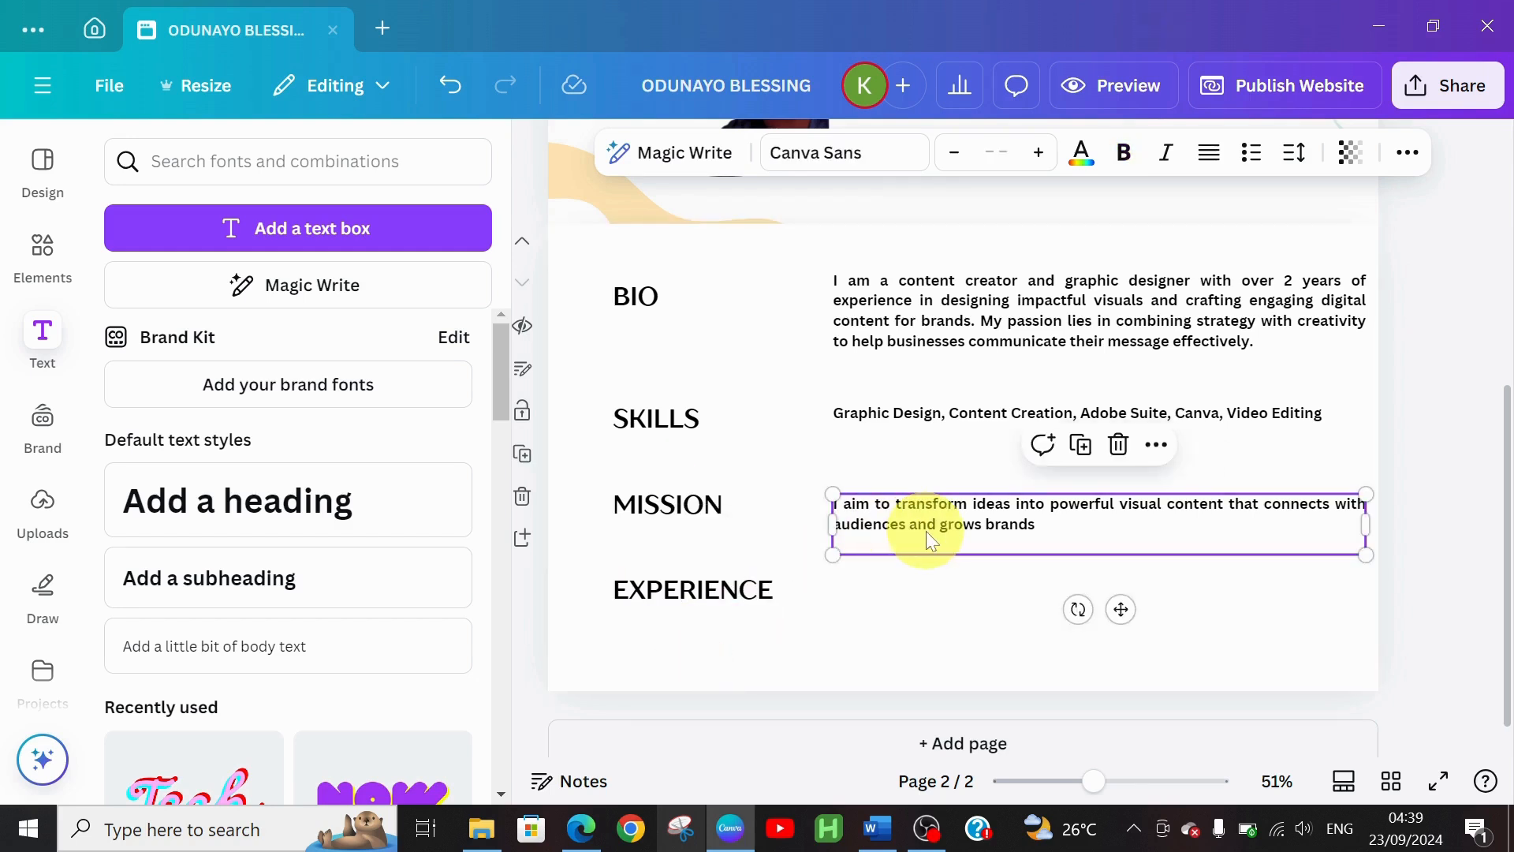
{"action": "key", "text": "ctrl+d"}
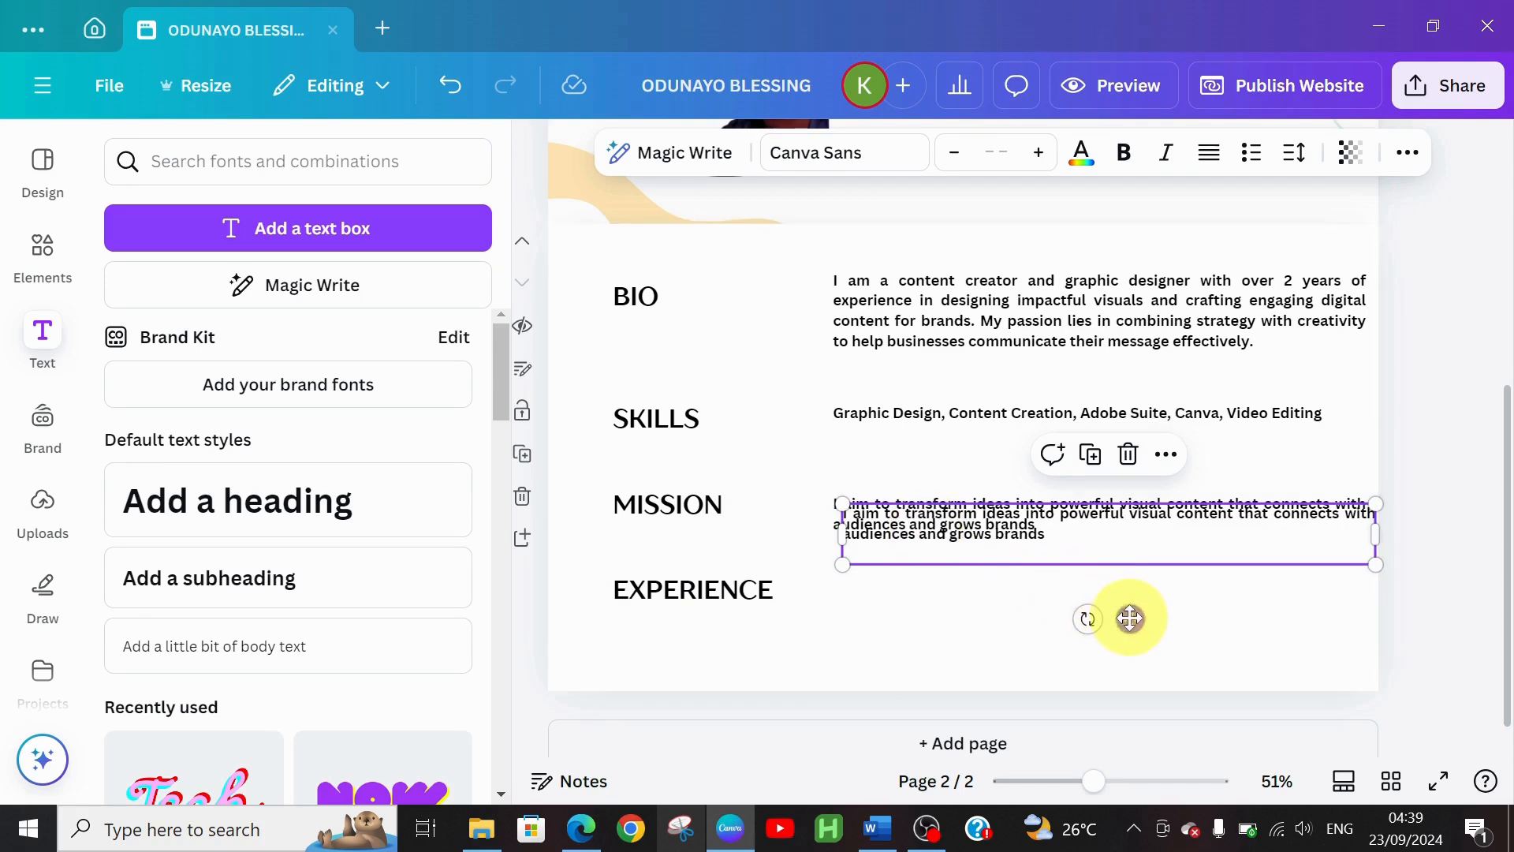
{"action": "left_click_drag", "start_coordinate": [1131, 619], "coordinate": [1118, 665]}
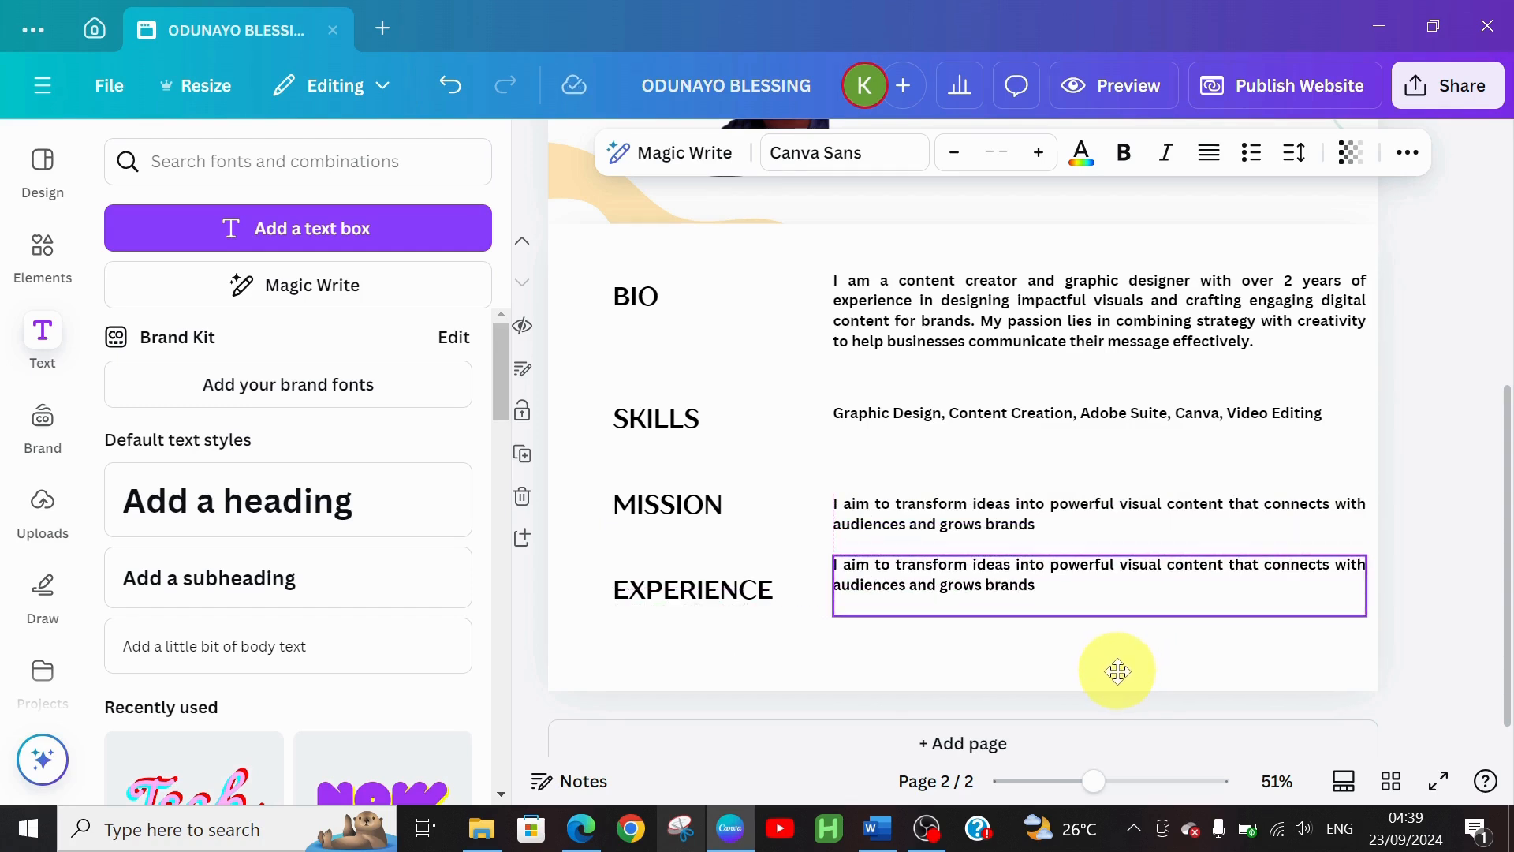
{"action": "mouse_move", "coordinate": [1118, 672]}
{"action": "left_mouse_down"}
{"action": "mouse_move", "coordinate": [1118, 688]}
{"action": "mouse_move", "coordinate": [1121, 676]}
{"action": "left_mouse_up"}
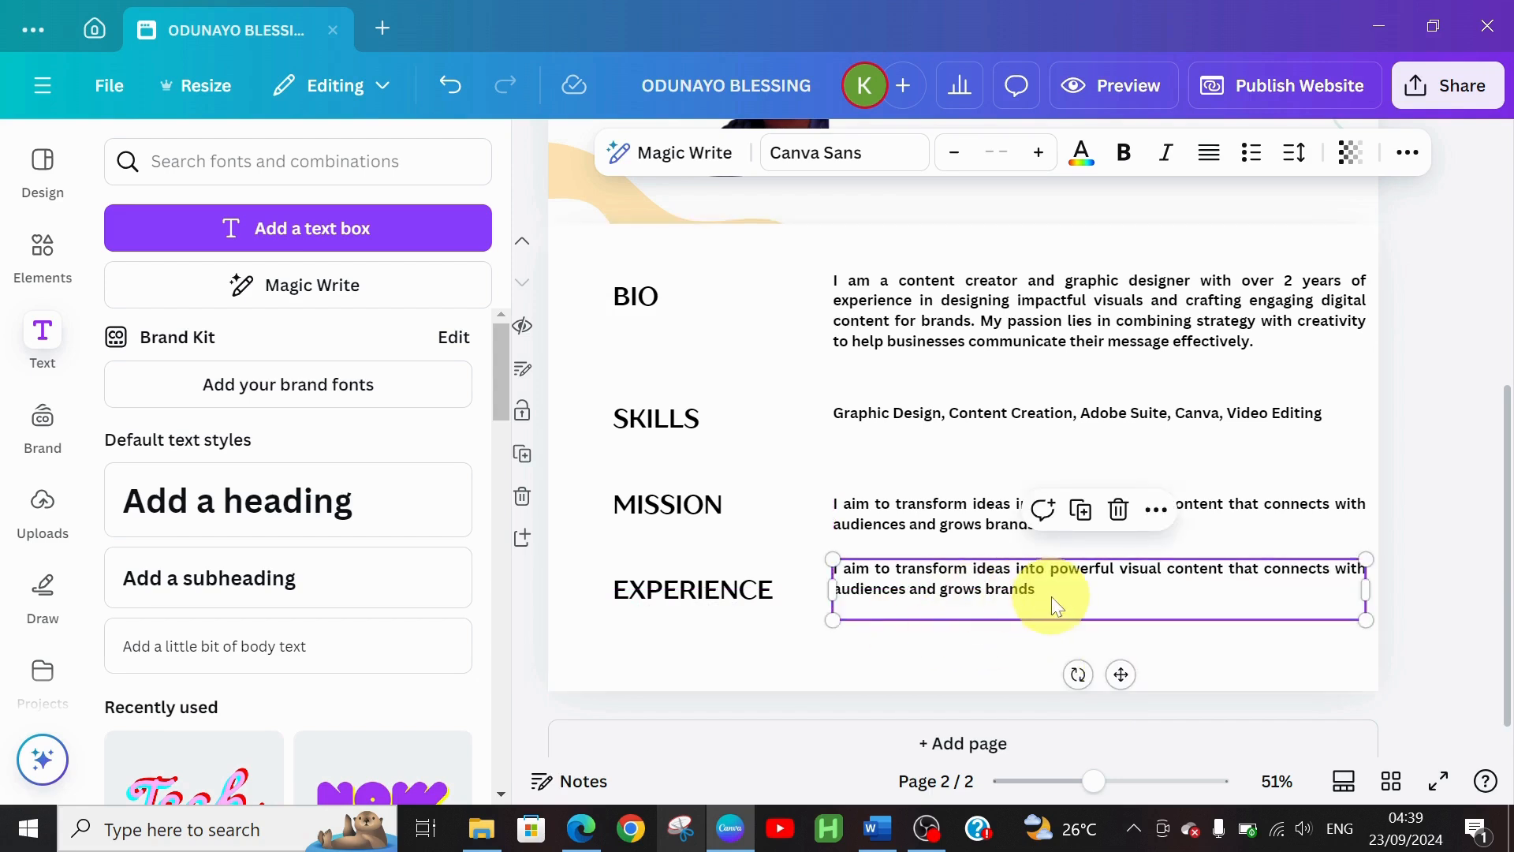
Nudge the mission sentence, SKILLS and MISSION headings to even out the row spacing
{"action": "left_click_drag", "start_coordinate": [964, 520], "coordinate": [964, 500]}
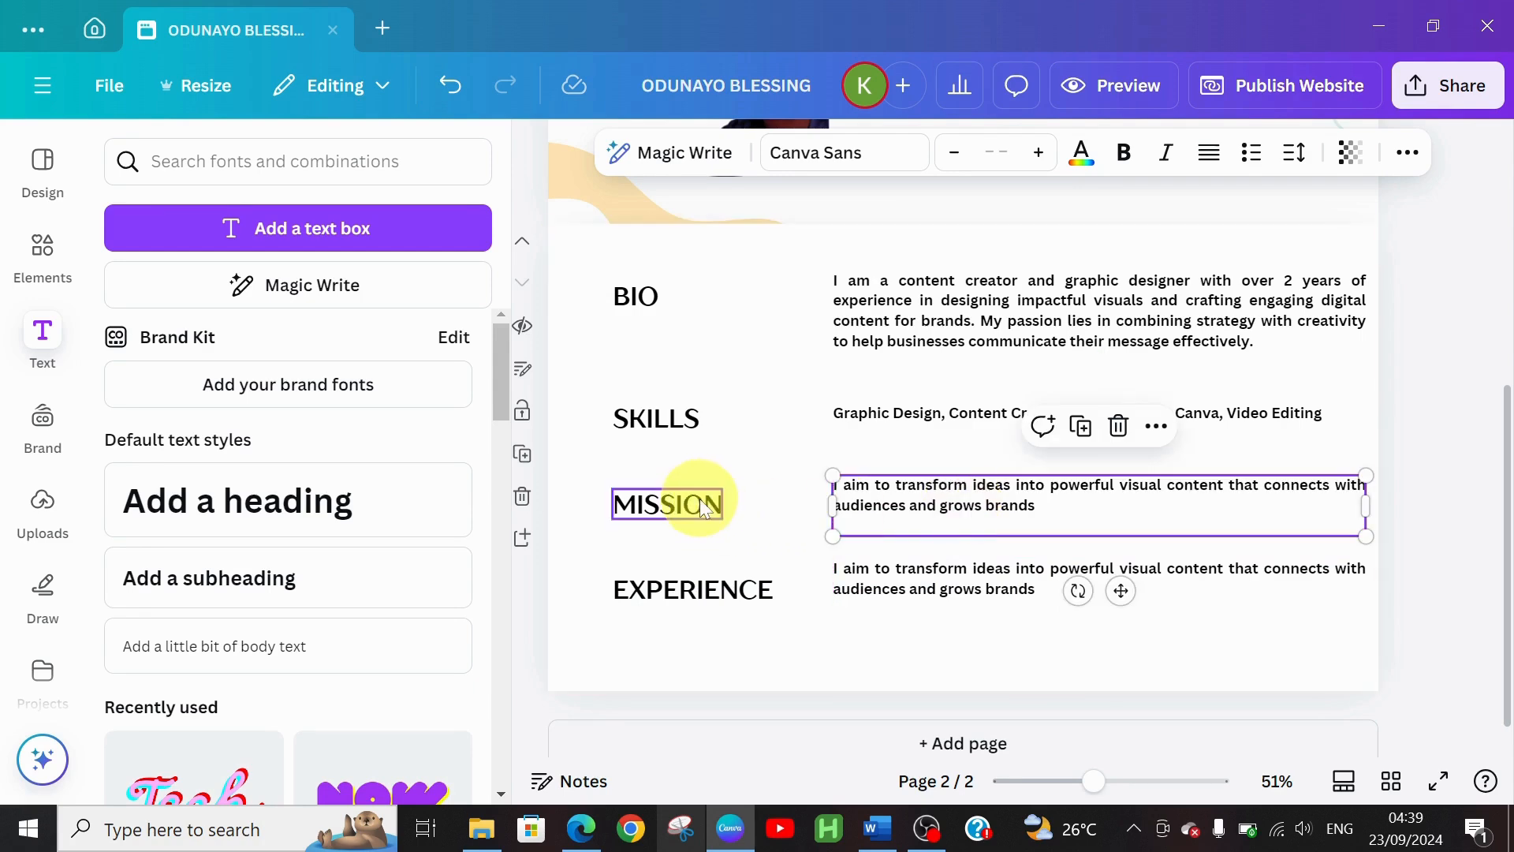
{"action": "left_click", "coordinate": [669, 433]}
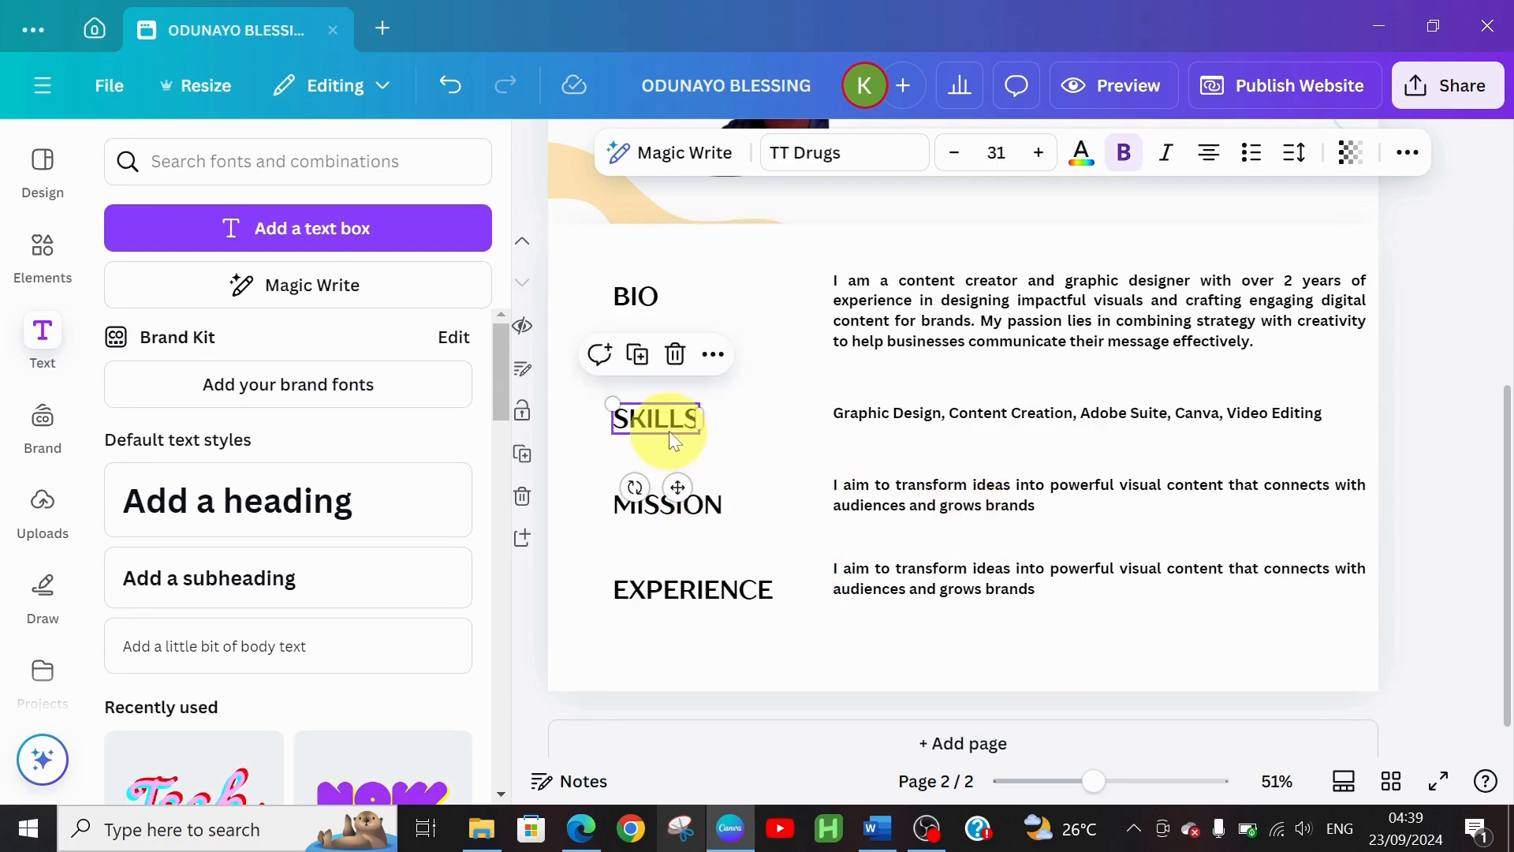
{"action": "left_click_drag", "start_coordinate": [669, 431], "coordinate": [669, 426]}
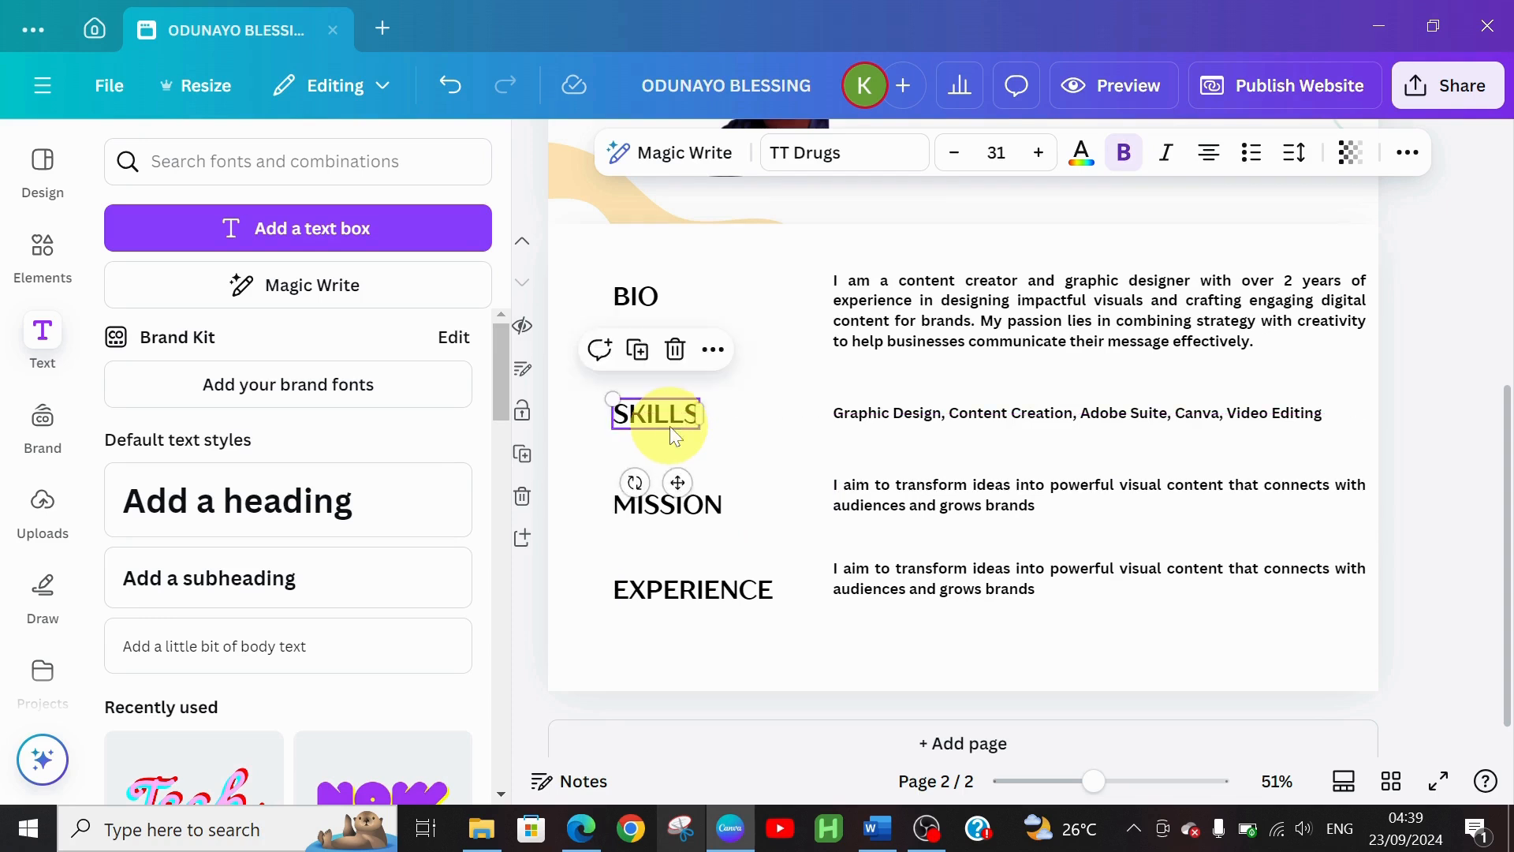
{"action": "left_click", "coordinate": [642, 500]}
{"action": "left_click_drag", "start_coordinate": [650, 506], "coordinate": [649, 503]}
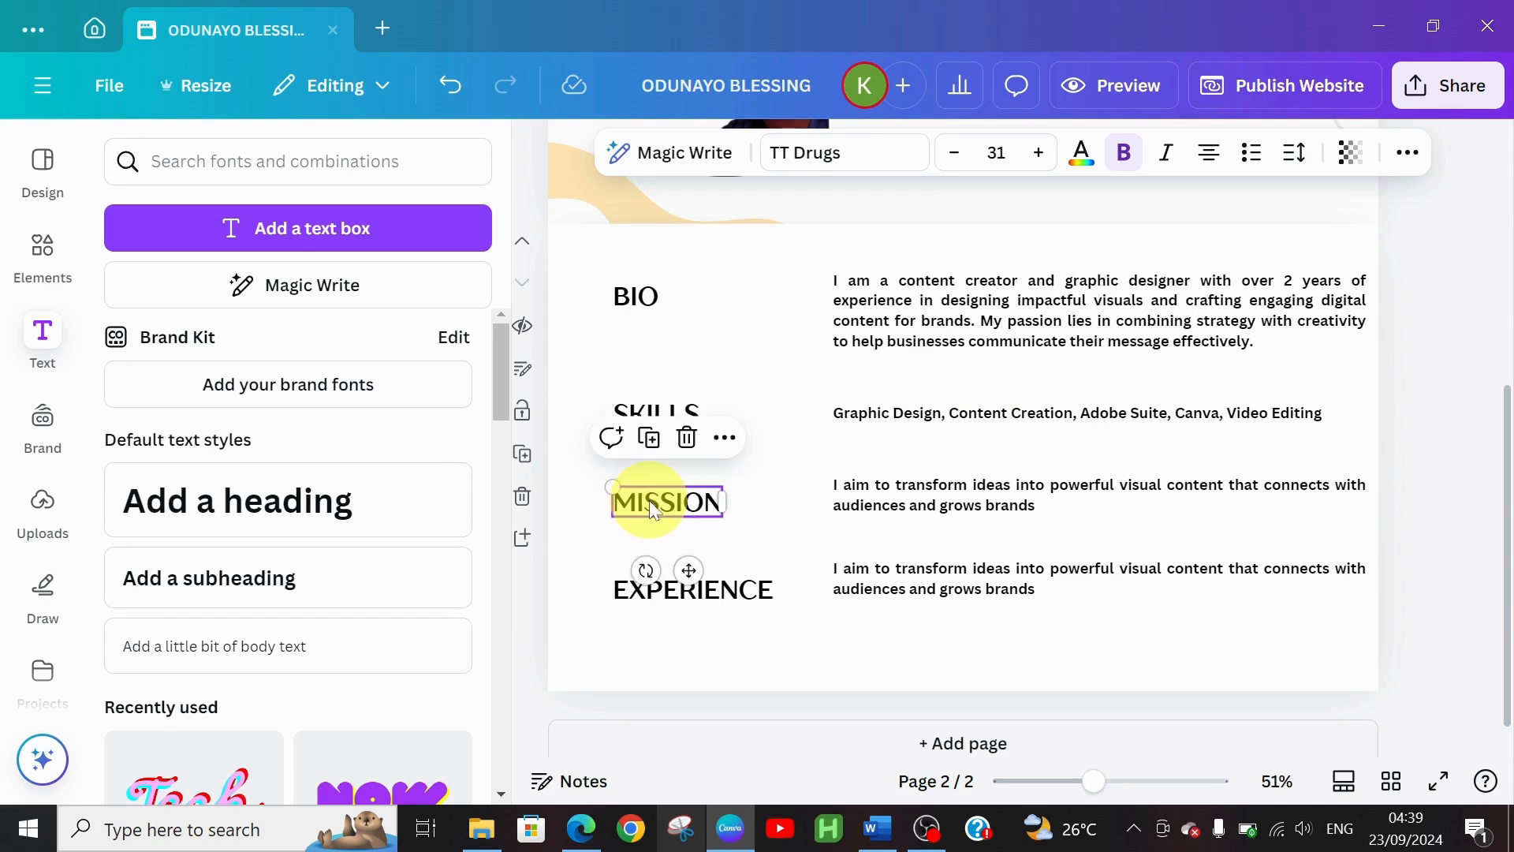
Paste the experience sentence over the copied text beside EXPERIENCE and deselect it
{"action": "left_click", "coordinate": [874, 585]}
{"action": "double_click", "coordinate": [873, 585]}
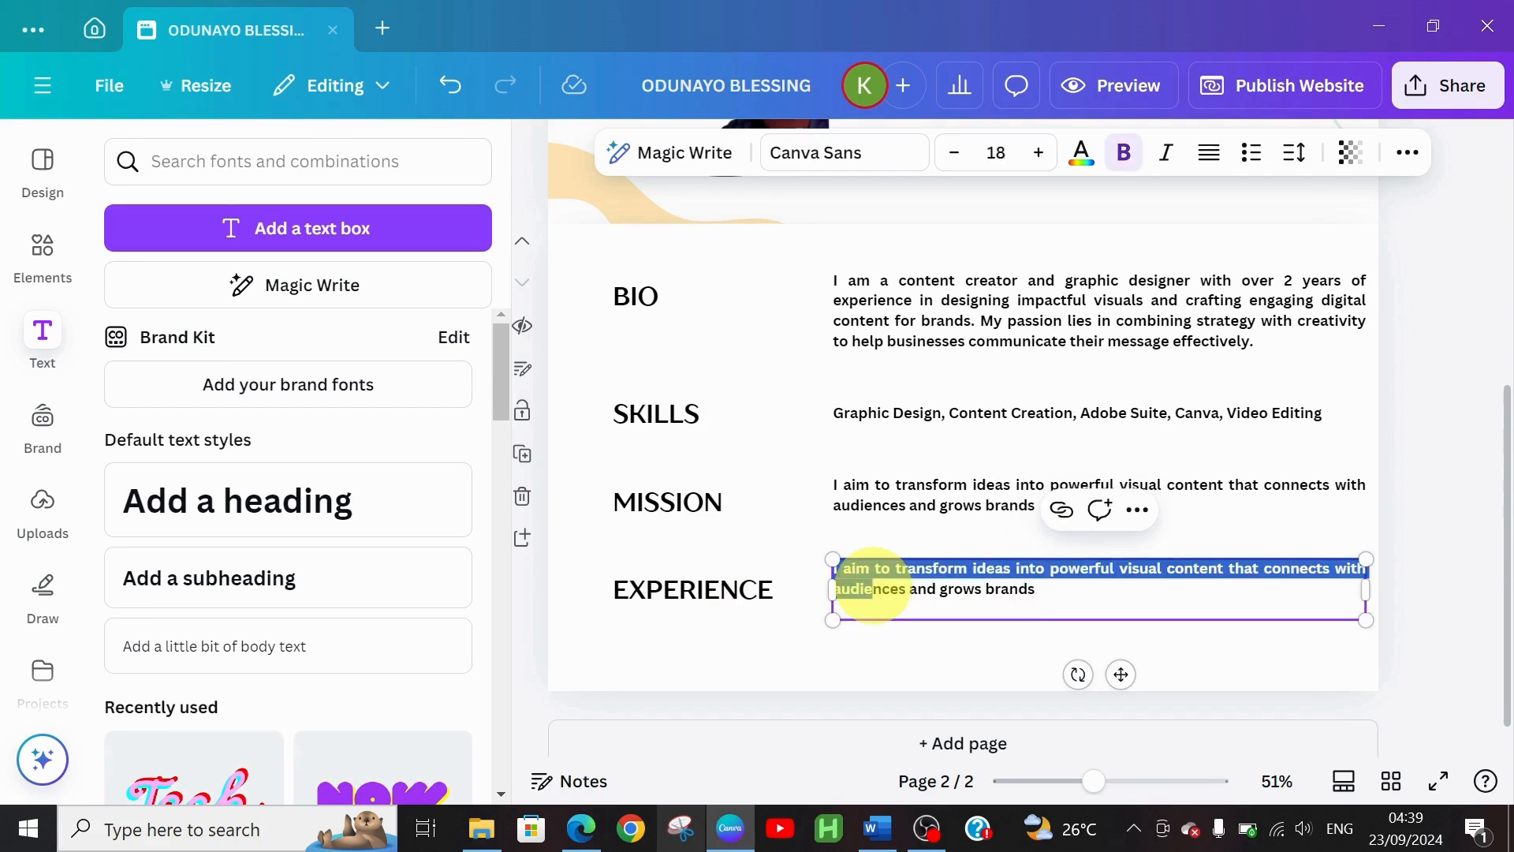
{"action": "triple_click", "coordinate": [874, 585]}
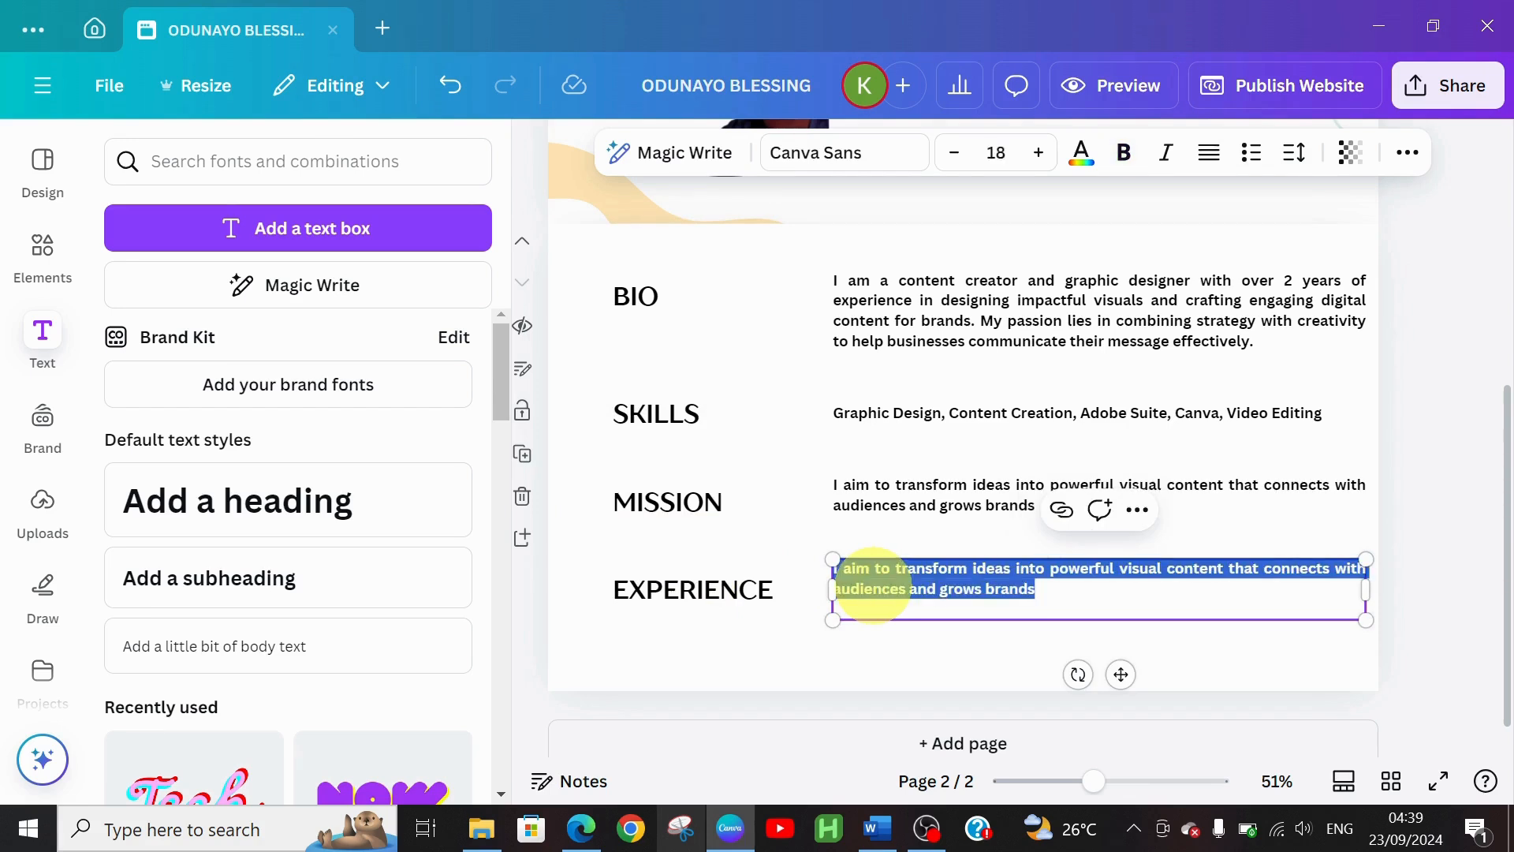
{"action": "key", "text": "ctrl+v"}
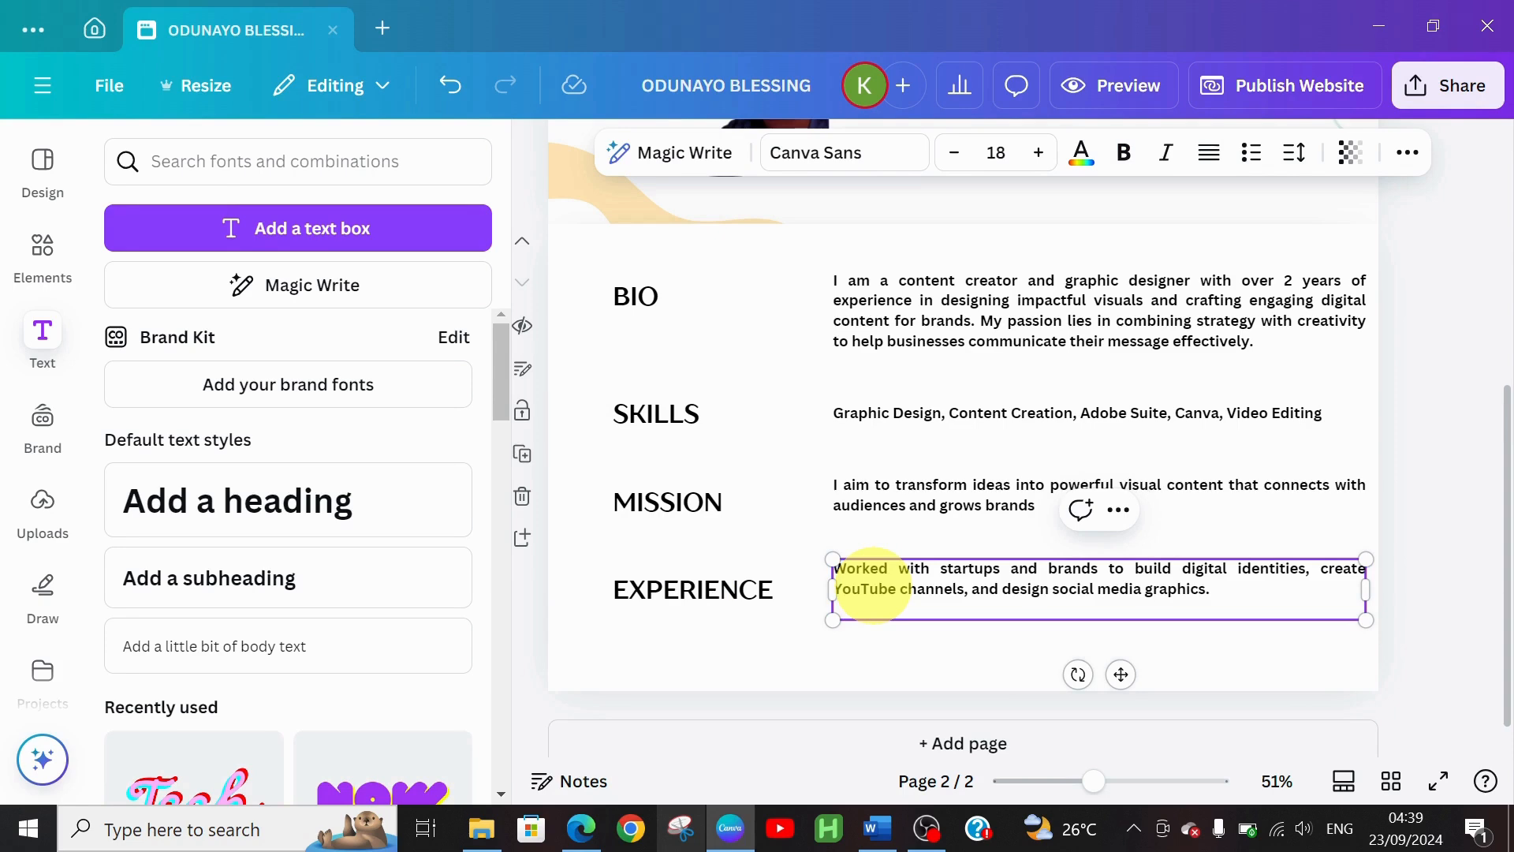
{"action": "left_click", "coordinate": [580, 367]}
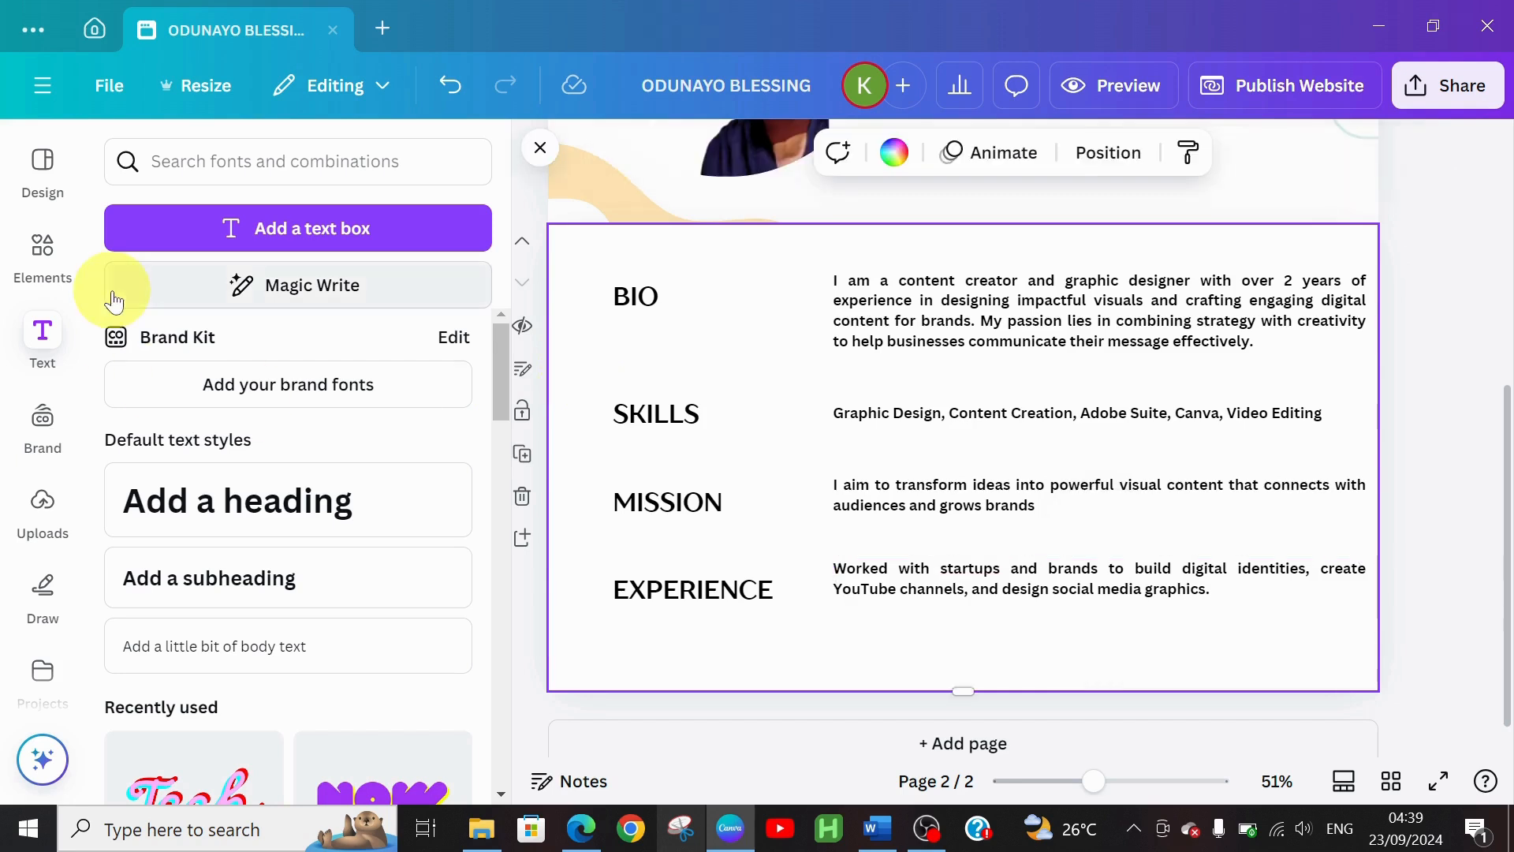
Replace the FRAMES element search with 'background' and show all graphics results
{"action": "left_click", "coordinate": [31, 283]}
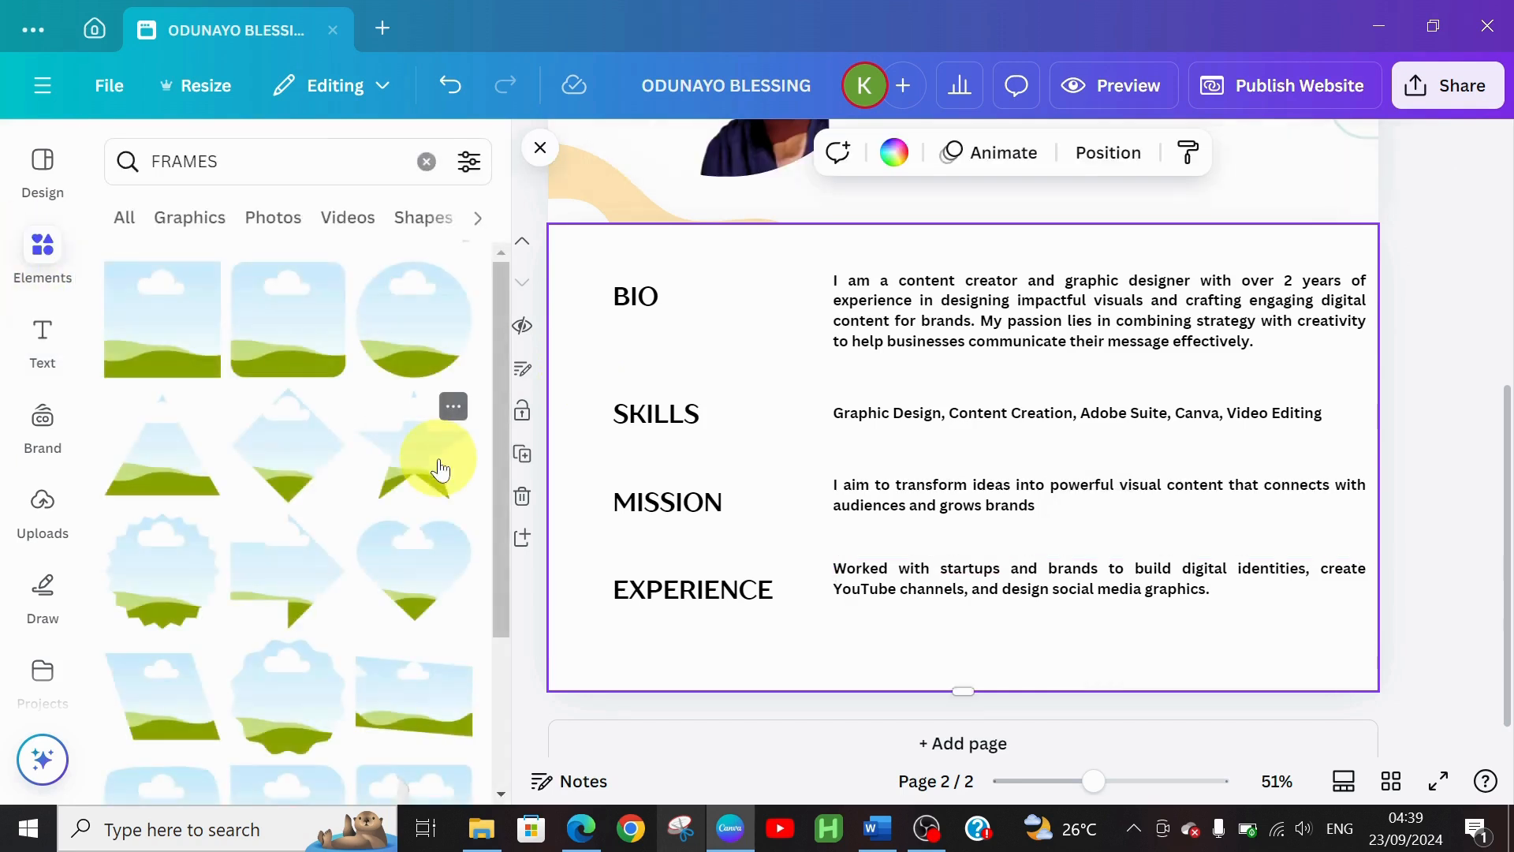
{"action": "left_click", "coordinate": [425, 164]}
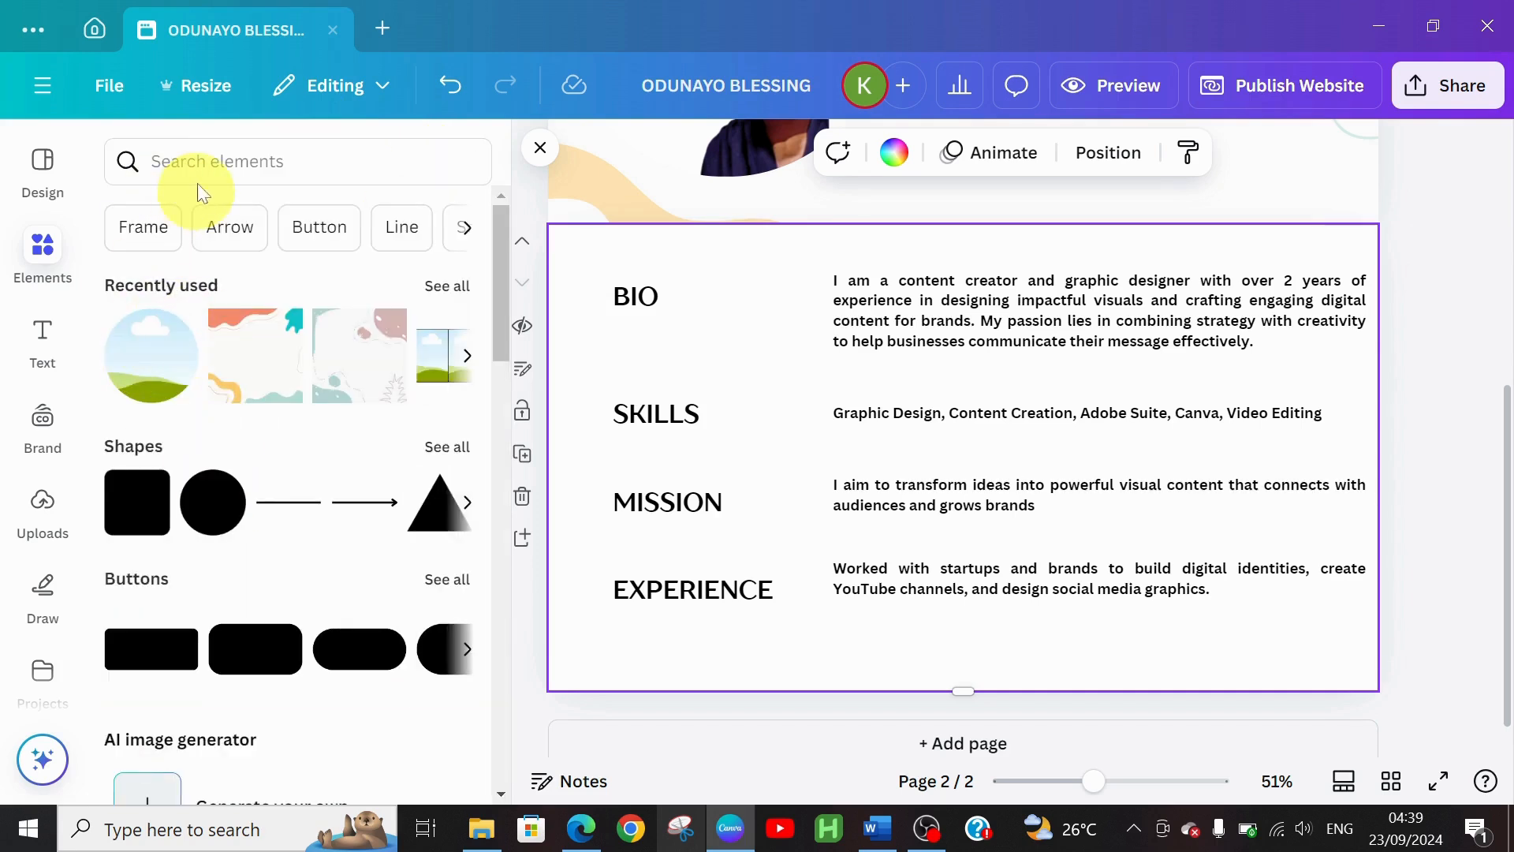
{"action": "left_click", "coordinate": [189, 161]}
{"action": "type", "text": "BA"}
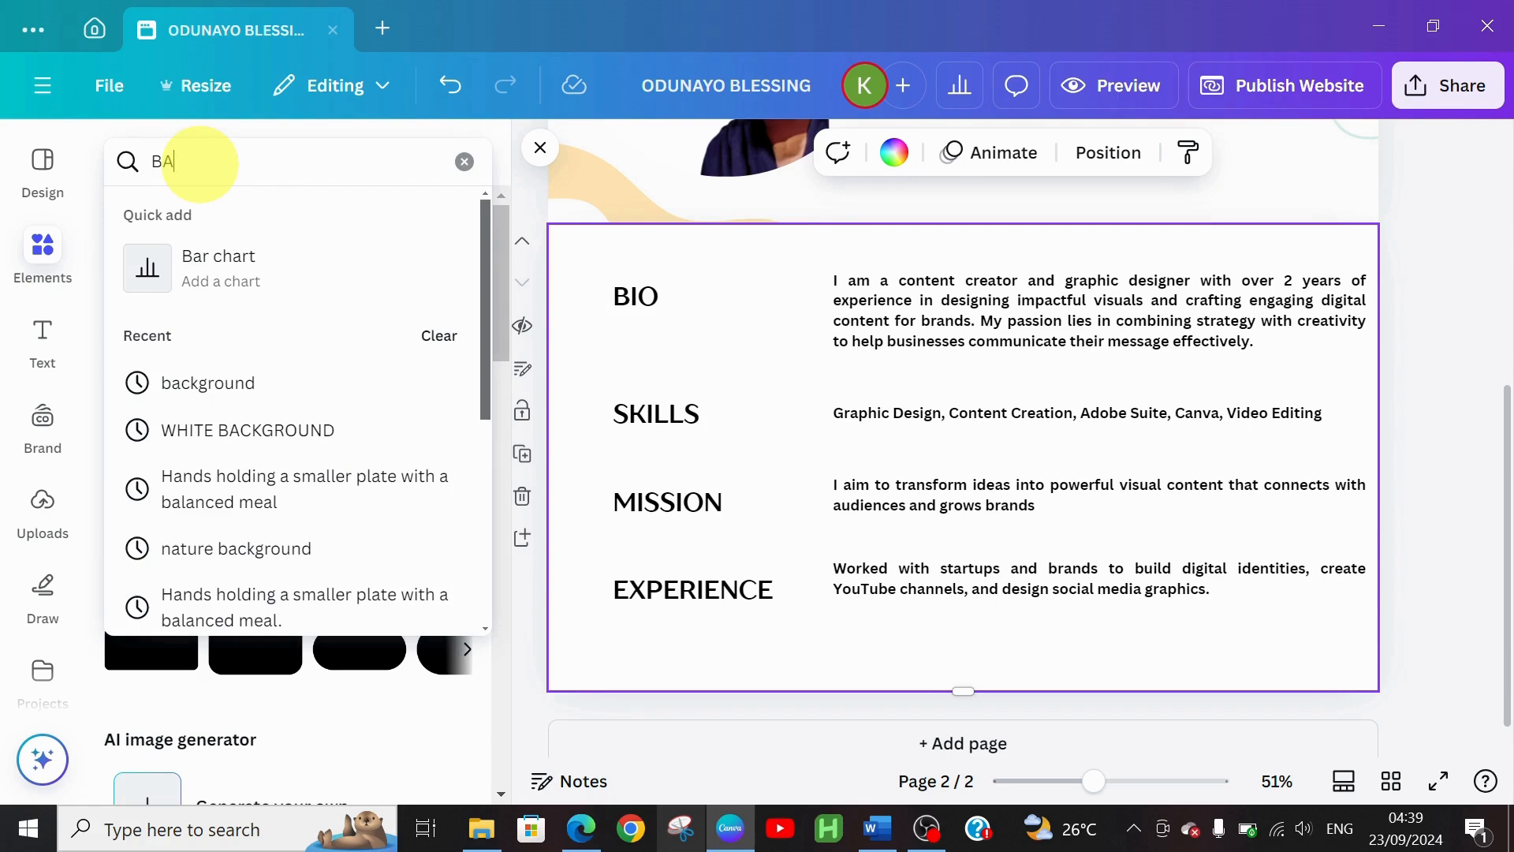
{"action": "type", "text": "C"}
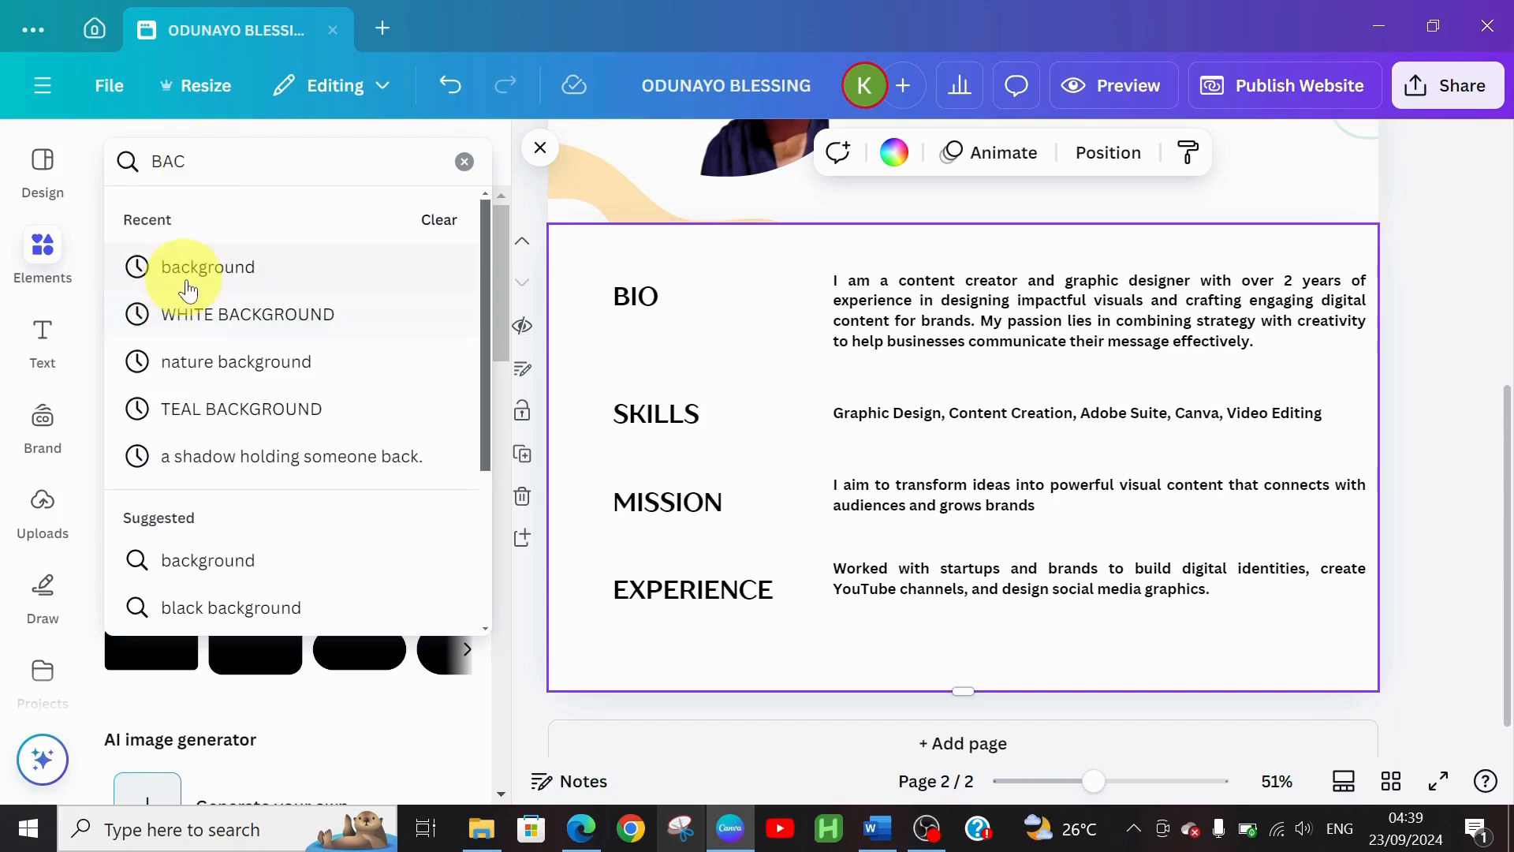
{"action": "left_click", "coordinate": [212, 265]}
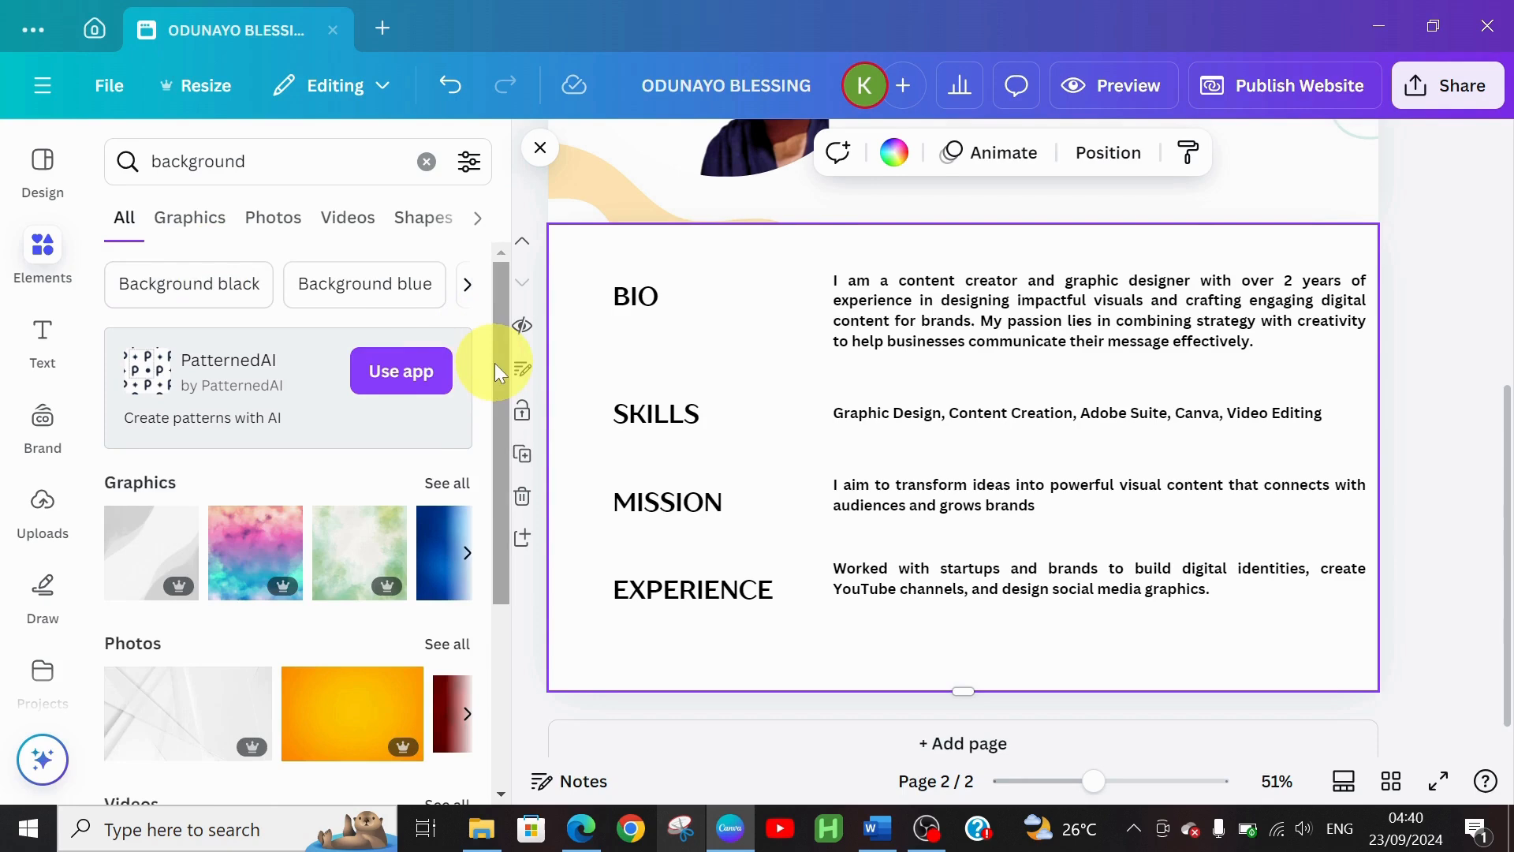
{"action": "scroll", "coordinate": [503, 426], "scroll_direction": "down", "scroll_amount": 3}
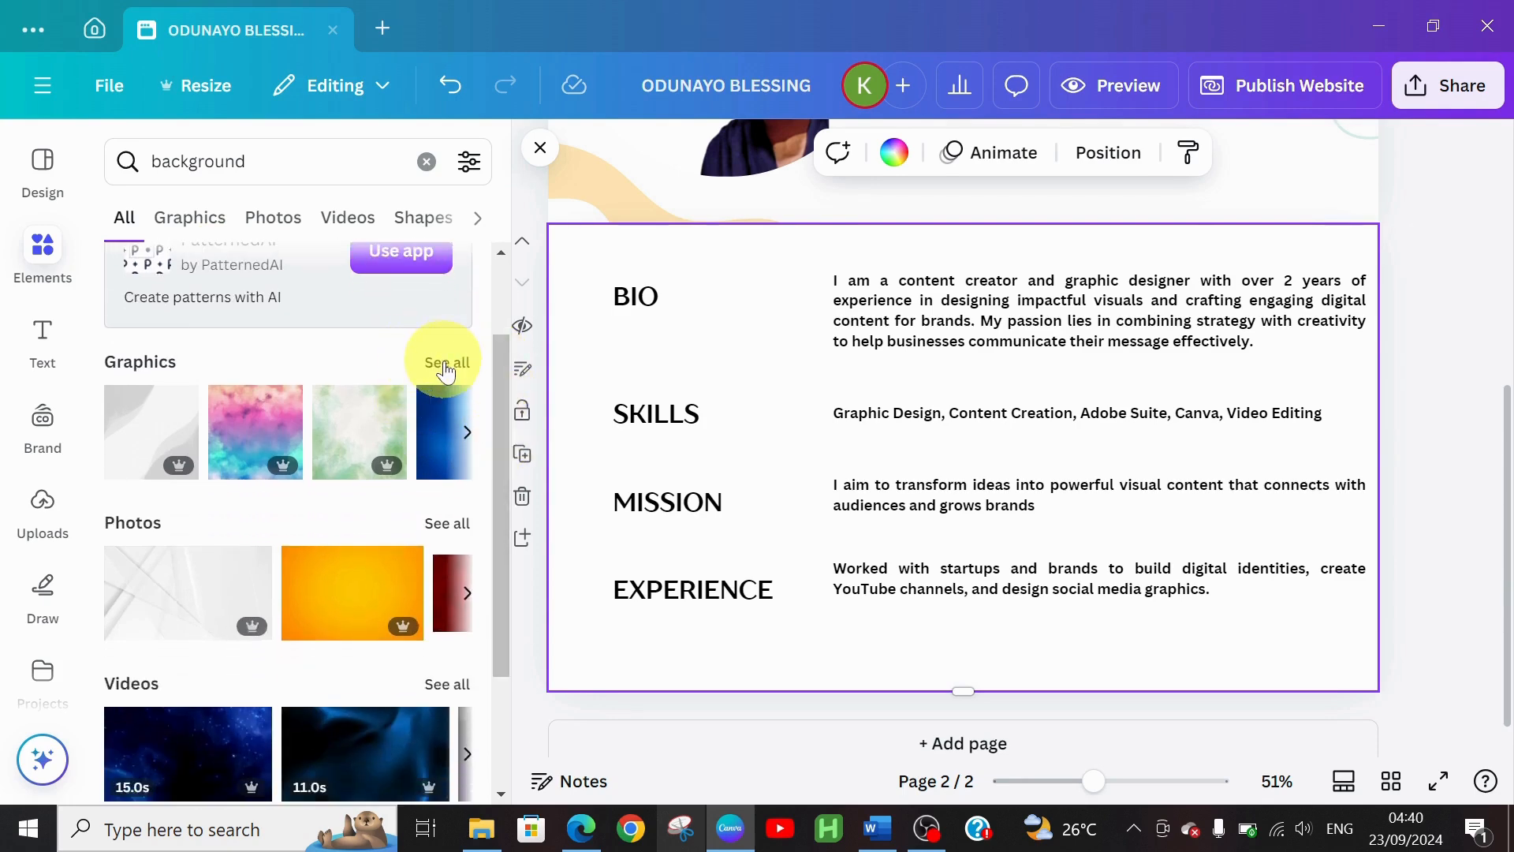
{"action": "left_click", "coordinate": [446, 364]}
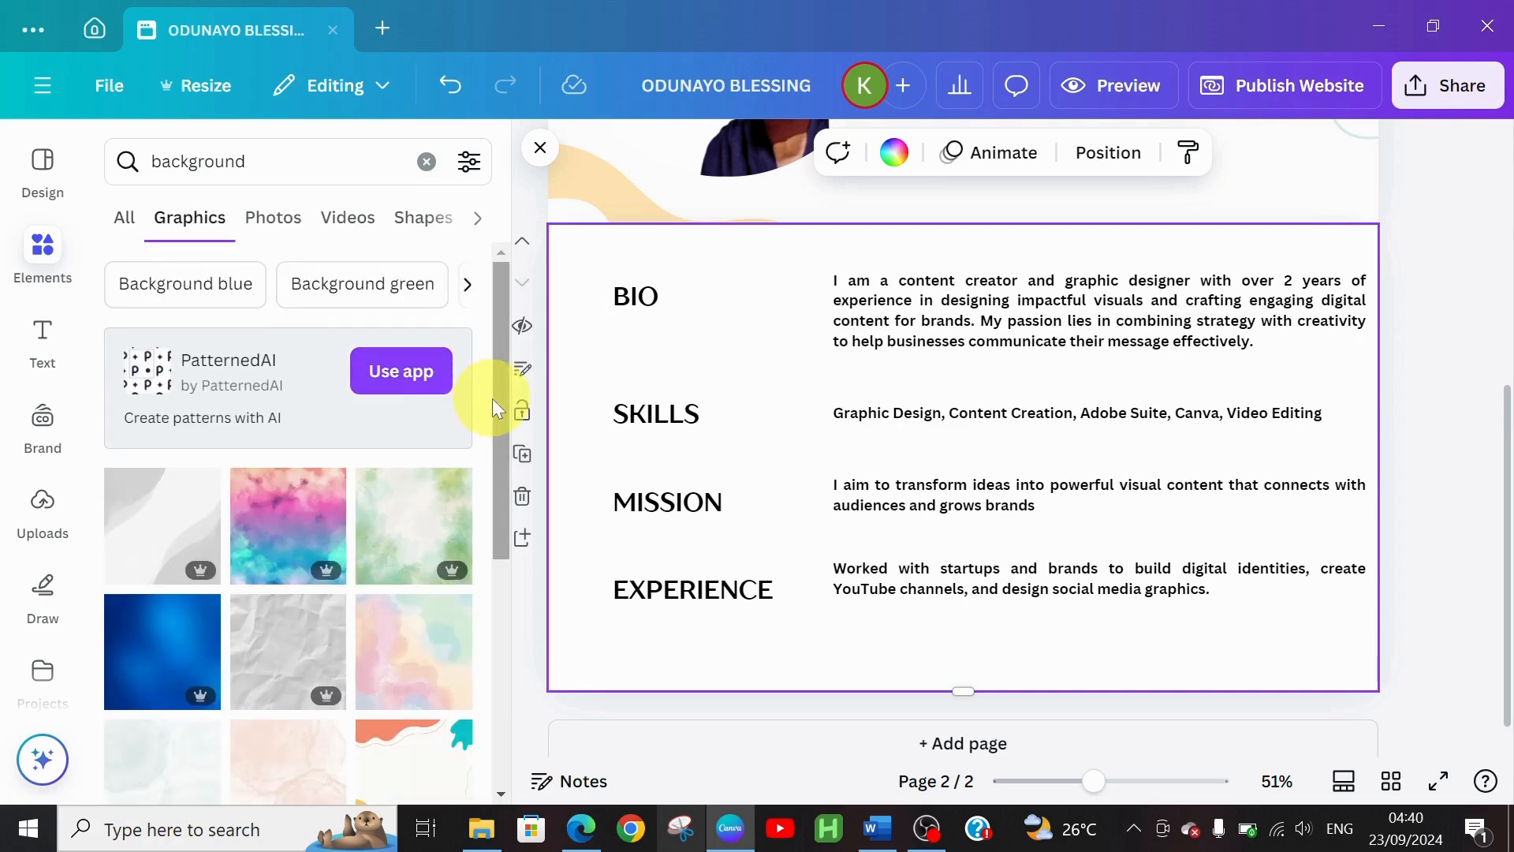
{"action": "left_click_drag", "start_coordinate": [492, 399], "coordinate": [467, 595]}
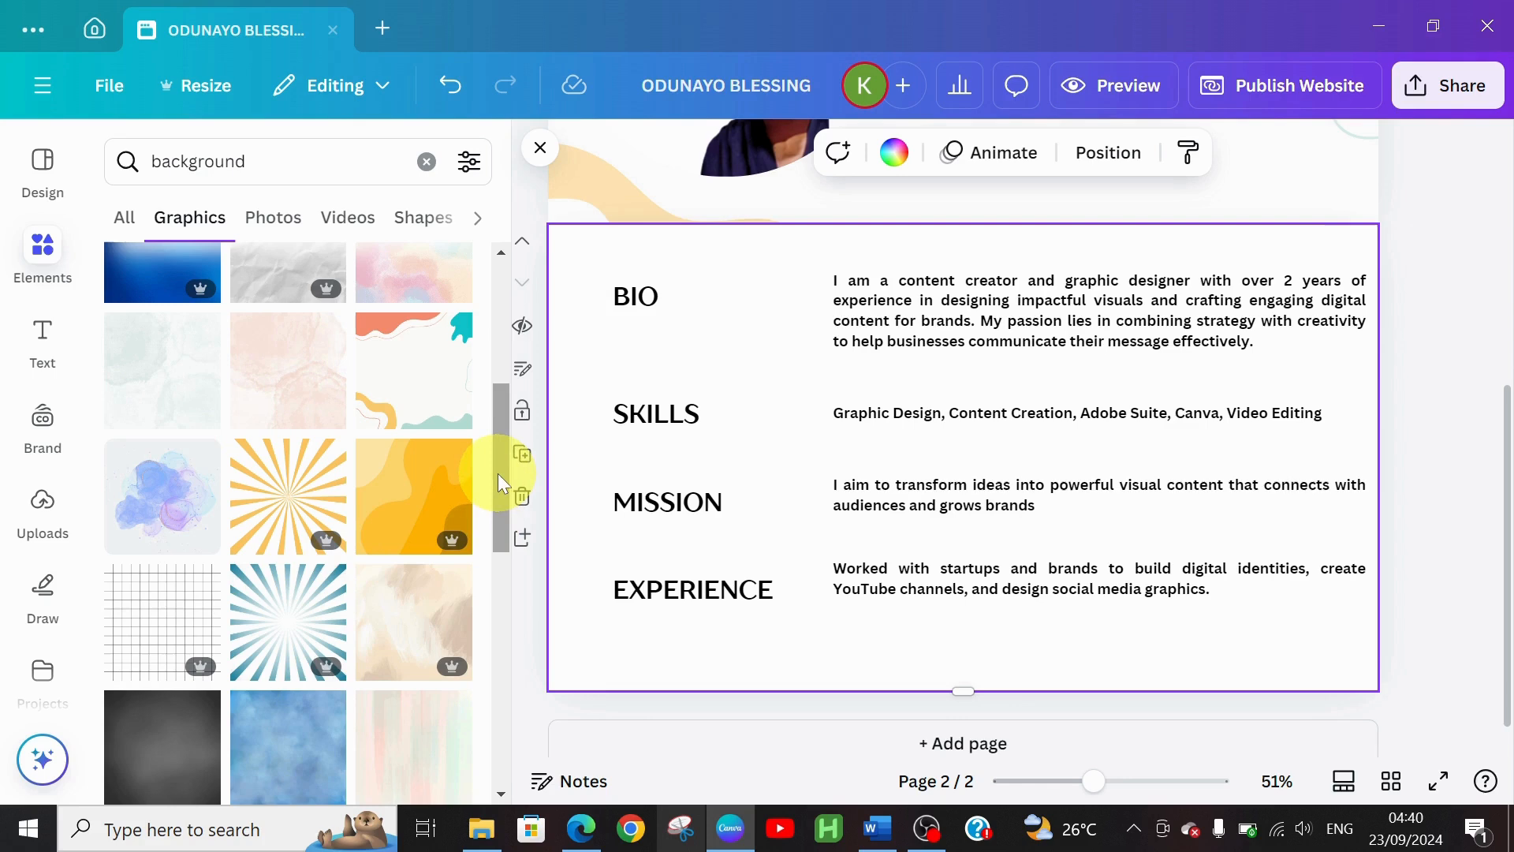
{"action": "left_click_drag", "start_coordinate": [499, 473], "coordinate": [500, 644]}
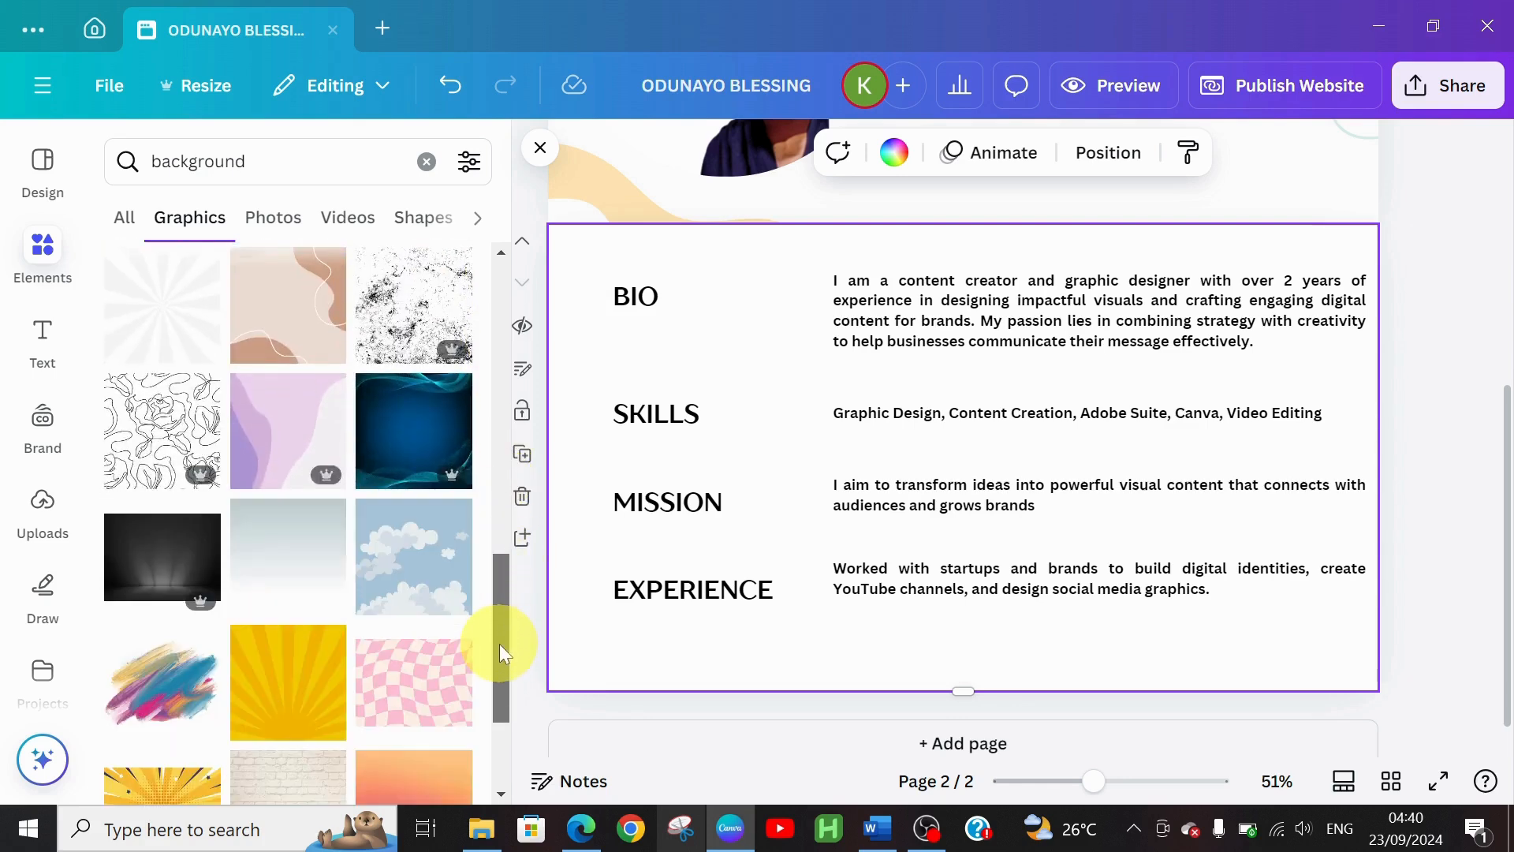
{"action": "left_click_drag", "start_coordinate": [499, 642], "coordinate": [479, 402]}
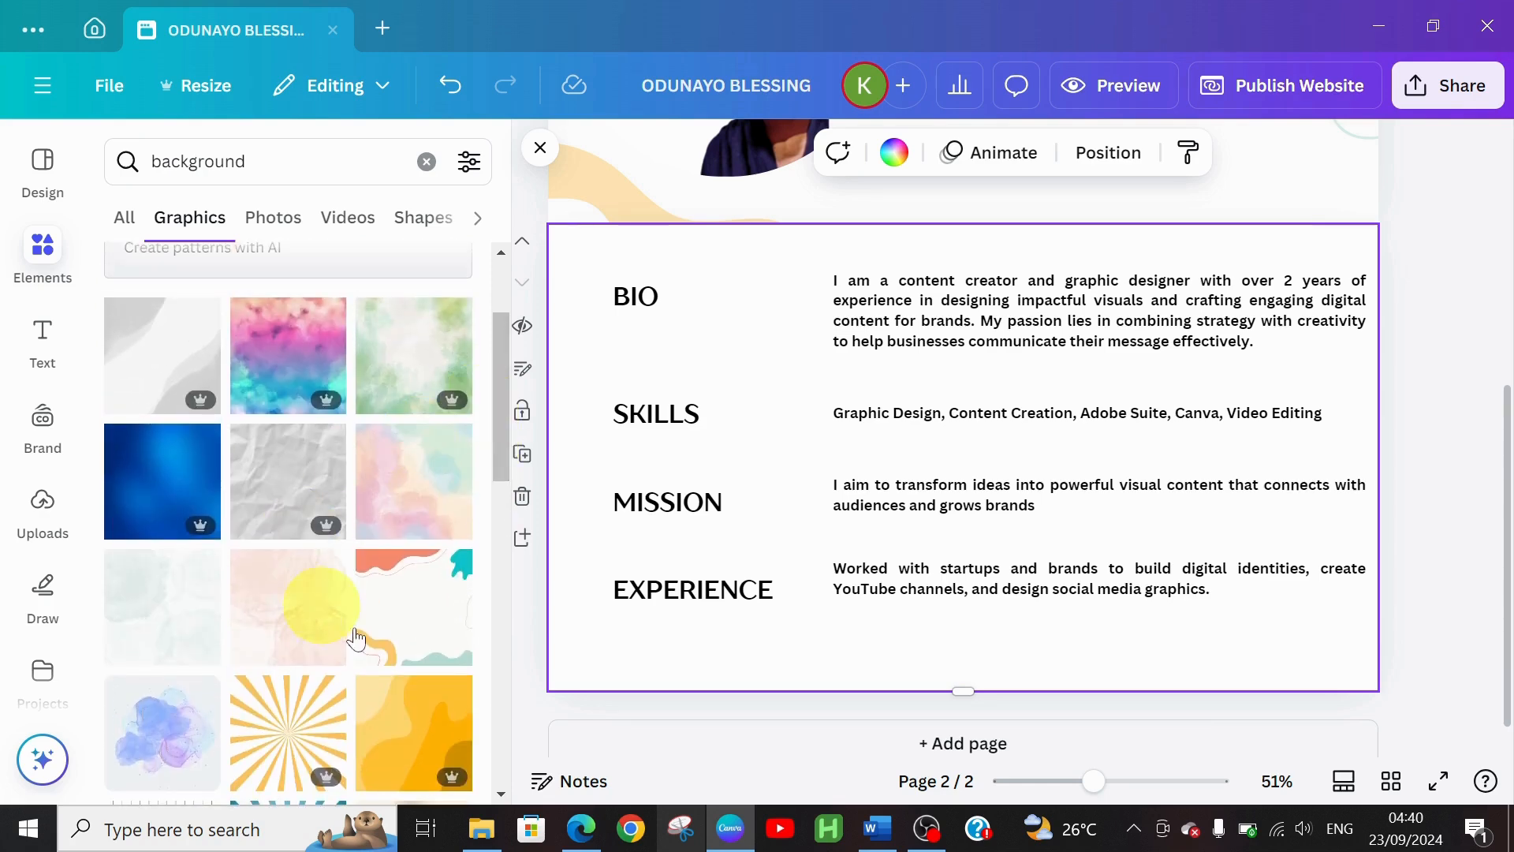
Add the pink watercolour graphic instead of the wavy one and stretch it over page 2
{"action": "left_click", "coordinate": [413, 636]}
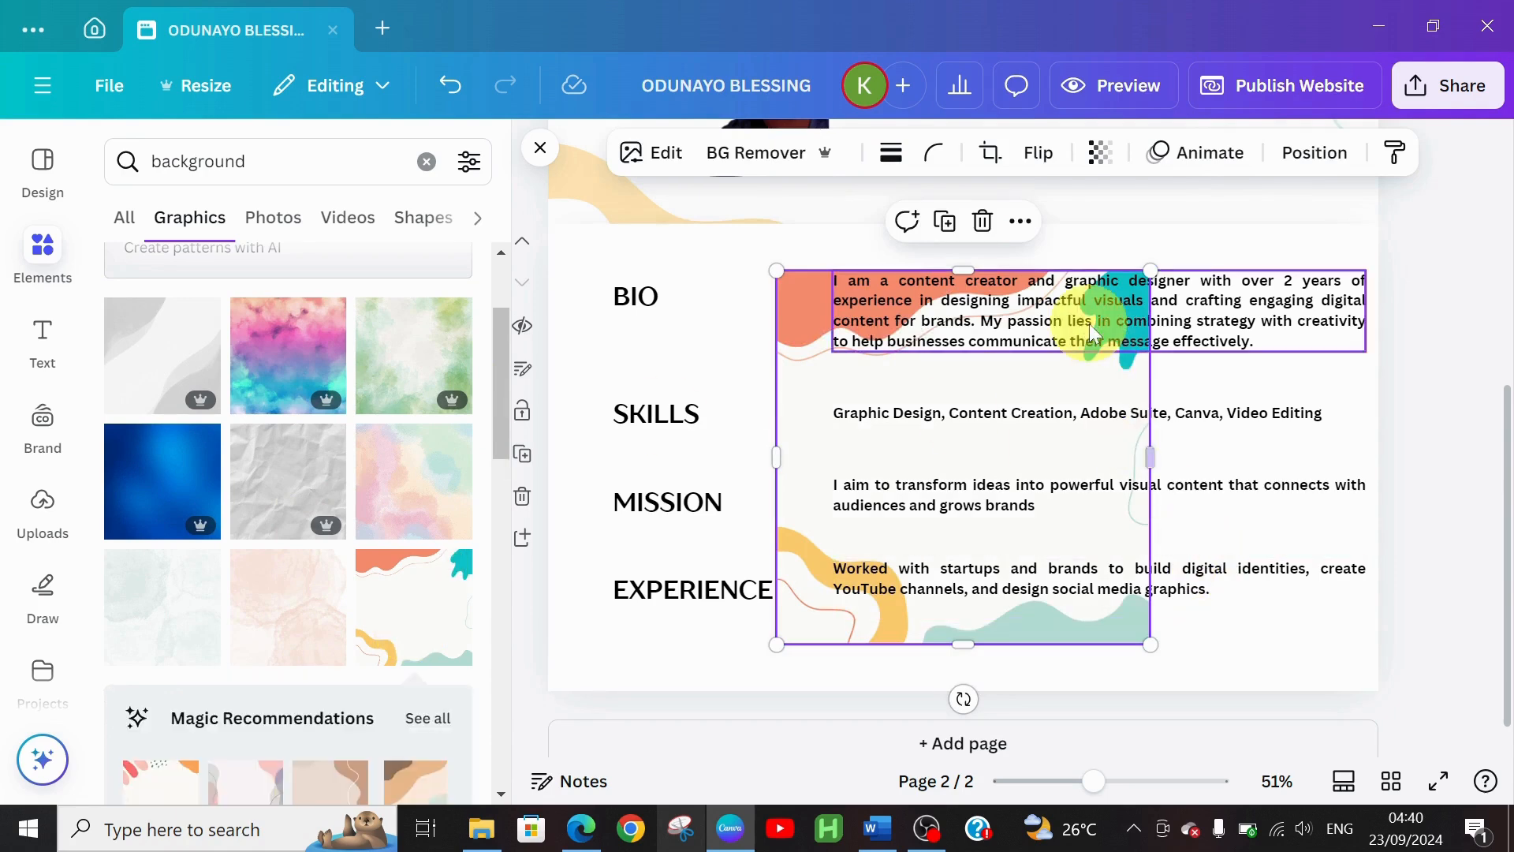
{"action": "left_click", "coordinate": [983, 223]}
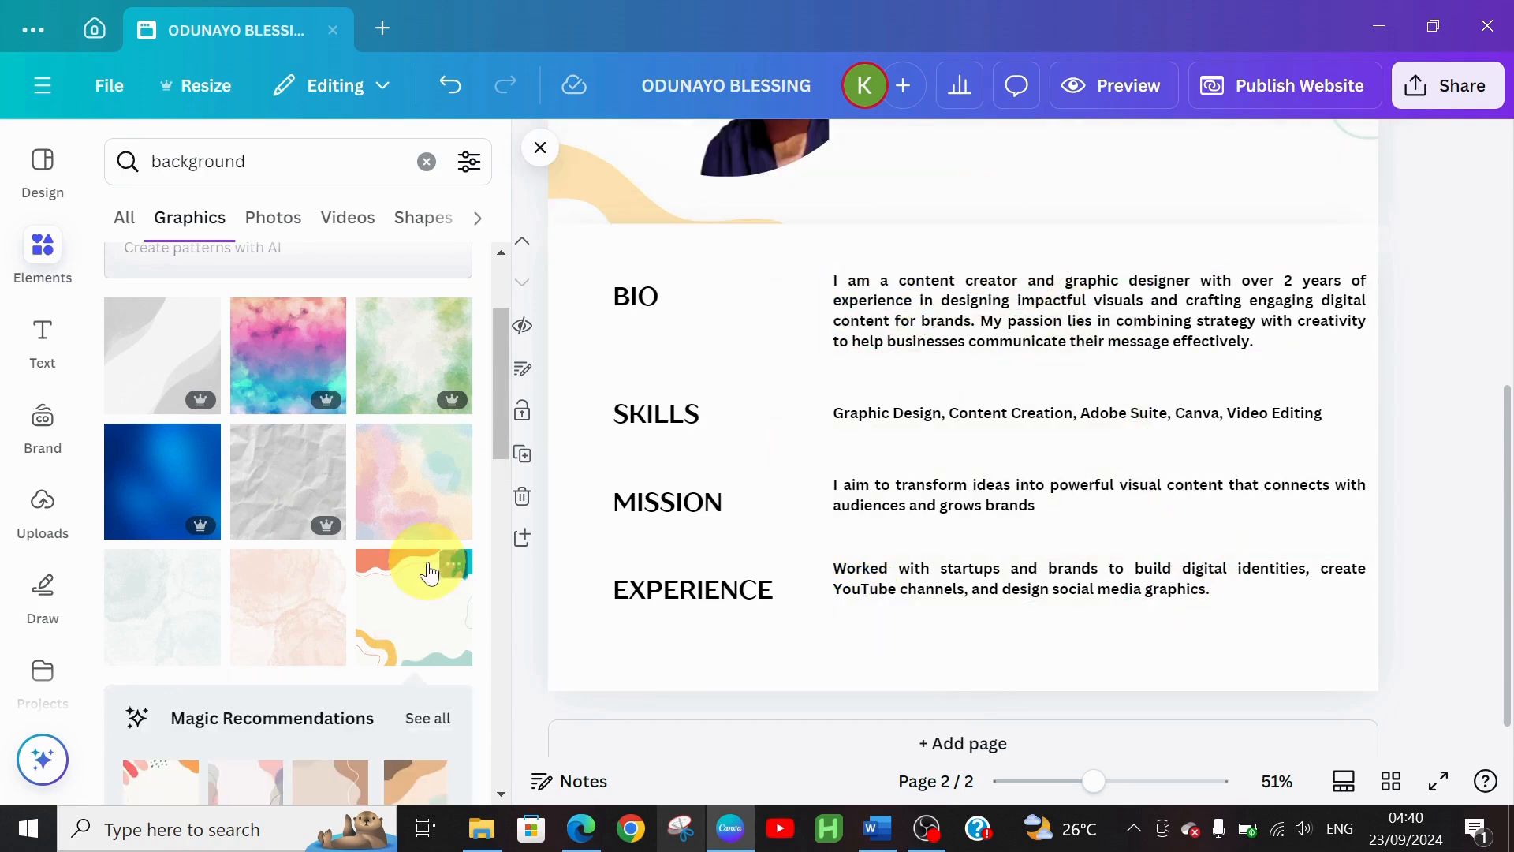
{"action": "left_click", "coordinate": [294, 644]}
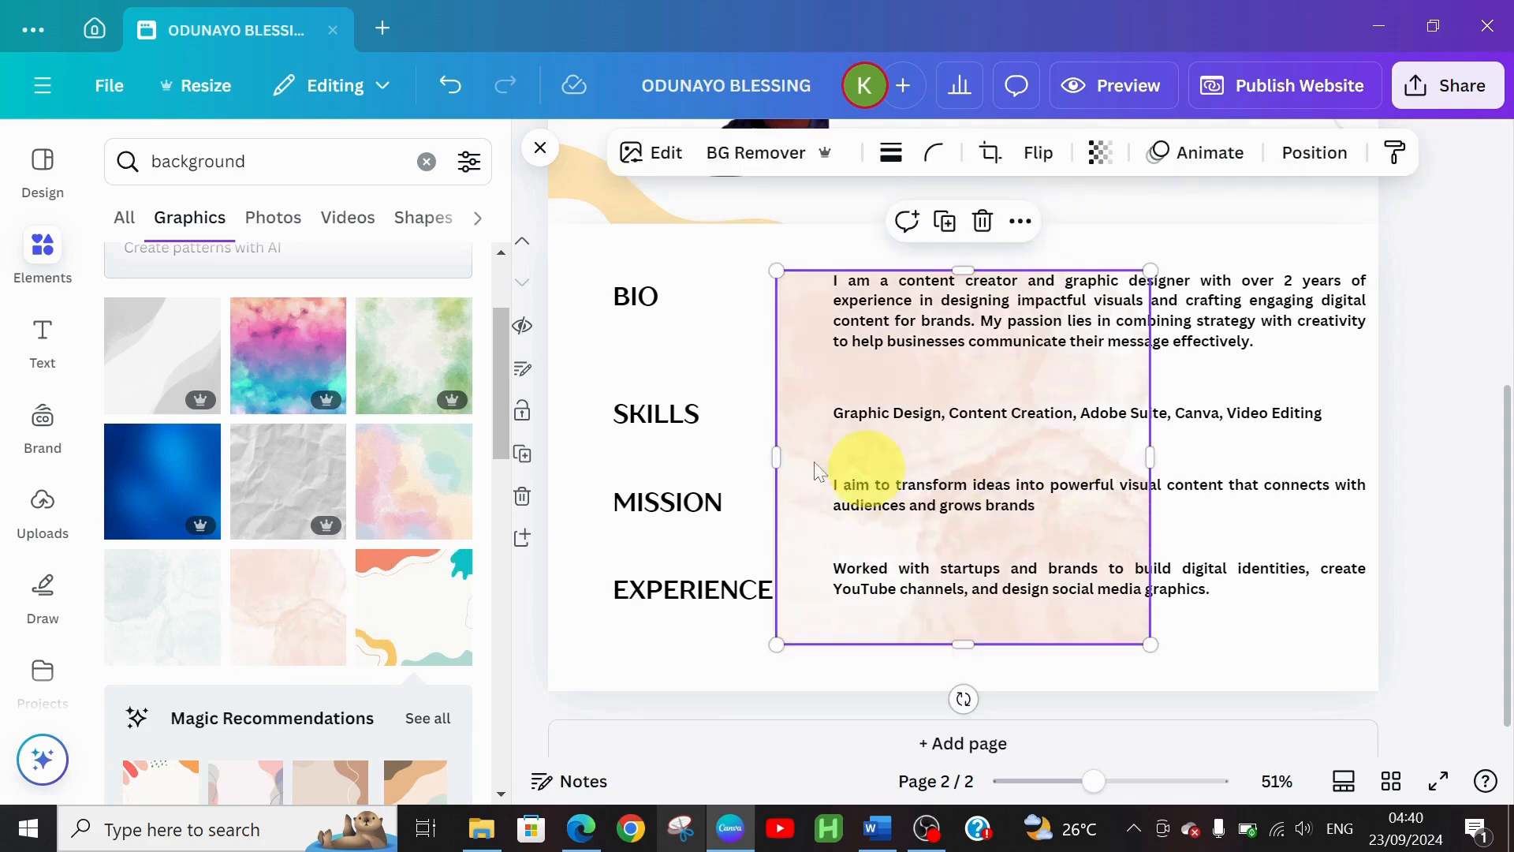
{"action": "left_click_drag", "start_coordinate": [770, 449], "coordinate": [547, 471]}
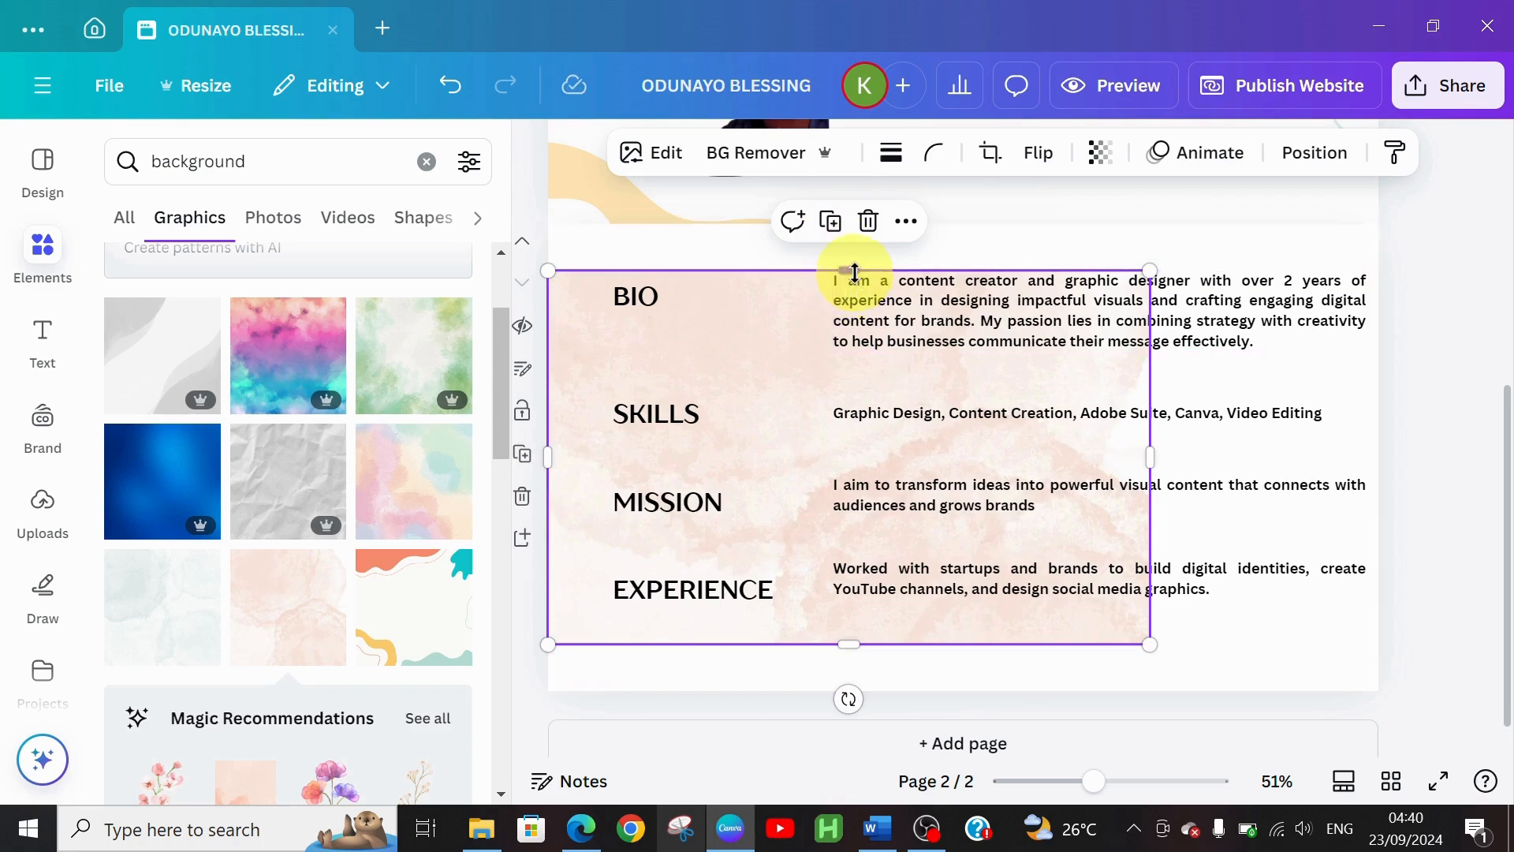
{"action": "left_click_drag", "start_coordinate": [855, 272], "coordinate": [859, 223]}
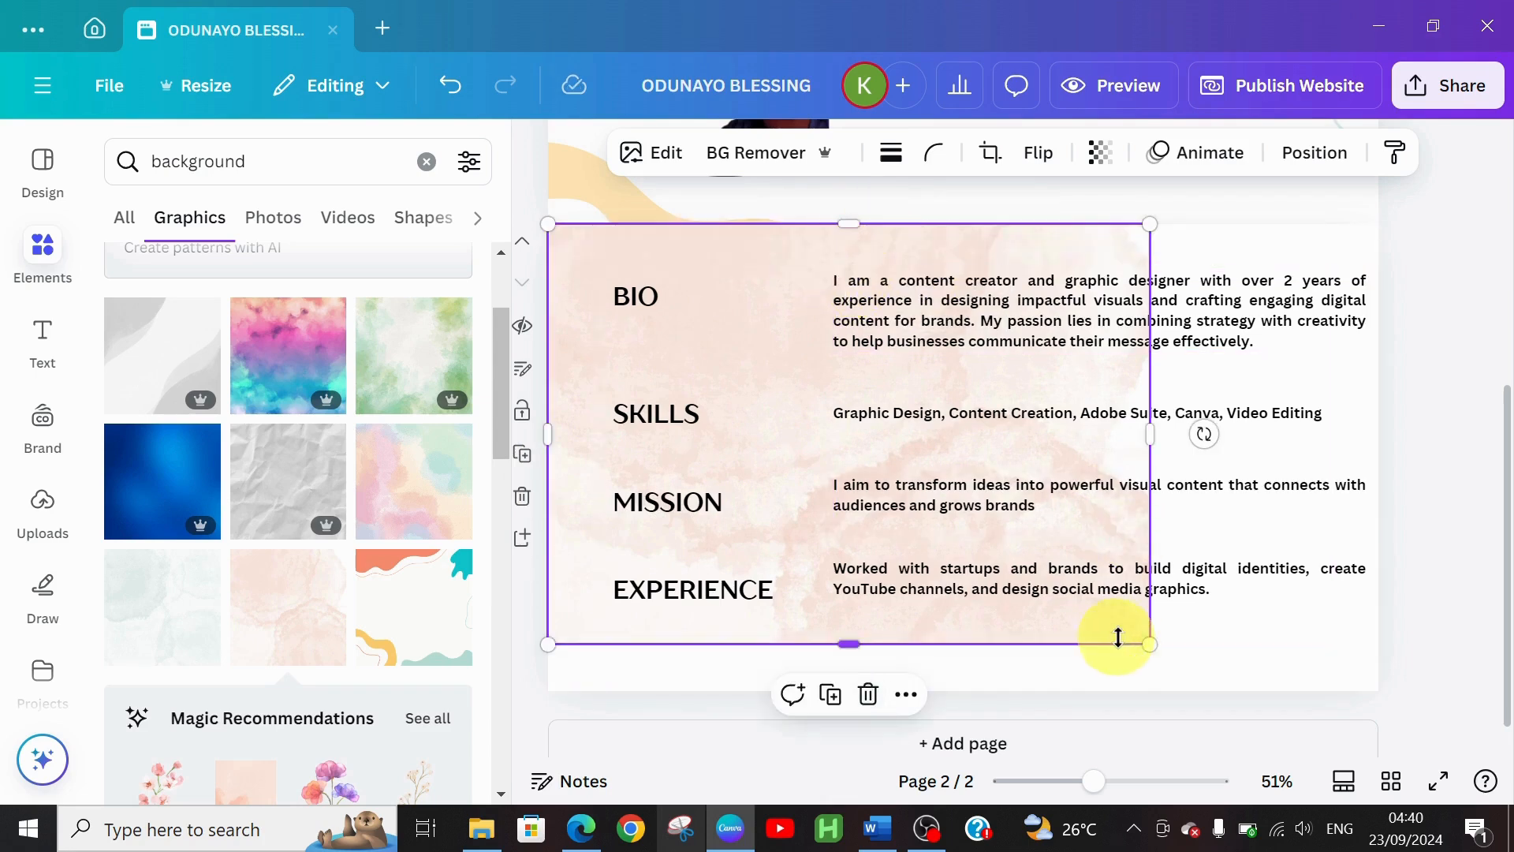
{"action": "left_click_drag", "start_coordinate": [1150, 645], "coordinate": [1208, 684]}
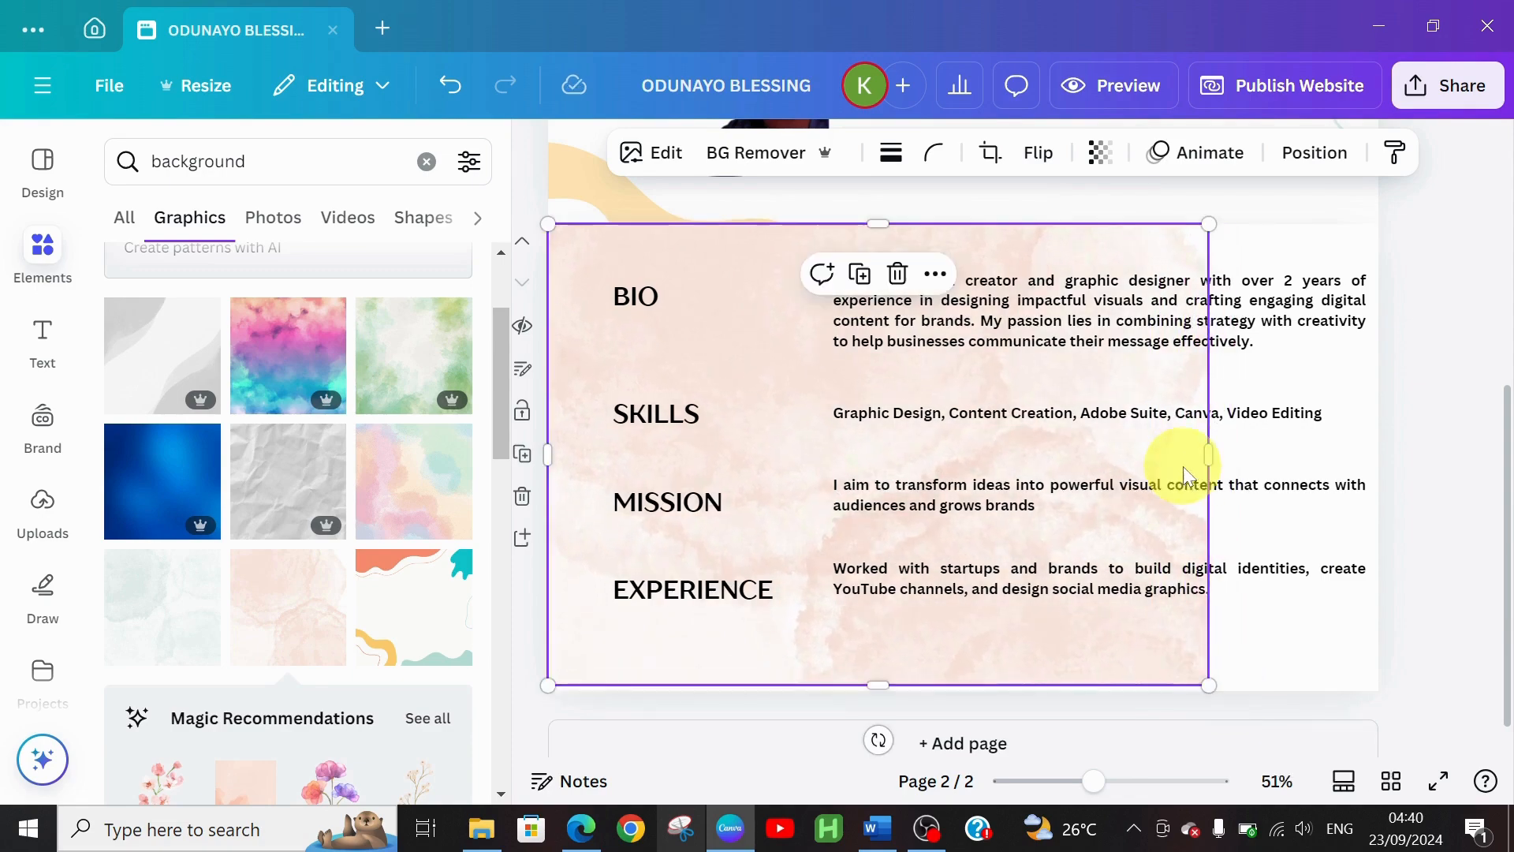
{"action": "left_click_drag", "start_coordinate": [1211, 454], "coordinate": [1379, 440]}
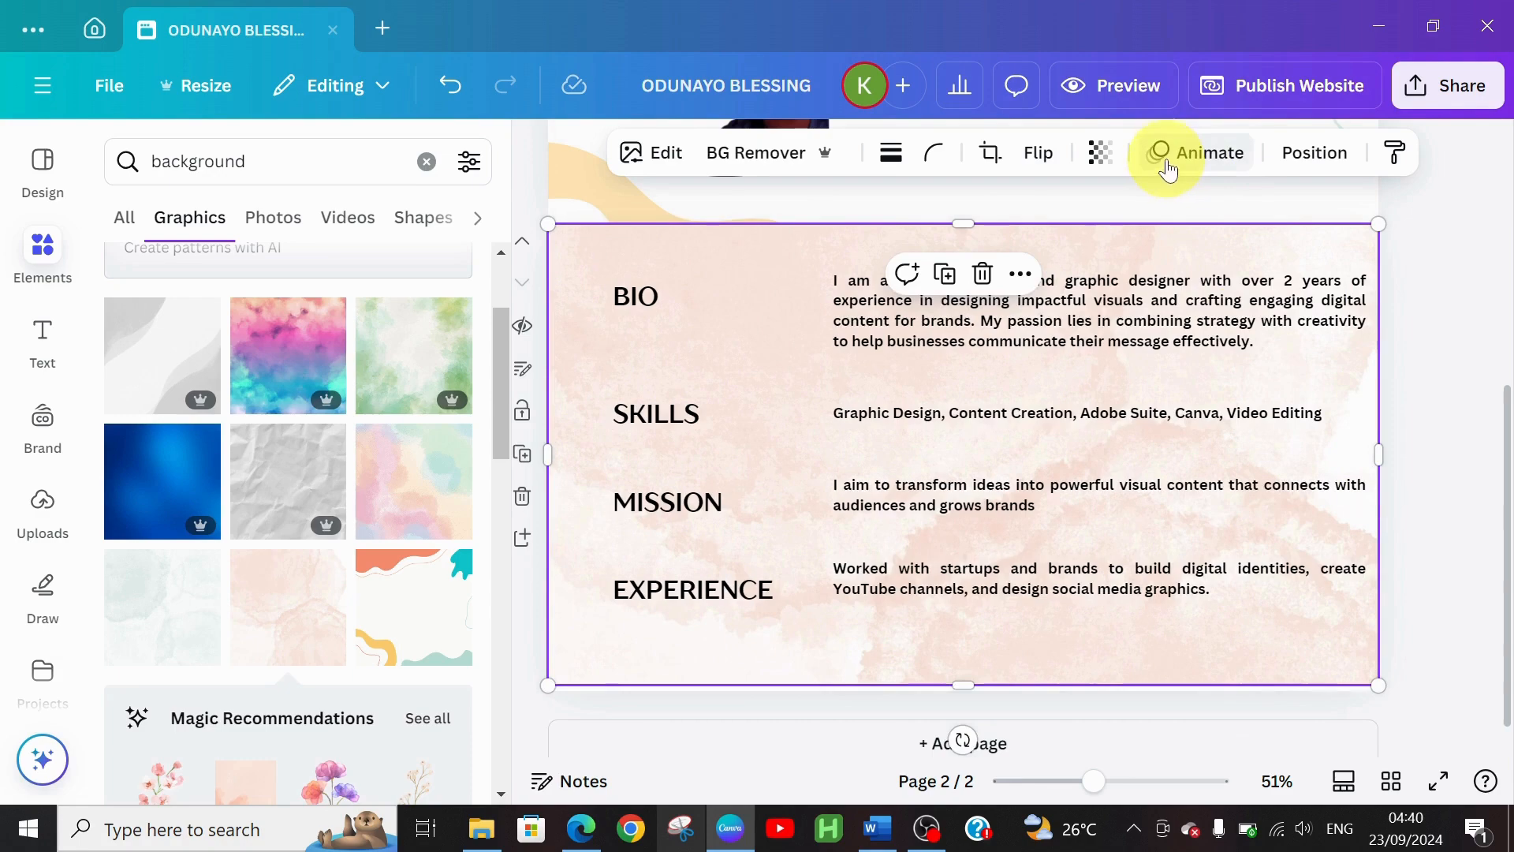
Fade the watercolour background to transparency 11
{"action": "left_click", "coordinate": [1101, 153]}
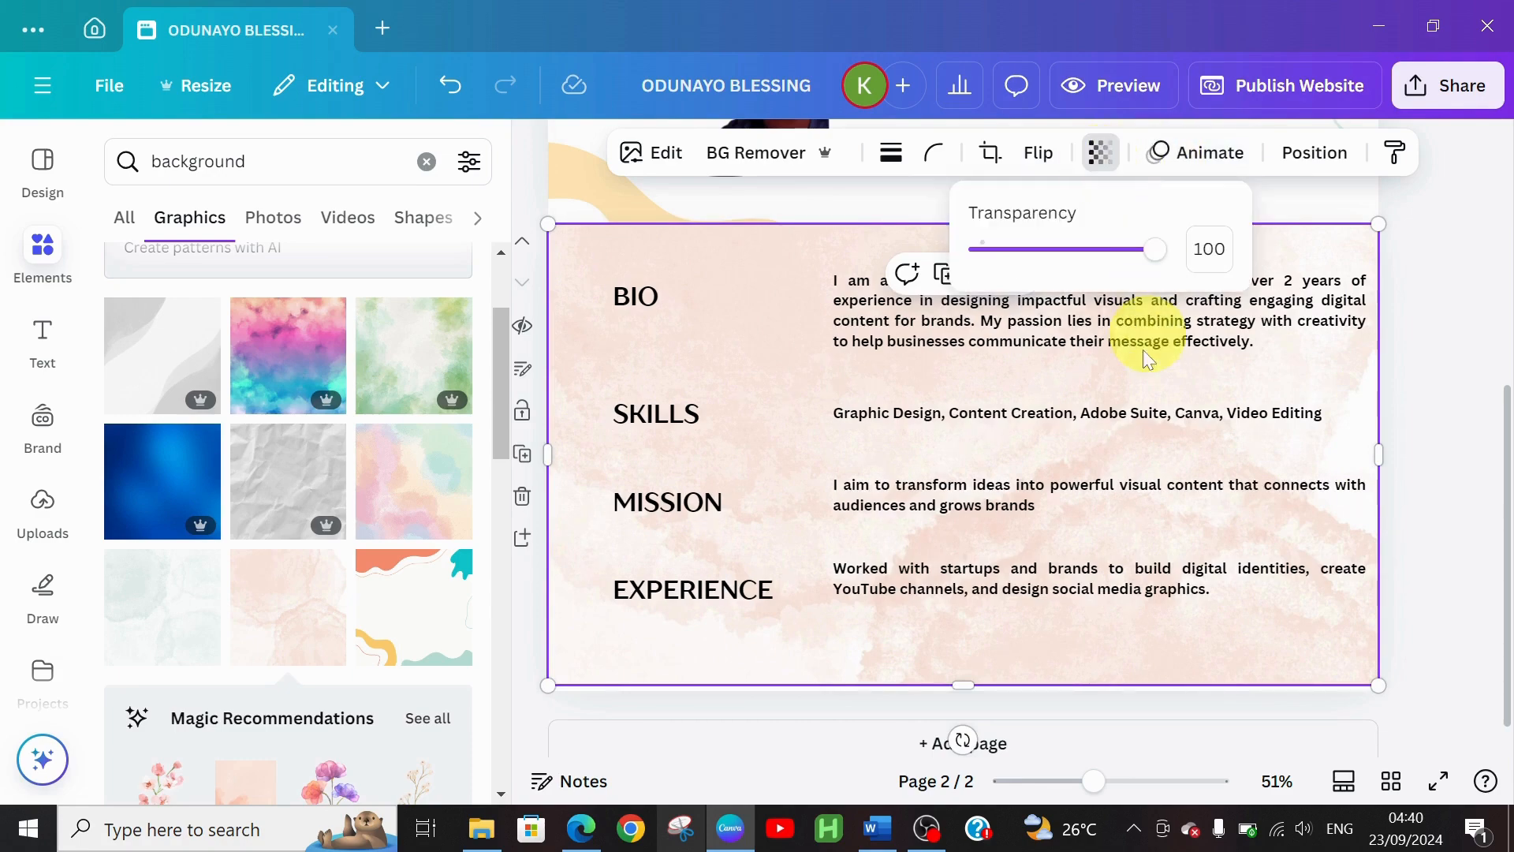
{"action": "left_click", "coordinate": [1052, 247]}
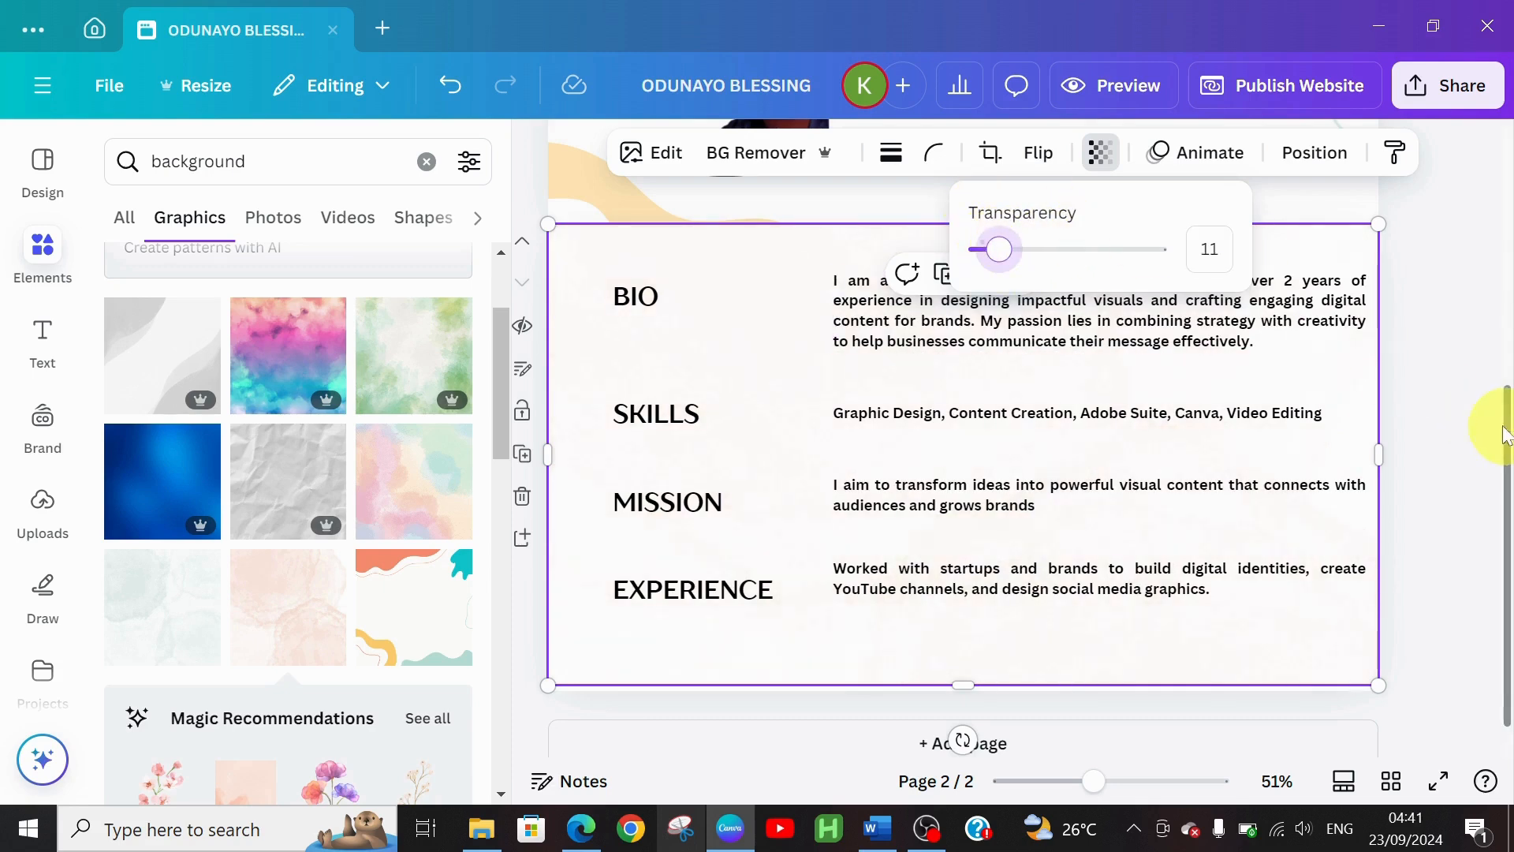
{"action": "left_click", "coordinate": [1437, 405]}
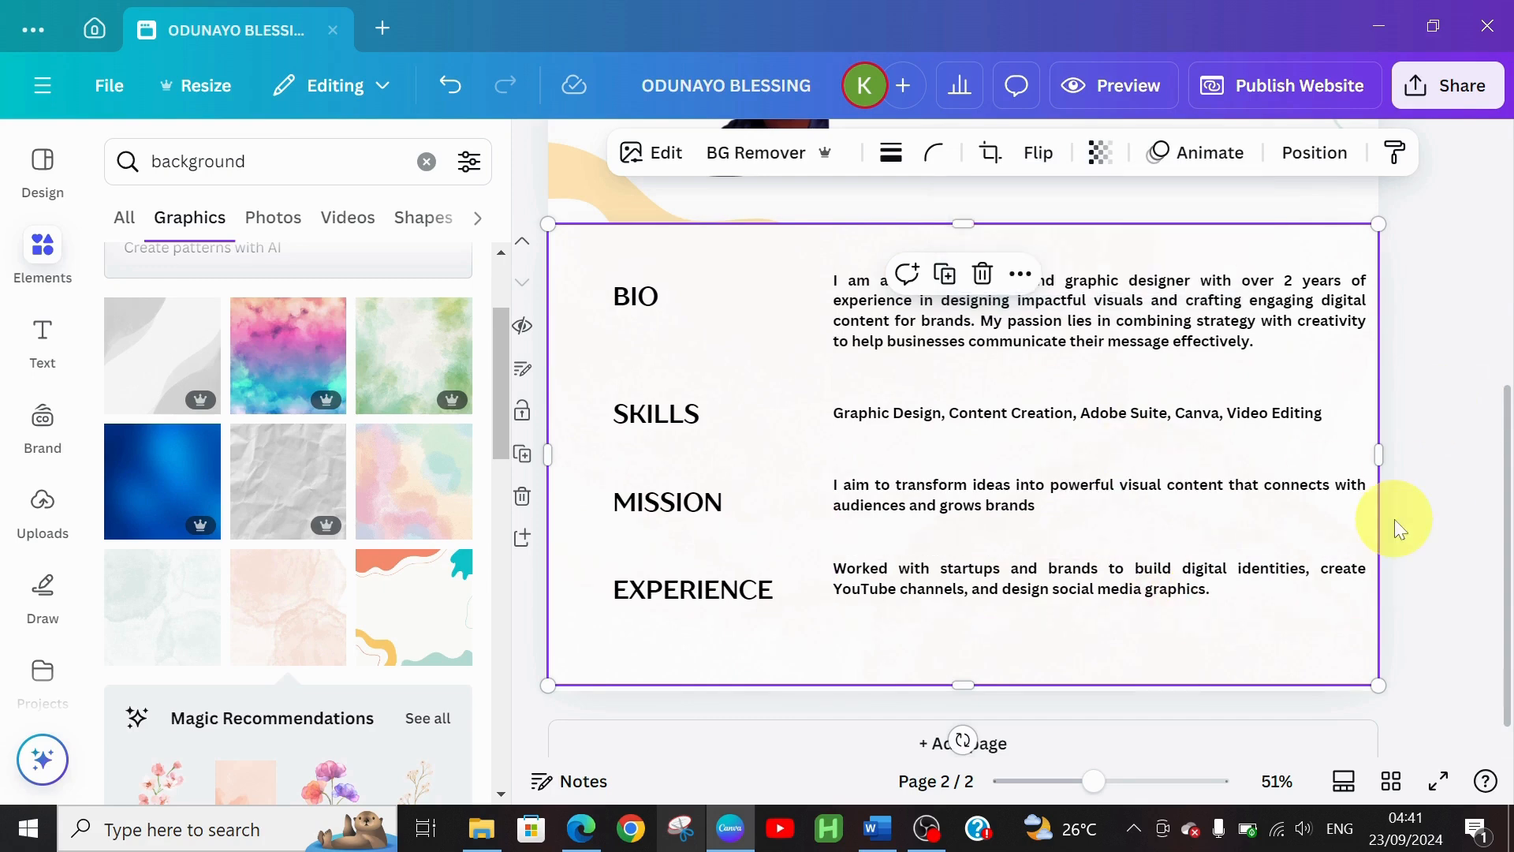
Add a blank page 3, then review the PROJECT section in the Word portfolio
{"action": "left_click", "coordinate": [929, 737]}
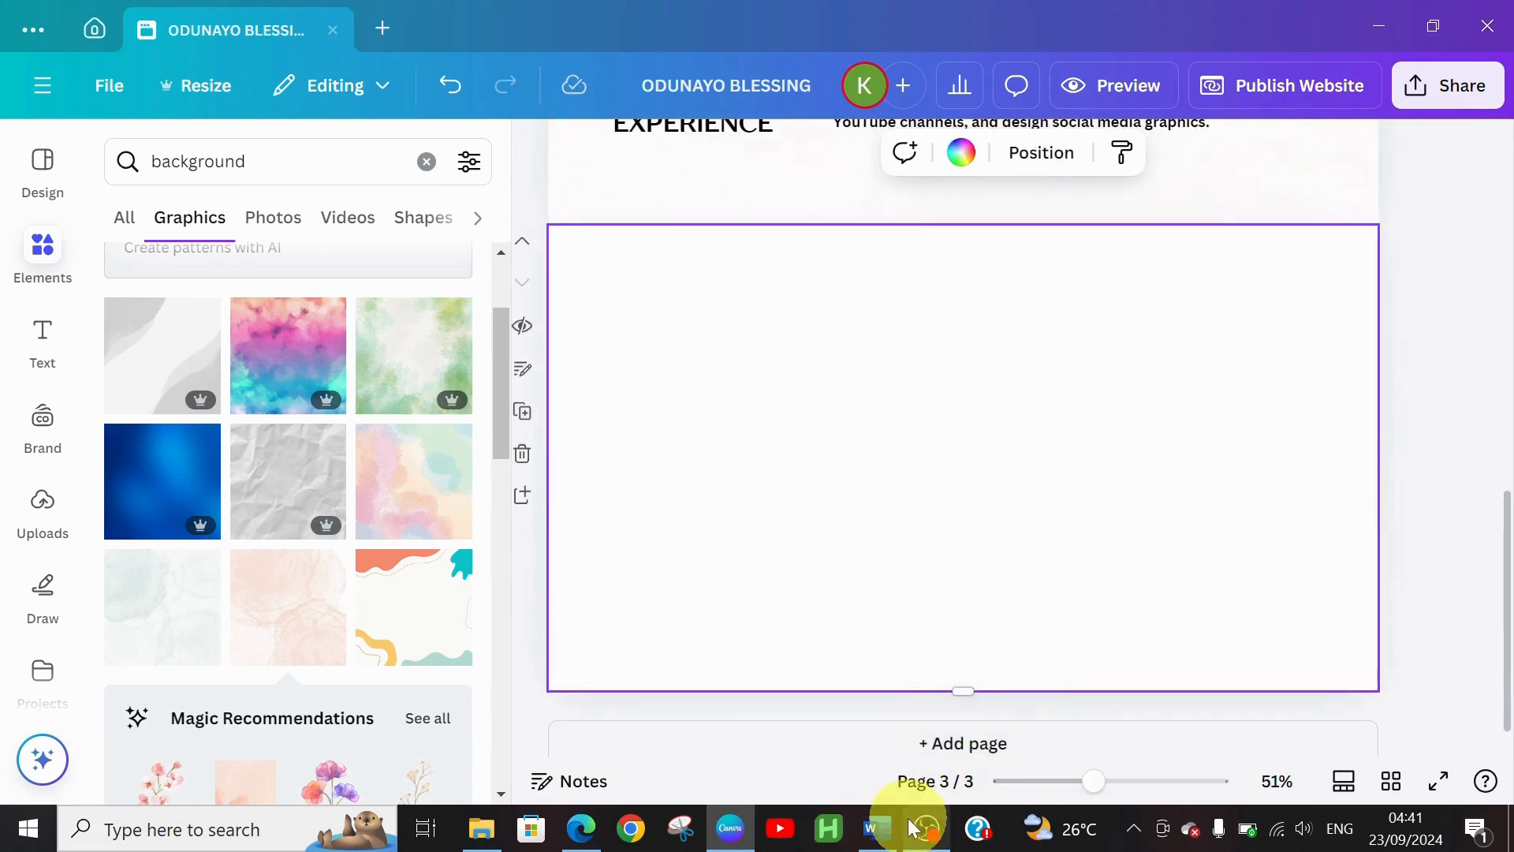
{"action": "left_click", "coordinate": [878, 828]}
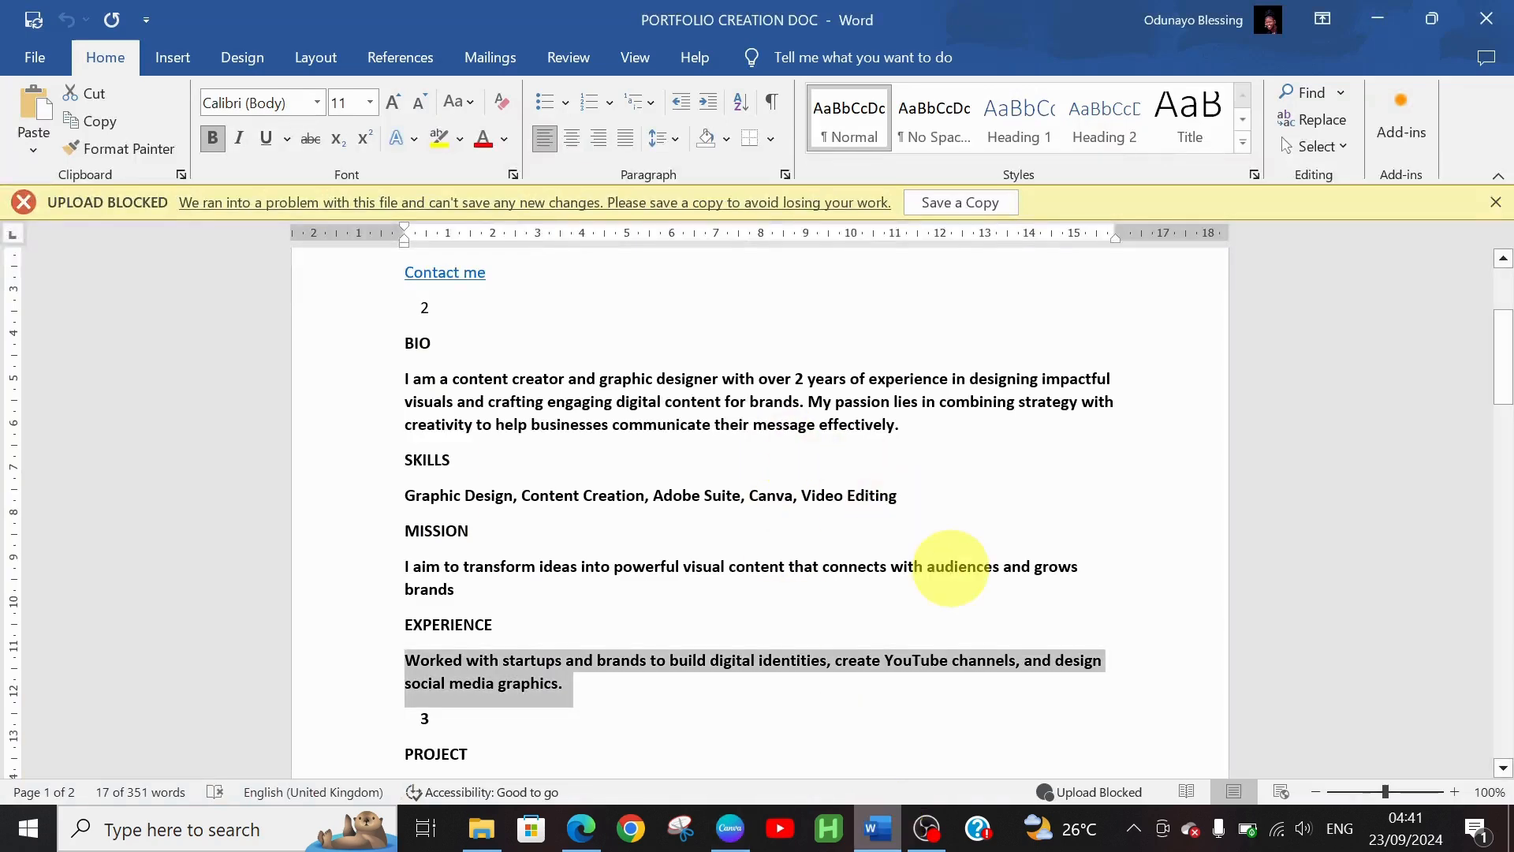
{"action": "left_click_drag", "start_coordinate": [1506, 364], "coordinate": [1508, 429]}
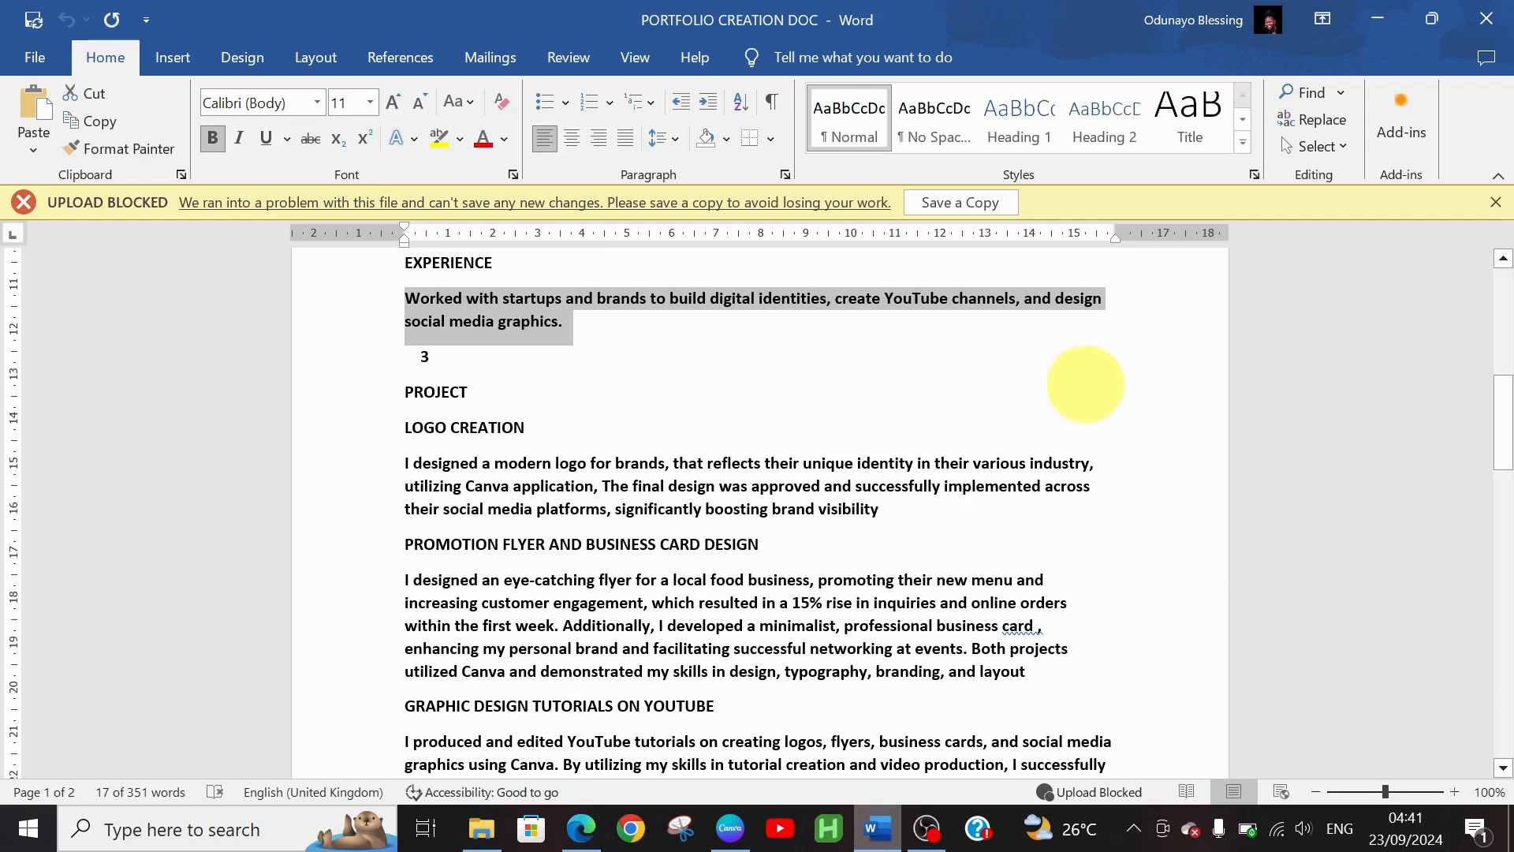
{"action": "left_click", "coordinate": [727, 830]}
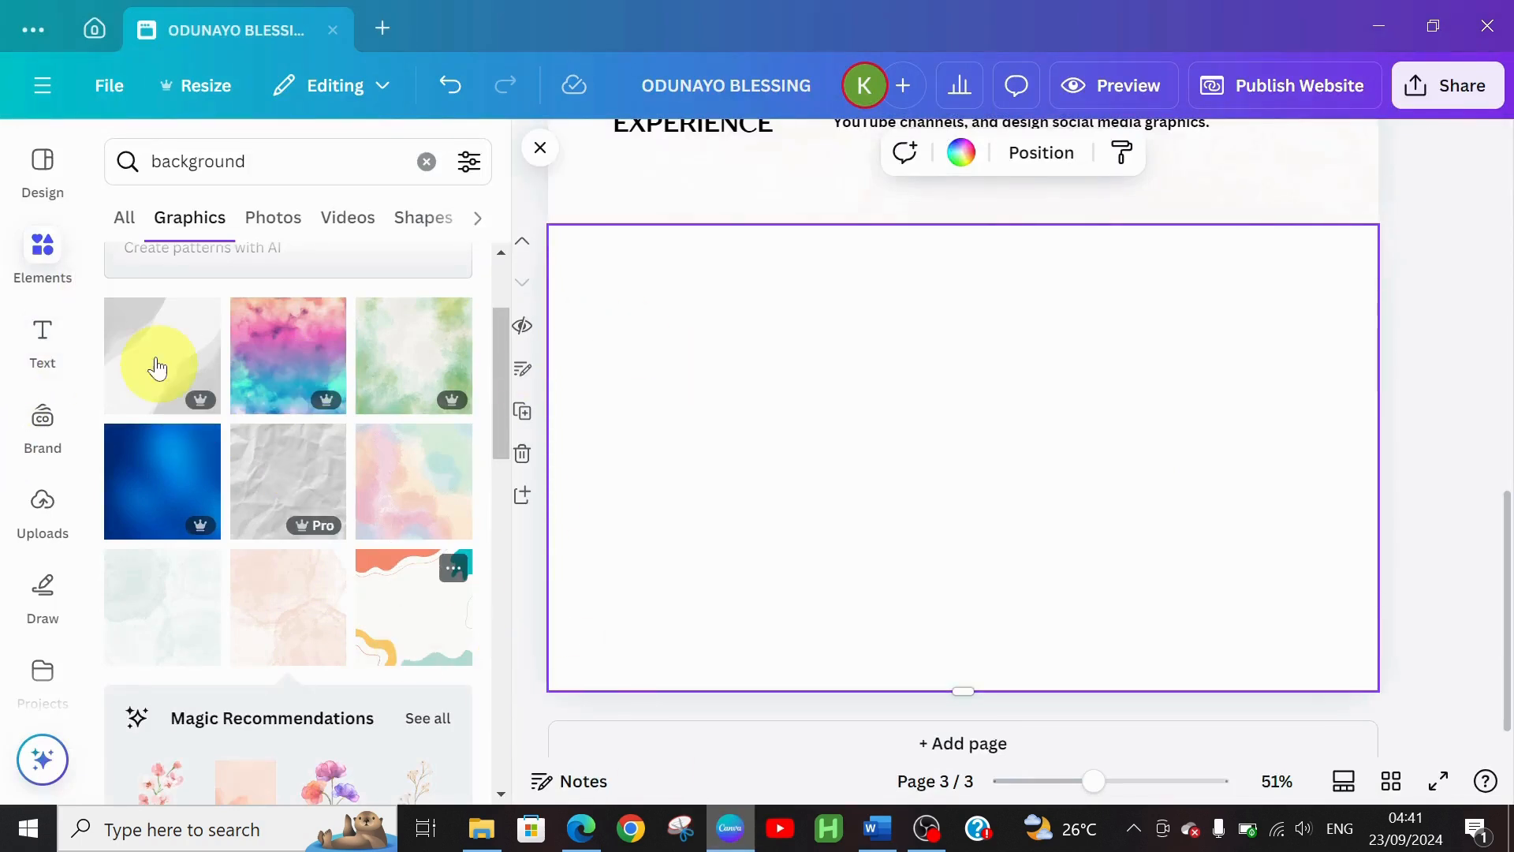
Add a heading reading PROJECT to page 3 in the TT Drugs font
{"action": "left_click", "coordinate": [43, 344]}
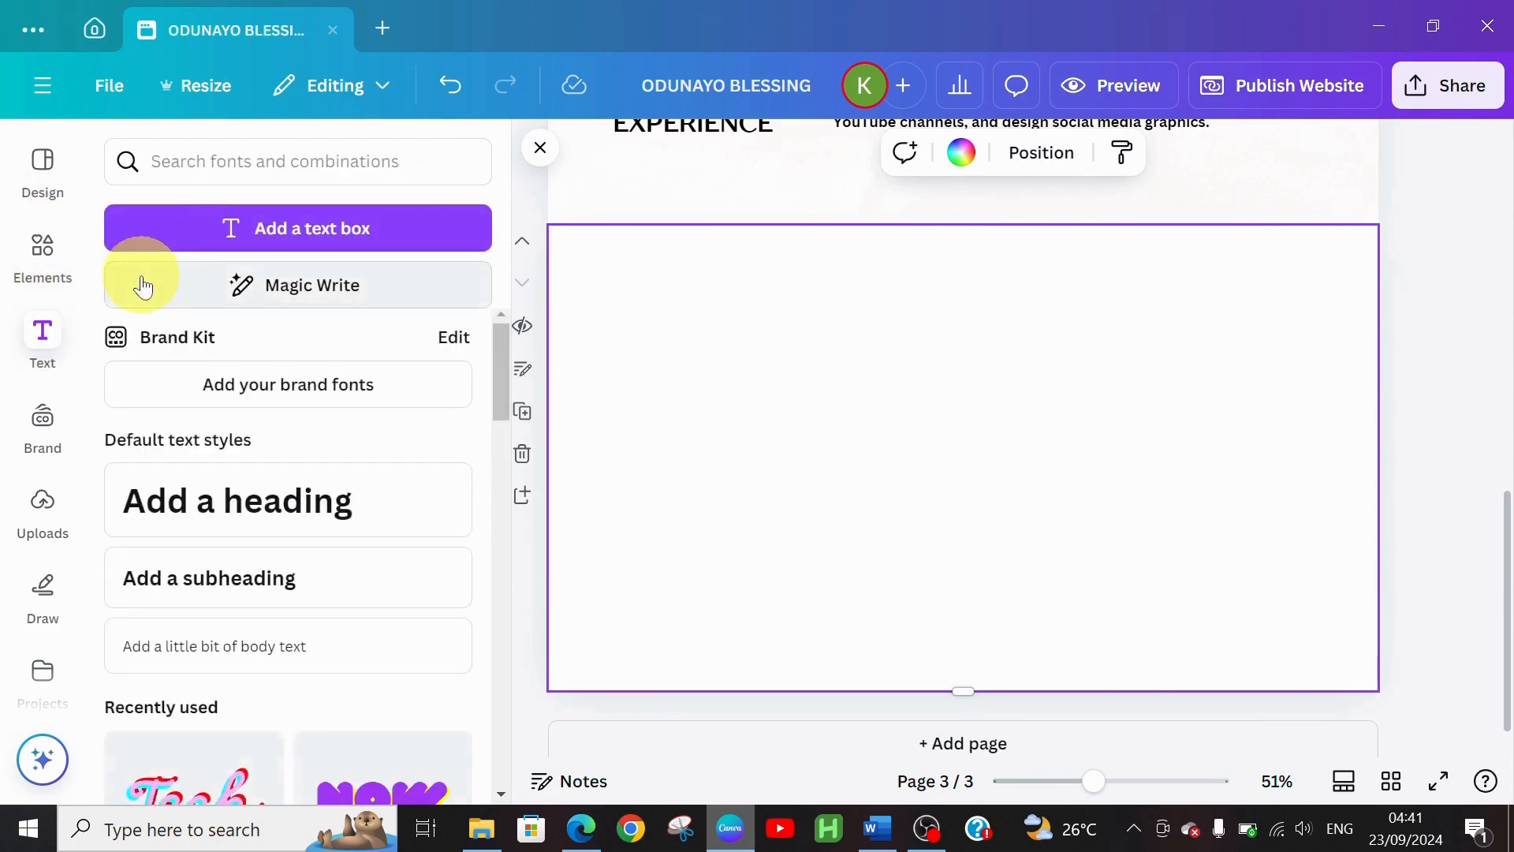
{"action": "left_click", "coordinate": [247, 496]}
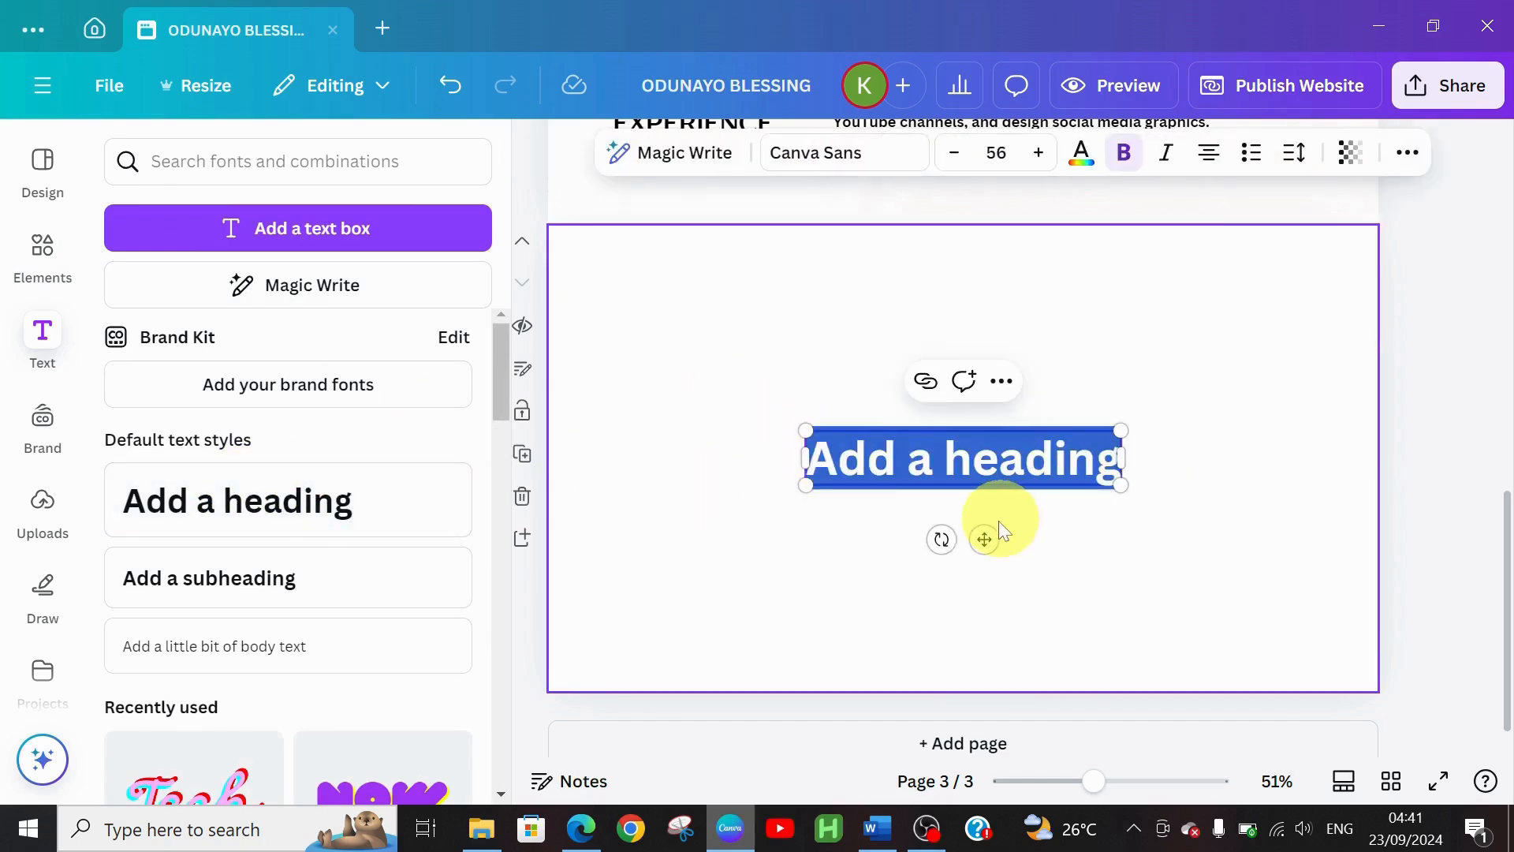
{"action": "left_click_drag", "start_coordinate": [987, 532], "coordinate": [755, 337]}
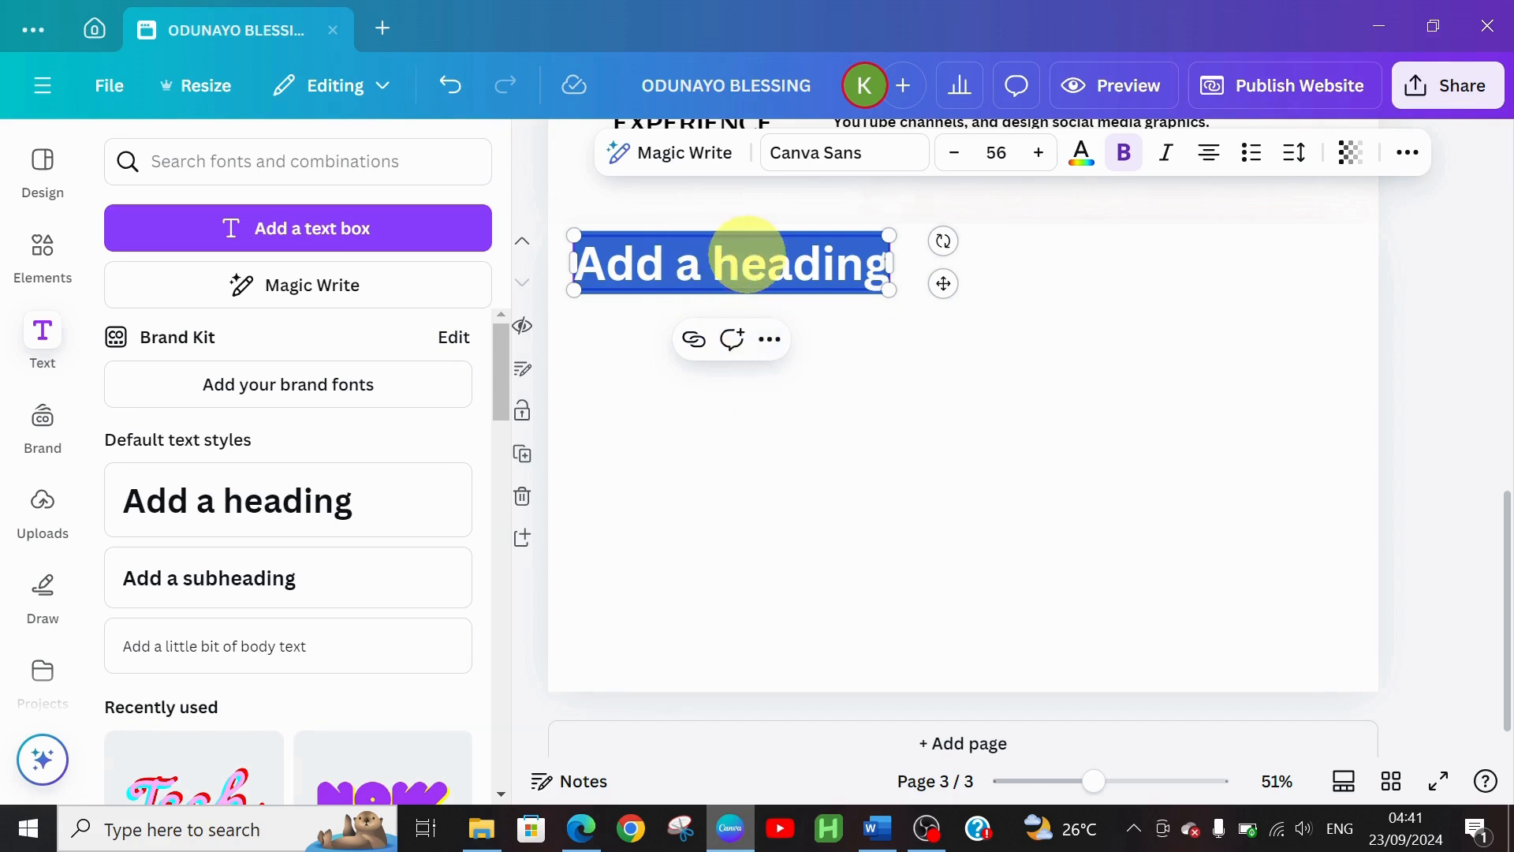
{"action": "type", "text": "PR"}
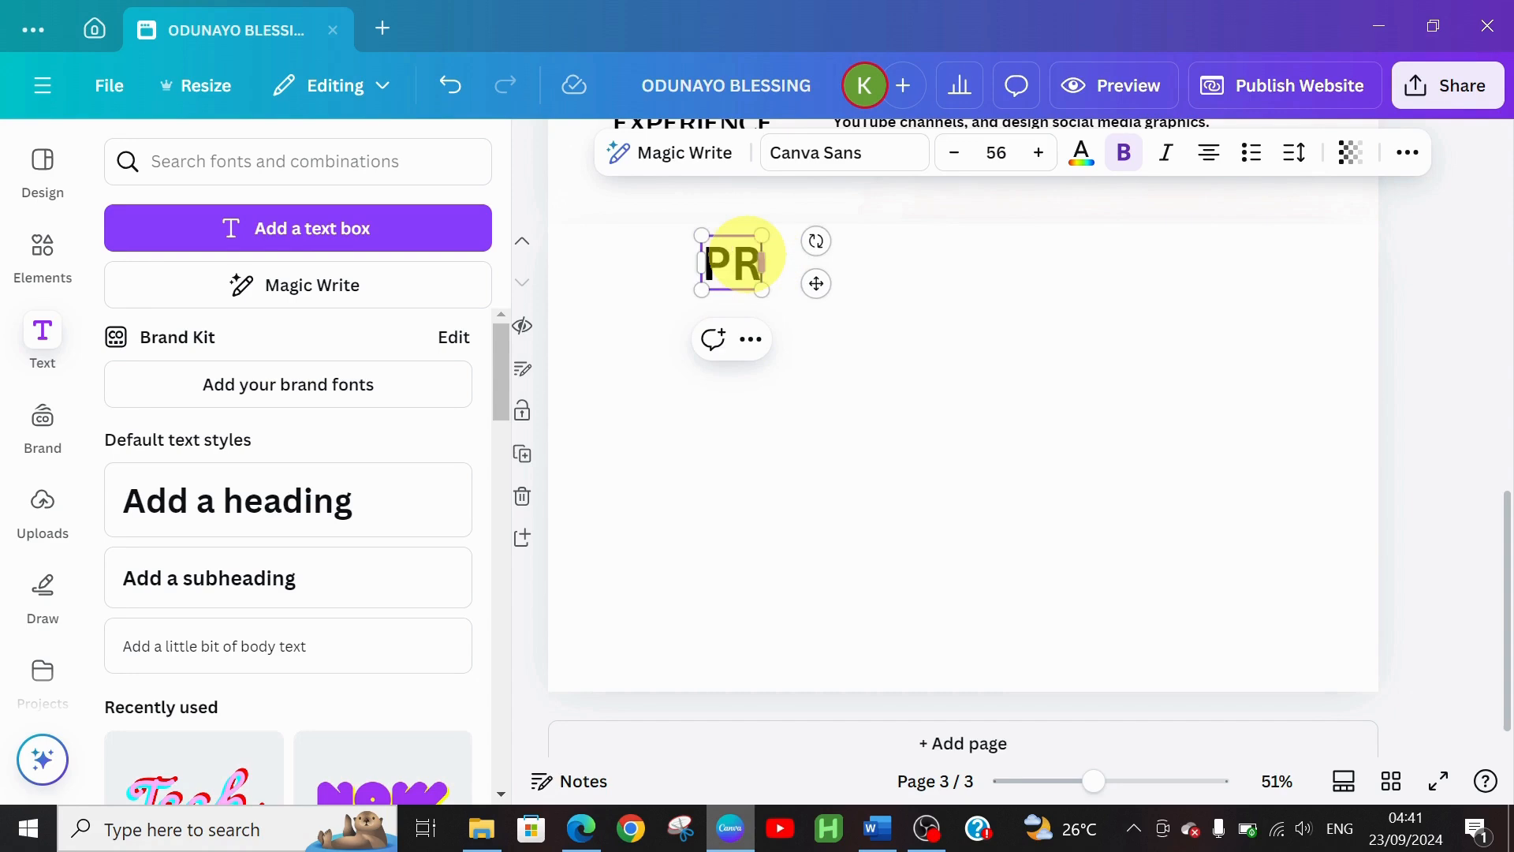
{"action": "type", "text": "OJECT"}
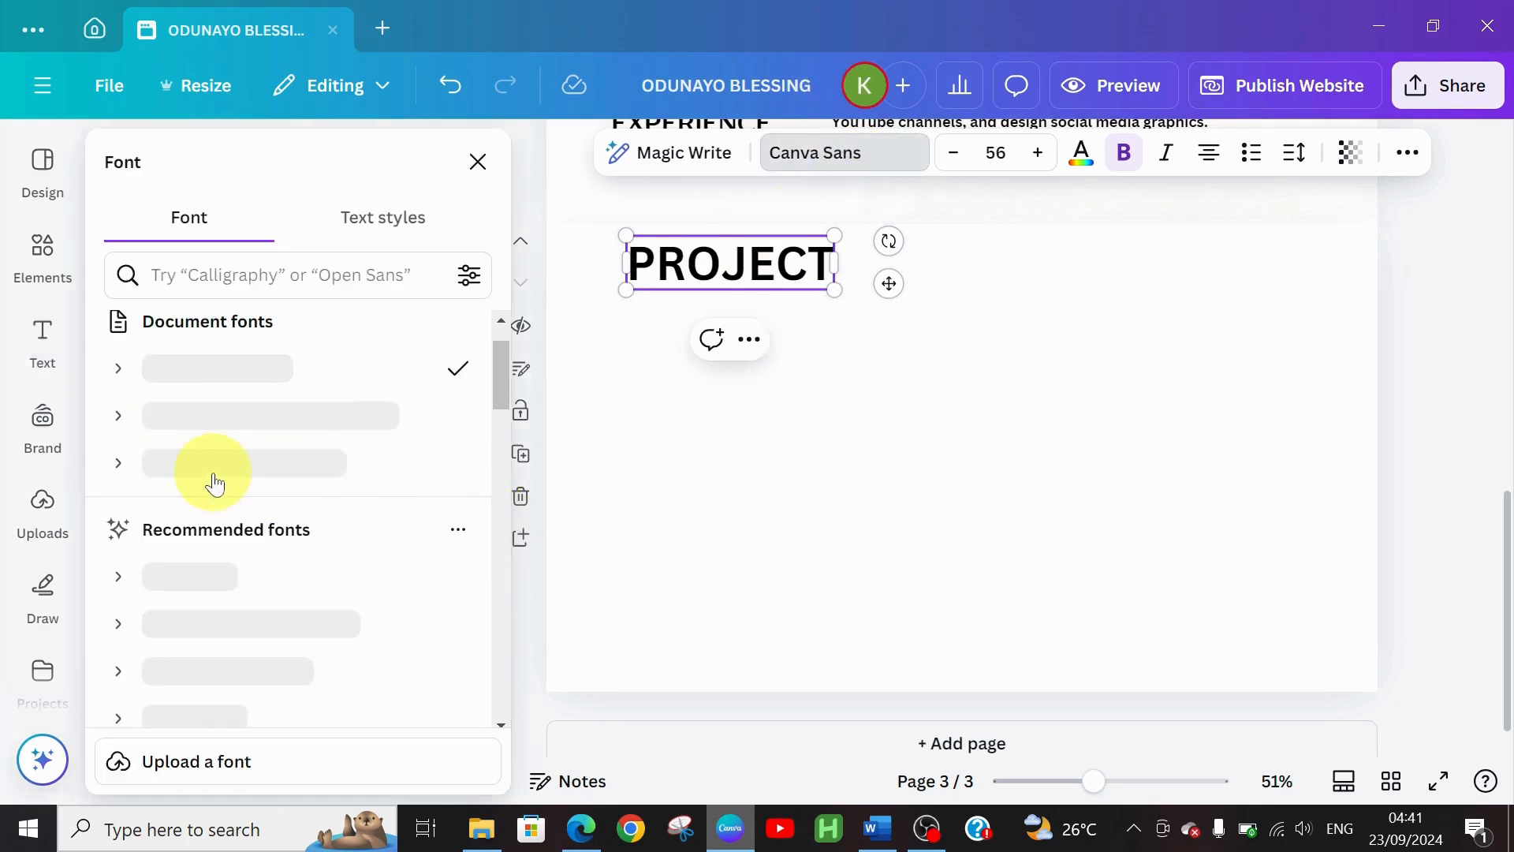
{"action": "left_click", "coordinate": [246, 473]}
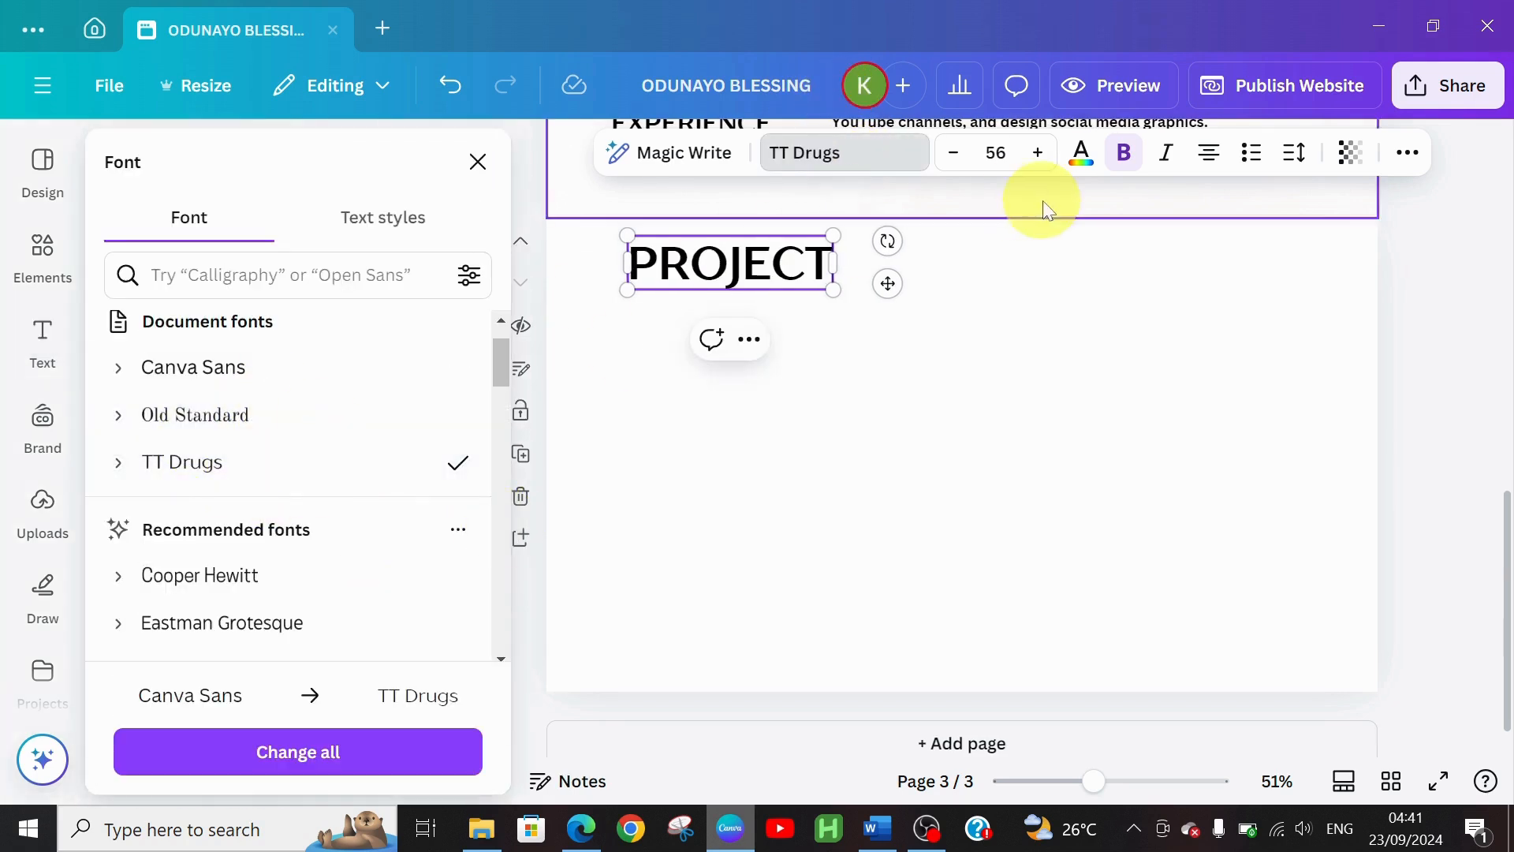
Reduce the PROJECT heading to size 31 and place it at page 3's top-left corner
{"action": "left_click", "coordinate": [954, 153]}
{"action": "left_click", "coordinate": [954, 153]}
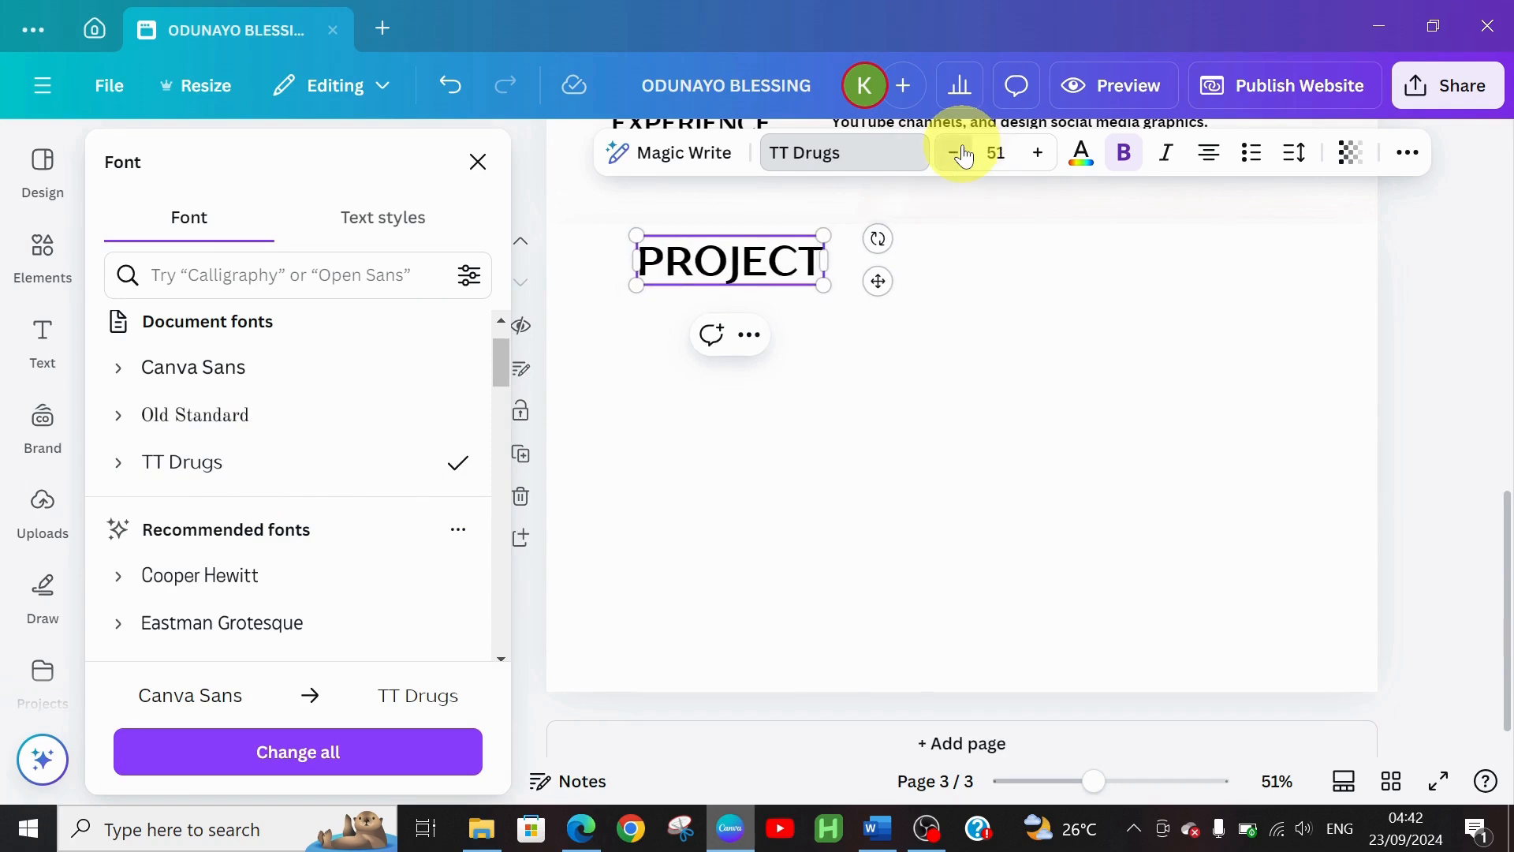
{"action": "left_click", "coordinate": [954, 153]}
{"action": "left_click", "coordinate": [954, 153]}
{"action": "left_click", "coordinate": [956, 153]}
{"action": "left_click", "coordinate": [956, 153]}
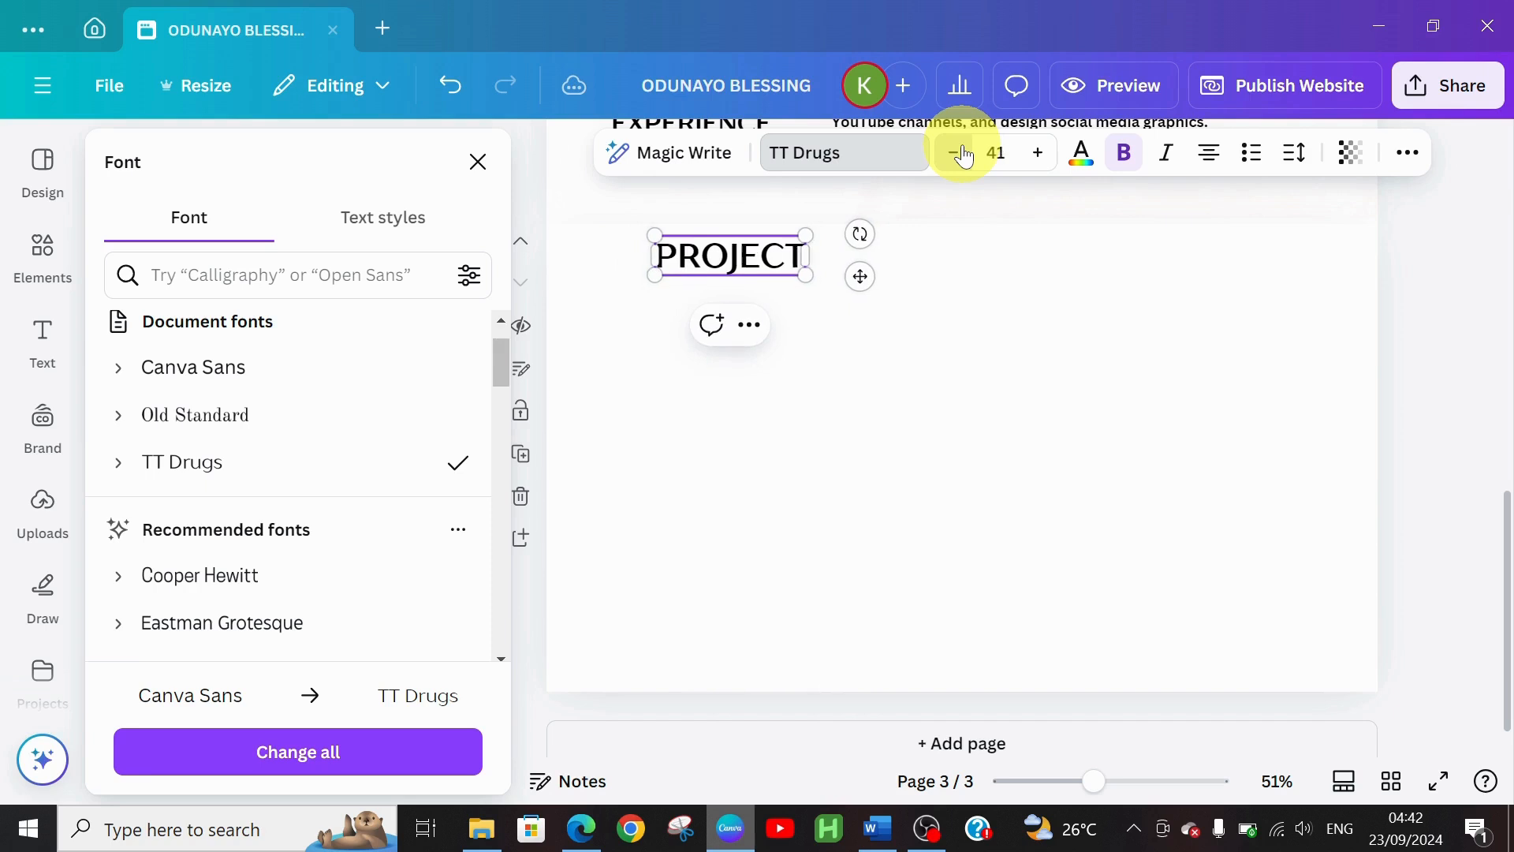
{"action": "left_click", "coordinate": [956, 153]}
{"action": "left_click", "coordinate": [956, 153]}
{"action": "left_click", "coordinate": [964, 155]}
{"action": "left_click", "coordinate": [964, 155]}
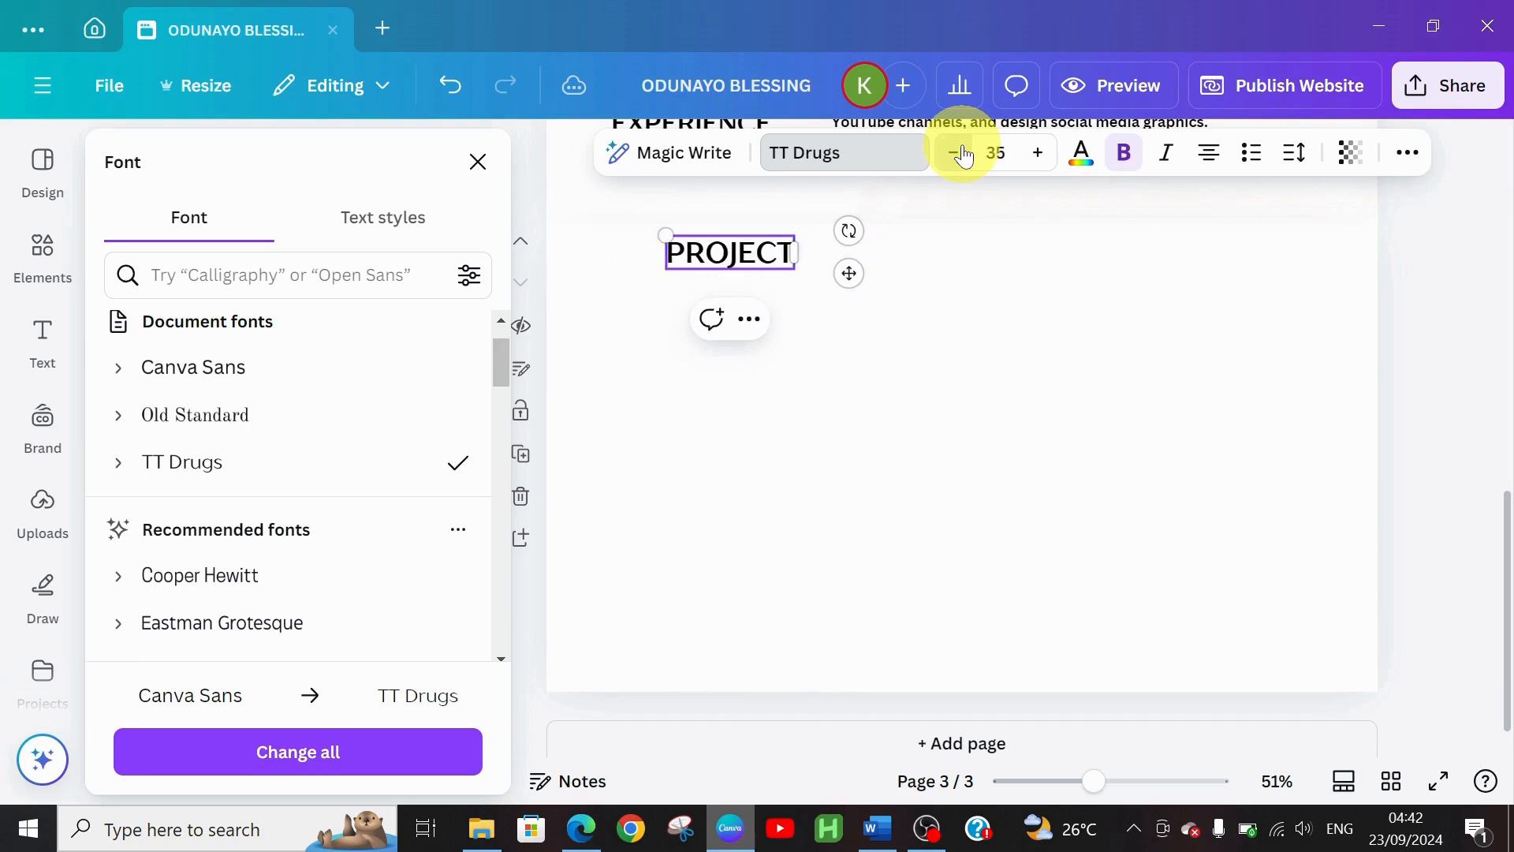
{"action": "left_click", "coordinate": [964, 156]}
{"action": "left_click", "coordinate": [964, 156]}
{"action": "left_click", "coordinate": [964, 156]}
{"action": "left_click", "coordinate": [964, 155]}
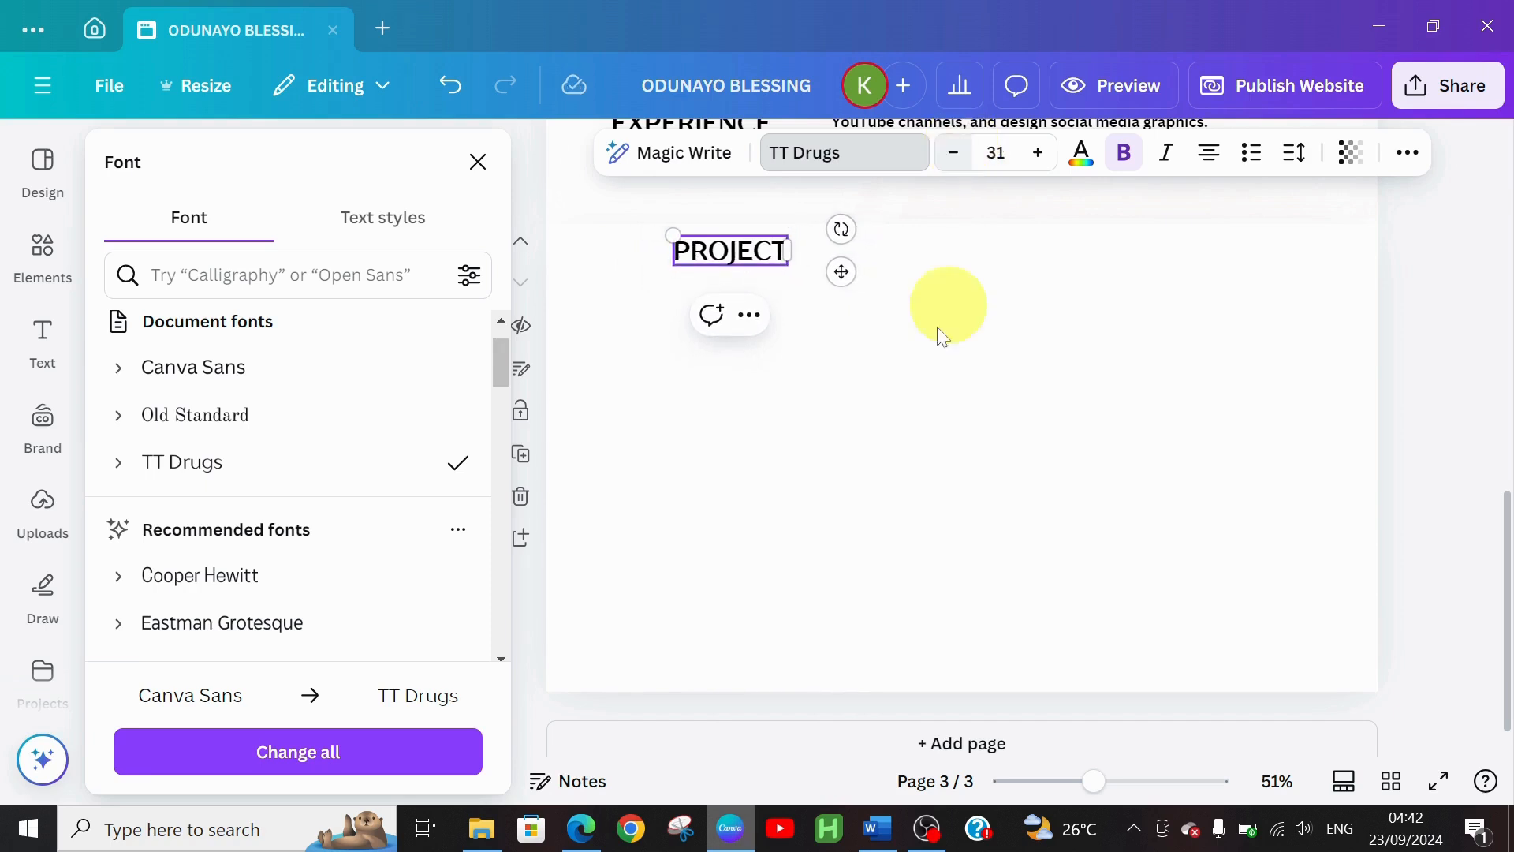
{"action": "left_click_drag", "start_coordinate": [847, 271], "coordinate": [735, 275]}
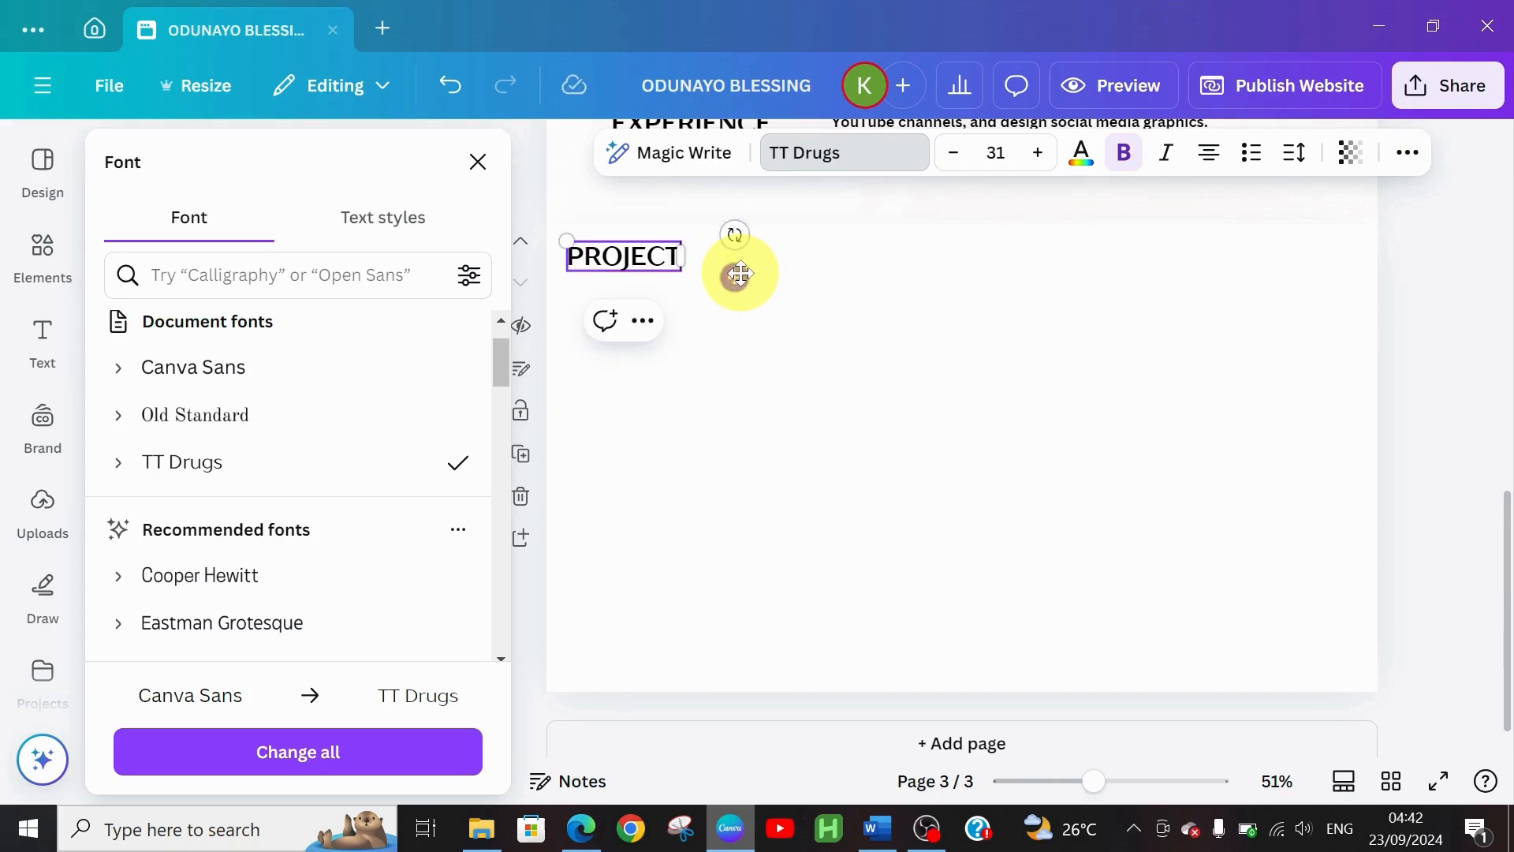
{"action": "left_click", "coordinate": [795, 786]}
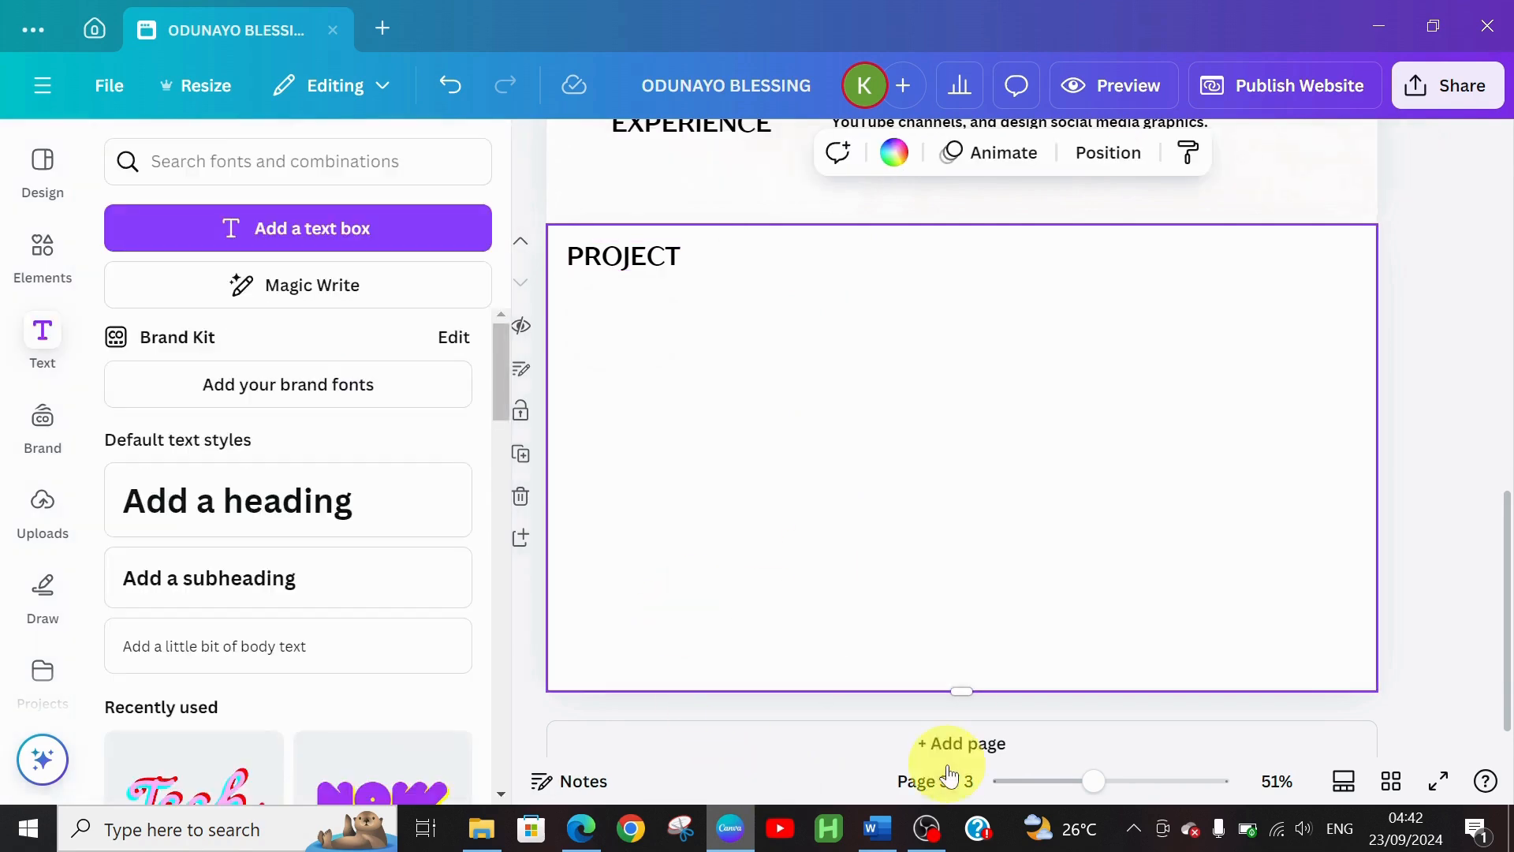
{"action": "left_click", "coordinate": [877, 829]}
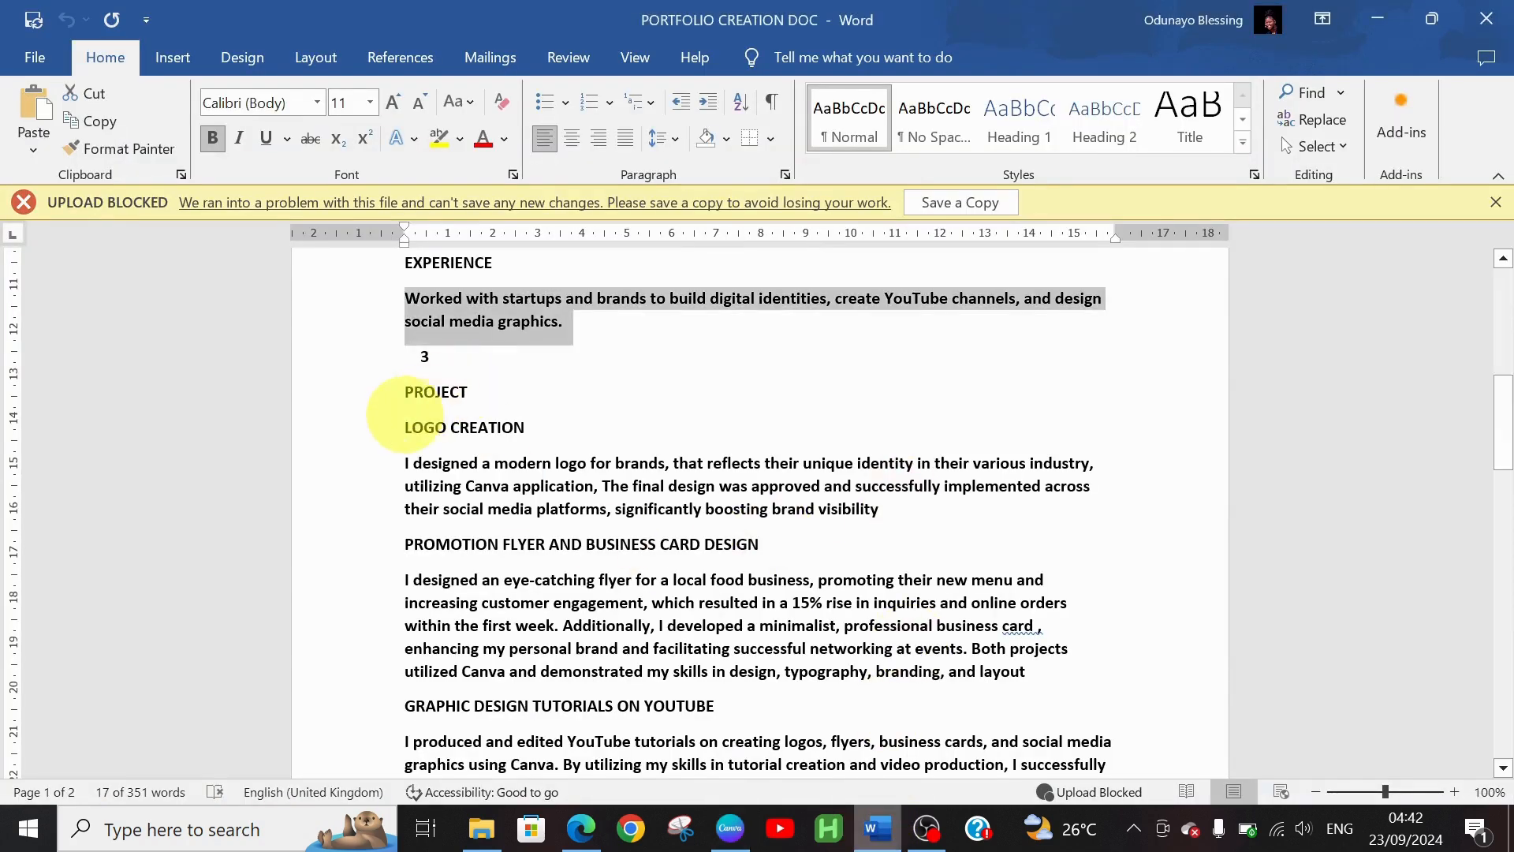
{"action": "left_click_drag", "start_coordinate": [405, 427], "coordinate": [511, 427]}
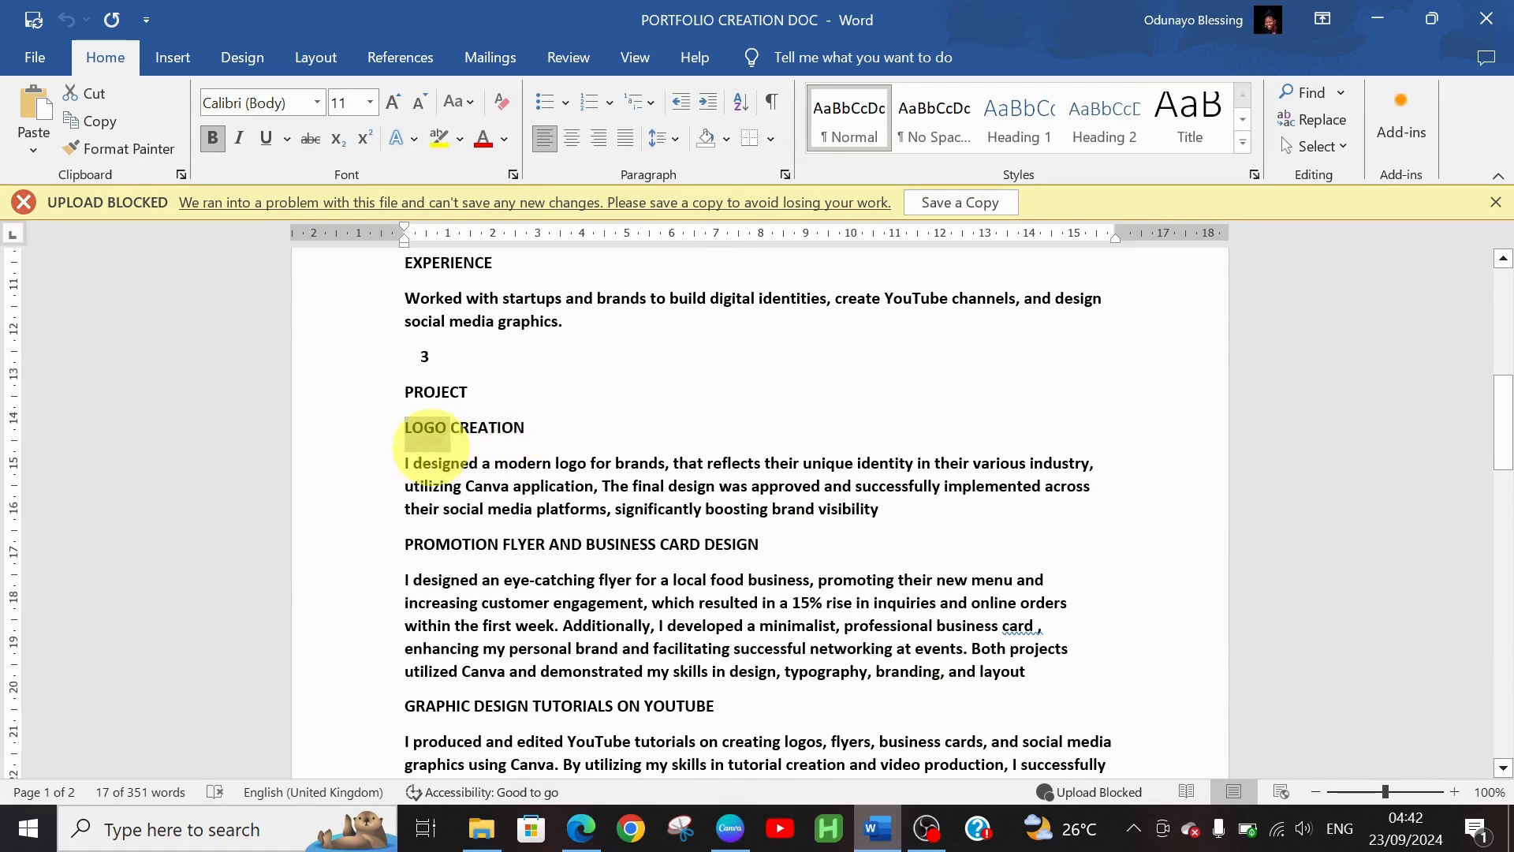
{"action": "left_click", "coordinate": [371, 470]}
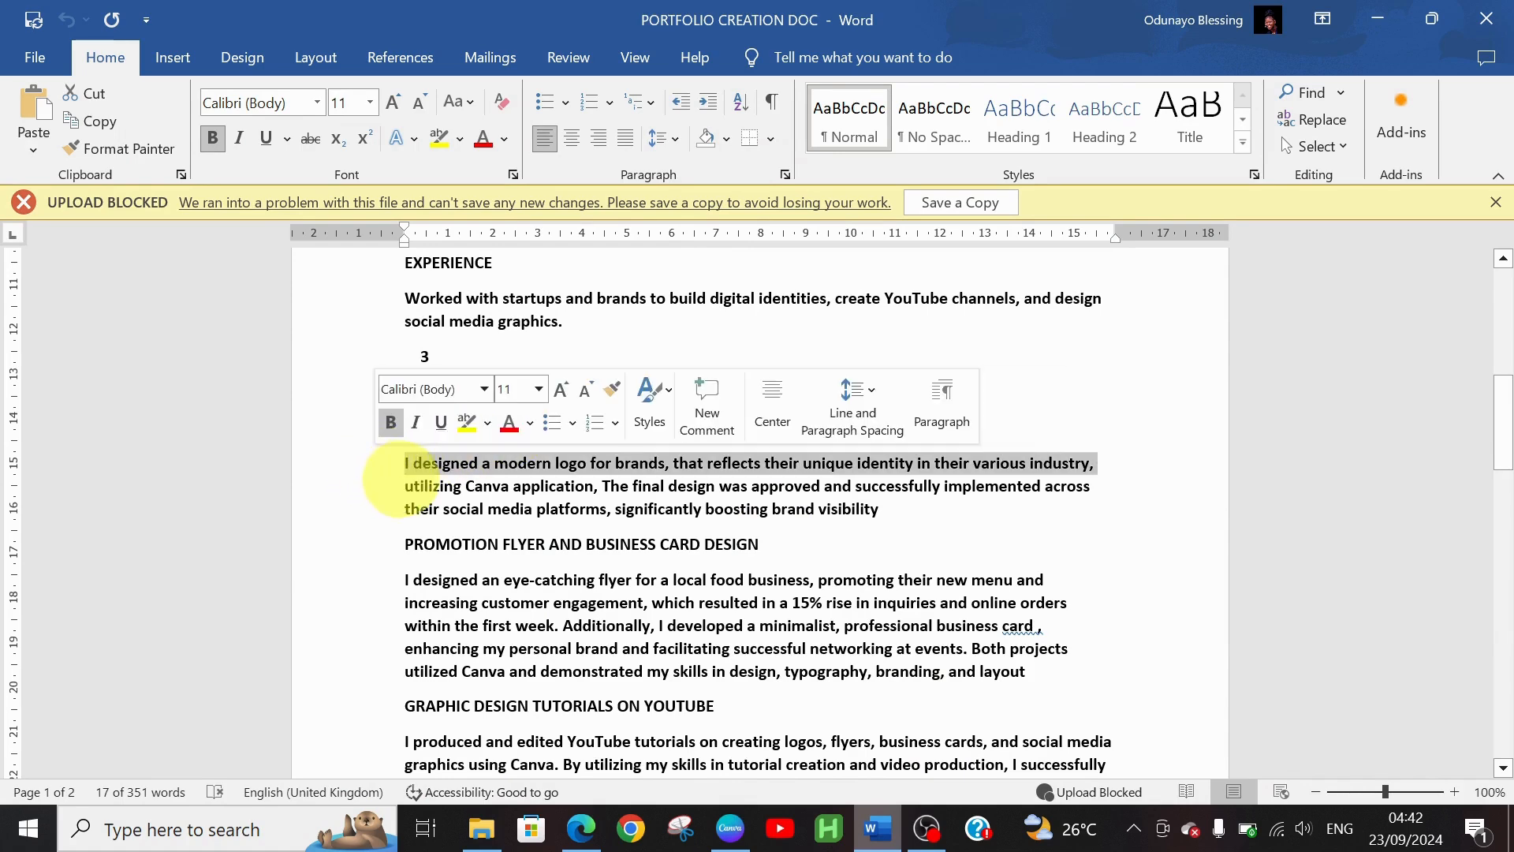
{"action": "left_click", "coordinate": [408, 471]}
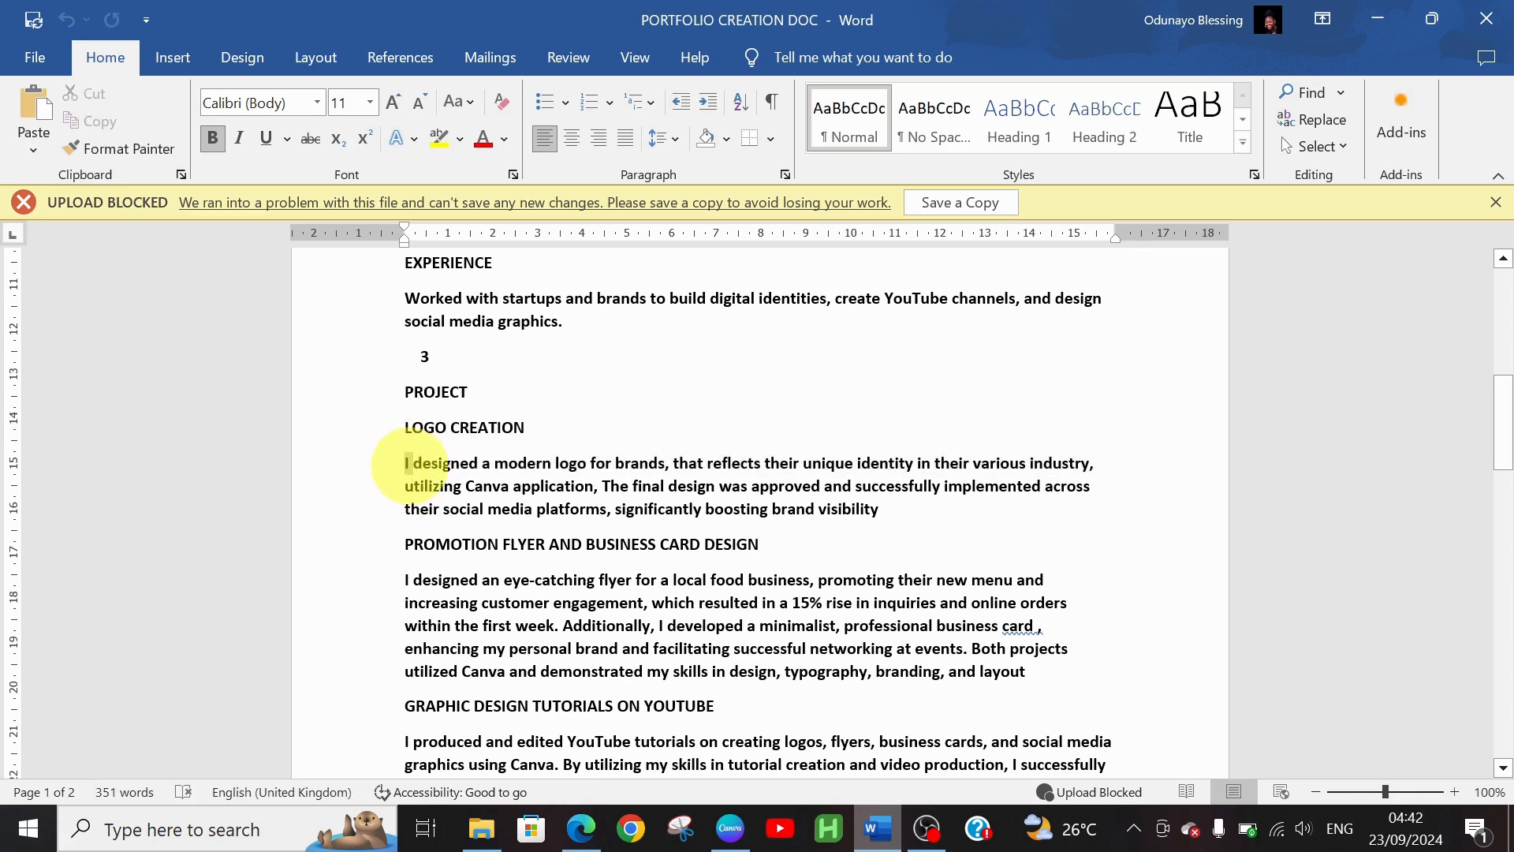
{"action": "left_click_drag", "start_coordinate": [408, 465], "coordinate": [905, 523]}
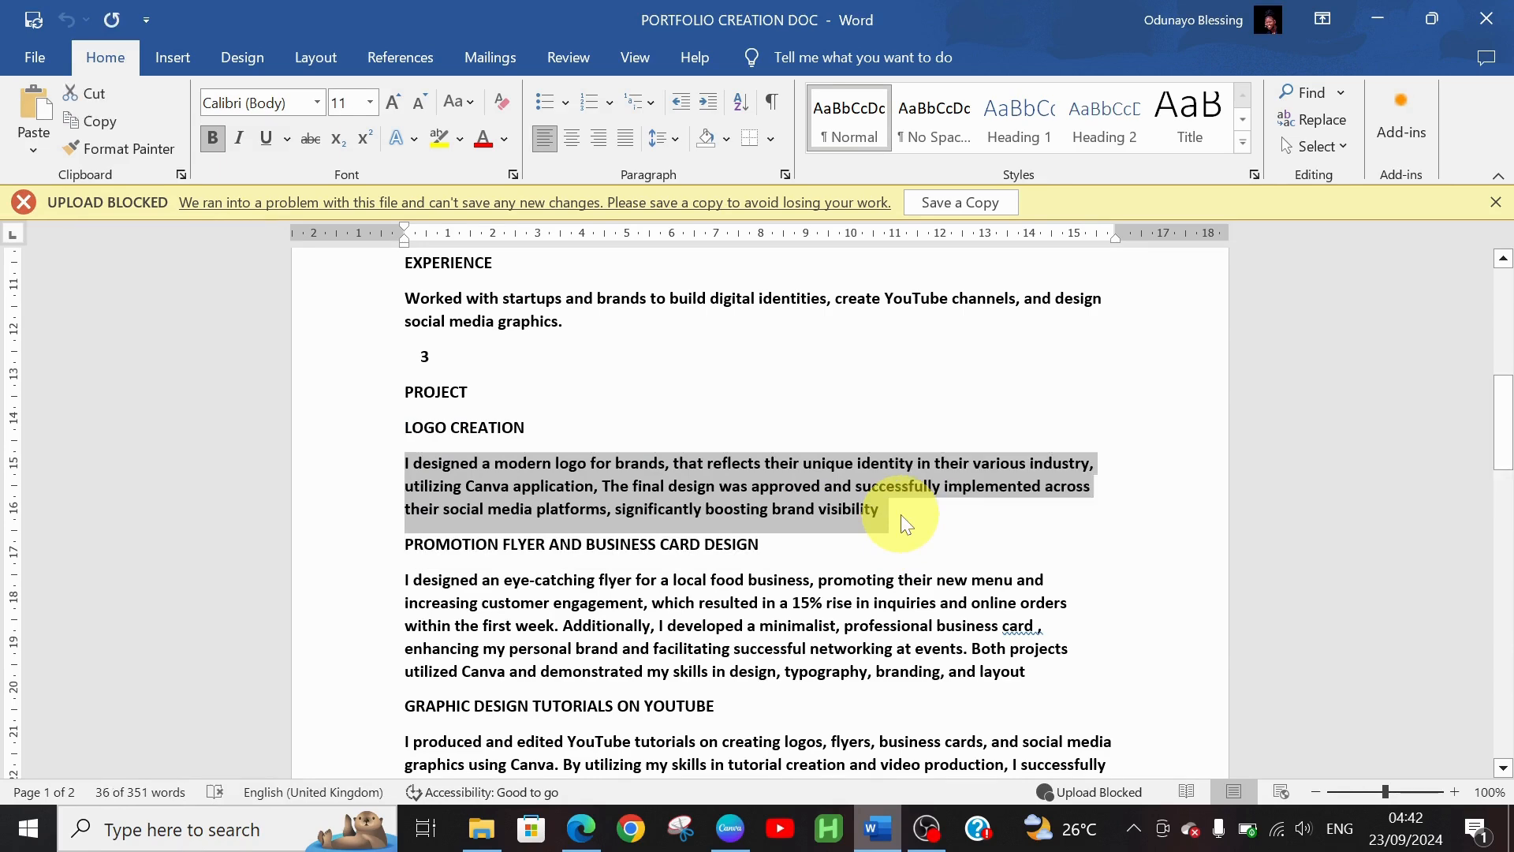
{"action": "left_click", "coordinate": [732, 830]}
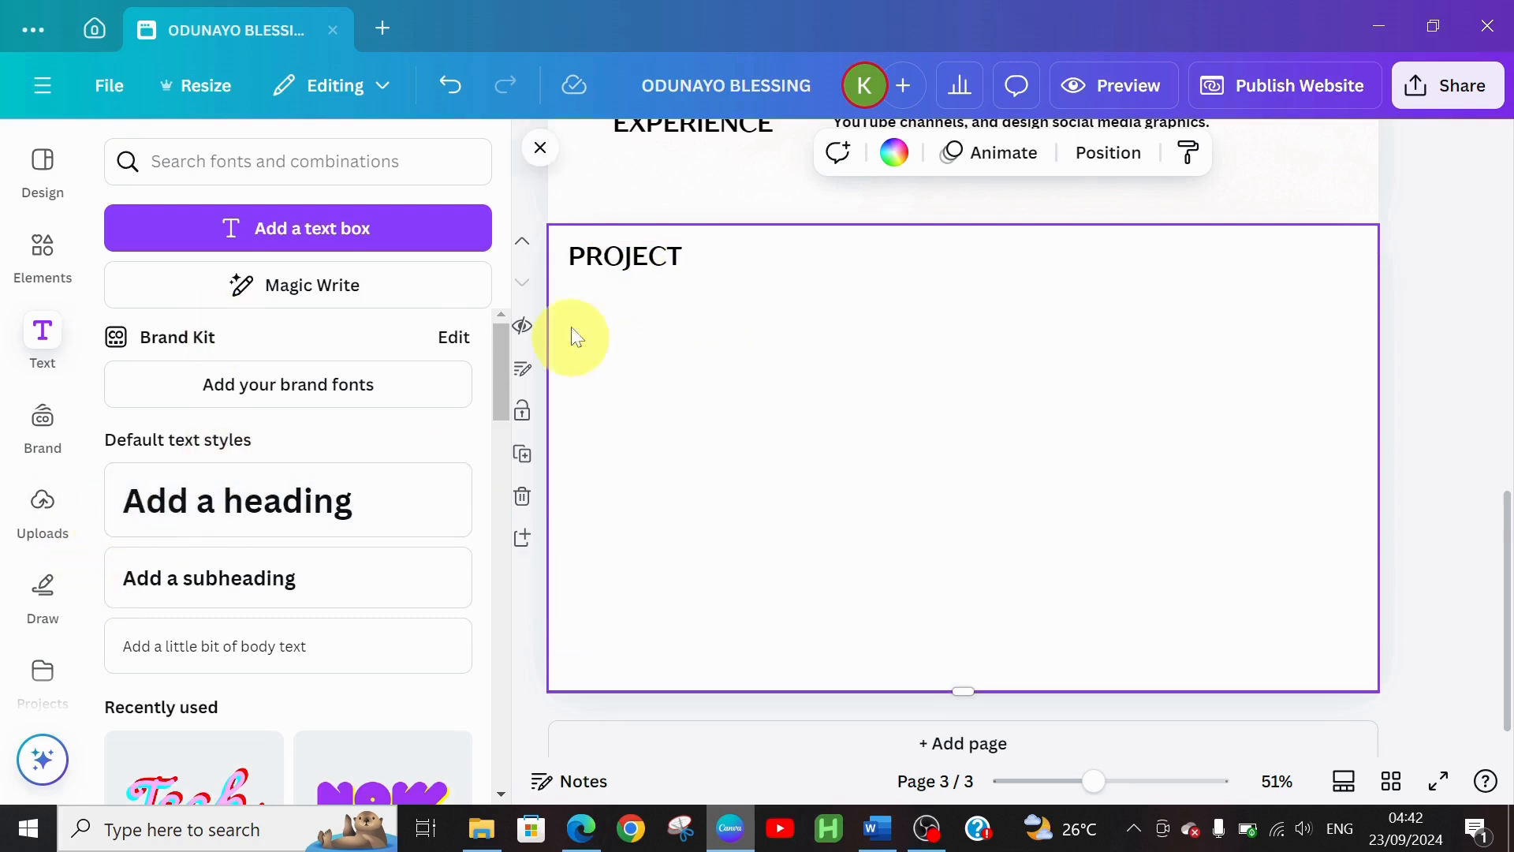
Add the wavy orange-and-teal background graphic and stretch it to span the full section width
{"action": "left_click", "coordinate": [45, 268]}
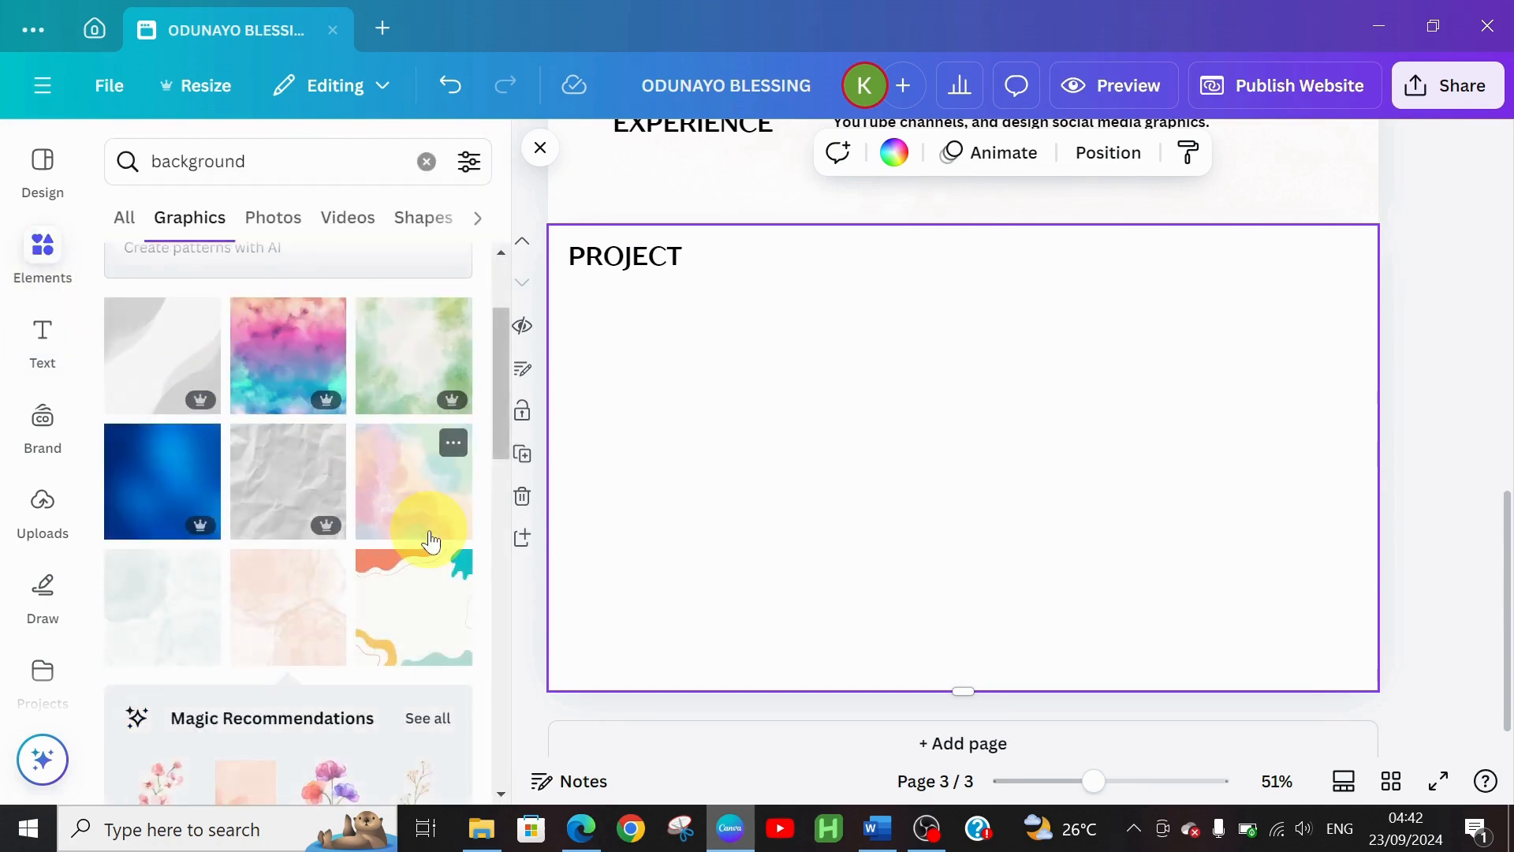
{"action": "left_click", "coordinate": [429, 593]}
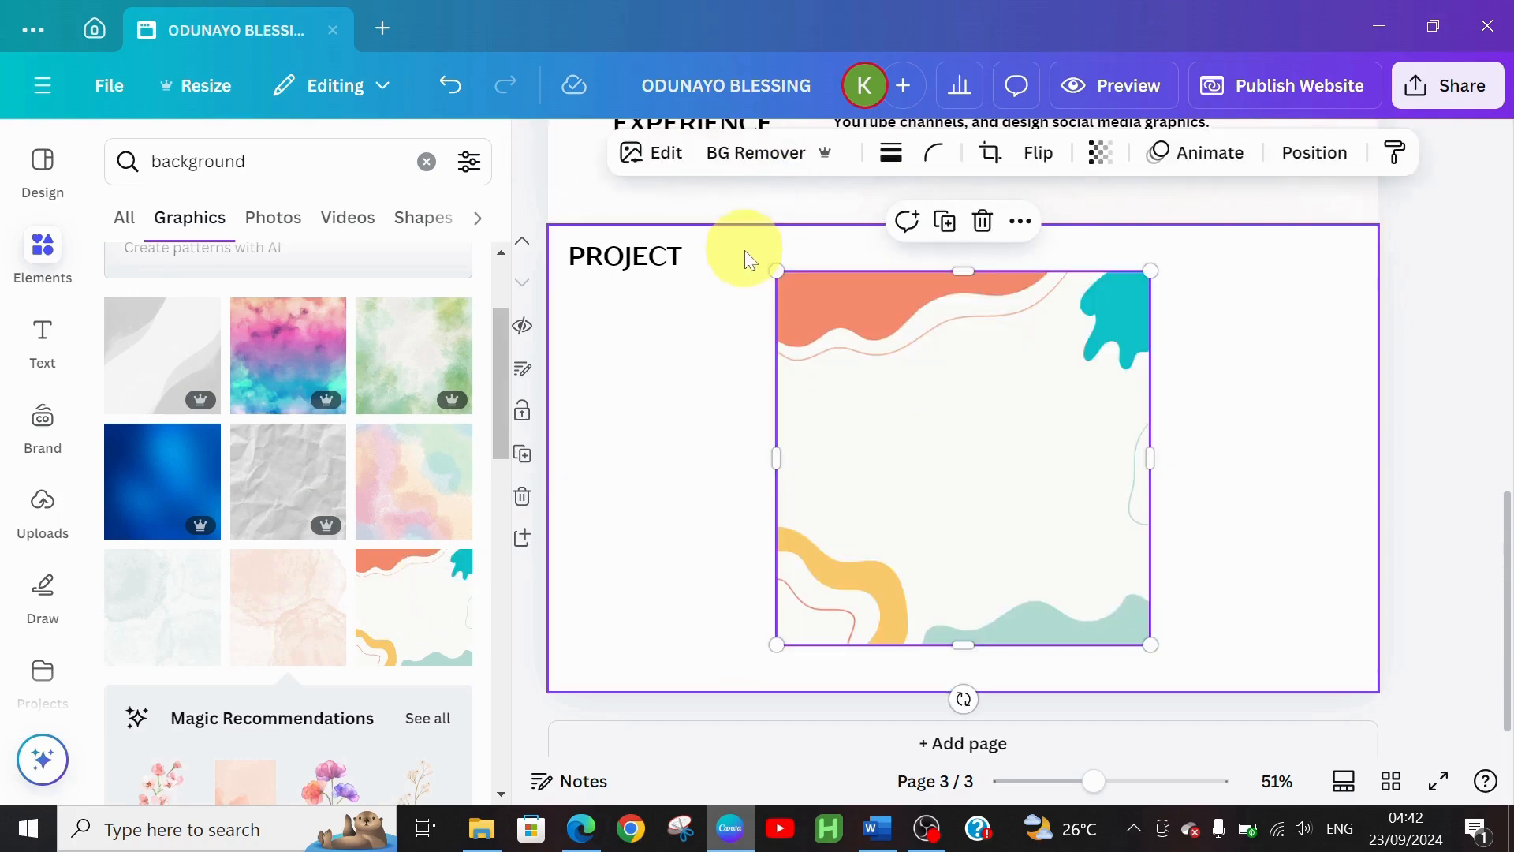
{"action": "left_click_drag", "start_coordinate": [773, 271], "coordinate": [652, 297]}
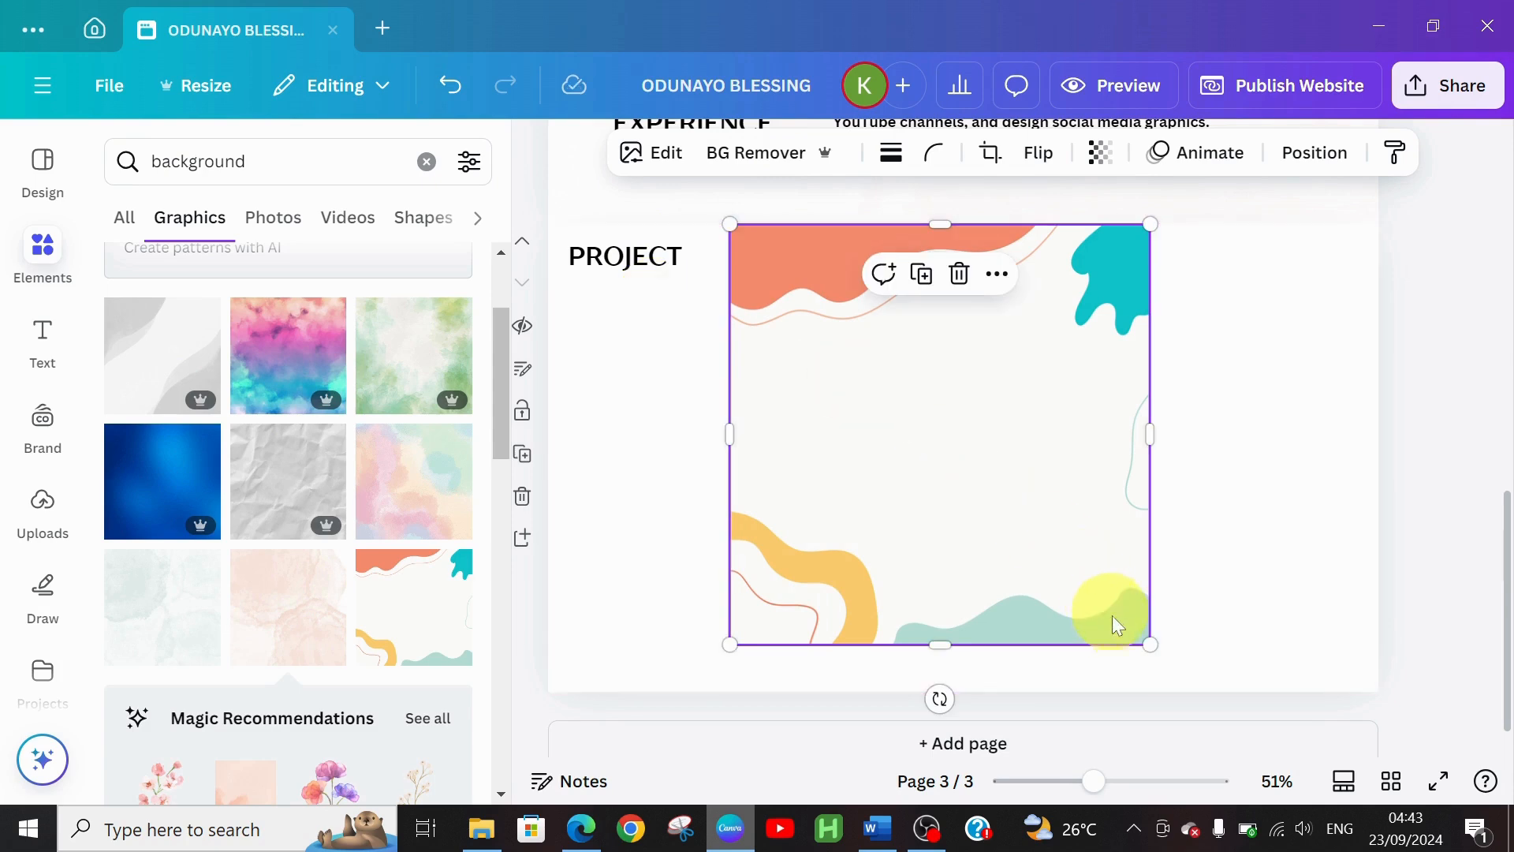
{"action": "left_click_drag", "start_coordinate": [1148, 642], "coordinate": [1215, 668]}
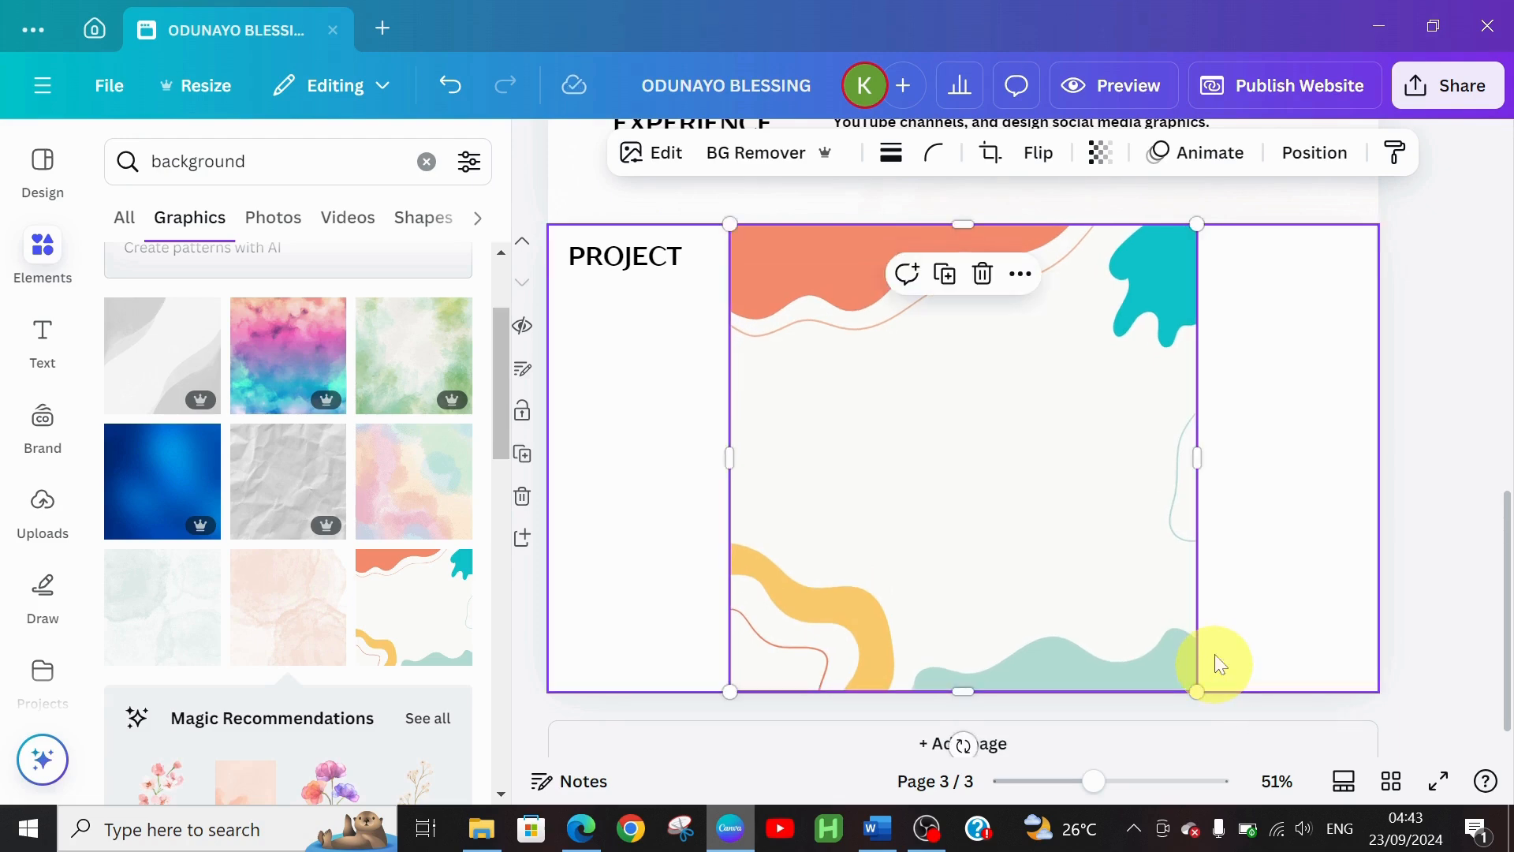
{"action": "left_click", "coordinate": [1202, 458]}
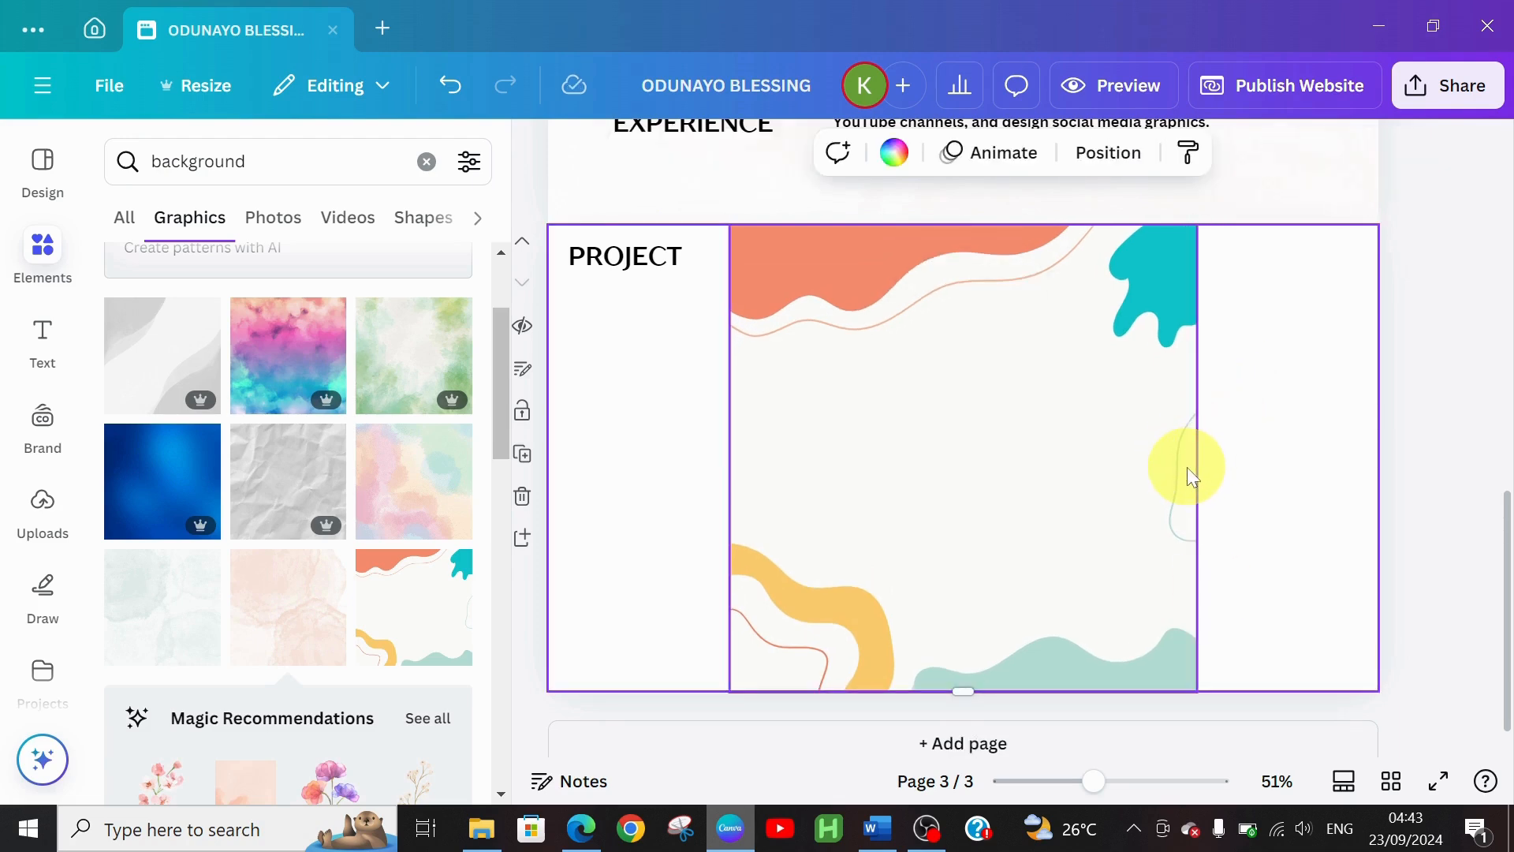
{"action": "left_click", "coordinate": [1189, 472]}
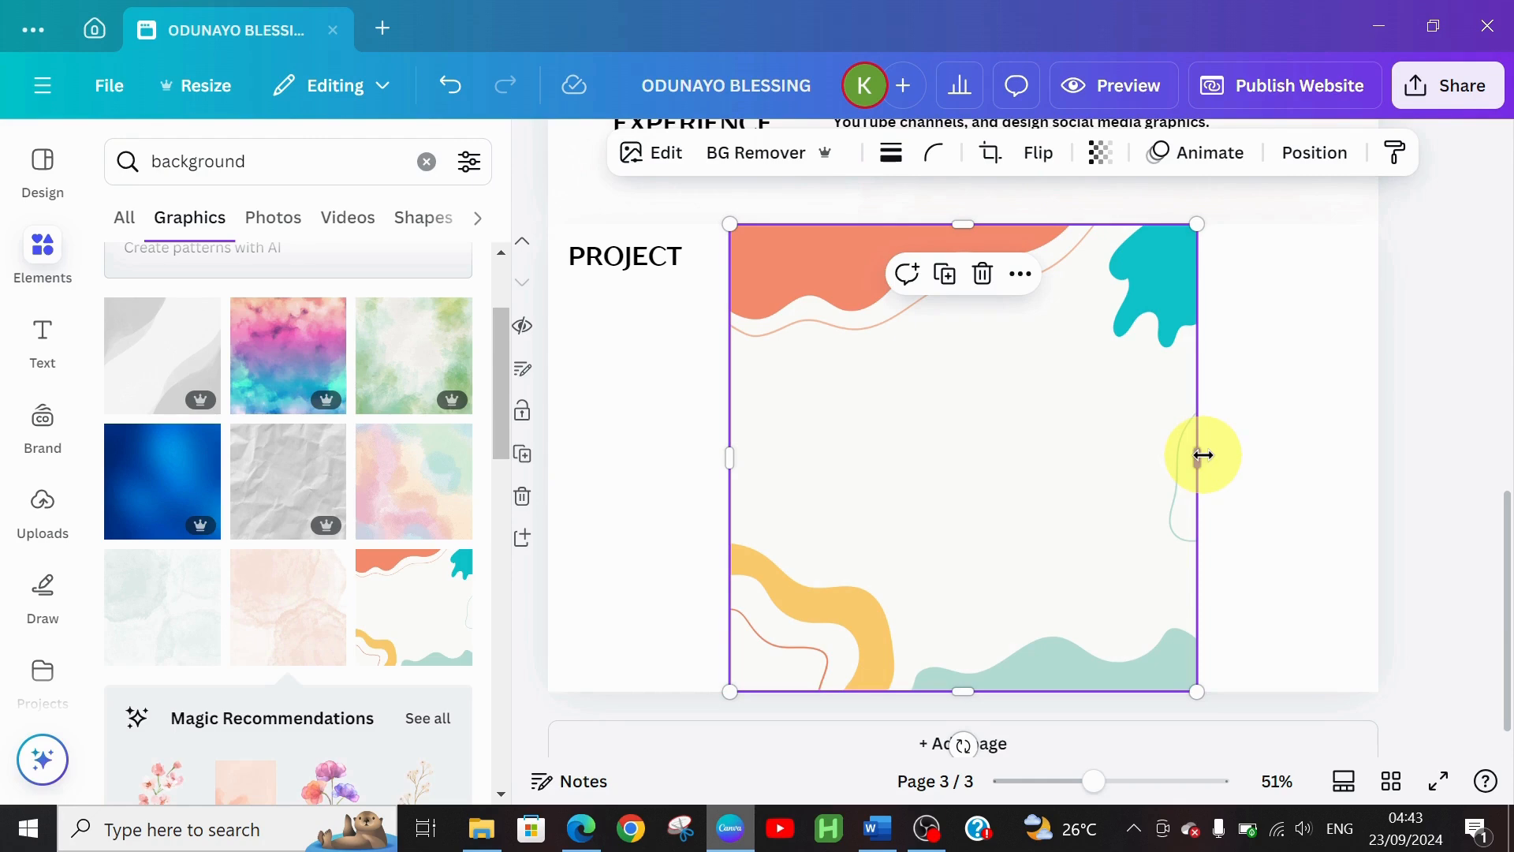
{"action": "left_click_drag", "start_coordinate": [1202, 455], "coordinate": [1387, 436]}
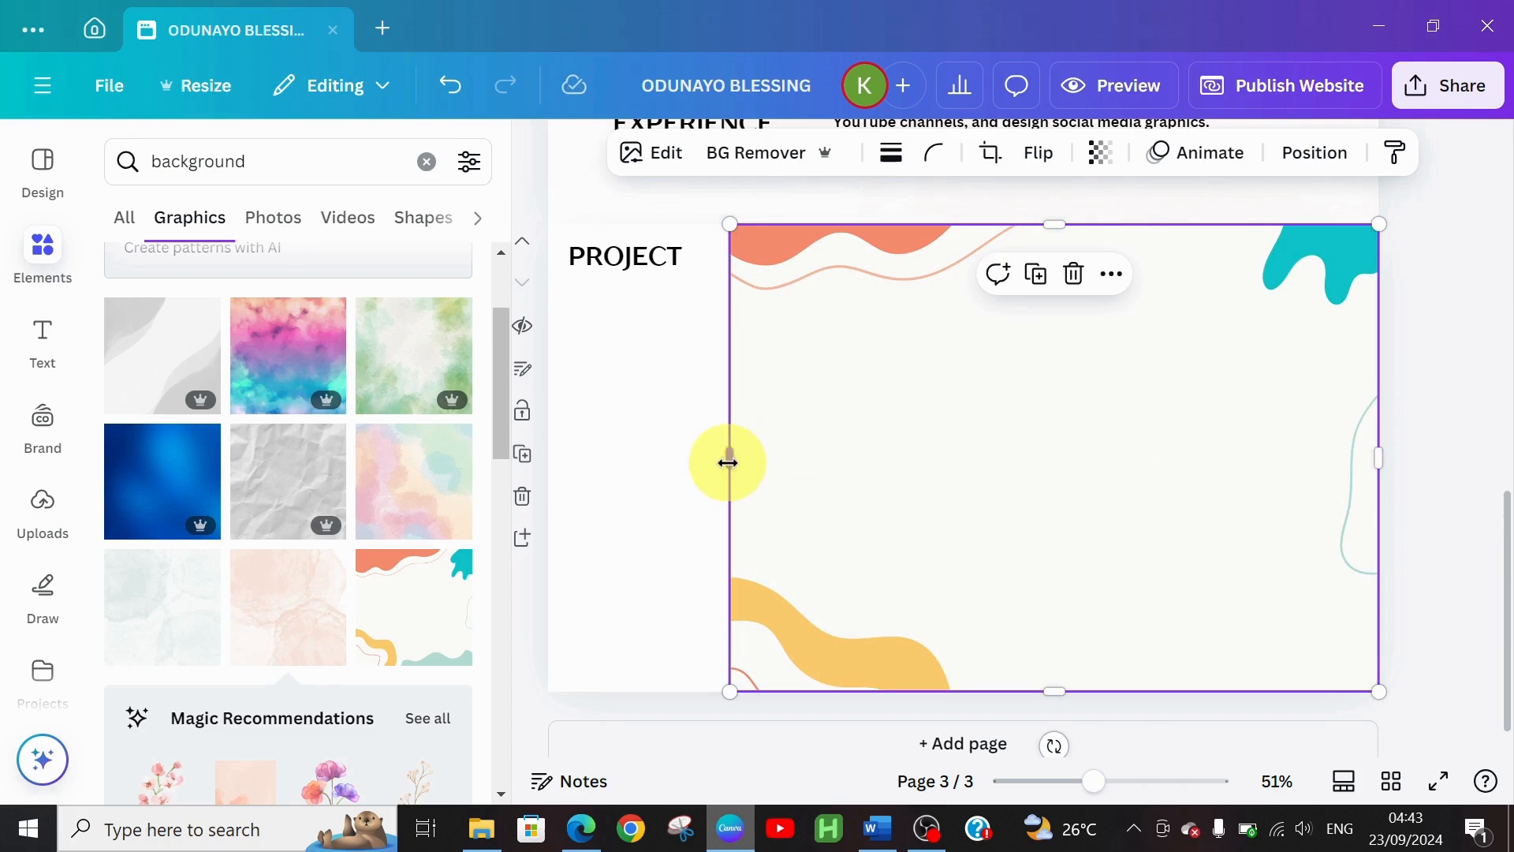
{"action": "left_click_drag", "start_coordinate": [727, 462], "coordinate": [548, 457]}
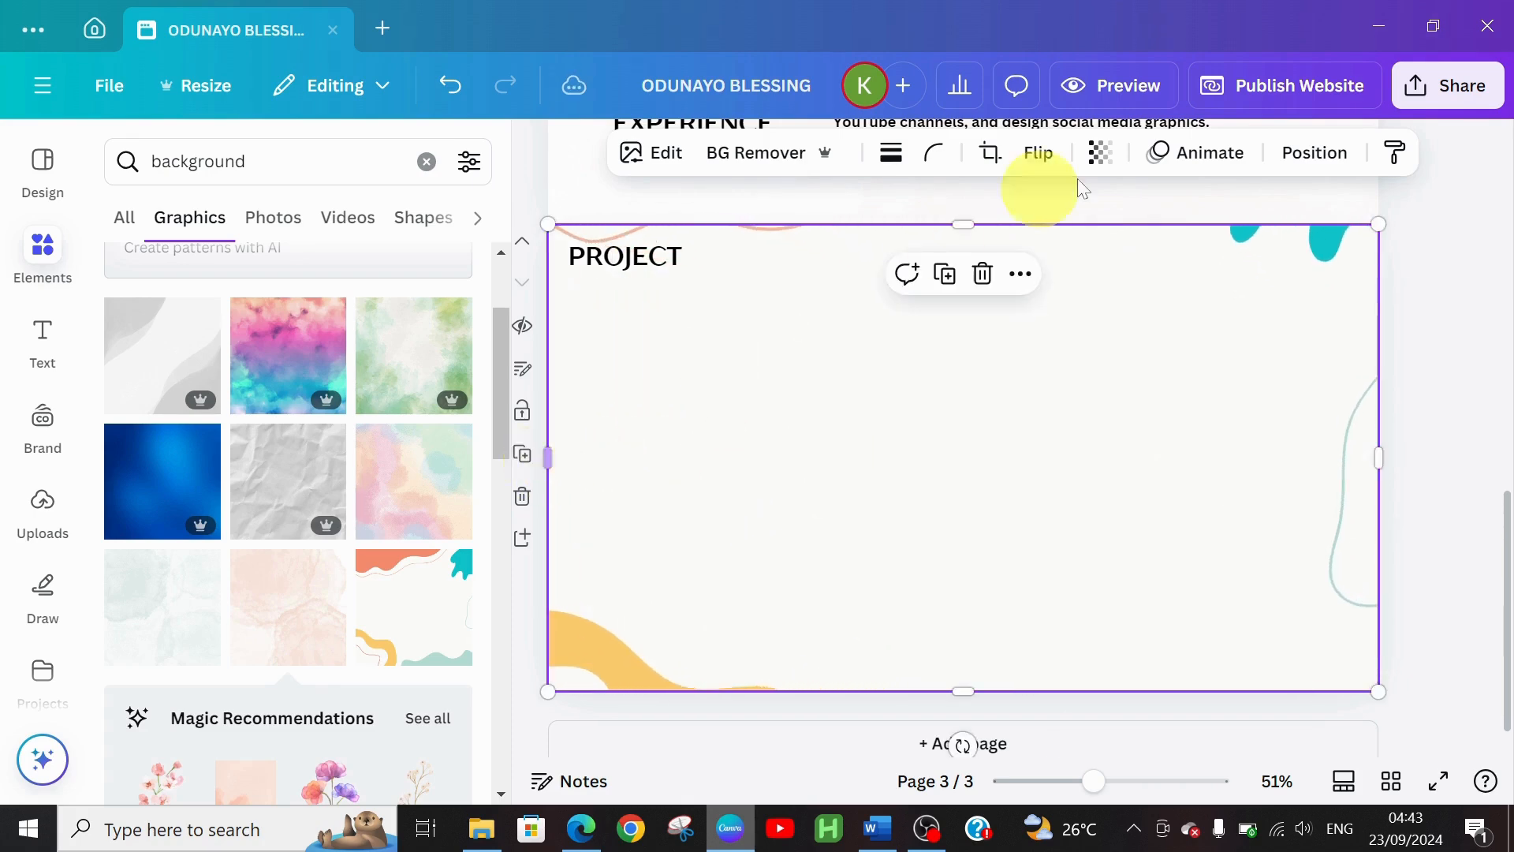
Fade the wavy background graphic to 50 transparency
{"action": "left_click", "coordinate": [1101, 152]}
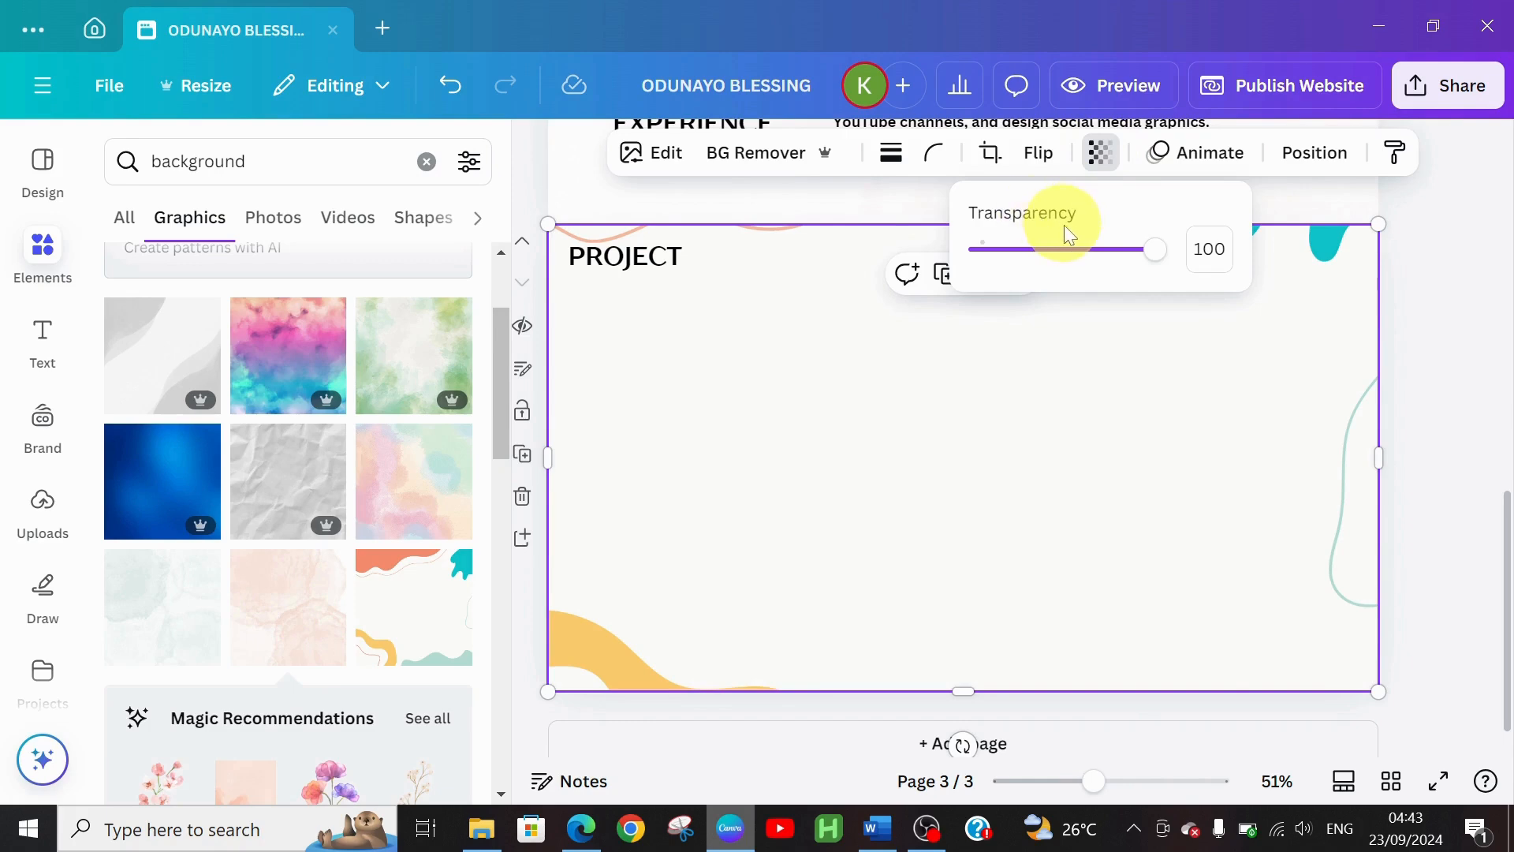
{"action": "left_click", "coordinate": [1068, 249]}
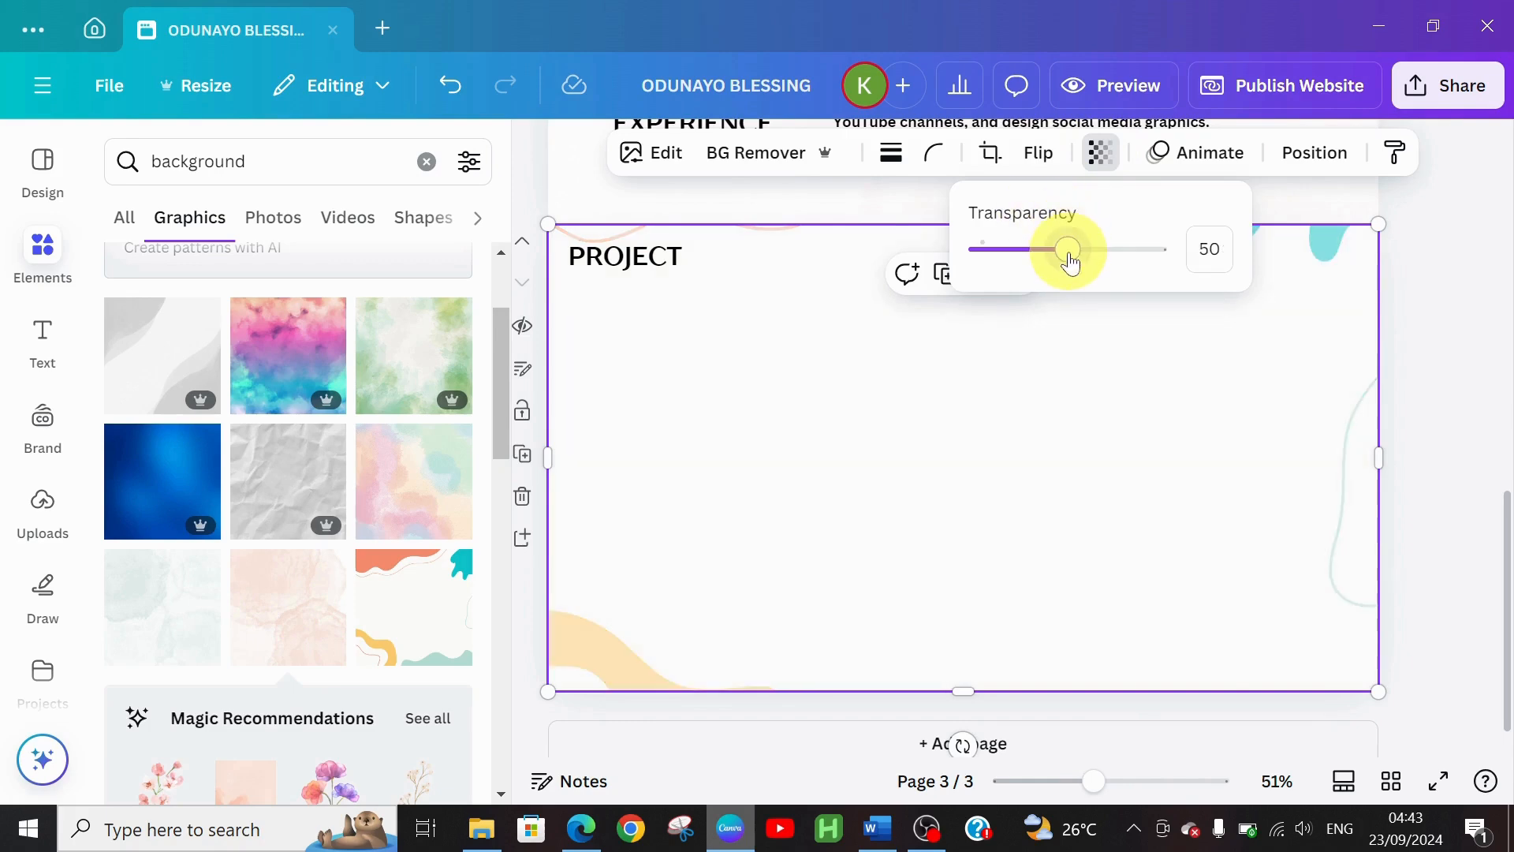
{"action": "left_click", "coordinate": [789, 407]}
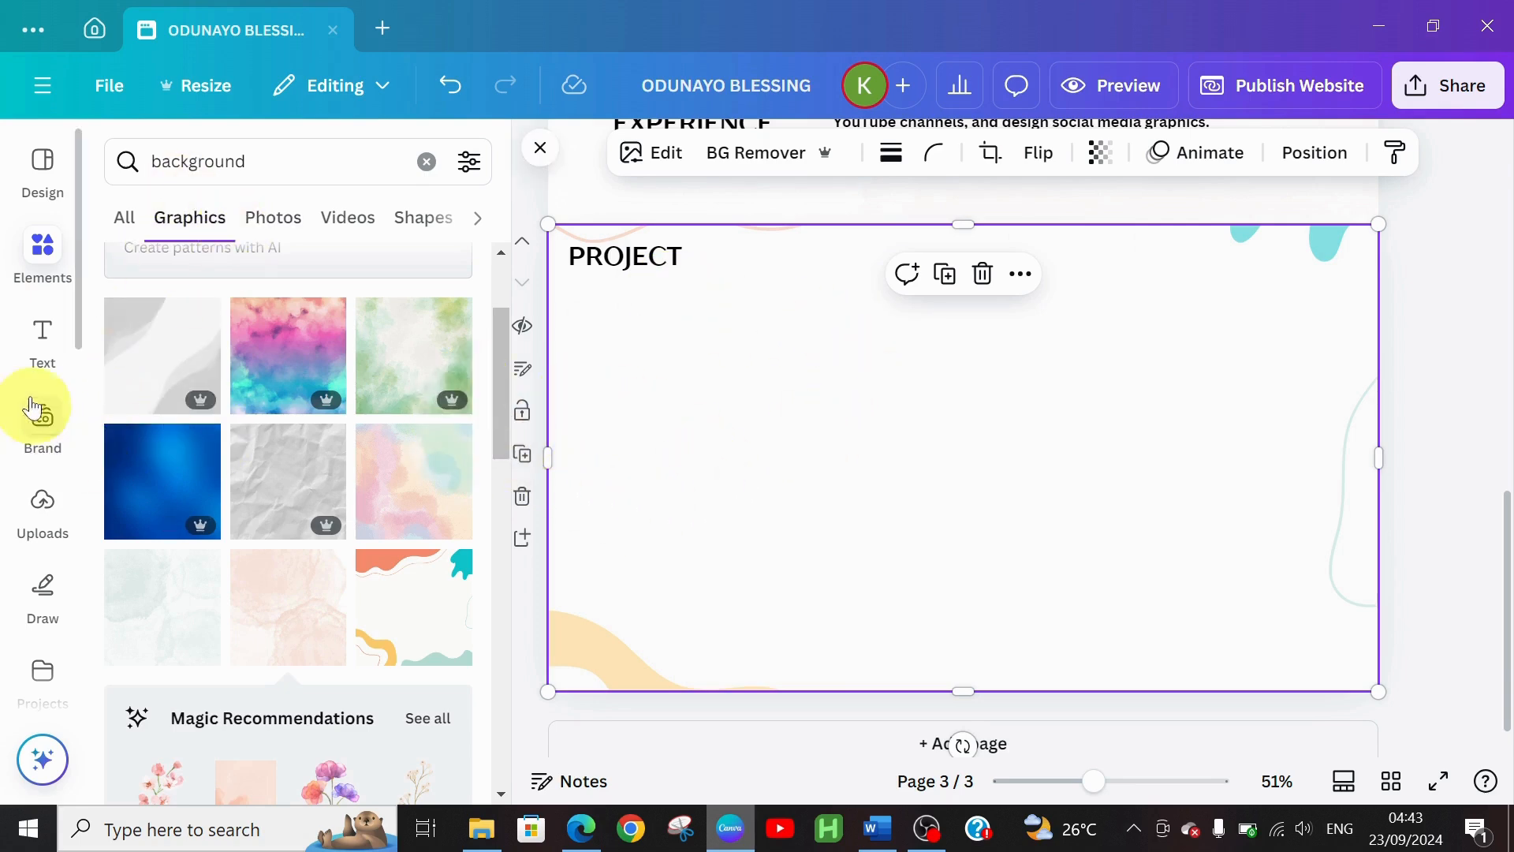
Add a heading reading 'LOGO DESIGN' toward the right side of page 3
{"action": "left_click", "coordinate": [37, 353]}
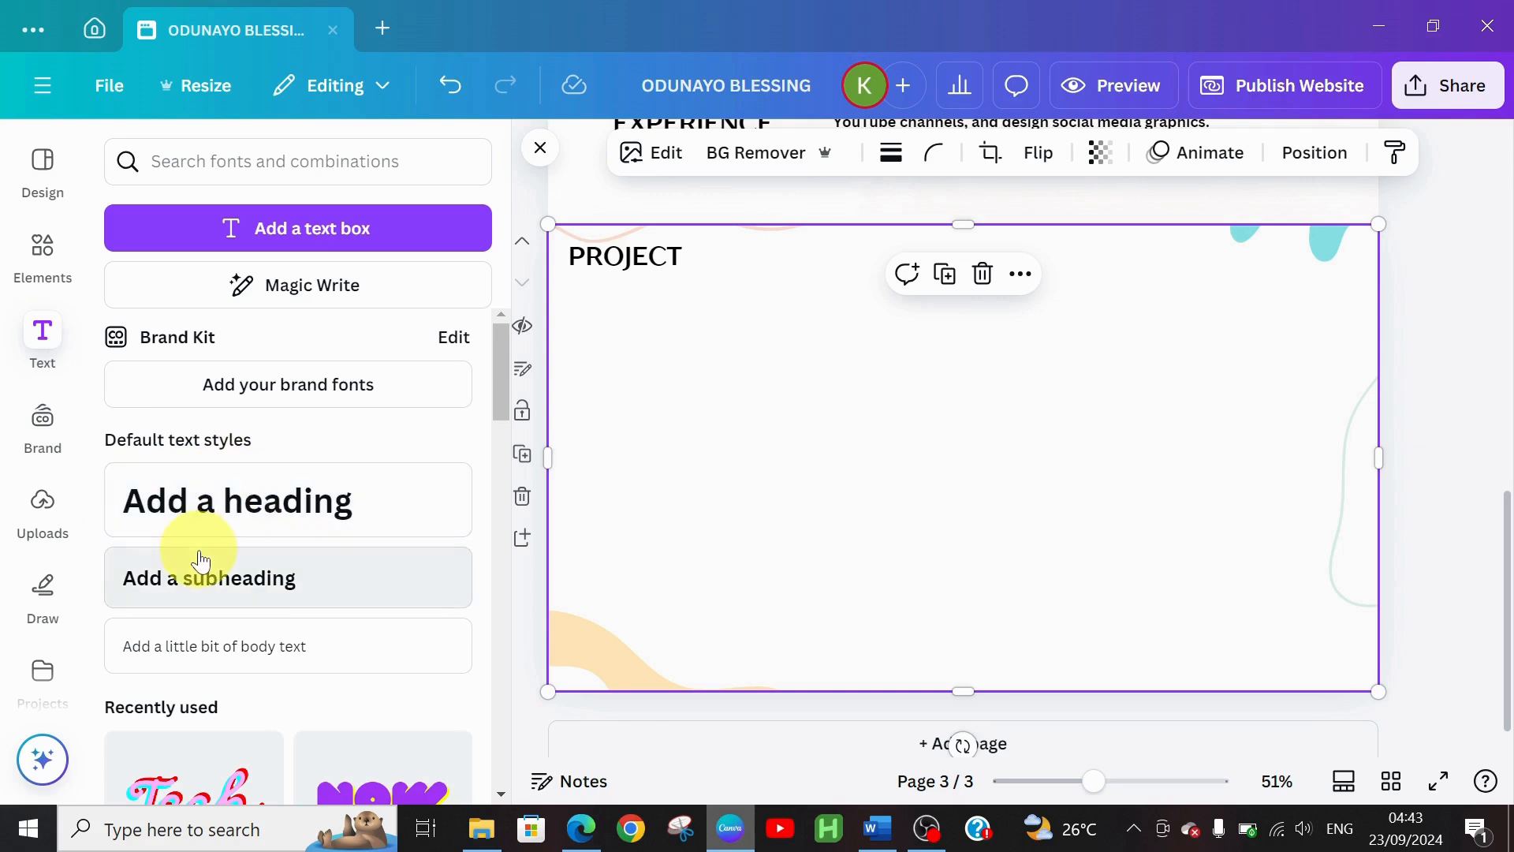
{"action": "left_click", "coordinate": [262, 527]}
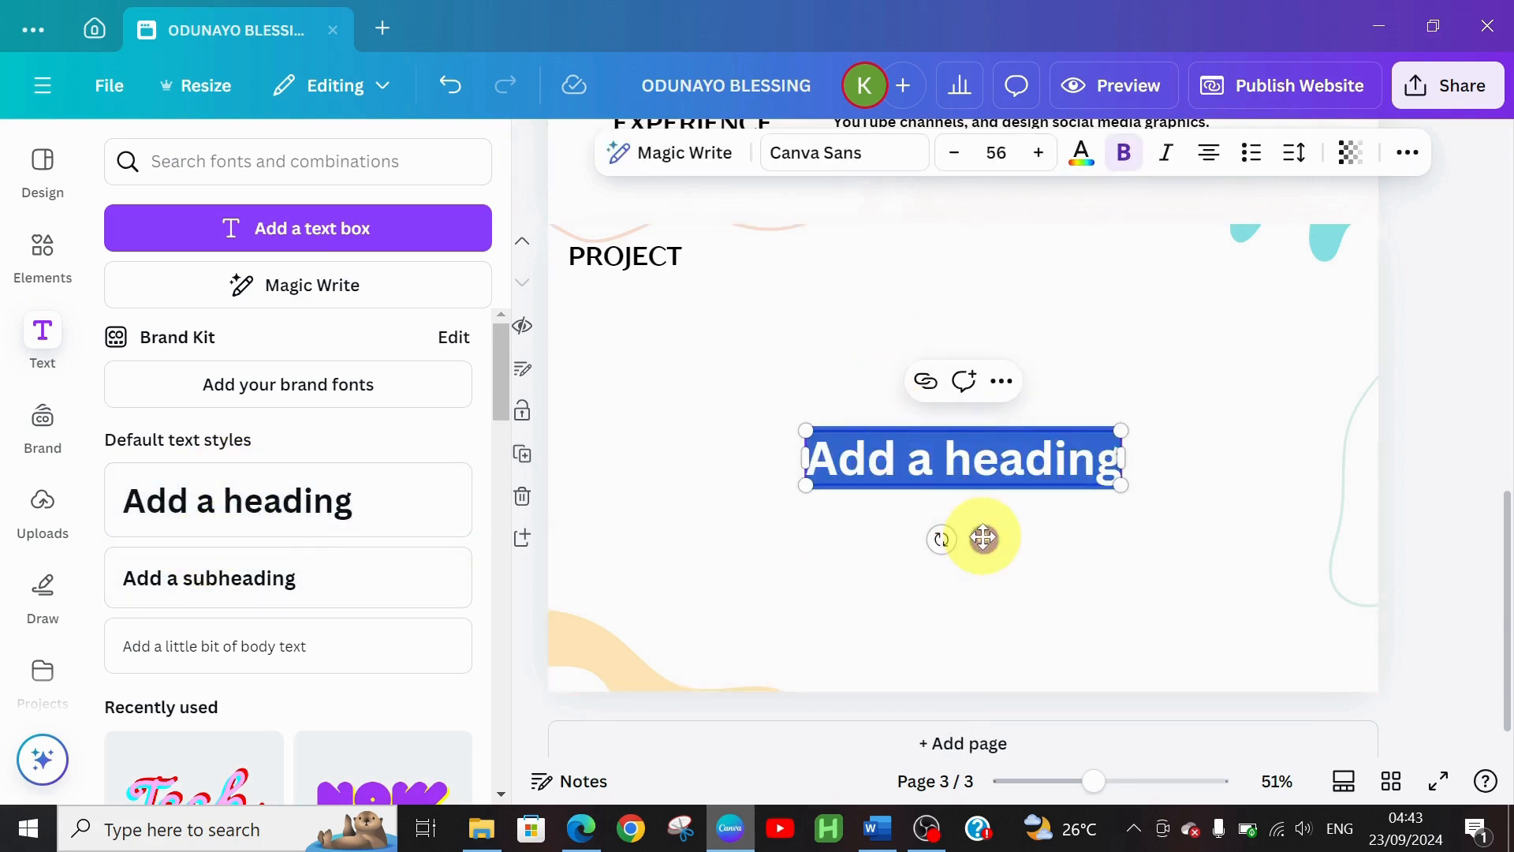
{"action": "left_click_drag", "start_coordinate": [984, 538], "coordinate": [1146, 412]}
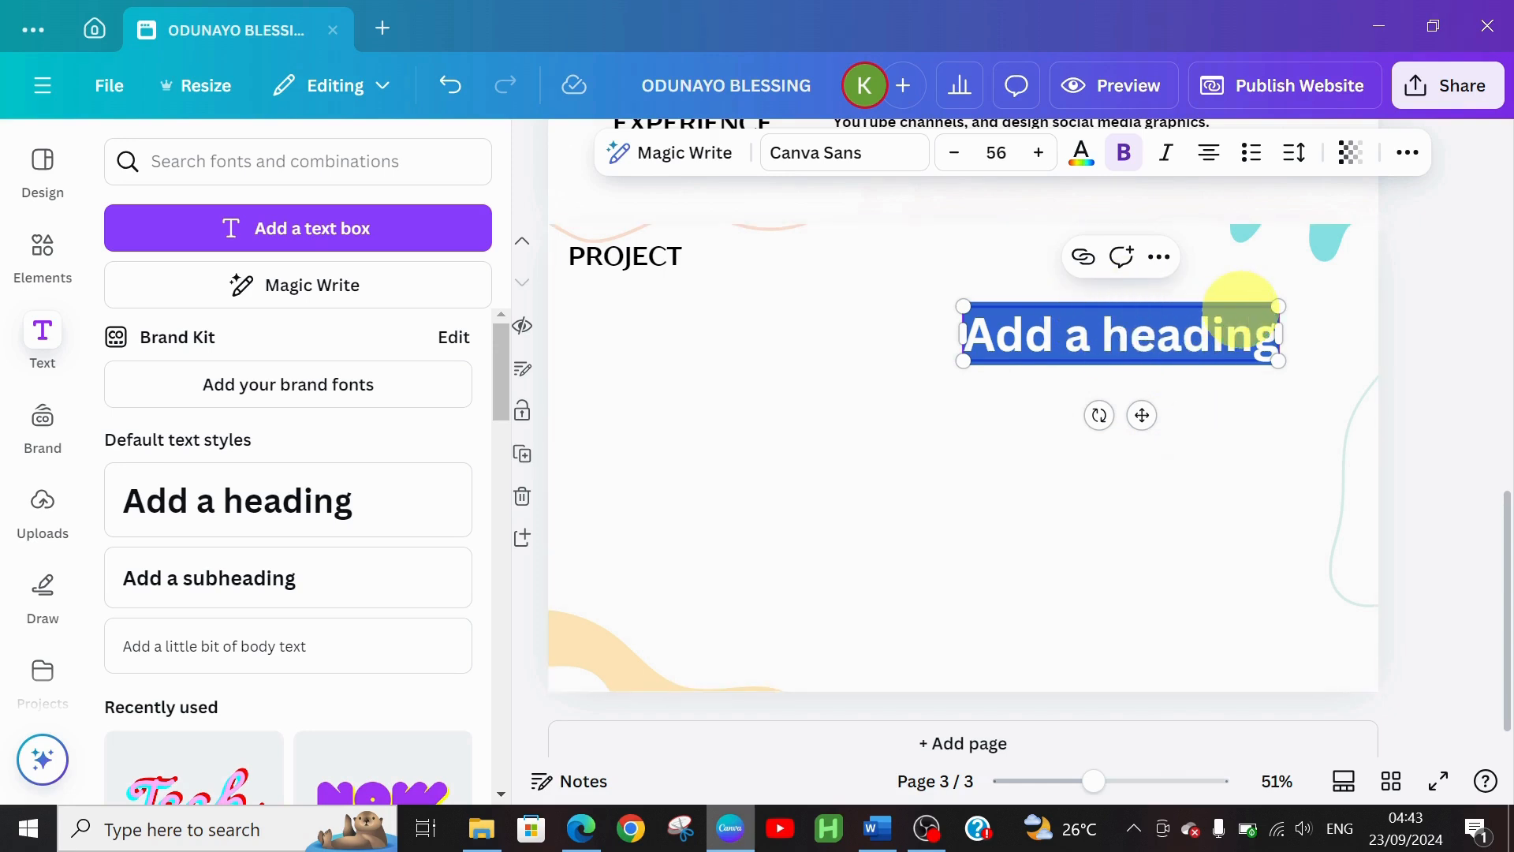
{"action": "type", "text": "LOGO"}
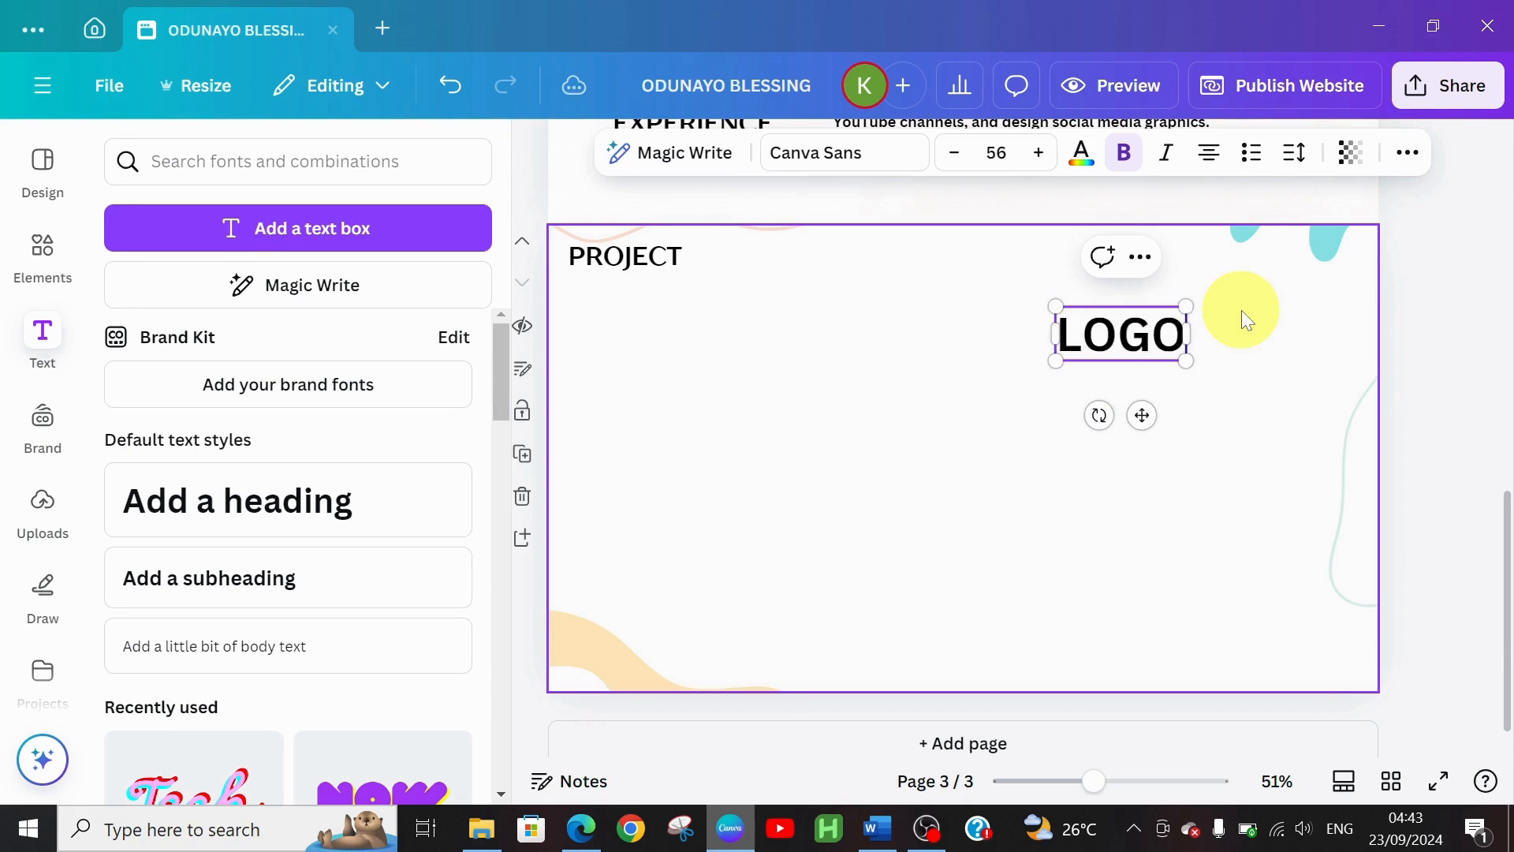
{"action": "type", "text": " DESIG"}
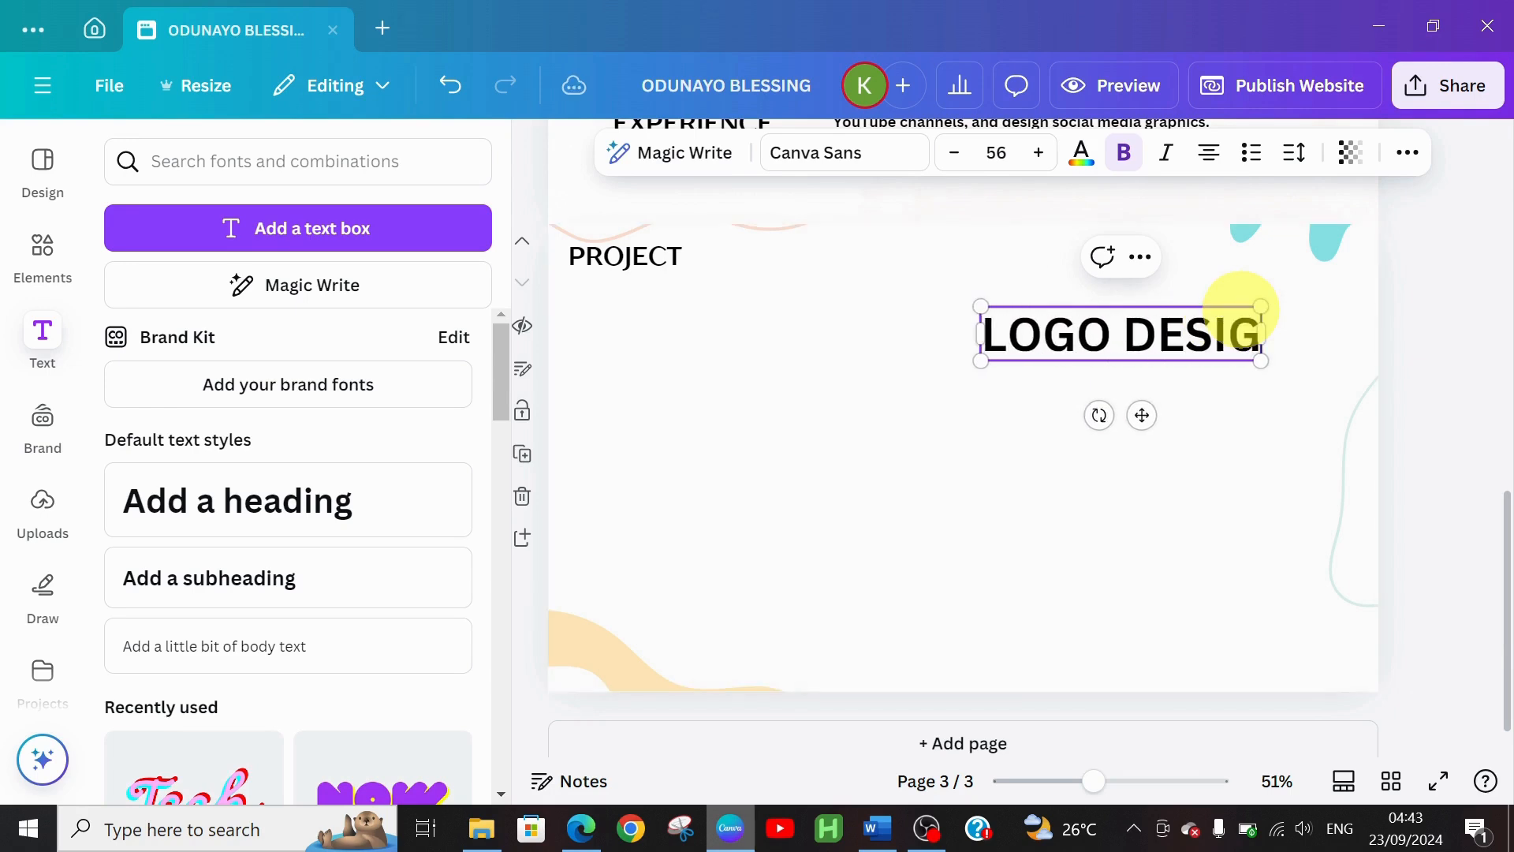
{"action": "type", "text": "N"}
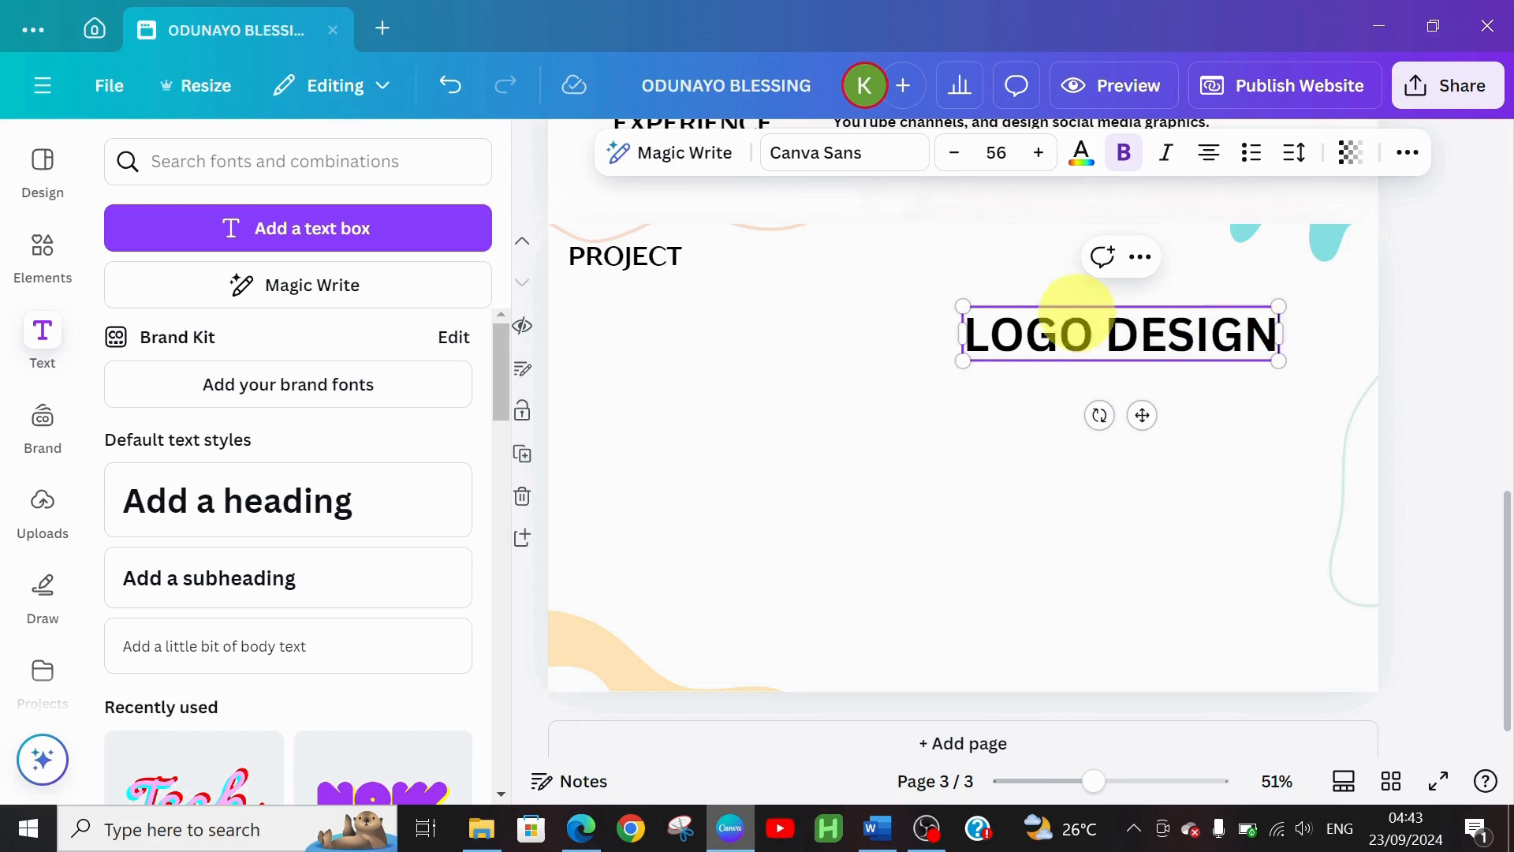
Set the LOGO DESIGN heading to TT Drugs at size 46 and move it up and right
{"action": "left_click", "coordinate": [883, 158]}
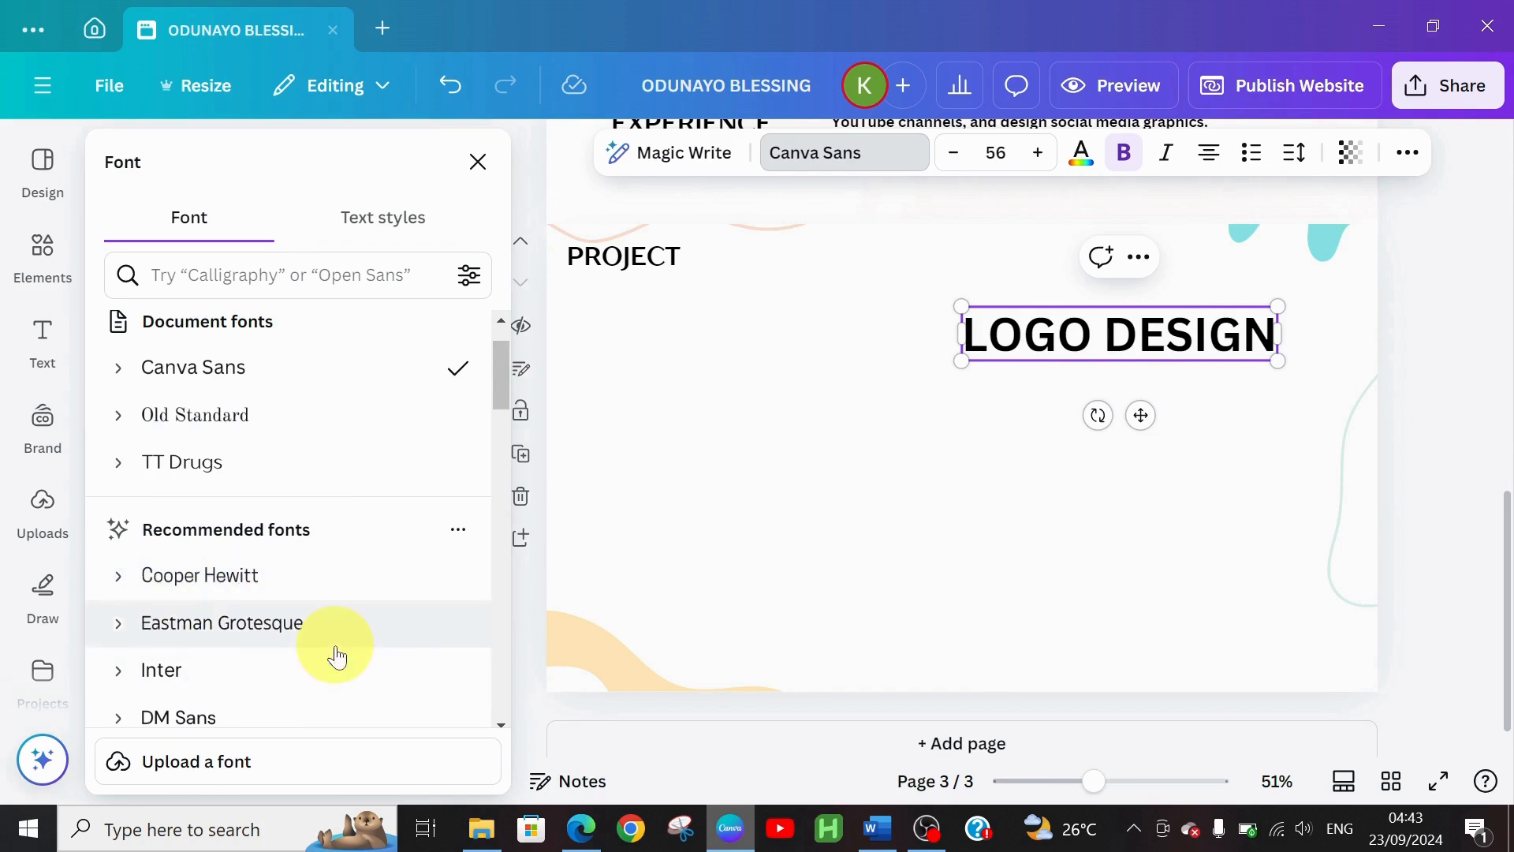
{"action": "left_click", "coordinate": [216, 461]}
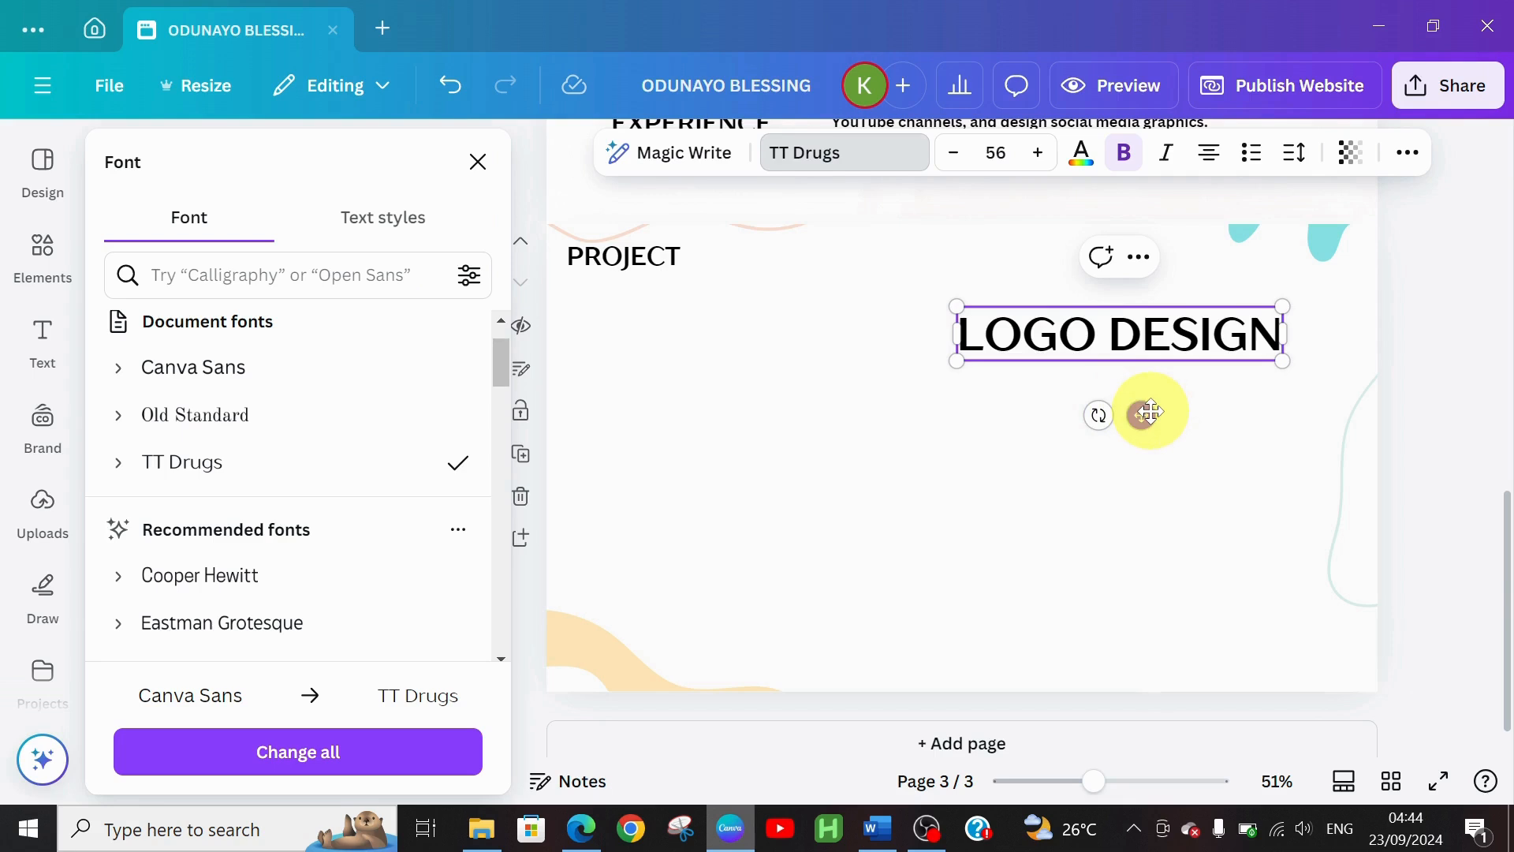
{"action": "left_click", "coordinate": [952, 153]}
{"action": "left_click", "coordinate": [953, 153]}
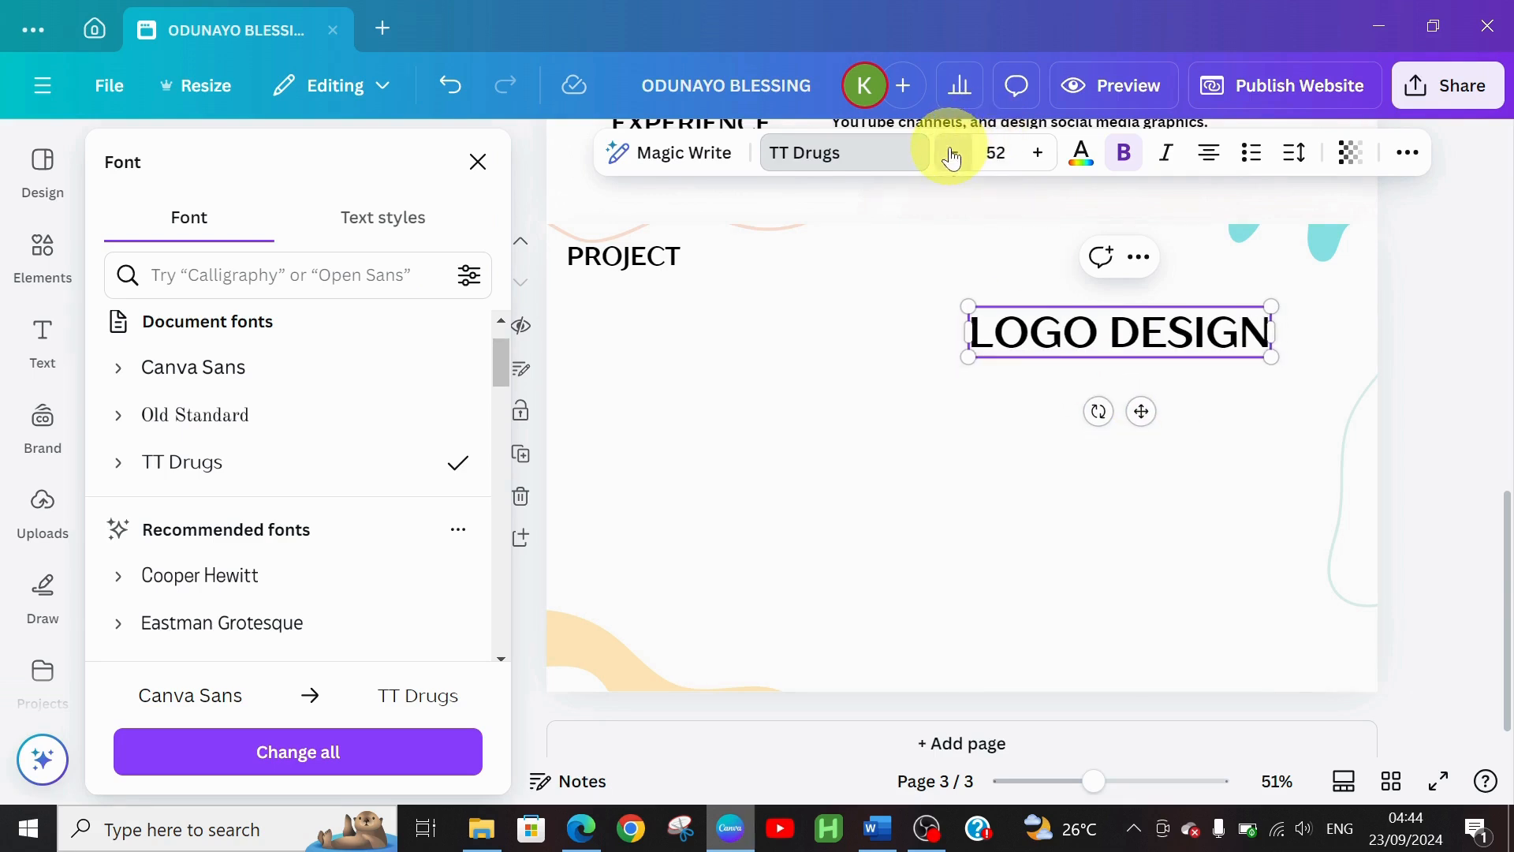
{"action": "left_click", "coordinate": [953, 152]}
{"action": "left_click", "coordinate": [952, 152]}
{"action": "left_click", "coordinate": [953, 153]}
{"action": "left_click", "coordinate": [952, 153]}
{"action": "left_click", "coordinate": [953, 152]}
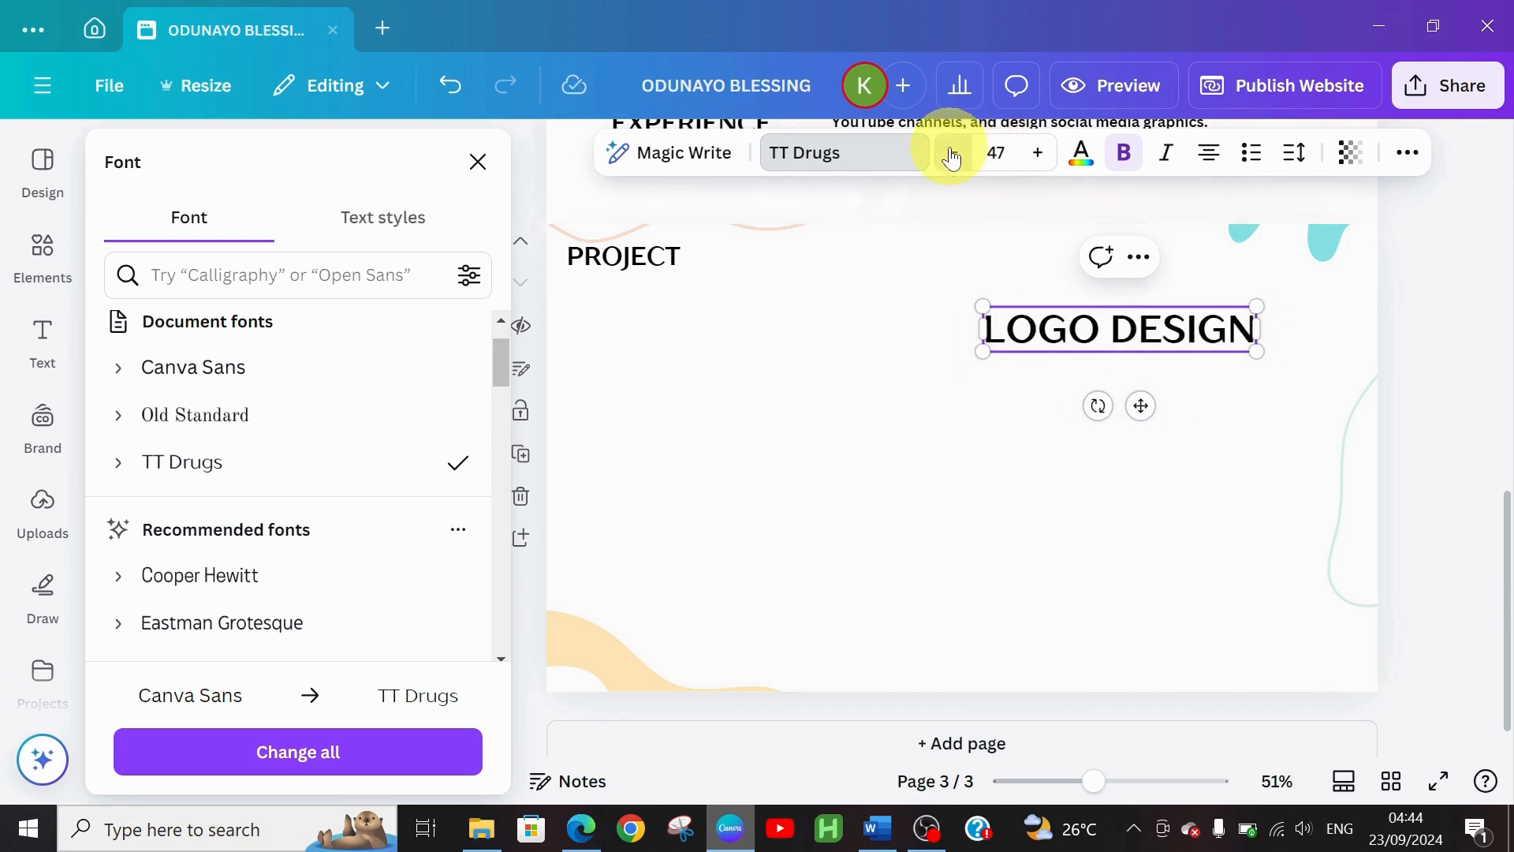
{"action": "left_click", "coordinate": [953, 152]}
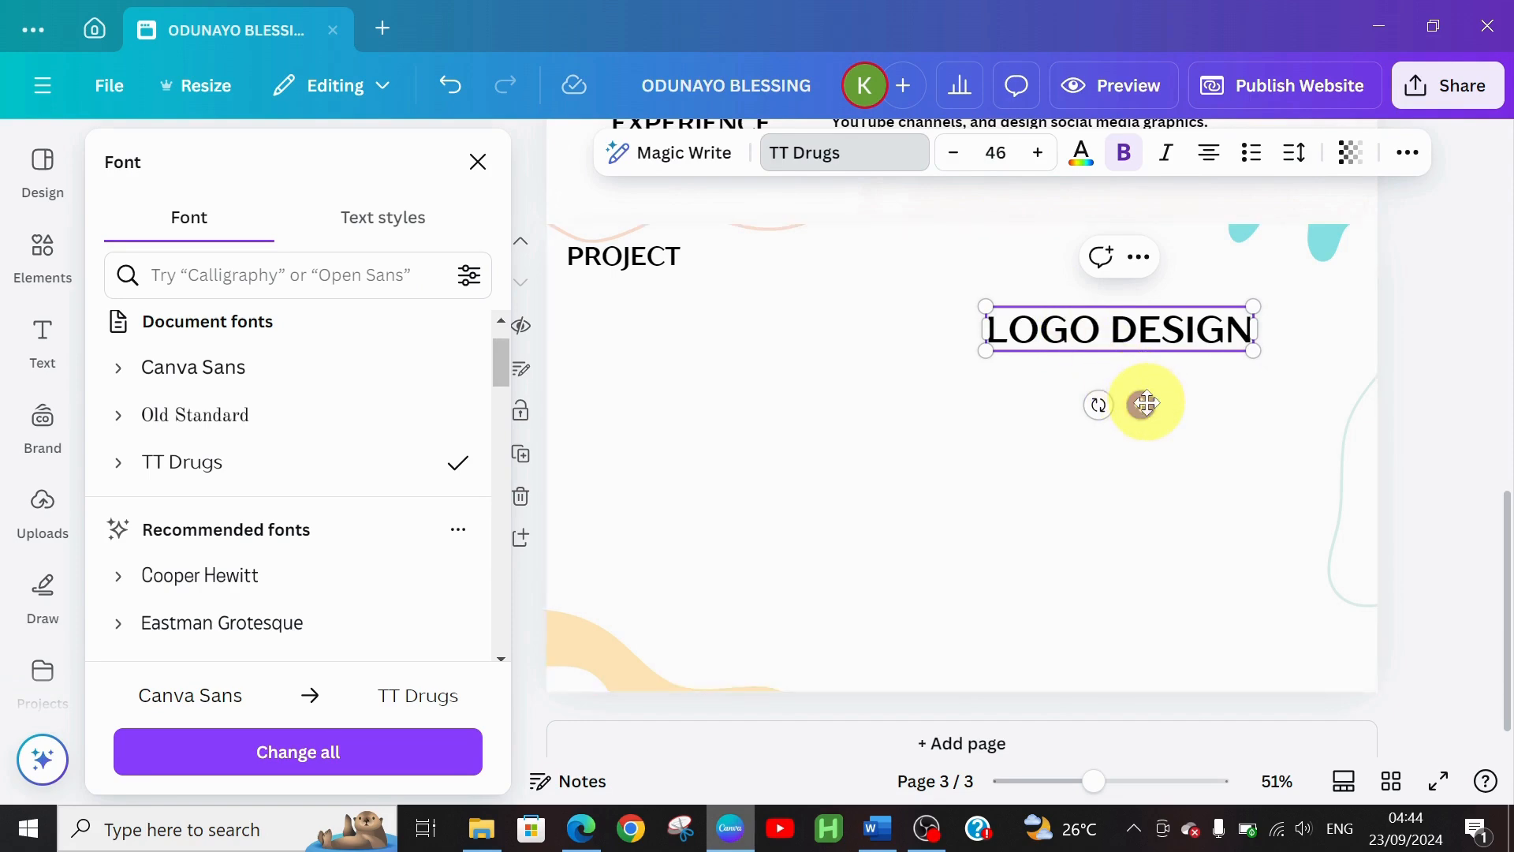
{"action": "left_click_drag", "start_coordinate": [1146, 403], "coordinate": [1196, 387]}
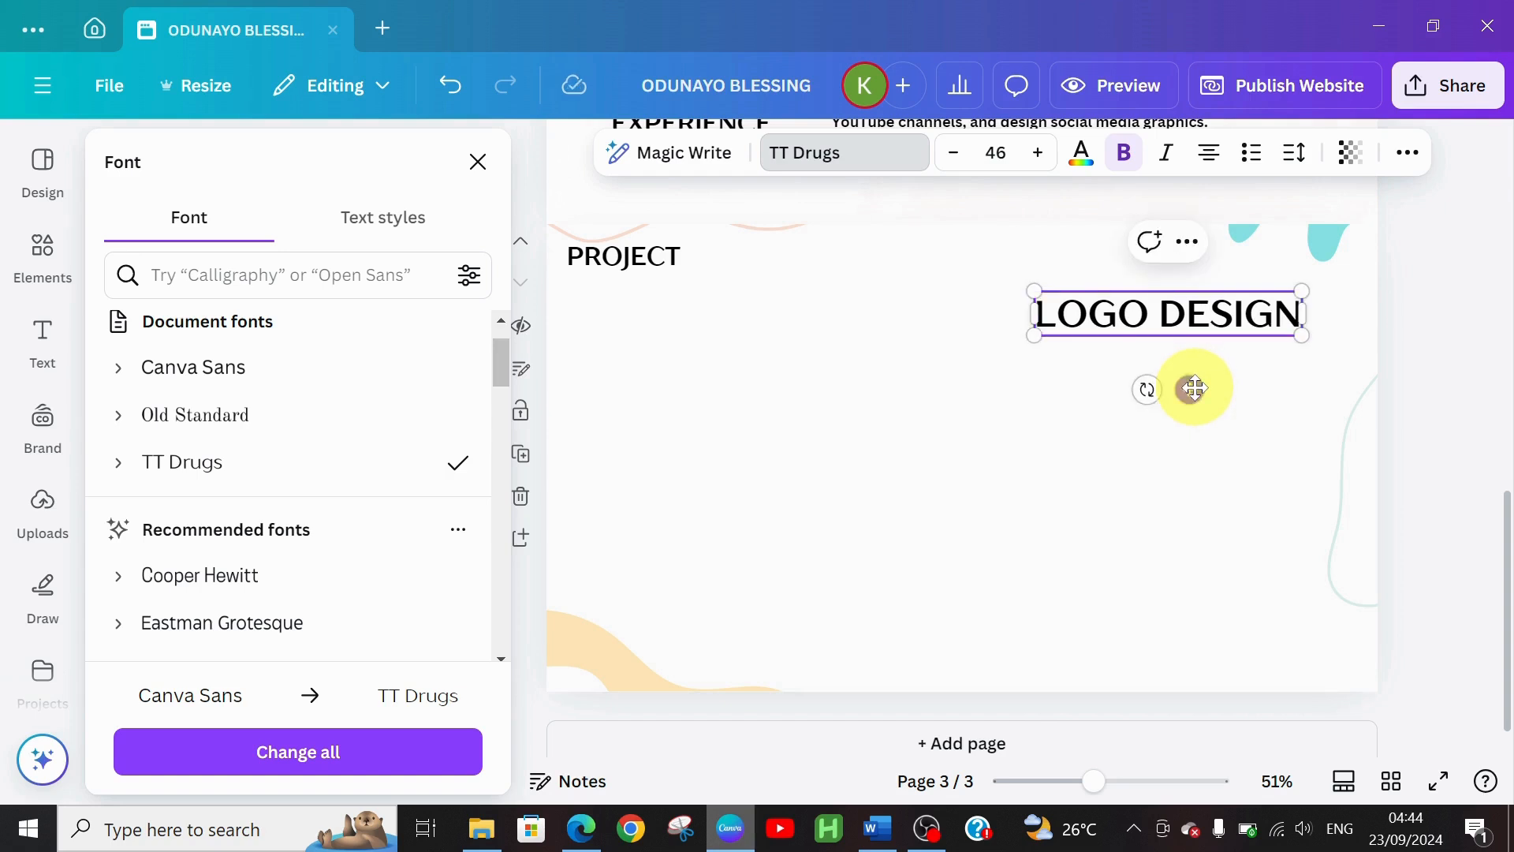
{"action": "left_click", "coordinate": [1065, 401]}
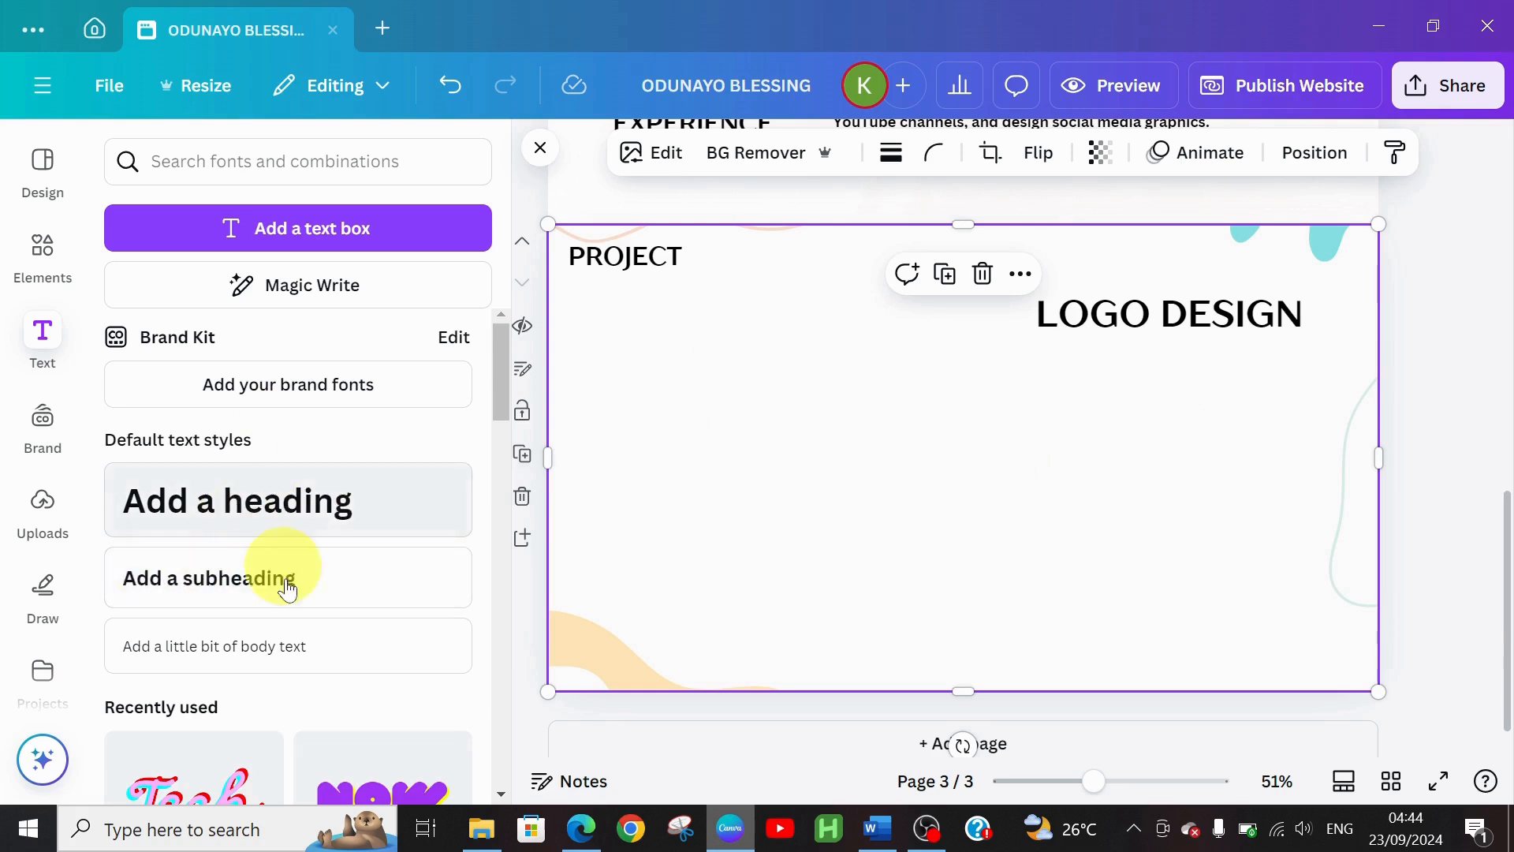
Add a subheading text box below LOGO DESIGN and paste the project description into it
{"action": "left_click", "coordinate": [213, 563]}
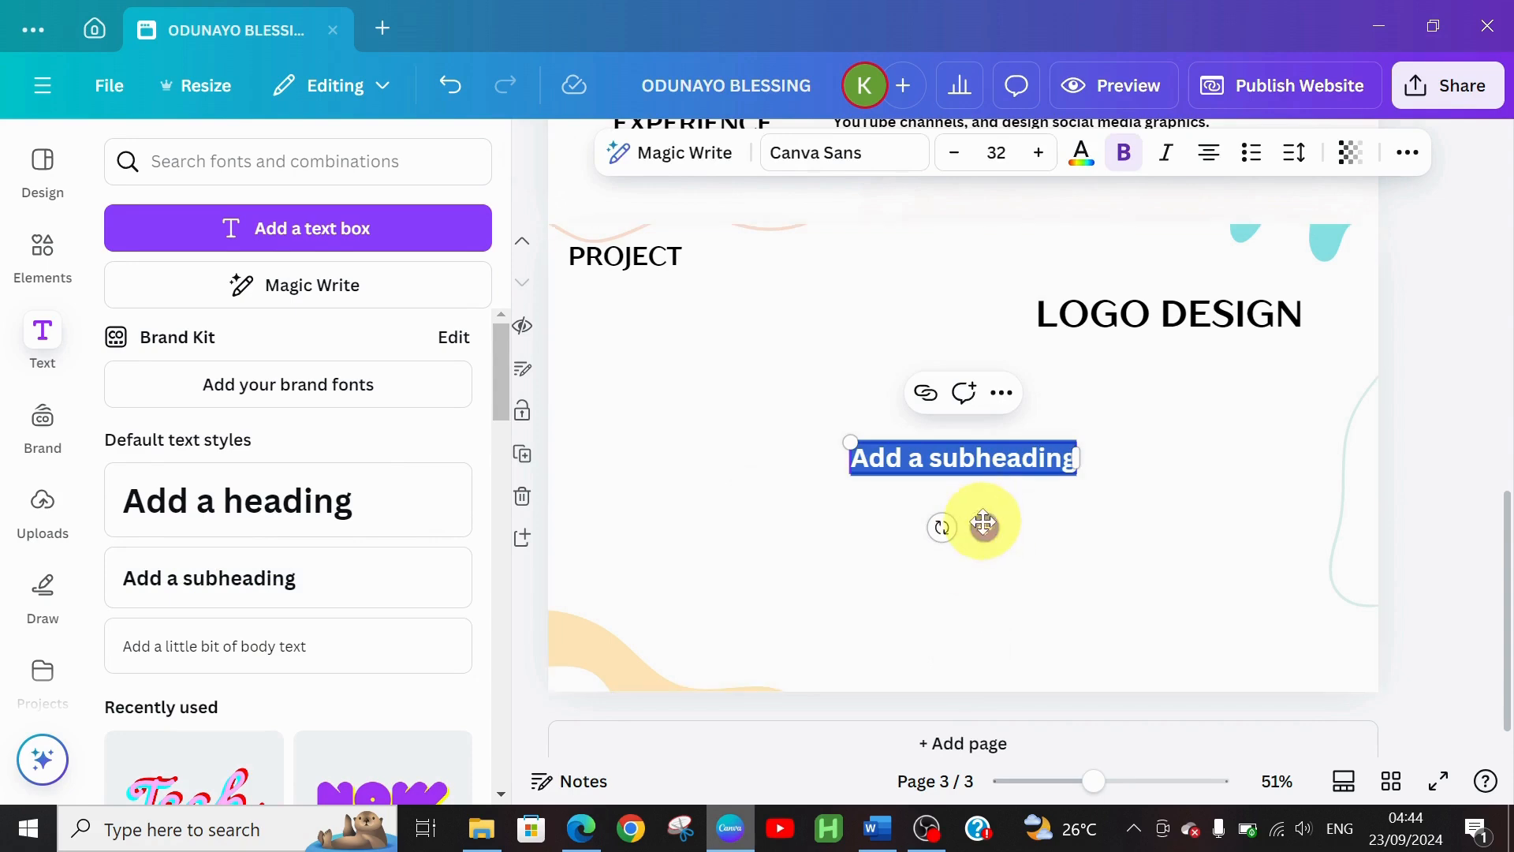
{"action": "left_click_drag", "start_coordinate": [984, 527], "coordinate": [1164, 497]}
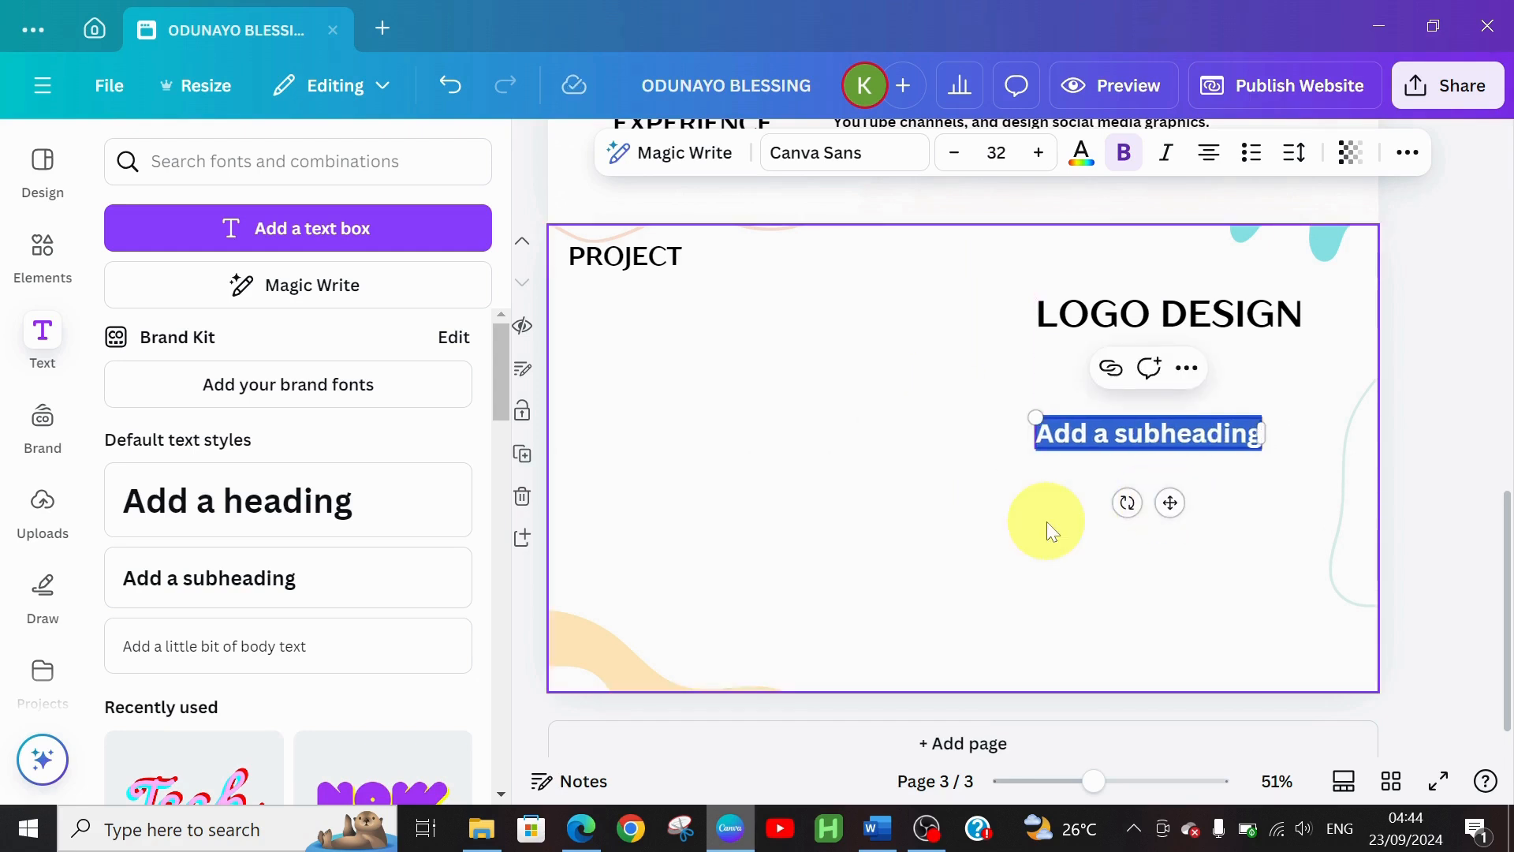
{"action": "type", "text": "I designed a modern logo for brands, that reflects their unique identity in their various industry, utilizing Canva application, The final design was approved and successfully implemented across their social media platforms, significantly boosting brand visibility"}
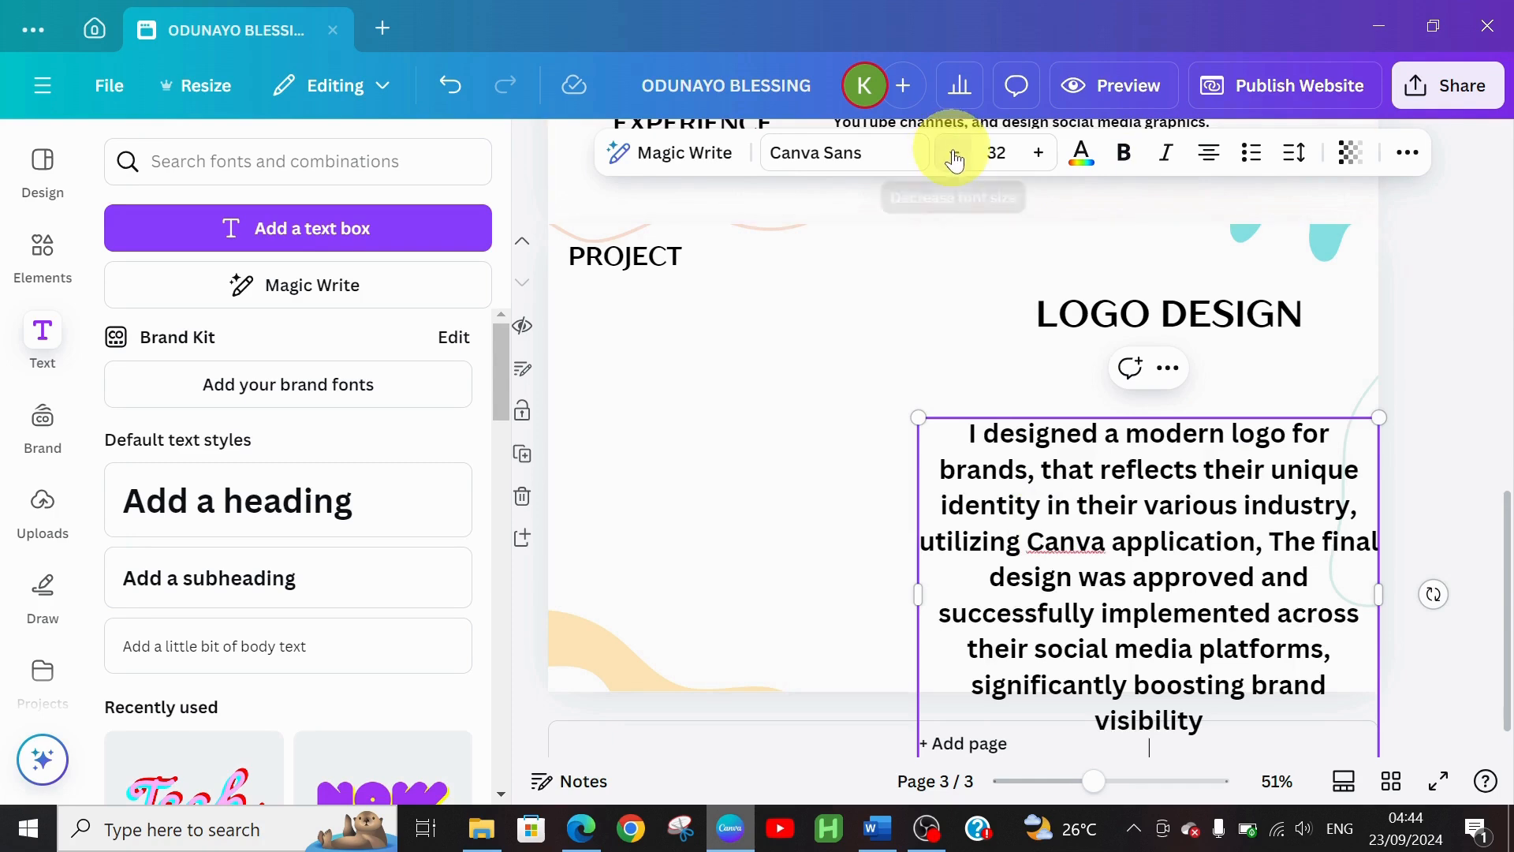
Reduce the description's font size over several steps
{"action": "left_click", "coordinate": [955, 161]}
{"action": "left_click", "coordinate": [955, 162]}
{"action": "left_click", "coordinate": [956, 165]}
{"action": "left_click", "coordinate": [955, 165]}
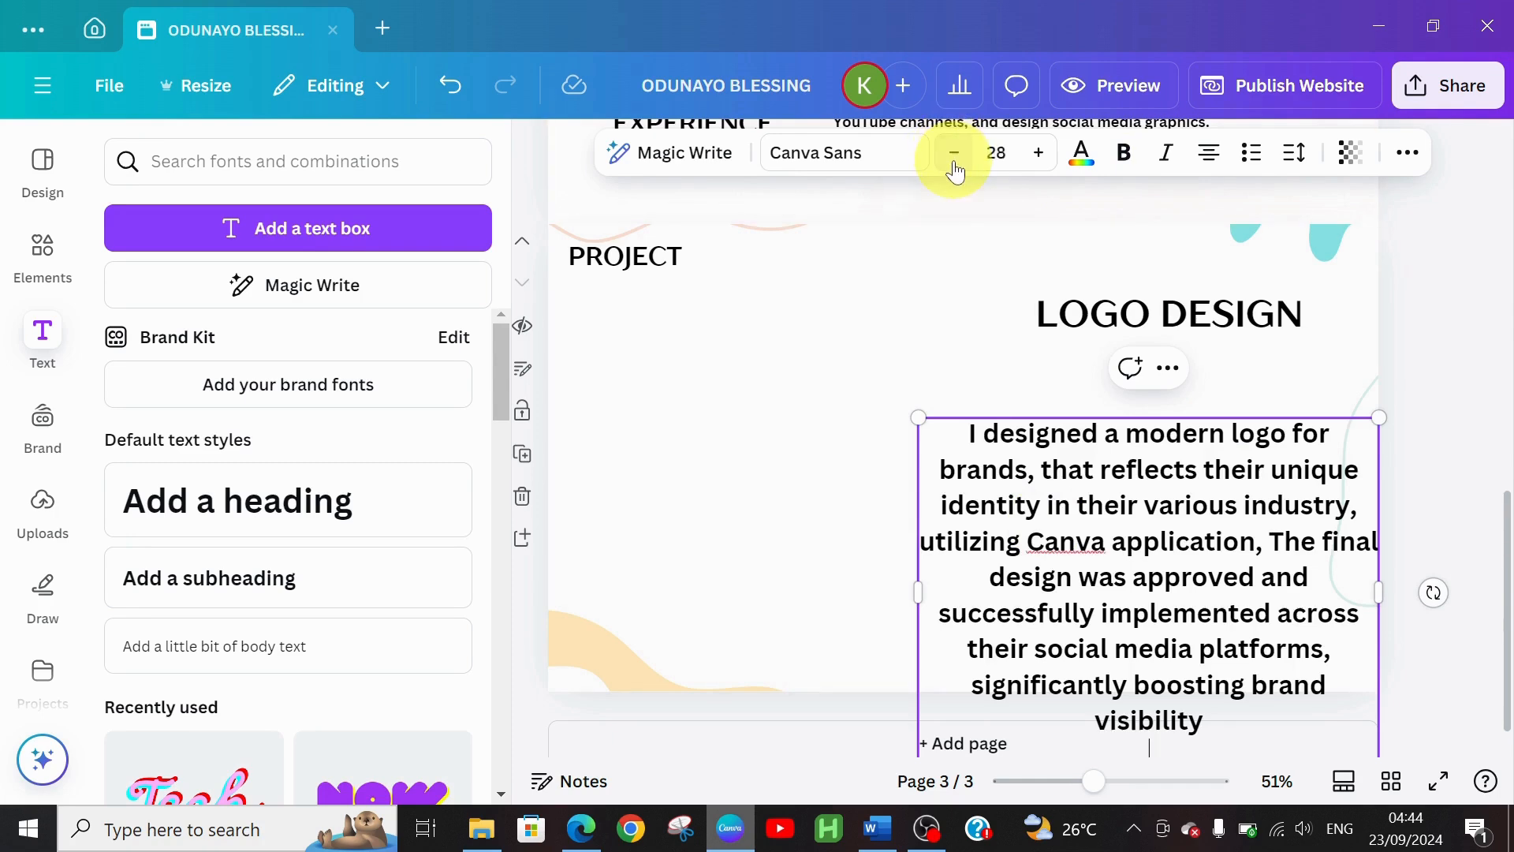
{"action": "left_click", "coordinate": [955, 166]}
{"action": "left_click", "coordinate": [955, 166]}
{"action": "left_click", "coordinate": [955, 166]}
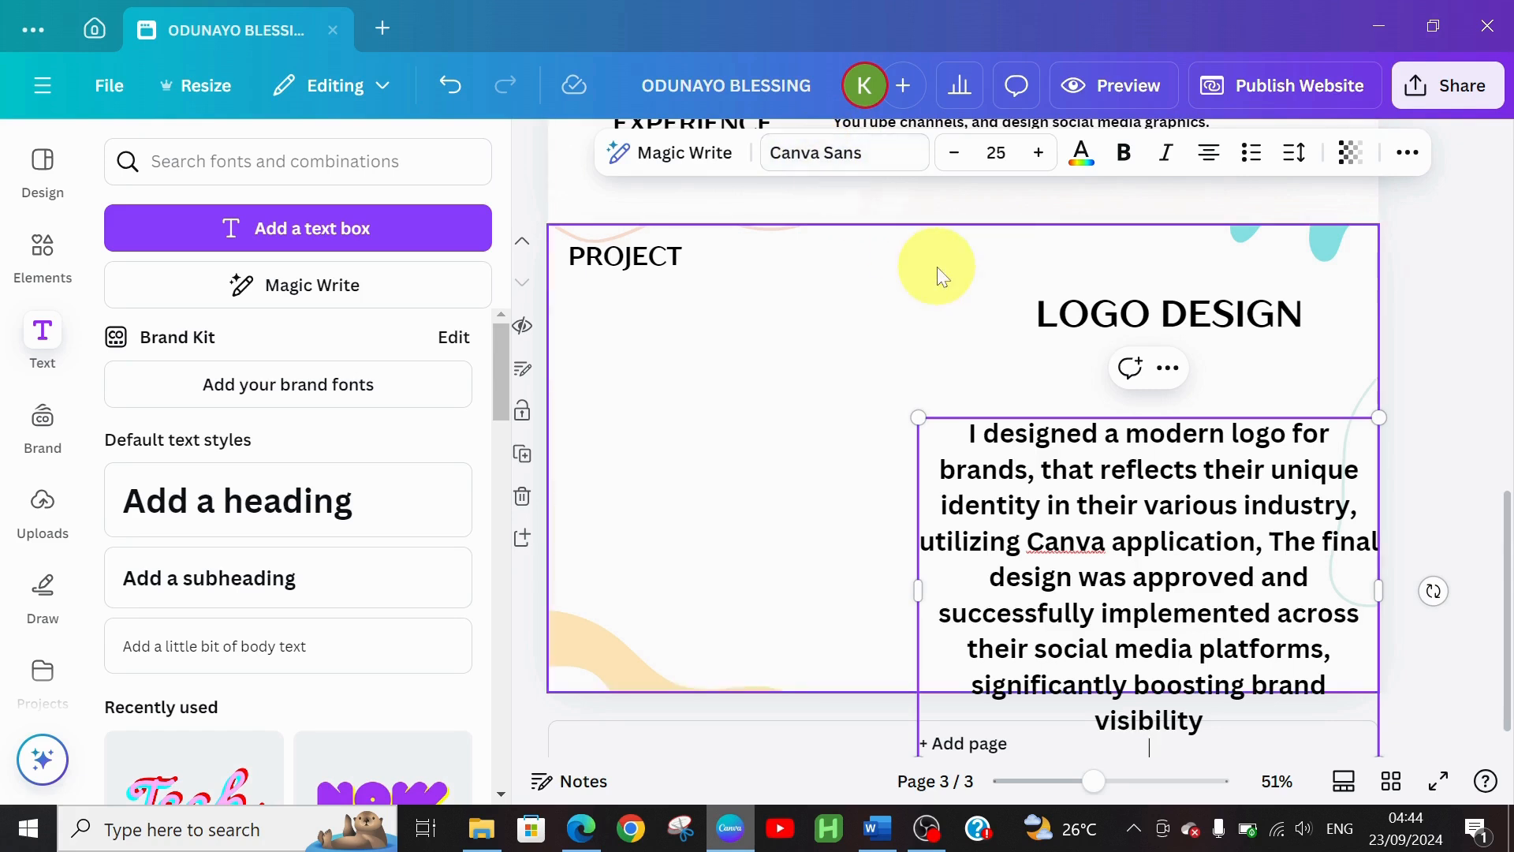
{"action": "left_click", "coordinate": [949, 164]}
{"action": "left_click", "coordinate": [948, 164]}
{"action": "left_click", "coordinate": [949, 164]}
{"action": "left_click", "coordinate": [949, 164]}
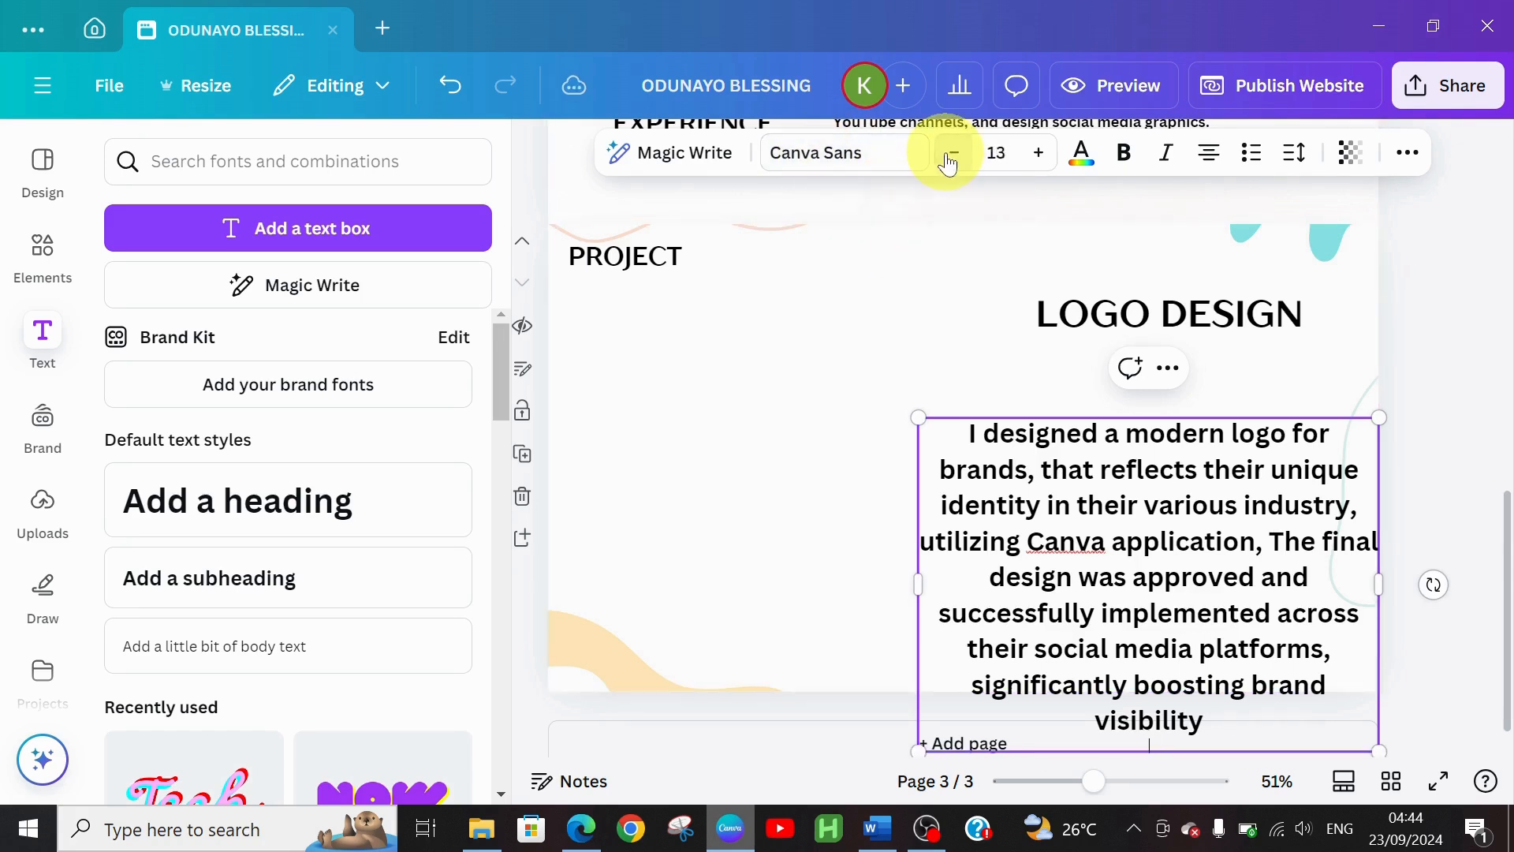
{"action": "left_click", "coordinate": [949, 164]}
{"action": "left_click", "coordinate": [949, 164]}
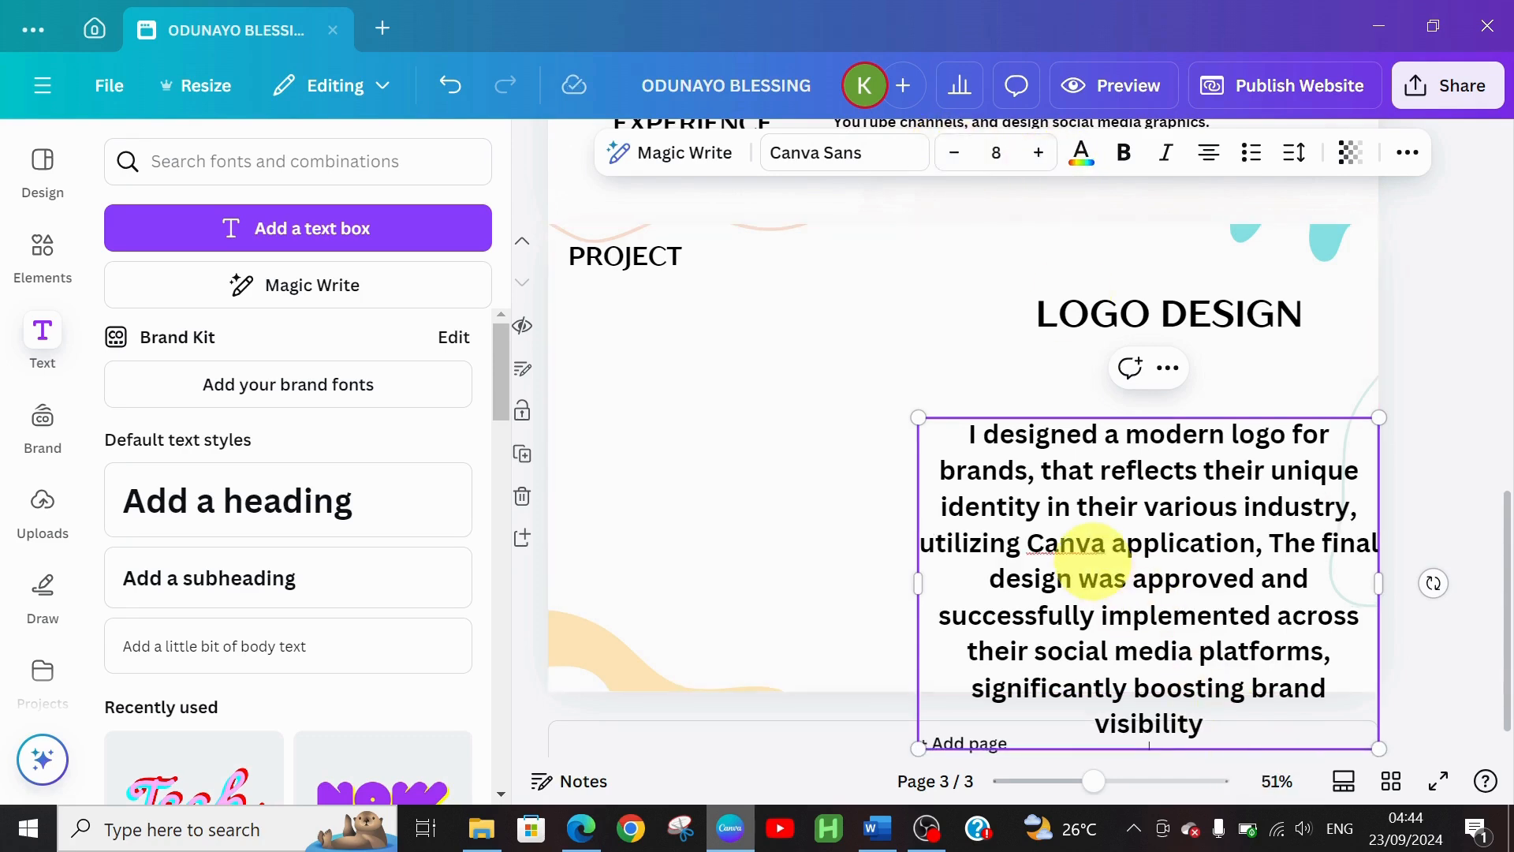
Reposition the wavy background graphic back near its original place
{"action": "left_click", "coordinate": [806, 539]}
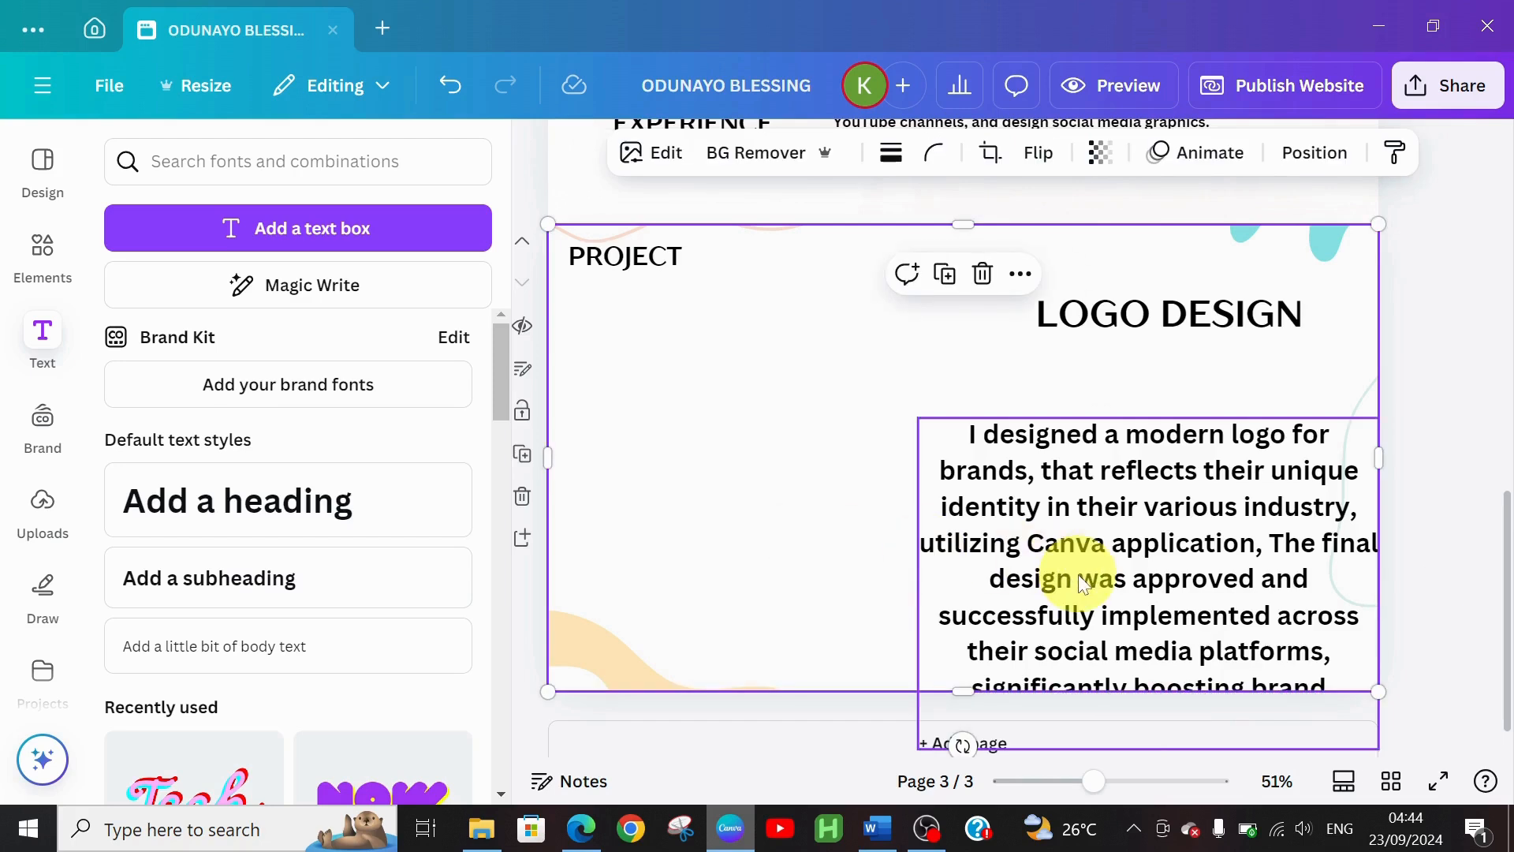
{"action": "mouse_move", "coordinate": [1075, 575]}
{"action": "left_mouse_down"}
{"action": "mouse_move", "coordinate": [1077, 503]}
{"action": "mouse_move", "coordinate": [1068, 578]}
{"action": "left_mouse_up"}
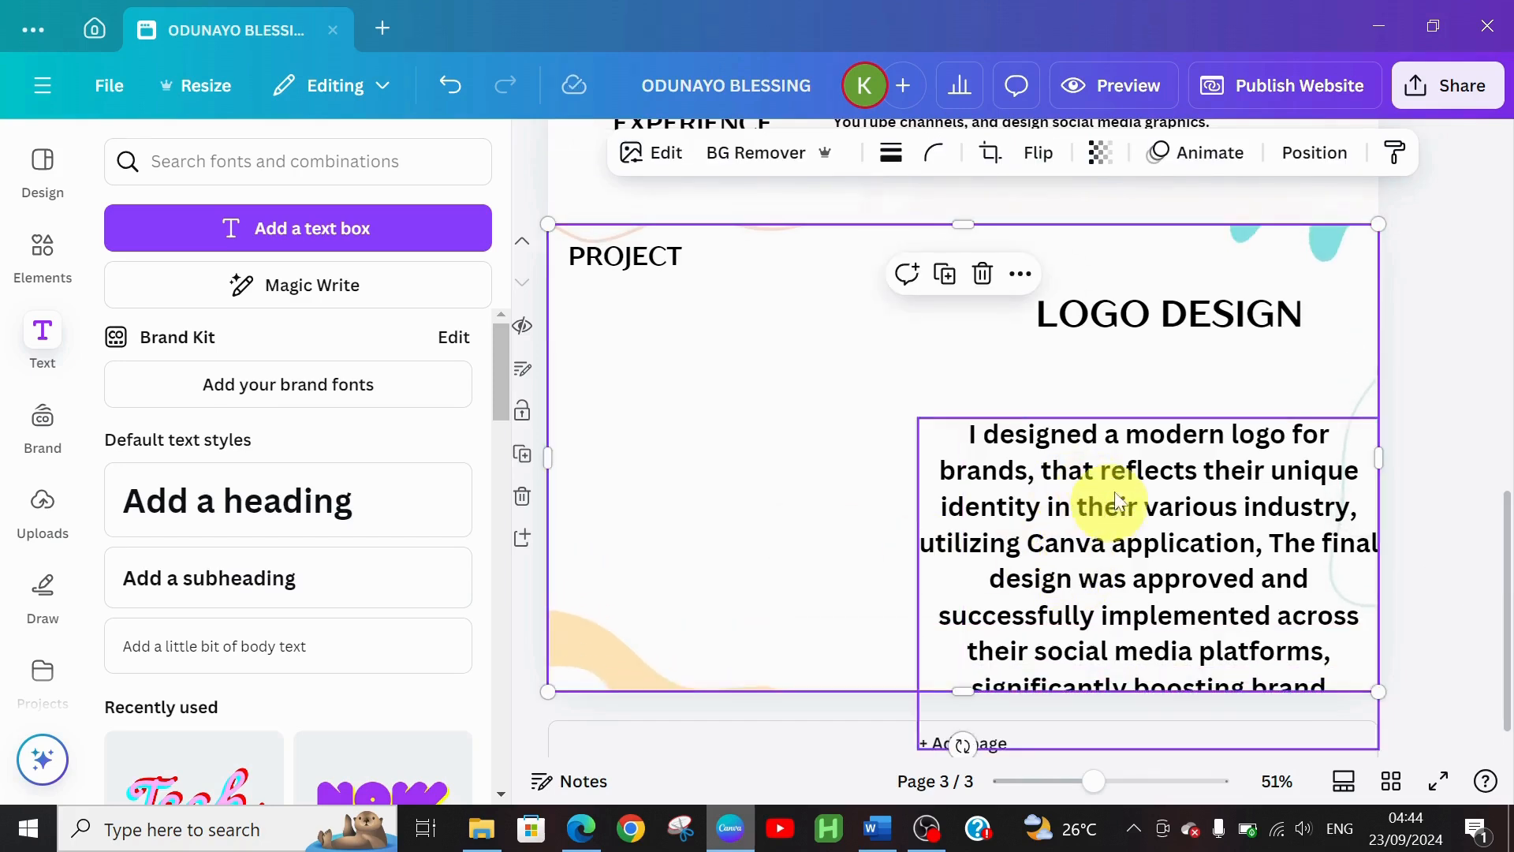
{"action": "left_click_drag", "start_coordinate": [1105, 514], "coordinate": [1119, 461]}
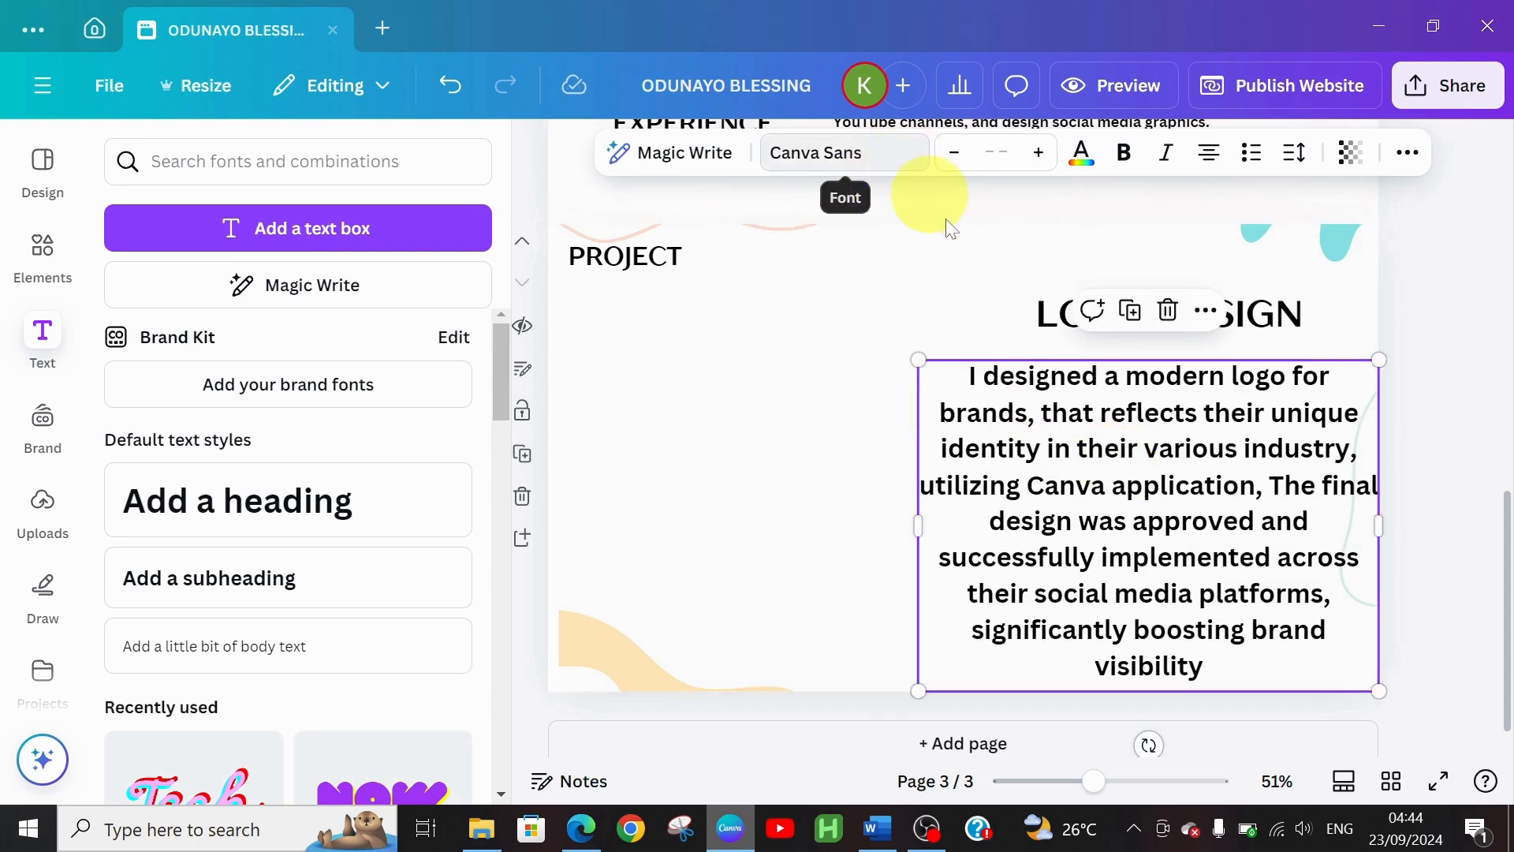
Select all the description text and shrink its font size by six steps
{"action": "left_click", "coordinate": [973, 388]}
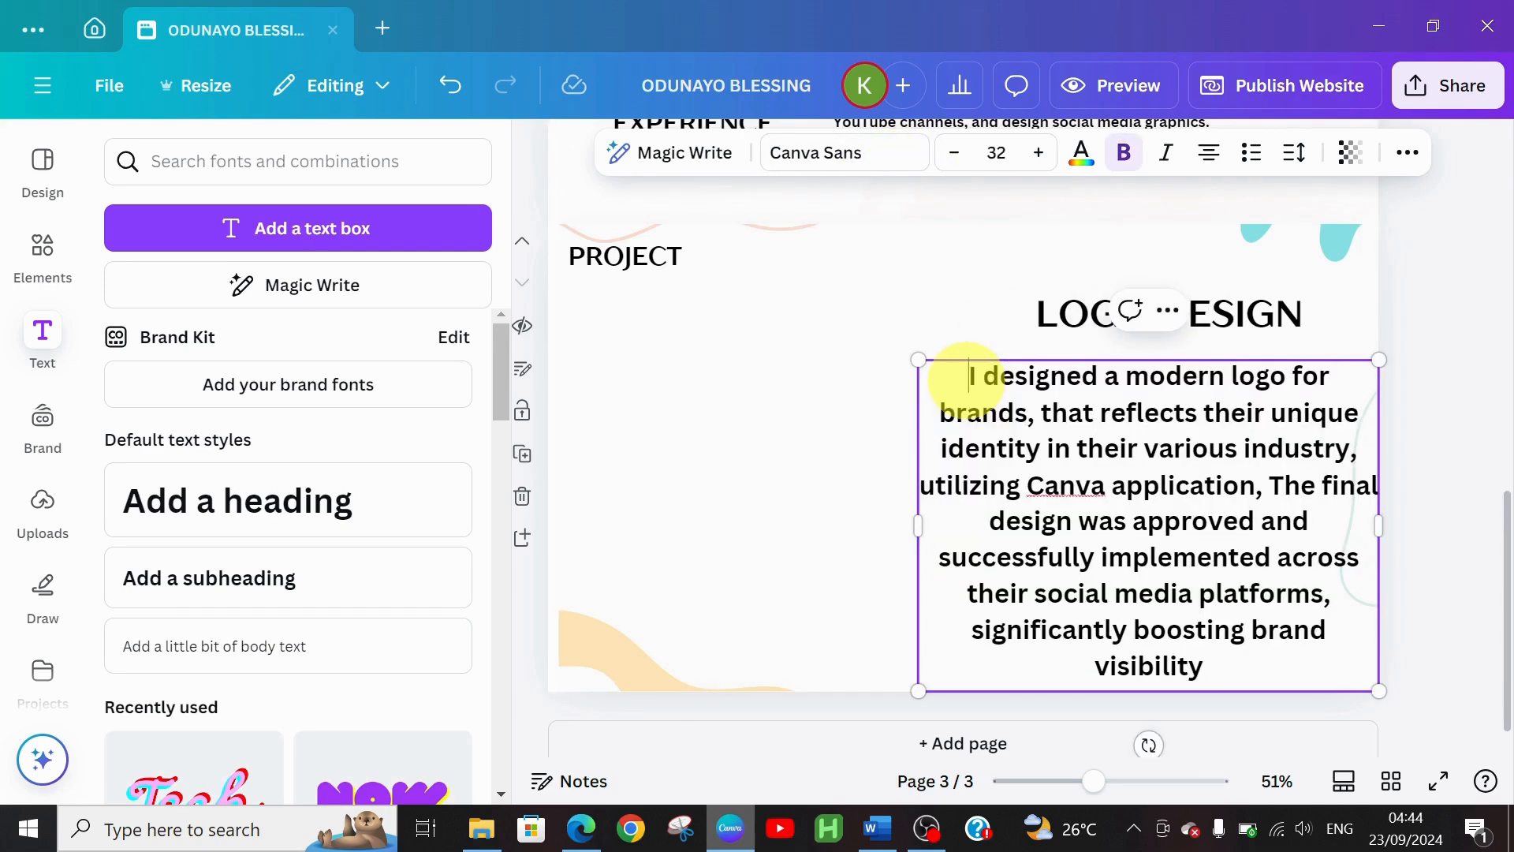
{"action": "key", "text": "ctrl+a"}
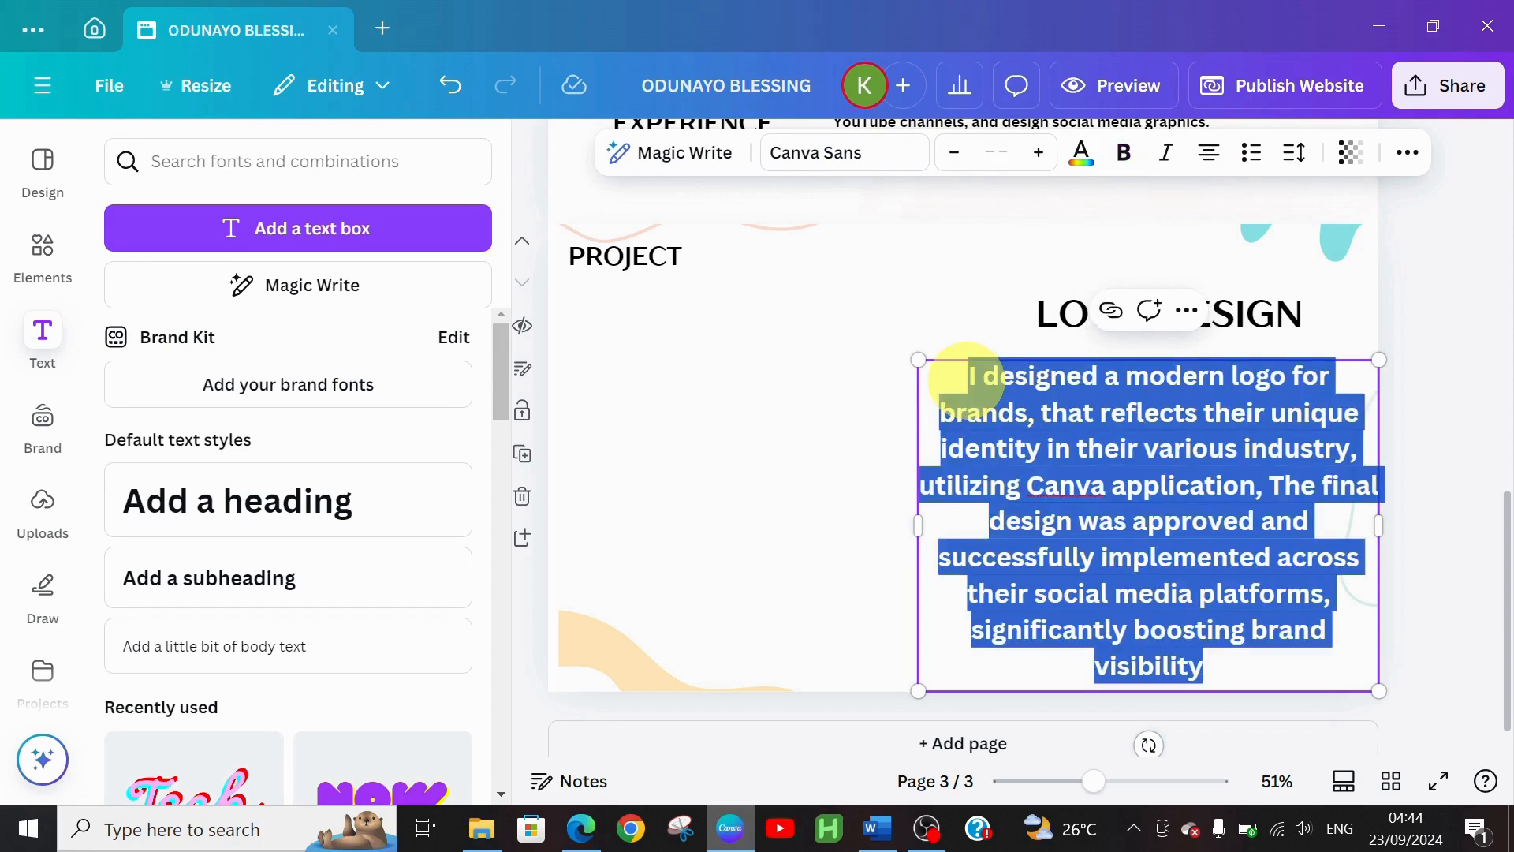
{"action": "left_click", "coordinate": [947, 158]}
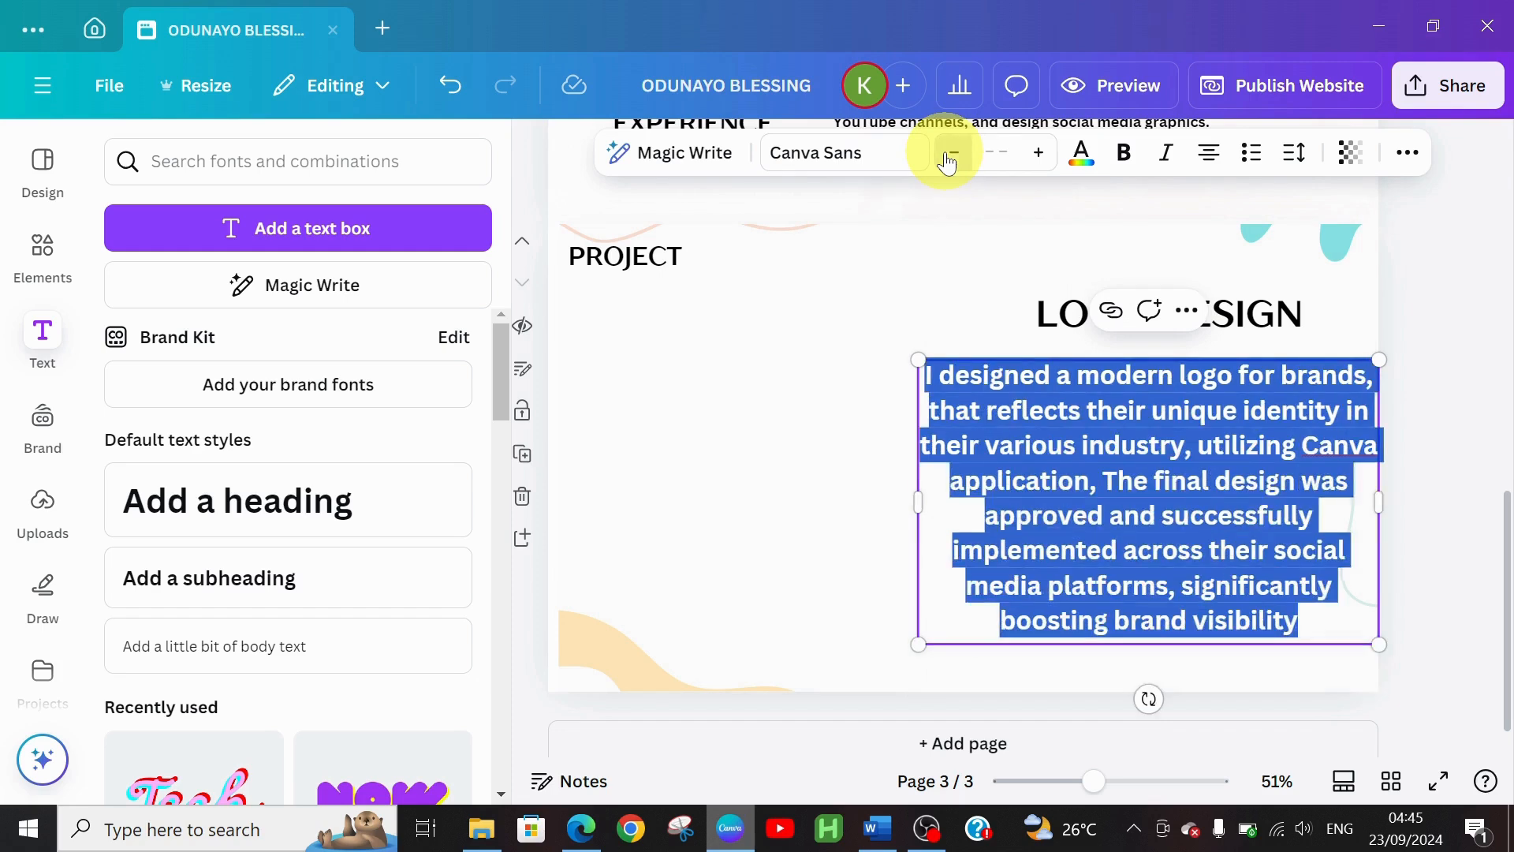
{"action": "left_click", "coordinate": [947, 158]}
{"action": "left_click", "coordinate": [947, 158]}
{"action": "left_click", "coordinate": [947, 158]}
{"action": "left_click", "coordinate": [946, 158]}
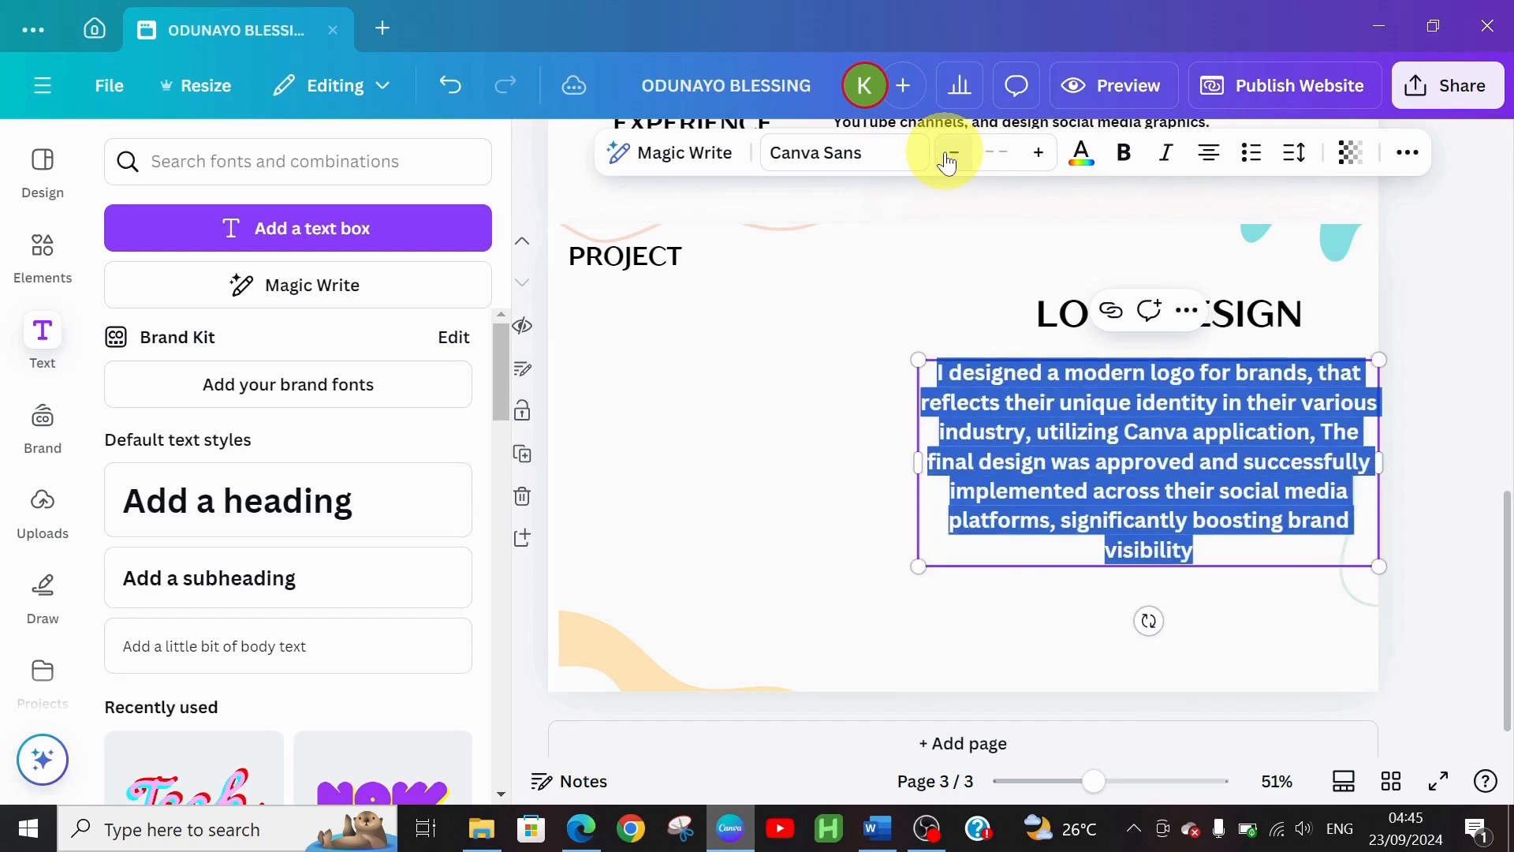
{"action": "left_click", "coordinate": [947, 157]}
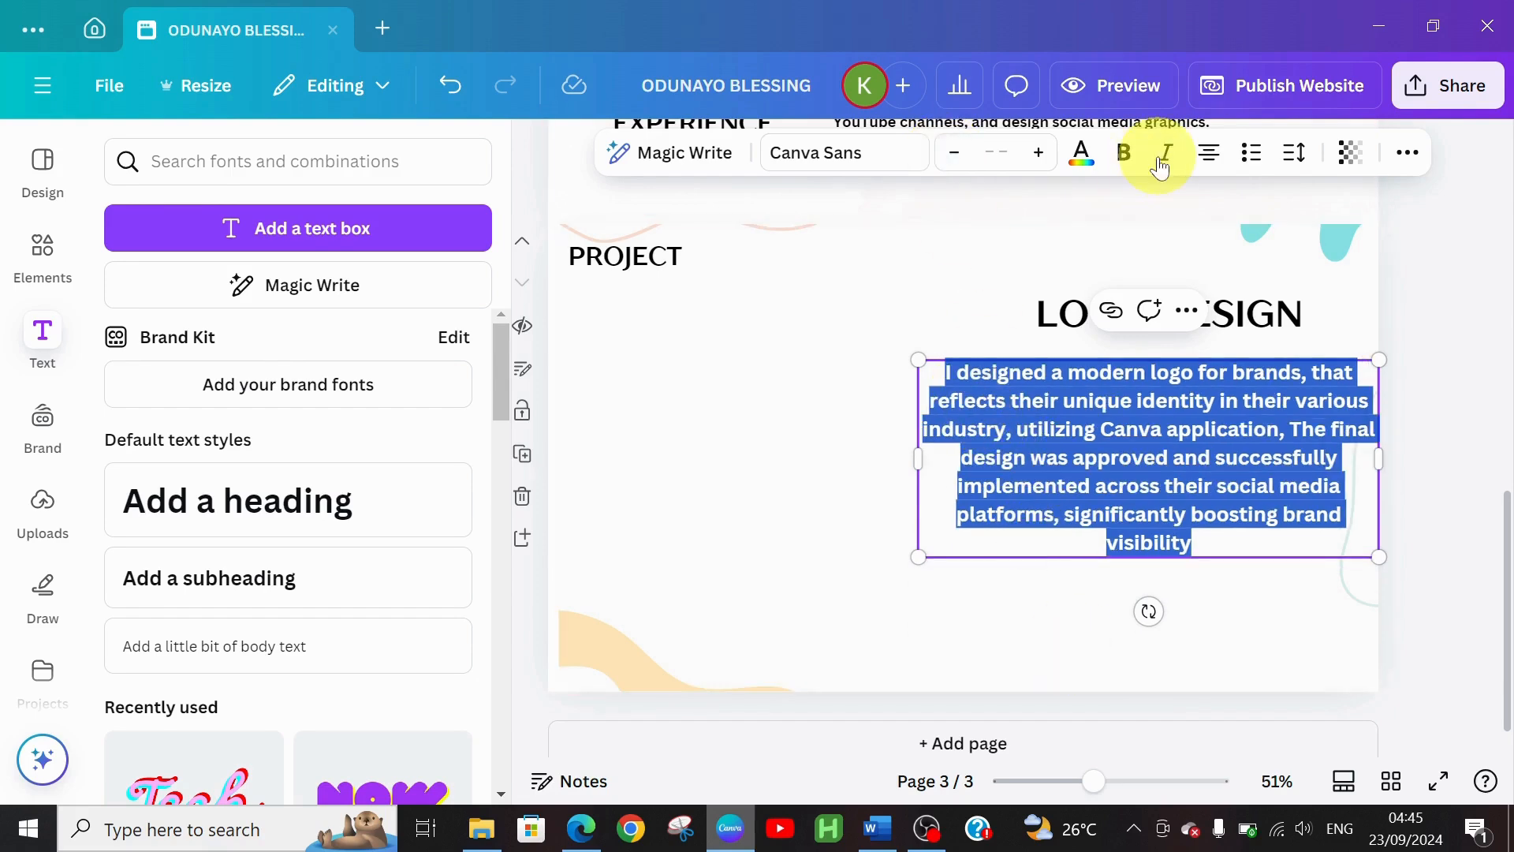
Justify the description, narrow its box from the left, and shrink the text three more steps
{"action": "left_click", "coordinate": [1207, 155]}
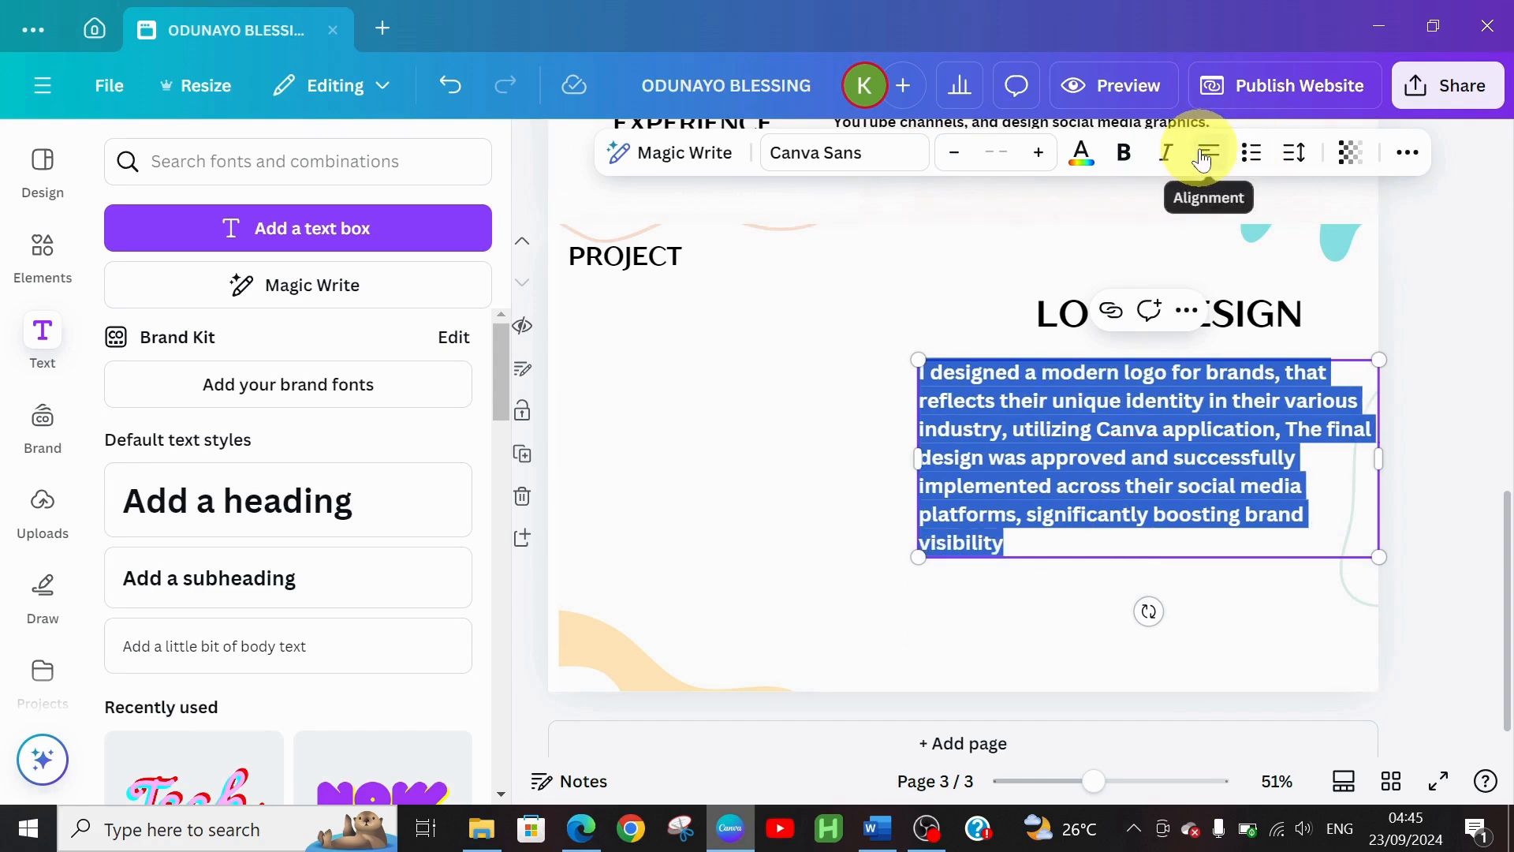
{"action": "left_click", "coordinate": [1203, 157]}
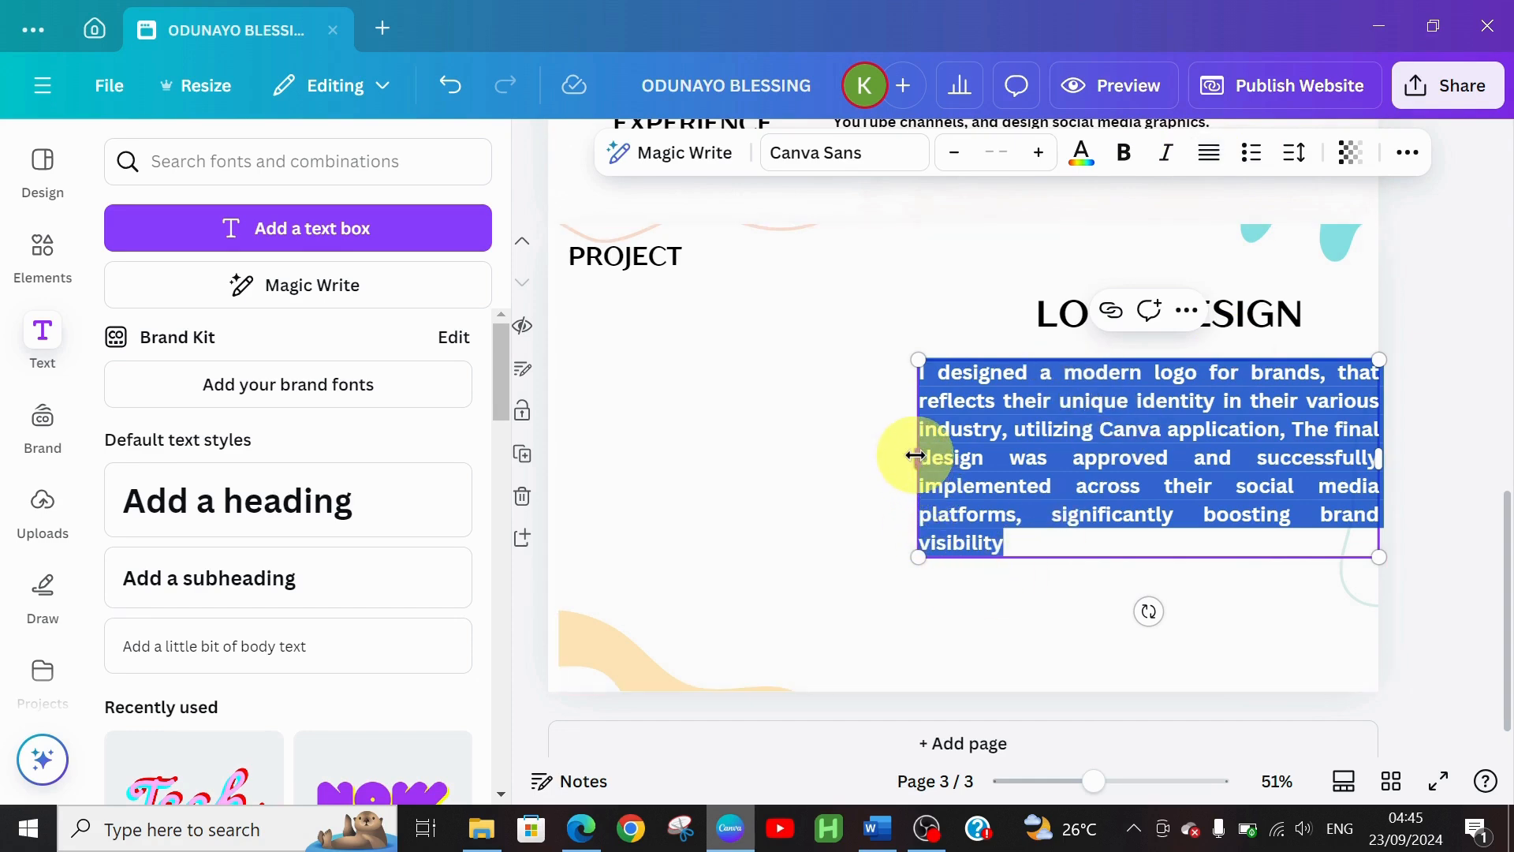
{"action": "left_click_drag", "start_coordinate": [915, 456], "coordinate": [1018, 456]}
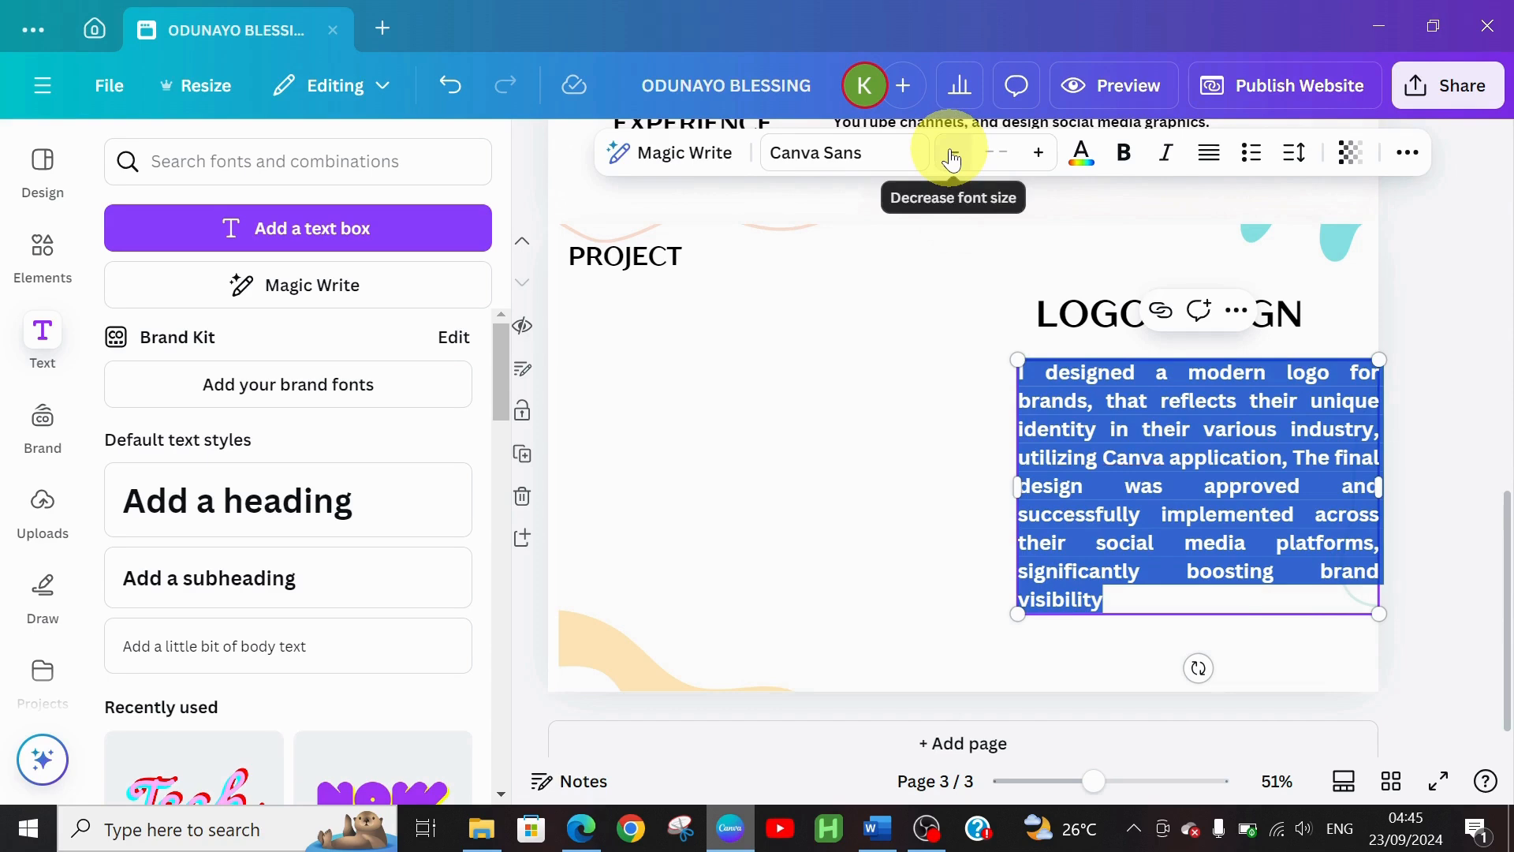
{"action": "left_click", "coordinate": [952, 160]}
{"action": "left_click", "coordinate": [952, 160]}
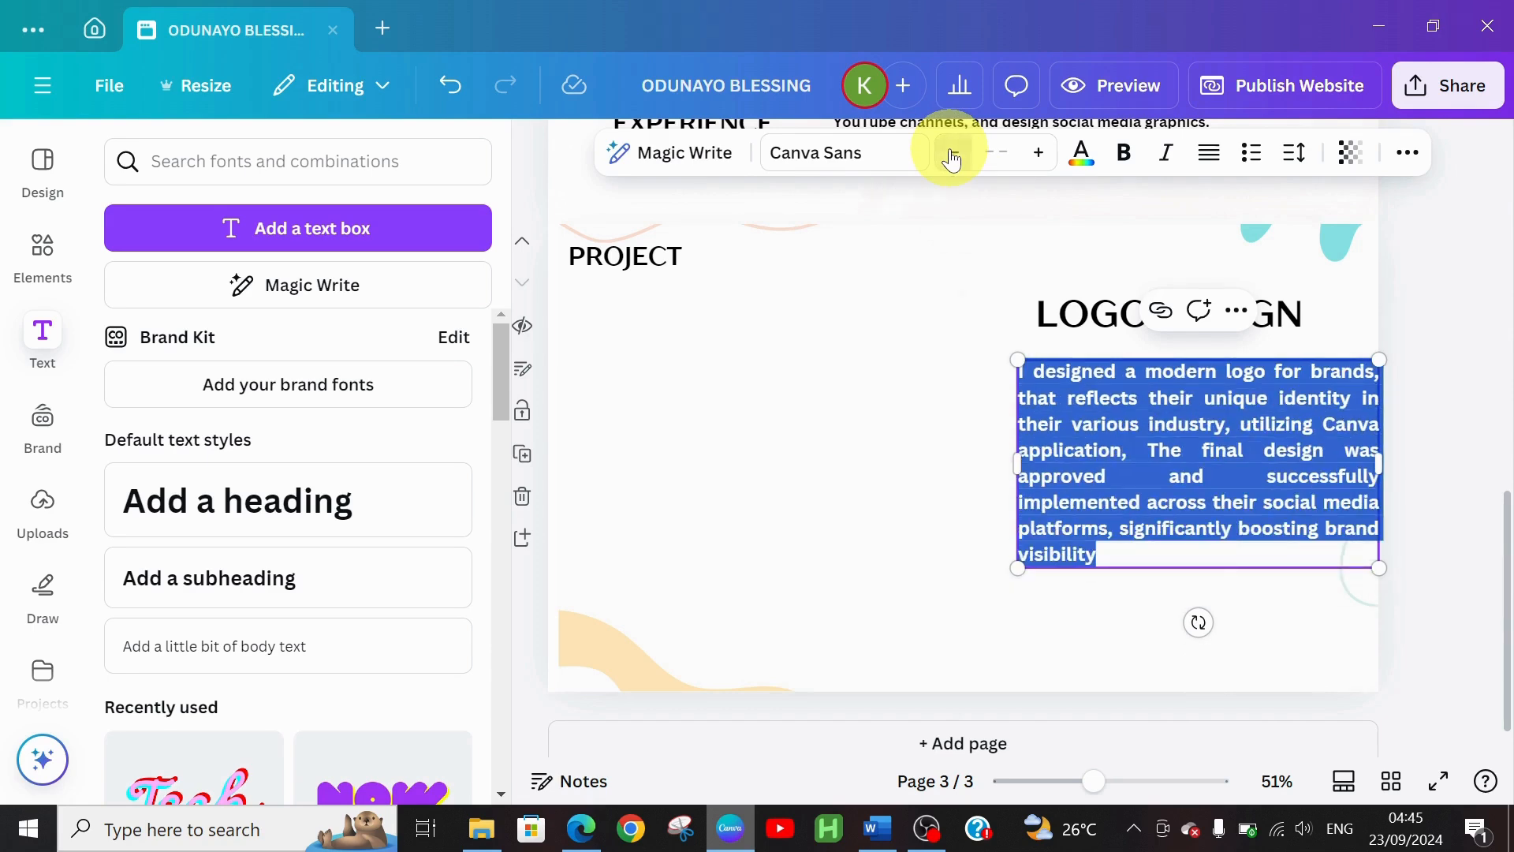
{"action": "left_click", "coordinate": [952, 160]}
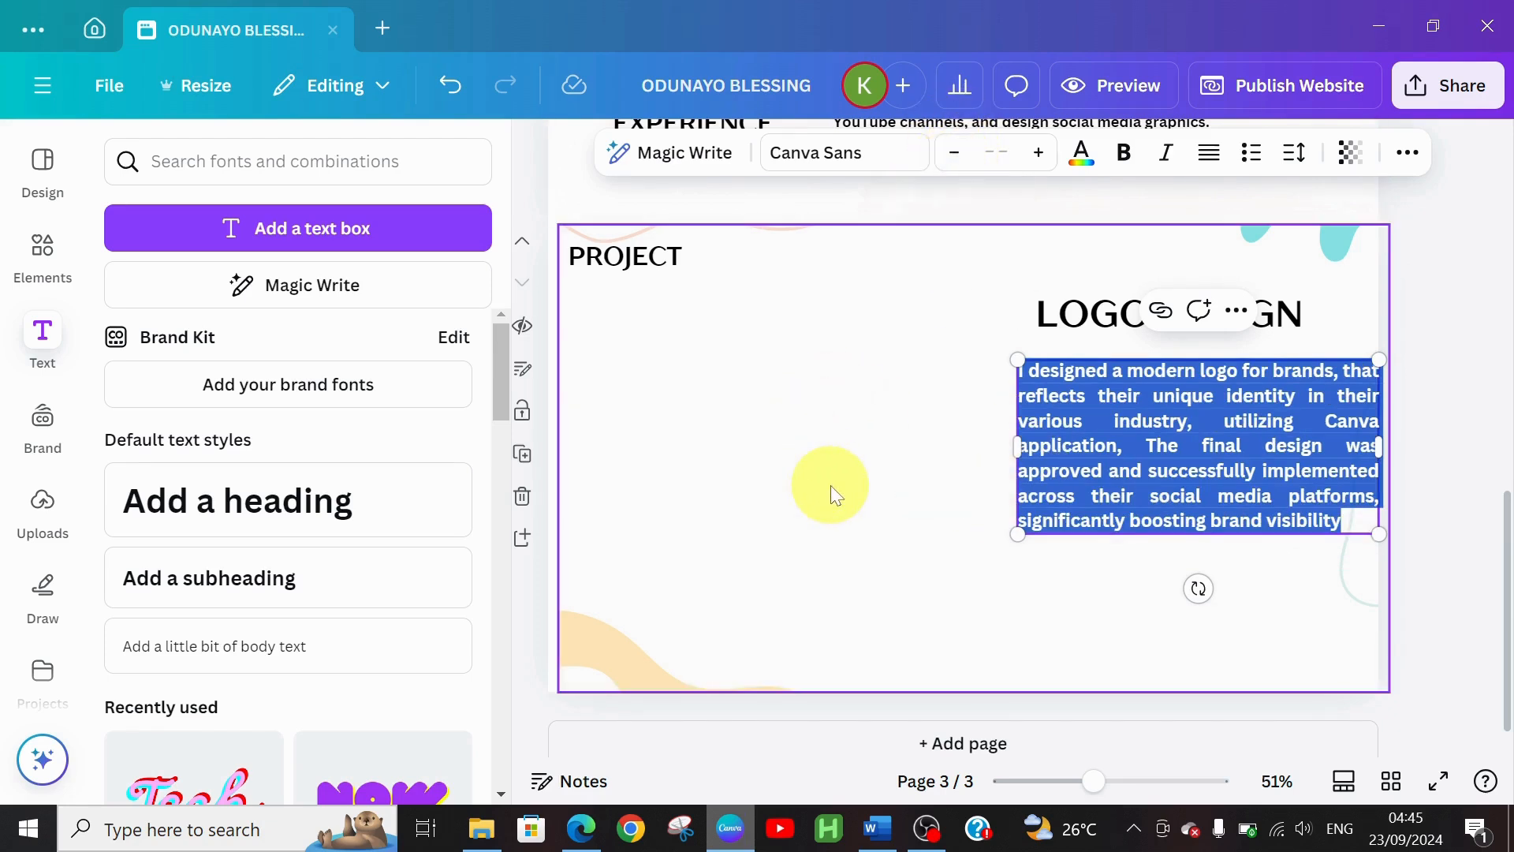
{"action": "left_click", "coordinate": [831, 485]}
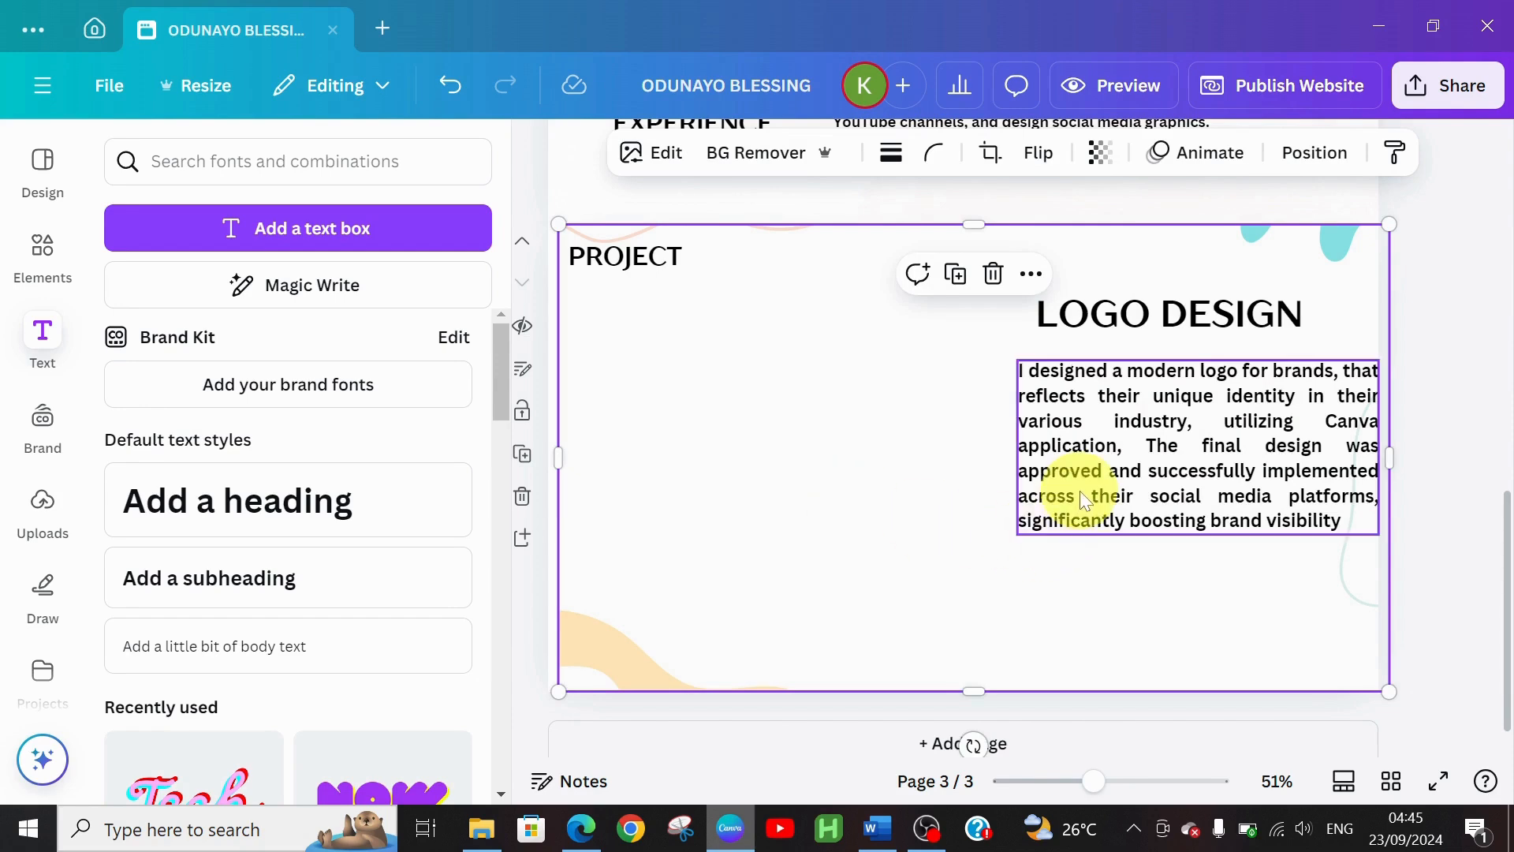
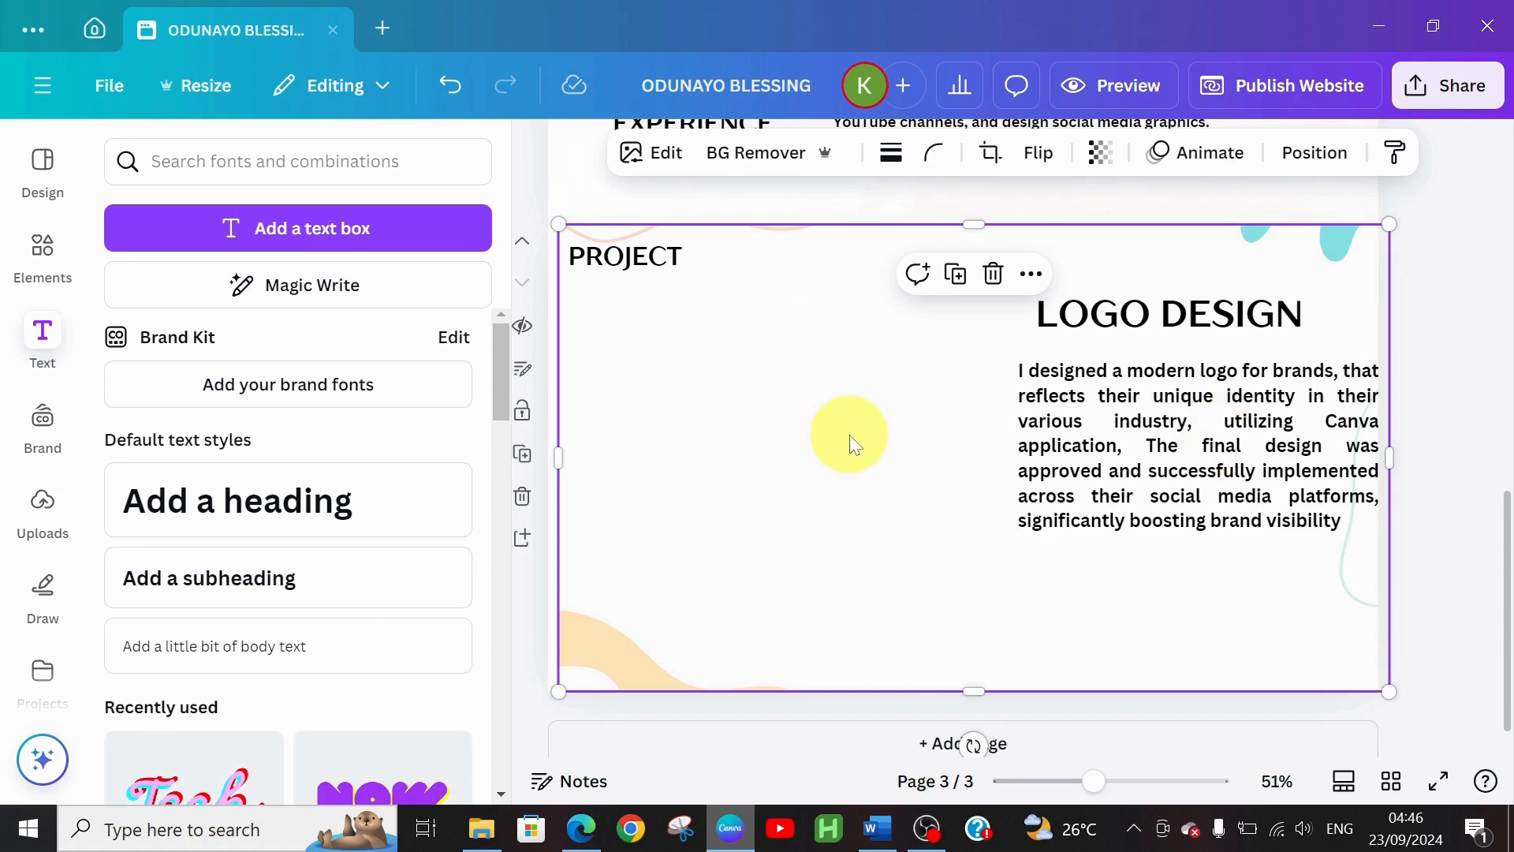
Replace the old Elements search with 'grid frame' and show all Frames results
{"action": "left_click", "coordinate": [29, 269]}
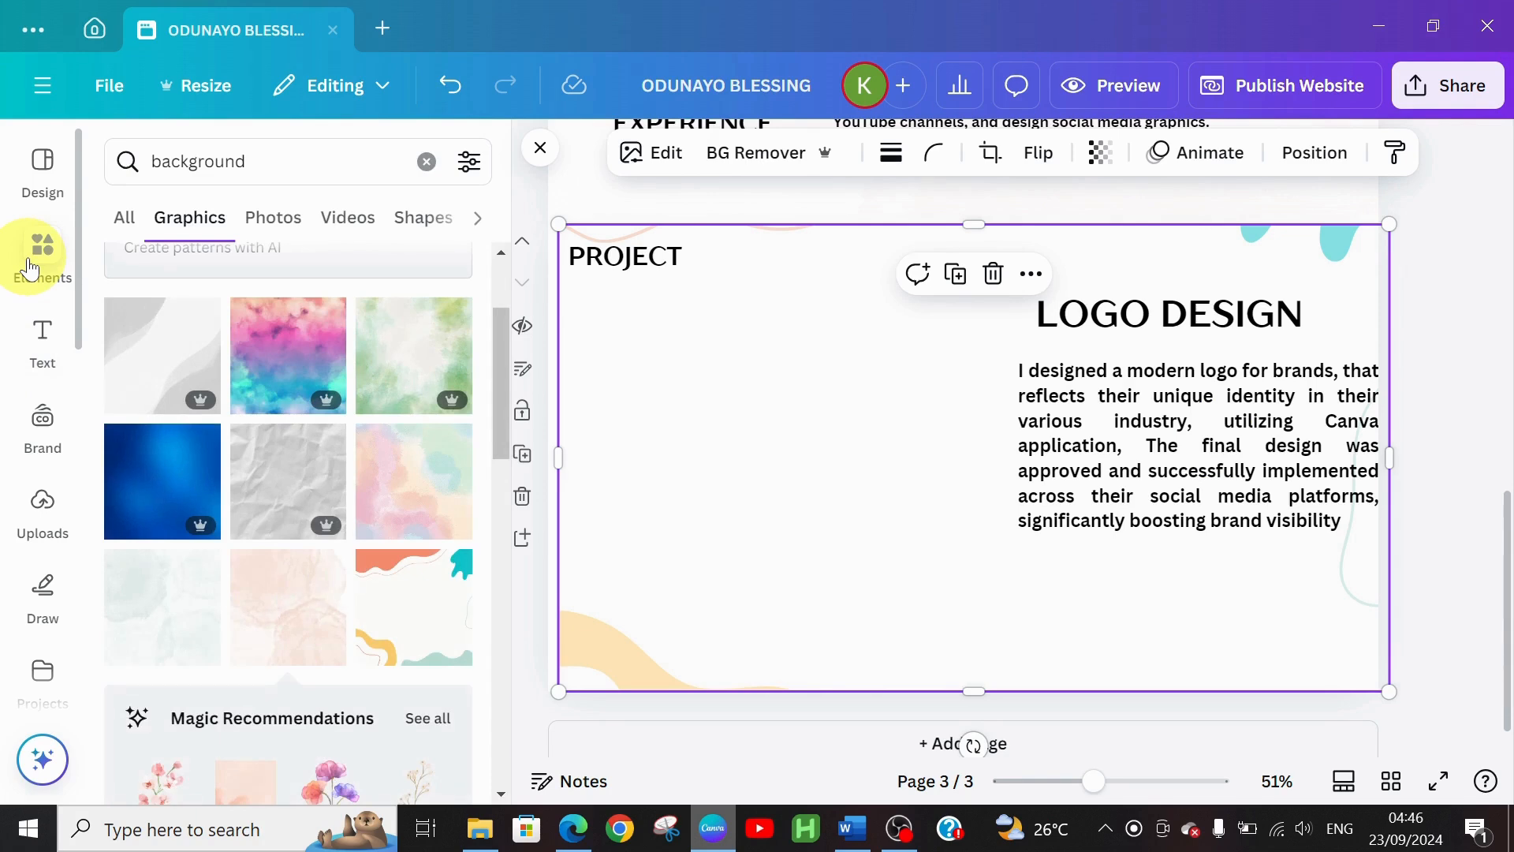
{"action": "left_click", "coordinate": [425, 166]}
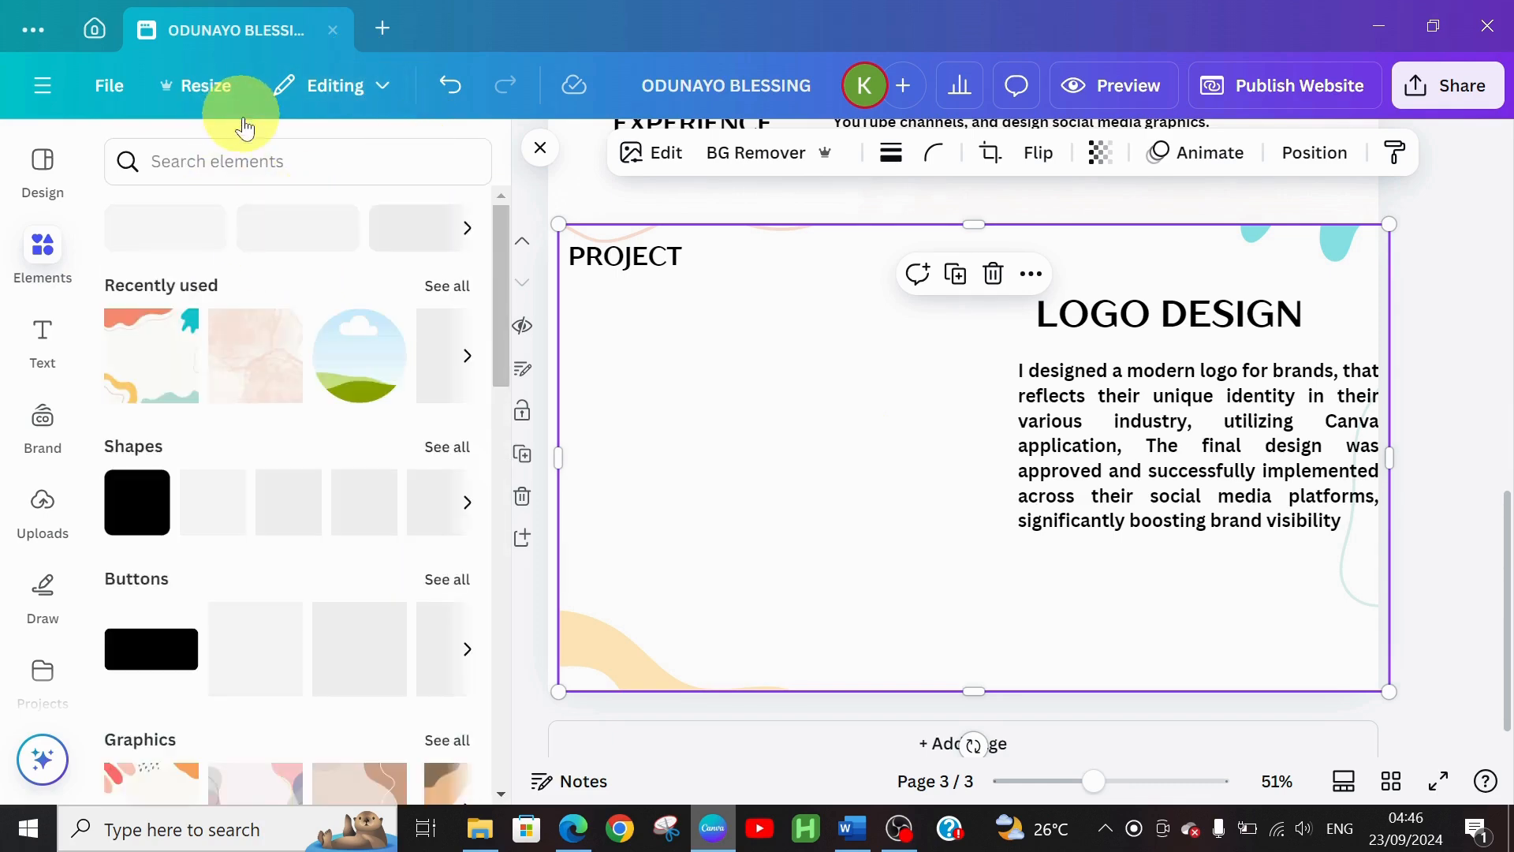
{"action": "left_click", "coordinate": [237, 157]}
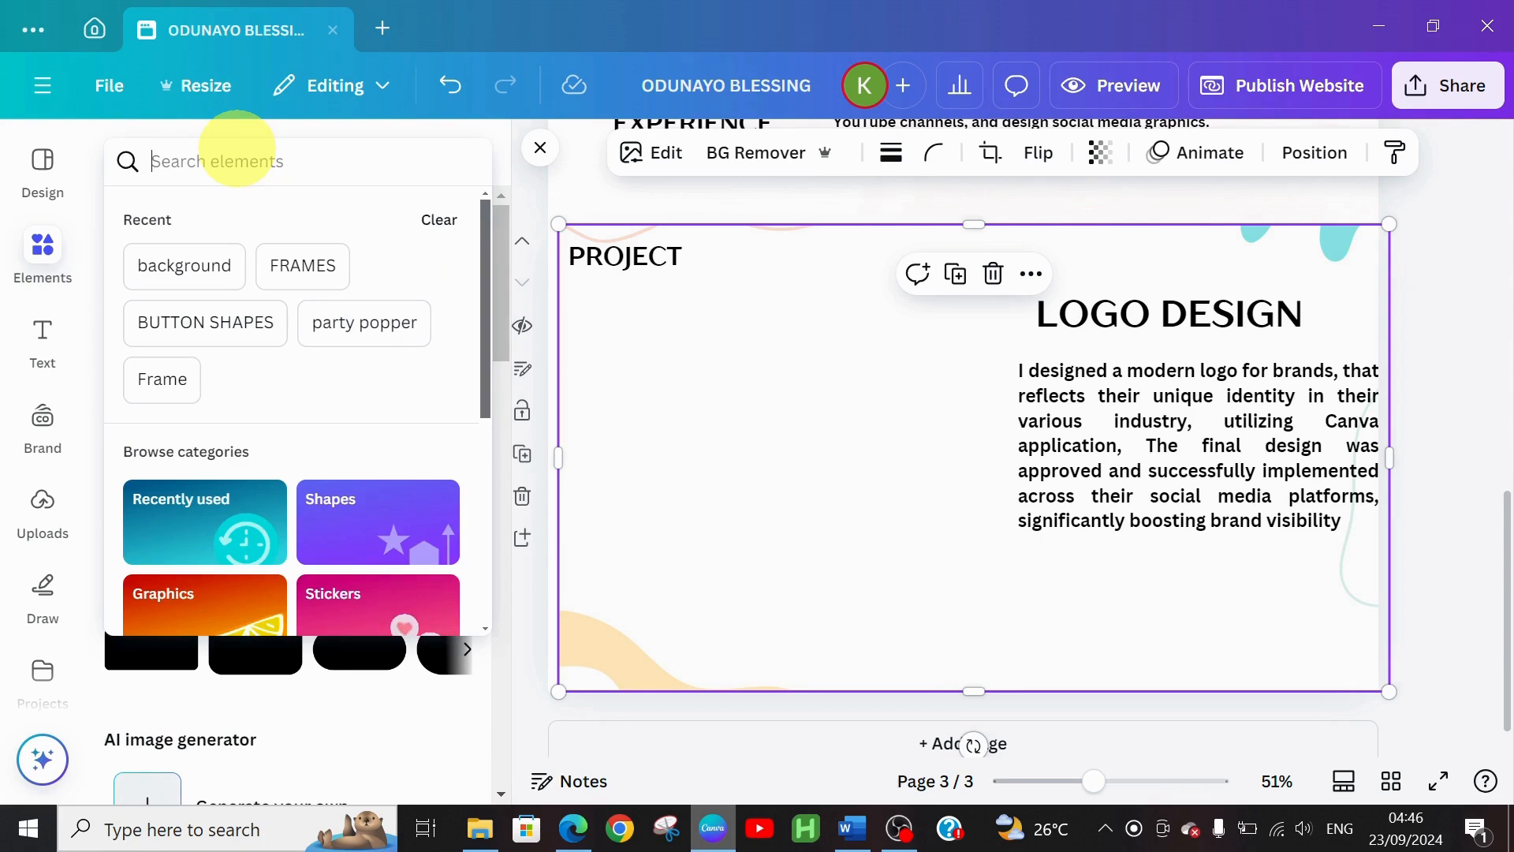
{"action": "type", "text": "GRID"}
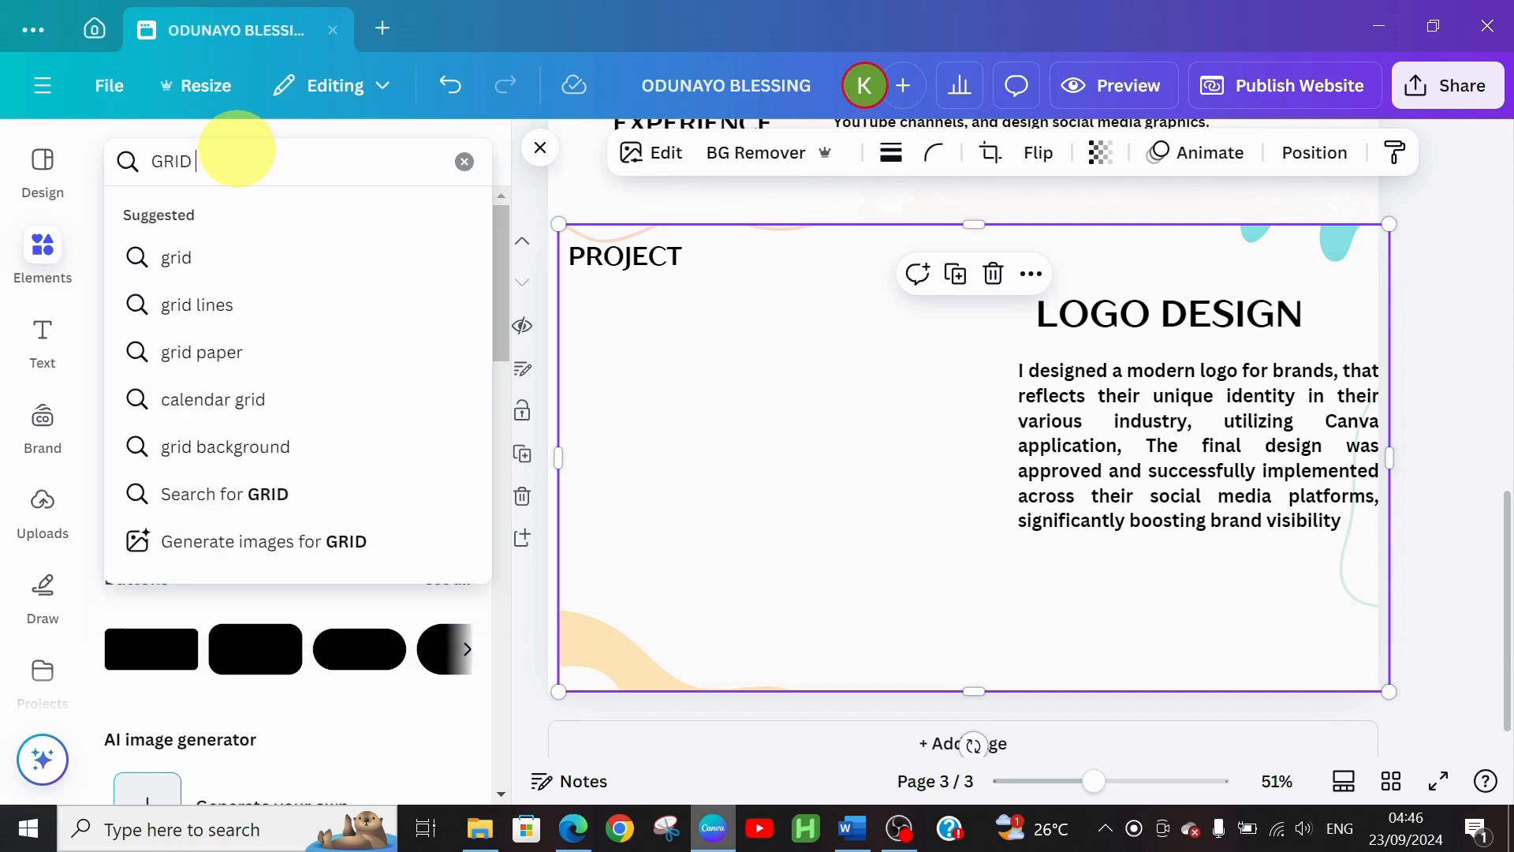
{"action": "type", "text": " FR"}
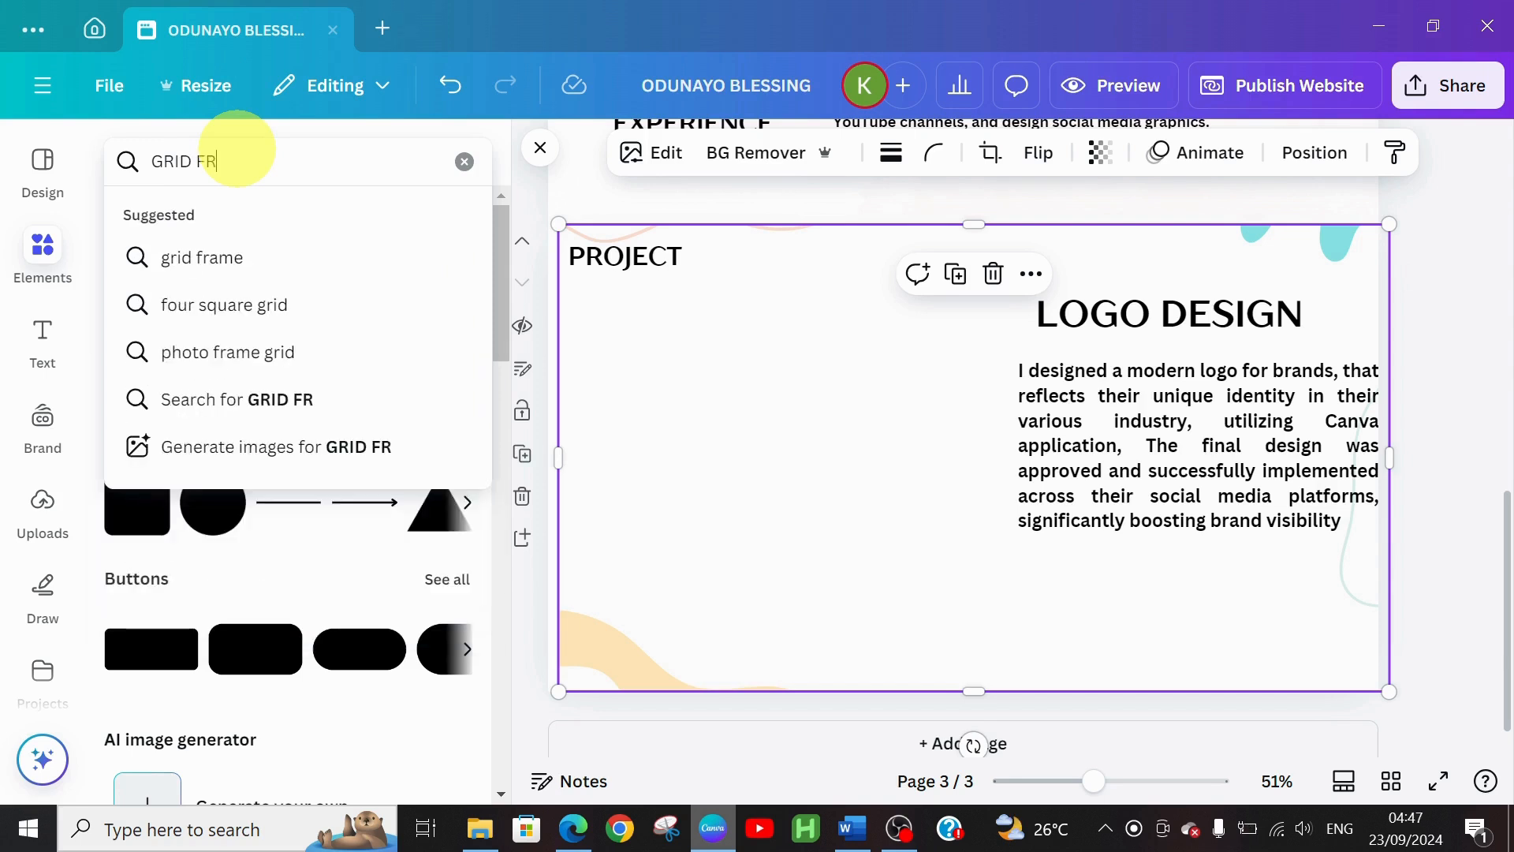
{"action": "left_click", "coordinate": [264, 257]}
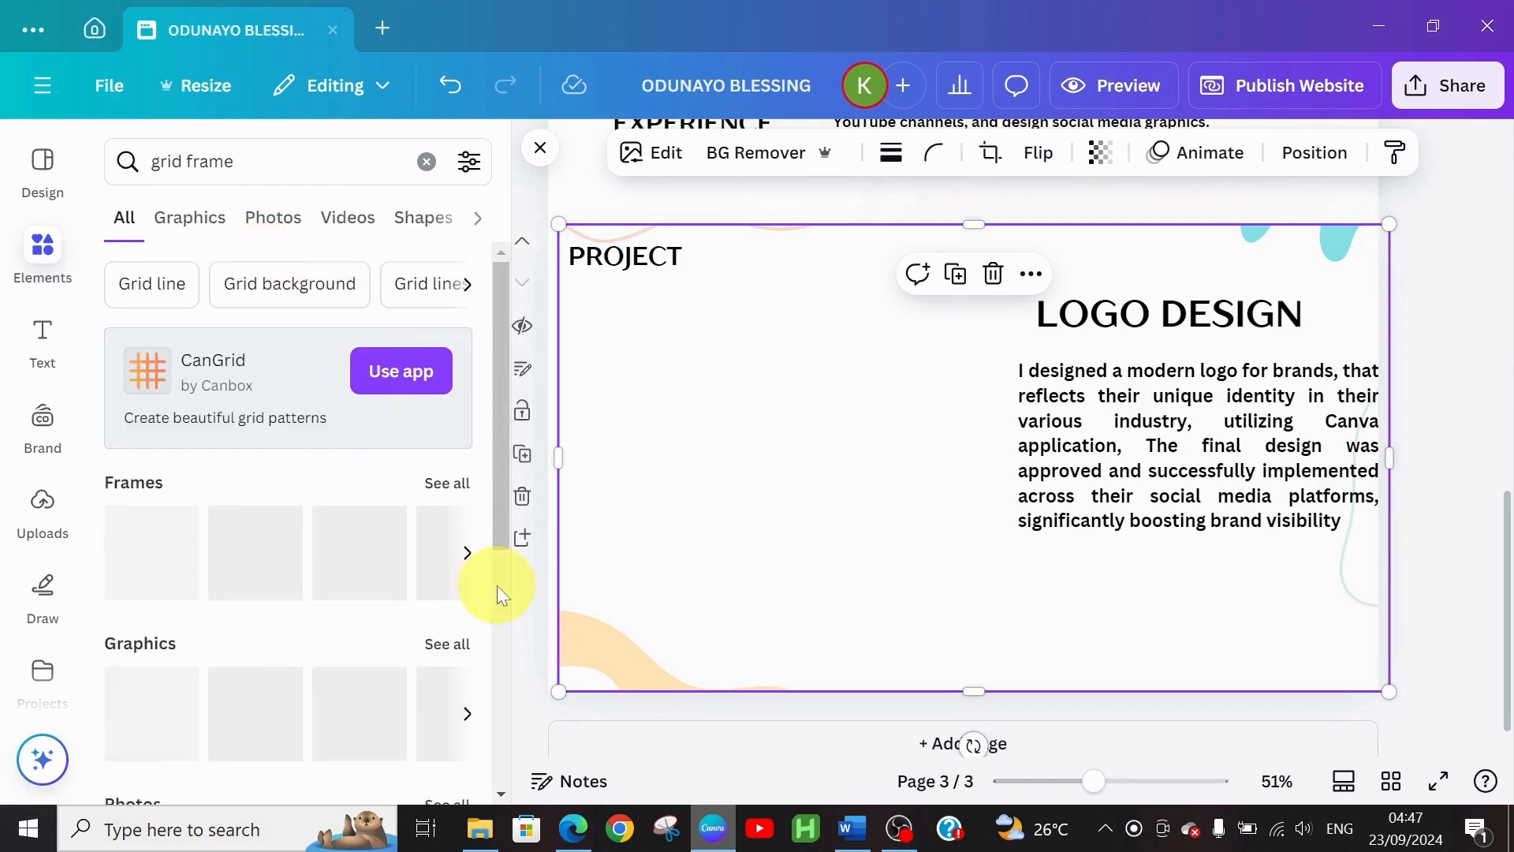
{"action": "left_click_drag", "start_coordinate": [508, 382], "coordinate": [512, 449]}
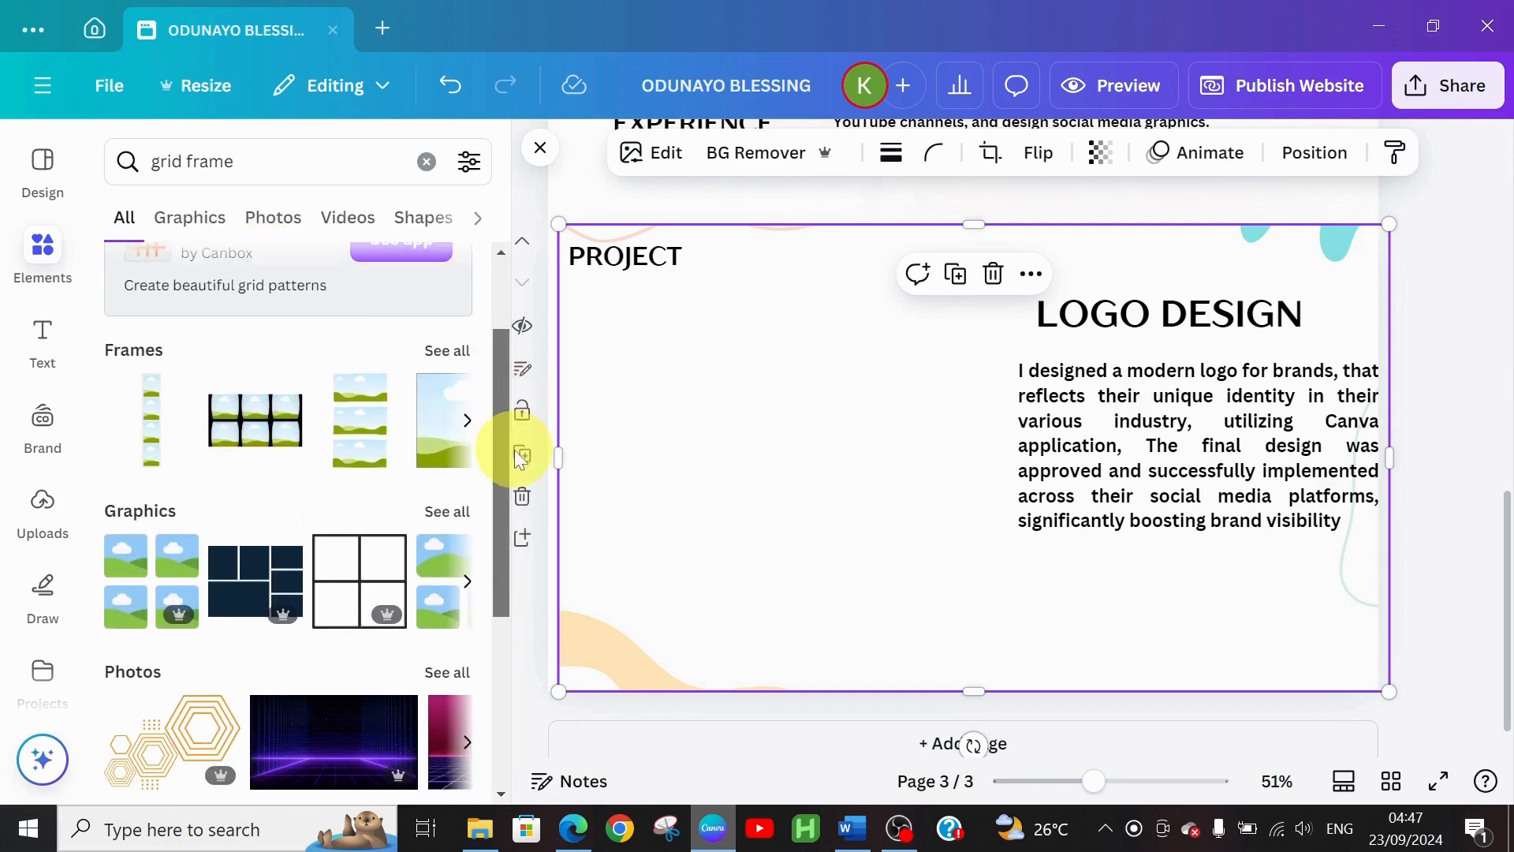
{"action": "left_click", "coordinate": [439, 352]}
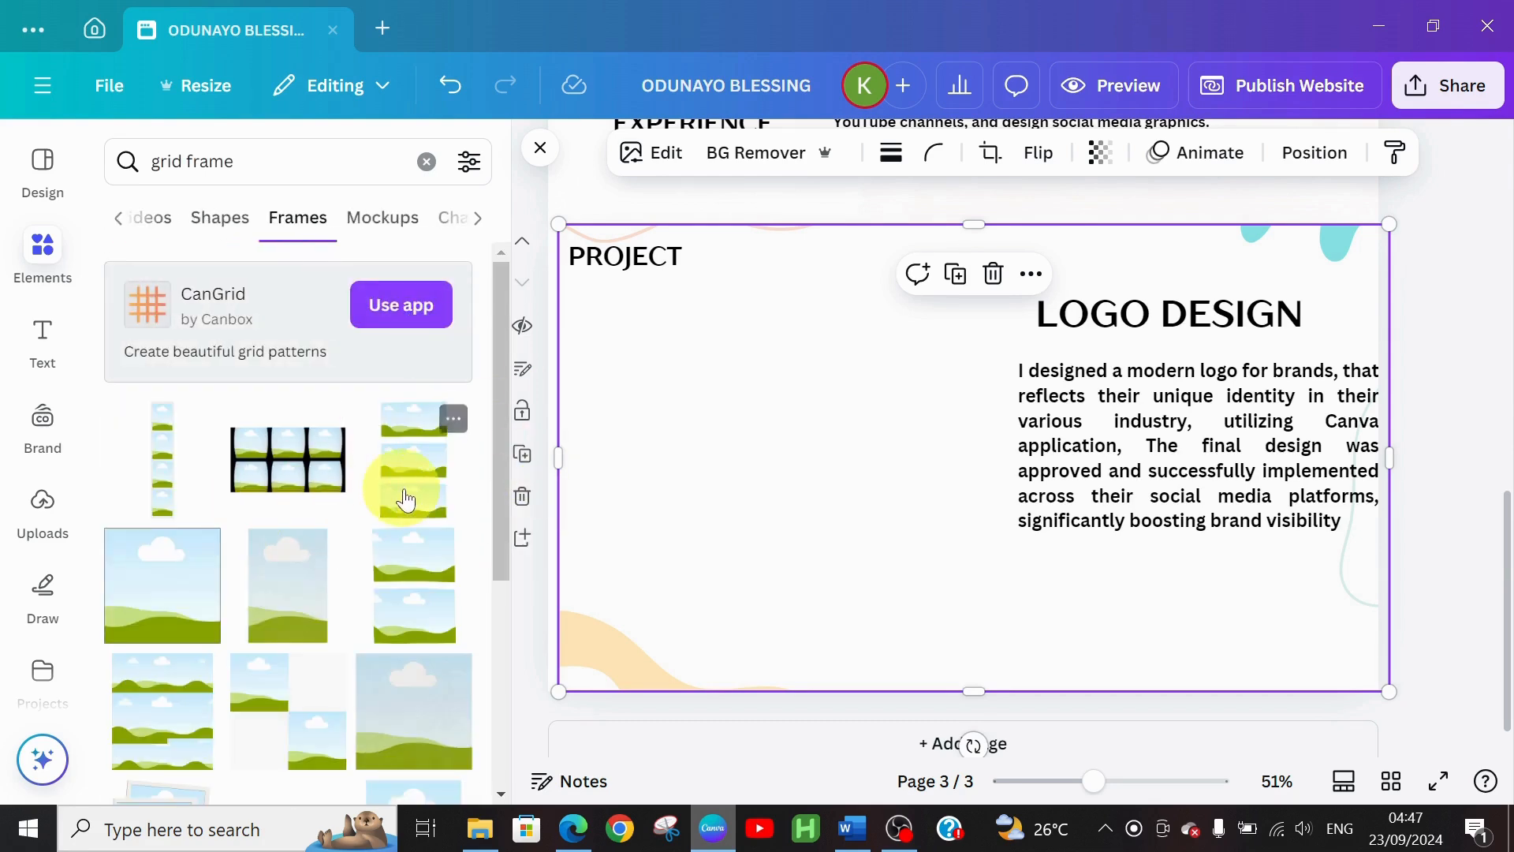
Add a two-cell picture frame under PROJECT and place a duplicate beside it
{"action": "left_click", "coordinate": [411, 565]}
{"action": "left_click", "coordinate": [957, 524]}
{"action": "left_click_drag", "start_coordinate": [957, 524], "coordinate": [632, 542]}
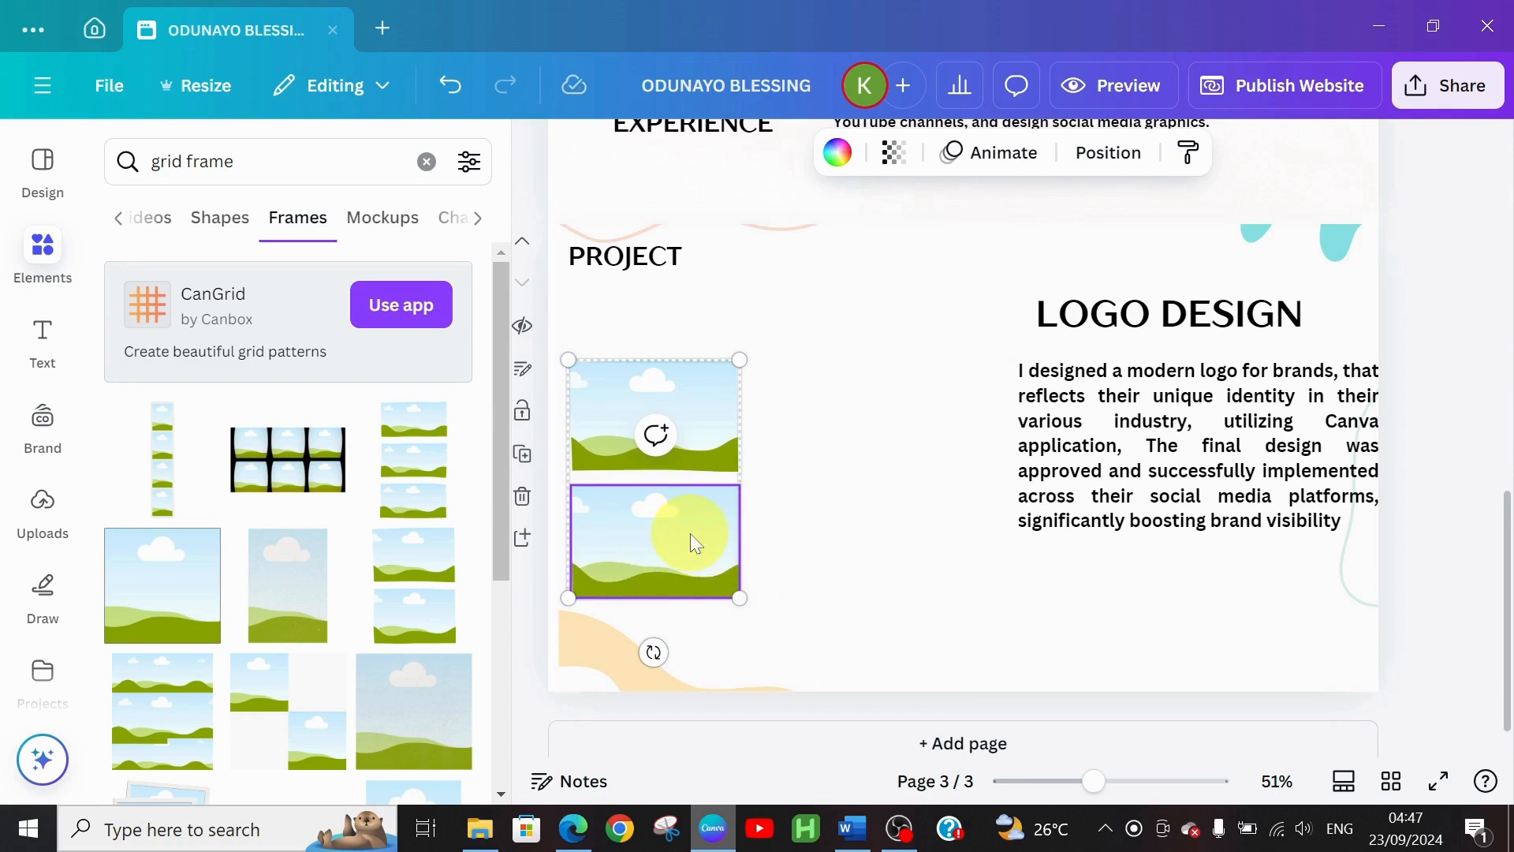
{"action": "key", "text": "ctrl+d"}
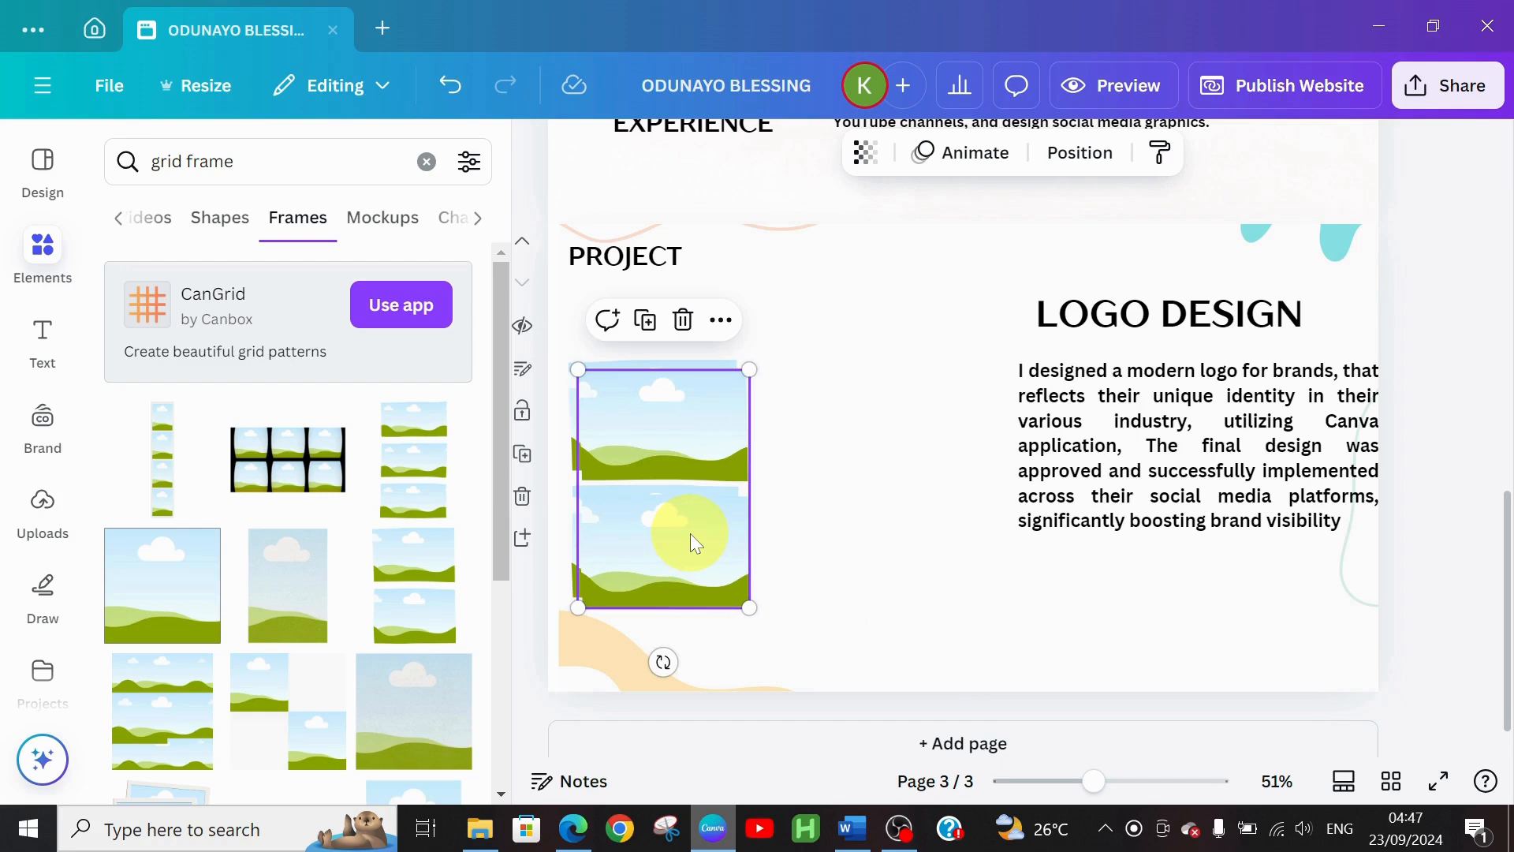
{"action": "left_click_drag", "start_coordinate": [691, 542], "coordinate": [865, 527]}
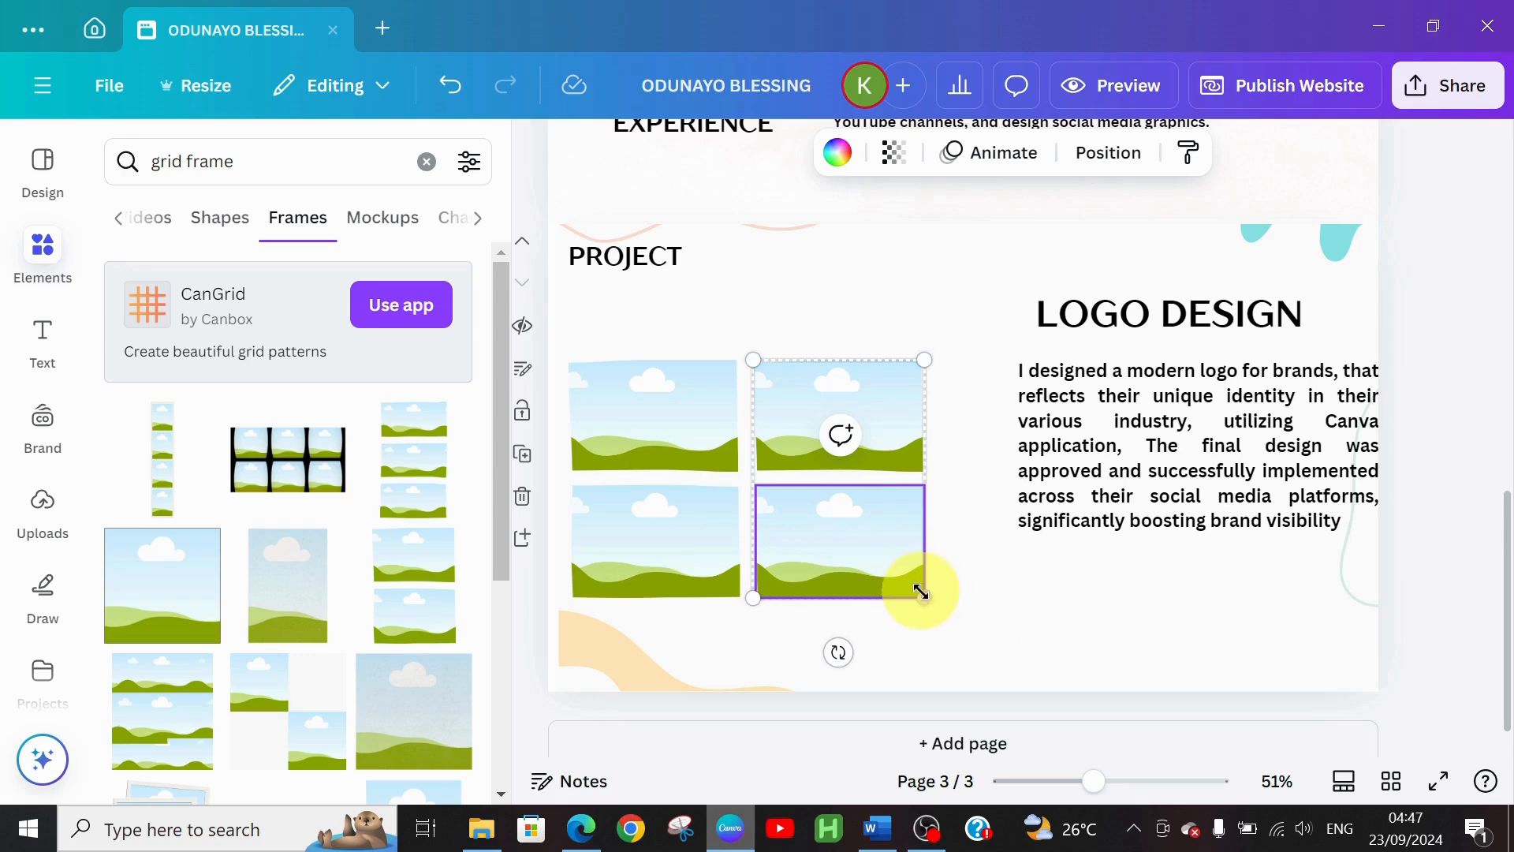
Enlarge and reposition both frame pairs so they match as a 2x2 grid
{"action": "left_click", "coordinate": [675, 579]}
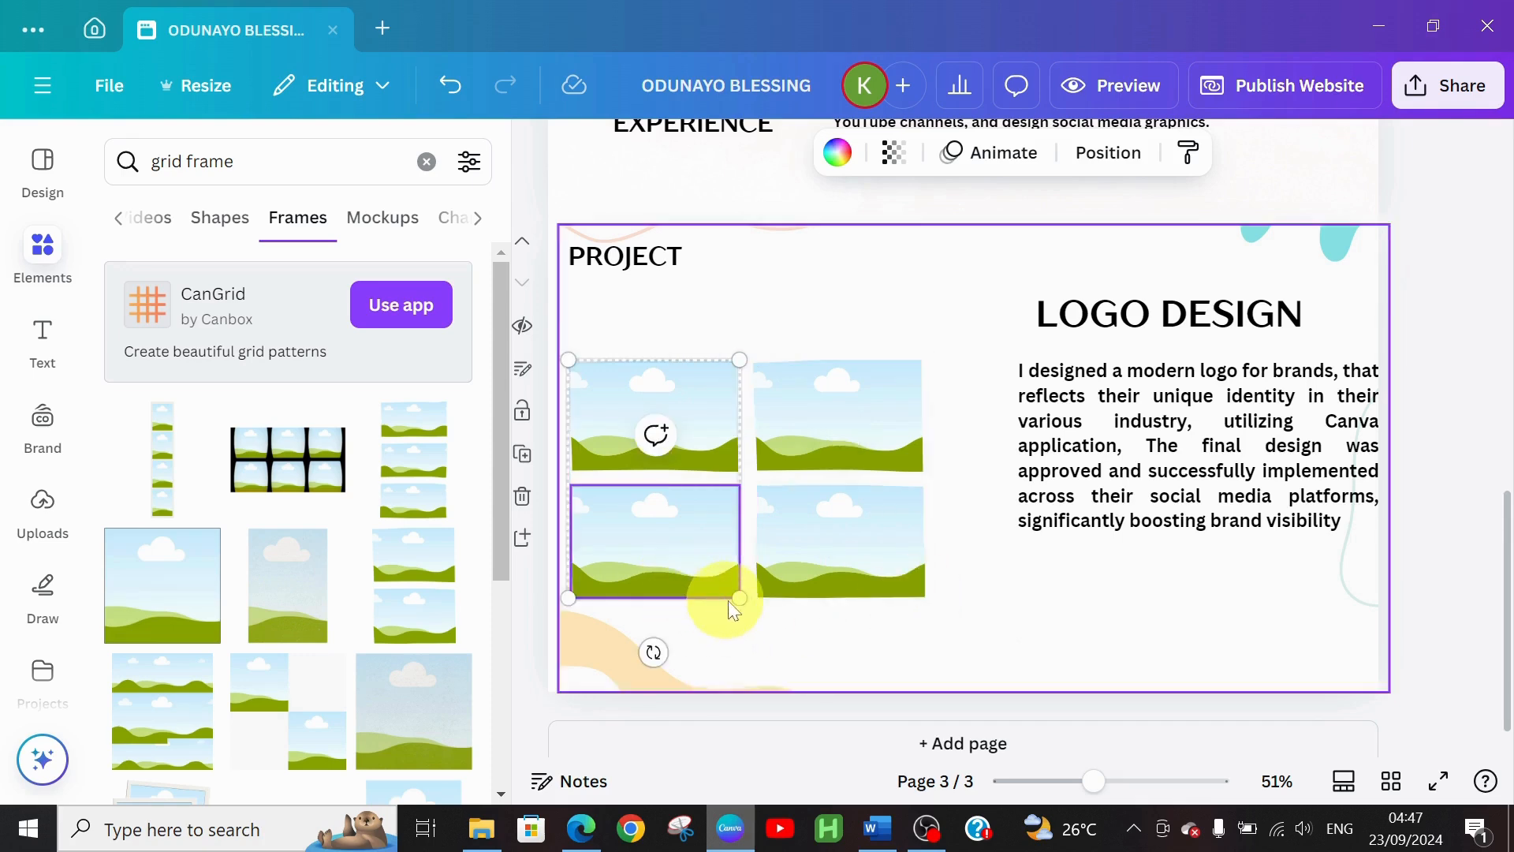
{"action": "left_click_drag", "start_coordinate": [739, 598], "coordinate": [772, 642]}
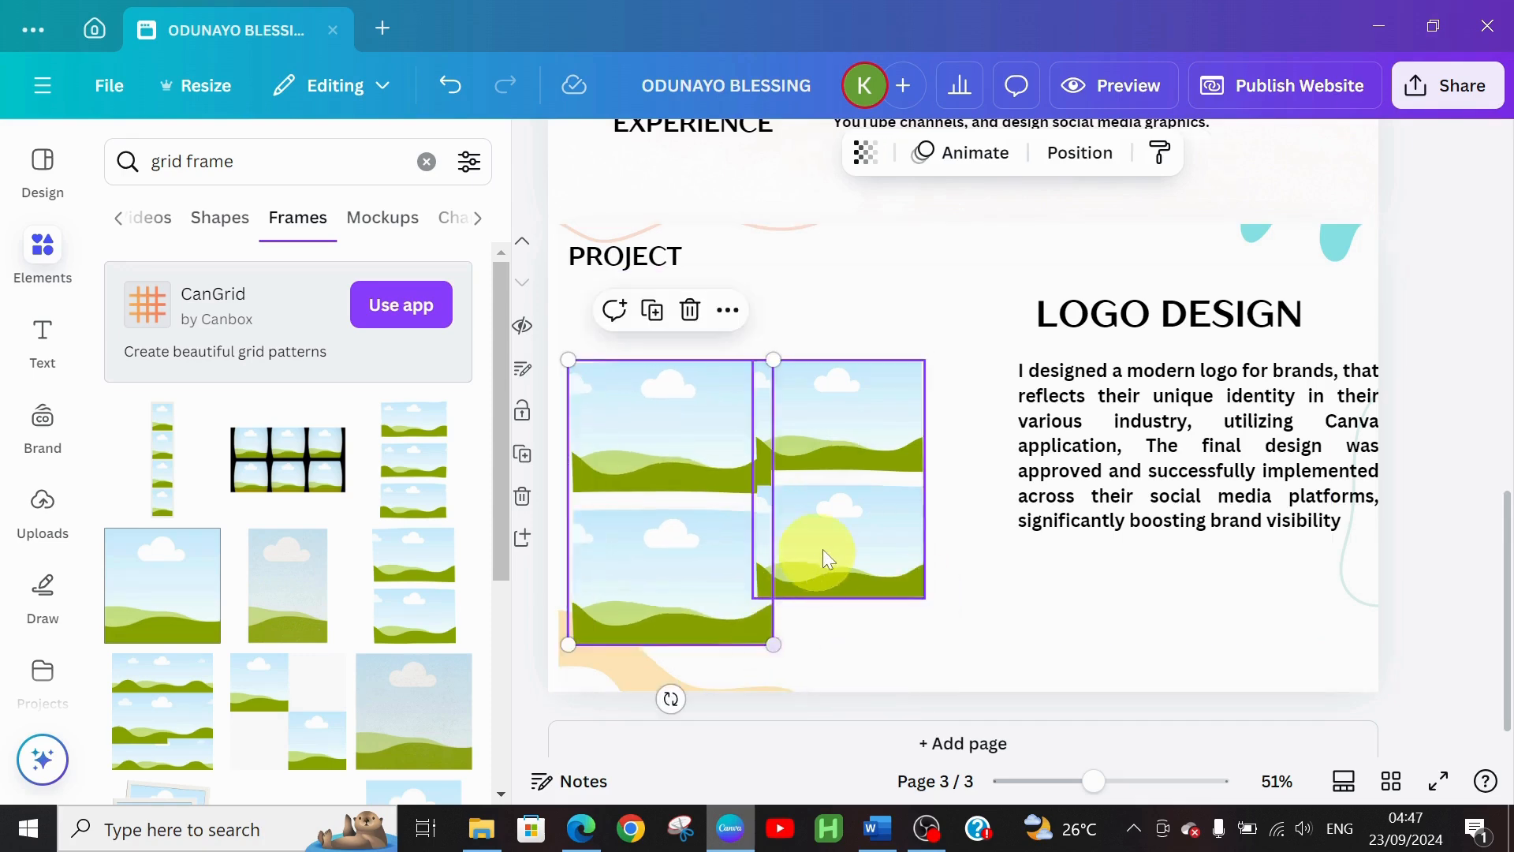
{"action": "left_click_drag", "start_coordinate": [832, 542], "coordinate": [863, 561]}
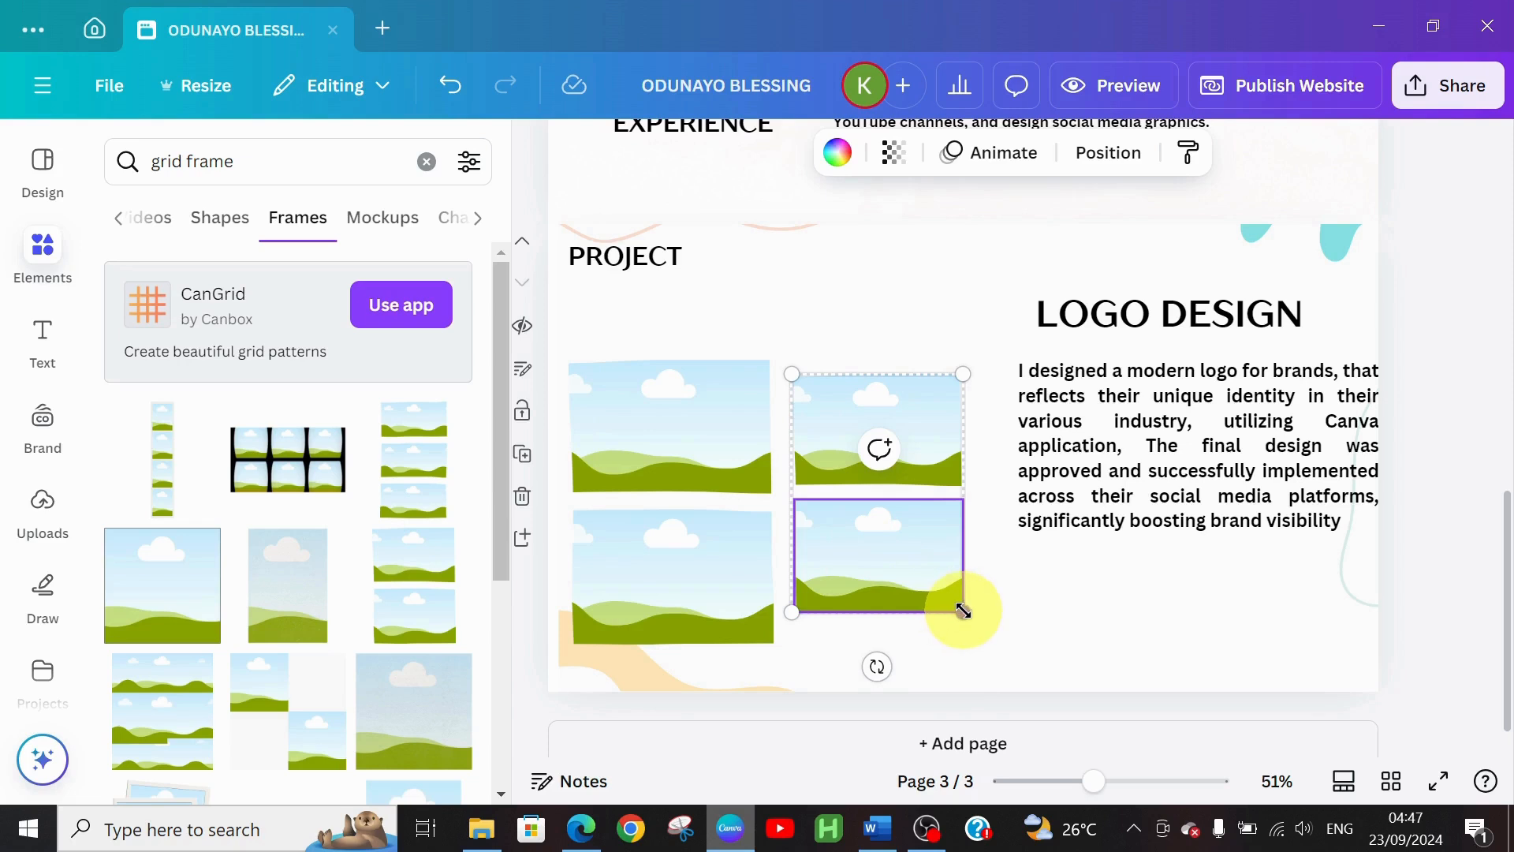
{"action": "left_click_drag", "start_coordinate": [963, 612], "coordinate": [994, 631]}
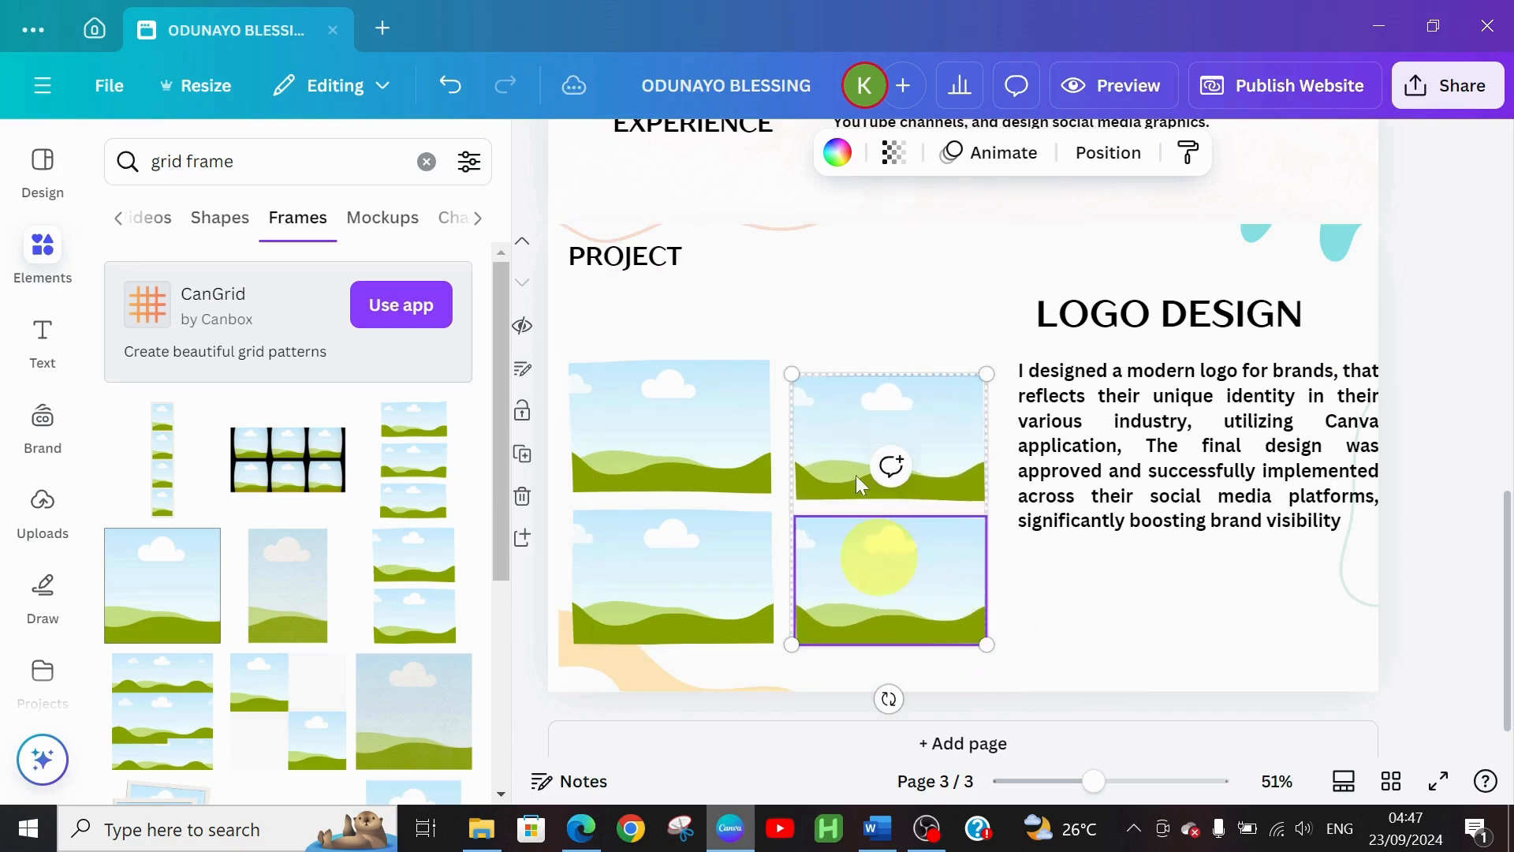
{"action": "left_click_drag", "start_coordinate": [791, 374], "coordinate": [781, 361]}
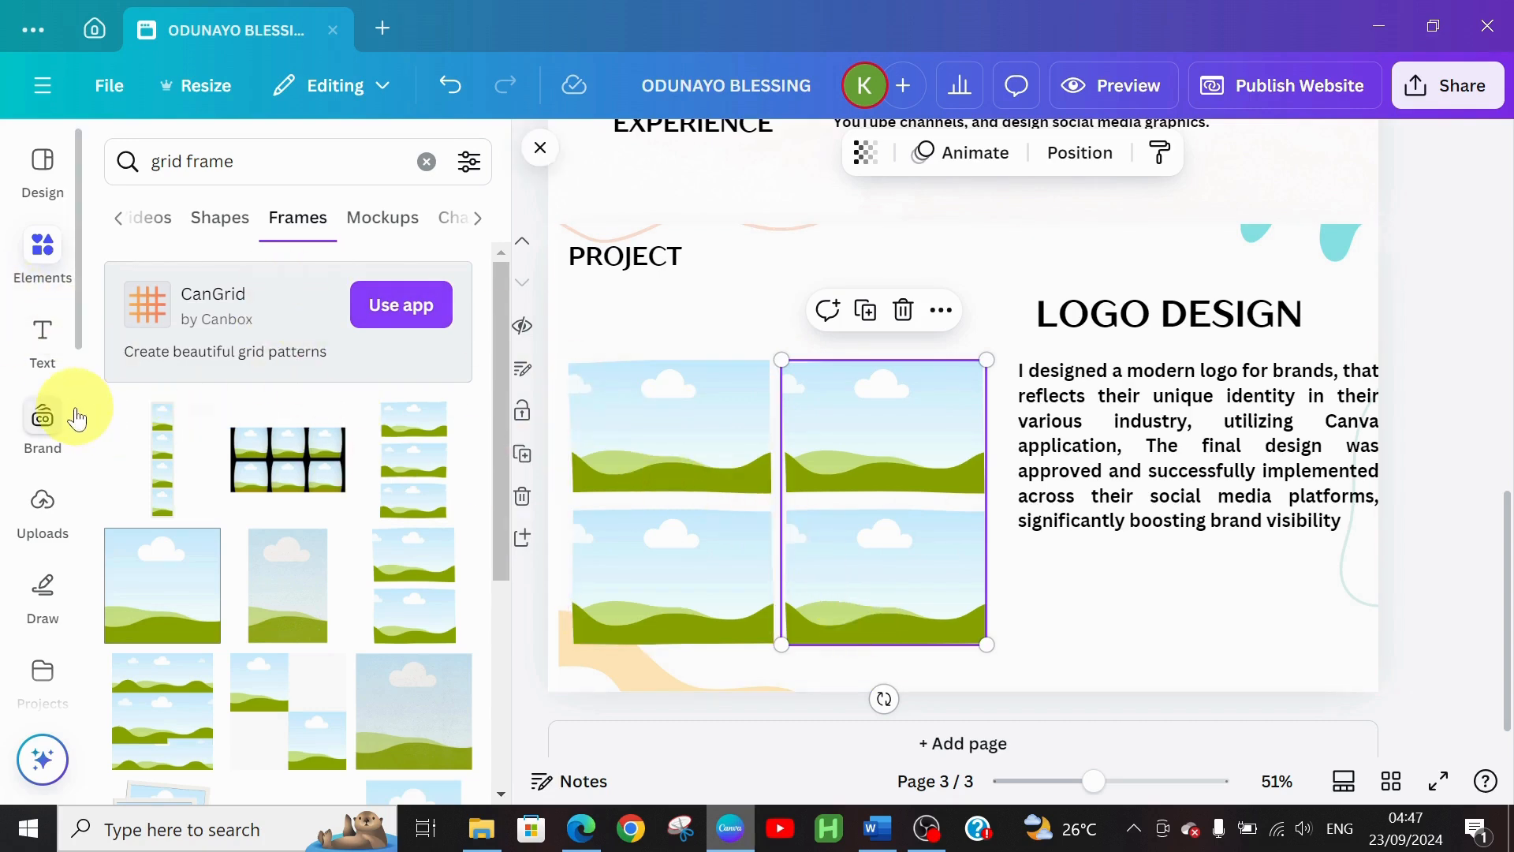
From Uploads, fill the left frames with the EC and Distilling Insight logos
{"action": "left_click", "coordinate": [38, 505]}
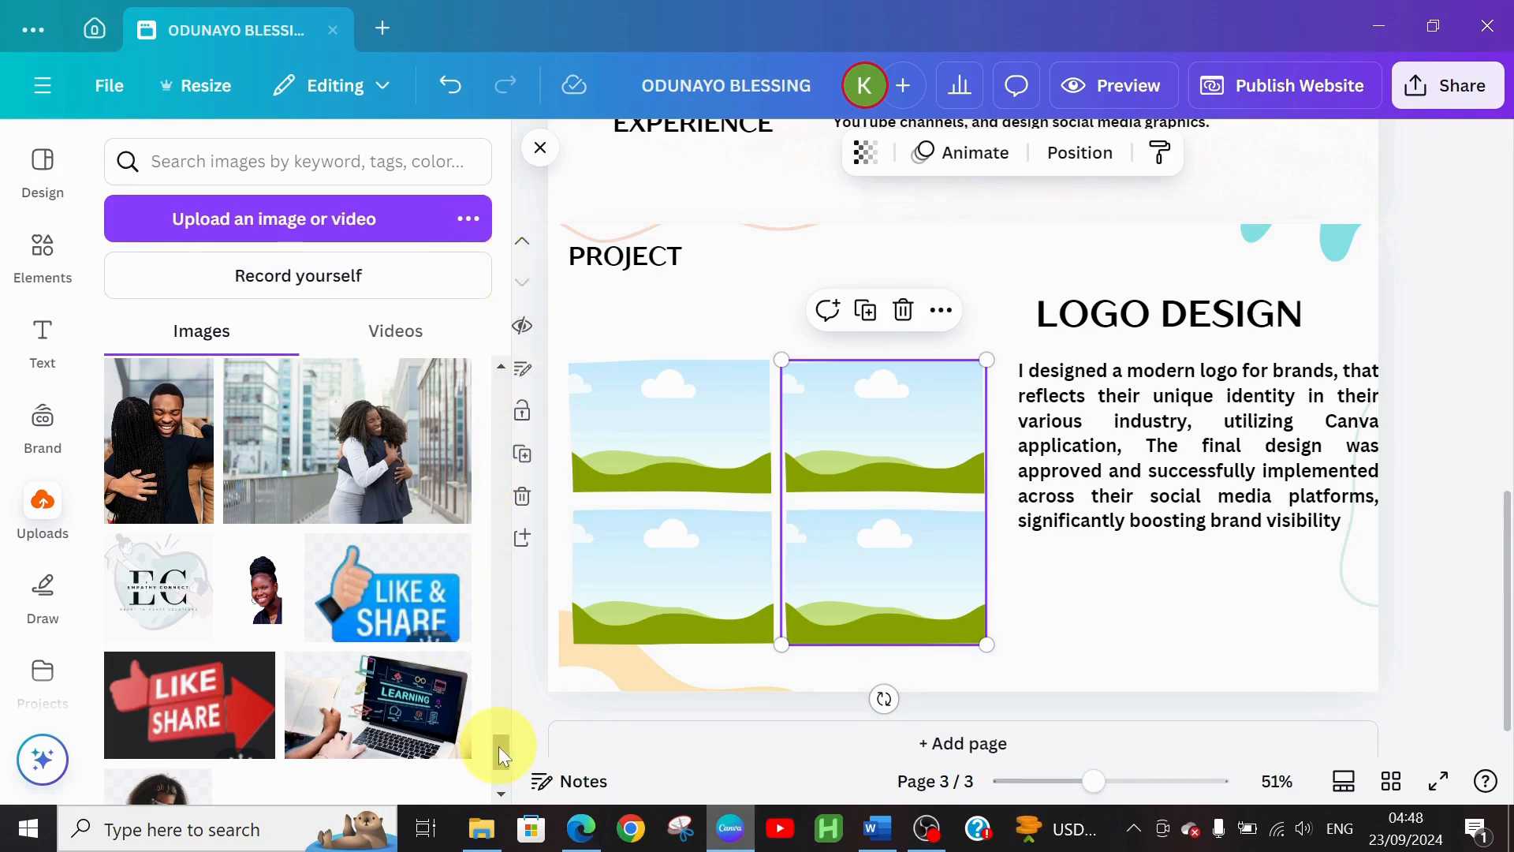
{"action": "left_click_drag", "start_coordinate": [498, 746], "coordinate": [499, 751]}
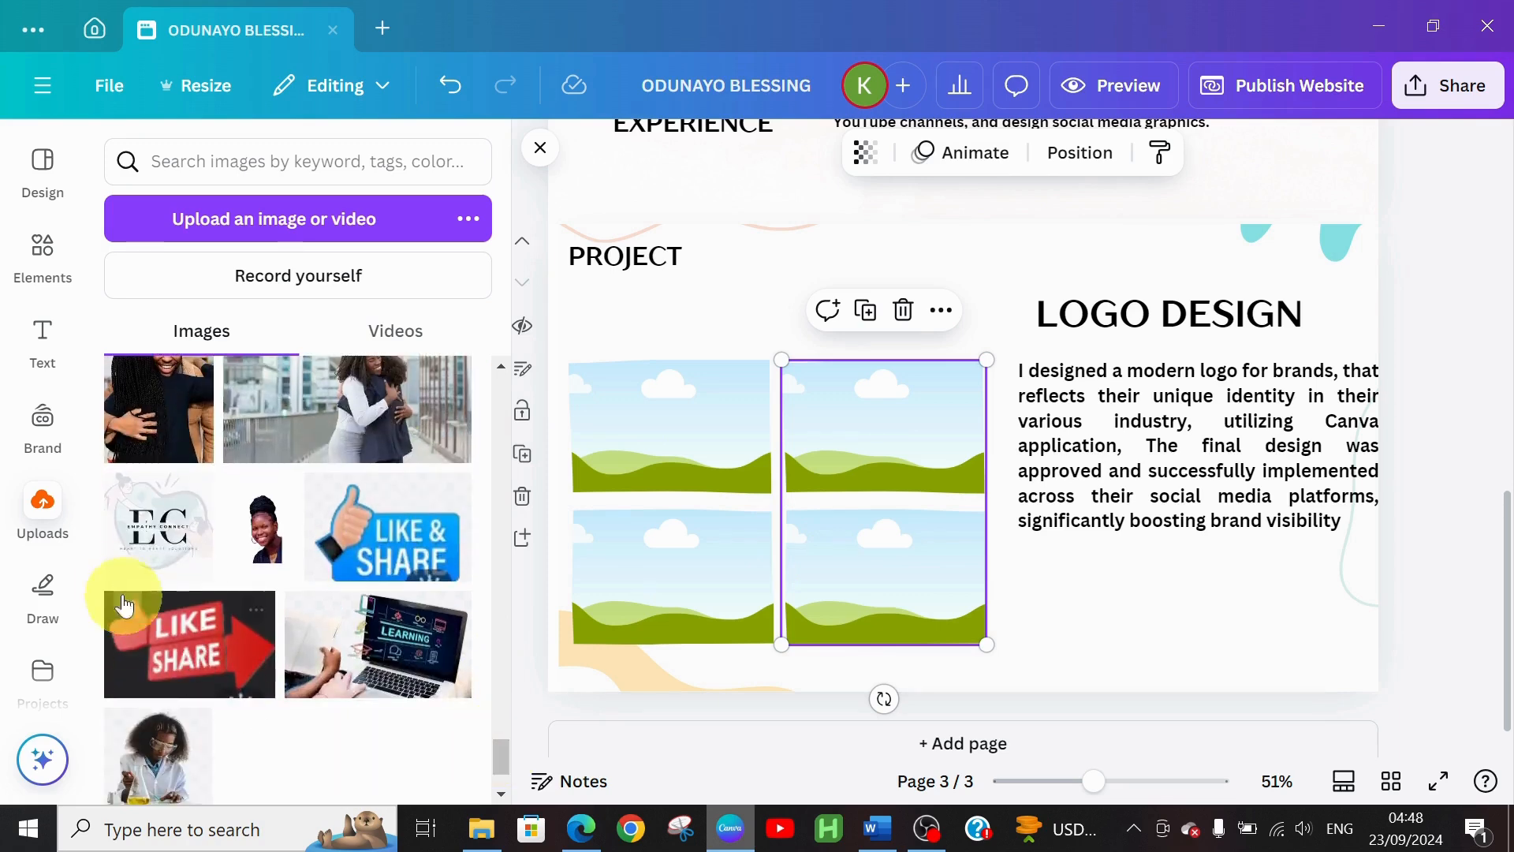
{"action": "left_click", "coordinate": [155, 541]}
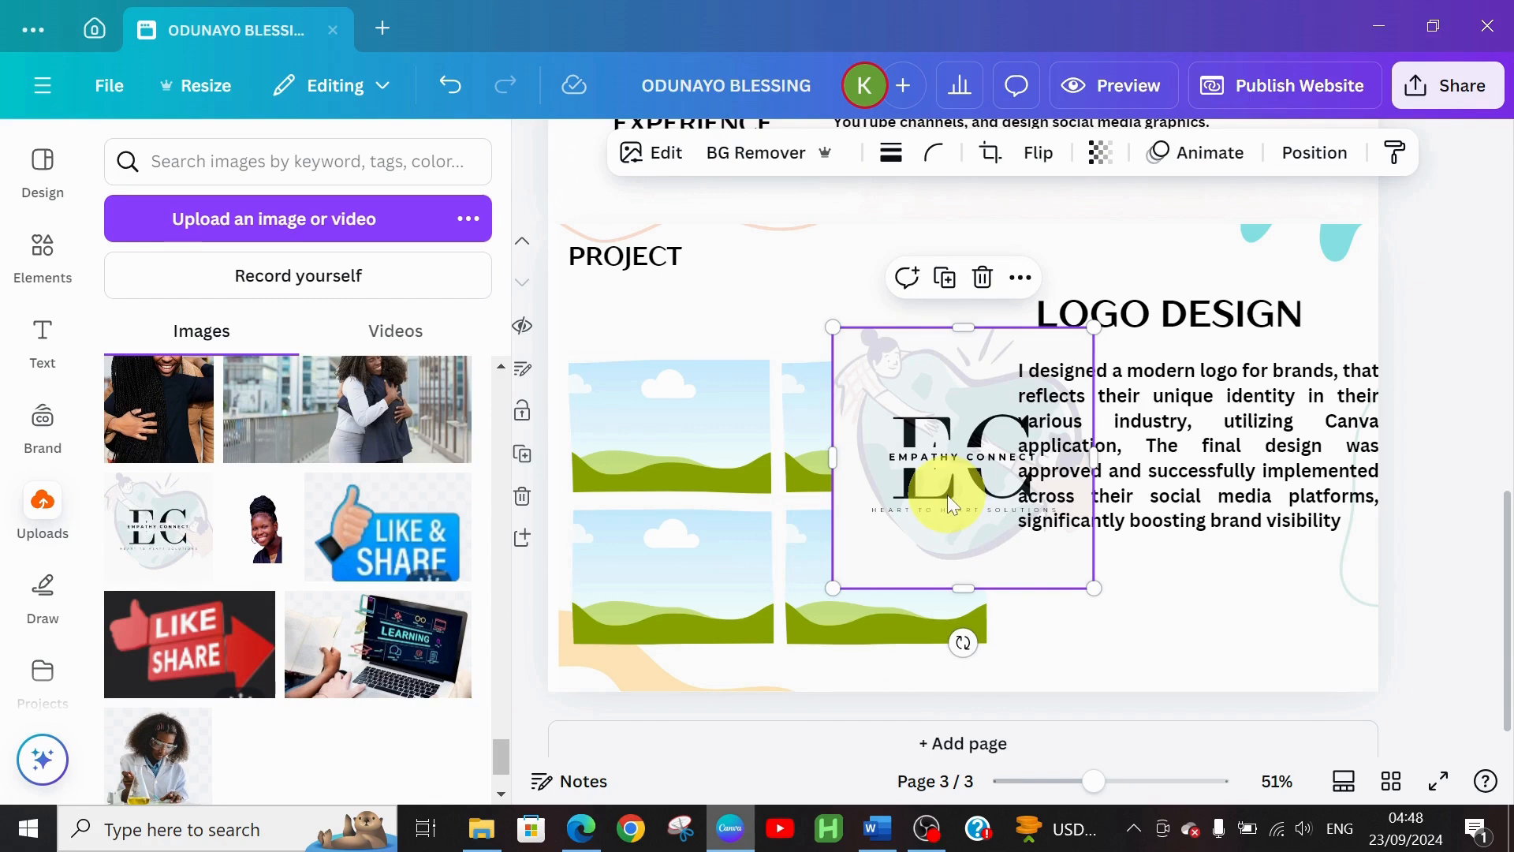
{"action": "left_click_drag", "start_coordinate": [948, 494], "coordinate": [771, 499]}
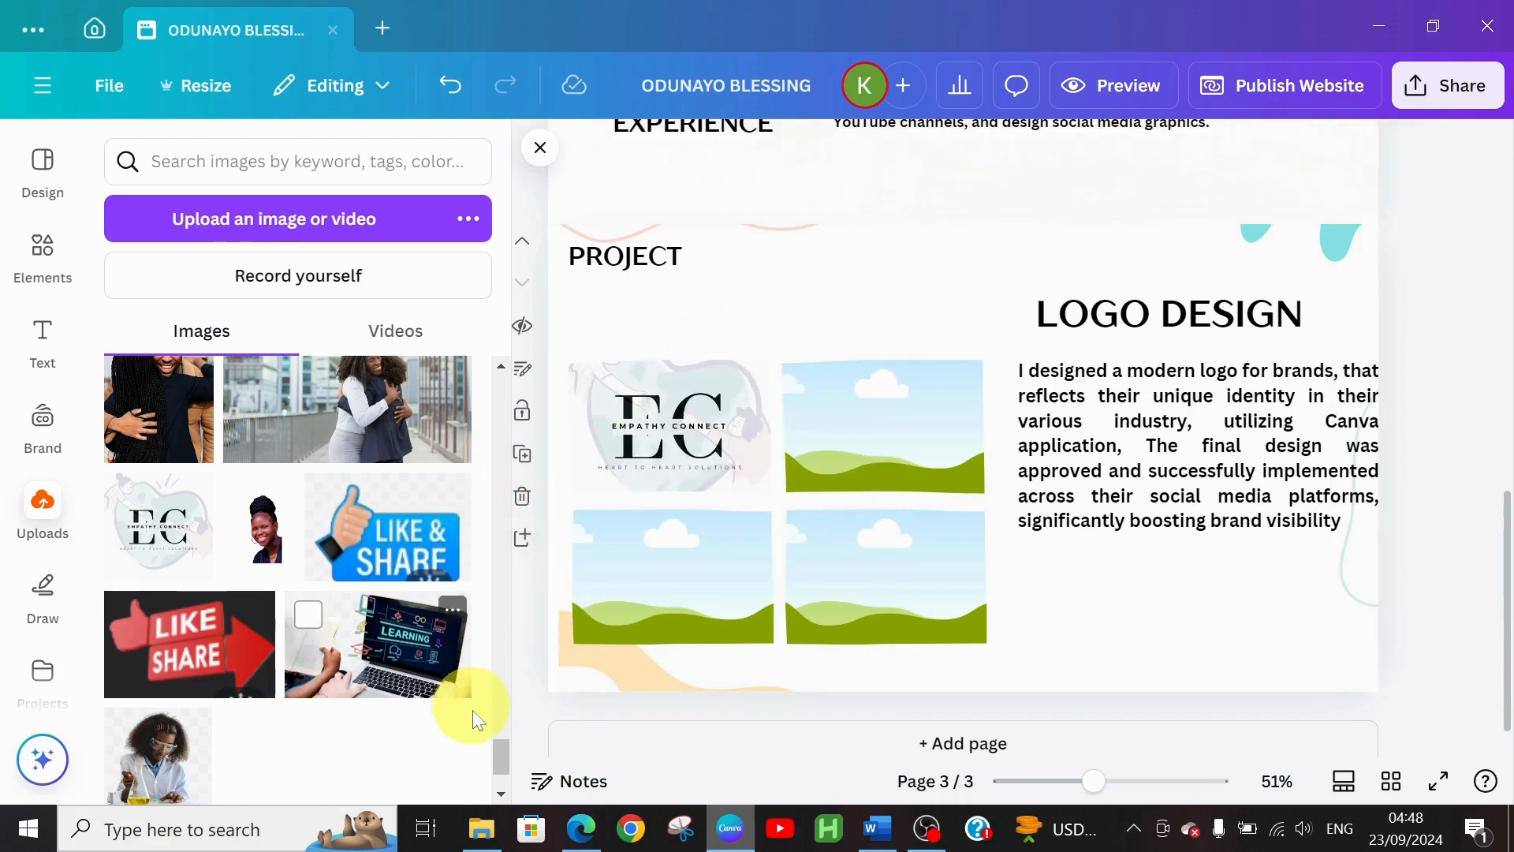
{"action": "left_click_drag", "start_coordinate": [504, 743], "coordinate": [471, 477]}
{"action": "left_click", "coordinate": [311, 580]}
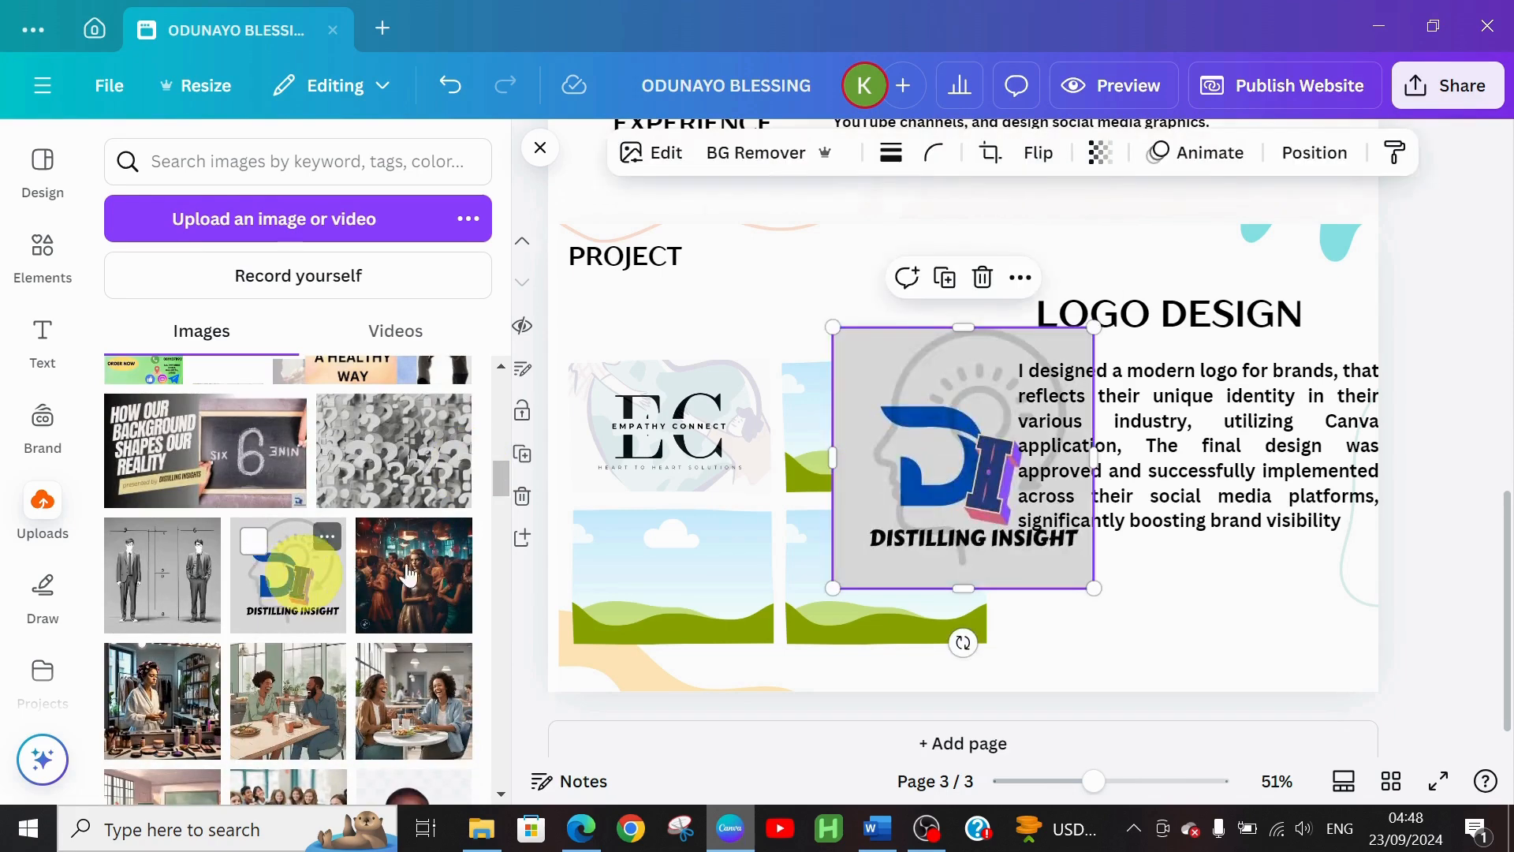
{"action": "left_click_drag", "start_coordinate": [887, 527], "coordinate": [661, 631]}
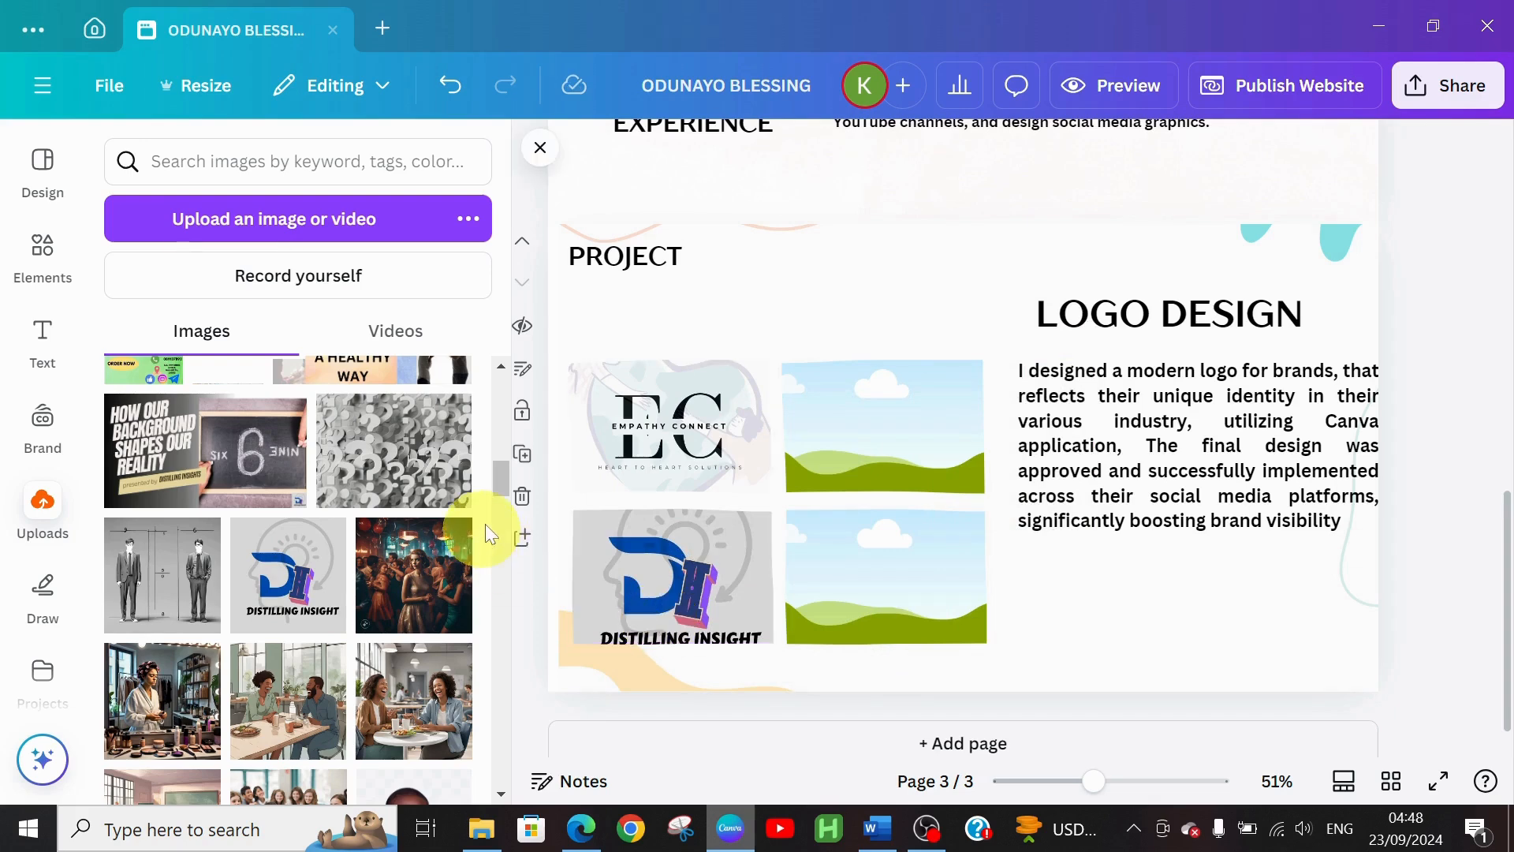
Fill the right frames with the Blessed and Beccabims Stitches logos, then select the description paragraph
{"action": "left_click_drag", "start_coordinate": [494, 478], "coordinate": [494, 437]}
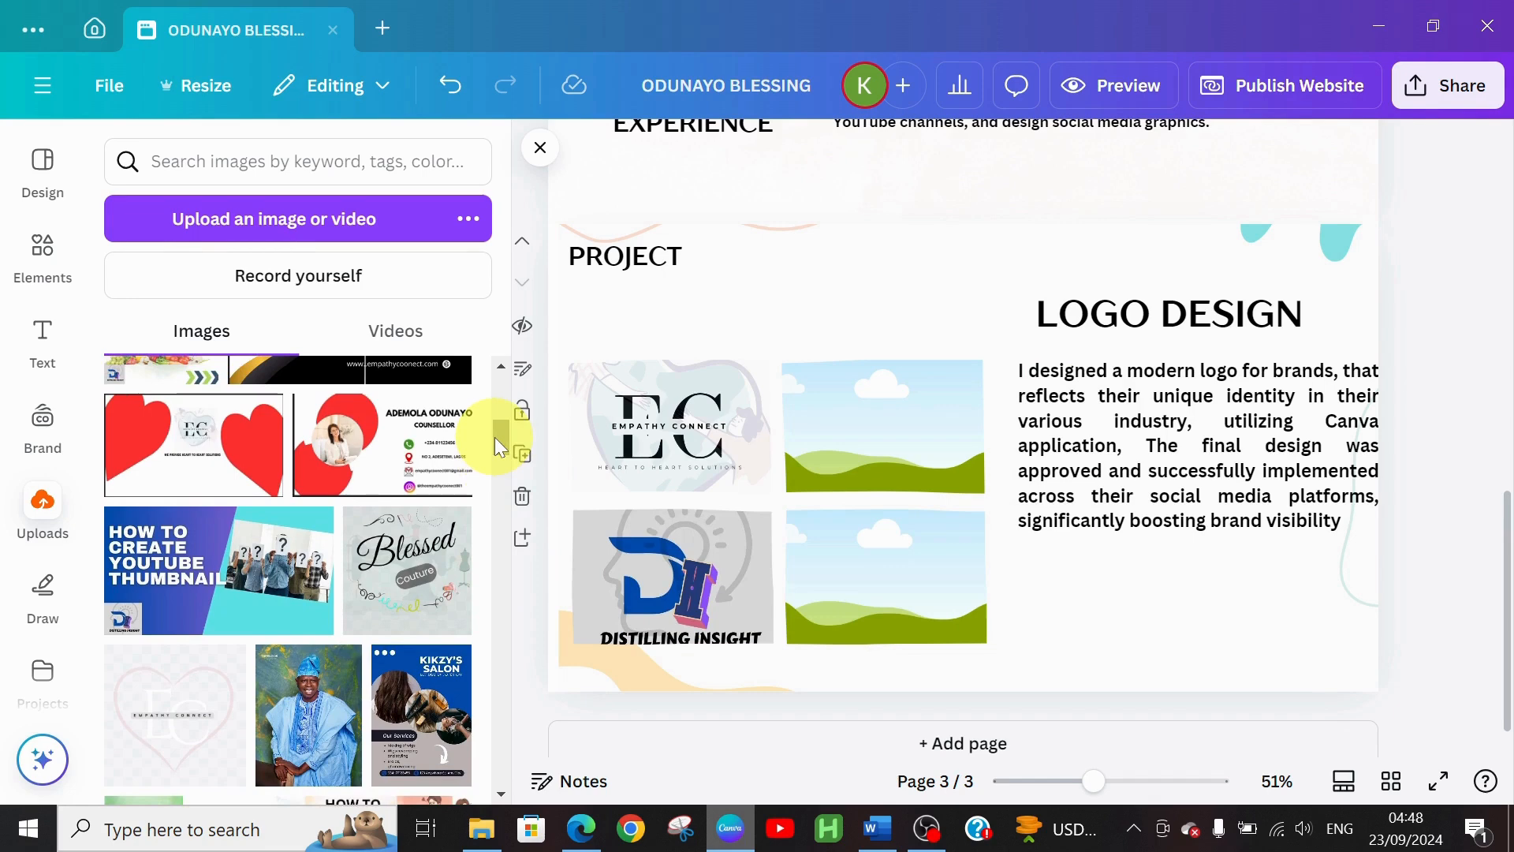
{"action": "left_click", "coordinate": [426, 603]}
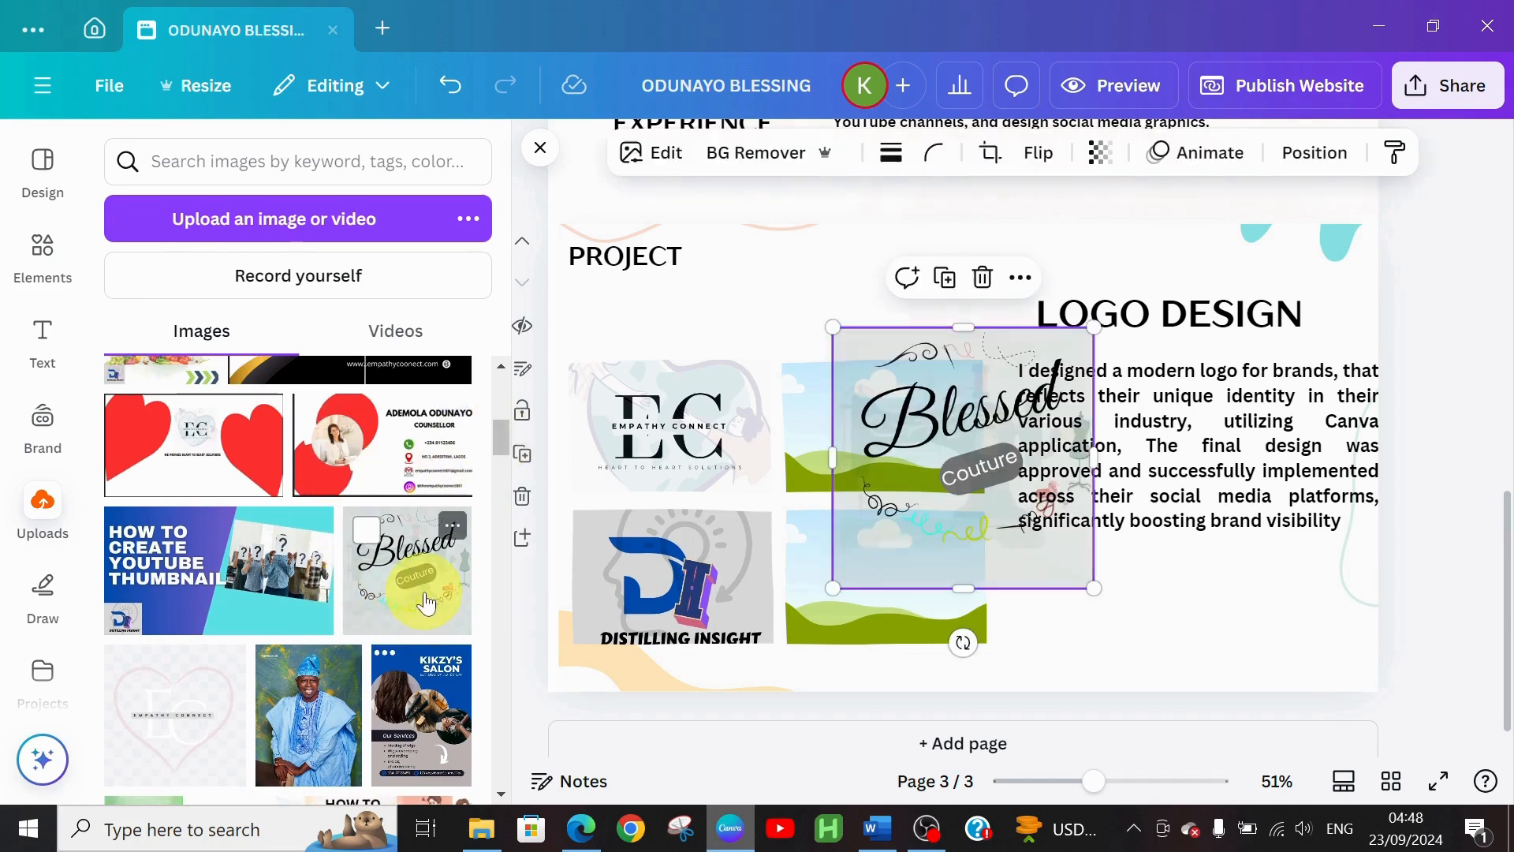
{"action": "left_click_drag", "start_coordinate": [977, 499], "coordinate": [936, 495]}
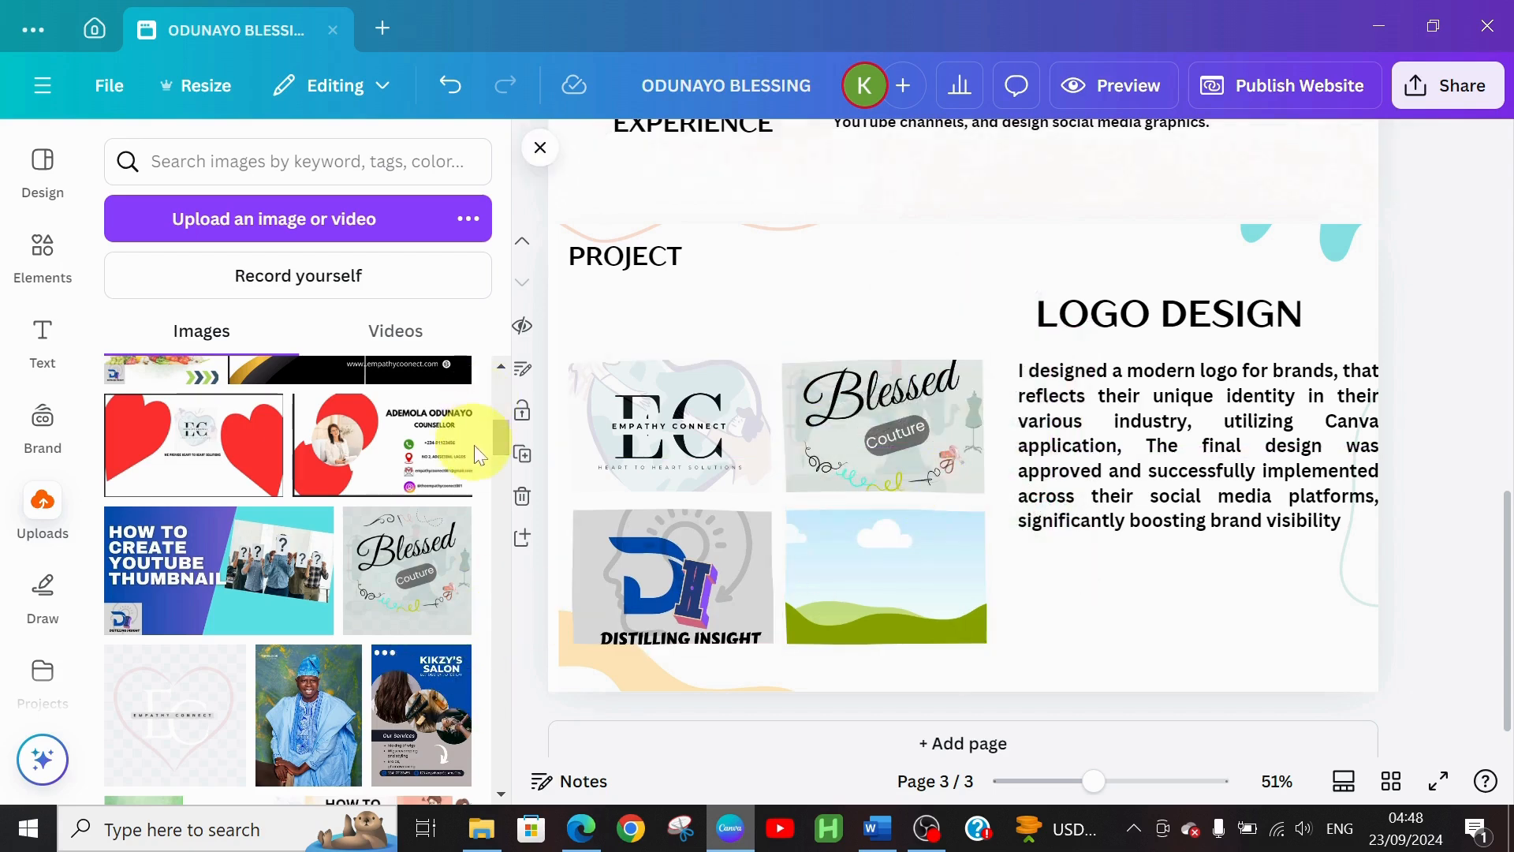
{"action": "left_click_drag", "start_coordinate": [497, 452], "coordinate": [498, 402]}
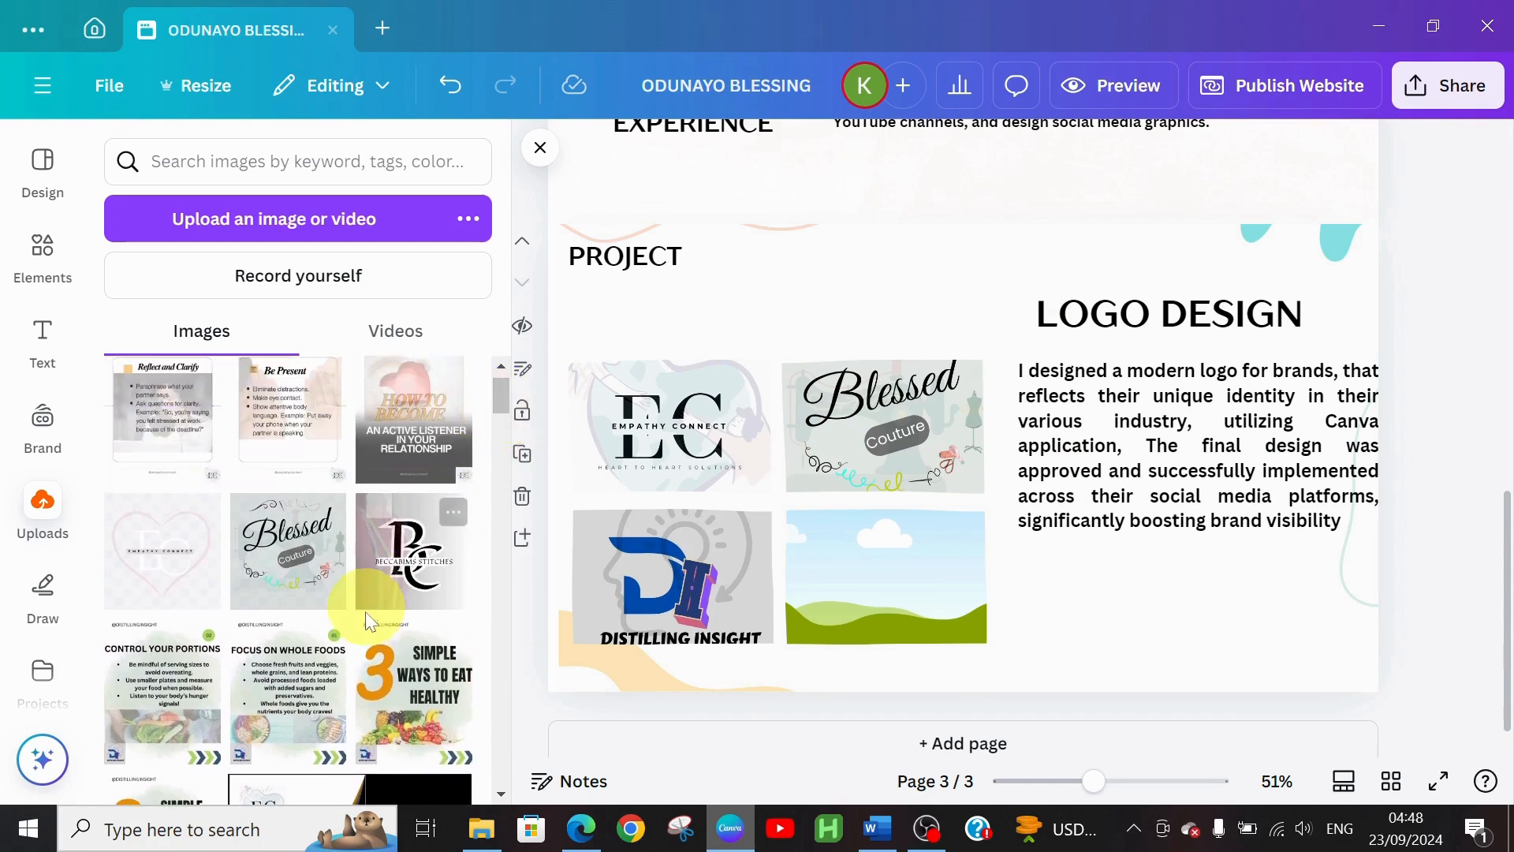
{"action": "left_click", "coordinate": [412, 568]}
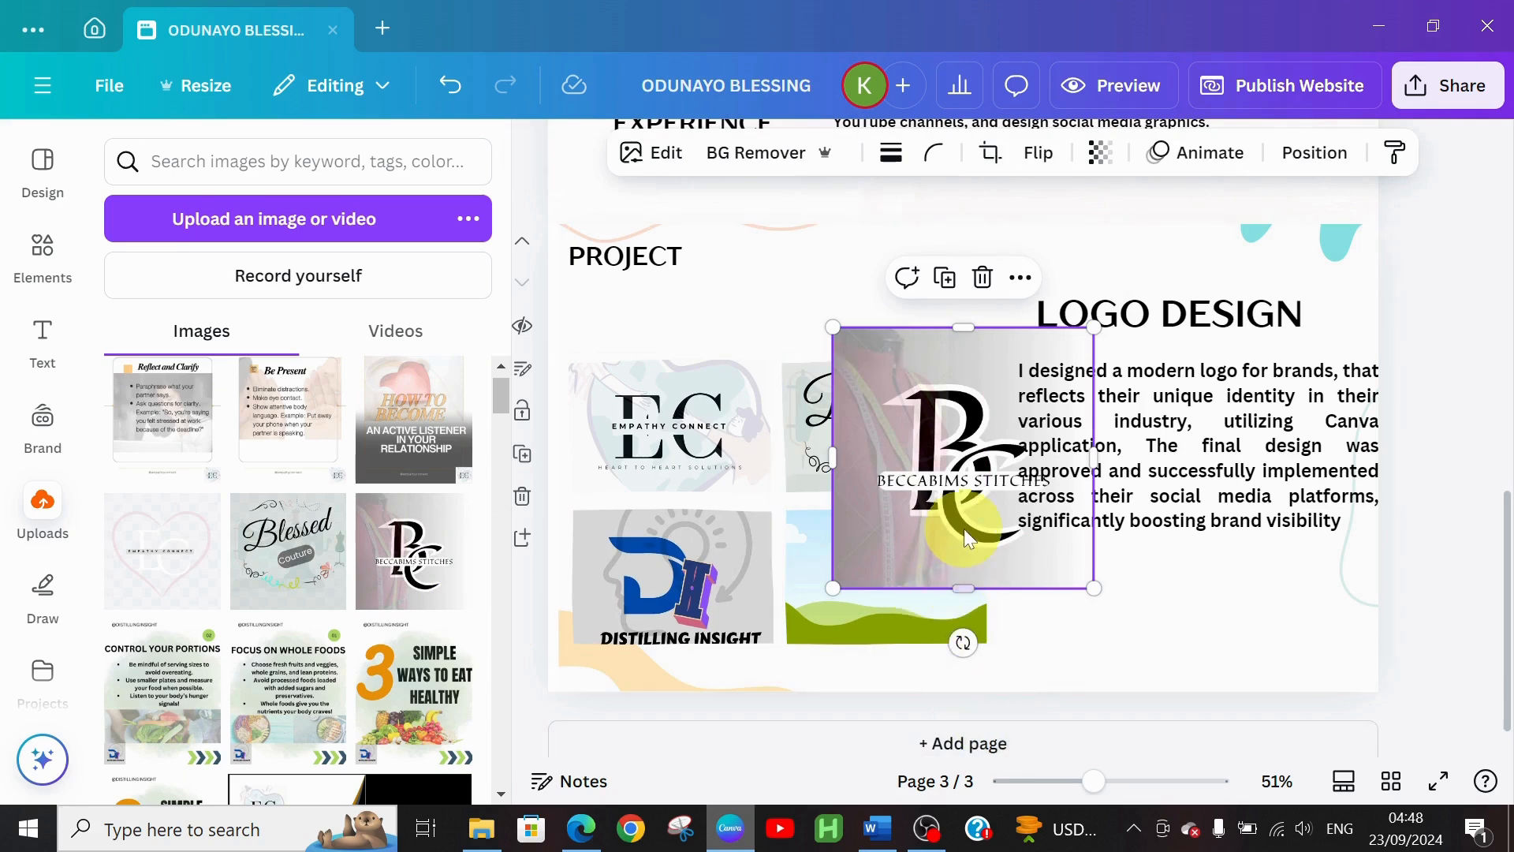
{"action": "left_click_drag", "start_coordinate": [969, 539], "coordinate": [900, 593]}
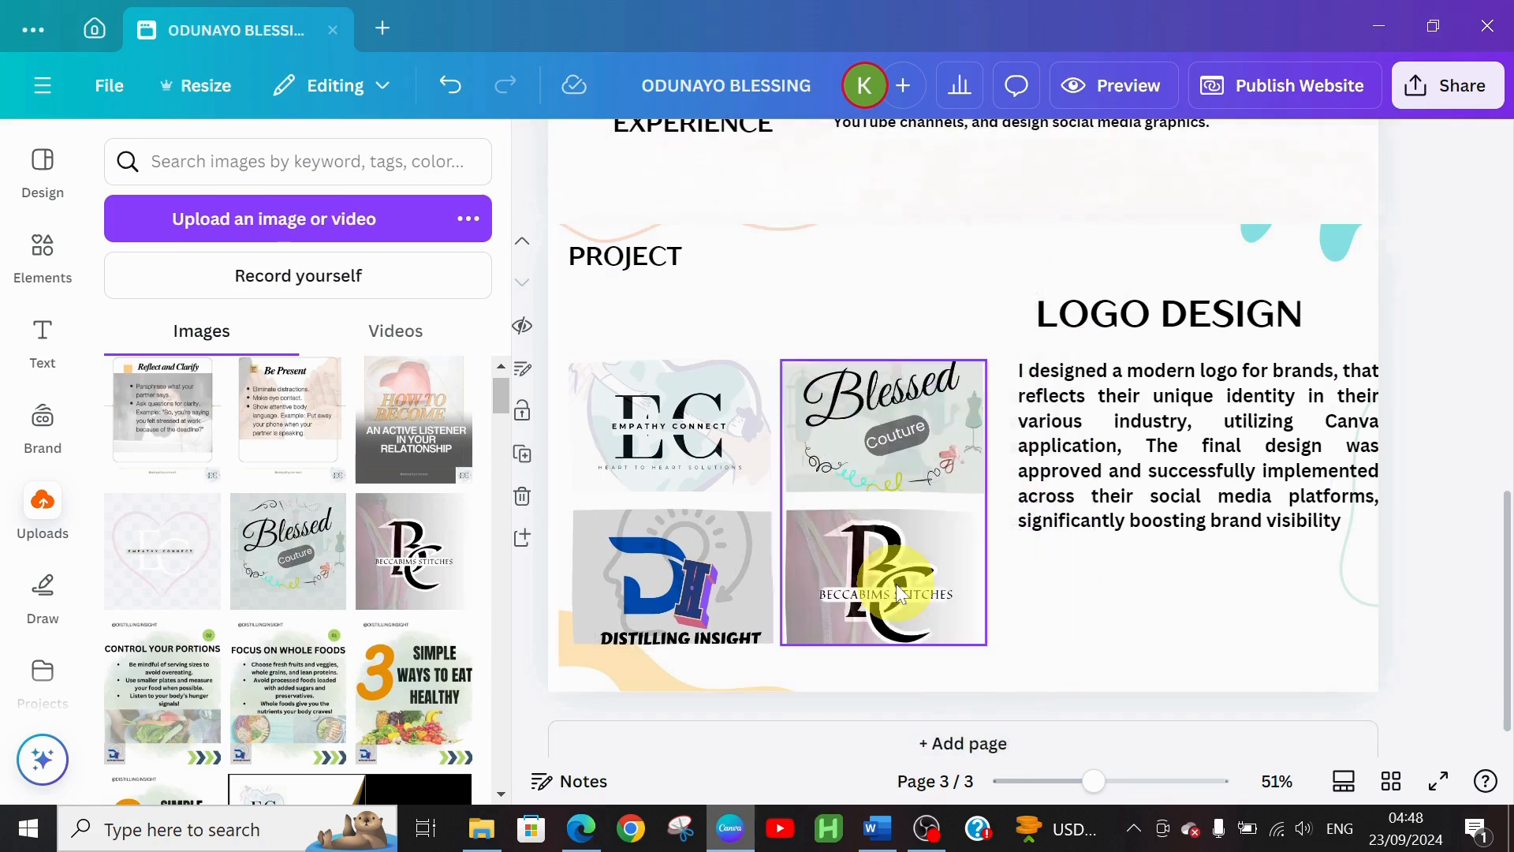
{"action": "left_click", "coordinate": [1089, 592]}
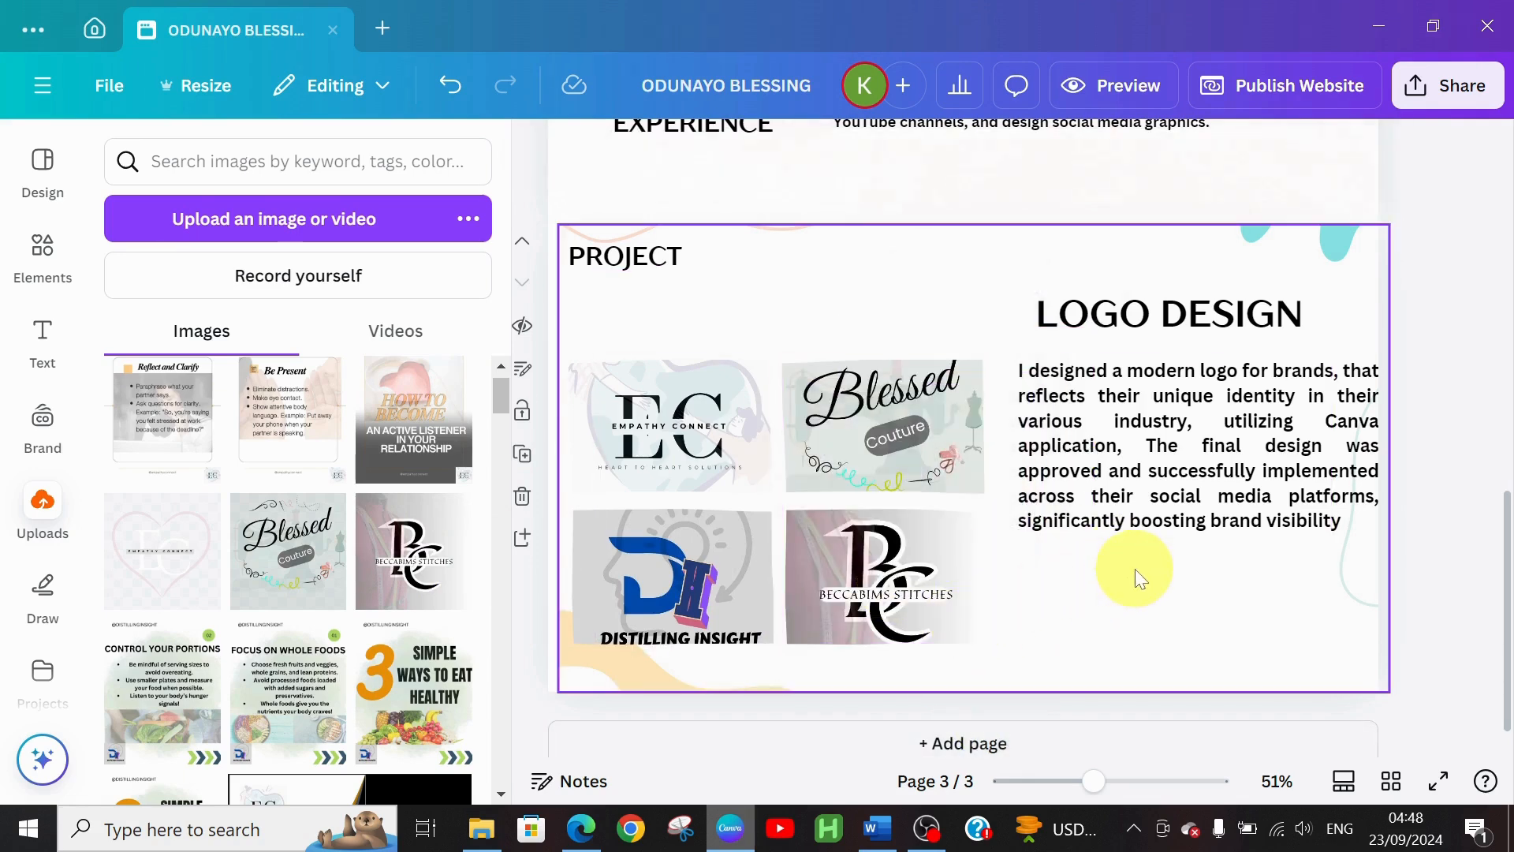
{"action": "left_click", "coordinate": [1157, 475]}
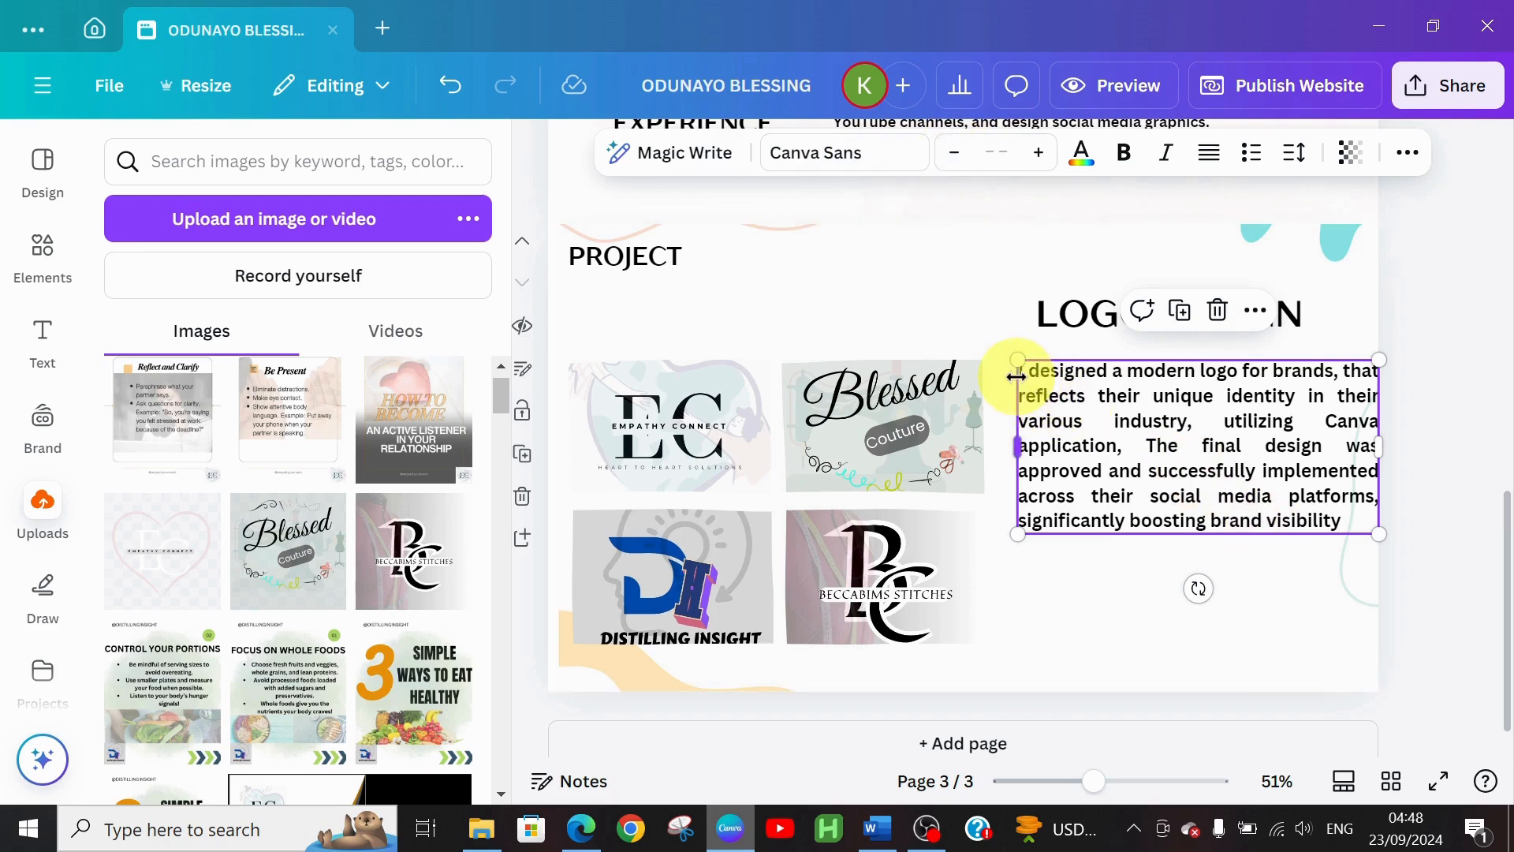
Shrink the LOGO DESIGN description paragraph to size 18 and move its box slightly lower
{"action": "mouse_move", "coordinate": [1024, 373]}
{"action": "left_mouse_down"}
{"action": "mouse_move", "coordinate": [1041, 379]}
{"action": "mouse_move", "coordinate": [1024, 377]}
{"action": "left_mouse_up"}
{"action": "left_click", "coordinate": [1020, 377]}
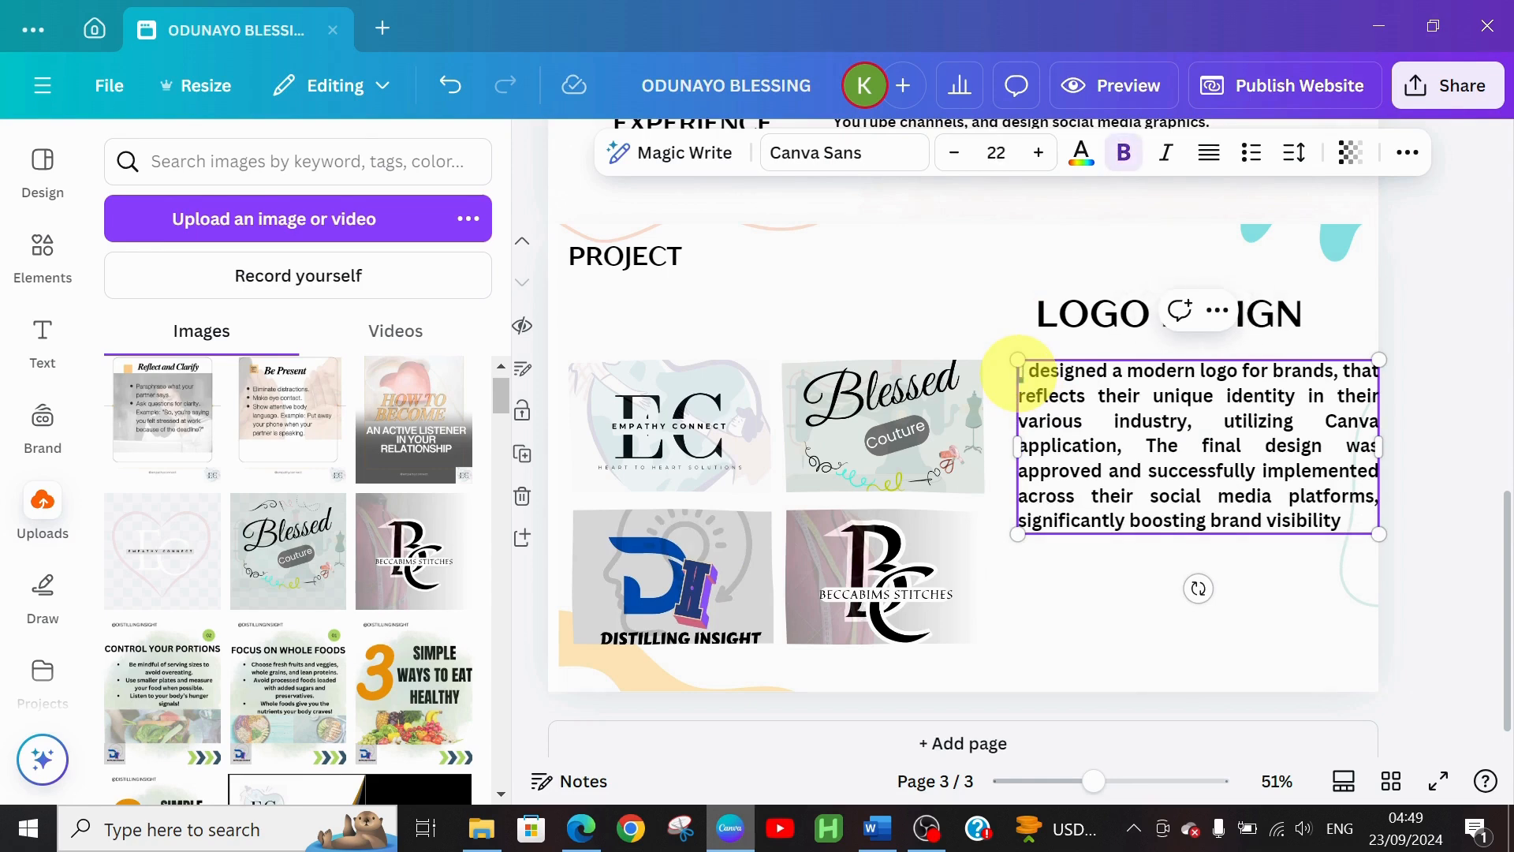
{"action": "left_click_drag", "start_coordinate": [1019, 371], "coordinate": [1326, 525]}
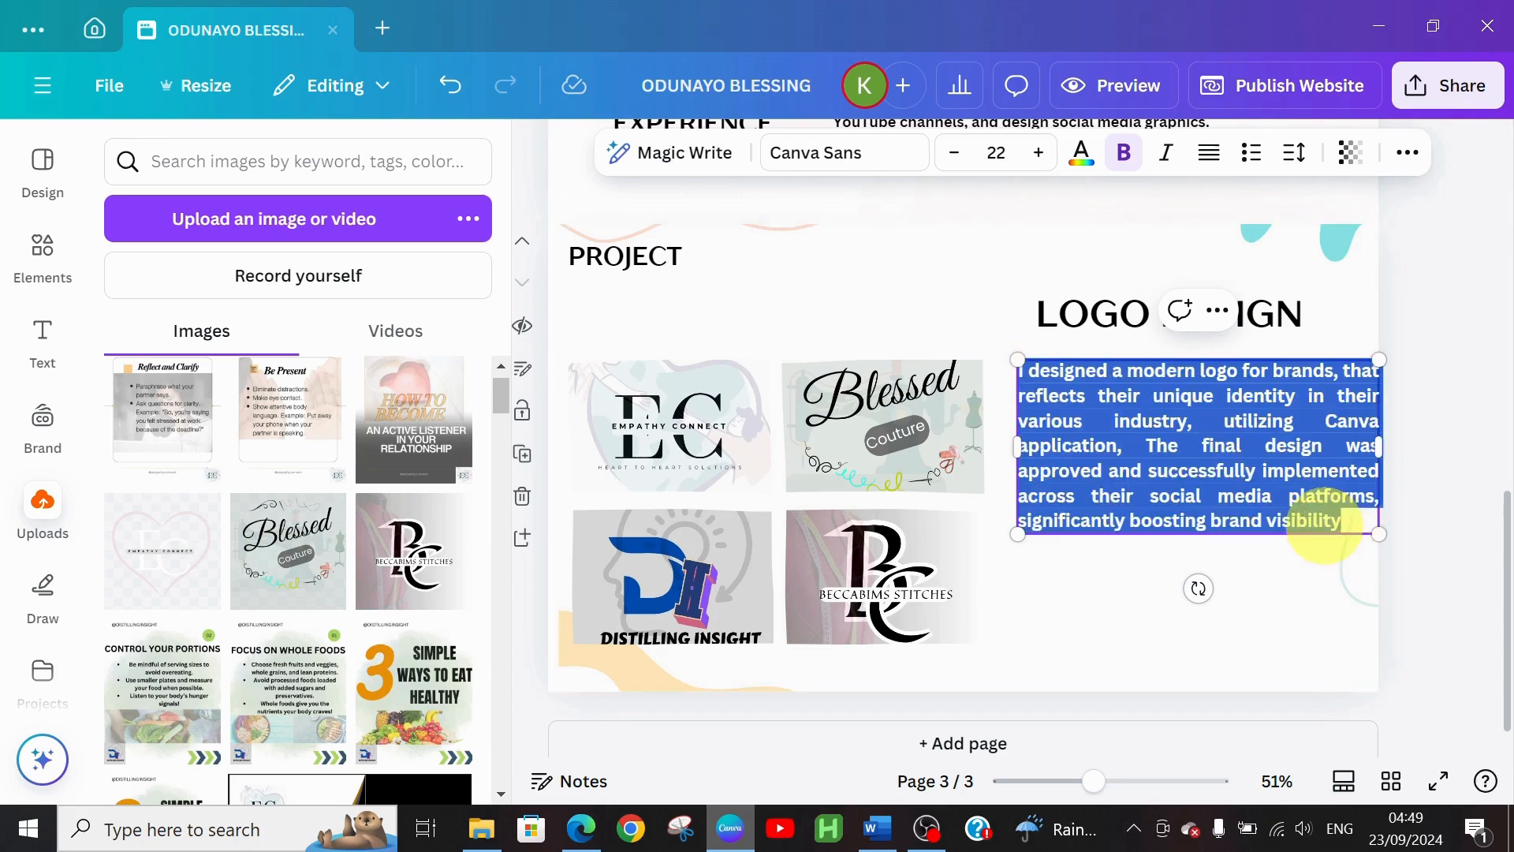
{"action": "left_click", "coordinate": [955, 155]}
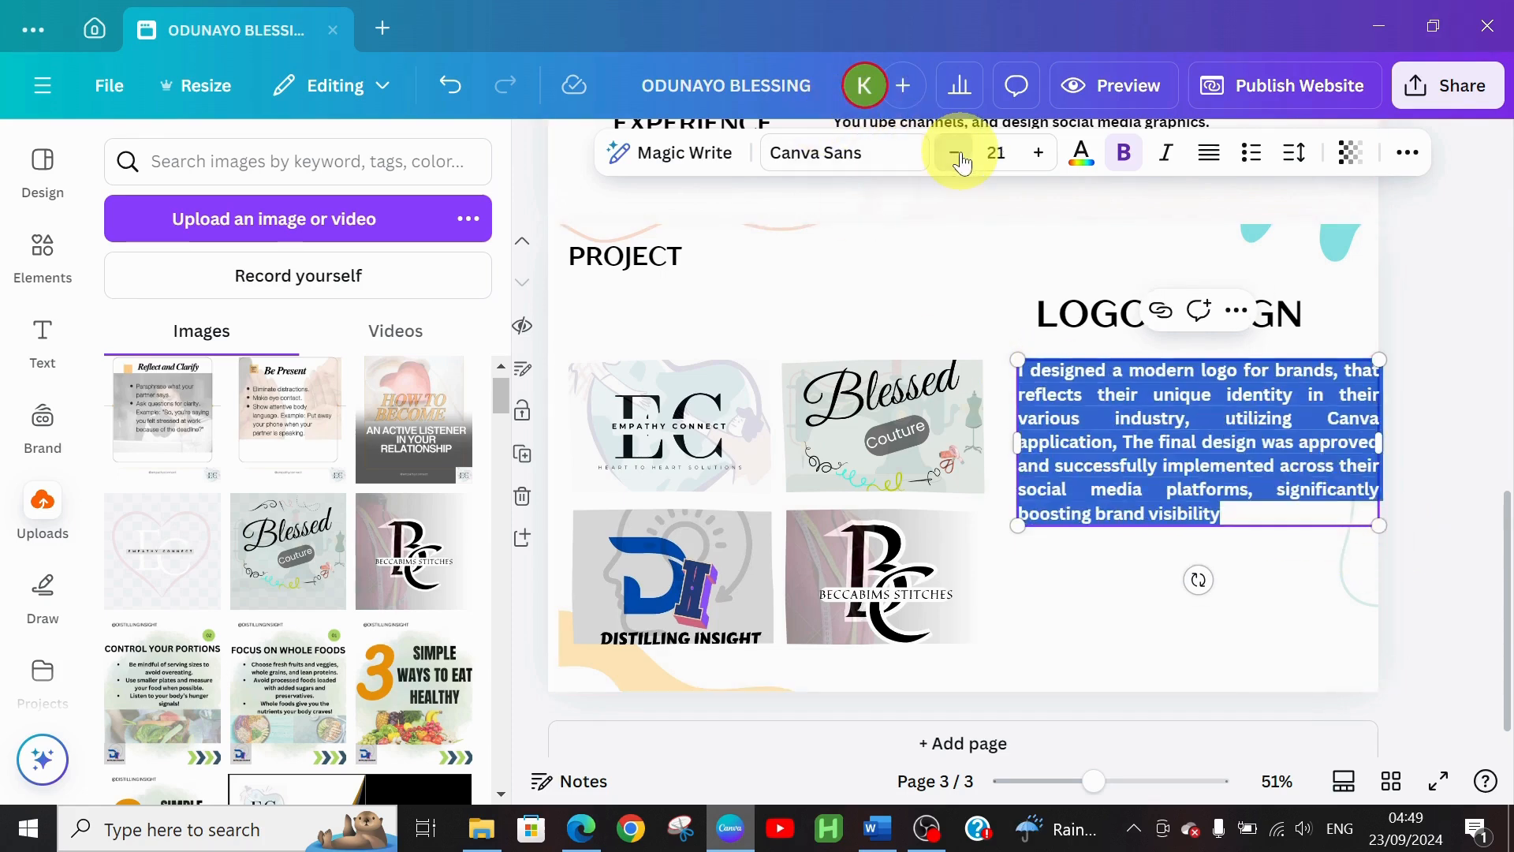
{"action": "left_click", "coordinate": [955, 155]}
{"action": "left_click", "coordinate": [956, 155]}
{"action": "left_click", "coordinate": [956, 154]}
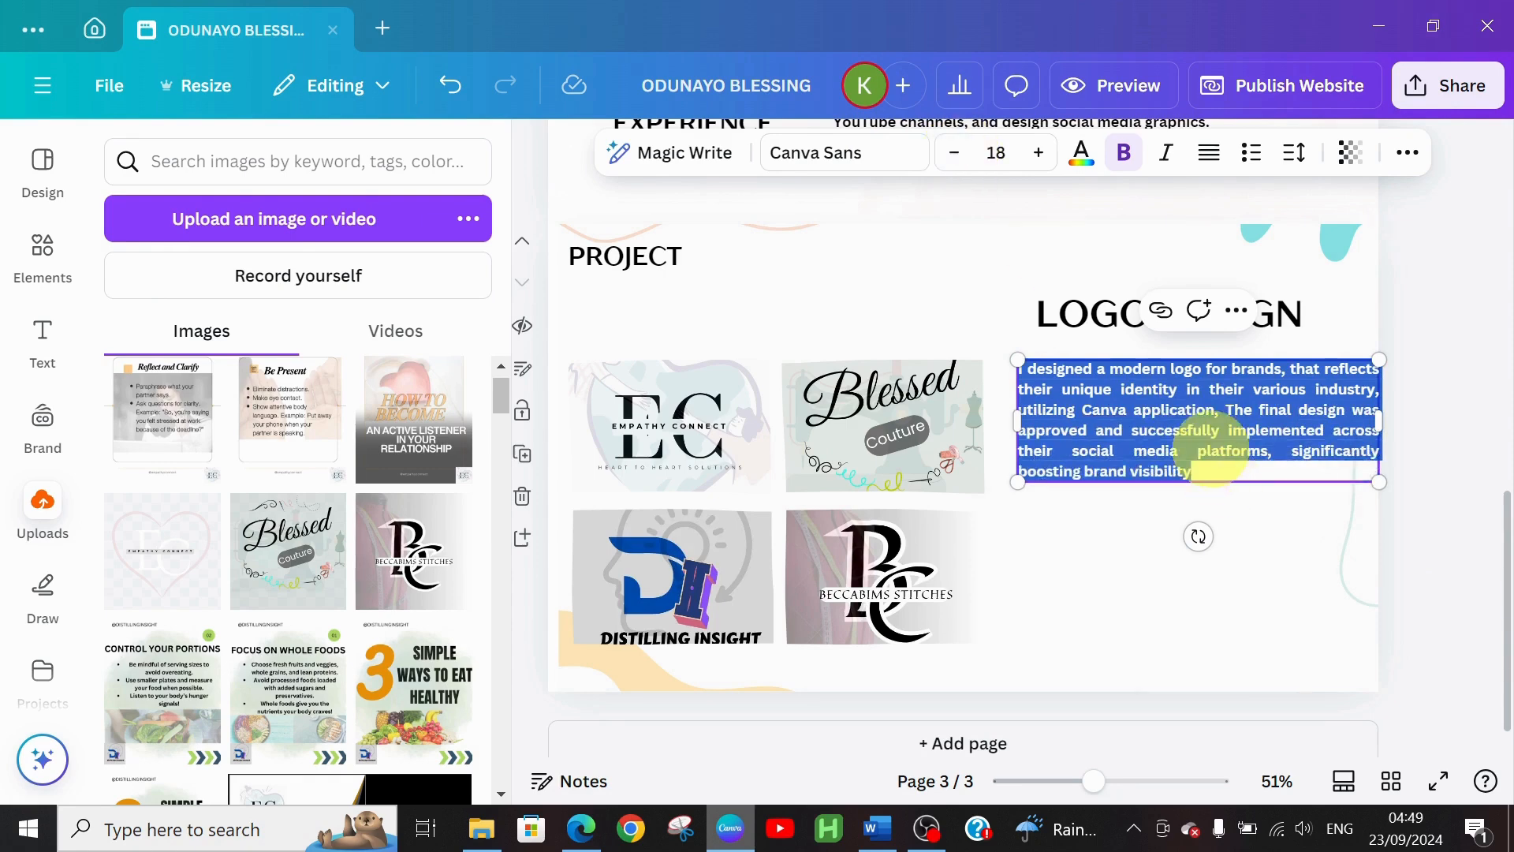
{"action": "left_click", "coordinate": [1338, 596]}
{"action": "left_click", "coordinate": [1212, 419]}
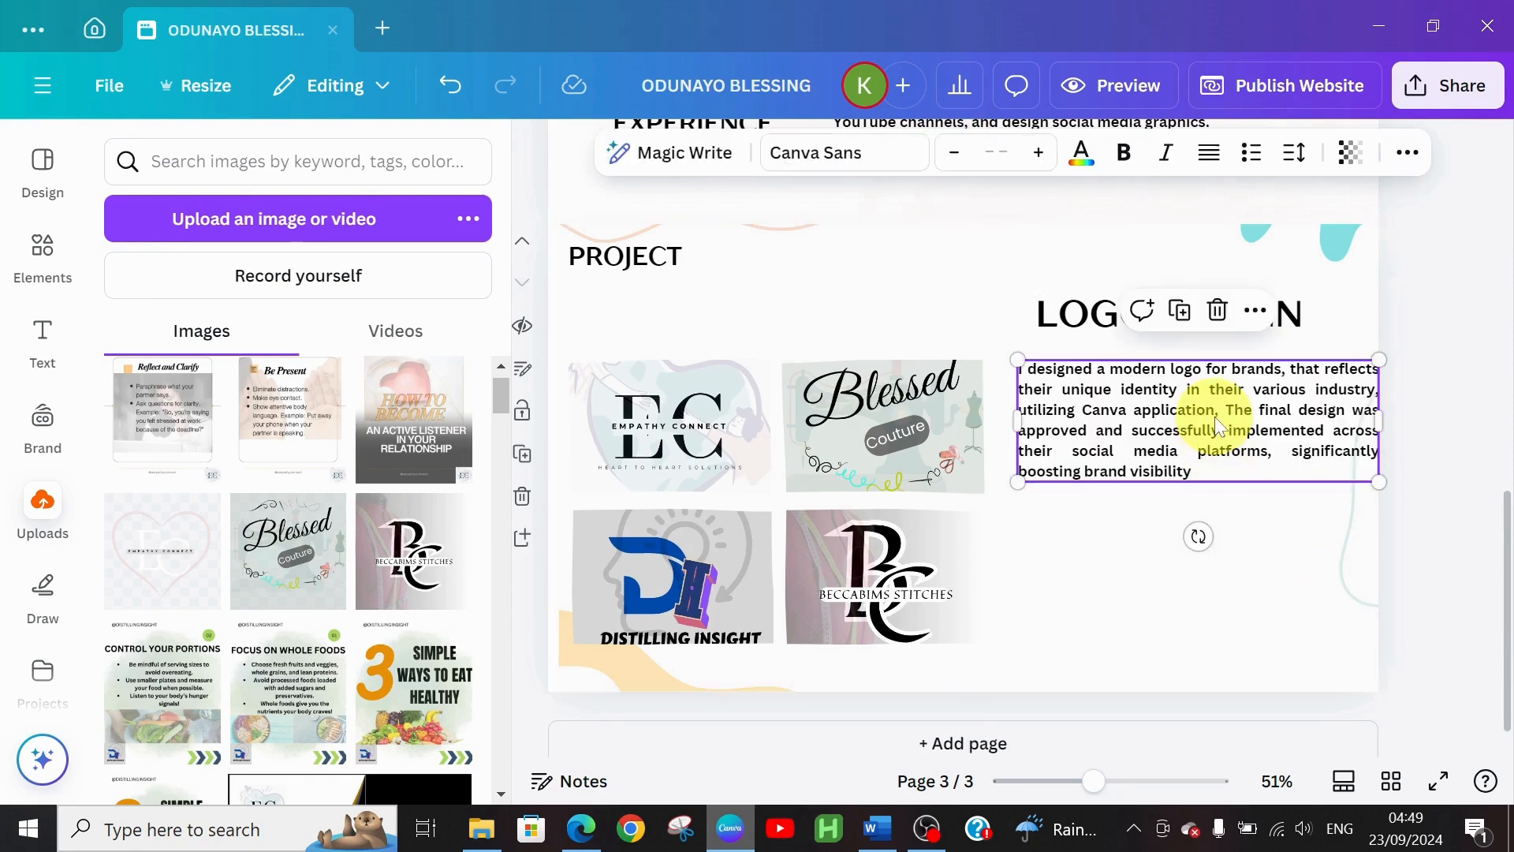
{"action": "left_click_drag", "start_coordinate": [1212, 420], "coordinate": [1211, 444]}
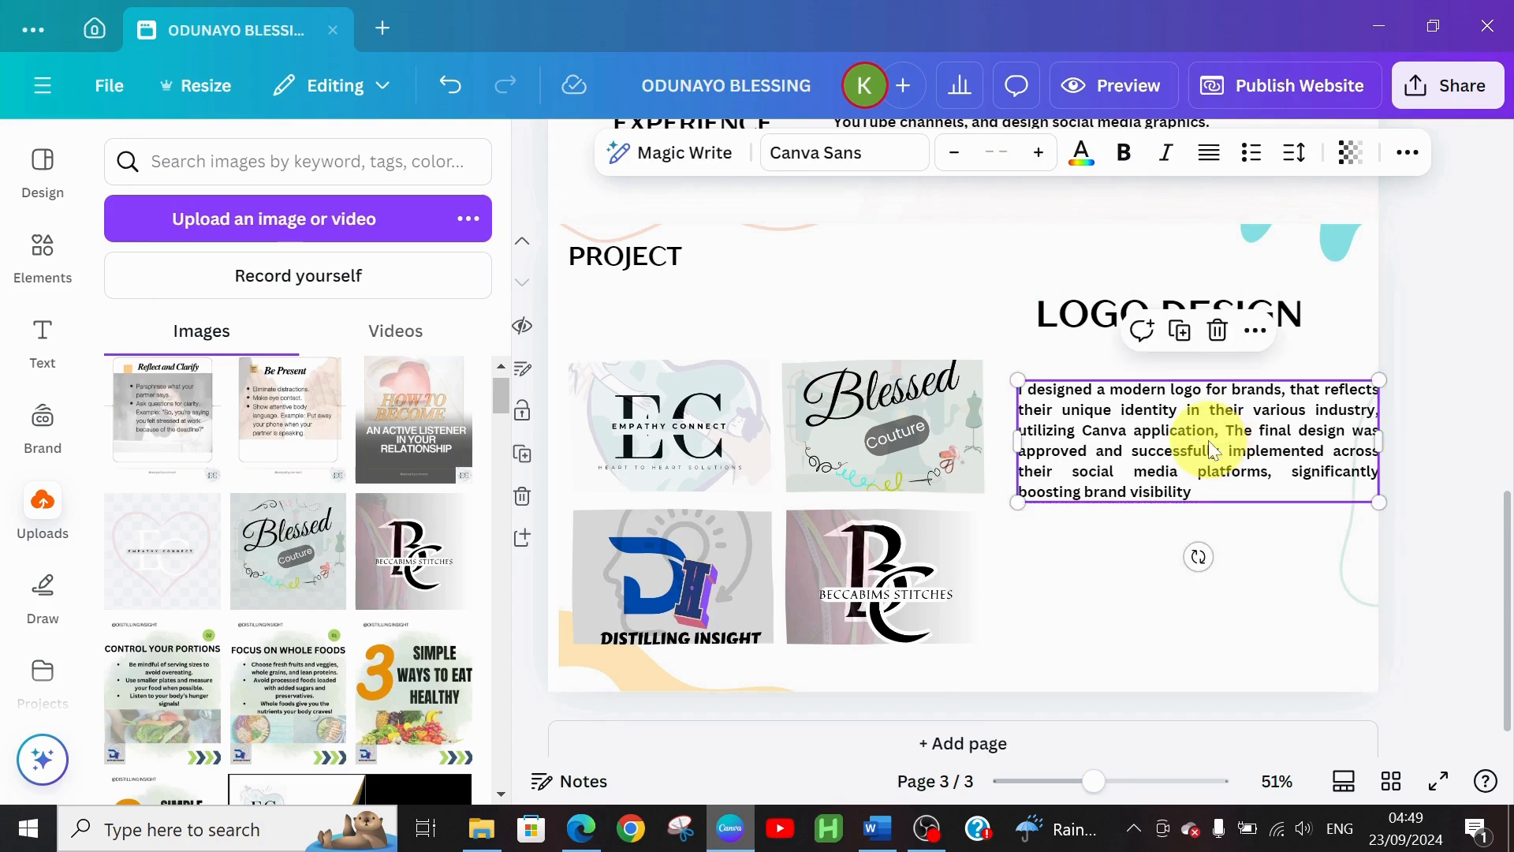
{"action": "left_click", "coordinate": [1165, 613]}
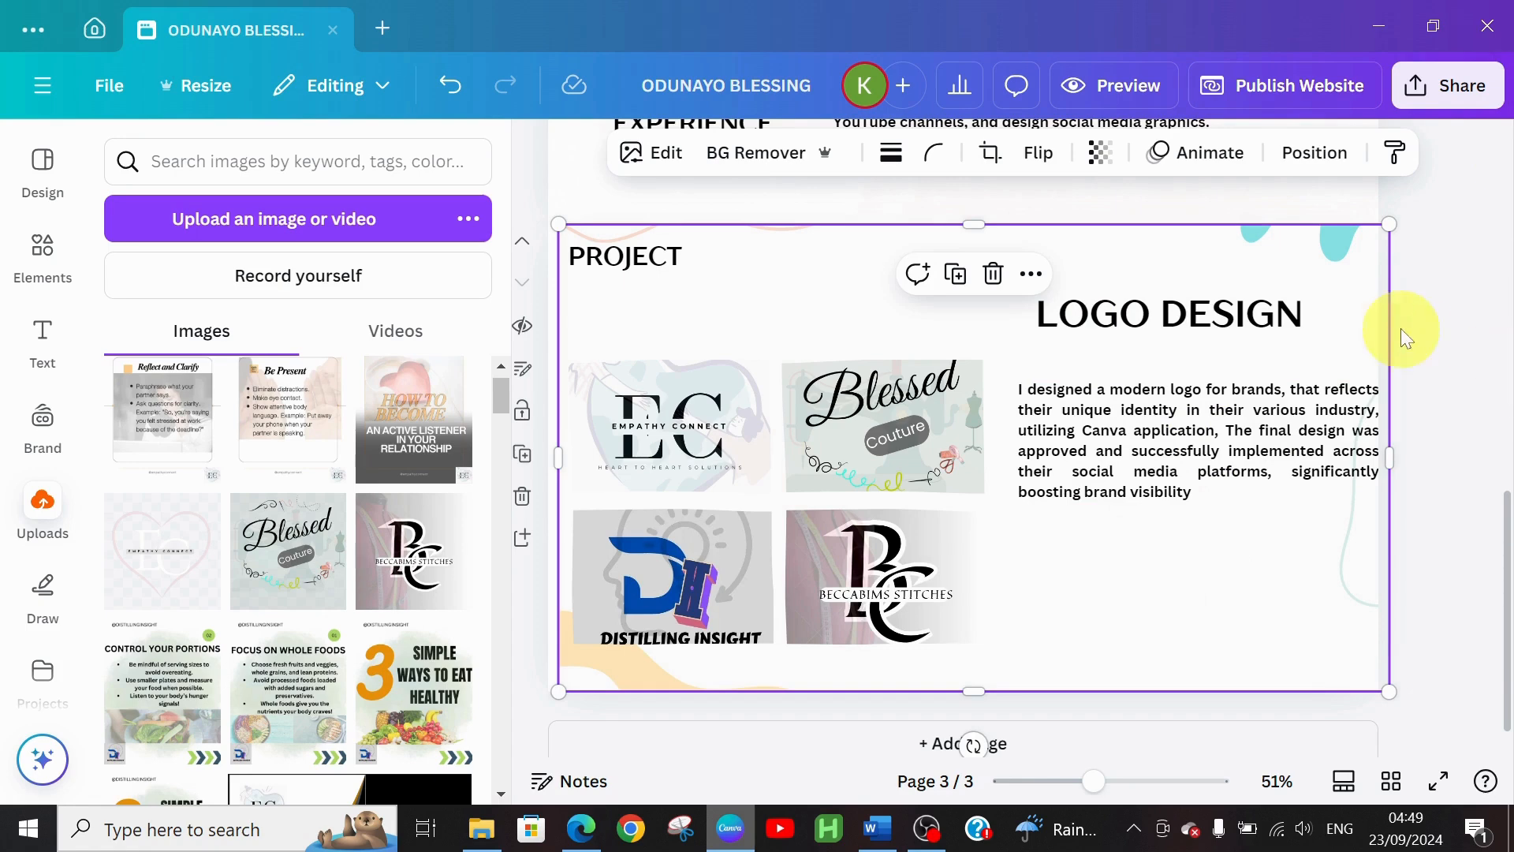
Duplicate the logo design page as page 4 and select its LOGO DESIGN heading
{"action": "left_click_drag", "start_coordinate": [1508, 502], "coordinate": [1508, 517]}
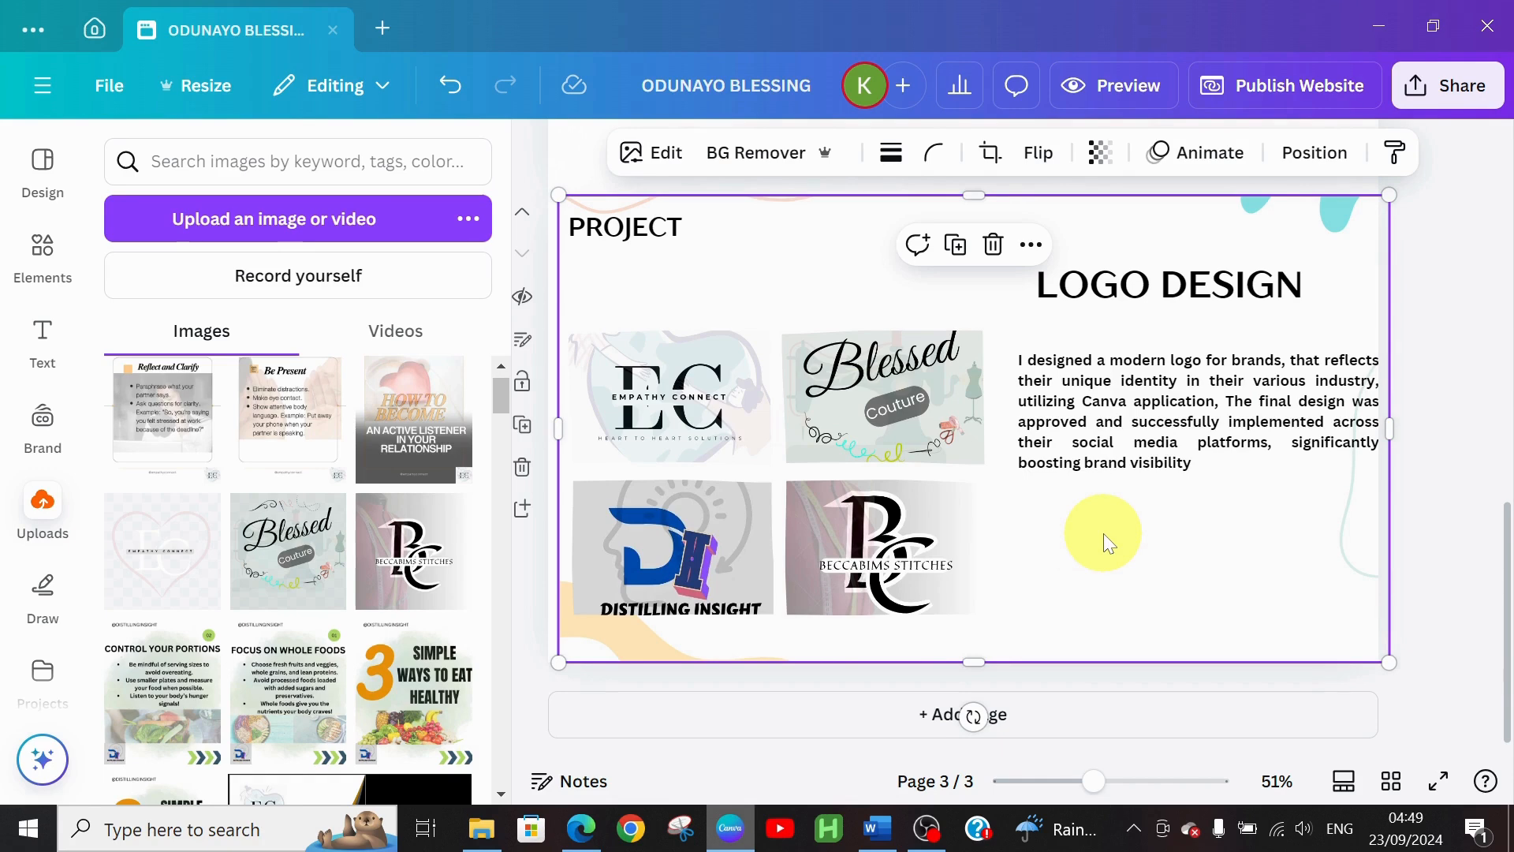
{"action": "left_click", "coordinate": [526, 428]}
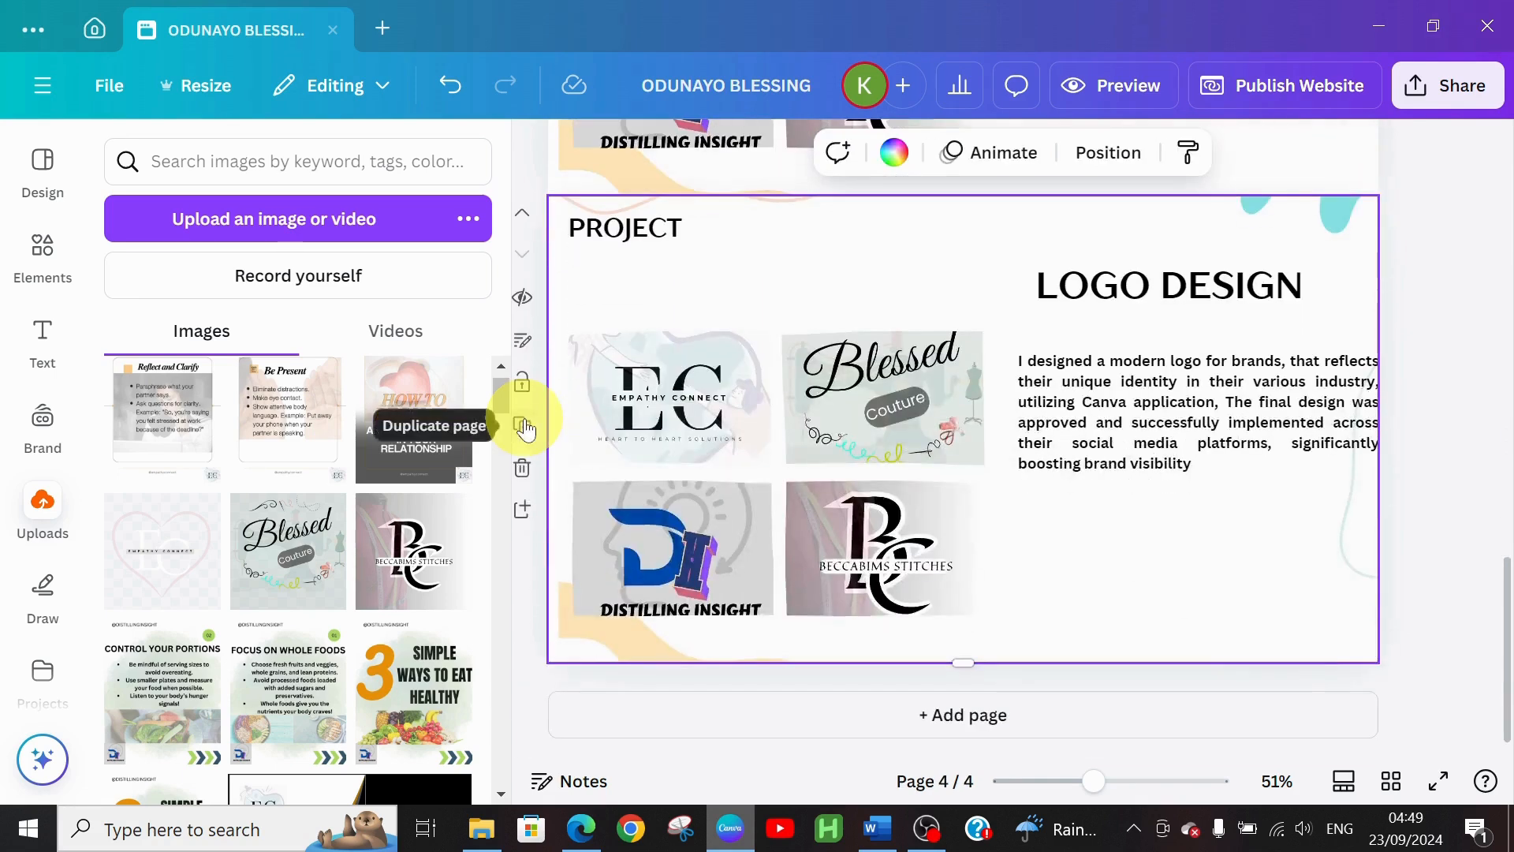
{"action": "left_click", "coordinate": [1099, 292]}
In the Word portfolio document, select the PROMOTION FLYER AND BUSINESS CARD DESIGN heading line
{"action": "left_click", "coordinate": [878, 828]}
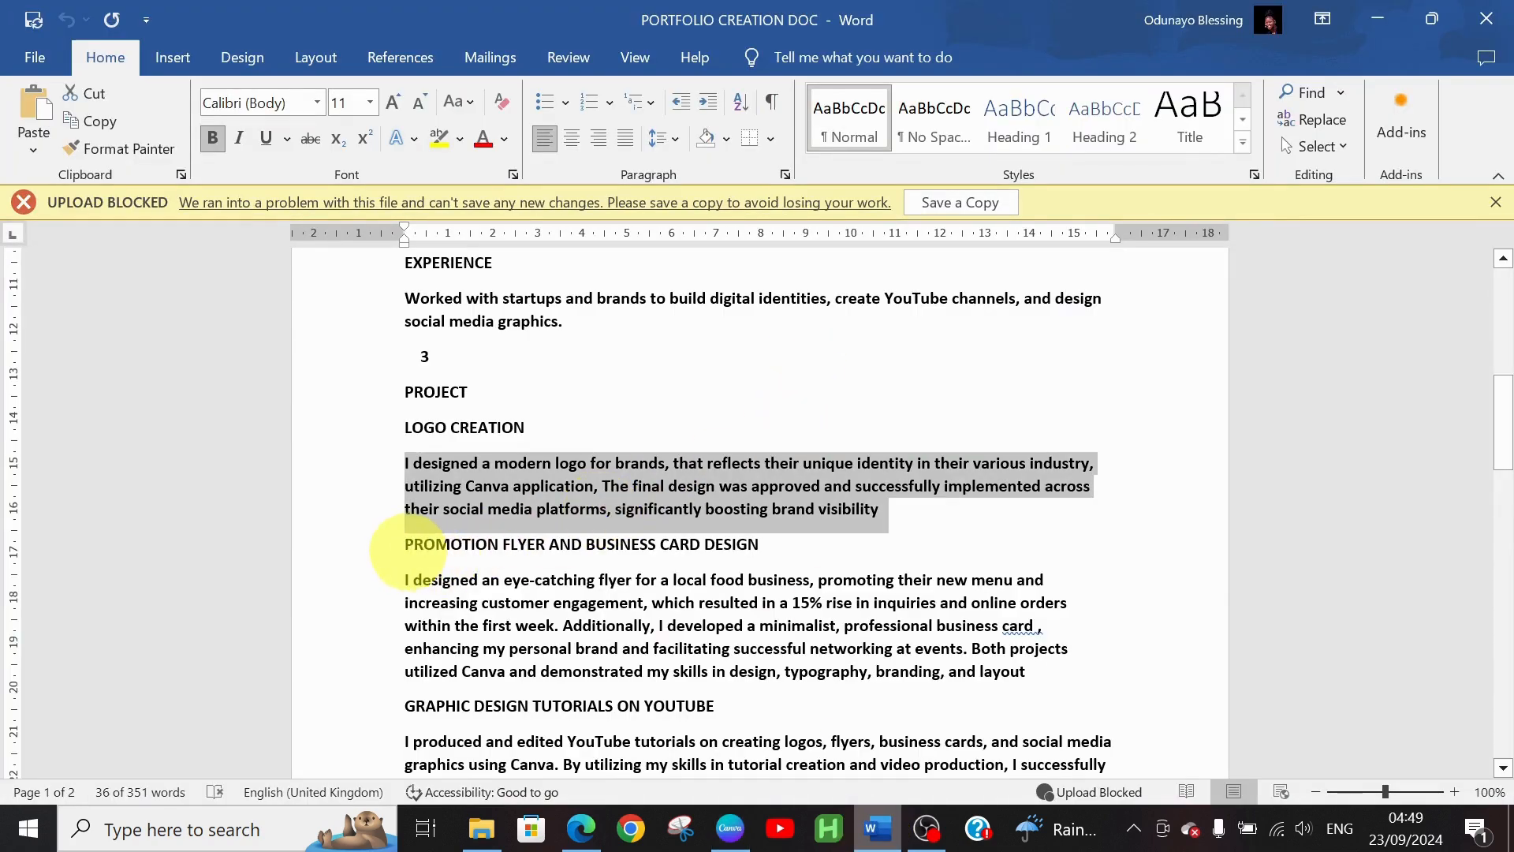
{"action": "double_click", "coordinate": [426, 545]}
{"action": "left_click_drag", "start_coordinate": [426, 546], "coordinate": [743, 553]}
{"action": "key", "text": "ctrl+c"}
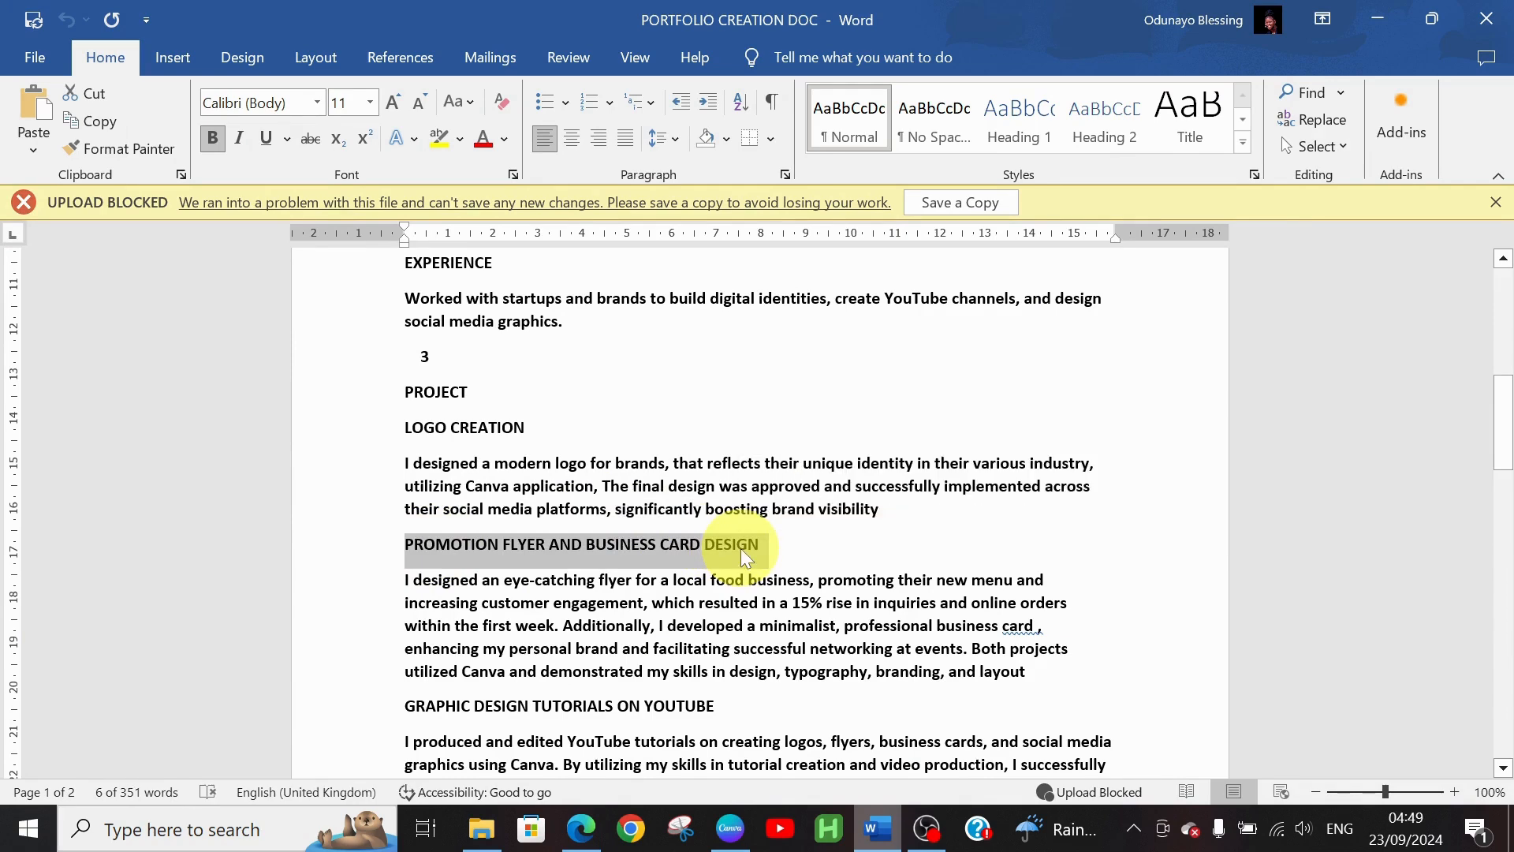
Replace page 4's LOGO DESIGN heading with the pasted PROMOTION FLYER AND BUSINESS CARD DESIGN title
{"action": "left_click", "coordinate": [730, 828]}
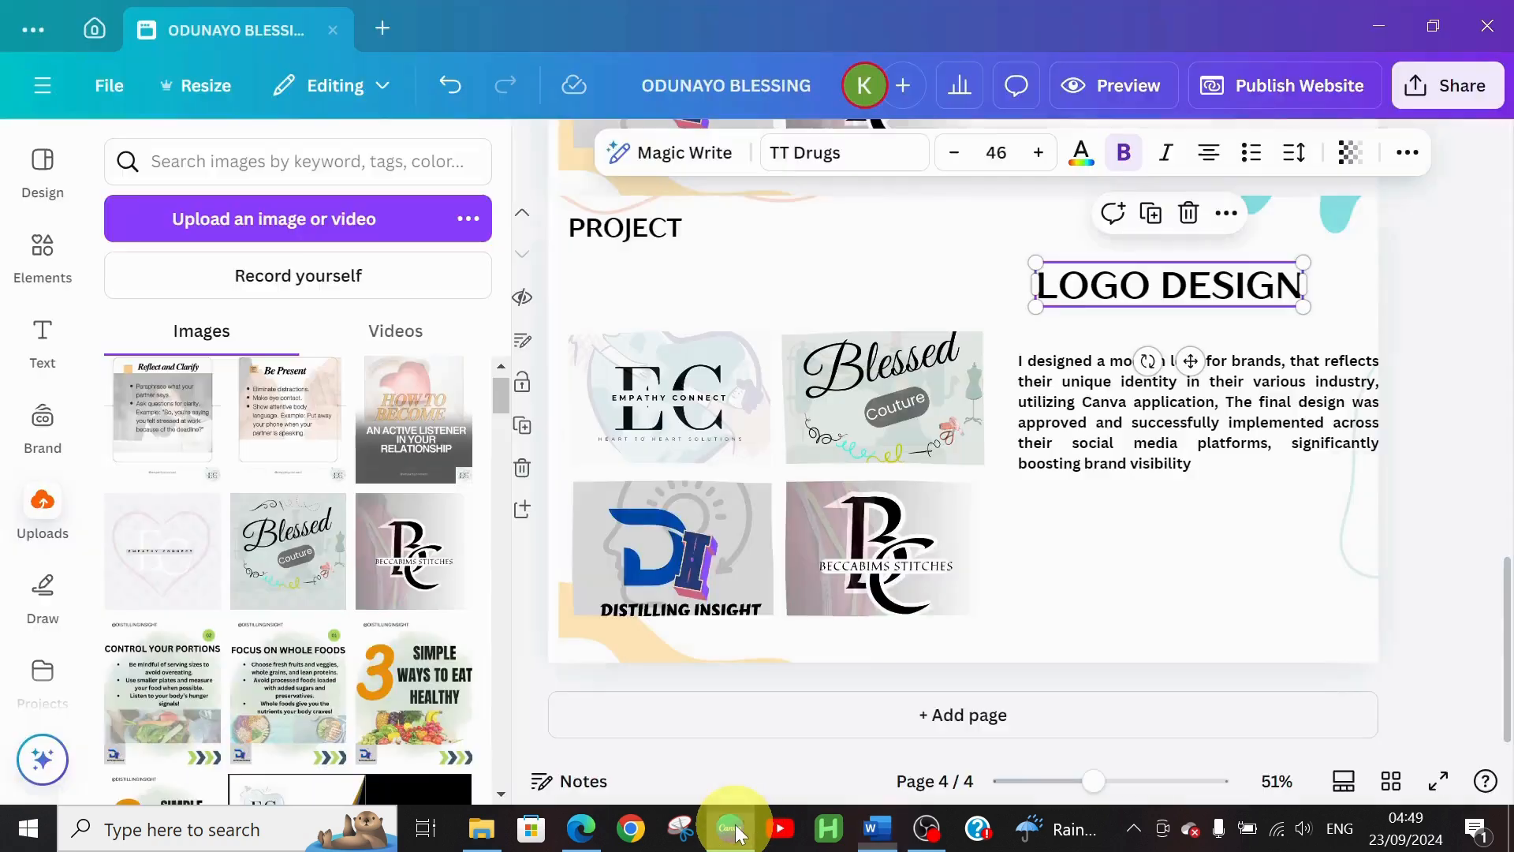
{"action": "triple_click", "coordinate": [1121, 285]}
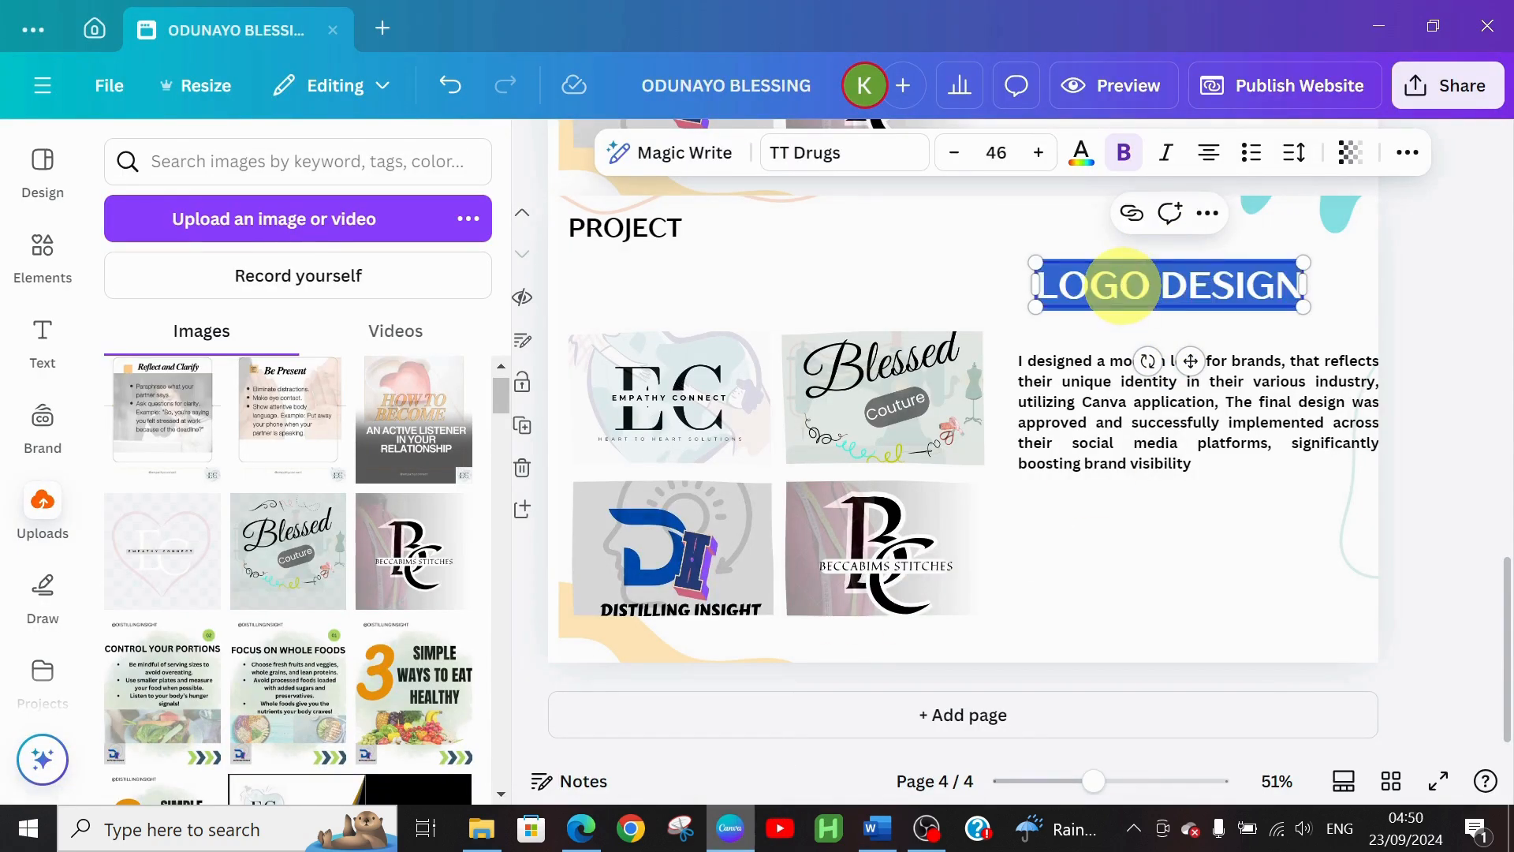
{"action": "key", "text": "ctrl+v"}
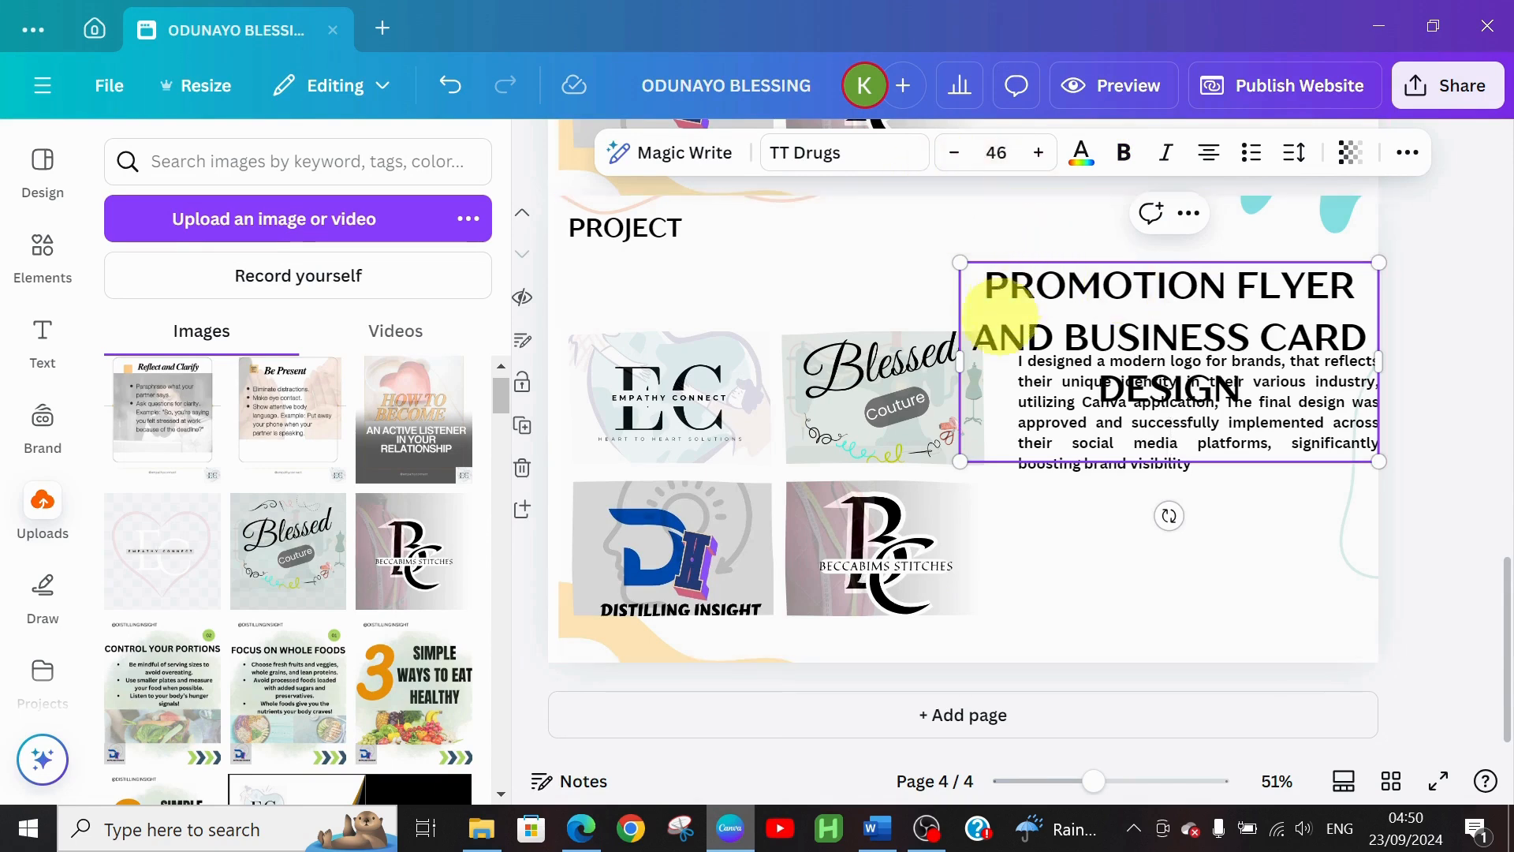
{"action": "key", "text": "BackSpace"}
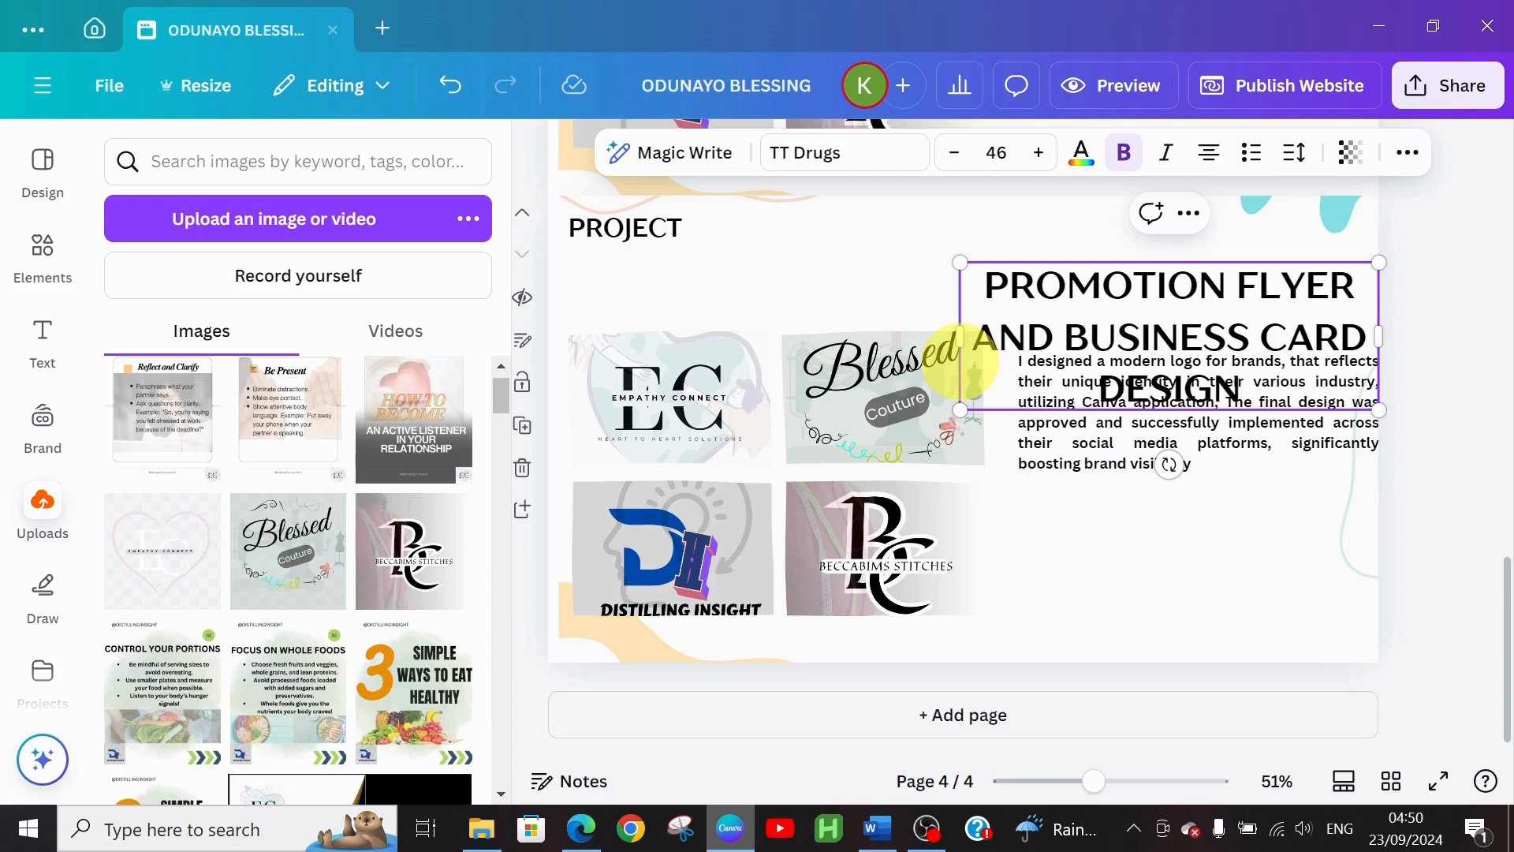
Reduce the promotion heading to size 30 so it wraps over two lines
{"action": "double_click", "coordinate": [959, 152]}
{"action": "double_click", "coordinate": [959, 152]}
{"action": "double_click", "coordinate": [959, 153]}
{"action": "triple_click", "coordinate": [959, 152]}
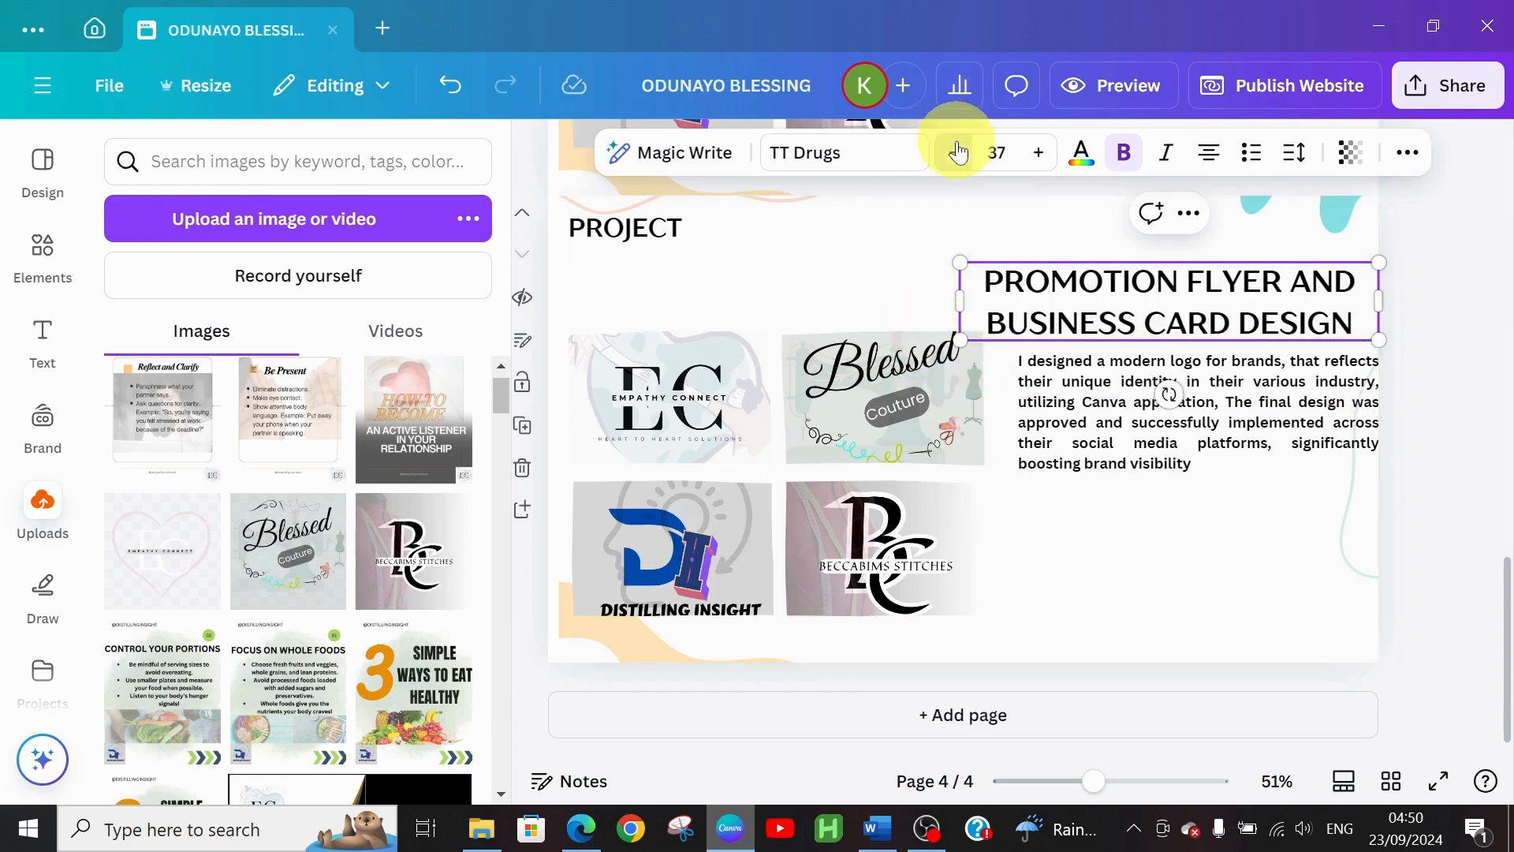
{"action": "double_click", "coordinate": [958, 152]}
{"action": "left_click", "coordinate": [958, 153]}
{"action": "double_click", "coordinate": [958, 152]}
{"action": "double_click", "coordinate": [959, 152]}
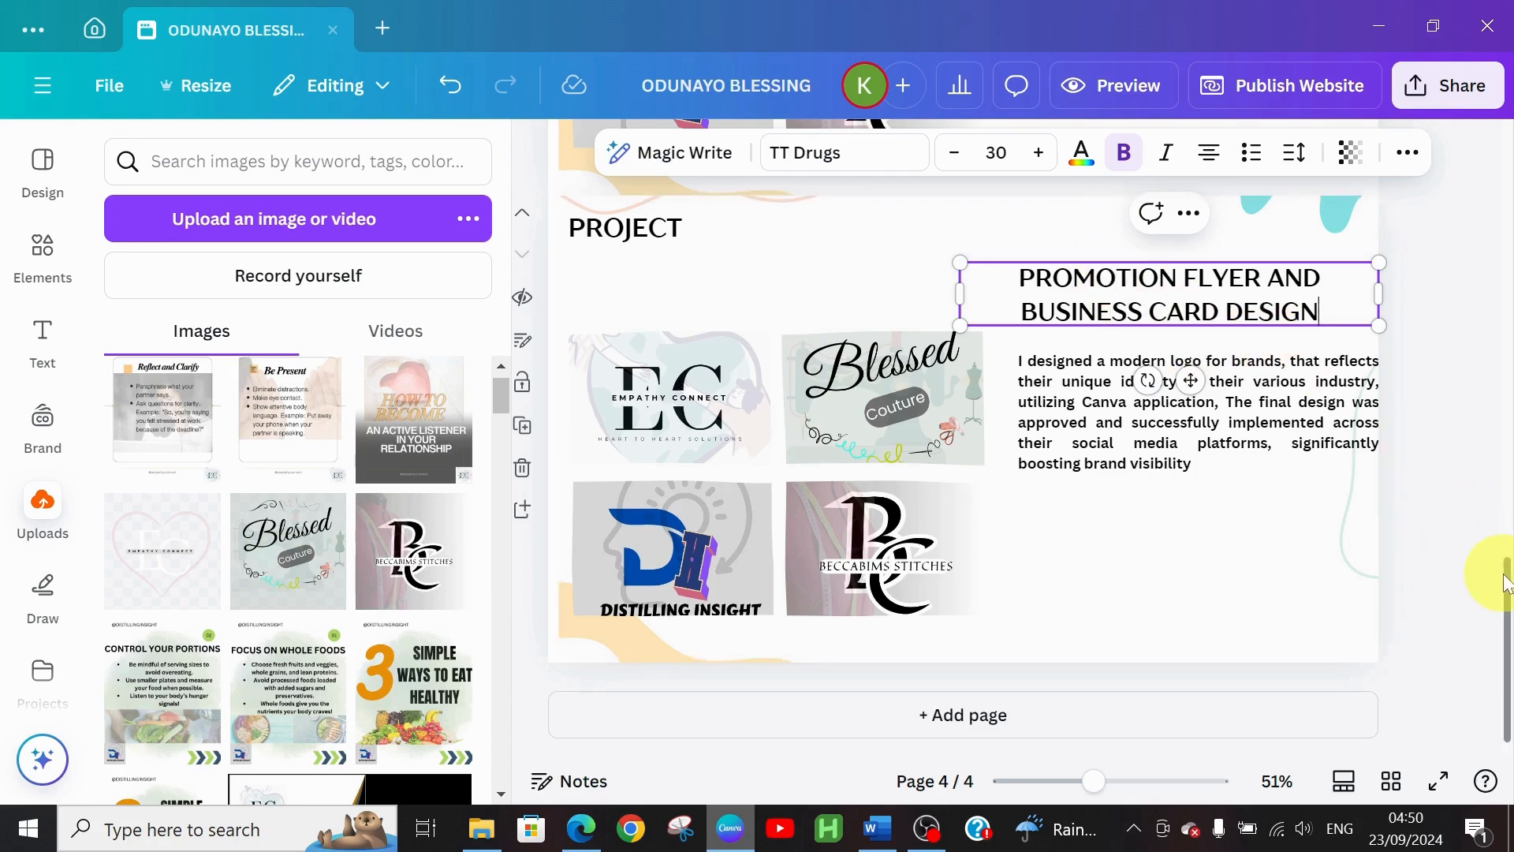
{"action": "left_click_drag", "start_coordinate": [1499, 567], "coordinate": [1507, 462]}
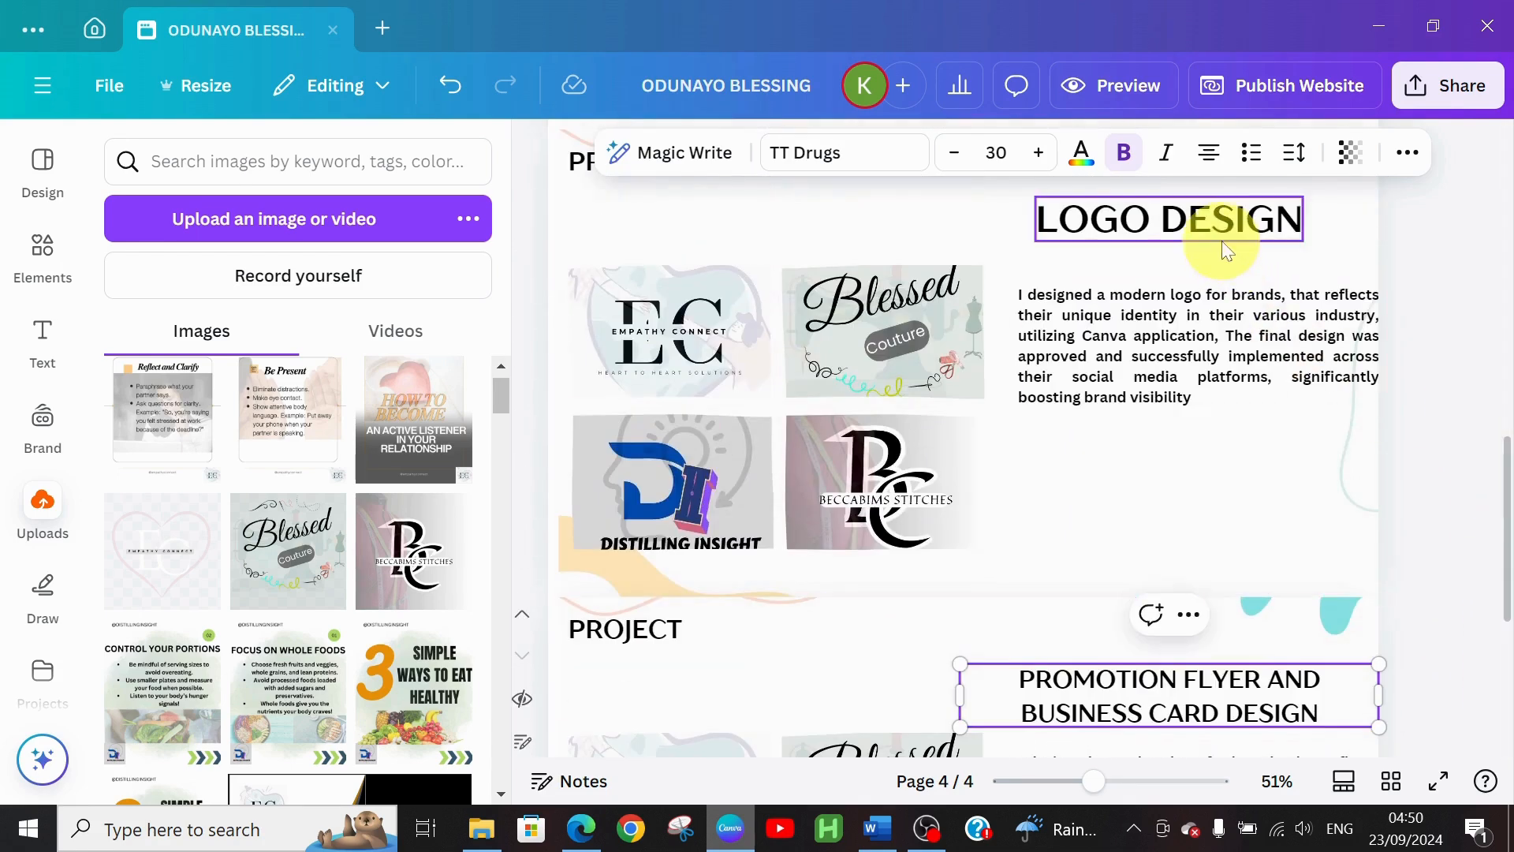
Reduce the page 3 LOGO DESIGN heading from 46 to size 30
{"action": "left_click", "coordinate": [1199, 232]}
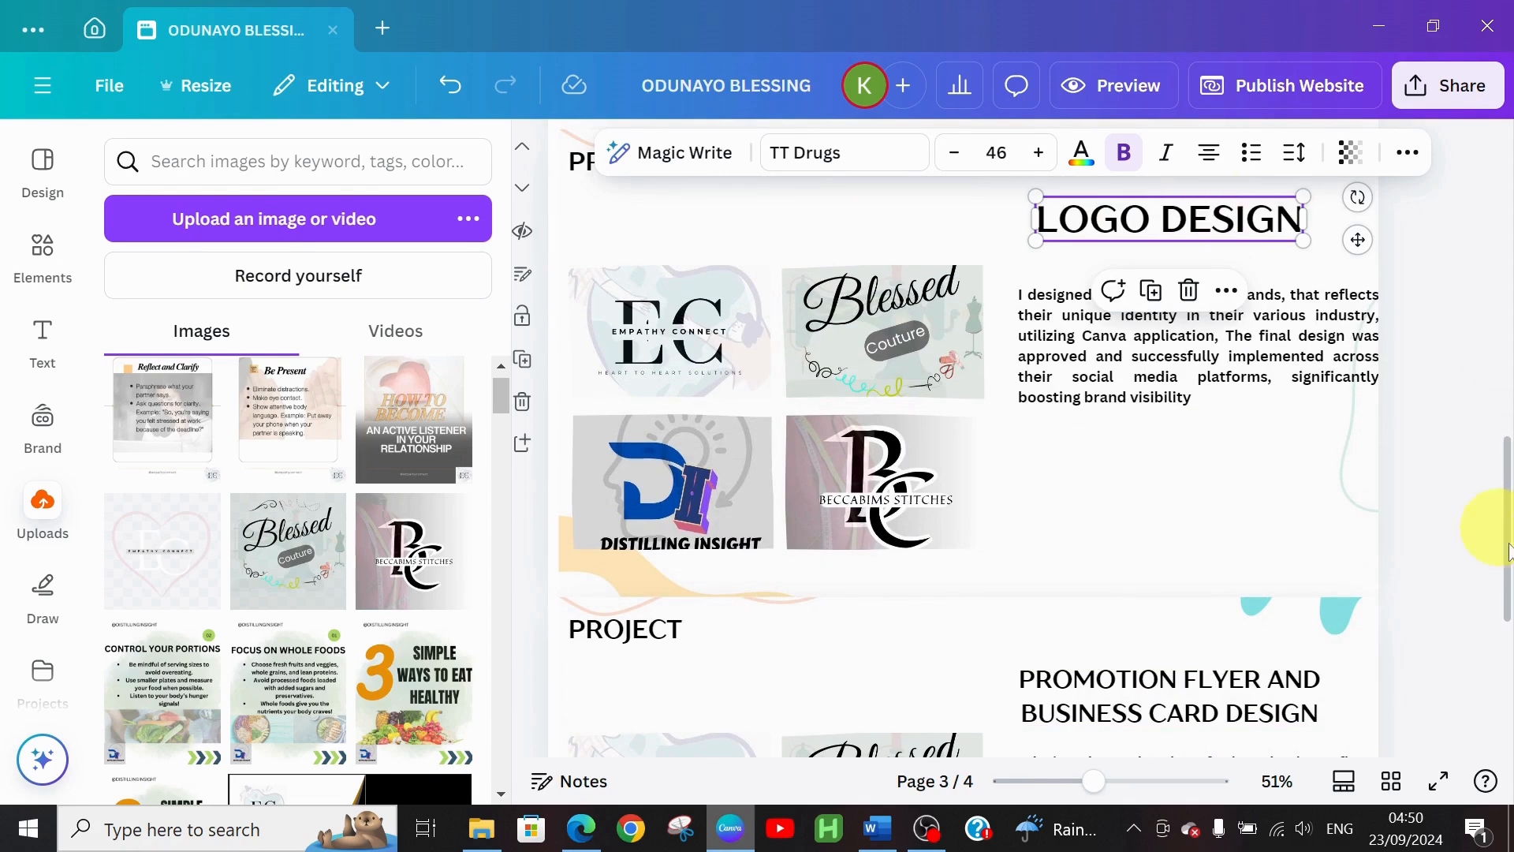
{"action": "left_click", "coordinate": [1235, 711]}
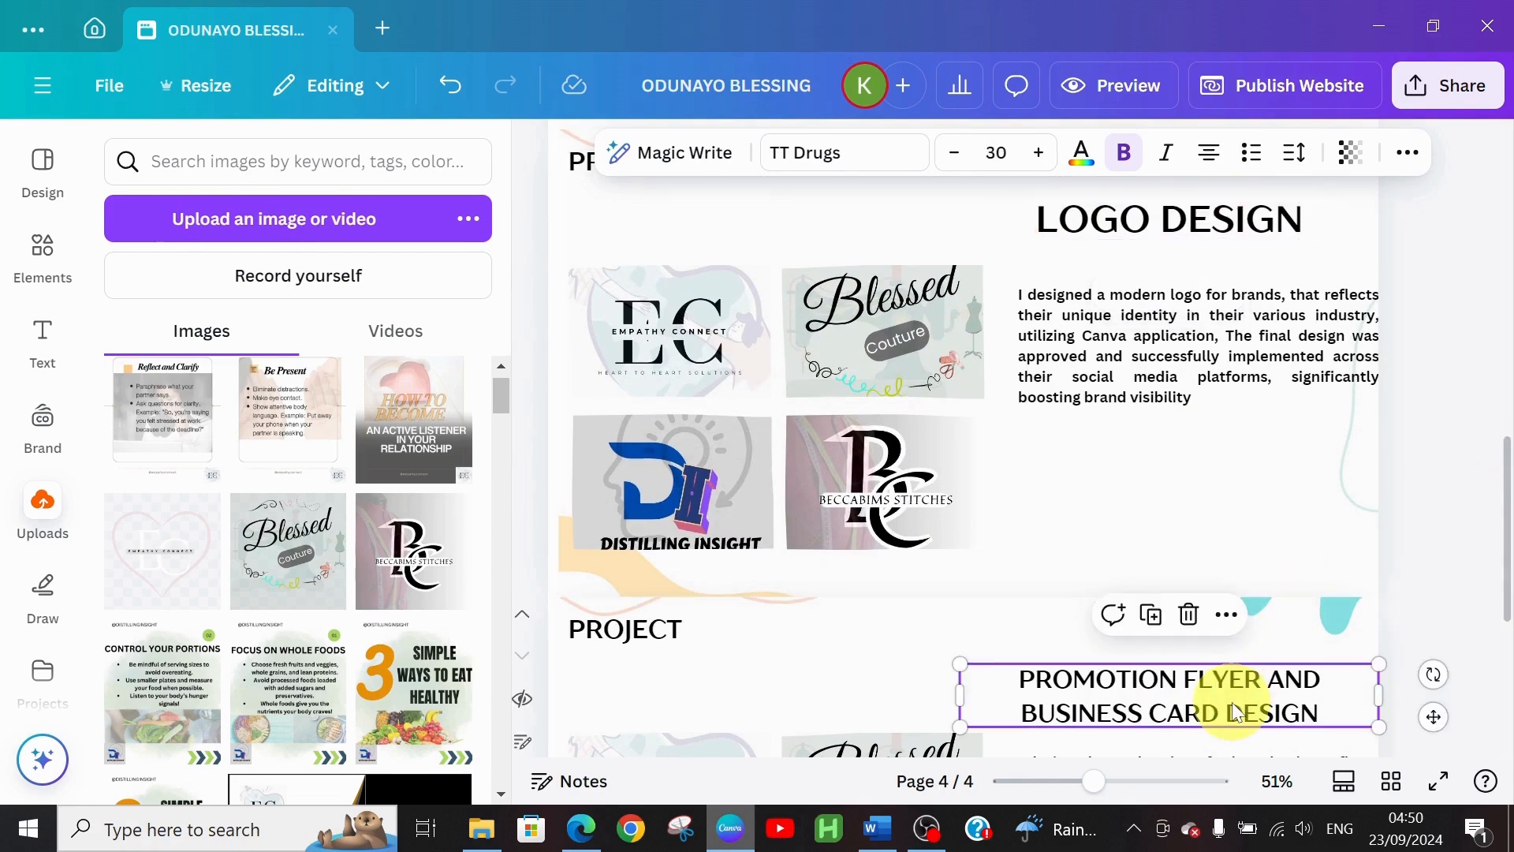
{"action": "left_click", "coordinate": [1158, 220]}
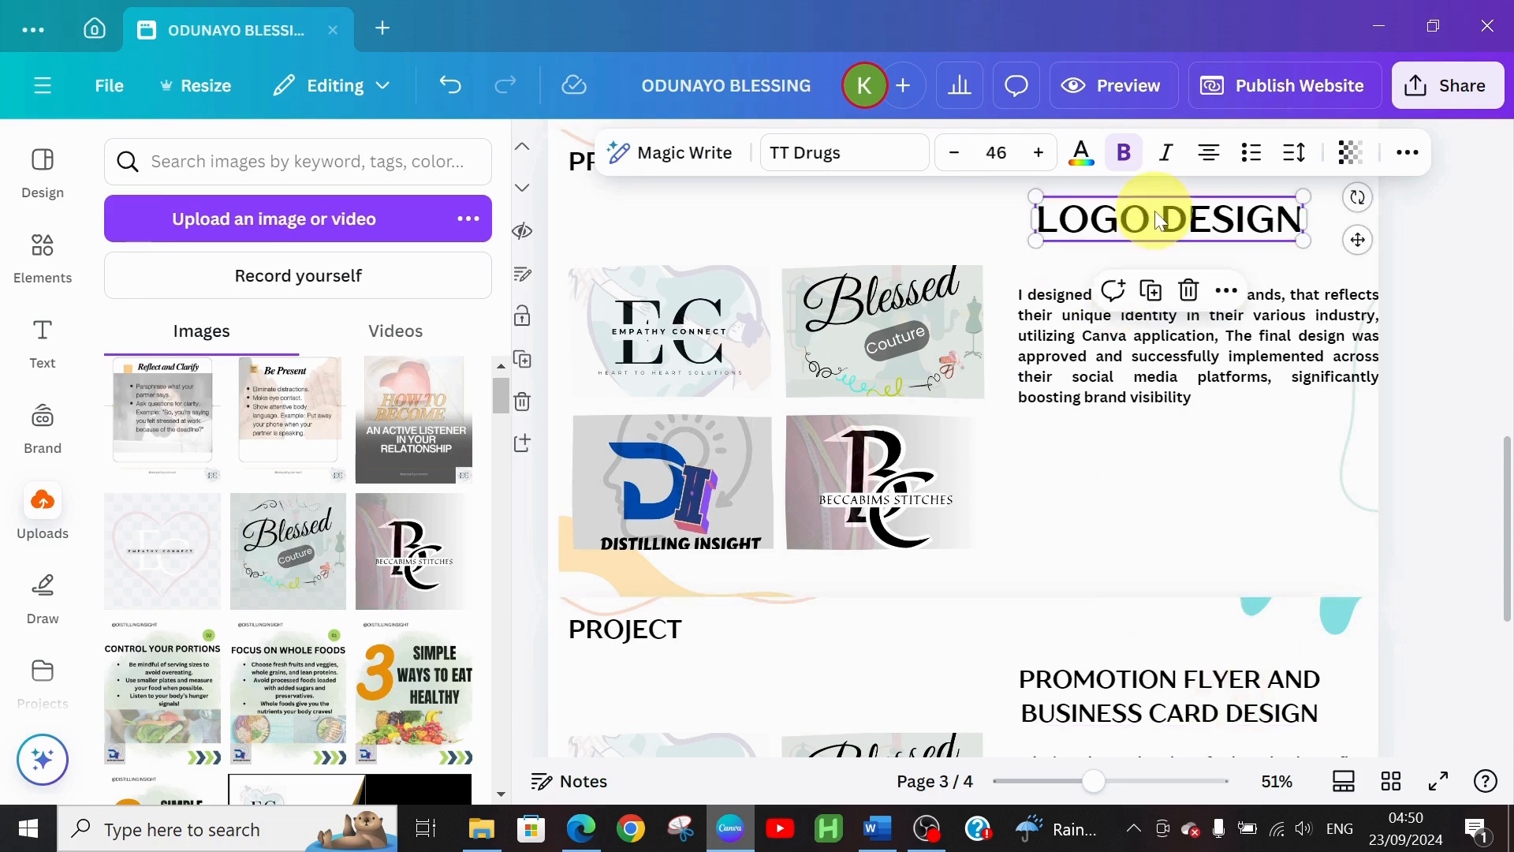
{"action": "left_click", "coordinate": [954, 152]}
{"action": "left_click", "coordinate": [954, 152]}
{"action": "left_click", "coordinate": [954, 153]}
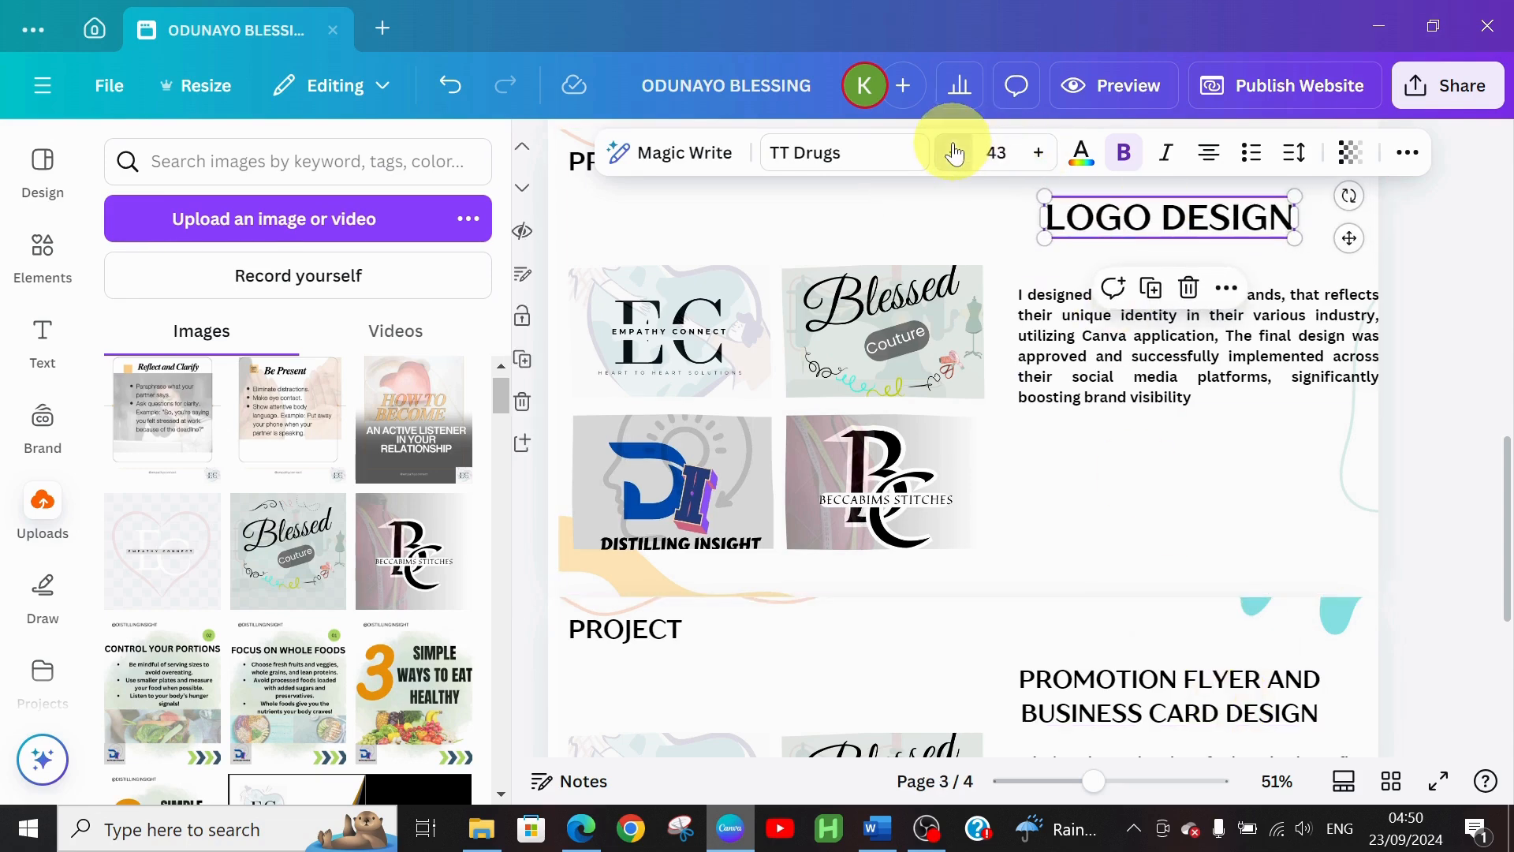
{"action": "left_click", "coordinate": [954, 152]}
{"action": "left_click", "coordinate": [954, 153]}
{"action": "left_click", "coordinate": [955, 152]}
{"action": "left_click", "coordinate": [954, 152]}
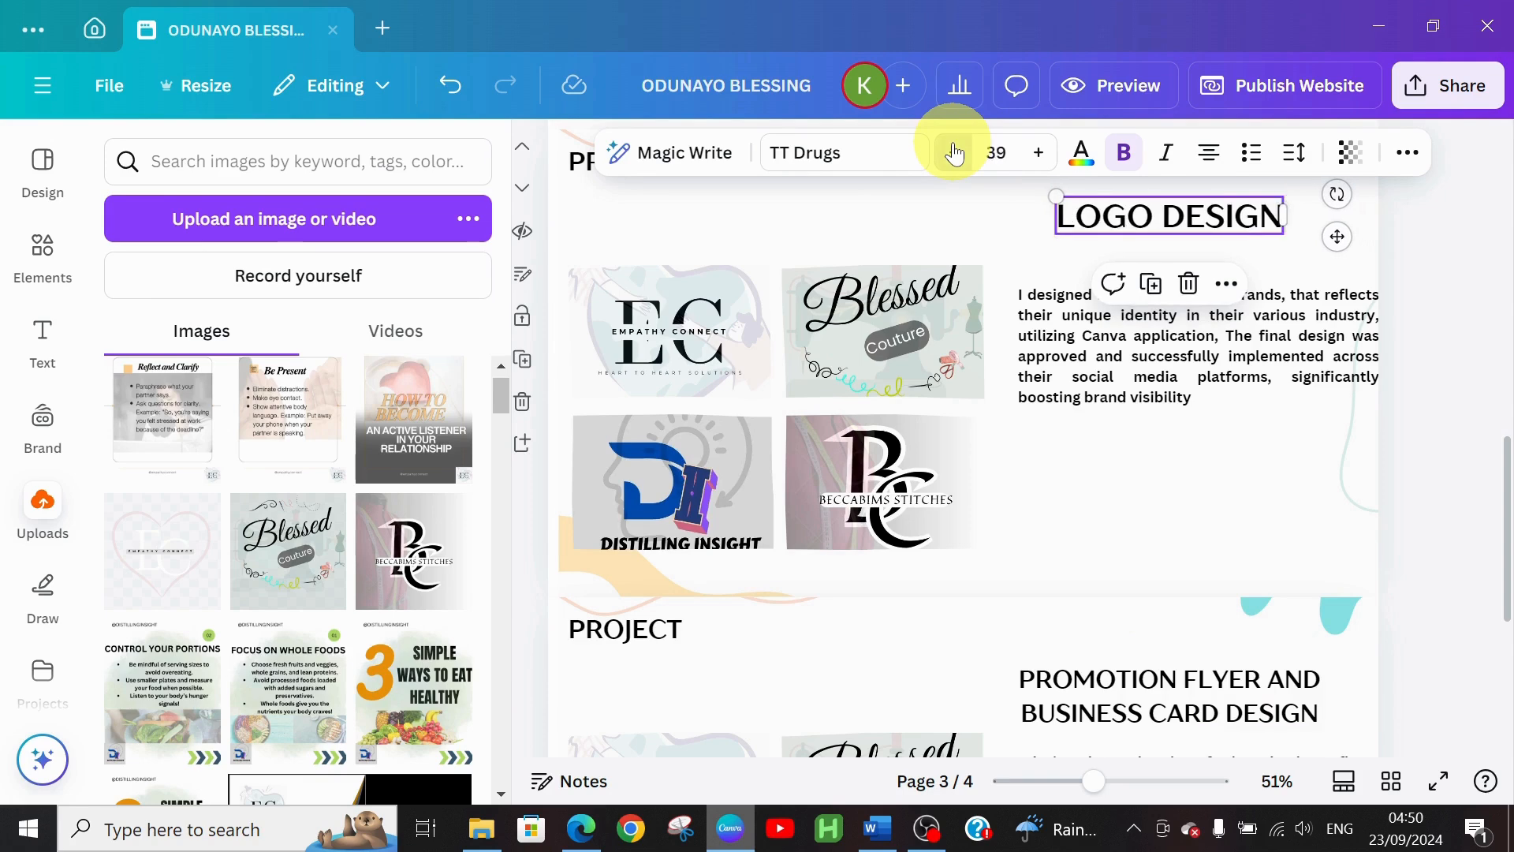
{"action": "left_click", "coordinate": [954, 153]}
{"action": "left_click", "coordinate": [954, 153]}
{"action": "left_click", "coordinate": [954, 152]}
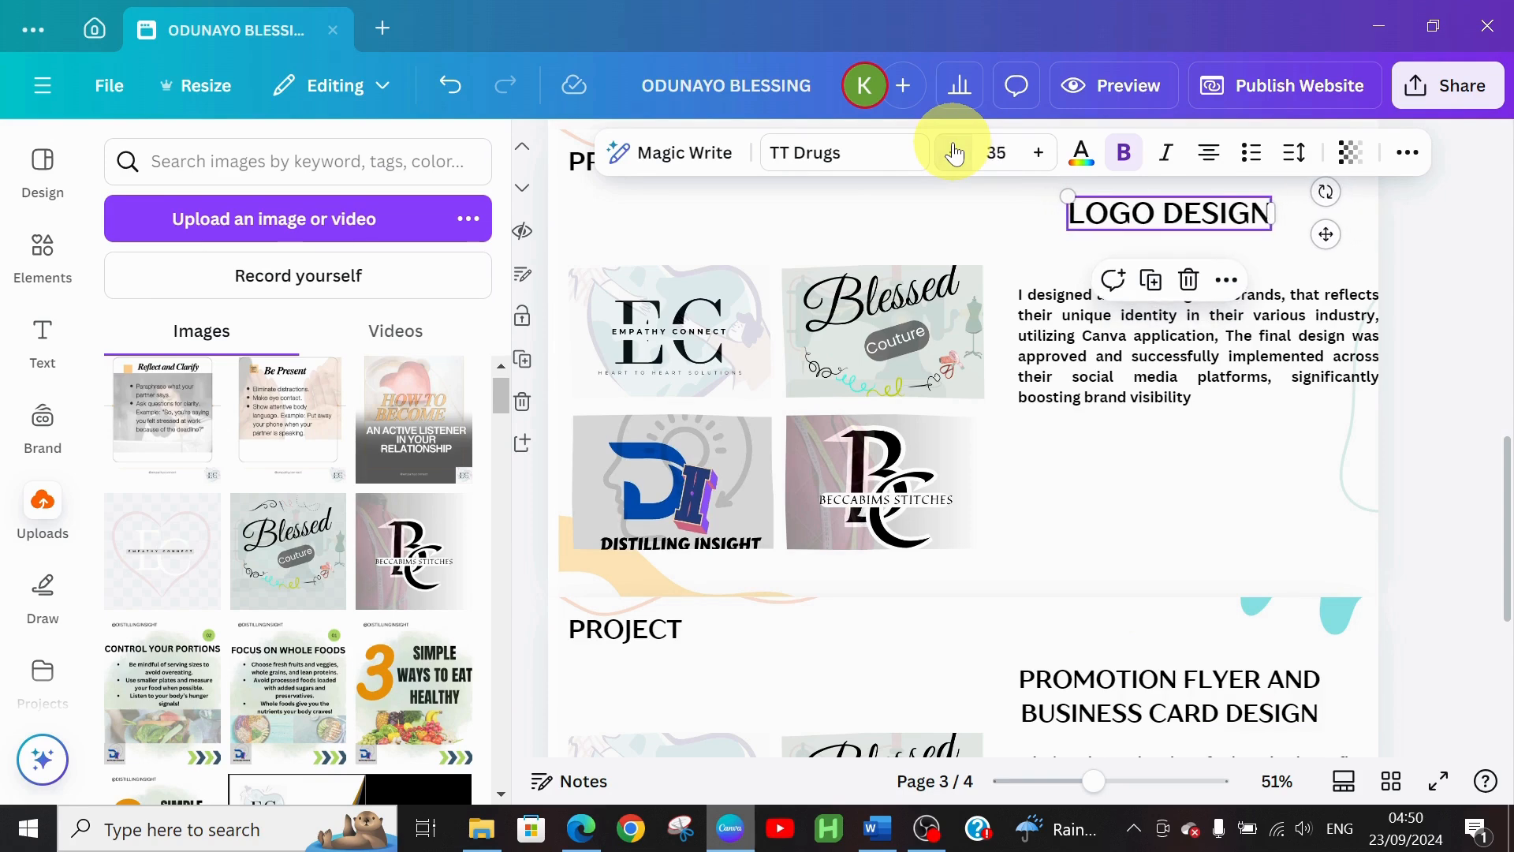
{"action": "left_click", "coordinate": [955, 153]}
{"action": "left_click", "coordinate": [955, 153]}
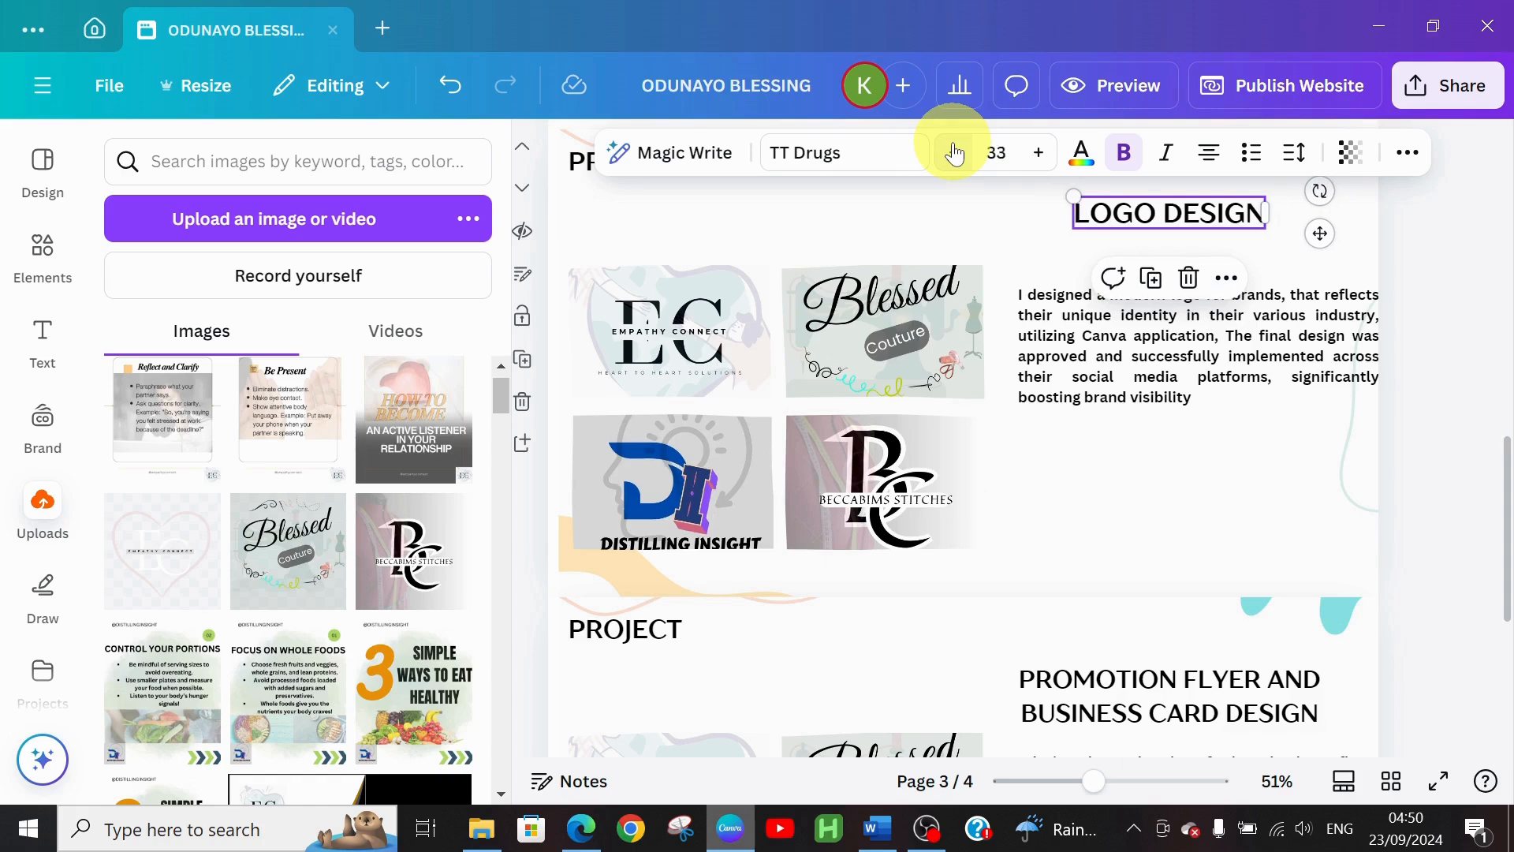
{"action": "left_click", "coordinate": [955, 153]}
{"action": "left_click", "coordinate": [955, 153]}
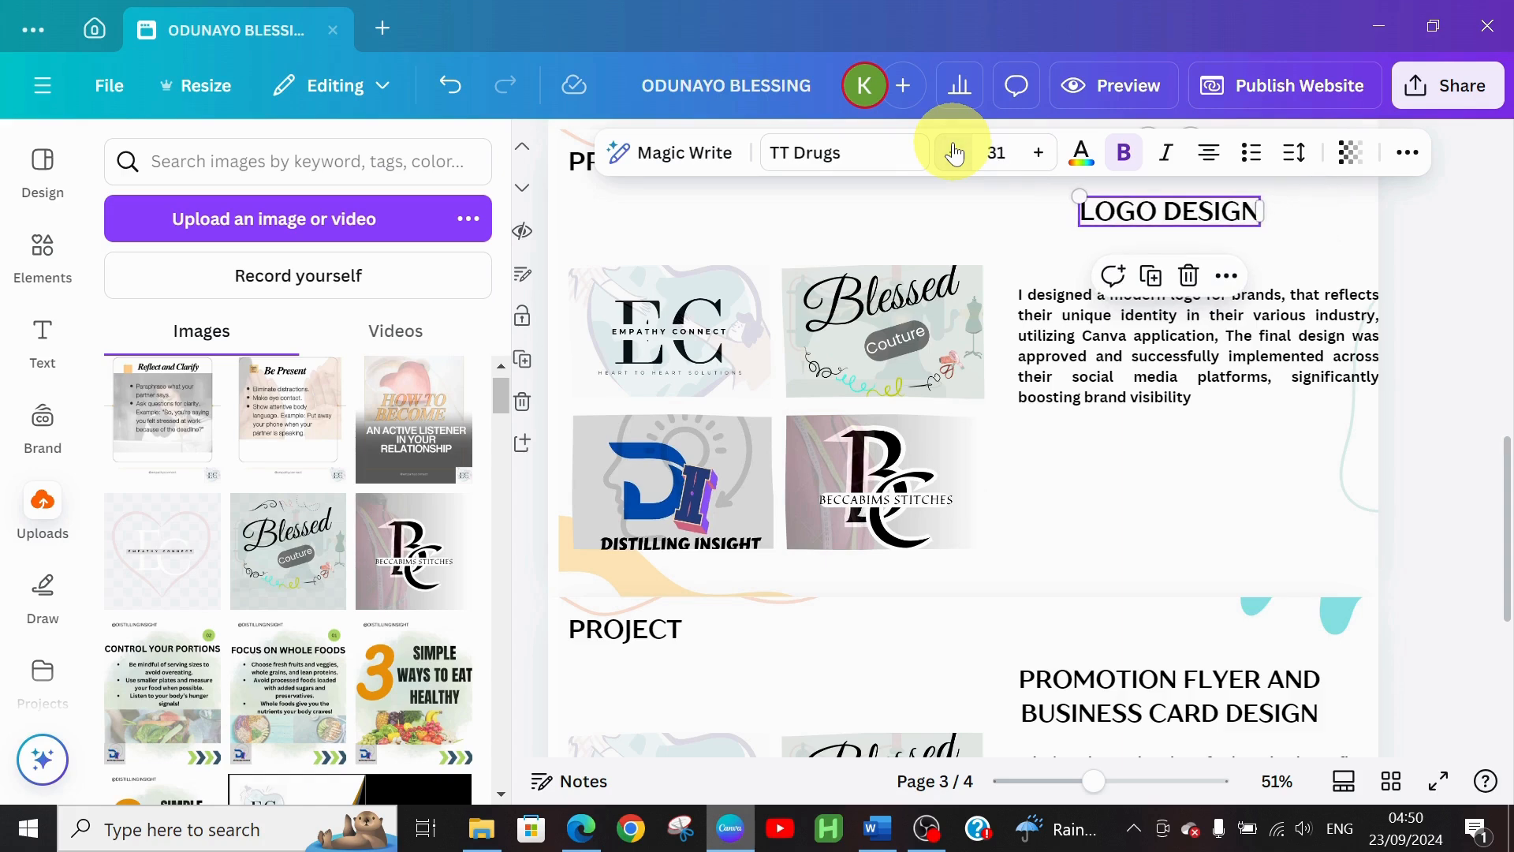
{"action": "left_click", "coordinate": [955, 153]}
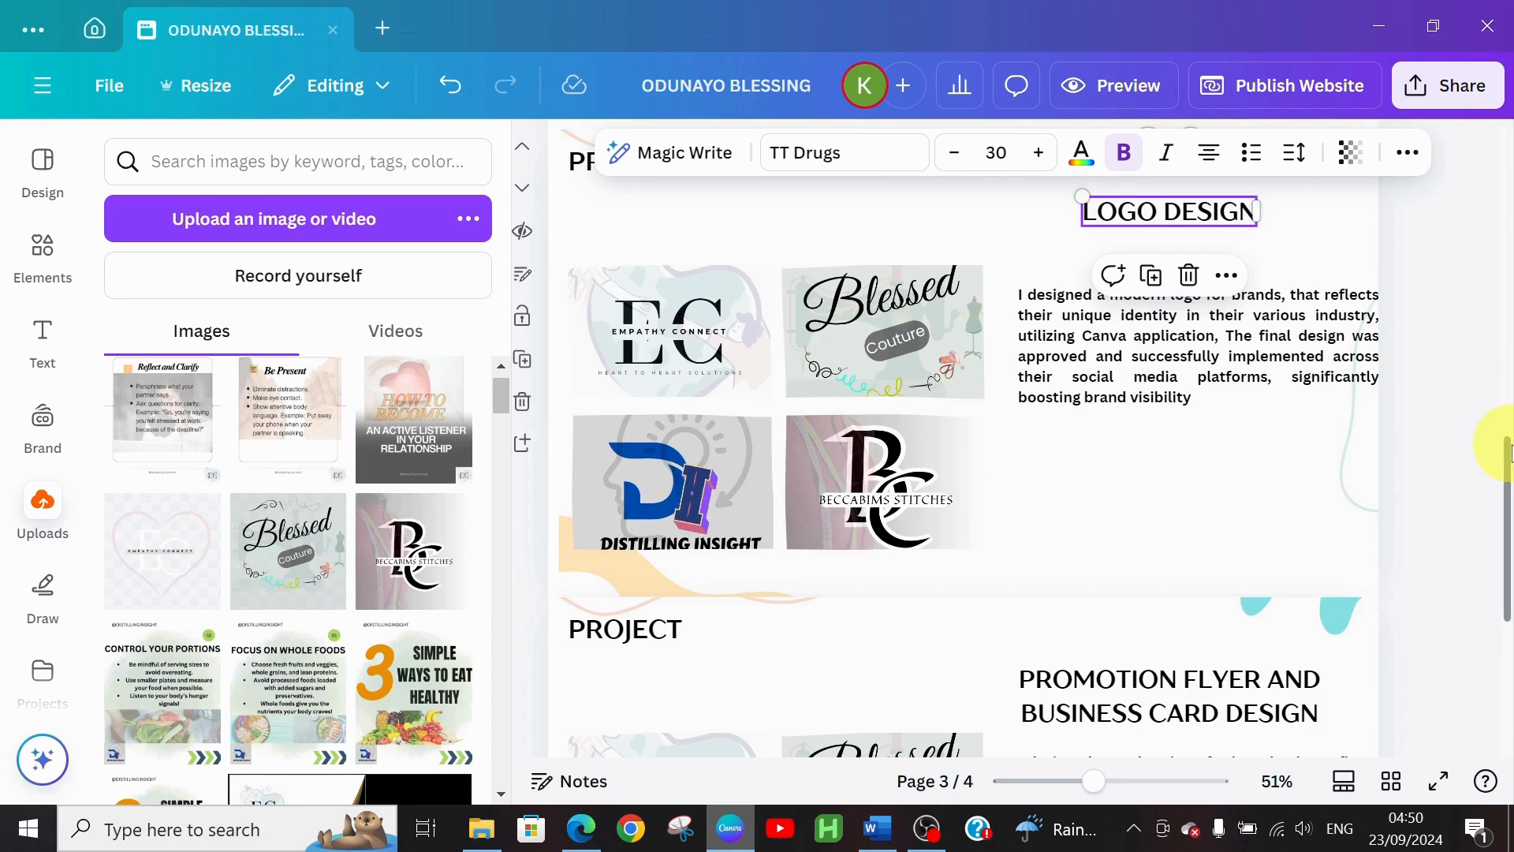
Nudge the LOGO DESIGN heading slightly lower, review page 4's text, and return to Word
{"action": "left_click_drag", "start_coordinate": [1508, 449], "coordinate": [1502, 407]}
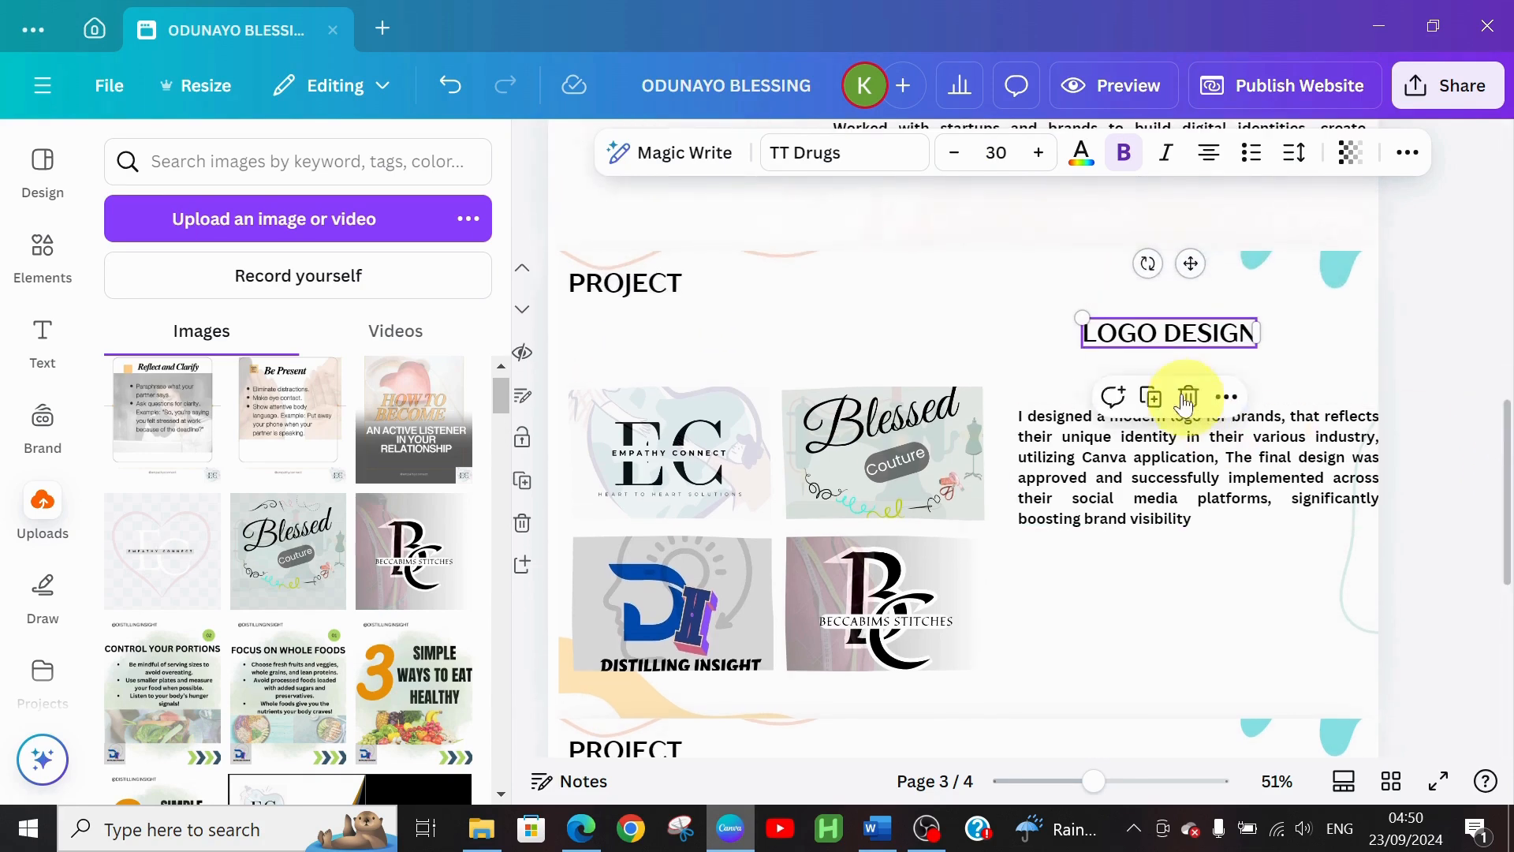
{"action": "left_click_drag", "start_coordinate": [1157, 334], "coordinate": [1164, 354]}
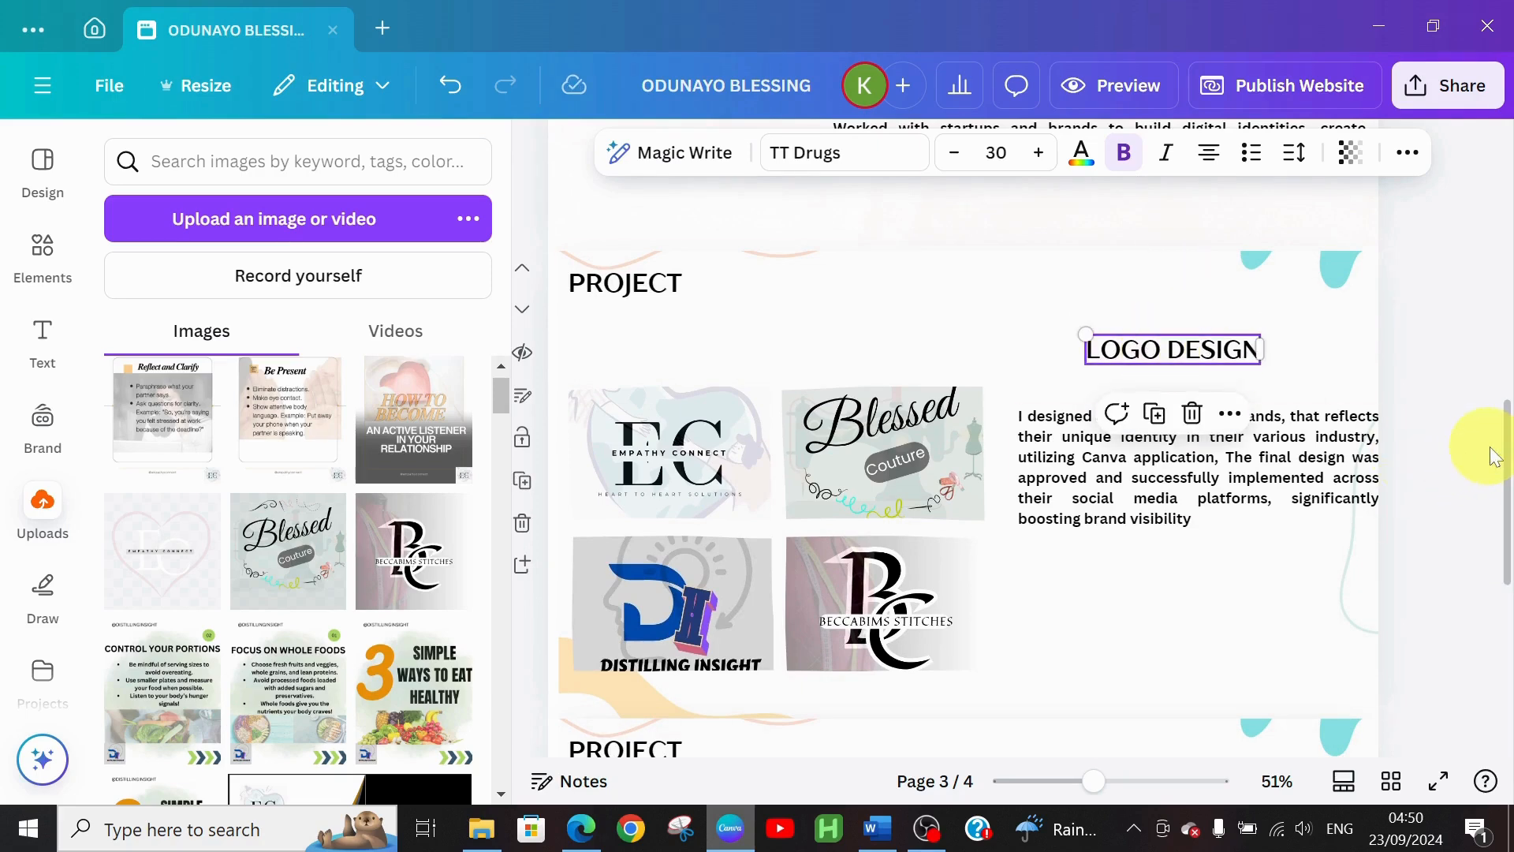
{"action": "left_click_drag", "start_coordinate": [1504, 439], "coordinate": [1315, 583]}
{"action": "left_click", "coordinate": [1158, 413]}
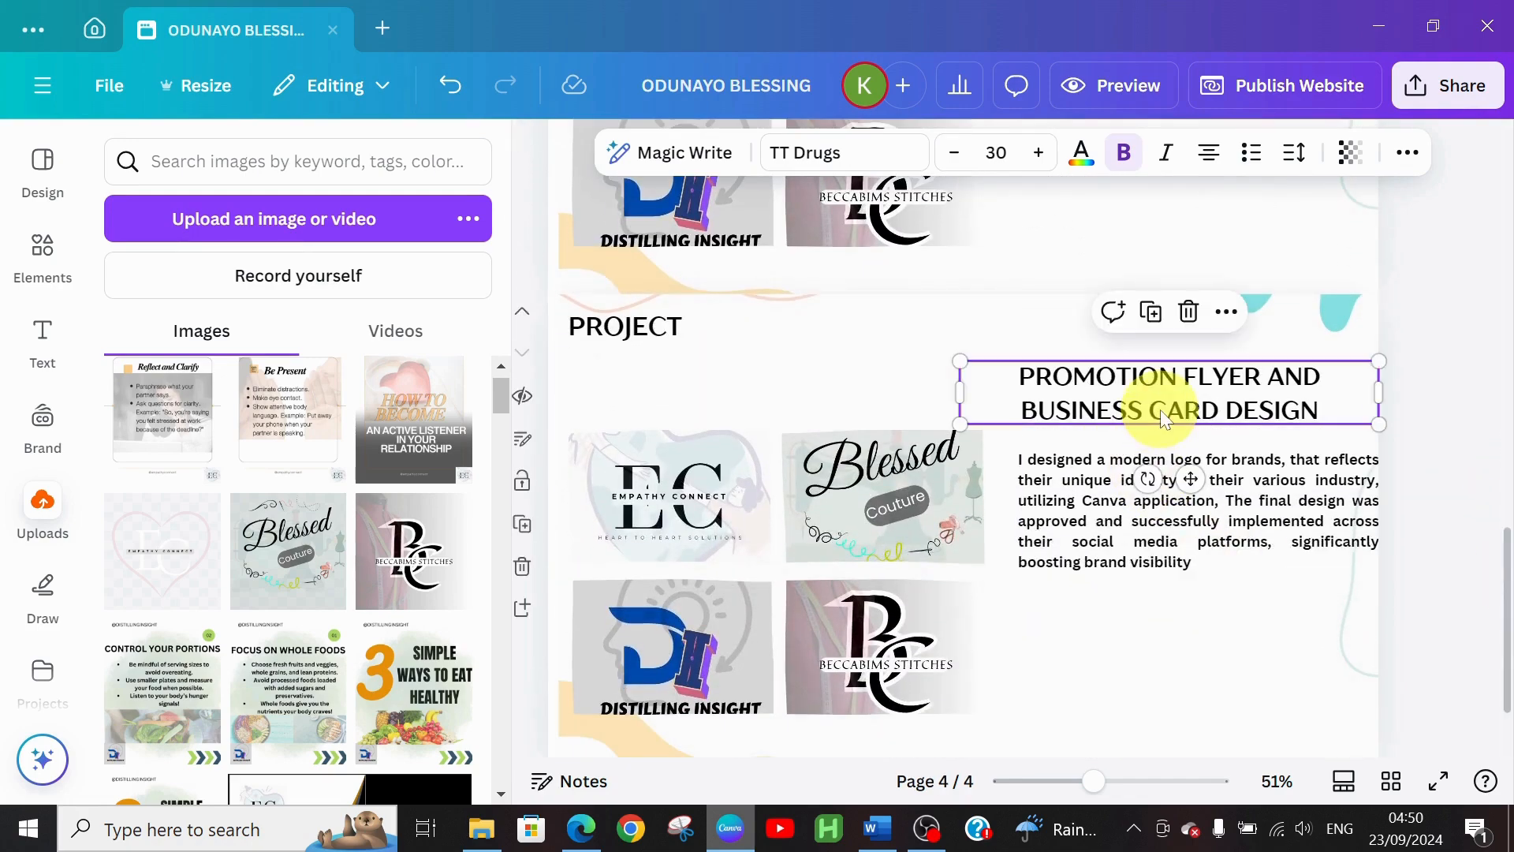
{"action": "left_click", "coordinate": [1096, 482]}
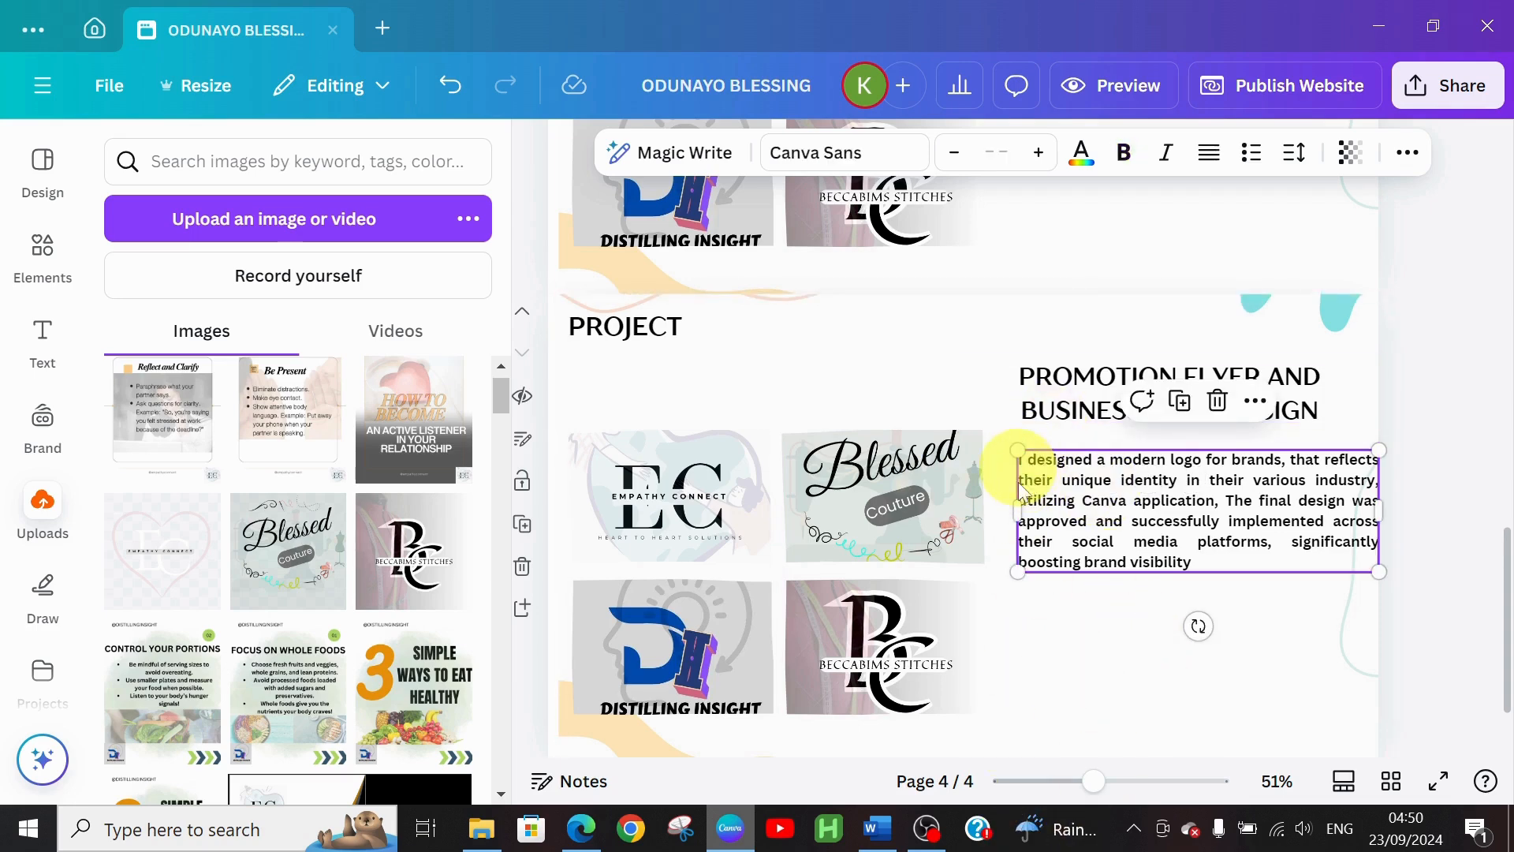
{"action": "left_click", "coordinate": [873, 834]}
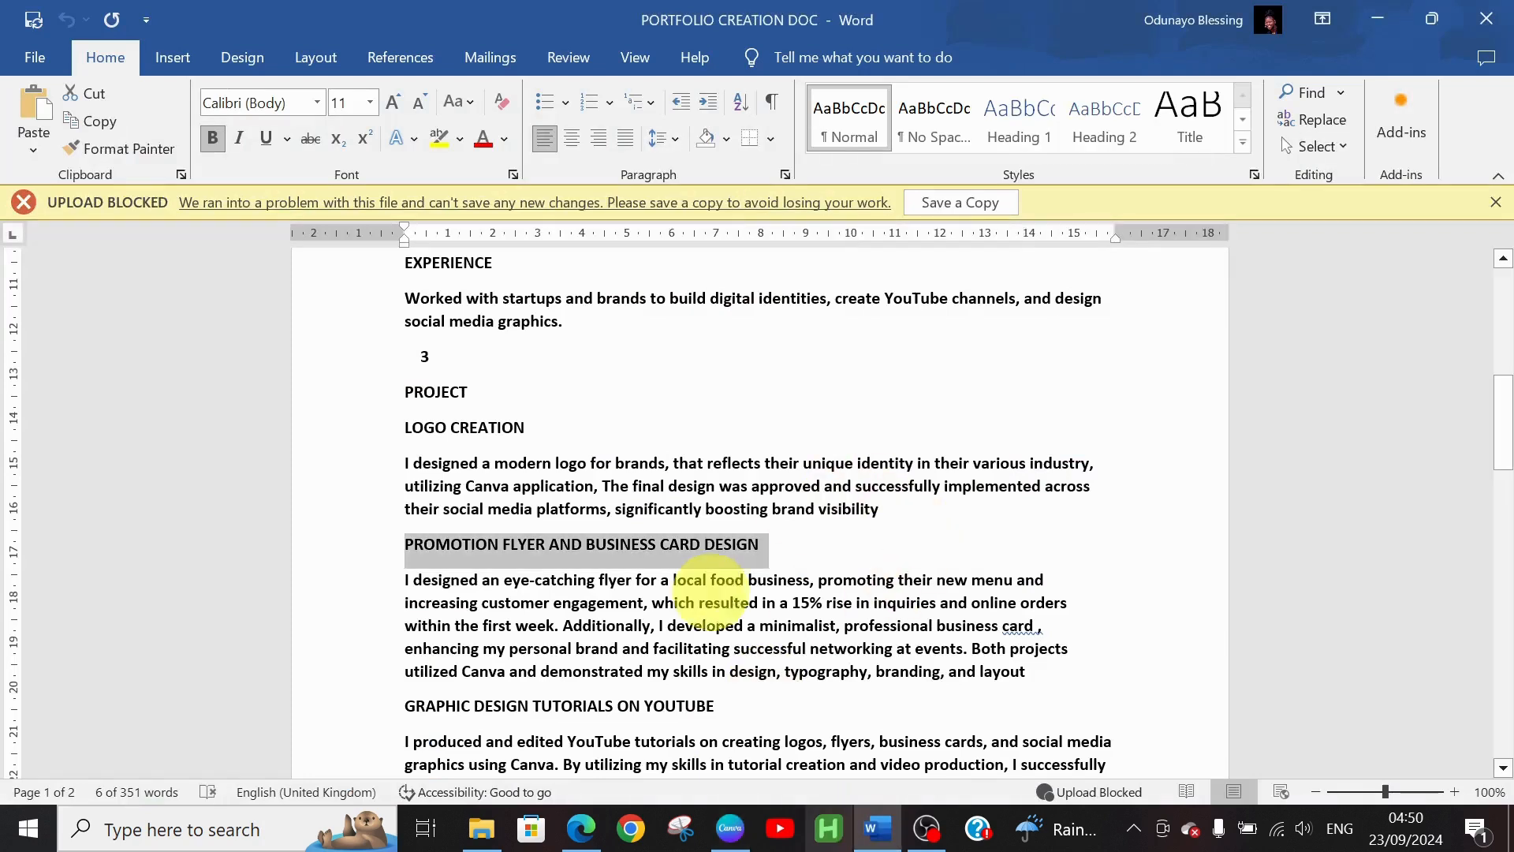
Copy the flyer and business card description paragraph from Word, then return to Canva
{"action": "left_click_drag", "start_coordinate": [398, 581], "coordinate": [1017, 676]}
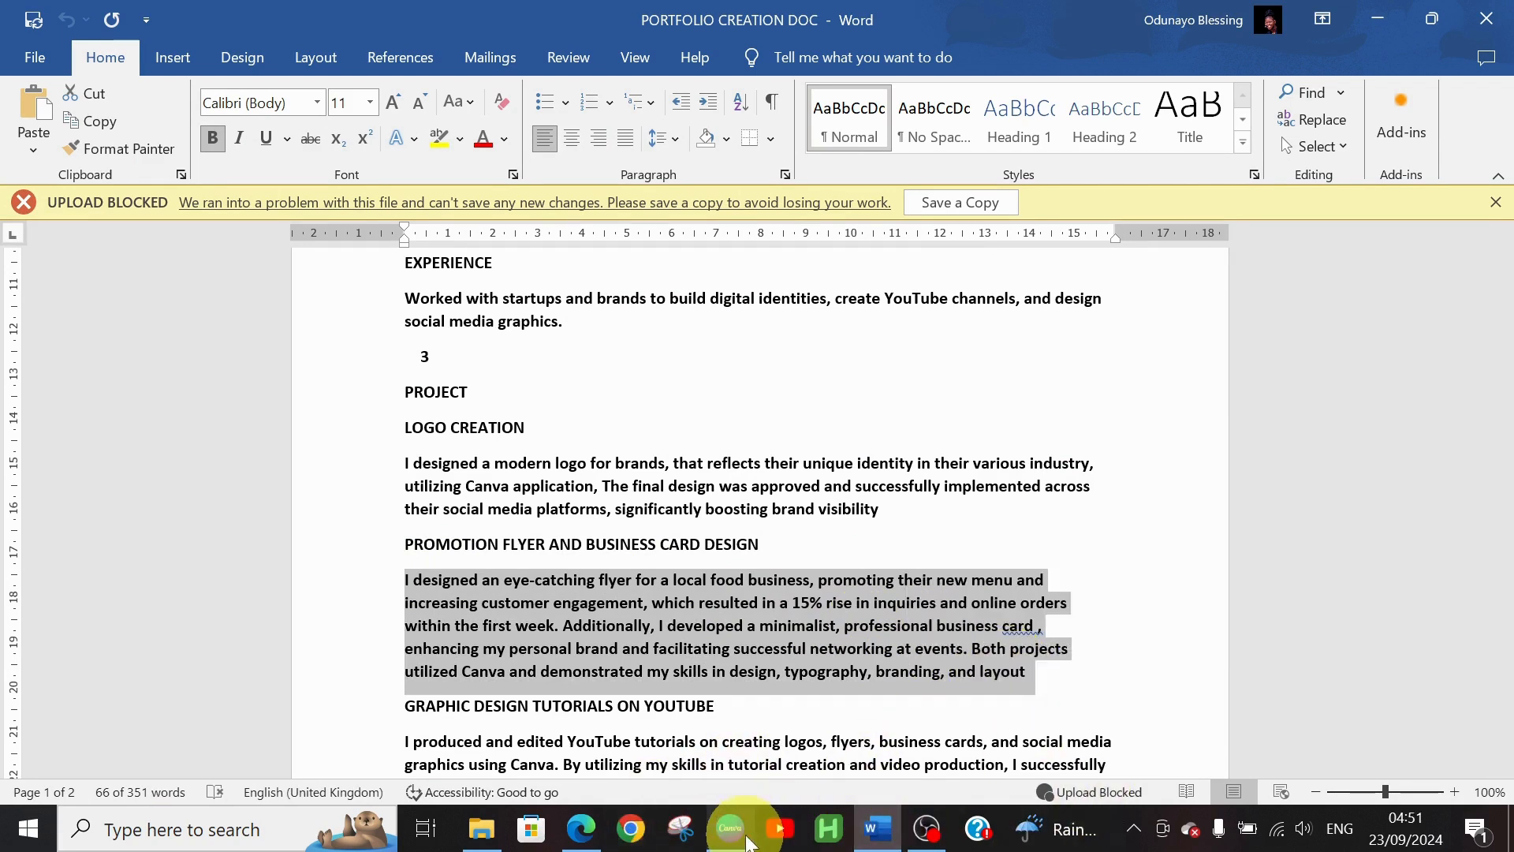
{"action": "left_click", "coordinate": [746, 841]}
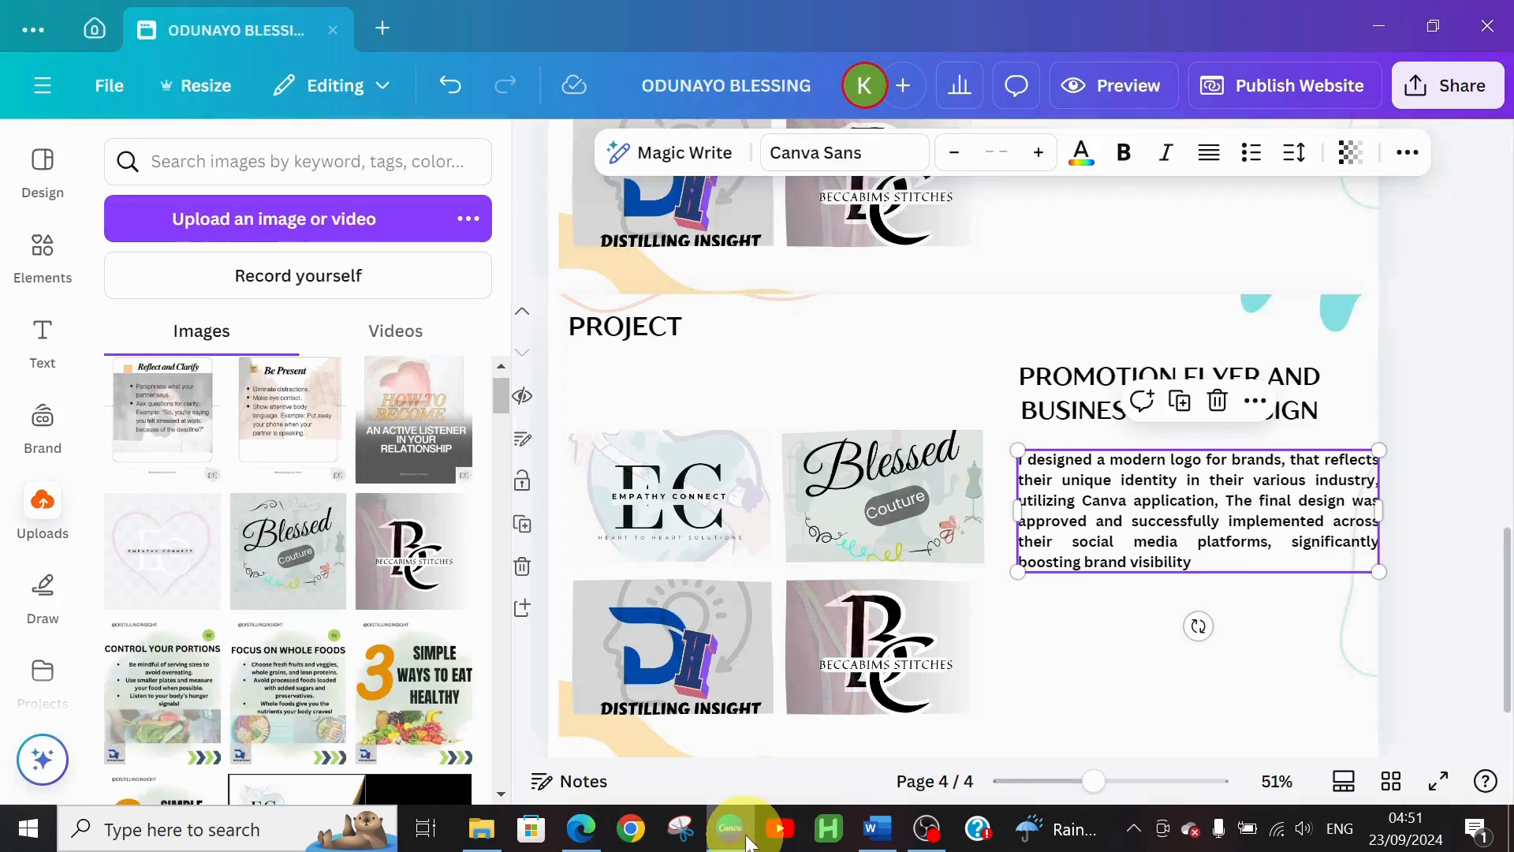
Delete page 4's description text, undo to restore the logo paragraph, and return to Word
{"action": "left_click", "coordinate": [1022, 466]}
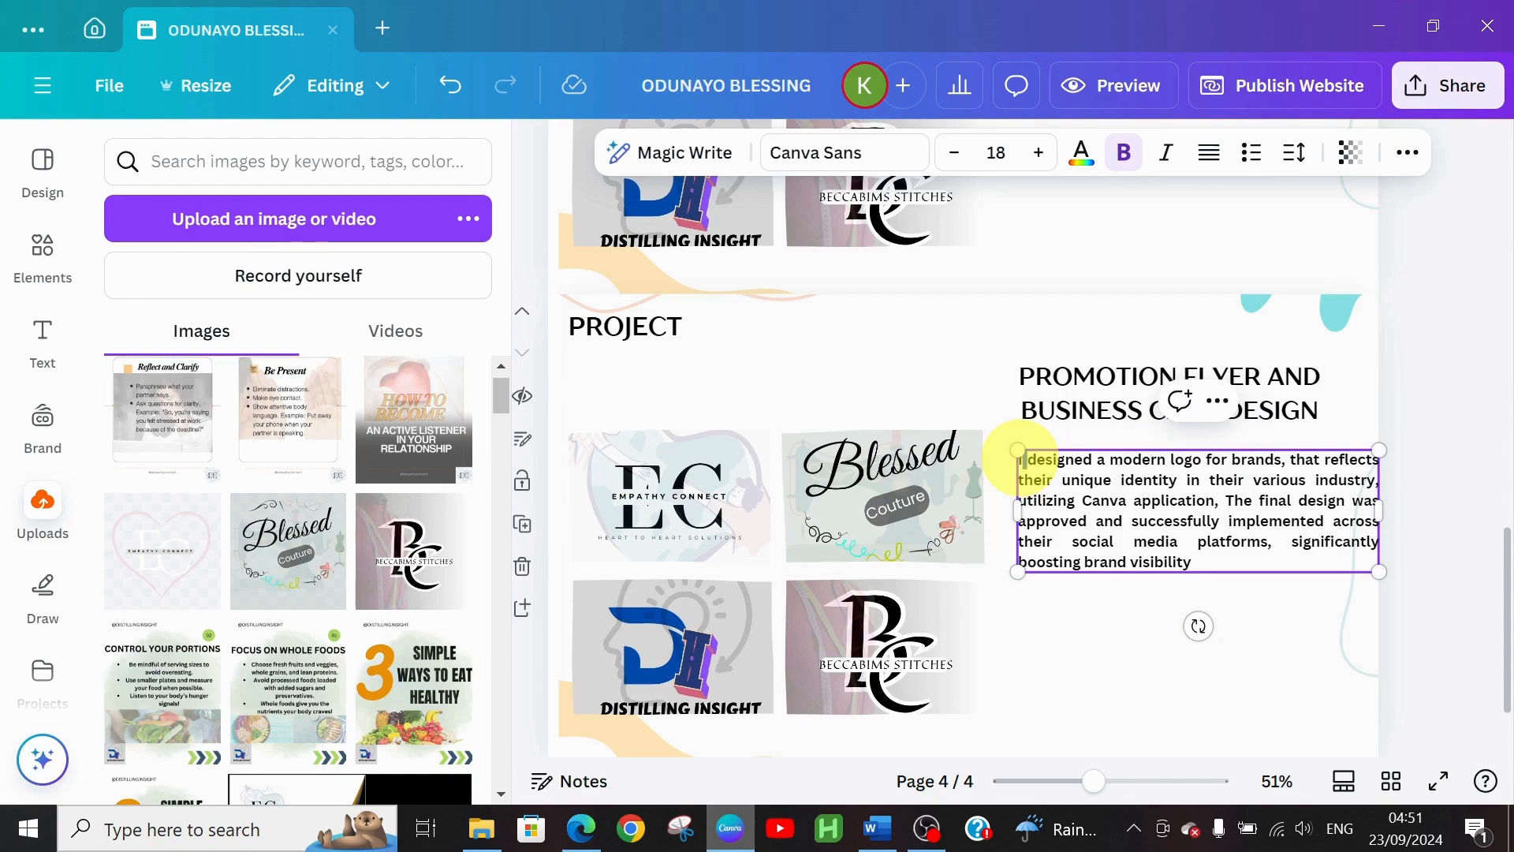
{"action": "key", "text": "ctrl+a"}
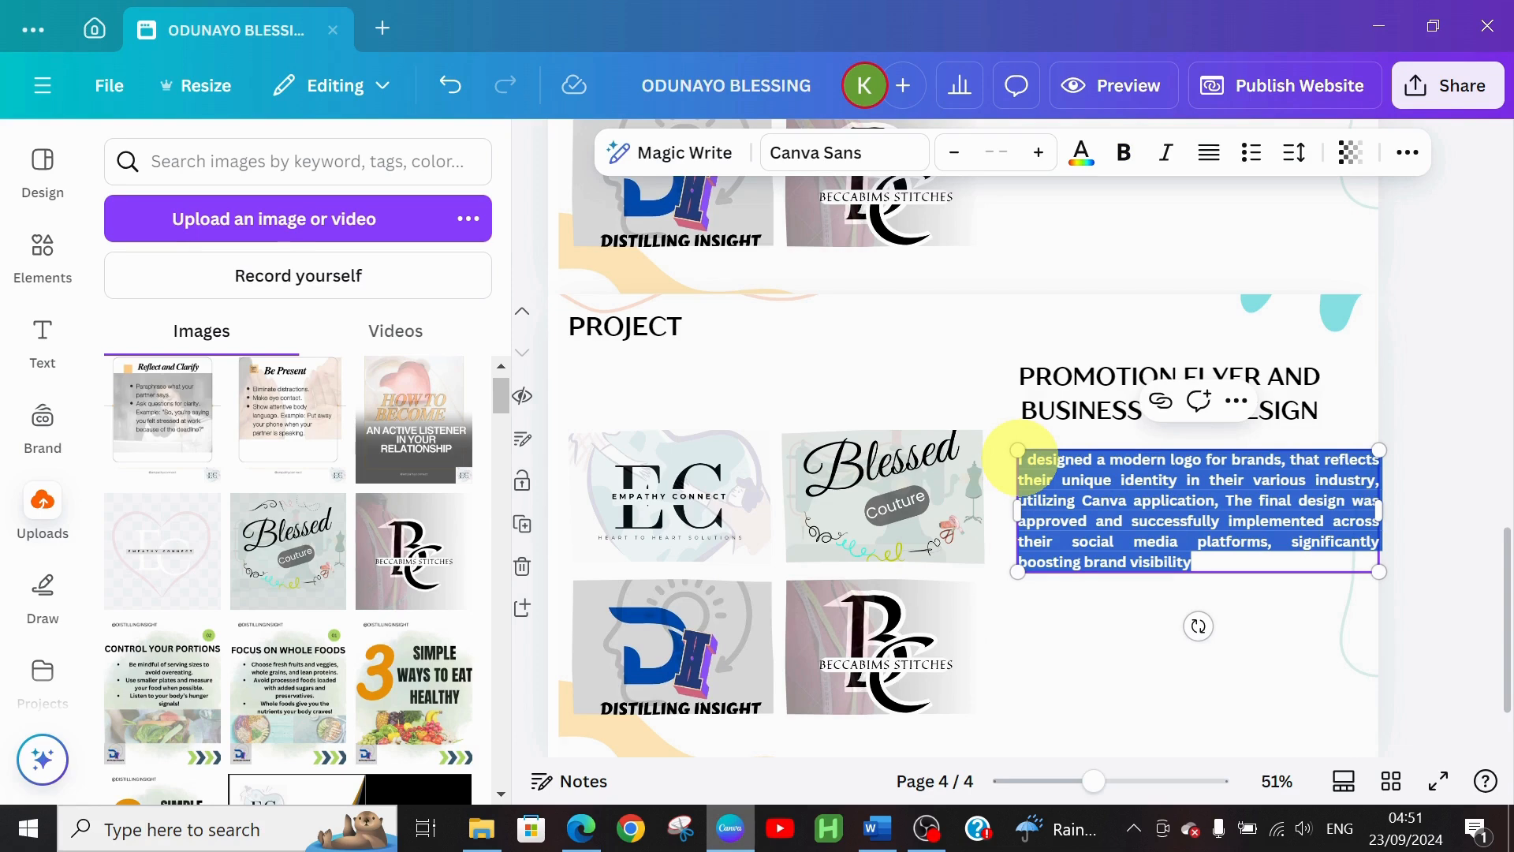
{"action": "key", "text": "BackSpace"}
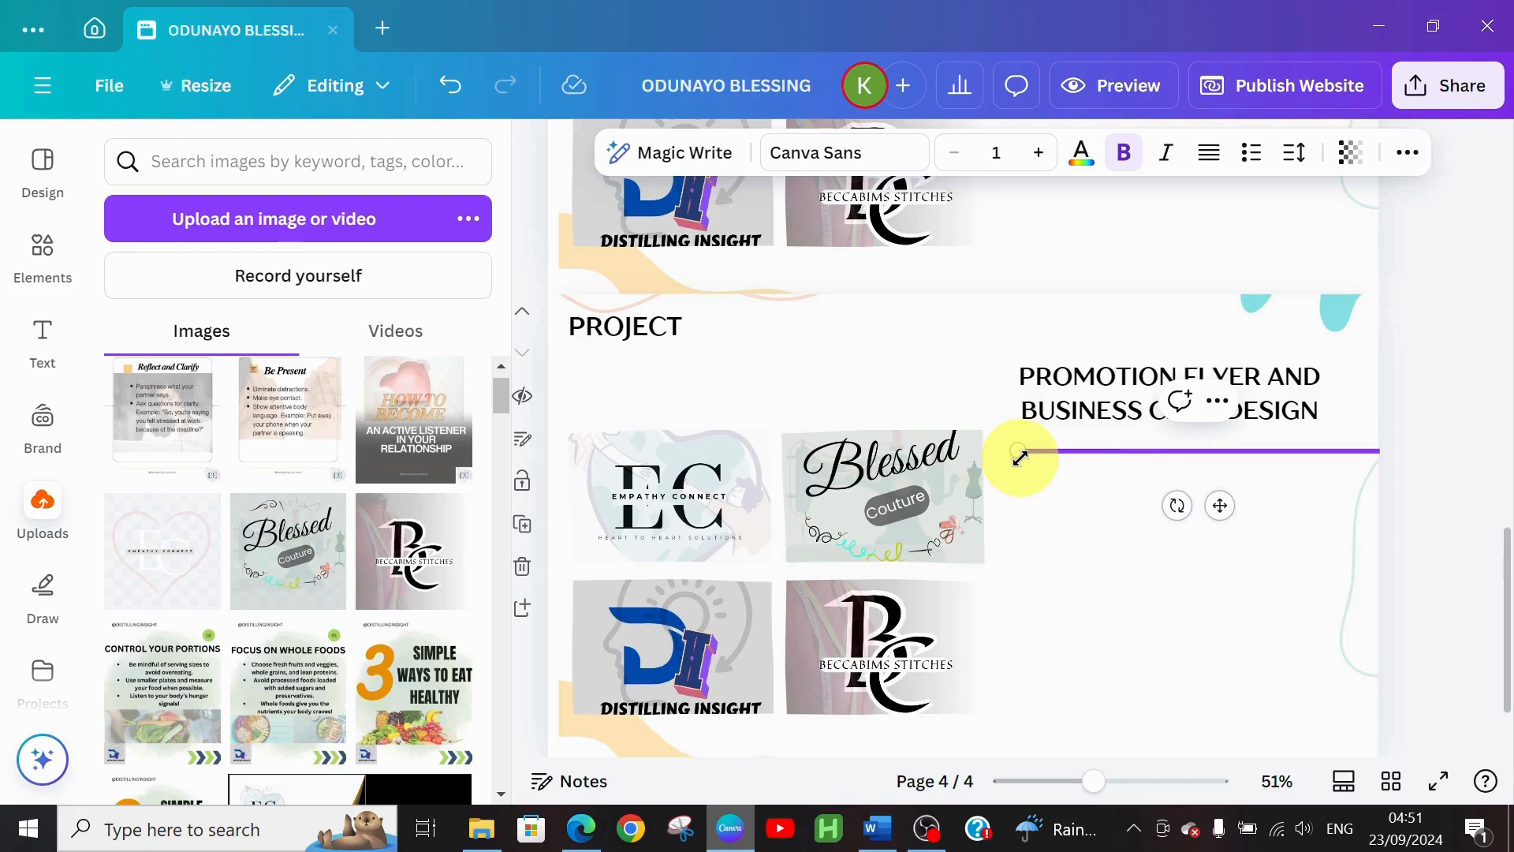
{"action": "key", "text": "ctrl+z"}
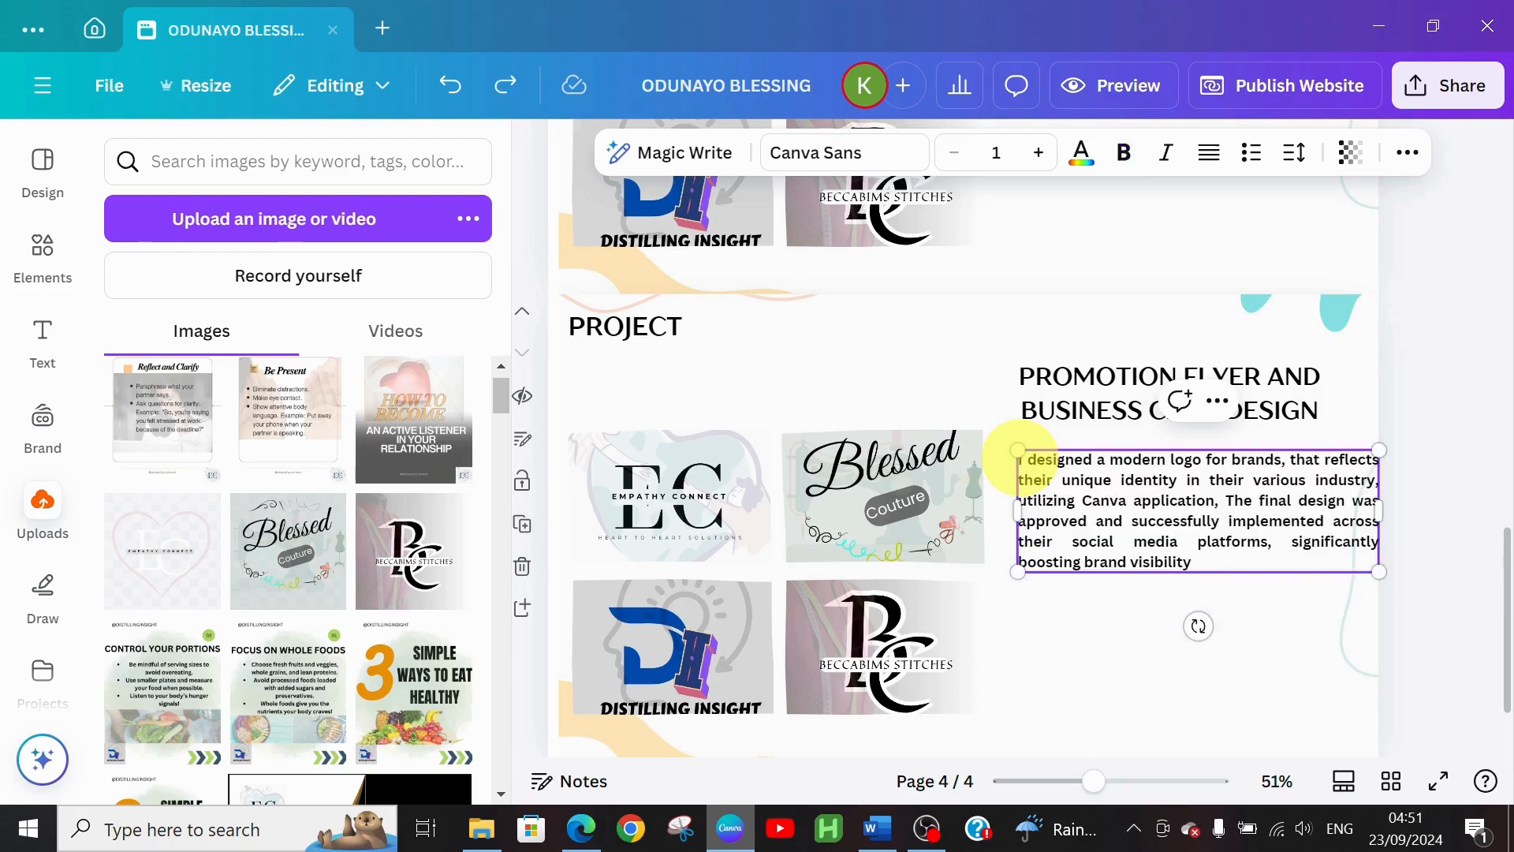
{"action": "left_click", "coordinate": [882, 829]}
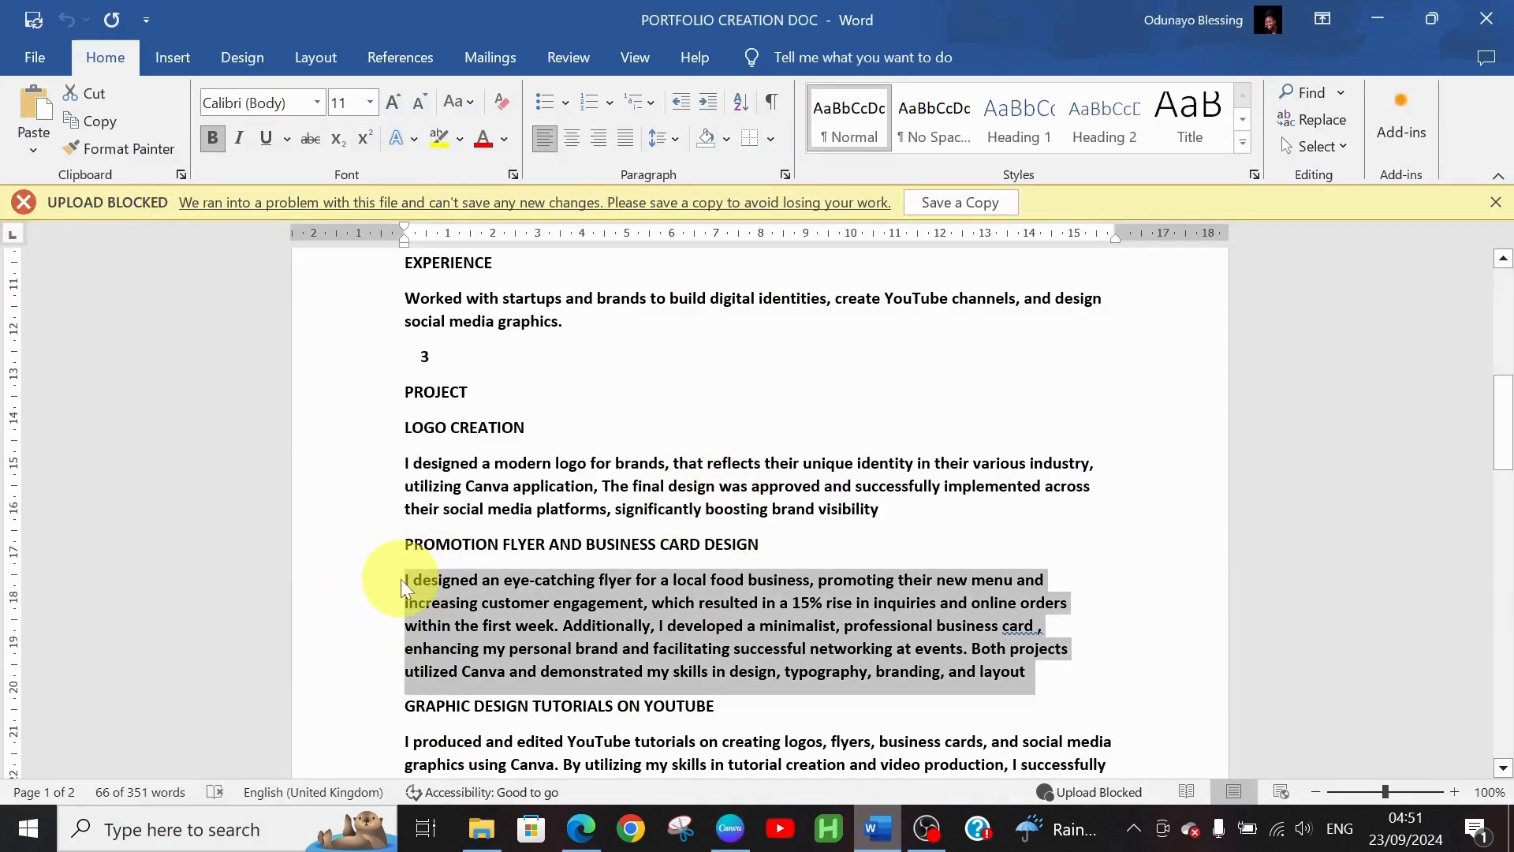
Copy the PROMOTION FLYER AND BUSINESS CARD DESIGN paragraph in Word and switch back to Canva
{"action": "left_click", "coordinate": [405, 584]}
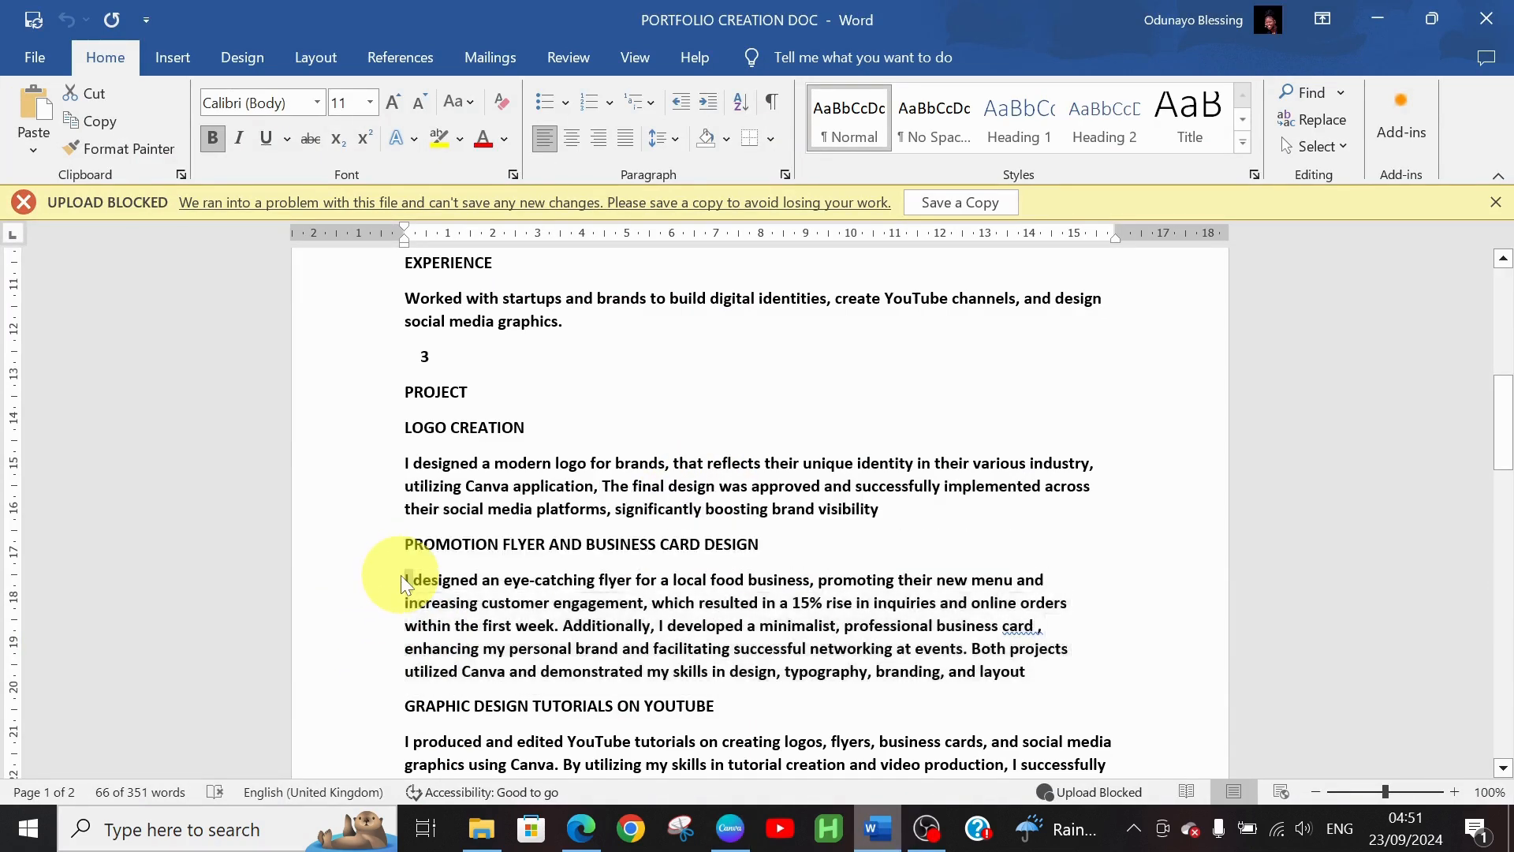
{"action": "triple_click", "coordinate": [404, 585]}
{"action": "key", "text": "ctrl+c"}
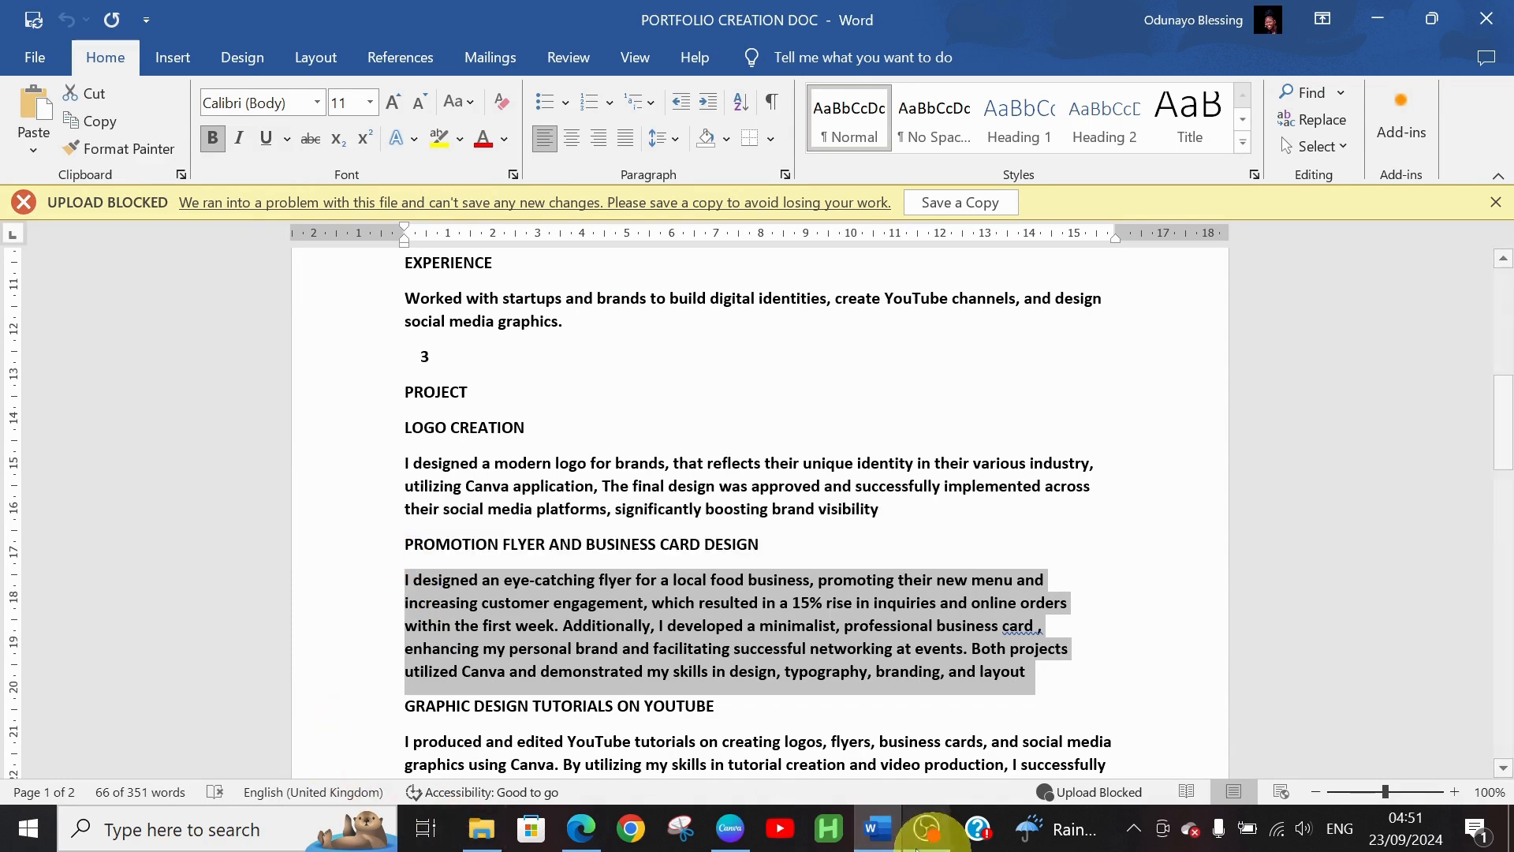
{"action": "left_click", "coordinate": [715, 830]}
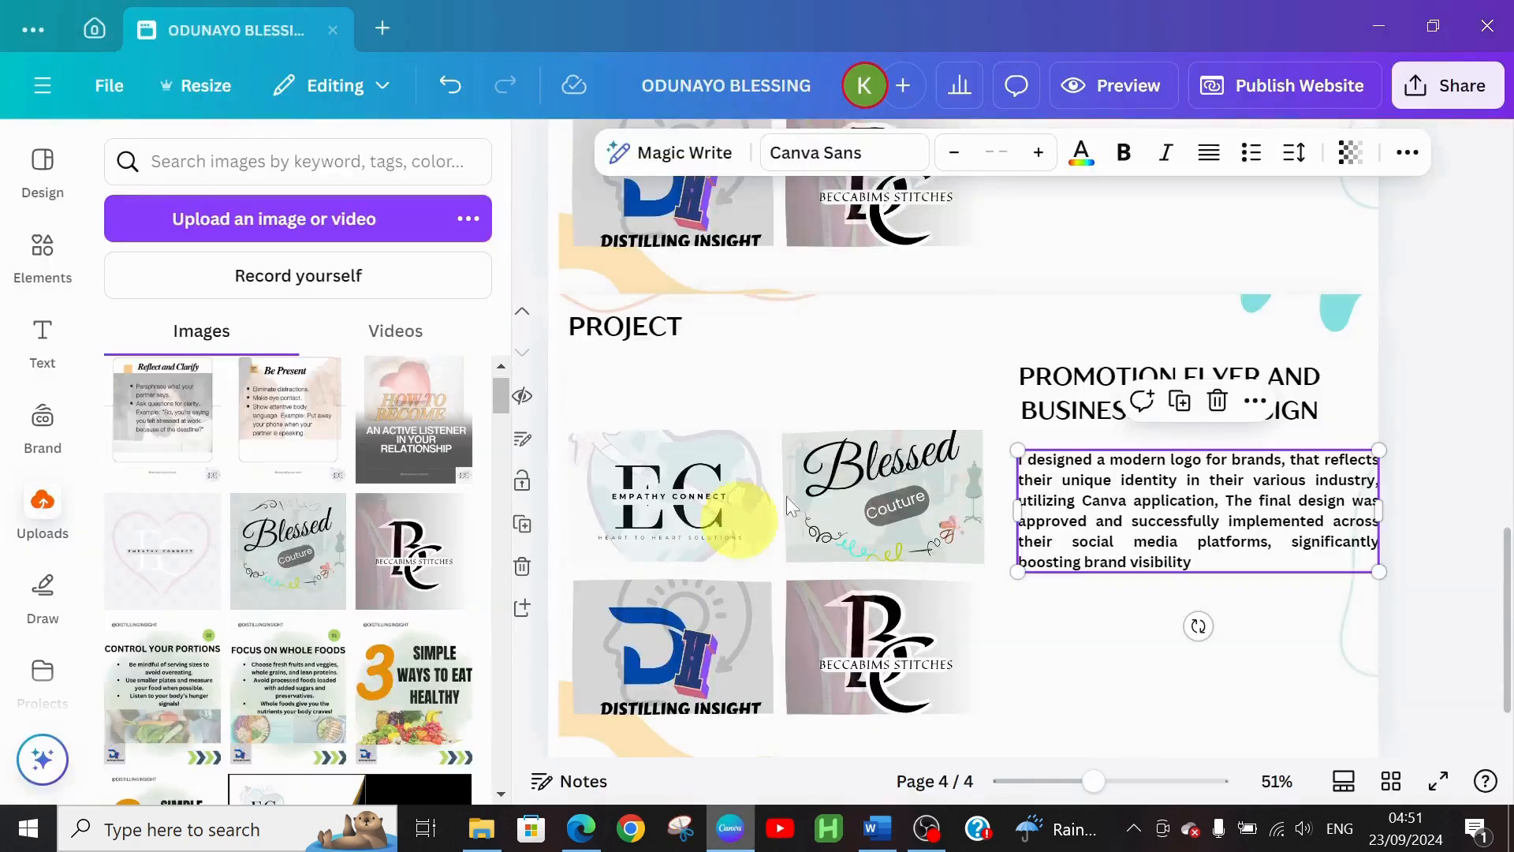
Replace the logo design text in page 4's description box with the pasted flyer paragraph
{"action": "left_click", "coordinate": [1023, 472]}
{"action": "key", "text": "ctrl+a"}
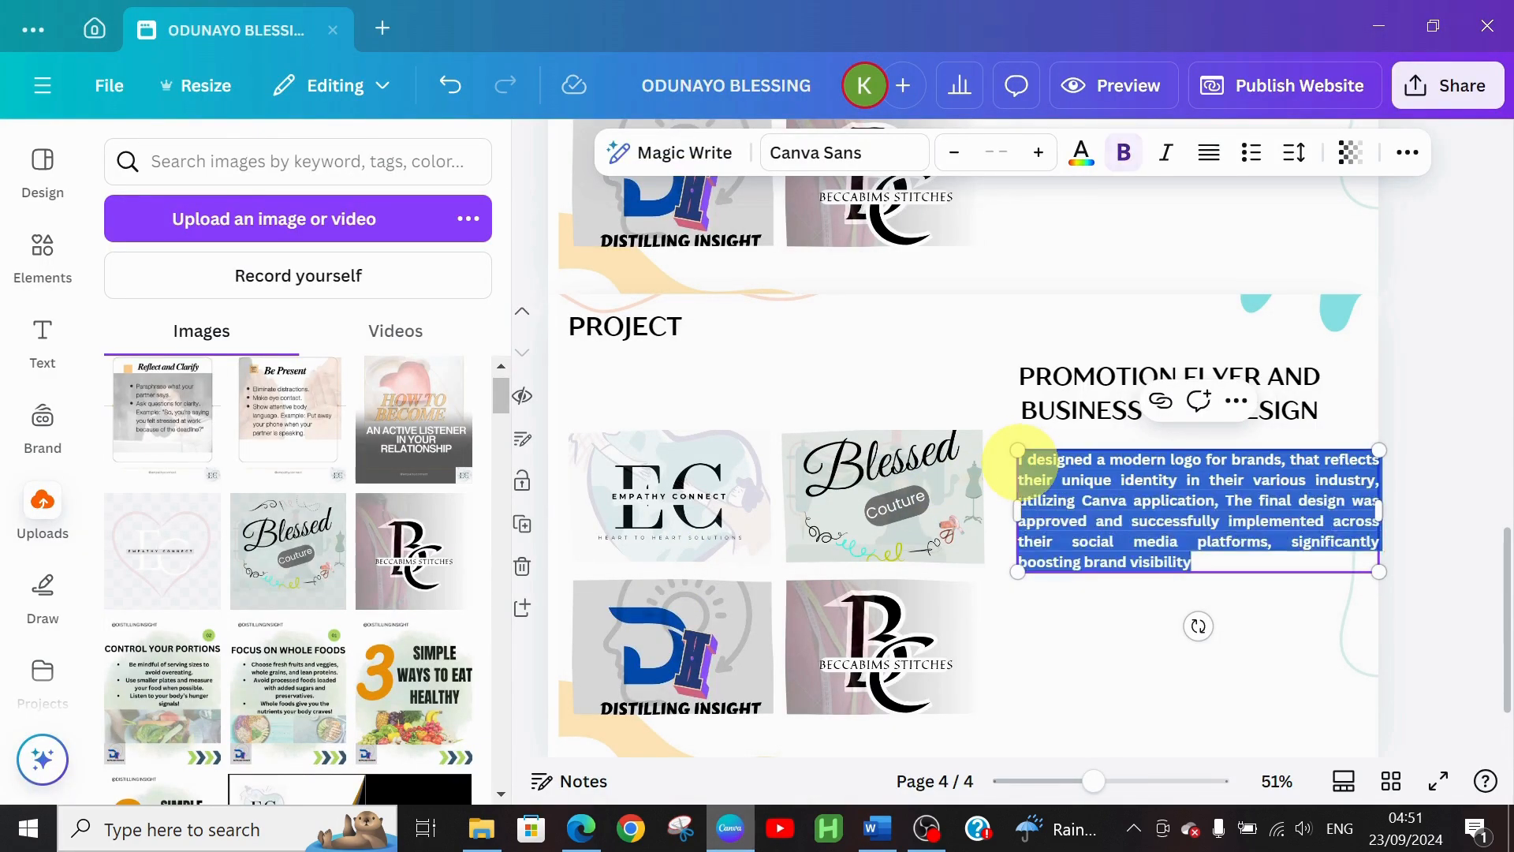
{"action": "key", "text": "ctrl+v"}
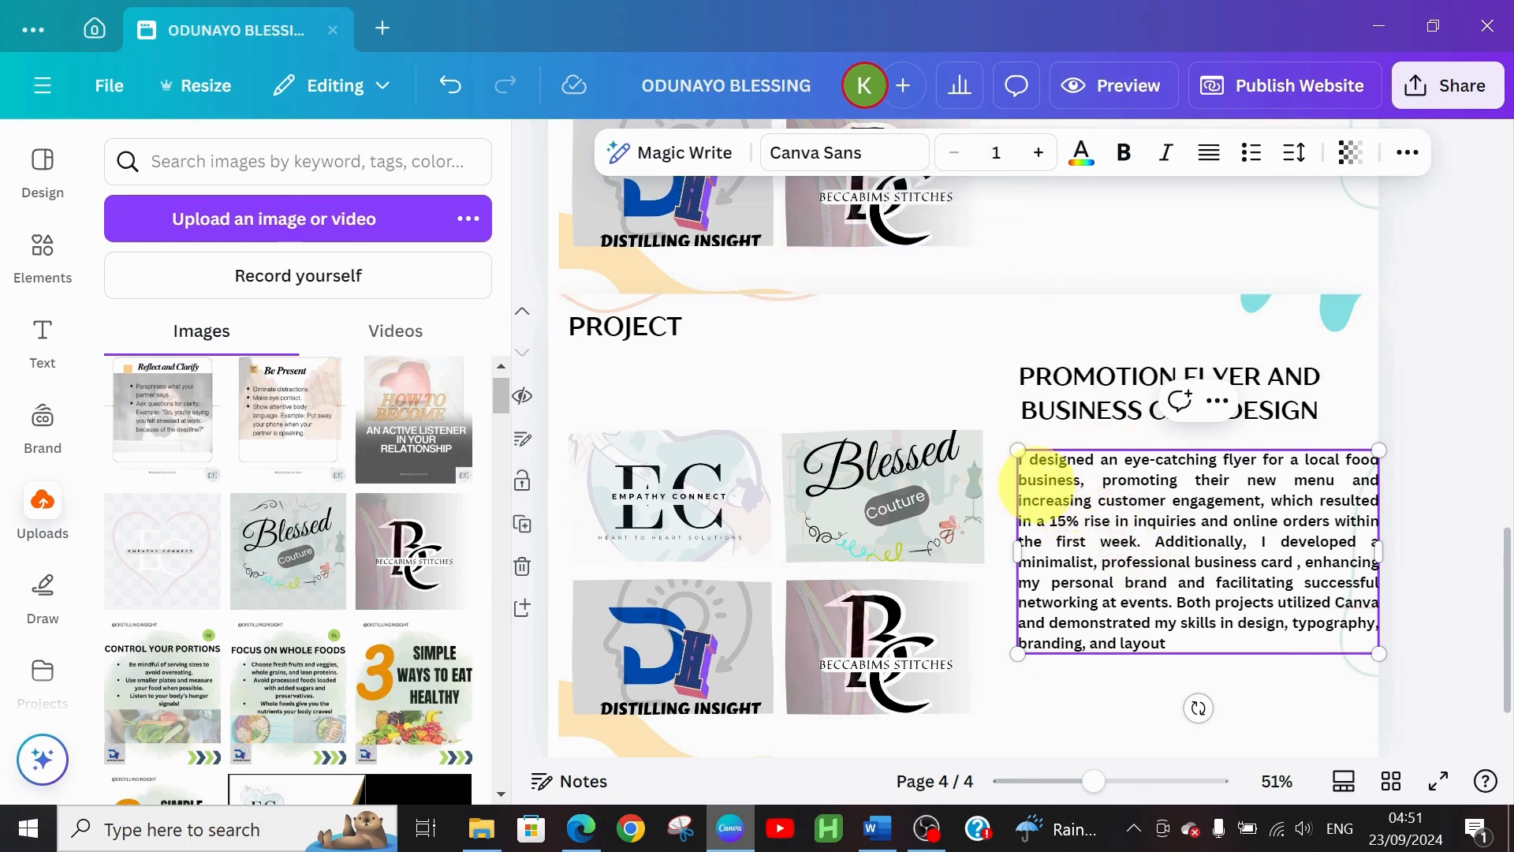
Reduce the flyer paragraph's font size one step so it fits the box
{"action": "triple_click", "coordinate": [1020, 468]}
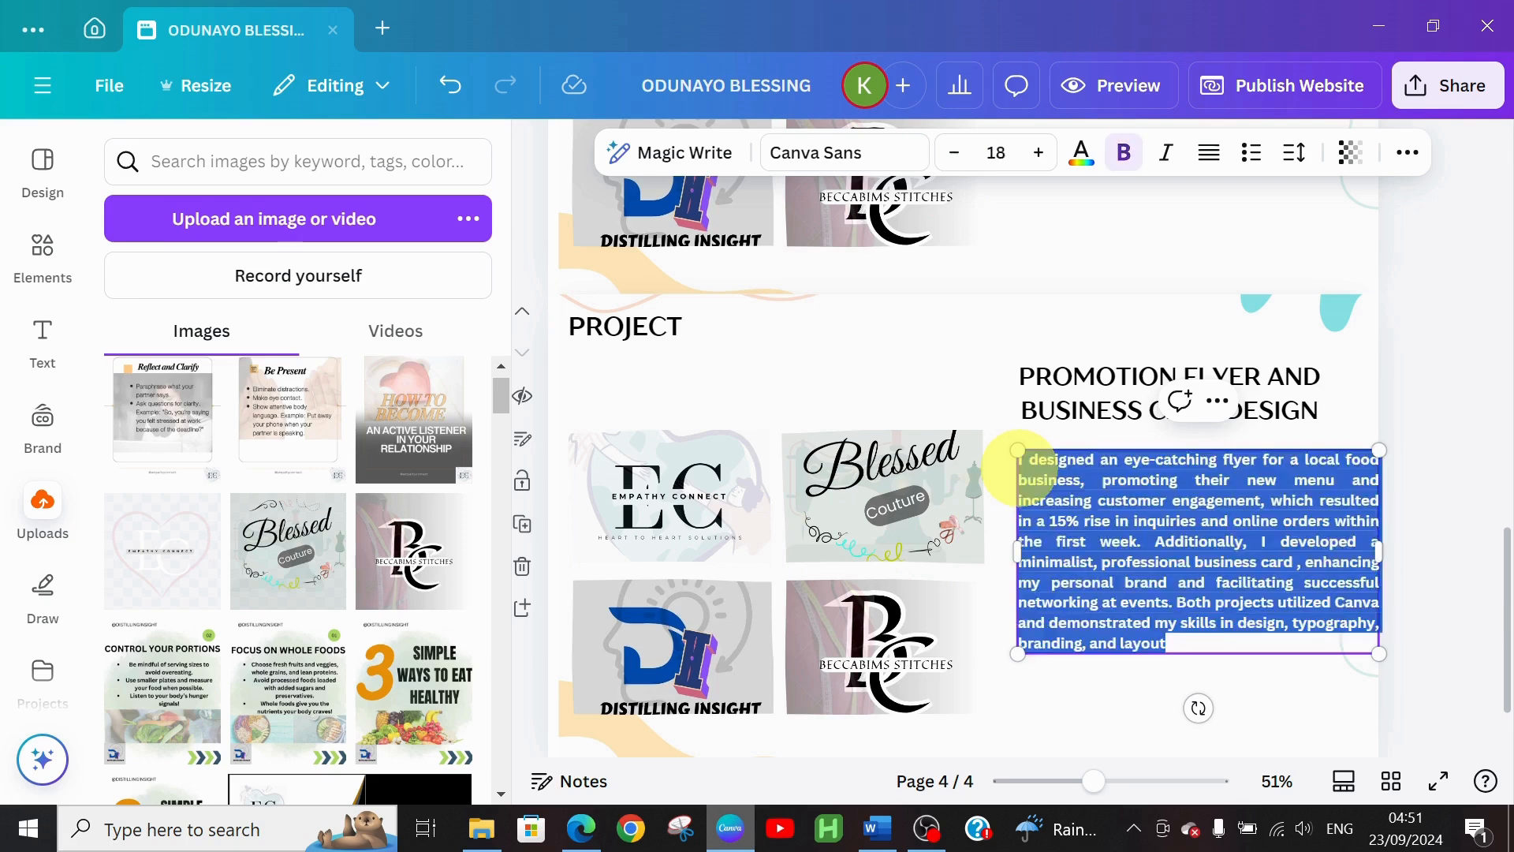
{"action": "triple_click", "coordinate": [1019, 468]}
{"action": "left_click", "coordinate": [1019, 462]}
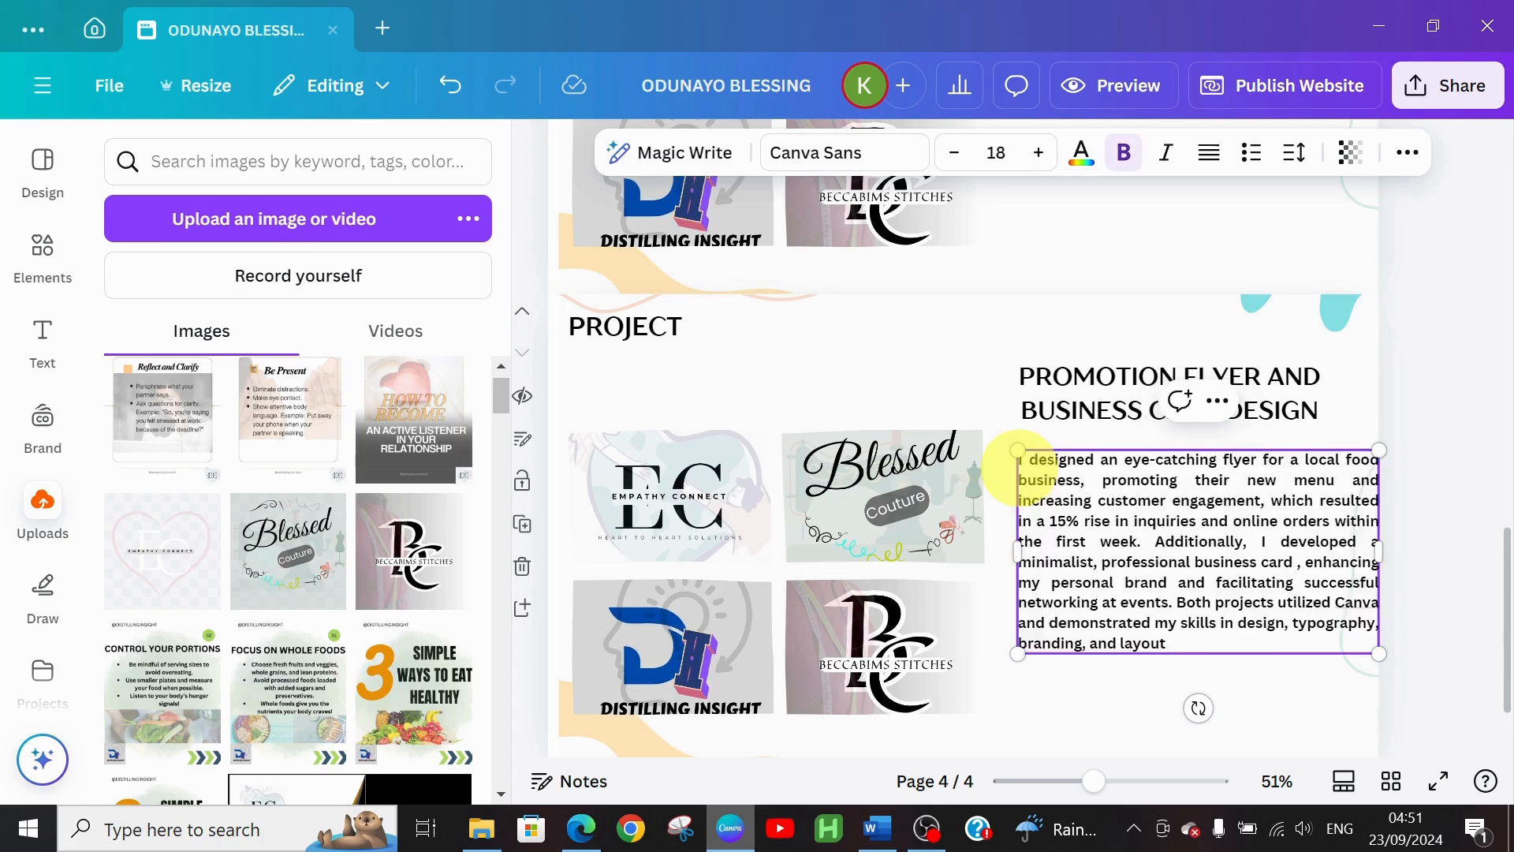
{"action": "triple_click", "coordinate": [1020, 462]}
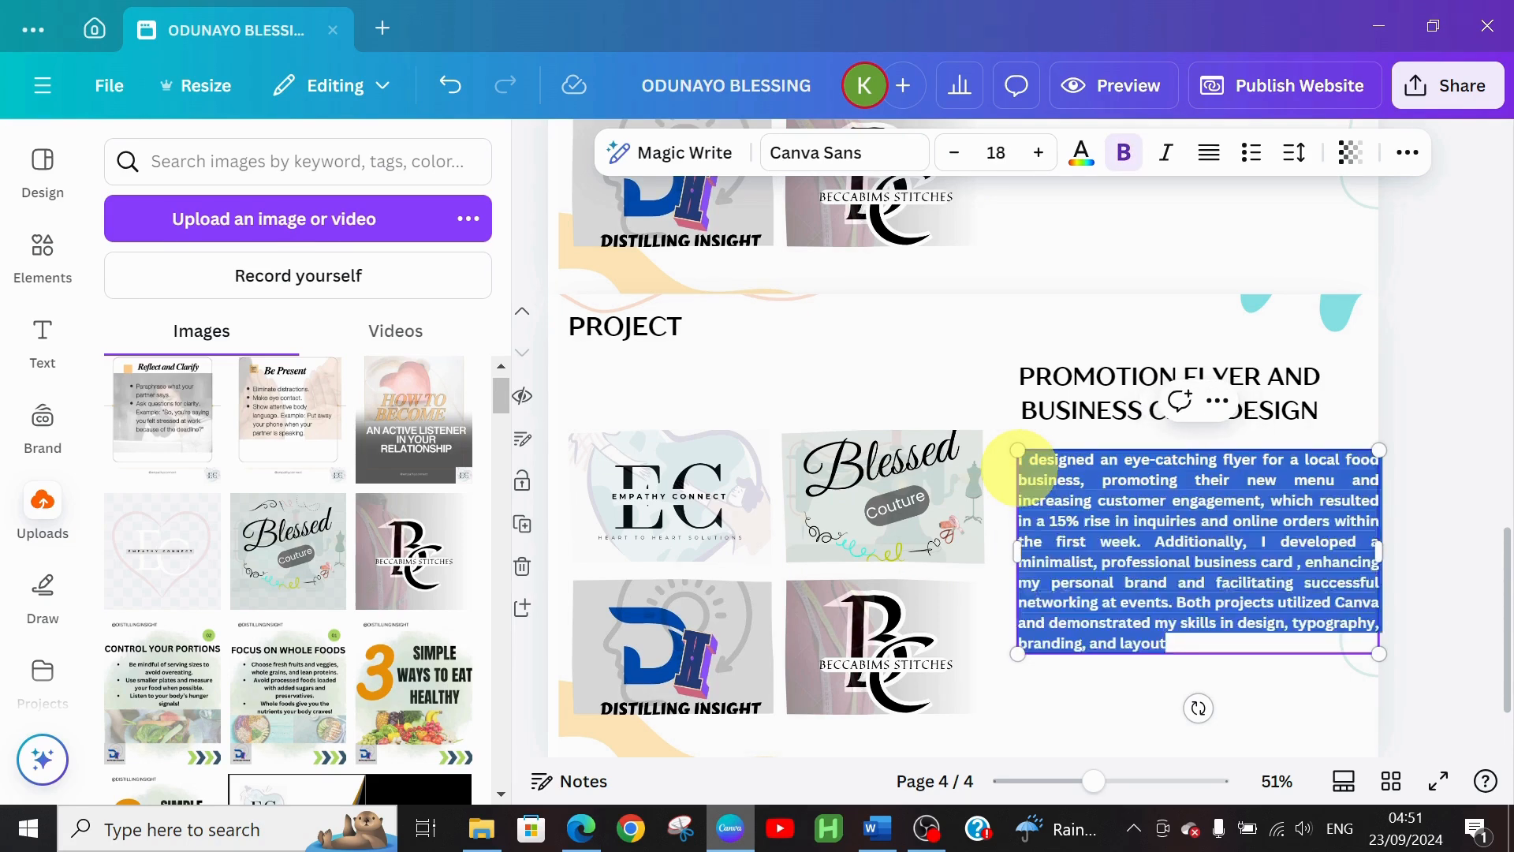
{"action": "left_click", "coordinate": [953, 154]}
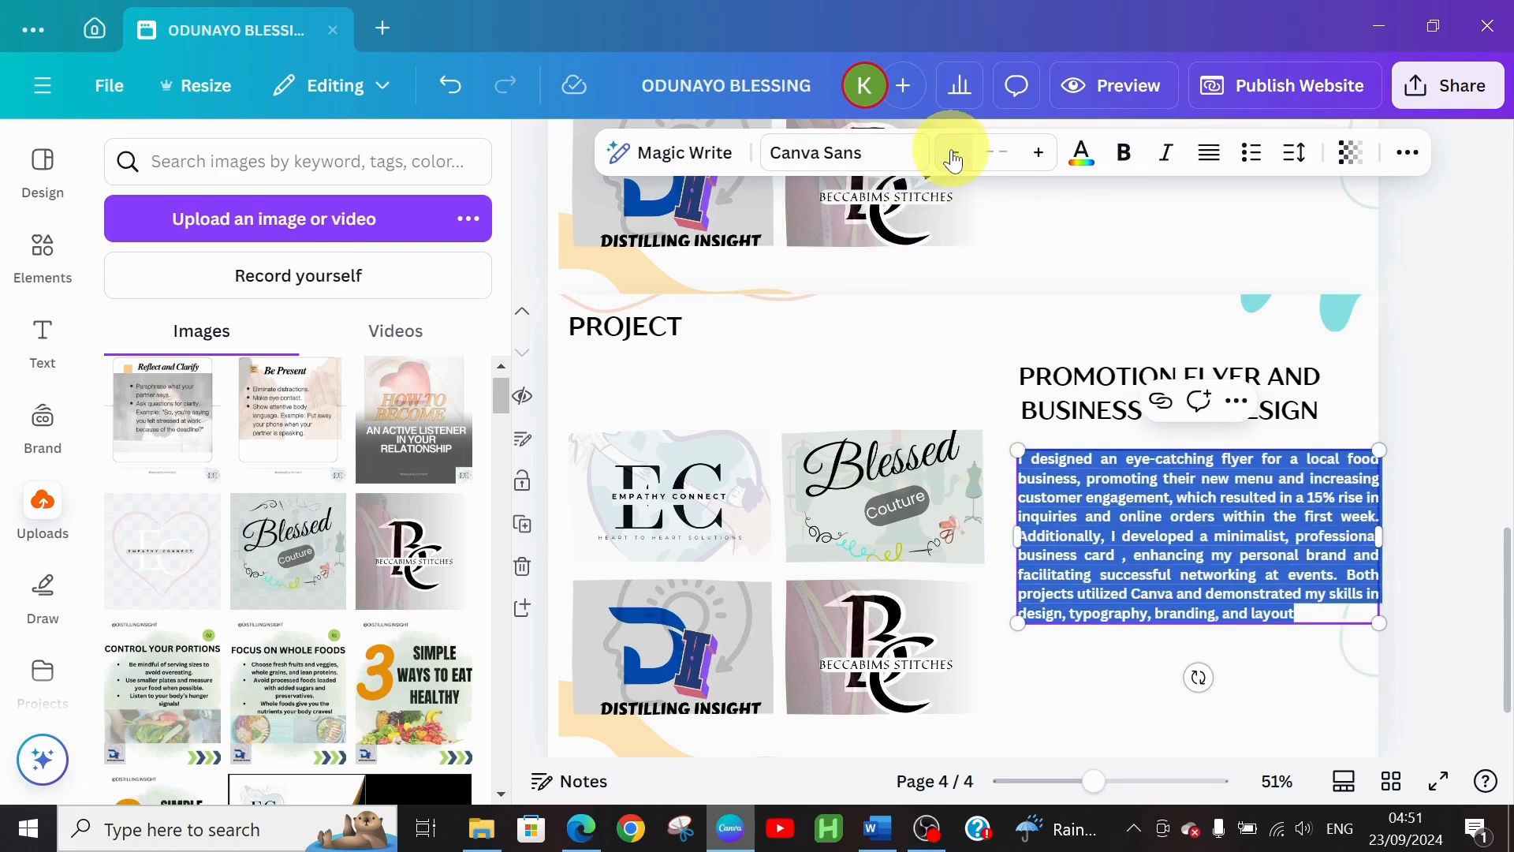
{"action": "left_click", "coordinate": [1138, 664]}
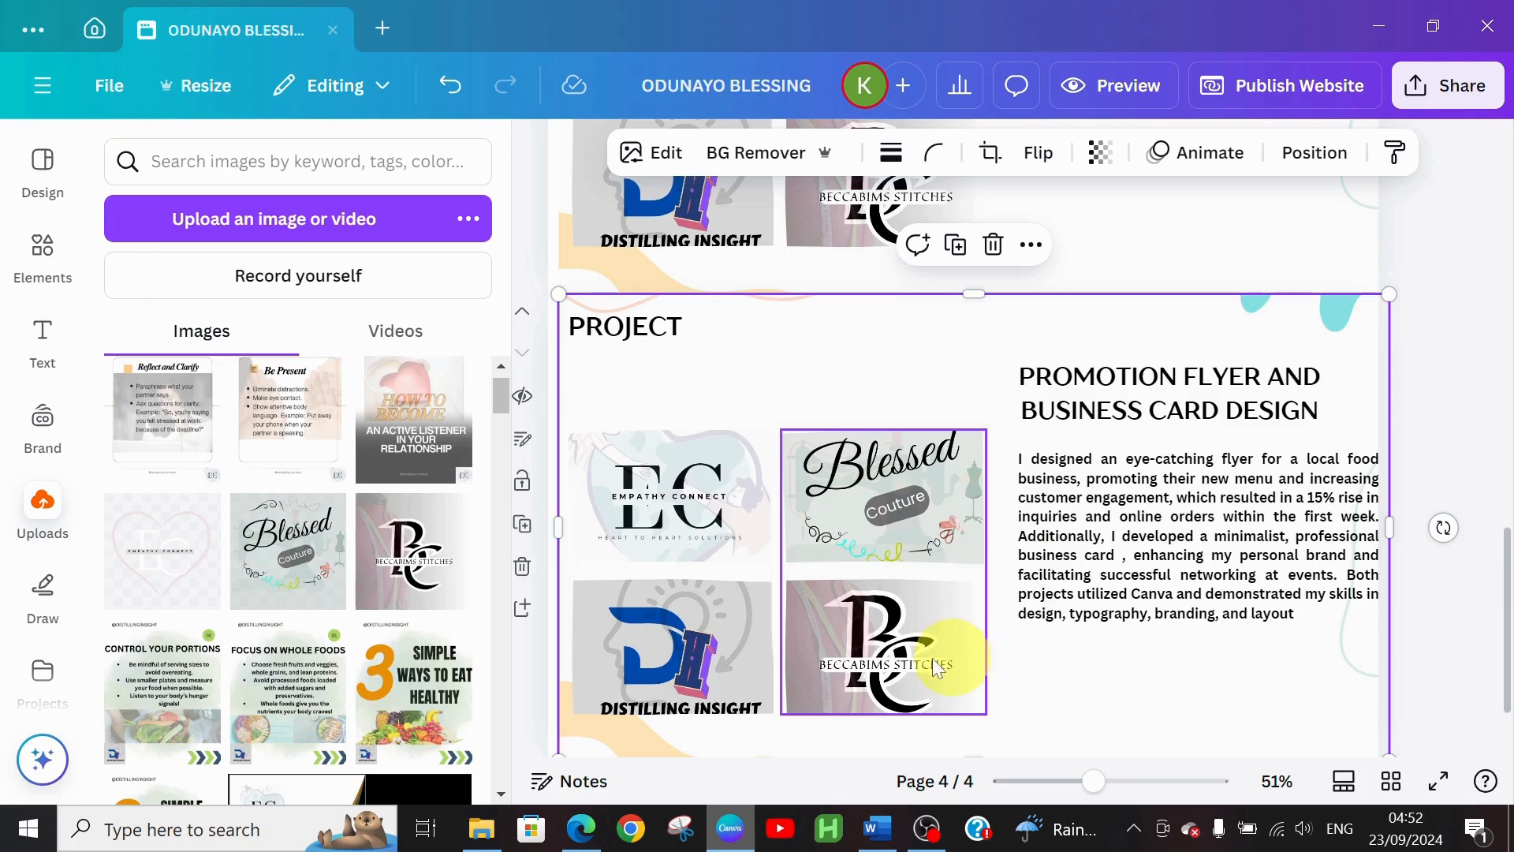
Delete the right-hand Blessed and Beccabims image frame
{"action": "left_click", "coordinate": [879, 542]}
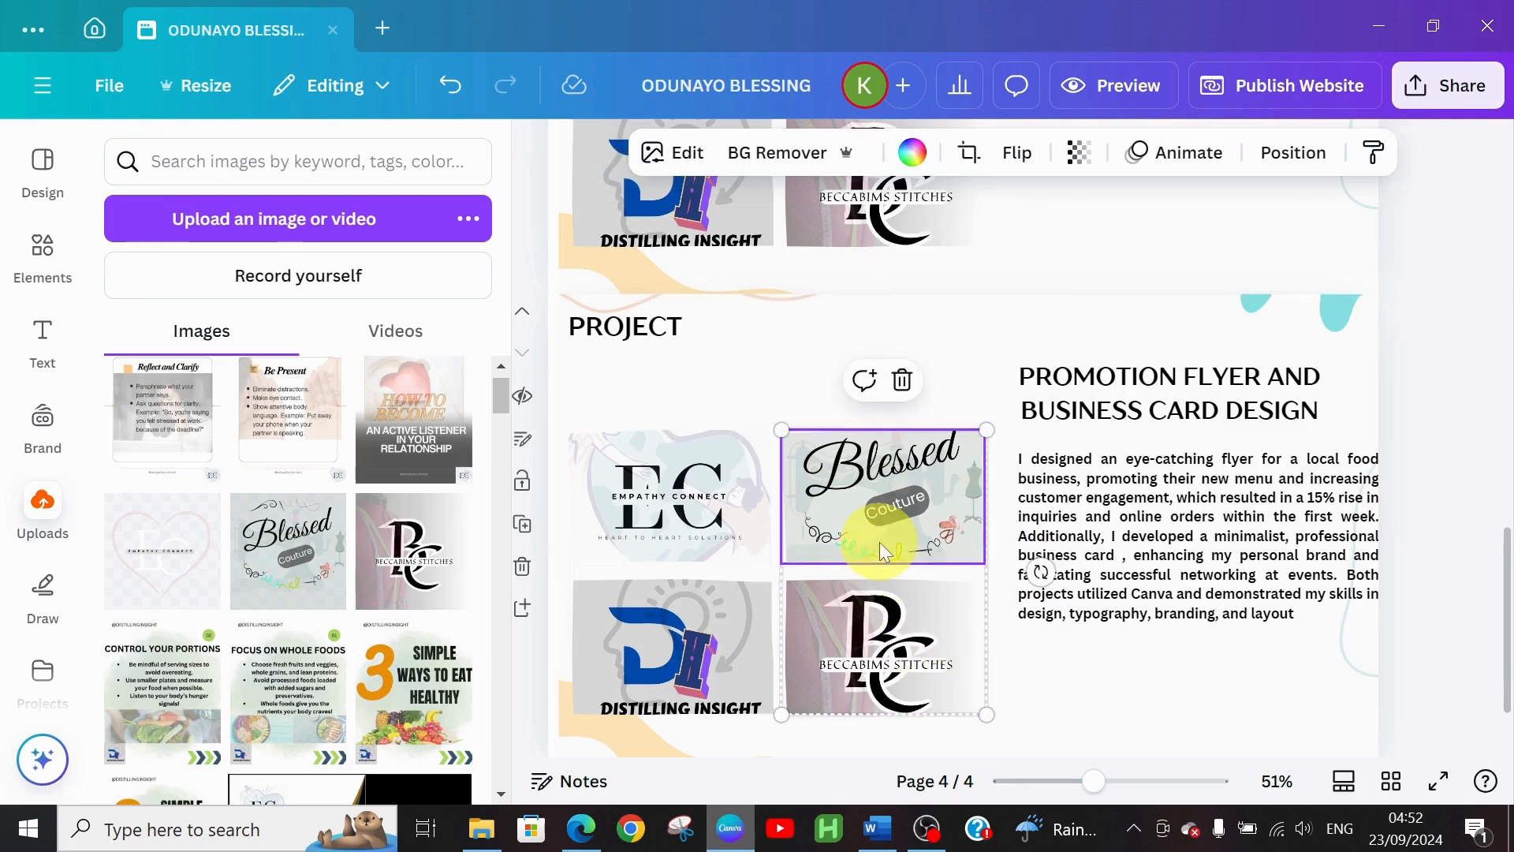
{"action": "left_click", "coordinate": [907, 383]}
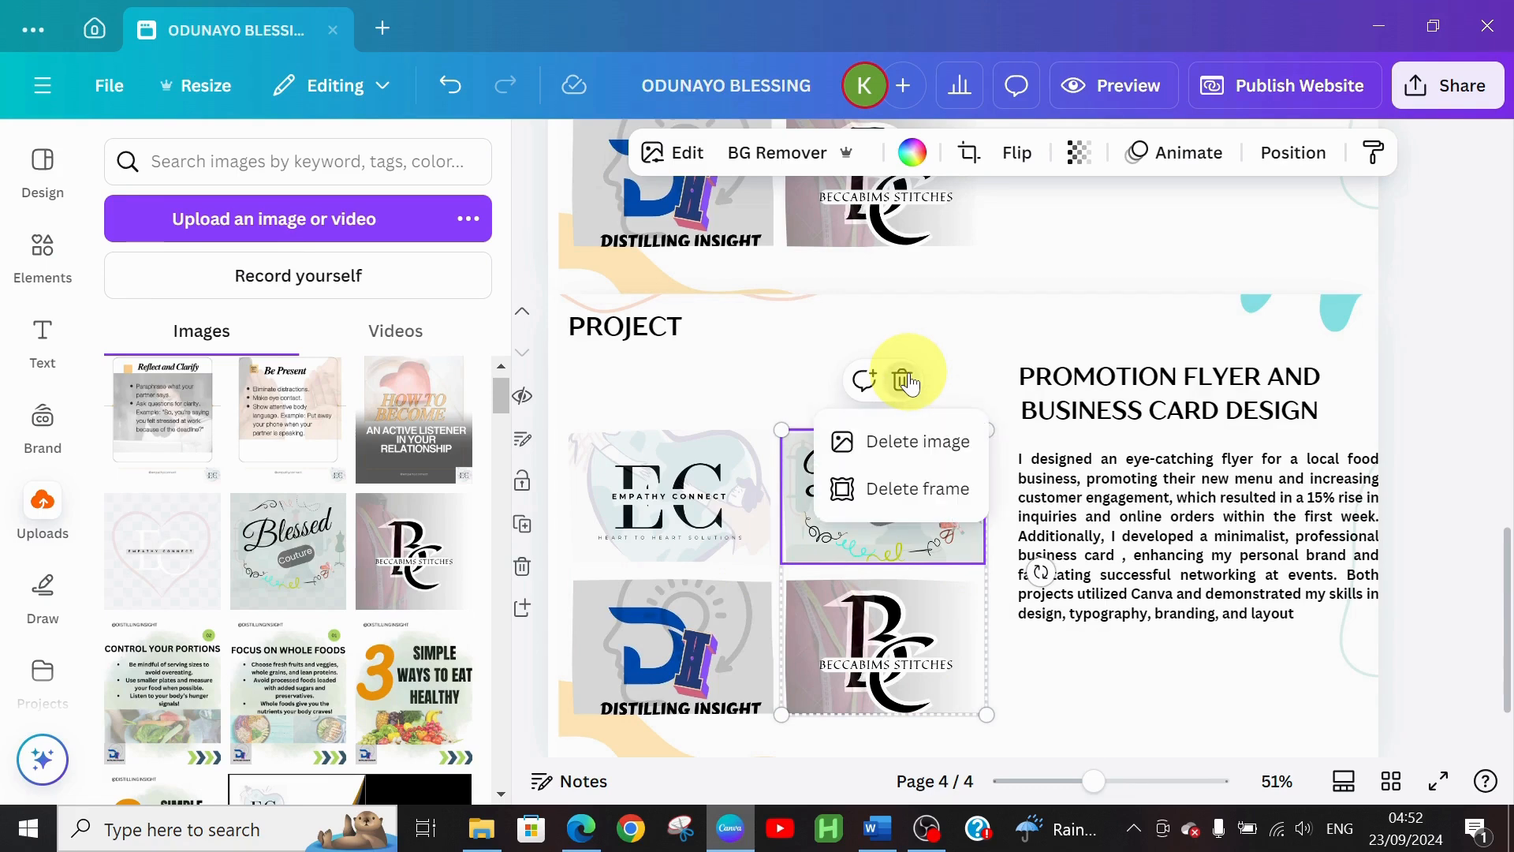
{"action": "left_click", "coordinate": [892, 489]}
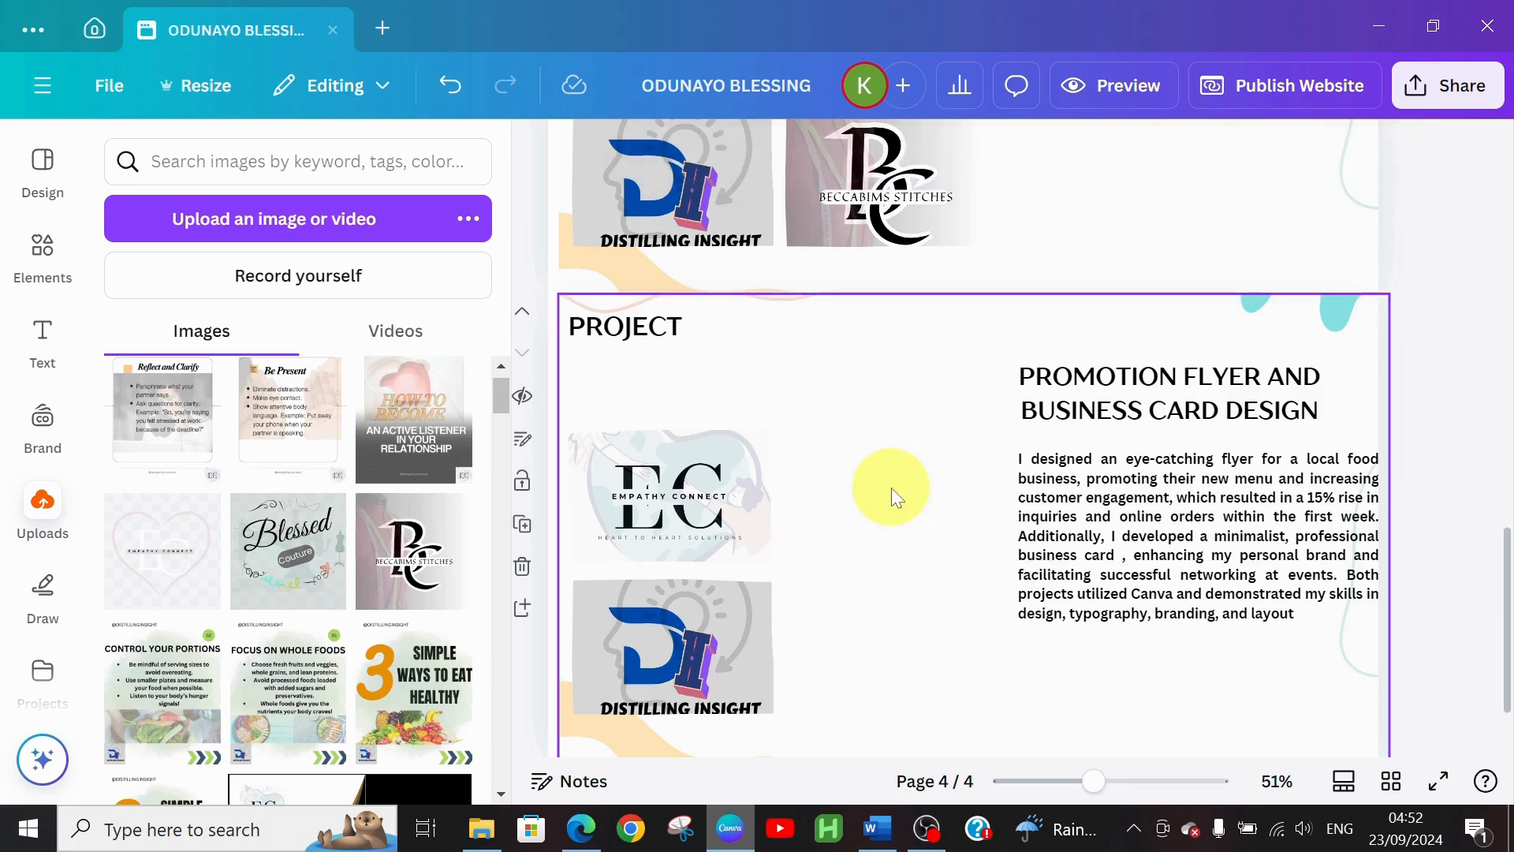
Move the remaining two-image group up and right and enlarge it
{"action": "left_click", "coordinate": [702, 535]}
{"action": "left_click_drag", "start_coordinate": [702, 534], "coordinate": [730, 527]}
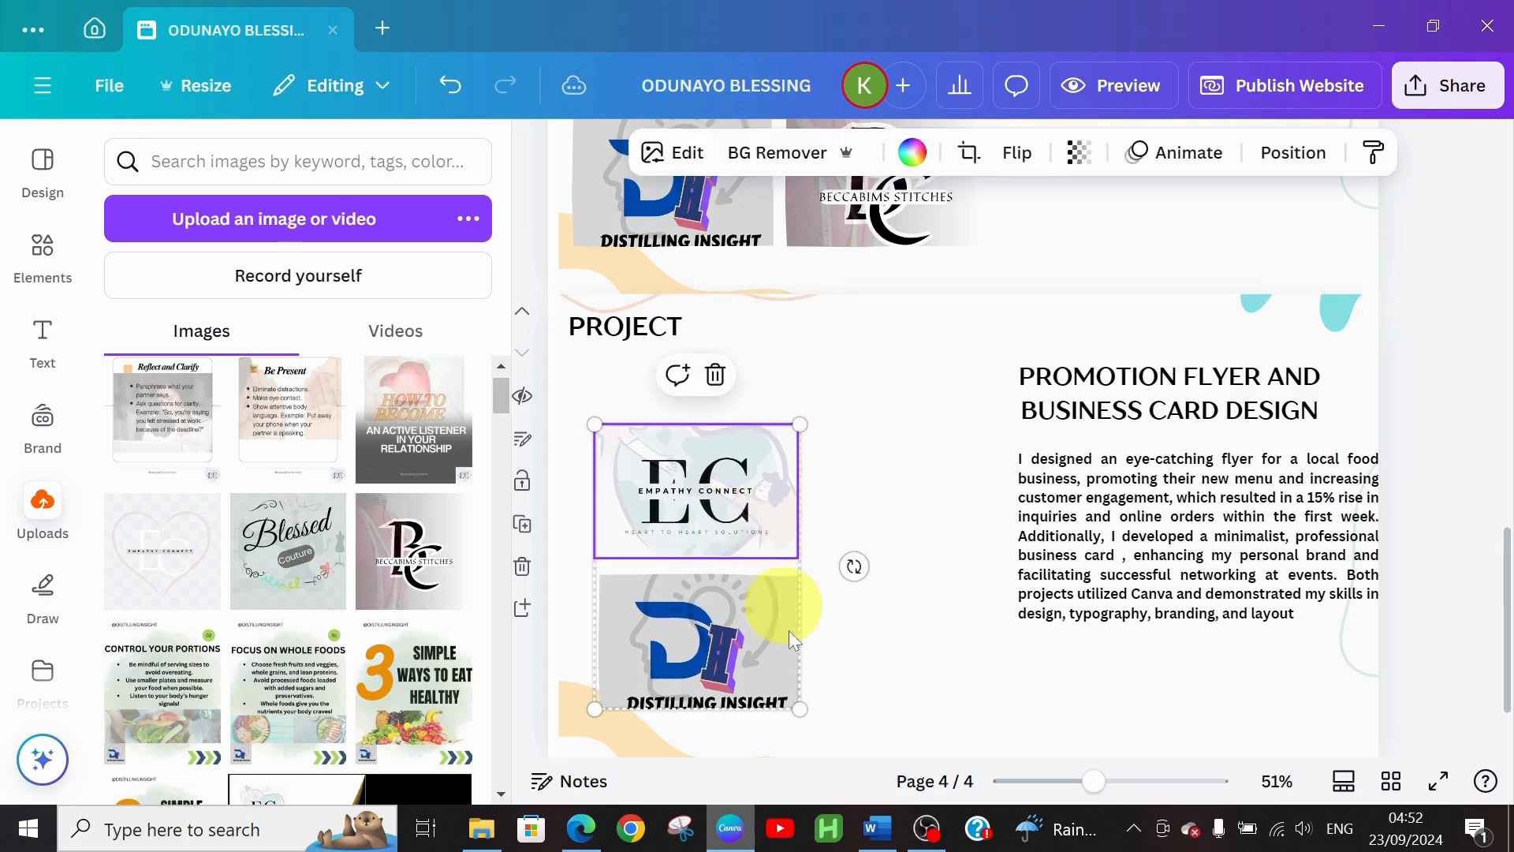
{"action": "left_click_drag", "start_coordinate": [799, 708], "coordinate": [893, 698]}
{"action": "left_click_drag", "start_coordinate": [722, 640], "coordinate": [721, 619]}
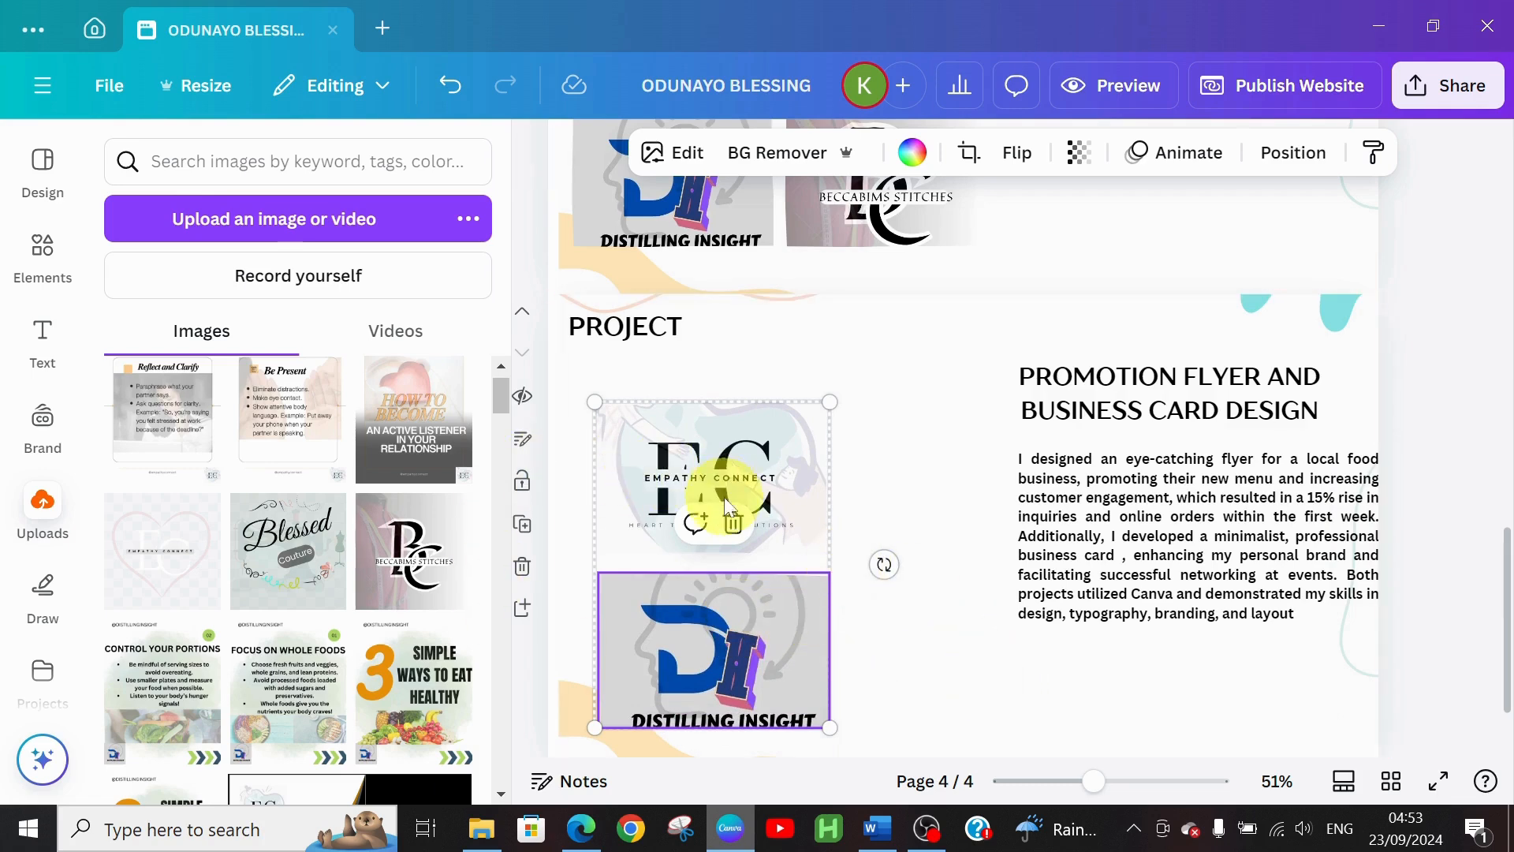
Remove the Distilling Insight and Empathy Connect logo images, keeping both frames empty
{"action": "left_click", "coordinate": [734, 523]}
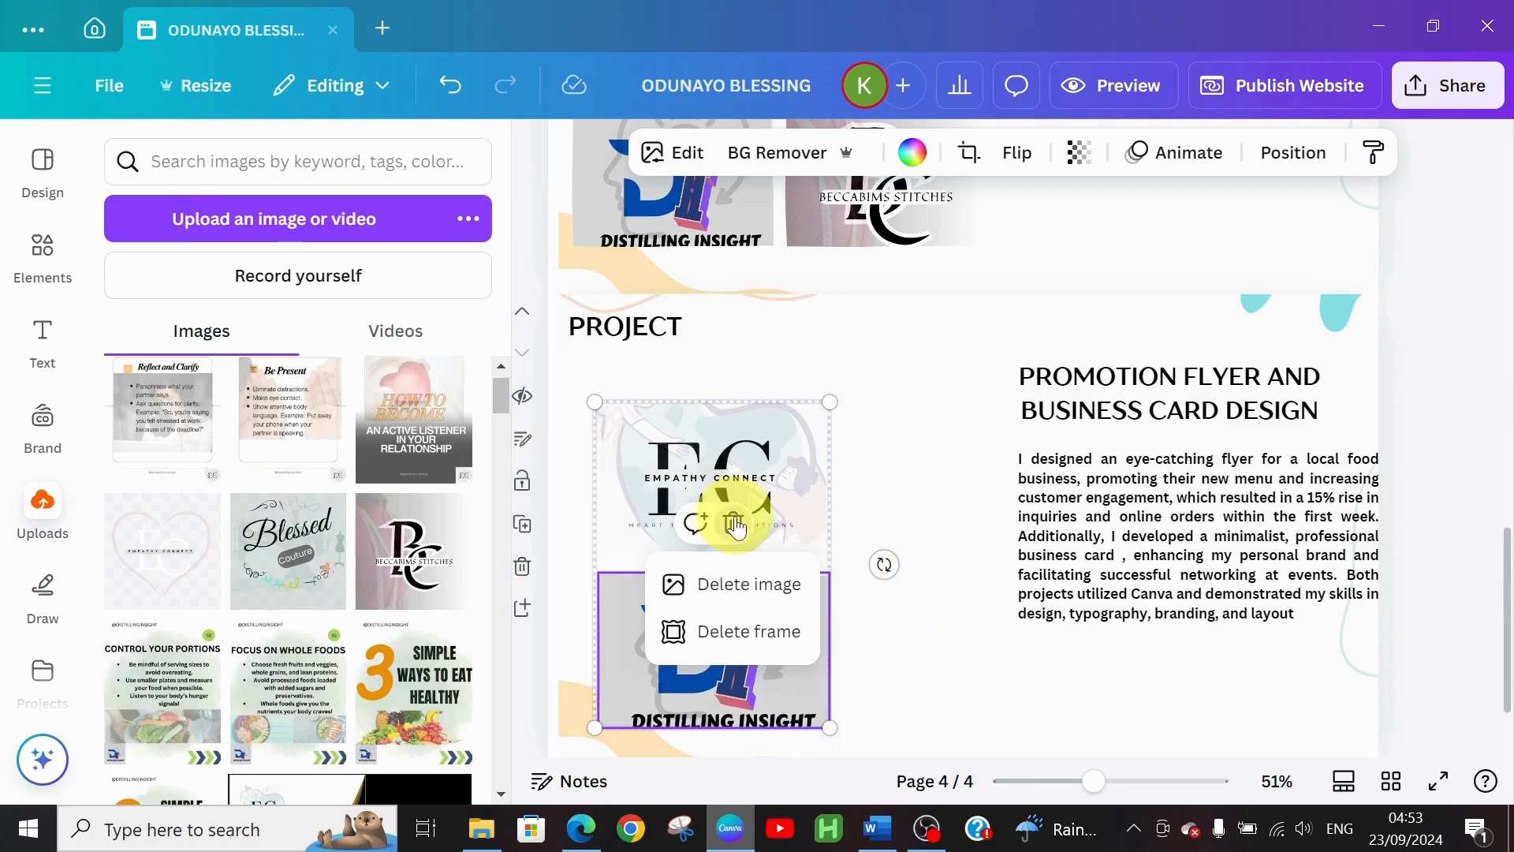
{"action": "left_click", "coordinate": [735, 584]}
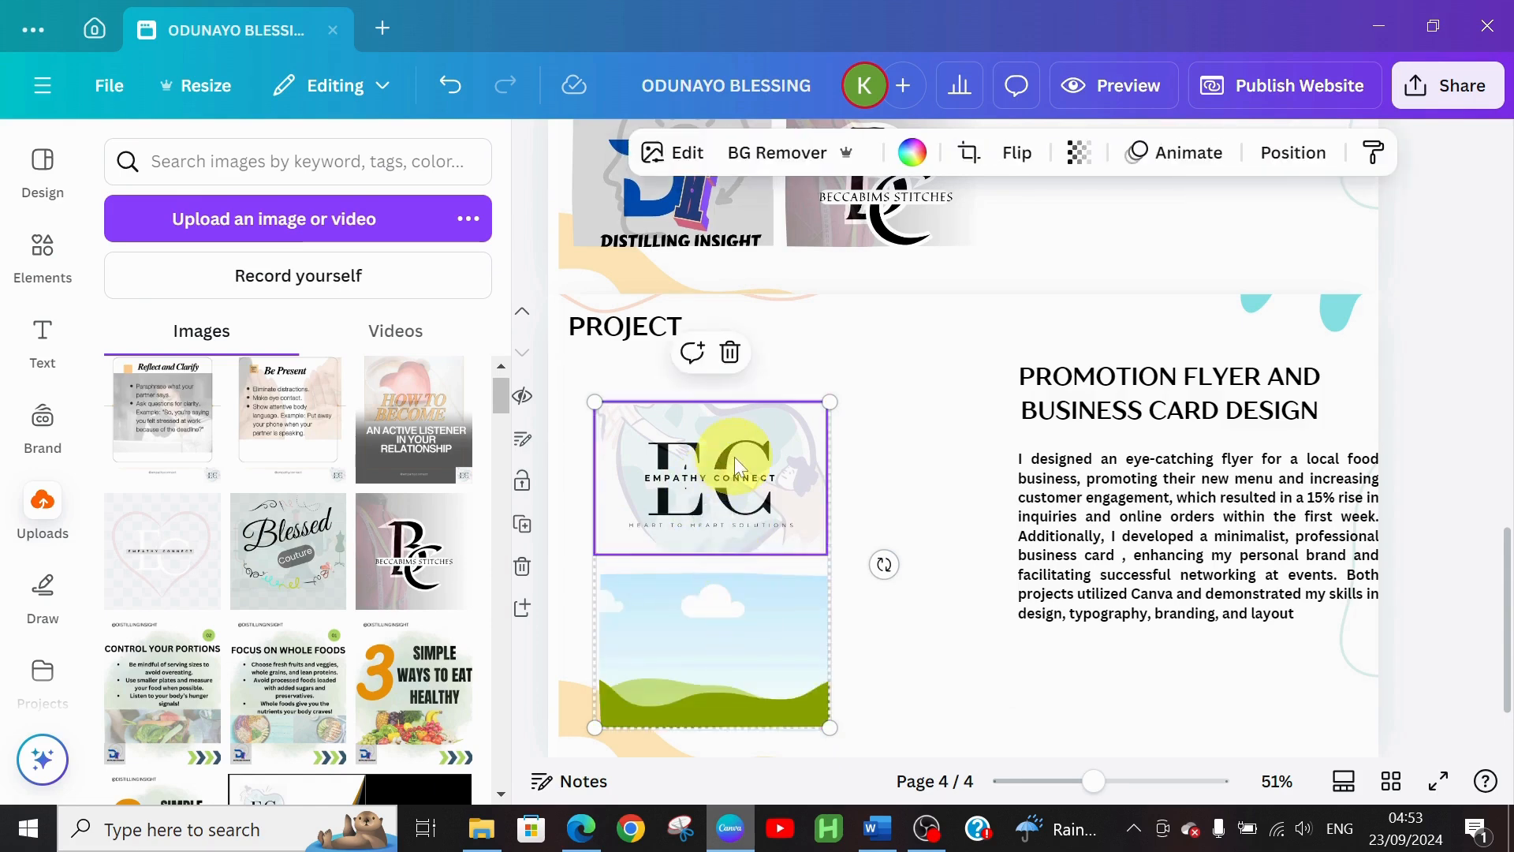
{"action": "left_click", "coordinate": [729, 351]}
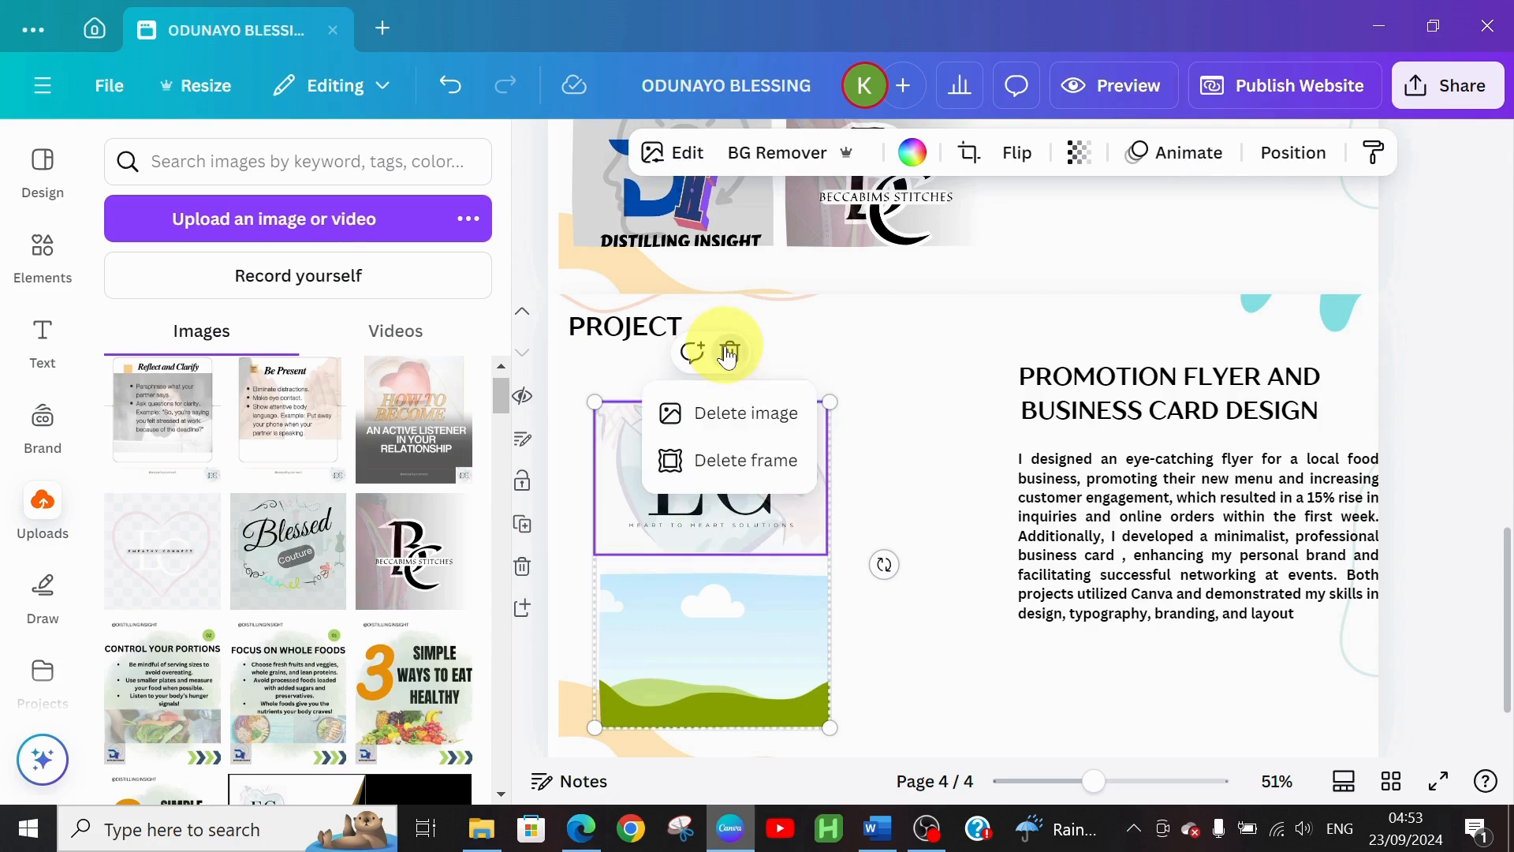
{"action": "left_click", "coordinate": [706, 416]}
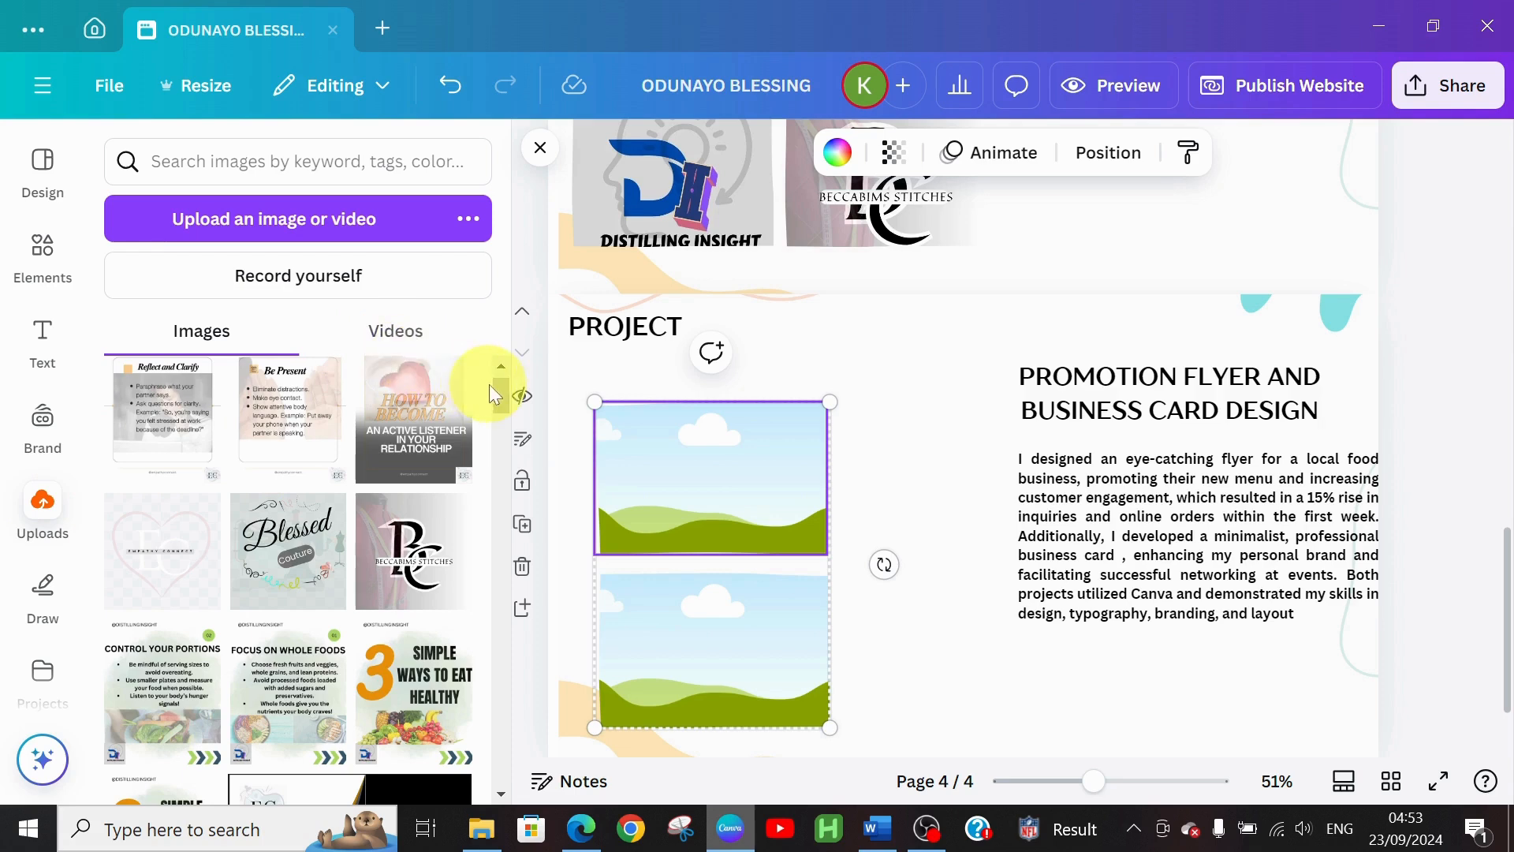
Place the African food promotion flyer from Uploads into the upper photo frame
{"action": "left_click_drag", "start_coordinate": [493, 394], "coordinate": [521, 470]}
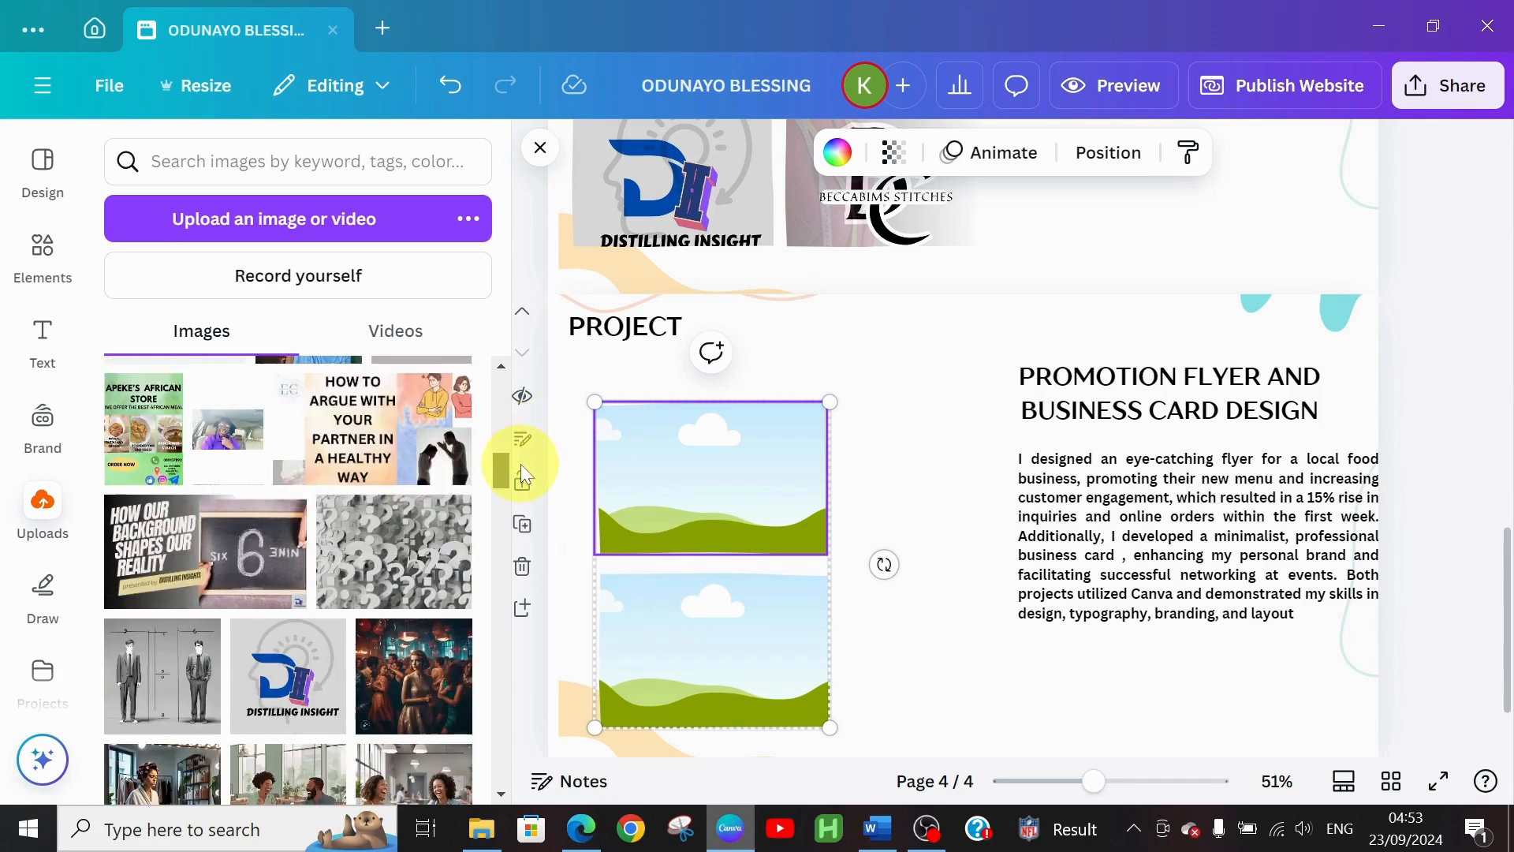
{"action": "left_click", "coordinate": [165, 422]}
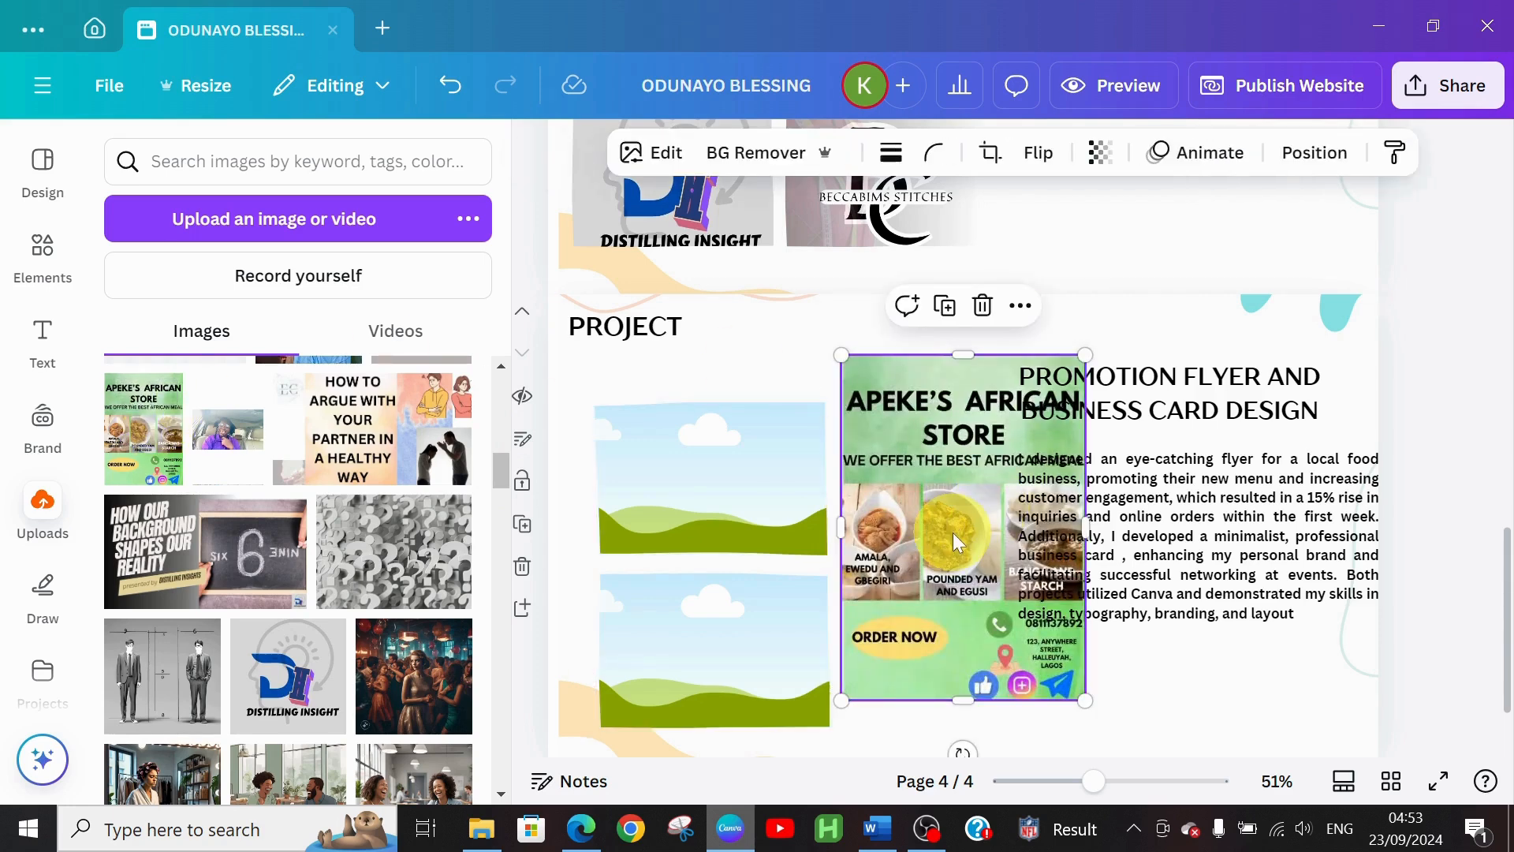
{"action": "left_click_drag", "start_coordinate": [912, 424], "coordinate": [684, 466]}
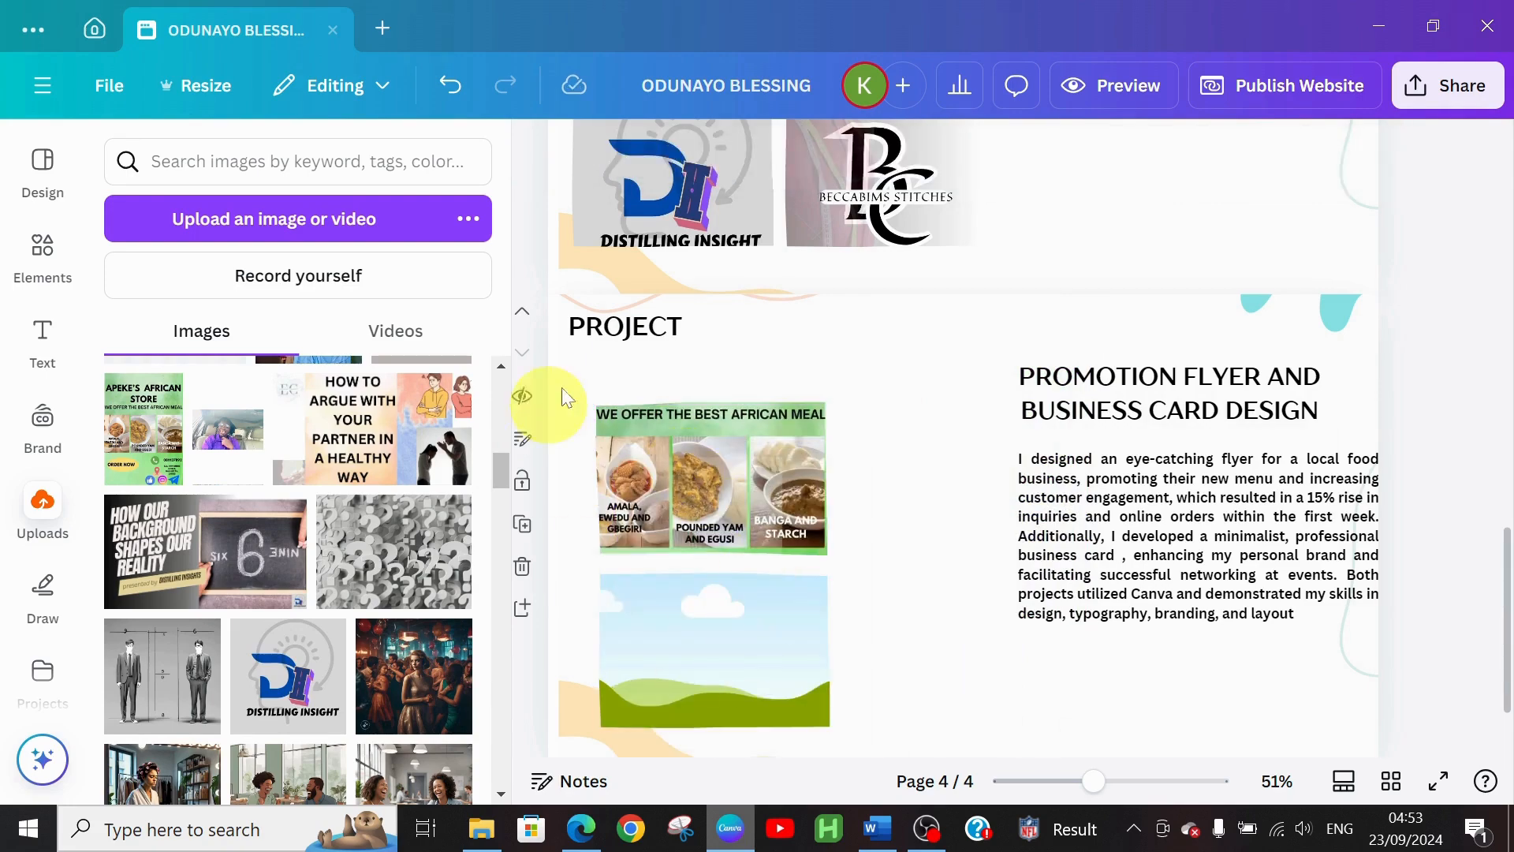
Add the red counsellor business card image from Uploads to the page
{"action": "left_click", "coordinate": [913, 517]}
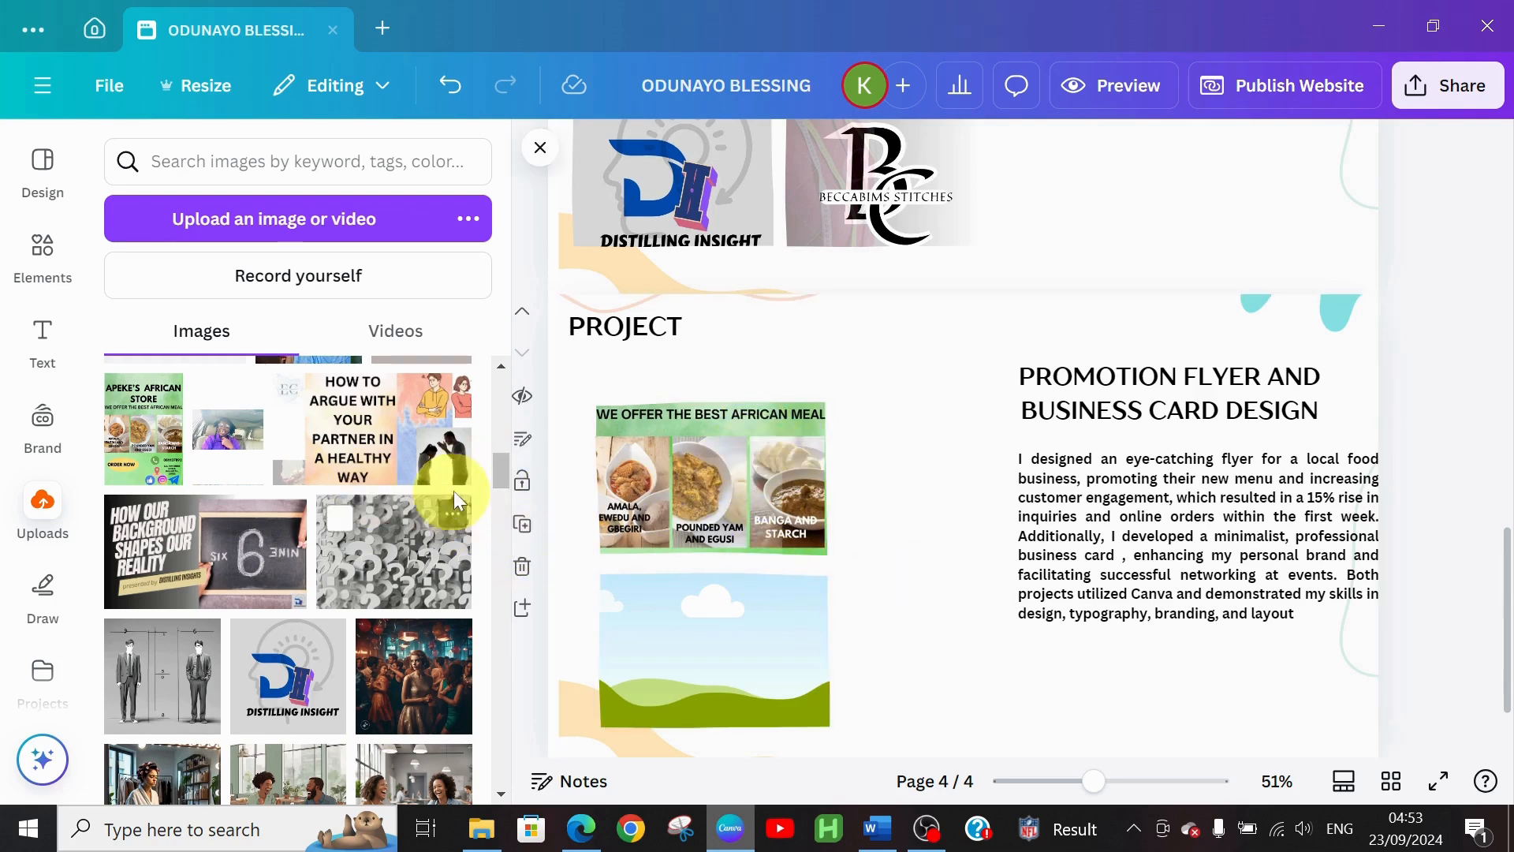
{"action": "left_click_drag", "start_coordinate": [497, 476], "coordinate": [496, 424]}
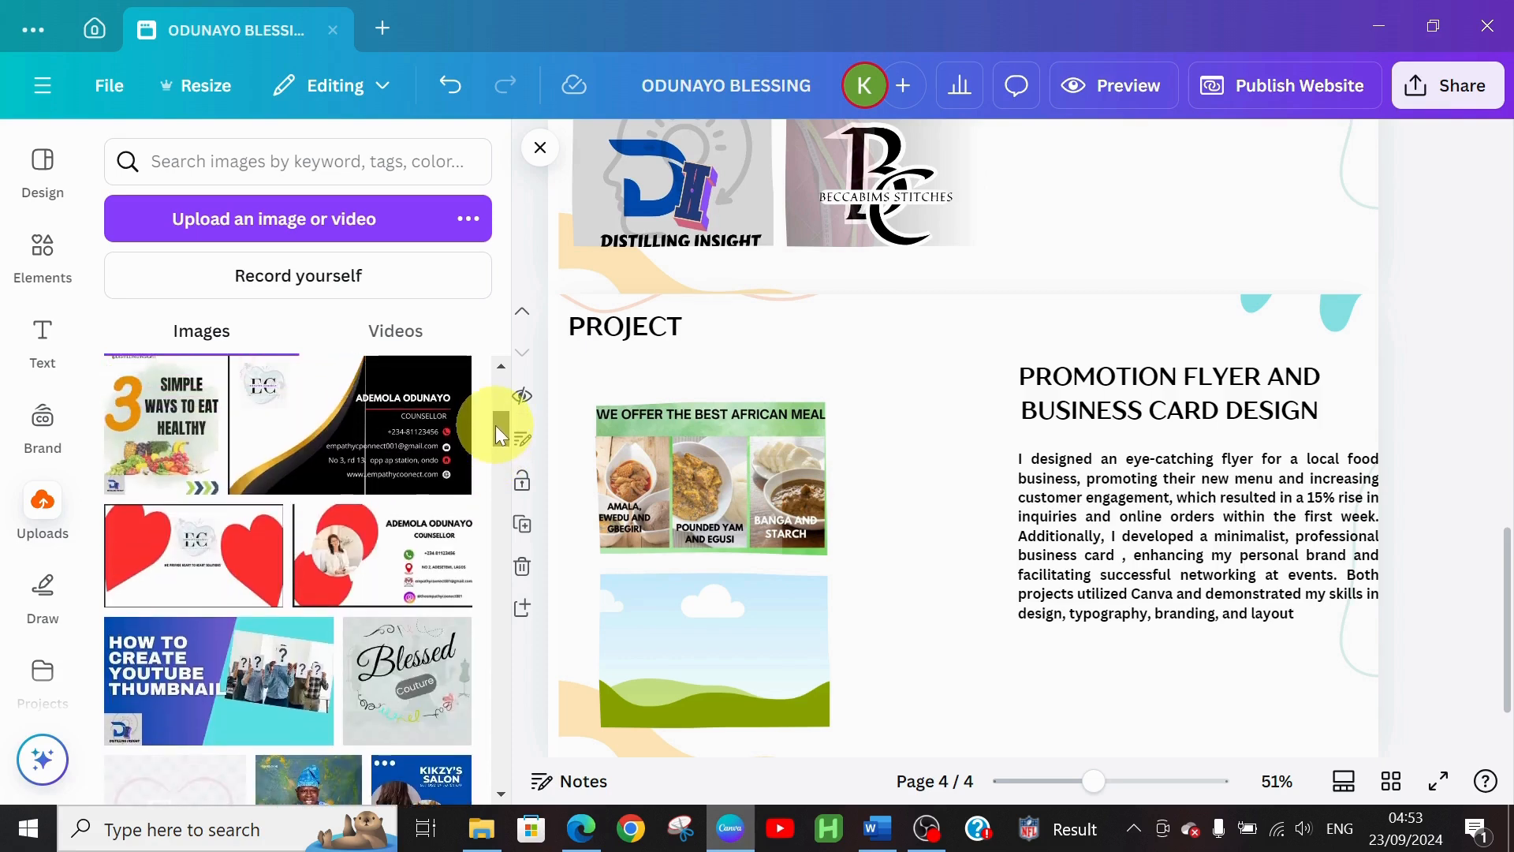
{"action": "left_click", "coordinate": [364, 547]}
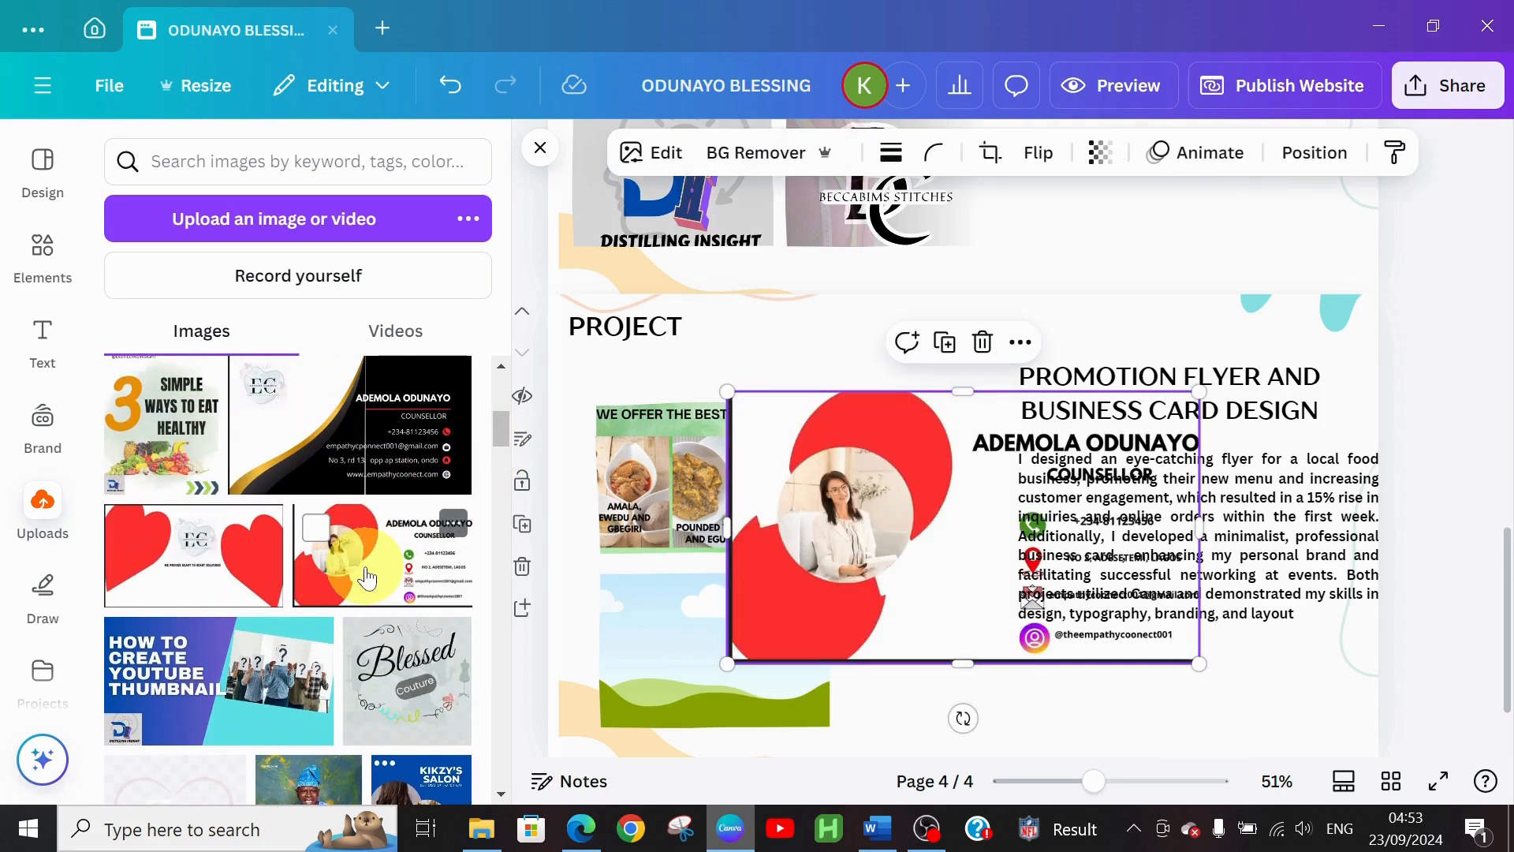
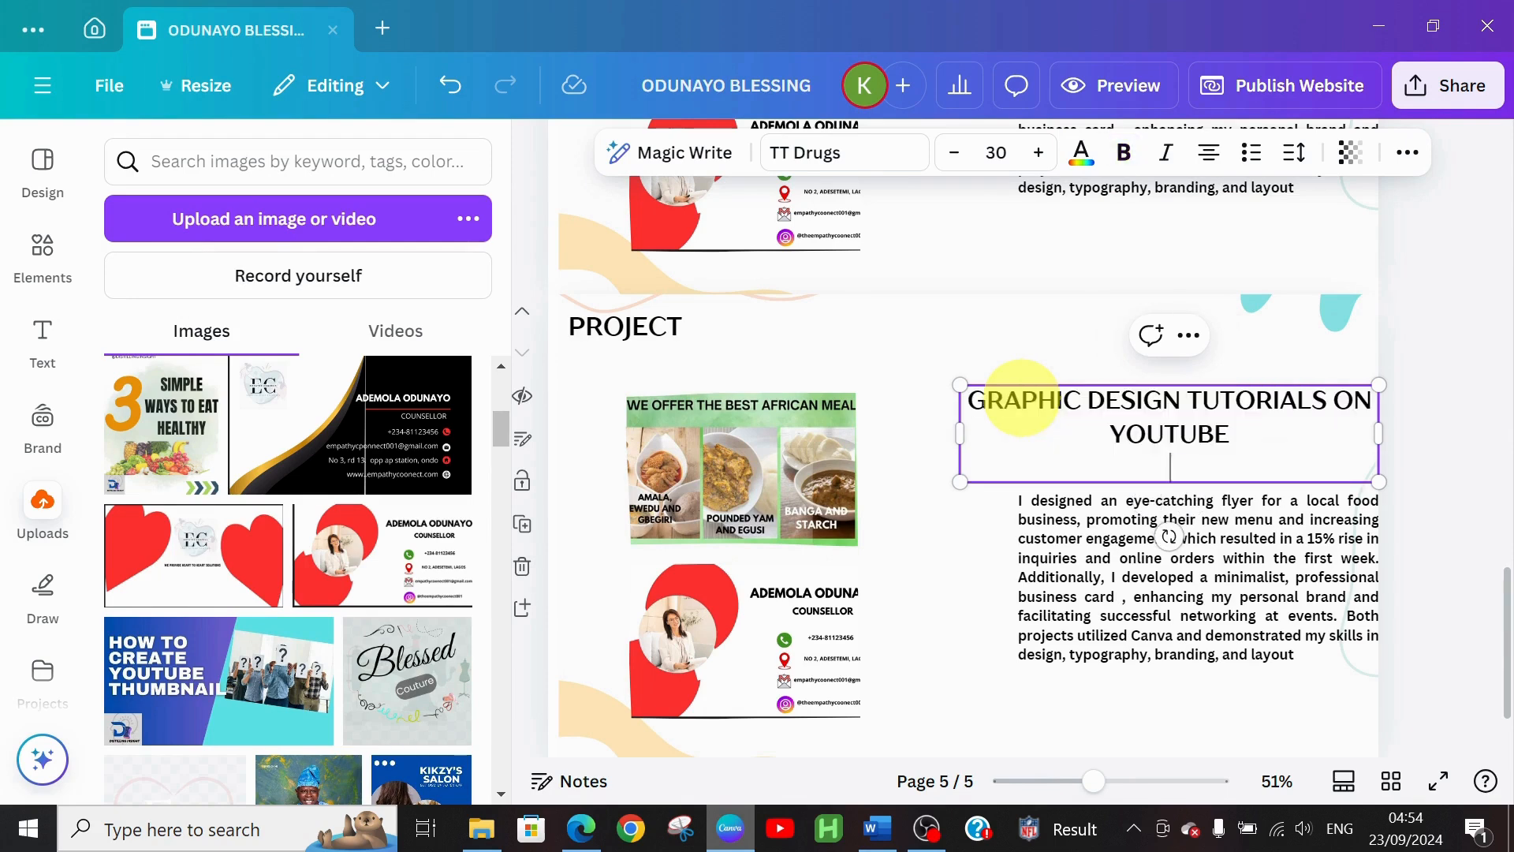
Delete the blank line under the GRAPHIC DESIGN TUTORIALS ON YOUTUBE heading, then go to the Word portfolio document
{"action": "key", "text": "BackSpace"}
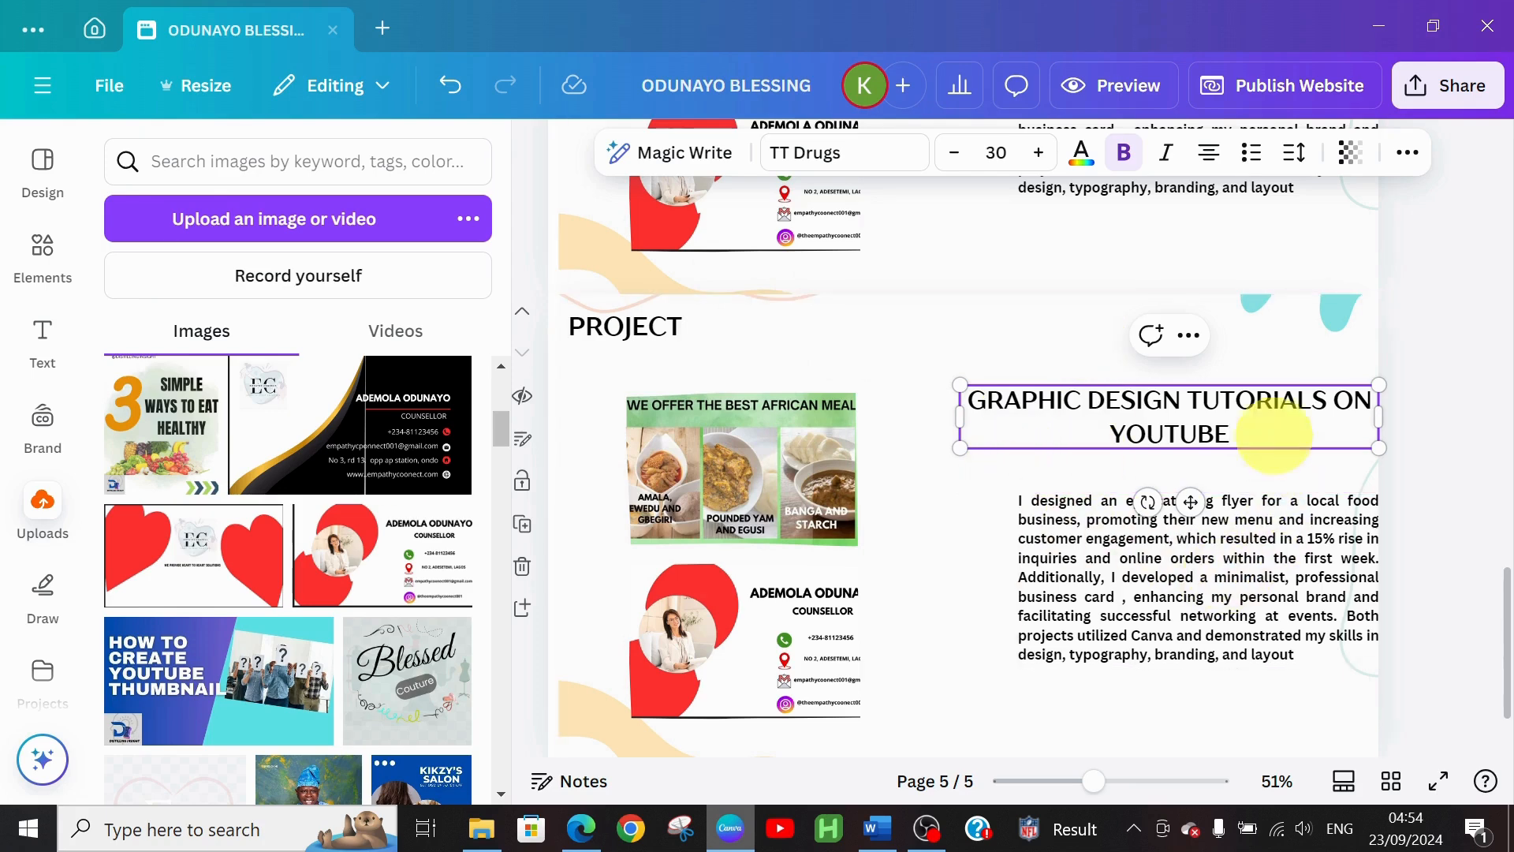
{"action": "triple_click", "coordinate": [972, 404]}
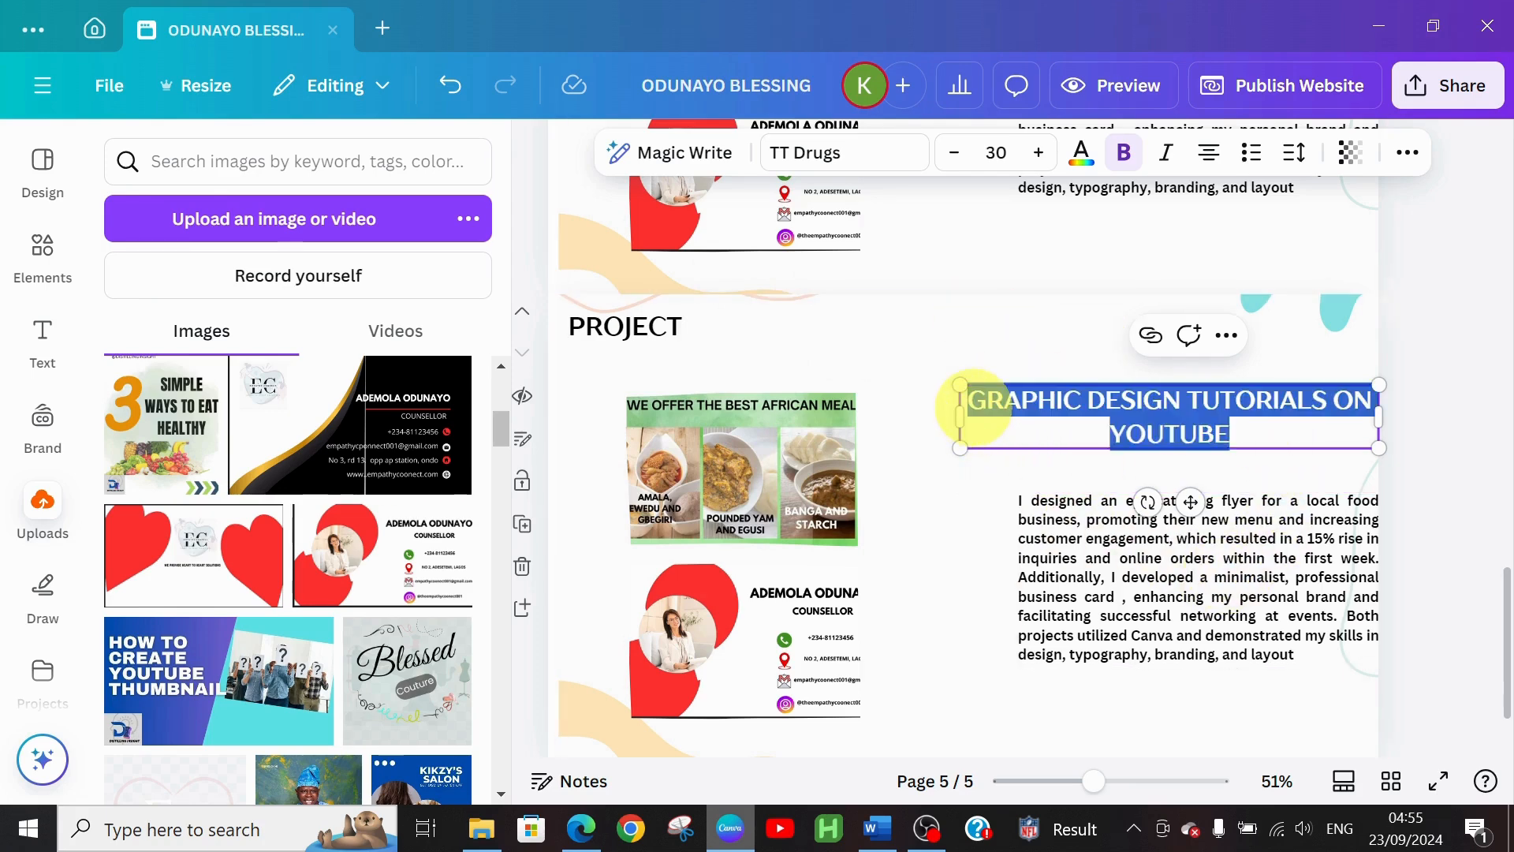
{"action": "left_click", "coordinate": [1108, 611]}
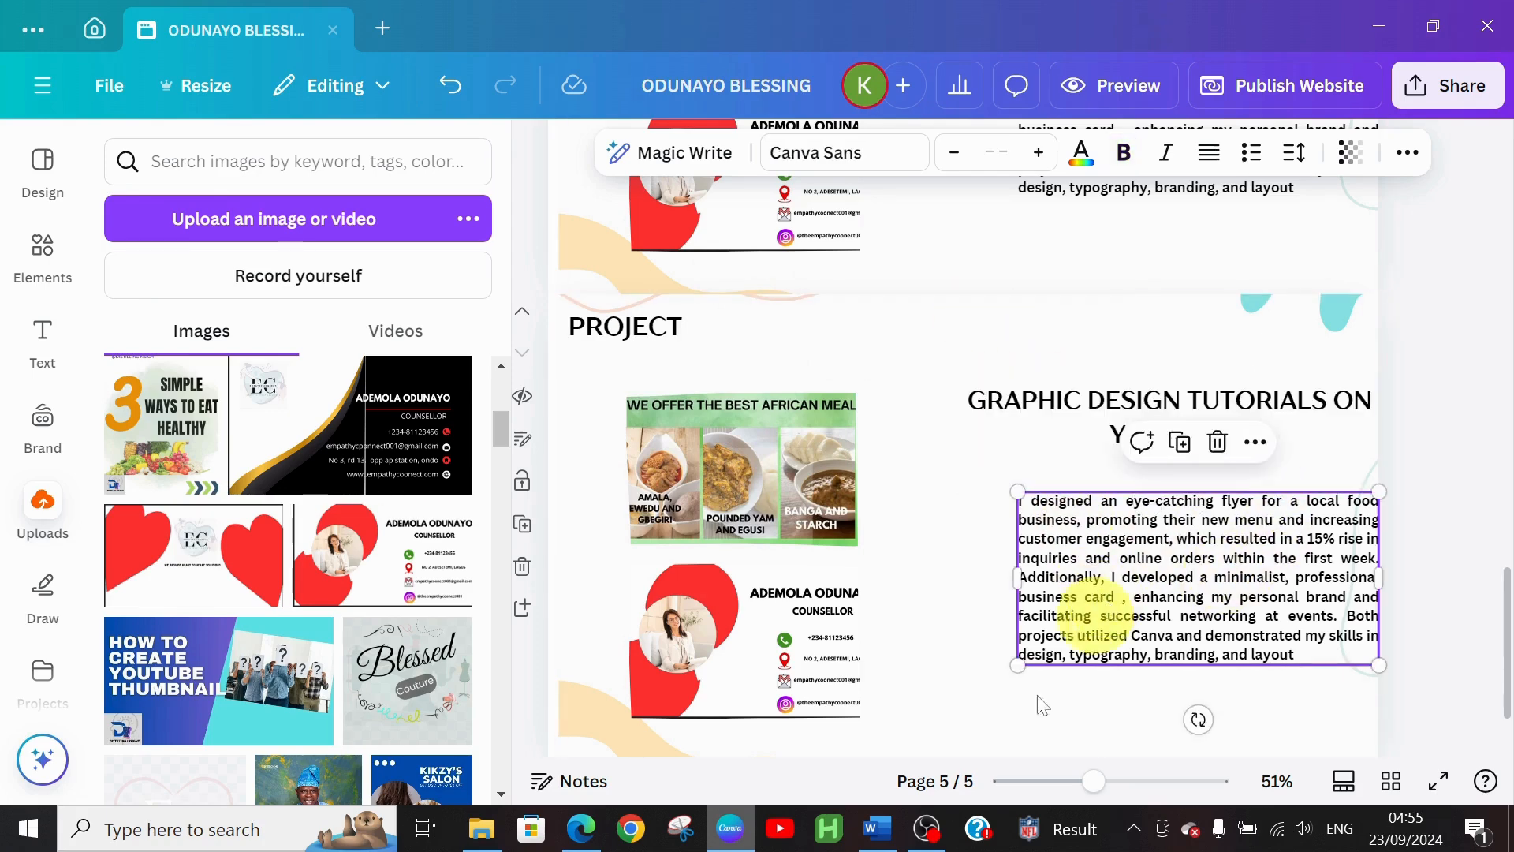
{"action": "left_click", "coordinate": [874, 836]}
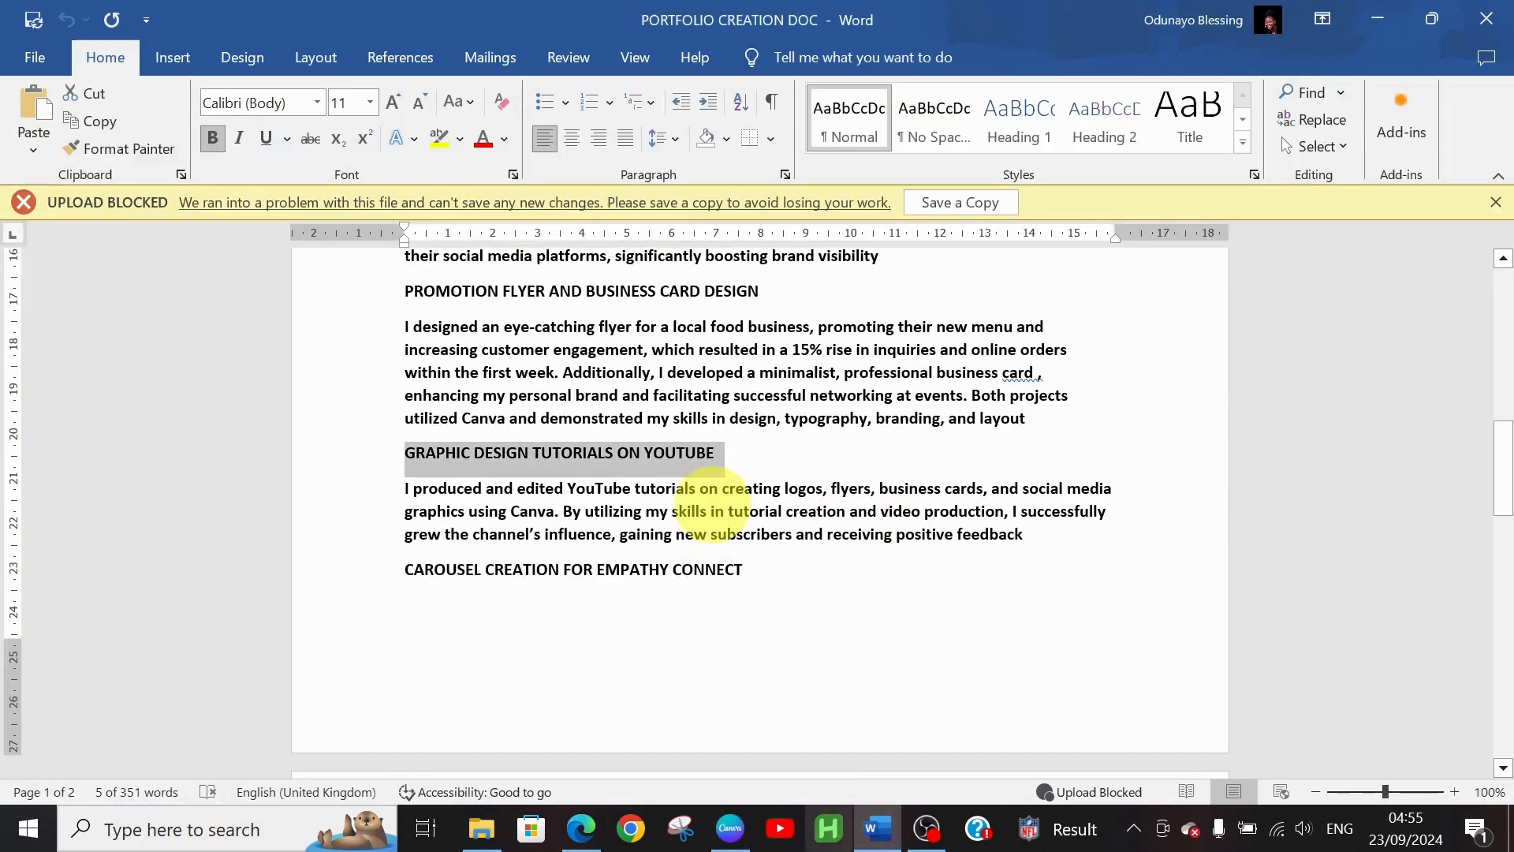
Copy the 'I produced and edited YouTube tutorials…' paragraph from Word and return to Canva
{"action": "left_click_drag", "start_coordinate": [405, 487], "coordinate": [1051, 523]}
{"action": "key", "text": "ctrl+c"}
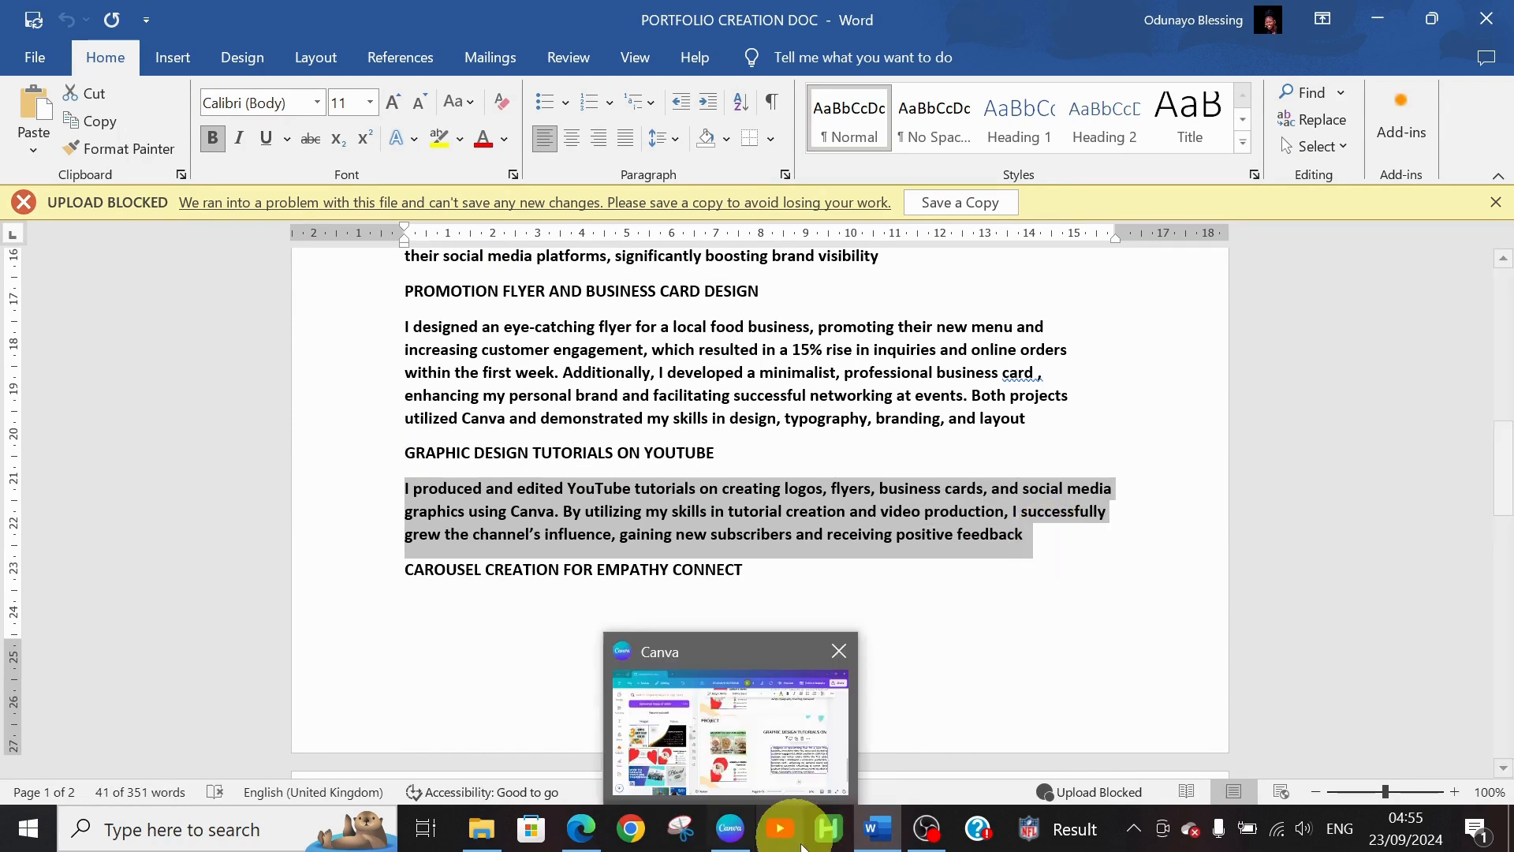
{"action": "left_click", "coordinate": [732, 842]}
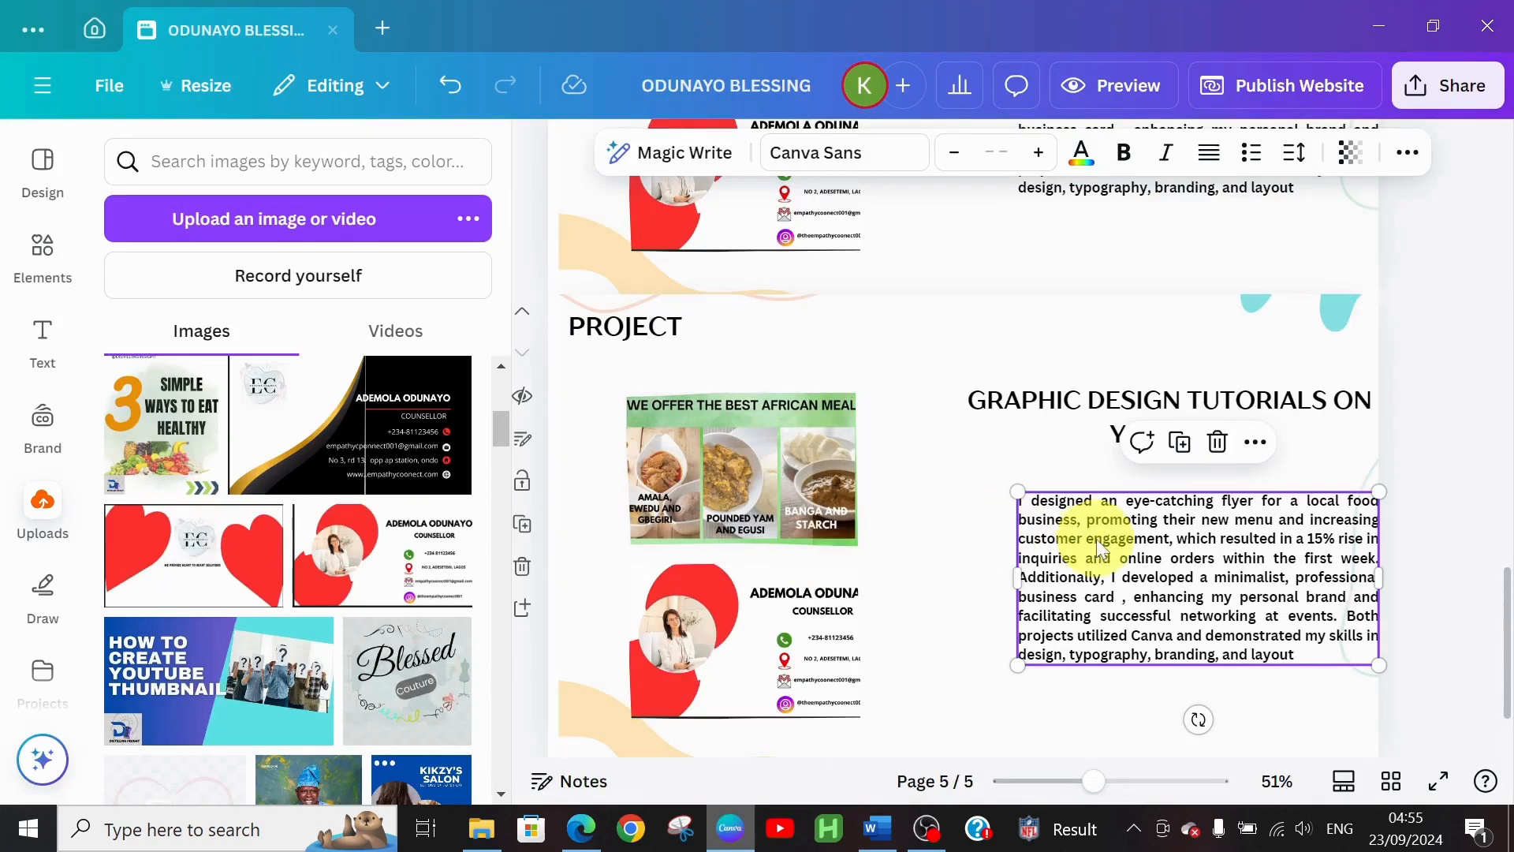
Overwrite the flyer description with the pasted YouTube-tutorials paragraph and shift the text box slightly left
{"action": "left_click", "coordinate": [1023, 514]}
{"action": "key", "text": "ctrl+a"}
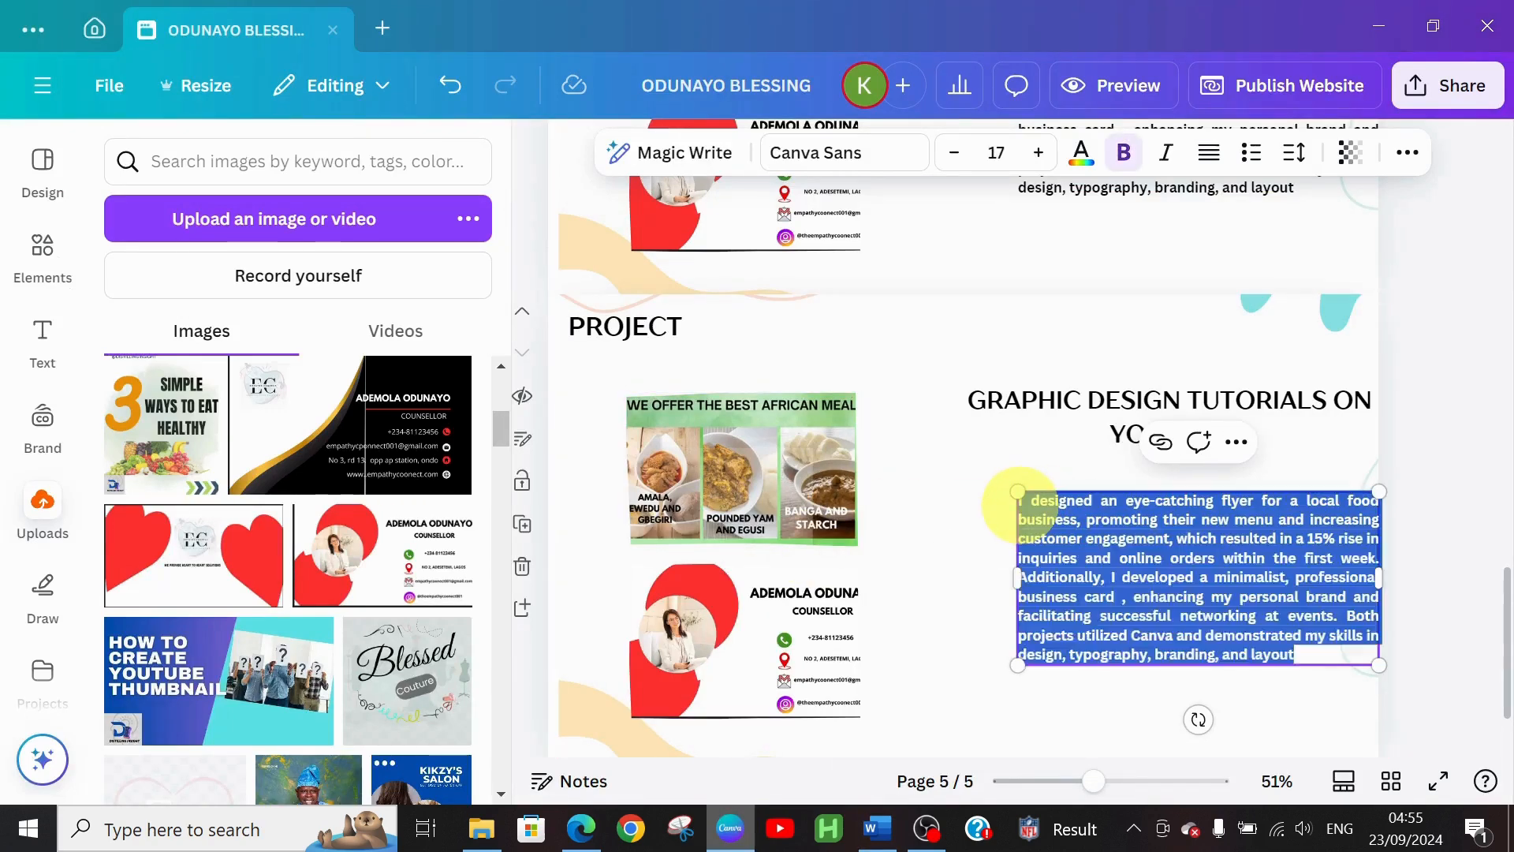
{"action": "key", "text": "ctrl+v"}
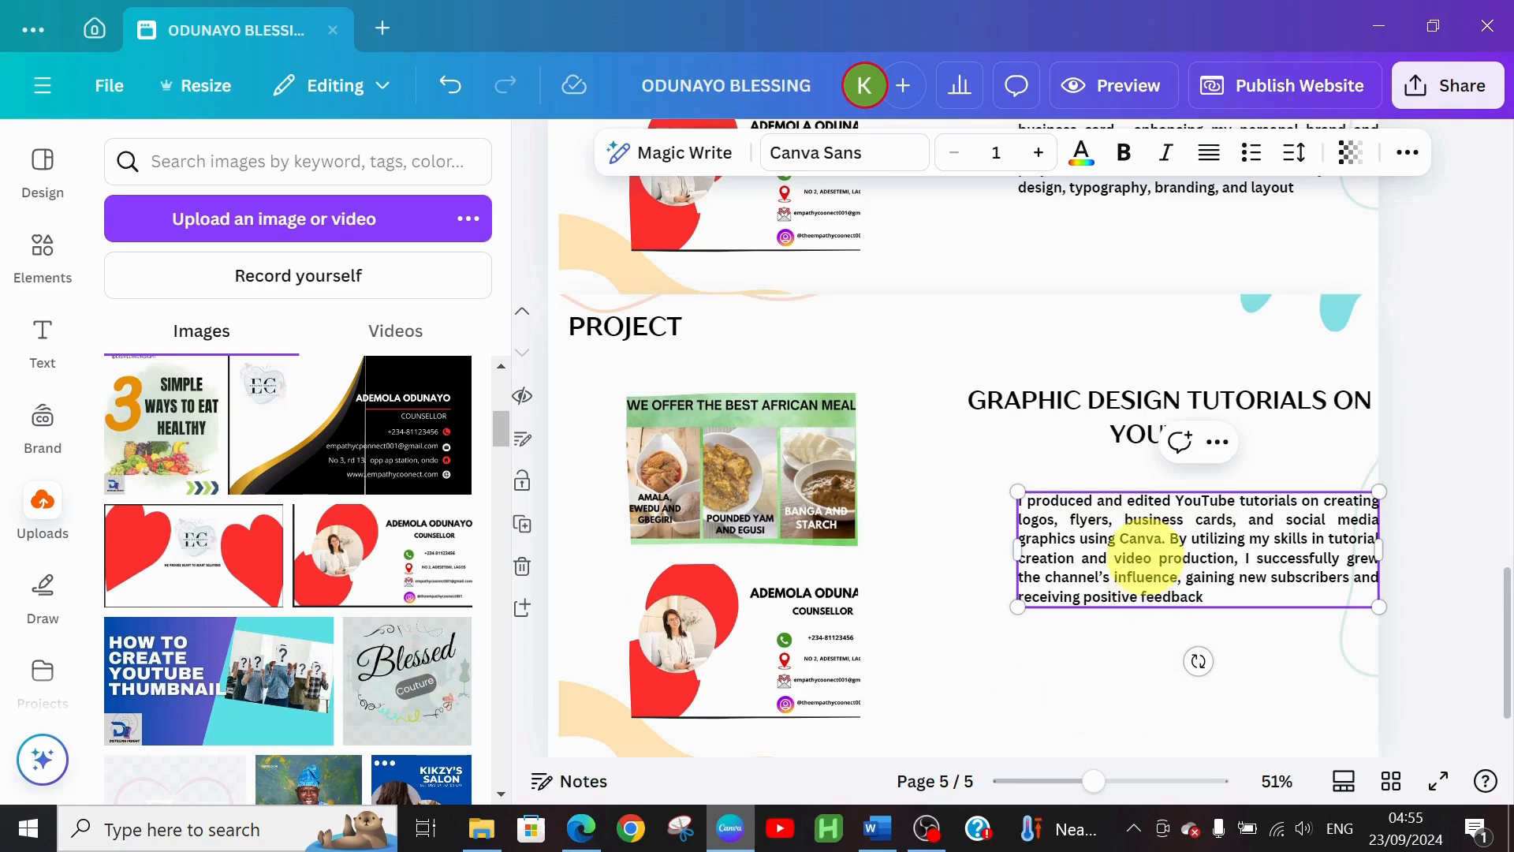
{"action": "left_click", "coordinate": [1029, 695]}
{"action": "left_click_drag", "start_coordinate": [1162, 548], "coordinate": [1125, 545]}
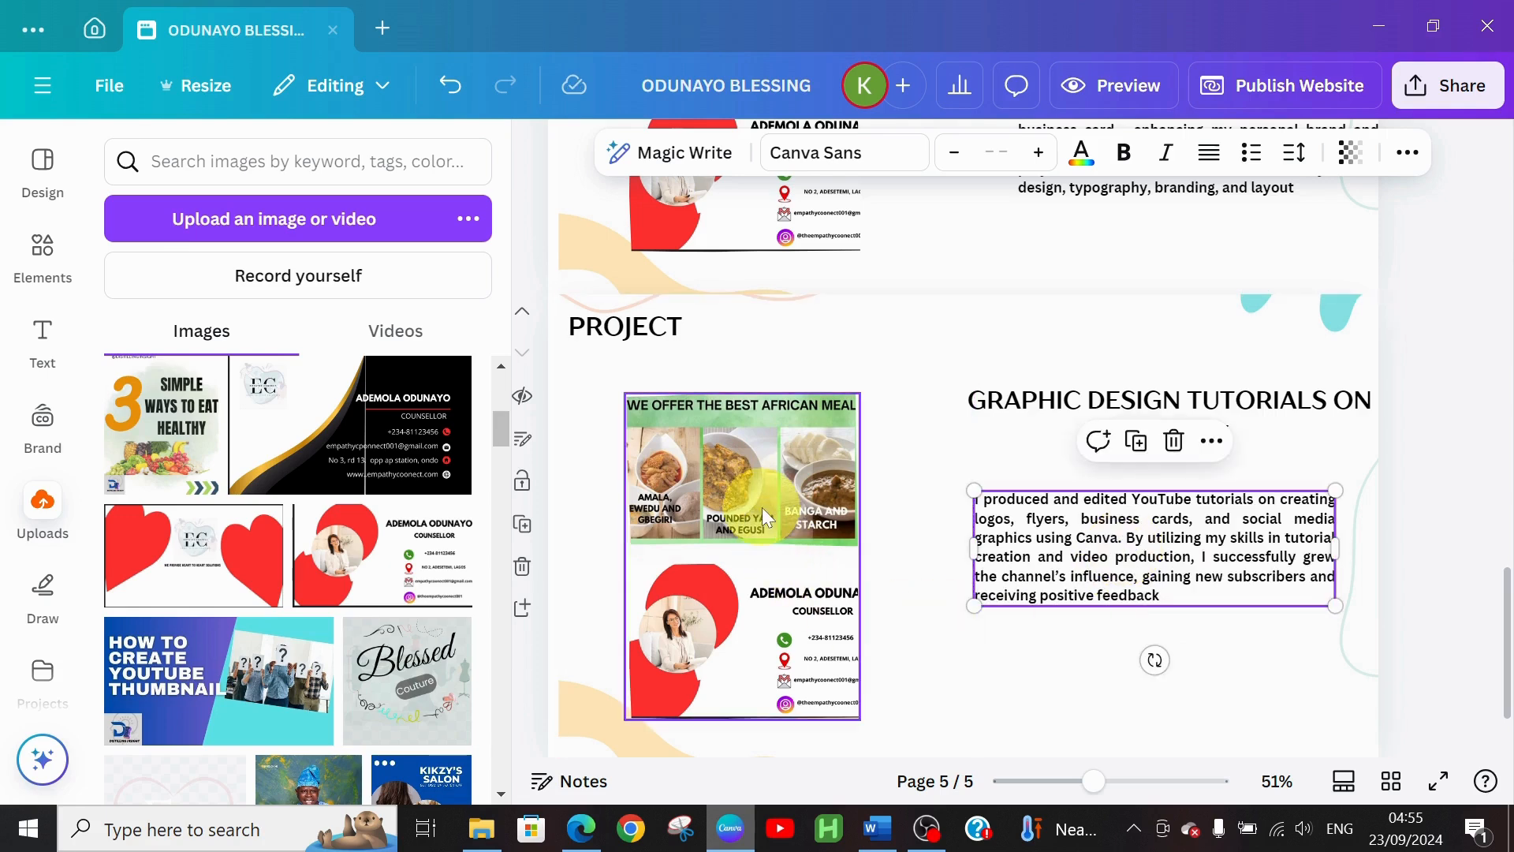
Delete the food flyer image and the business-card frame from the left of the page
{"action": "left_click", "coordinate": [772, 677]}
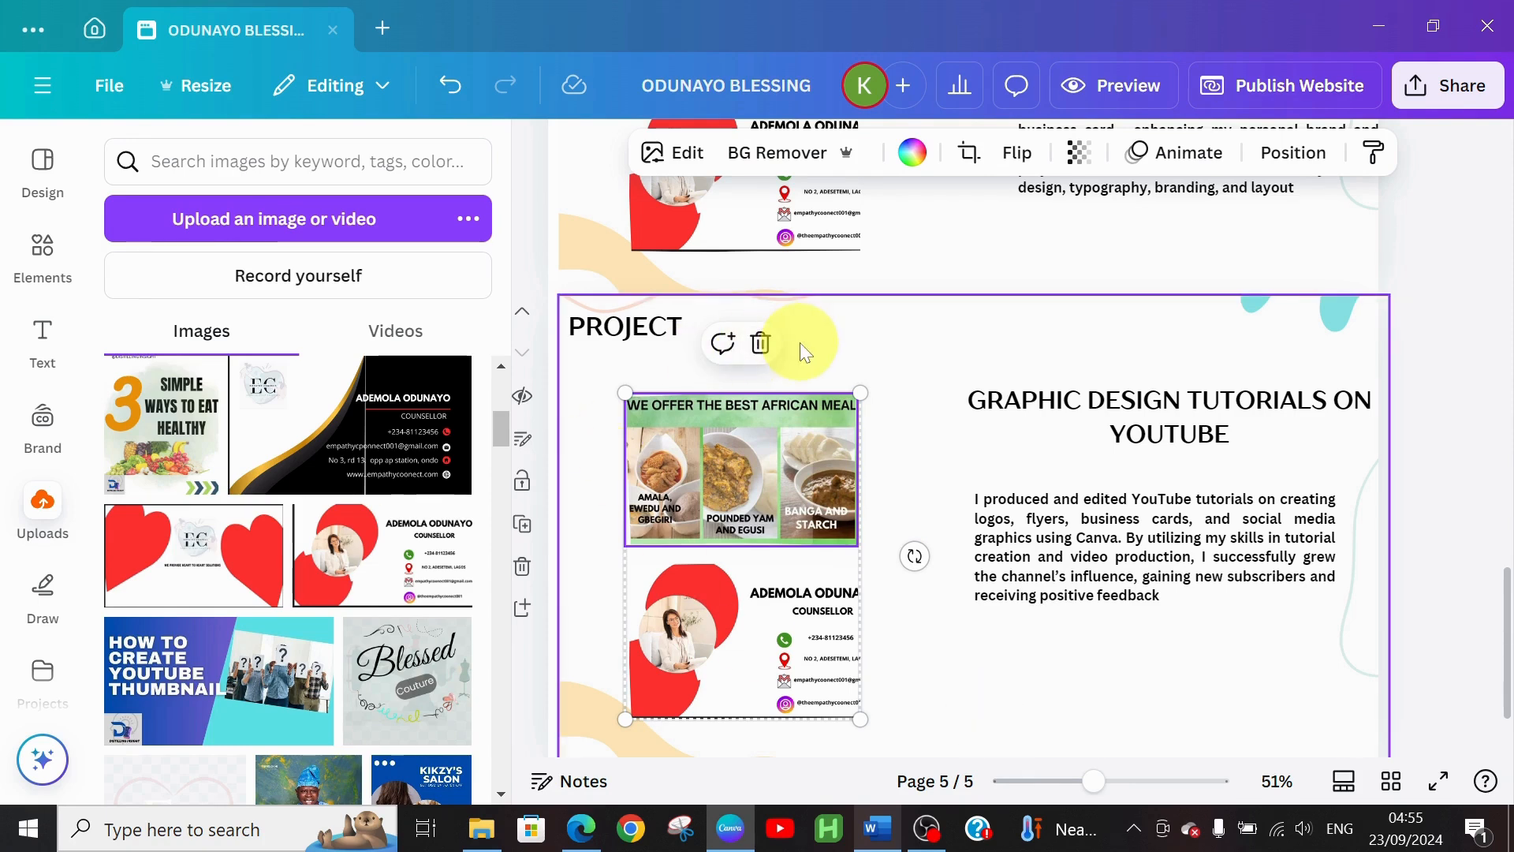
{"action": "left_click", "coordinate": [762, 344]}
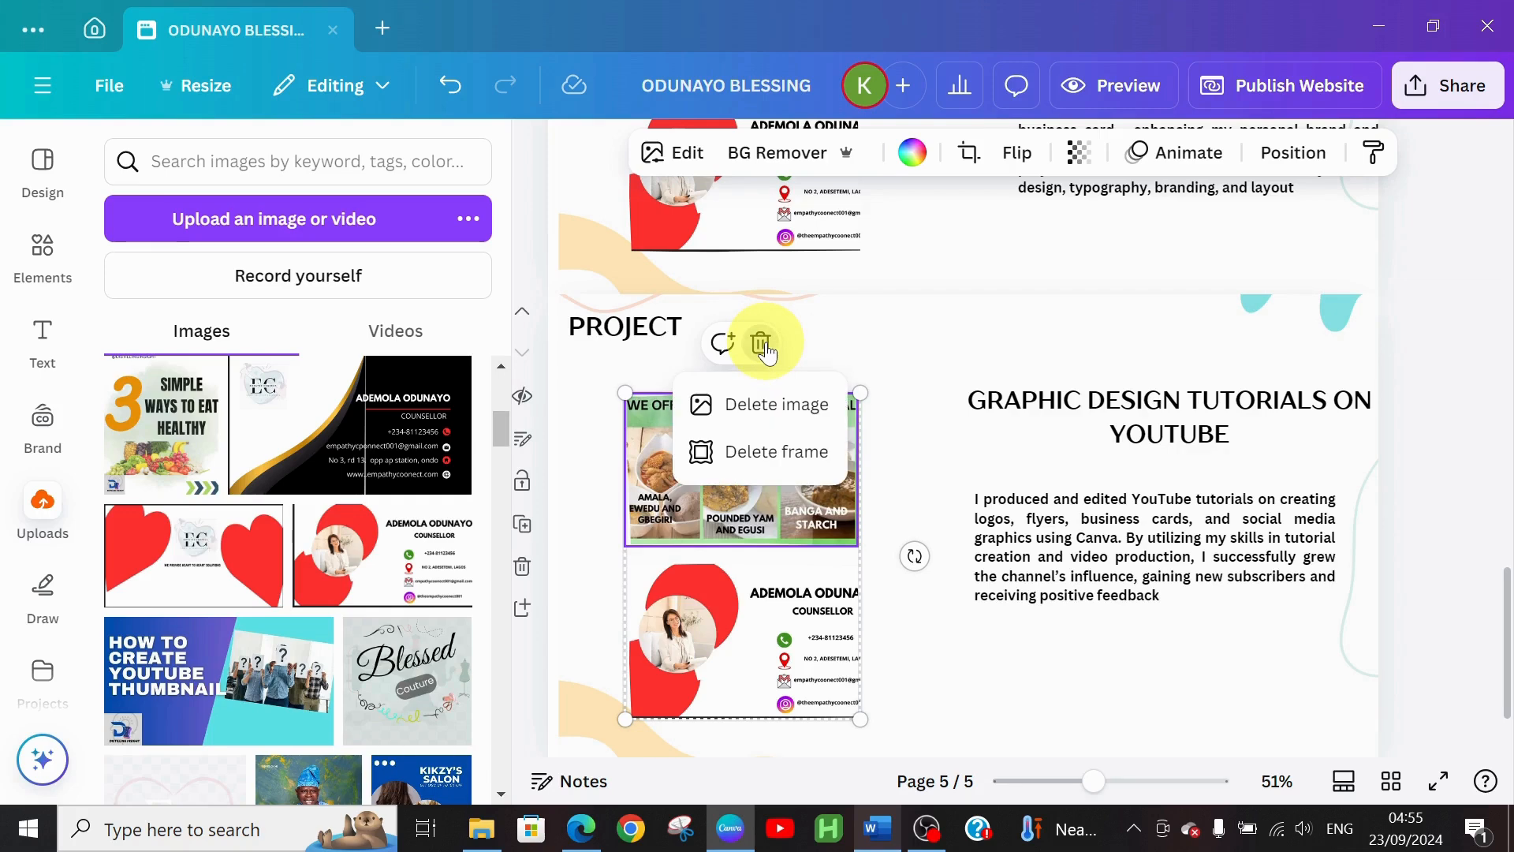
{"action": "left_click", "coordinate": [746, 399]}
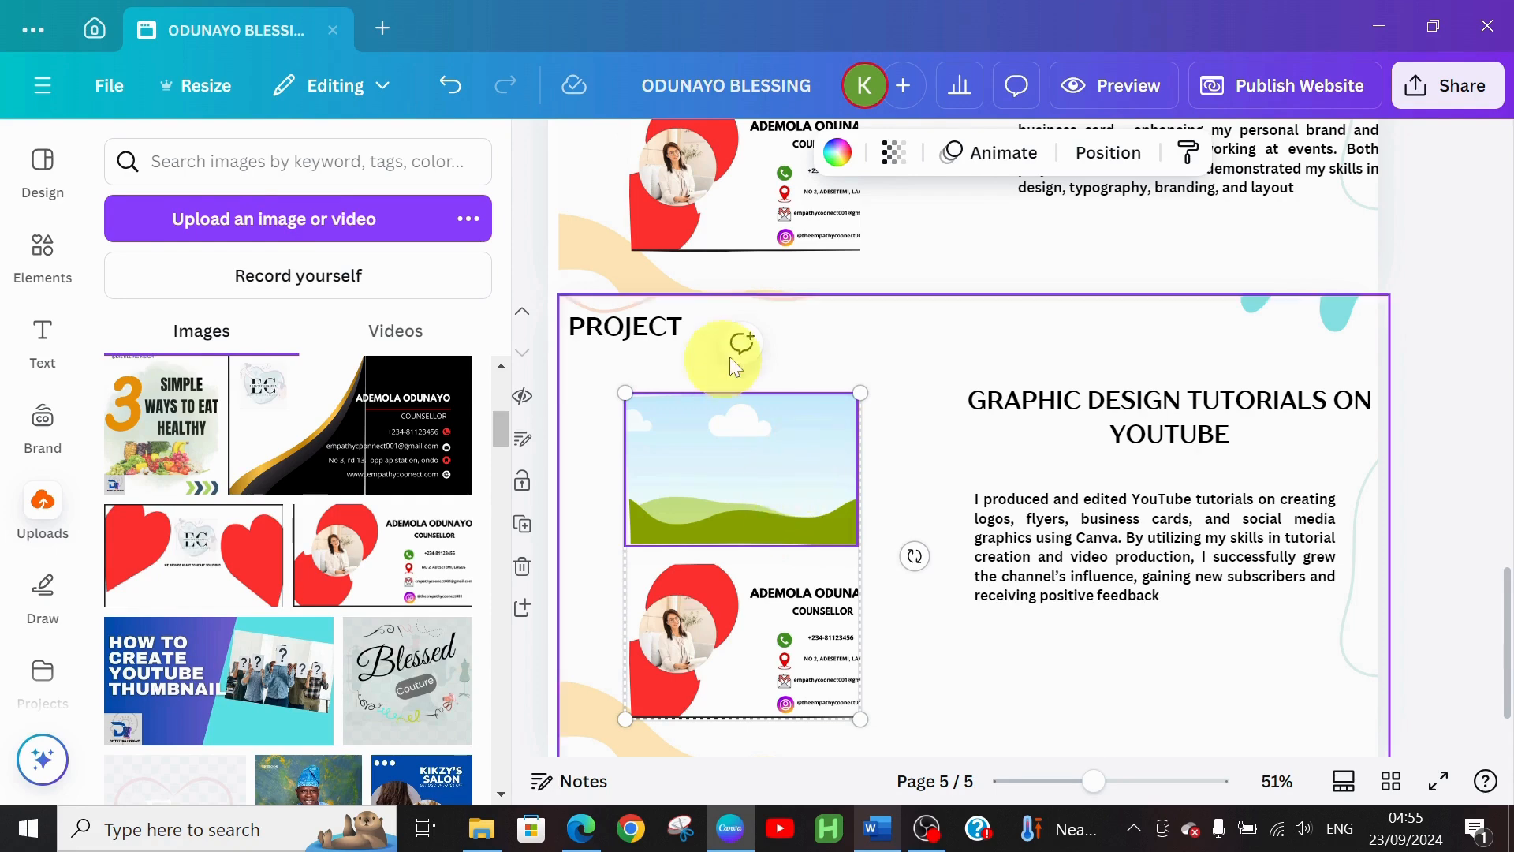
{"action": "left_click", "coordinate": [784, 631]}
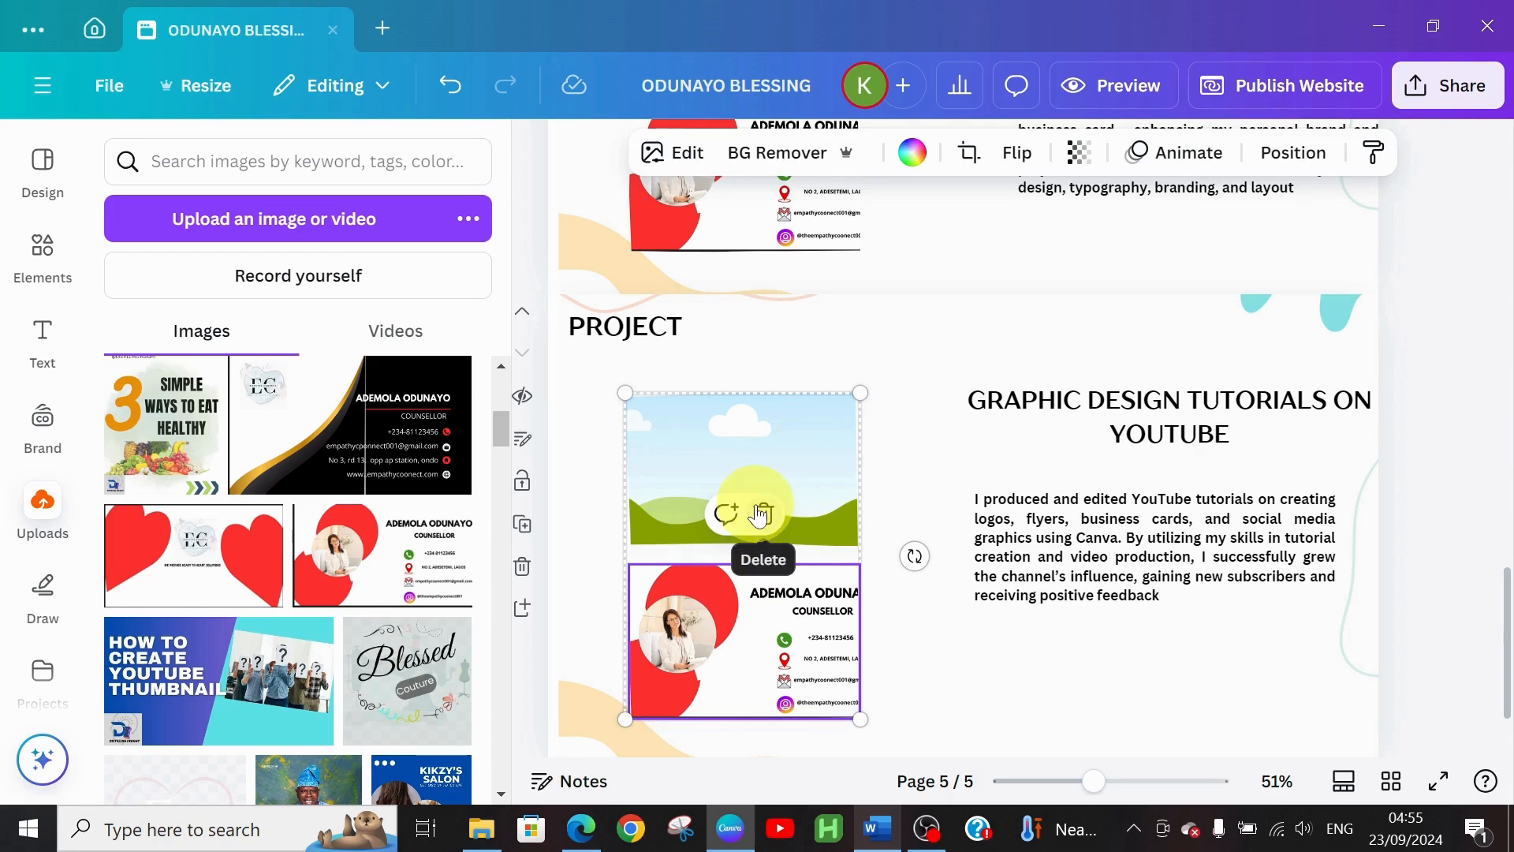
{"action": "left_click", "coordinate": [760, 514]}
{"action": "left_click", "coordinate": [769, 623]}
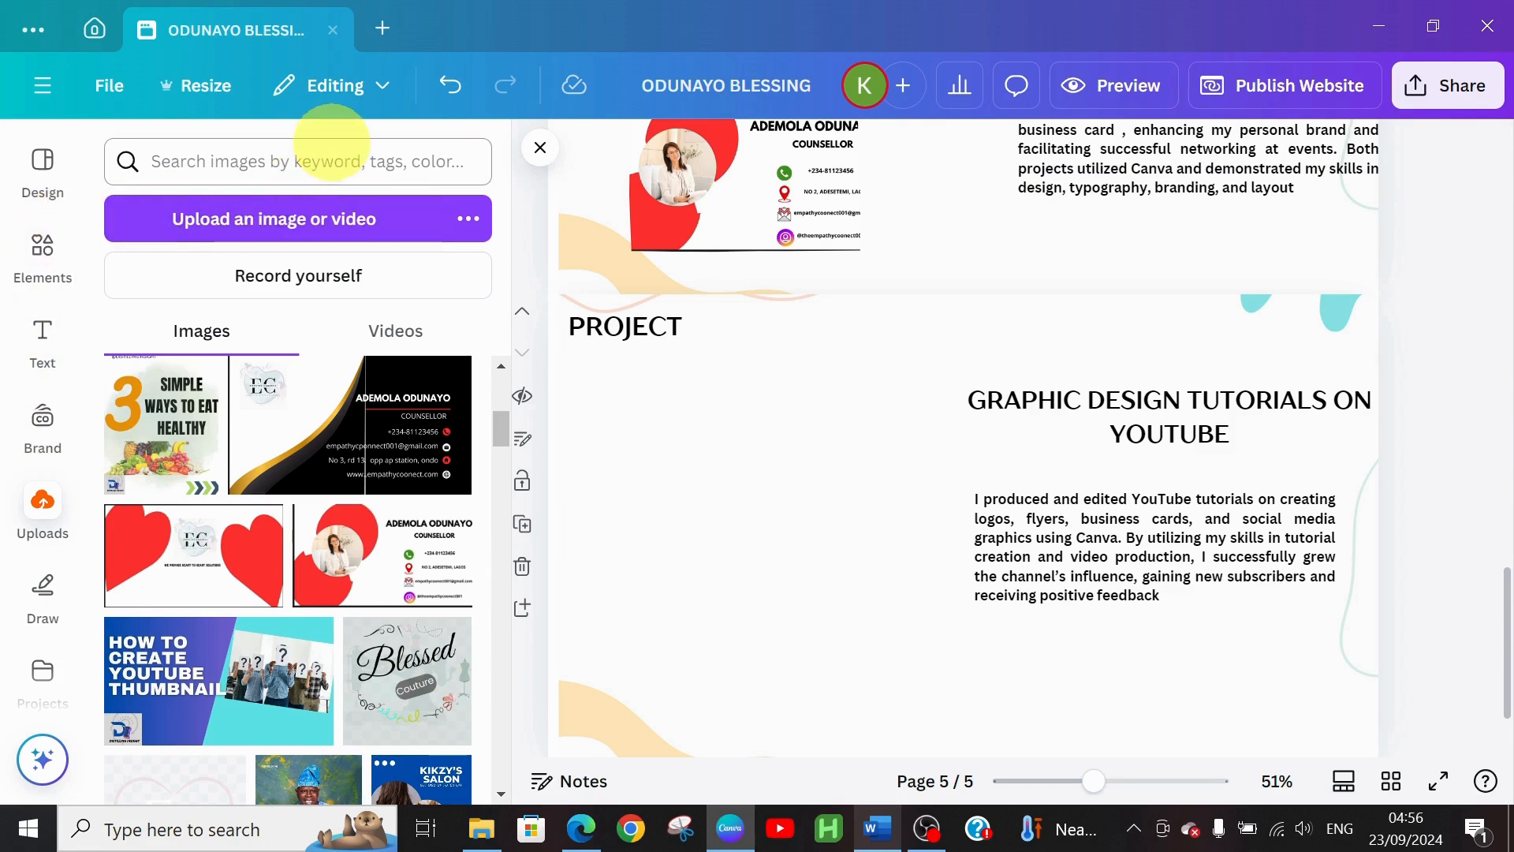
Search Elements for BUTTON SHAPES and place a red pill graphic on the page's left side
{"action": "left_click", "coordinate": [44, 280]}
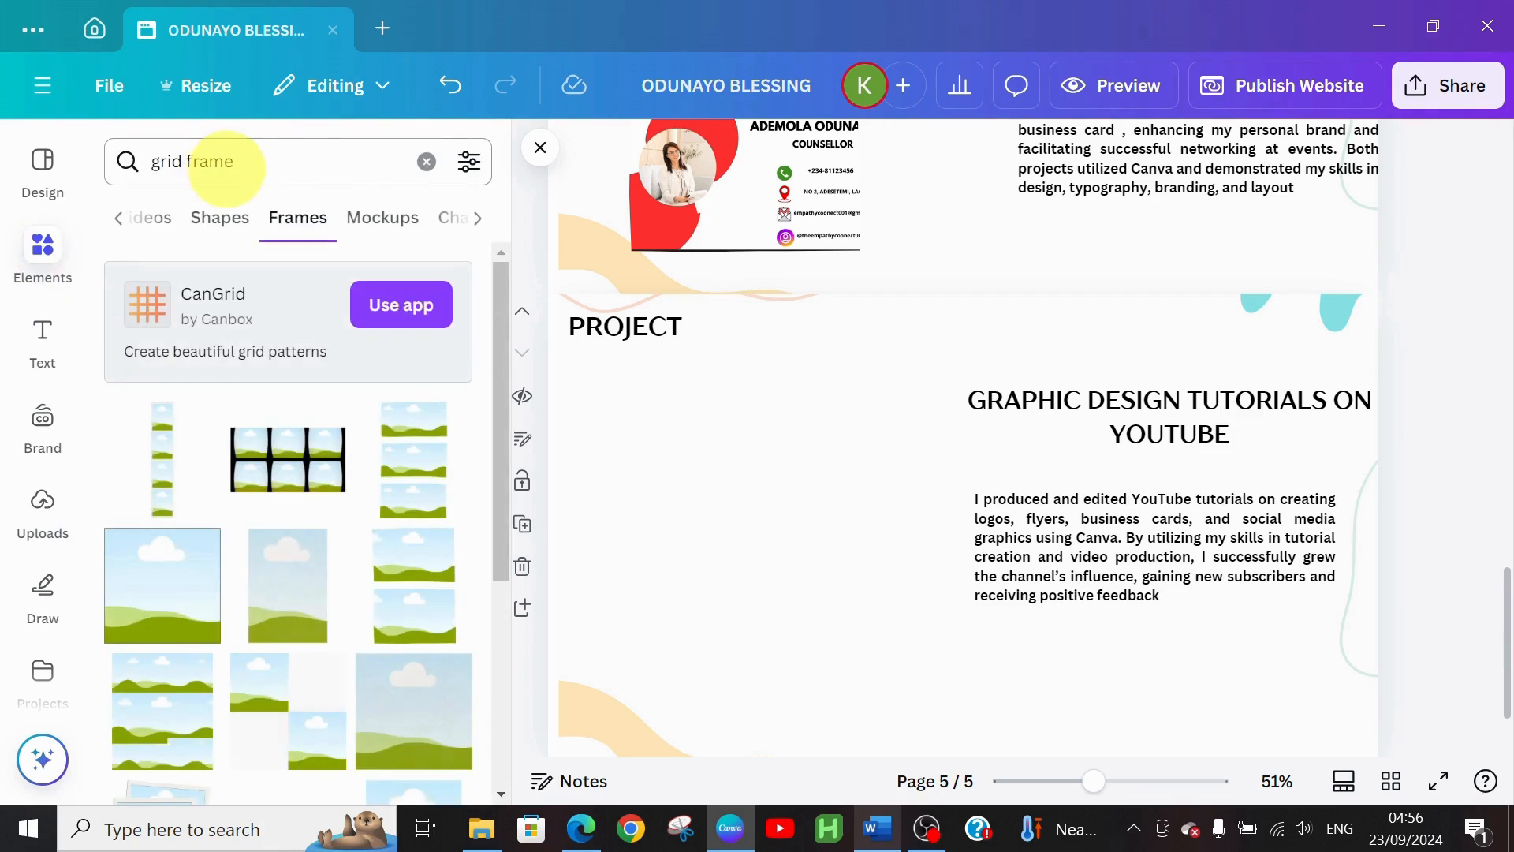
{"action": "left_click", "coordinate": [419, 159]}
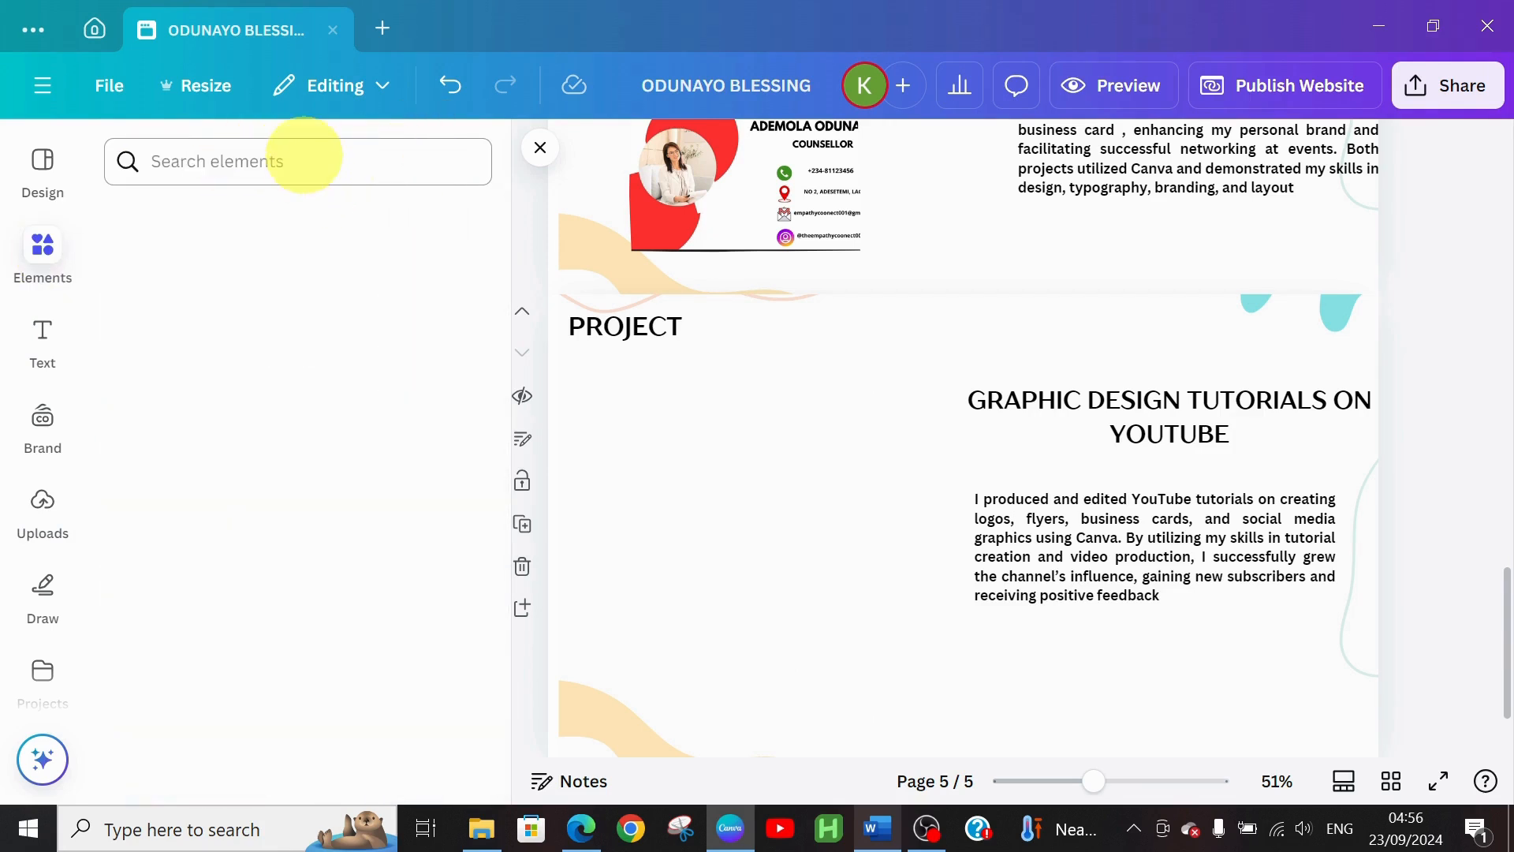
{"action": "left_click", "coordinate": [305, 154]}
{"action": "type", "text": "BUTTON SHAPES"}
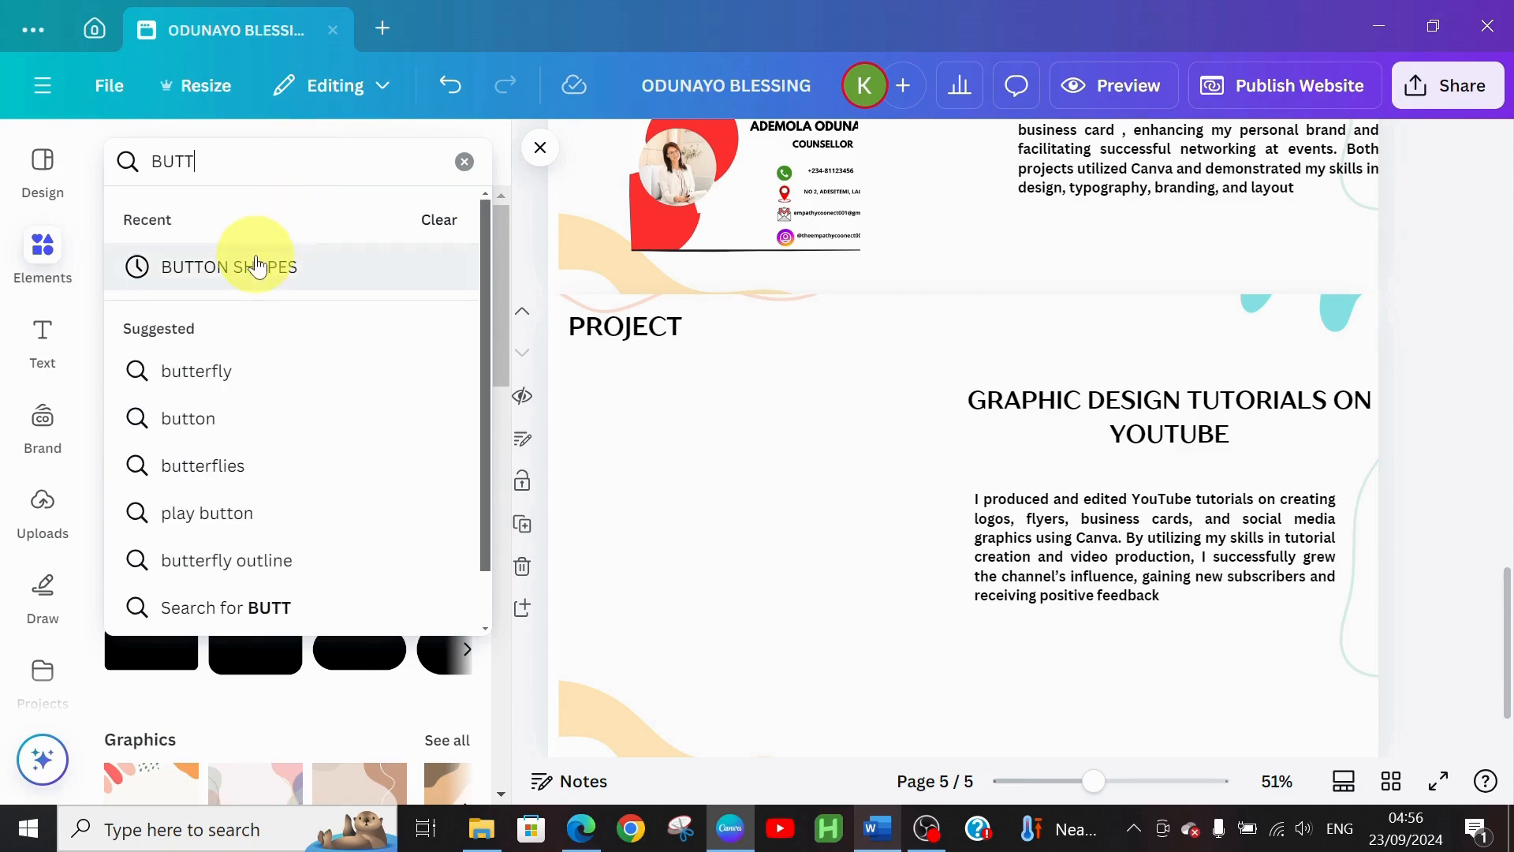
{"action": "left_click", "coordinate": [258, 264]}
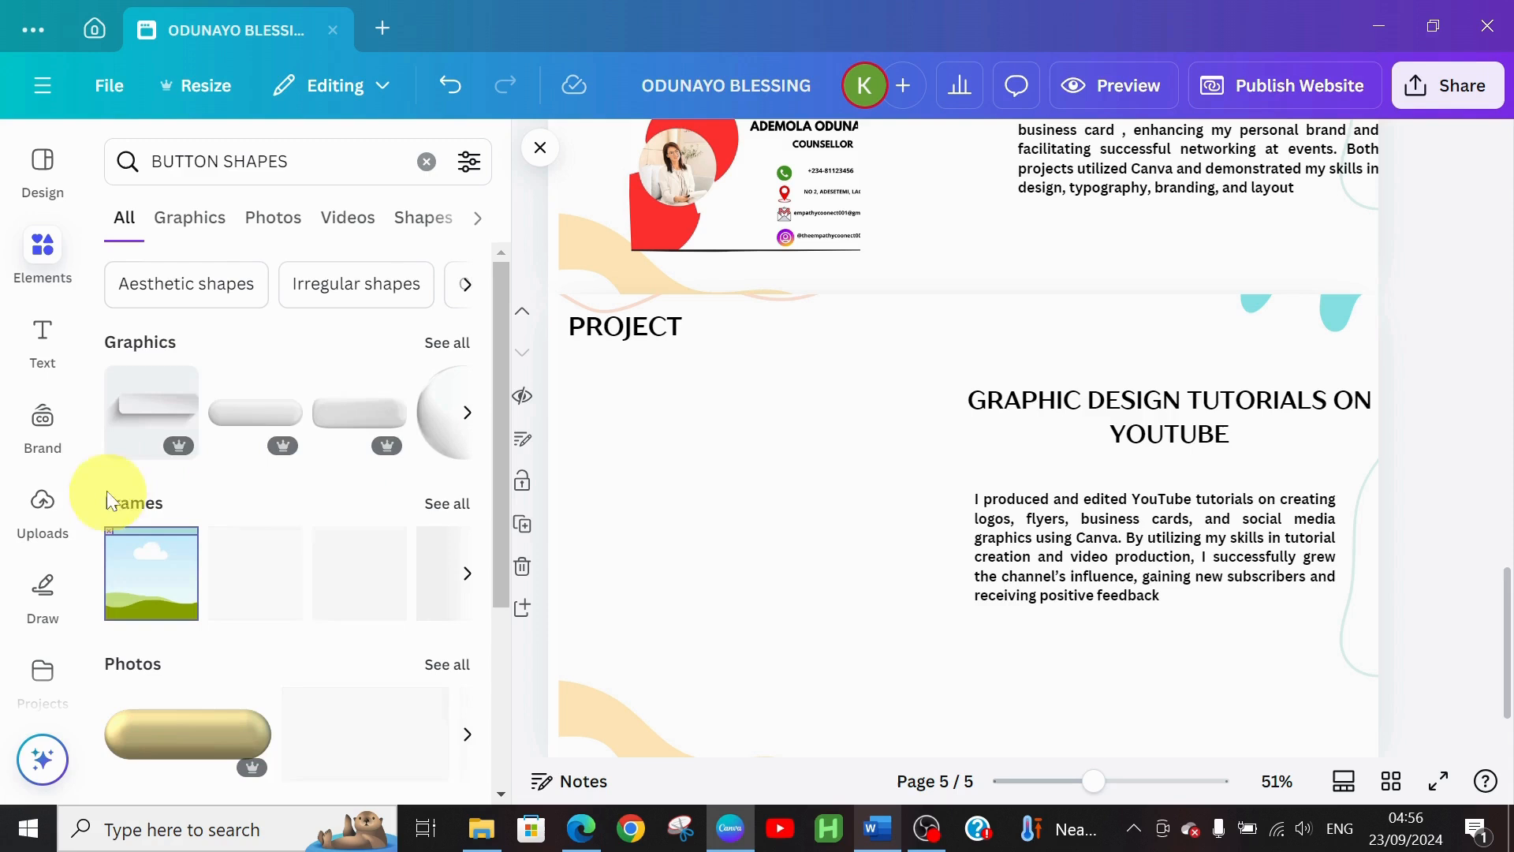
{"action": "left_click", "coordinate": [453, 344]}
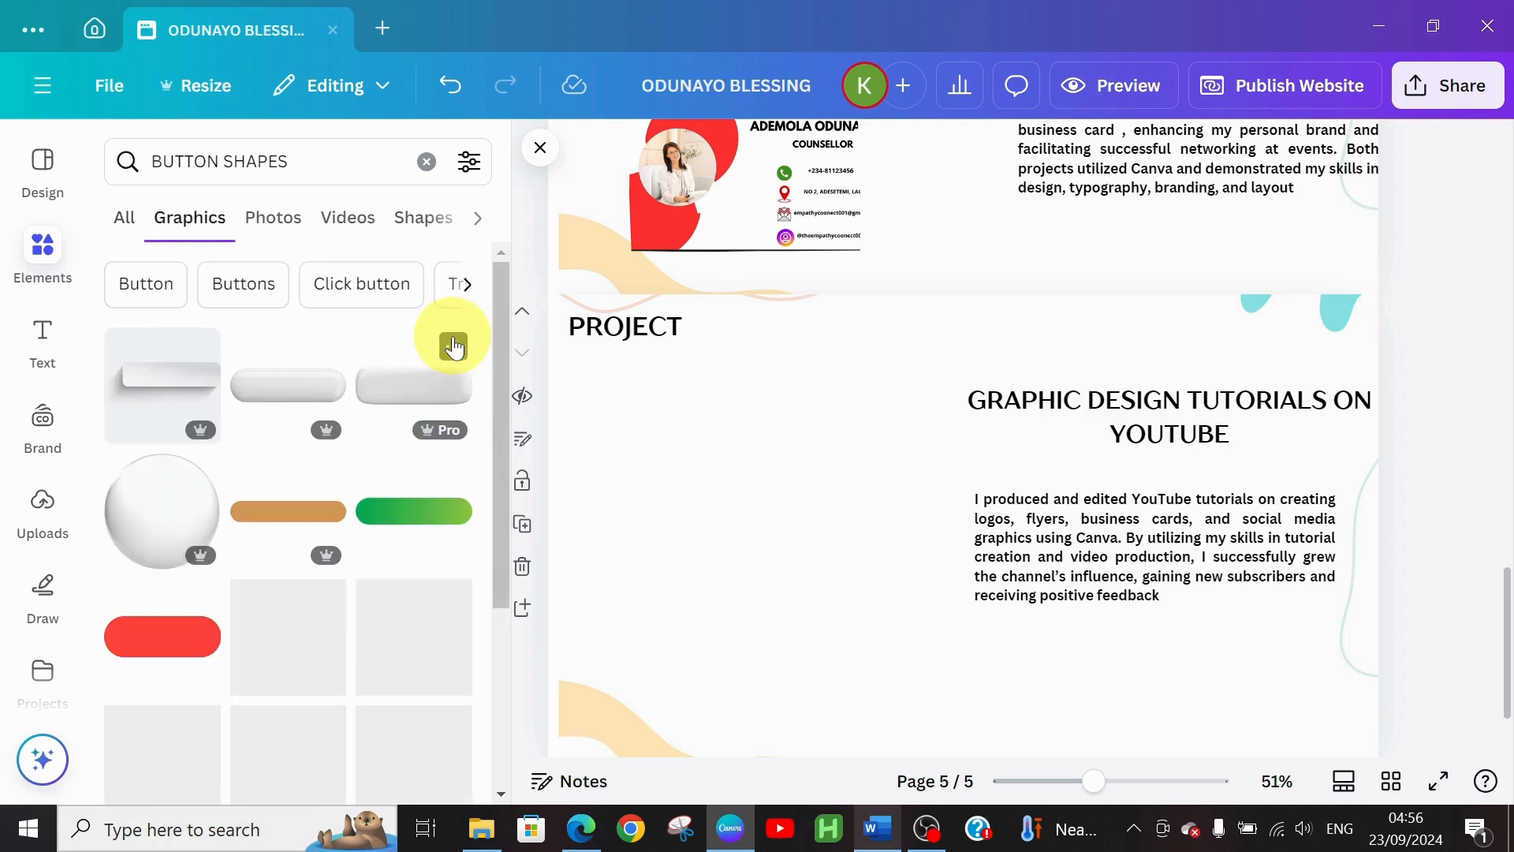
{"action": "left_click", "coordinate": [180, 645]}
{"action": "left_click_drag", "start_coordinate": [886, 531], "coordinate": [679, 541]}
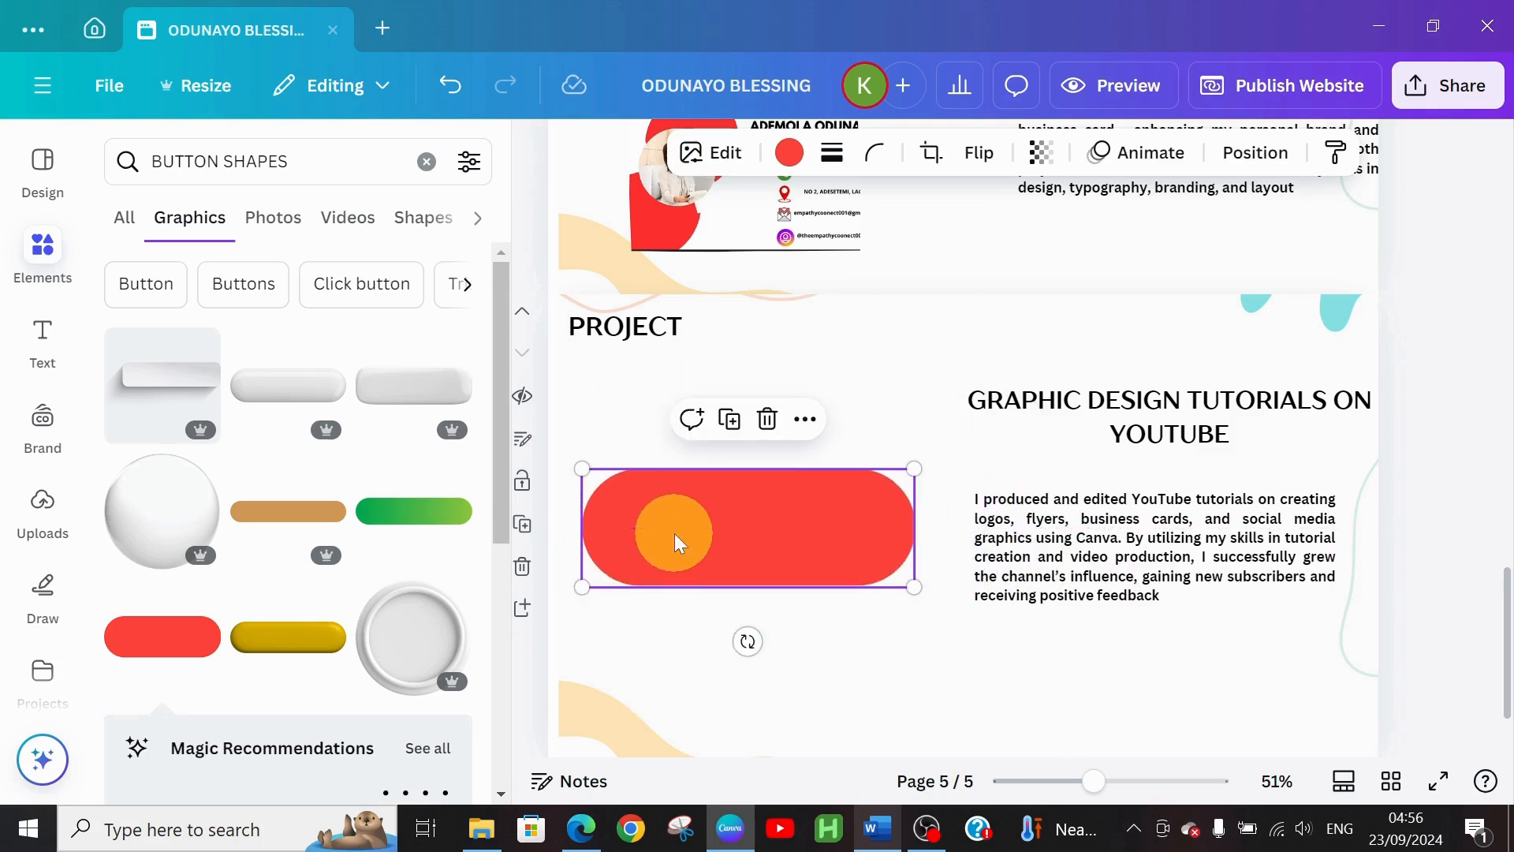
Put a 'CHECK OUT MY YOUTUBE PAGE' text box on the red pill and shrink the pill slightly
{"action": "left_click", "coordinate": [44, 347]}
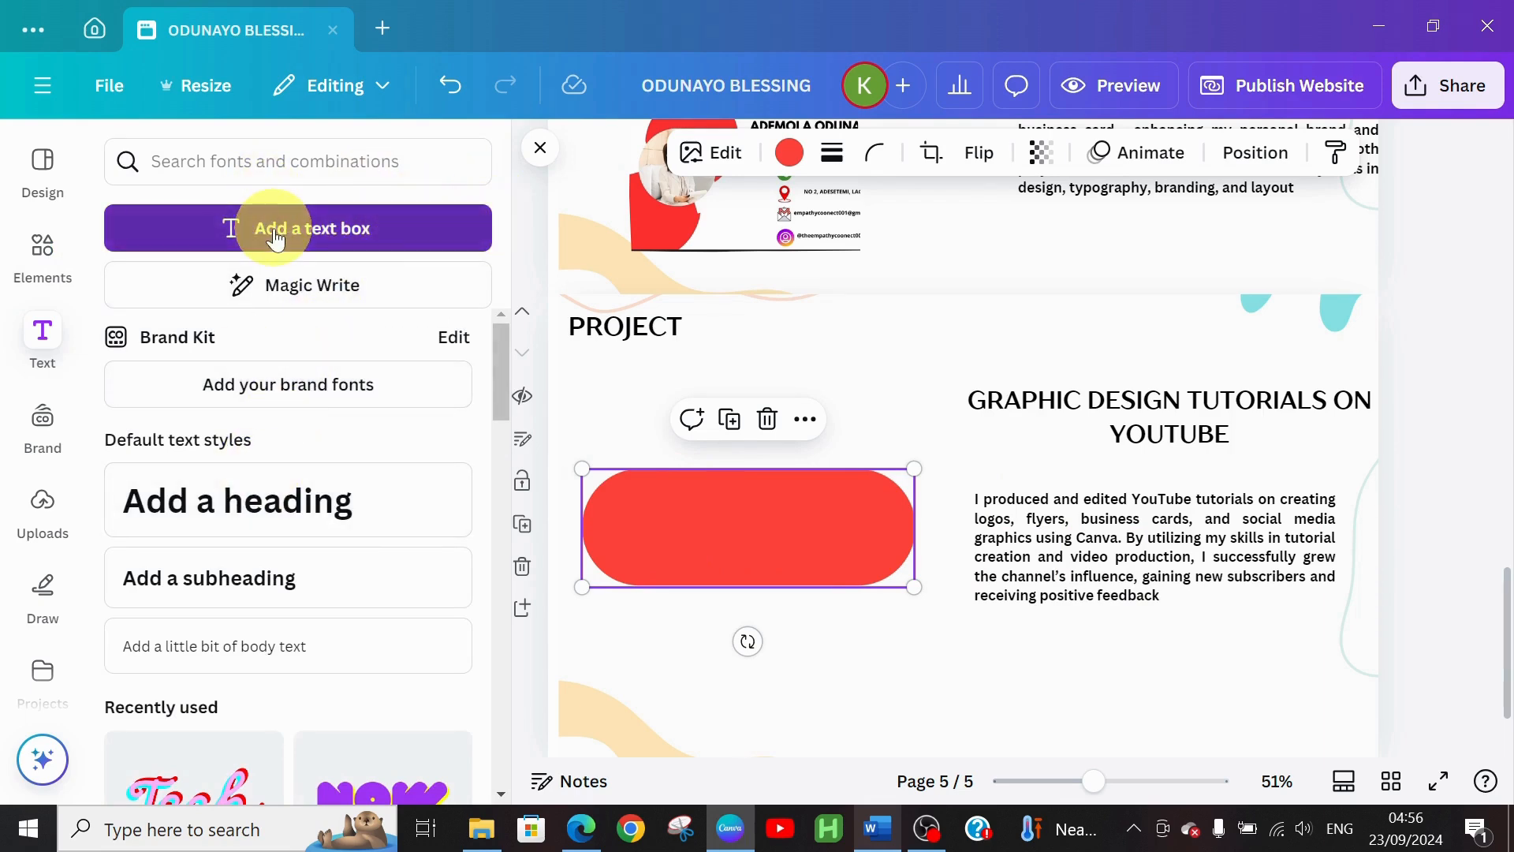
{"action": "left_click", "coordinate": [308, 227]}
{"action": "left_click_drag", "start_coordinate": [766, 672], "coordinate": [763, 597]}
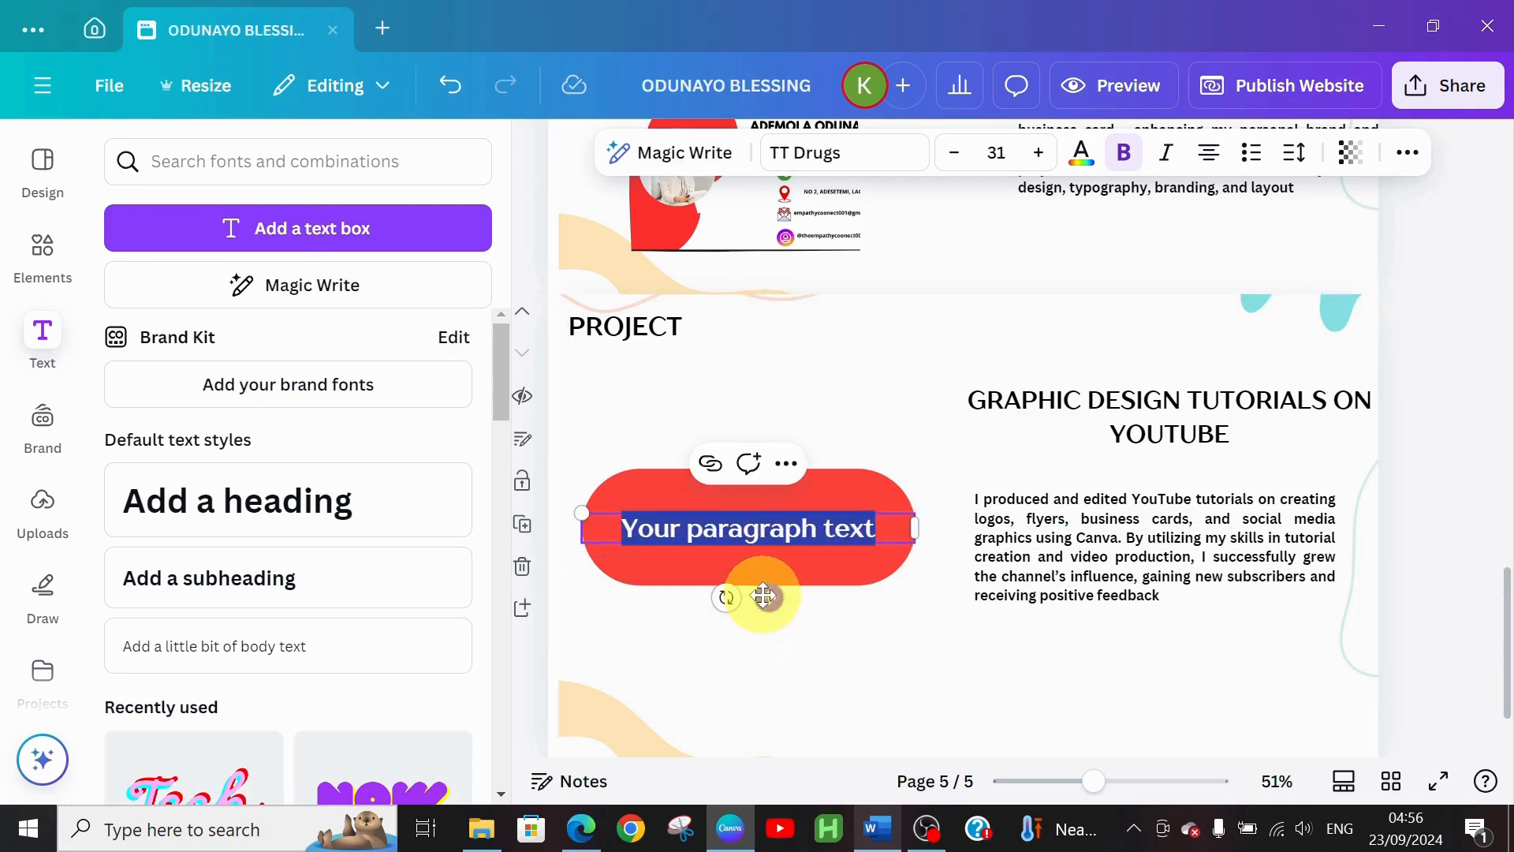
{"action": "type", "text": "C"}
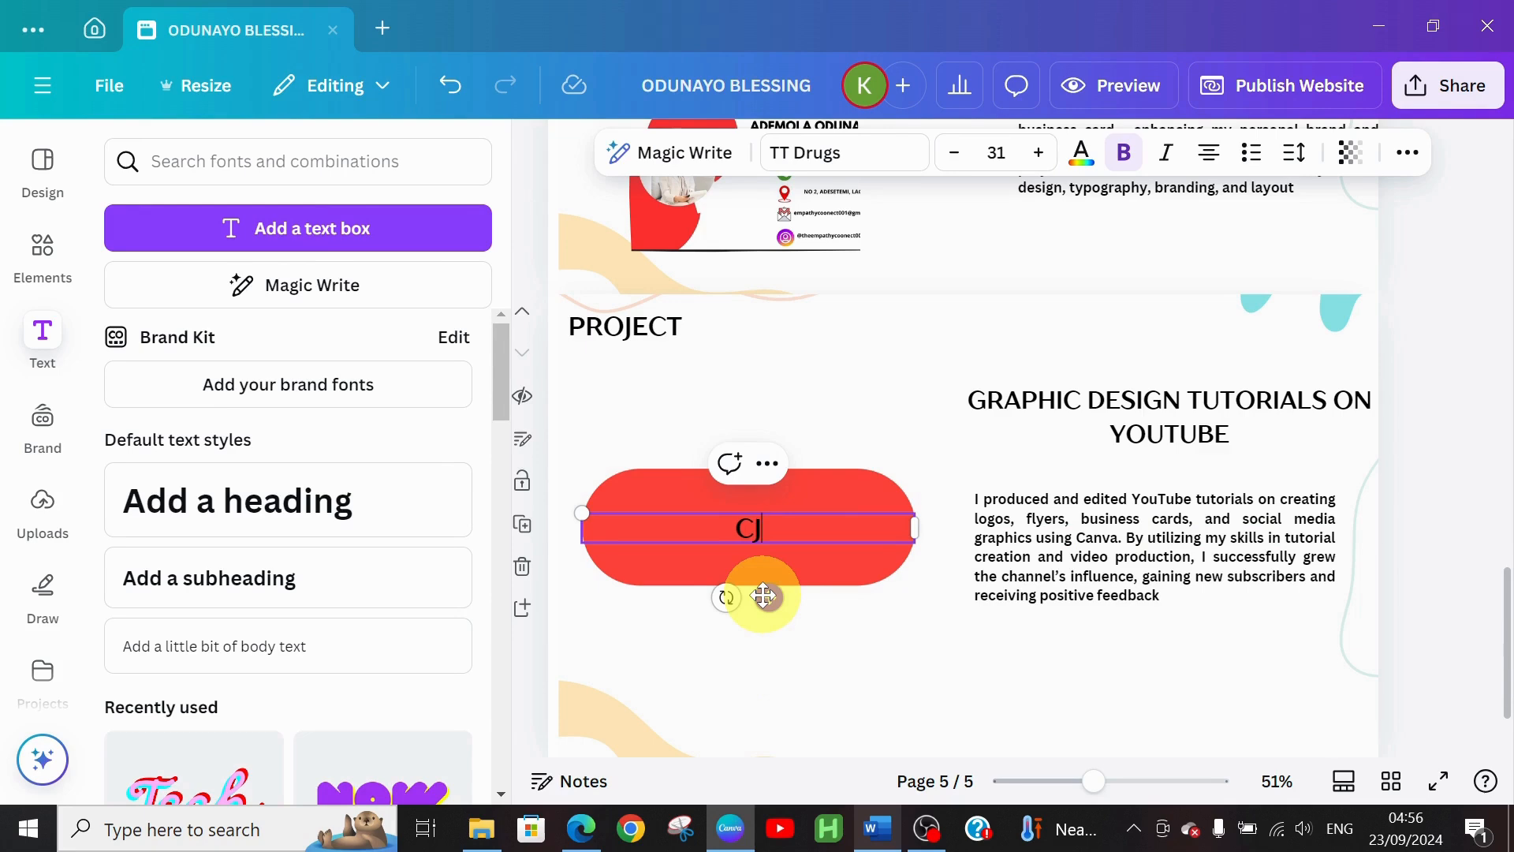
{"action": "type", "text": "HECK OUT"}
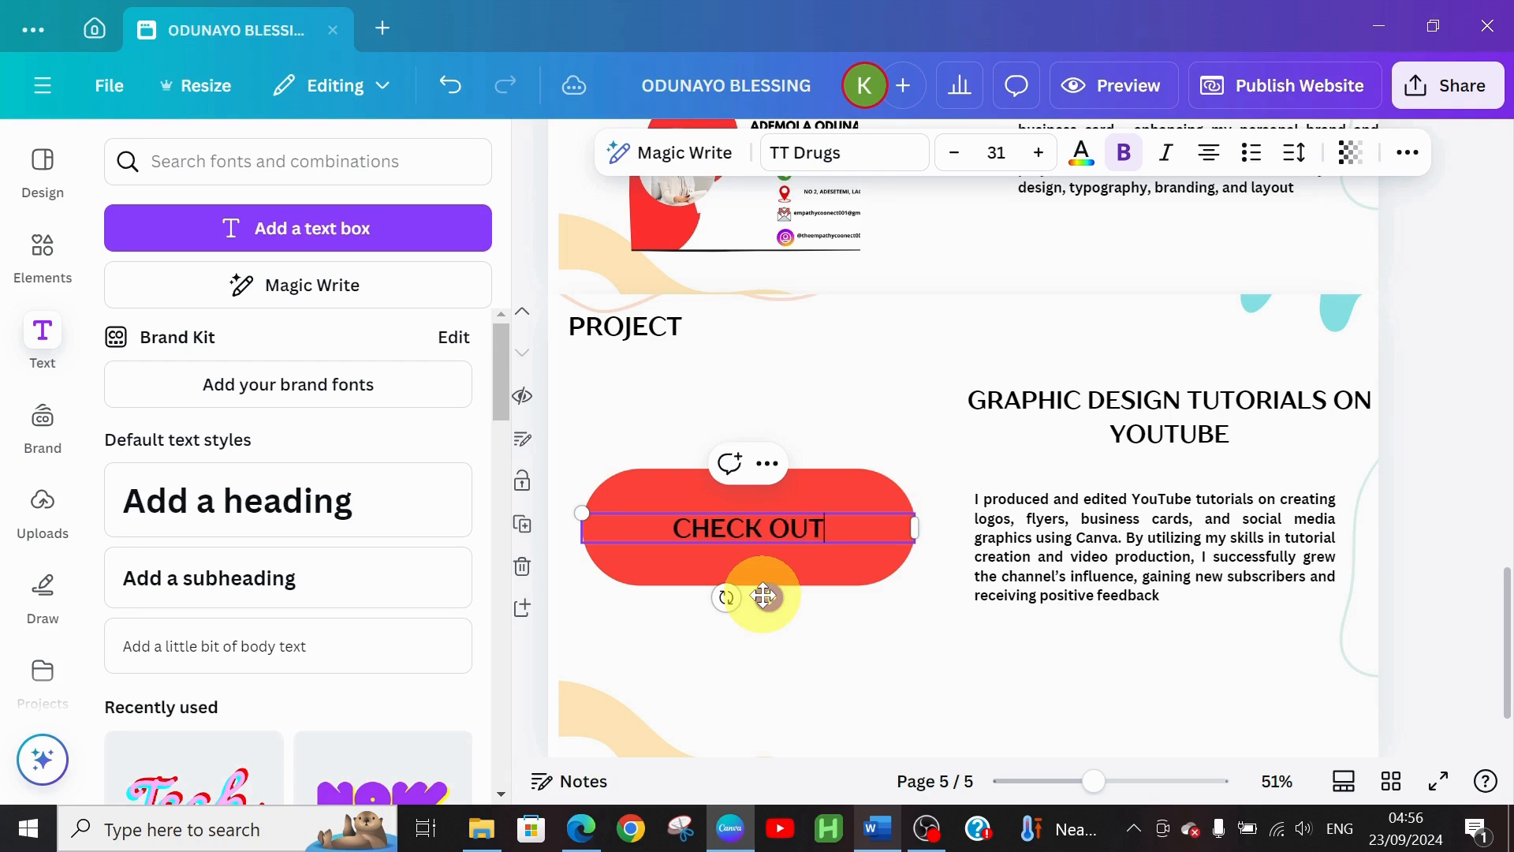
{"action": "type", "text": " MY YOU"}
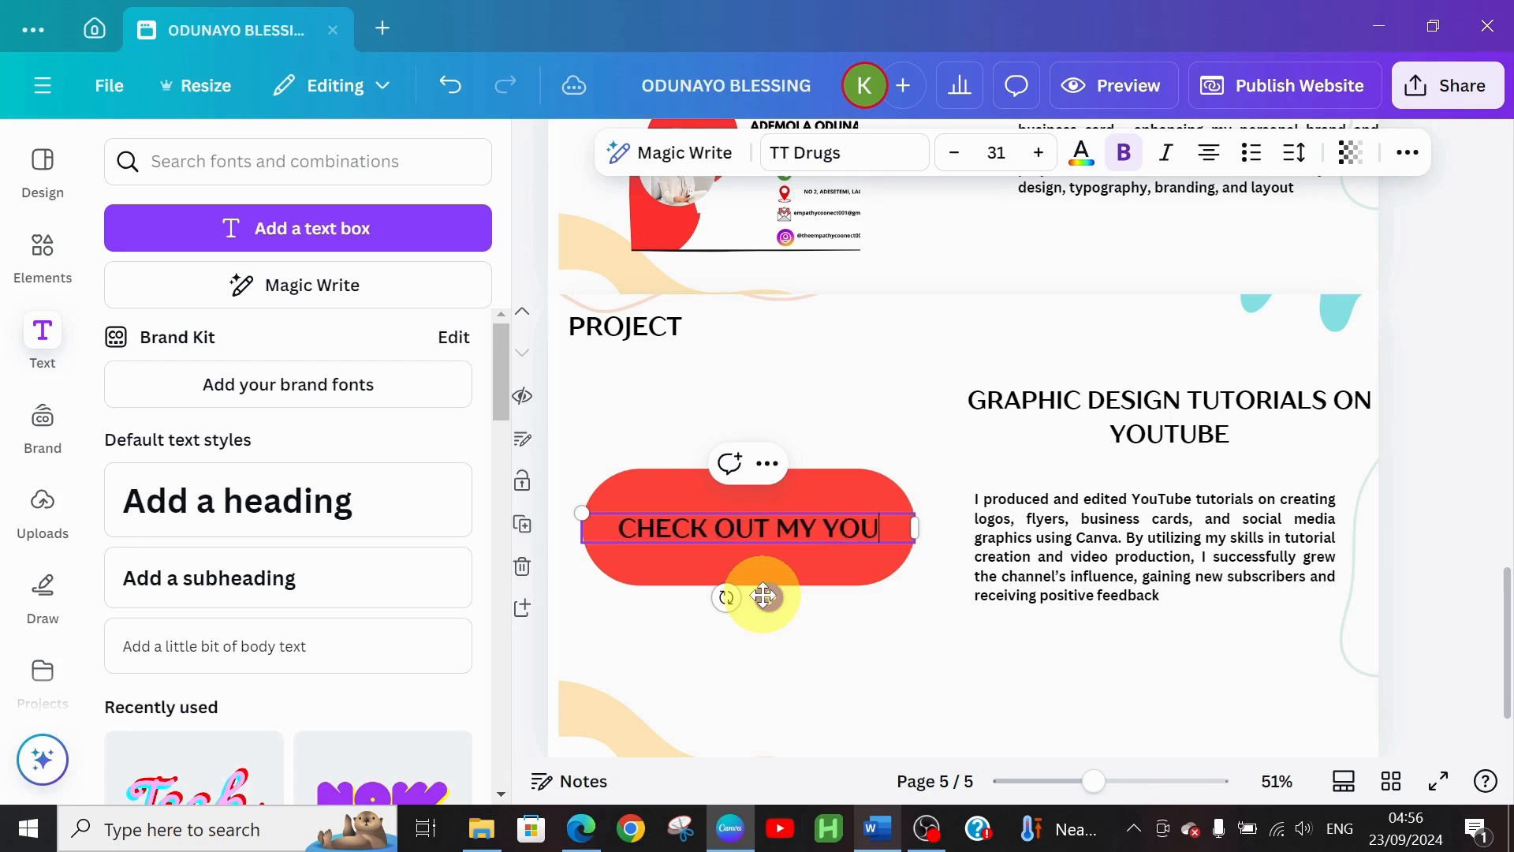
{"action": "type", "text": "TUBE"}
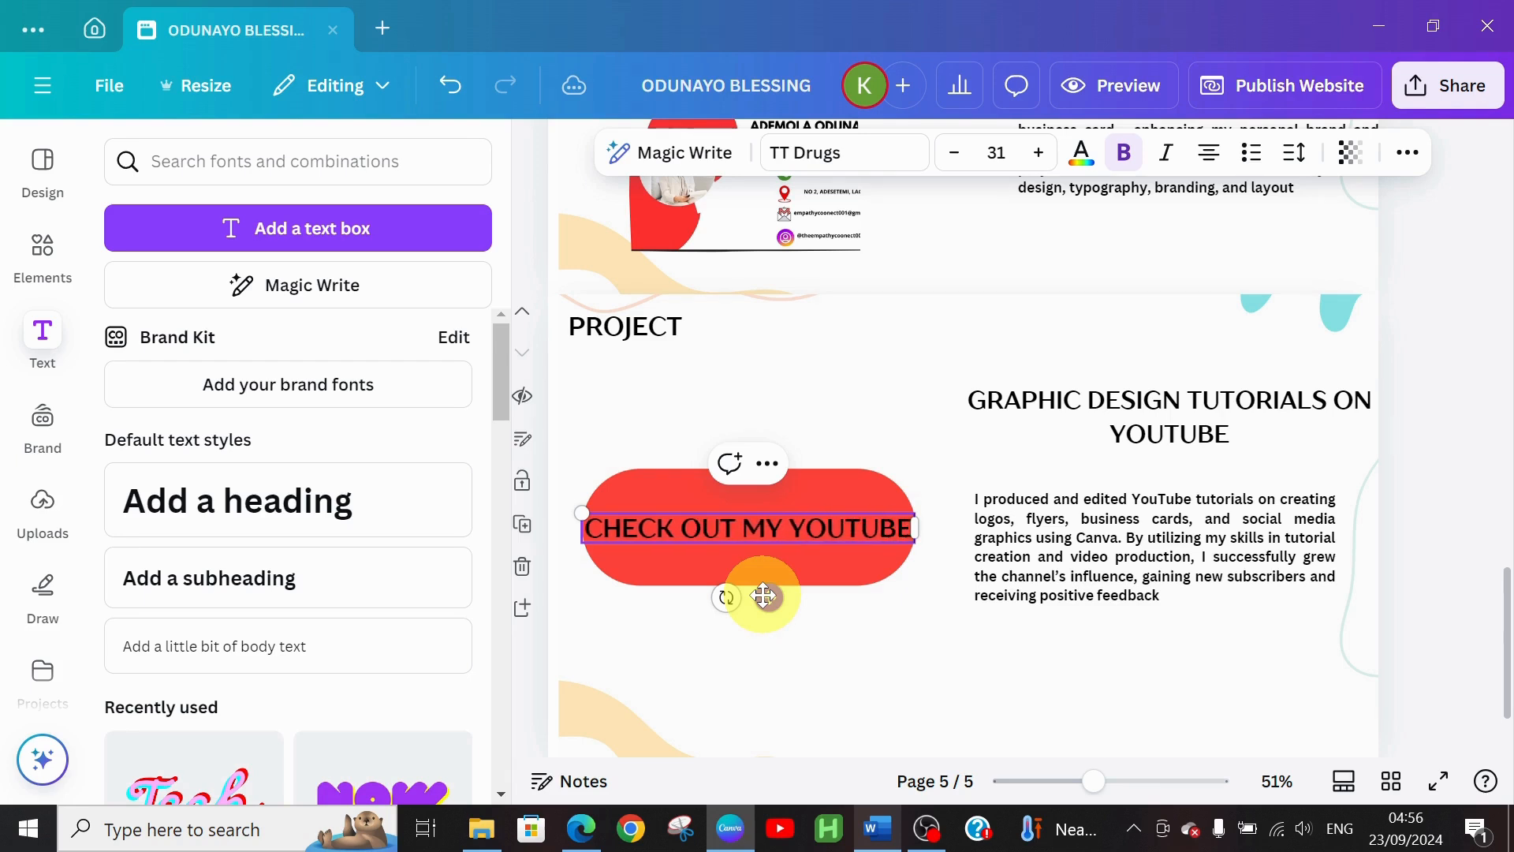
{"action": "type", "text": " PAGE"}
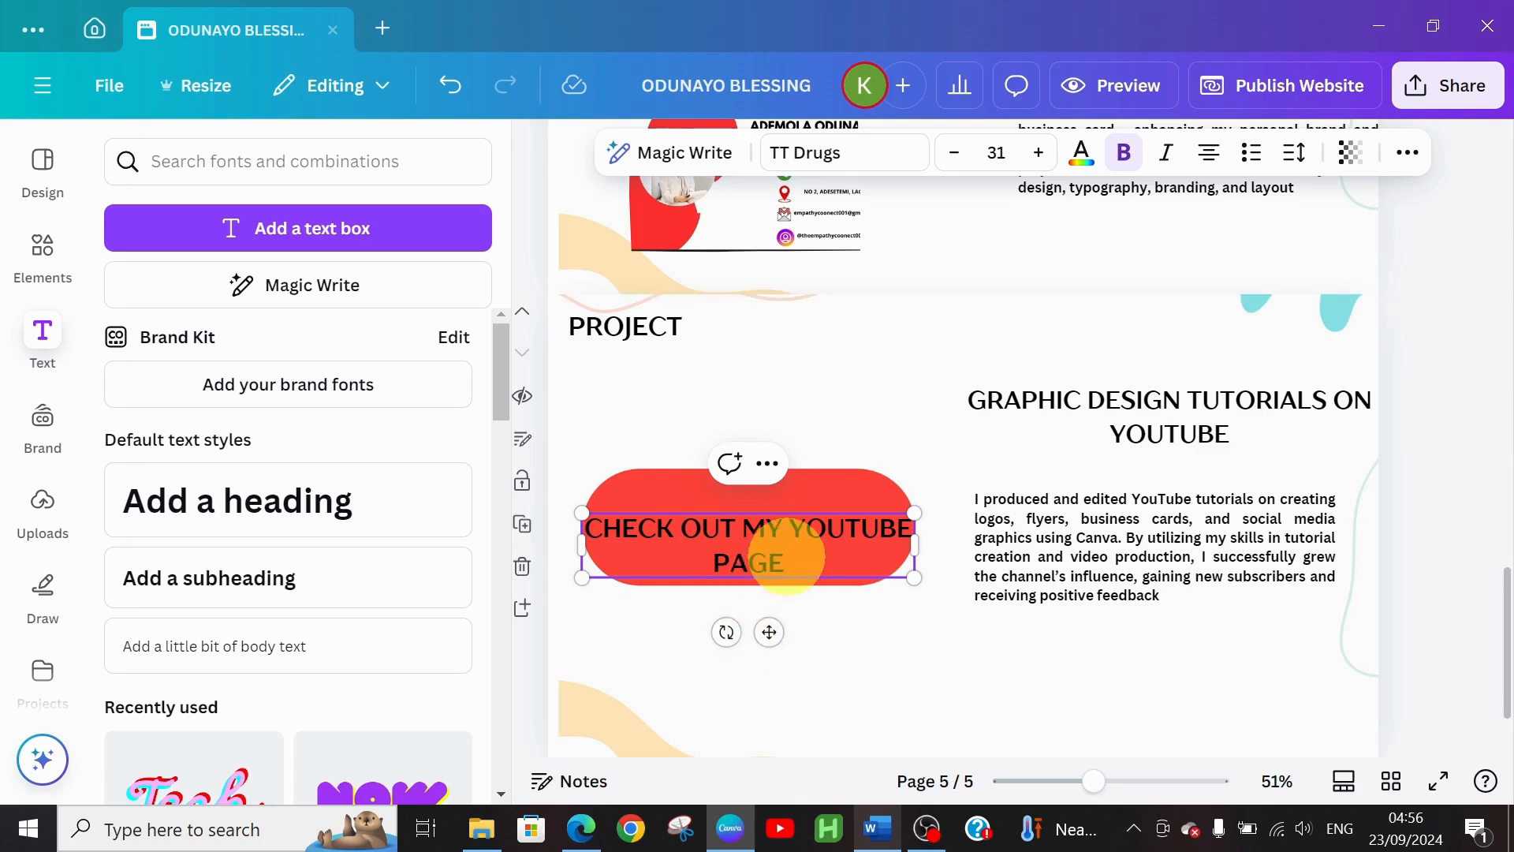
{"action": "left_click_drag", "start_coordinate": [773, 628], "coordinate": [768, 612]}
{"action": "left_click", "coordinate": [784, 484]}
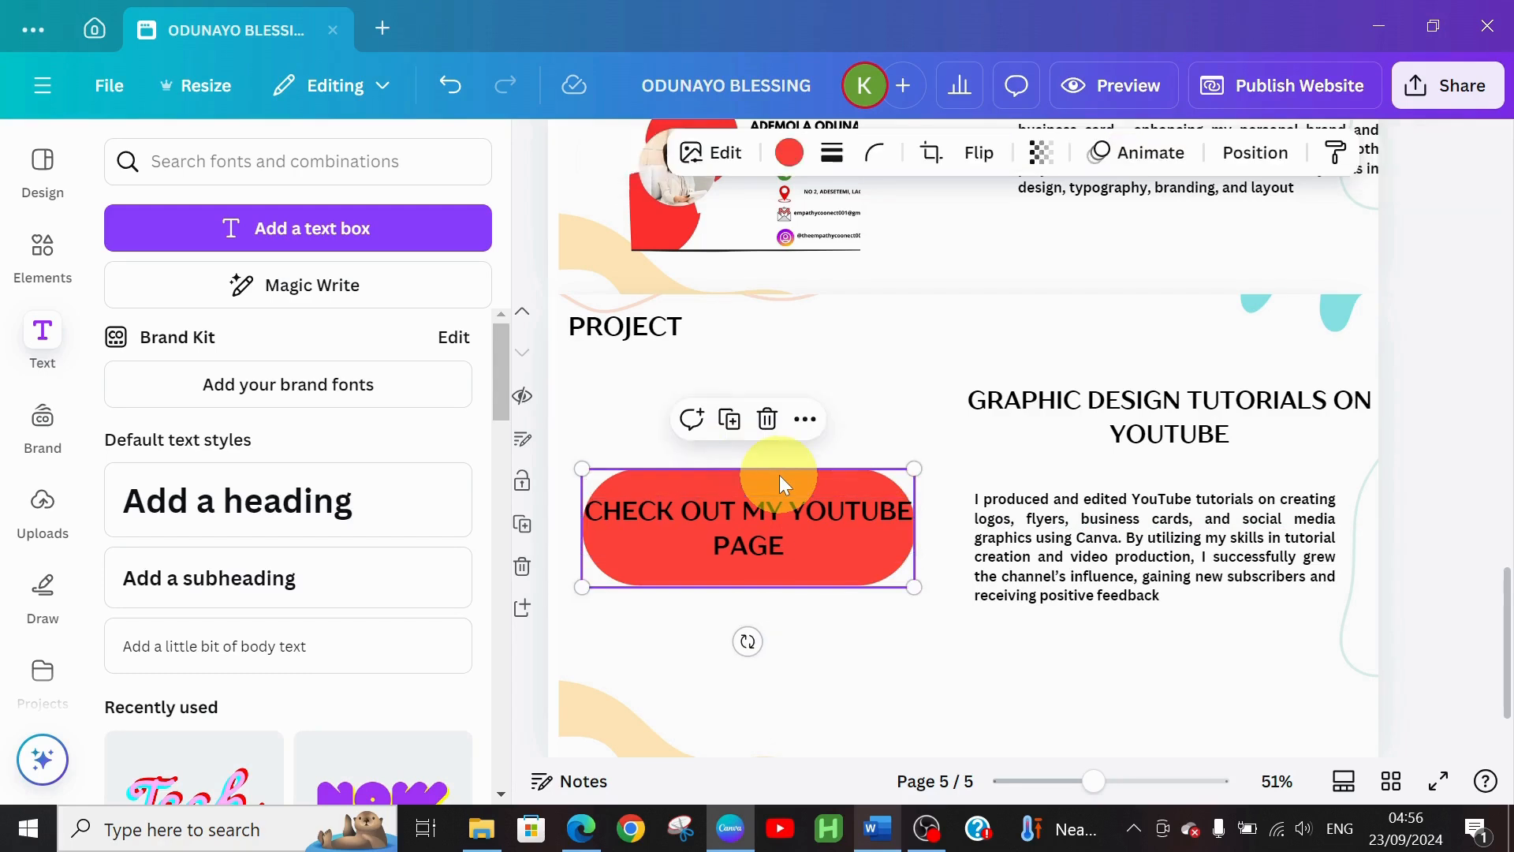
{"action": "left_click_drag", "start_coordinate": [914, 466], "coordinate": [836, 519]}
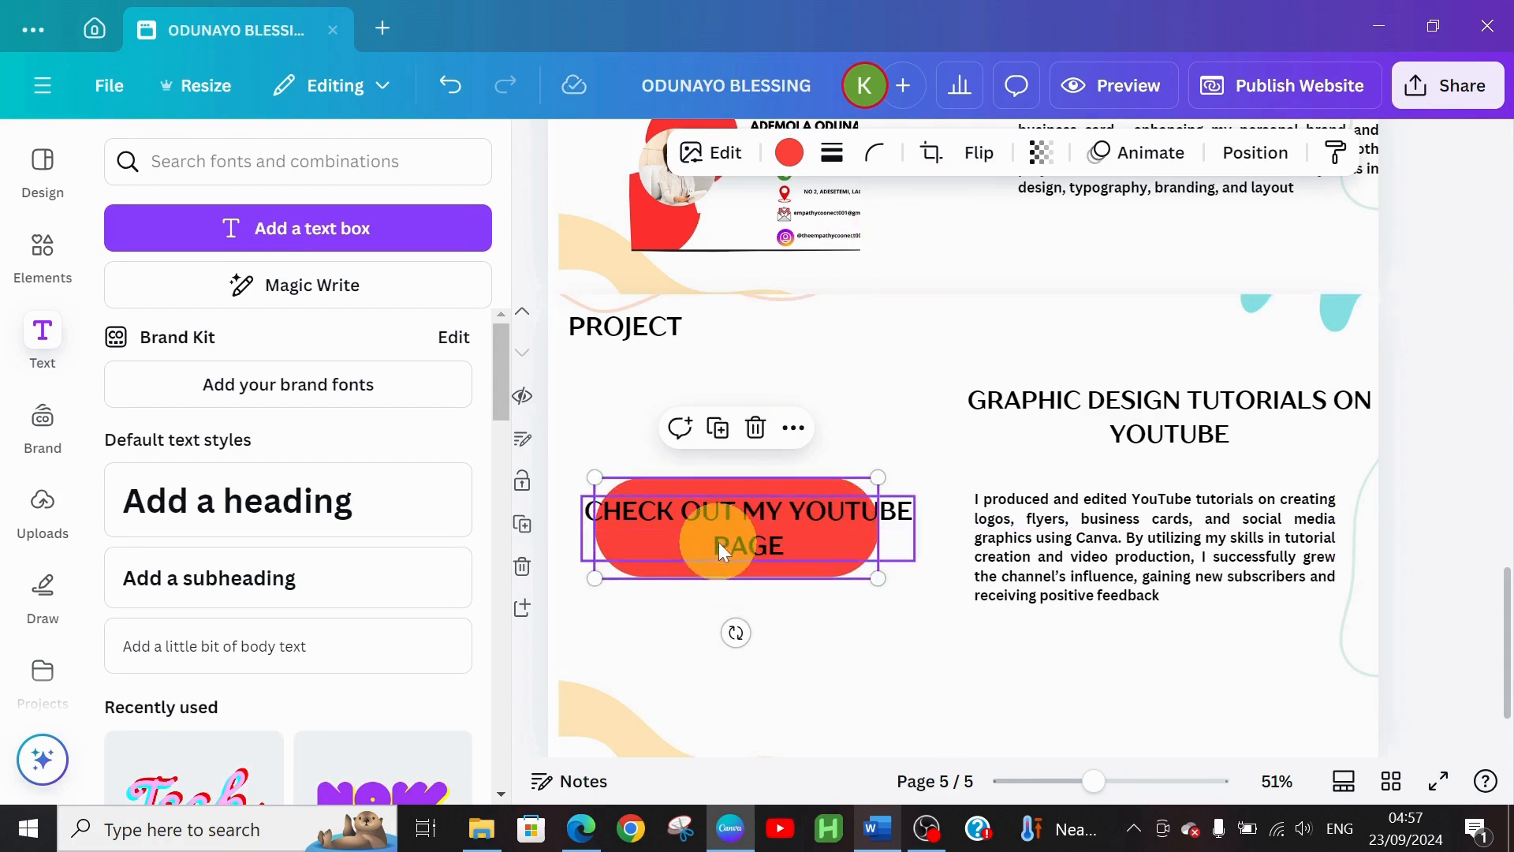
Reduce the CHECK OUT MY YOUTUBE PAGE label to font size 21 so it fits one line
{"action": "double_click", "coordinate": [722, 516]}
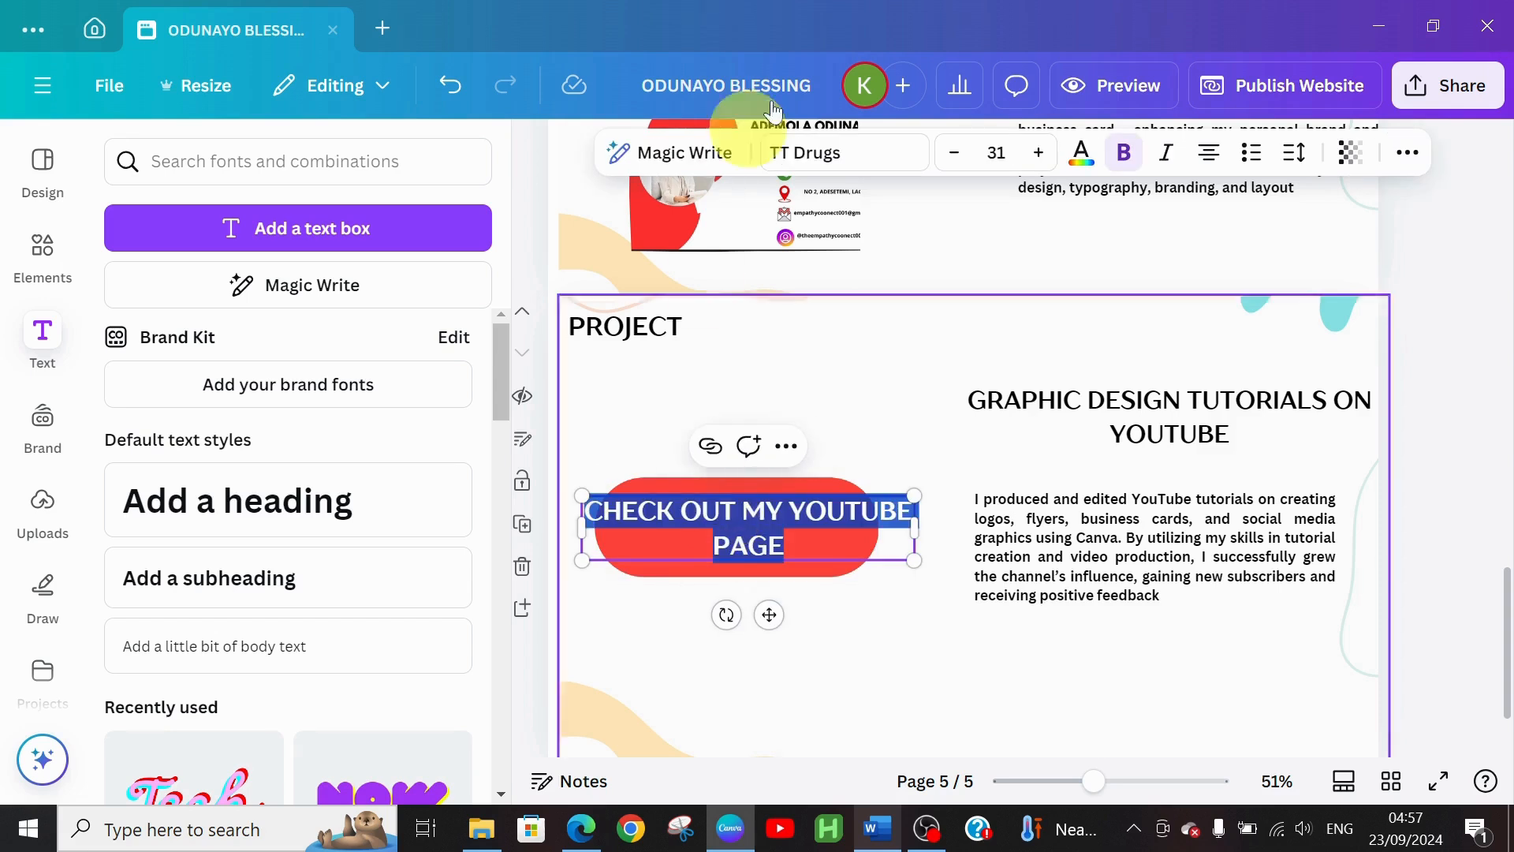
{"action": "left_click", "coordinate": [958, 154]}
{"action": "left_click", "coordinate": [958, 154]}
{"action": "left_click", "coordinate": [958, 154]}
{"action": "left_click", "coordinate": [959, 155]}
{"action": "left_click", "coordinate": [958, 154]}
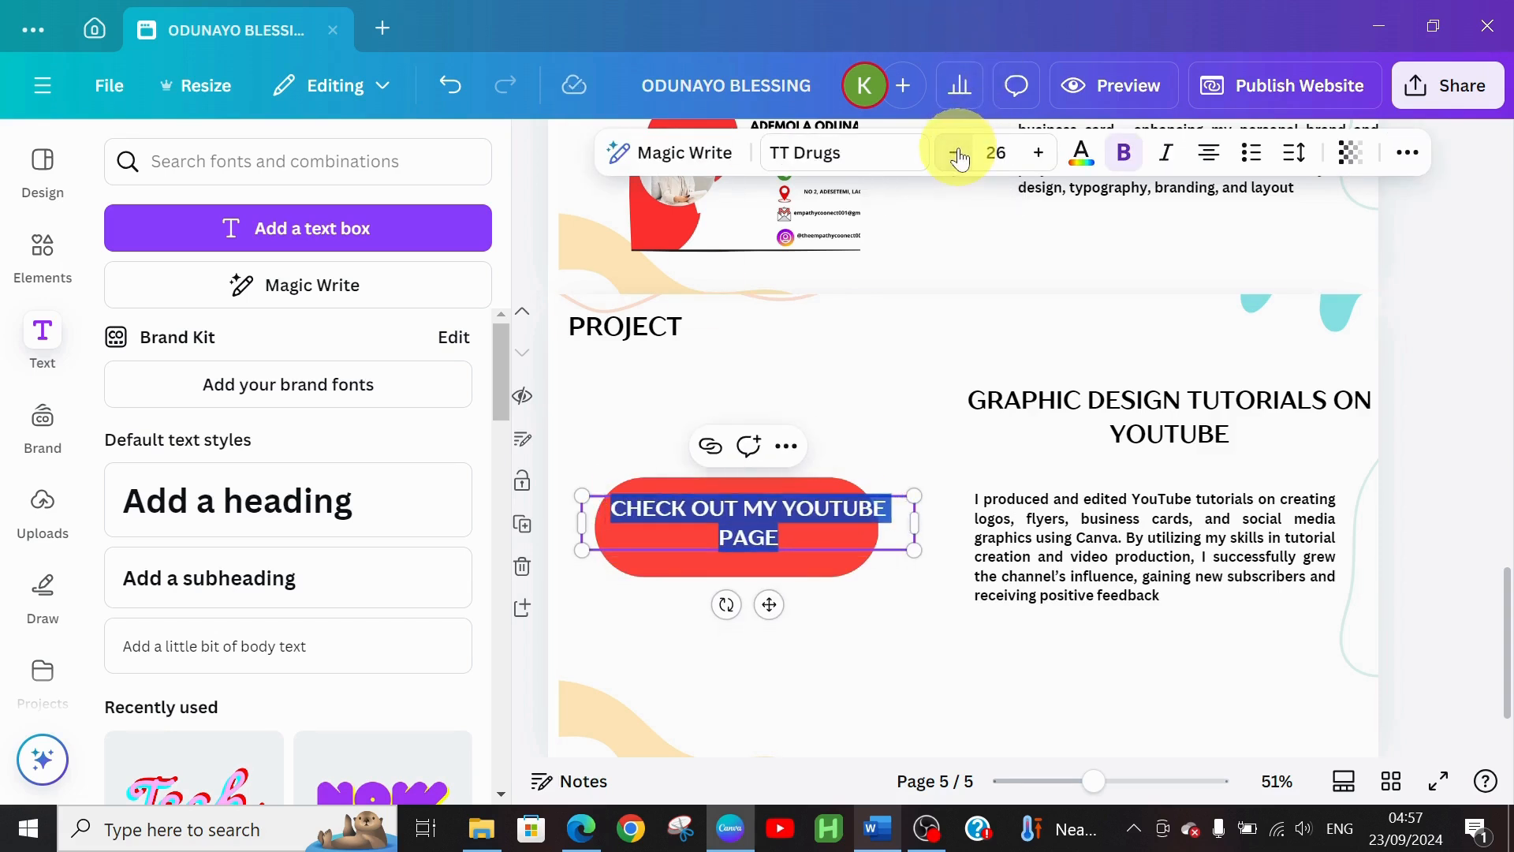
{"action": "left_click", "coordinate": [958, 155]}
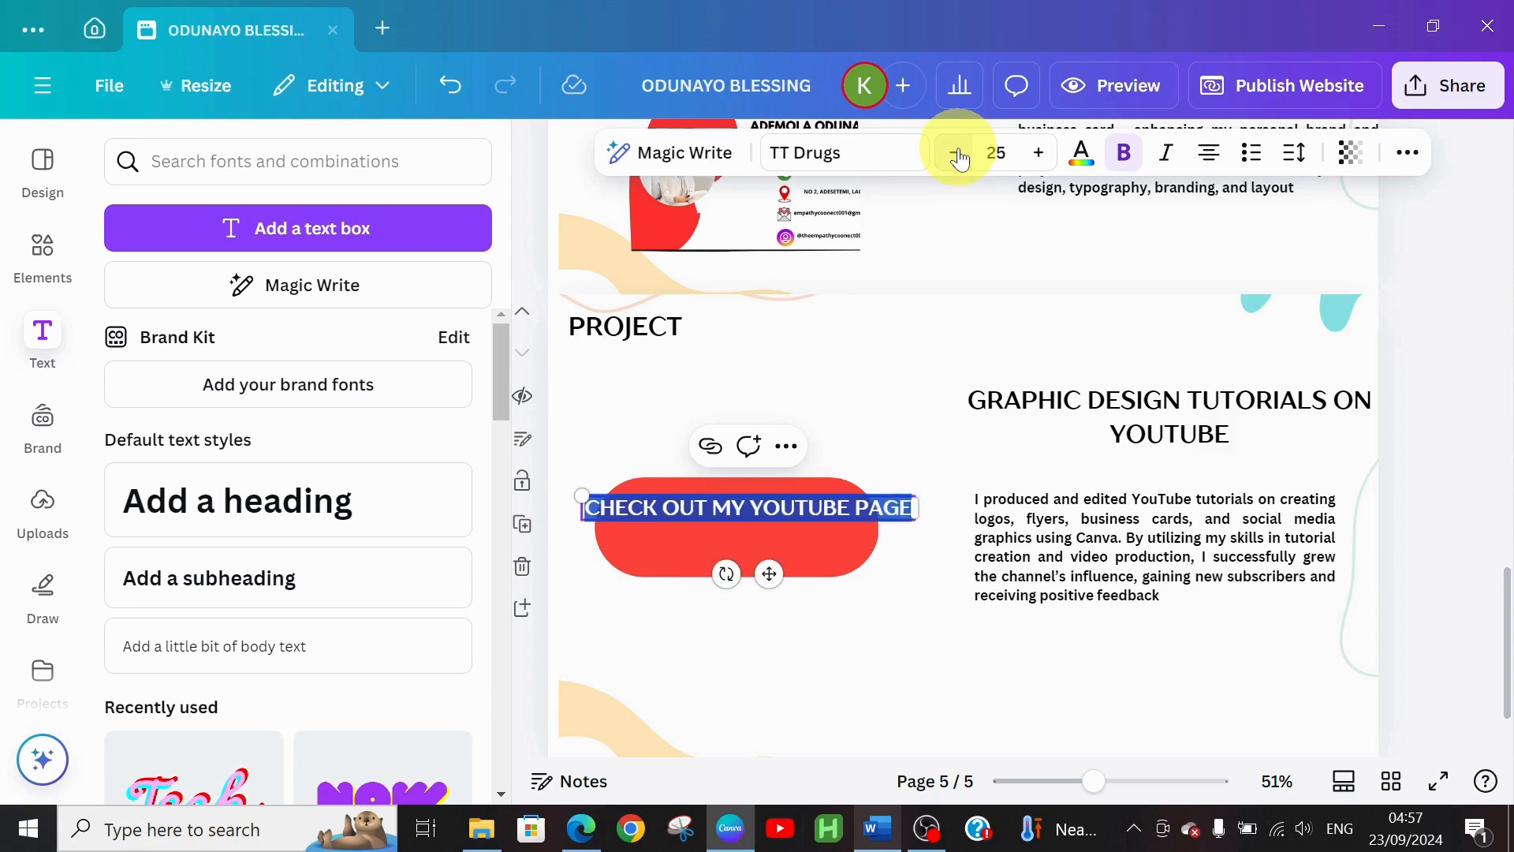
{"action": "left_click", "coordinate": [959, 155]}
{"action": "left_click", "coordinate": [959, 155]}
{"action": "left_click", "coordinate": [959, 155]}
{"action": "left_click", "coordinate": [959, 155]}
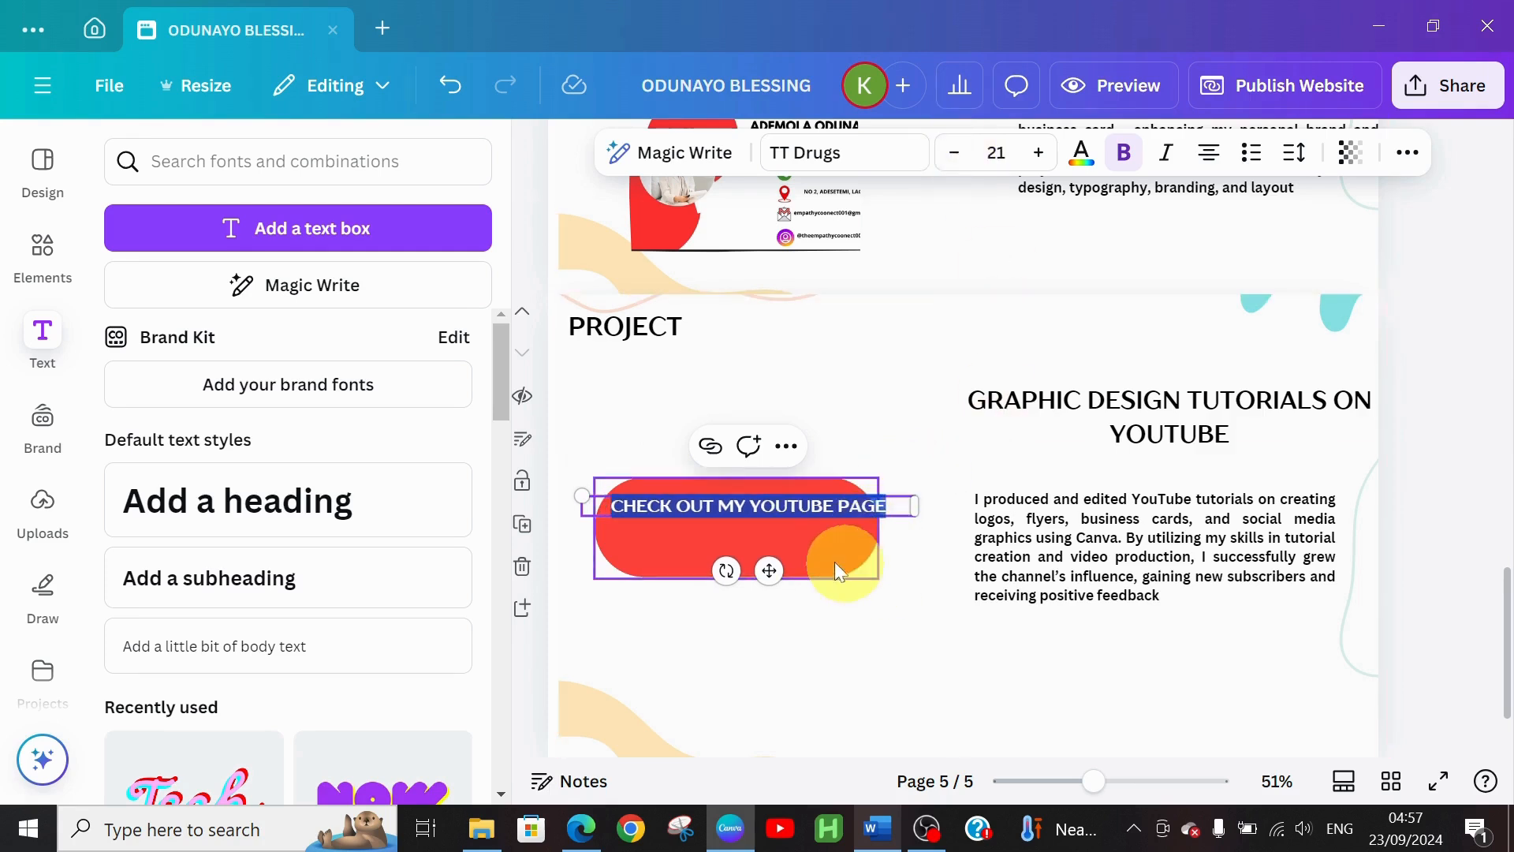
Shrink the red pill from its corner and nudge it right to centre it under the label
{"action": "left_click", "coordinate": [858, 526]}
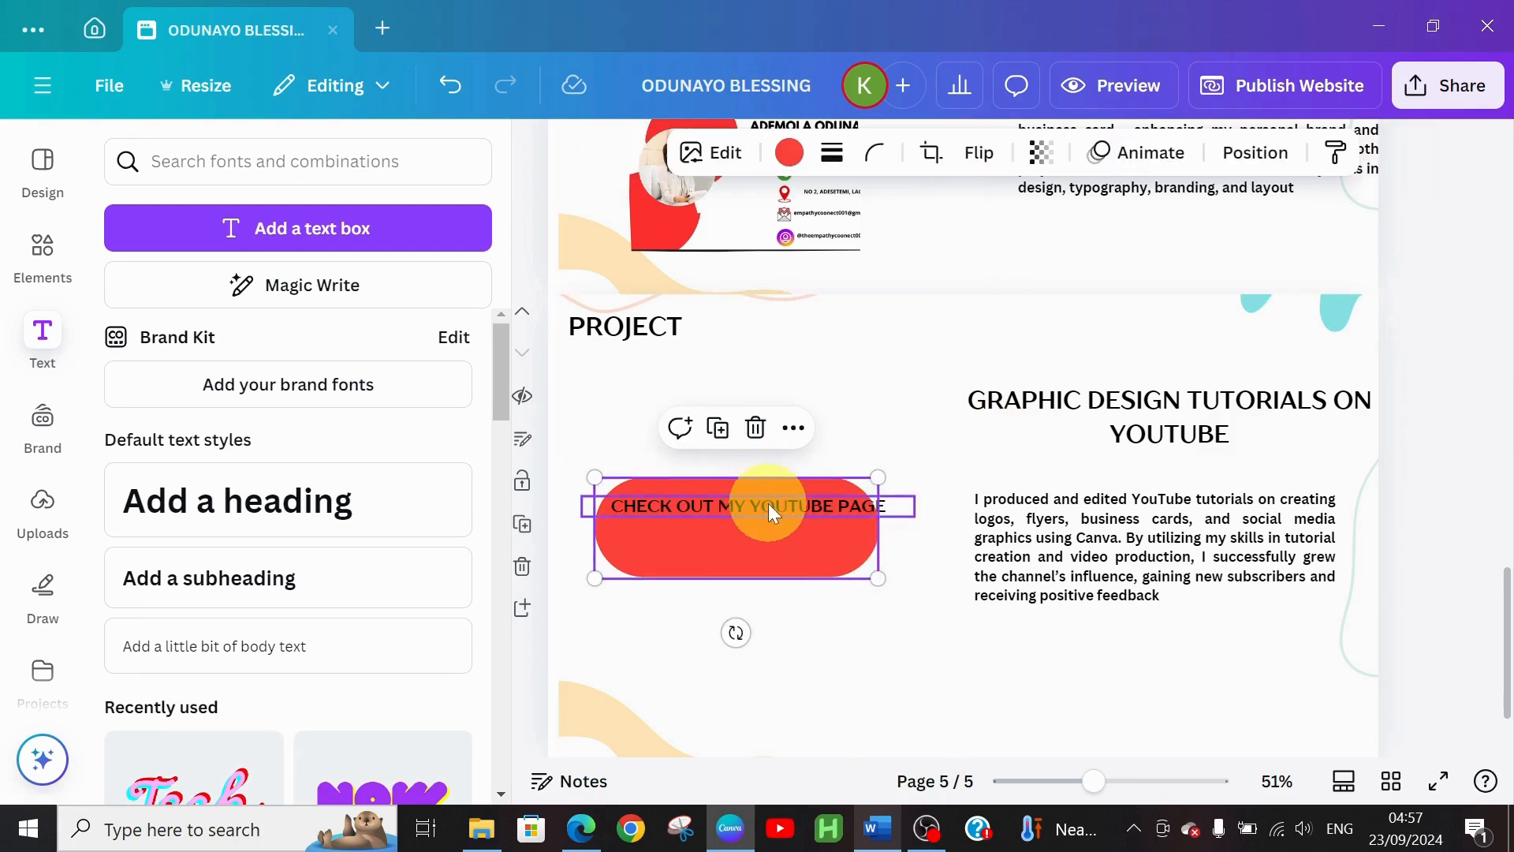
{"action": "left_click_drag", "start_coordinate": [772, 513], "coordinate": [778, 494]}
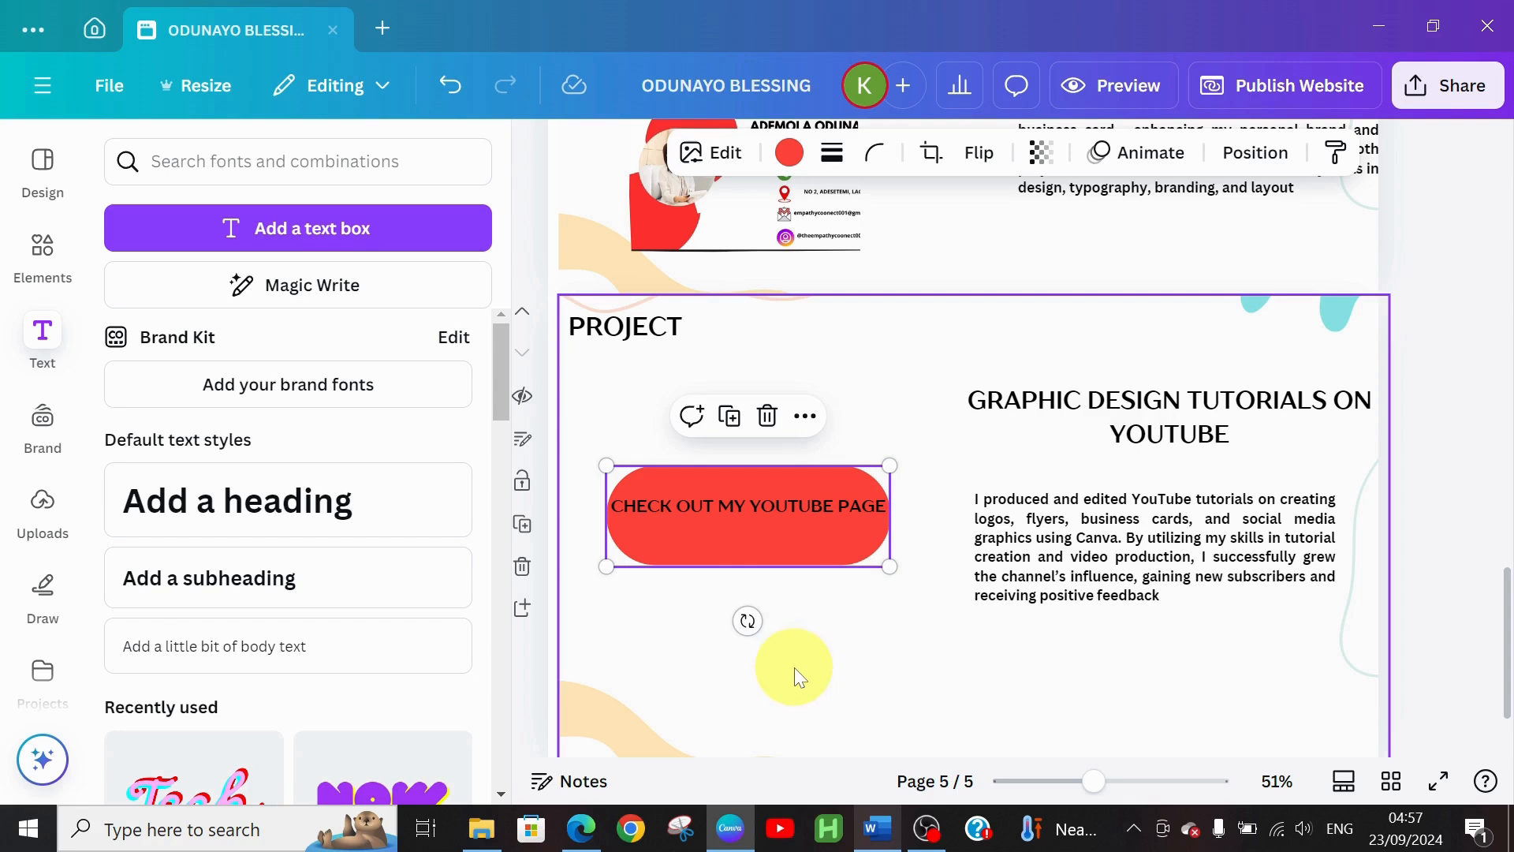
{"action": "left_click", "coordinate": [792, 546]}
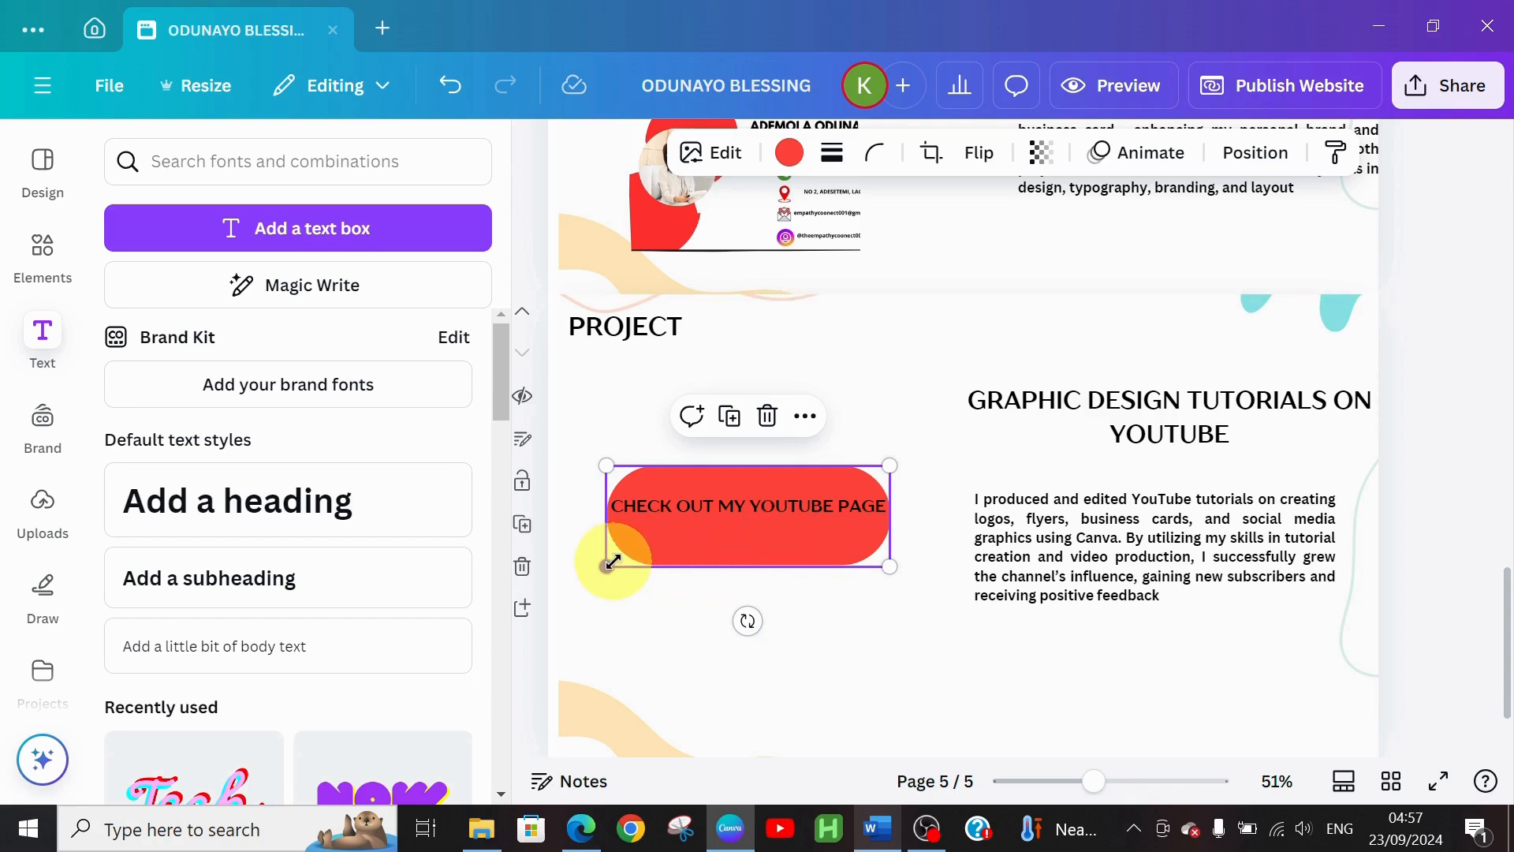
{"action": "left_click_drag", "start_coordinate": [606, 566], "coordinate": [588, 514]}
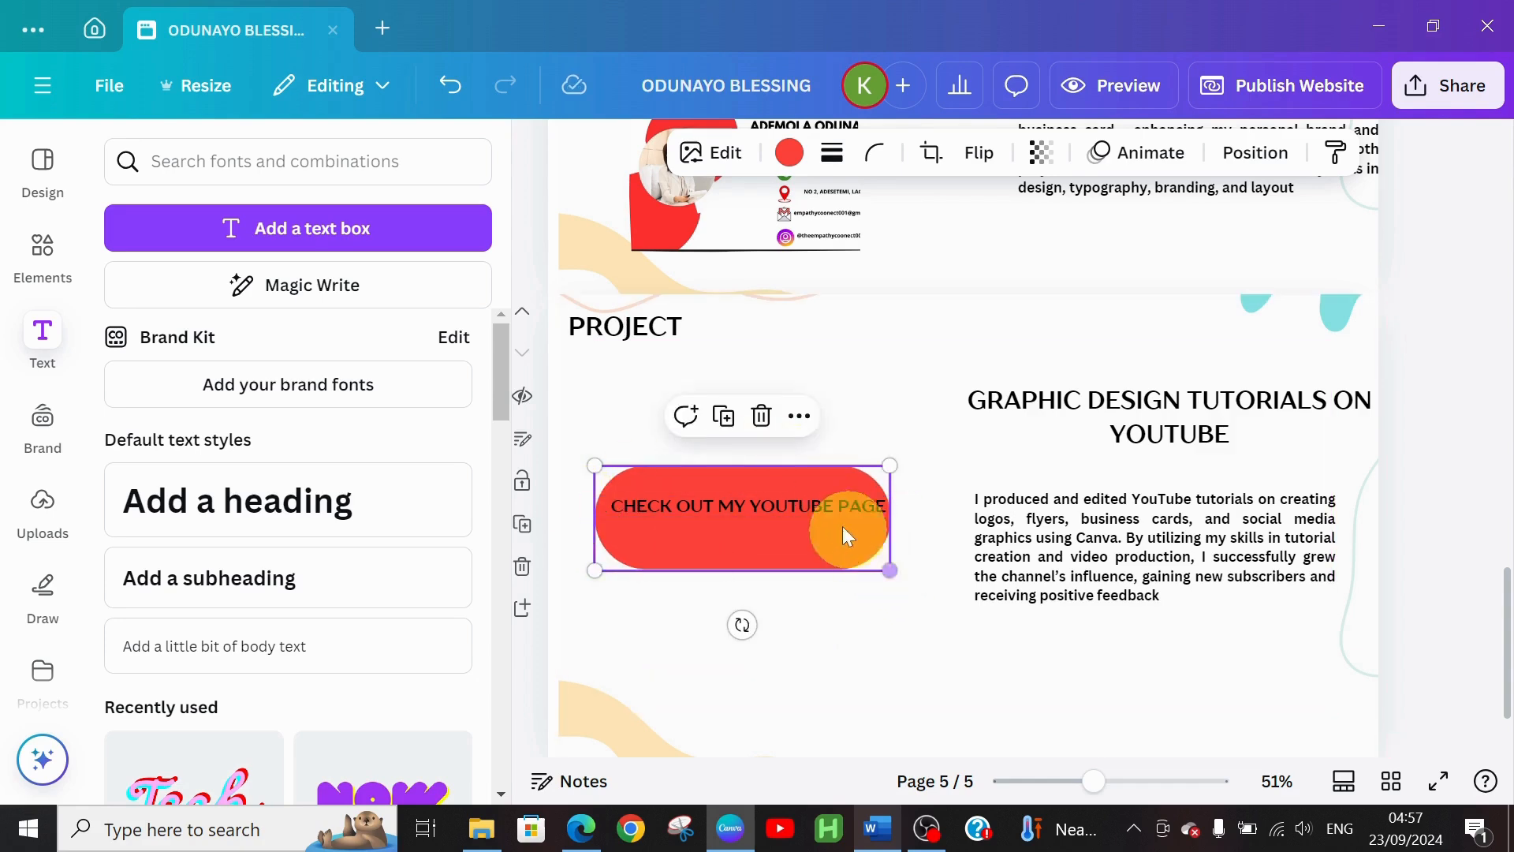
{"action": "mouse_move", "coordinate": [814, 511]}
{"action": "left_mouse_down"}
{"action": "mouse_move", "coordinate": [795, 507]}
{"action": "mouse_move", "coordinate": [820, 502]}
{"action": "left_mouse_up"}
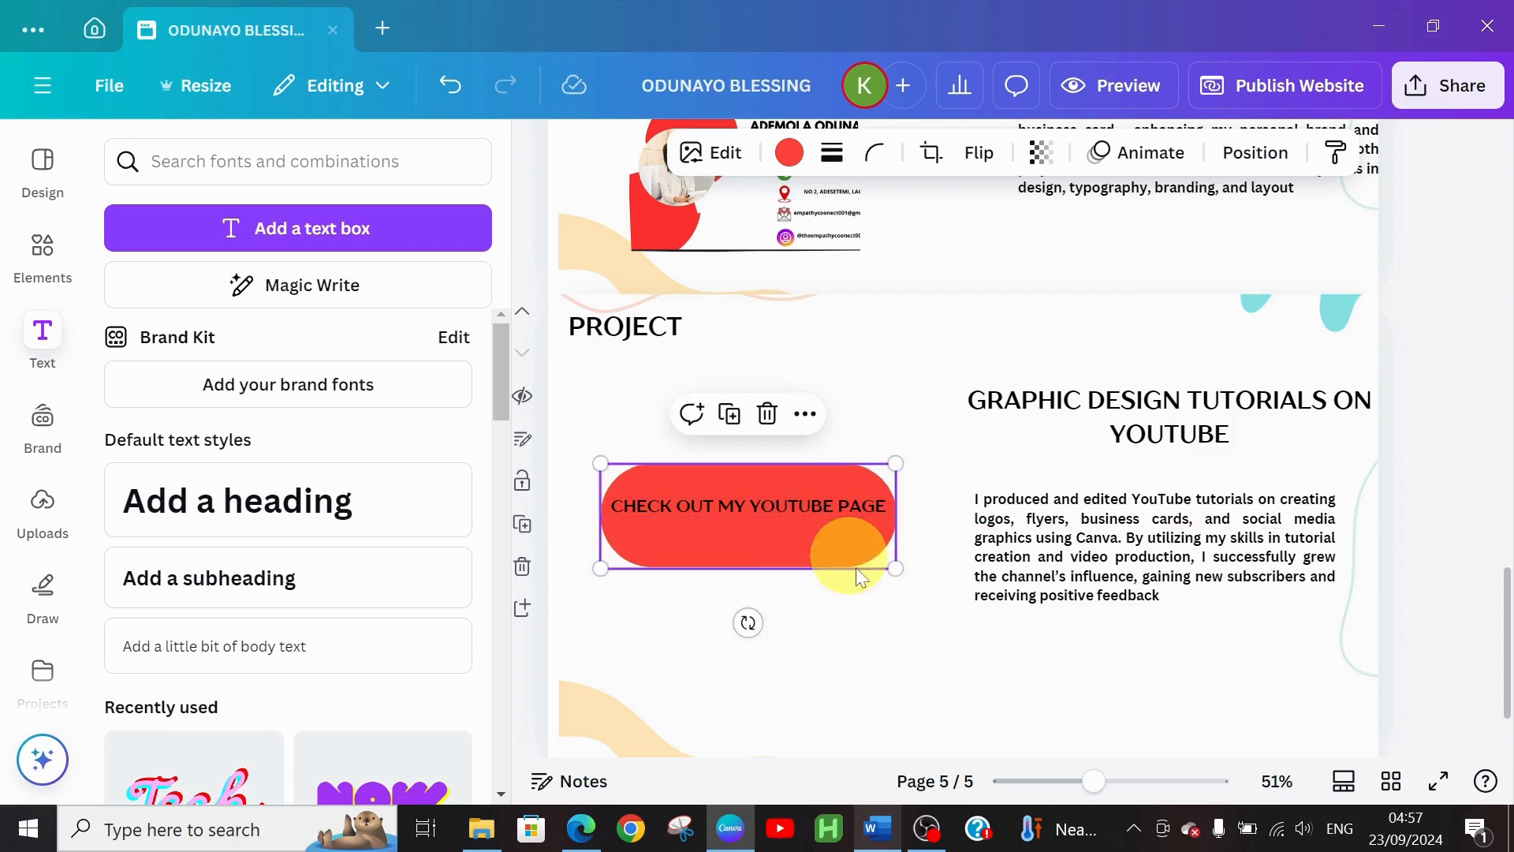
{"action": "left_click", "coordinate": [820, 509]}
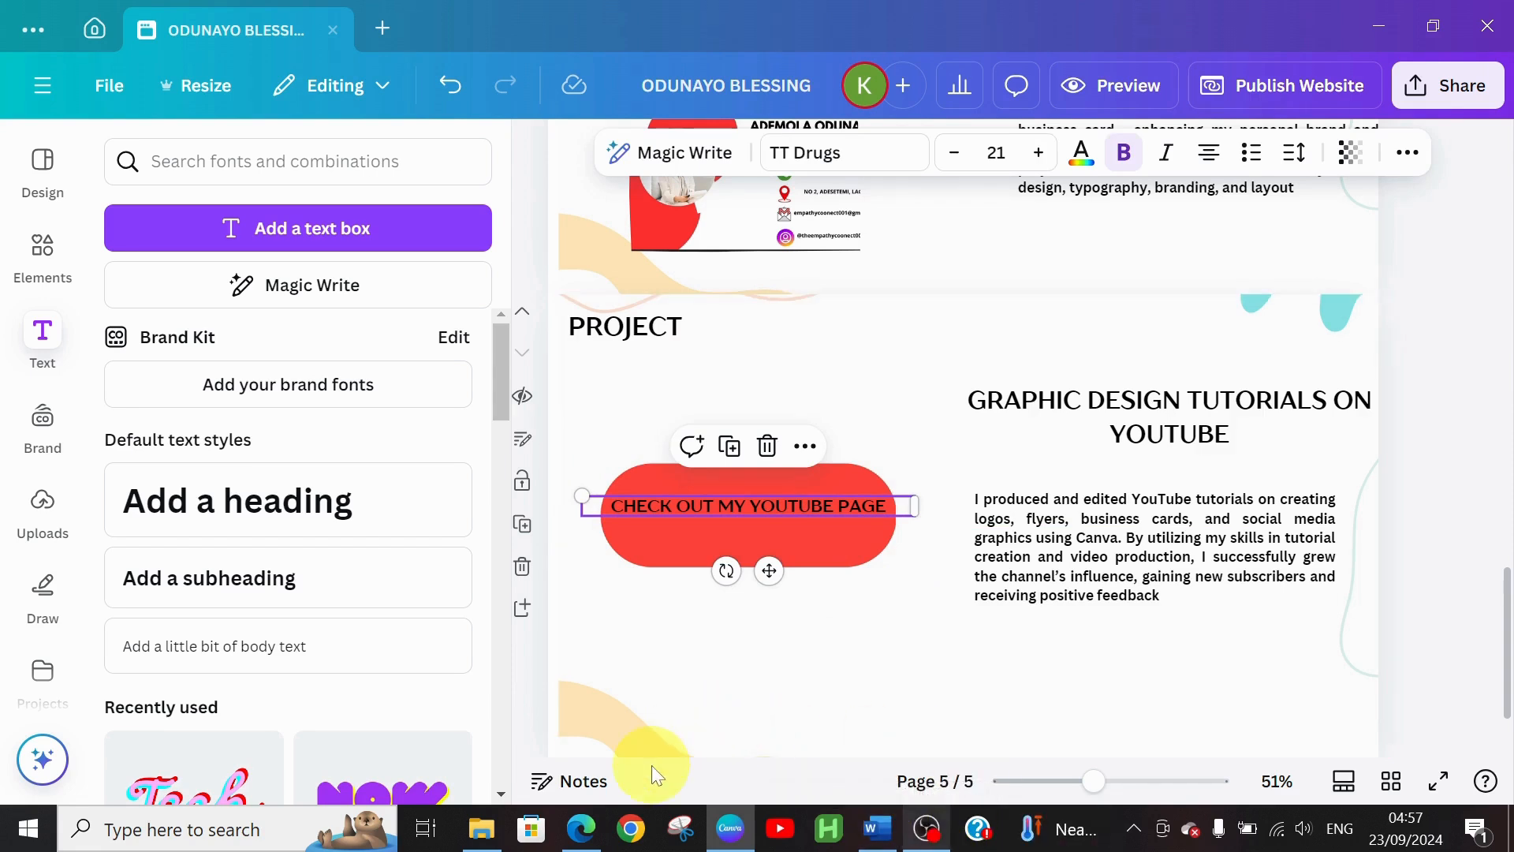
{"action": "left_click", "coordinate": [587, 838]}
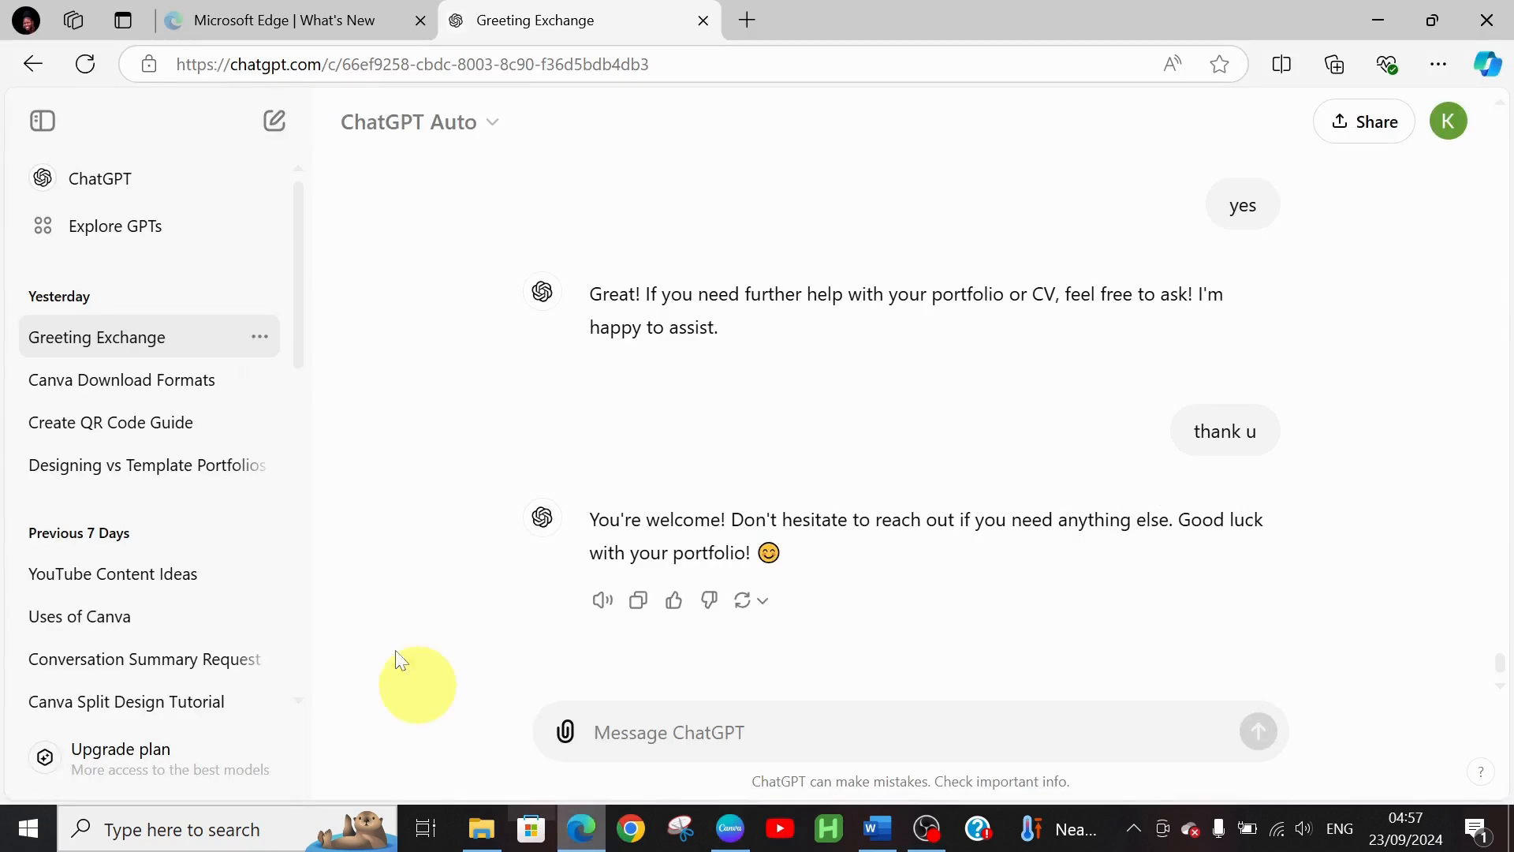
Open a new Edge tab and go to youtube.com
{"action": "left_click", "coordinate": [744, 21]}
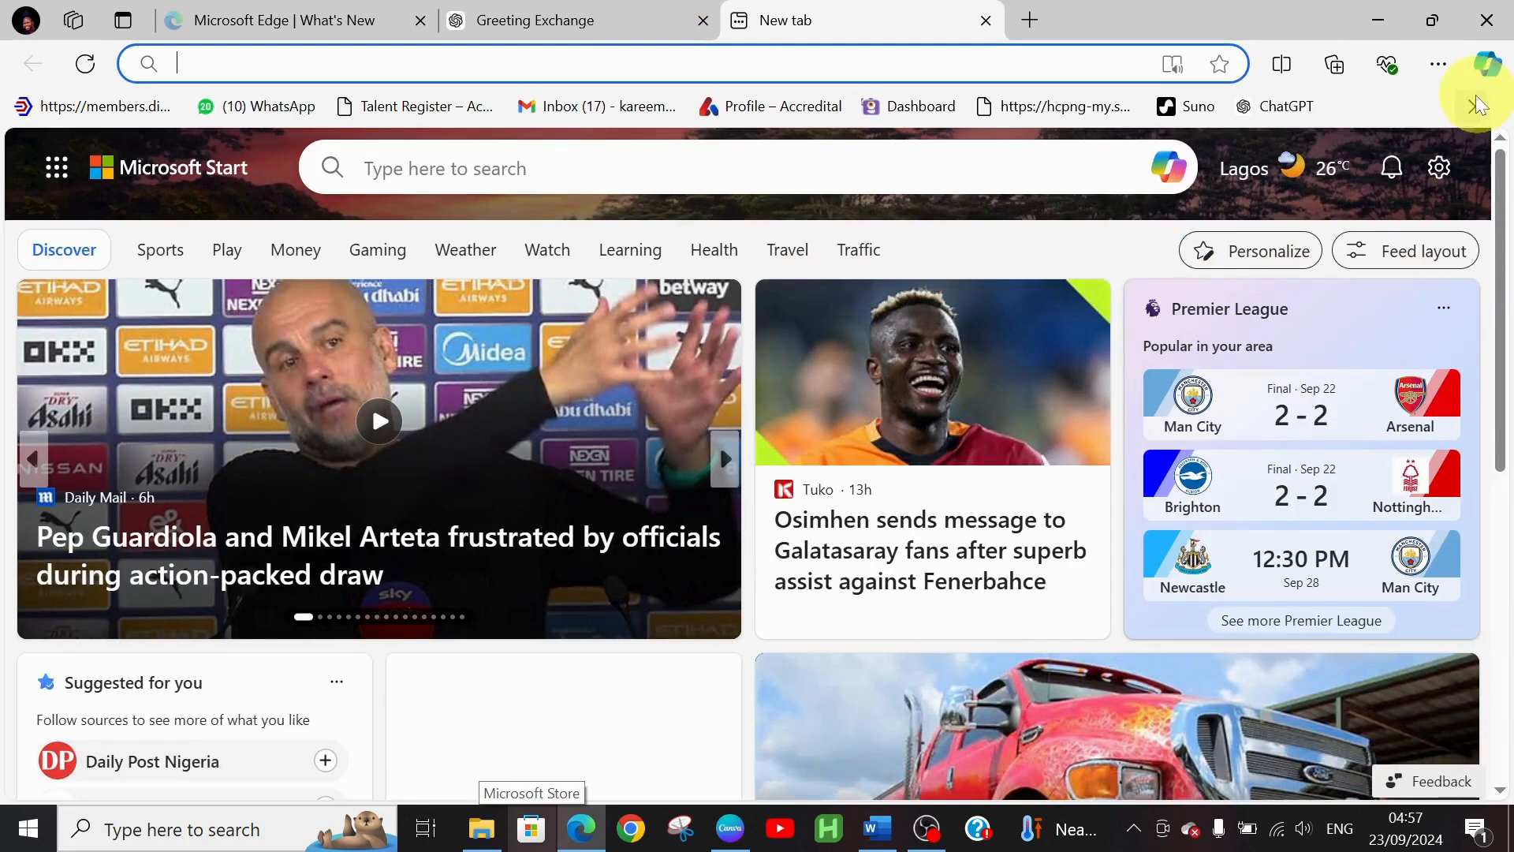
{"action": "left_click", "coordinate": [1472, 105]}
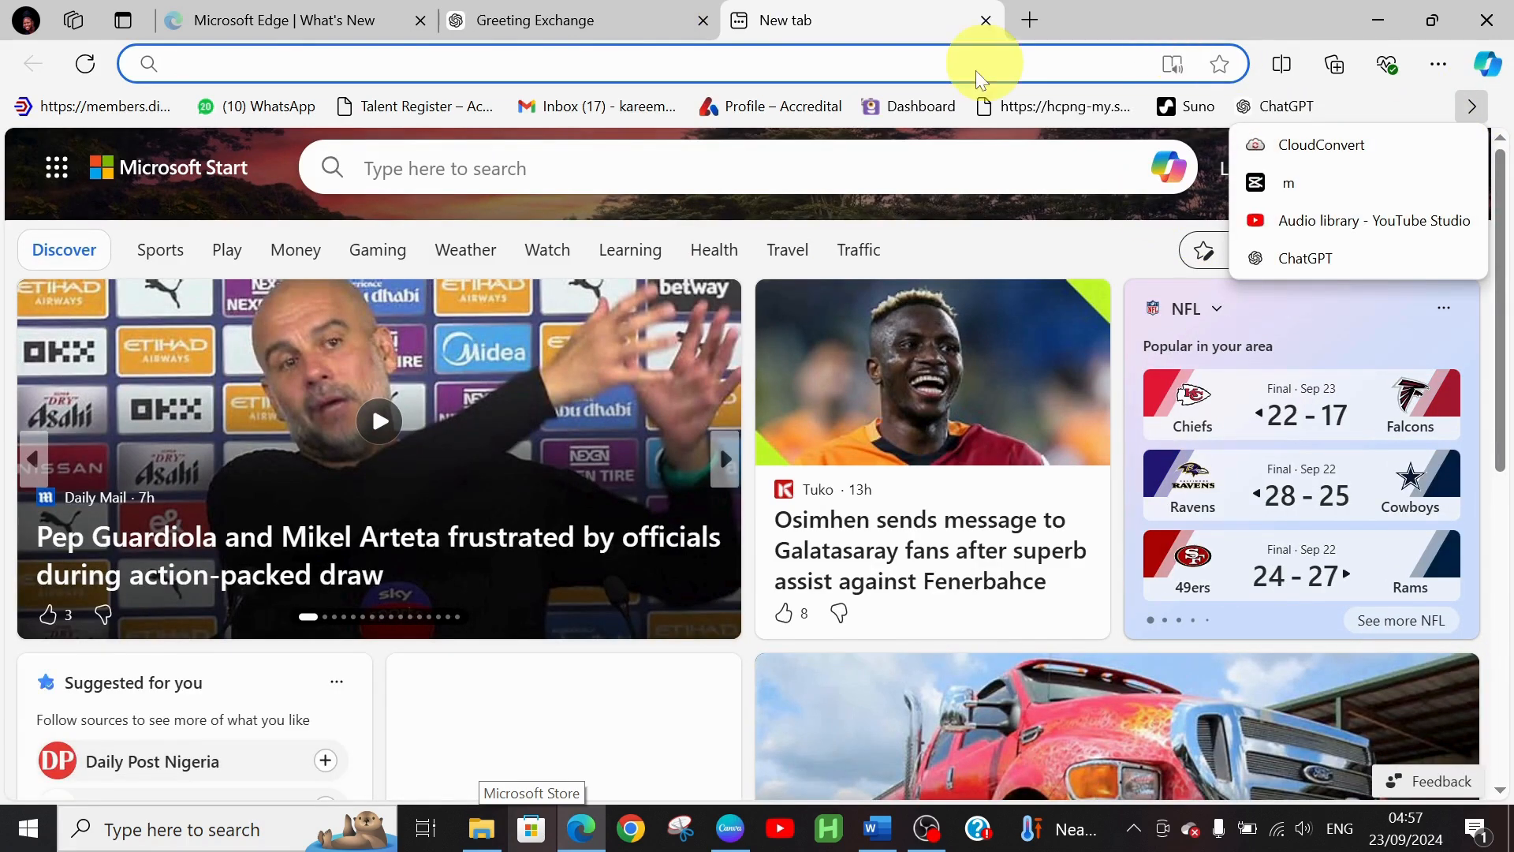
{"action": "left_click", "coordinate": [913, 61]}
{"action": "left_click", "coordinate": [913, 59]}
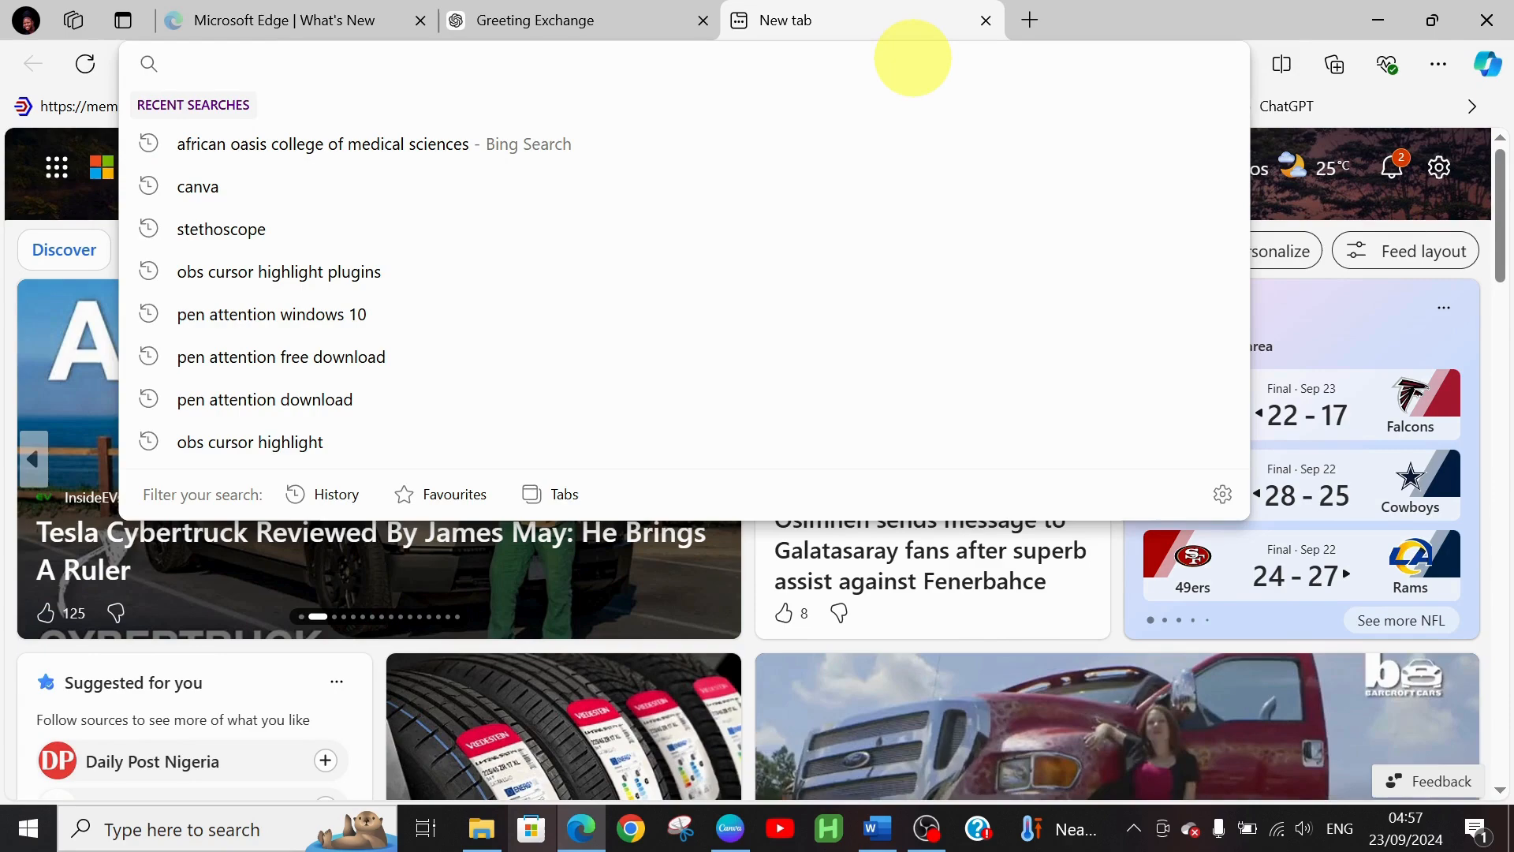
{"action": "type", "text": "YOUtube.com"}
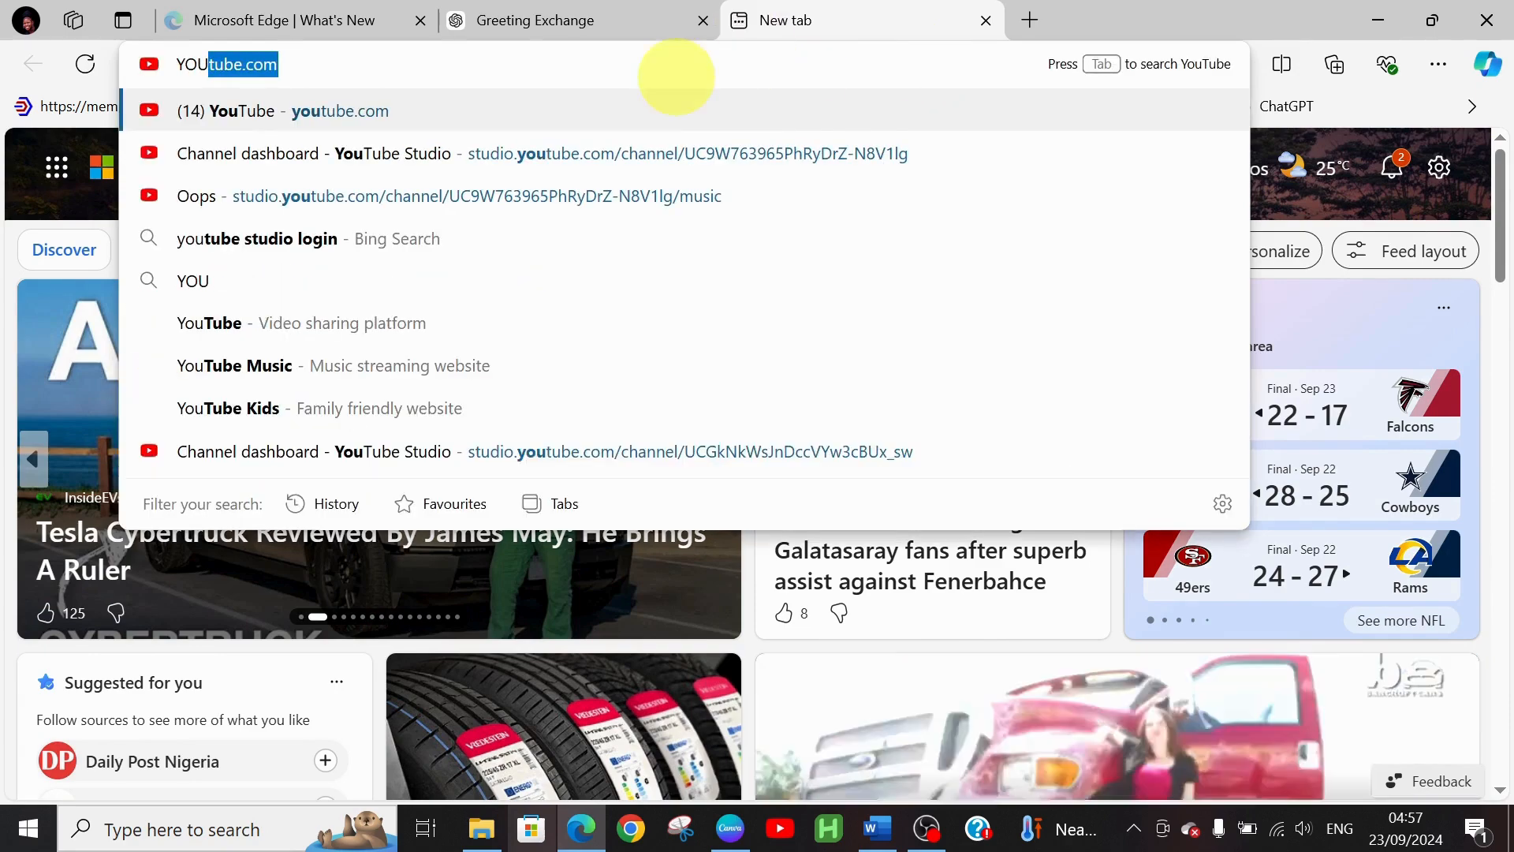
{"action": "left_click", "coordinate": [628, 126]}
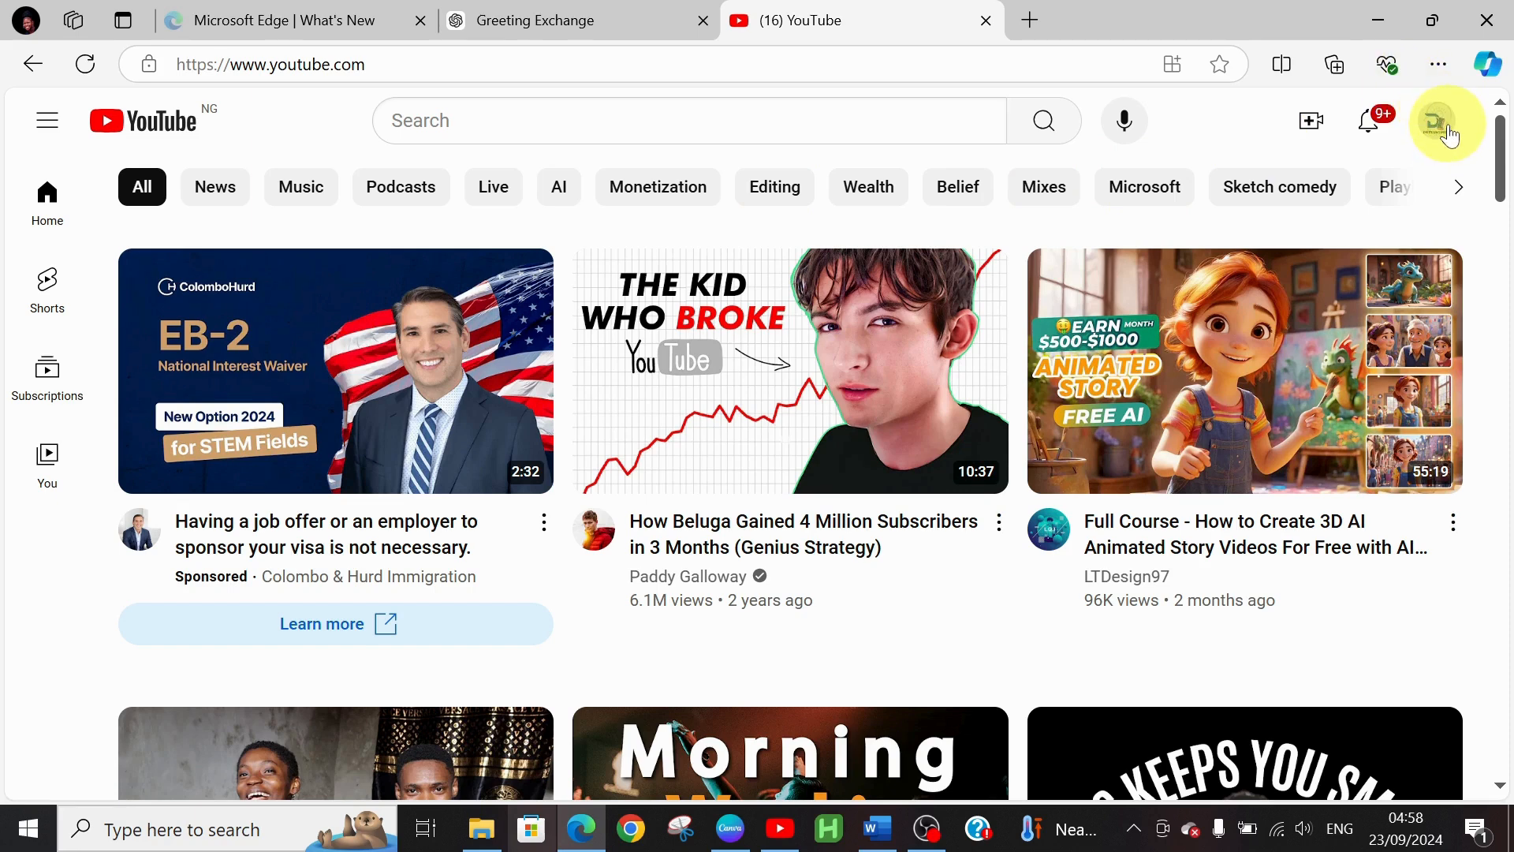
Copy your own channel ID from the YouTube channel's About panel and return to Canva
{"action": "left_click", "coordinate": [1450, 133]}
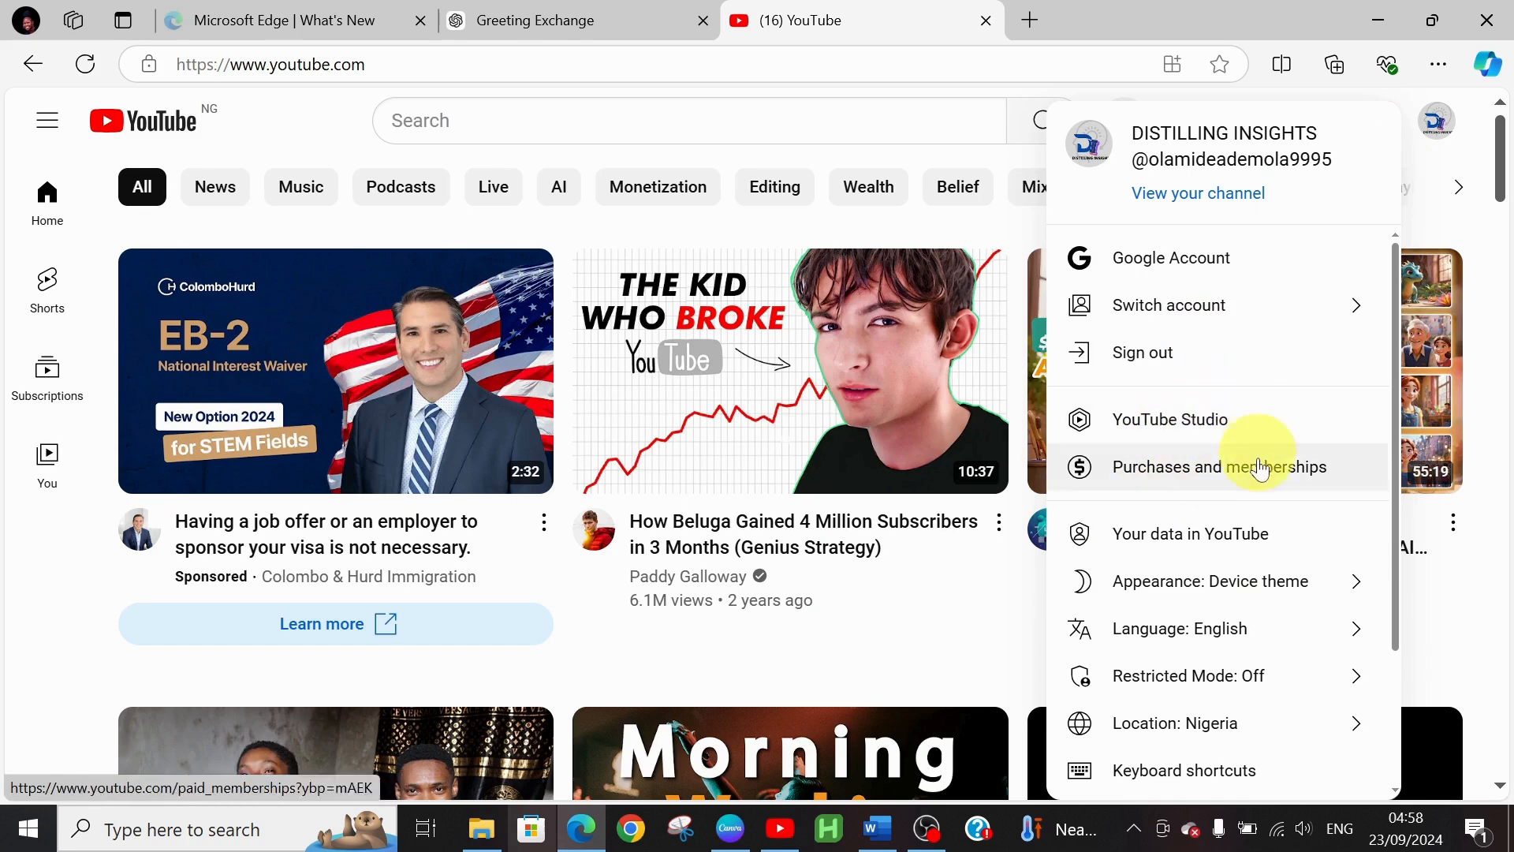
{"action": "left_click", "coordinate": [1209, 209]}
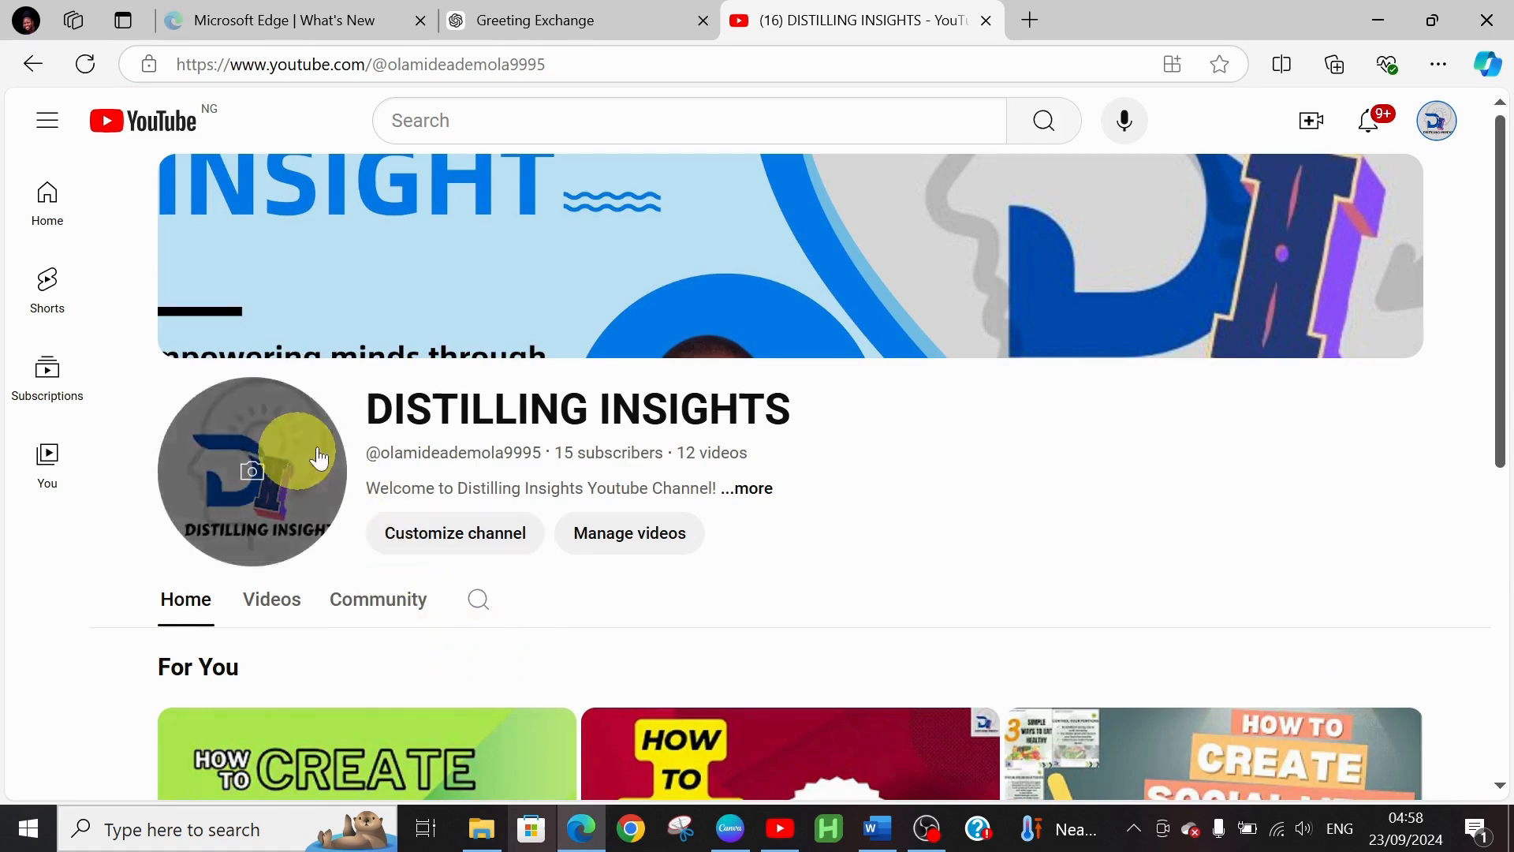
{"action": "left_click", "coordinate": [750, 494]}
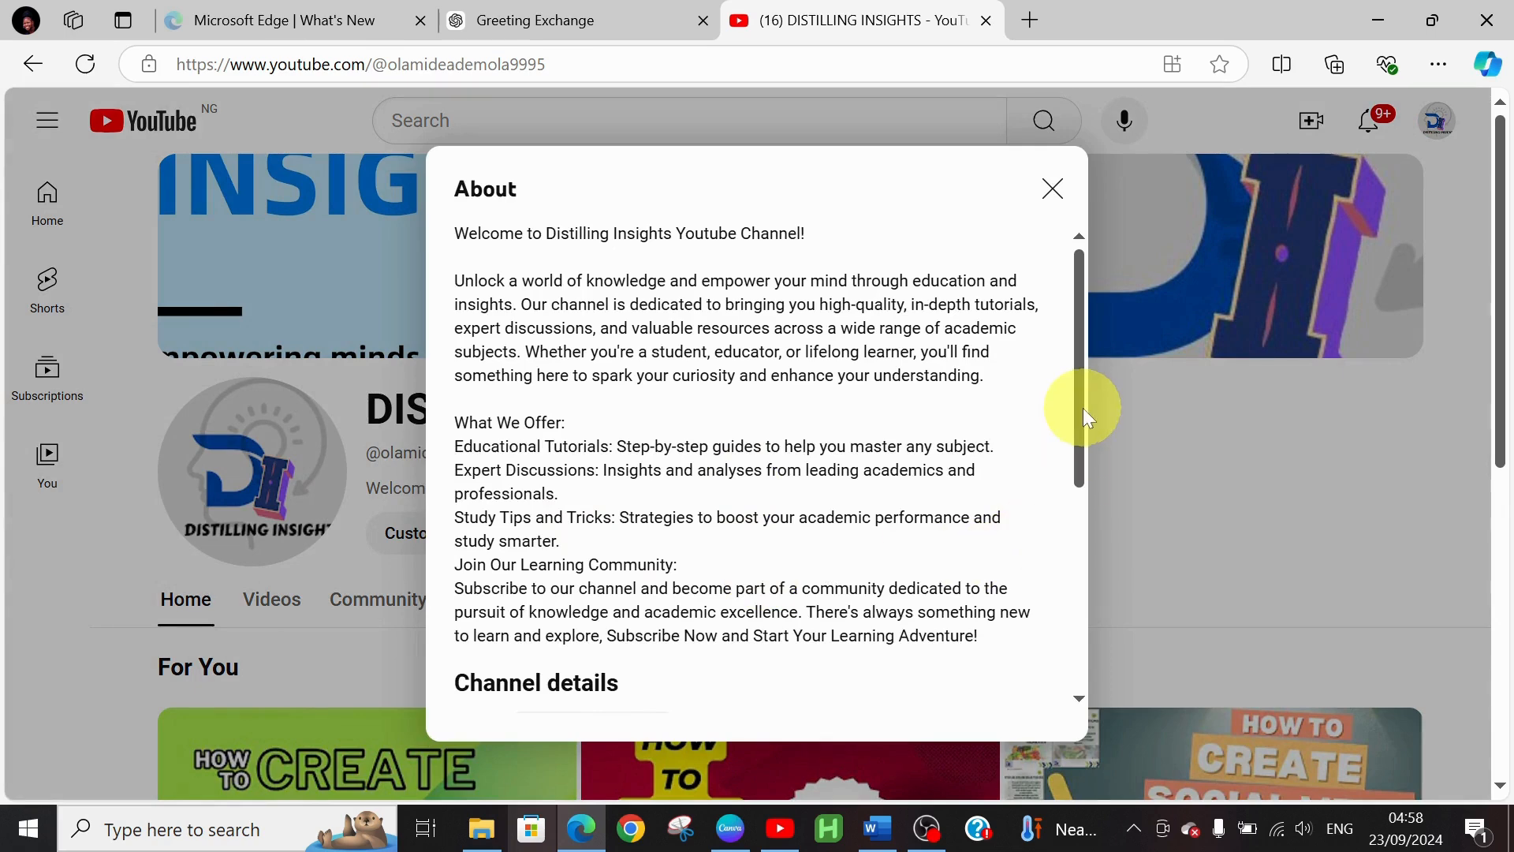
{"action": "left_click_drag", "start_coordinate": [1076, 415], "coordinate": [1115, 657]}
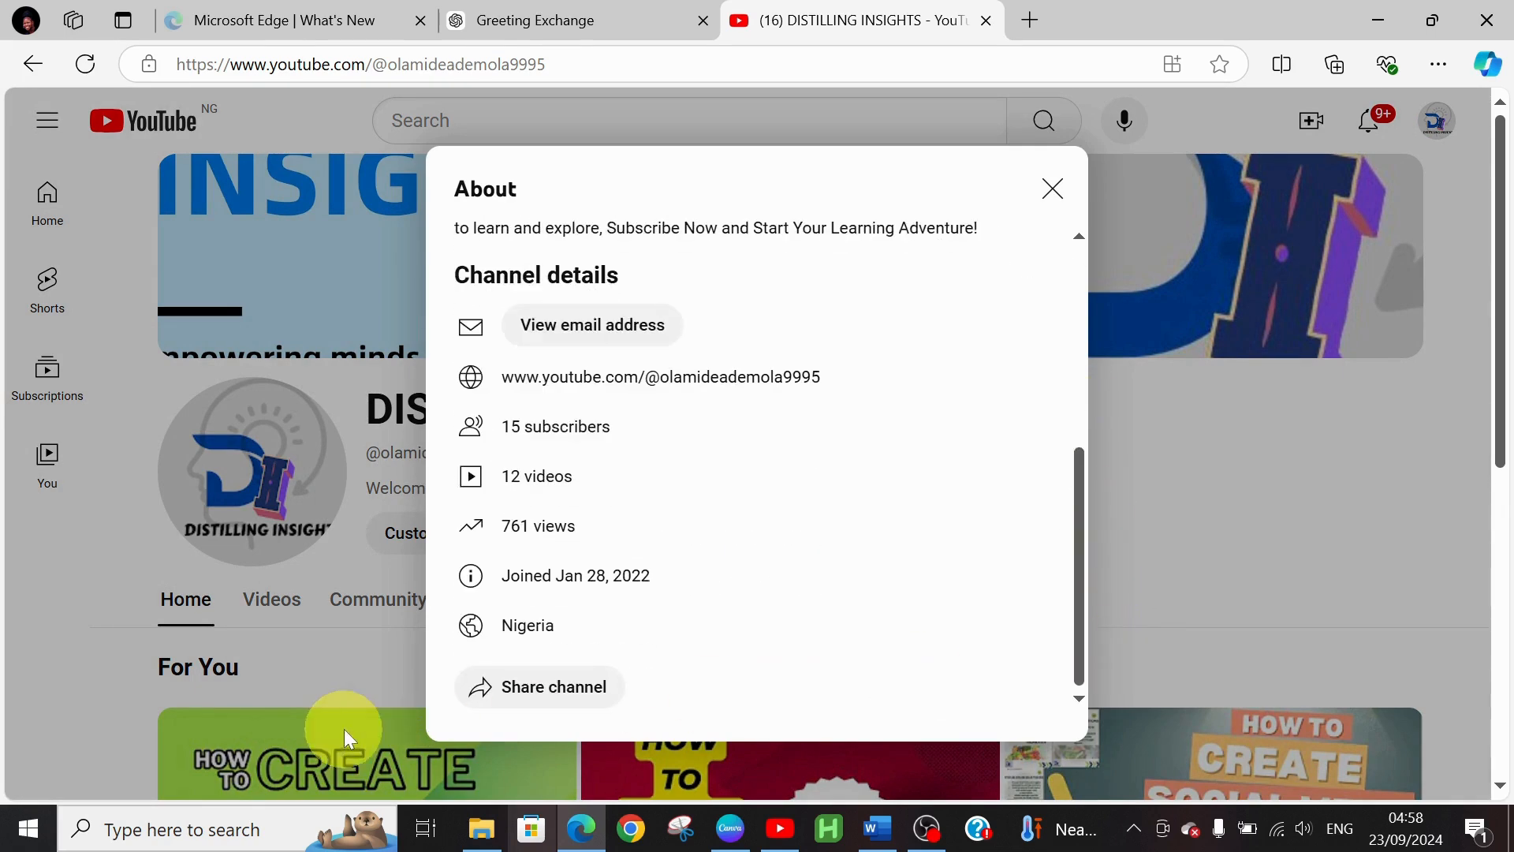
{"action": "left_click", "coordinate": [527, 702]}
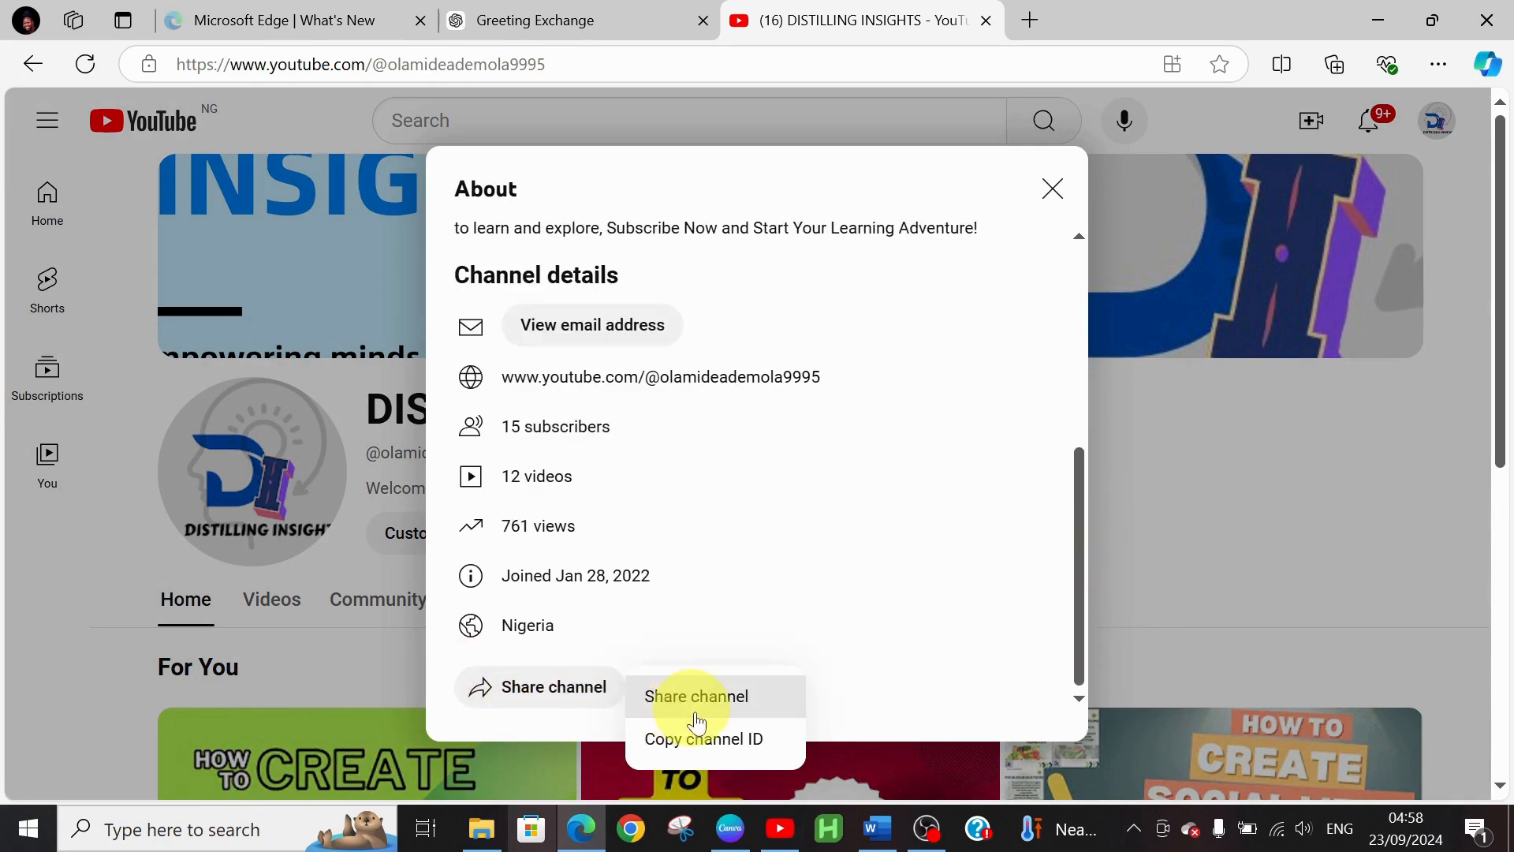
{"action": "left_click", "coordinate": [719, 742]}
{"action": "left_click", "coordinate": [734, 828]}
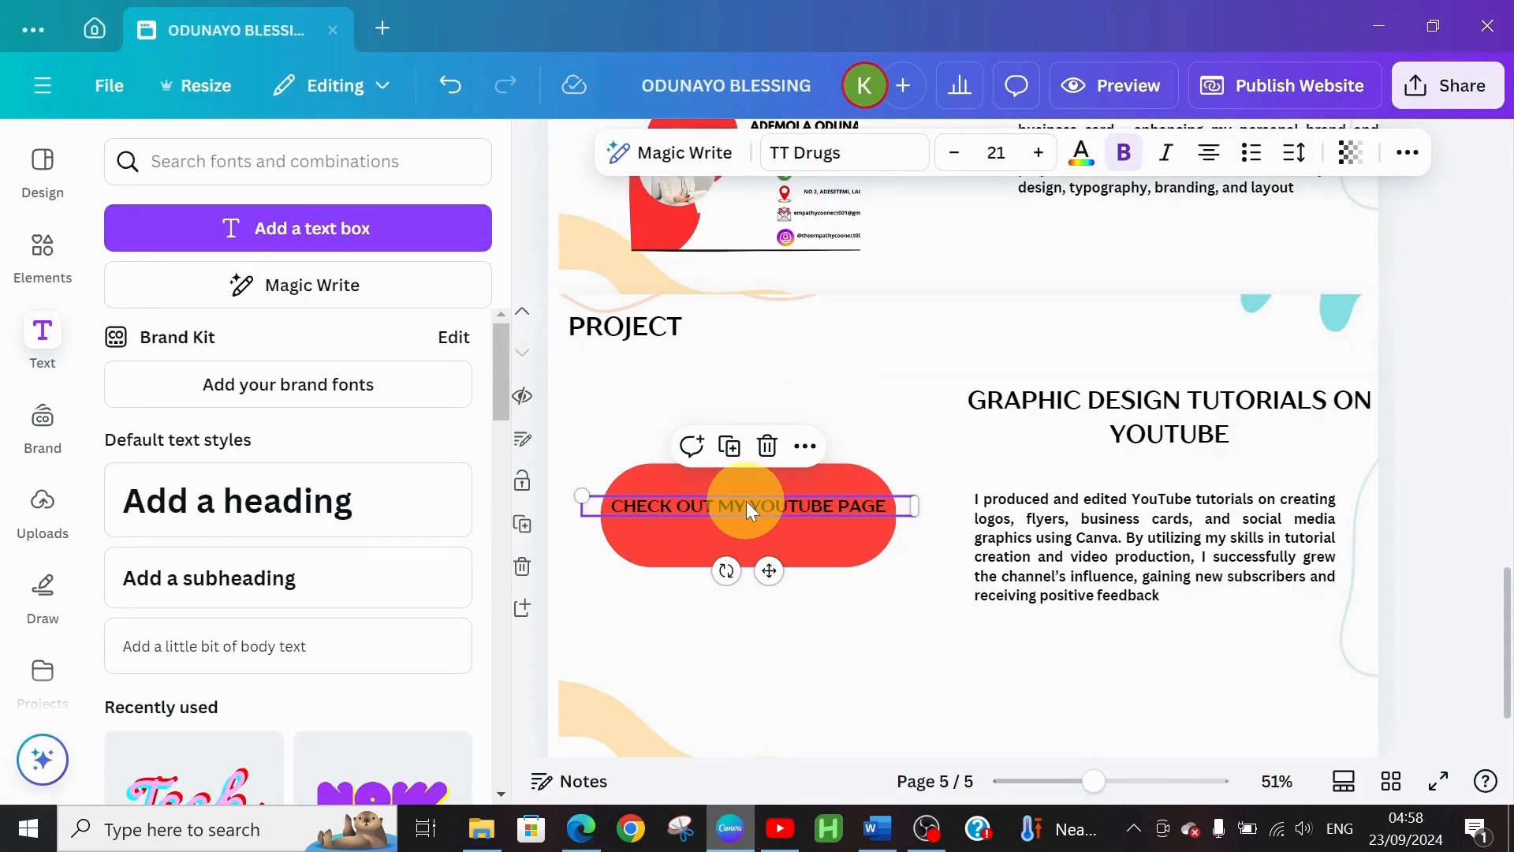
Link the CHECK OUT MY YOUTUBE PAGE text to the pasted YouTube channel ID
{"action": "left_click", "coordinate": [799, 448]}
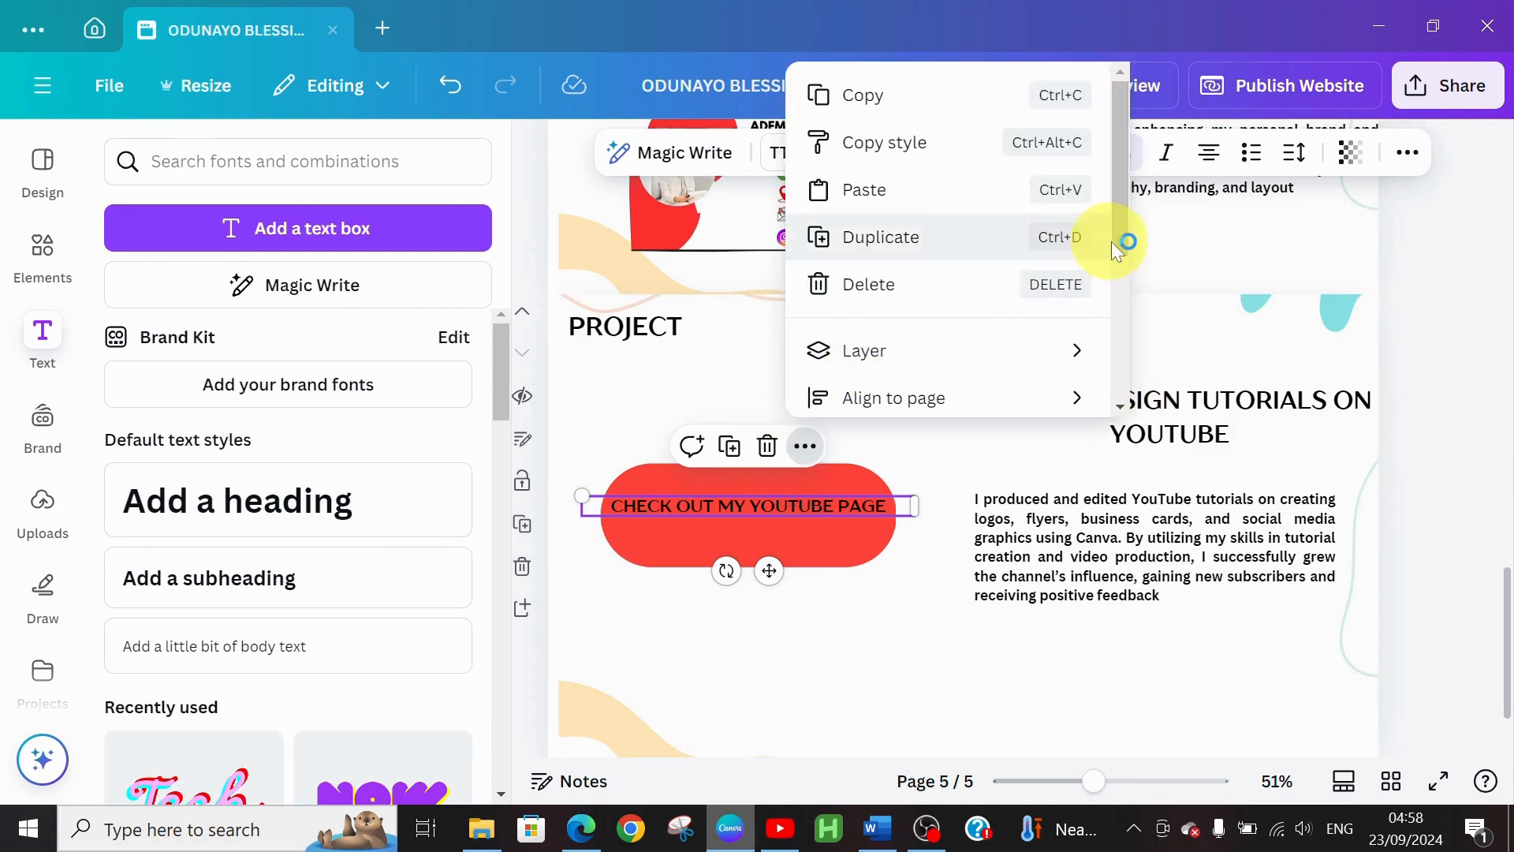
{"action": "left_click_drag", "start_coordinate": [1124, 246], "coordinate": [1166, 378]}
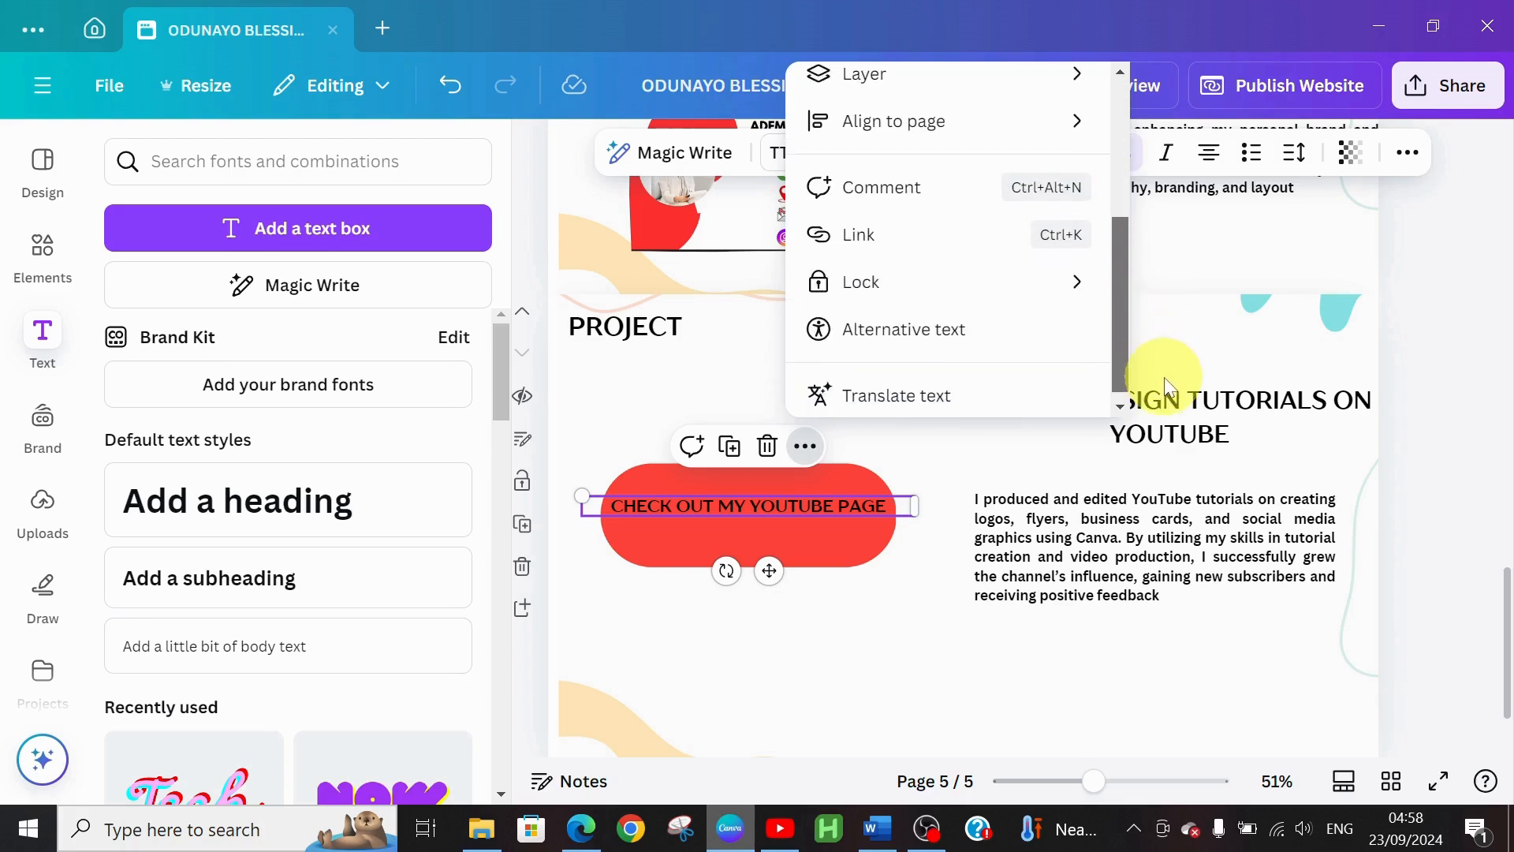
{"action": "left_click", "coordinate": [970, 234]}
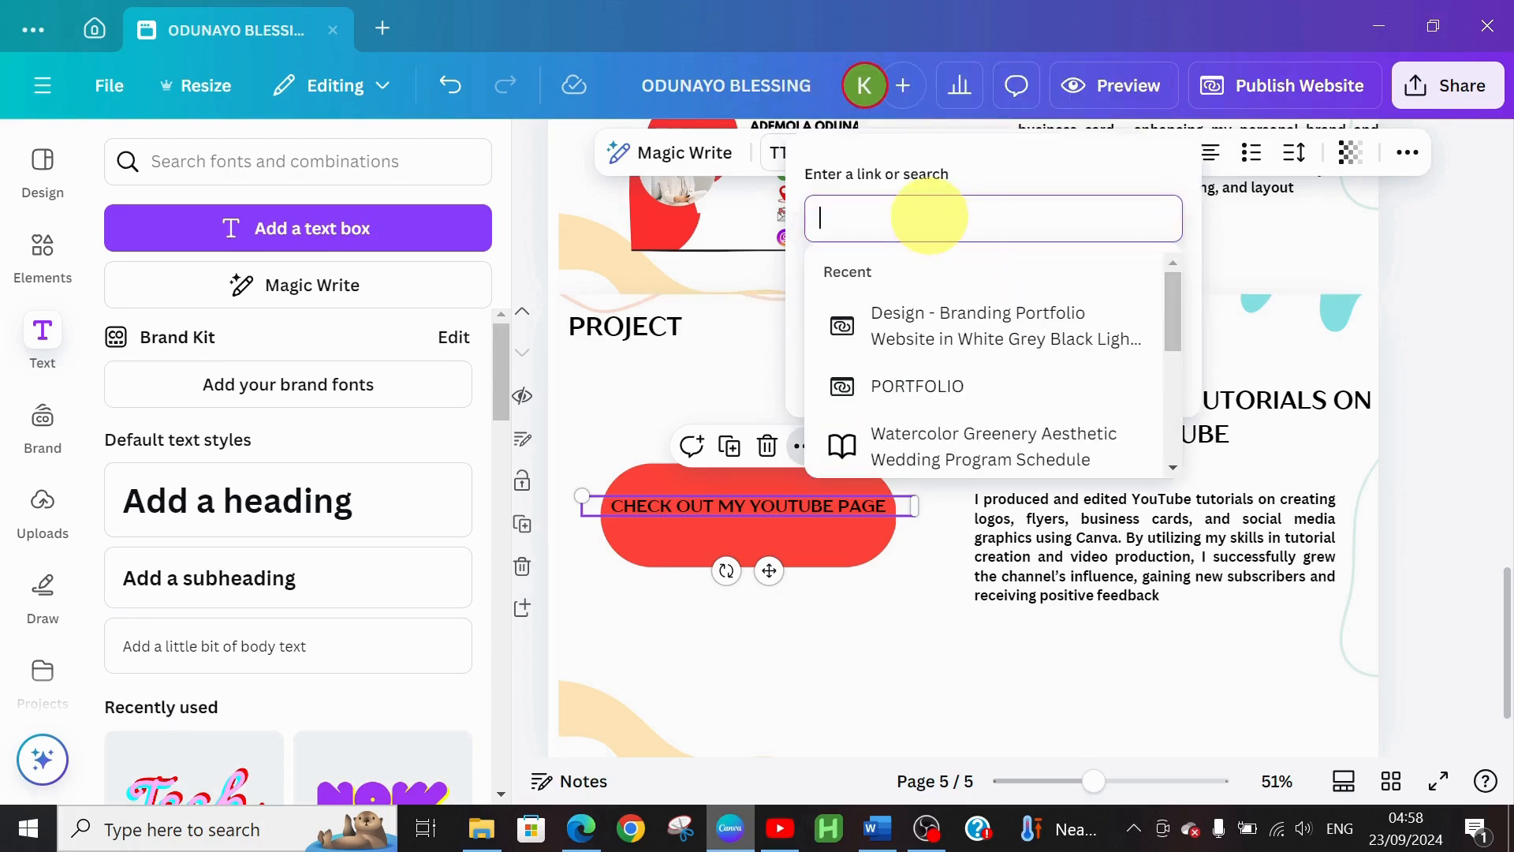
{"action": "key", "text": "ctrl+v"}
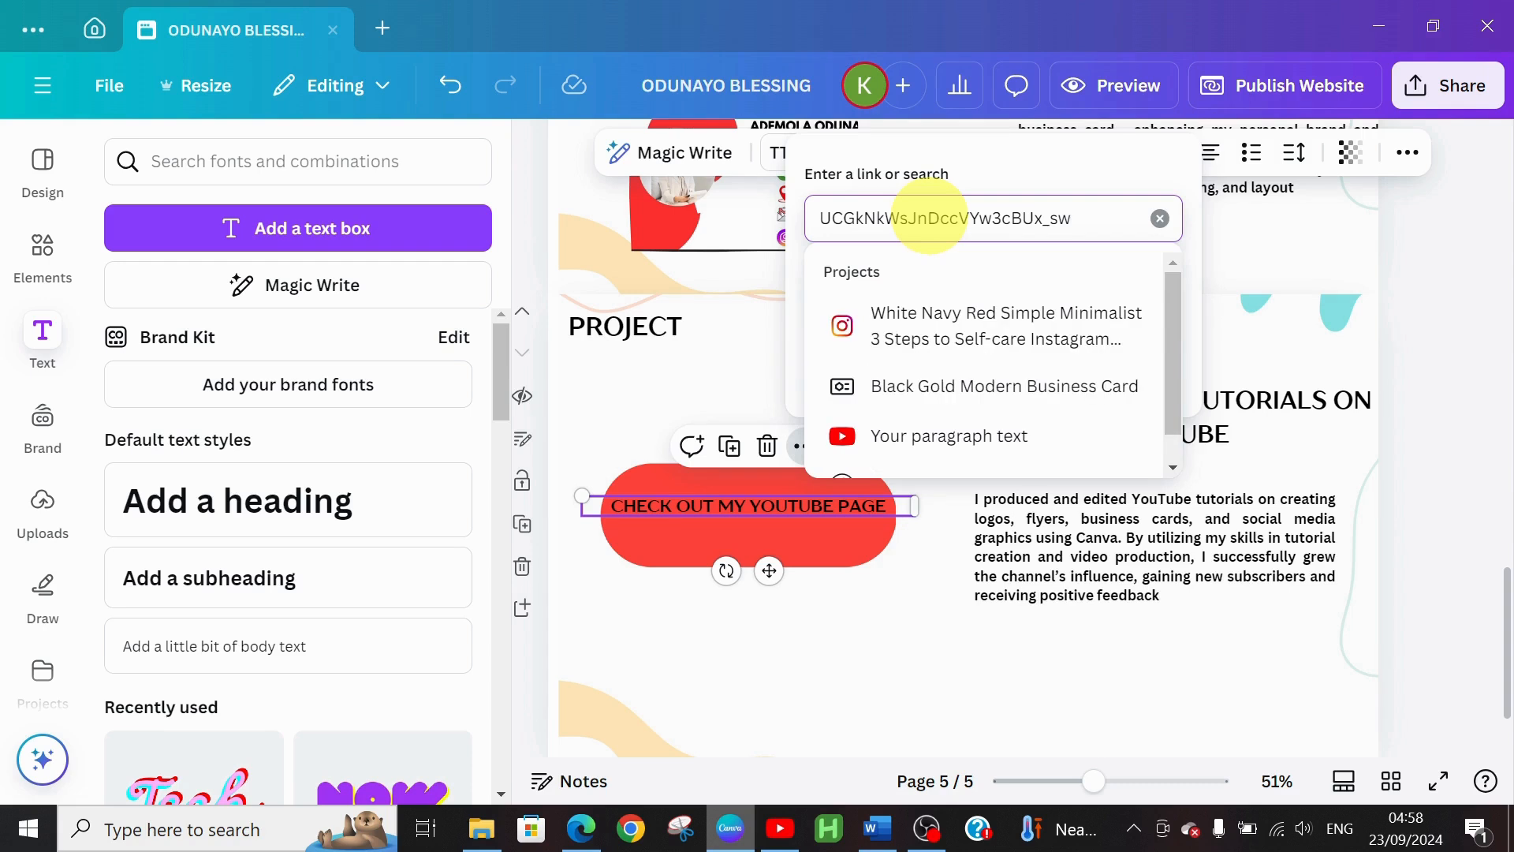
{"action": "key", "text": "Return"}
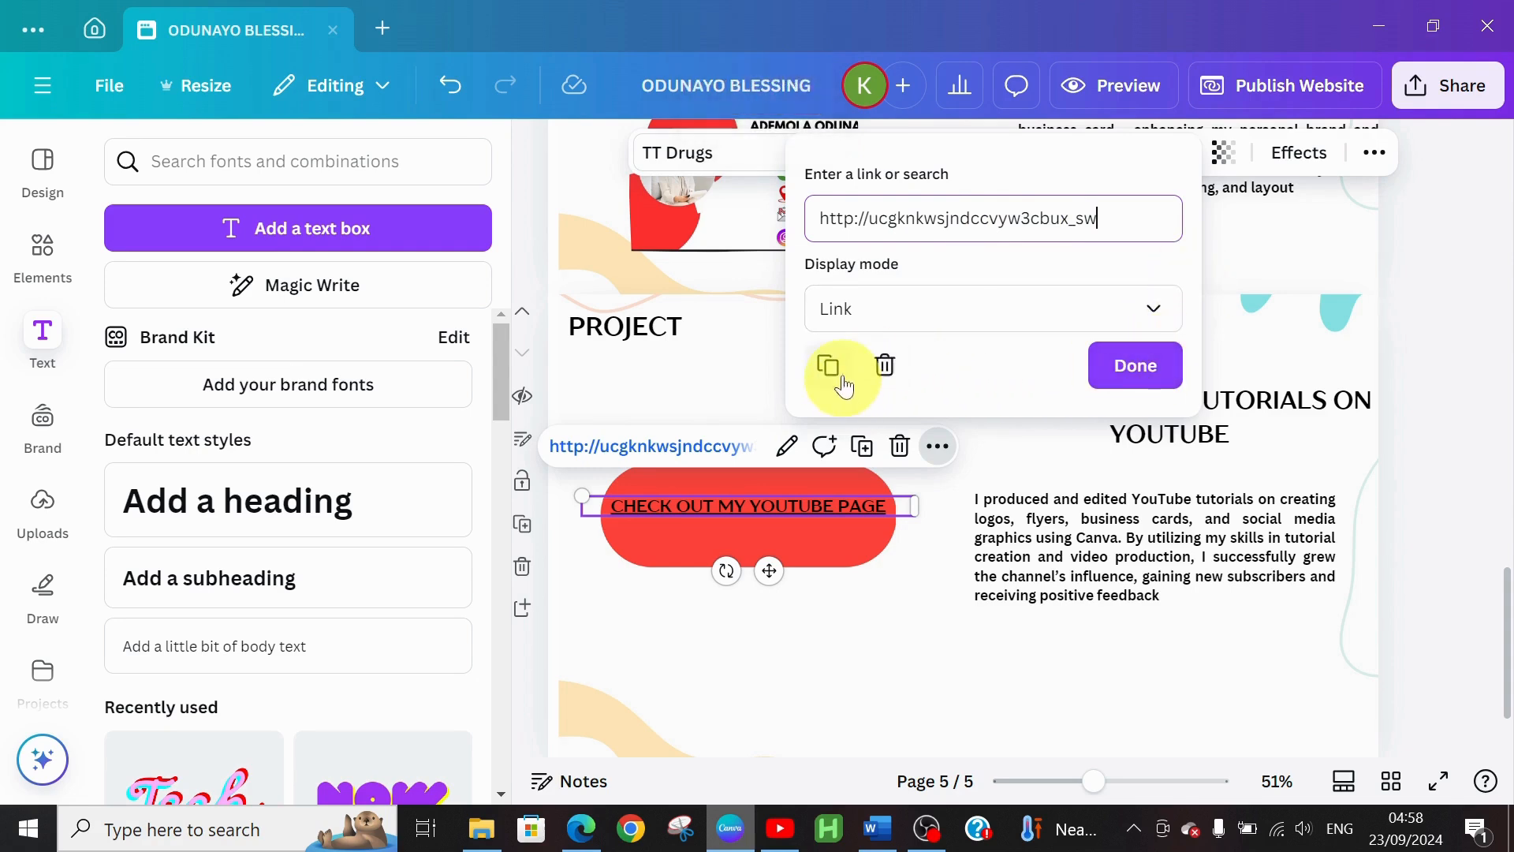
{"action": "left_click", "coordinate": [1129, 366]}
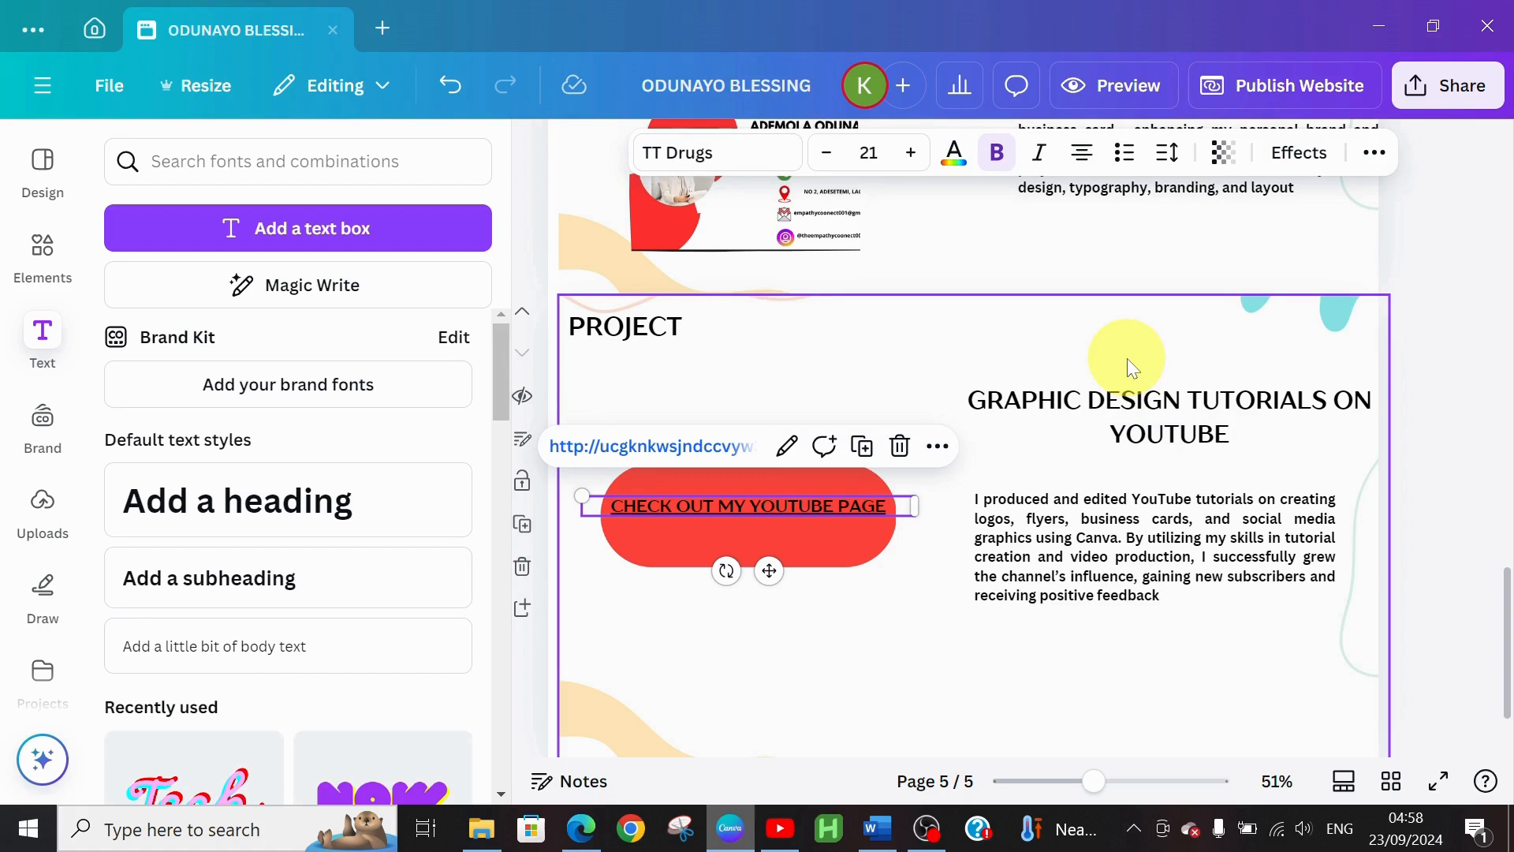
Lower the red button shape slightly and realign its link text on top of it
{"action": "left_click", "coordinate": [836, 684]}
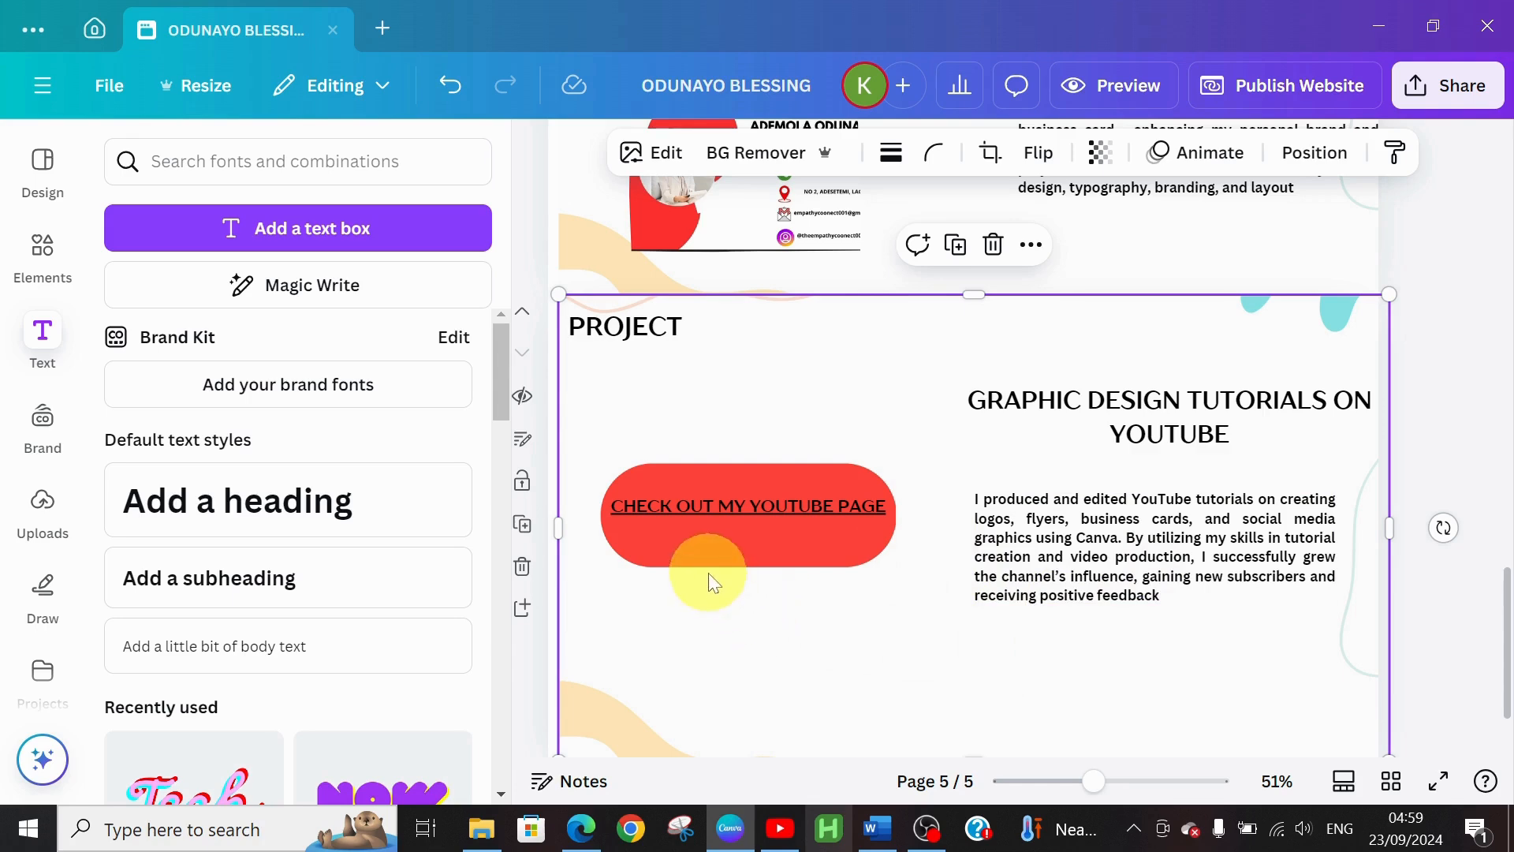
{"action": "mouse_move", "coordinate": [833, 551]}
{"action": "left_mouse_down"}
{"action": "mouse_move", "coordinate": [845, 640]}
{"action": "mouse_move", "coordinate": [839, 553]}
{"action": "left_mouse_up"}
{"action": "left_click_drag", "start_coordinate": [782, 501], "coordinate": [788, 550]}
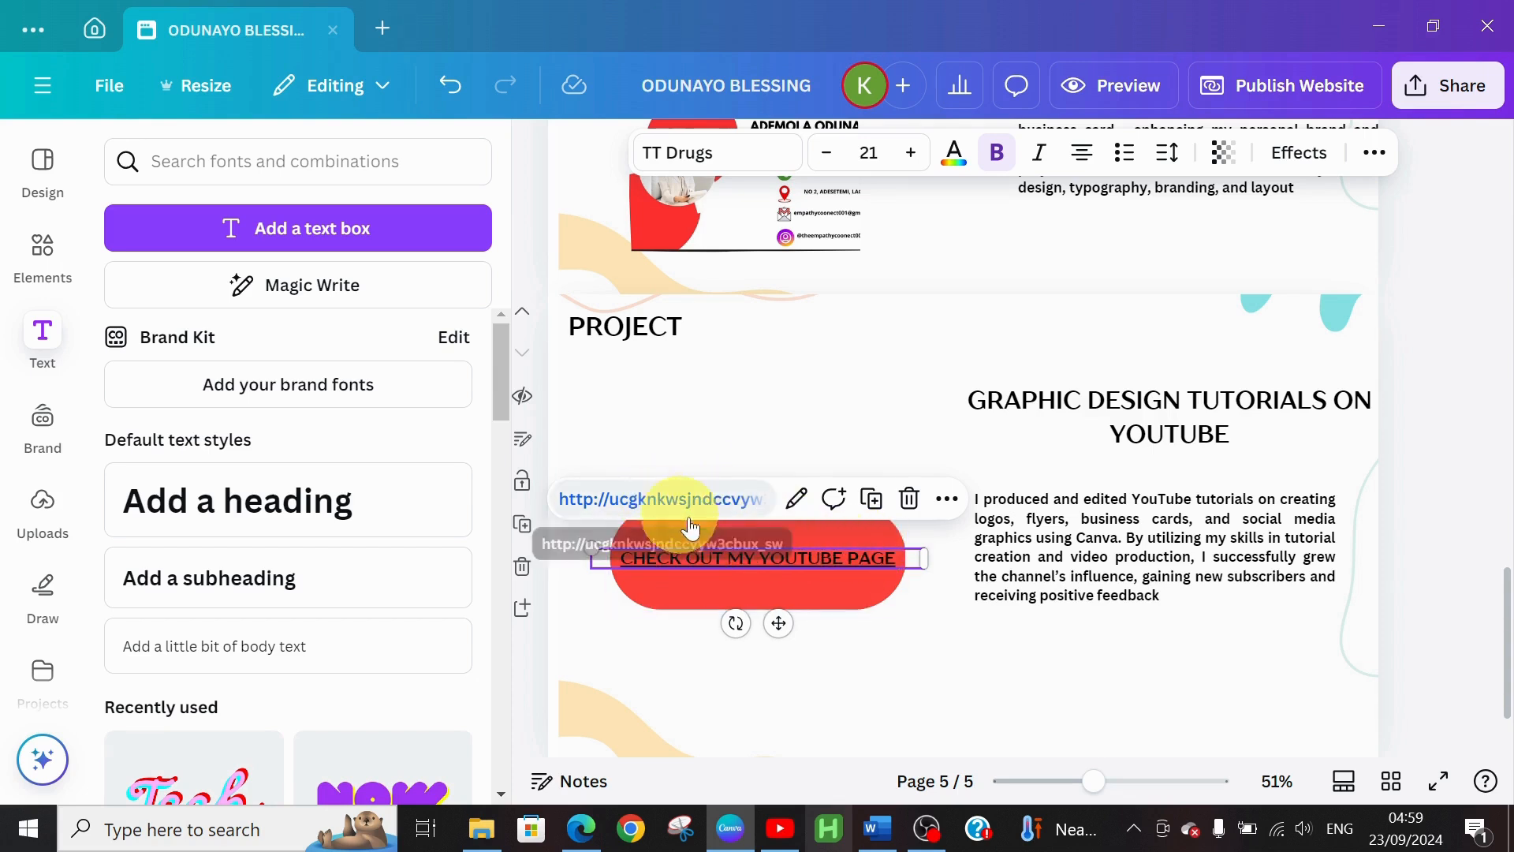
{"action": "left_click", "coordinate": [931, 648]}
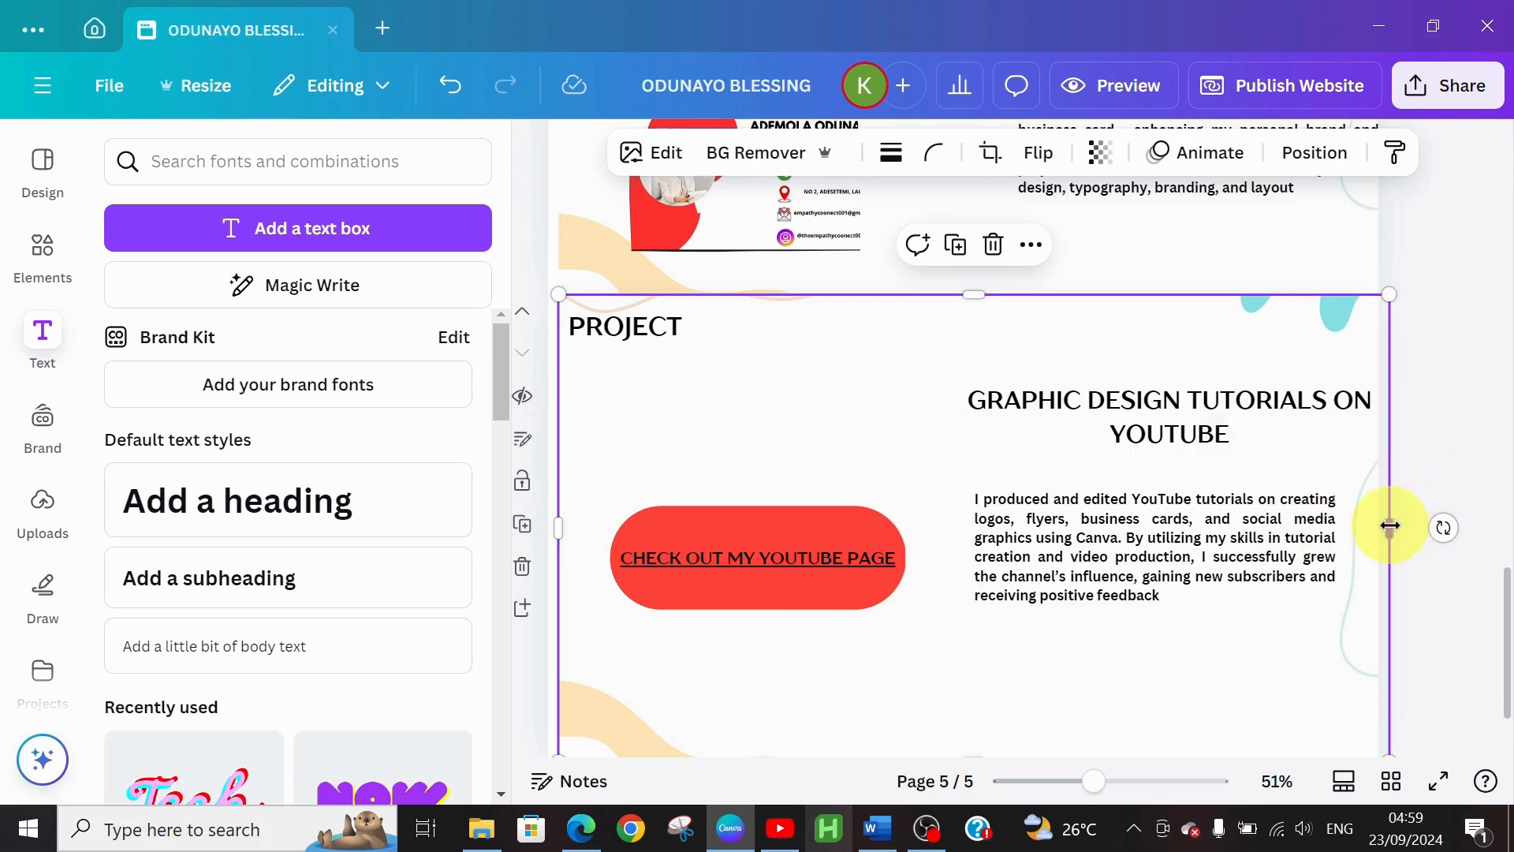
Stretch the background to the page's left and right edges, then bring up the Word portfolio document
{"action": "left_click_drag", "start_coordinate": [1381, 530], "coordinate": [1371, 529]}
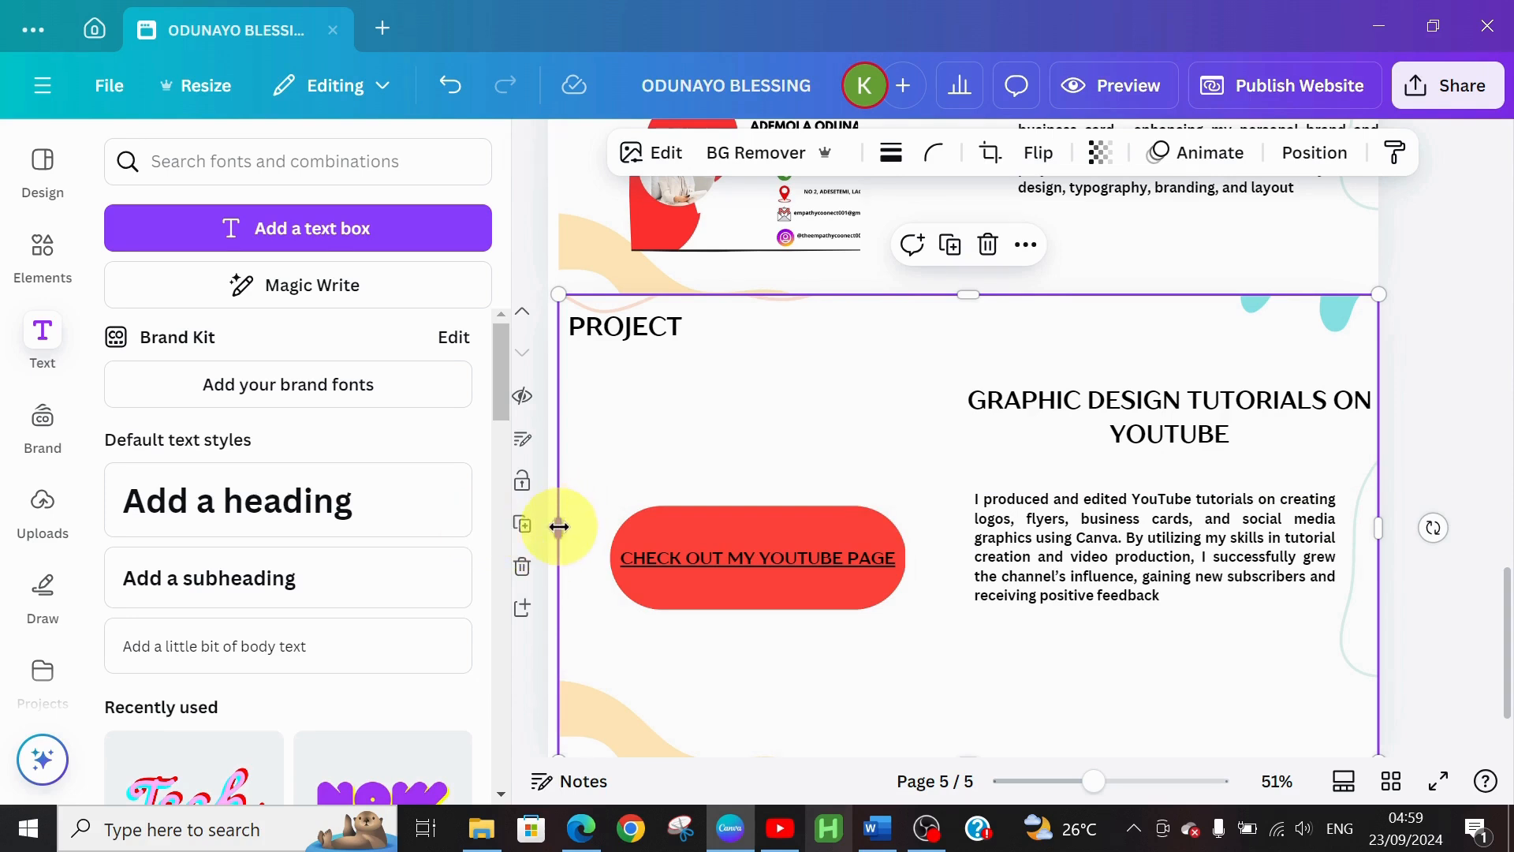
{"action": "left_click_drag", "start_coordinate": [551, 527], "coordinate": [542, 526]}
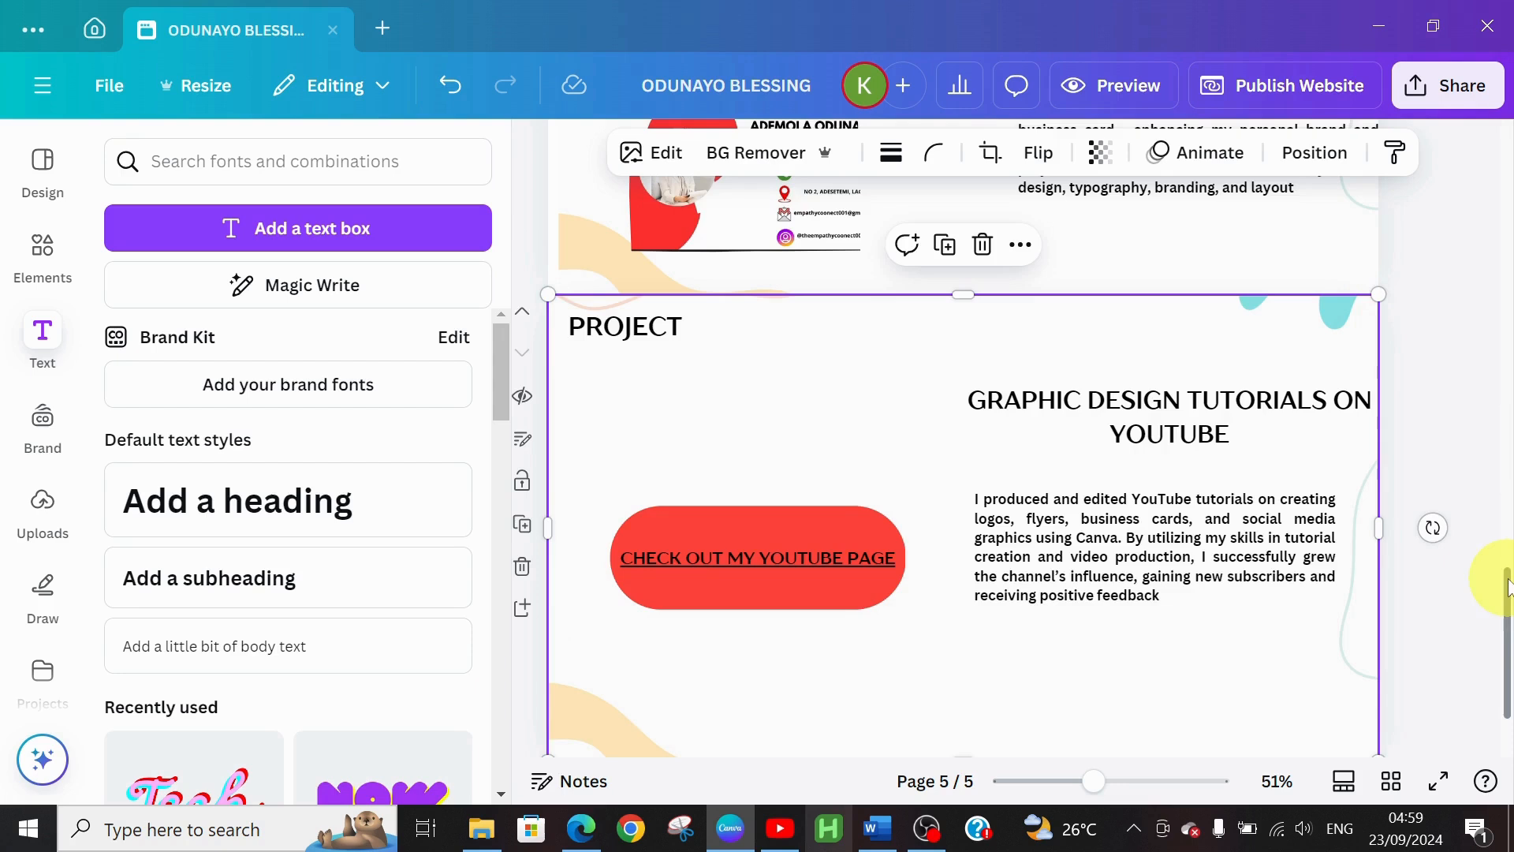
{"action": "left_click_drag", "start_coordinate": [1508, 588], "coordinate": [1510, 619]}
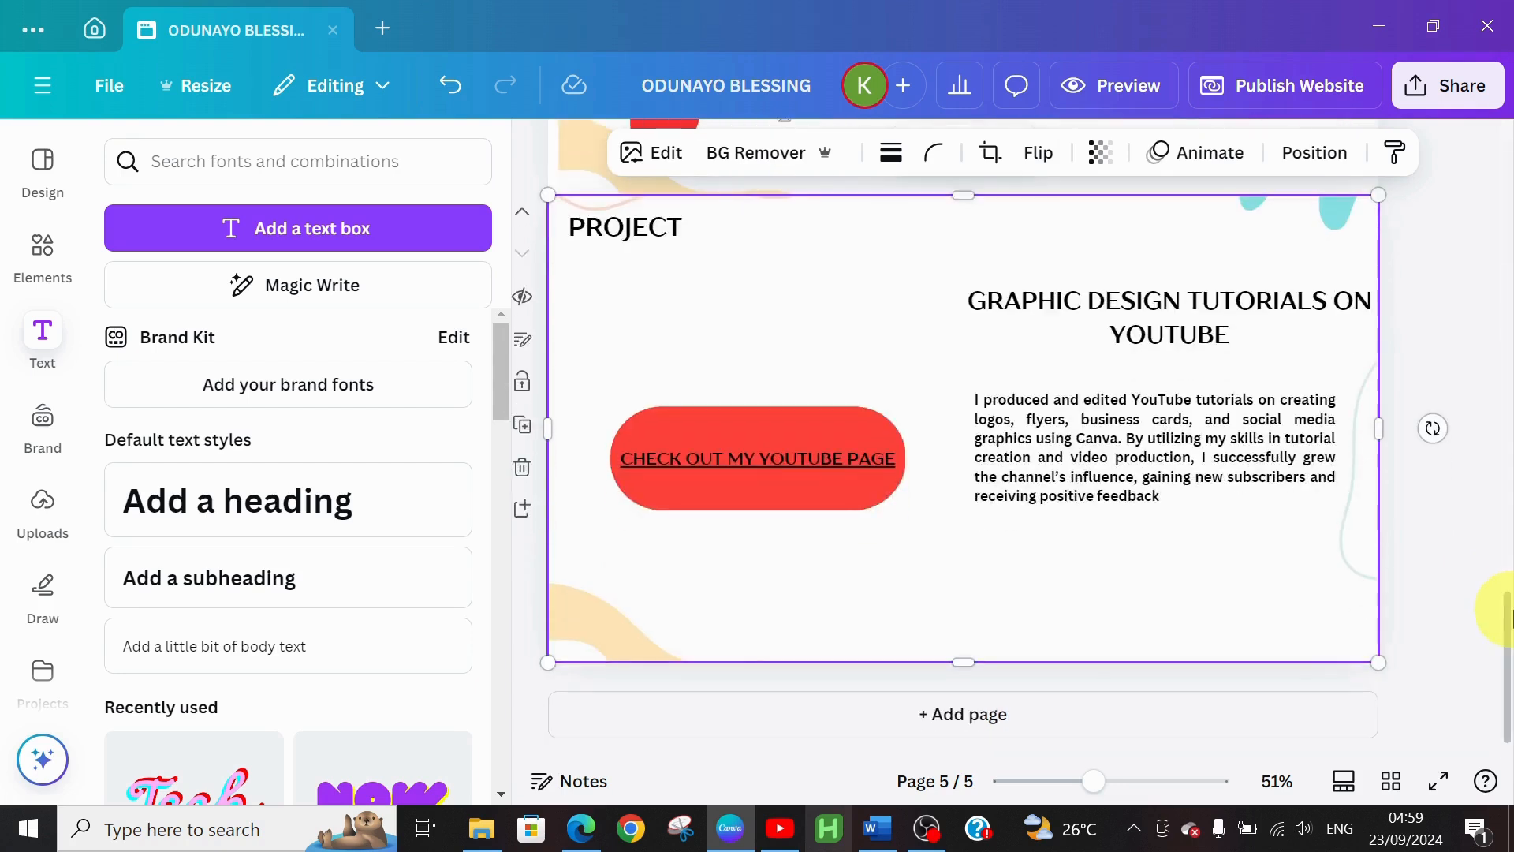
{"action": "left_click", "coordinate": [878, 830]}
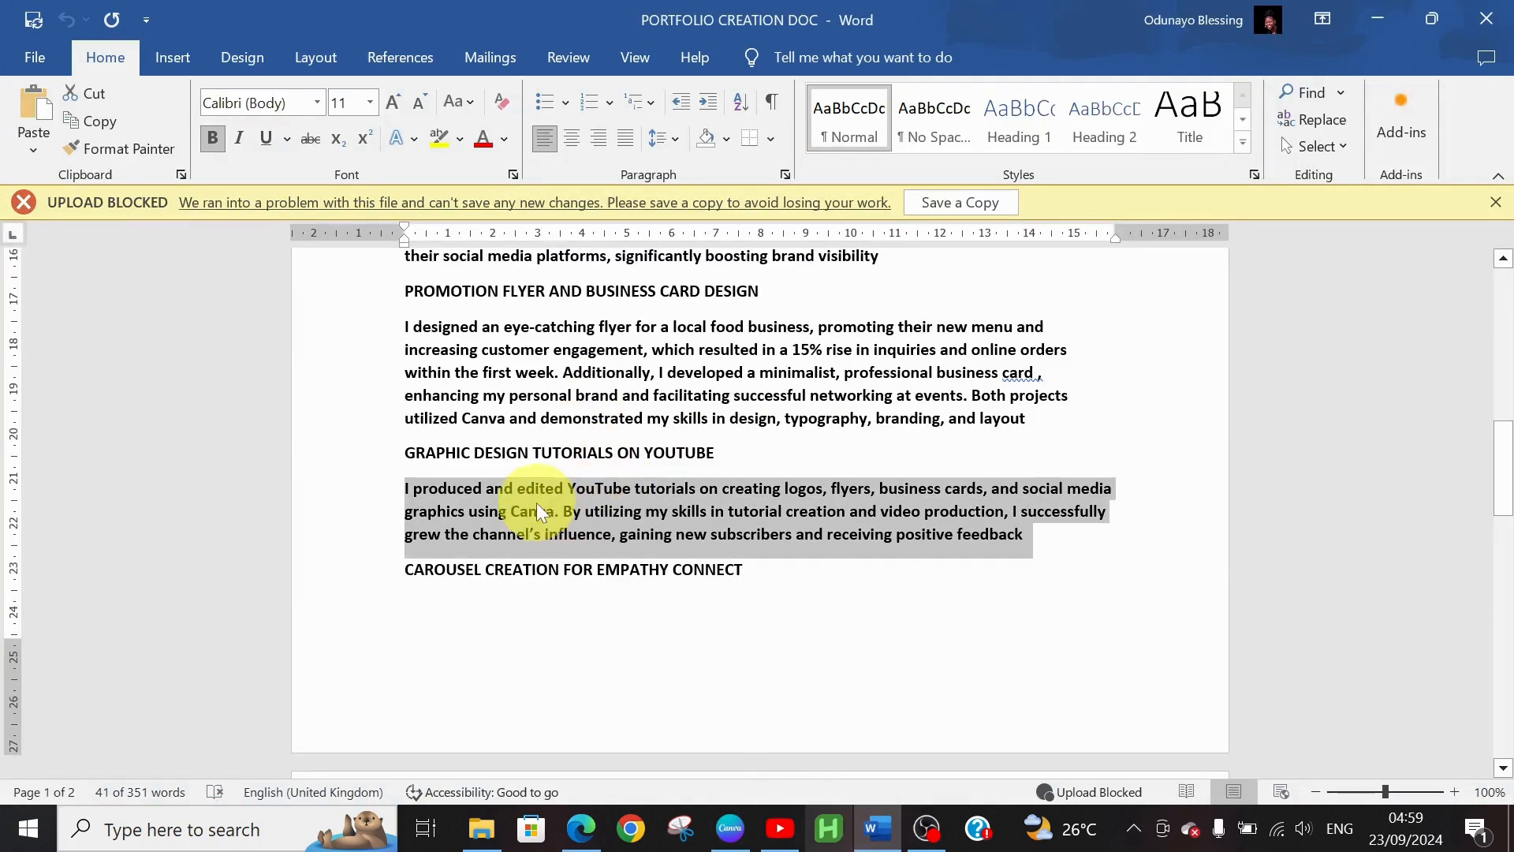
Duplicate the YouTube tutorials project page in Canva as page 6
{"action": "mouse_move", "coordinate": [1506, 473]}
{"action": "left_mouse_down"}
{"action": "mouse_move", "coordinate": [1507, 541]}
{"action": "mouse_move", "coordinate": [1505, 503]}
{"action": "left_mouse_up"}
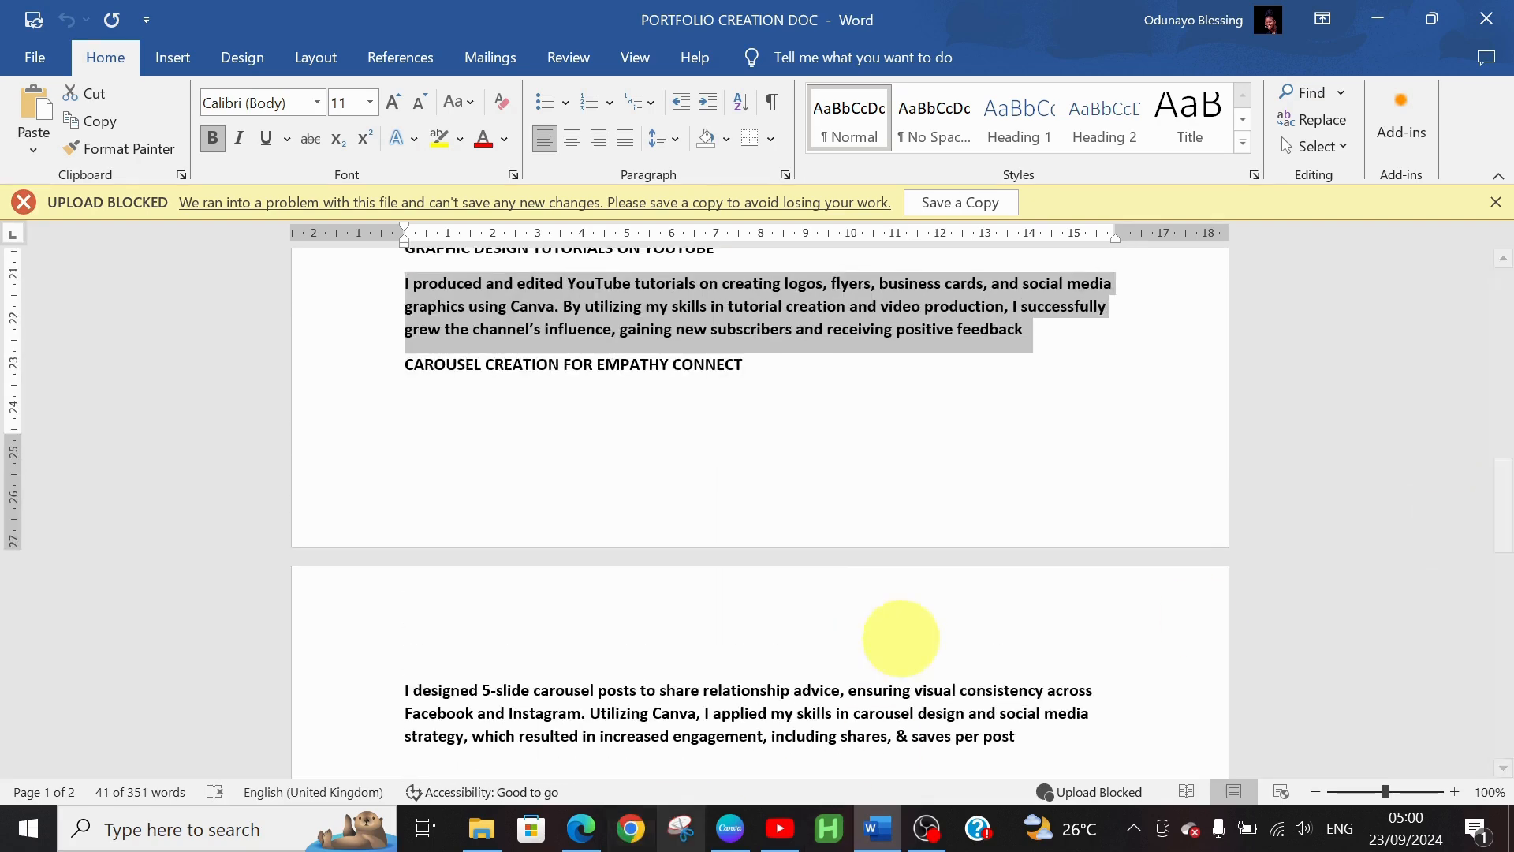
{"action": "left_click", "coordinate": [738, 829]}
{"action": "left_click", "coordinate": [521, 433]}
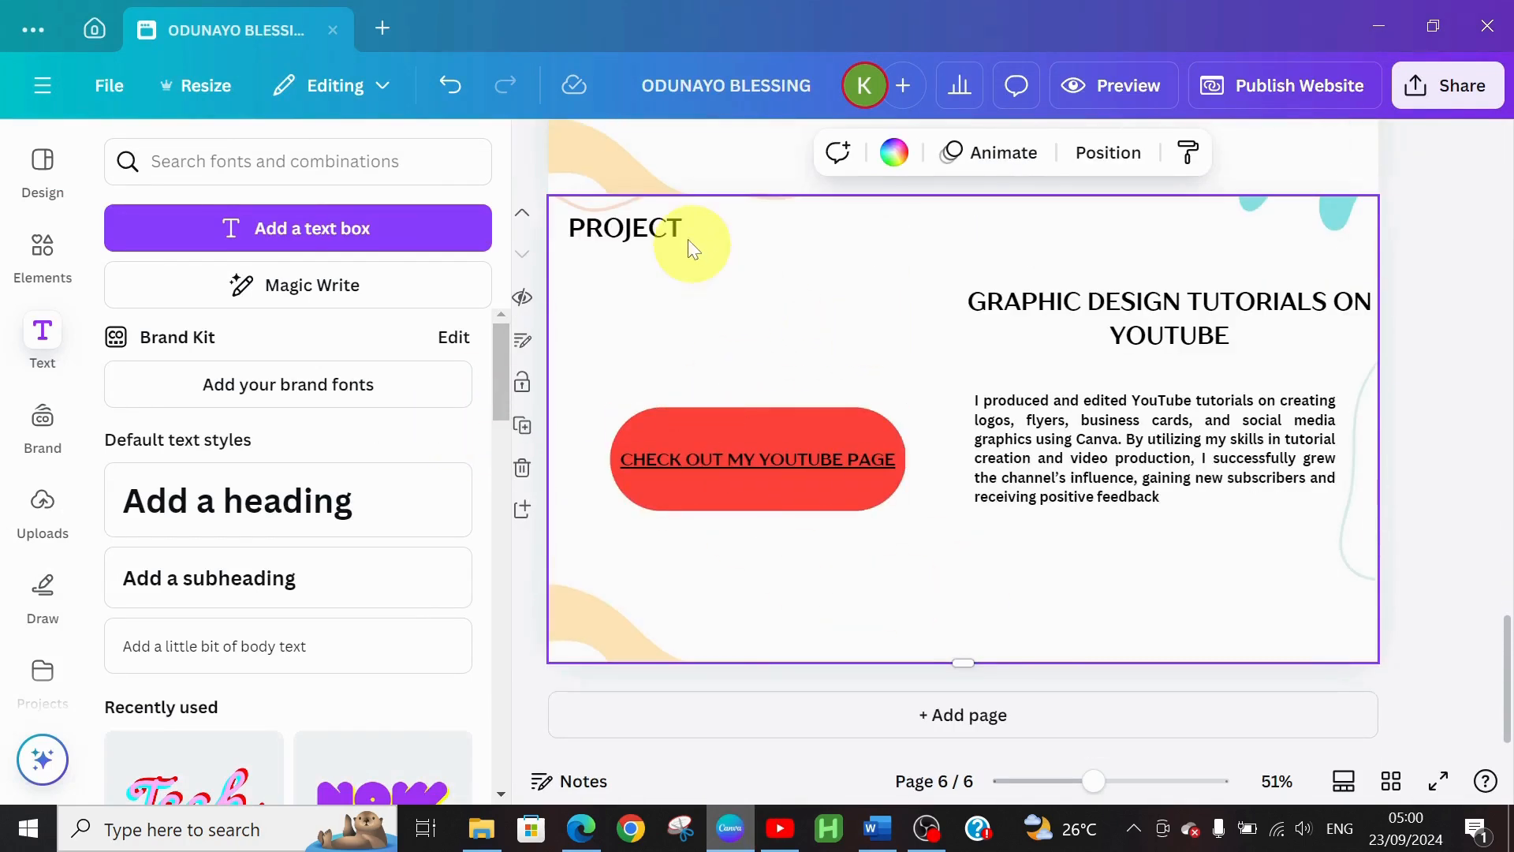
Copy the CAROUSEL CREATION FOR EMPATHY CONNECT heading from the Word document
{"action": "left_click", "coordinate": [1031, 298]}
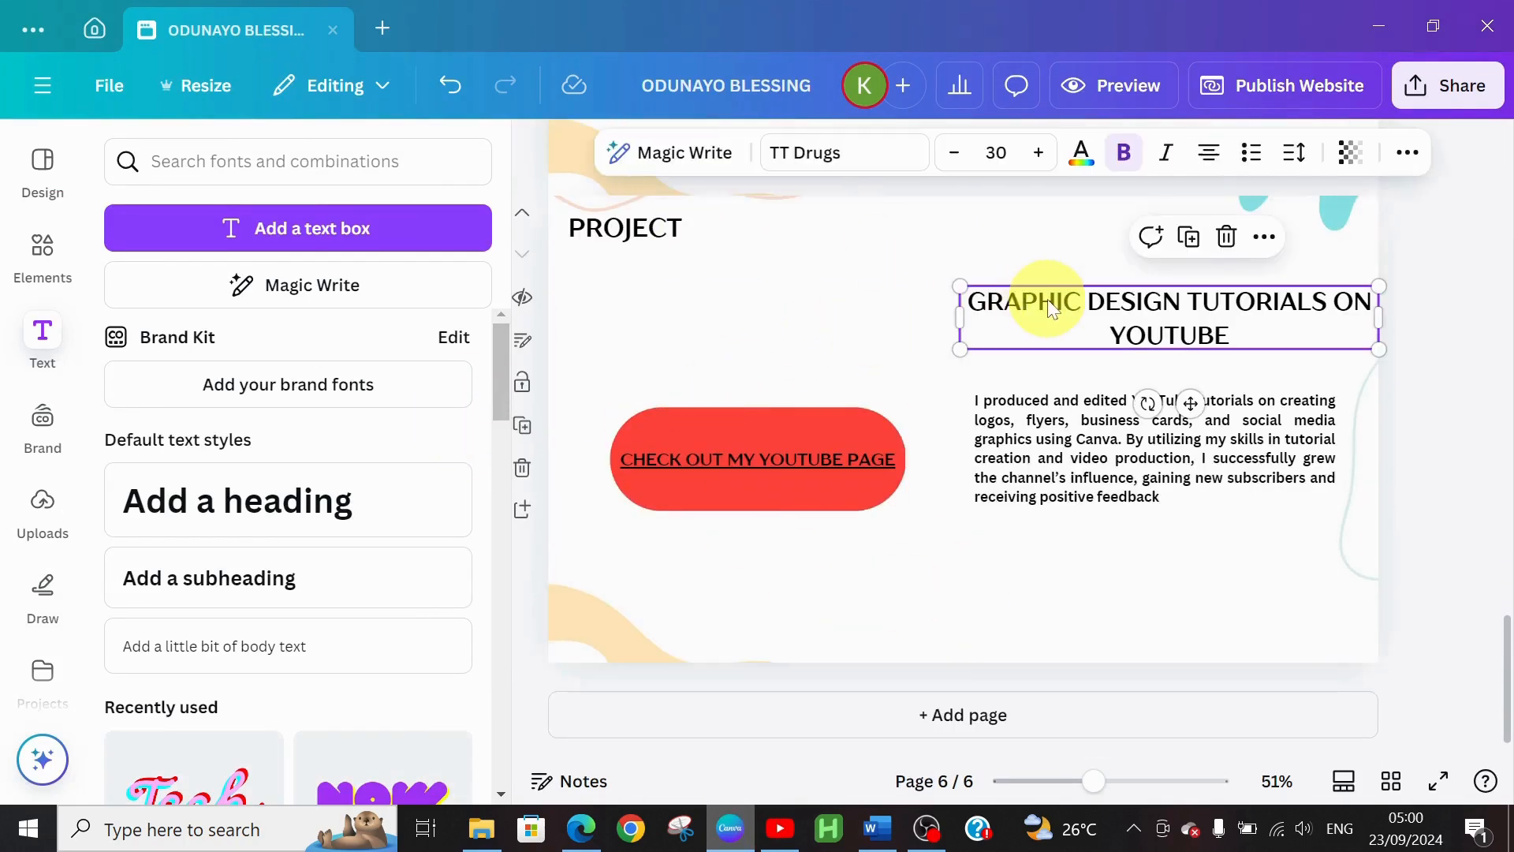
{"action": "left_click", "coordinate": [874, 827]}
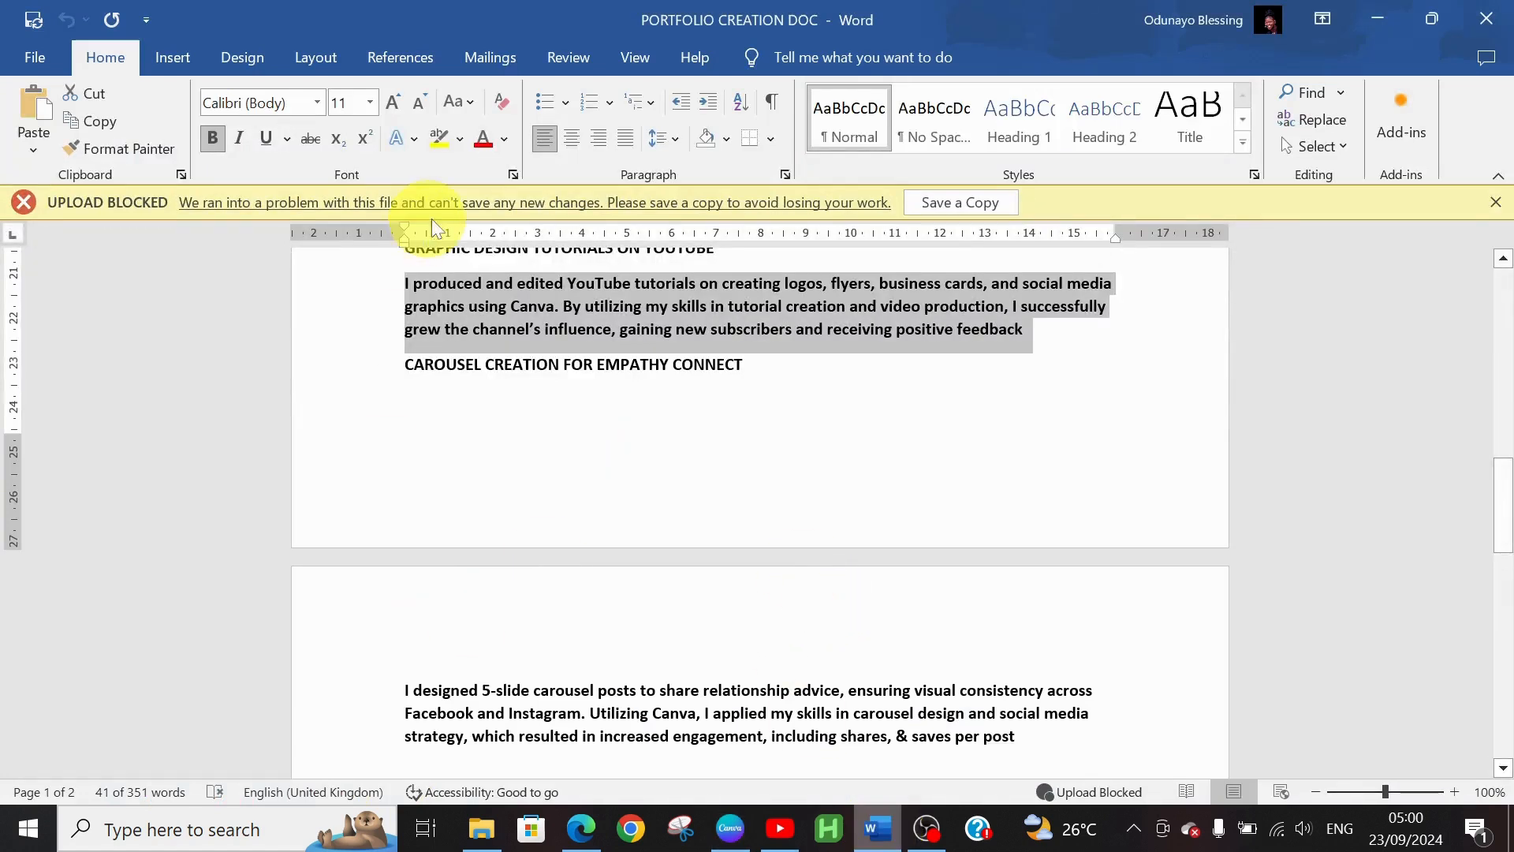
{"action": "left_click_drag", "start_coordinate": [407, 364], "coordinate": [736, 377]}
{"action": "key", "text": "ctrl+c"}
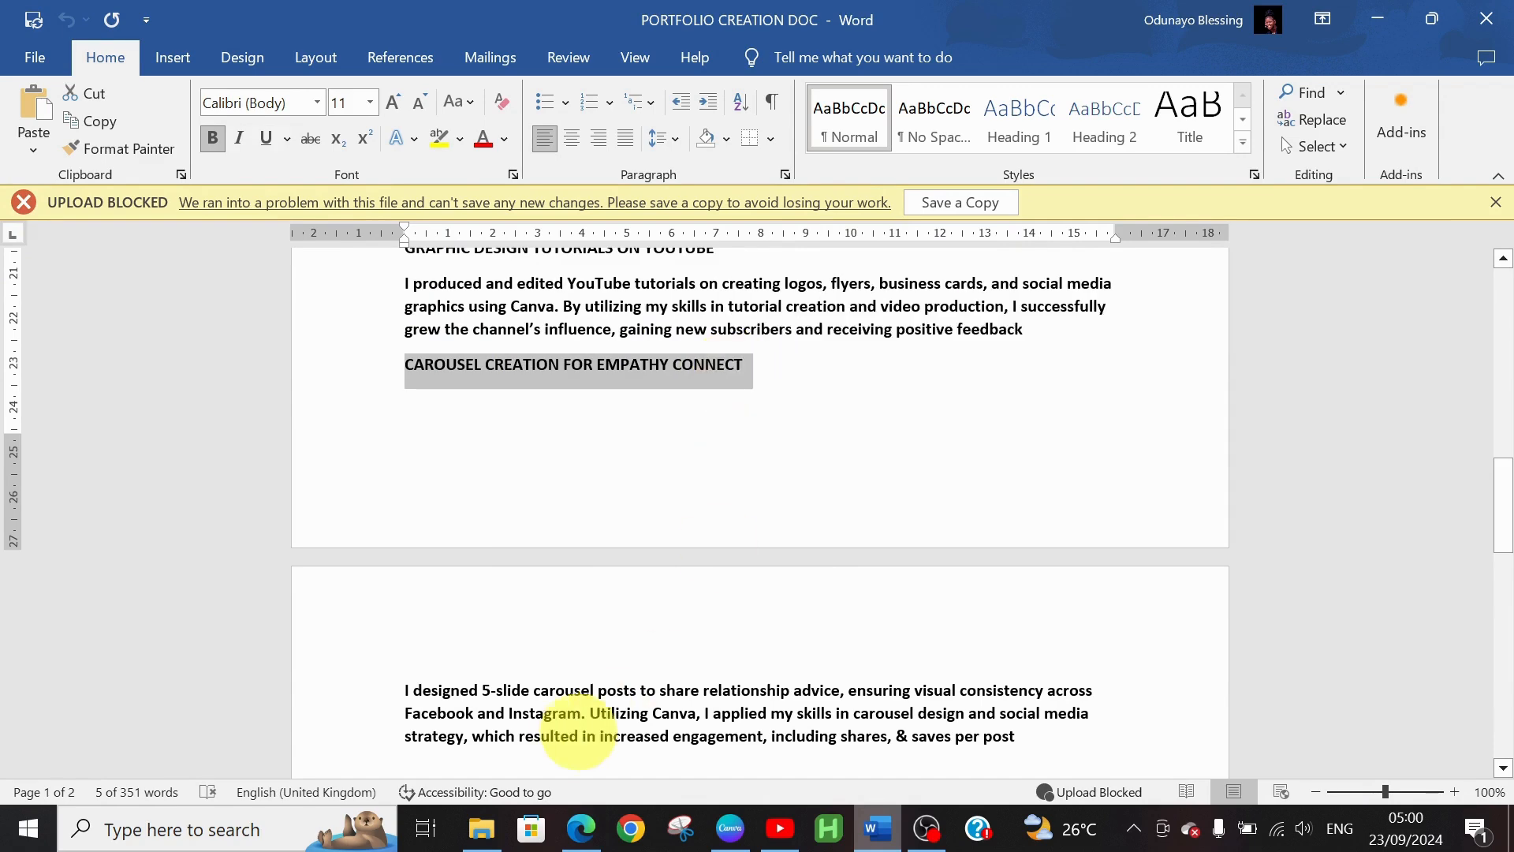
{"action": "left_click", "coordinate": [730, 828]}
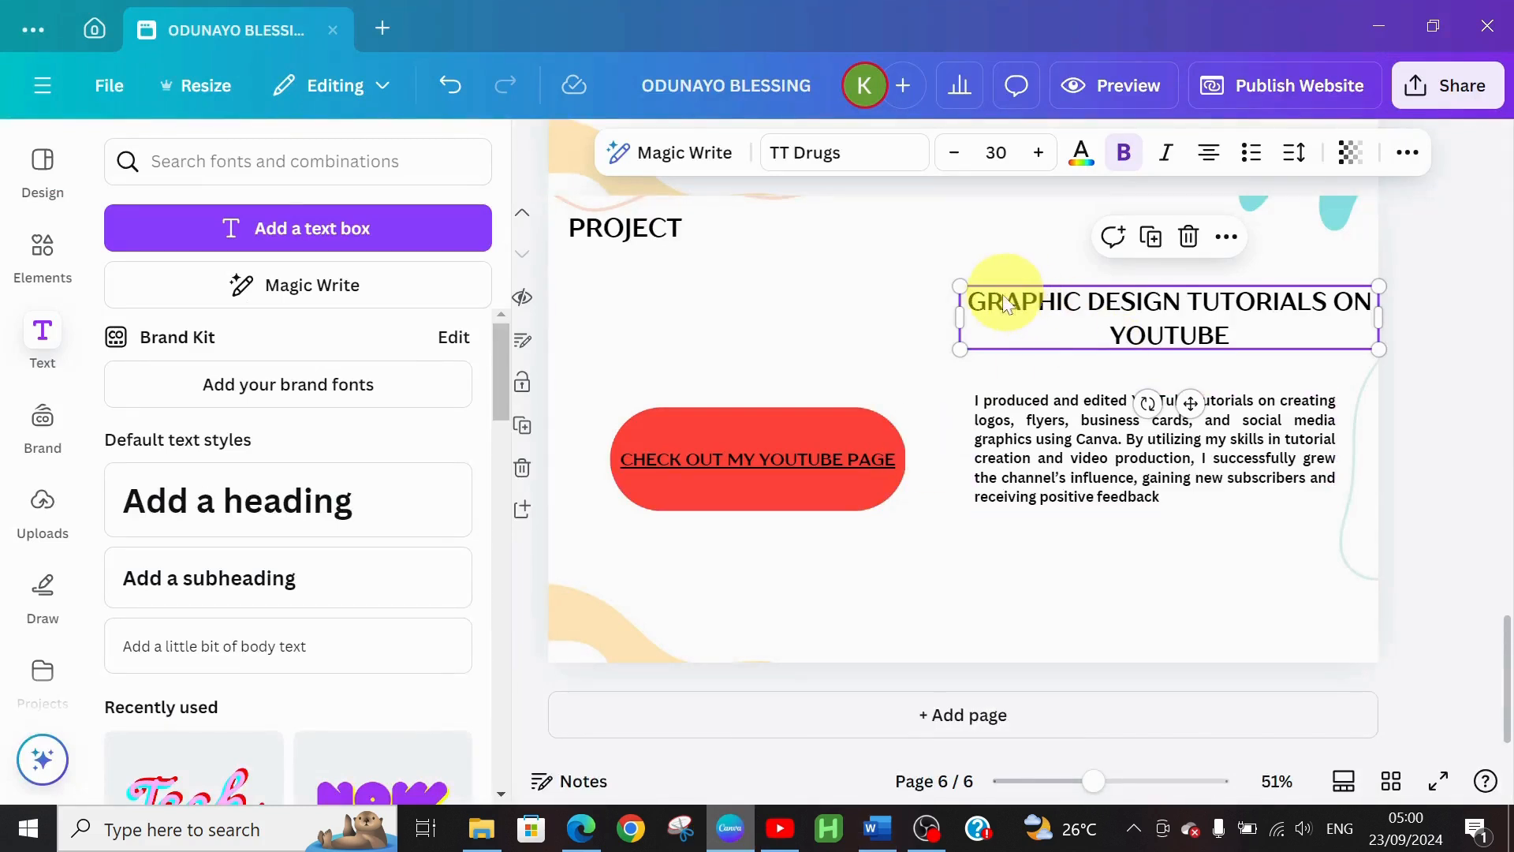
Replace page 6's heading with CAROUSEL CREATION FOR EMPATHY CONNECT, removing the extra empty line
{"action": "triple_click", "coordinate": [976, 300]}
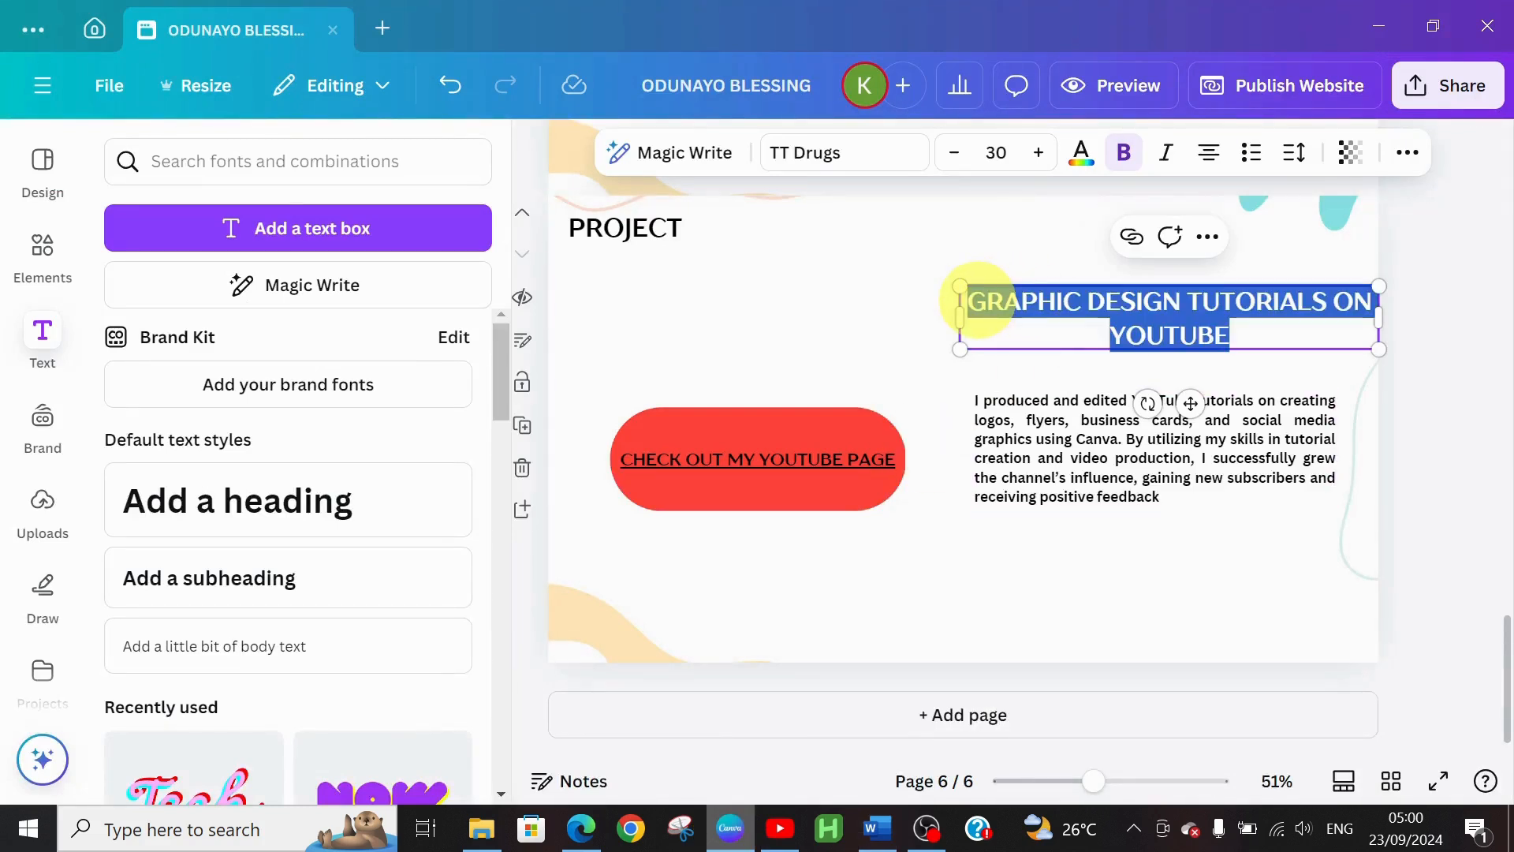
{"action": "key", "text": "ctrl+v"}
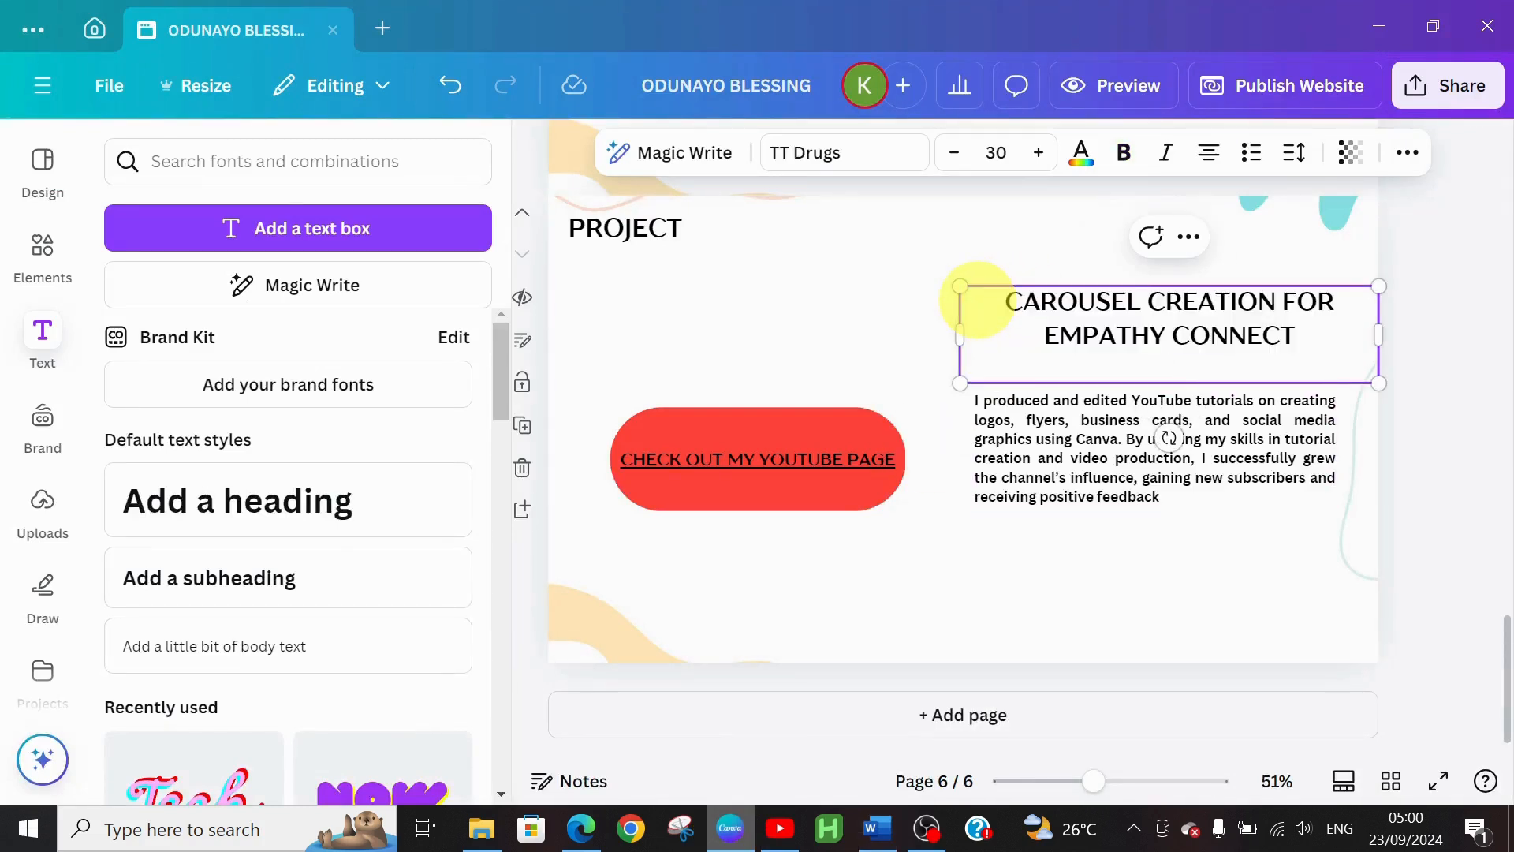
{"action": "key", "text": "BackSpace"}
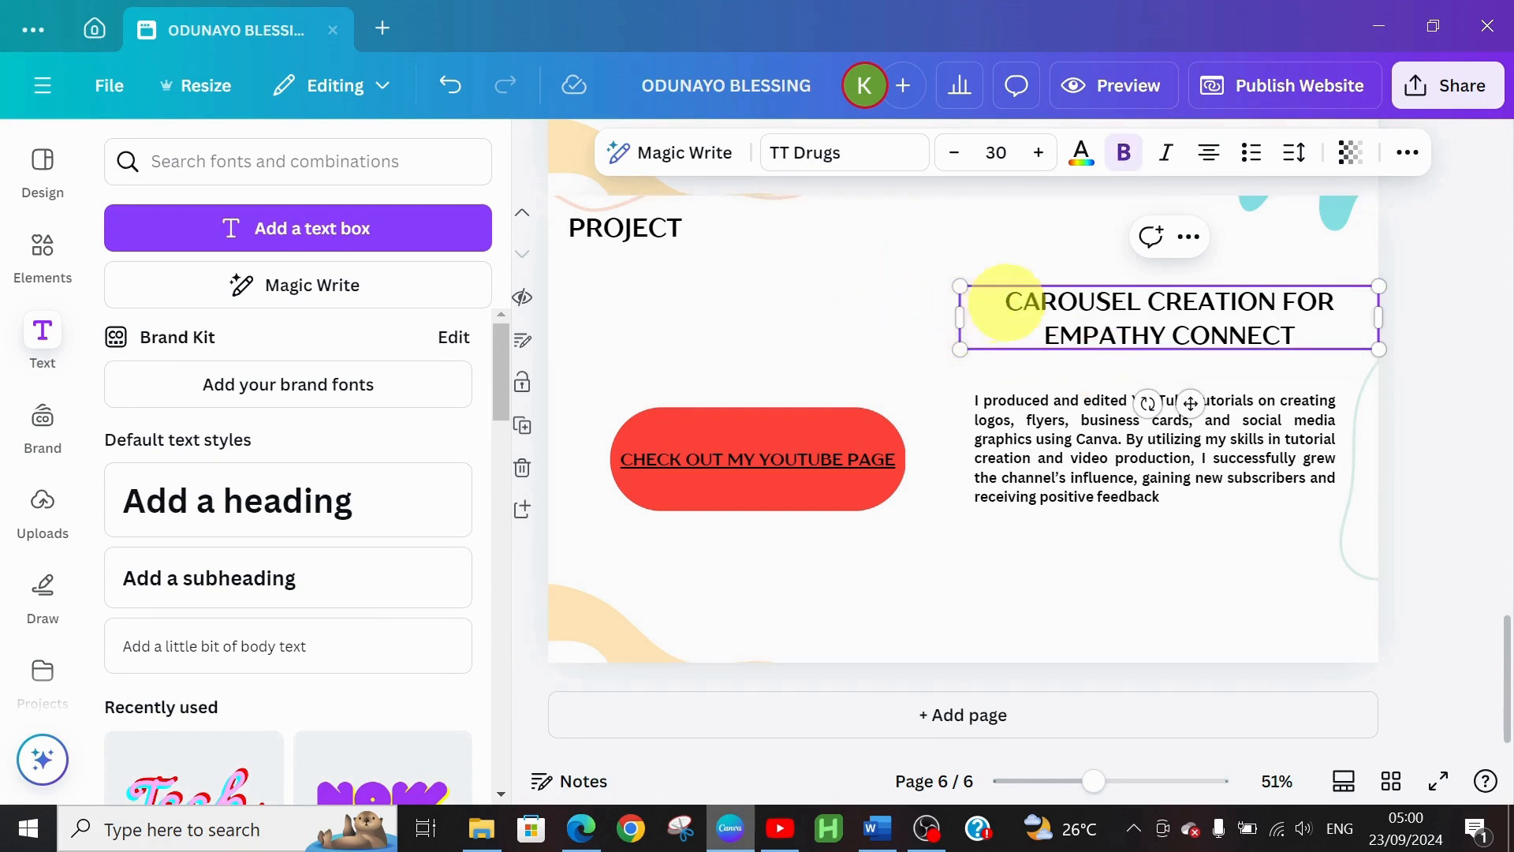
Replace the body paragraph with the carousel description copied from Word, then select the red pill
{"action": "left_click", "coordinate": [997, 438]}
{"action": "left_click", "coordinate": [892, 831]}
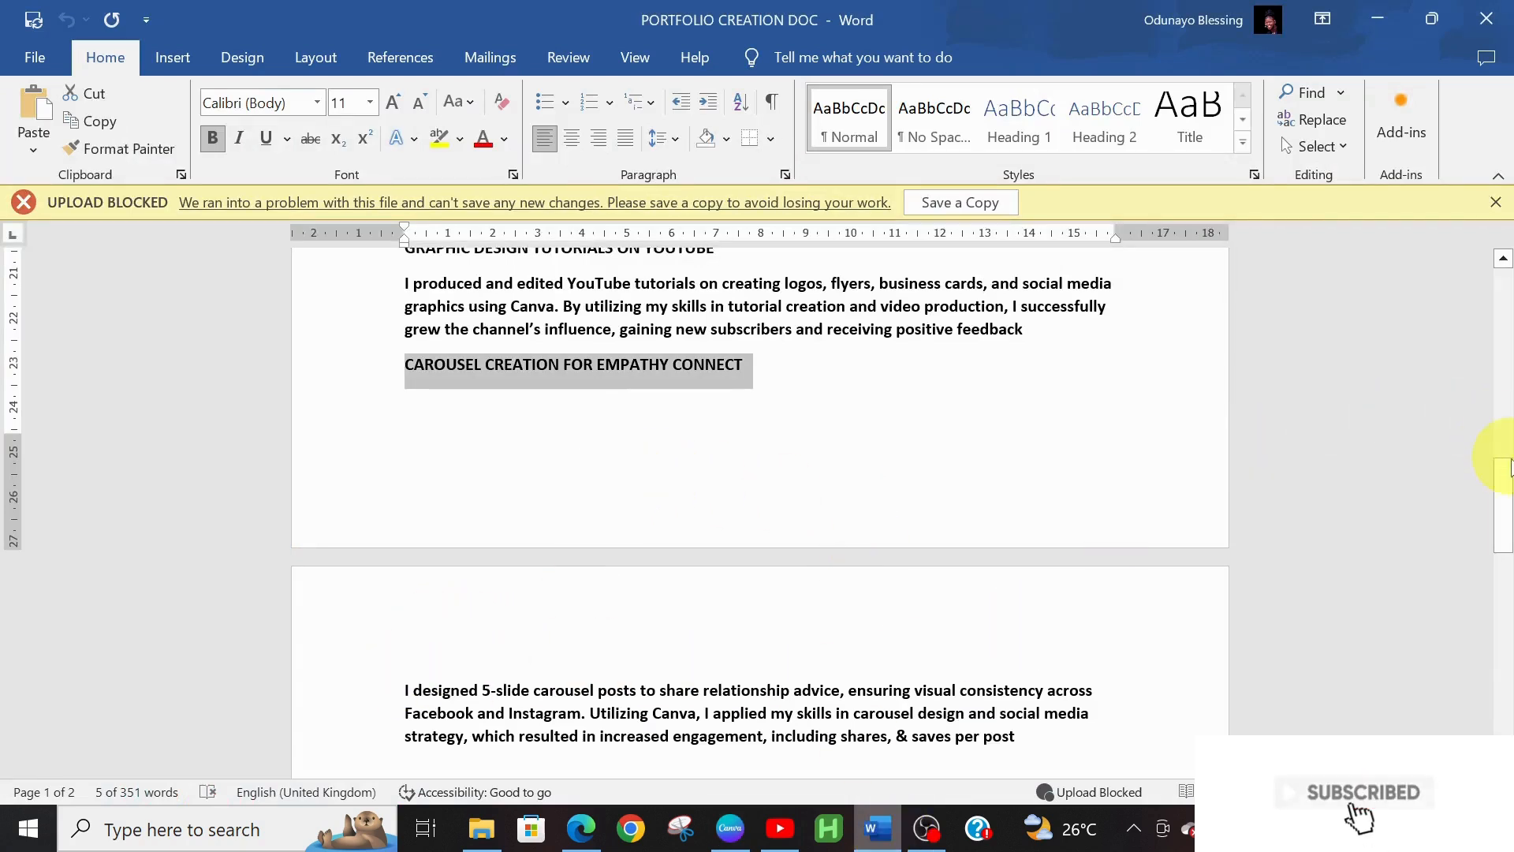
{"action": "scroll", "coordinate": [1507, 475], "scroll_direction": "down", "scroll_amount": 2}
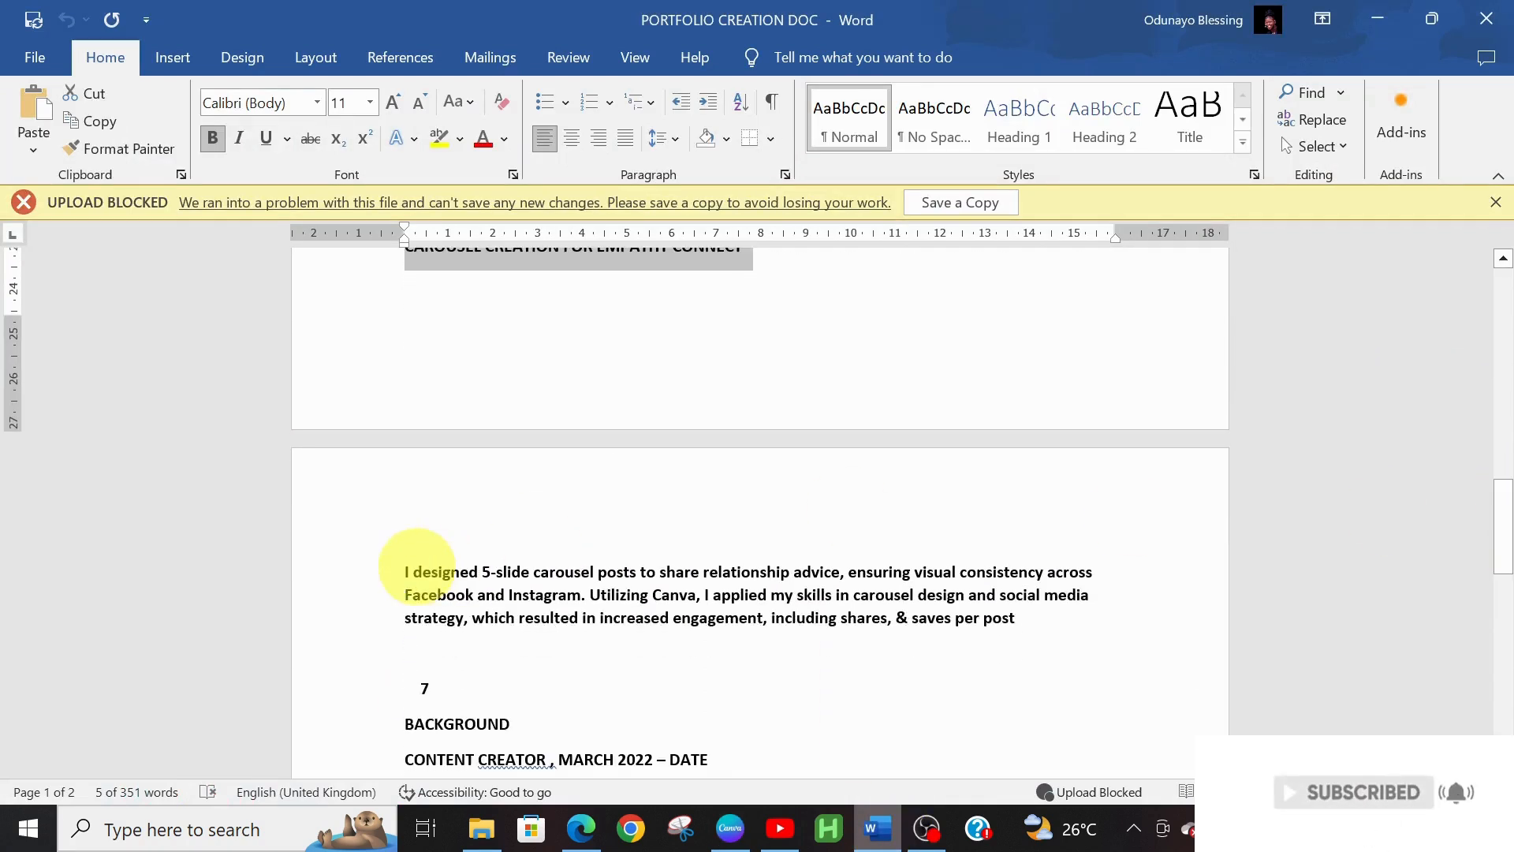
{"action": "left_click_drag", "start_coordinate": [404, 569], "coordinate": [1015, 615]}
{"action": "key", "text": "ctrl+c"}
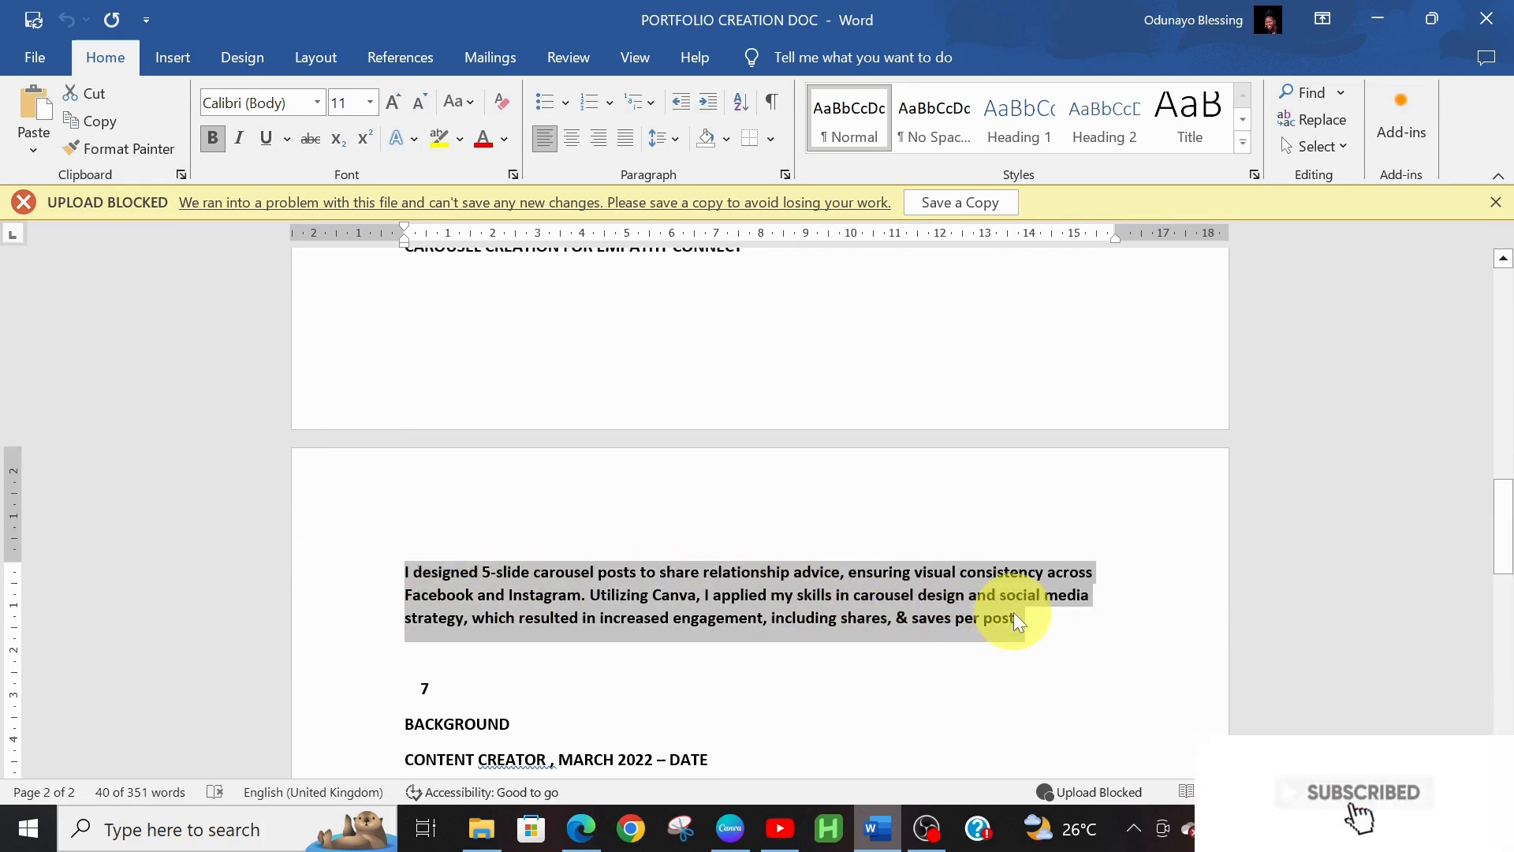
{"action": "left_click", "coordinate": [730, 828]}
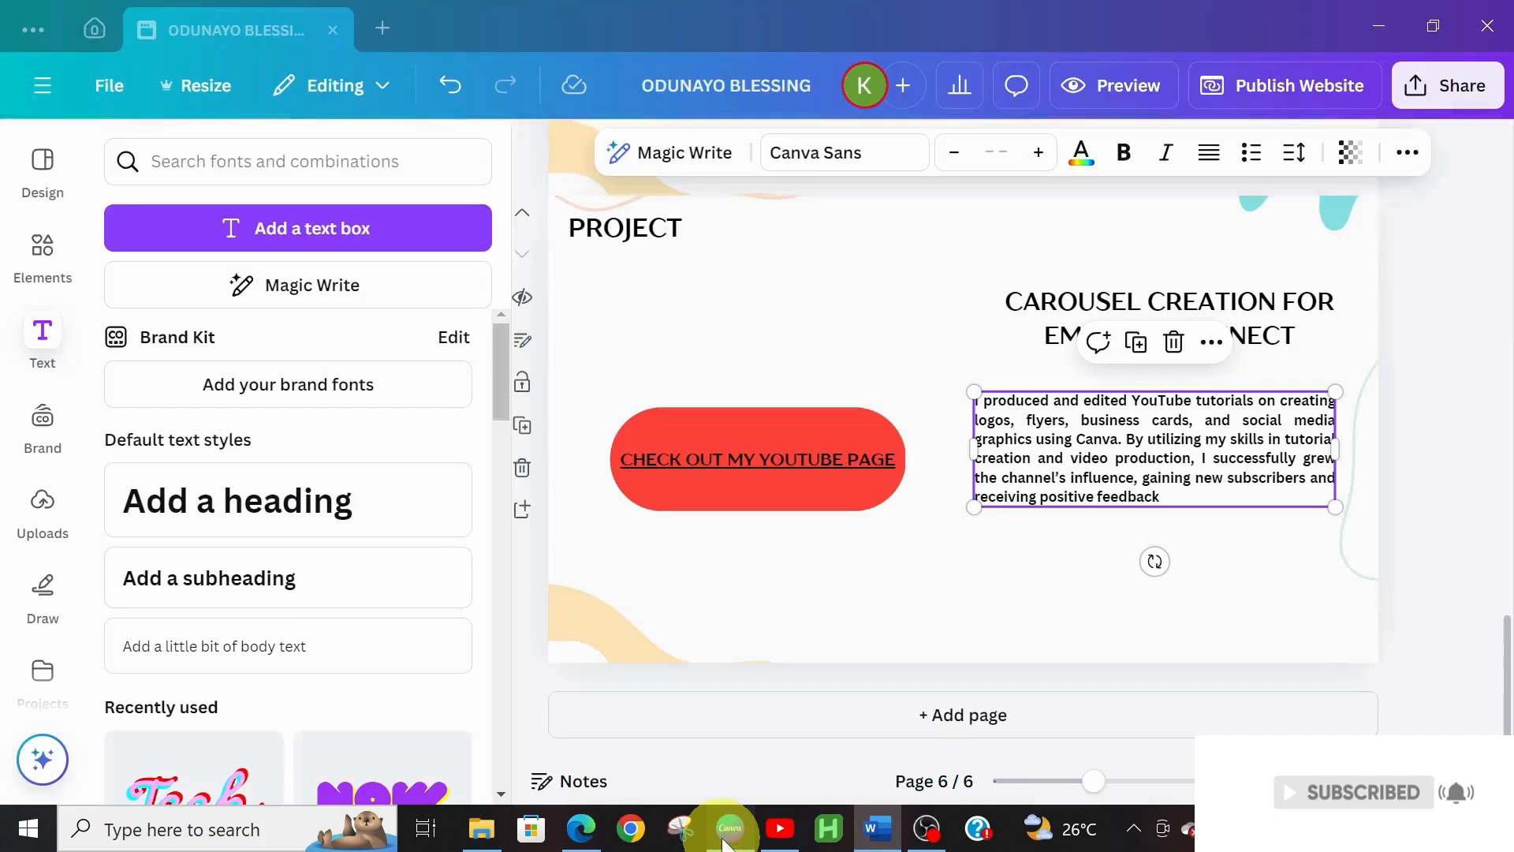
{"action": "left_click", "coordinate": [978, 408]}
{"action": "key", "text": "ctrl+a"}
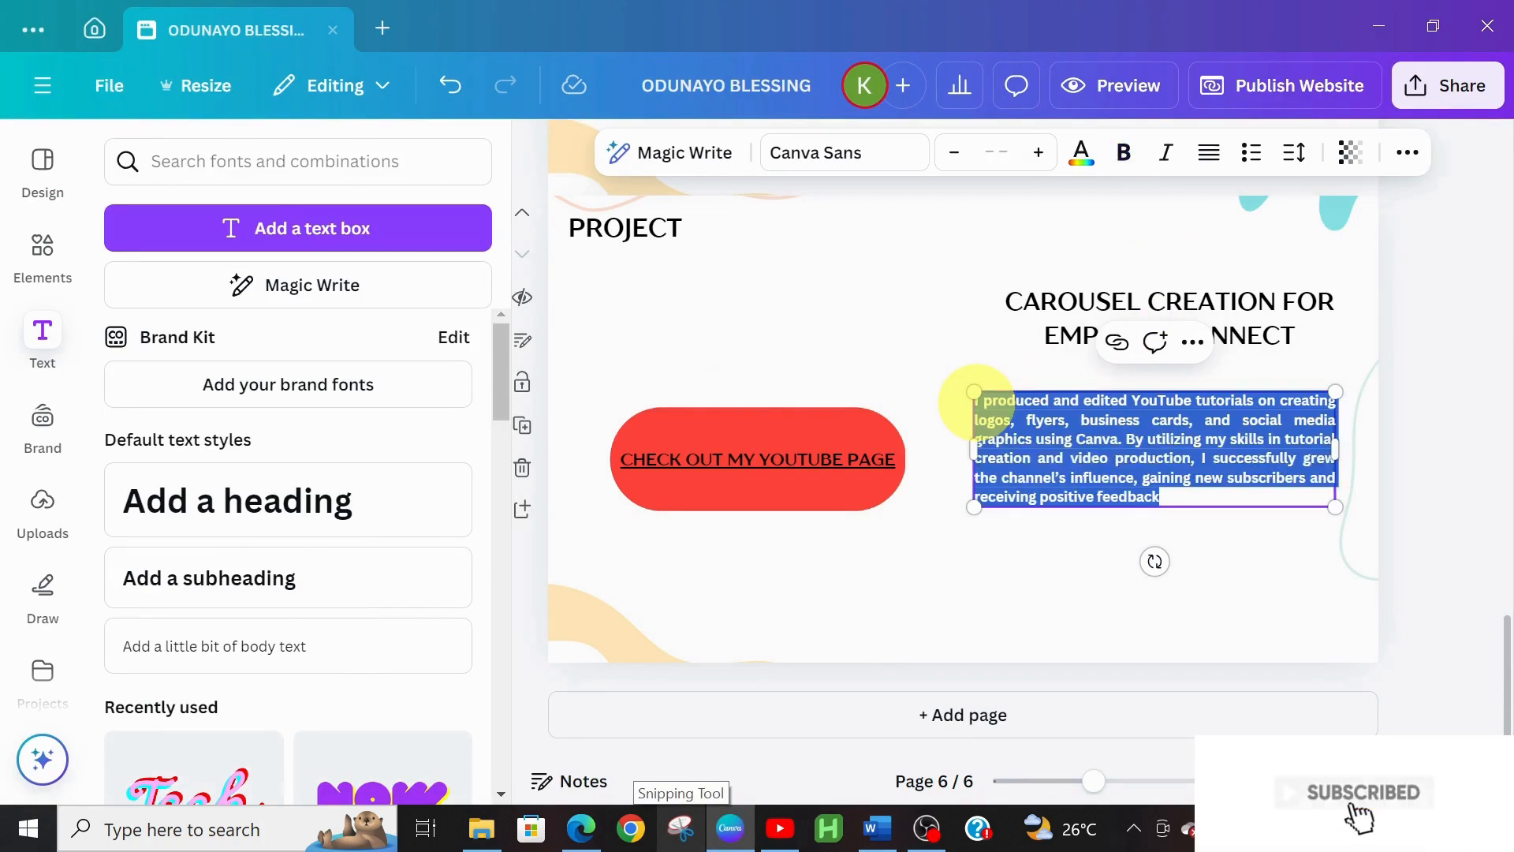
{"action": "key", "text": "ctrl+v"}
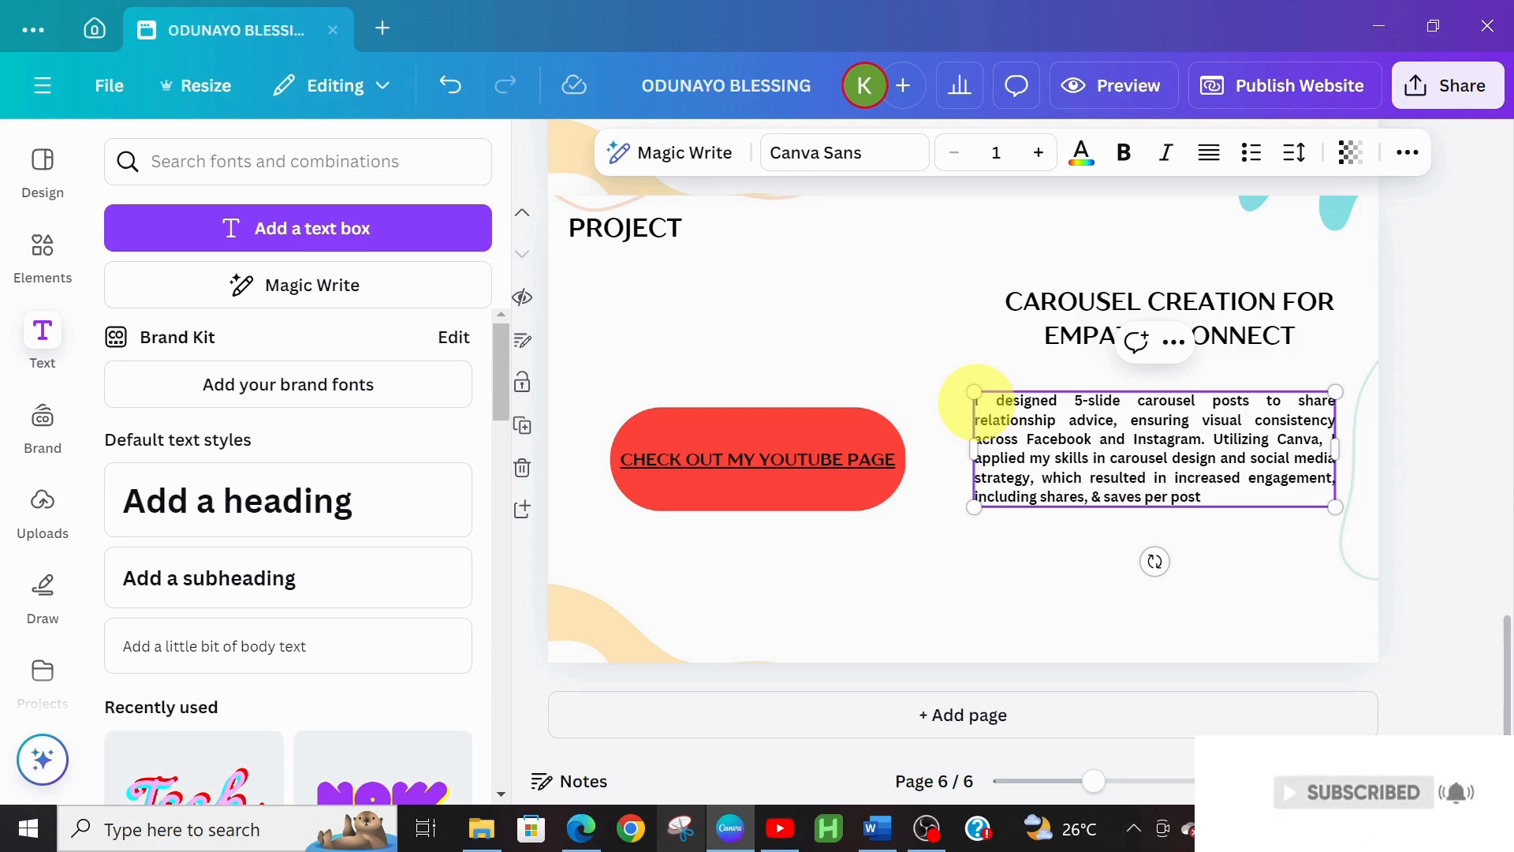
{"action": "left_click", "coordinate": [726, 420]}
Delete the red pill and the CHECK OUT MY YOUTUBE PAGE text
{"action": "left_click", "coordinate": [778, 353]}
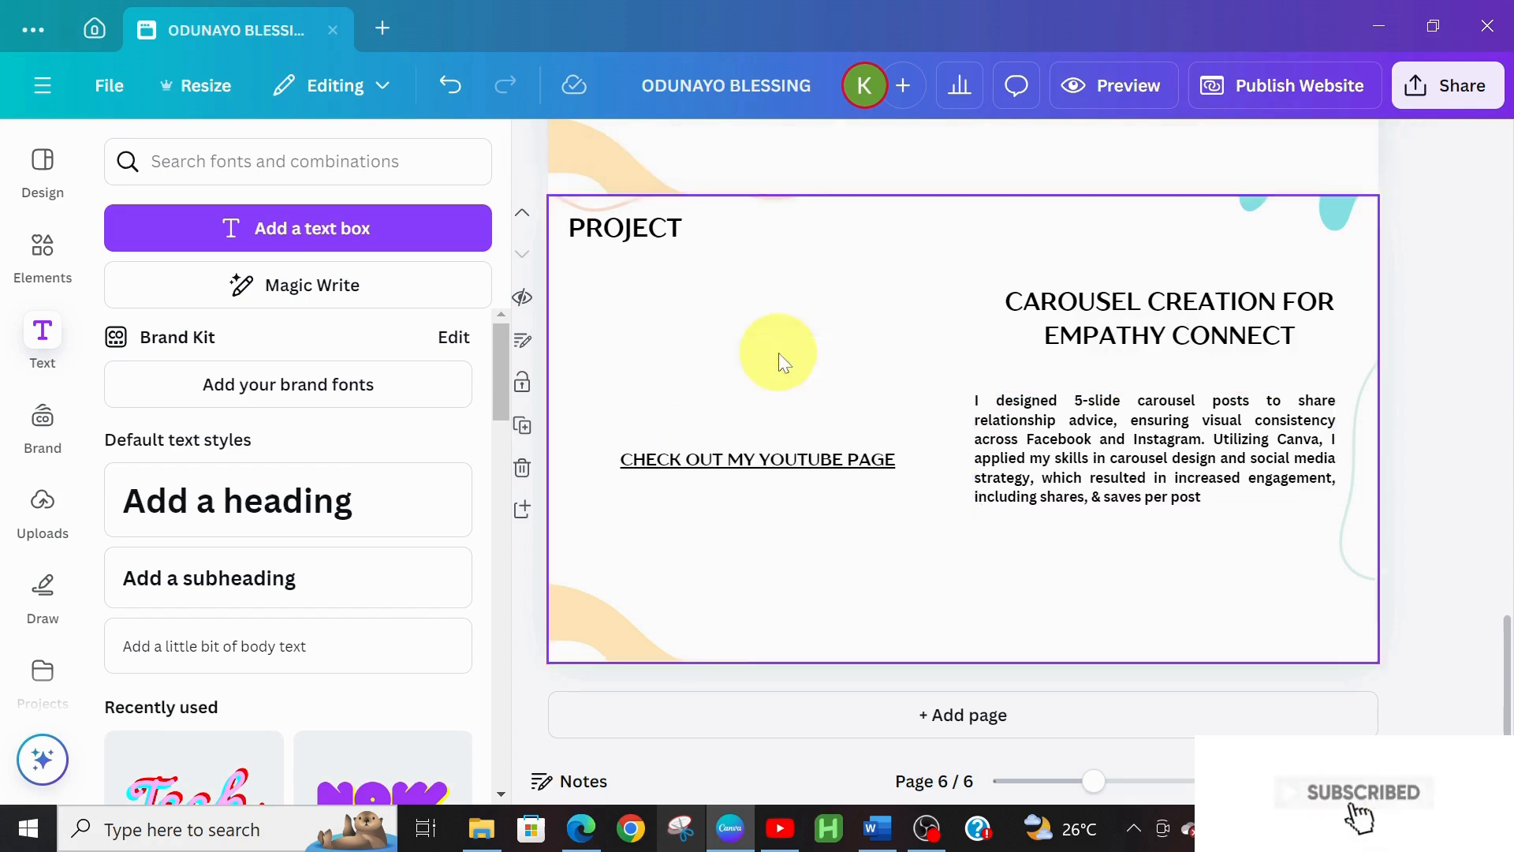
{"action": "left_click", "coordinate": [782, 462]}
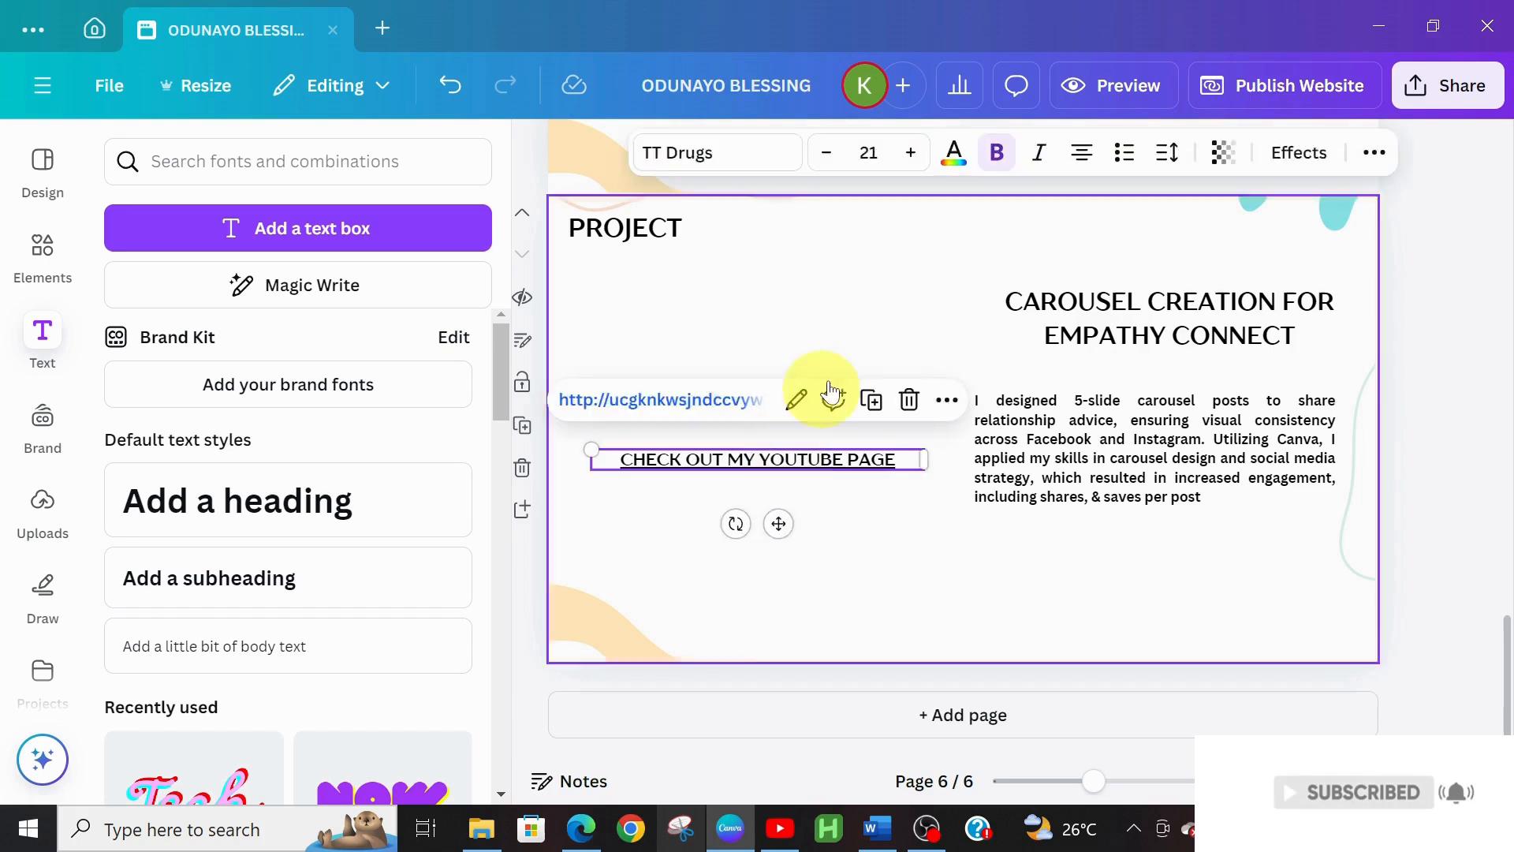
{"action": "left_click", "coordinate": [907, 404]}
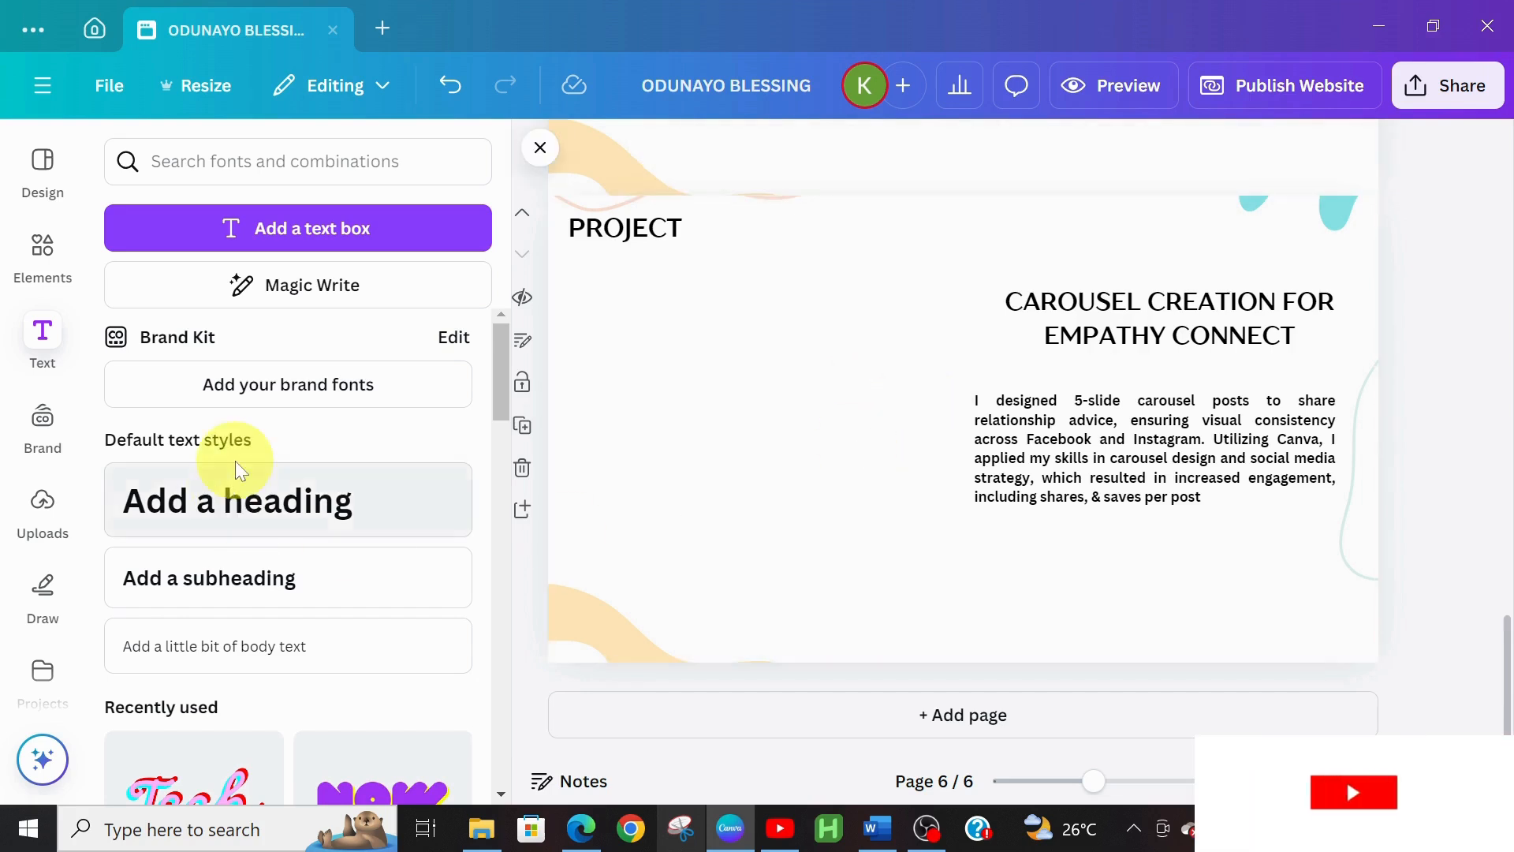
Add the recently used two-frame image element, placed and enlarged on the left below PROJECT
{"action": "left_click", "coordinate": [47, 286]}
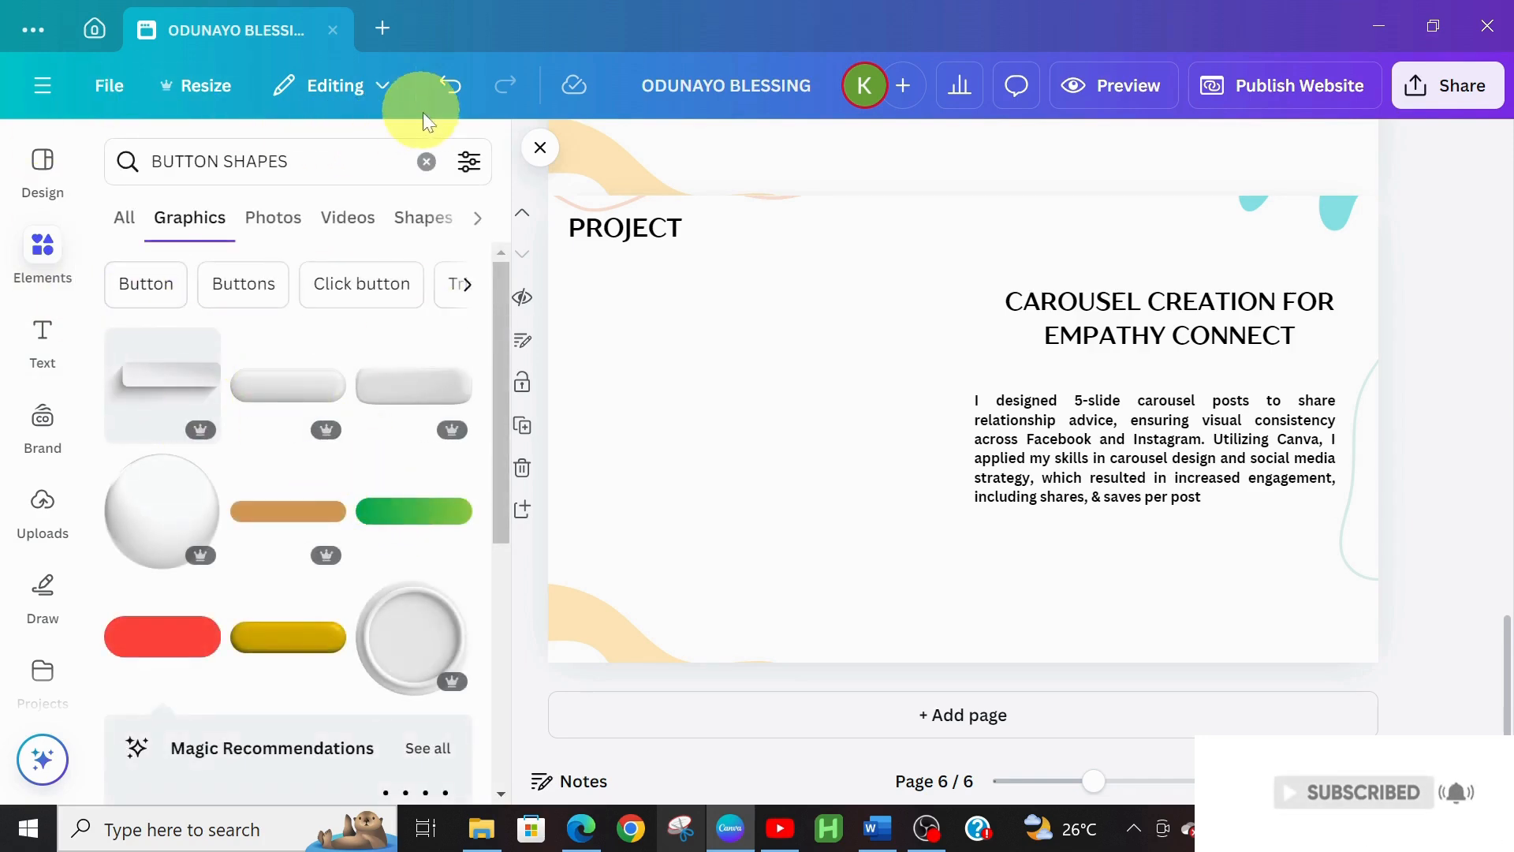
{"action": "left_click", "coordinate": [426, 160]}
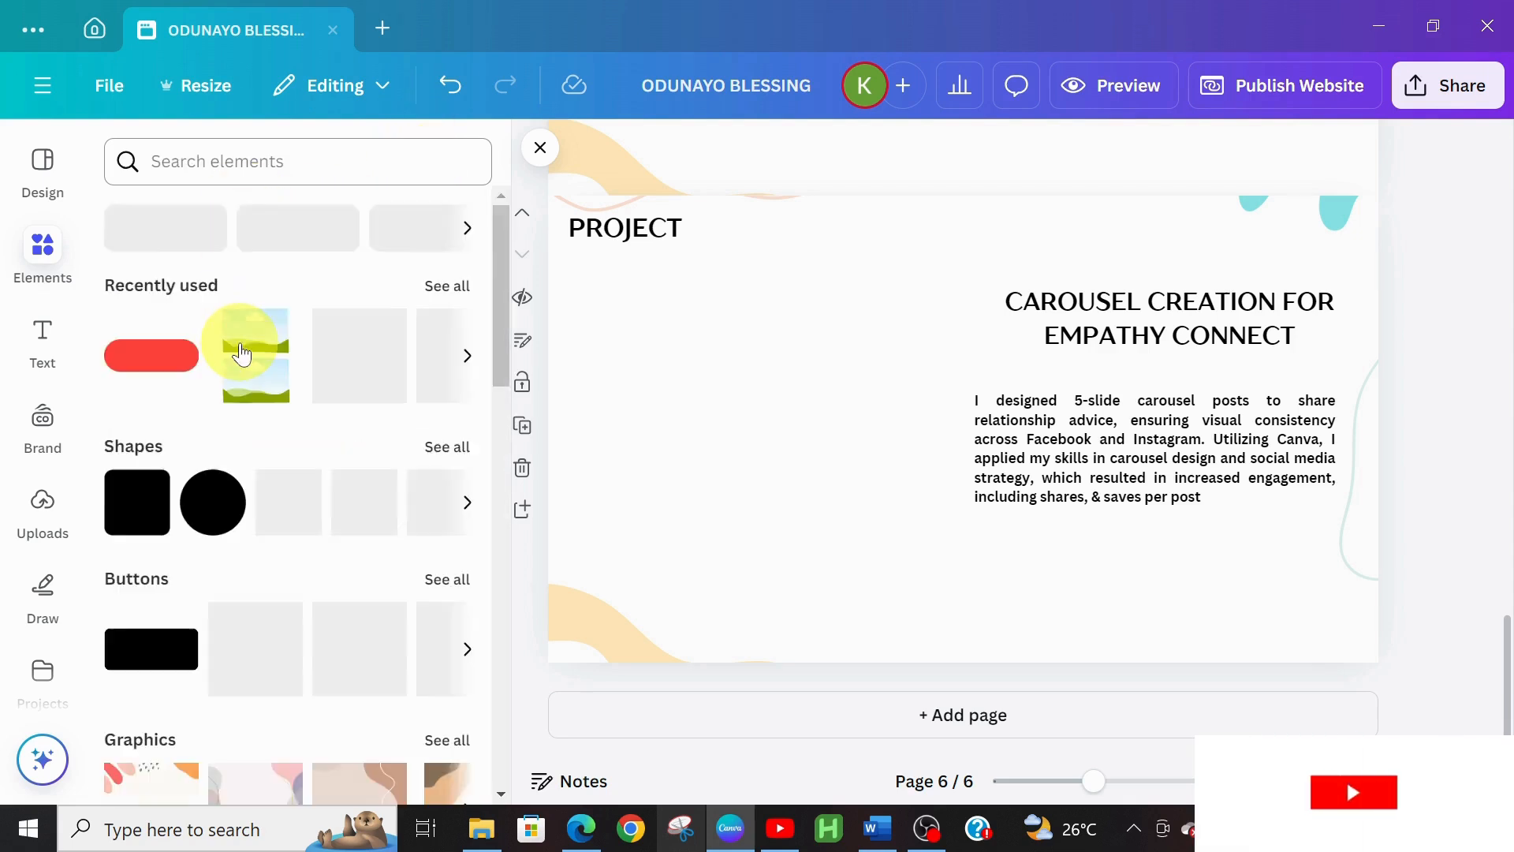
{"action": "left_click", "coordinate": [257, 373]}
{"action": "left_click_drag", "start_coordinate": [954, 520], "coordinate": [640, 559]}
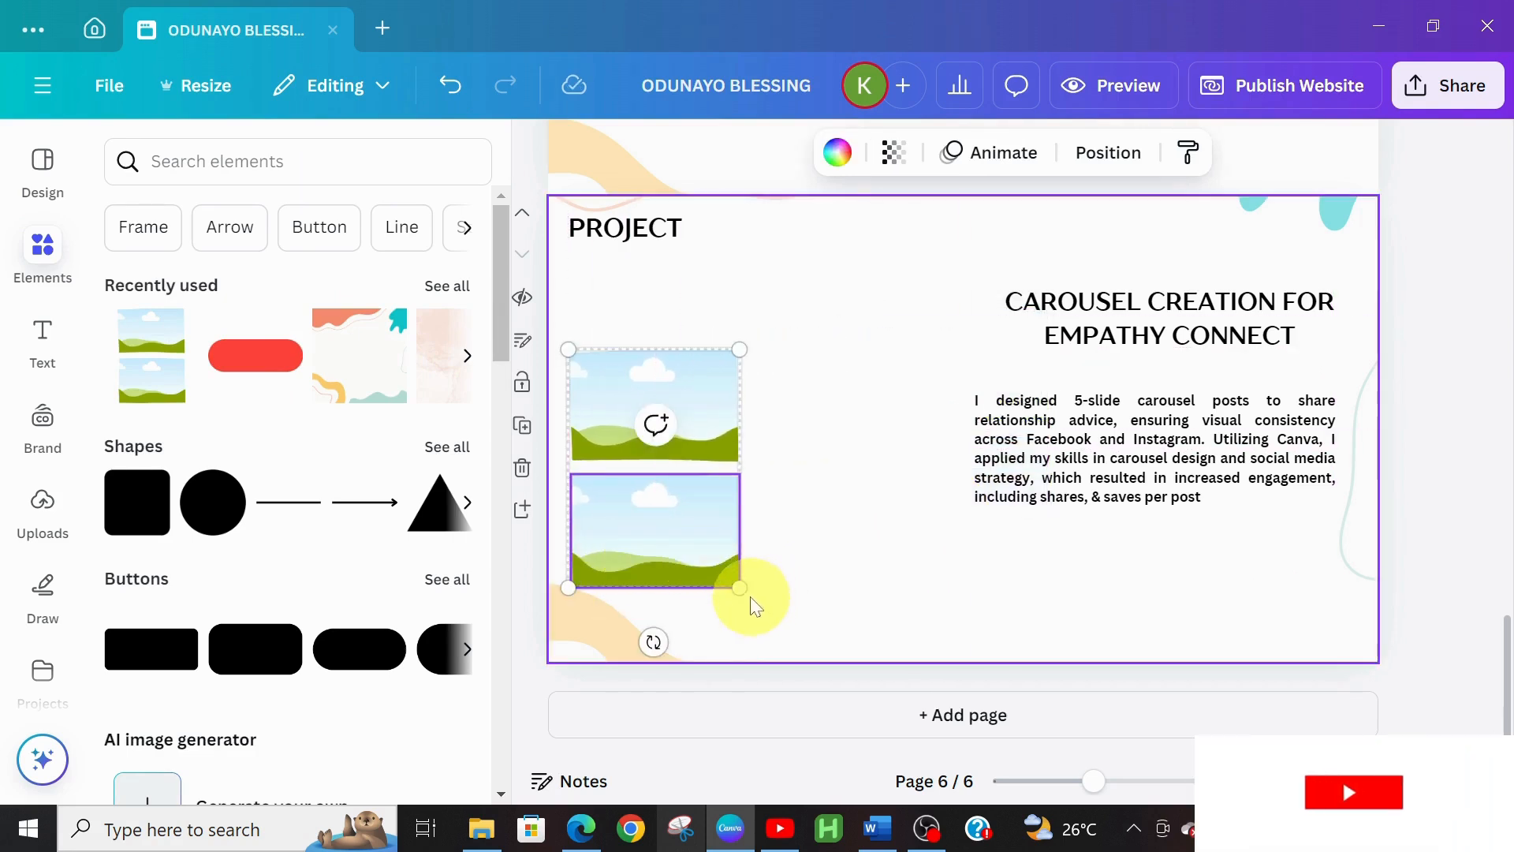
{"action": "left_click_drag", "start_coordinate": [745, 586], "coordinate": [832, 612]}
{"action": "left_click_drag", "start_coordinate": [660, 535], "coordinate": [659, 524]}
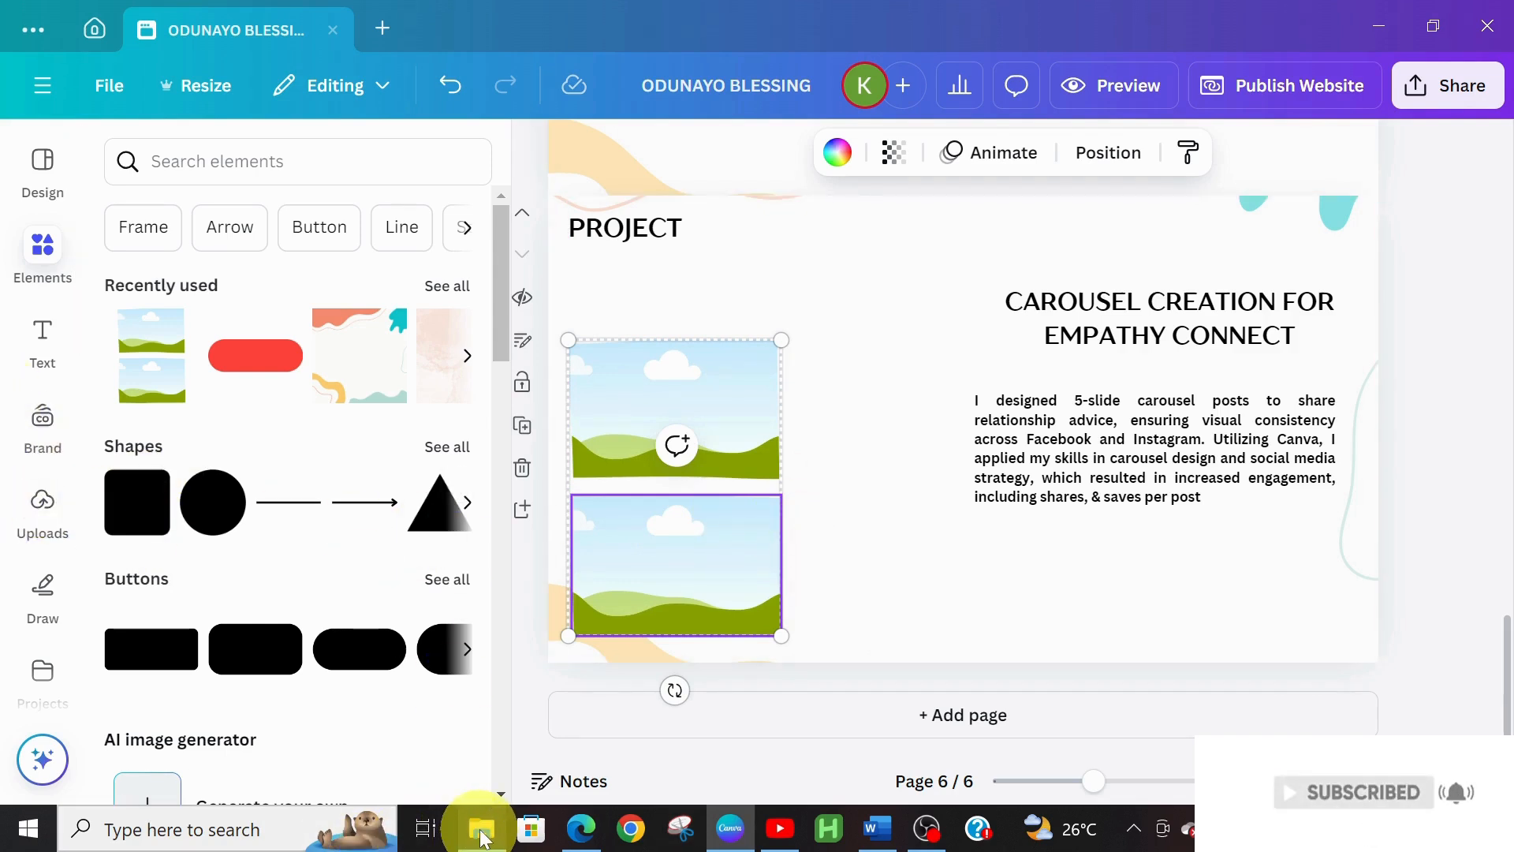
Copy 1.jpg from the vulnerability carousel archive in Downloads to the clipboard, then return to Canva
{"action": "left_click", "coordinate": [482, 830]}
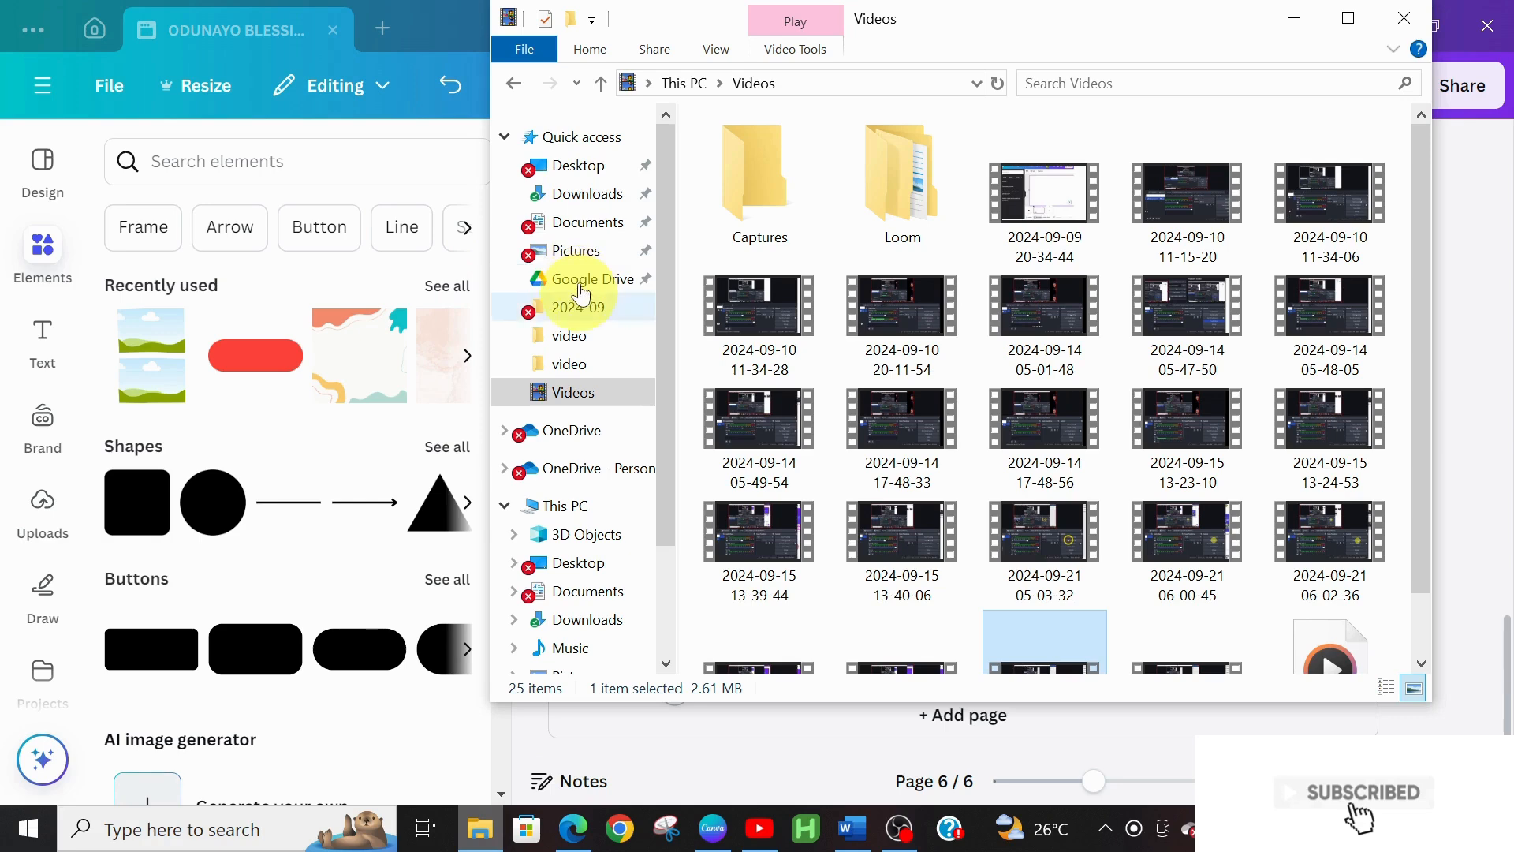
{"action": "left_click", "coordinate": [585, 203]}
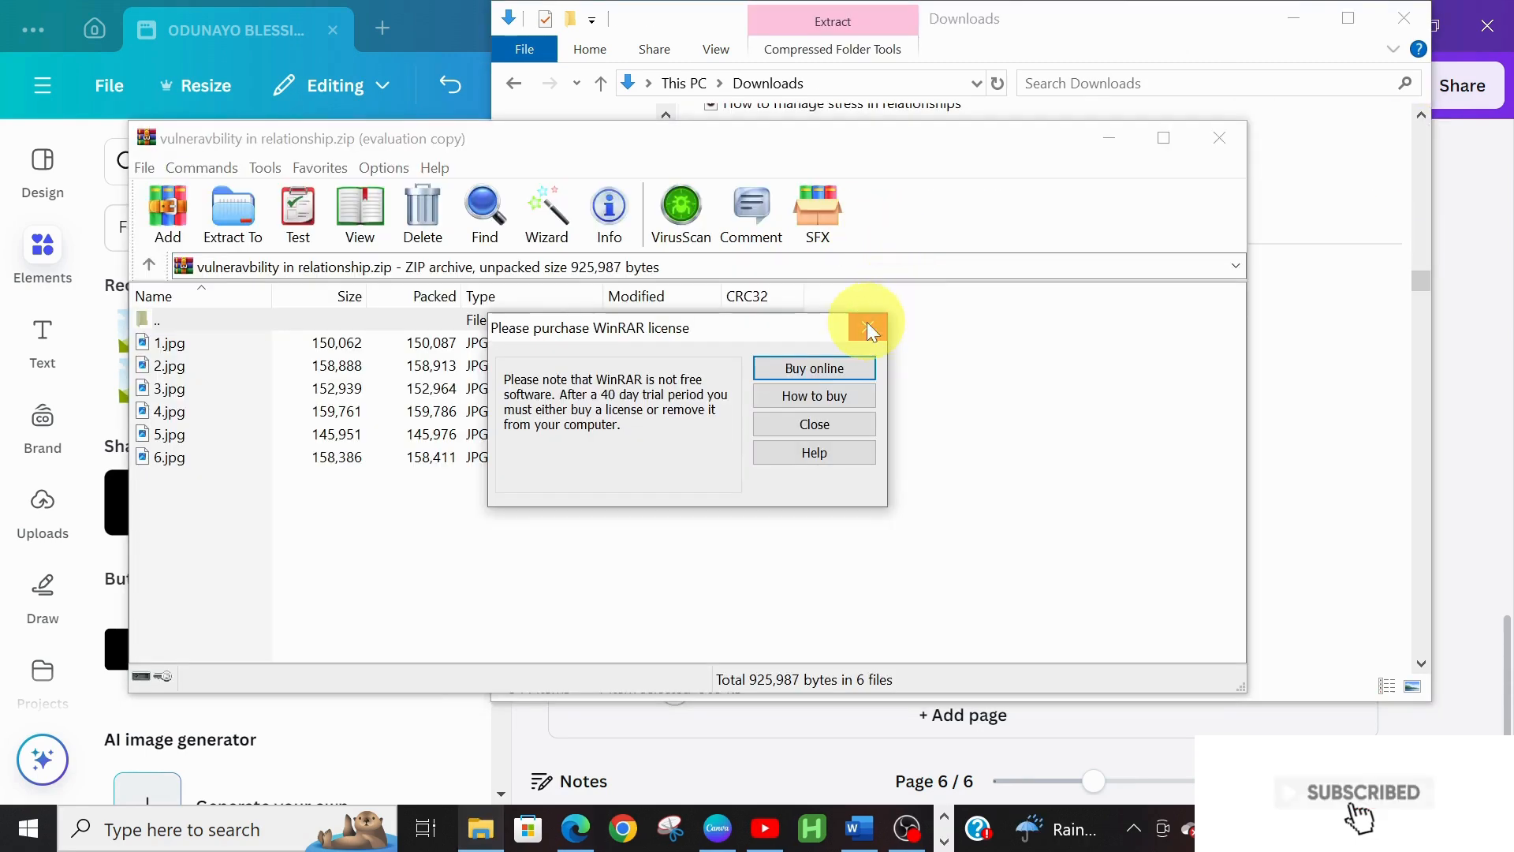
{"action": "left_click", "coordinate": [868, 326]}
{"action": "left_click", "coordinate": [597, 343]}
{"action": "double_click", "coordinate": [597, 342]}
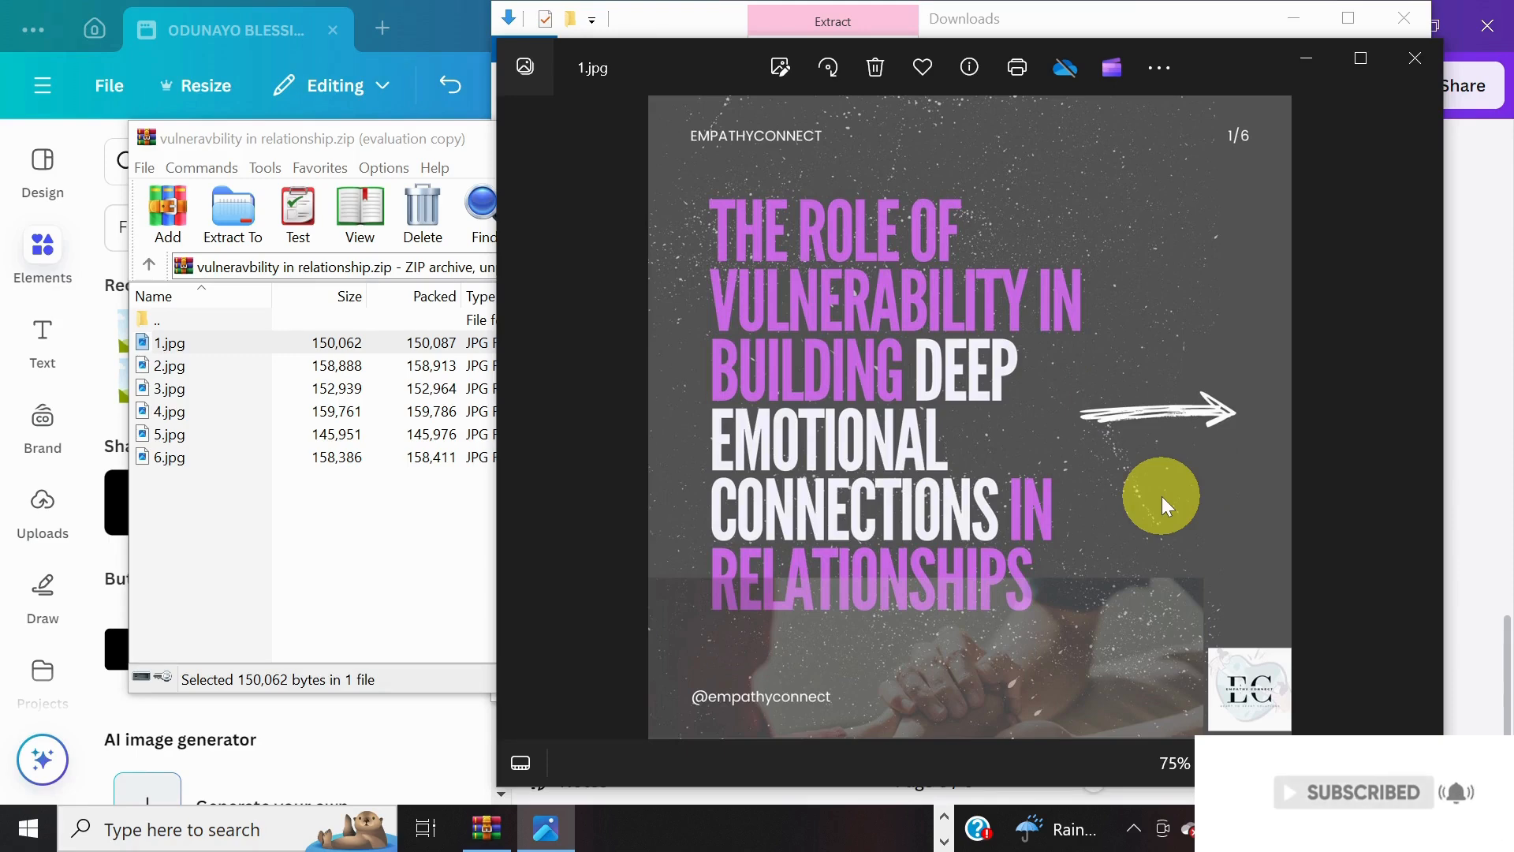
{"action": "key", "text": "ctrl+c"}
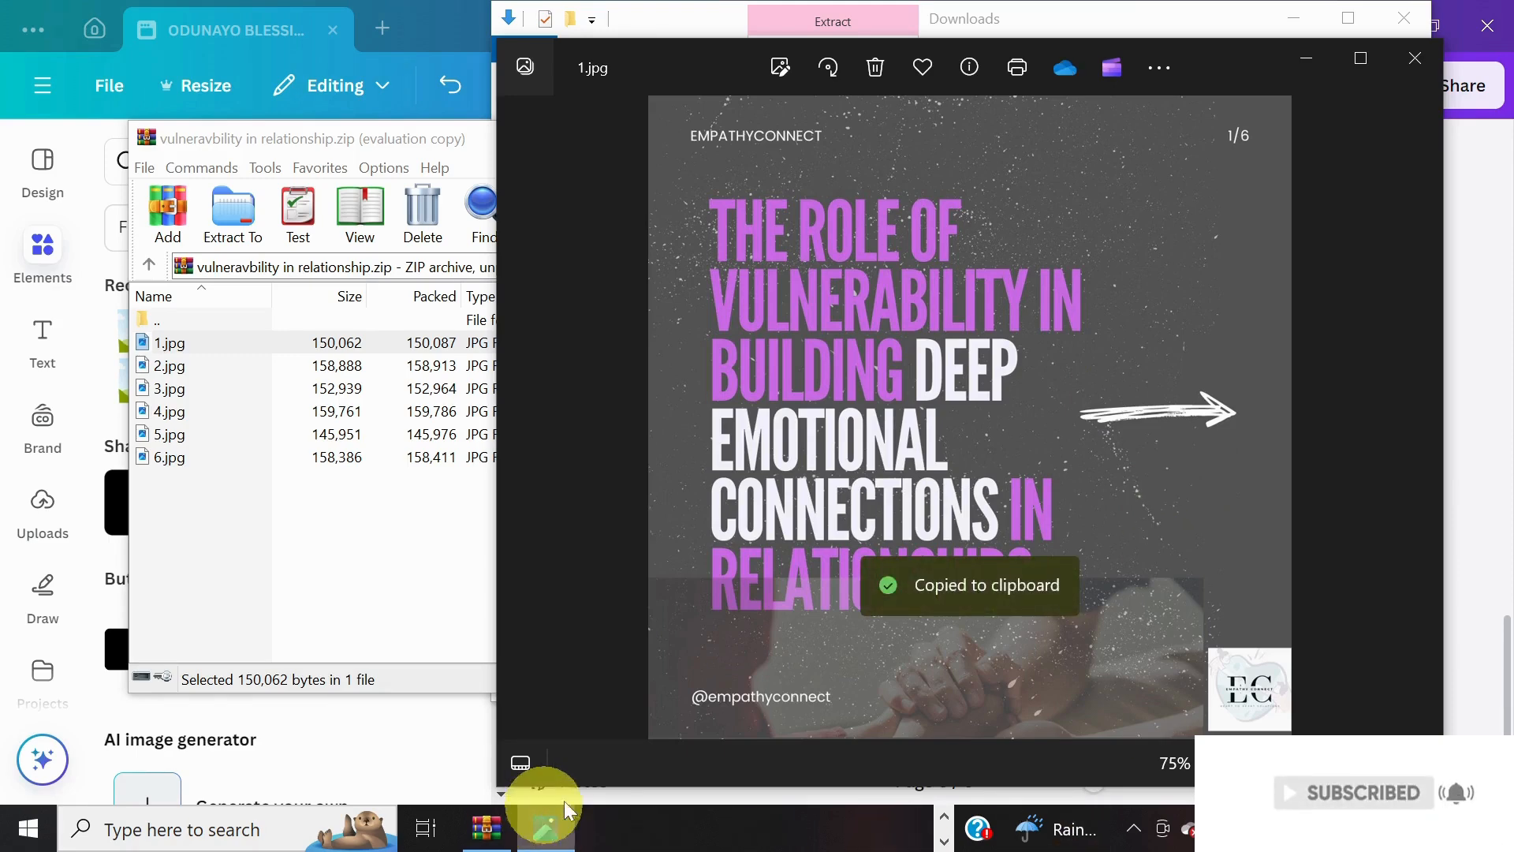
{"action": "left_click", "coordinate": [949, 818]}
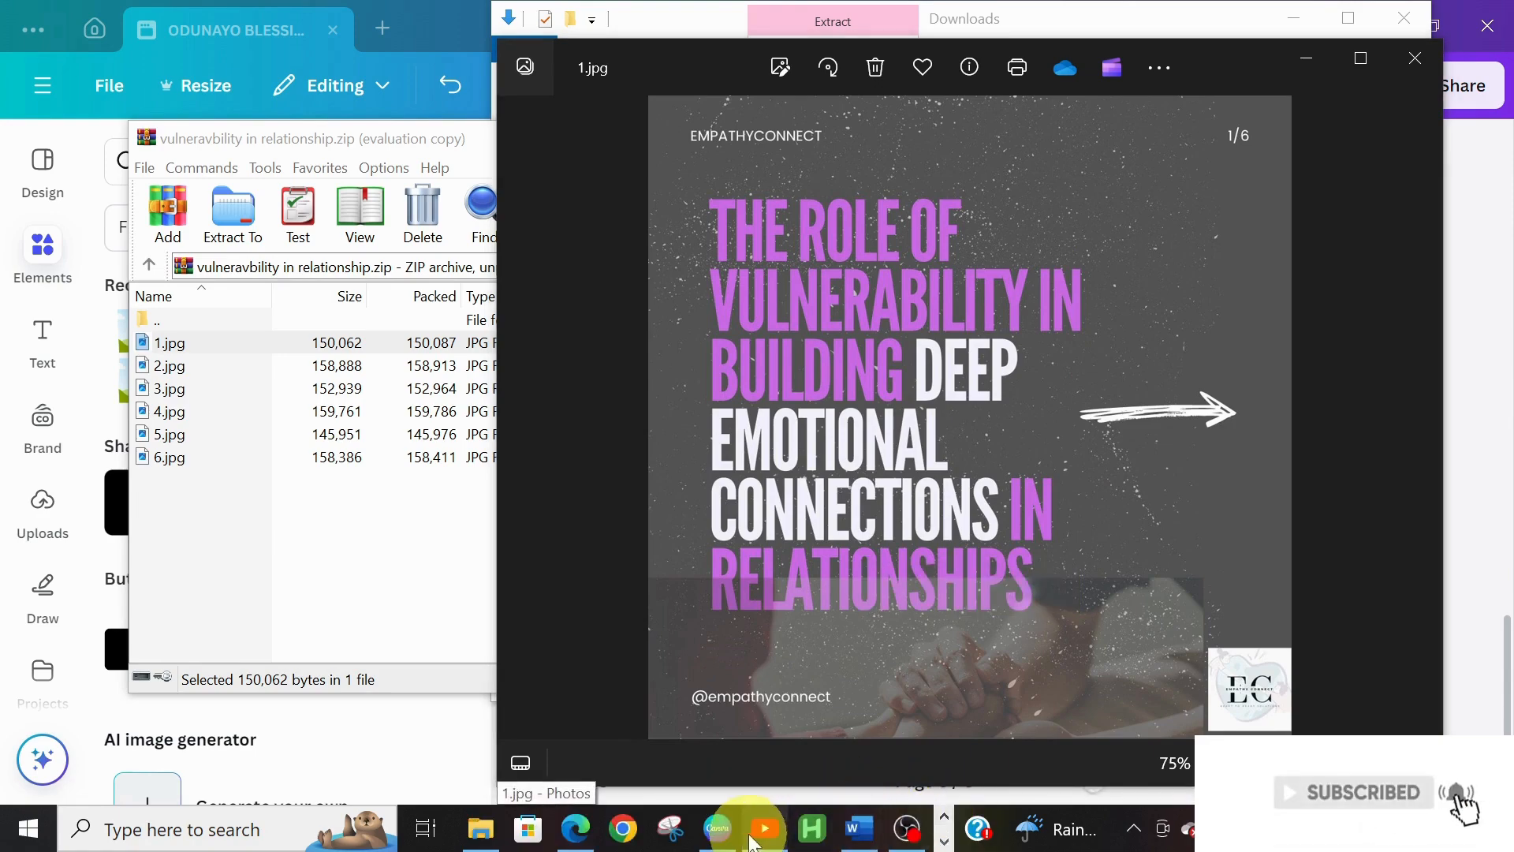
{"action": "left_click", "coordinate": [717, 828]}
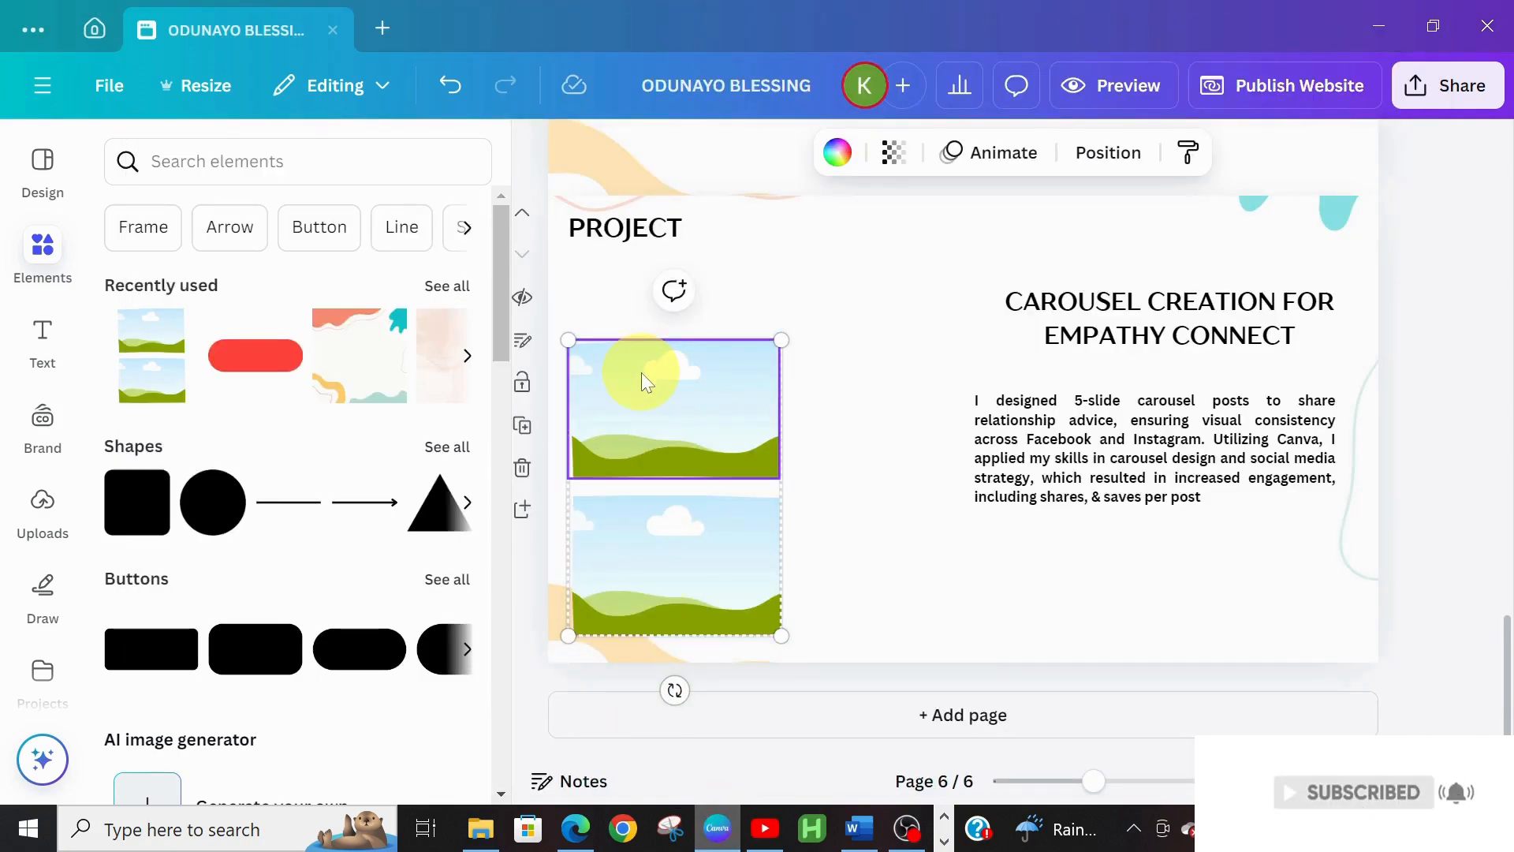
Paste the vulnerability carousel slide and drop it into the upper image frame on page 6
{"action": "key", "text": "ctrl+v"}
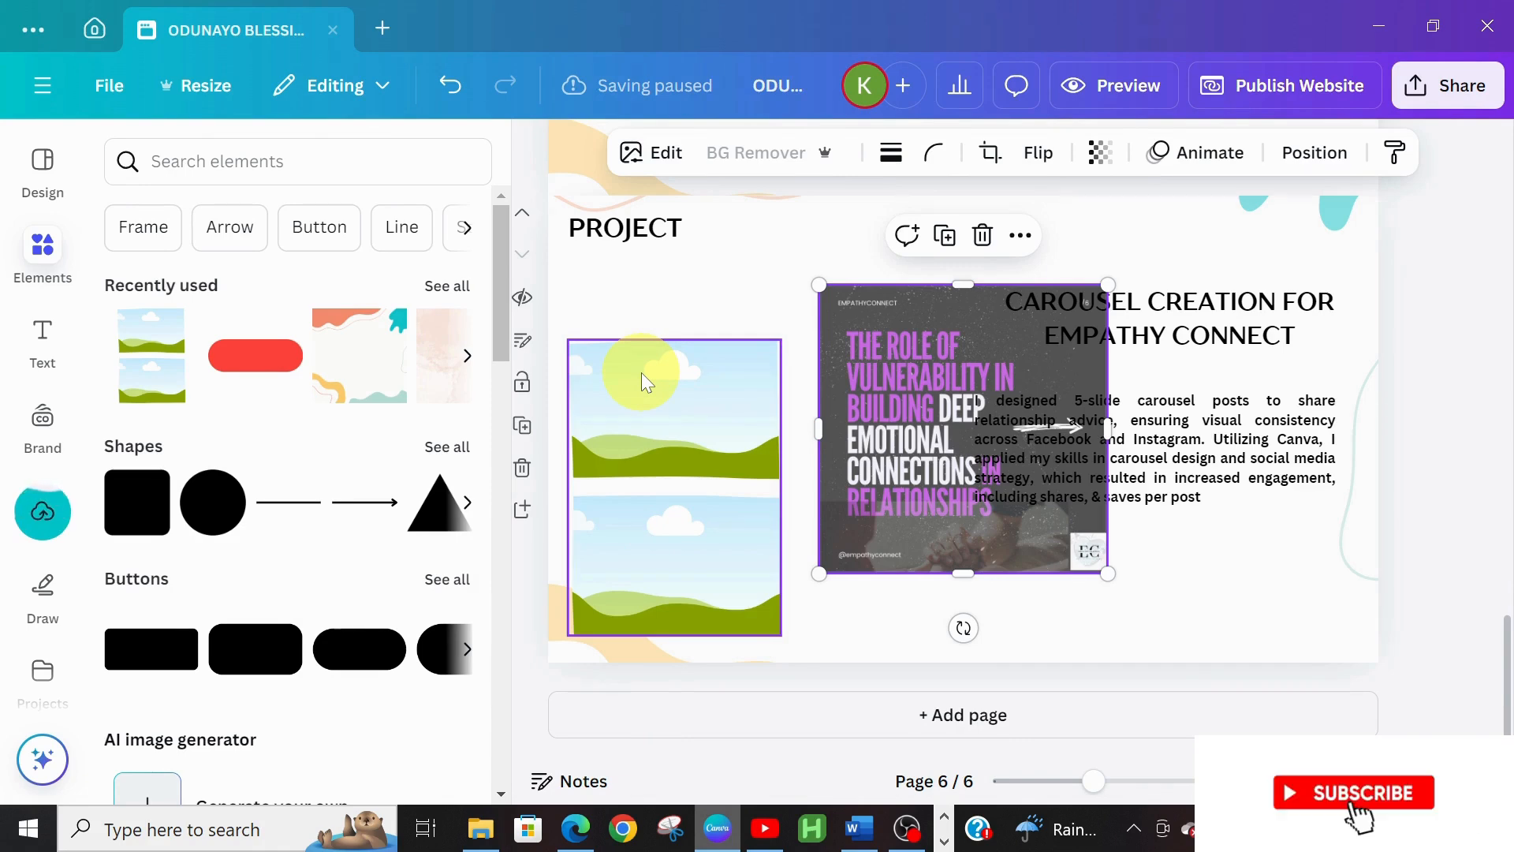
{"action": "left_click_drag", "start_coordinate": [892, 397], "coordinate": [710, 402]}
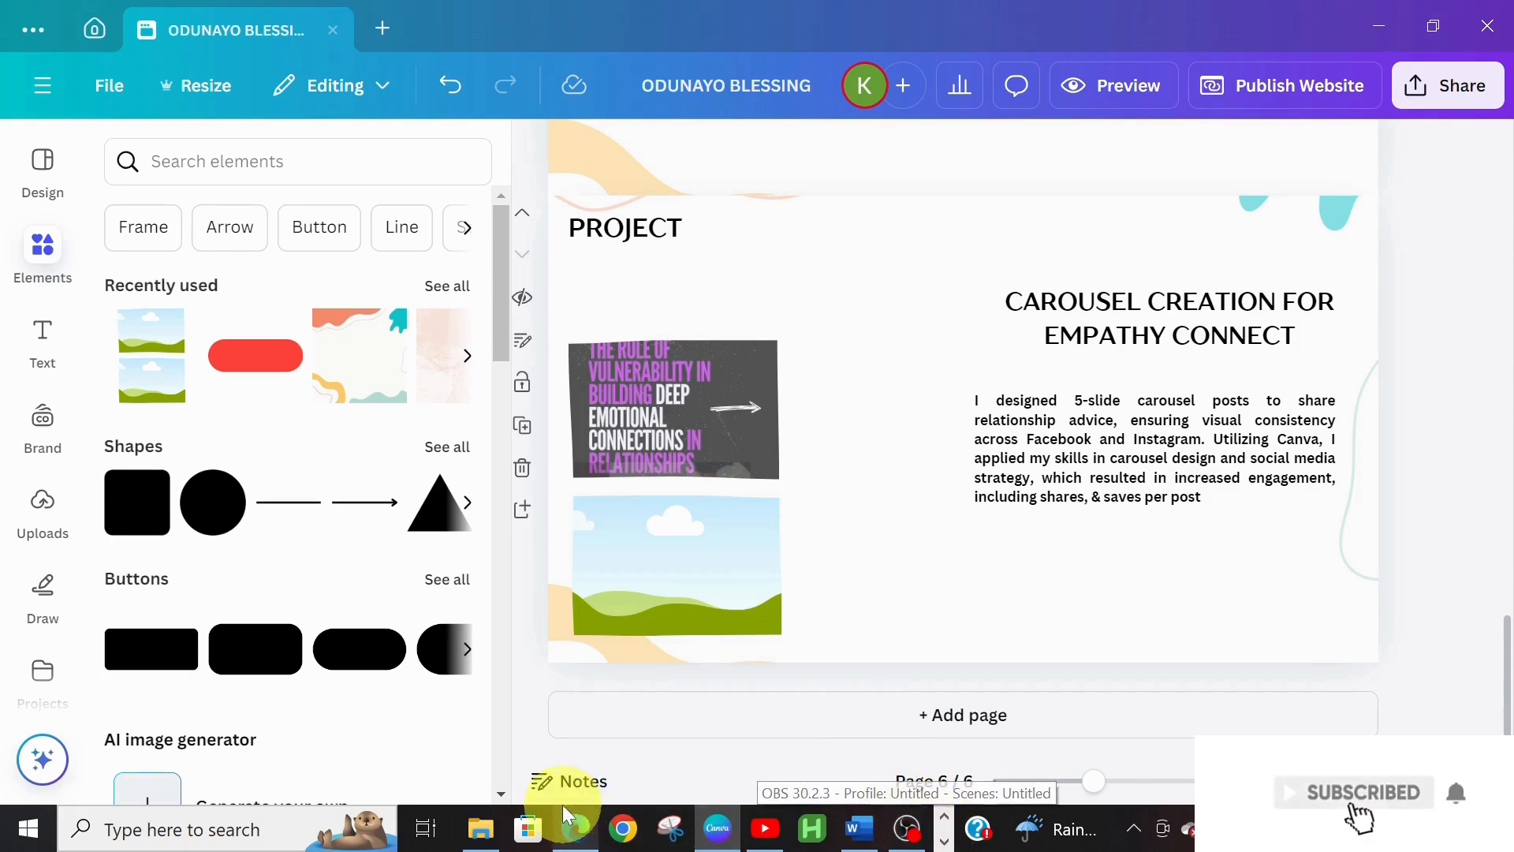
Copy 1.jpg from the setting boundaries ig post archive and paste it onto Canva's page 6
{"action": "left_click", "coordinate": [488, 832]}
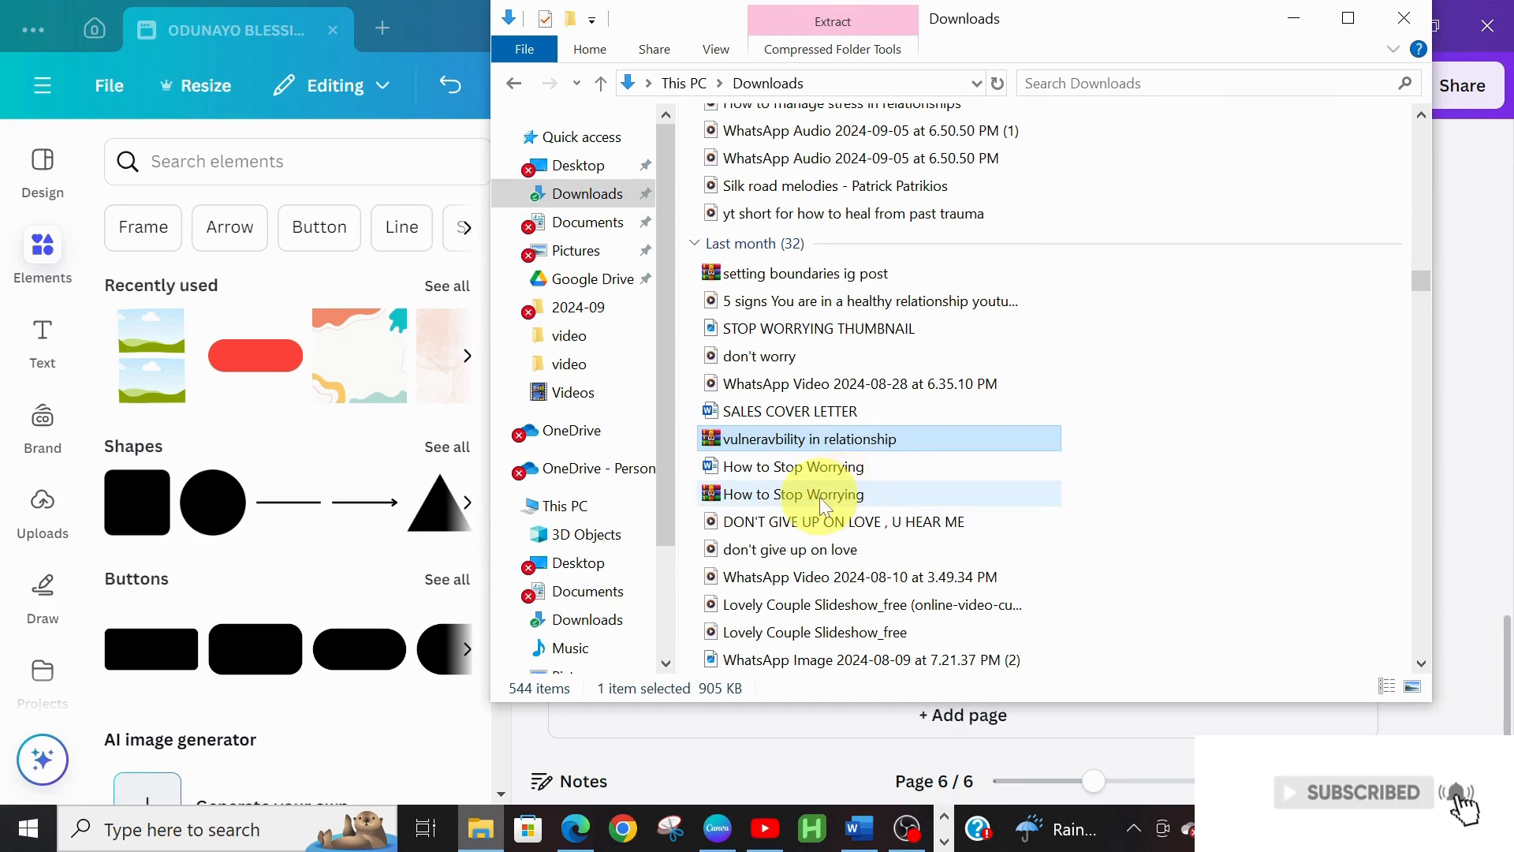
{"action": "double_click", "coordinate": [858, 277]}
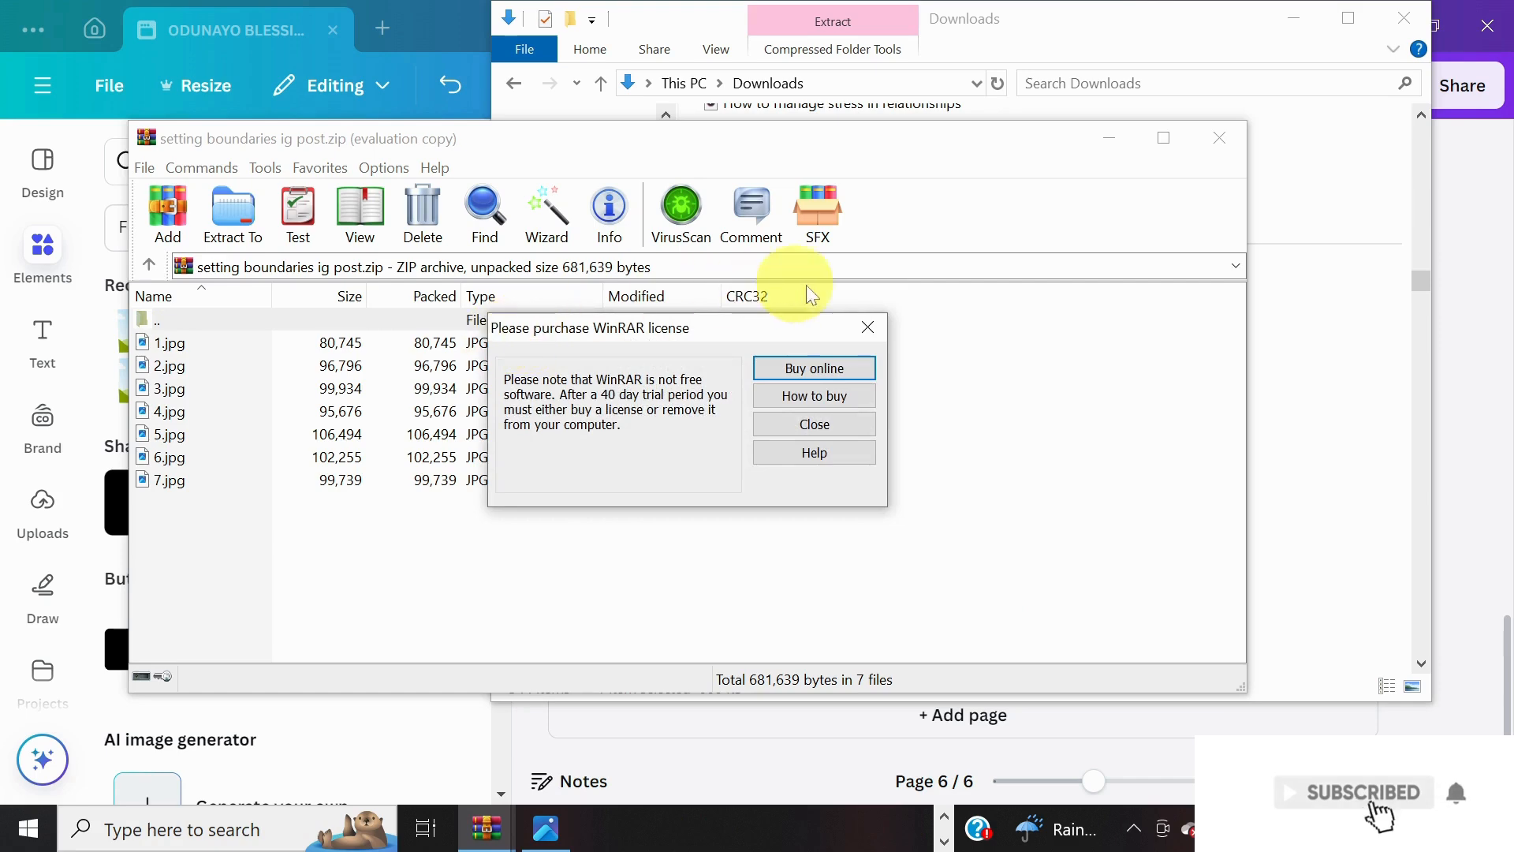
{"action": "left_click", "coordinate": [869, 328]}
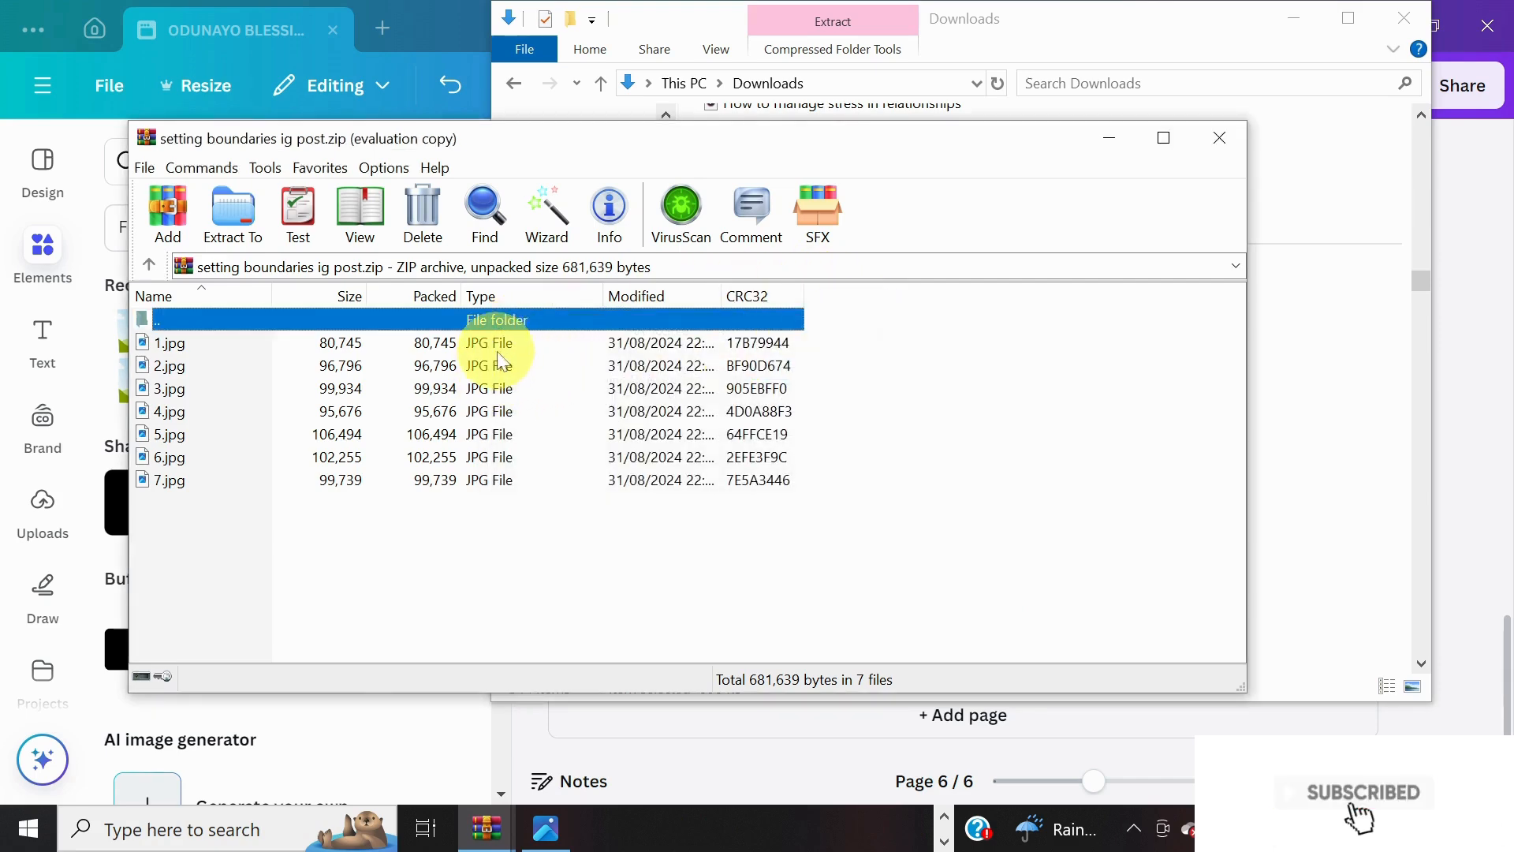
{"action": "double_click", "coordinate": [499, 343]}
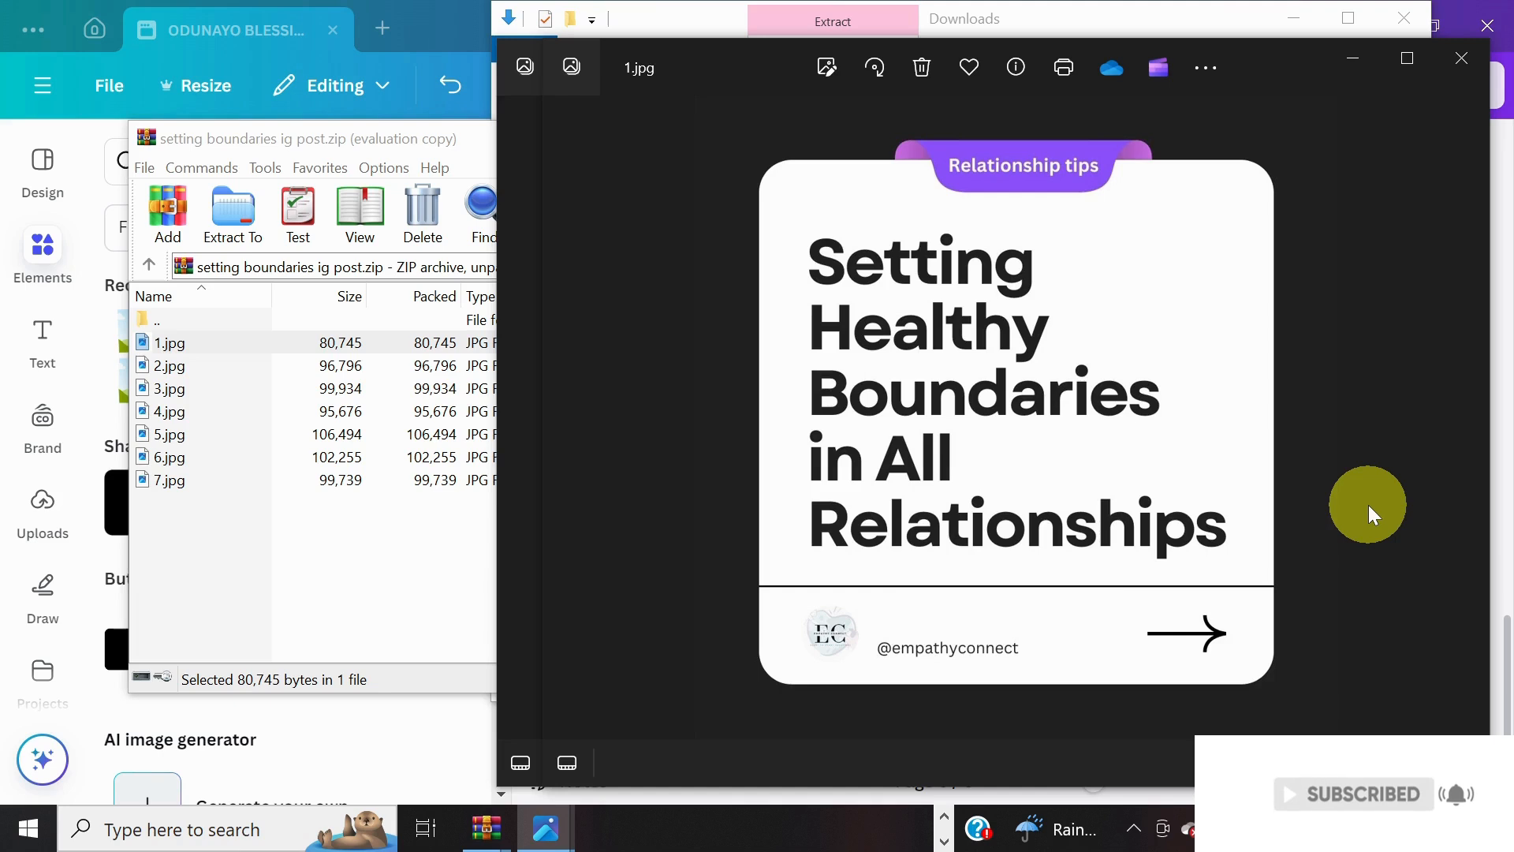
{"action": "key", "text": "ctrl+c"}
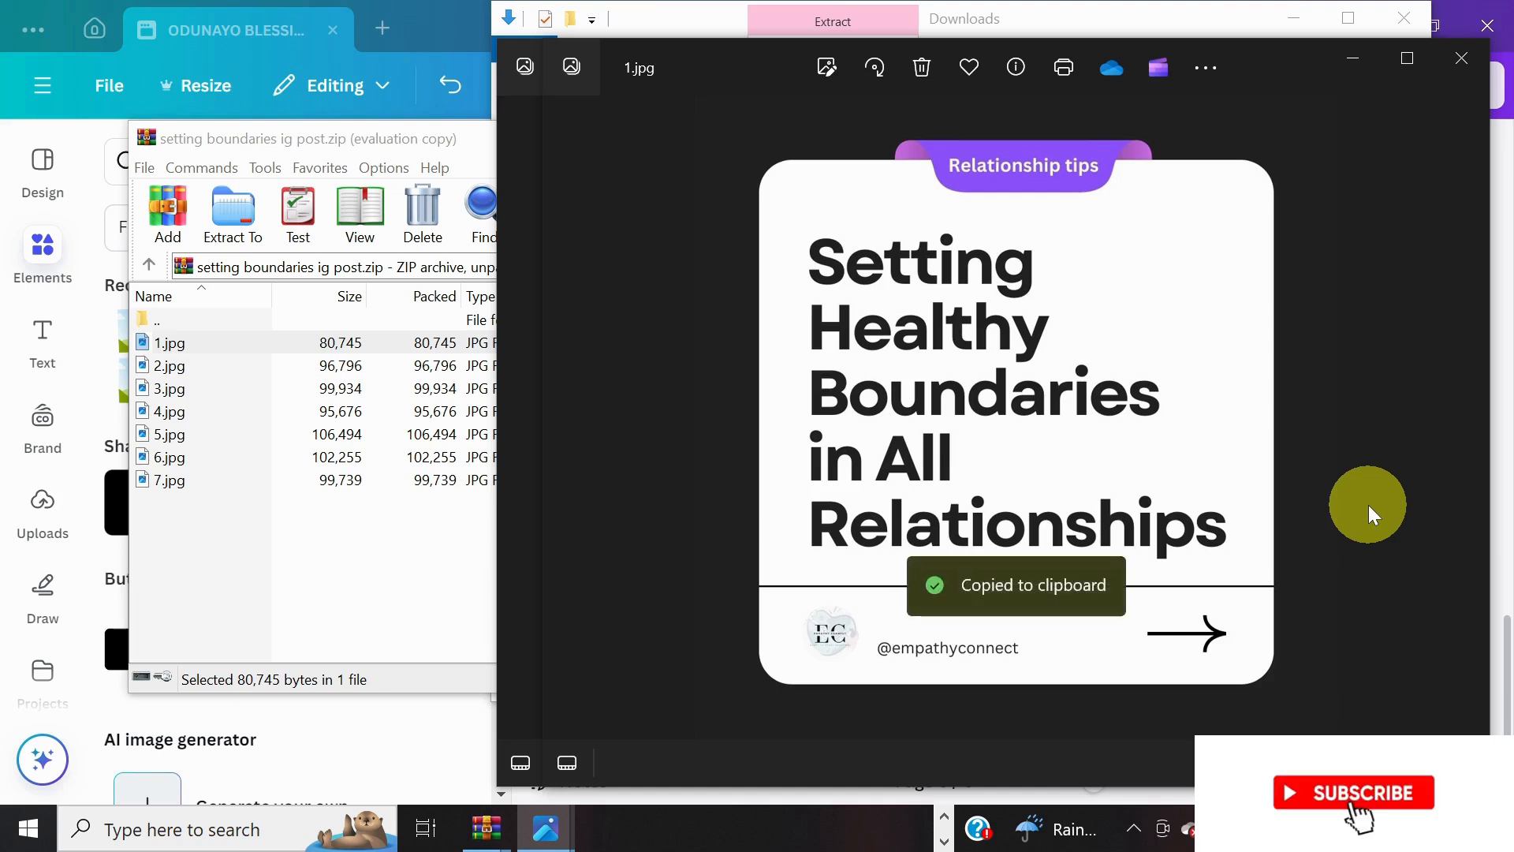
{"action": "left_click", "coordinate": [938, 821]}
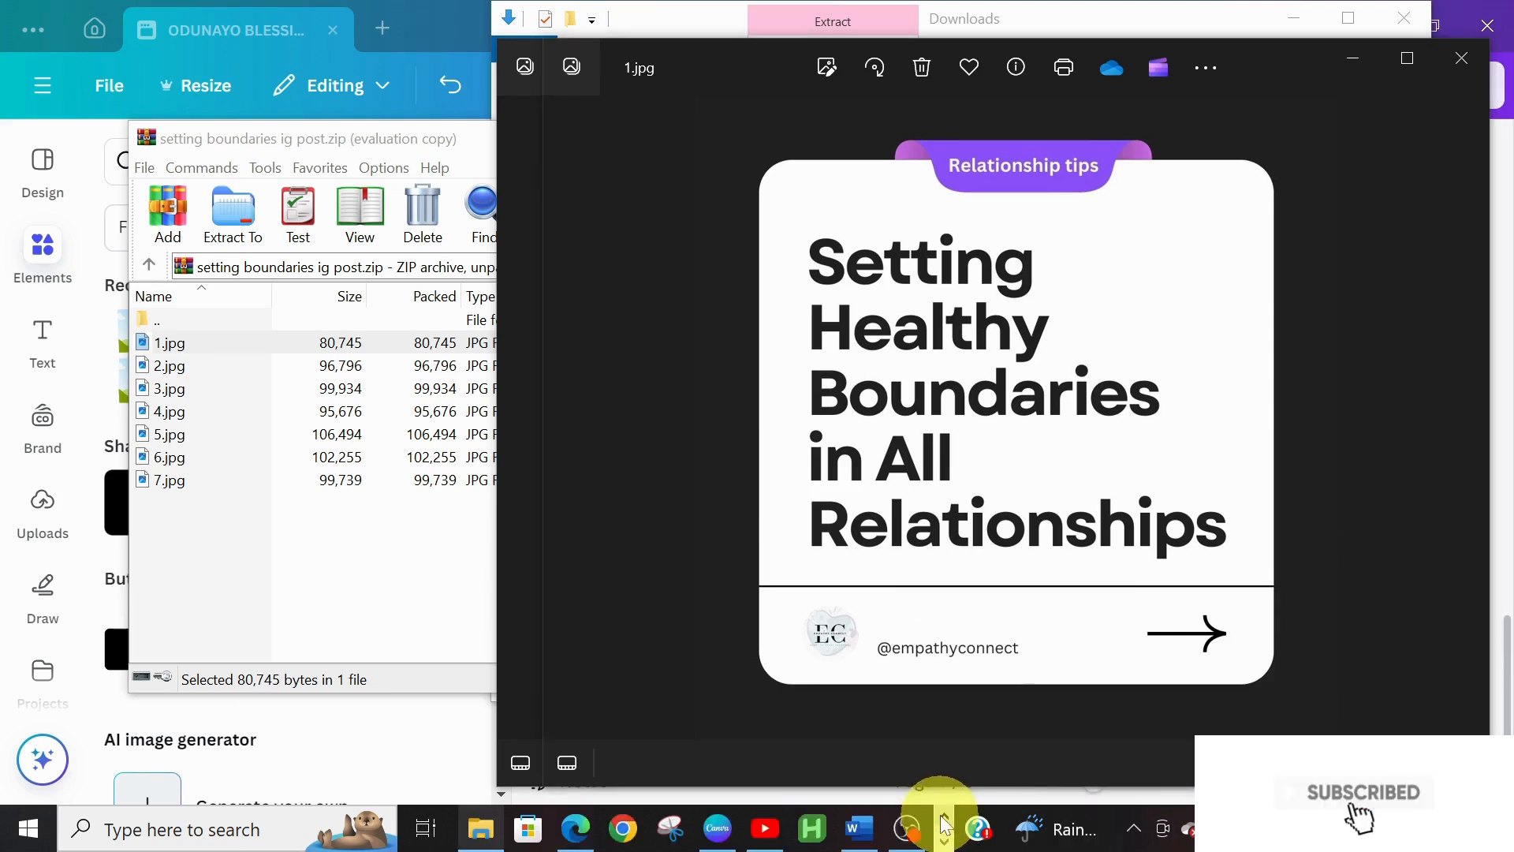
{"action": "left_click", "coordinate": [716, 833]}
{"action": "key", "text": "ctrl+v"}
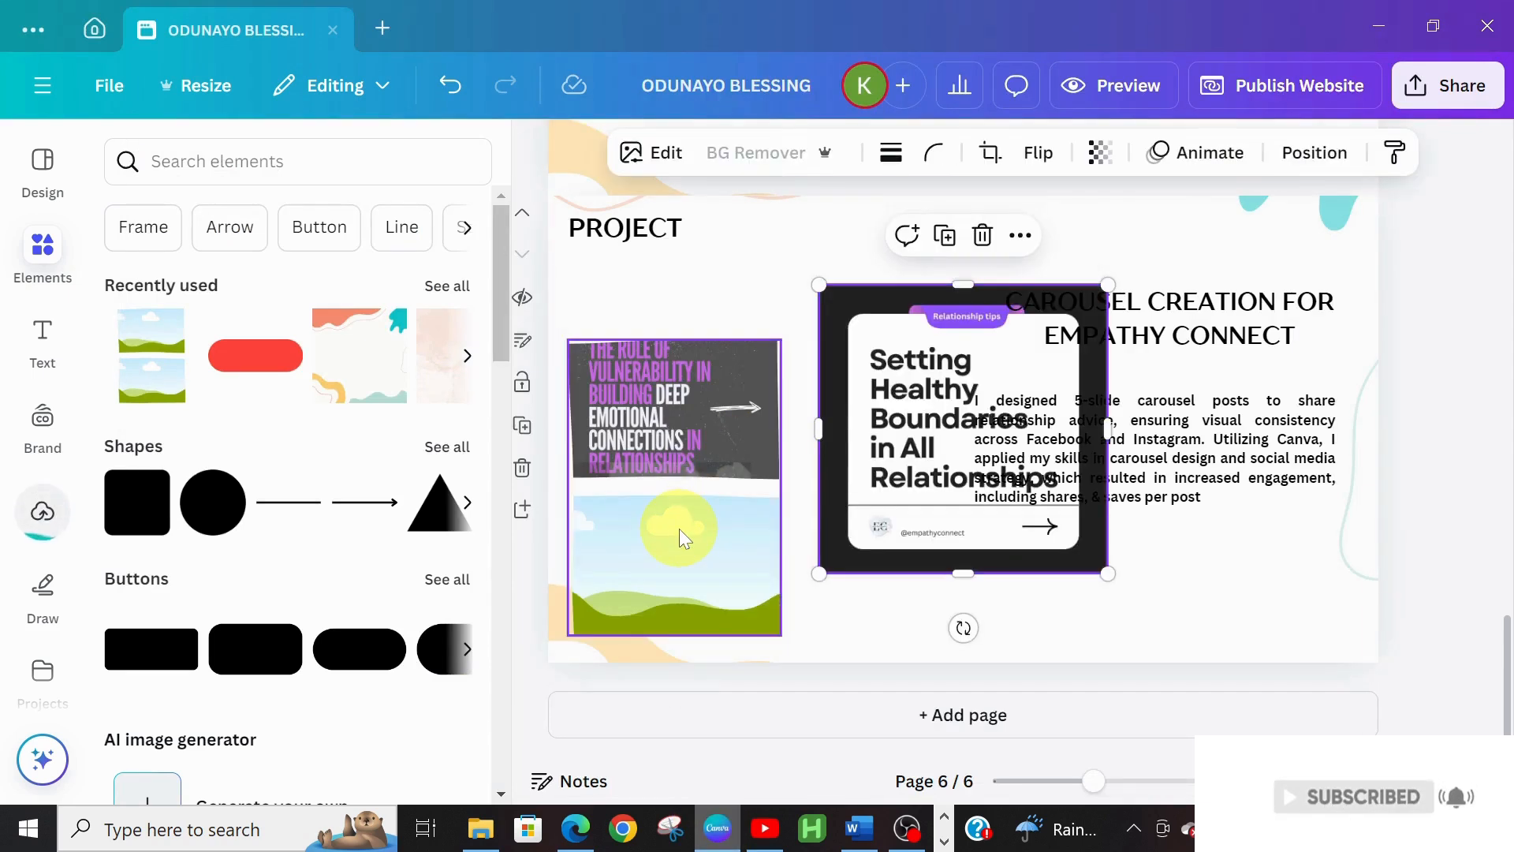
Drop the boundaries slide into the lower frame, then enlarge and nudge the image pair upward
{"action": "mouse_move", "coordinate": [912, 465]}
{"action": "left_mouse_down"}
{"action": "mouse_move", "coordinate": [784, 514]}
{"action": "mouse_move", "coordinate": [676, 524]}
{"action": "mouse_move", "coordinate": [676, 552]}
{"action": "left_mouse_up"}
{"action": "left_click", "coordinate": [771, 483]}
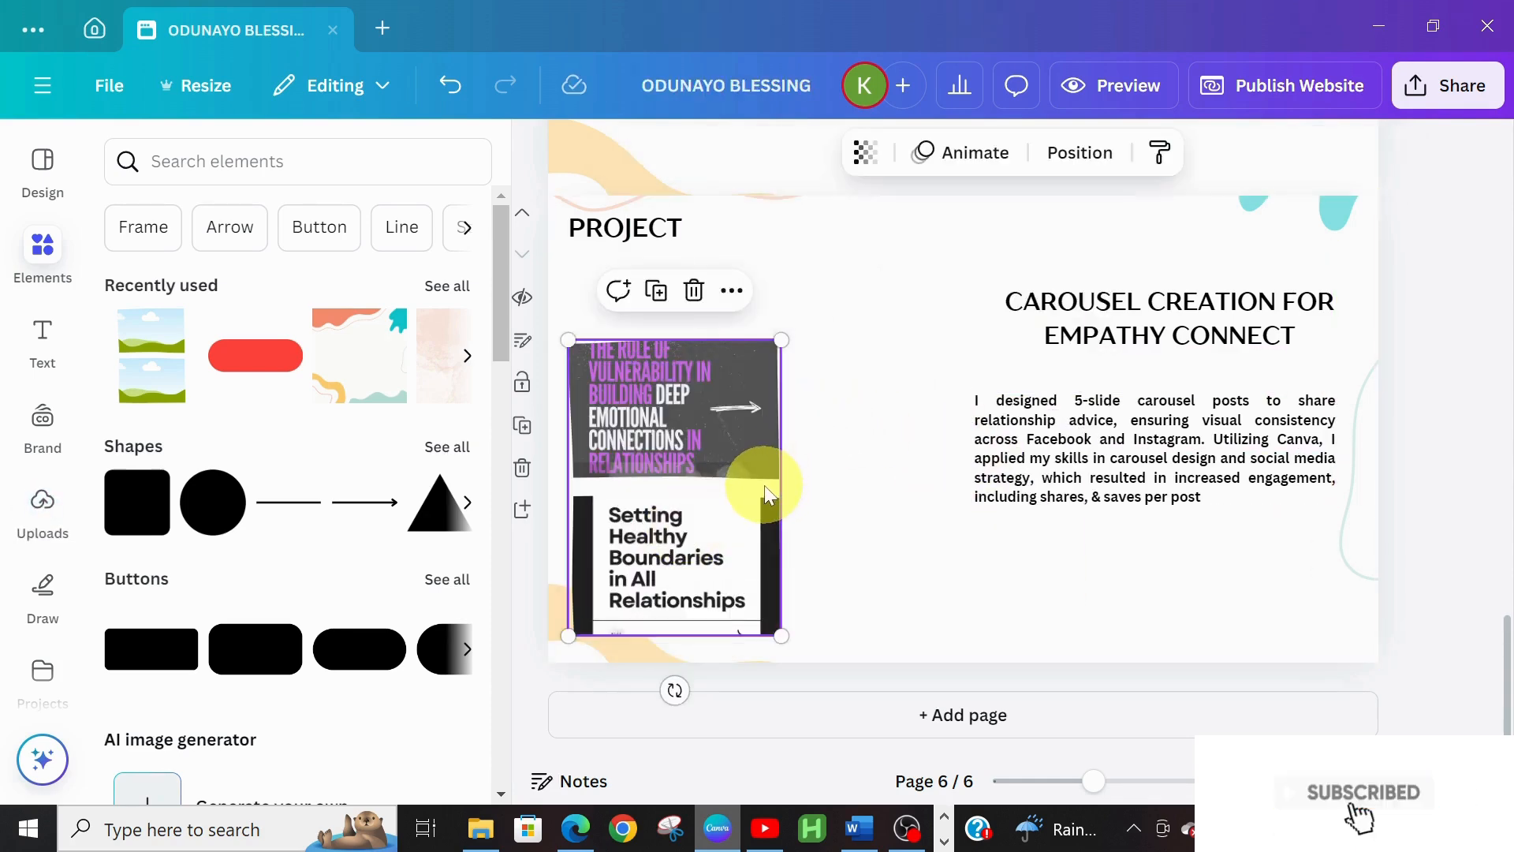
{"action": "left_click_drag", "start_coordinate": [783, 635], "coordinate": [820, 623]}
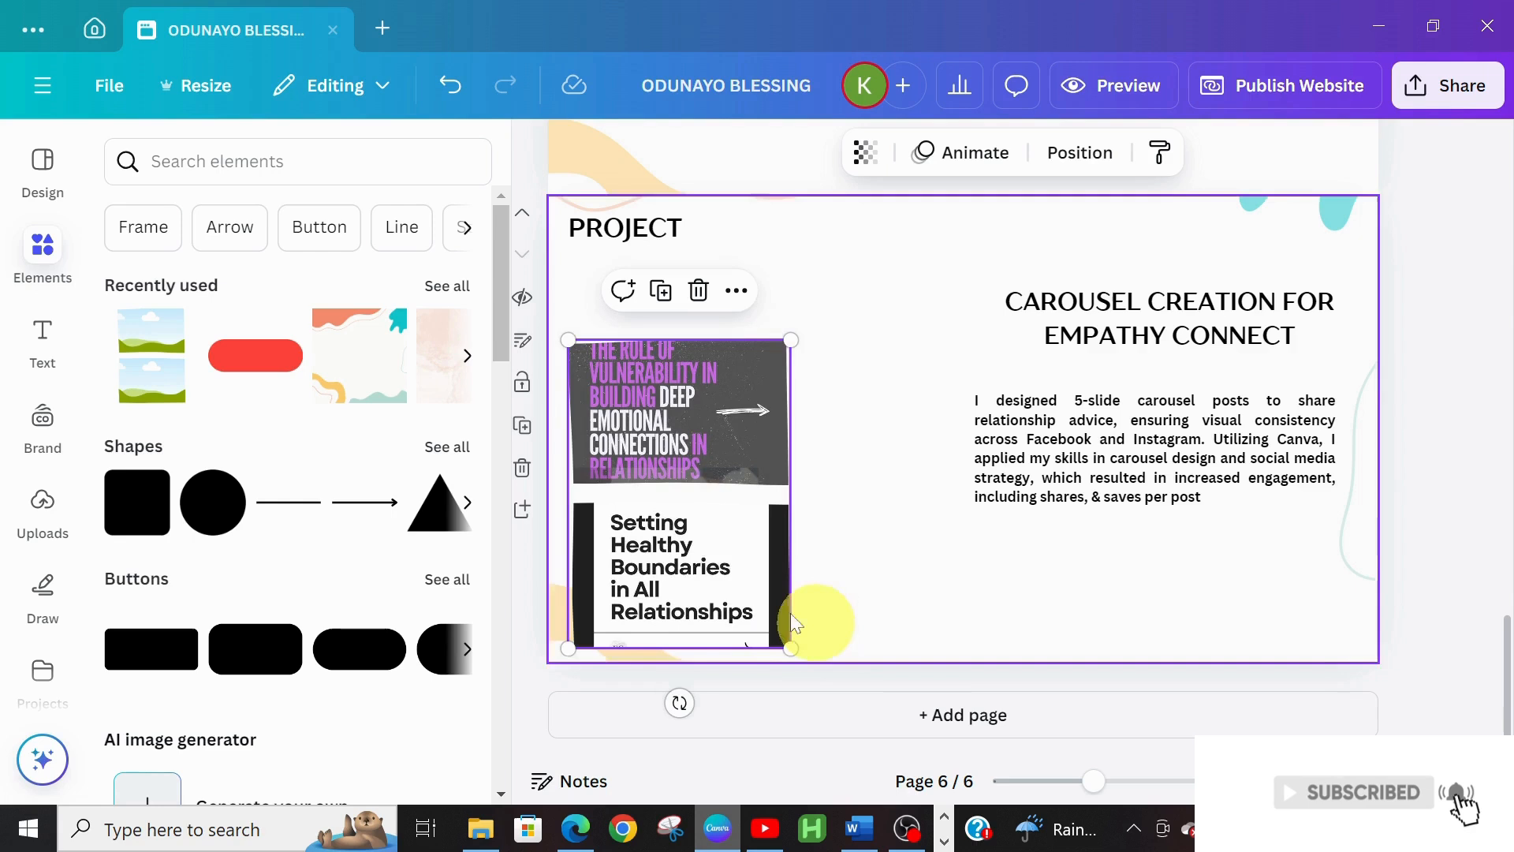
{"action": "left_click", "coordinate": [717, 547]}
{"action": "left_click_drag", "start_coordinate": [717, 547], "coordinate": [712, 546]}
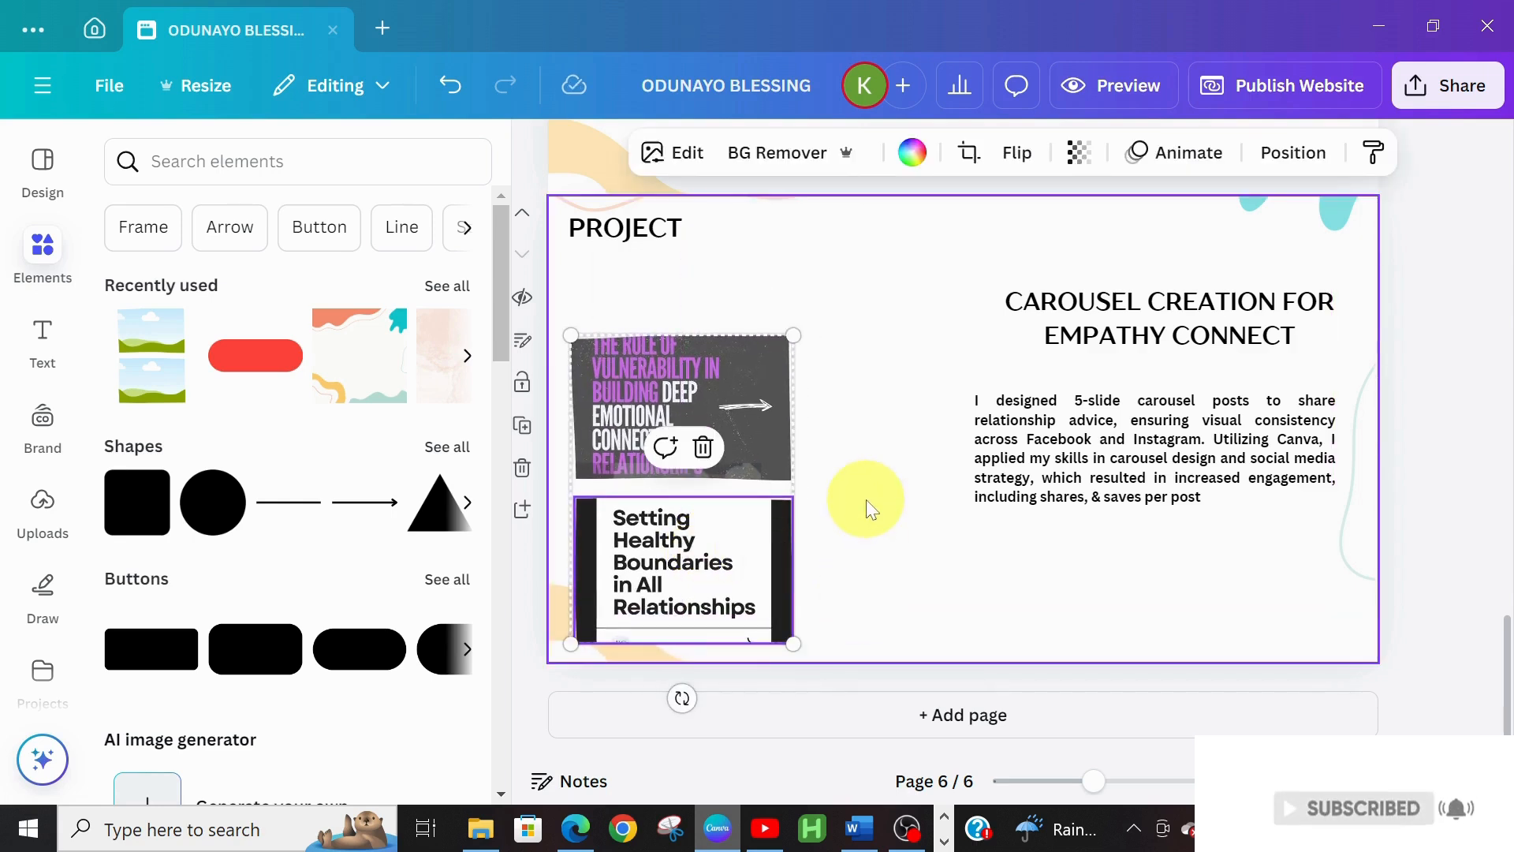
Shift the carousel title left and narrow its text box, then bring up the Word document
{"action": "left_click_drag", "start_coordinate": [1088, 335], "coordinate": [1055, 325]}
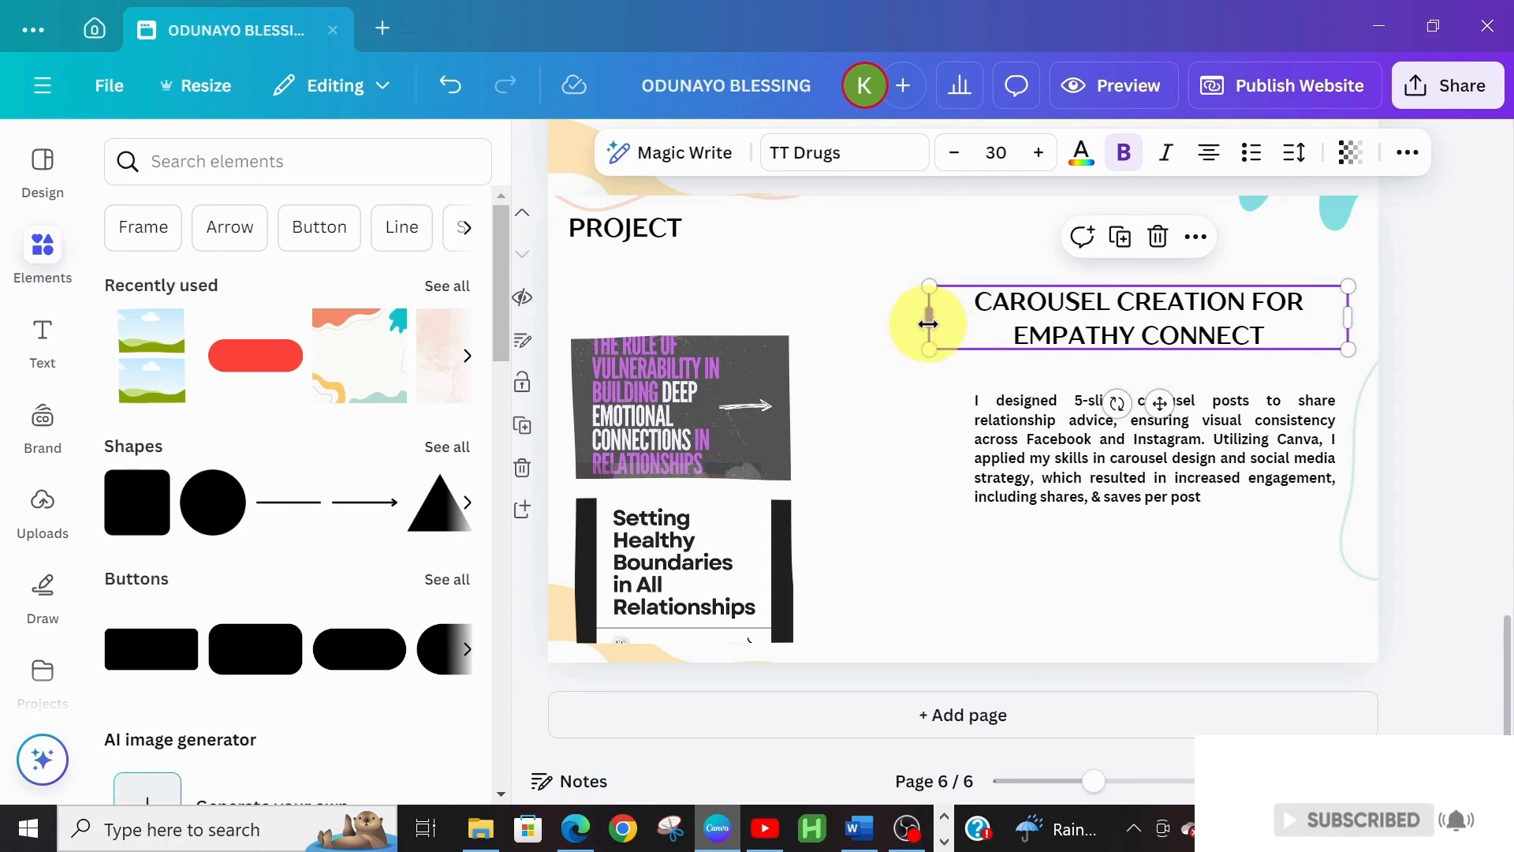
{"action": "left_click_drag", "start_coordinate": [930, 317], "coordinate": [950, 312]}
{"action": "mouse_move", "coordinate": [1076, 326]}
{"action": "left_mouse_down"}
{"action": "mouse_move", "coordinate": [1060, 319]}
{"action": "mouse_move", "coordinate": [1076, 320]}
{"action": "left_mouse_up"}
{"action": "left_click", "coordinate": [1116, 597]}
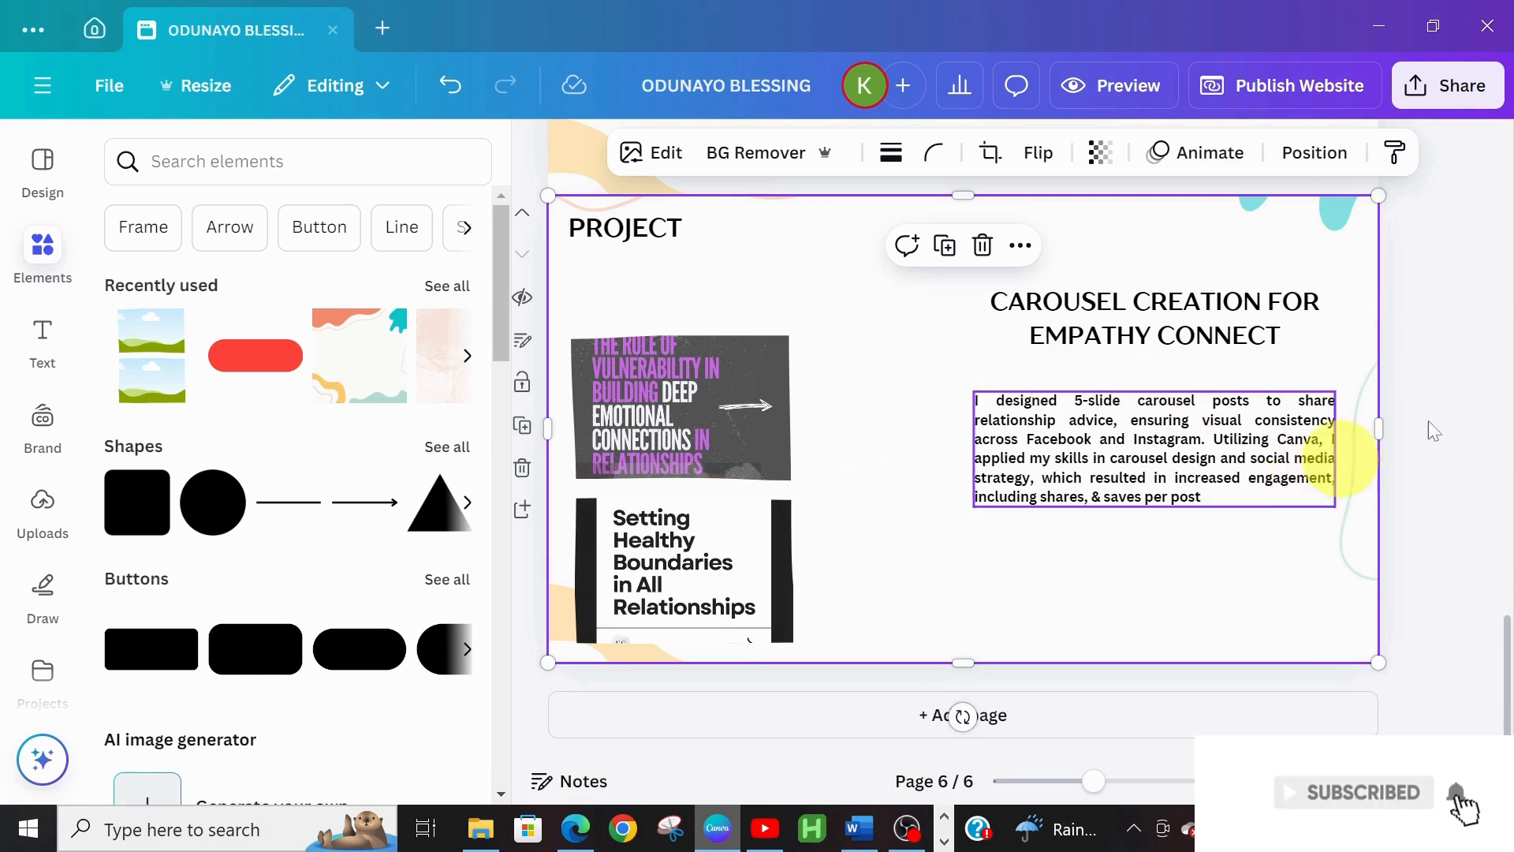
{"action": "left_click", "coordinate": [853, 838]}
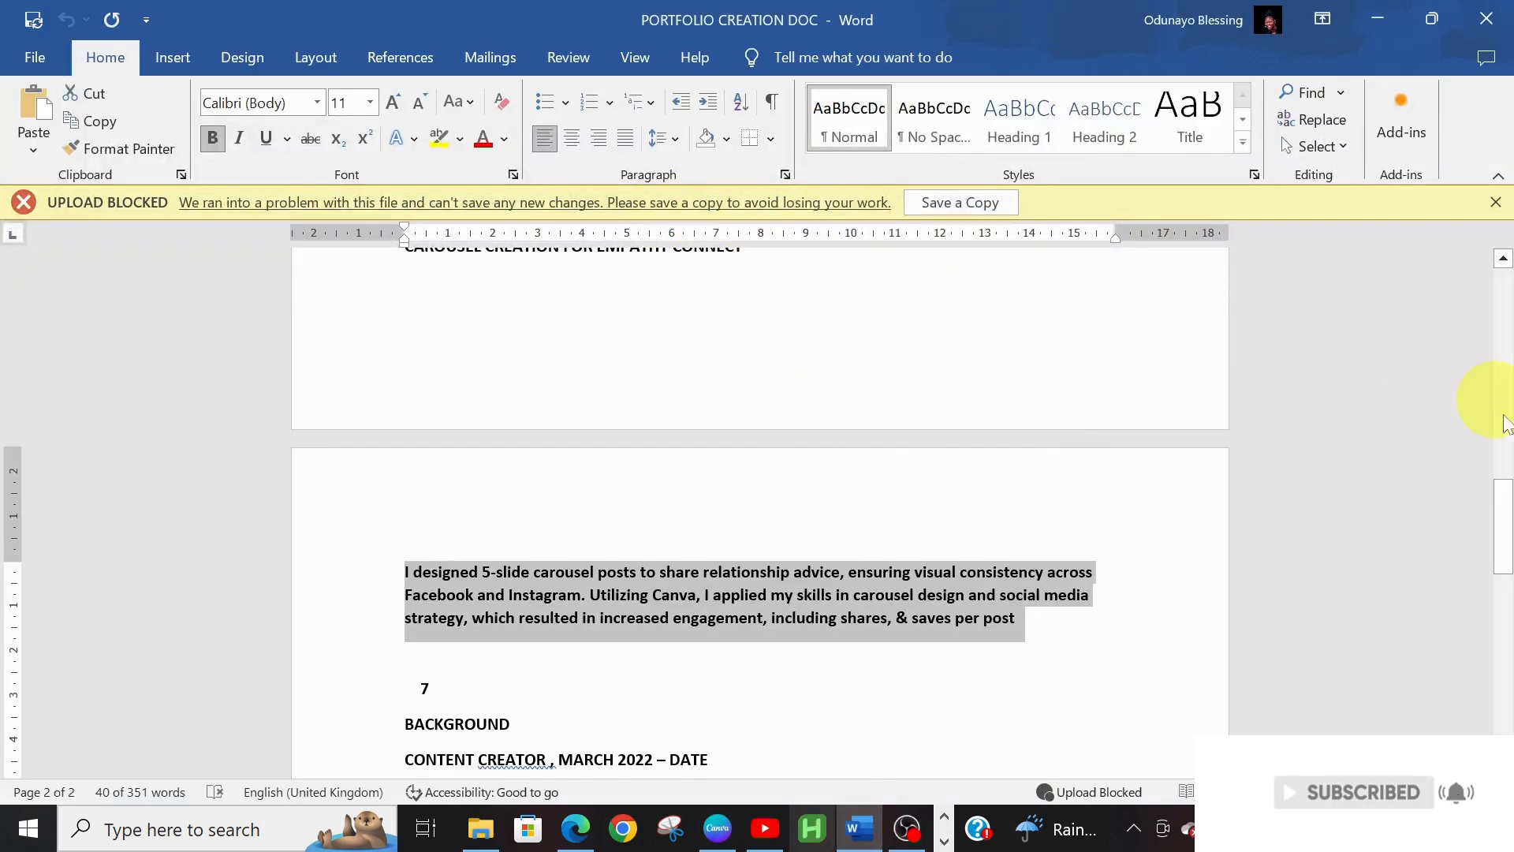
Scroll Word's portfolio document down to the BACKGROUND and CERTIFICATION sections
{"action": "left_click_drag", "start_coordinate": [1503, 517], "coordinate": [1508, 582]}
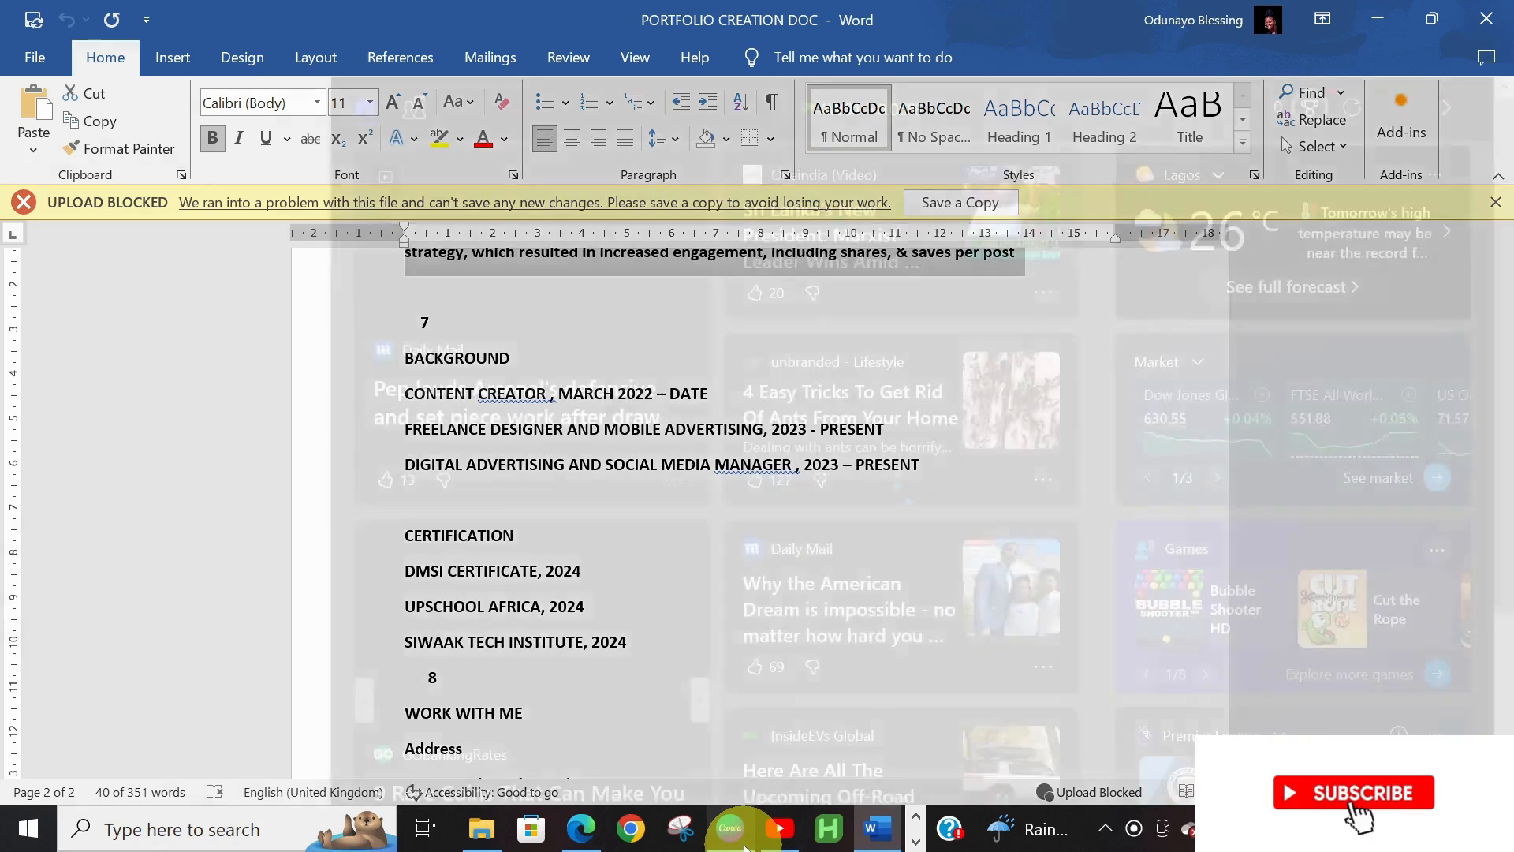
Add a blank page 7 with a top-left heading reading BACKGROUND
{"action": "left_click", "coordinate": [738, 833]}
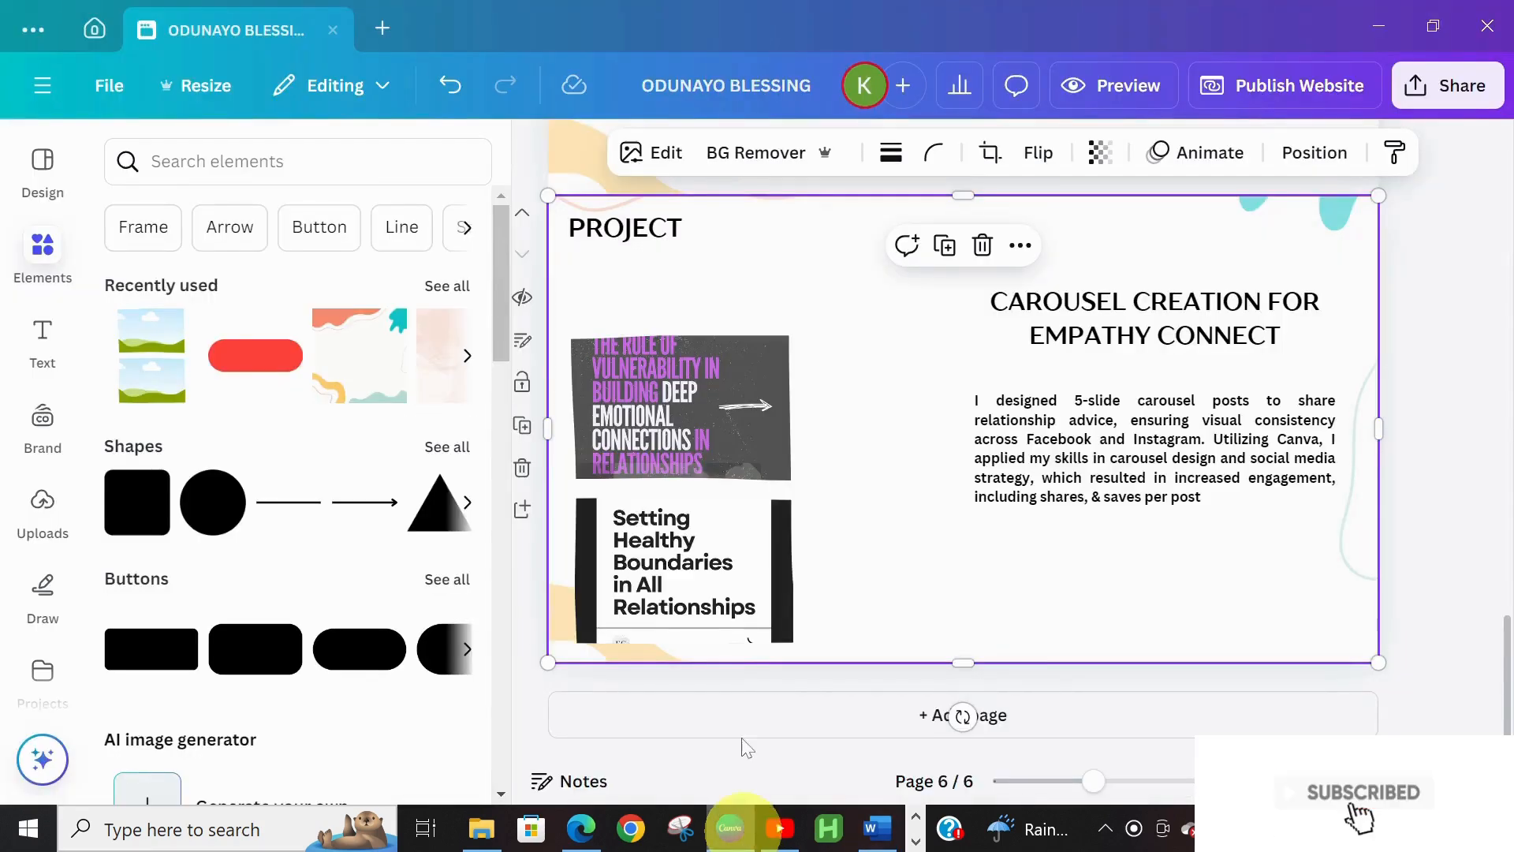
{"action": "left_click", "coordinate": [978, 716]}
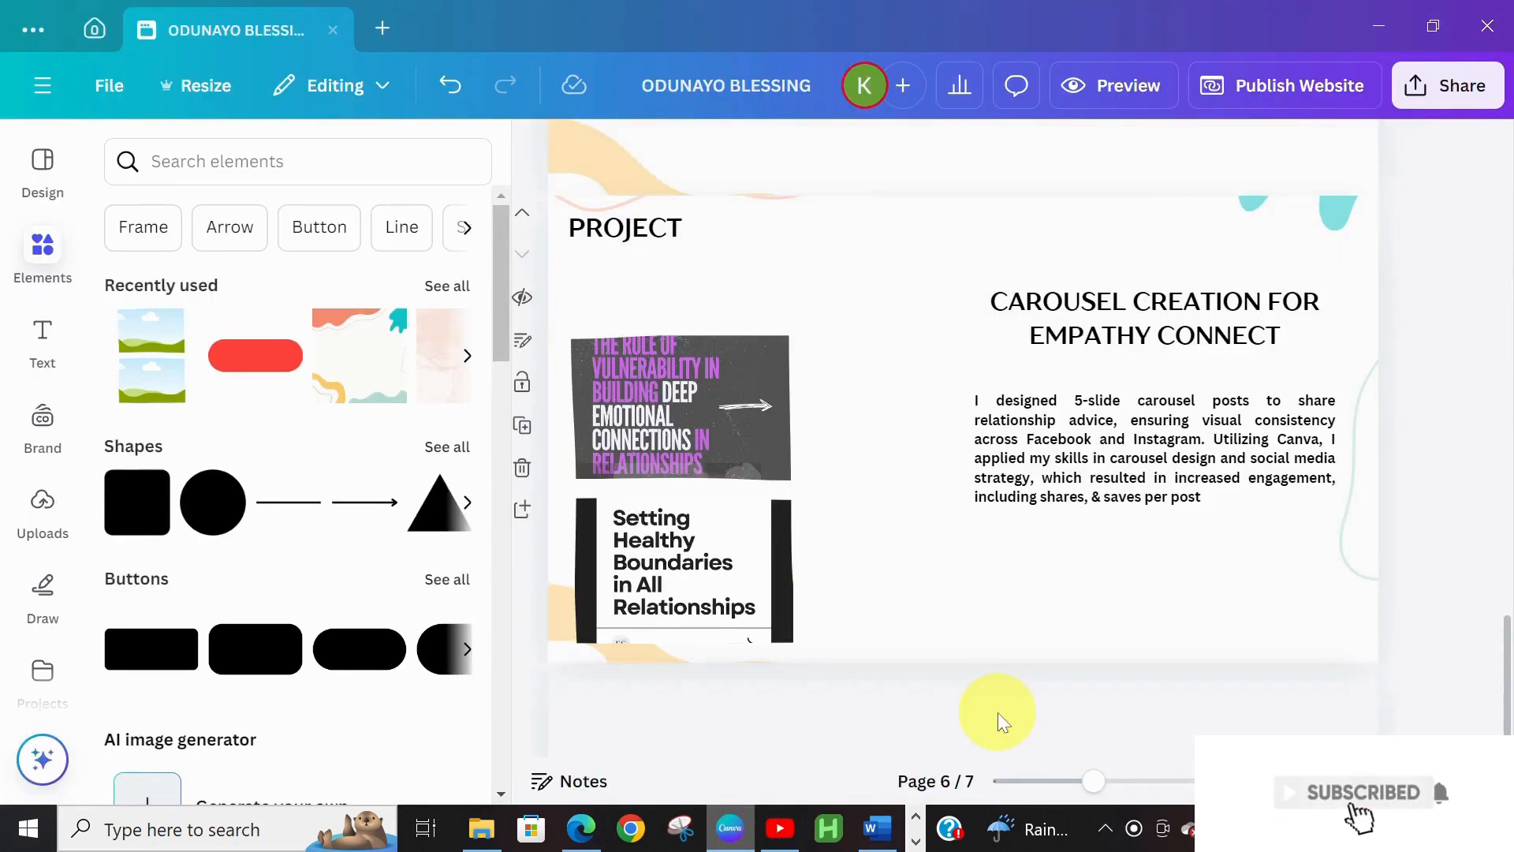
{"action": "left_click", "coordinate": [28, 365]}
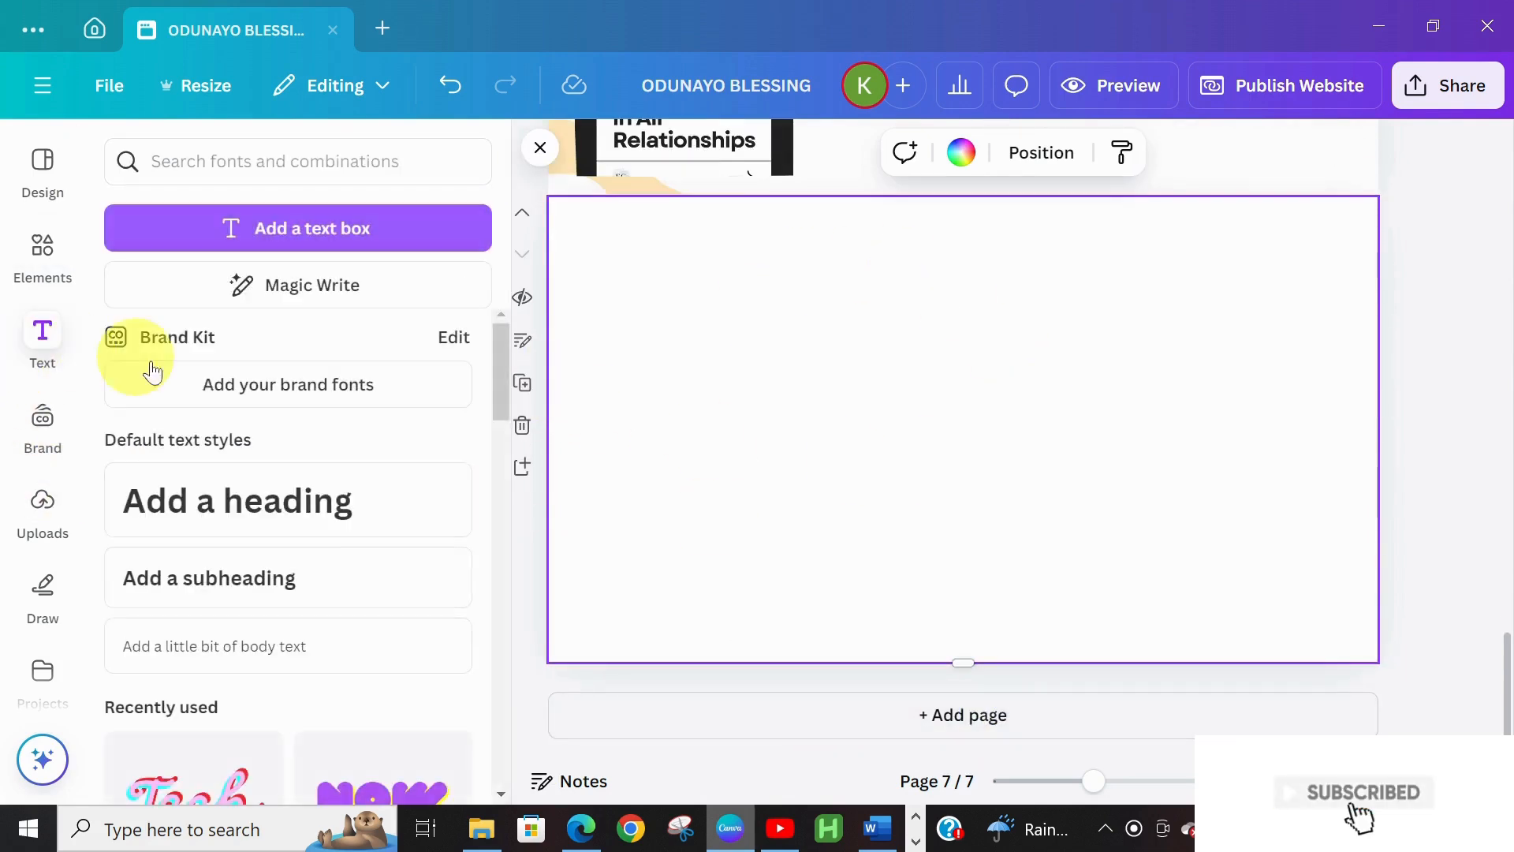
{"action": "left_click", "coordinate": [210, 512]}
{"action": "left_click_drag", "start_coordinate": [985, 511], "coordinate": [737, 304]}
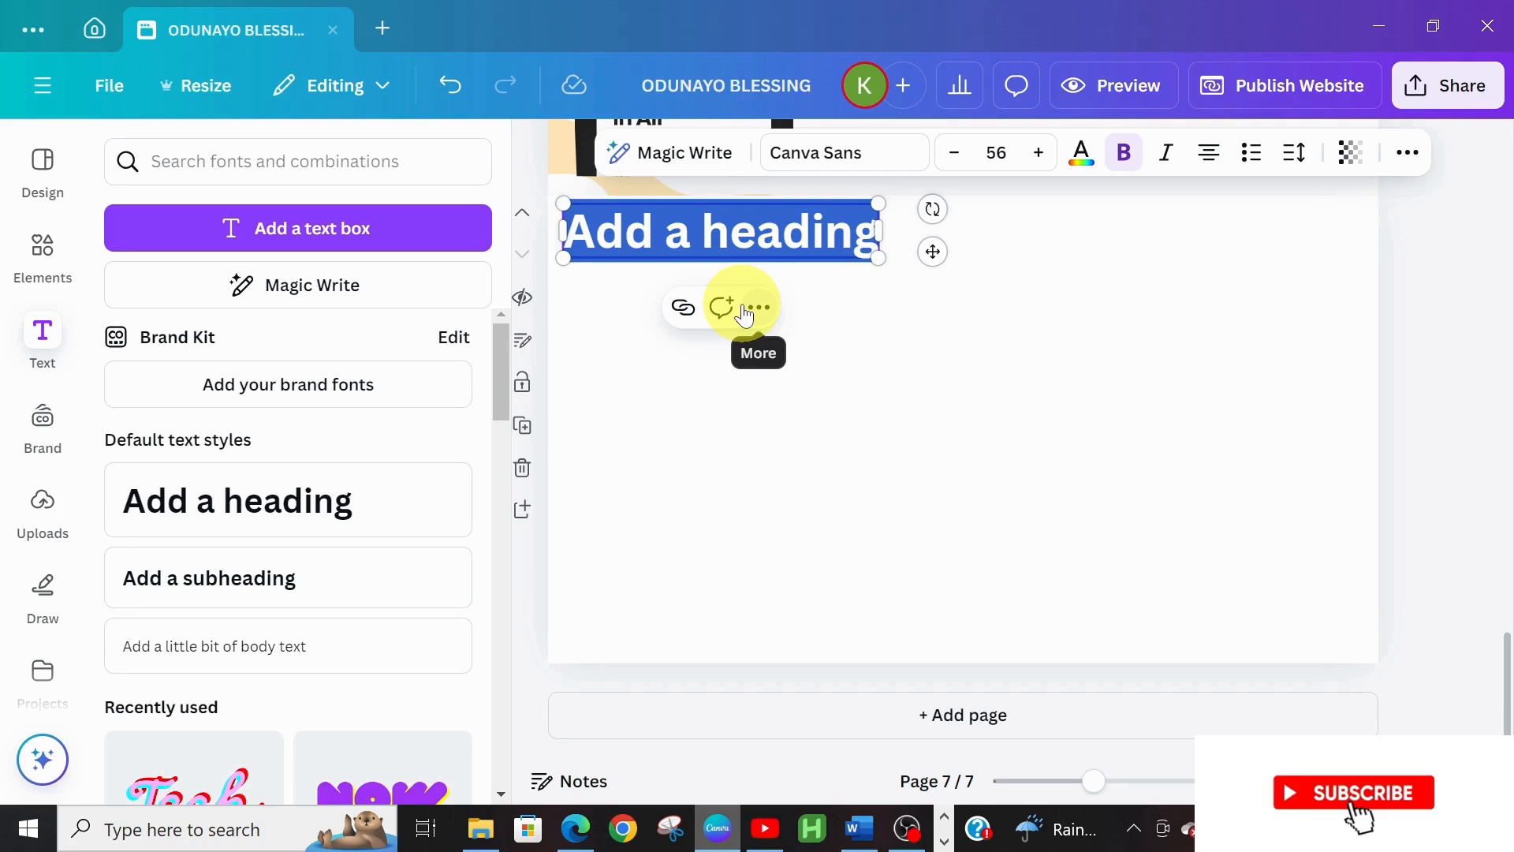
{"action": "type", "text": "BAC"}
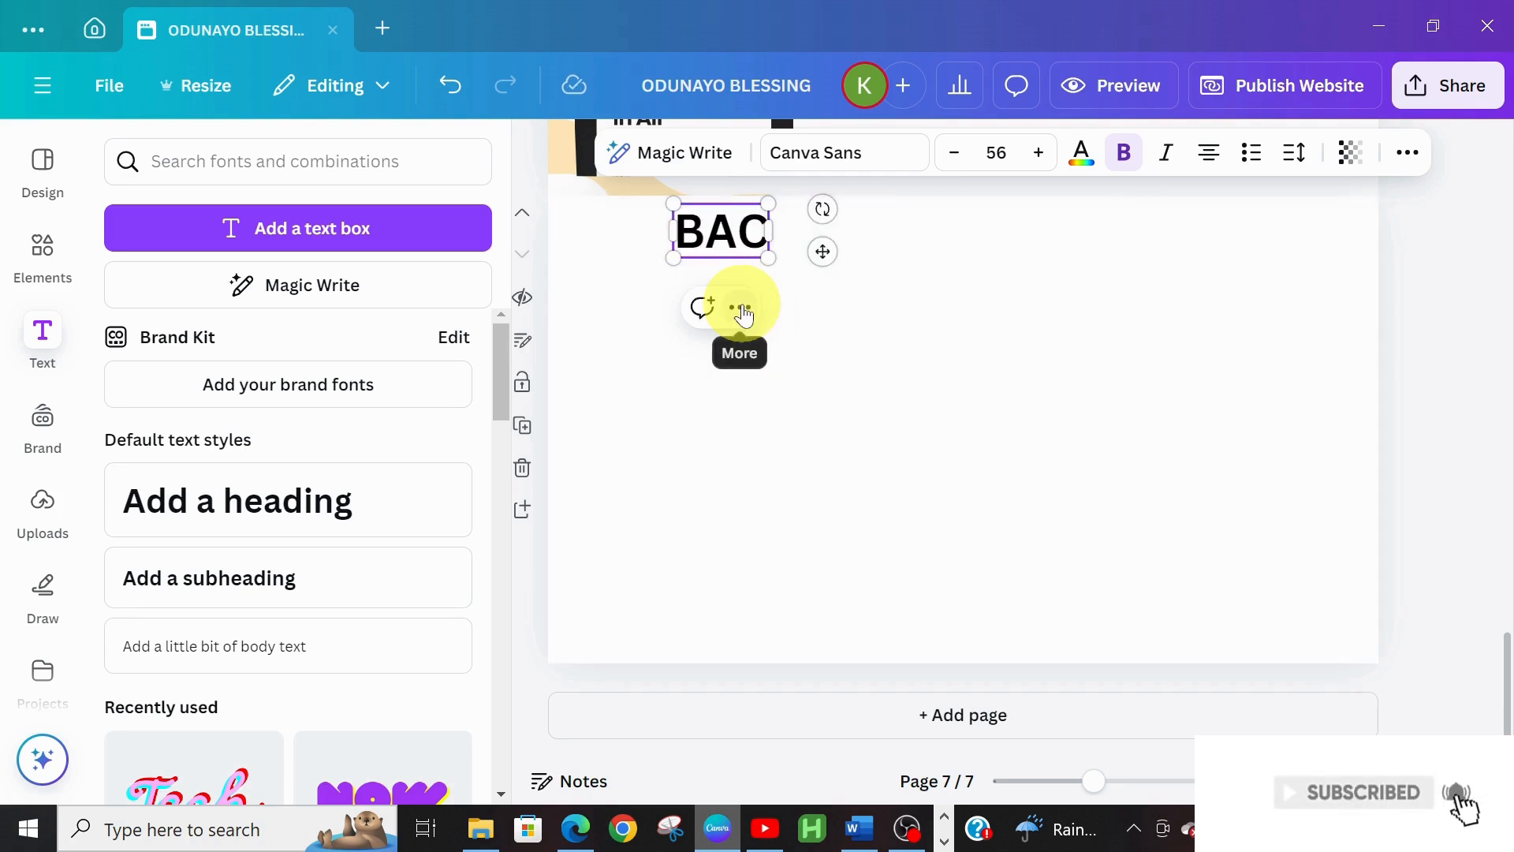
{"action": "type", "text": "KGR"}
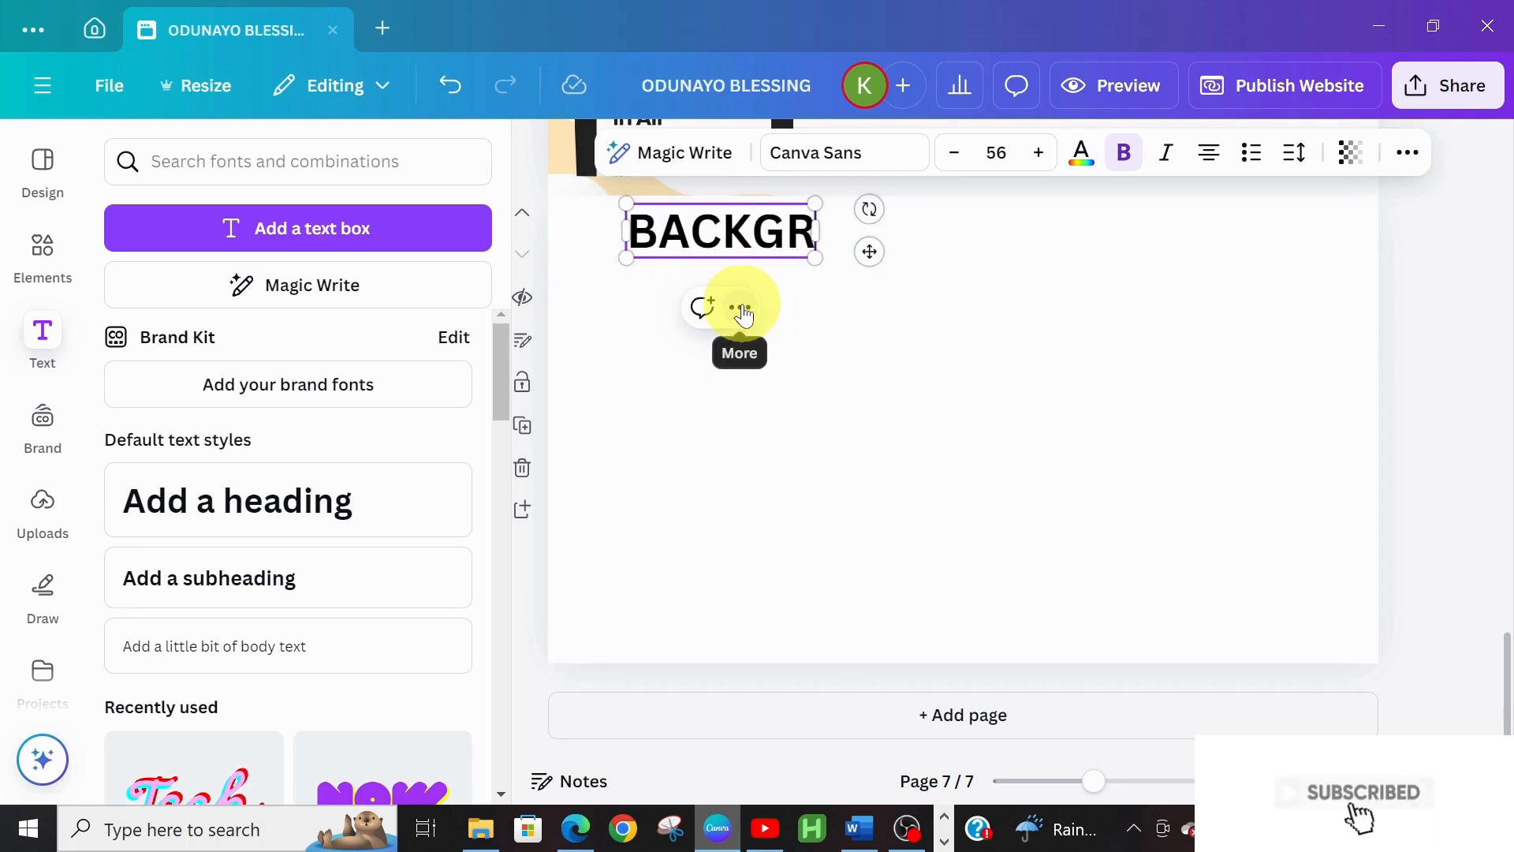
{"action": "type", "text": "OUND"}
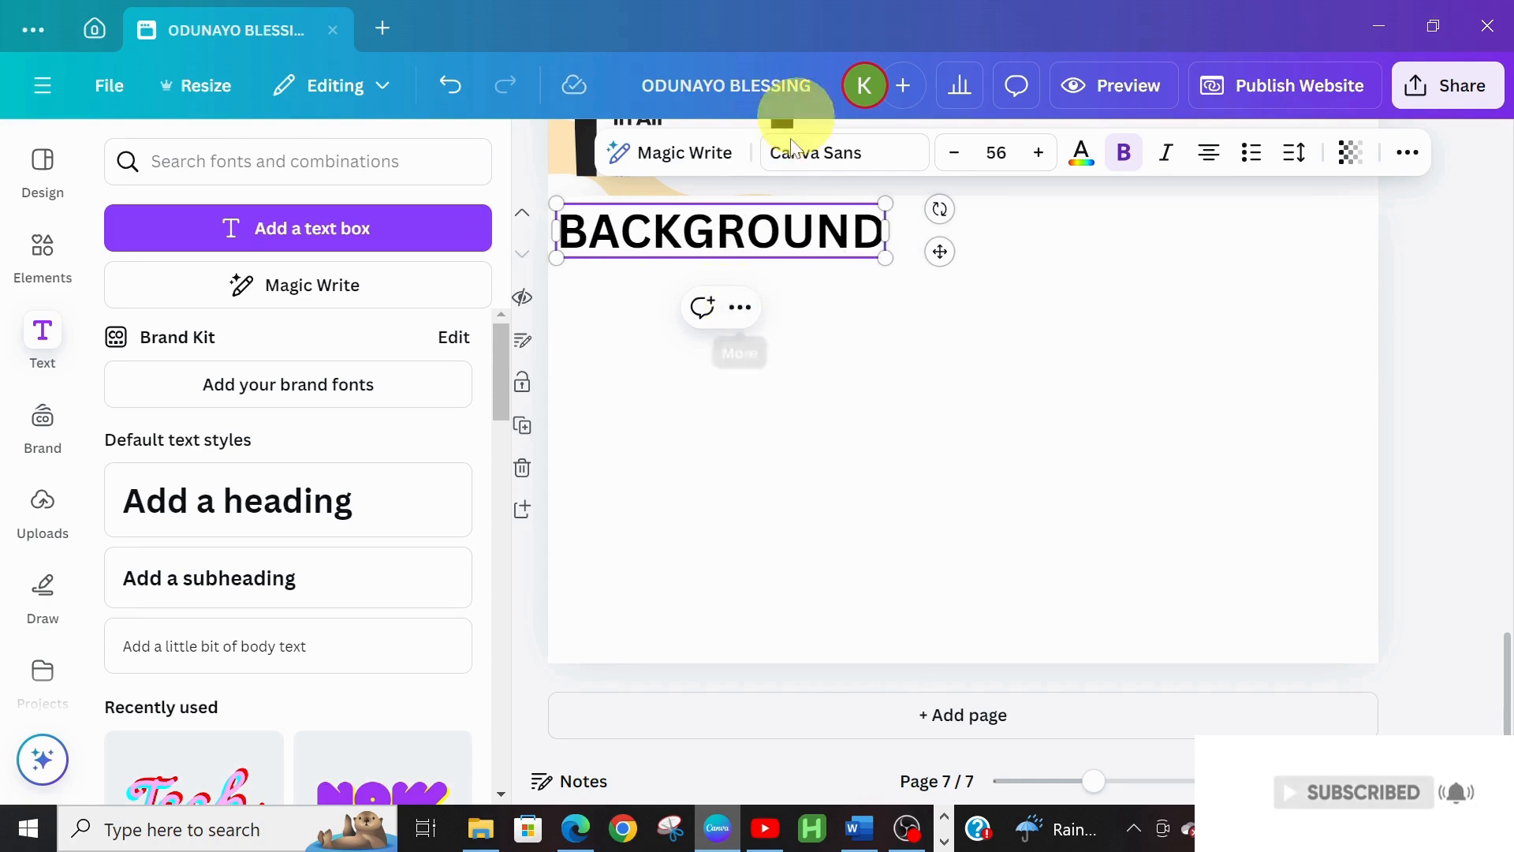
Set the BACKGROUND heading to TT Drugs at size 30 and shift it slightly left
{"action": "left_click", "coordinate": [806, 155]}
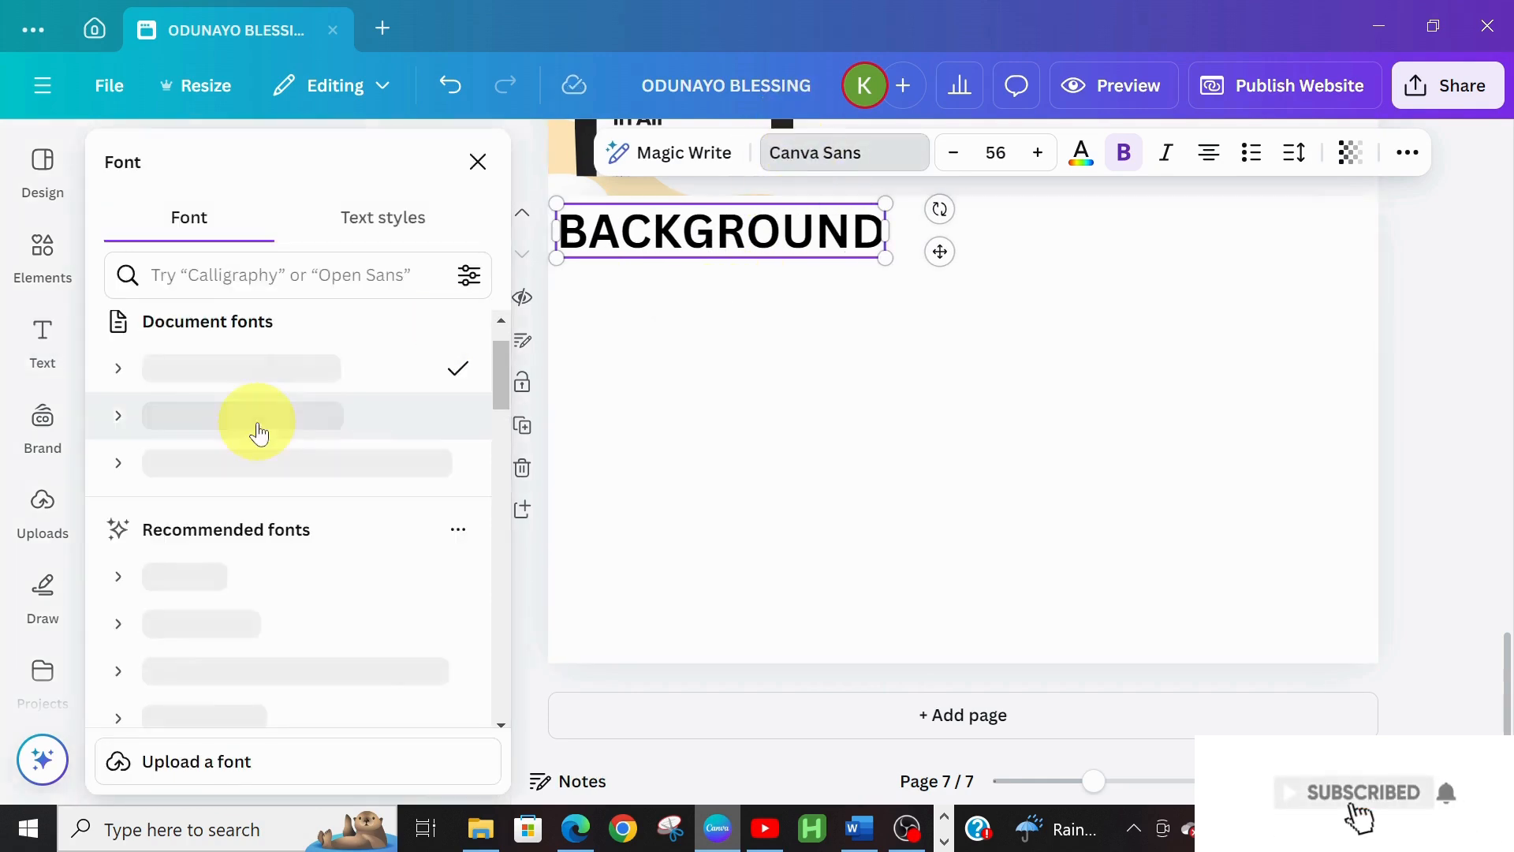
{"action": "left_click", "coordinate": [293, 464]}
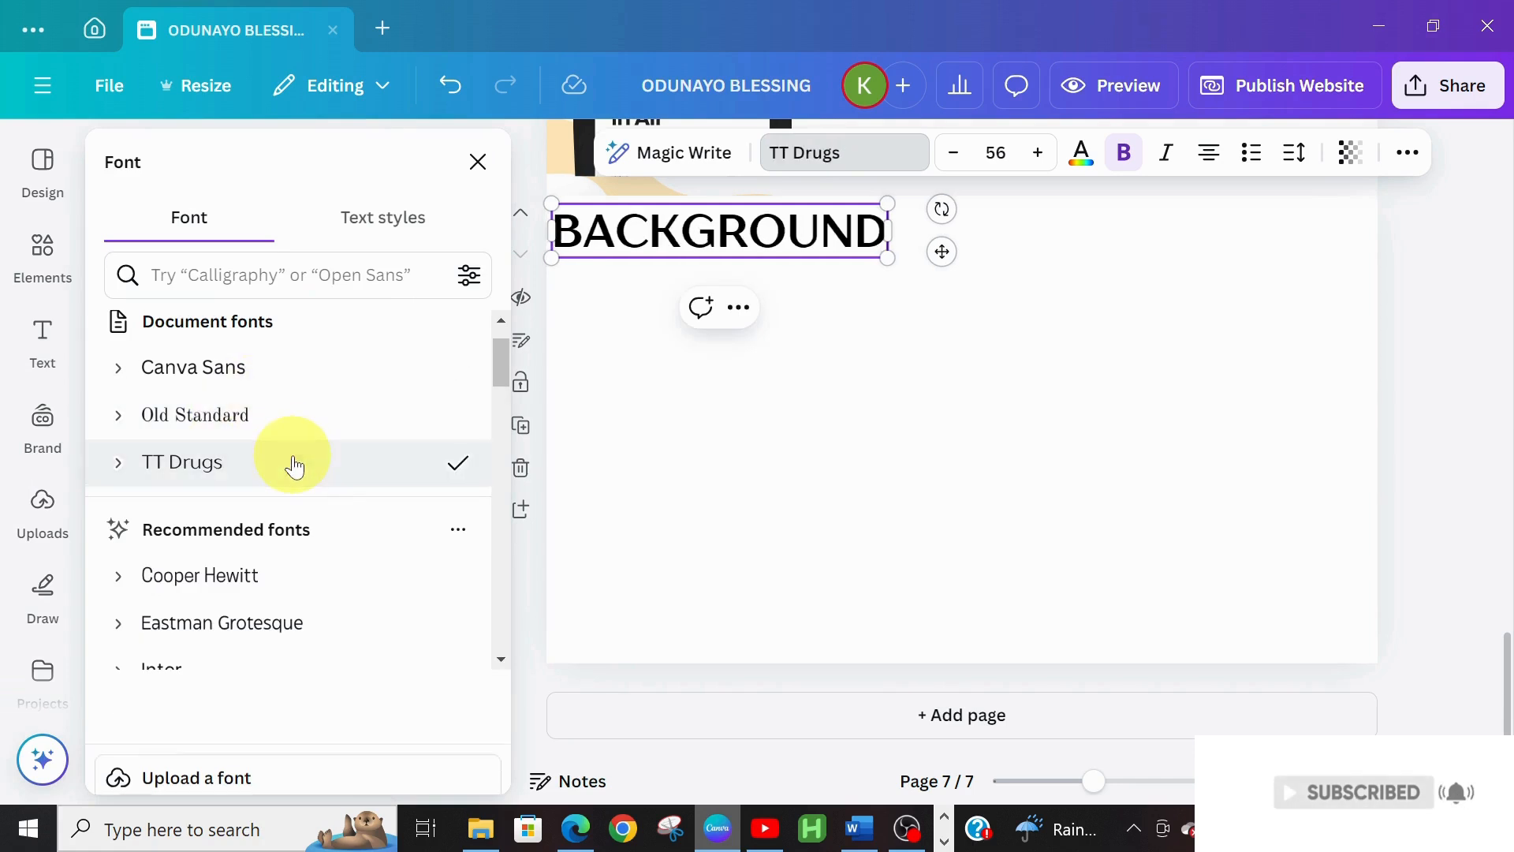
{"action": "left_click", "coordinate": [954, 161]}
{"action": "left_click", "coordinate": [955, 161]}
{"action": "left_click", "coordinate": [955, 161]}
{"action": "left_click", "coordinate": [955, 160]}
{"action": "left_click", "coordinate": [955, 161]}
{"action": "left_click", "coordinate": [954, 160]}
{"action": "left_click", "coordinate": [955, 161]}
{"action": "left_click", "coordinate": [955, 161]}
{"action": "left_click", "coordinate": [954, 161]}
{"action": "left_click", "coordinate": [955, 161]}
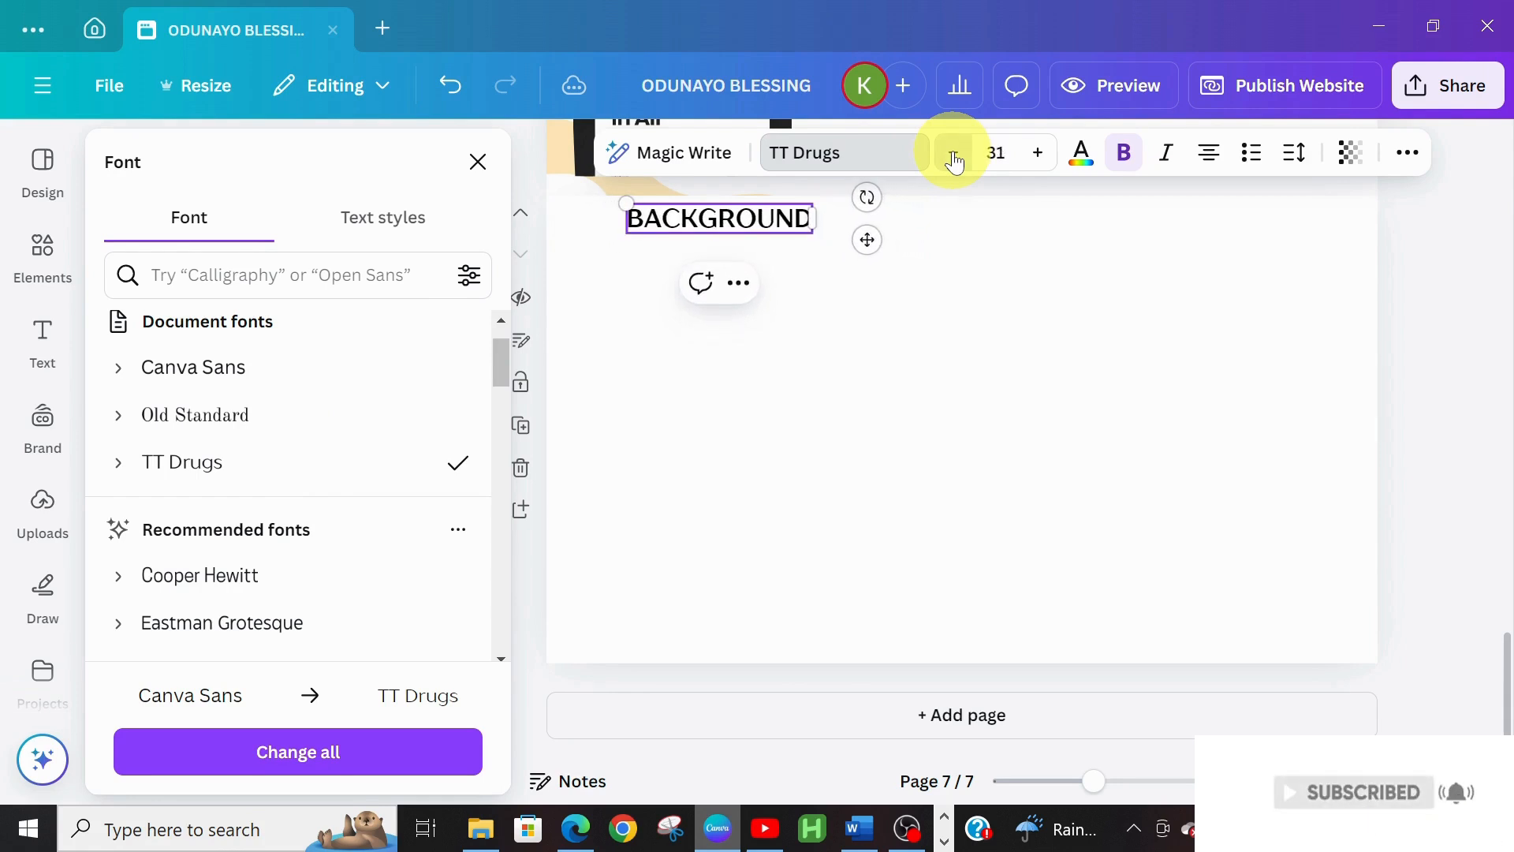
{"action": "left_click", "coordinate": [954, 161]}
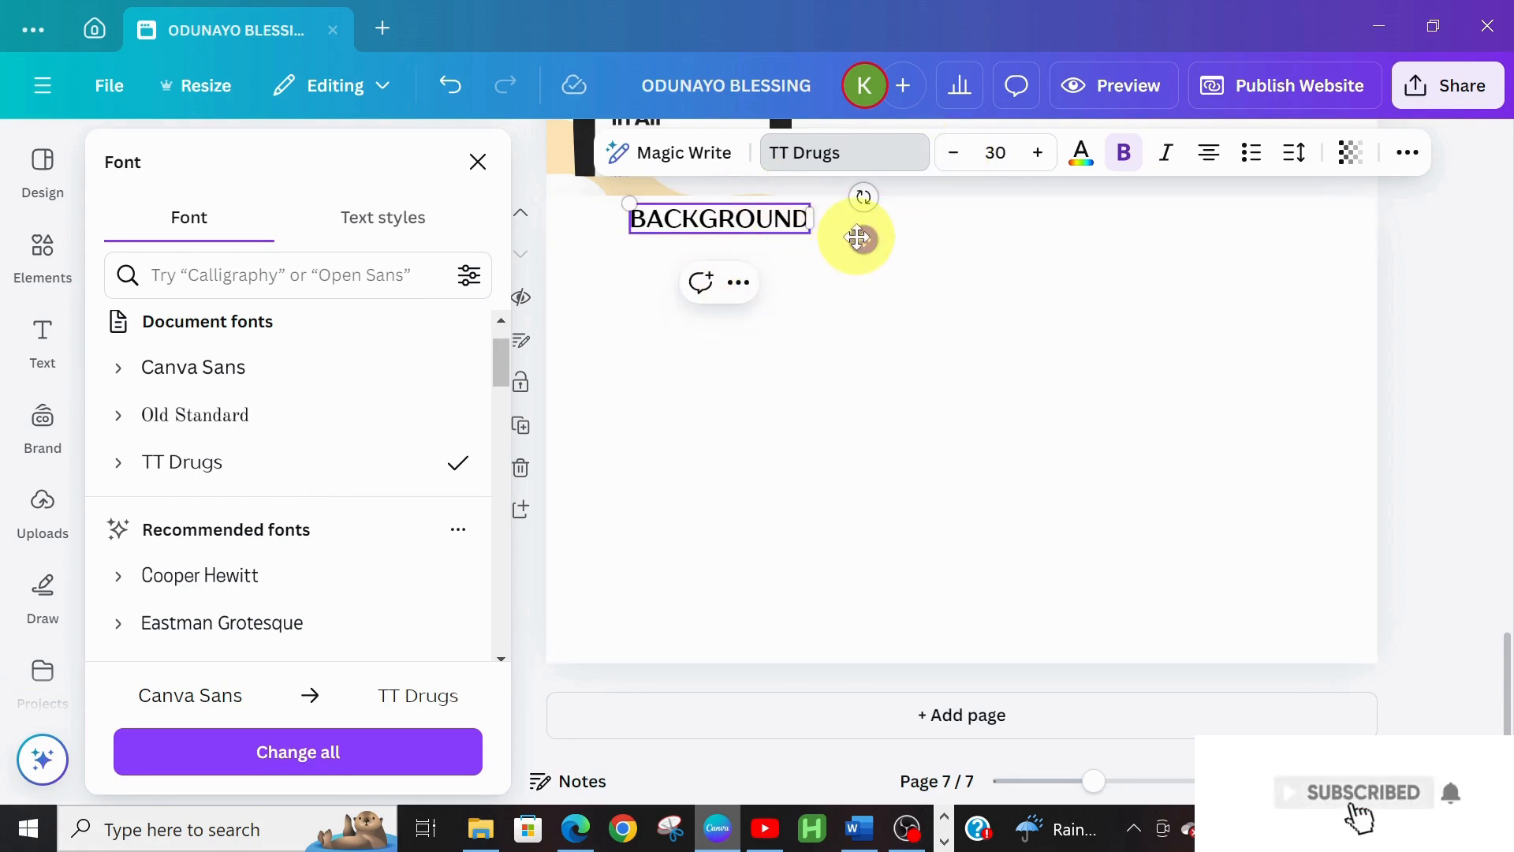
{"action": "left_click_drag", "start_coordinate": [858, 238], "coordinate": [812, 250]}
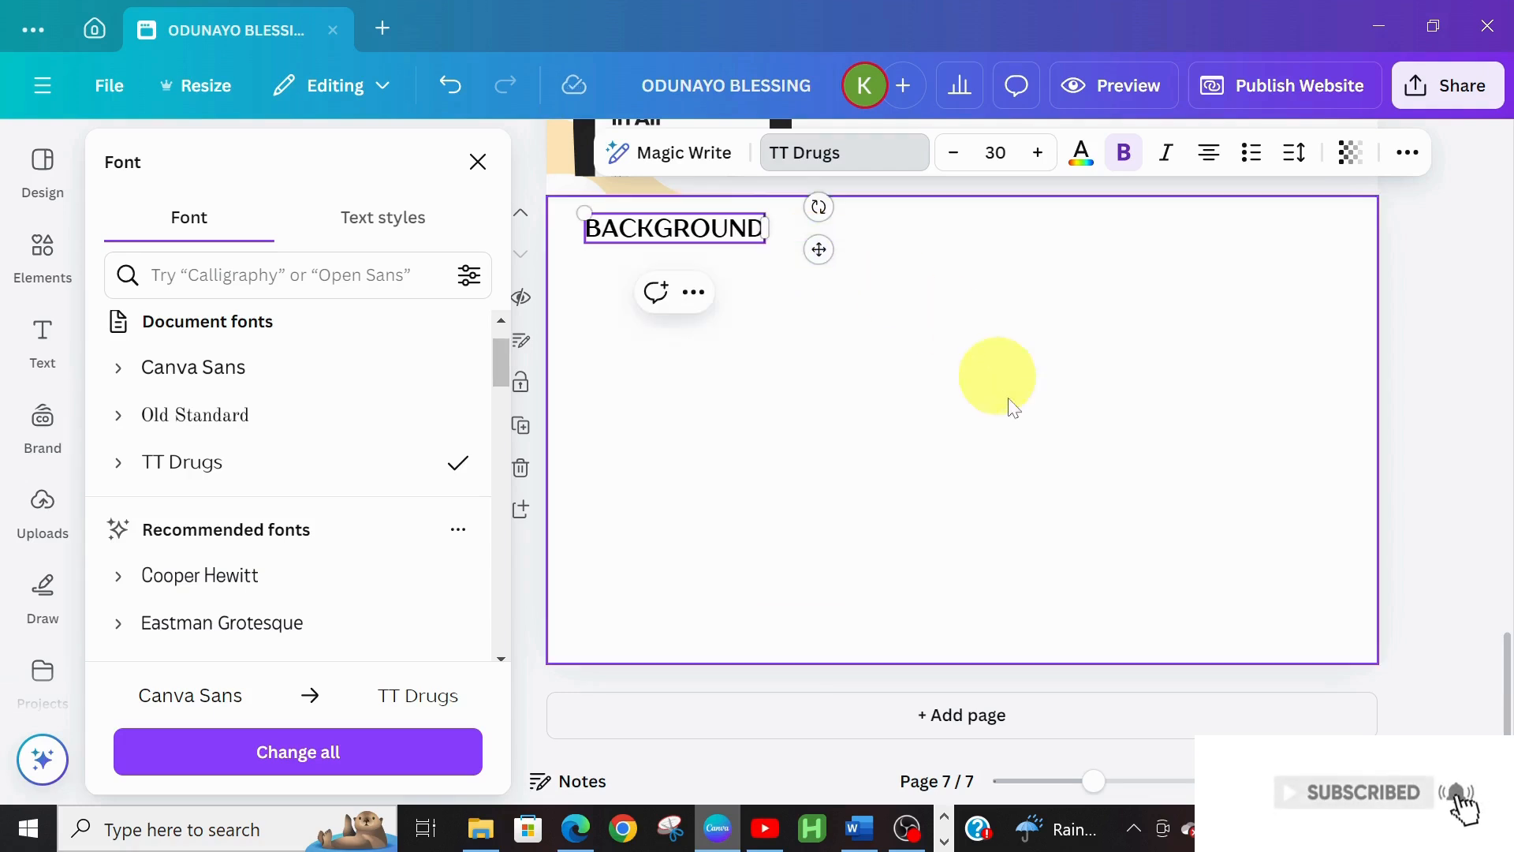
{"action": "left_click", "coordinate": [1012, 439]}
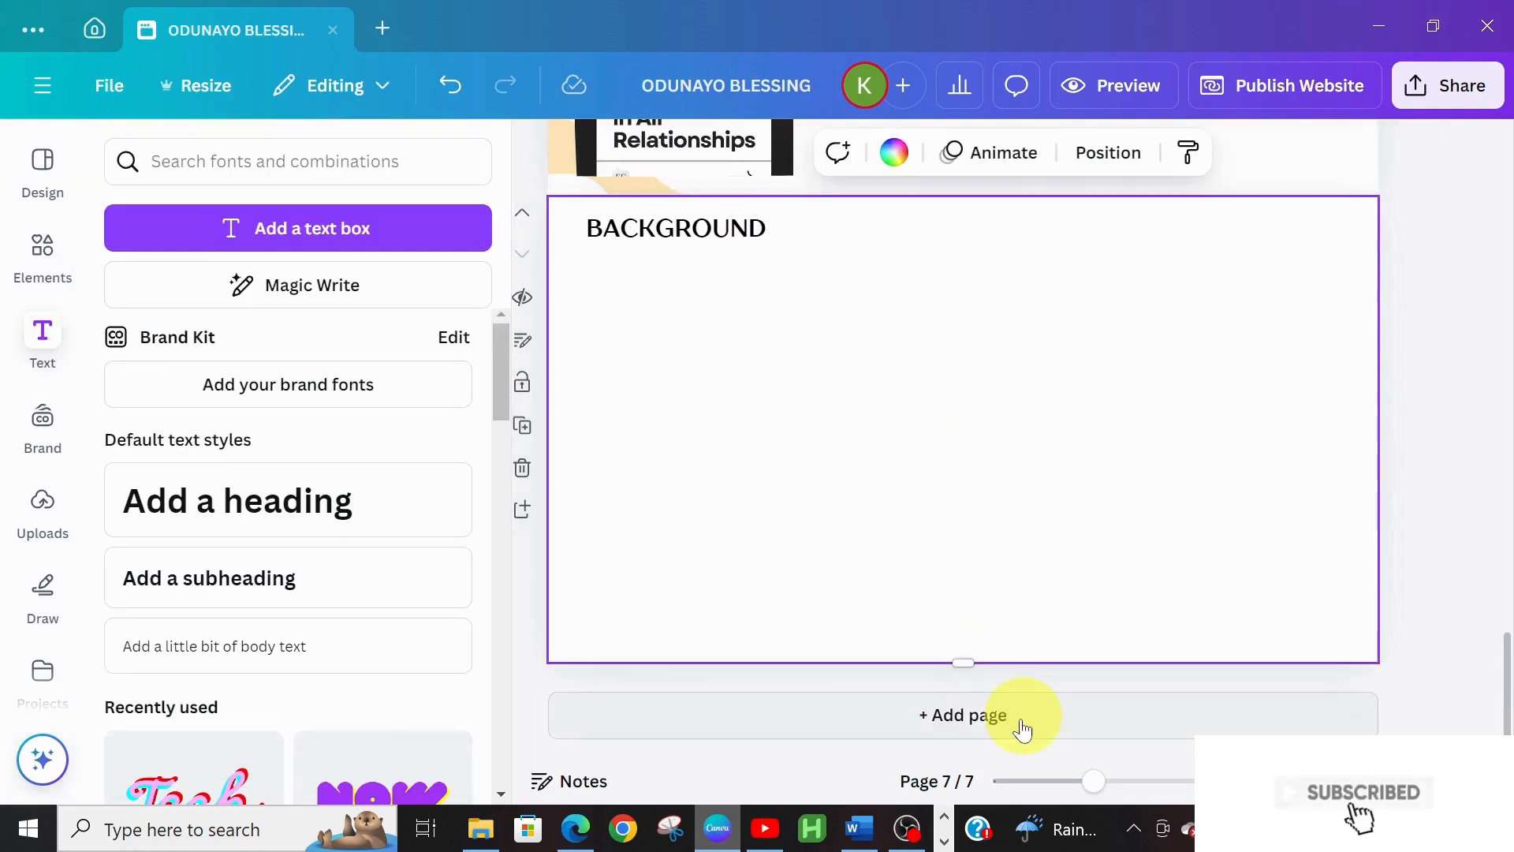
Copy the CONTENT CREATOR , MARCH 2022 – DATE line from the Word portfolio document
{"action": "left_click", "coordinate": [853, 828]}
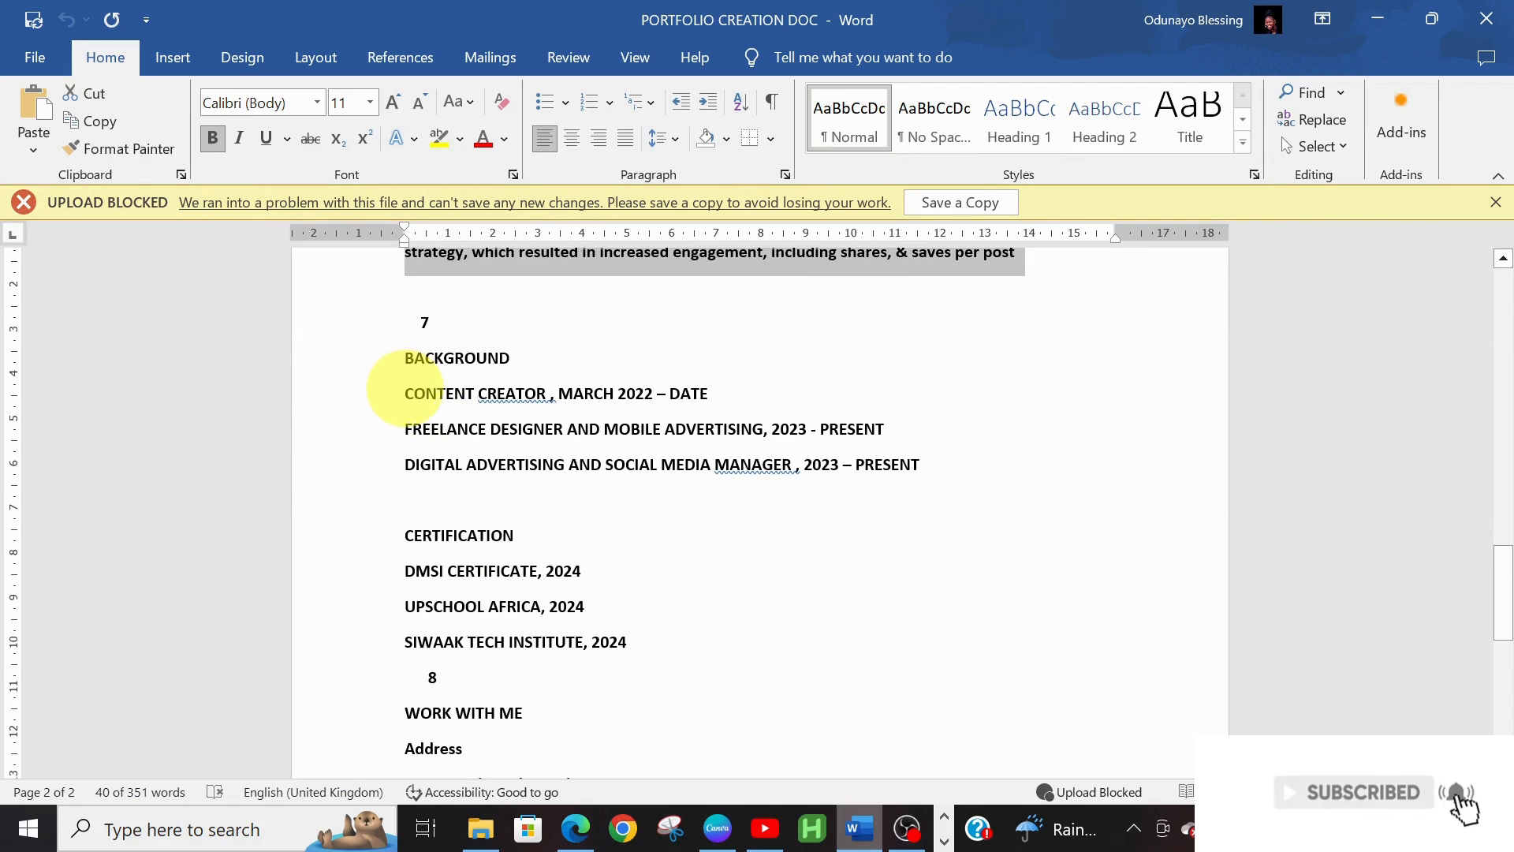
{"action": "triple_click", "coordinate": [406, 392]}
{"action": "key", "text": "ctrl+c"}
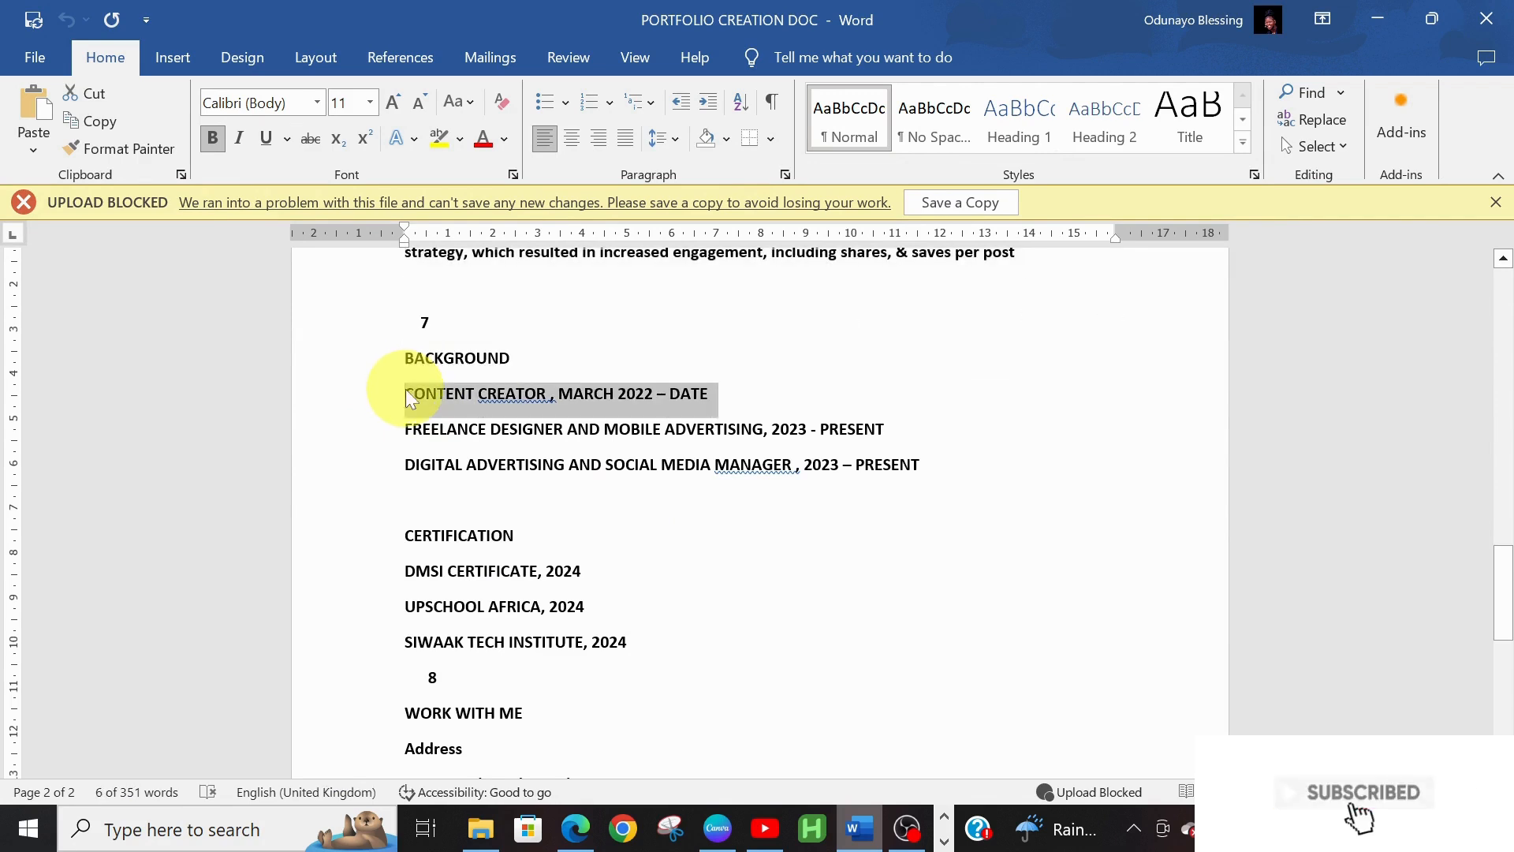
{"action": "left_click", "coordinate": [717, 828]}
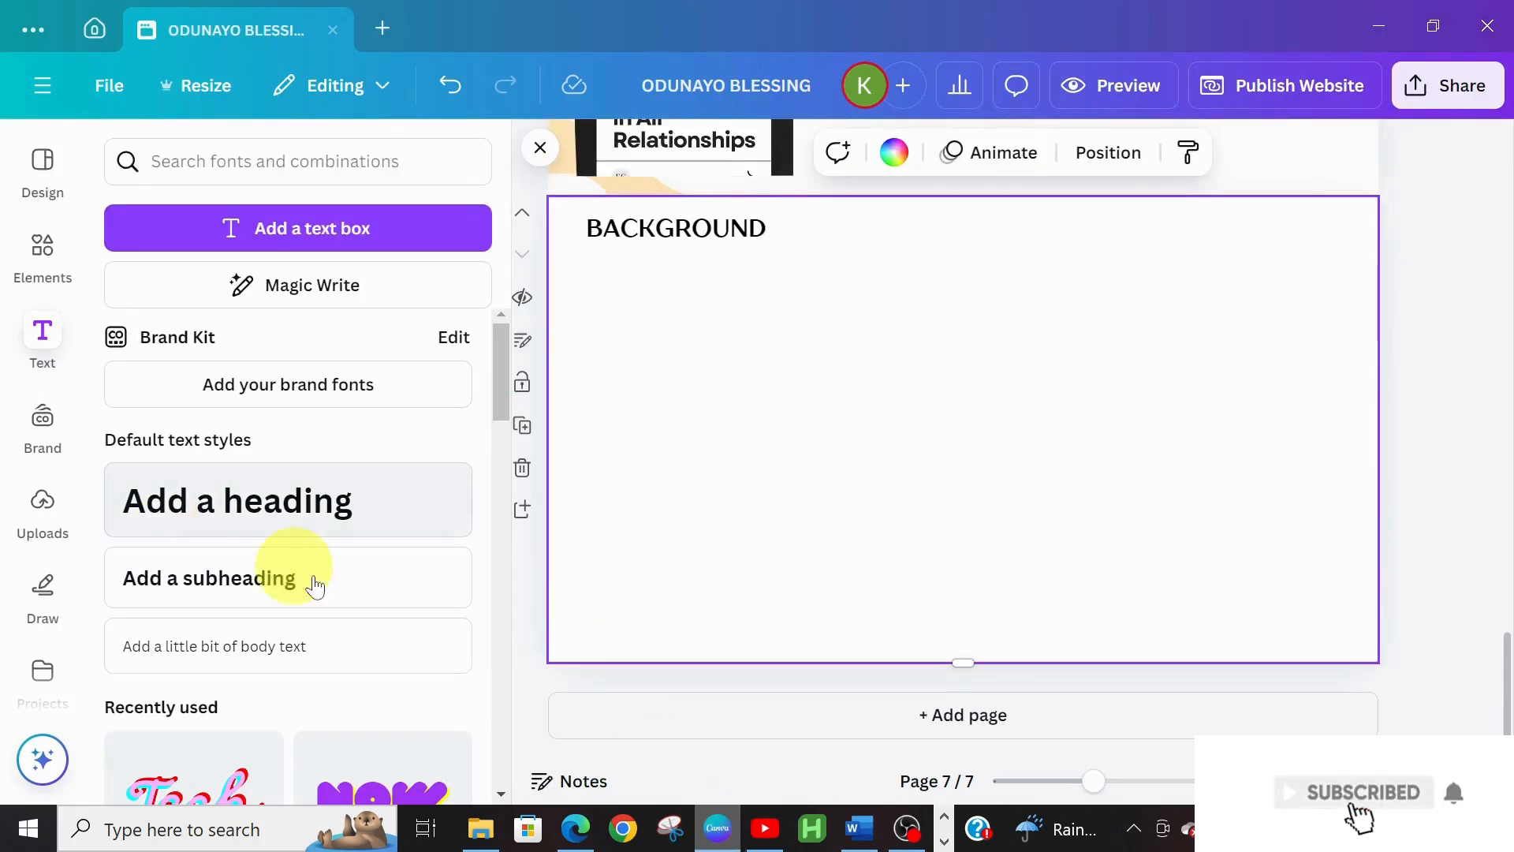
Add a subheading box under BACKGROUND and paste 'CONTENT CREATOR , MARCH 2022 – DATE' into it
{"action": "left_click", "coordinate": [323, 603]}
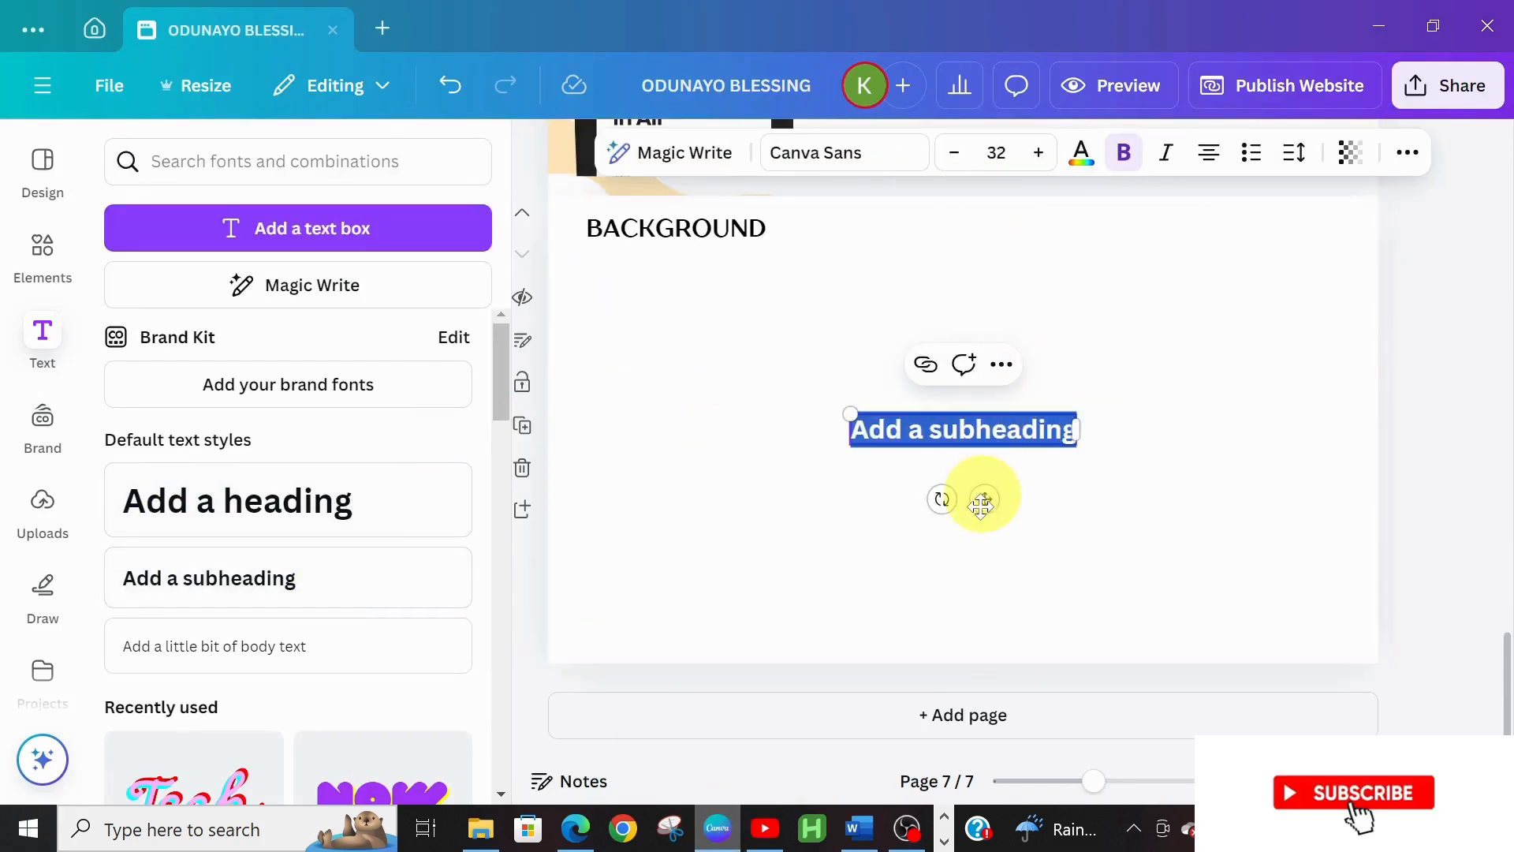
{"action": "left_click_drag", "start_coordinate": [986, 496], "coordinate": [712, 373]}
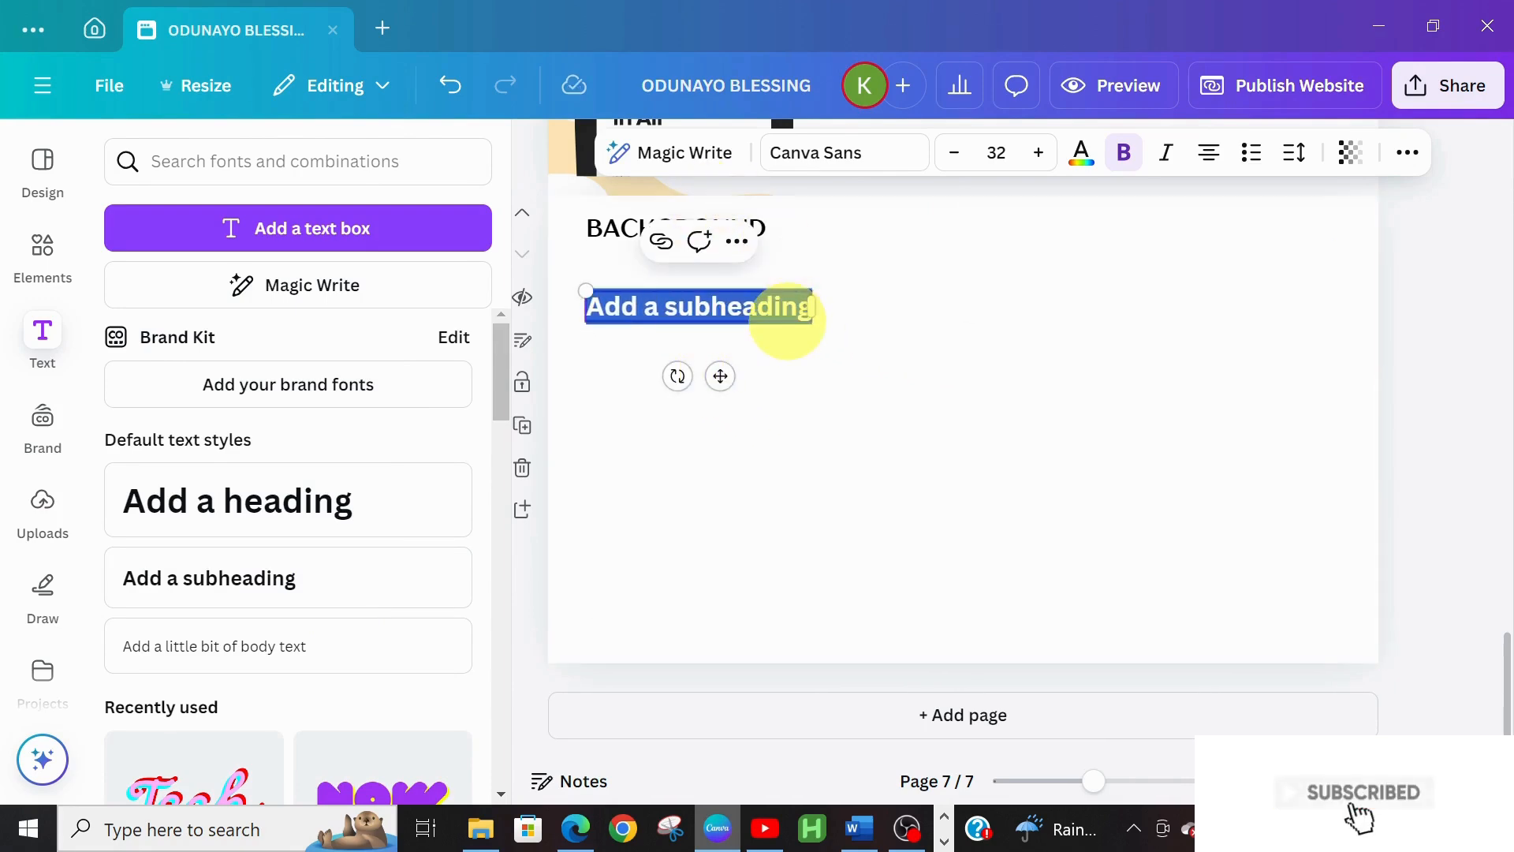
{"action": "key", "text": "ctrl+v"}
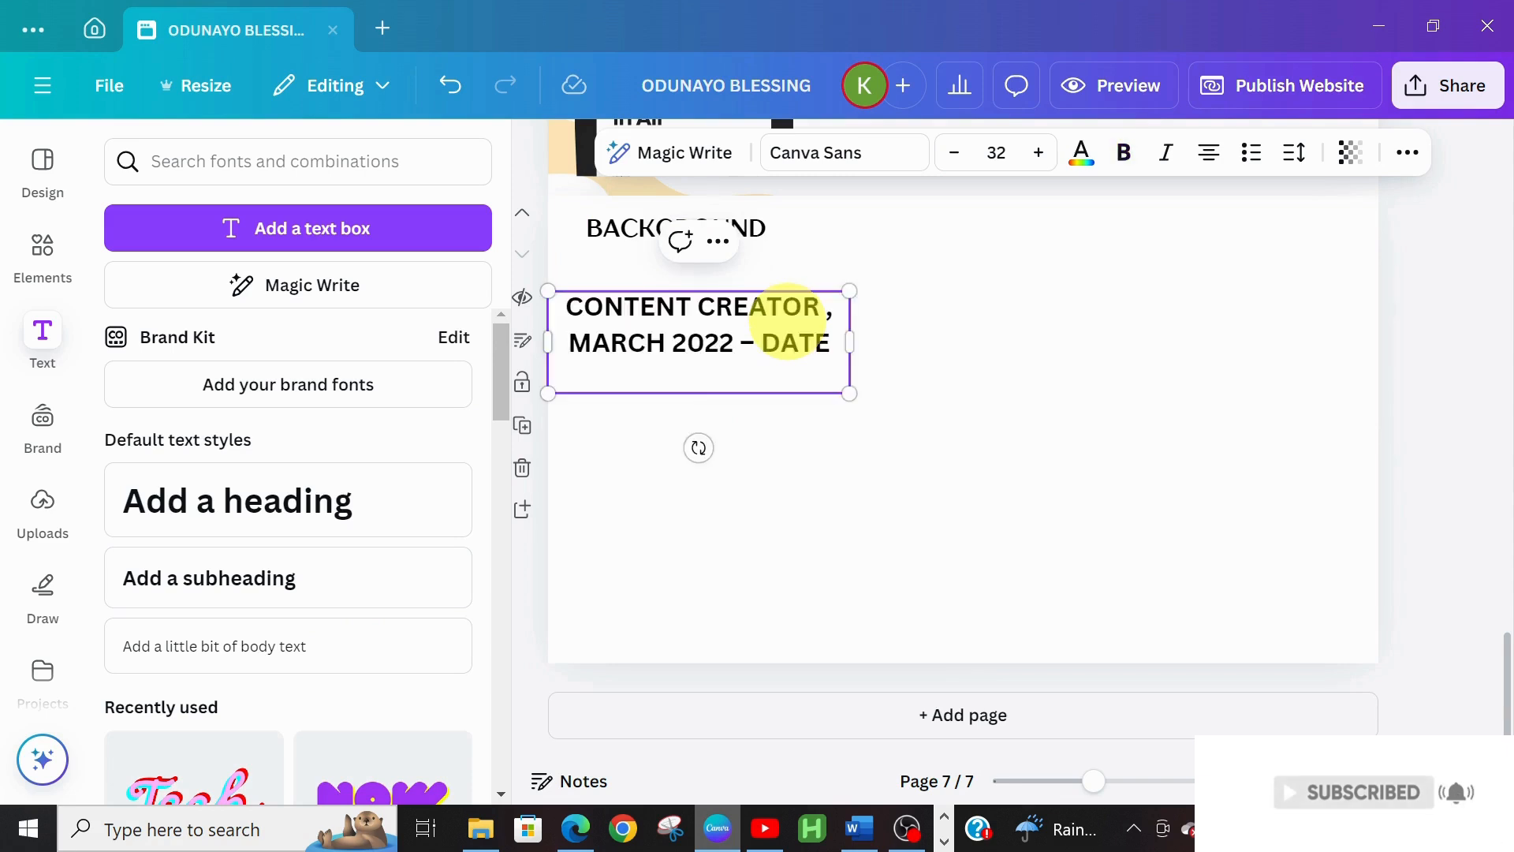
{"action": "key", "text": "BackSpace"}
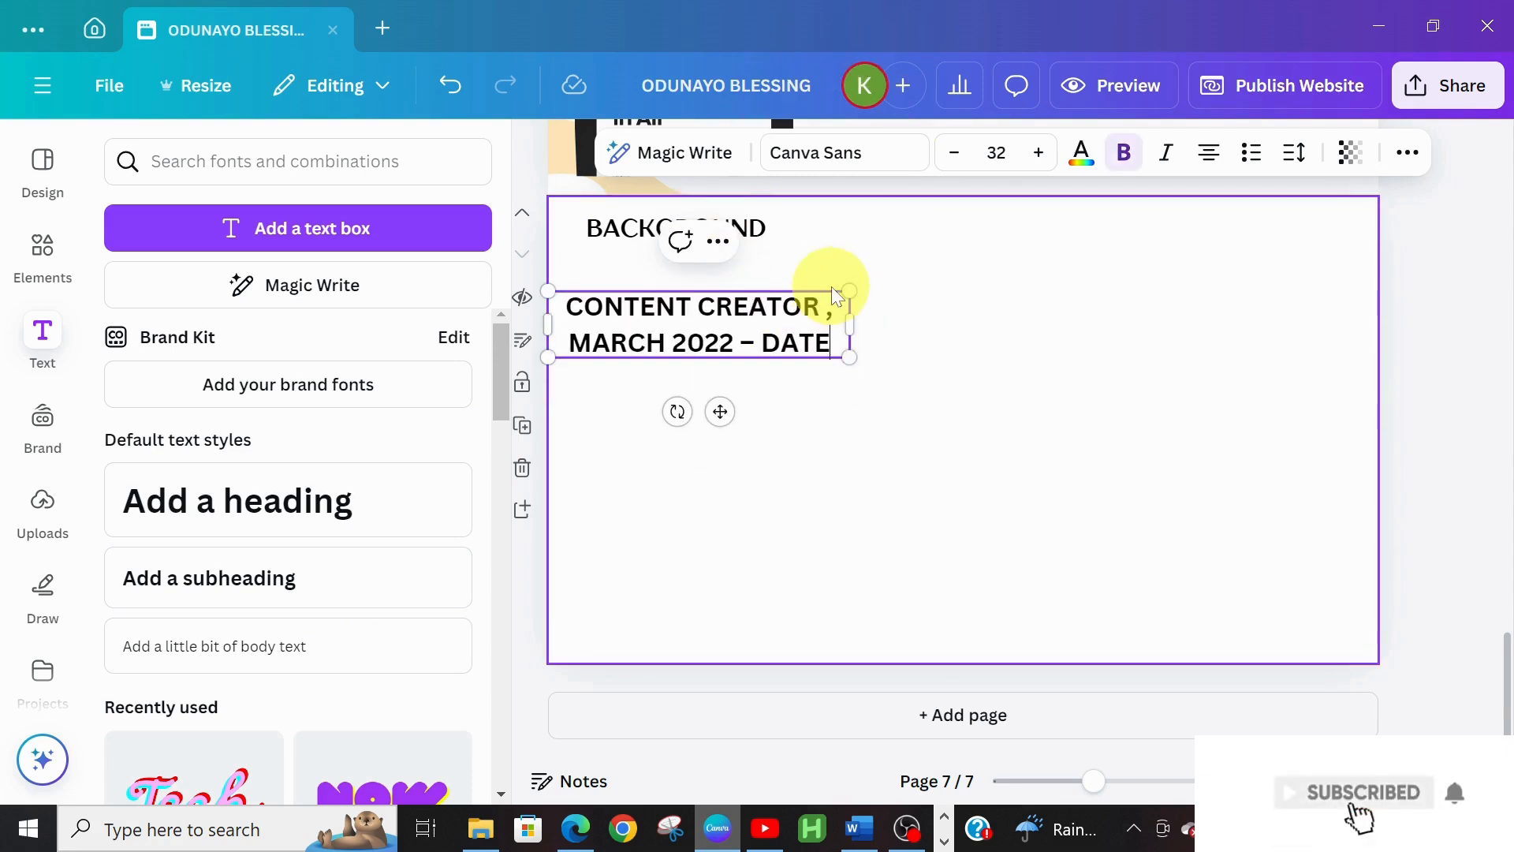
Apply Old Standard and shrink the date line to size 17 so it fits one line
{"action": "left_click", "coordinate": [887, 158]}
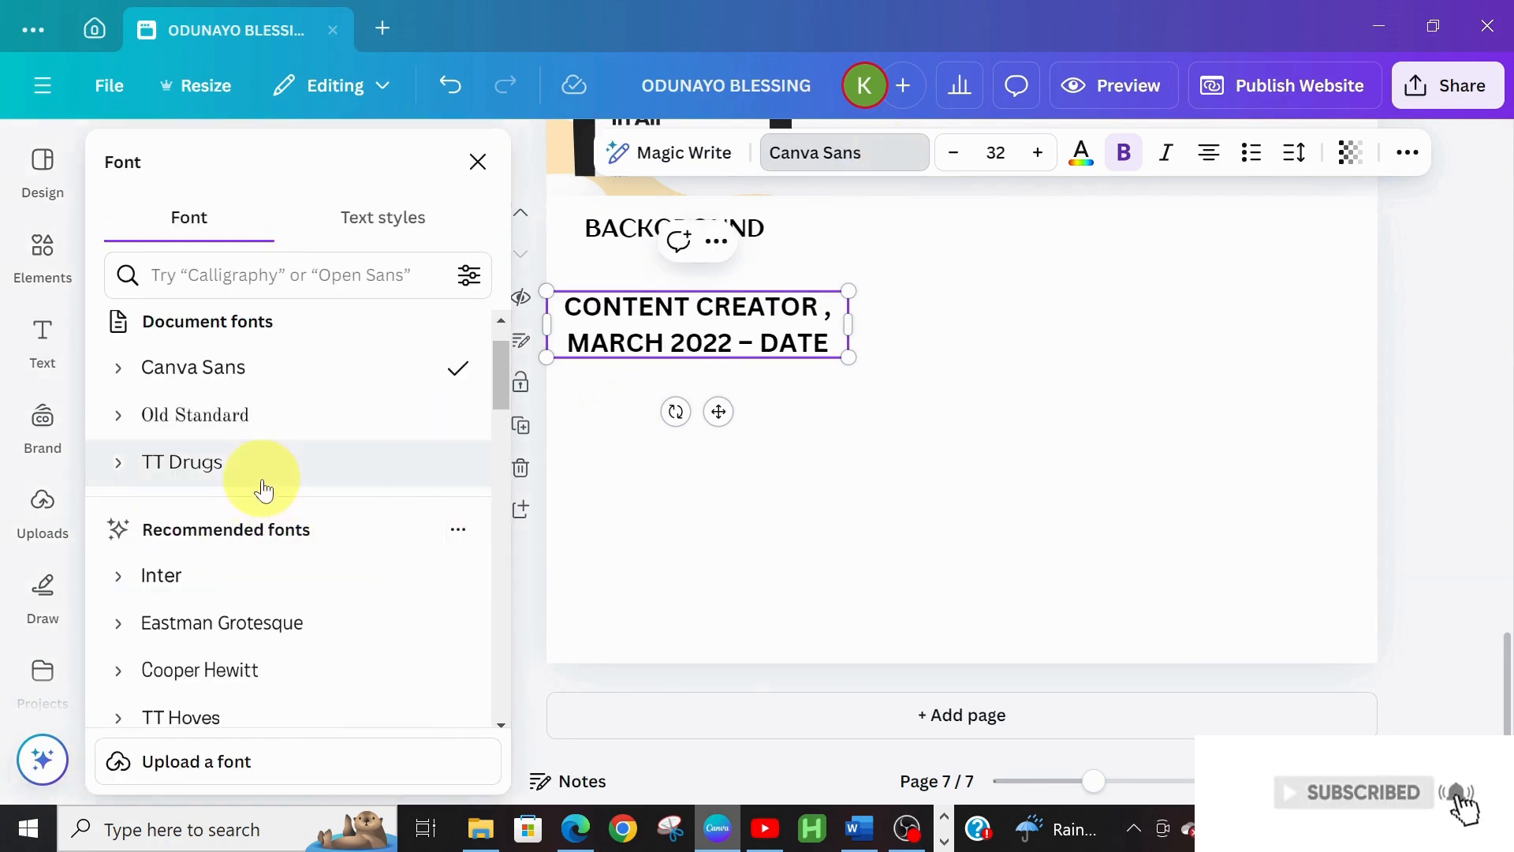
{"action": "left_click", "coordinate": [281, 418]}
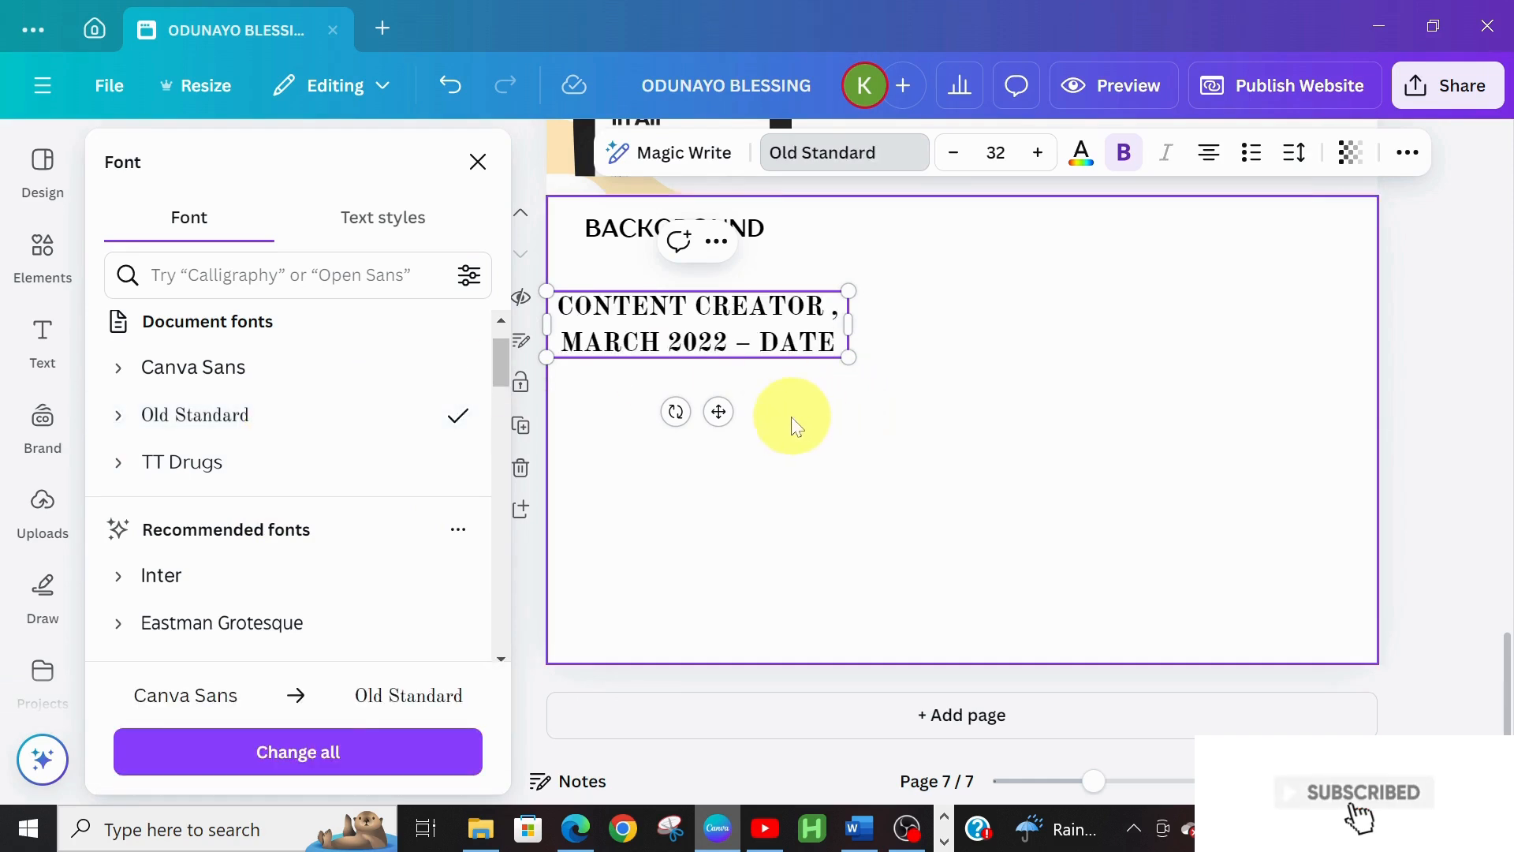
{"action": "left_click", "coordinate": [841, 332]}
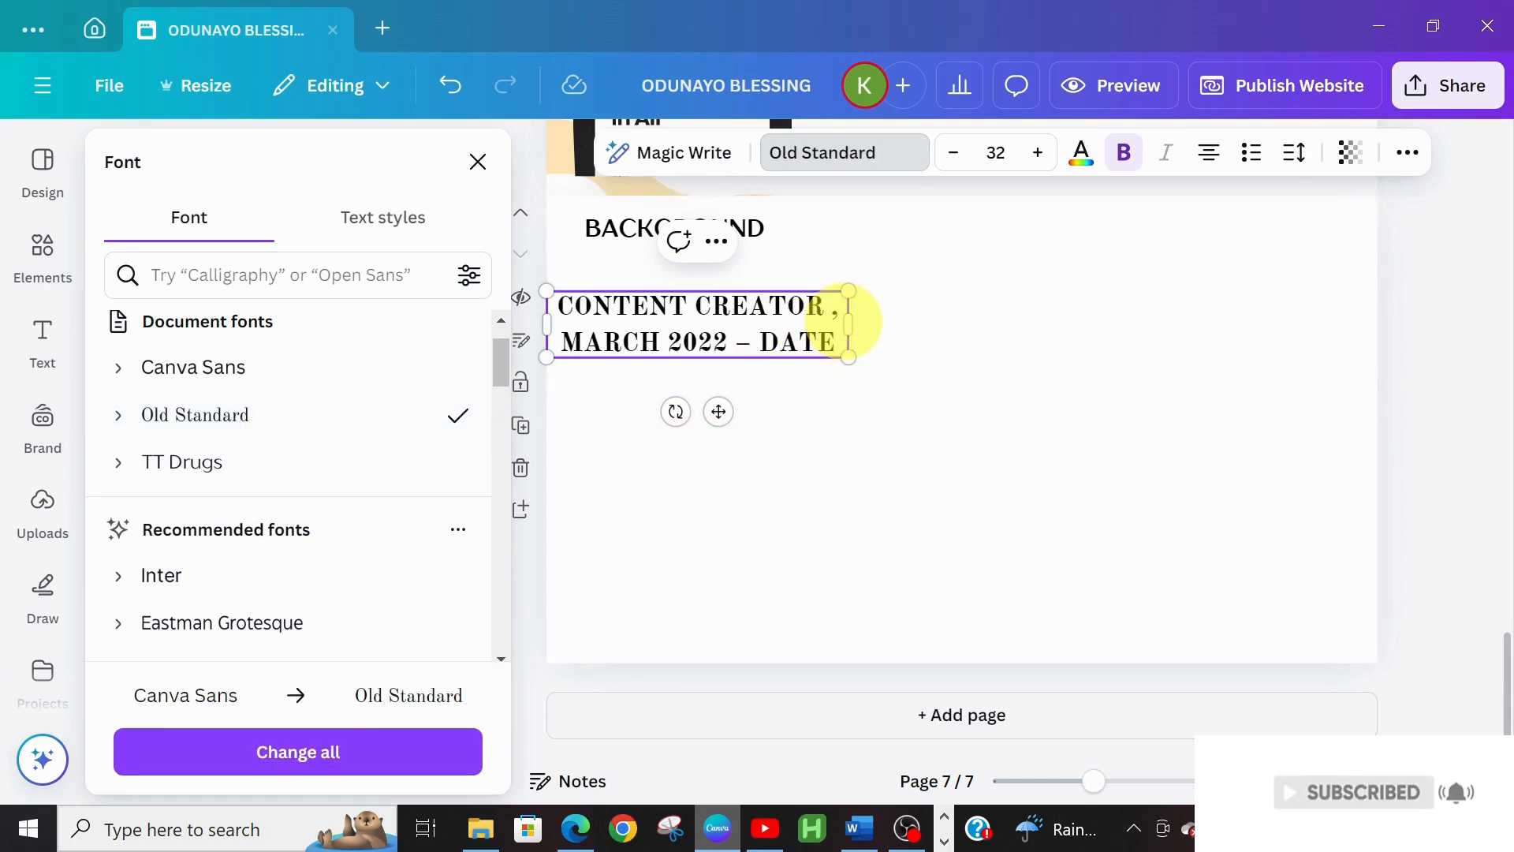
{"action": "left_click", "coordinate": [956, 153]}
{"action": "left_click", "coordinate": [956, 153]}
{"action": "left_click", "coordinate": [956, 153]}
{"action": "left_click", "coordinate": [956, 153]}
{"action": "left_click", "coordinate": [956, 153]}
{"action": "left_click", "coordinate": [956, 153]}
{"action": "left_click", "coordinate": [956, 153]}
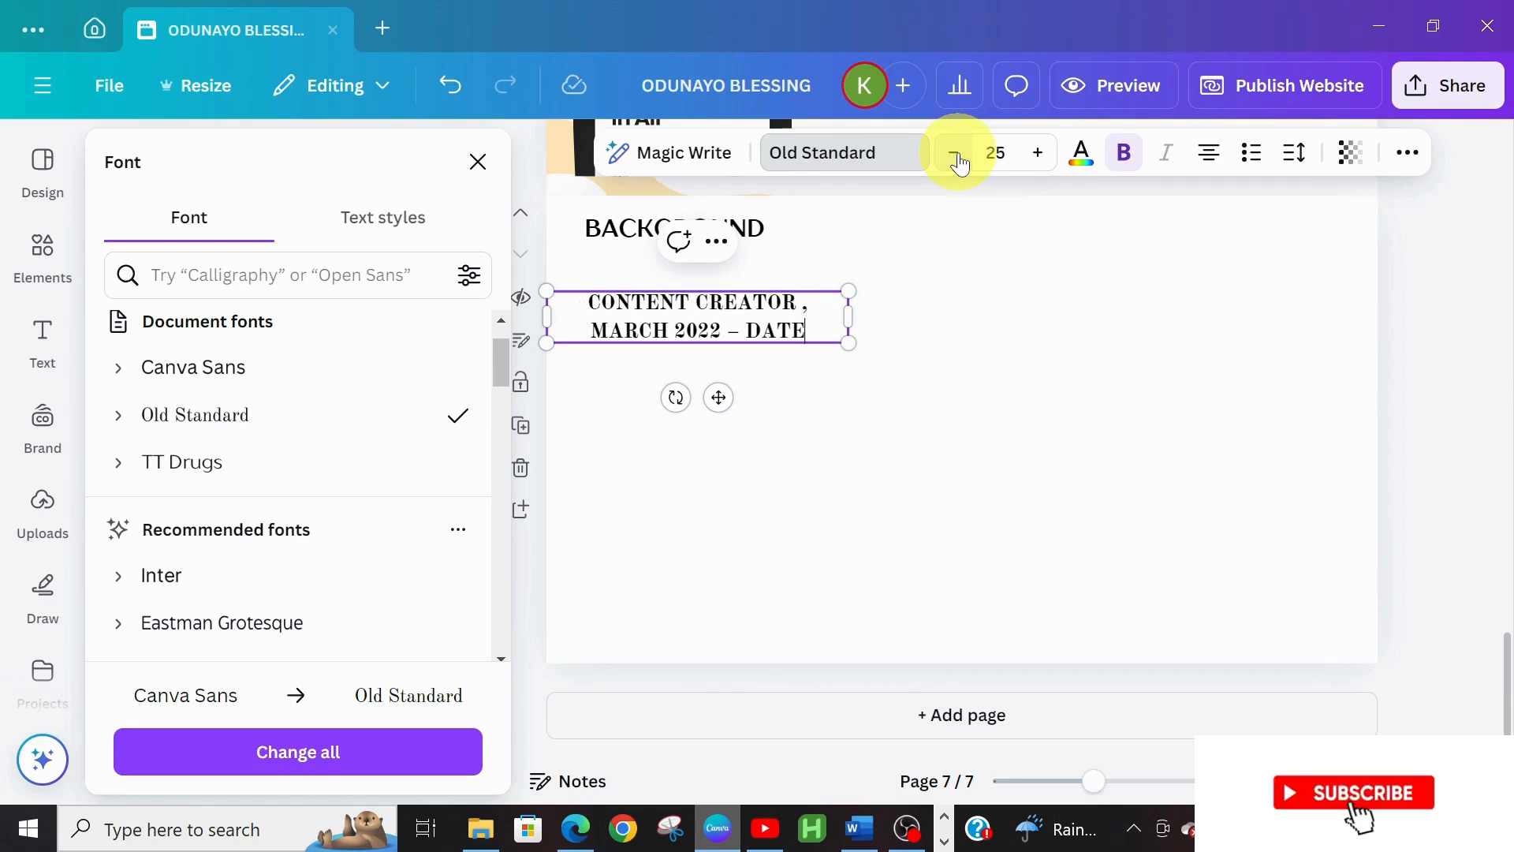
{"action": "left_click", "coordinate": [955, 153]}
{"action": "left_click", "coordinate": [956, 153]}
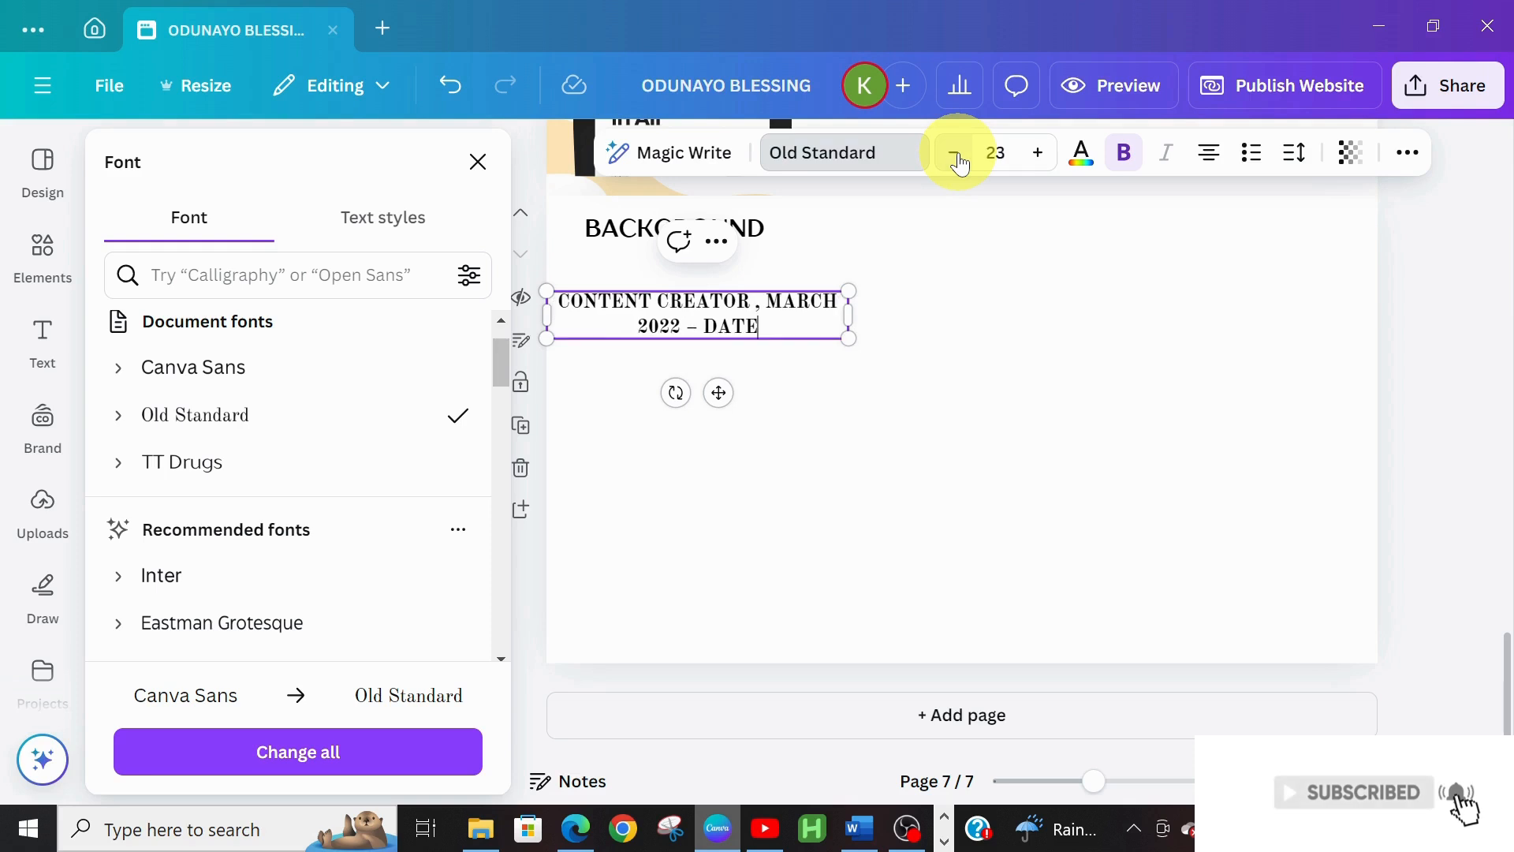
{"action": "left_click", "coordinate": [956, 153]}
{"action": "left_click", "coordinate": [956, 153]}
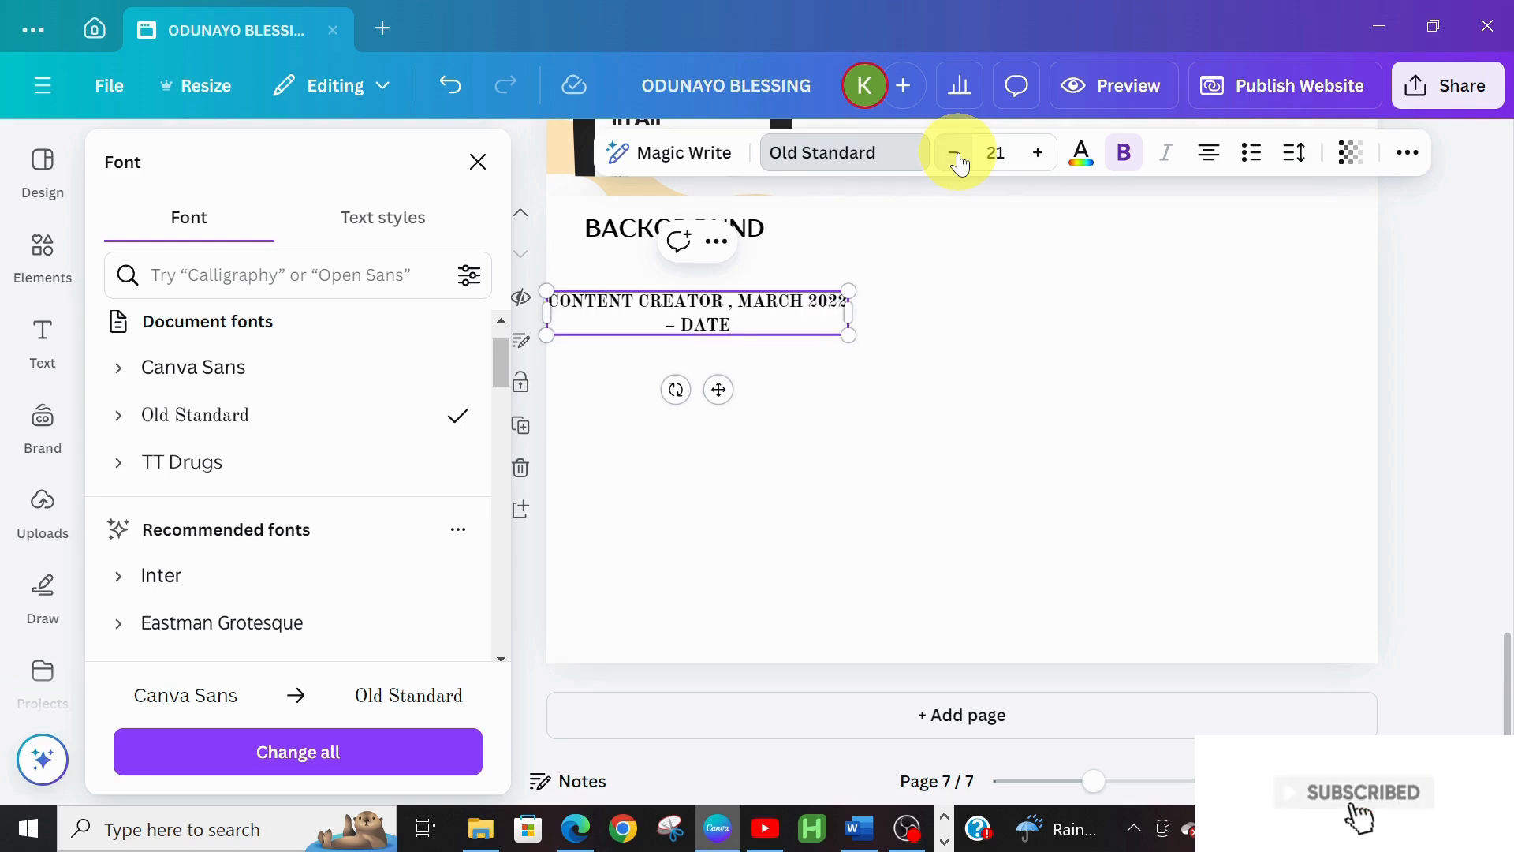
{"action": "left_click", "coordinate": [956, 153]}
{"action": "left_click", "coordinate": [955, 153]}
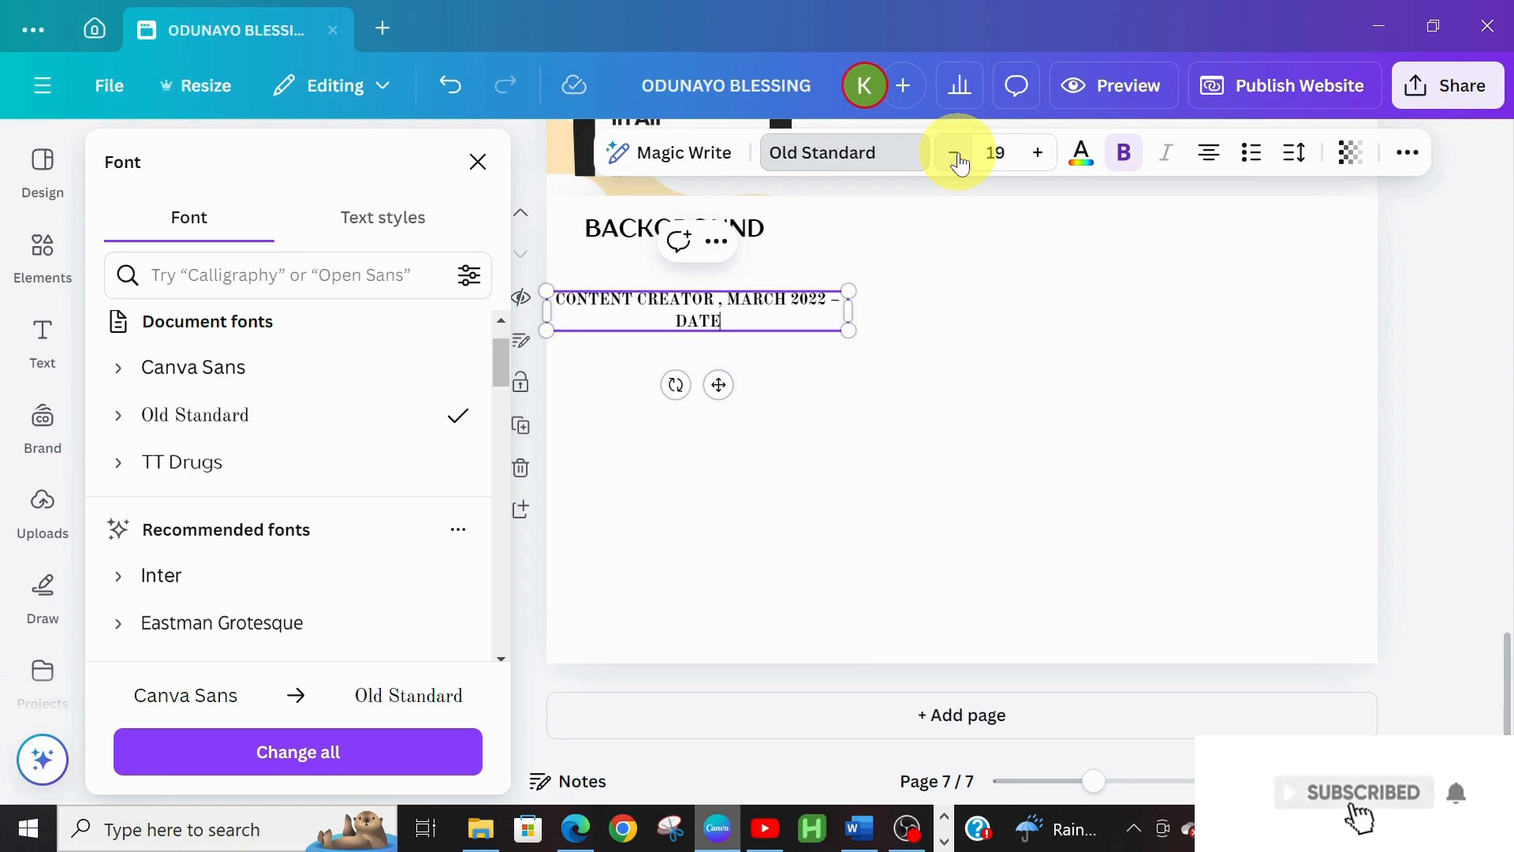
{"action": "left_click", "coordinate": [956, 153]}
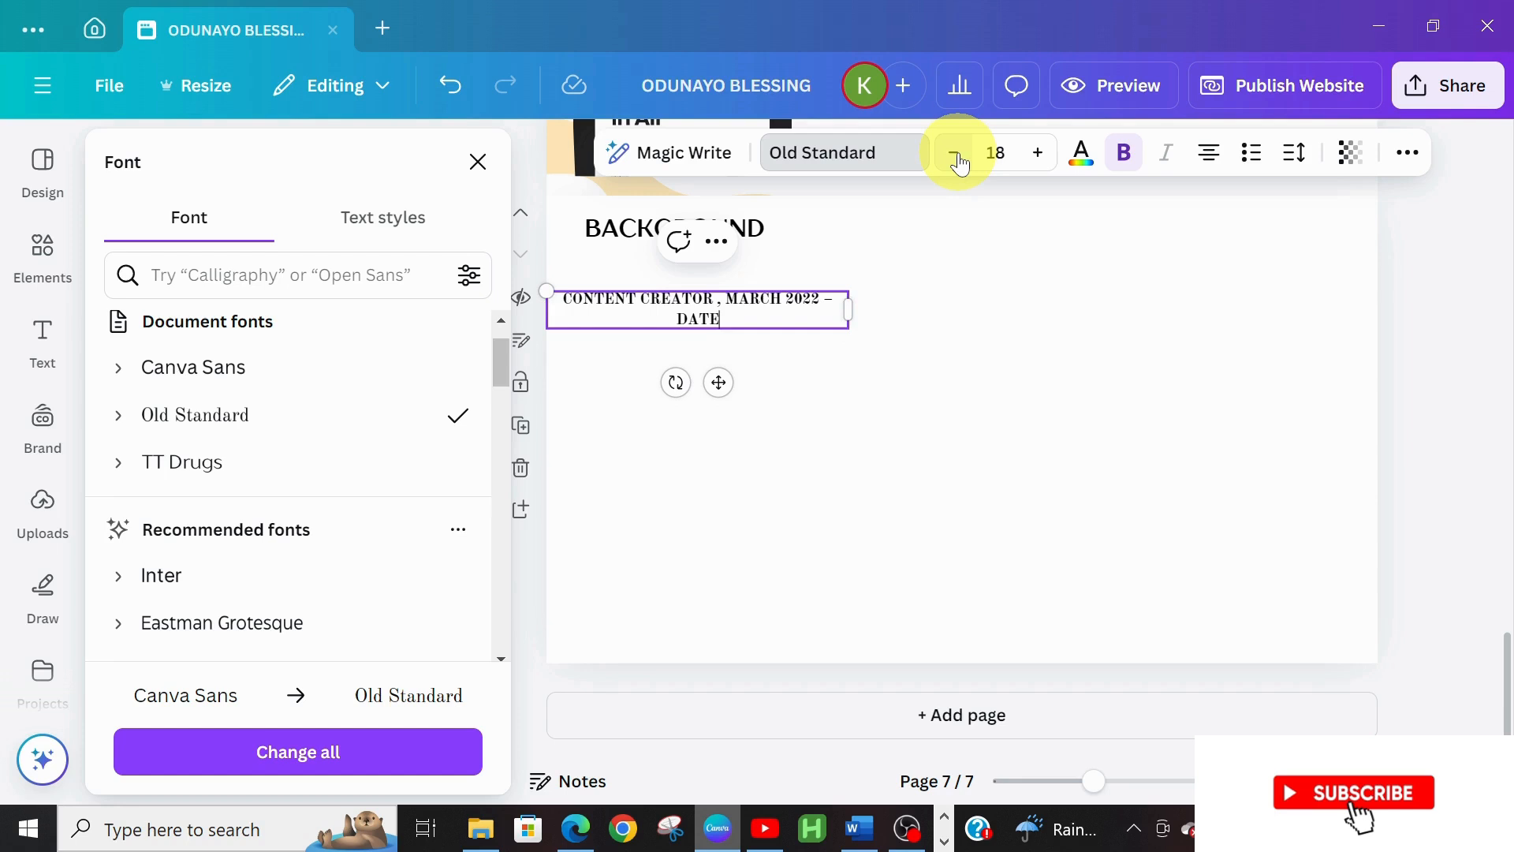
{"action": "left_click", "coordinate": [956, 153]}
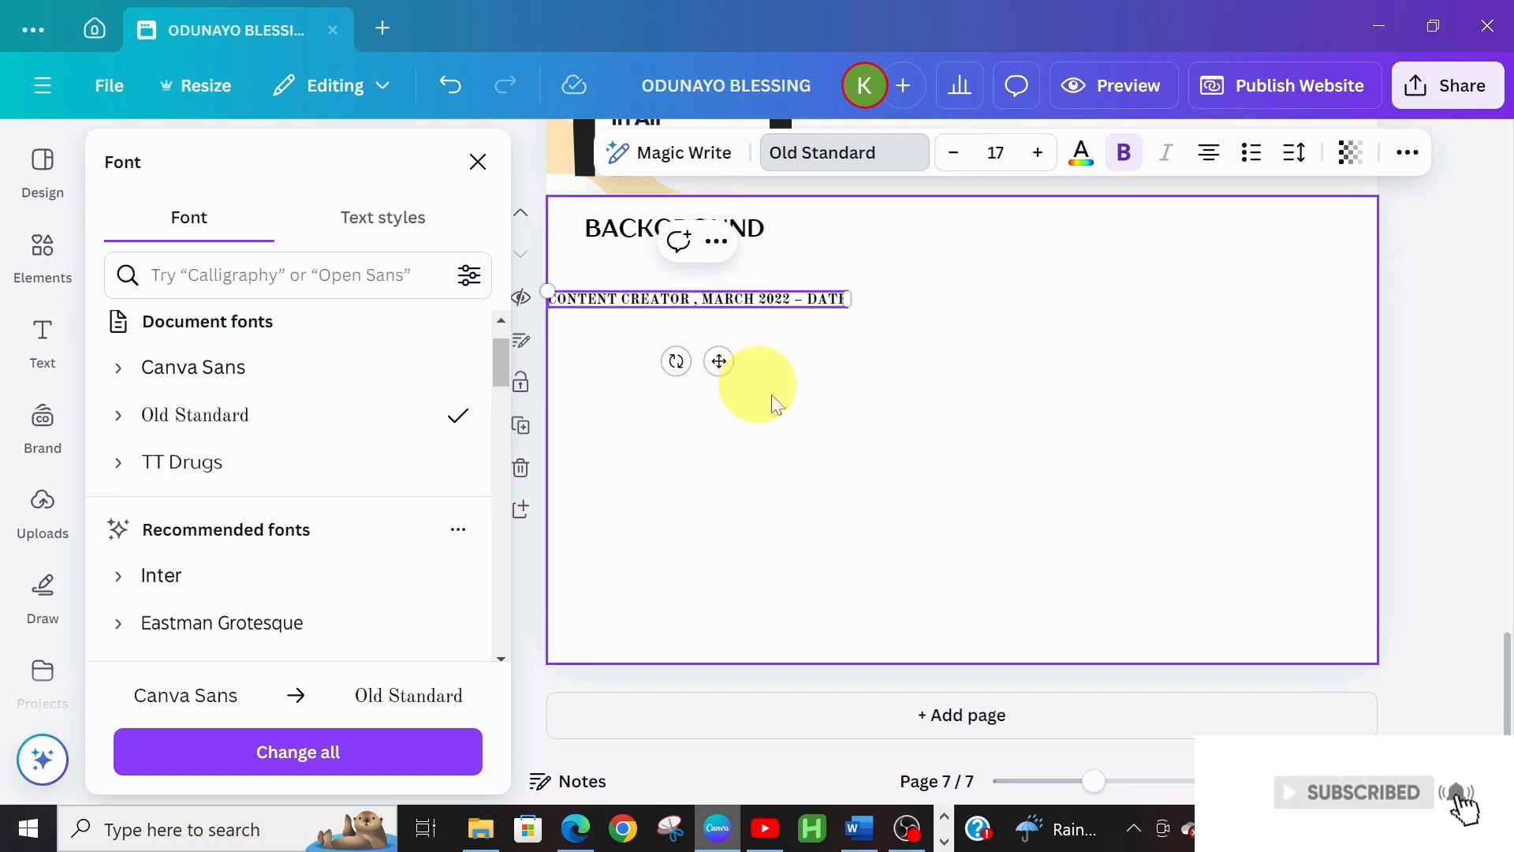
Switch the date line to Open Sauce, align it under BACKGROUND, and lower the heading slightly
{"action": "left_click", "coordinate": [805, 413]}
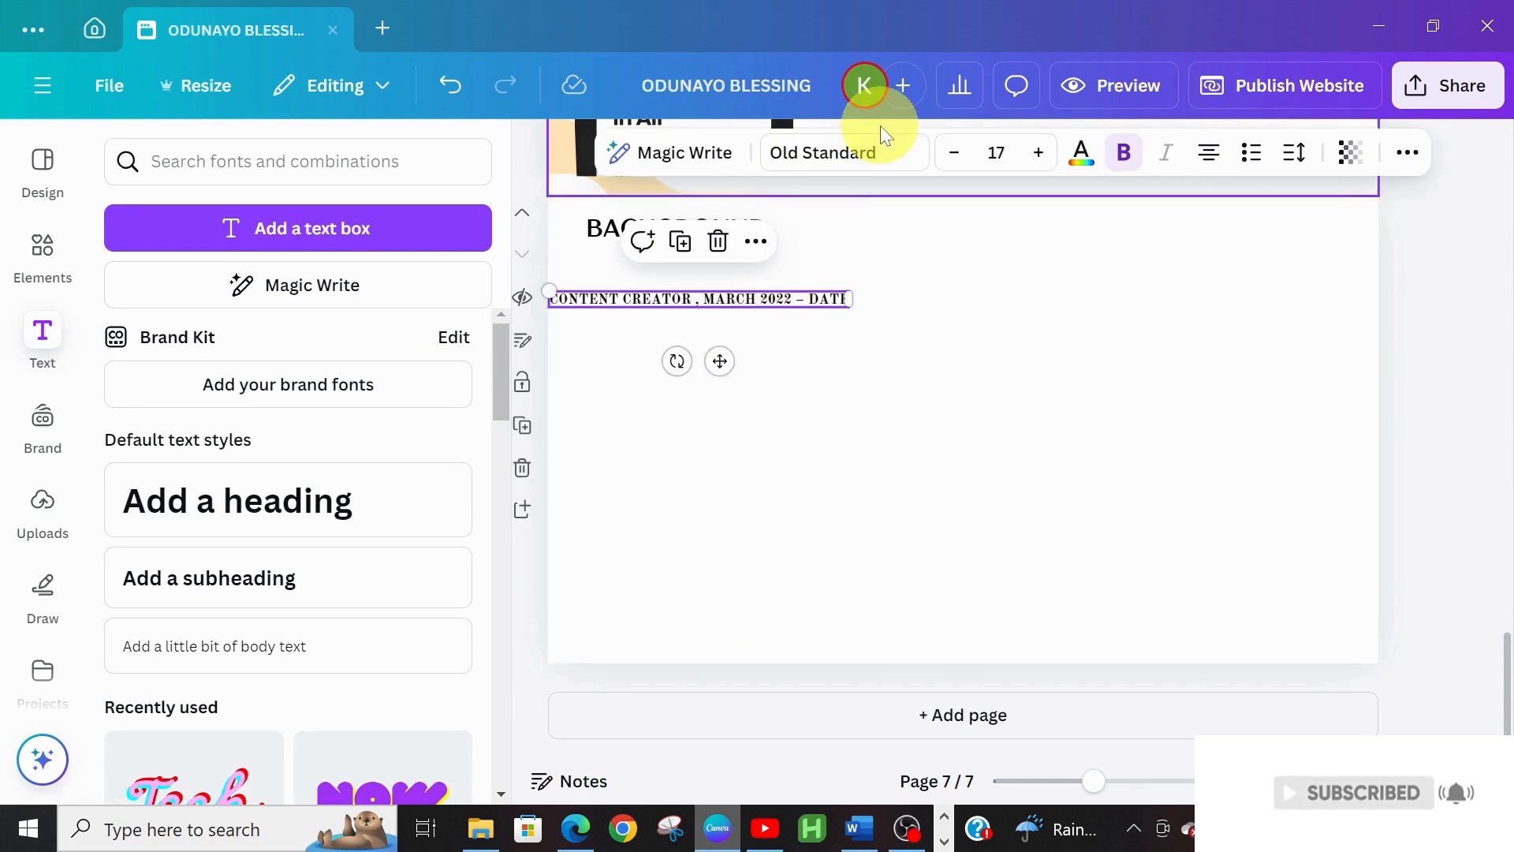
{"action": "left_click", "coordinate": [864, 151]}
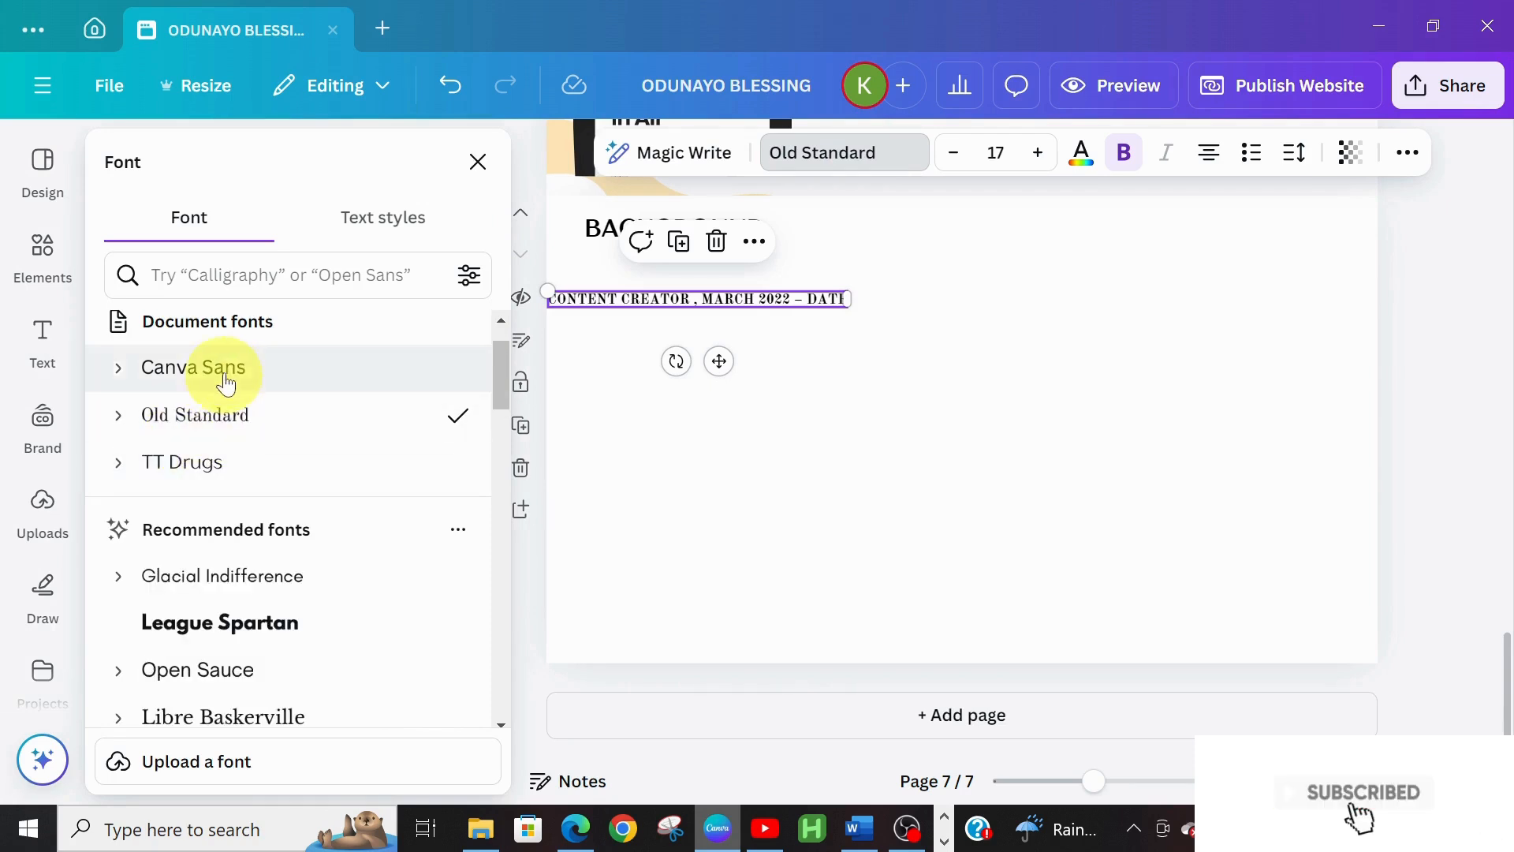
{"action": "left_click", "coordinate": [173, 676]}
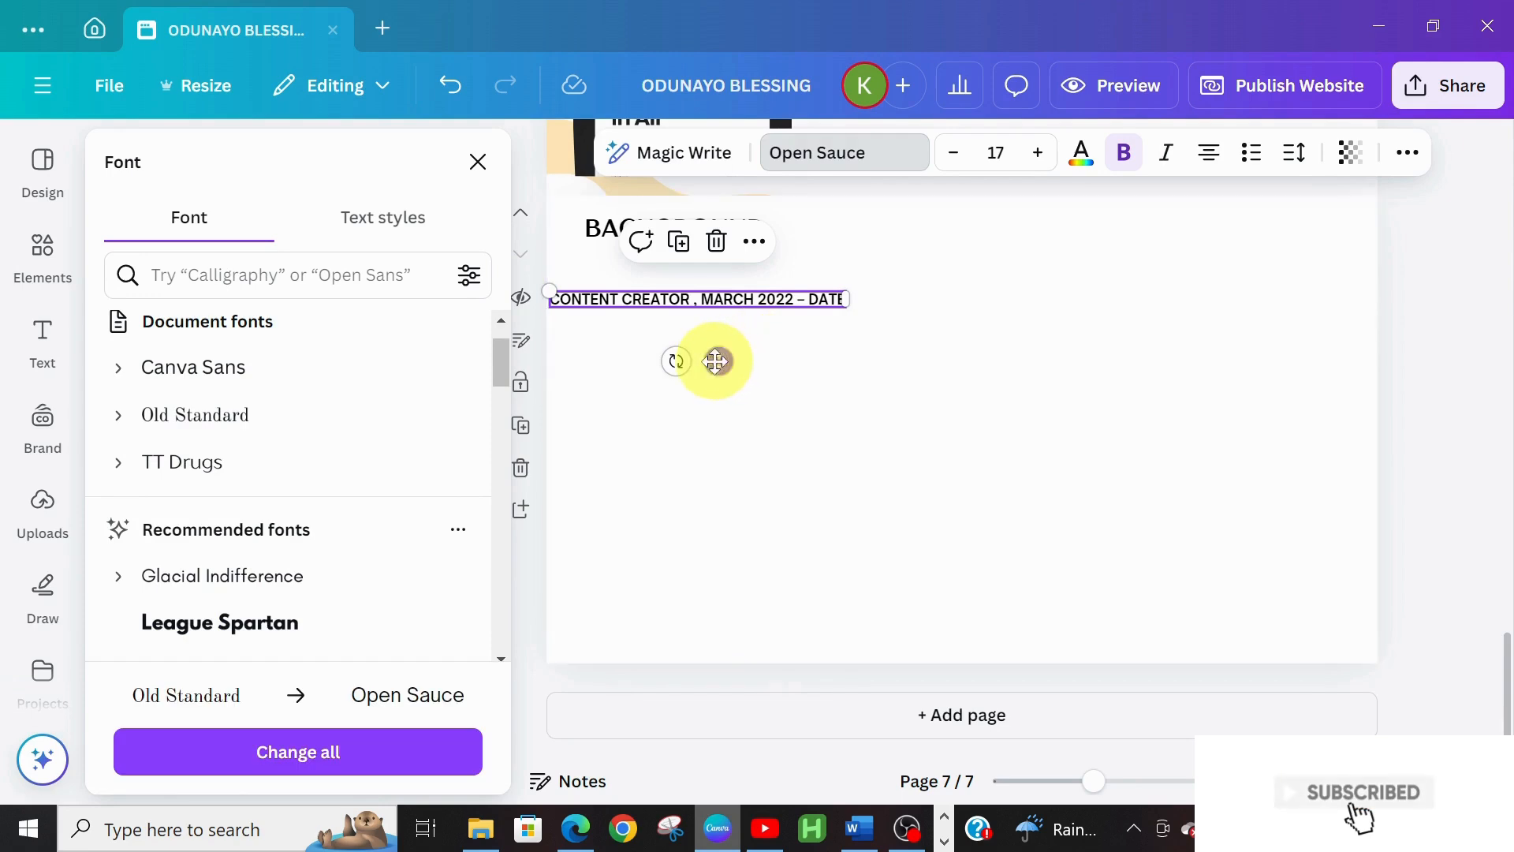
{"action": "left_click_drag", "start_coordinate": [723, 362], "coordinate": [754, 365]}
{"action": "left_click", "coordinate": [683, 226]}
{"action": "left_click_drag", "start_coordinate": [683, 227], "coordinate": [683, 237]}
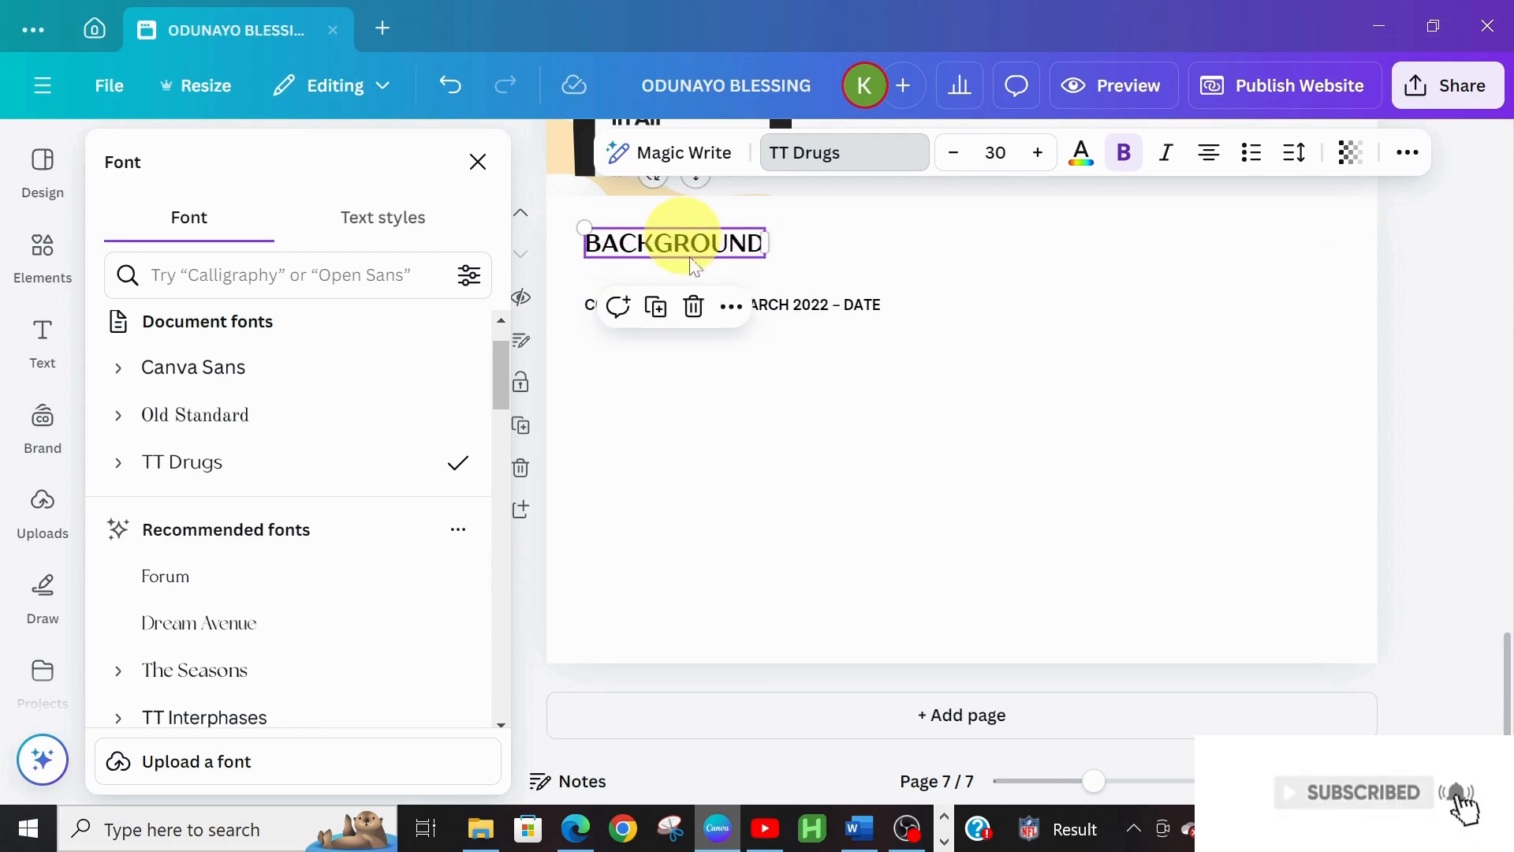
Fill a duplicate of the CONTENT CREATOR box with the FREELANCE DESIGNER line copied from Word
{"action": "left_click", "coordinate": [725, 412]}
{"action": "left_click", "coordinate": [862, 827]}
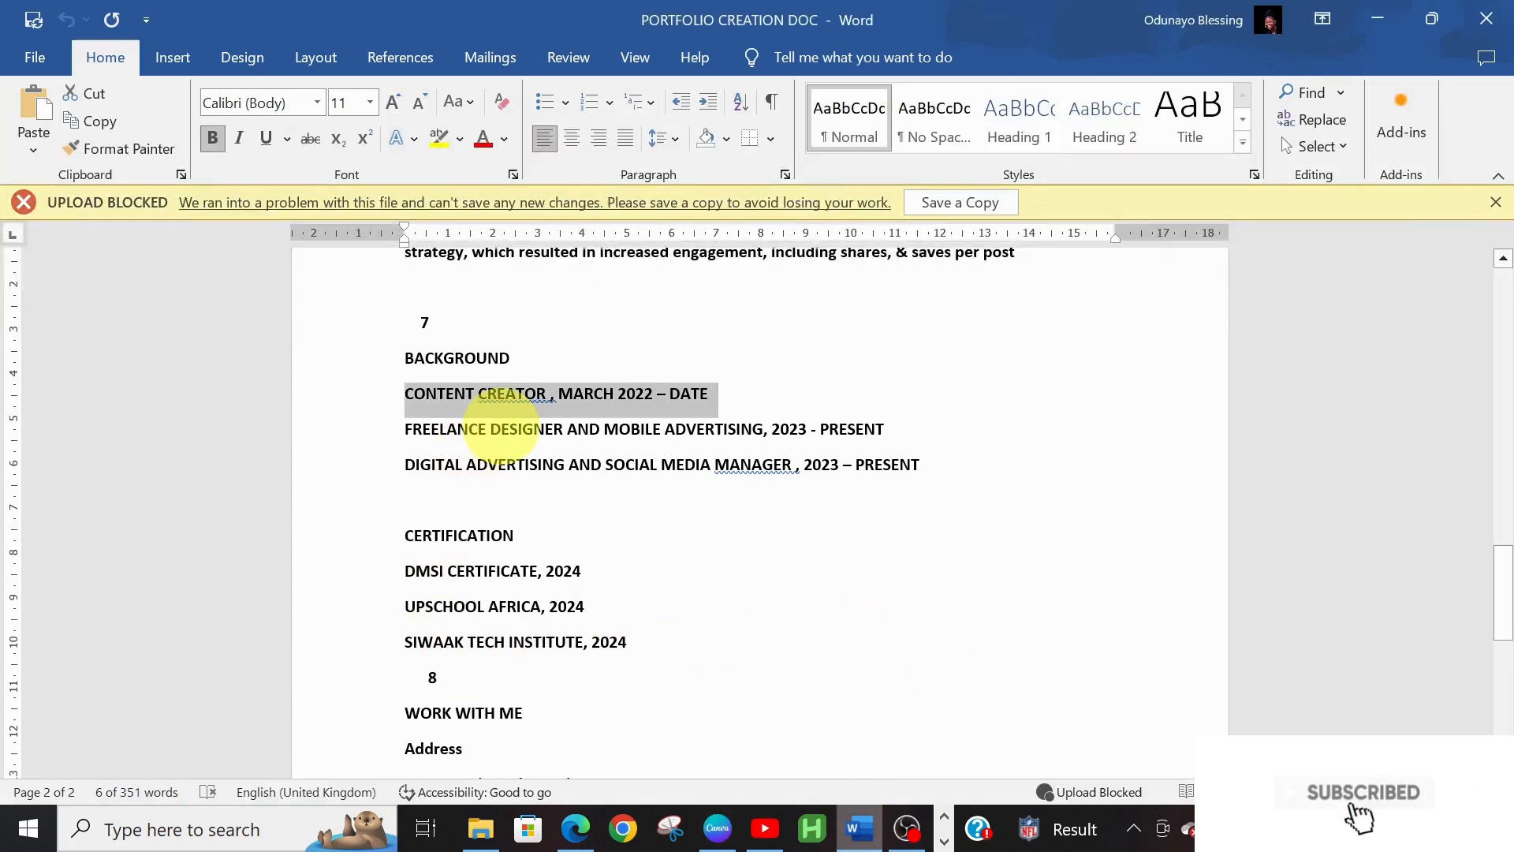
{"action": "triple_click", "coordinate": [505, 434]}
{"action": "key", "text": "ctrl+c"}
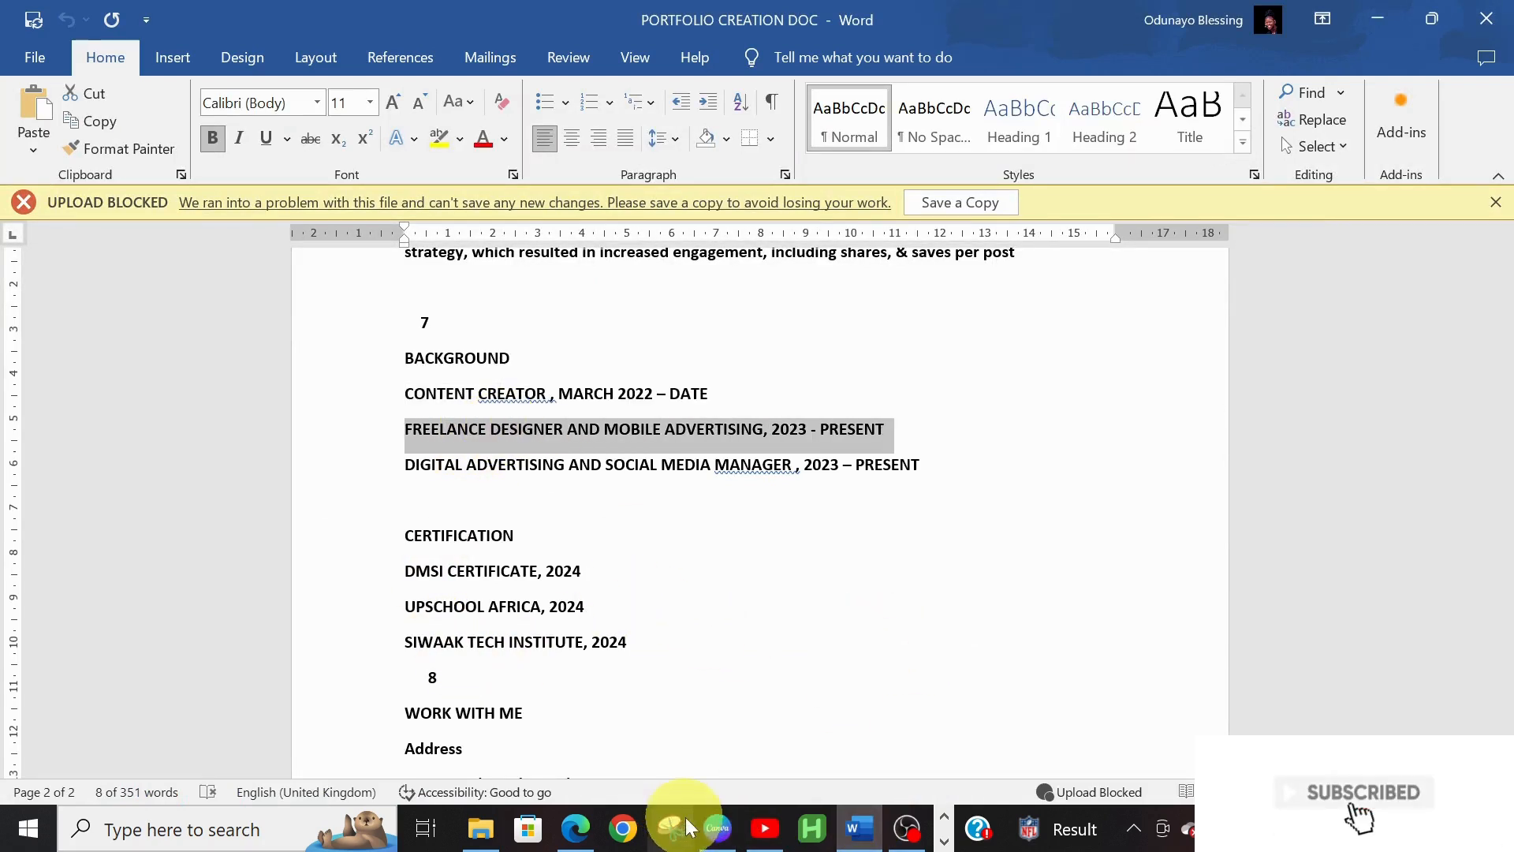
{"action": "left_click", "coordinate": [718, 828]}
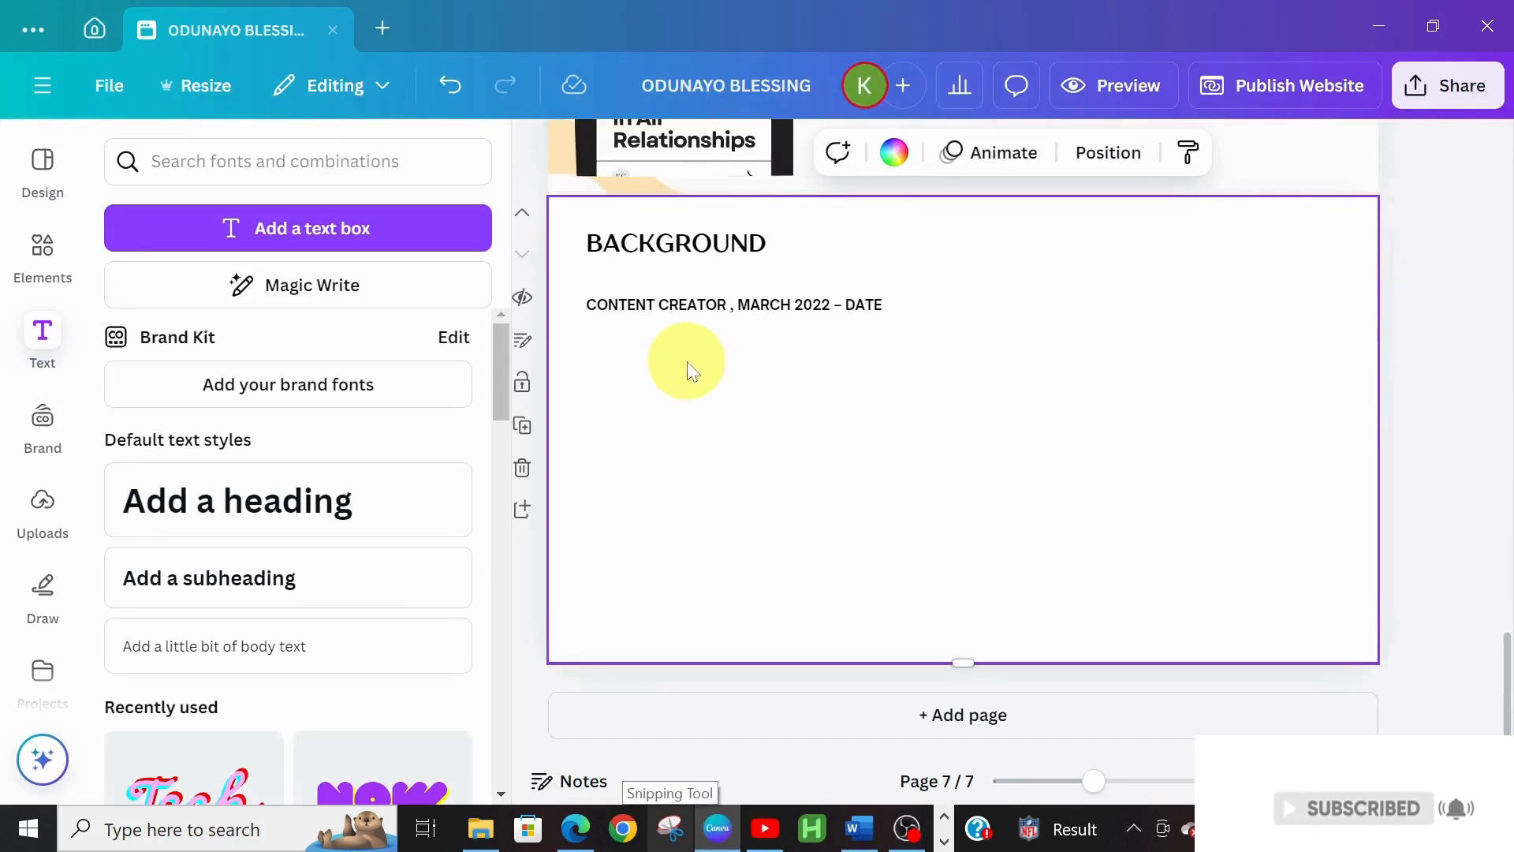
{"action": "left_click", "coordinate": [700, 311]}
{"action": "key", "text": "ctrl+d"}
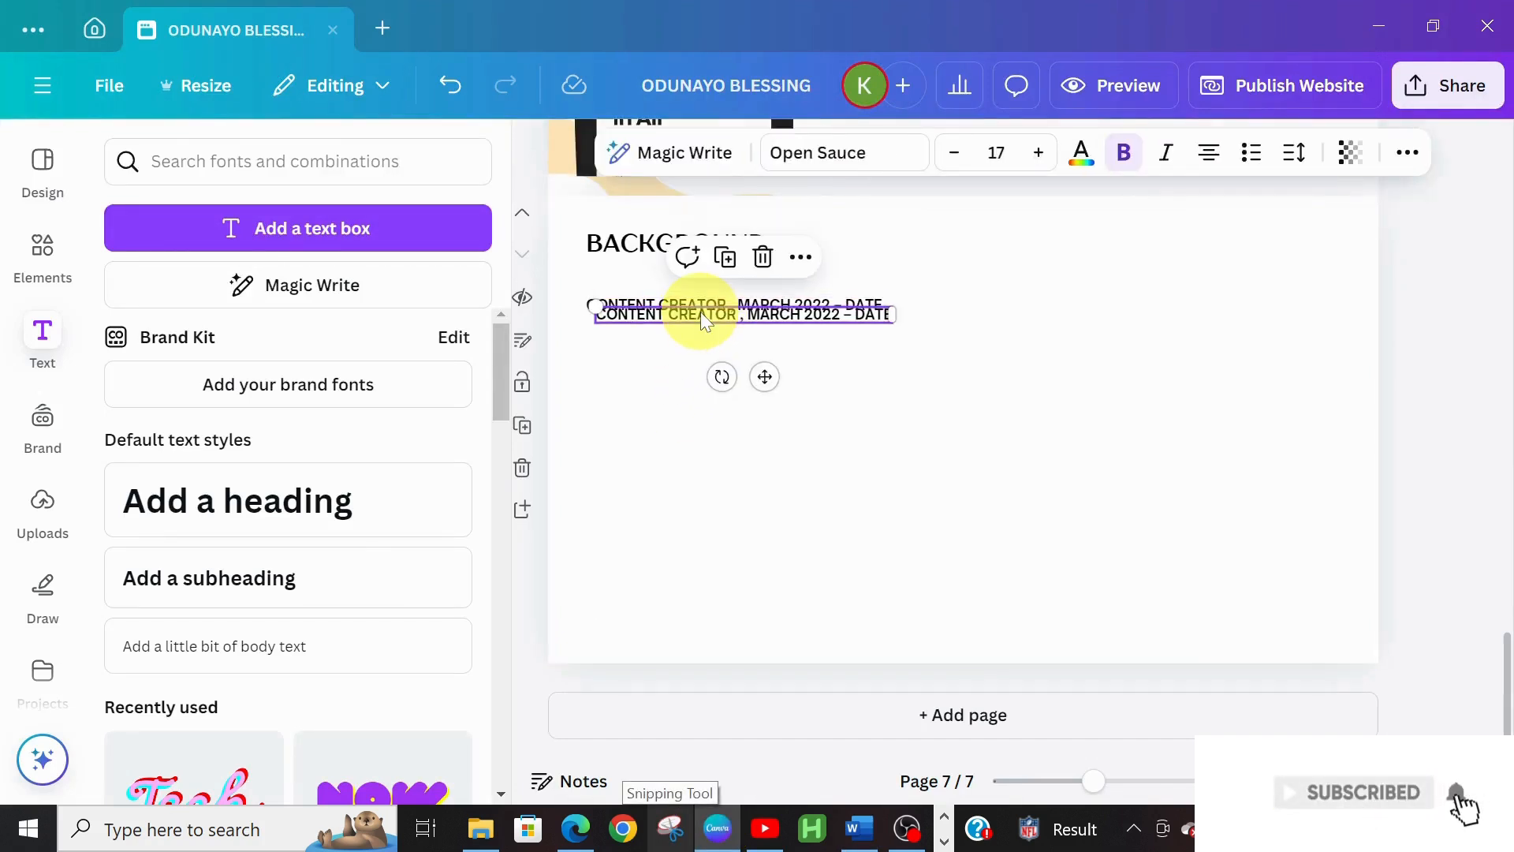
{"action": "left_click_drag", "start_coordinate": [764, 372], "coordinate": [763, 407]}
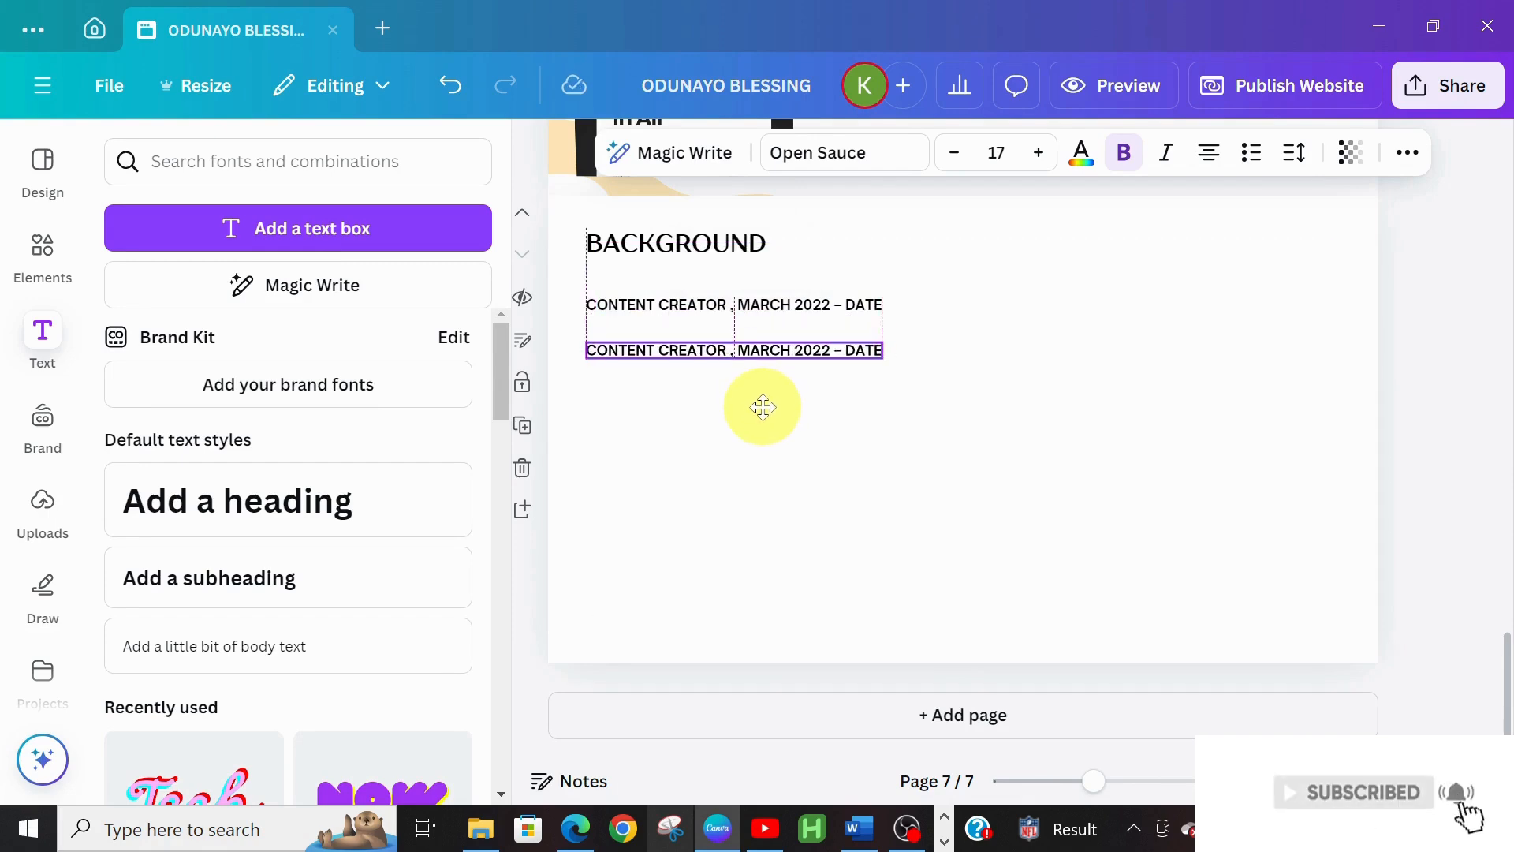
{"action": "double_click", "coordinate": [824, 345]}
{"action": "key", "text": "ctrl+v"}
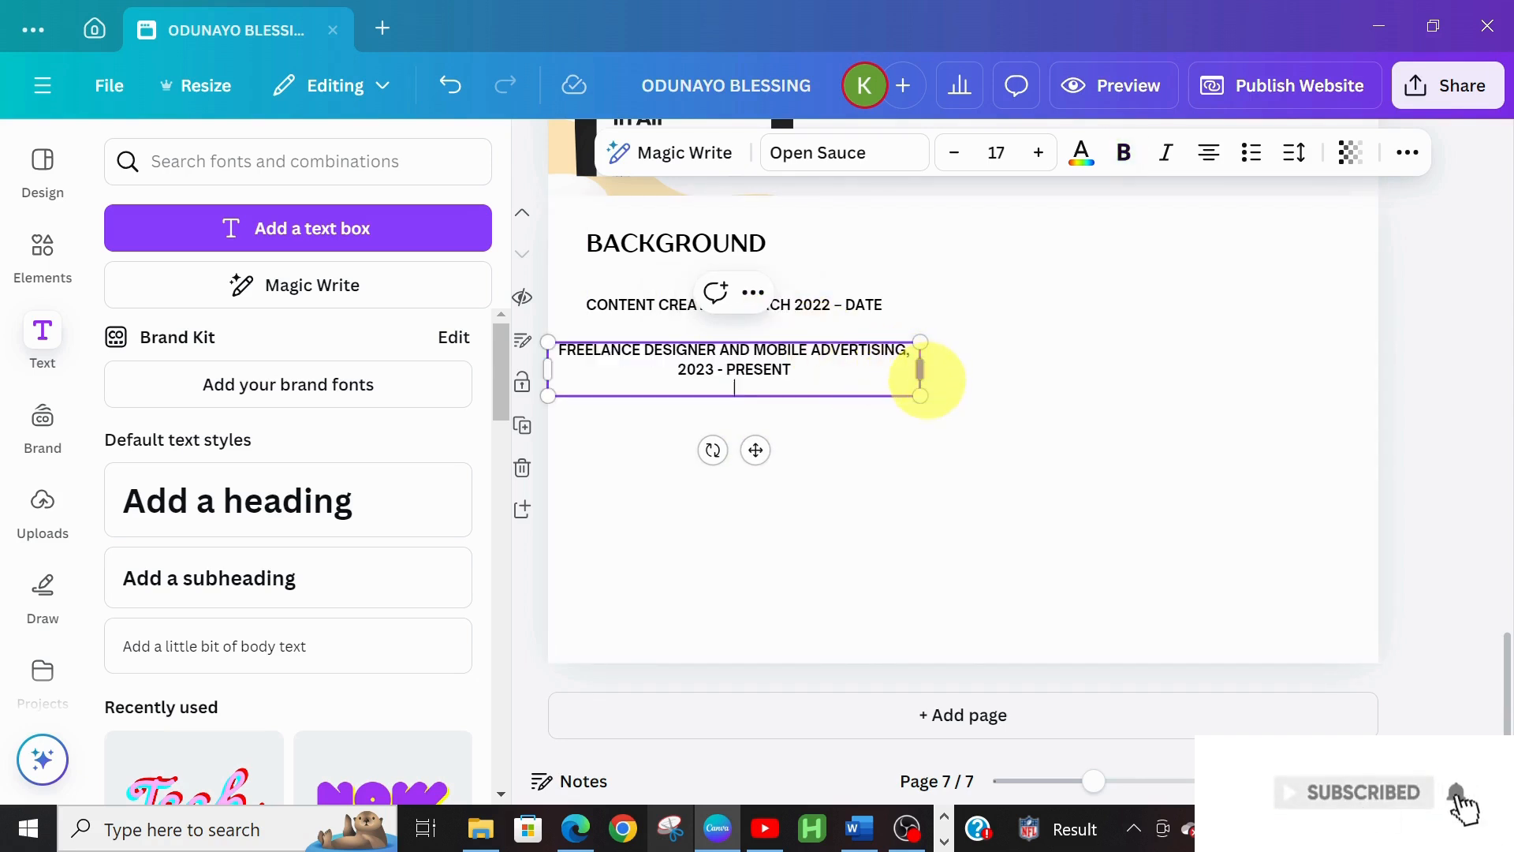
{"action": "key", "text": "BackSpace"}
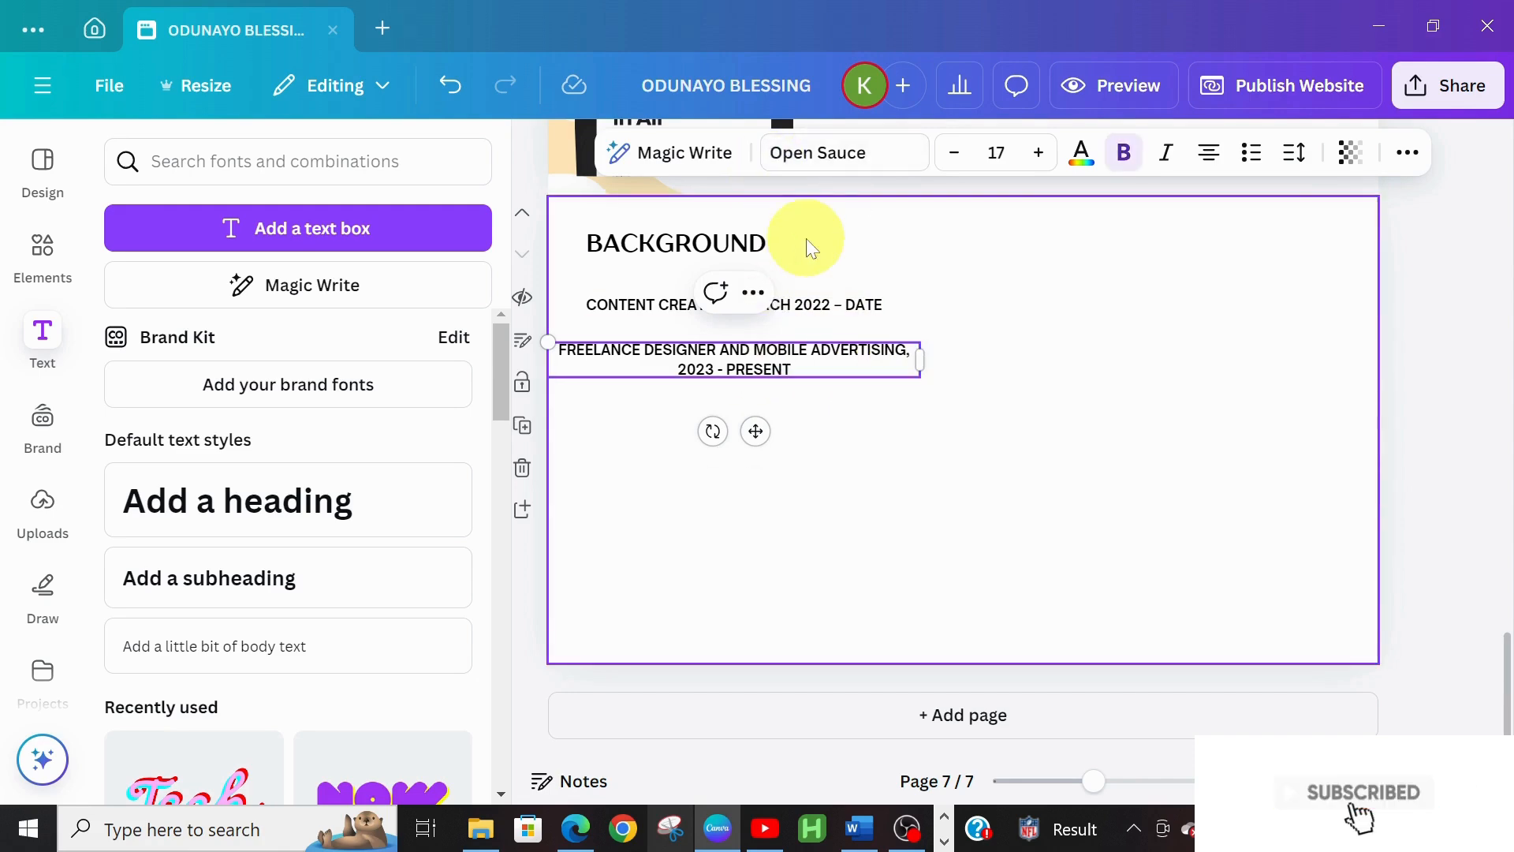
Align and narrow the freelance entry to wrap onto two lines, then duplicate it below
{"action": "left_click", "coordinate": [816, 308]}
{"action": "left_click", "coordinate": [822, 349]}
{"action": "left_click_drag", "start_coordinate": [821, 342], "coordinate": [850, 339]}
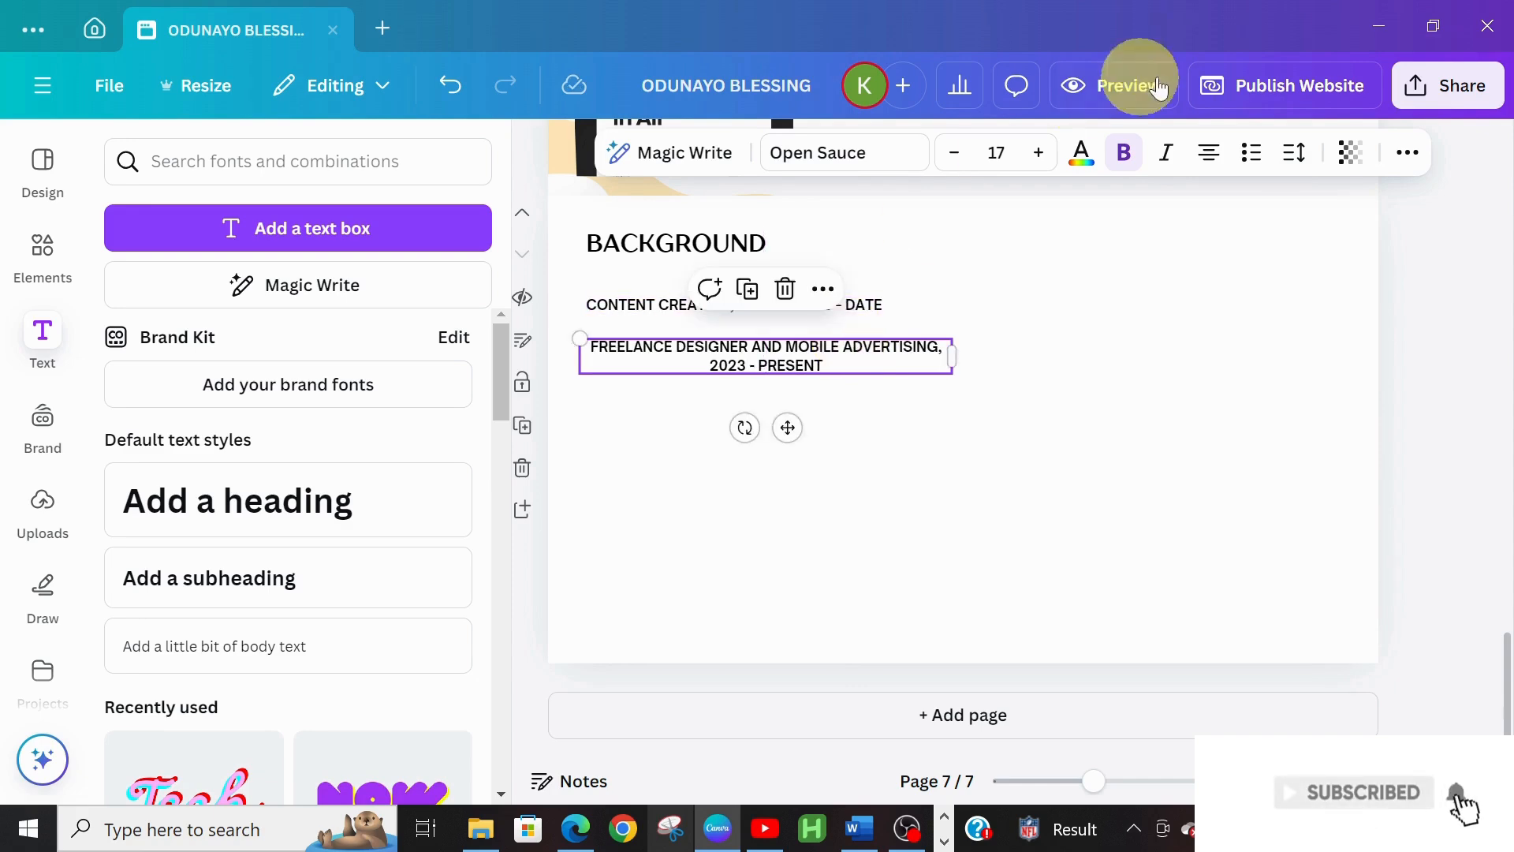
{"action": "left_click", "coordinate": [1202, 159]}
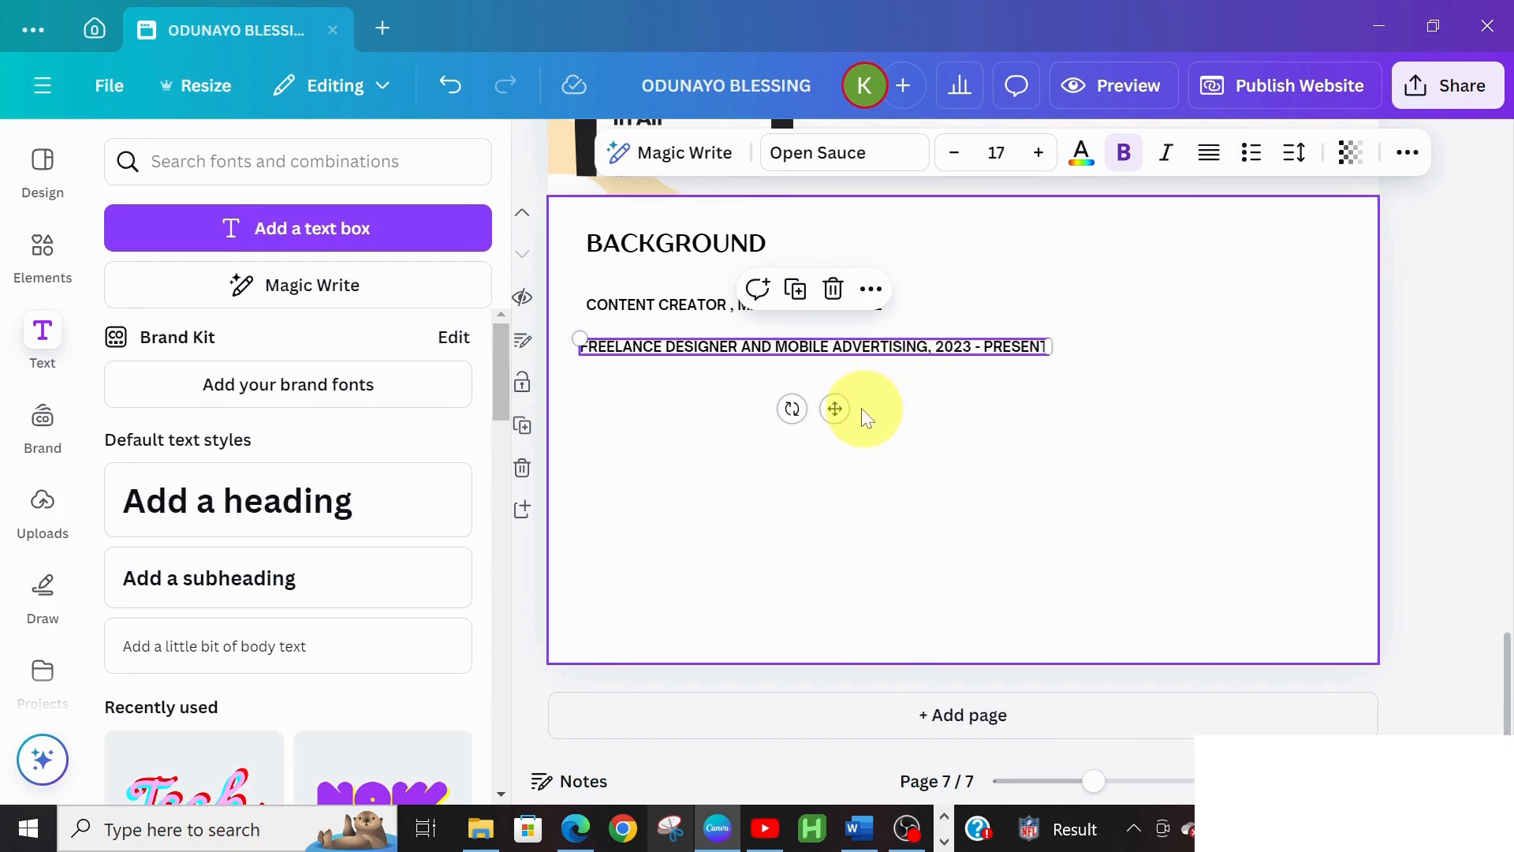
{"action": "left_click_drag", "start_coordinate": [841, 407], "coordinate": [847, 407]}
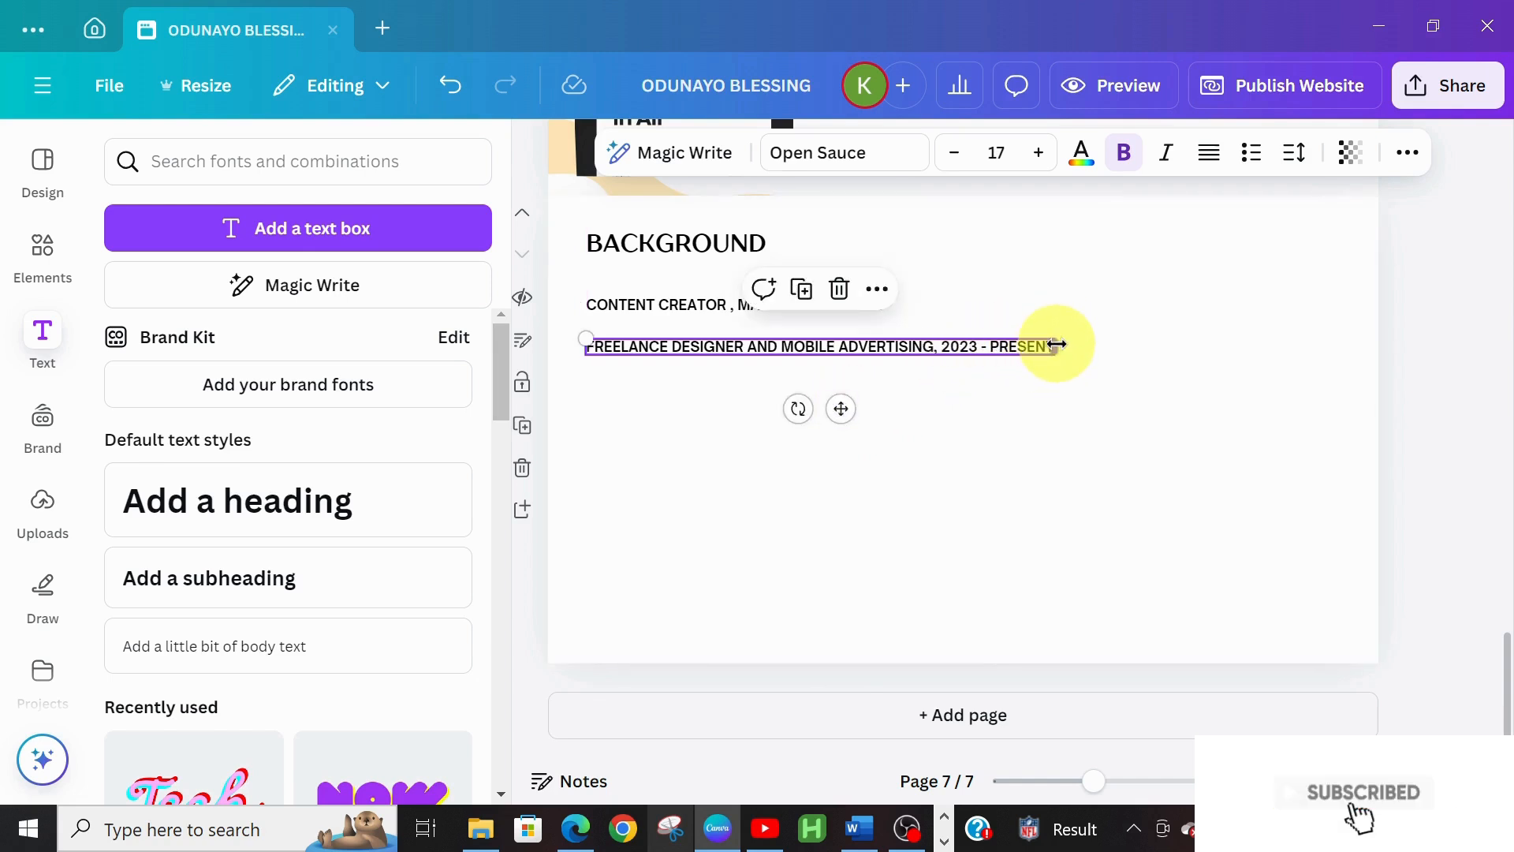
{"action": "left_click_drag", "start_coordinate": [1055, 355], "coordinate": [889, 351]}
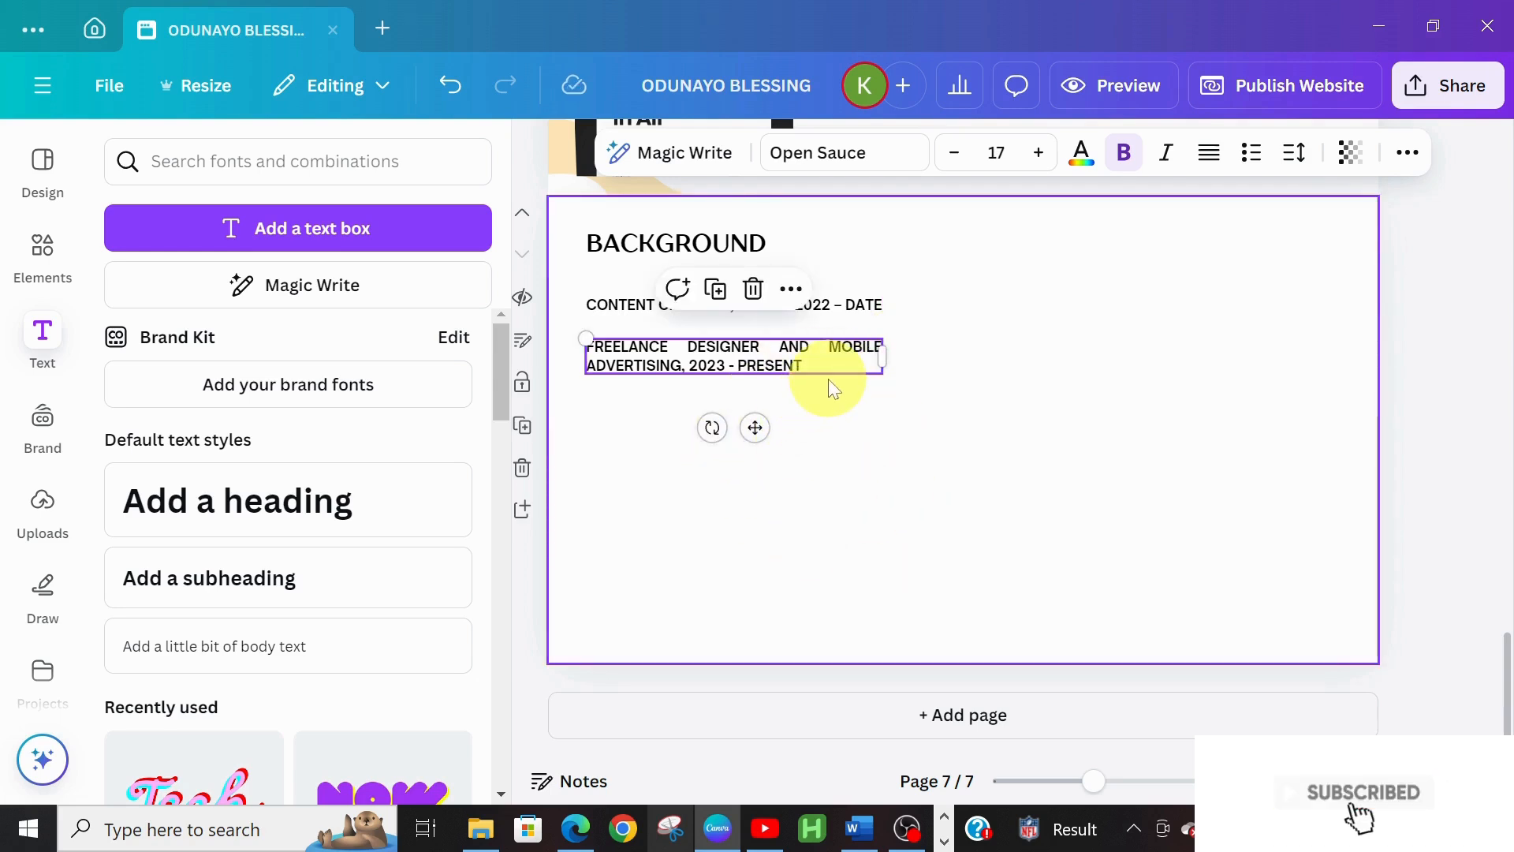
{"action": "key", "text": "ctrl+d"}
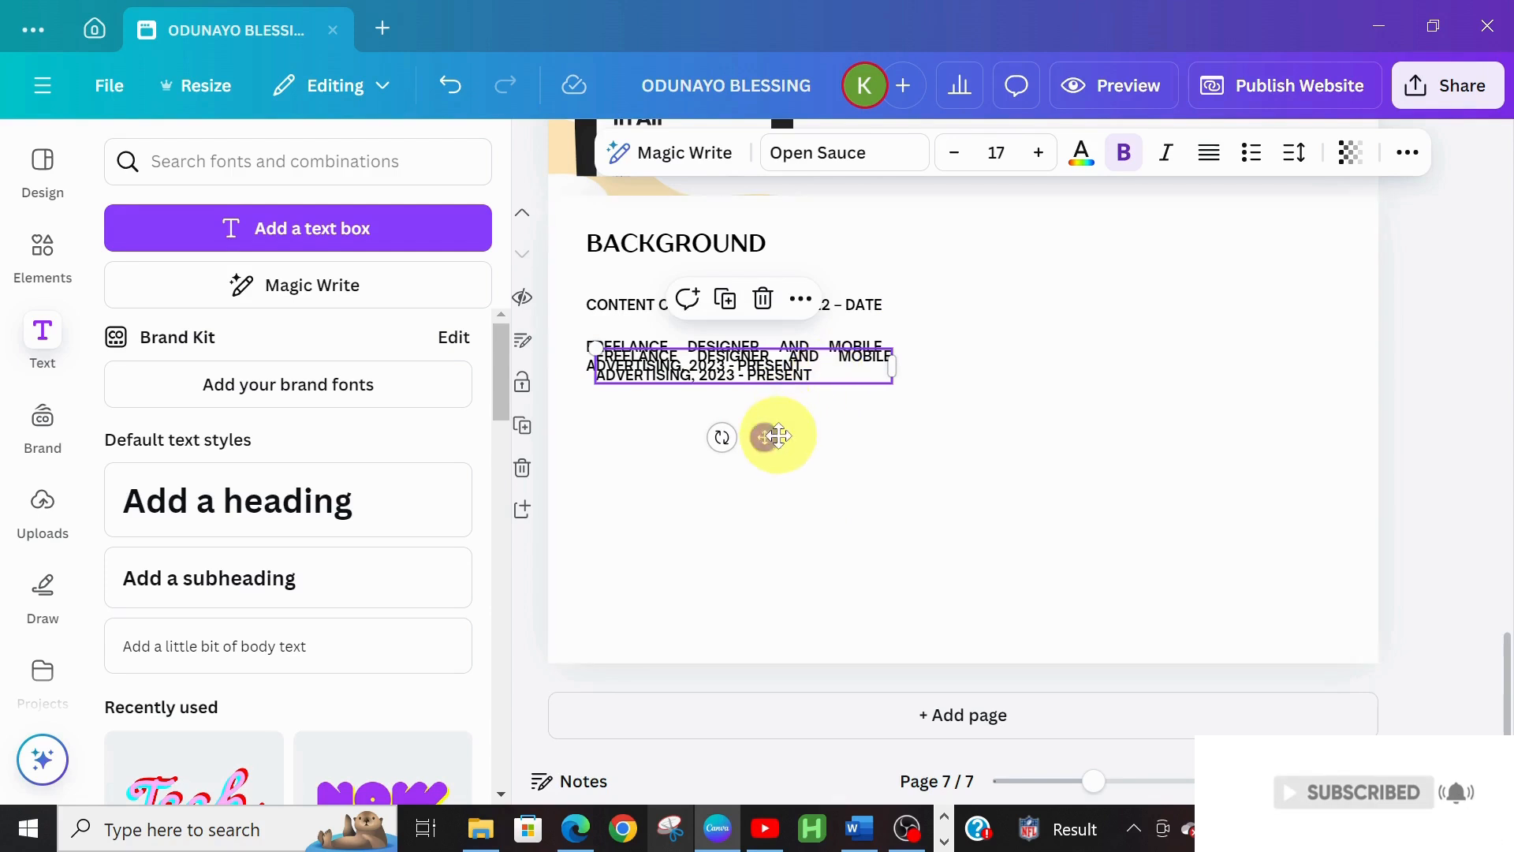
{"action": "left_click_drag", "start_coordinate": [766, 443], "coordinate": [753, 482]}
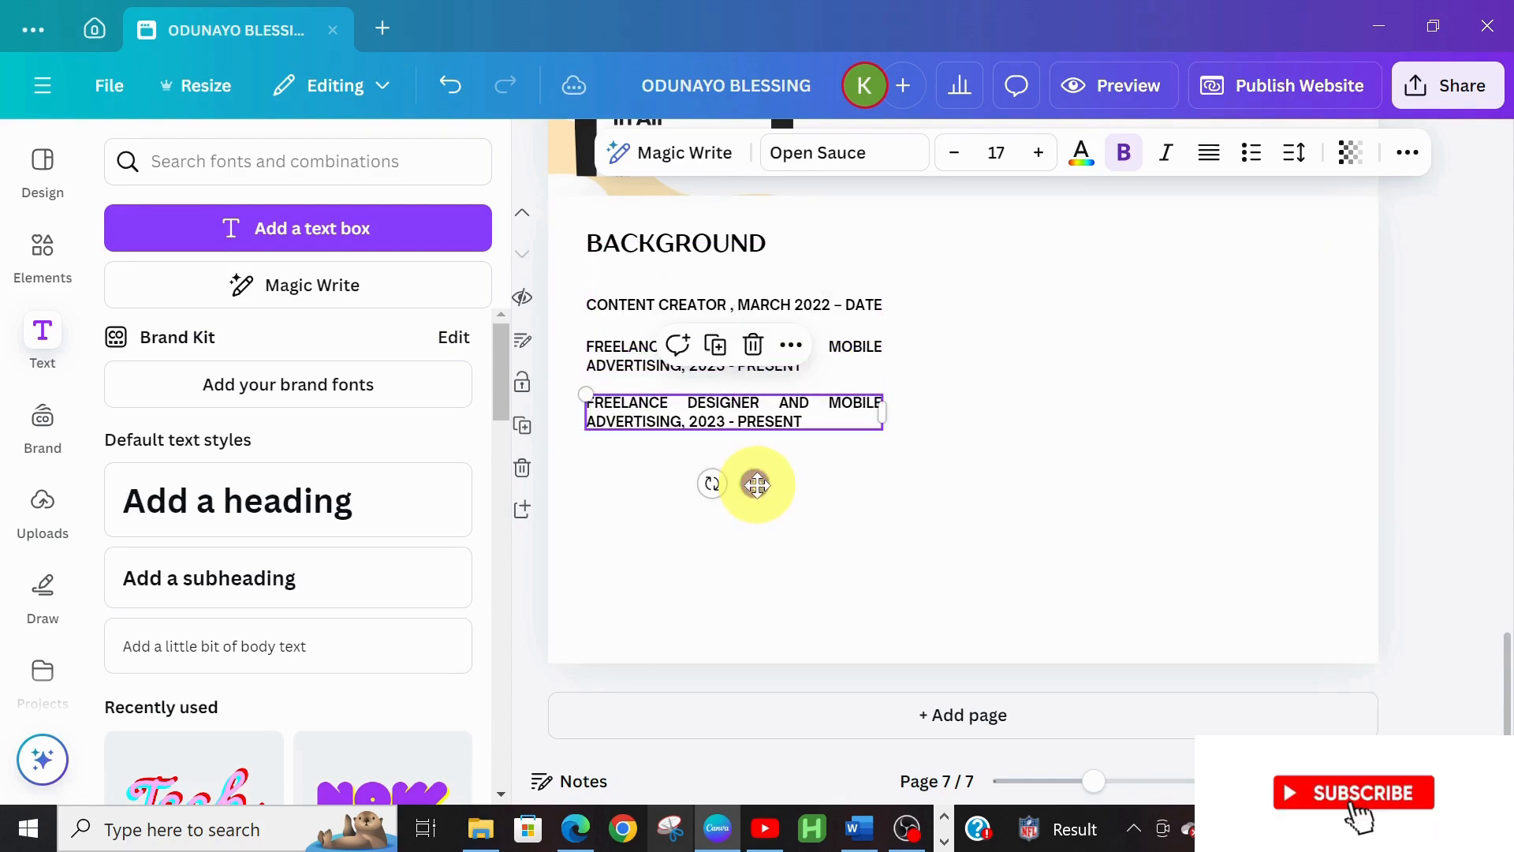
Replace the duplicate's text with 'DIGITAL ADVERTISING AND SOCIAL MEDIA MANAGER , 2023 – PRESENT' from Word
{"action": "left_click", "coordinate": [858, 827]}
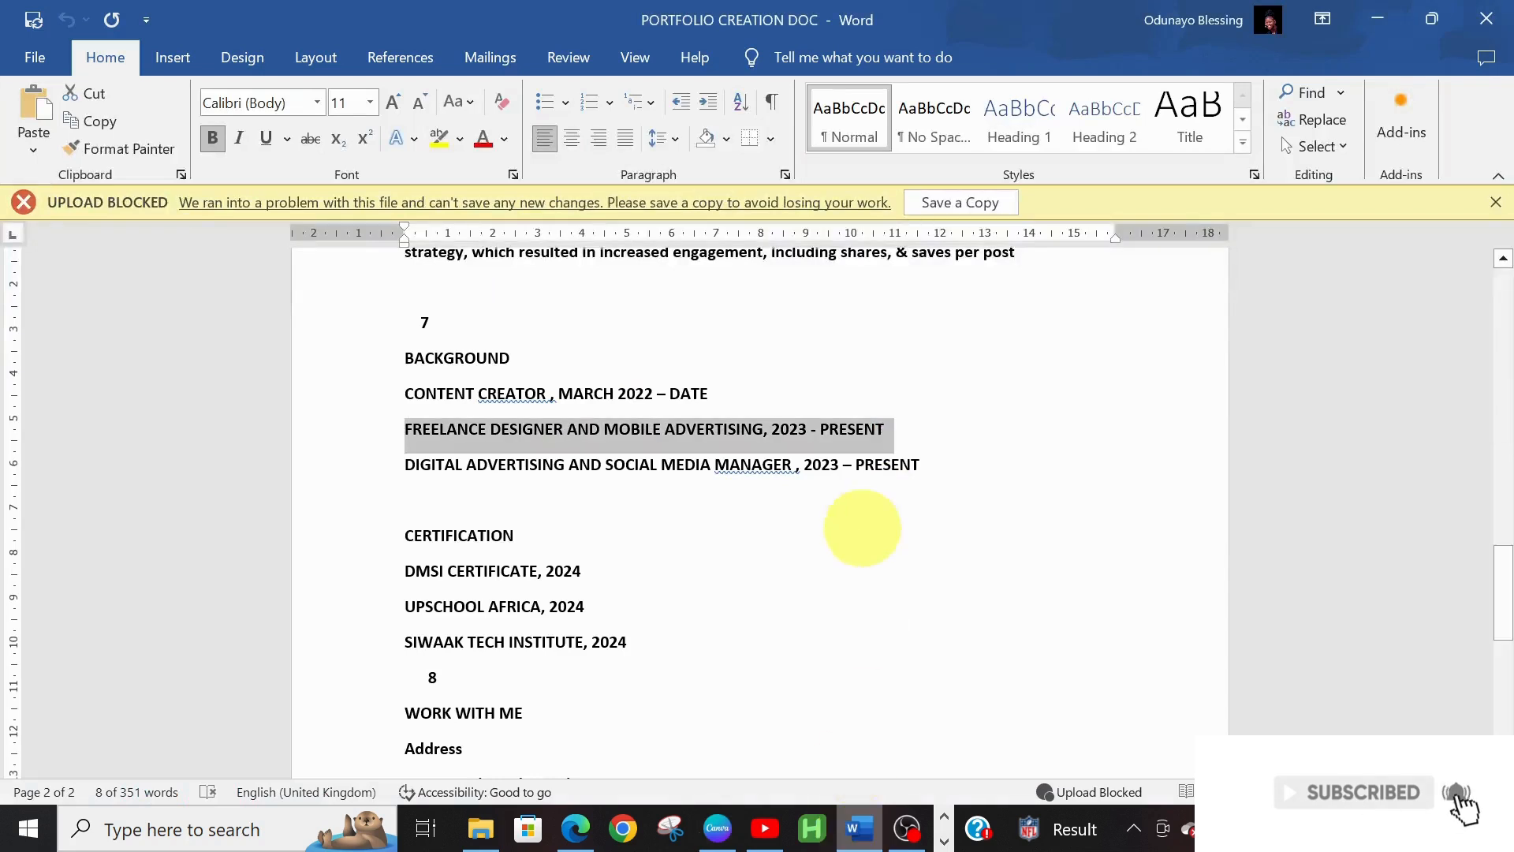
{"action": "triple_click", "coordinate": [405, 466]}
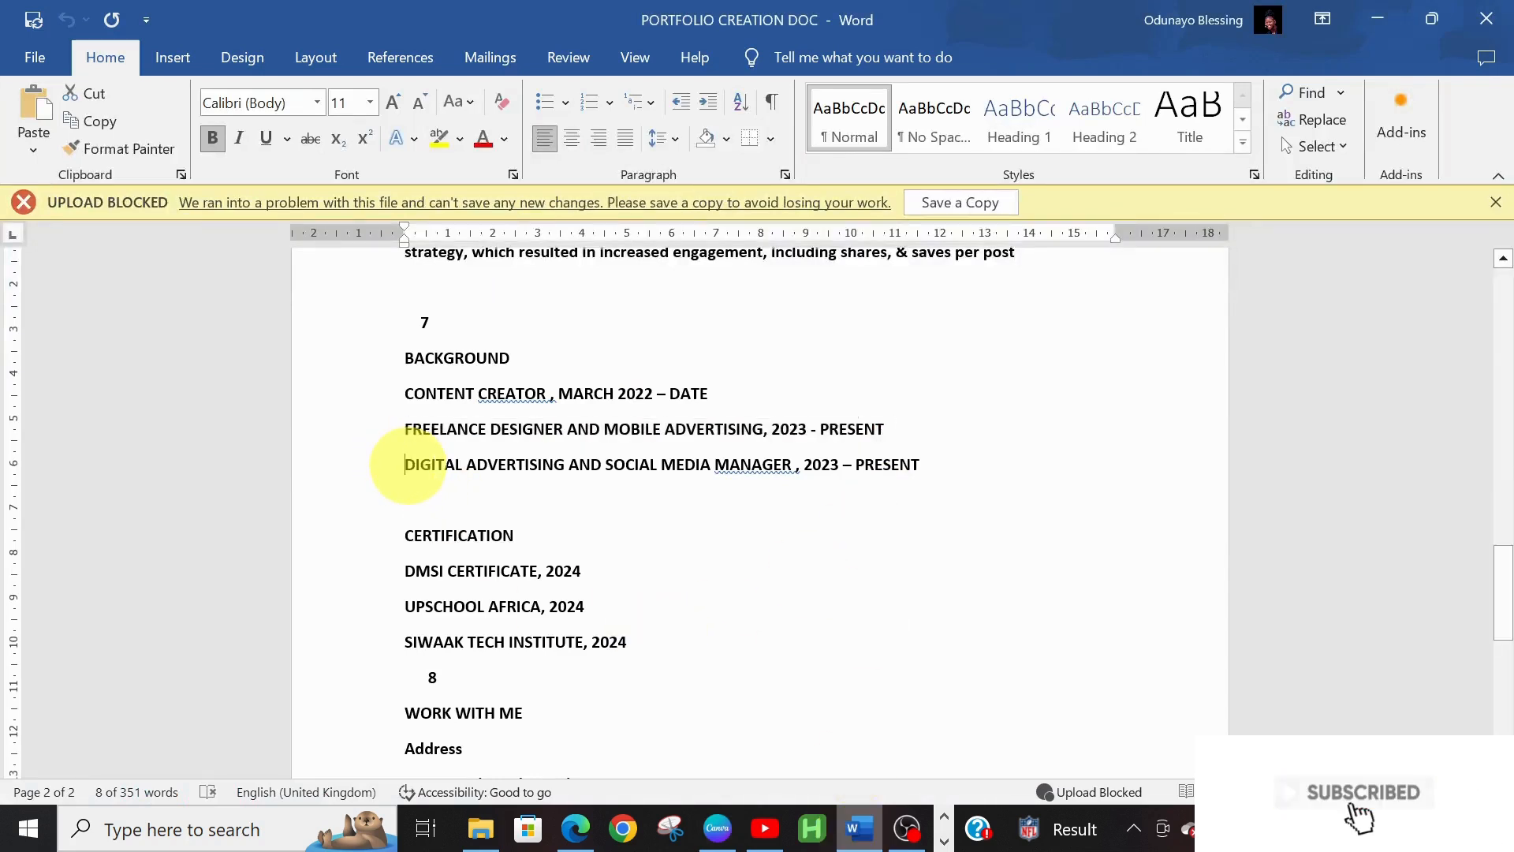
{"action": "triple_click", "coordinate": [408, 466]}
{"action": "double_click", "coordinate": [410, 466]}
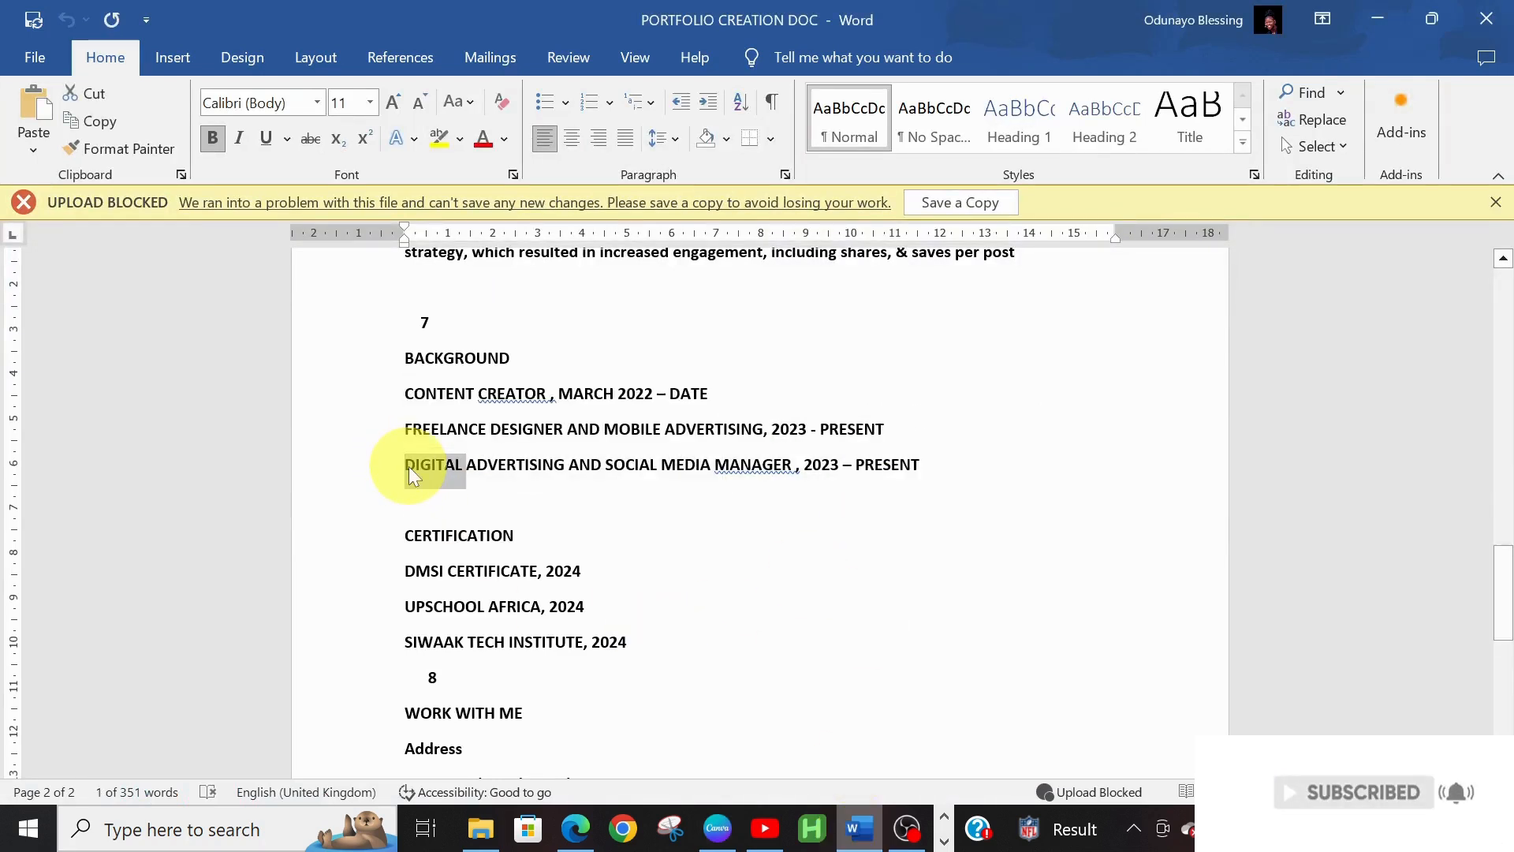
{"action": "triple_click", "coordinate": [410, 467]}
{"action": "key", "text": "ctrl+c"}
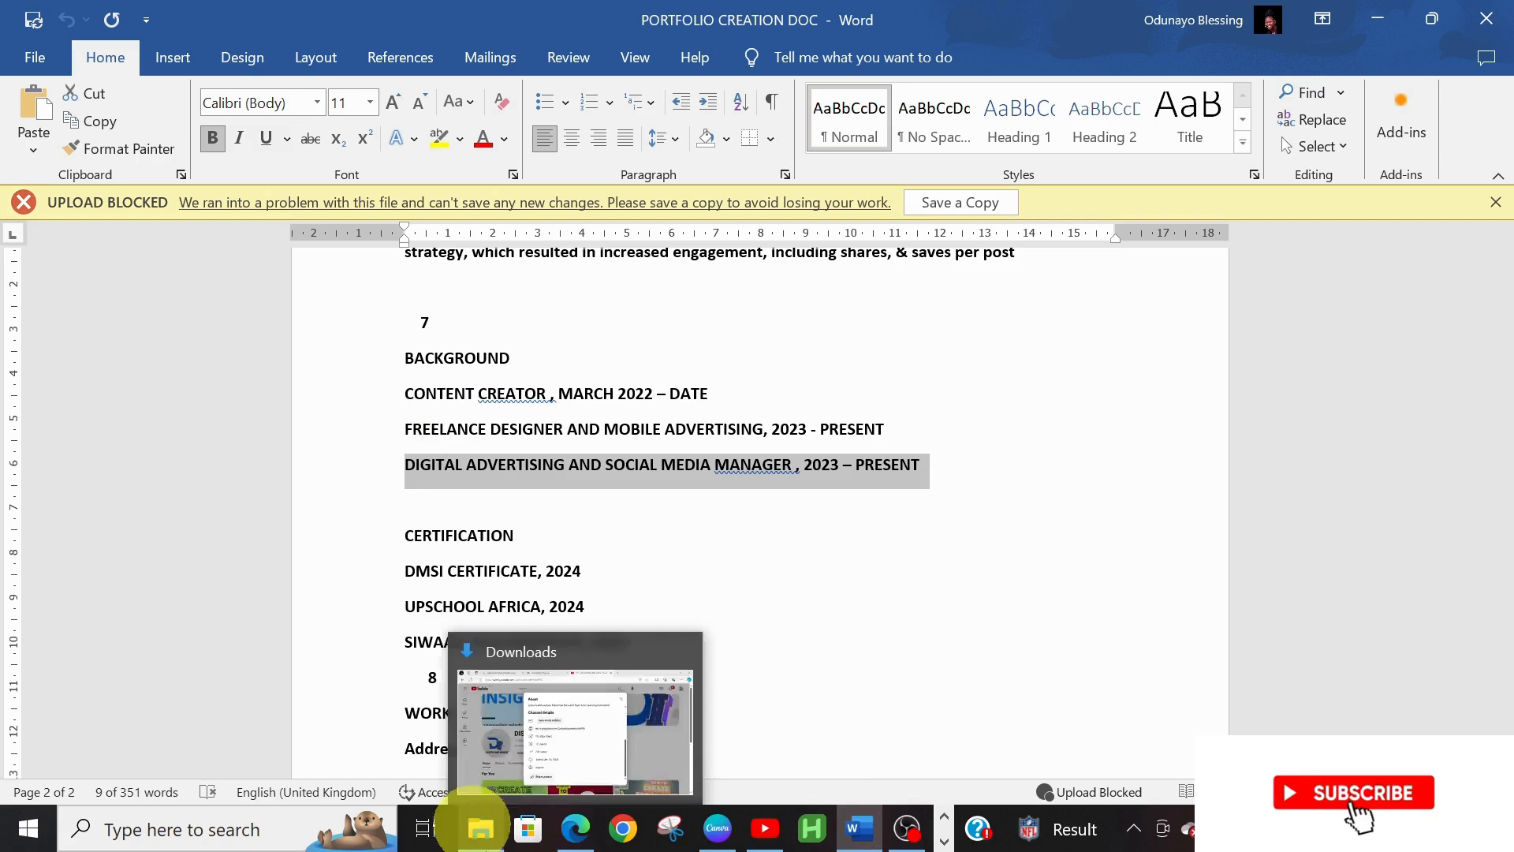
{"action": "left_click", "coordinate": [718, 830]}
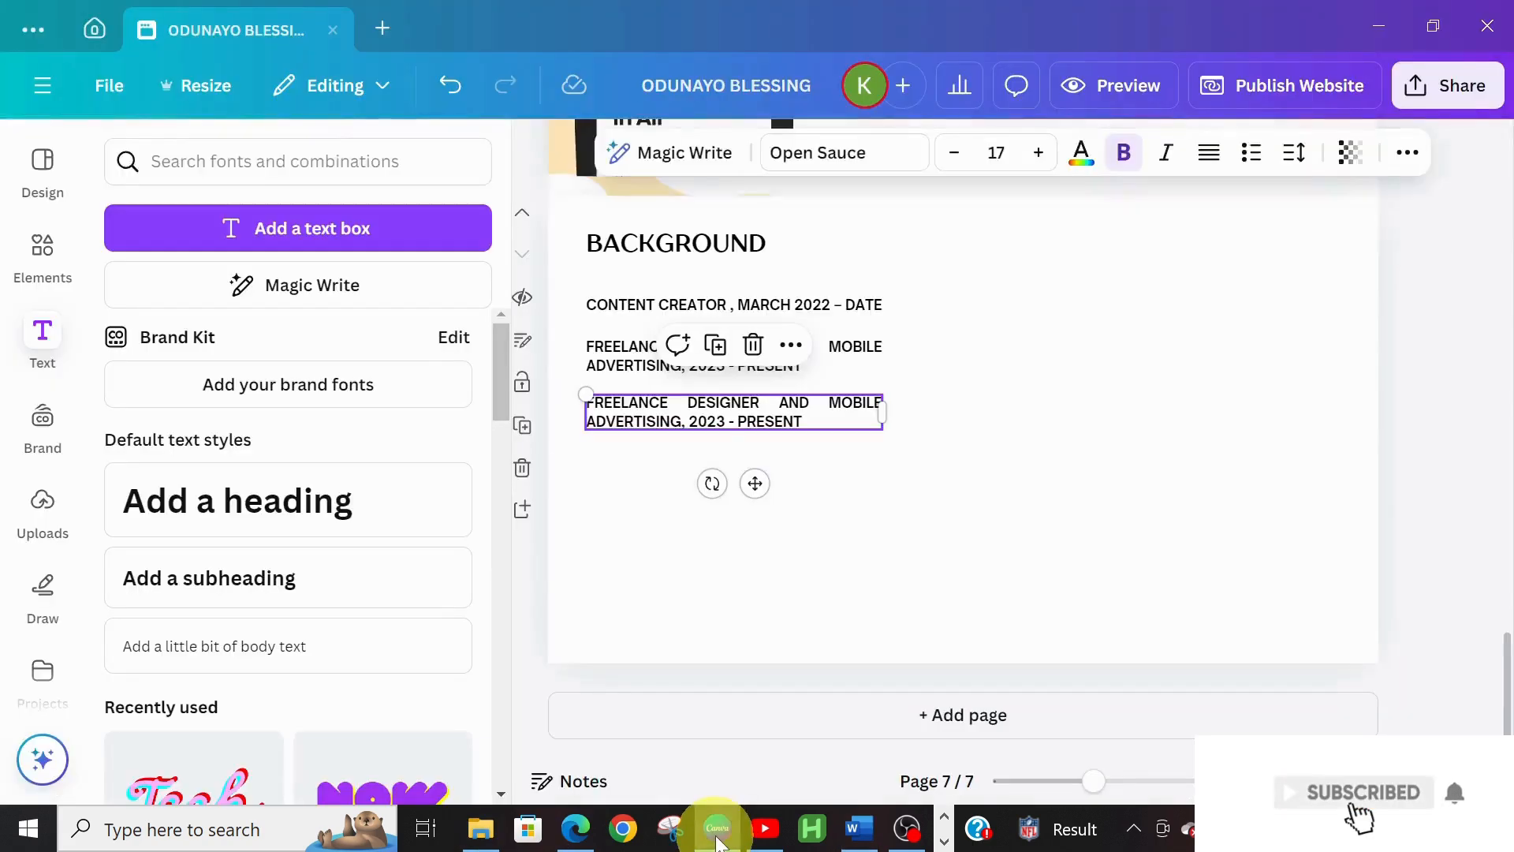
{"action": "double_click", "coordinate": [690, 418]}
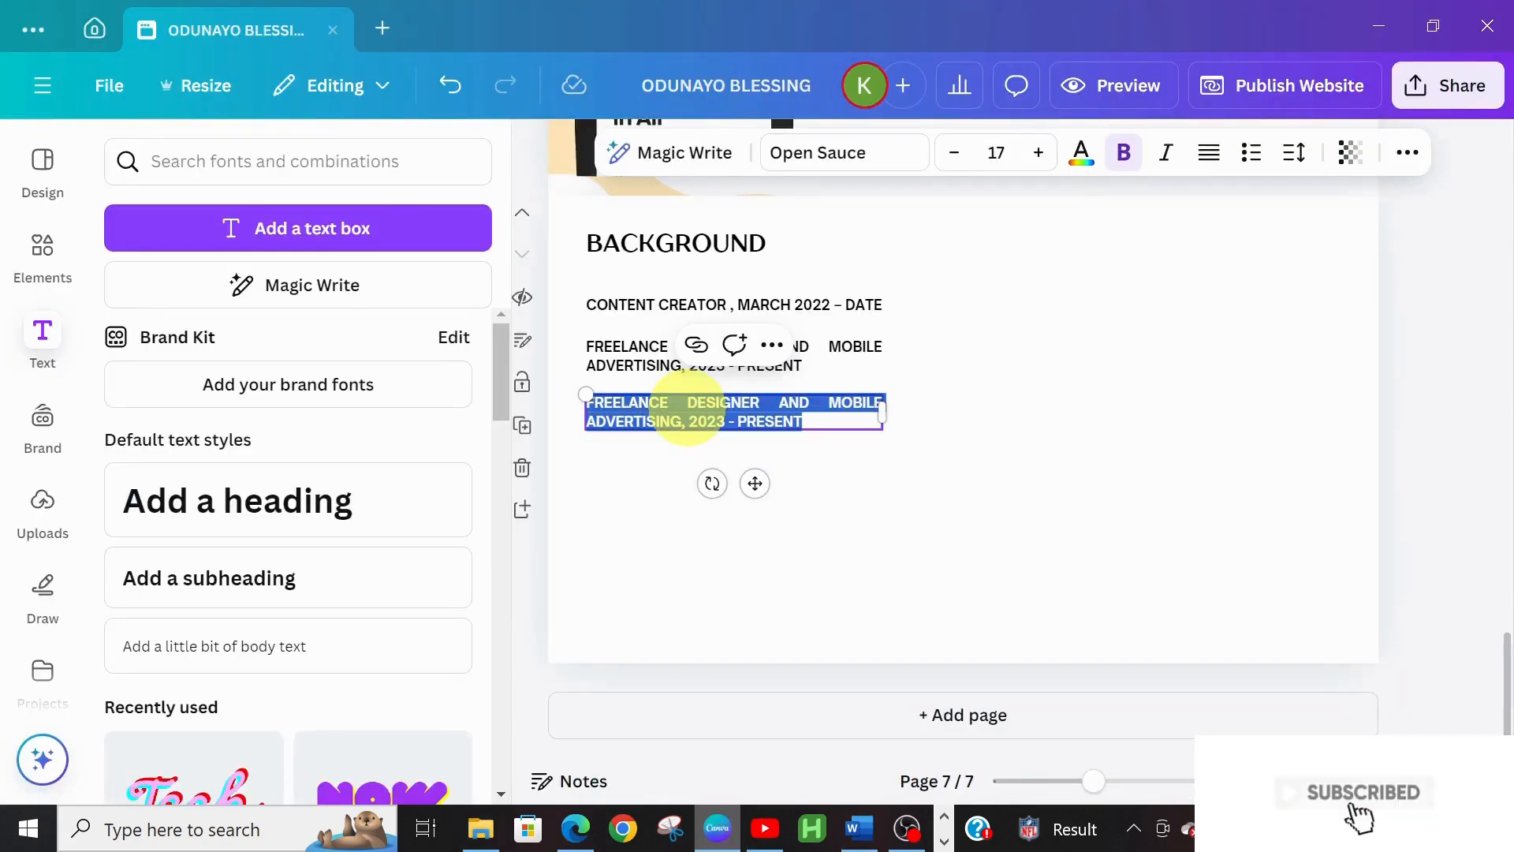
{"action": "key", "text": "ctrl+v"}
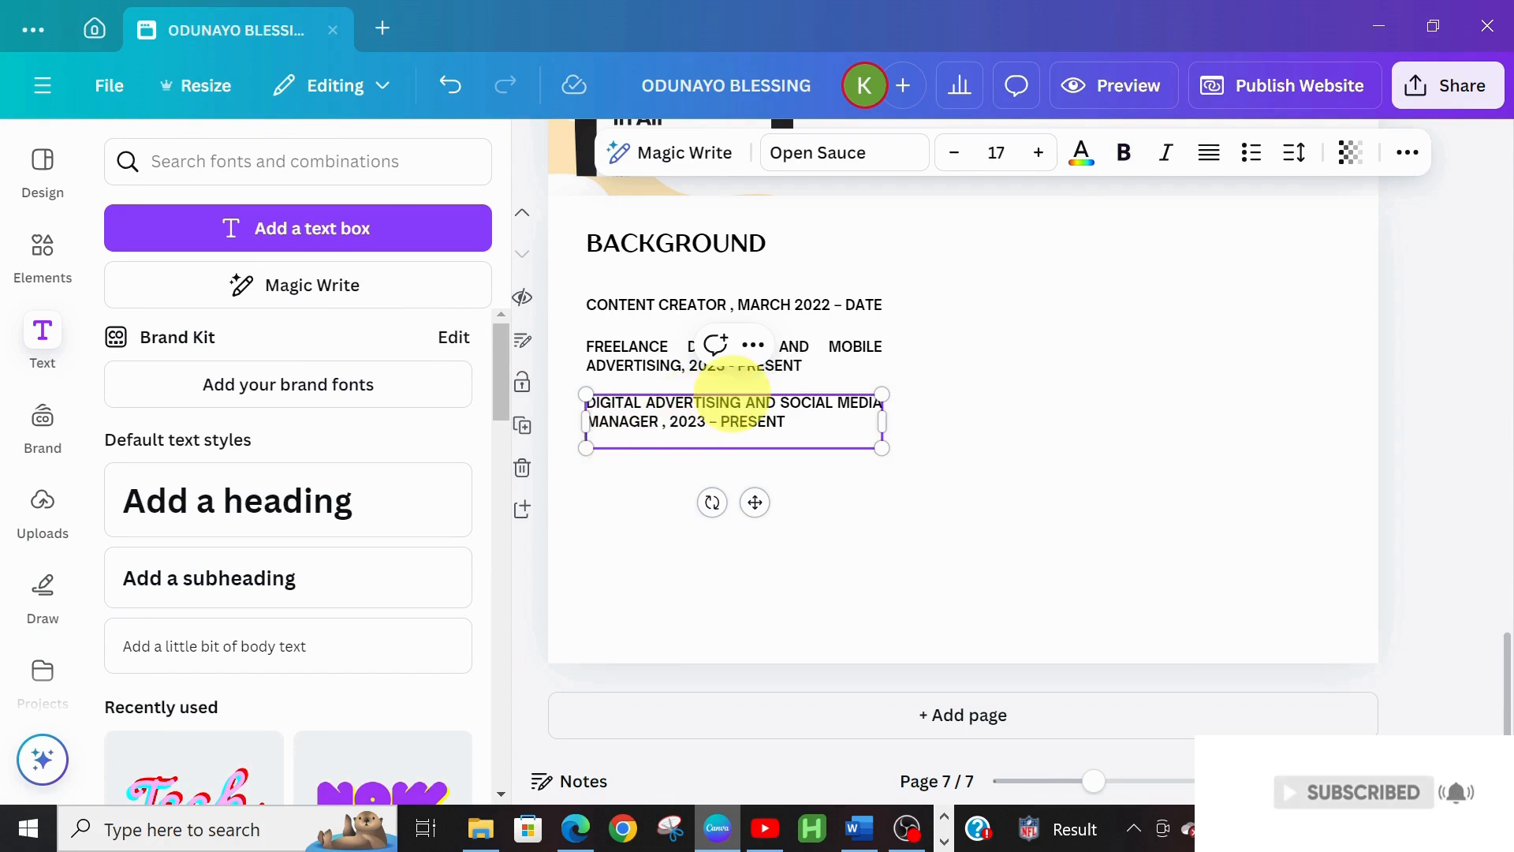
{"action": "left_click", "coordinate": [801, 406]}
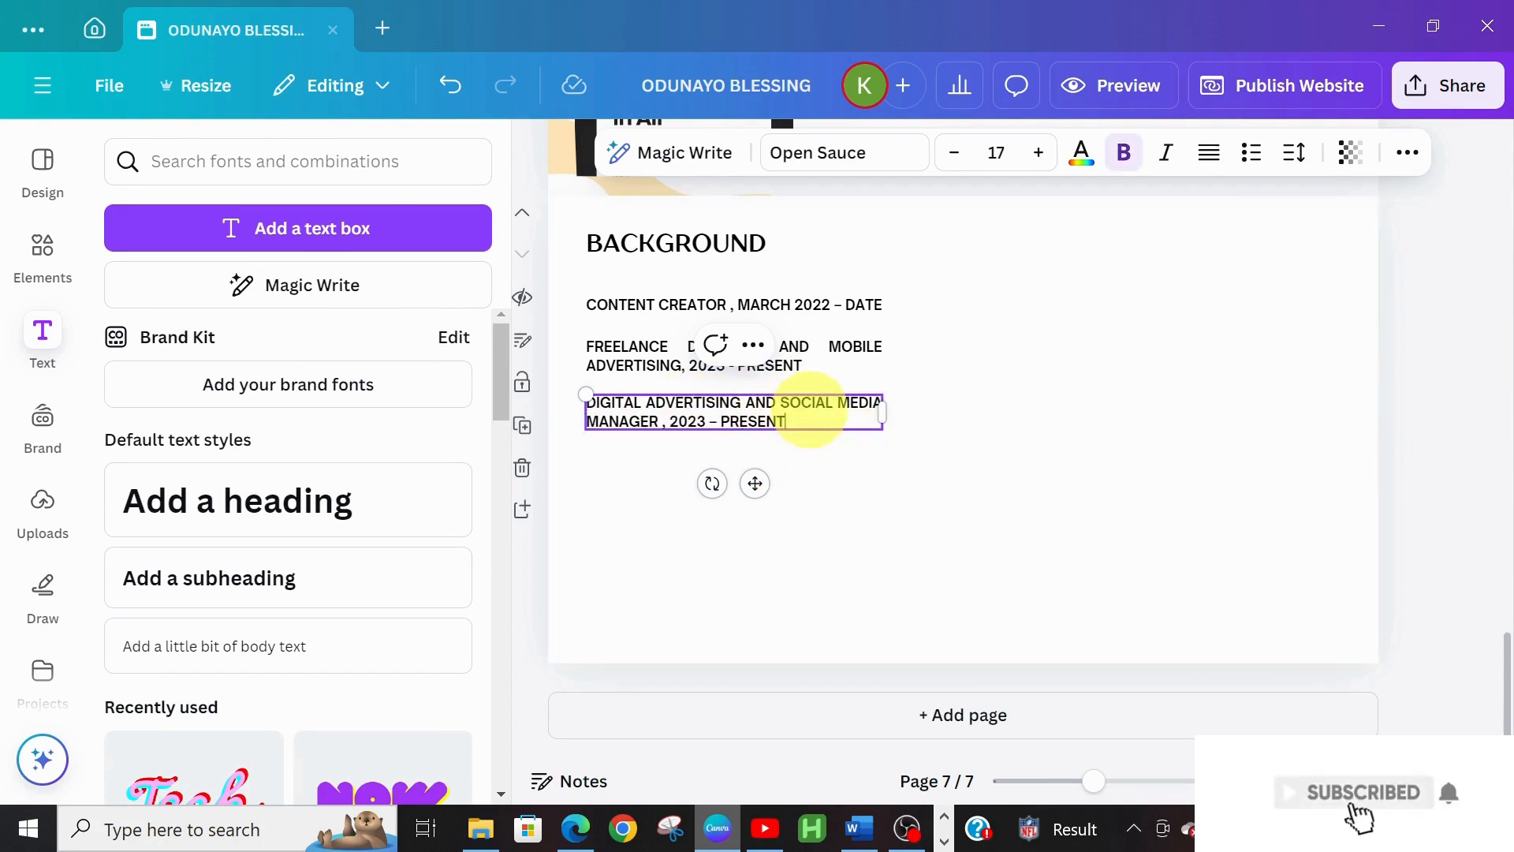
Pick up the word CERTIFICATION from Word and select the BACKGROUND heading in Canva
{"action": "left_click", "coordinate": [860, 828]}
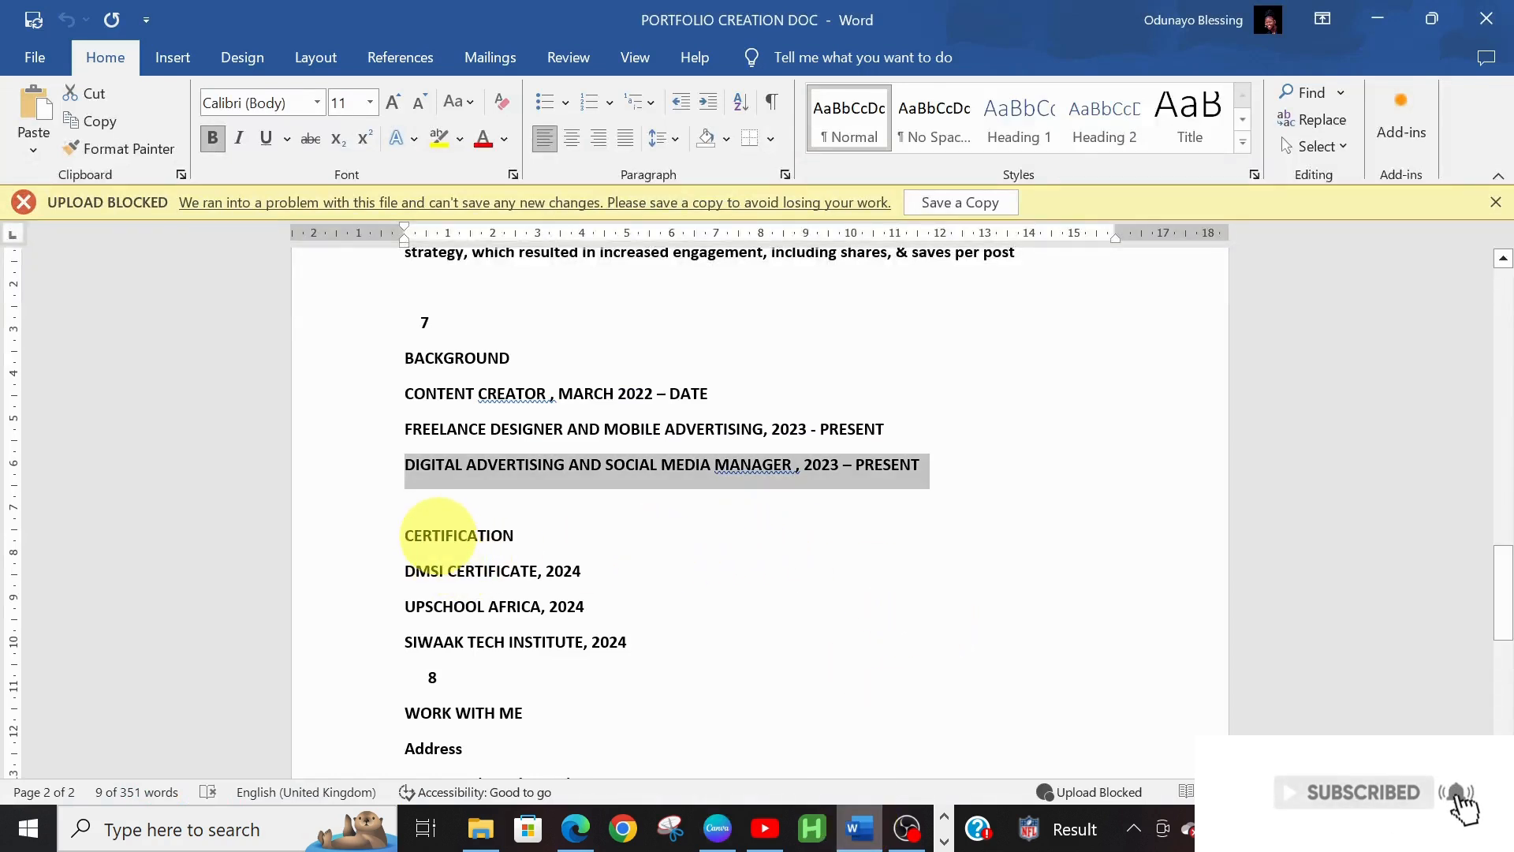
{"action": "double_click", "coordinate": [440, 536]}
{"action": "key", "text": "ctrl+c"}
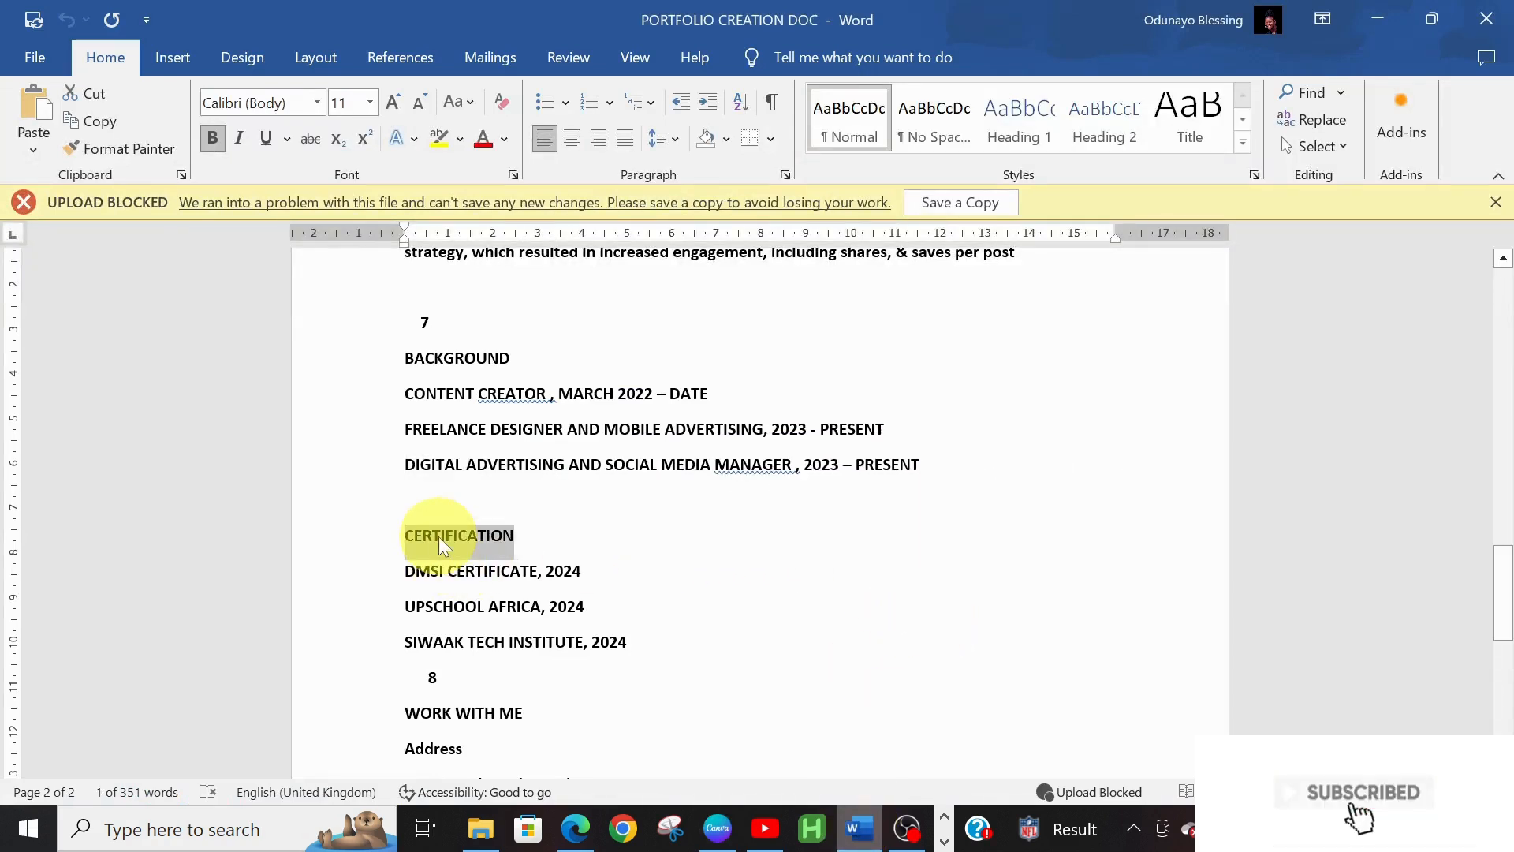
{"action": "left_click", "coordinate": [716, 827]}
{"action": "left_click", "coordinate": [744, 249]}
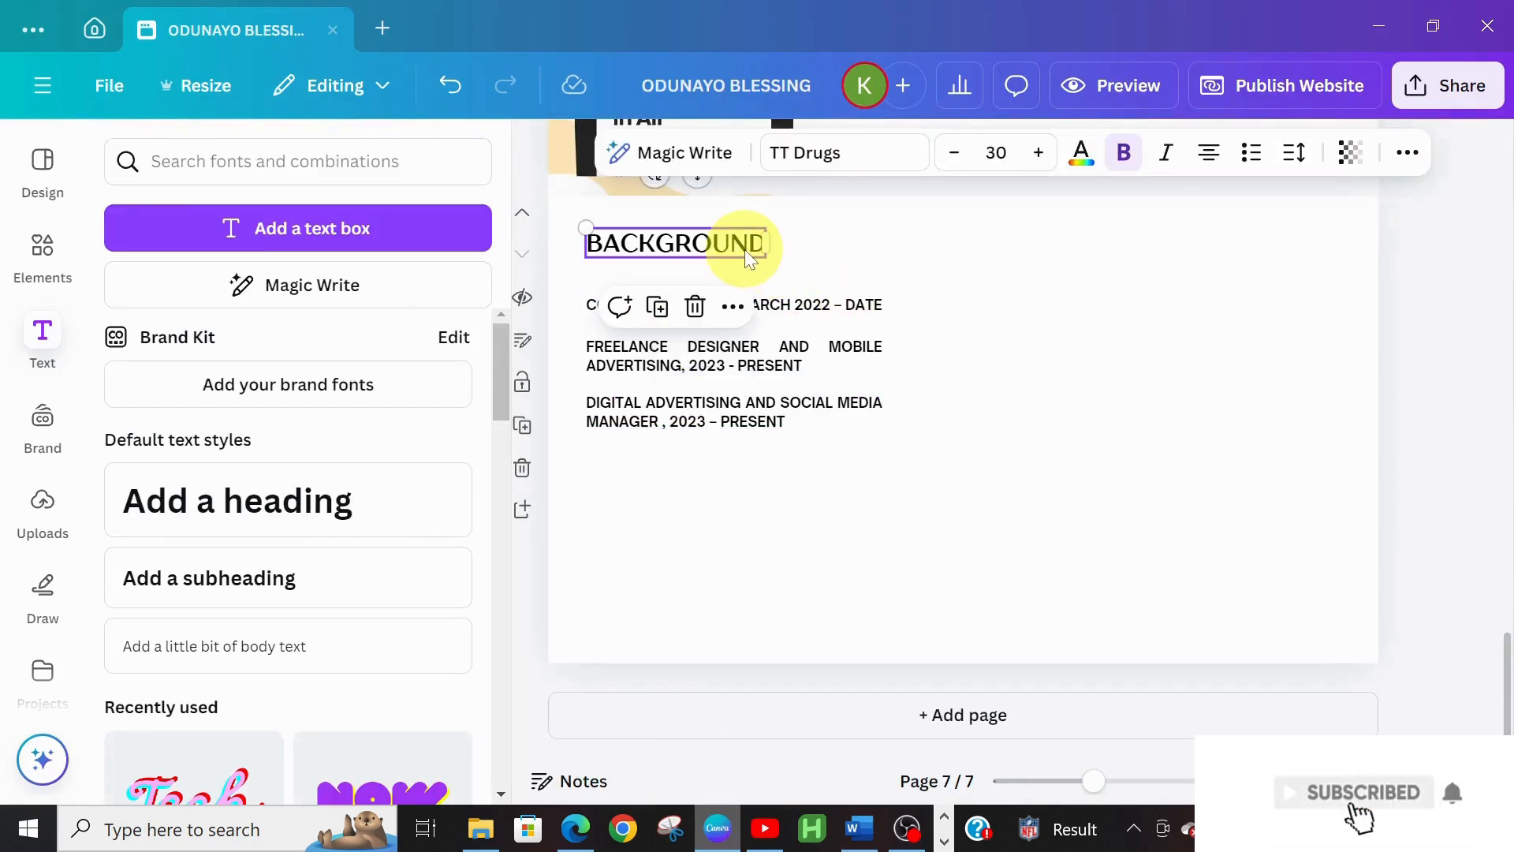
Duplicate the BACKGROUND heading to the page's right side and change it to CERTIFICATION
{"action": "key", "text": "ctrl+d"}
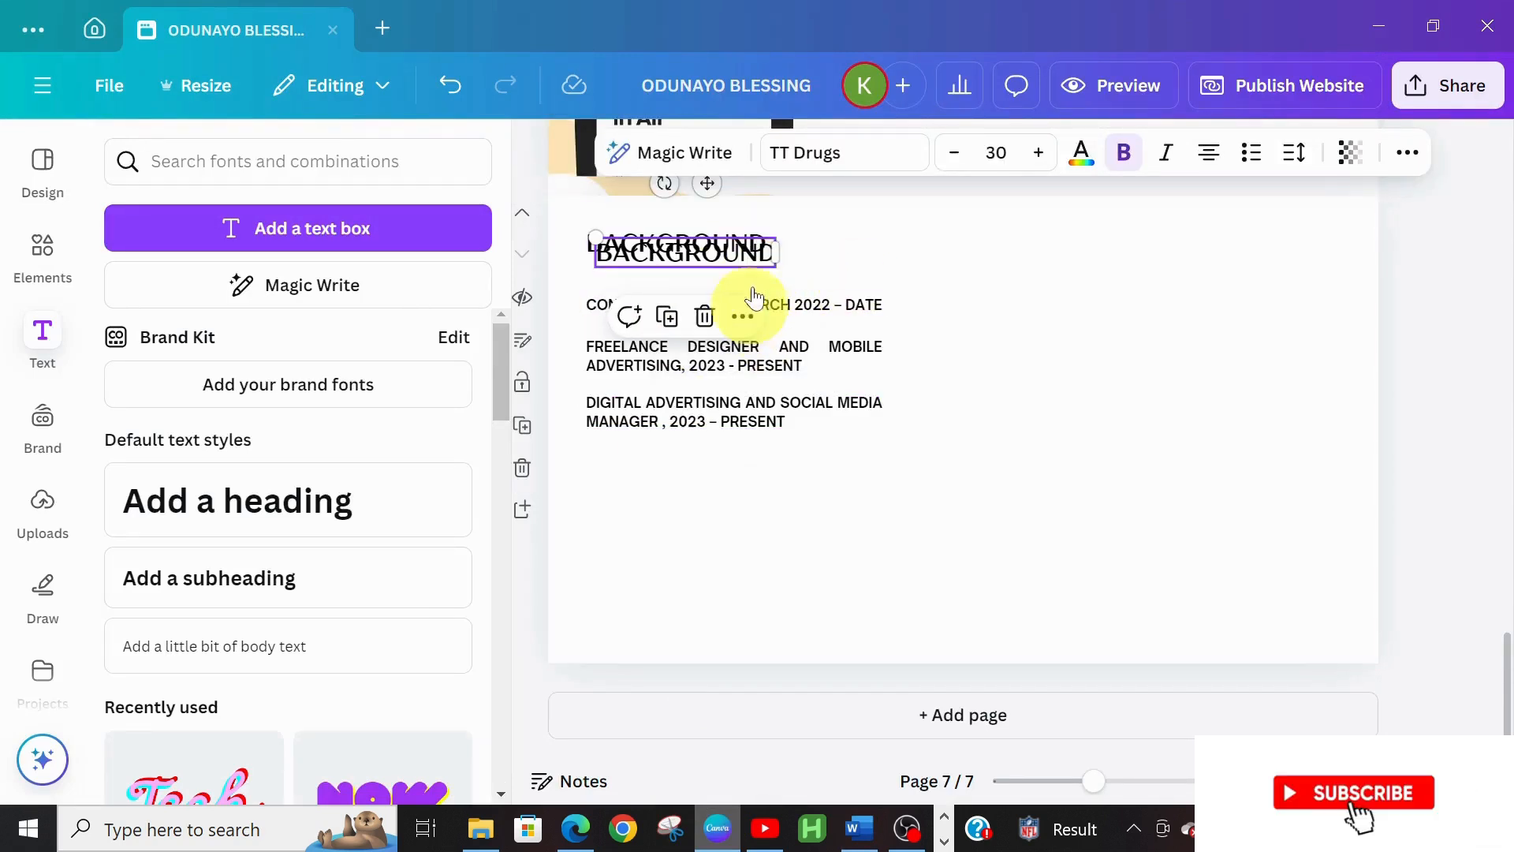
{"action": "left_click_drag", "start_coordinate": [821, 240], "coordinate": [1302, 247]}
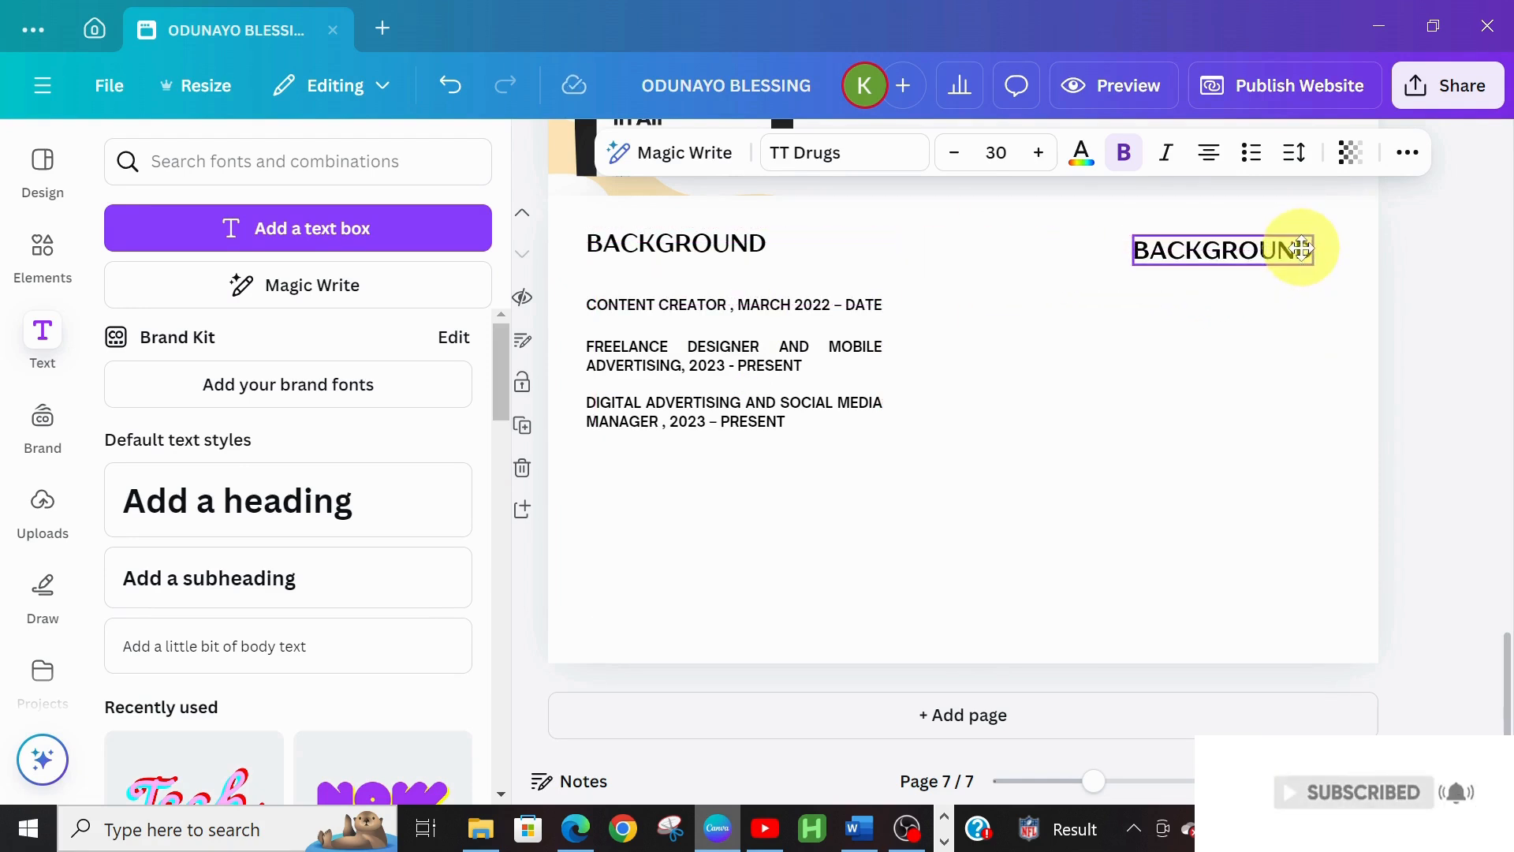
{"action": "double_click", "coordinate": [1243, 249]}
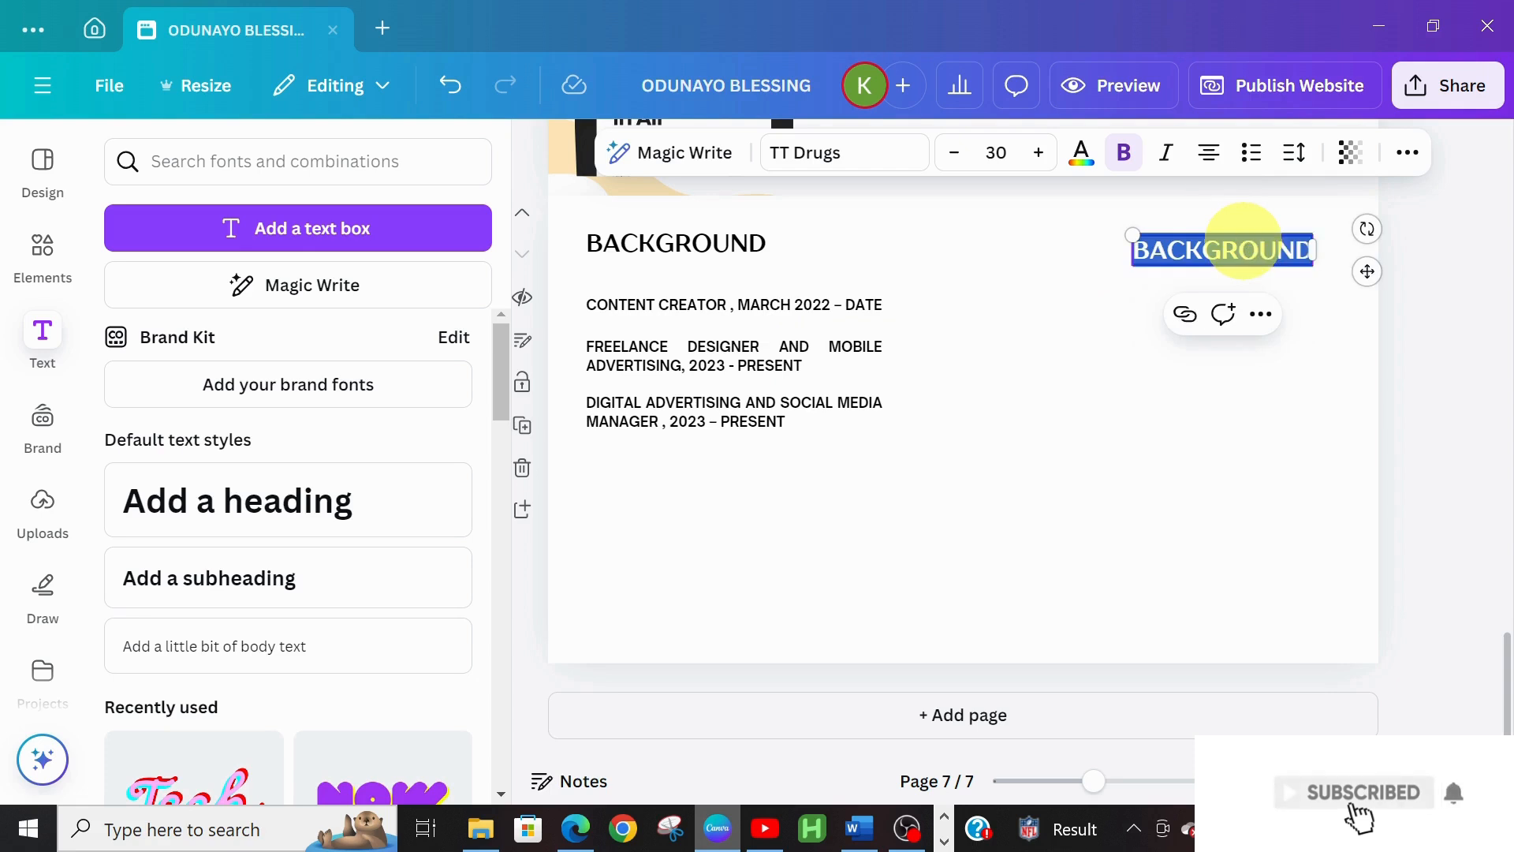
{"action": "key", "text": "ctrl+v"}
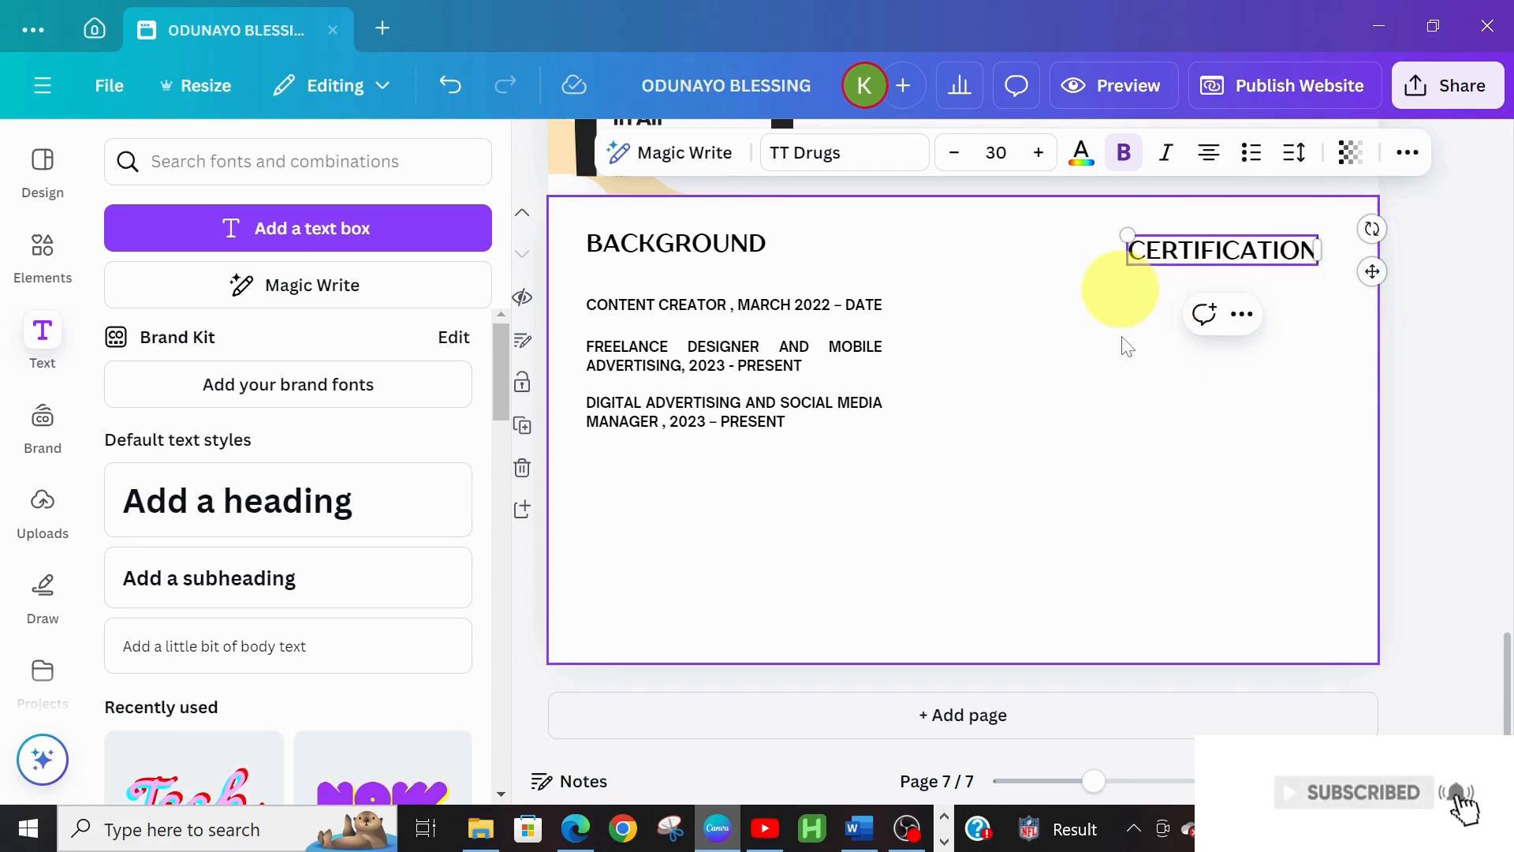
Place a copy of the CONTENT CREATOR line beneath the CERTIFICATION heading
{"action": "left_click", "coordinate": [804, 312]}
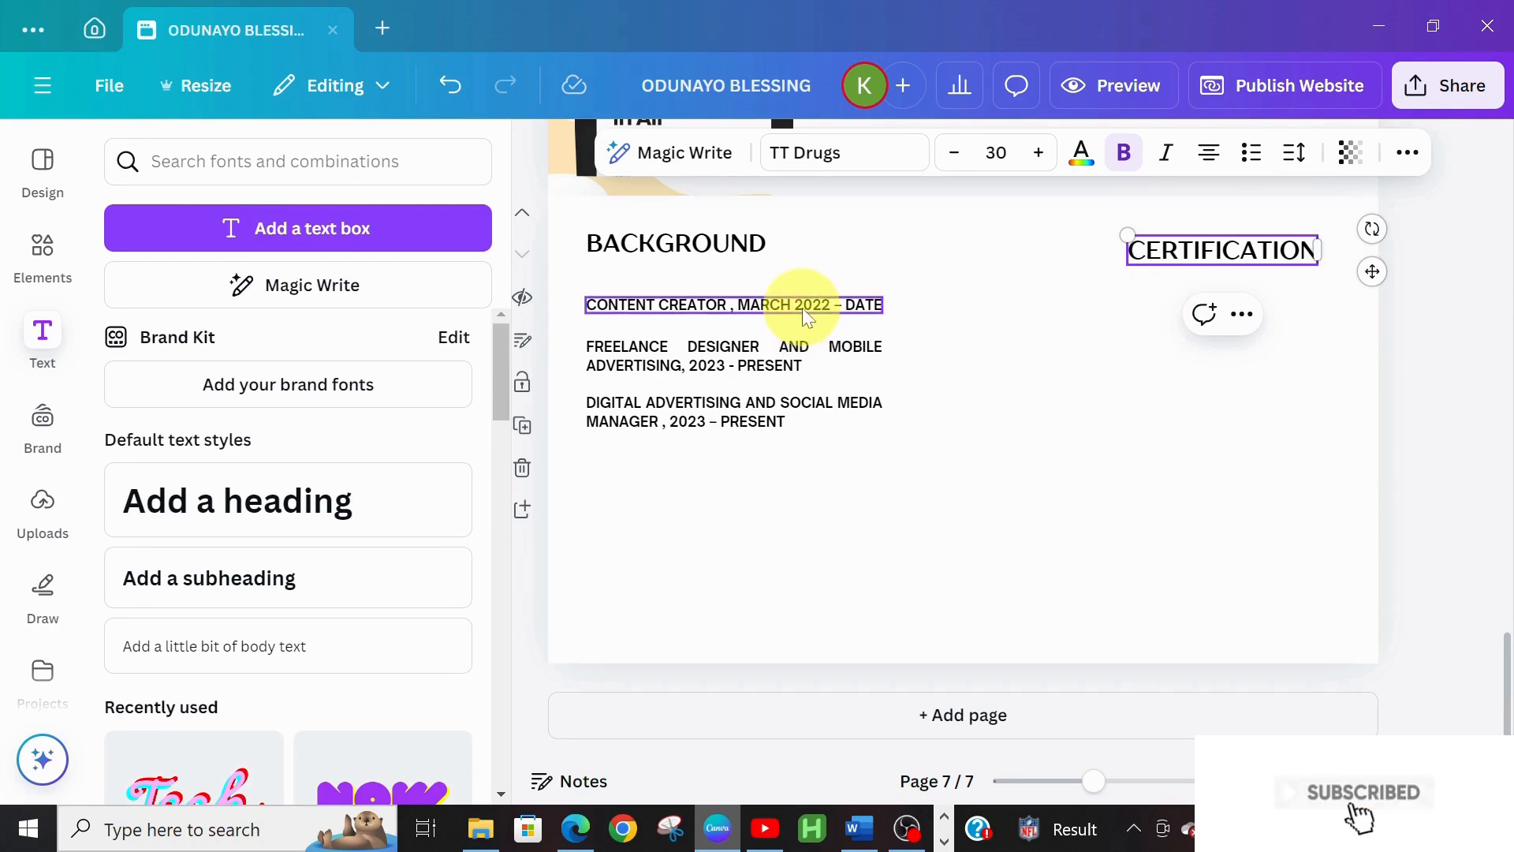
{"action": "key", "text": "ctrl+d"}
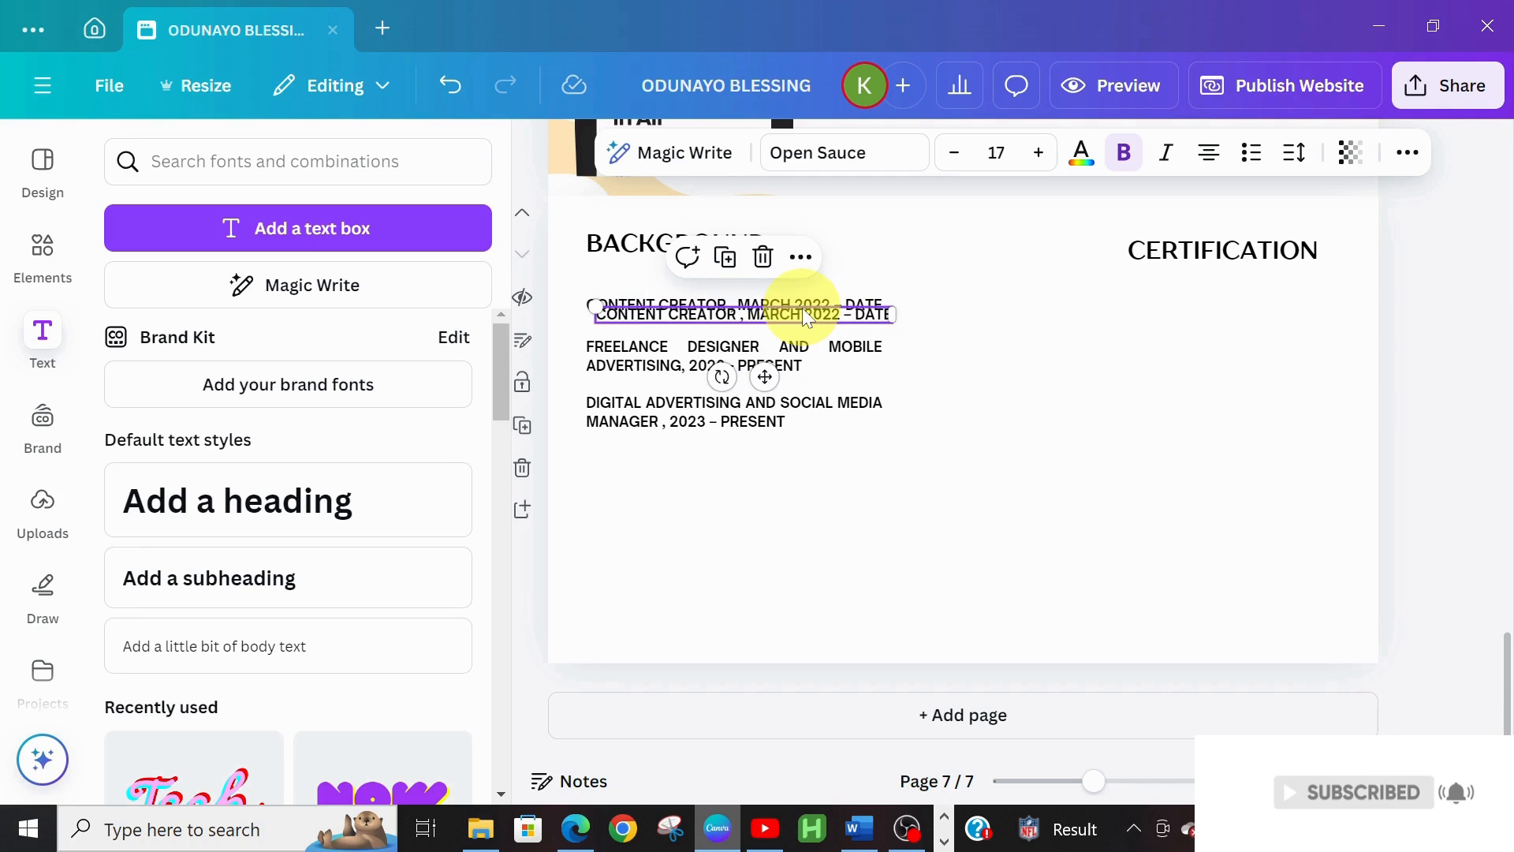
{"action": "left_click_drag", "start_coordinate": [809, 309], "coordinate": [1260, 252]}
{"action": "left_click", "coordinate": [1308, 256]}
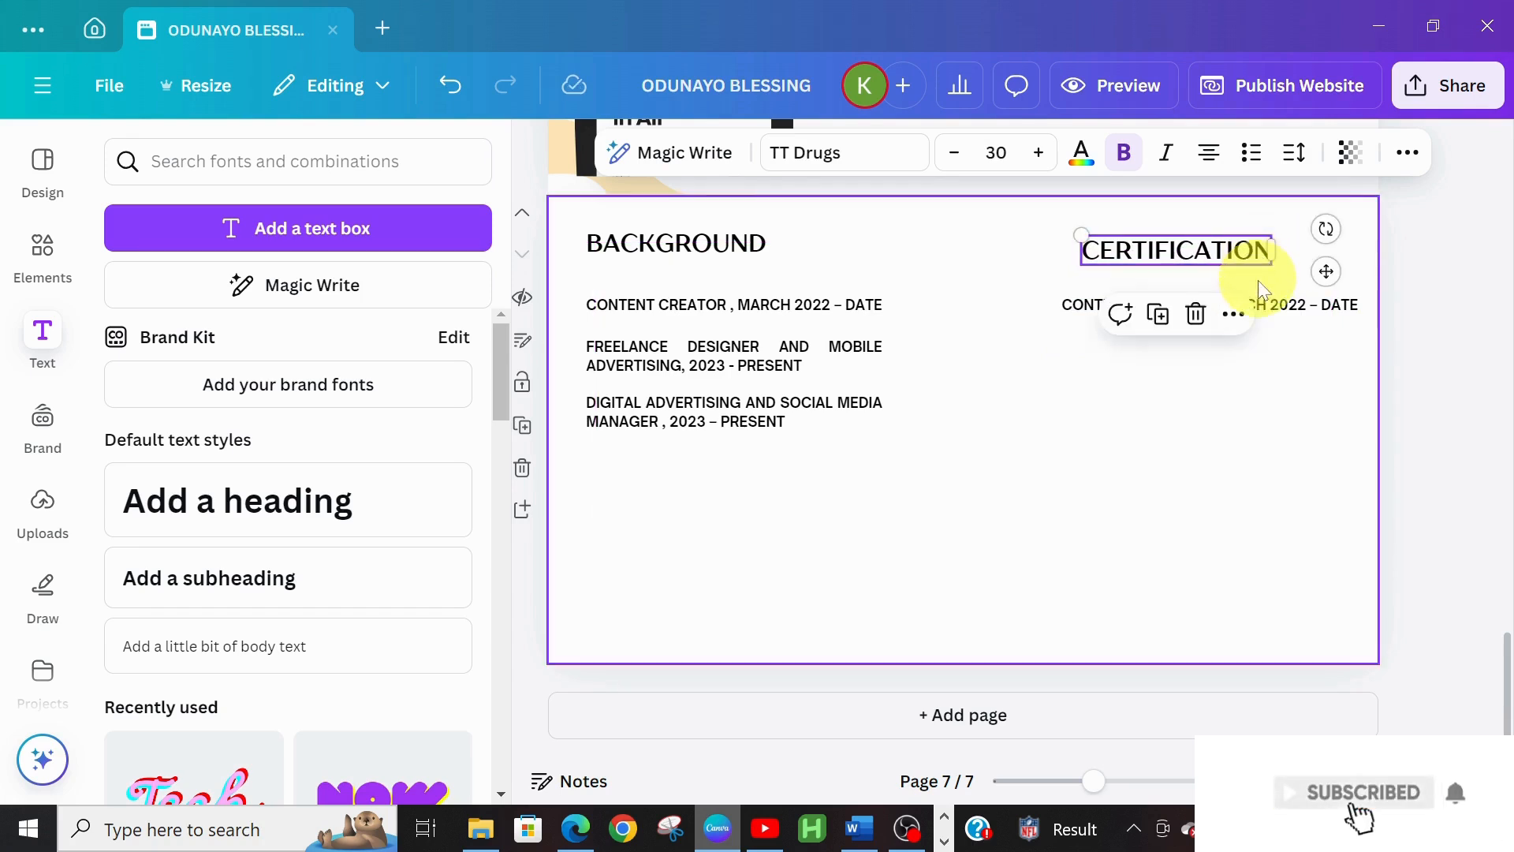
Change the entry under CERTIFICATION to 'DMSI CERTIFICATE, 2024' and align it under the heading
{"action": "left_click", "coordinate": [1271, 310]}
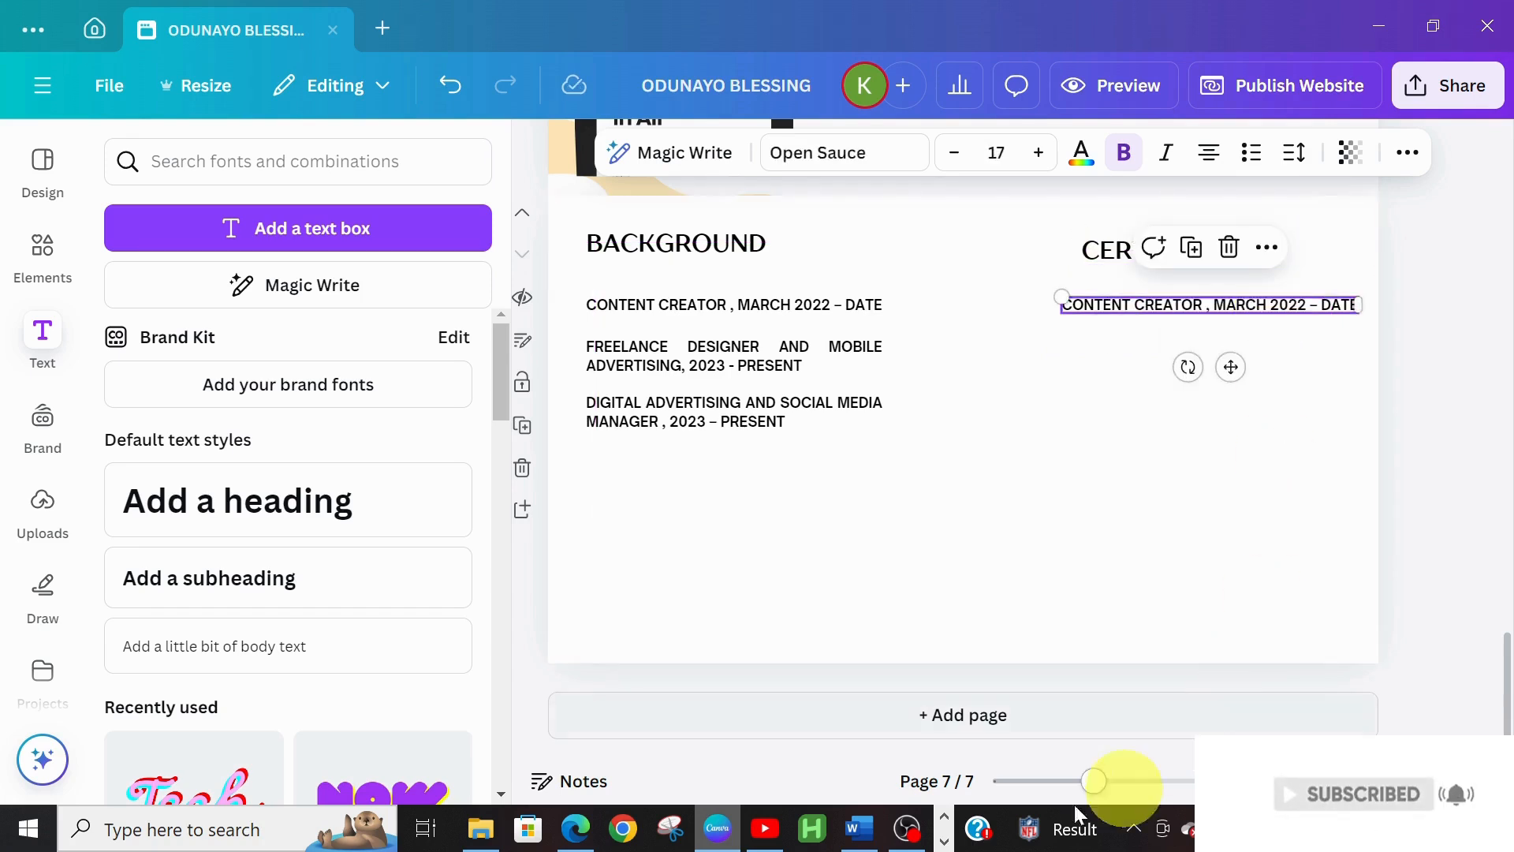
{"action": "left_click", "coordinate": [858, 830]}
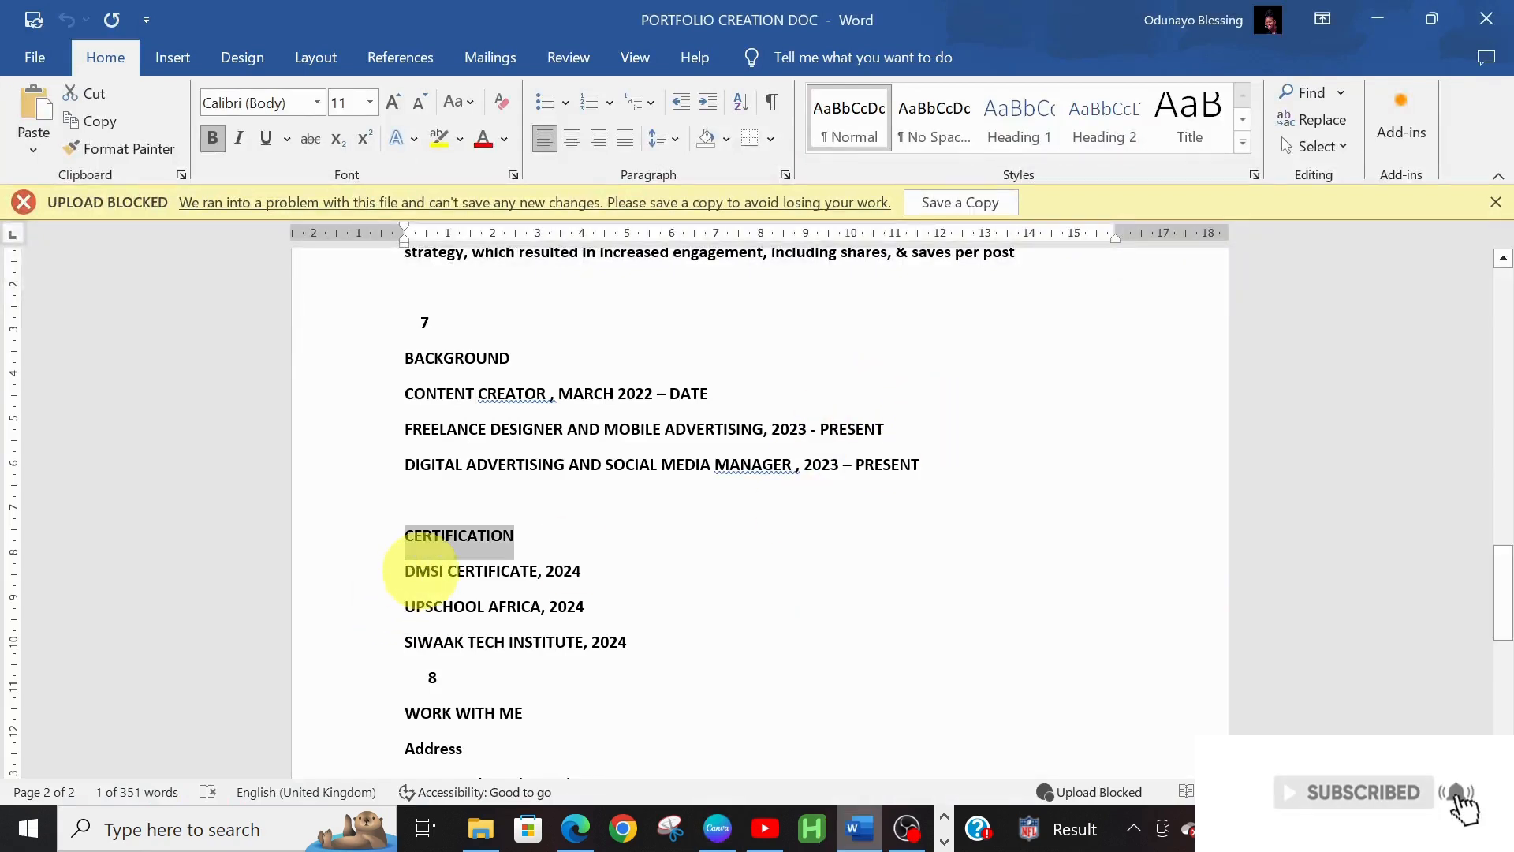
{"action": "double_click", "coordinate": [432, 572]}
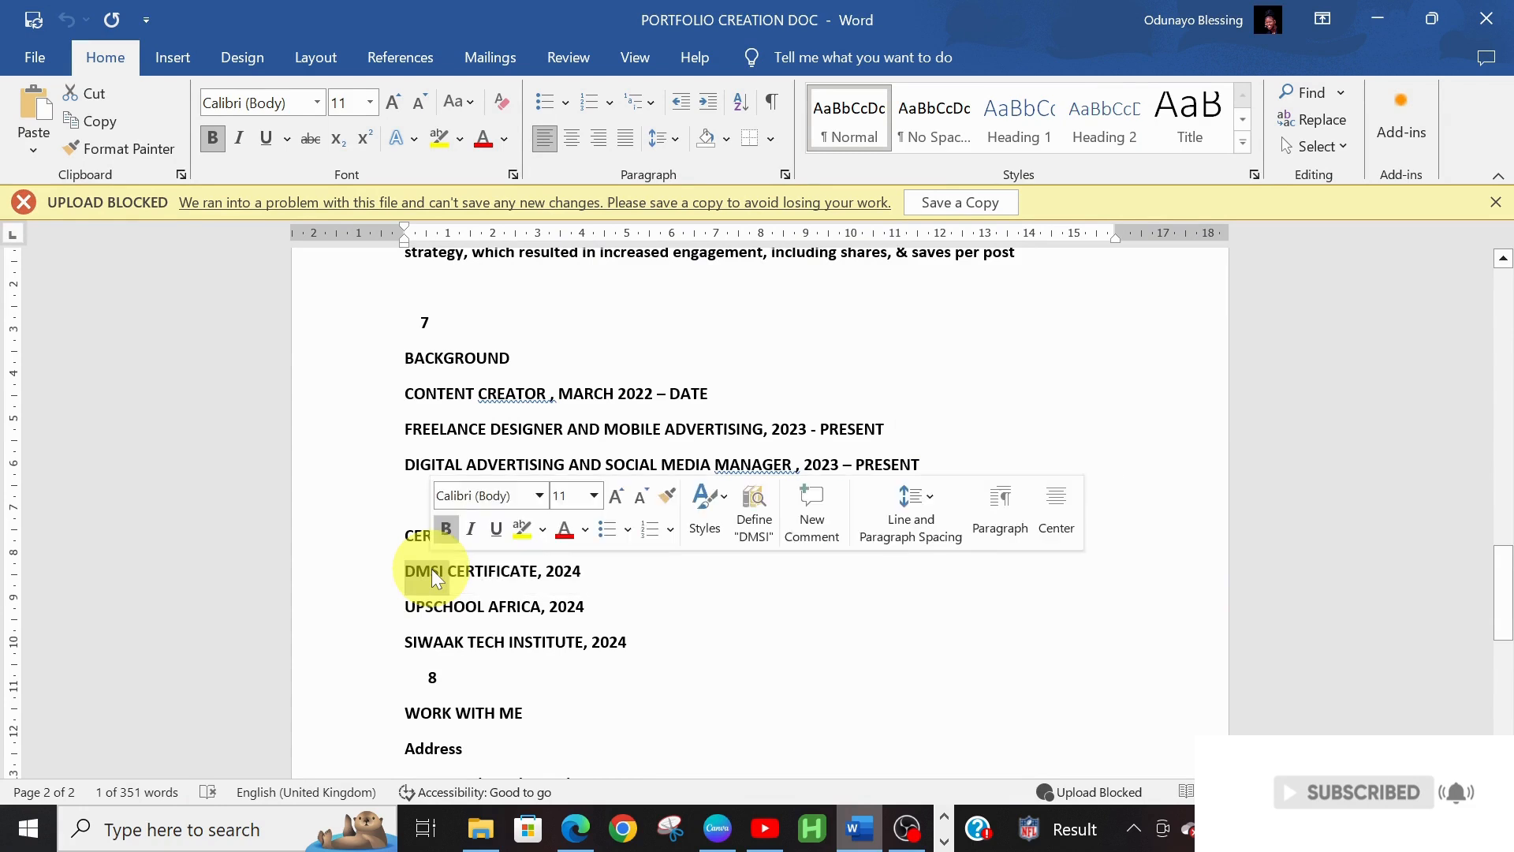
{"action": "left_click_drag", "start_coordinate": [449, 572], "coordinate": [572, 579]}
{"action": "key", "text": "ctrl+c"}
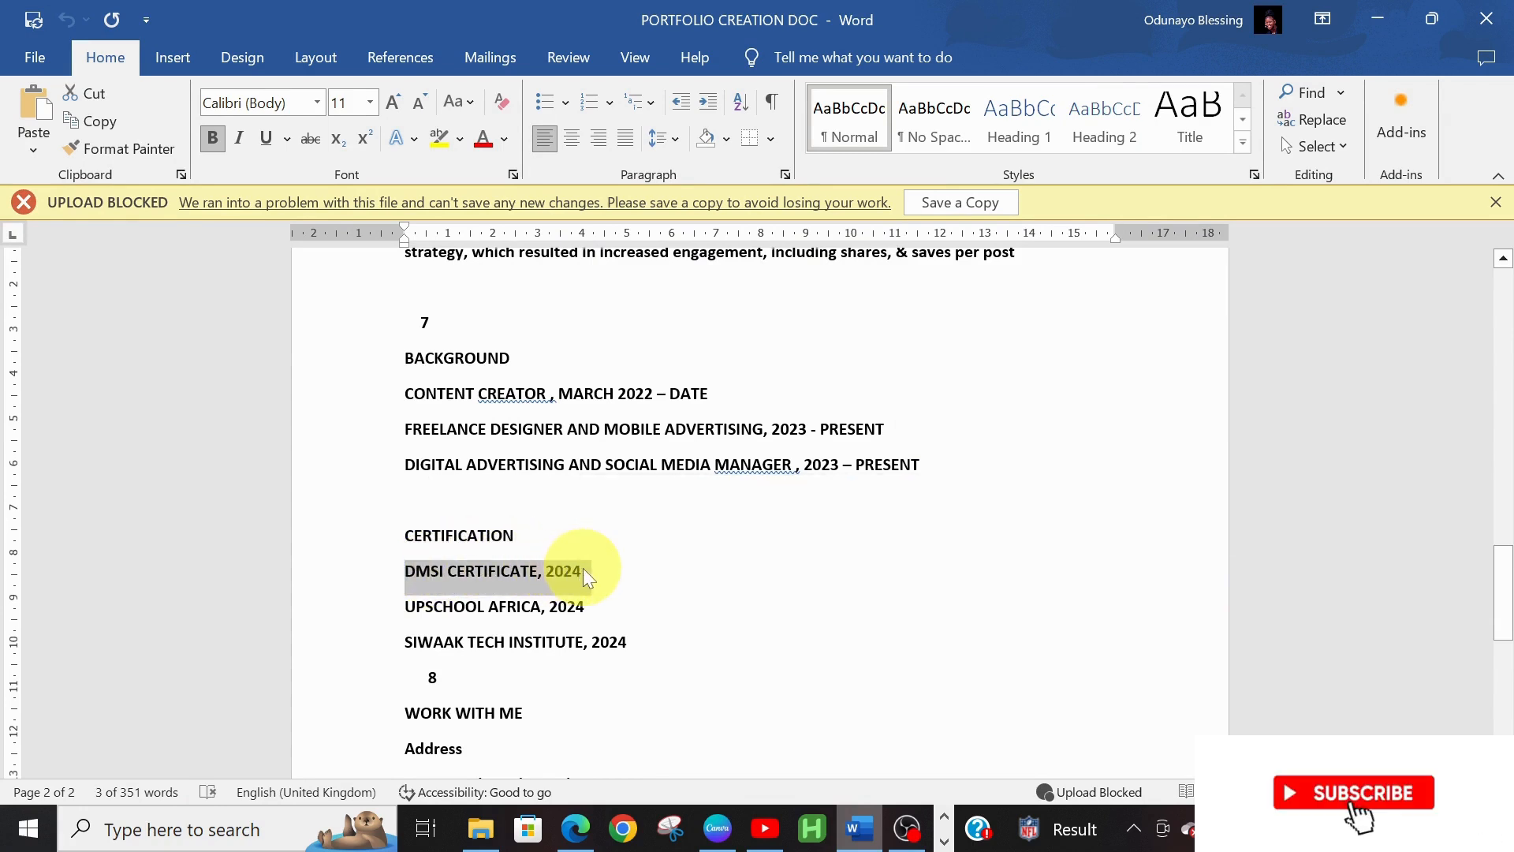
{"action": "left_click", "coordinate": [727, 837]}
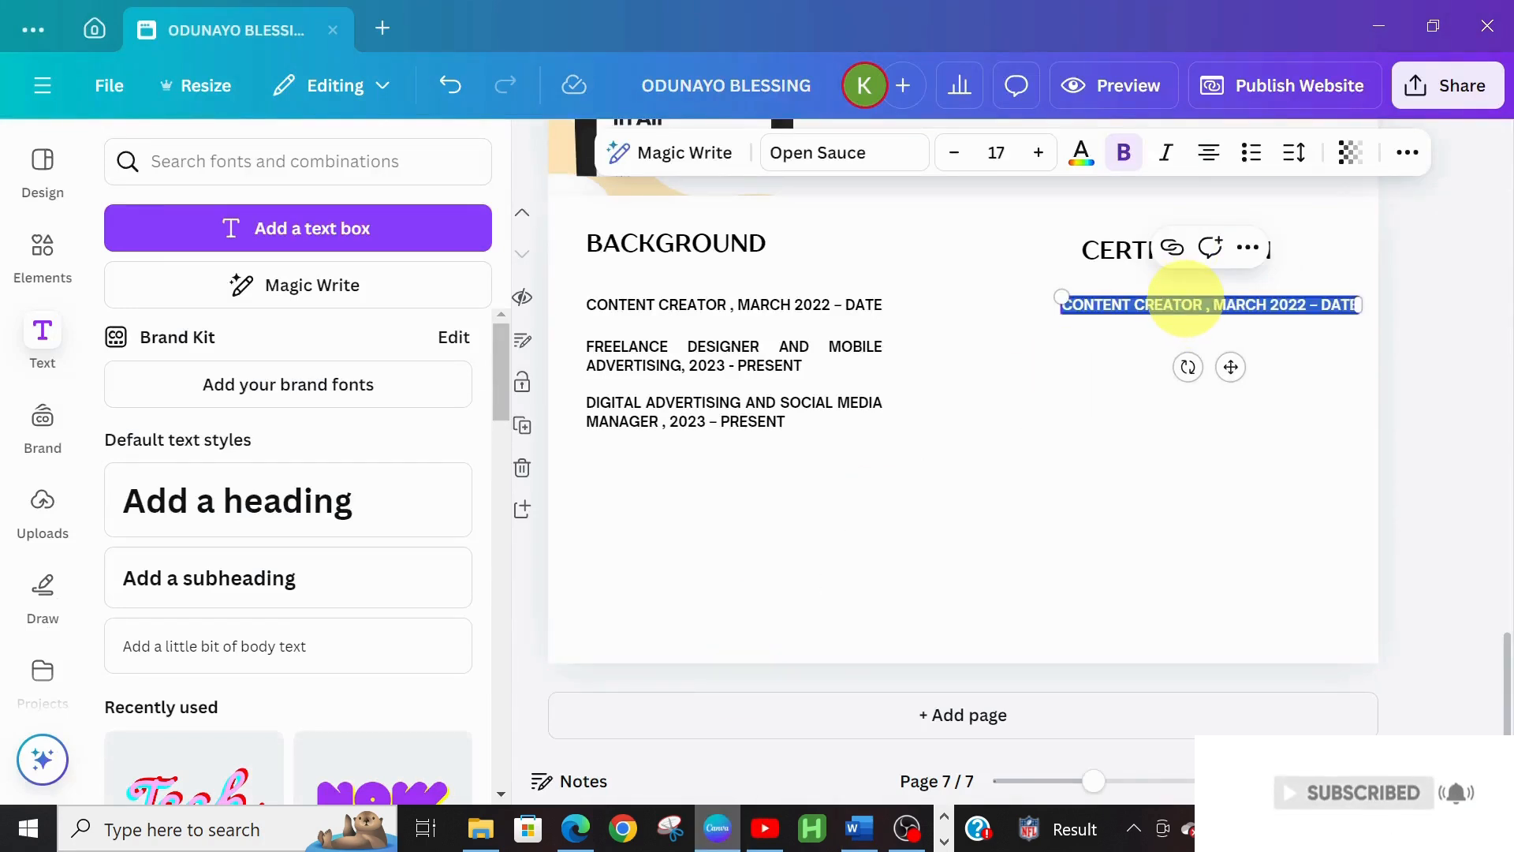
{"action": "key", "text": "ctrl+v"}
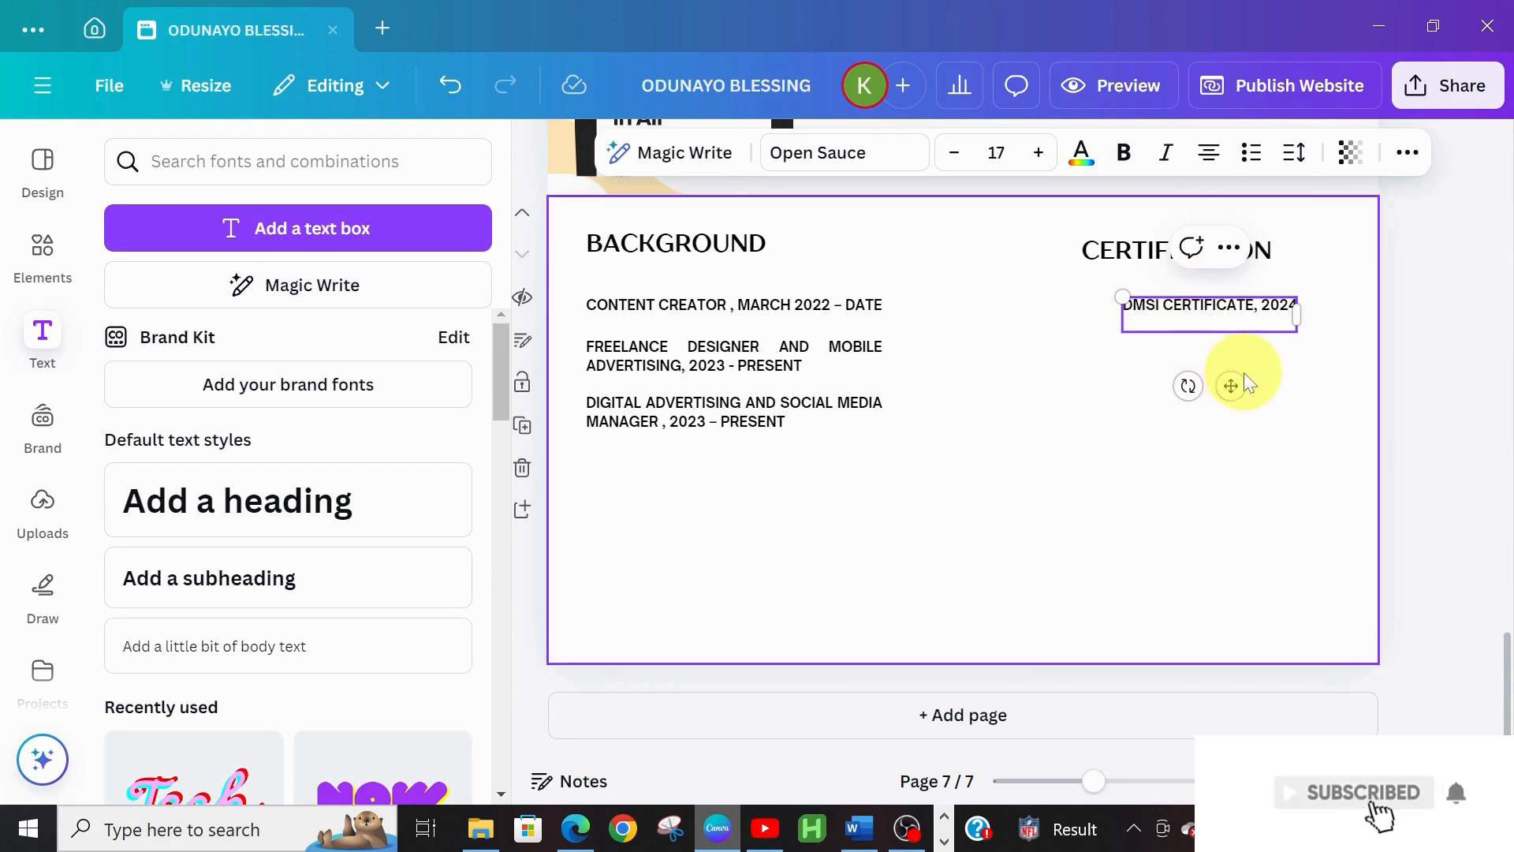
{"action": "key", "text": "BackSpace"}
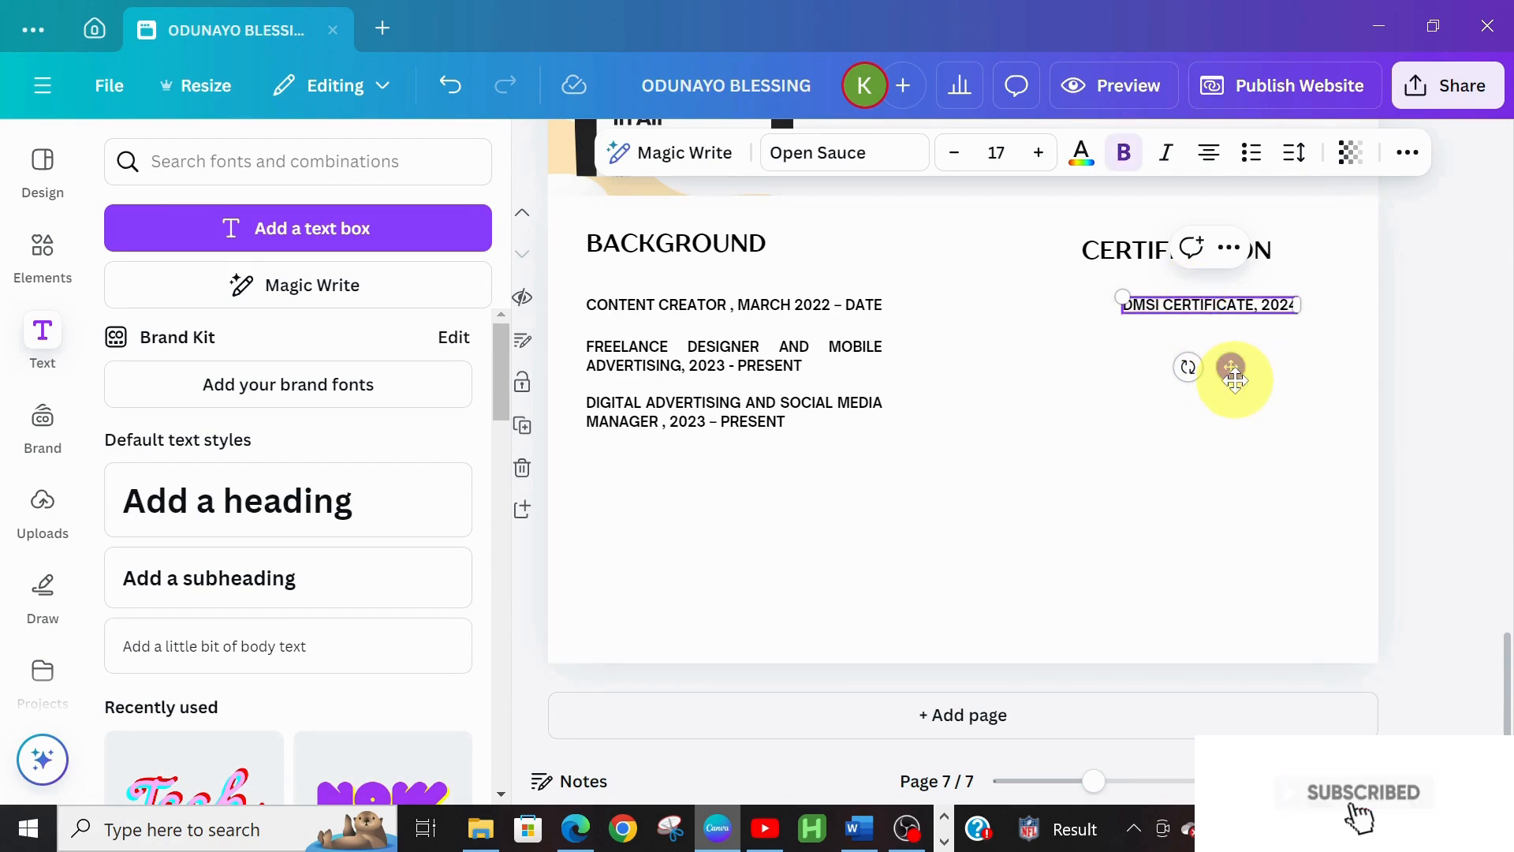
{"action": "left_click_drag", "start_coordinate": [1234, 368], "coordinate": [1208, 379]}
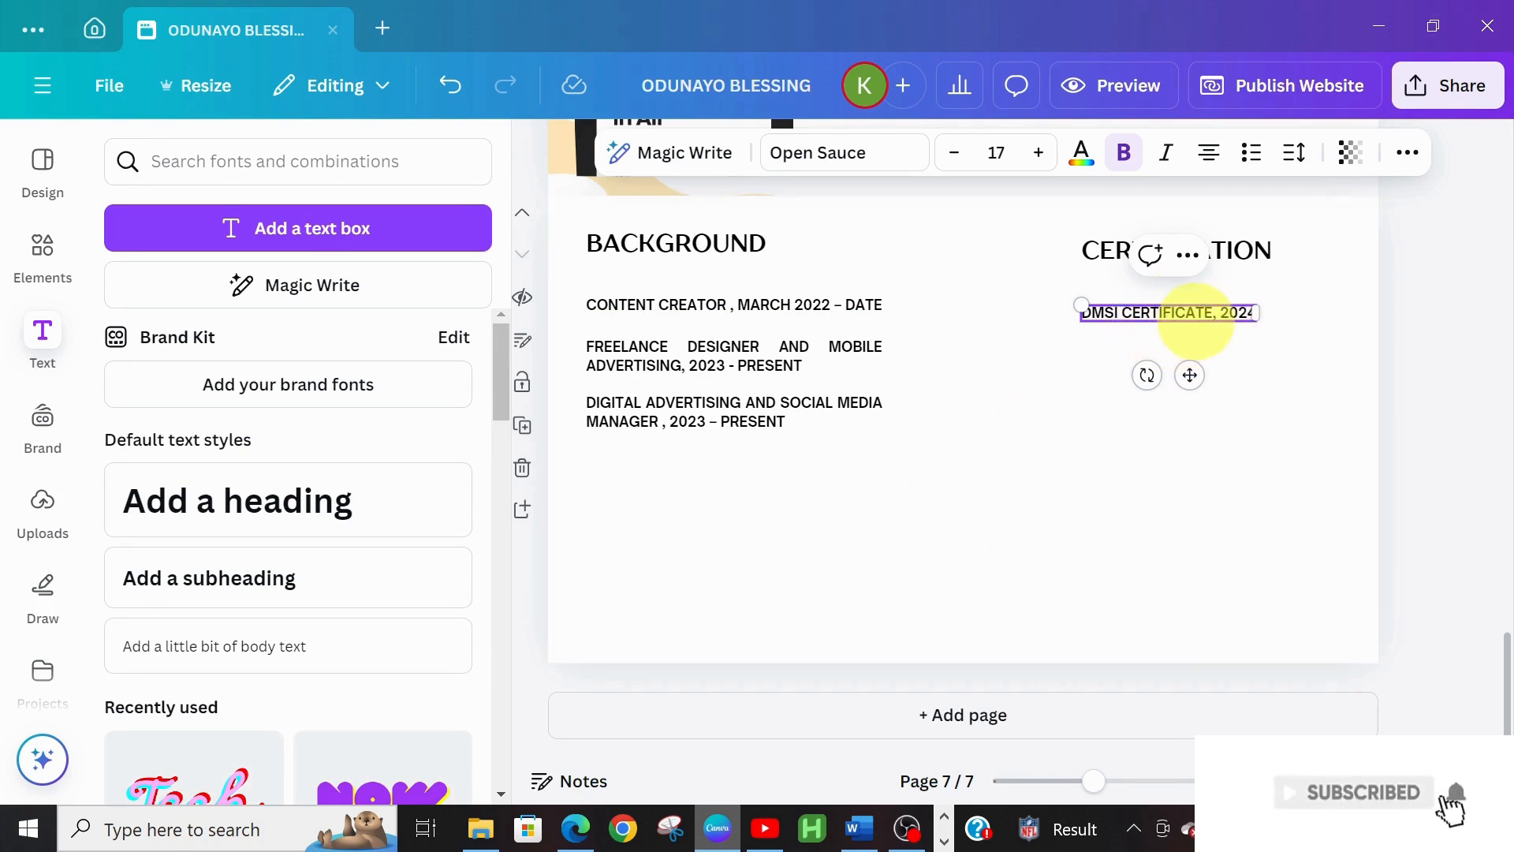
Add 'UPSCHOOL AFRICA, 2024' below the DMSI line using a duplicate filled from Word
{"action": "left_click", "coordinate": [1096, 337]}
{"action": "left_click", "coordinate": [1121, 315]}
{"action": "key", "text": "ctrl+d"}
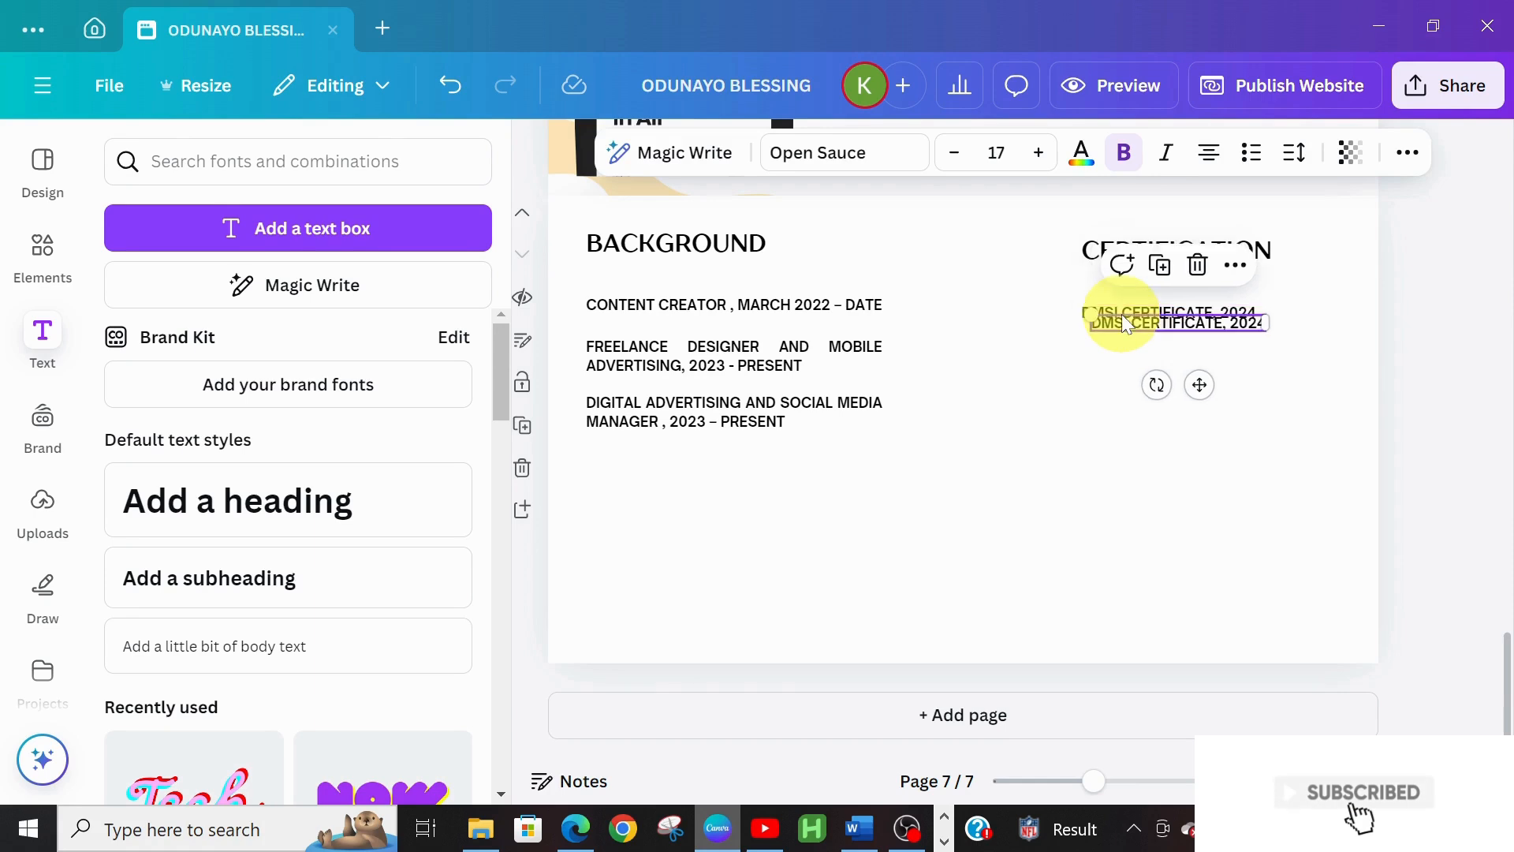
{"action": "left_click_drag", "start_coordinate": [1198, 388], "coordinate": [1188, 420]}
{"action": "mouse_move", "coordinate": [860, 828]}
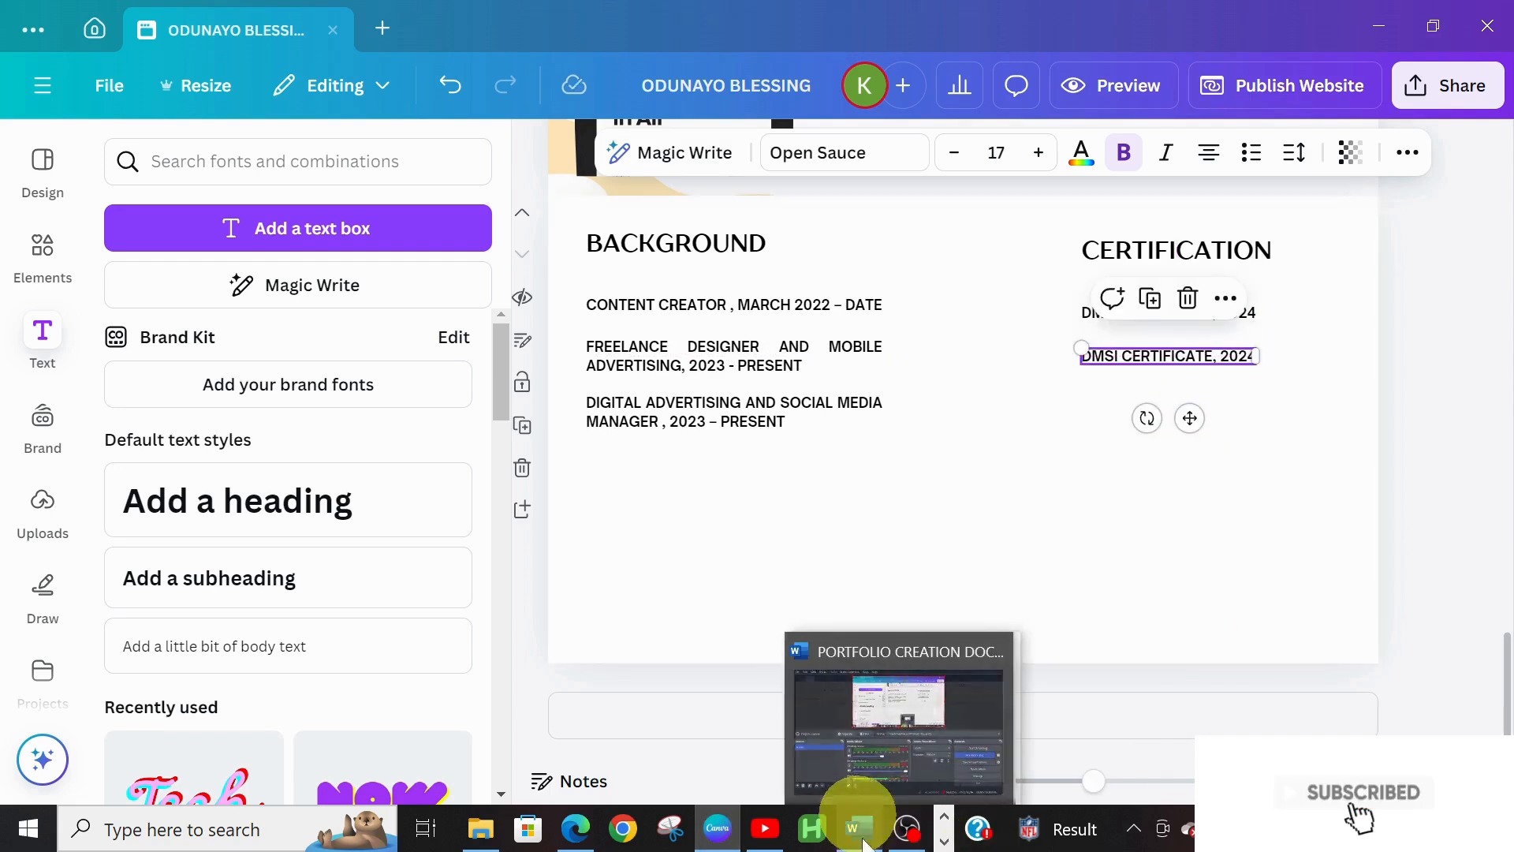
{"action": "left_click", "coordinate": [864, 765]}
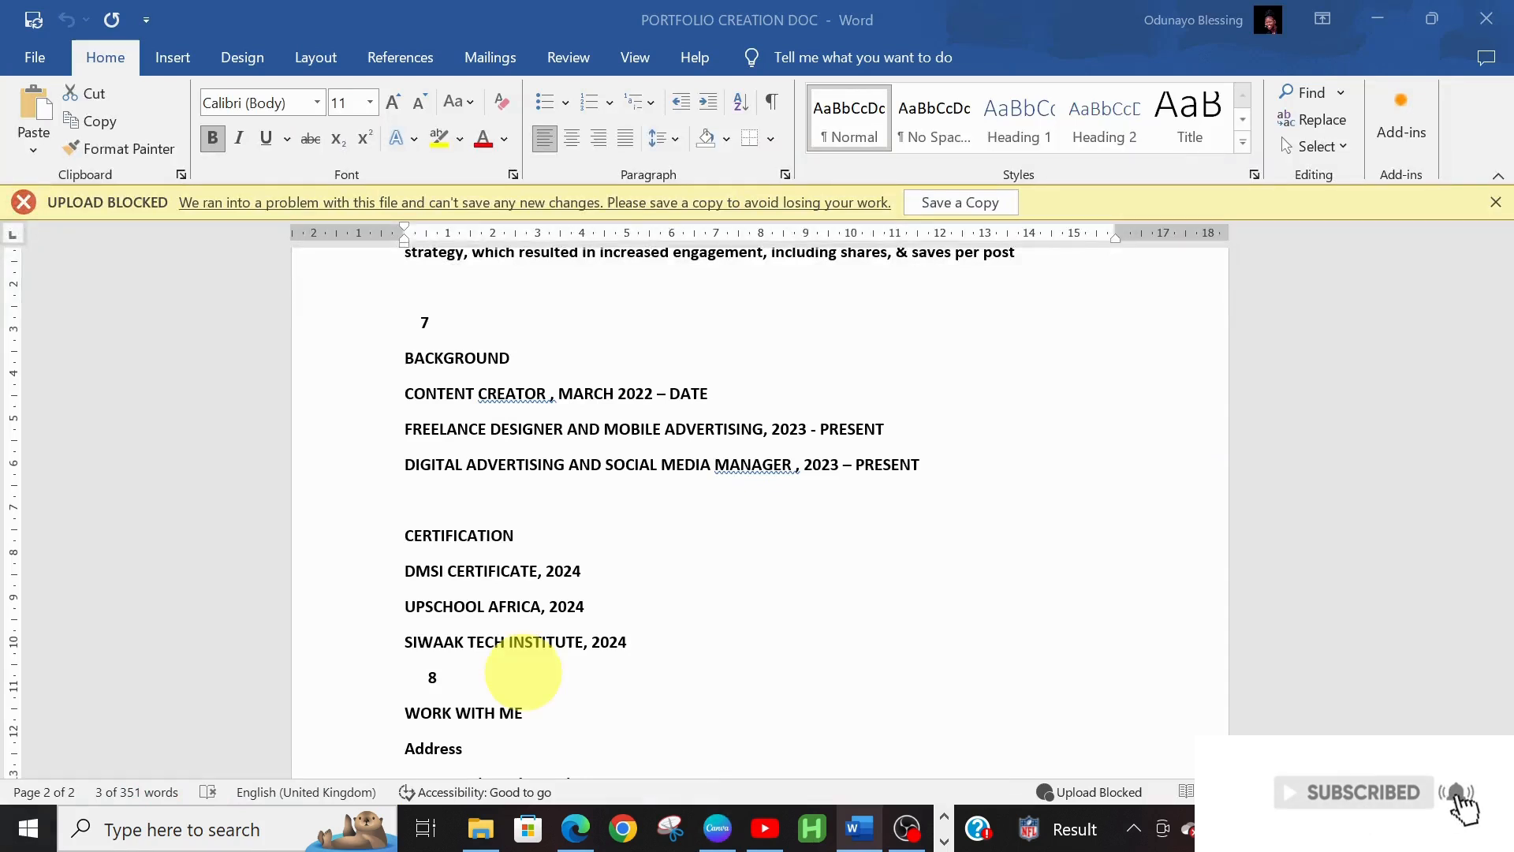
{"action": "left_click", "coordinate": [396, 572]}
{"action": "left_click", "coordinate": [402, 605]}
{"action": "left_click_drag", "start_coordinate": [404, 606], "coordinate": [596, 613]}
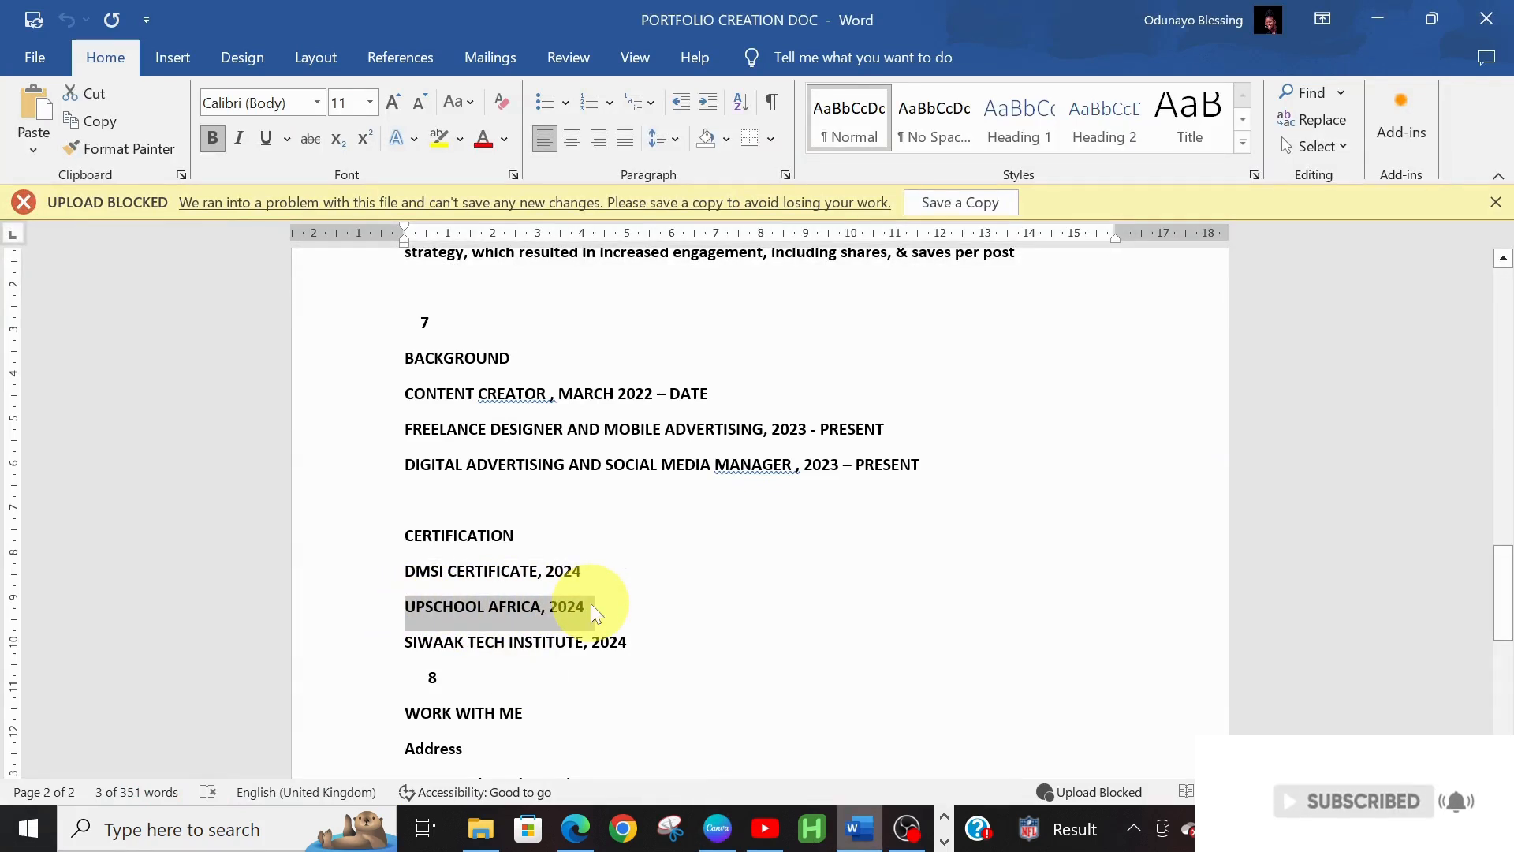
{"action": "left_click", "coordinate": [726, 827]}
{"action": "double_click", "coordinate": [1191, 356]}
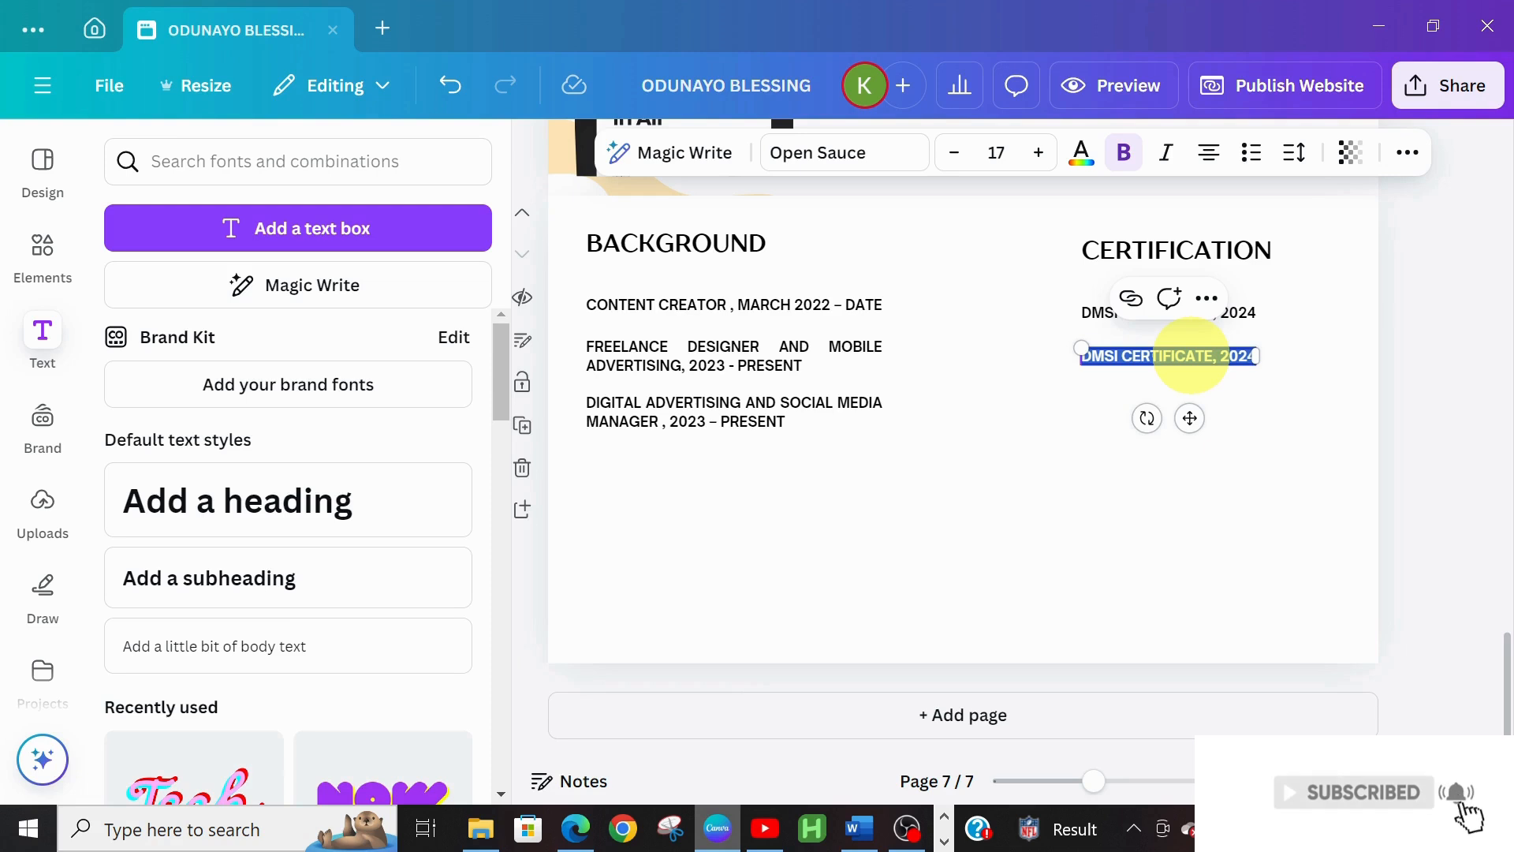
{"action": "key", "text": "ctrl+v"}
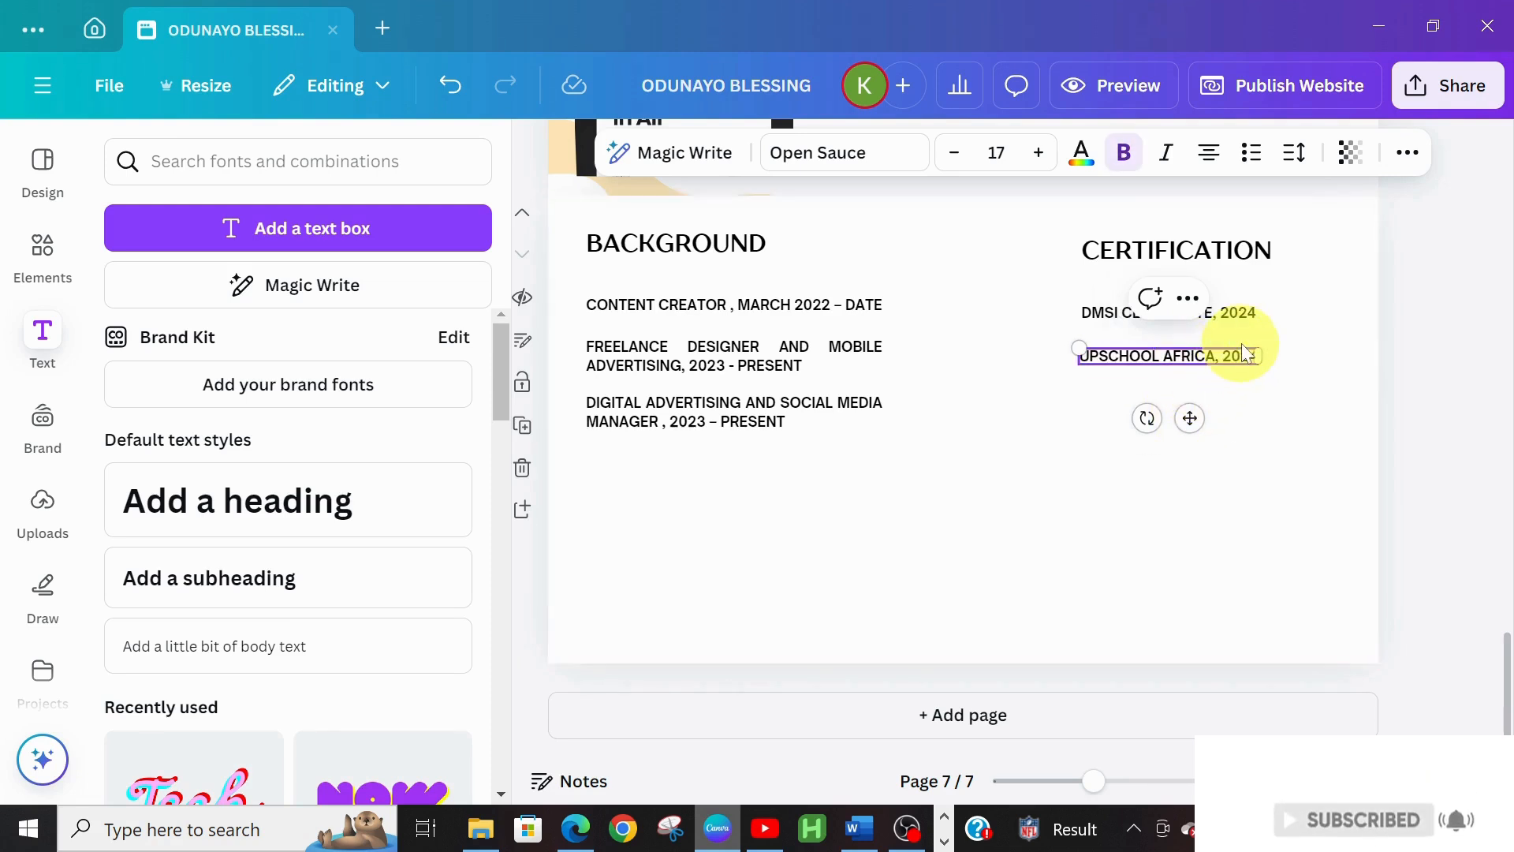
{"action": "left_click", "coordinate": [1254, 416]}
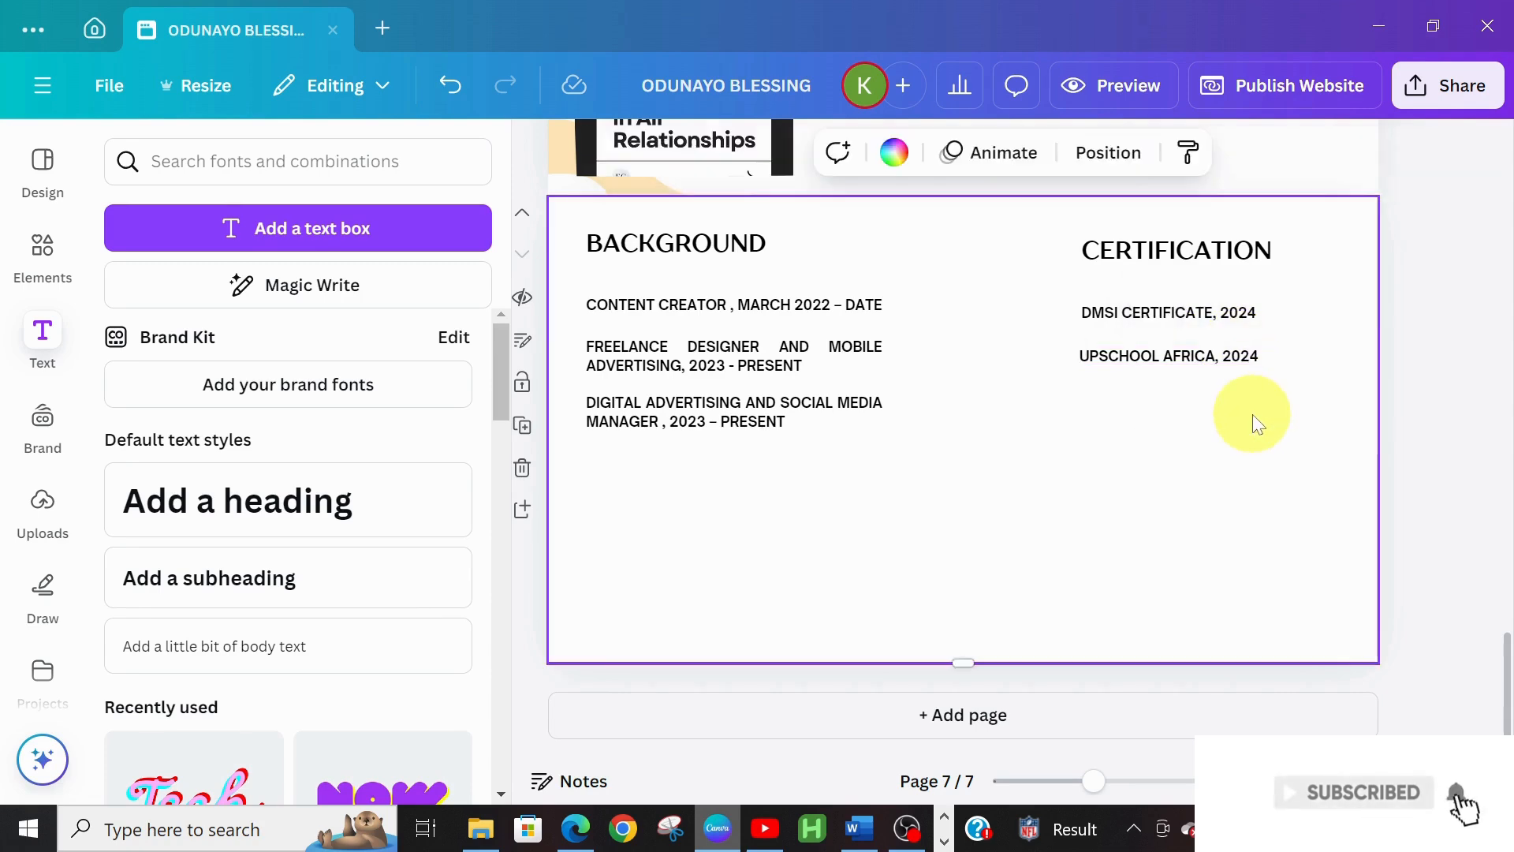
{"action": "left_click_drag", "start_coordinate": [1179, 354], "coordinate": [1177, 351]}
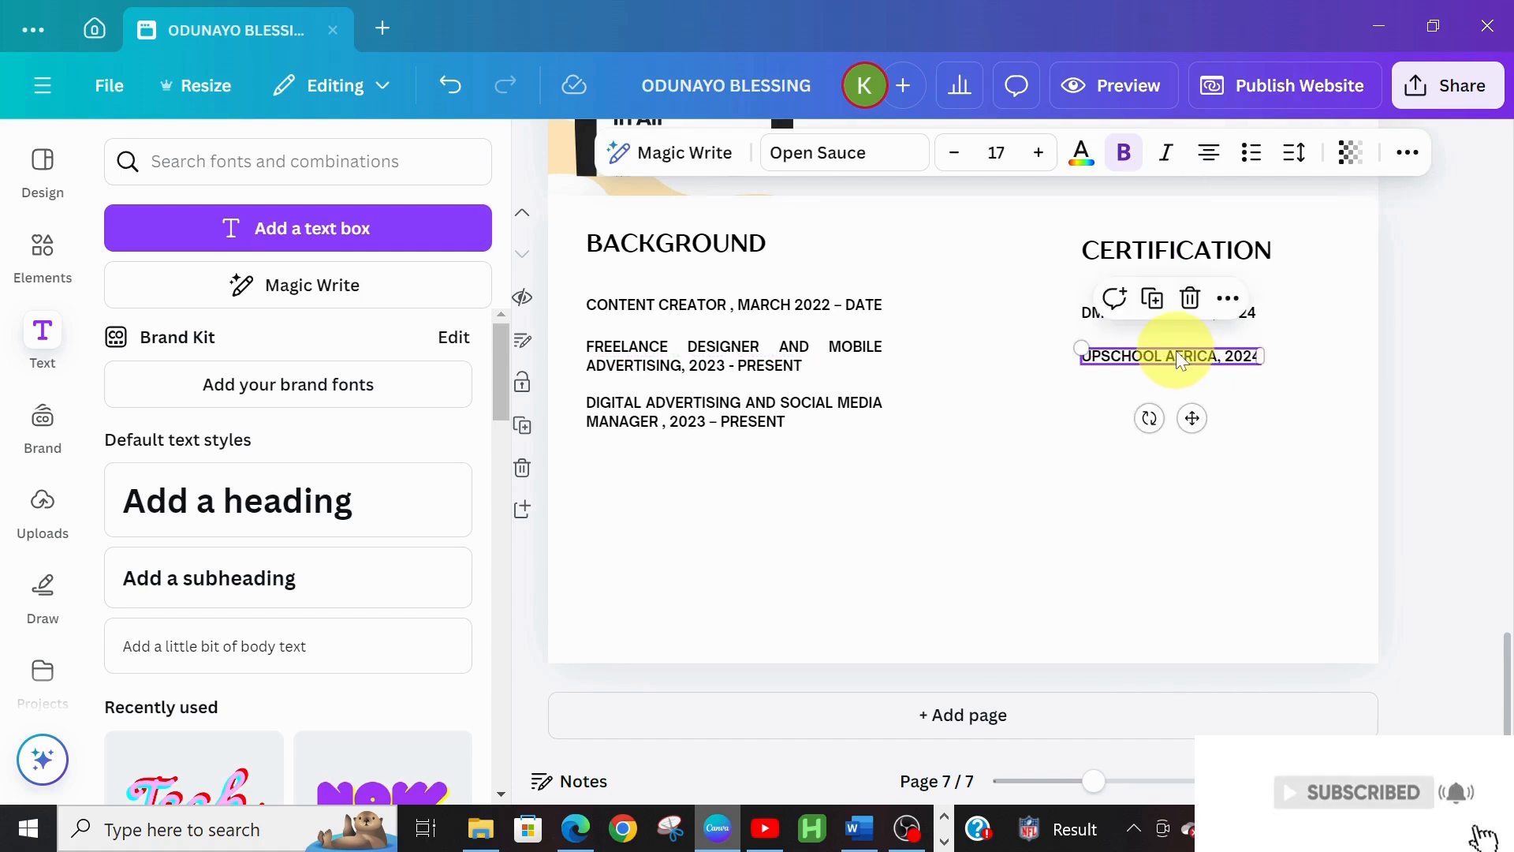
Add 'SIWAAK TECH INSTITUTE, 2024' as a third certificate line aligned with CERTIFICATION
{"action": "key", "text": "ctrl+d"}
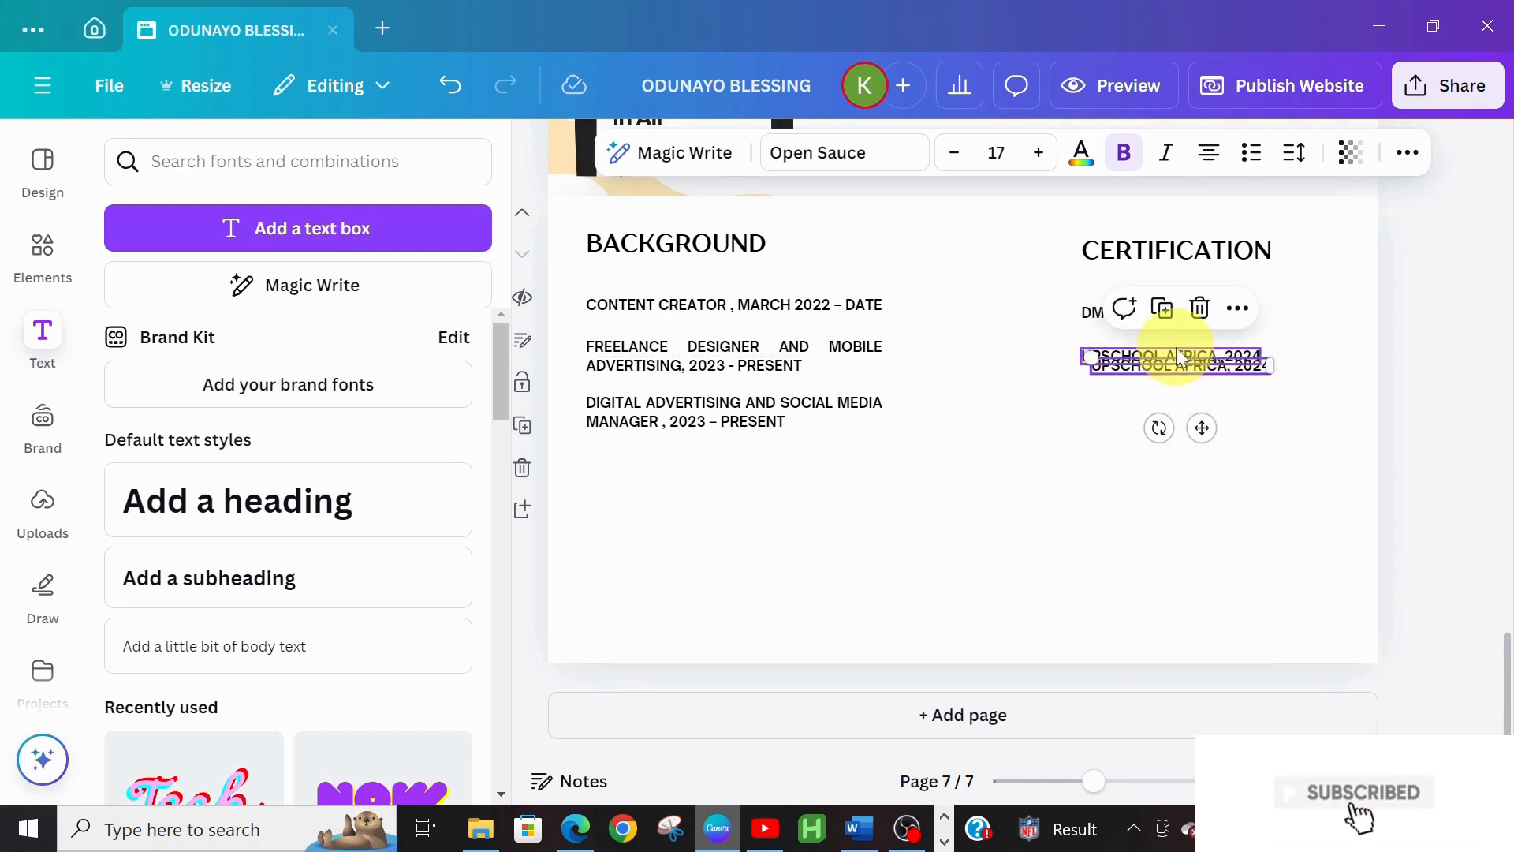
{"action": "left_click_drag", "start_coordinate": [1202, 436], "coordinate": [1191, 477]}
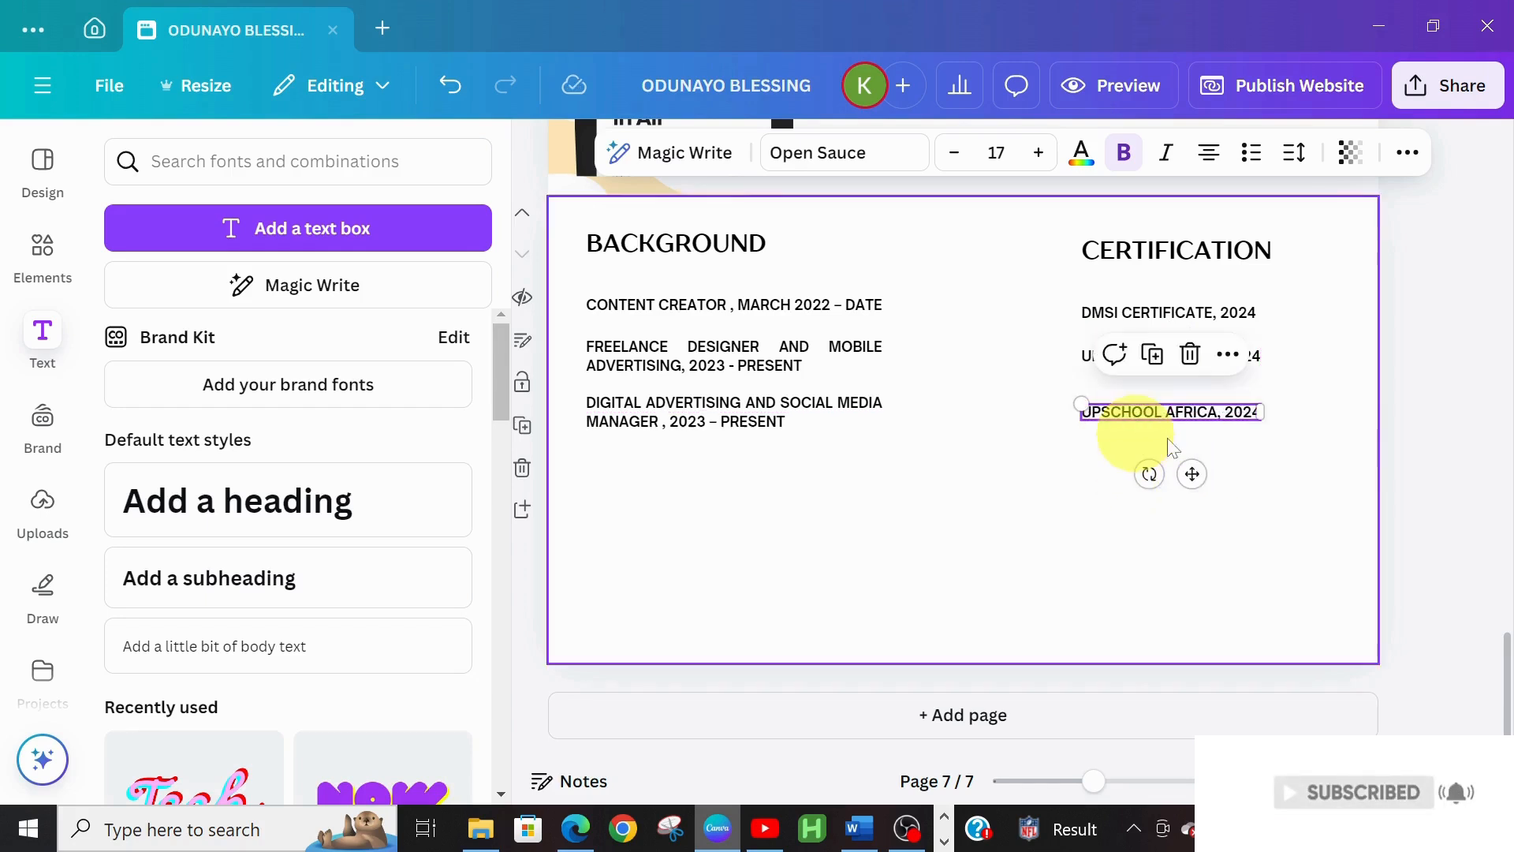
{"action": "mouse_move", "coordinate": [907, 828]}
{"action": "left_click", "coordinate": [860, 828]}
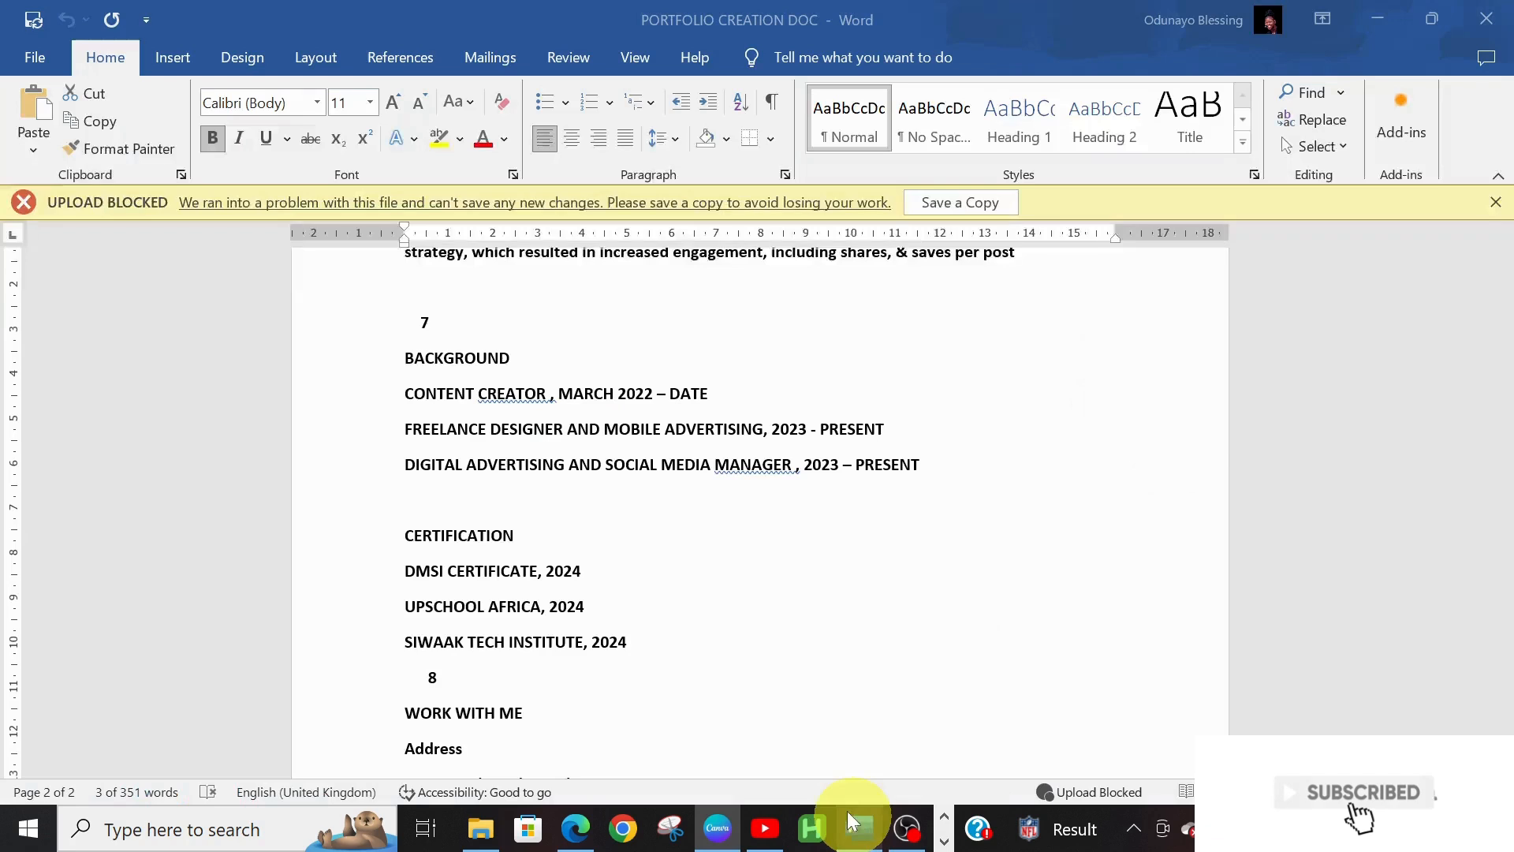
{"action": "double_click", "coordinate": [450, 644]}
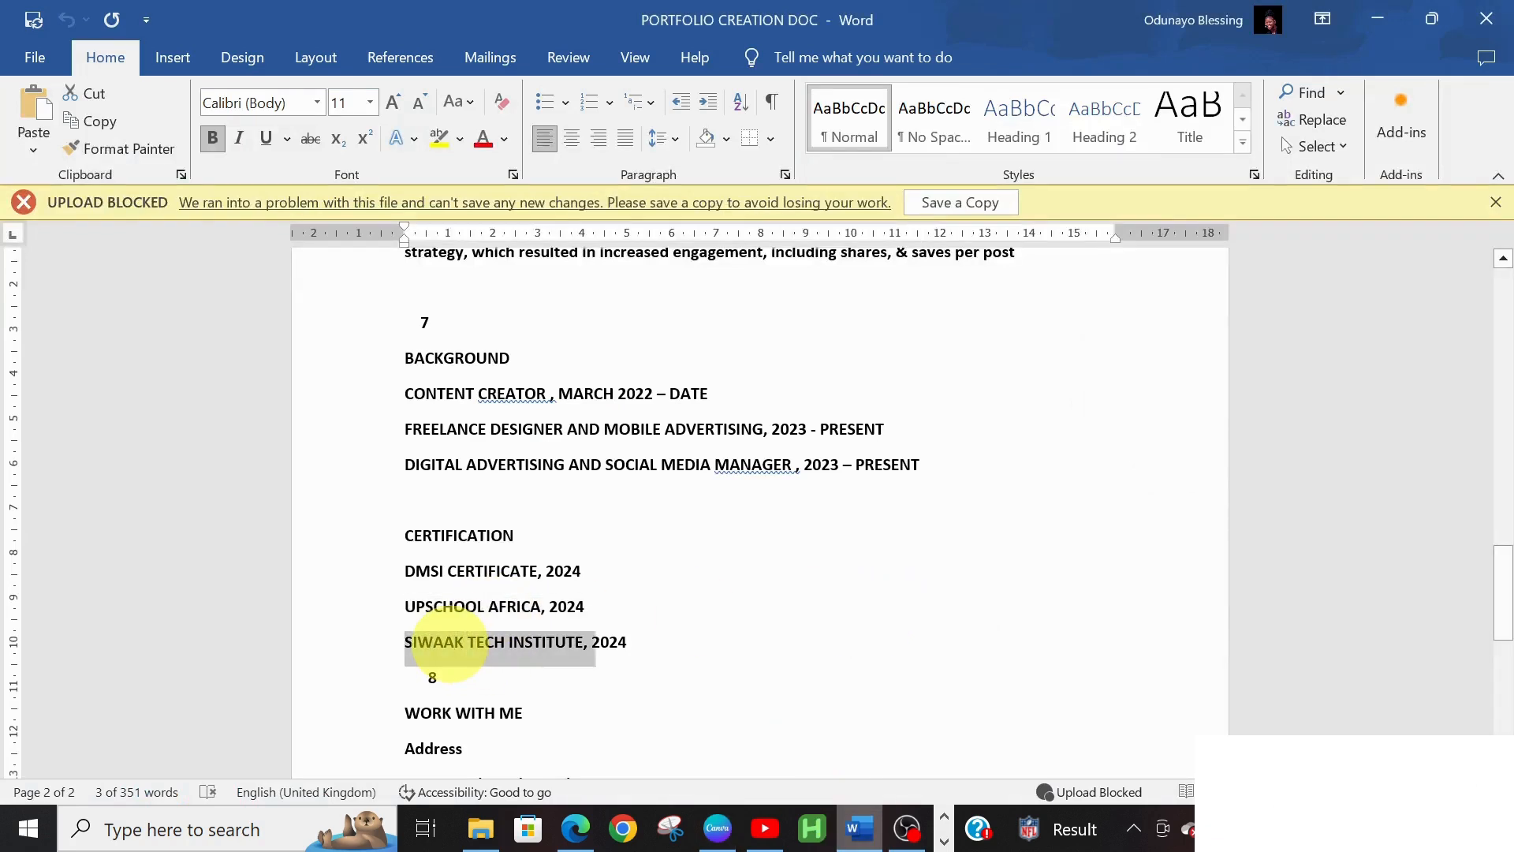
{"action": "triple_click", "coordinate": [408, 642]}
{"action": "key", "text": "ctrl+c"}
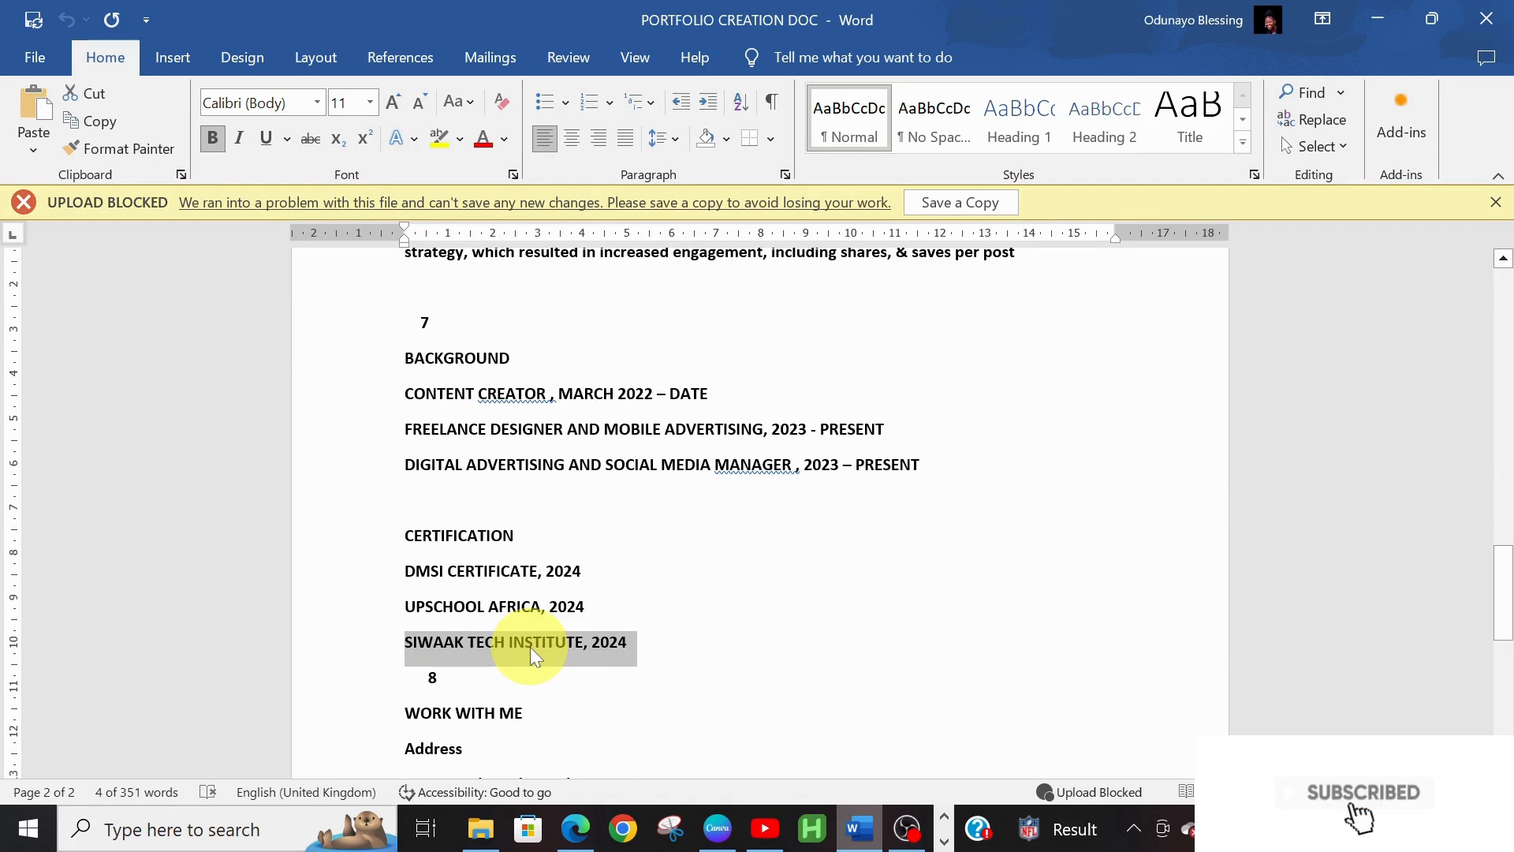
{"action": "left_click", "coordinate": [713, 824]}
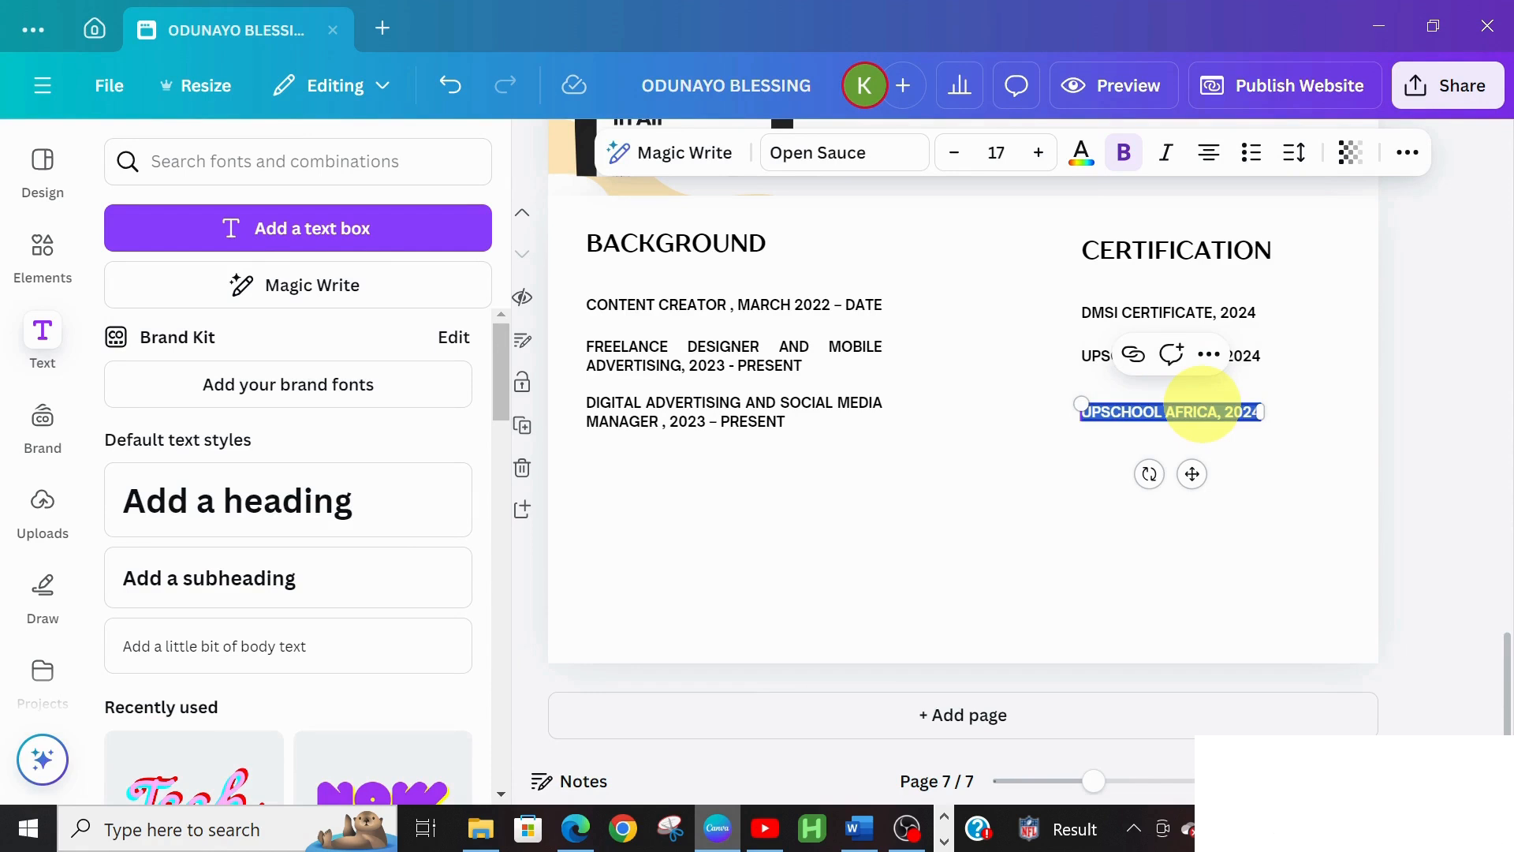
{"action": "key", "text": "ctrl+v"}
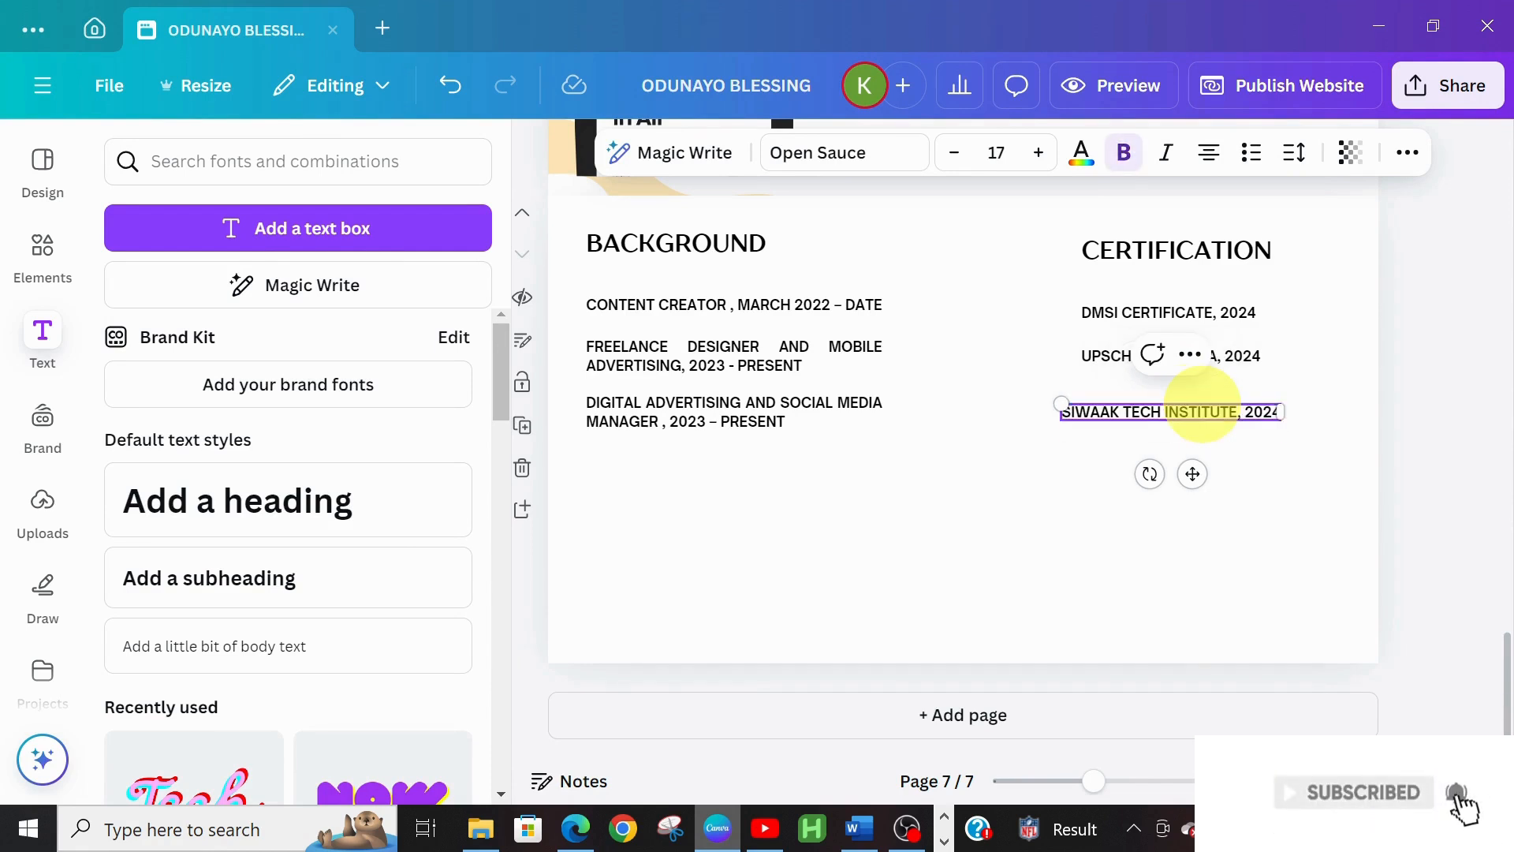
{"action": "left_click_drag", "start_coordinate": [1190, 470], "coordinate": [1214, 474]}
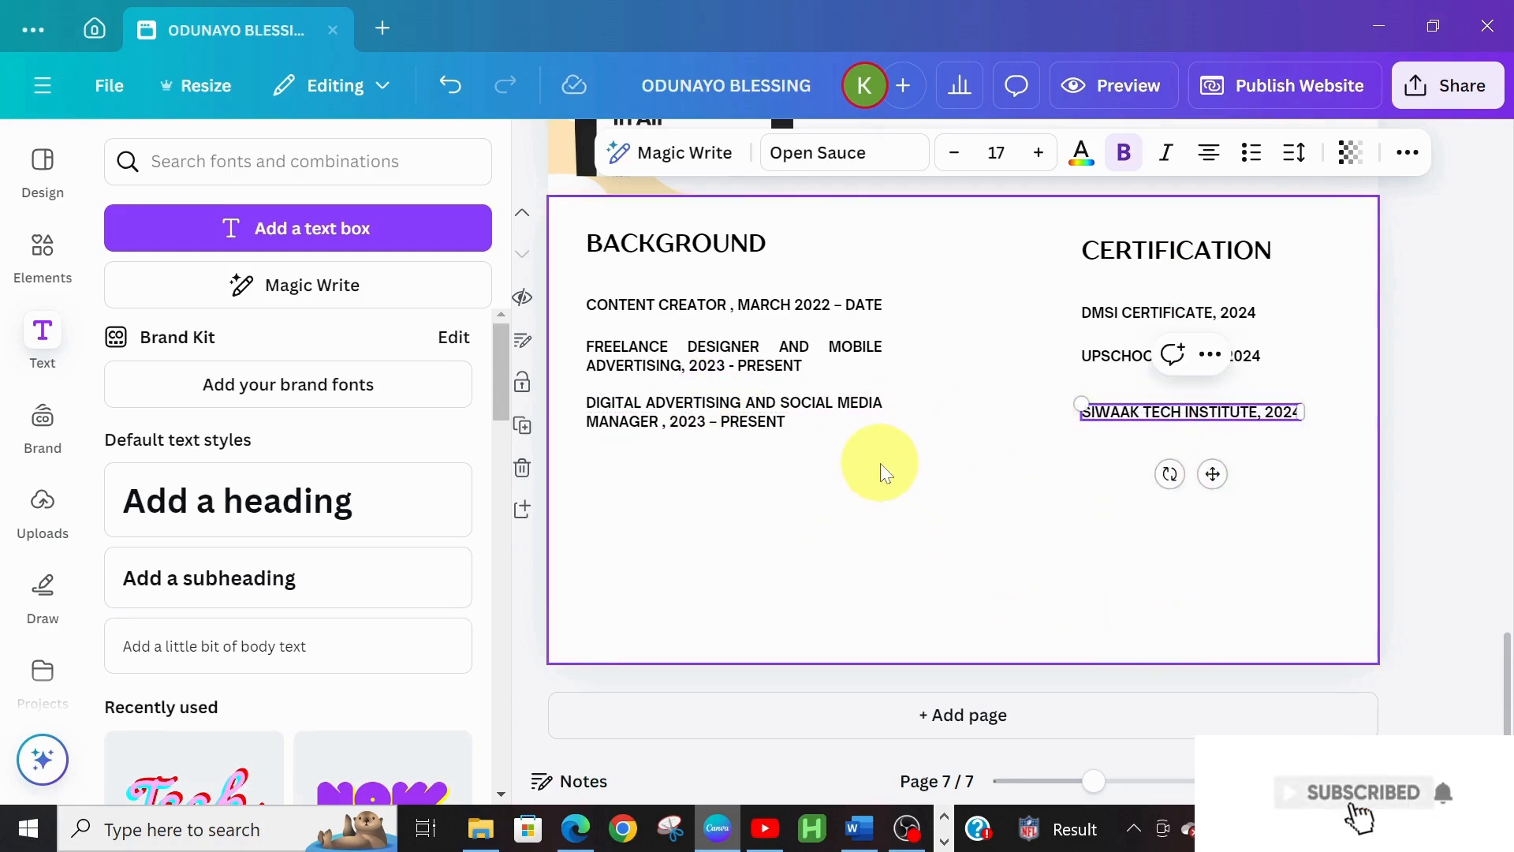
{"action": "left_click", "coordinate": [920, 576]}
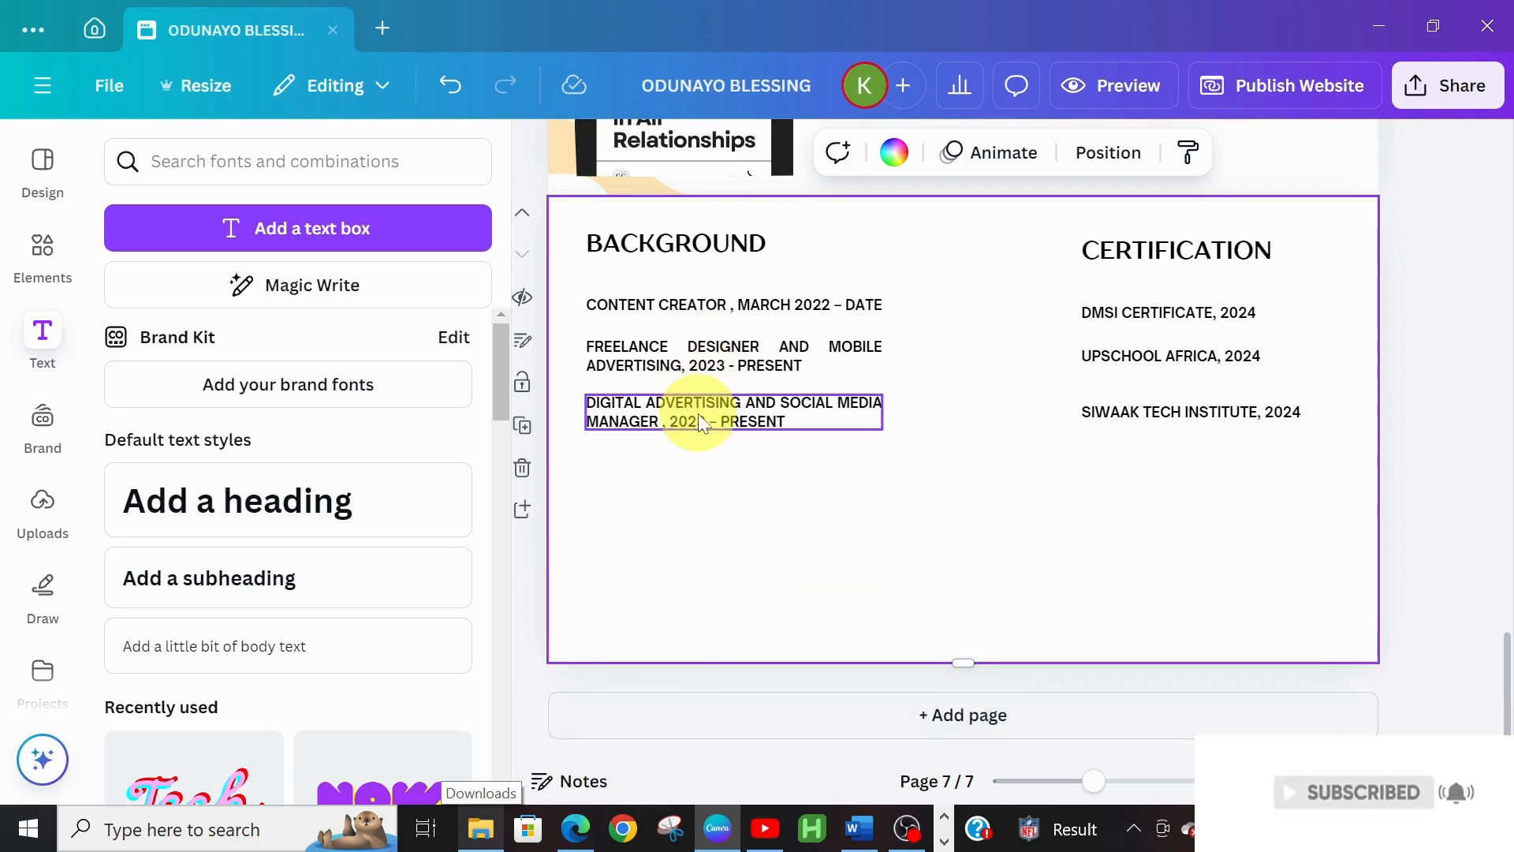
Spread the BACKGROUND heading and its three entries farther apart down the page
{"action": "left_click_drag", "start_coordinate": [698, 413], "coordinate": [696, 518]}
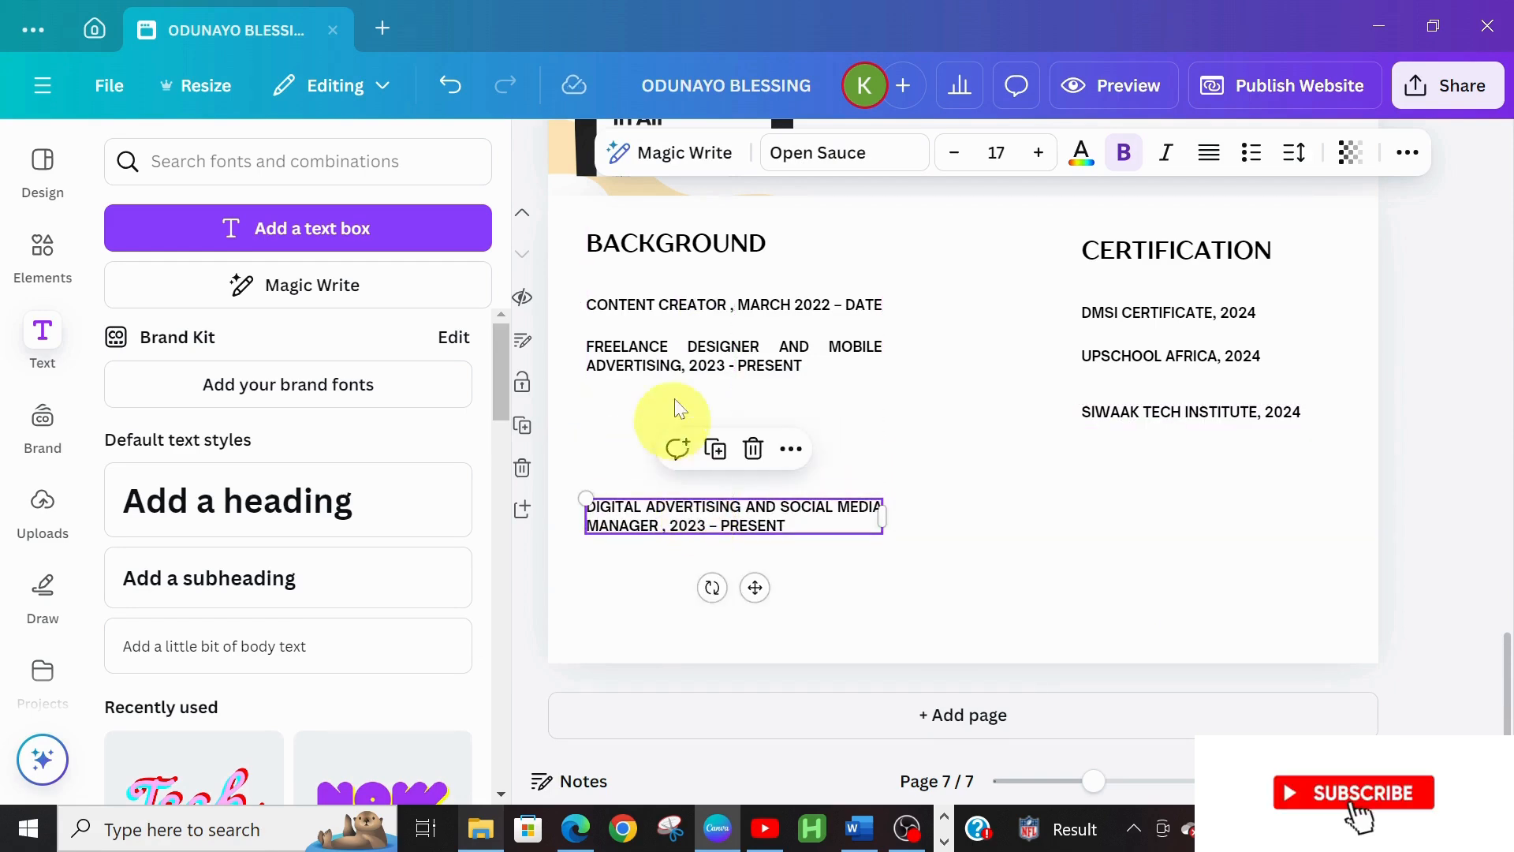
{"action": "left_click_drag", "start_coordinate": [690, 357], "coordinate": [691, 417]}
{"action": "left_click_drag", "start_coordinate": [676, 305], "coordinate": [684, 357]}
{"action": "left_click_drag", "start_coordinate": [625, 247], "coordinate": [651, 298]}
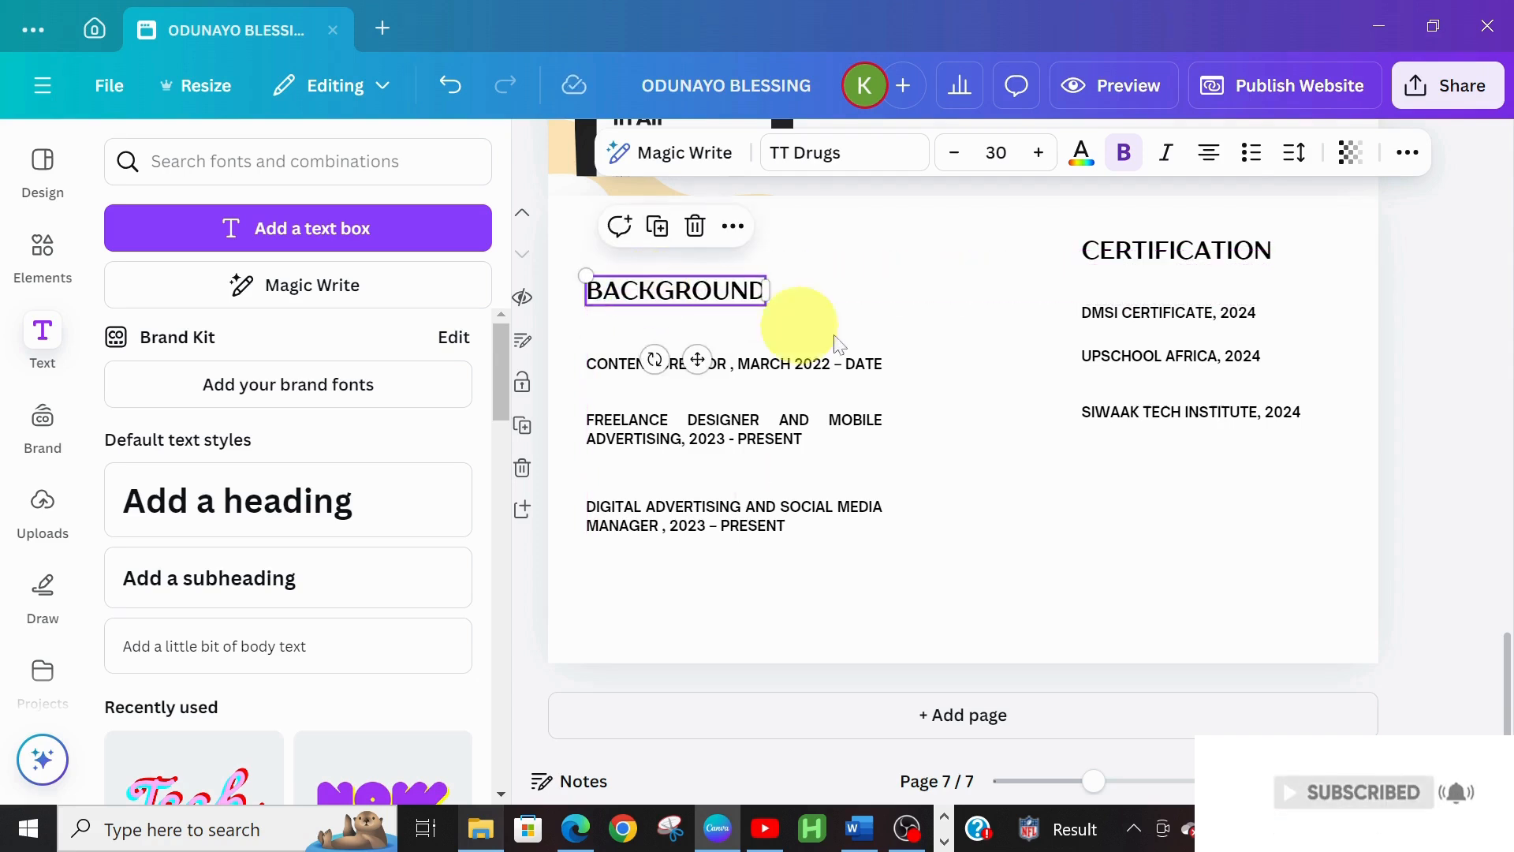
Level each certificate line with its experience entry and CERTIFICATION with BACKGROUND
{"action": "left_click", "coordinate": [1177, 418]}
{"action": "left_click_drag", "start_coordinate": [1178, 418], "coordinate": [1169, 507]}
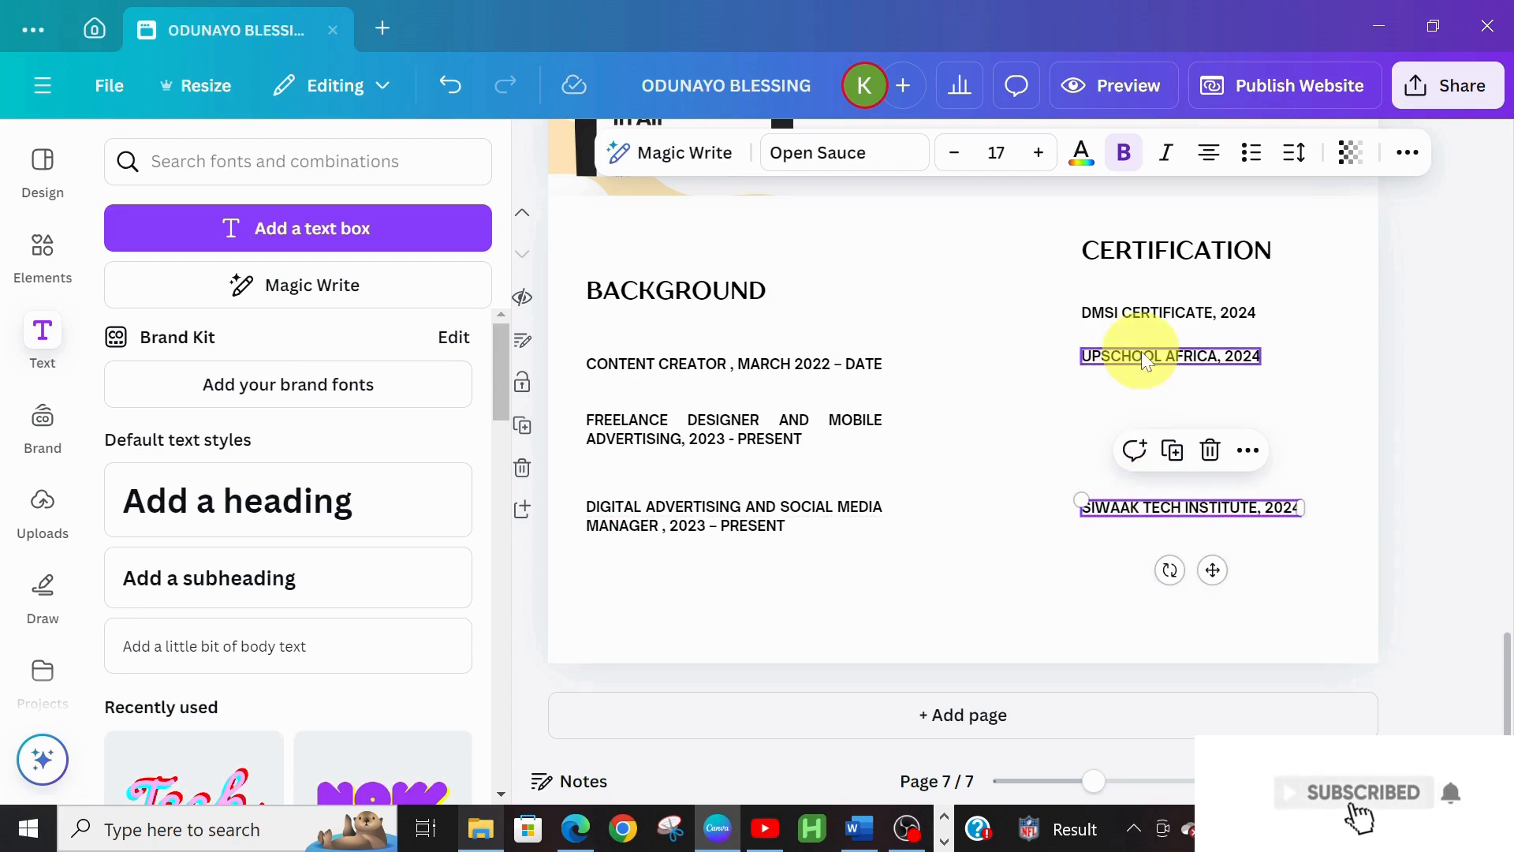
{"action": "left_click_drag", "start_coordinate": [1146, 360], "coordinate": [1143, 419]}
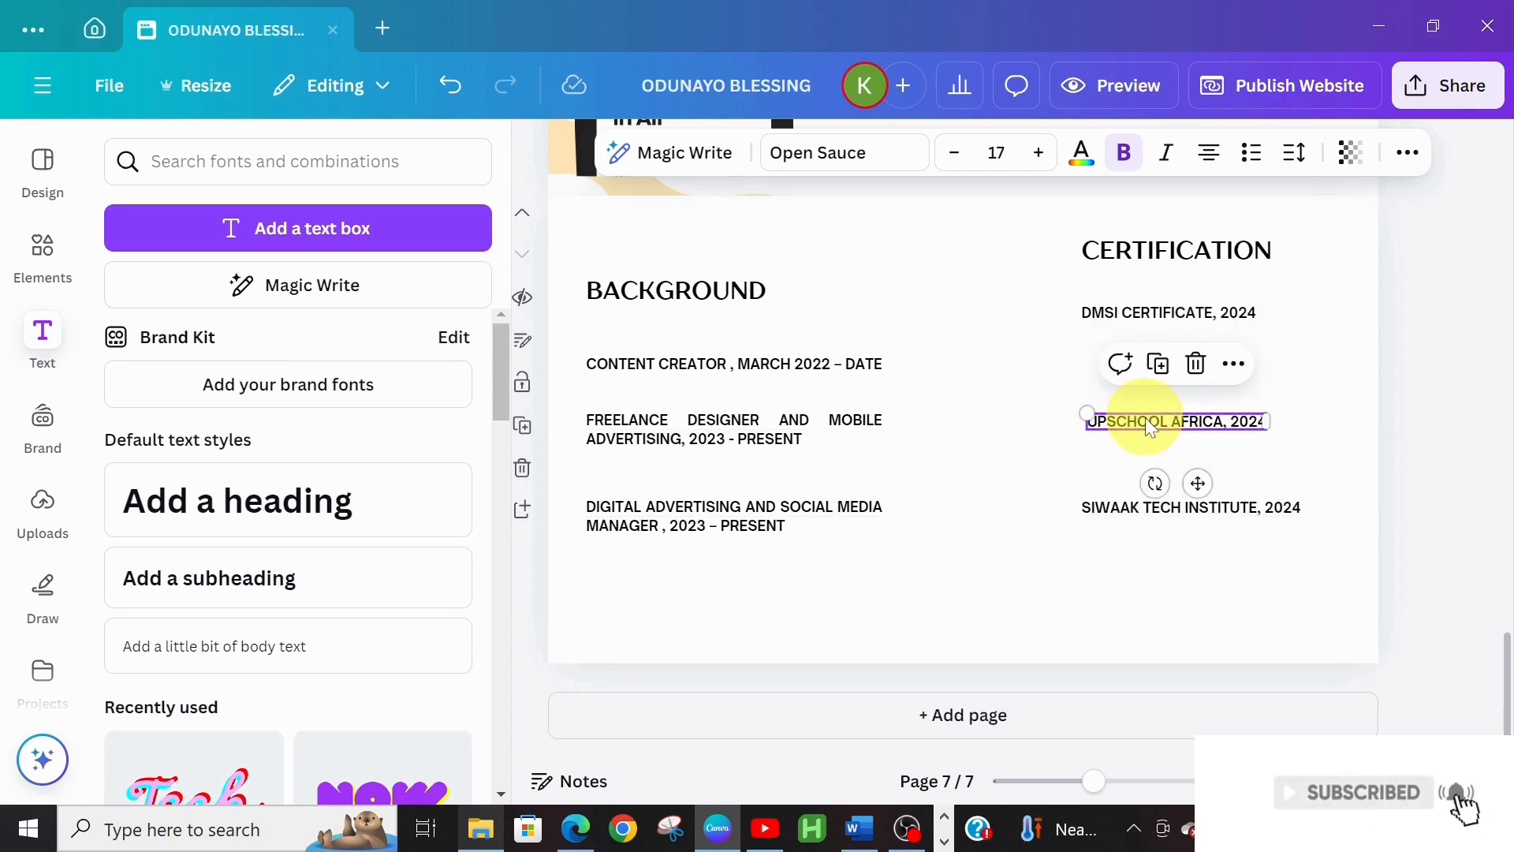
{"action": "left_click_drag", "start_coordinate": [1136, 306], "coordinate": [1139, 357]}
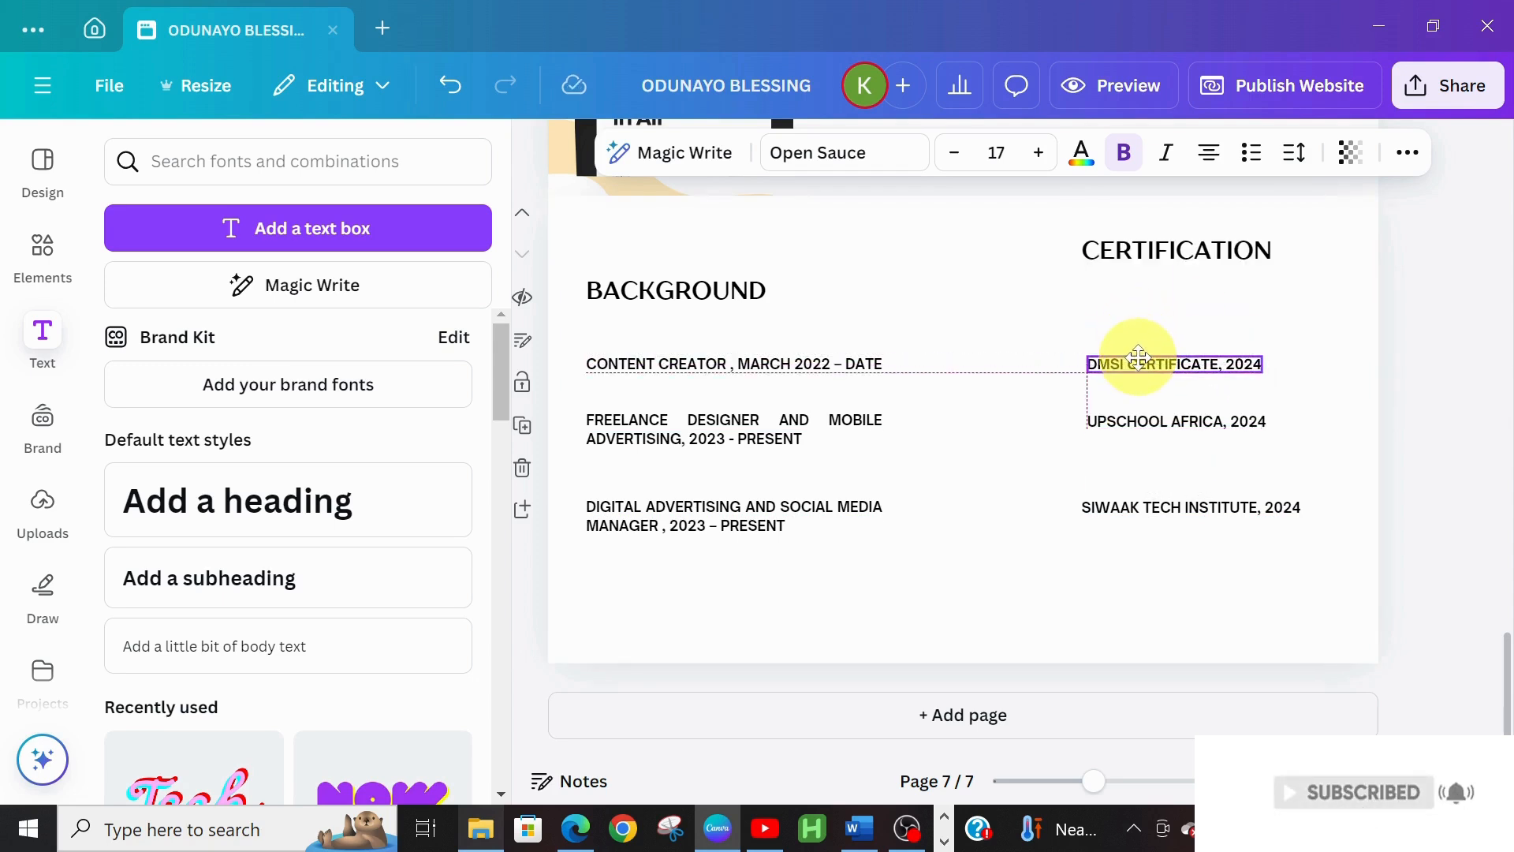
{"action": "left_click_drag", "start_coordinate": [1136, 357], "coordinate": [1136, 357]}
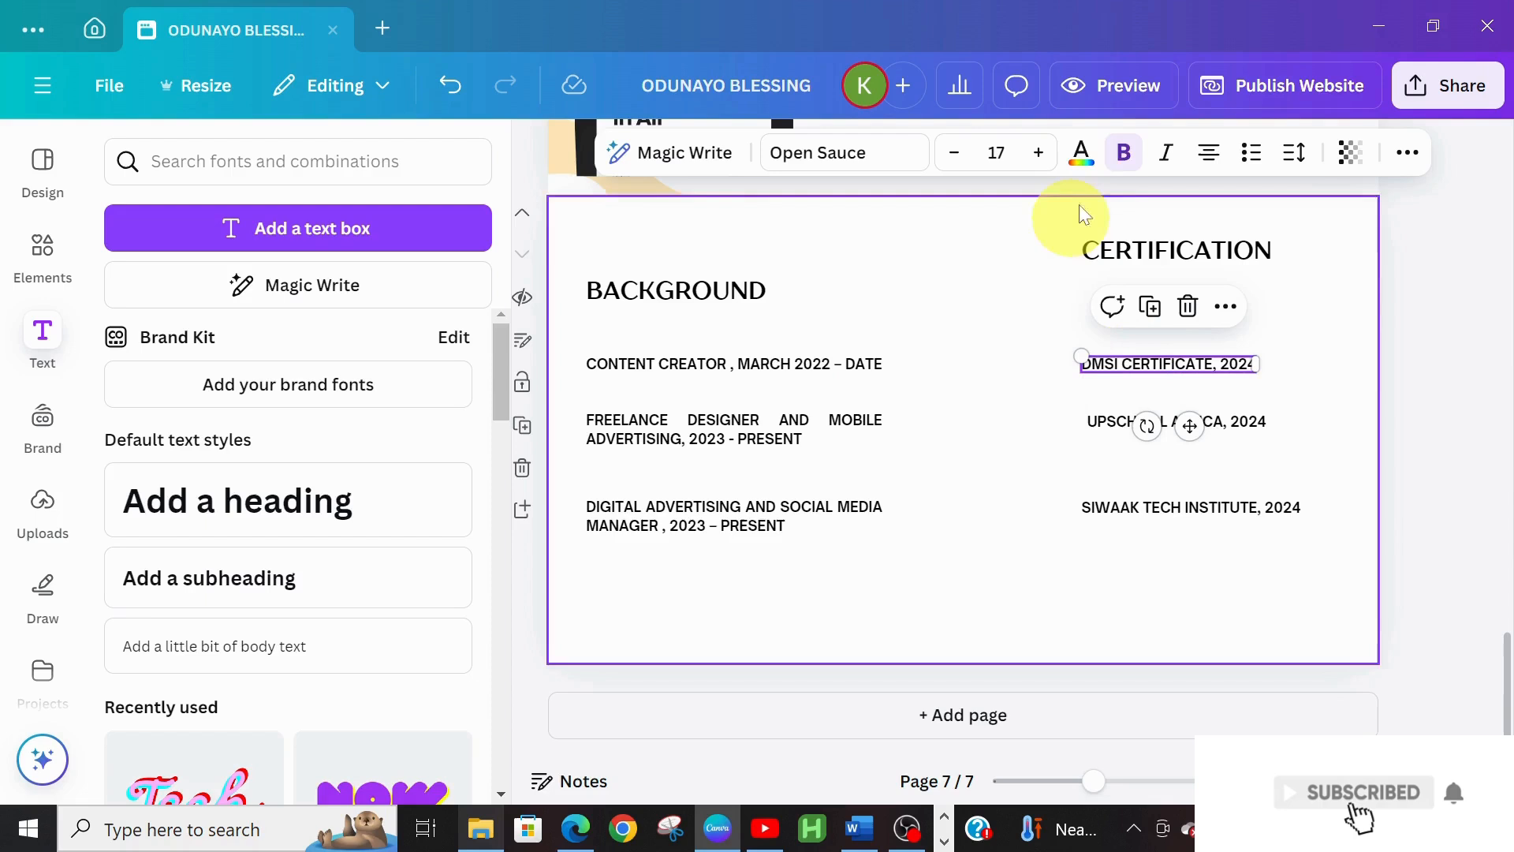
{"action": "left_click_drag", "start_coordinate": [1129, 252], "coordinate": [1128, 277]}
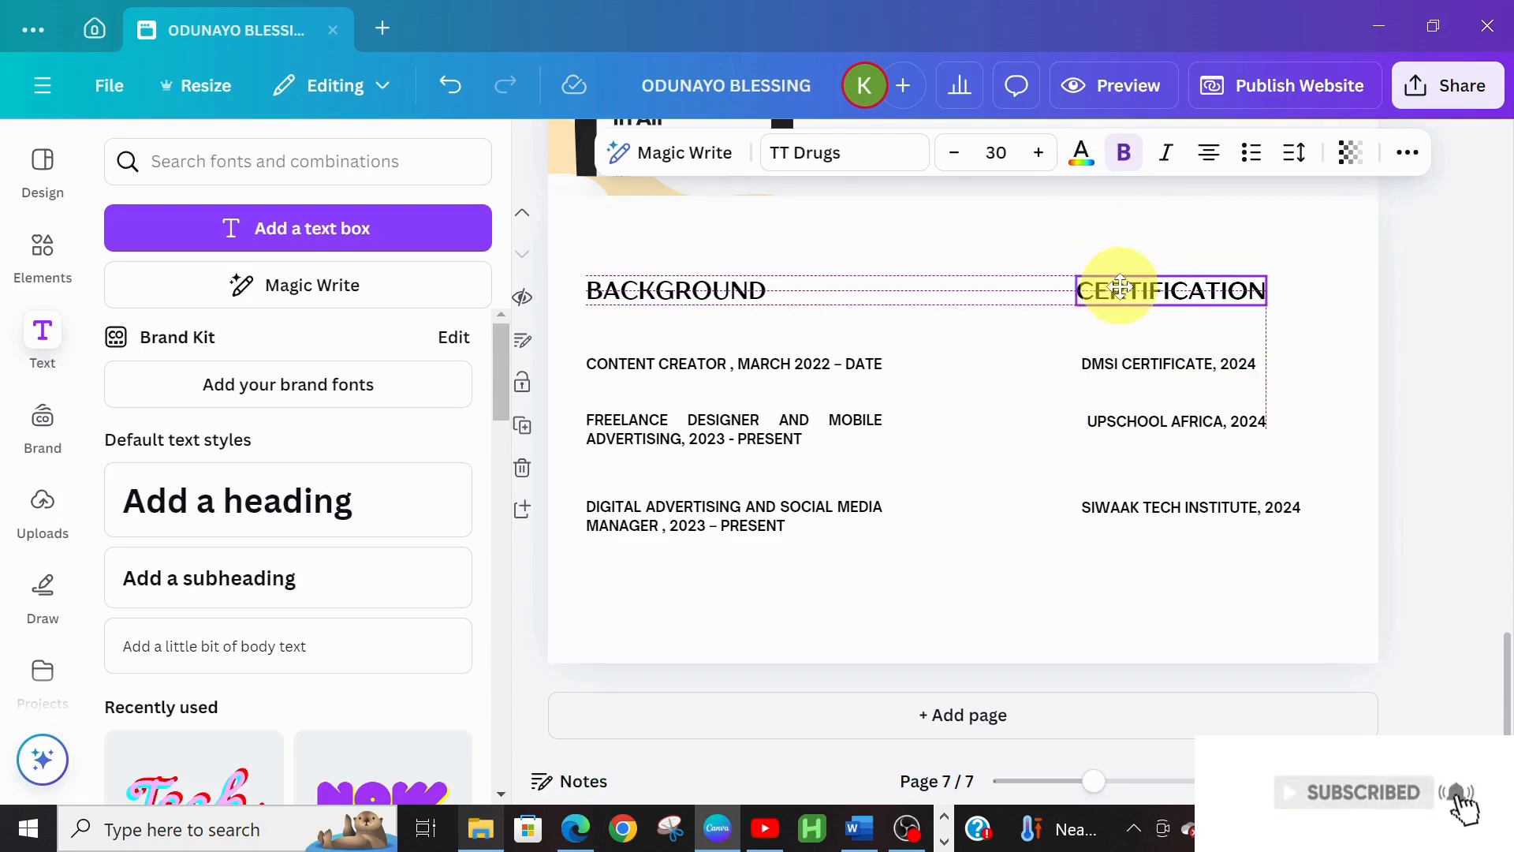
{"action": "left_click_drag", "start_coordinate": [1120, 287], "coordinate": [1125, 288]}
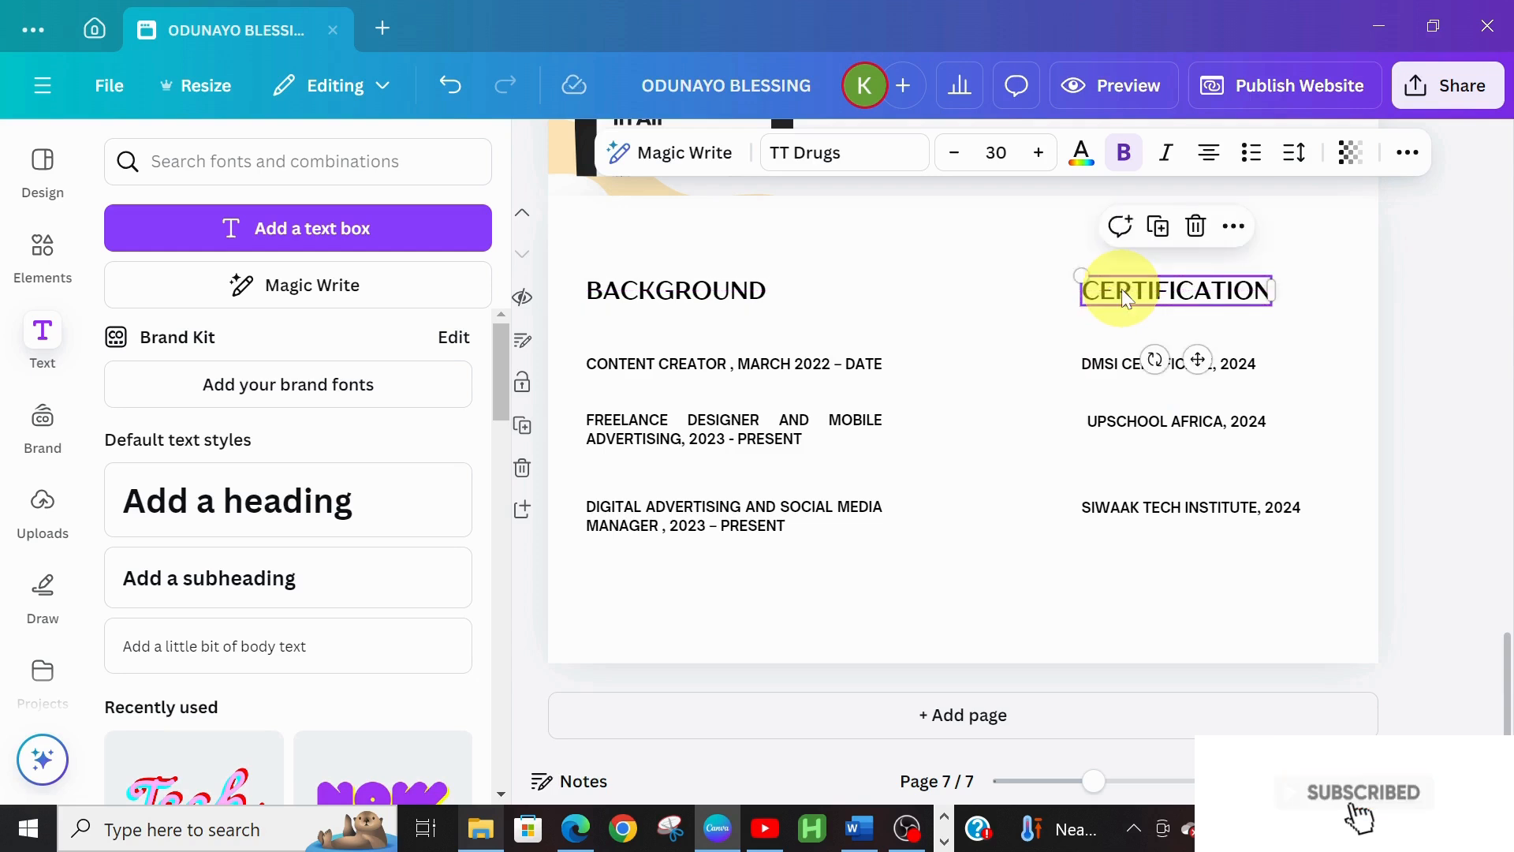
{"action": "left_click", "coordinate": [975, 574]}
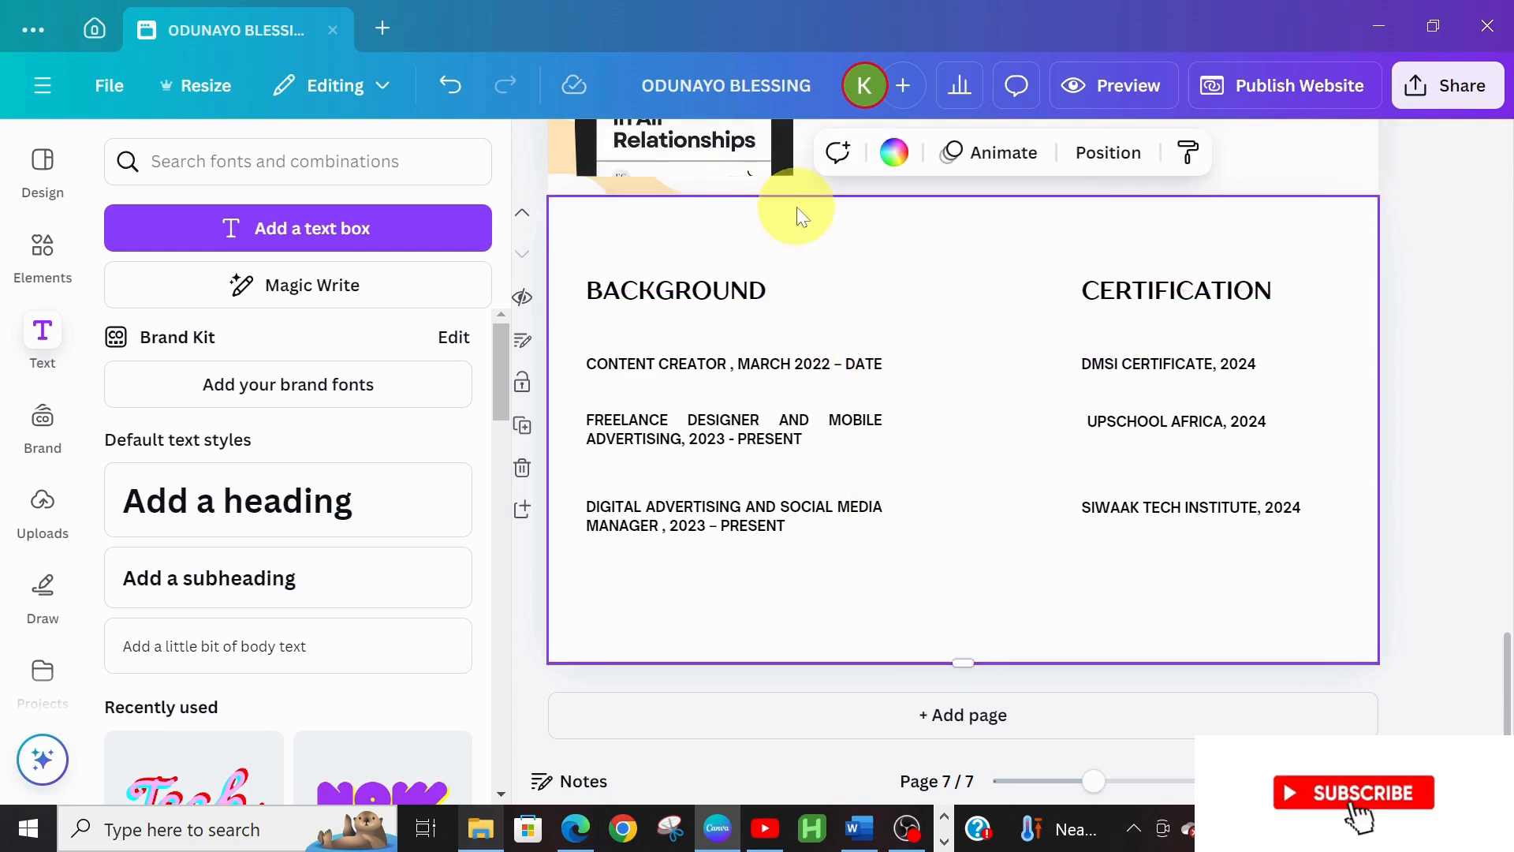
Add the recently used wave backdrop and stretch it across the whole page
{"action": "left_click", "coordinate": [42, 290]}
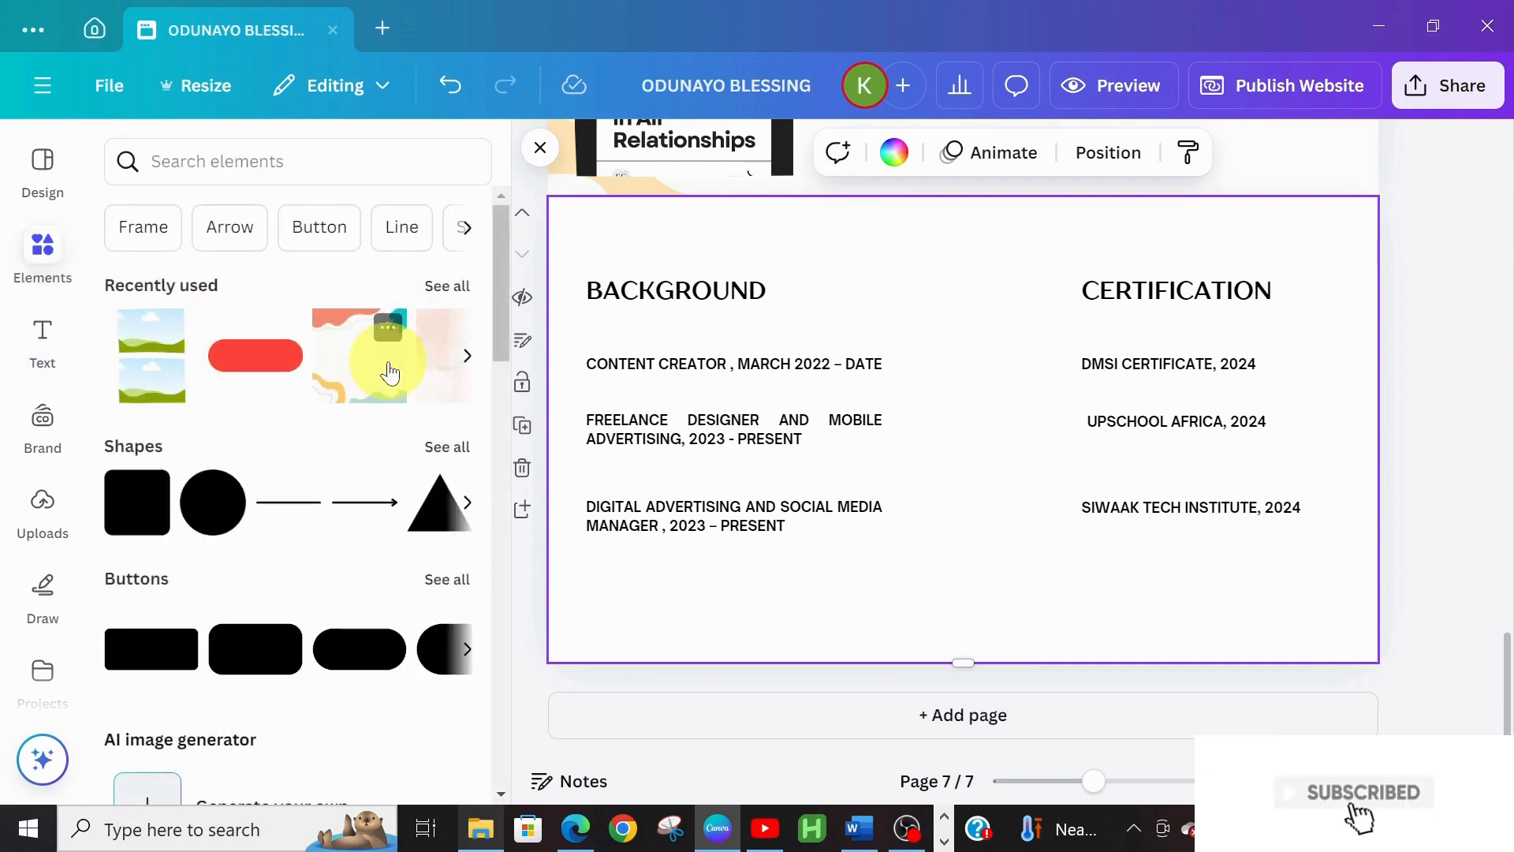
{"action": "left_click", "coordinate": [389, 373]}
{"action": "left_click_drag", "start_coordinate": [777, 247], "coordinate": [660, 254]}
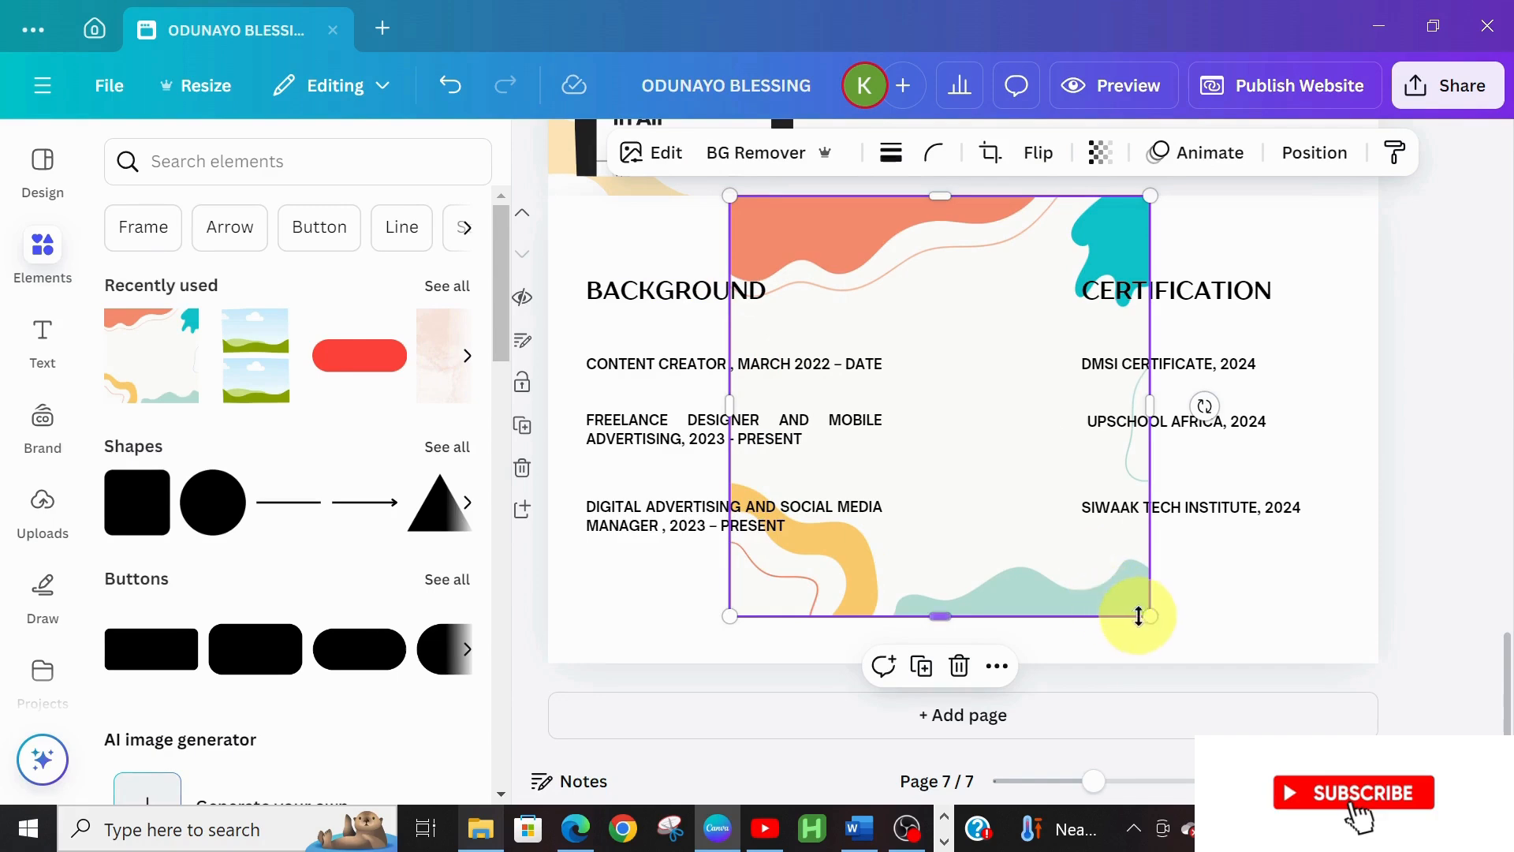
{"action": "left_click_drag", "start_coordinate": [1146, 616], "coordinate": [1218, 640]}
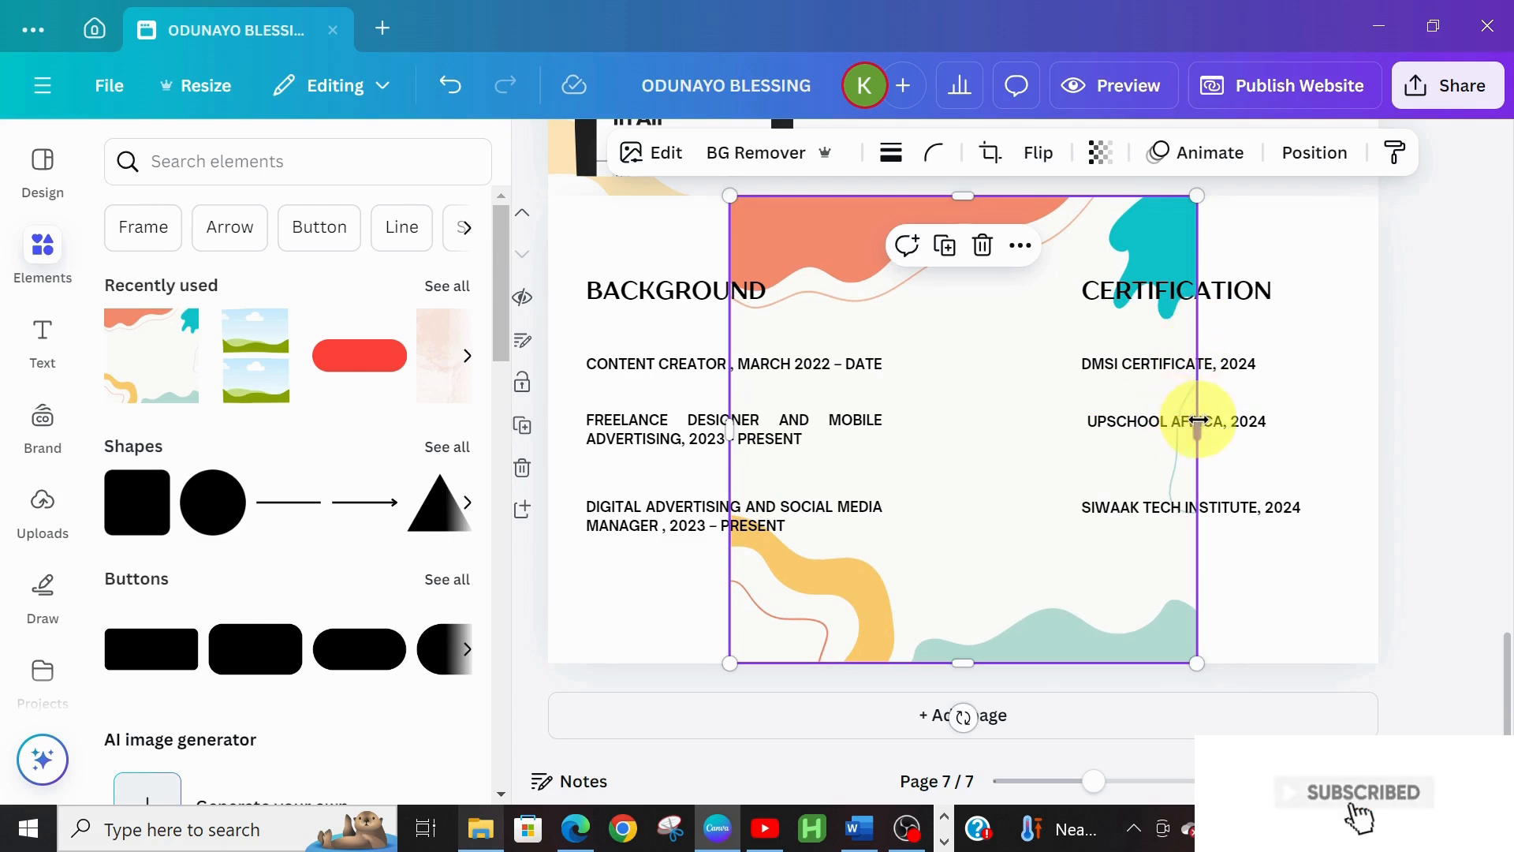
{"action": "left_click_drag", "start_coordinate": [1250, 423], "coordinate": [1372, 406]}
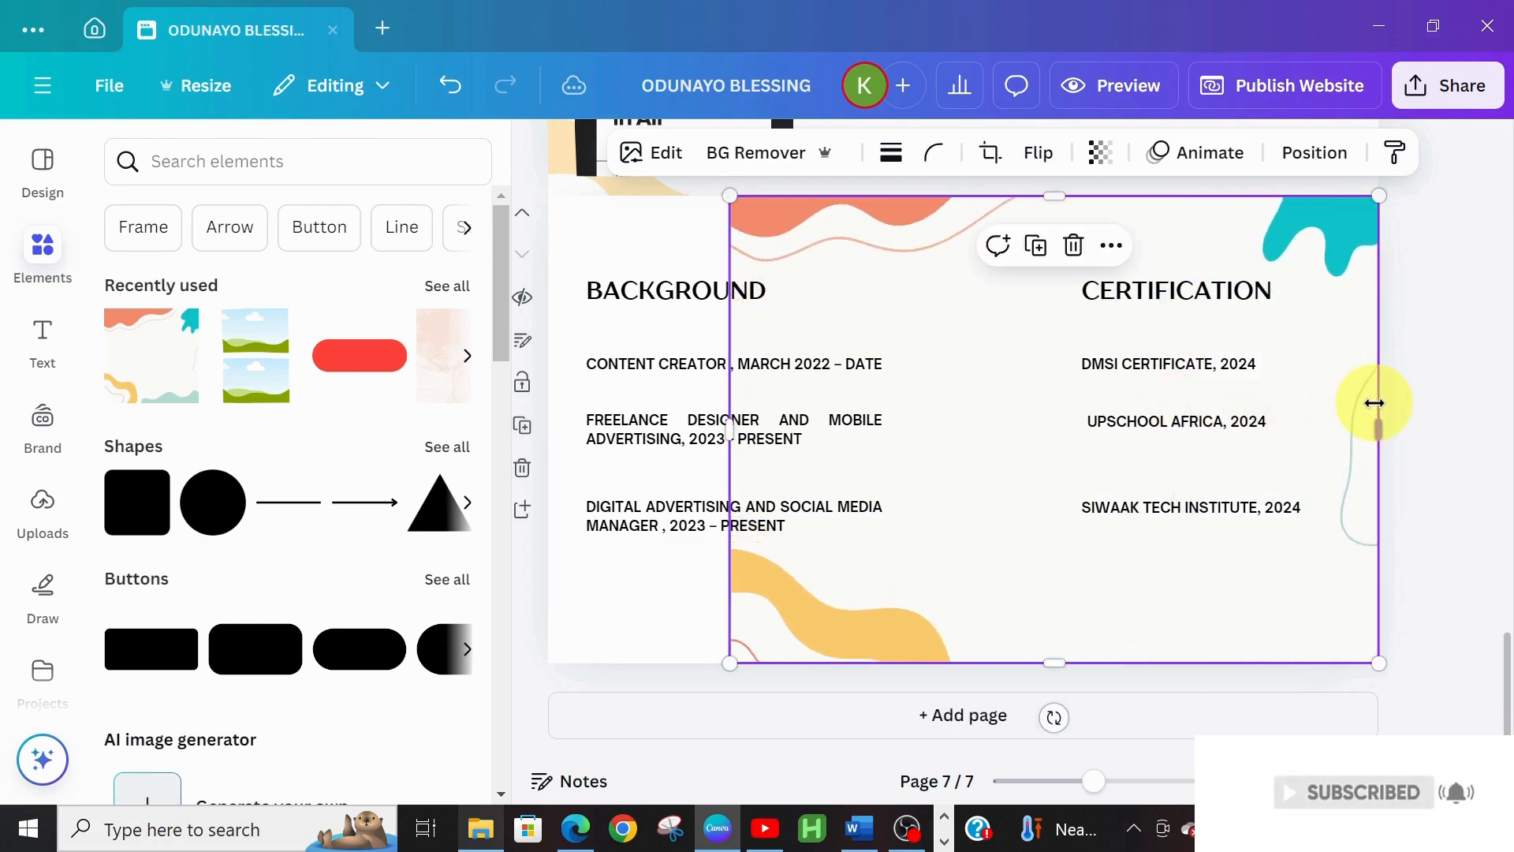
{"action": "left_click_drag", "start_coordinate": [731, 433], "coordinate": [551, 423]}
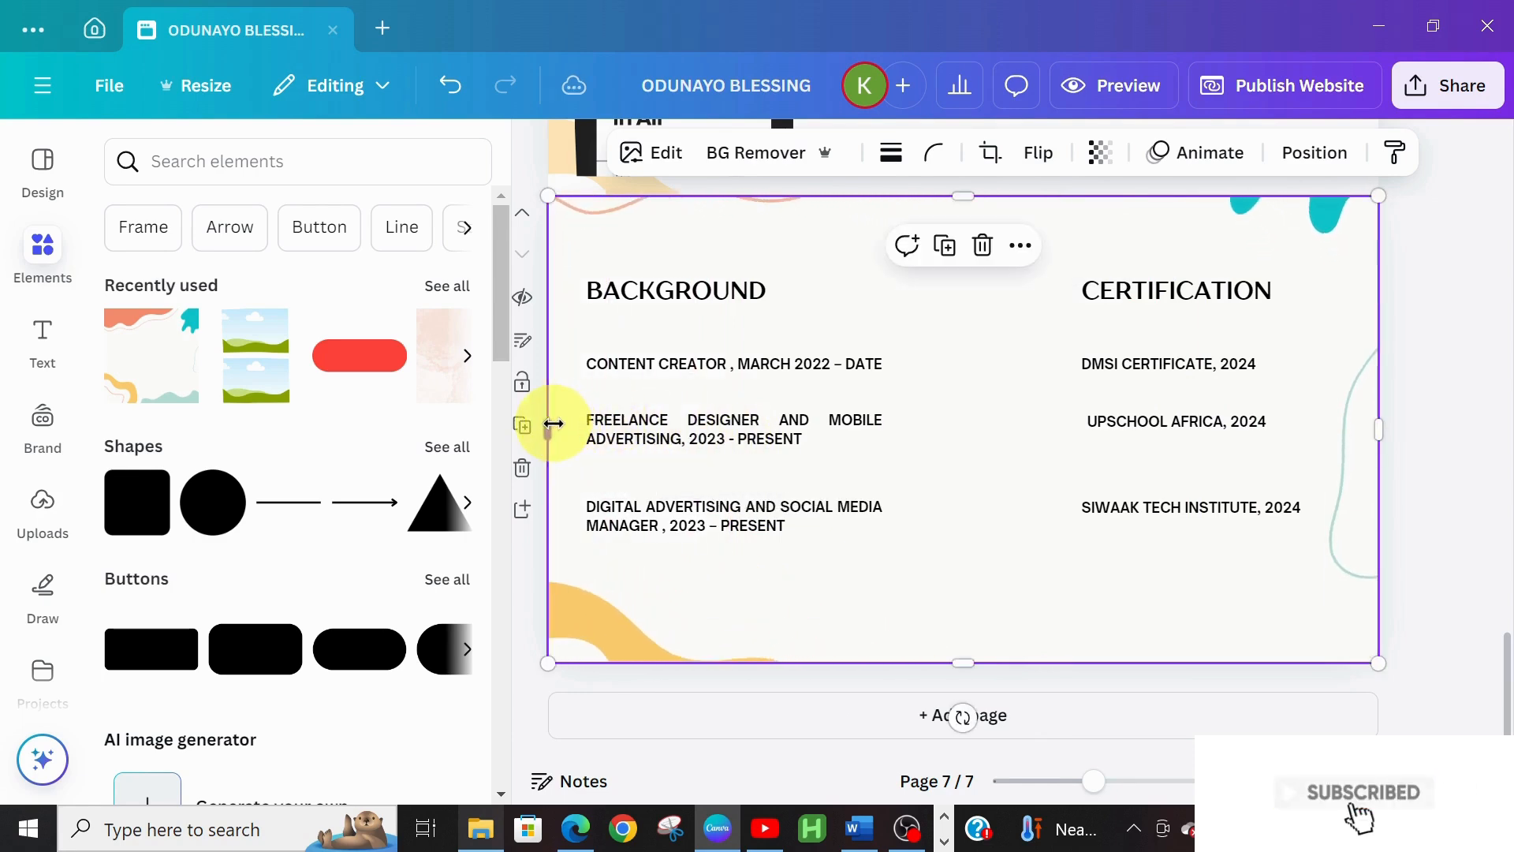
Set the backdrop's transparency to 24 and nudge the UPSCHOOL AFRICA line slightly lower
{"action": "left_click", "coordinate": [1108, 153]}
{"action": "left_click", "coordinate": [1041, 249]}
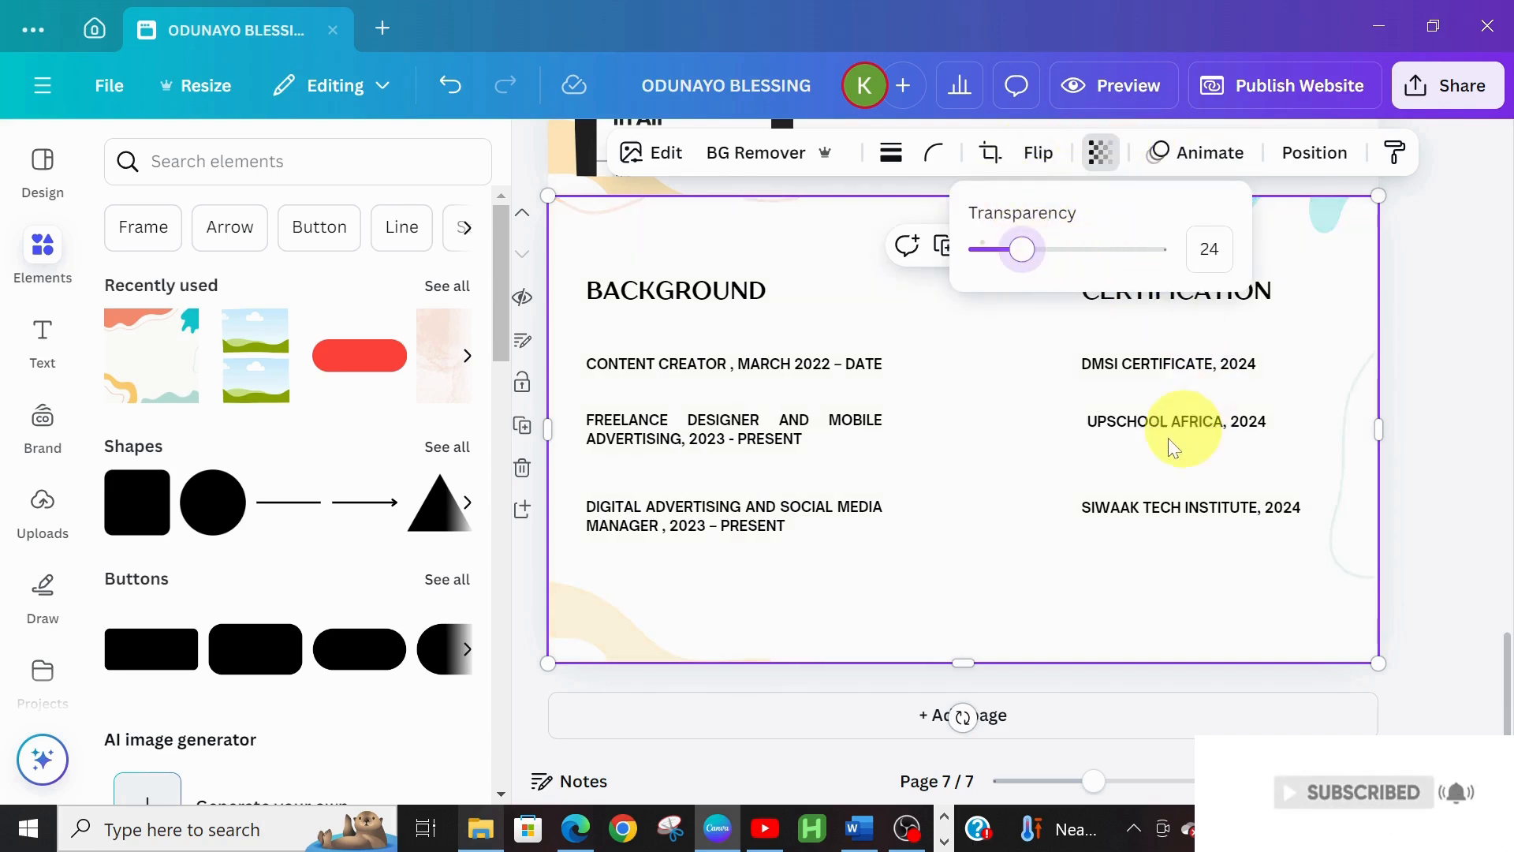
{"action": "left_click", "coordinate": [1123, 501]}
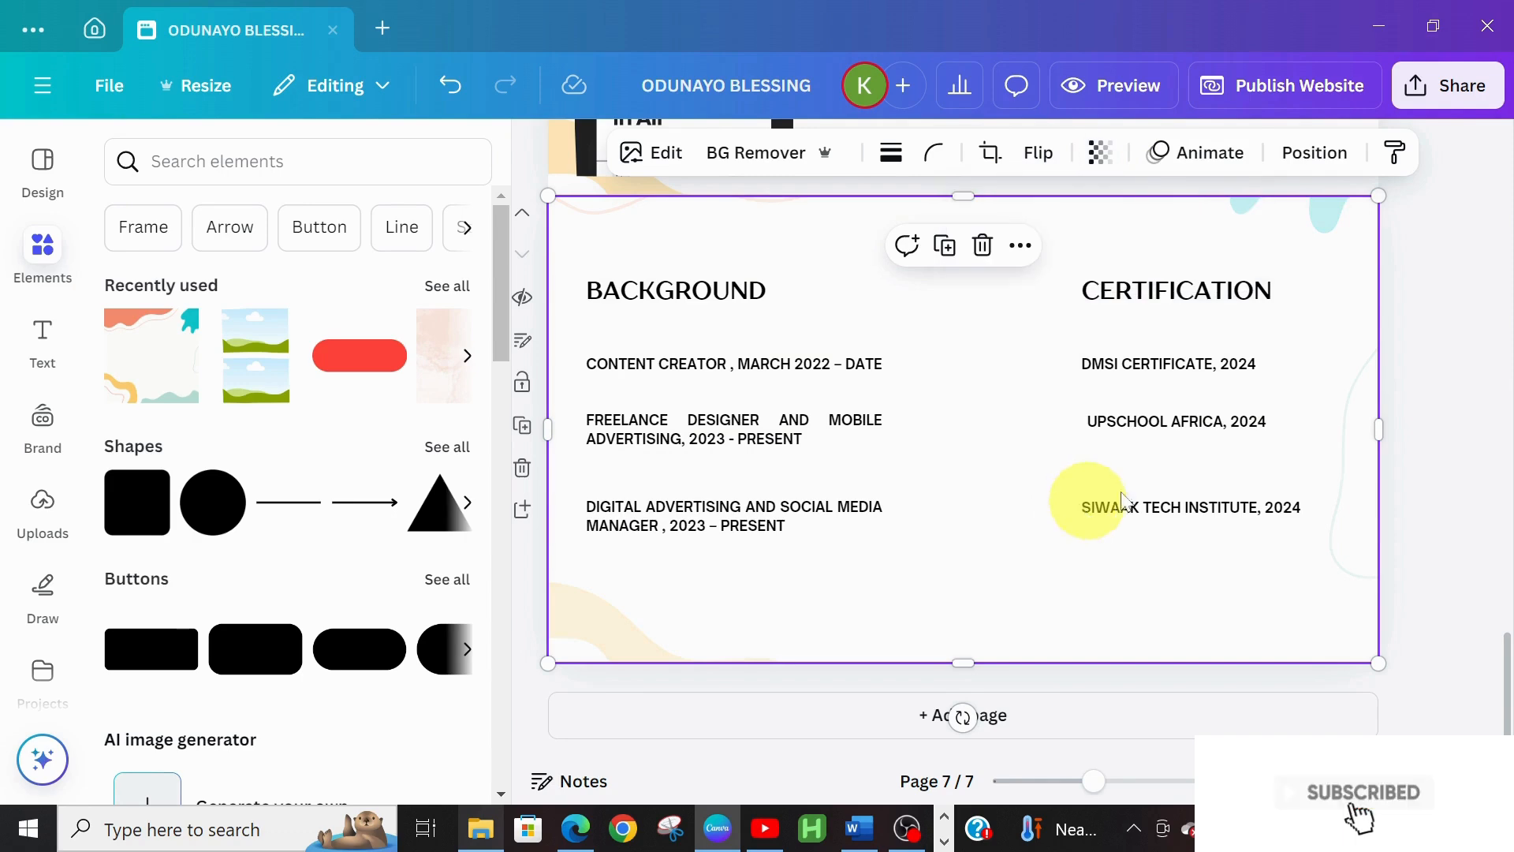
{"action": "left_click", "coordinate": [1212, 425]}
{"action": "left_click_drag", "start_coordinate": [1211, 425], "coordinate": [1210, 431]}
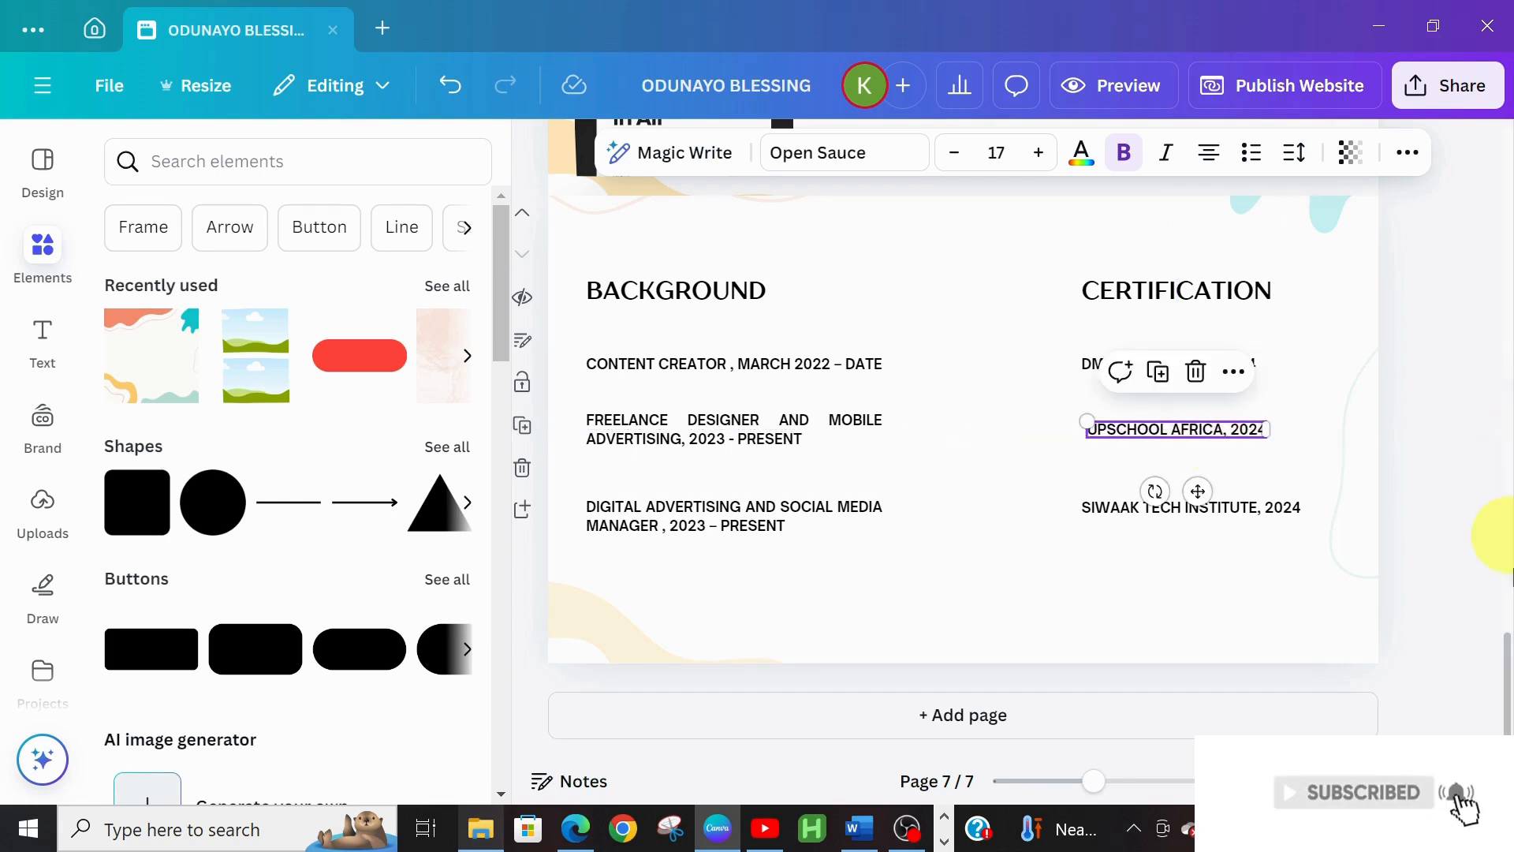
{"action": "left_click_drag", "start_coordinate": [1507, 649], "coordinate": [1507, 727]}
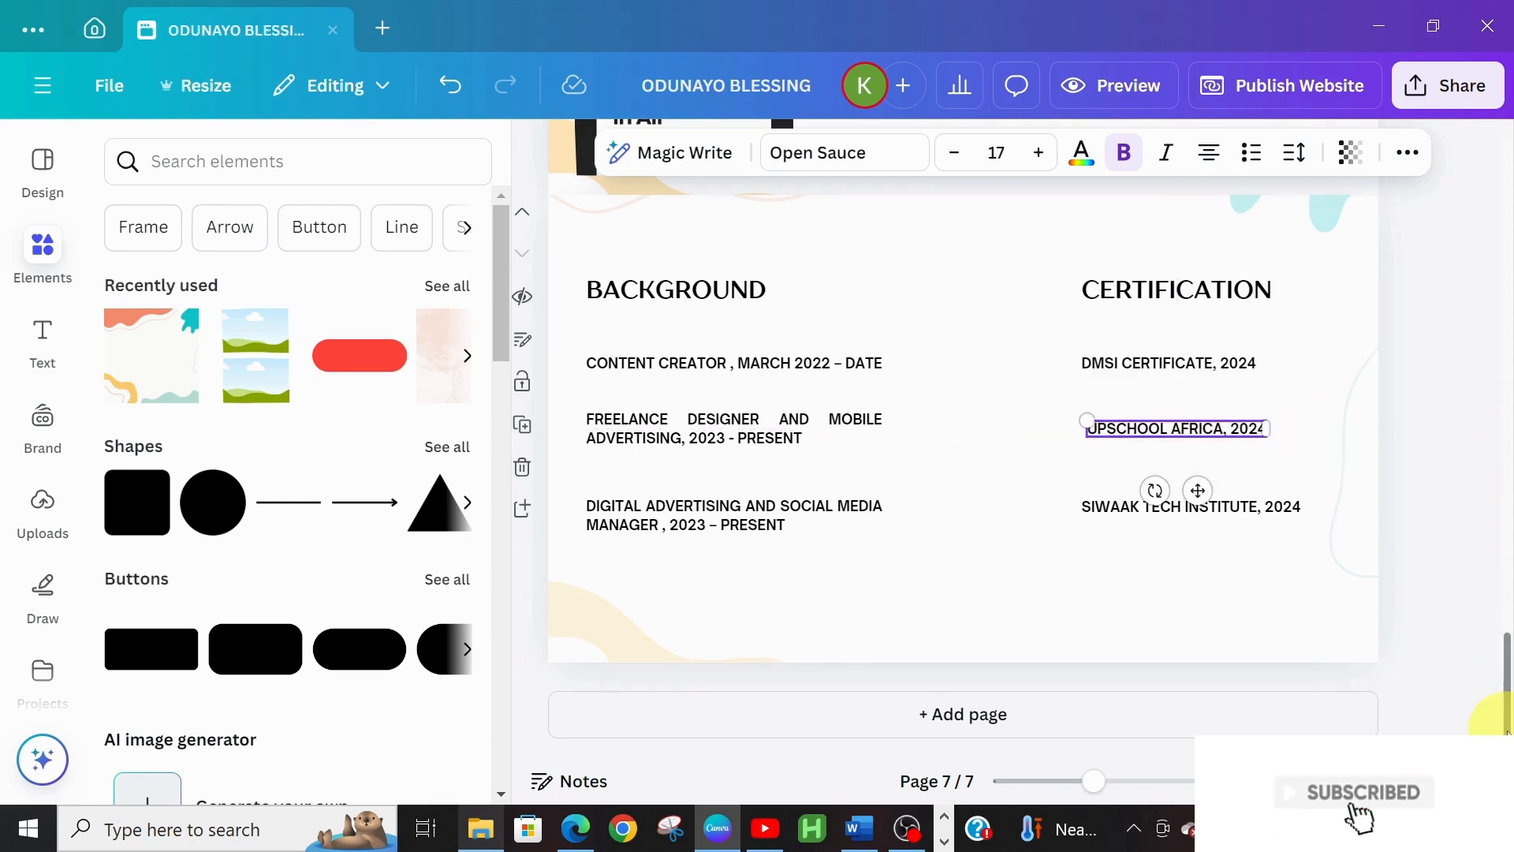
Add page 8 and stretch the wavy abstract backdrop to fill its full width and height
{"action": "left_click", "coordinate": [862, 829]}
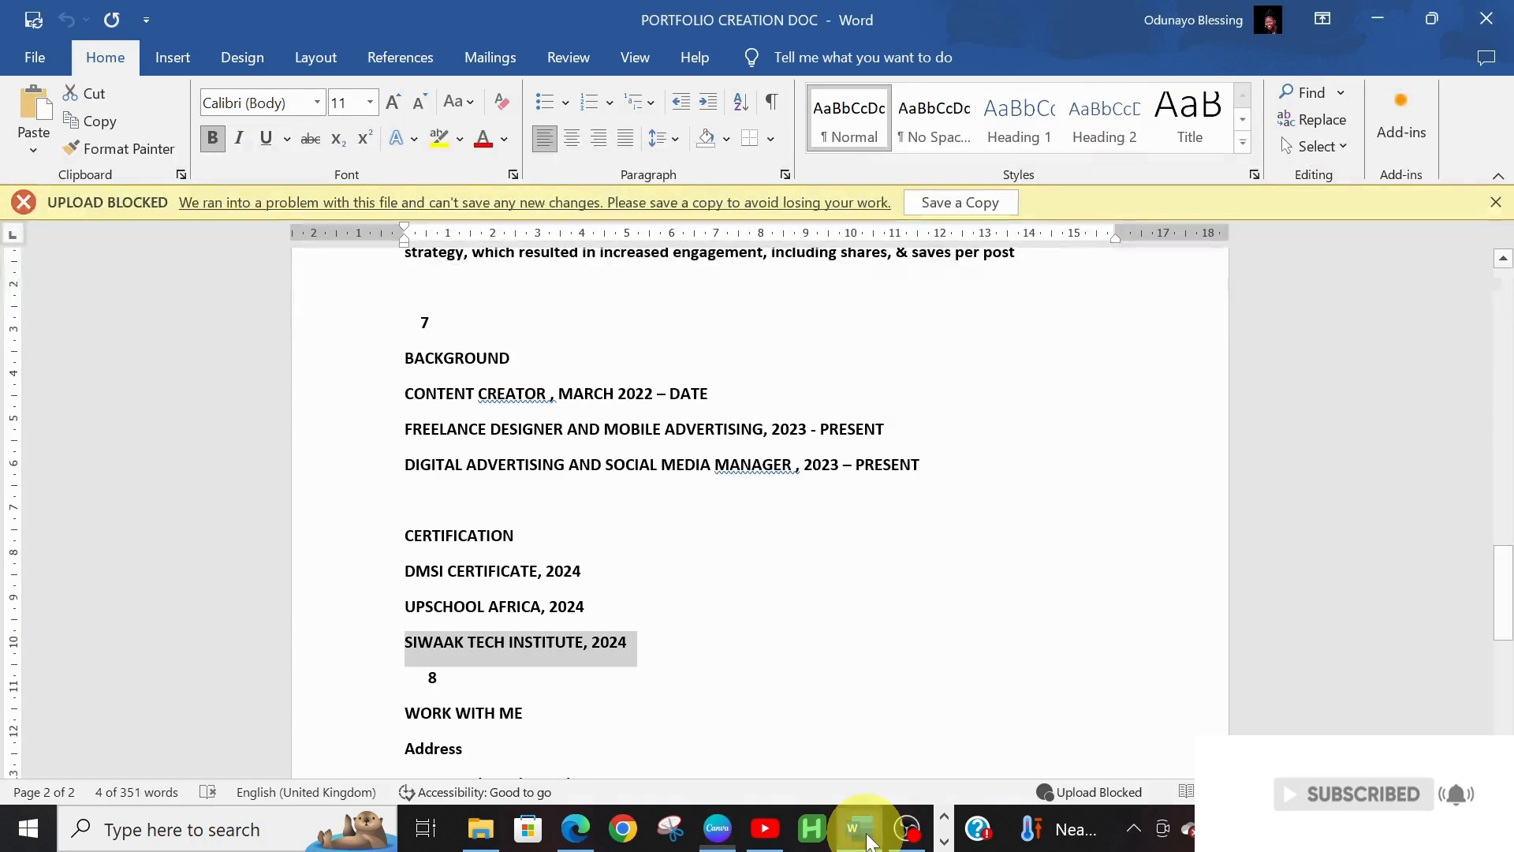
{"action": "left_click_drag", "start_coordinate": [1508, 595], "coordinate": [1504, 650]}
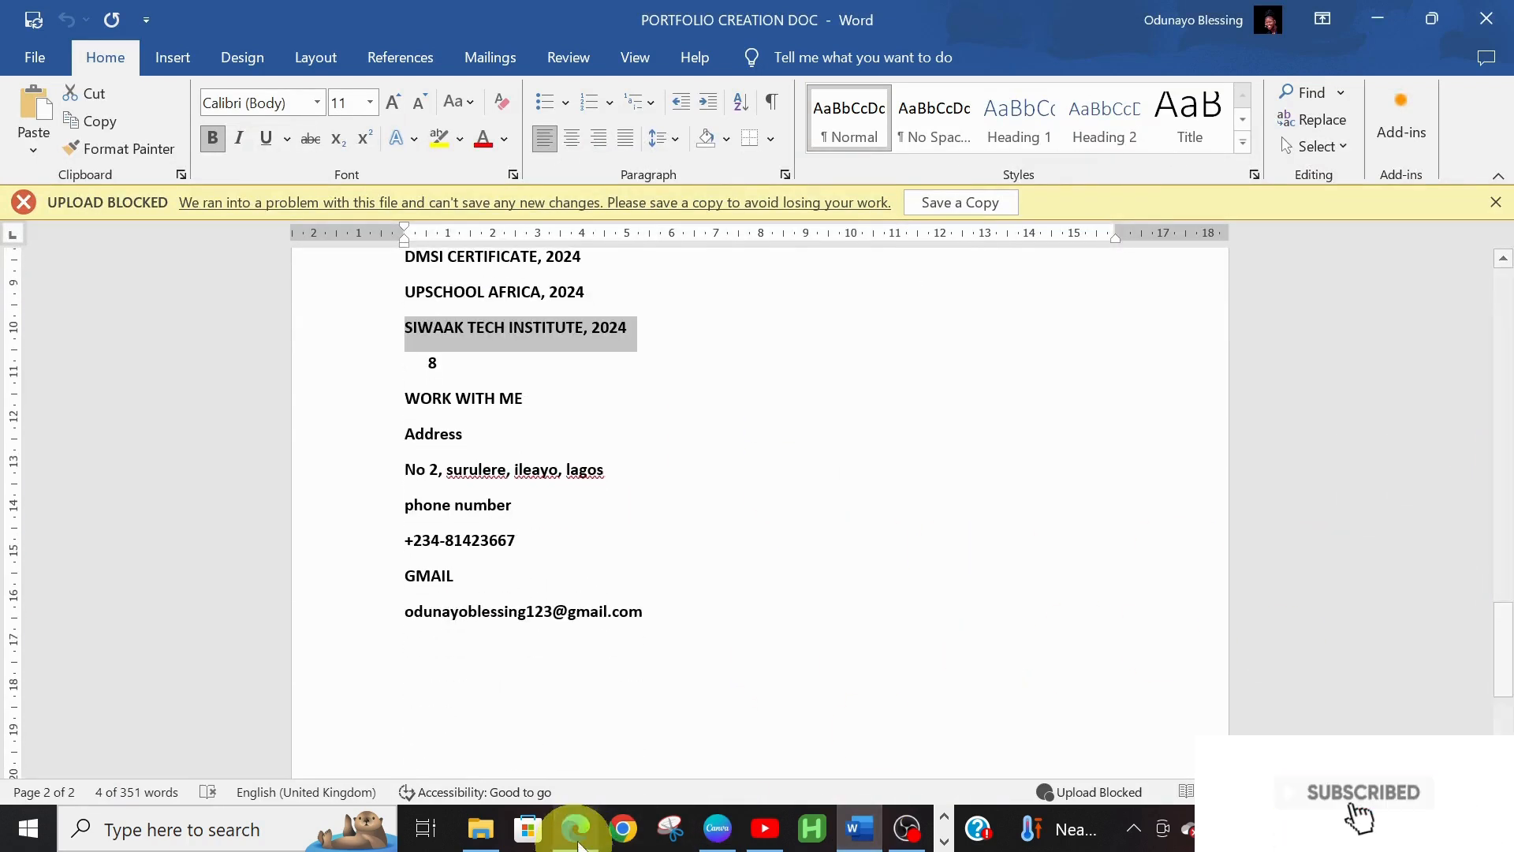
{"action": "left_click", "coordinate": [720, 830]}
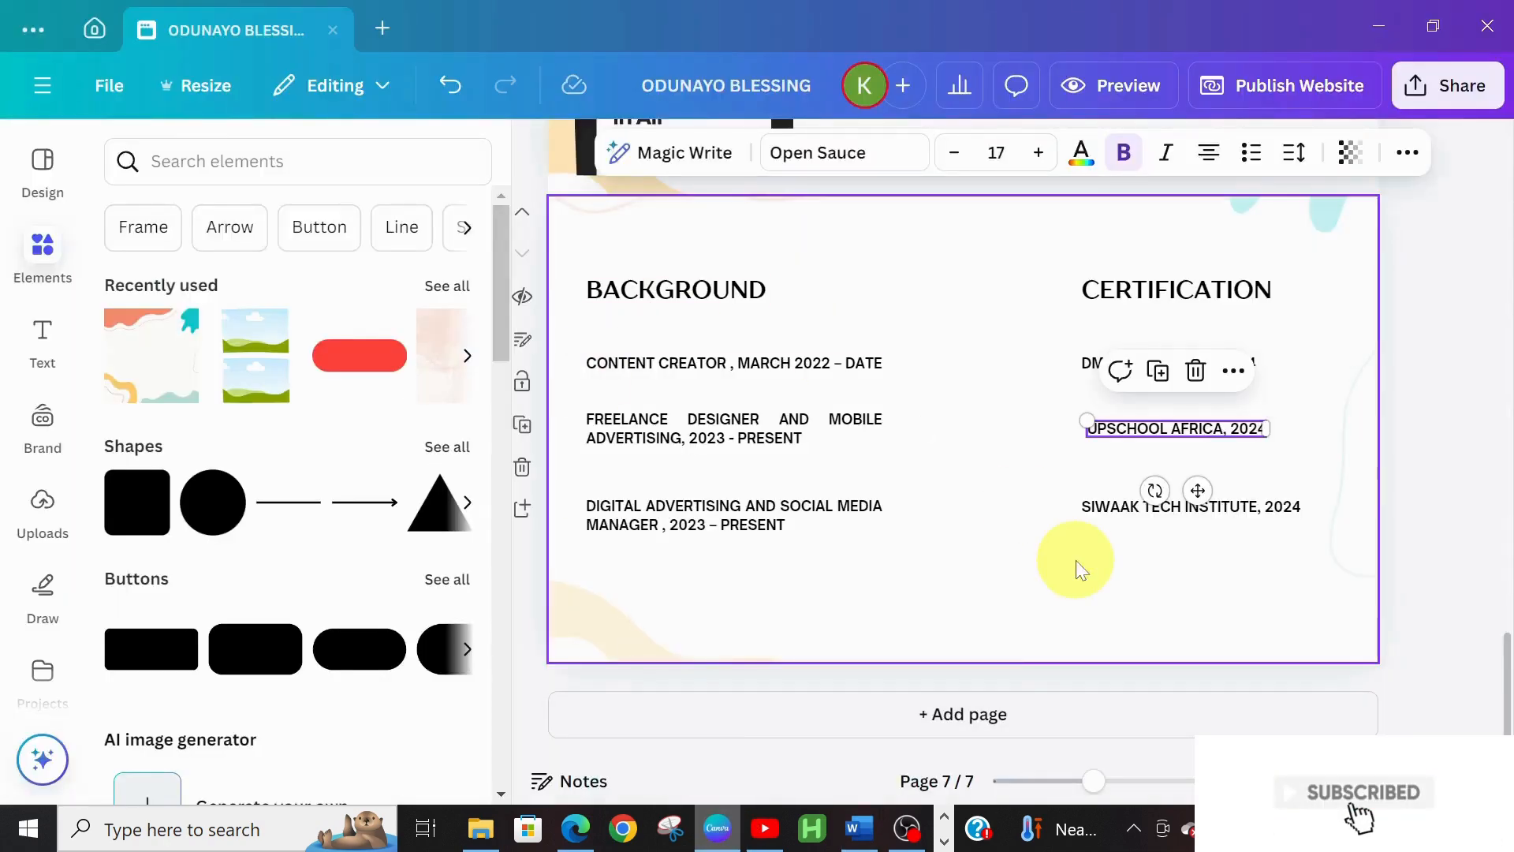
{"action": "left_click", "coordinate": [960, 710]}
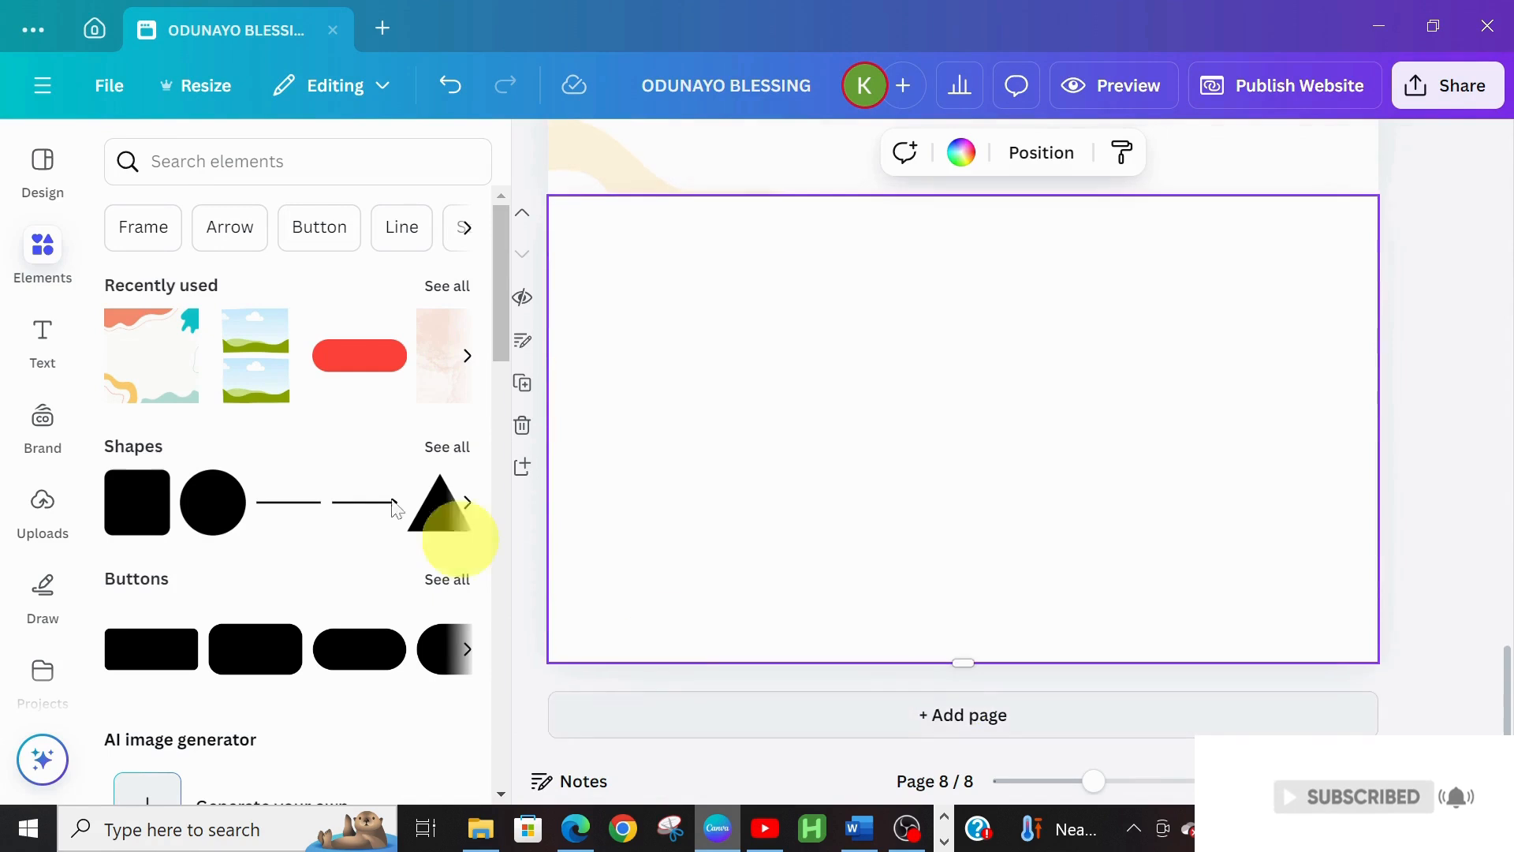
{"action": "left_click", "coordinate": [171, 365]}
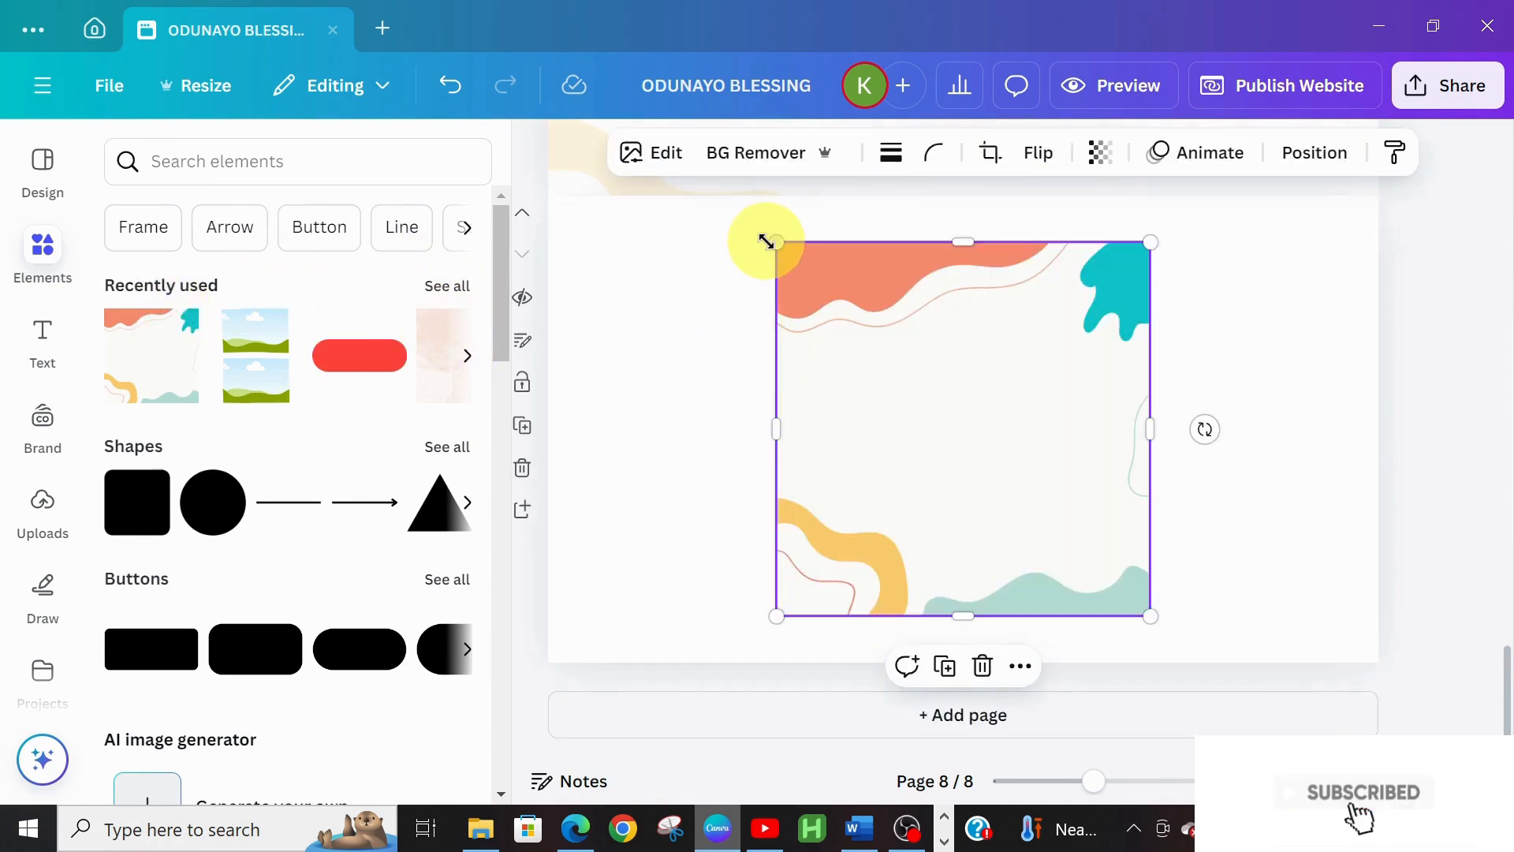
{"action": "left_click_drag", "start_coordinate": [766, 242], "coordinate": [671, 235]}
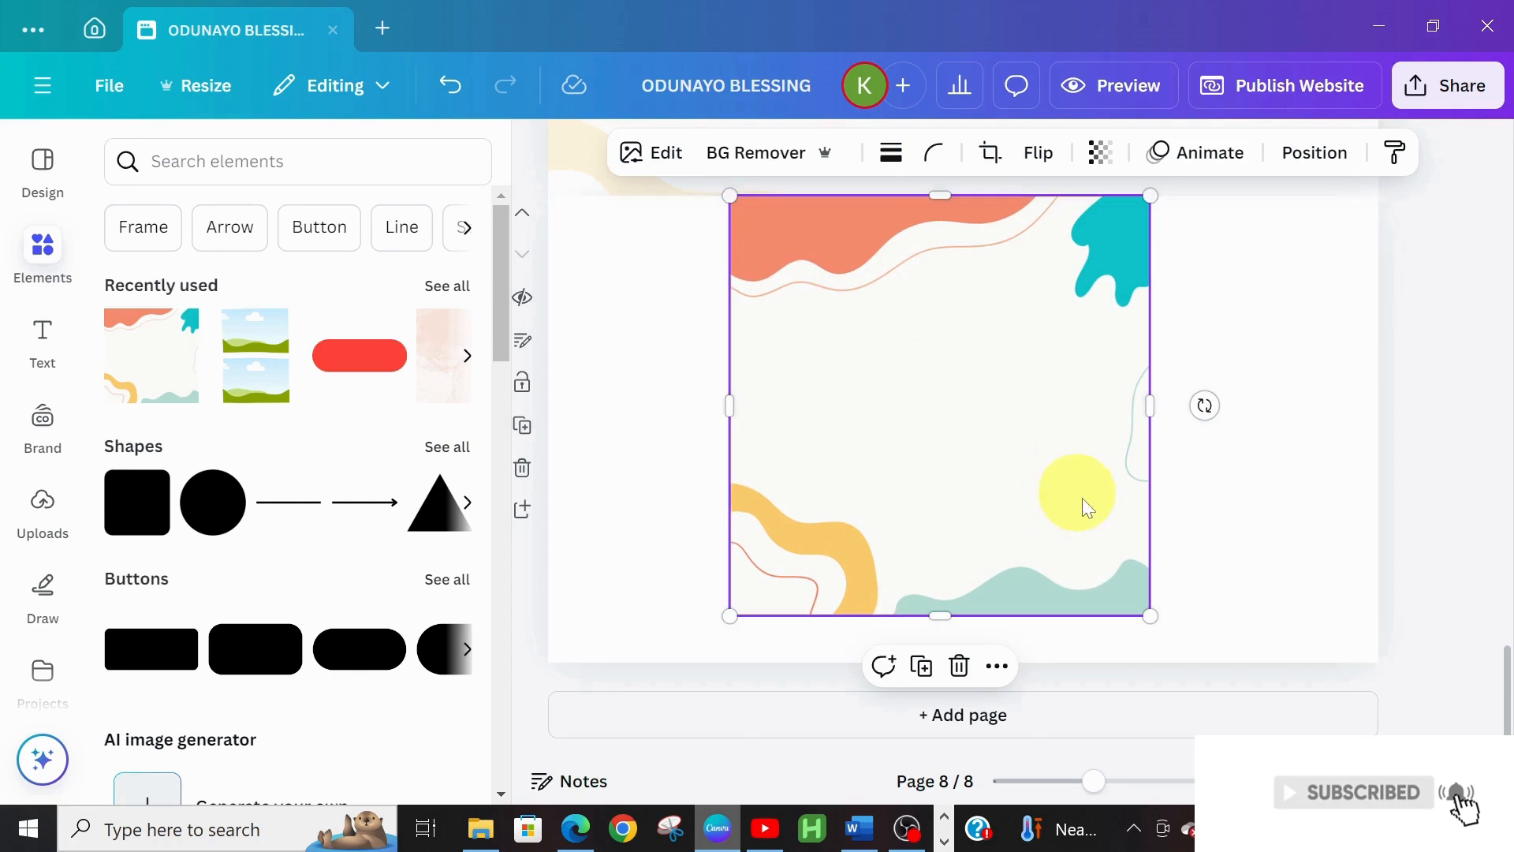
{"action": "left_click_drag", "start_coordinate": [1152, 615], "coordinate": [1227, 642]}
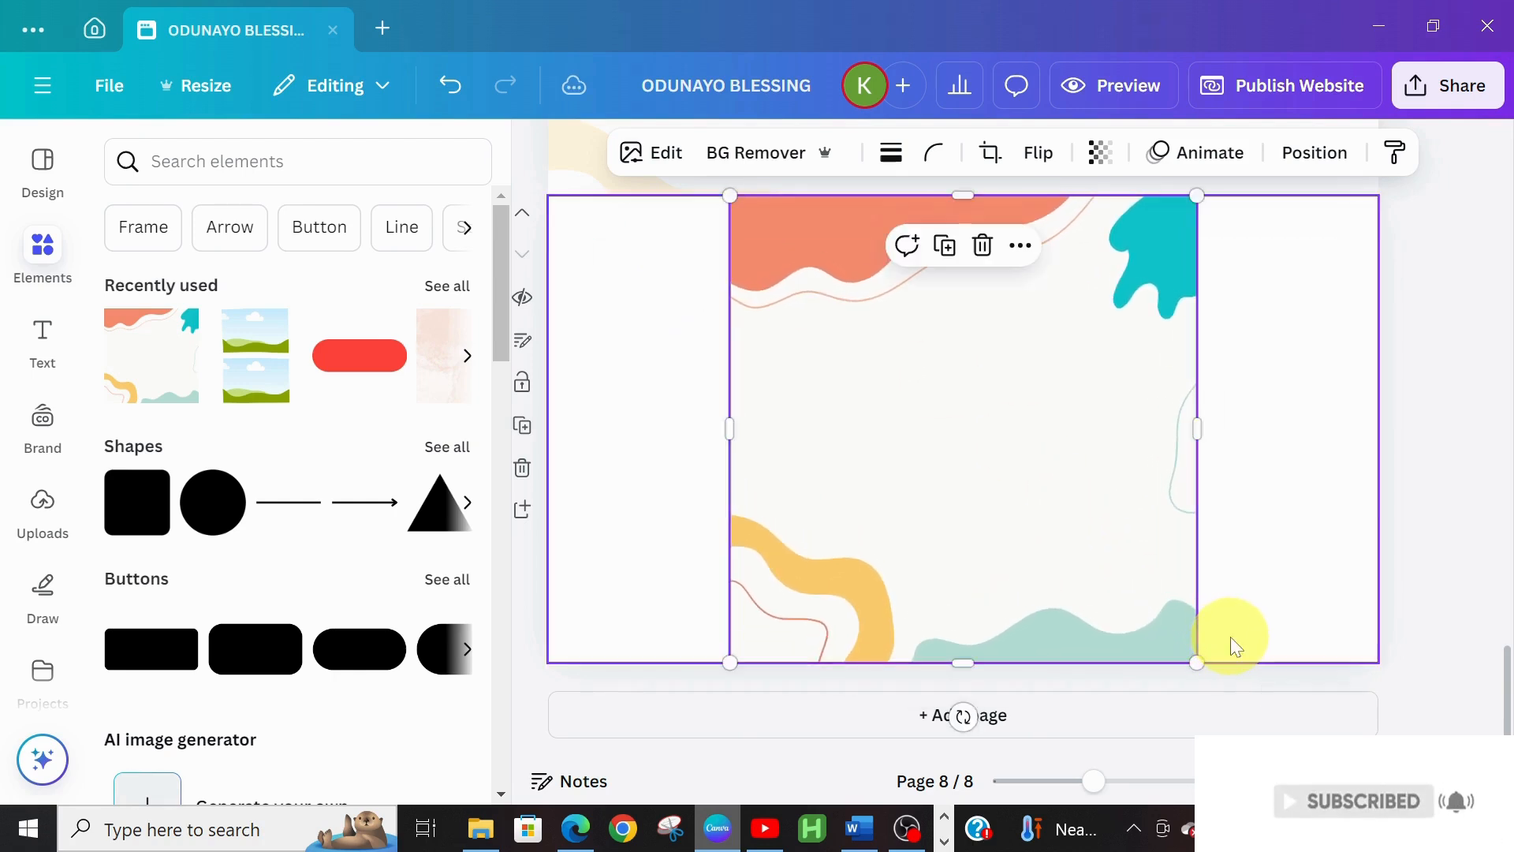
{"action": "left_click_drag", "start_coordinate": [1198, 438], "coordinate": [1379, 433]}
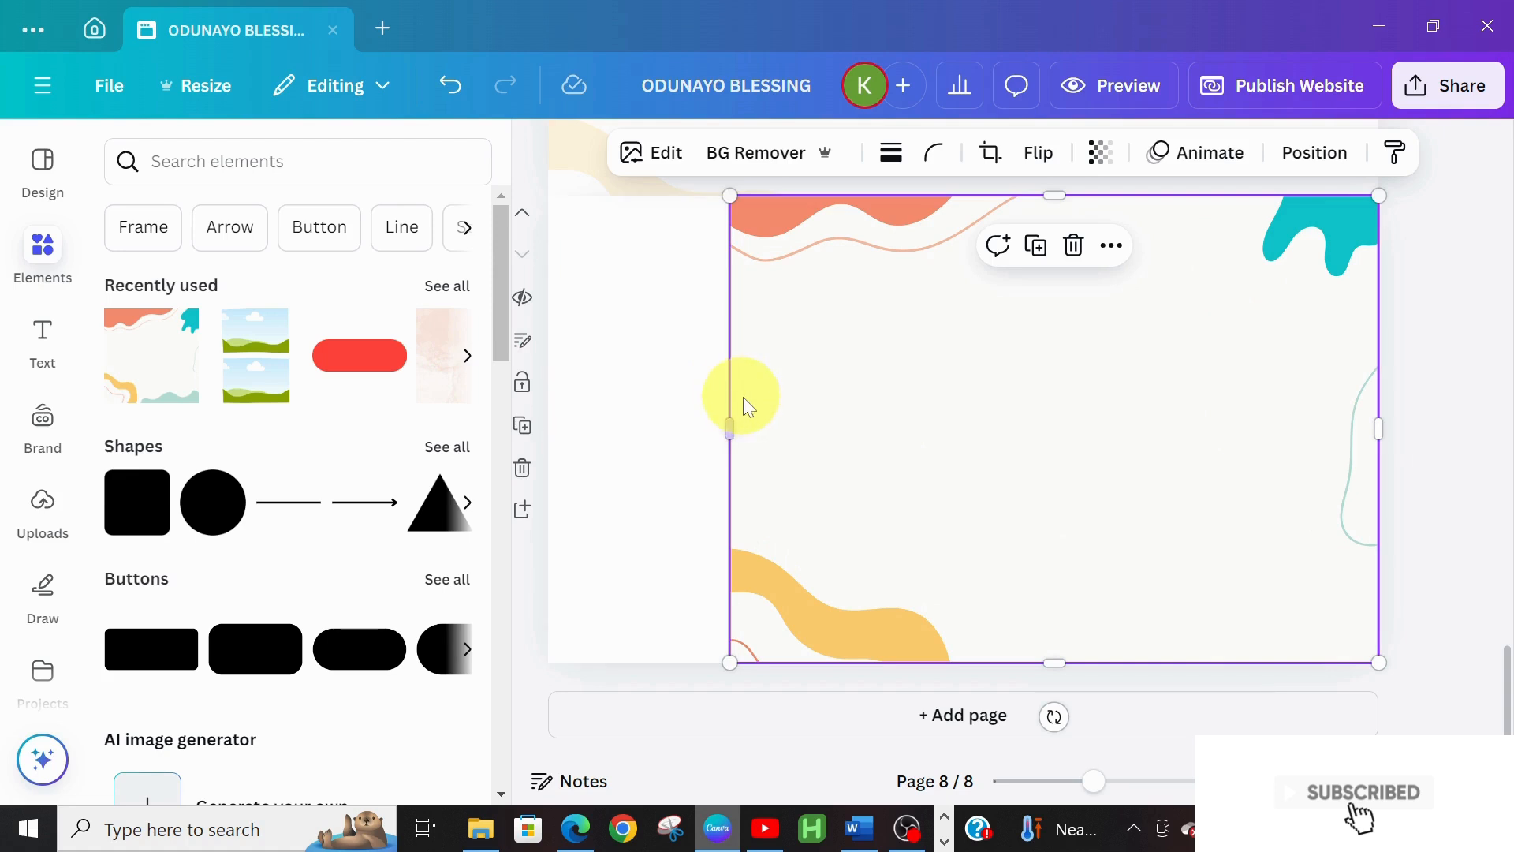
{"action": "left_click_drag", "start_coordinate": [716, 433], "coordinate": [537, 450]}
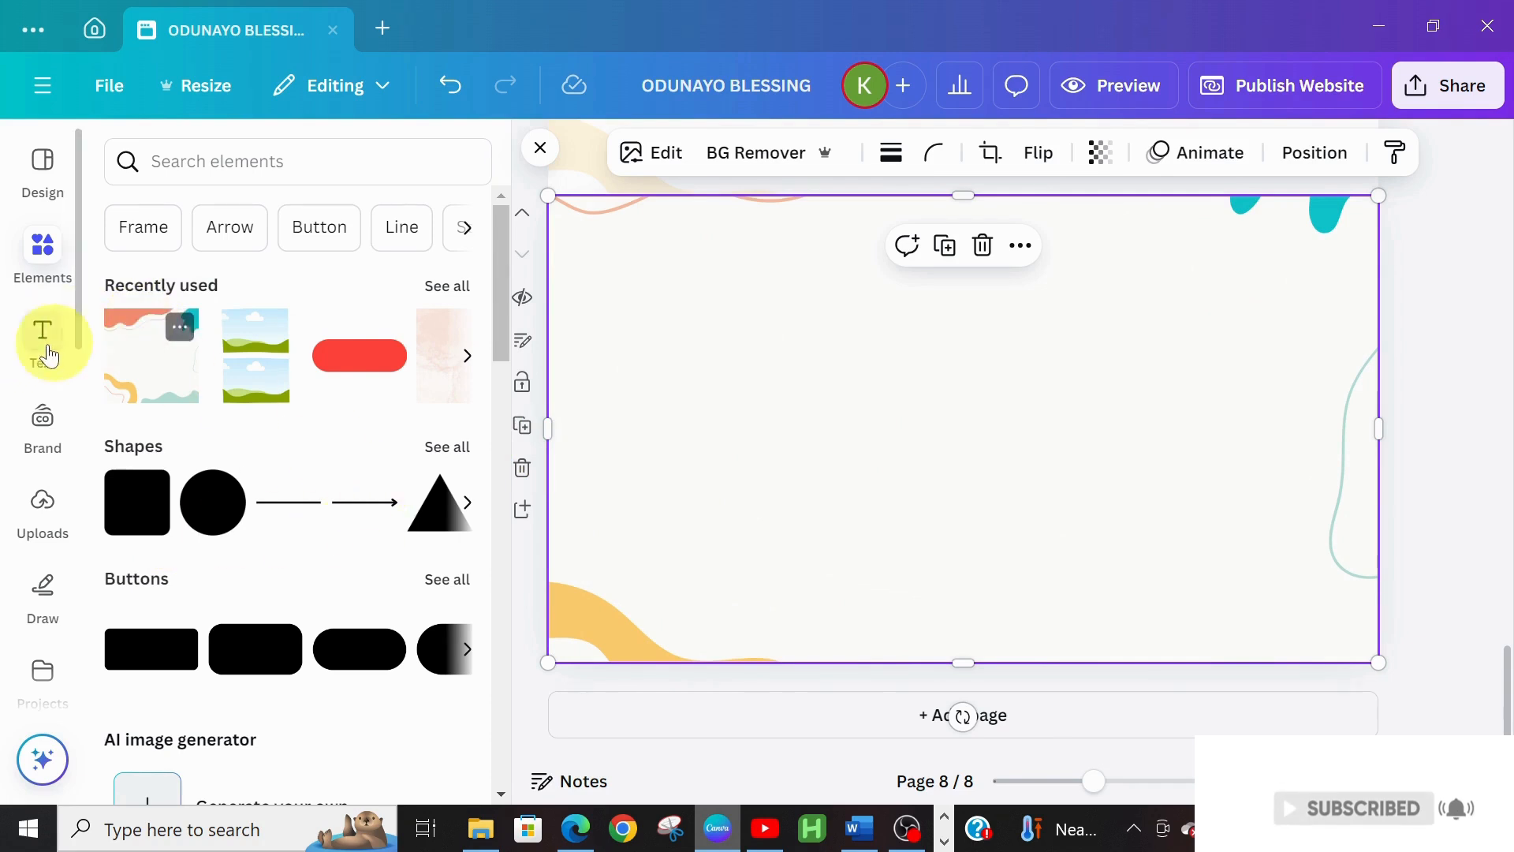
Add a heading to page 8 at the top-left reading 'WORK WITH ME'
{"action": "left_click", "coordinate": [31, 340]}
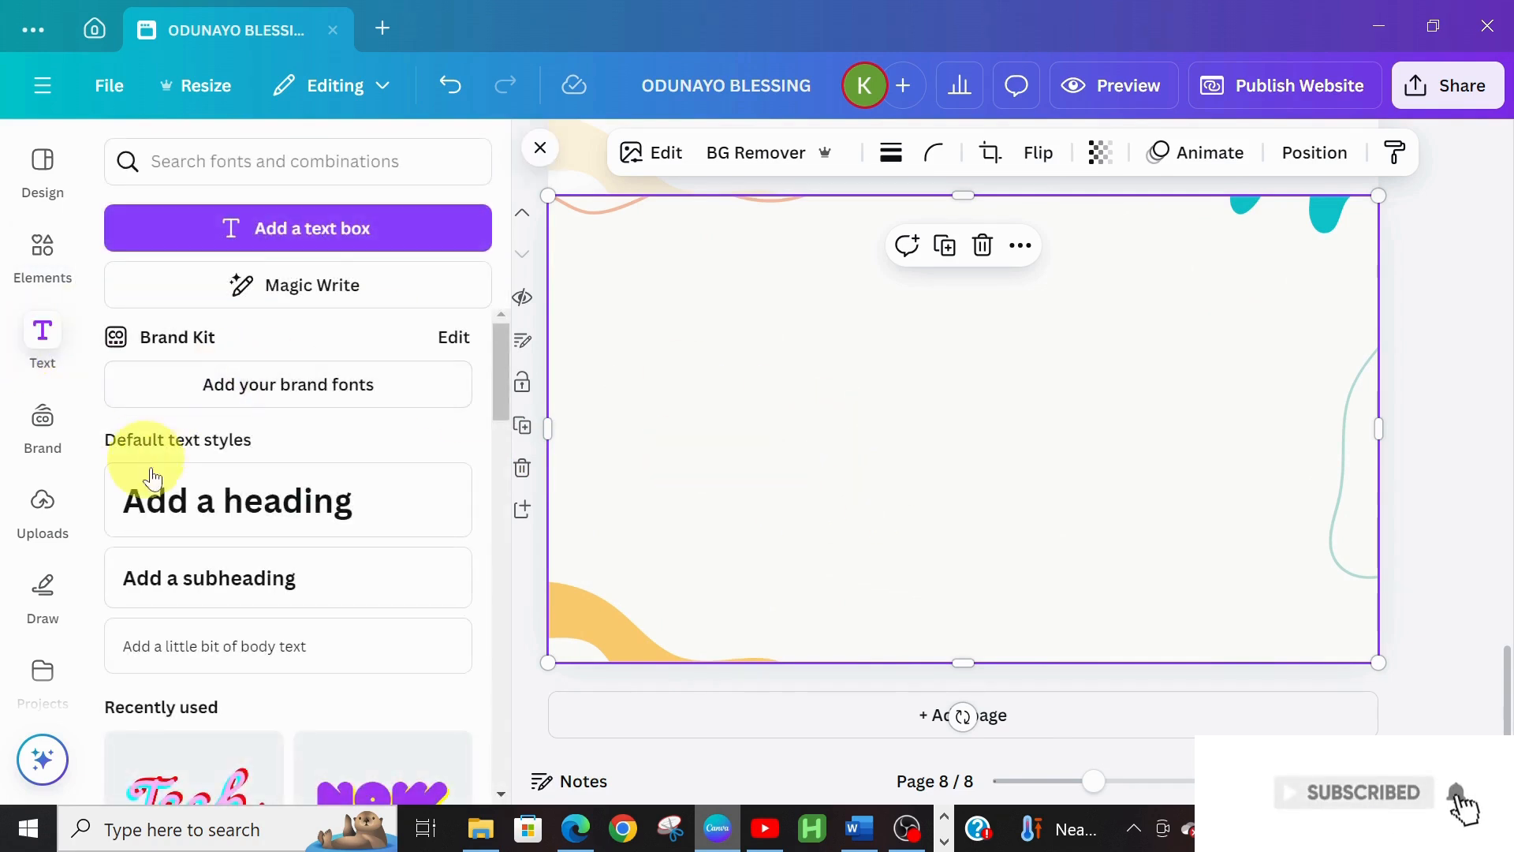
{"action": "left_click", "coordinate": [169, 493]}
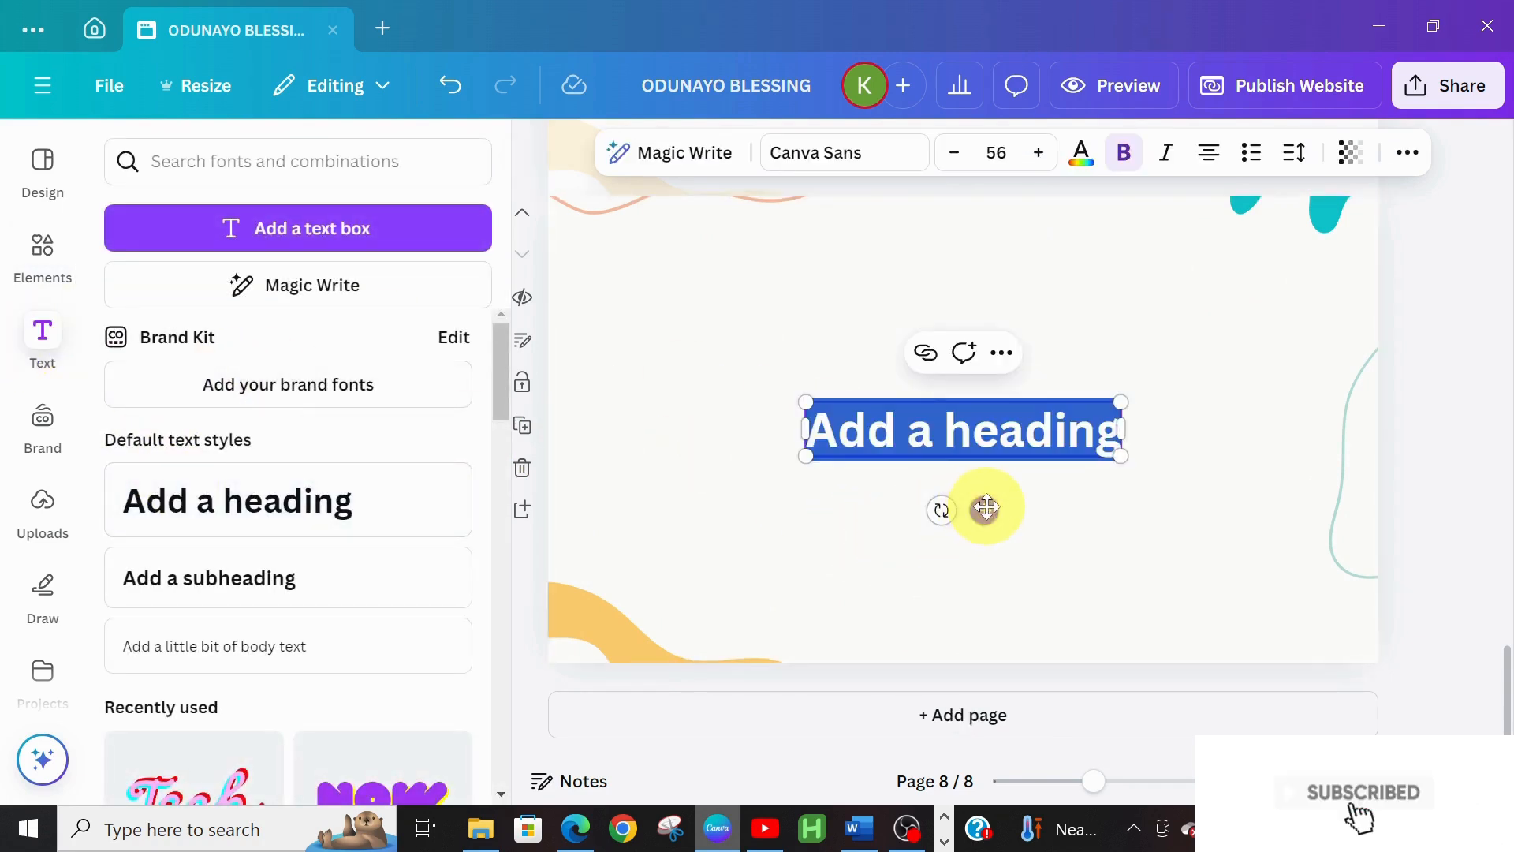
{"action": "left_click_drag", "start_coordinate": [986, 507], "coordinate": [739, 317]}
{"action": "type", "text": "WI"}
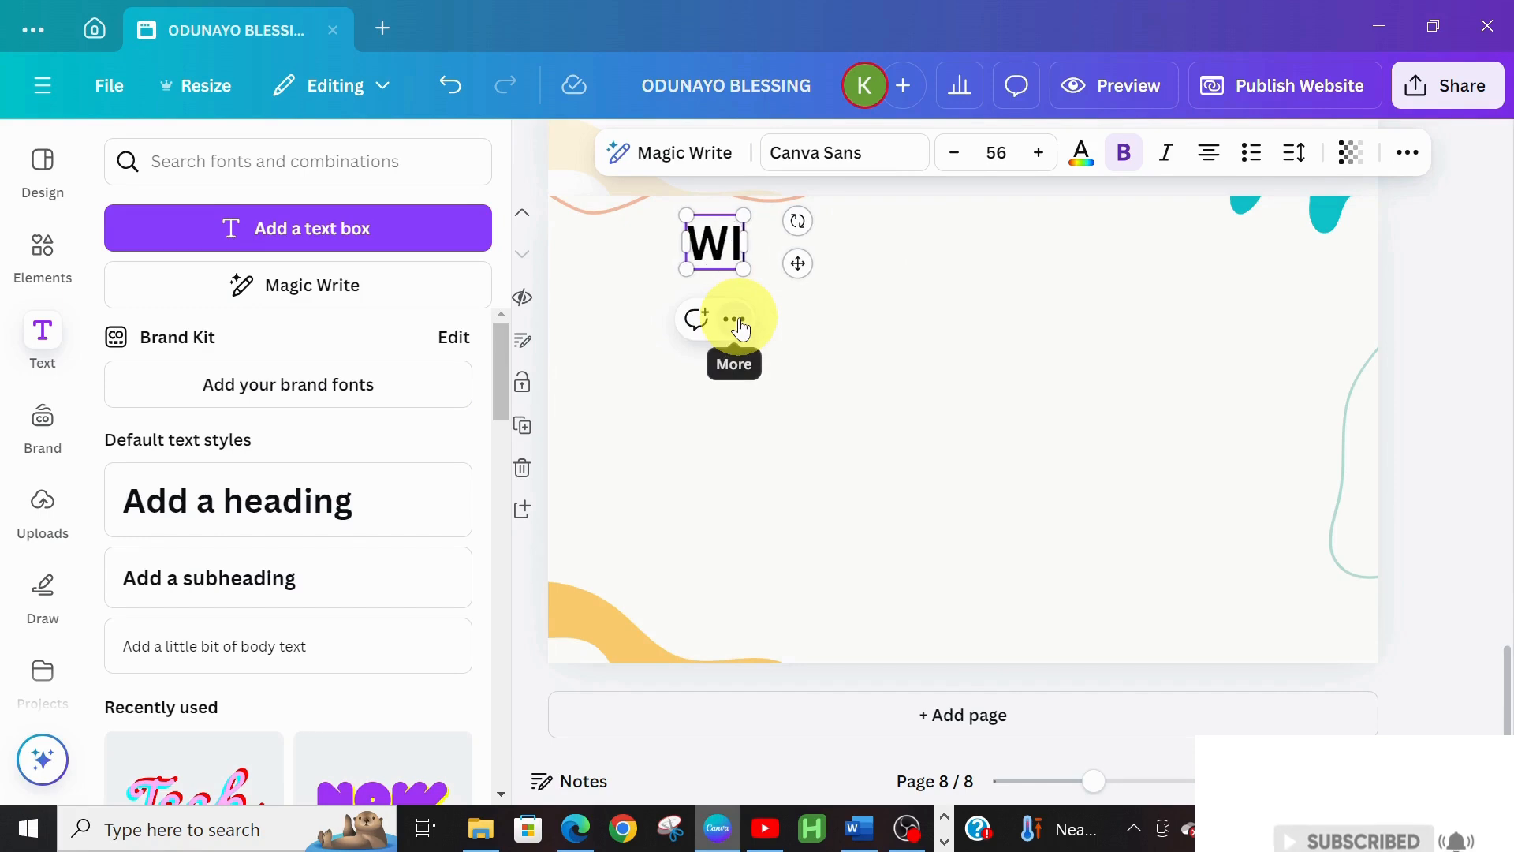
{"action": "type", "text": "RK WITH ME"}
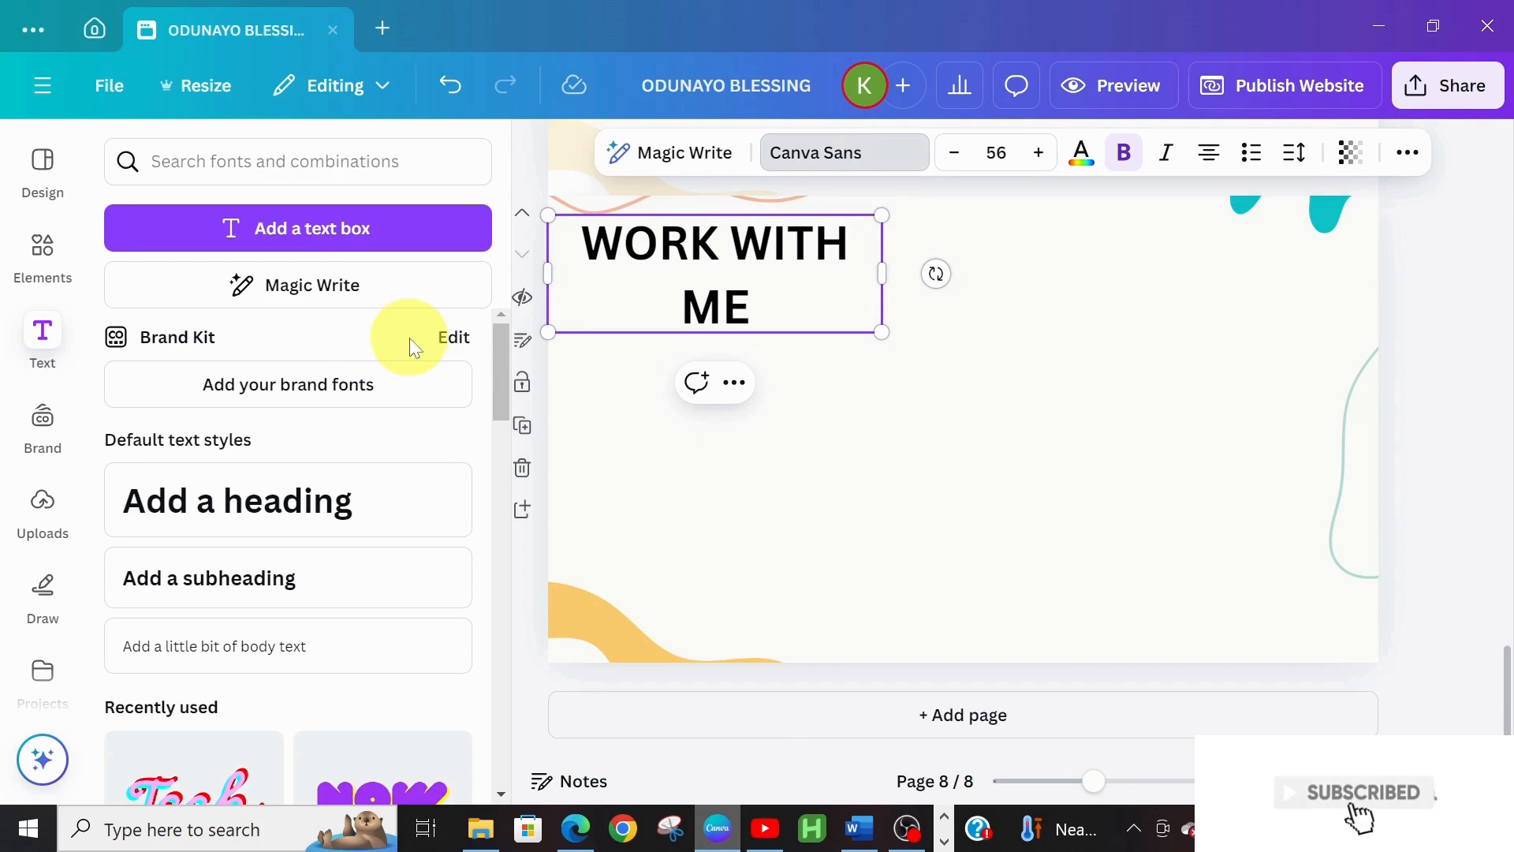
Style the heading in TT Drugs at size 30, nudge it top-left, then return to Word
{"action": "left_click", "coordinate": [244, 523]}
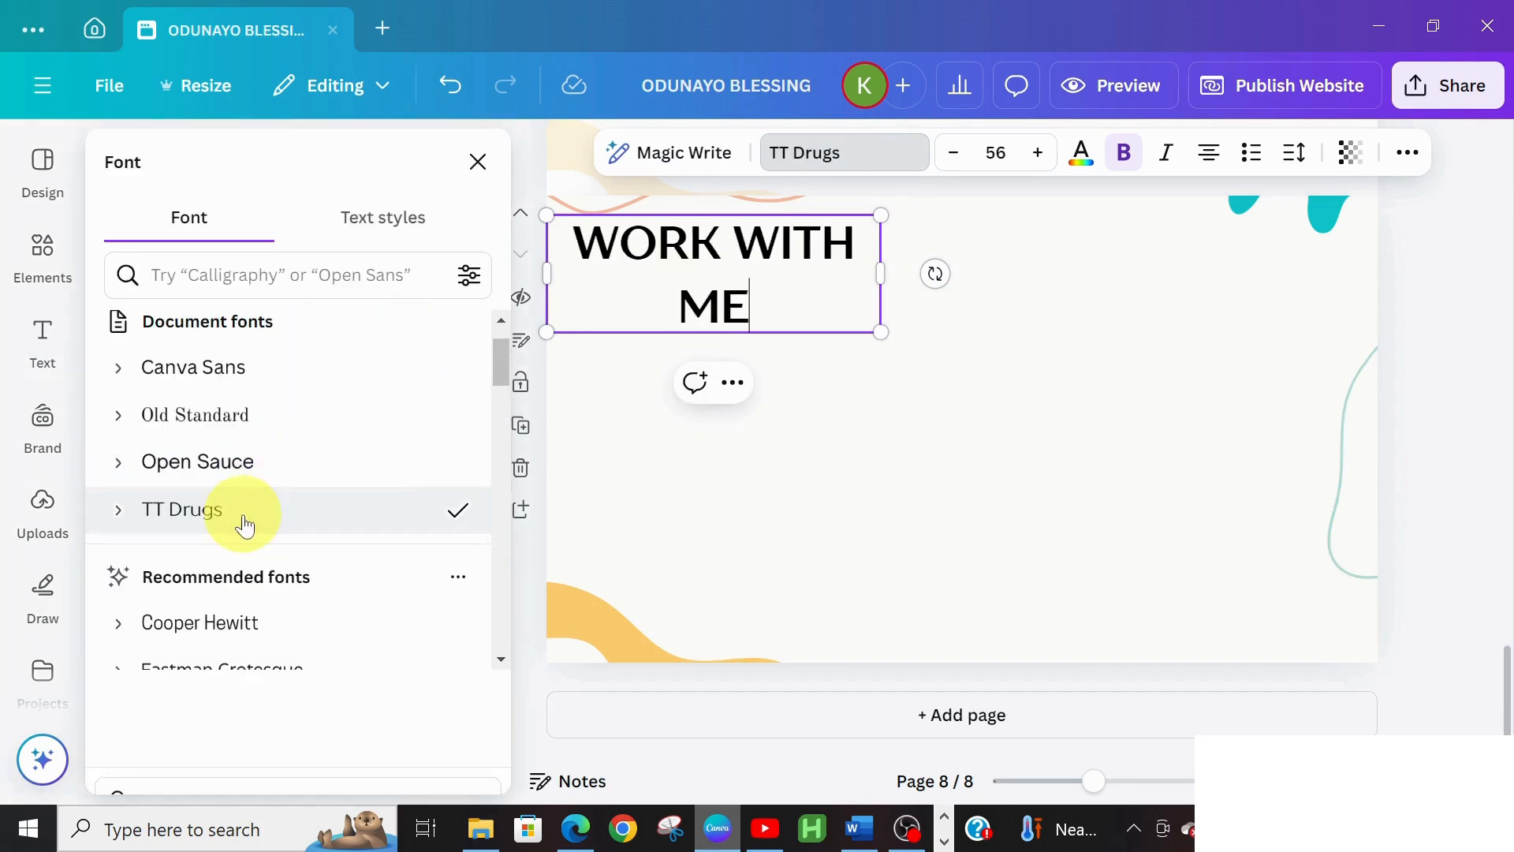
{"action": "left_click", "coordinate": [963, 163]}
{"action": "left_click", "coordinate": [964, 162]}
{"action": "left_click", "coordinate": [963, 163]}
{"action": "left_click", "coordinate": [963, 162]}
{"action": "left_click", "coordinate": [964, 163]}
{"action": "left_click", "coordinate": [964, 163]}
{"action": "left_click", "coordinate": [963, 163]}
{"action": "left_click", "coordinate": [964, 162]}
{"action": "left_click", "coordinate": [963, 162]}
{"action": "left_click", "coordinate": [964, 163]}
{"action": "left_click", "coordinate": [964, 162]}
{"action": "left_click", "coordinate": [963, 163]}
{"action": "left_click", "coordinate": [963, 162]}
{"action": "left_click", "coordinate": [964, 162]}
{"action": "left_click", "coordinate": [964, 162]}
{"action": "left_click", "coordinate": [964, 162]}
{"action": "left_click", "coordinate": [963, 163]}
{"action": "left_click", "coordinate": [964, 163]}
{"action": "left_click", "coordinate": [964, 162]}
{"action": "left_click", "coordinate": [964, 162]}
{"action": "left_click", "coordinate": [964, 163]}
{"action": "left_click", "coordinate": [963, 163]}
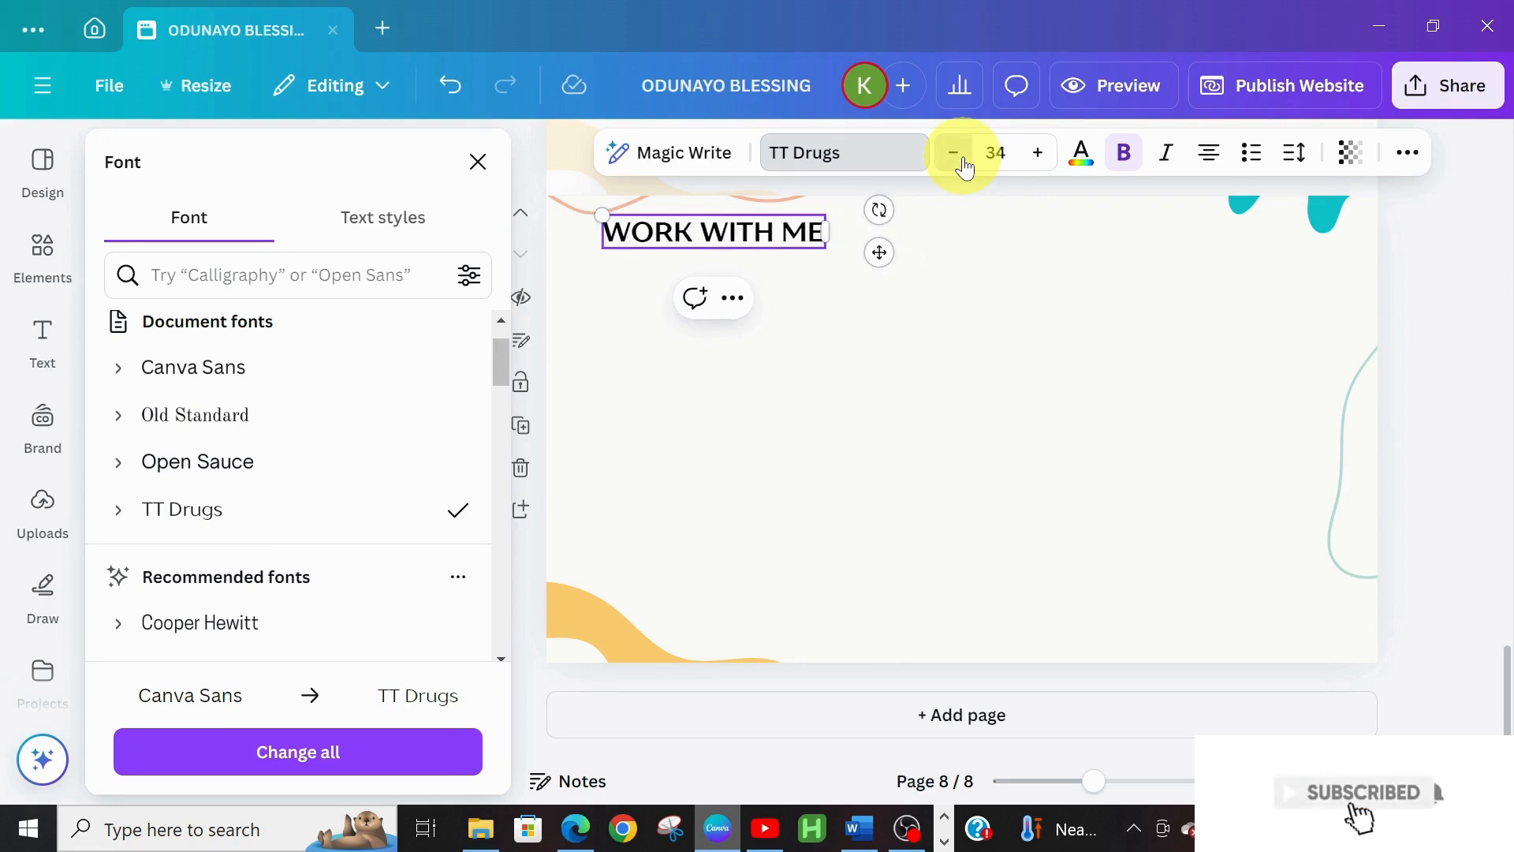
{"action": "left_click", "coordinate": [964, 163]}
{"action": "left_click", "coordinate": [964, 163]}
{"action": "left_click", "coordinate": [963, 162]}
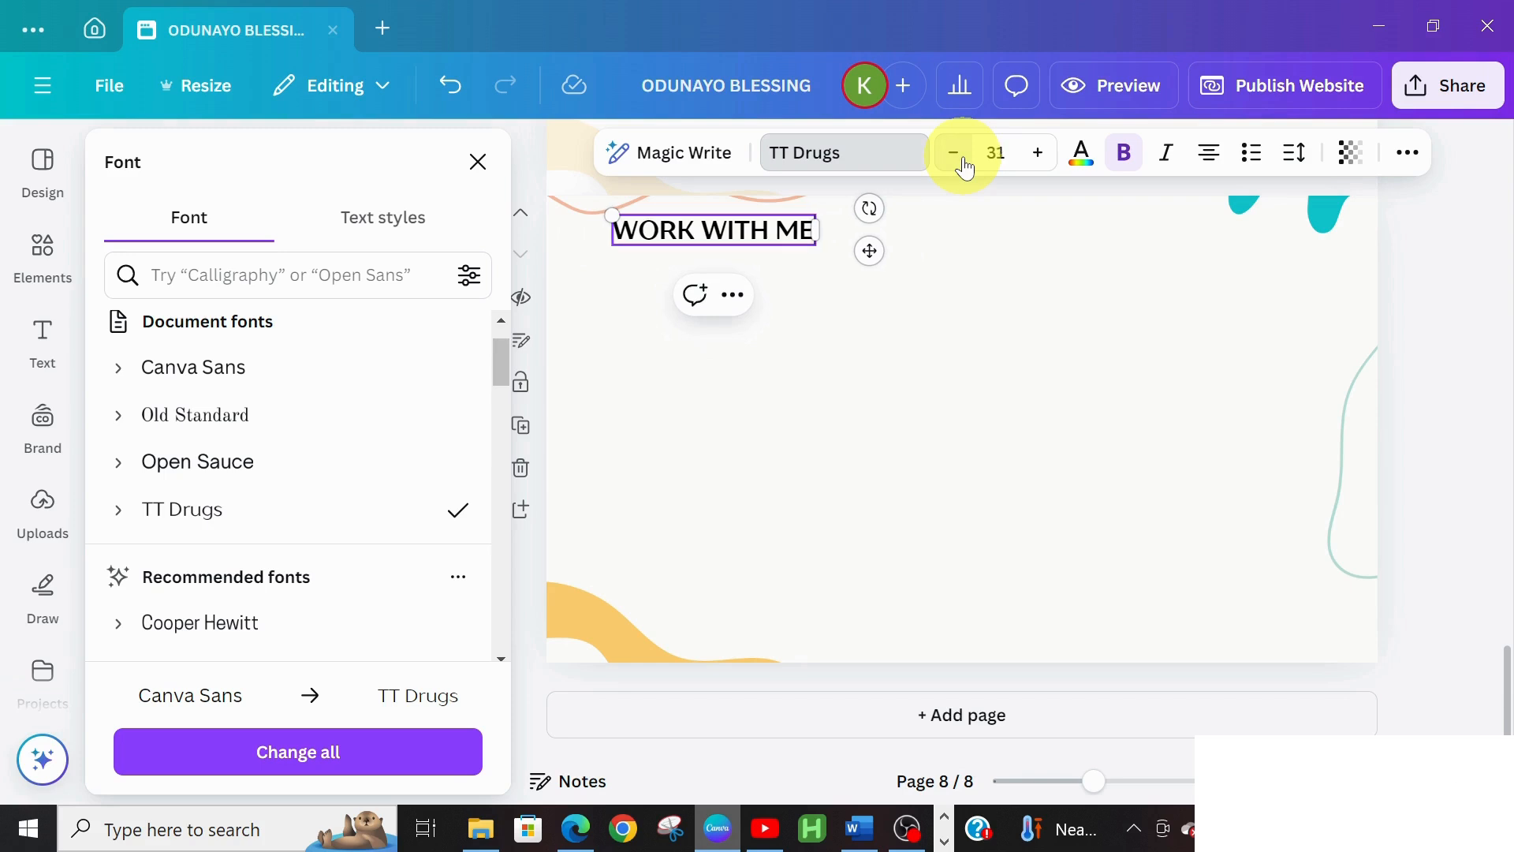
{"action": "left_click", "coordinate": [964, 163]}
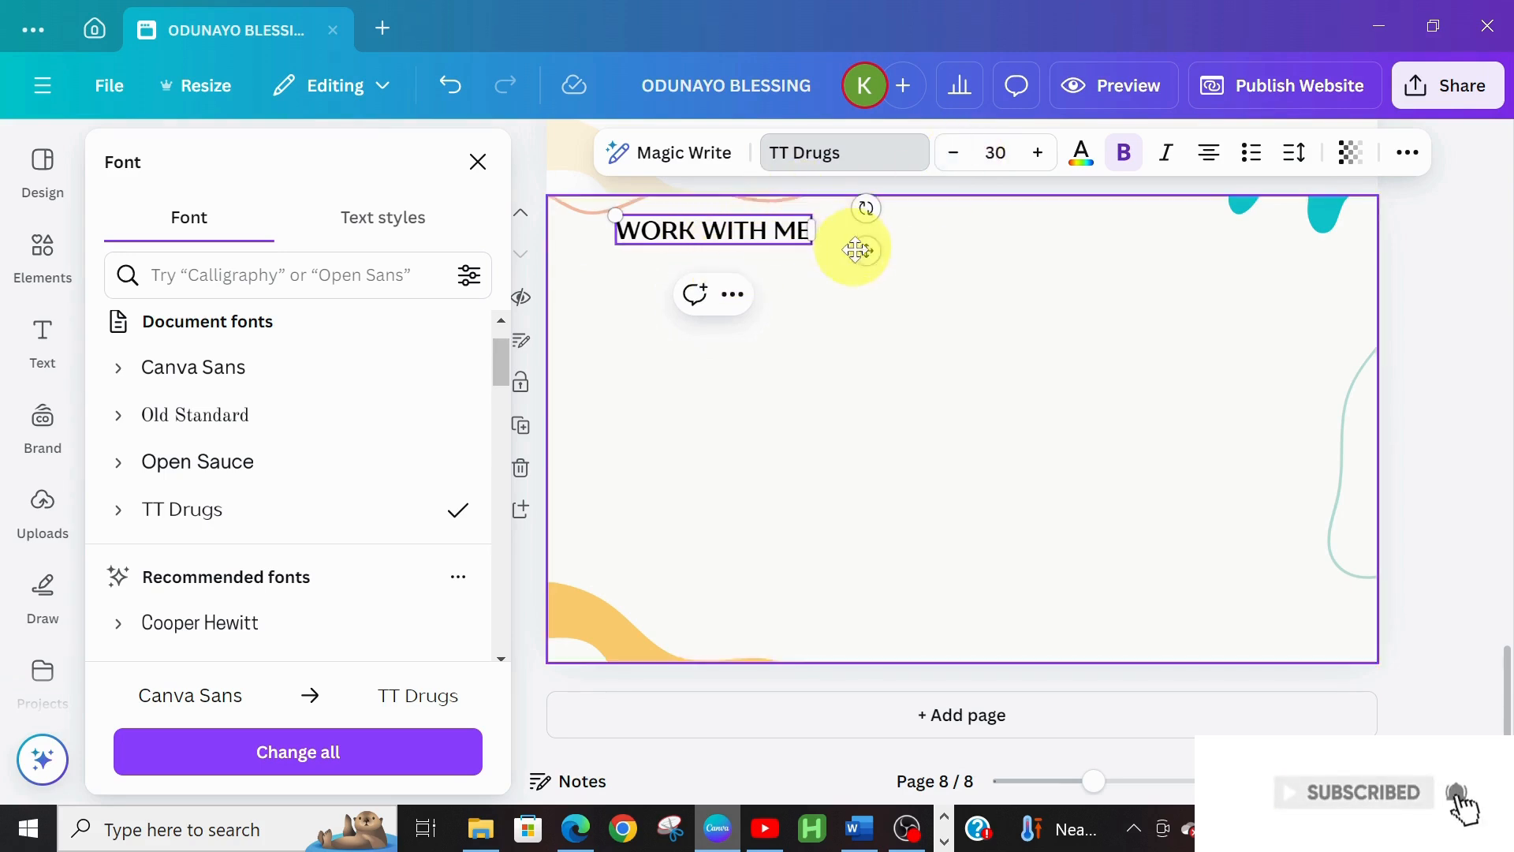
{"action": "left_click_drag", "start_coordinate": [867, 249], "coordinate": [821, 260]}
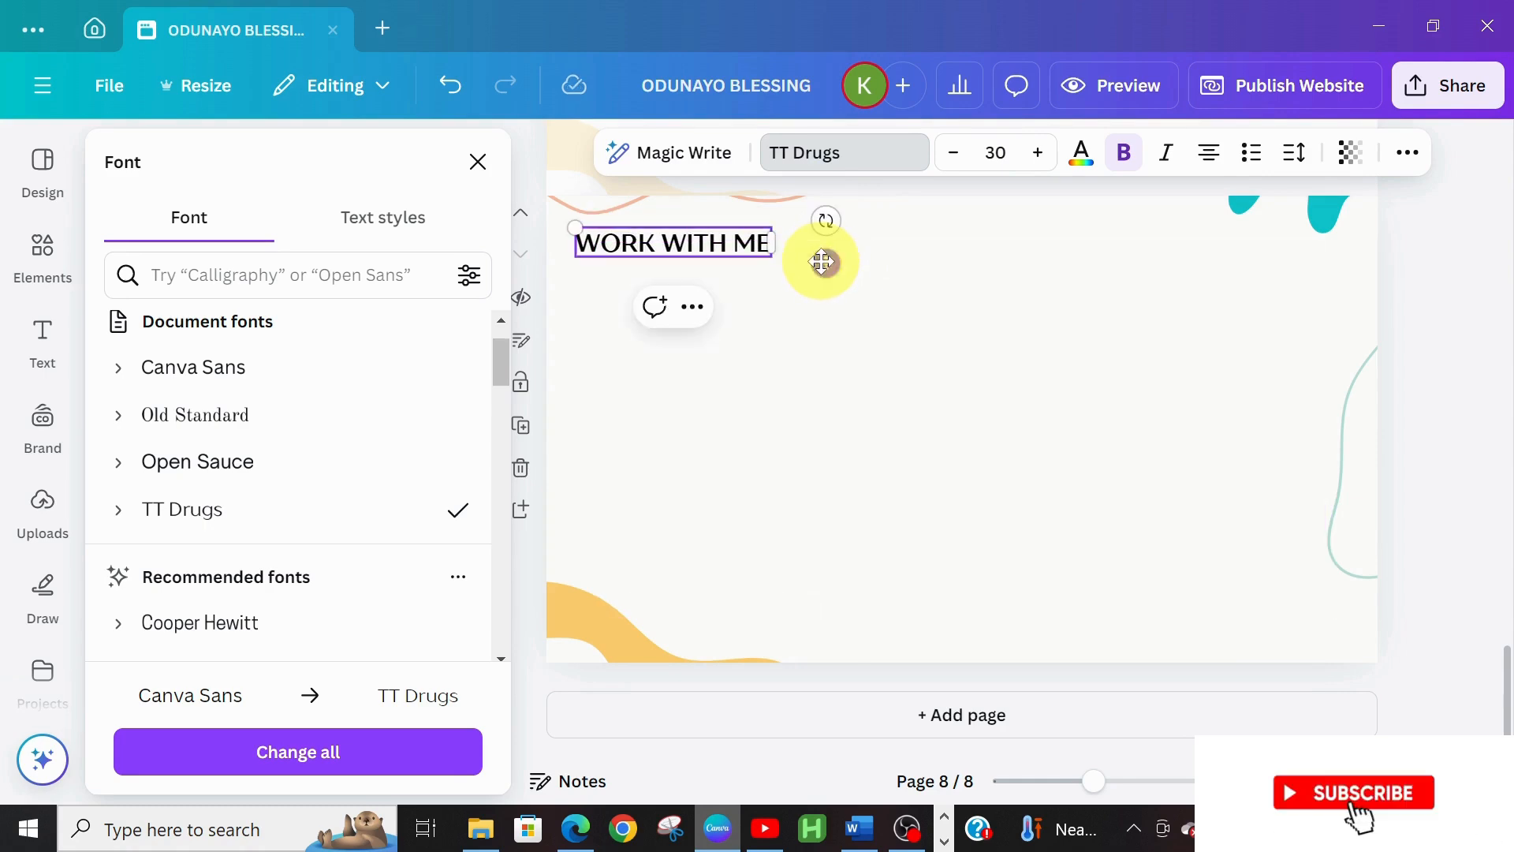
{"action": "left_click", "coordinate": [856, 833]}
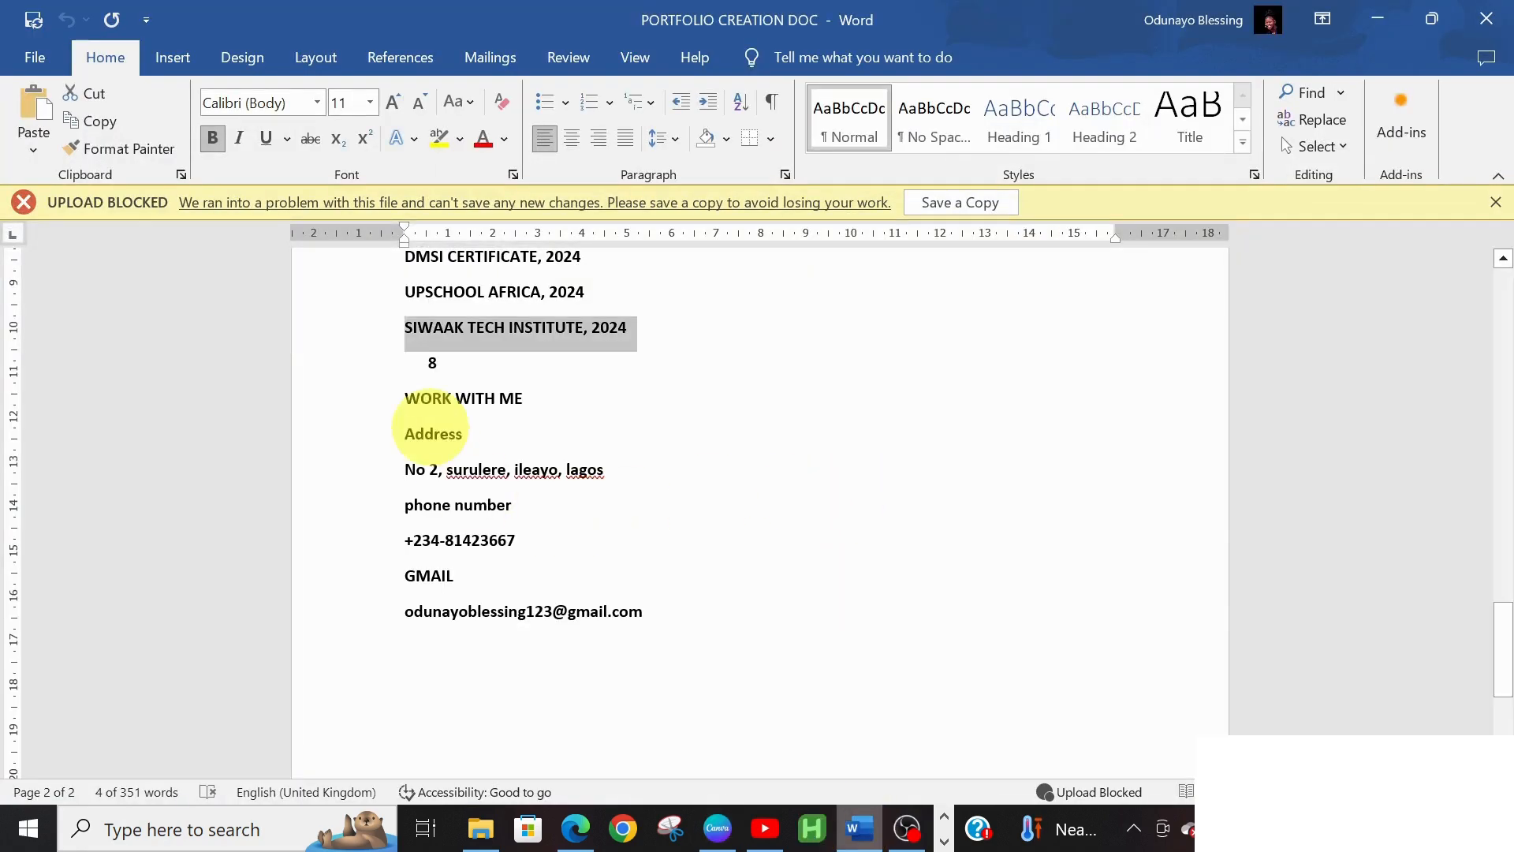
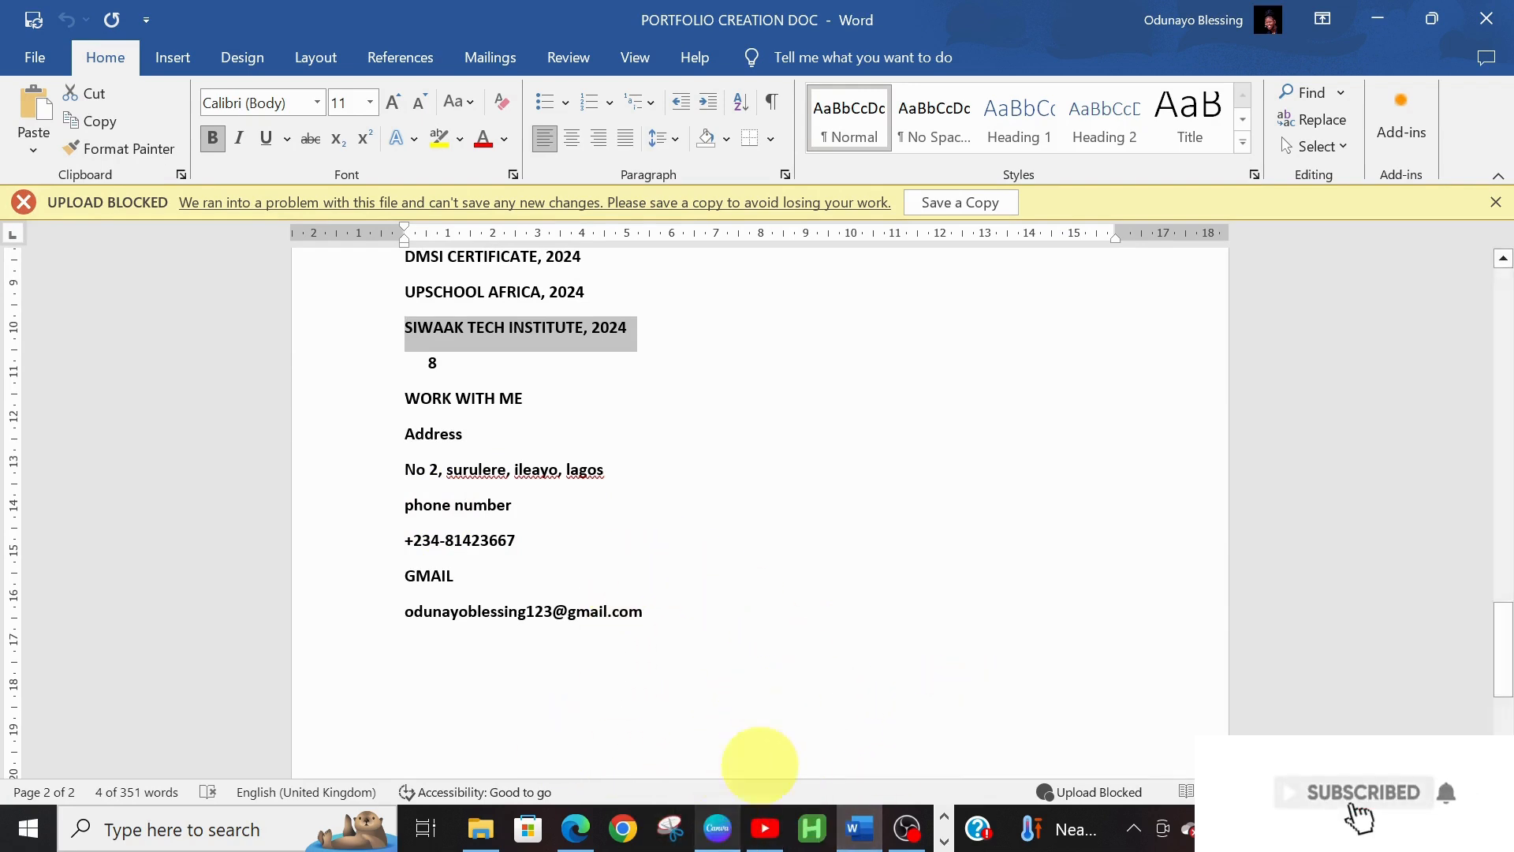
Switch from Word back to the Canva portfolio design
{"action": "left_click", "coordinate": [714, 828]}
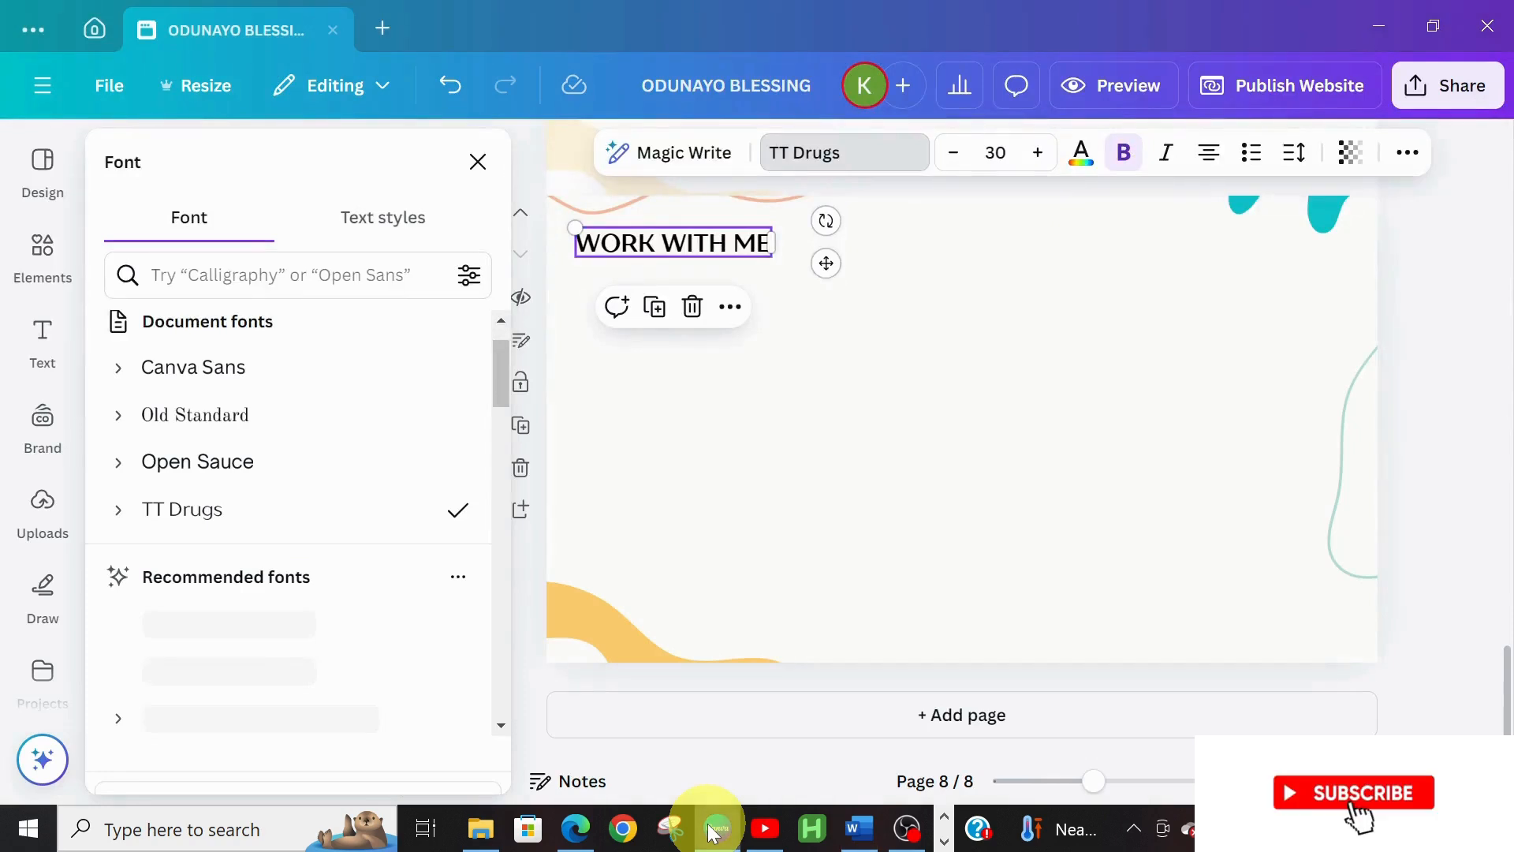
Add a subheading text box and move it to the right side of page 8
{"action": "left_click", "coordinate": [42, 338]}
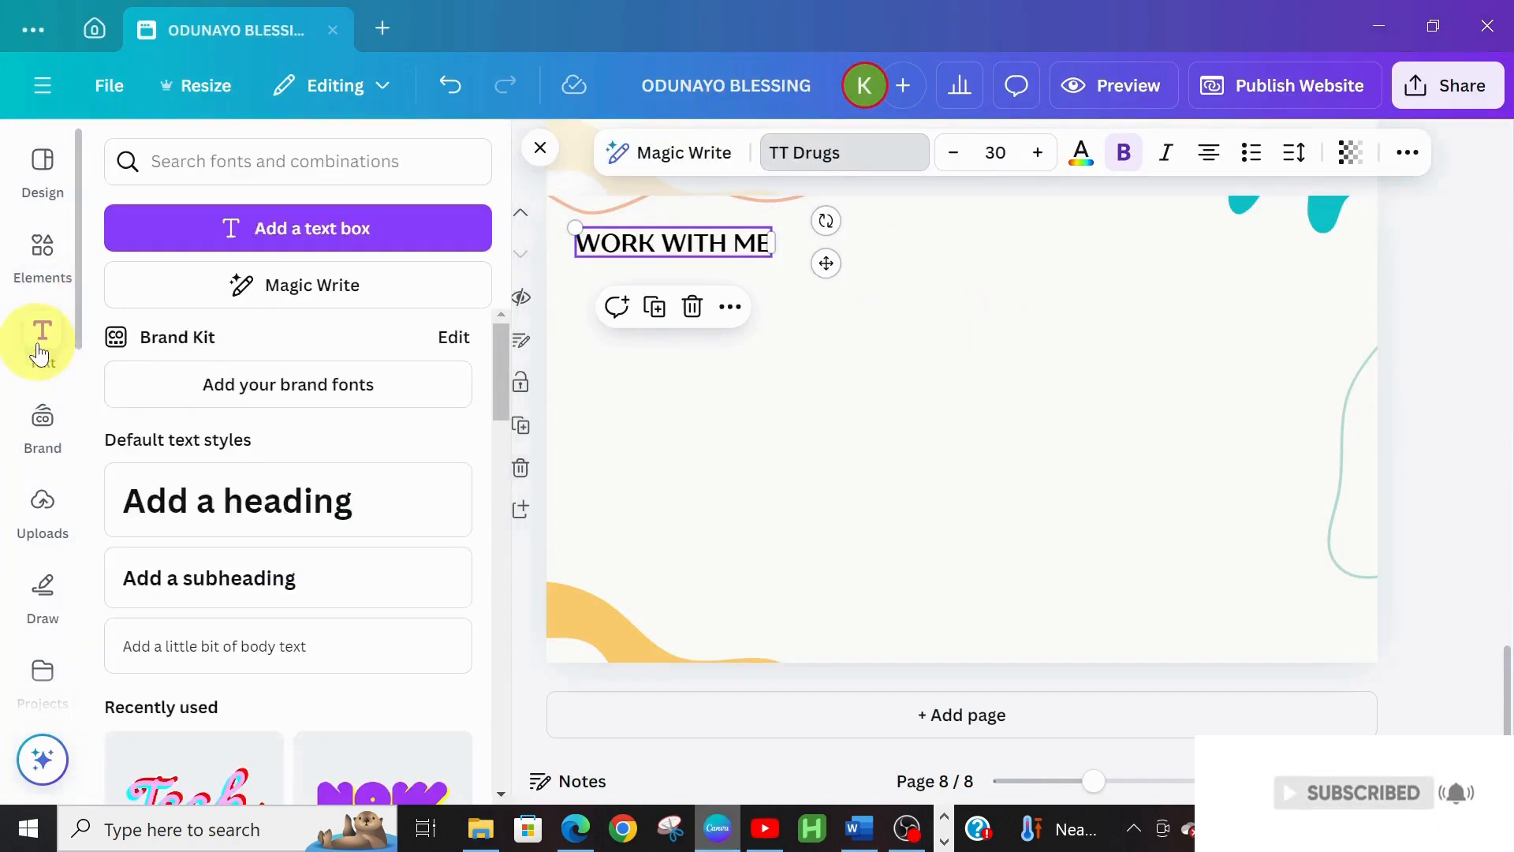
{"action": "left_click", "coordinate": [245, 575]}
{"action": "left_click_drag", "start_coordinate": [702, 379], "coordinate": [1266, 529]}
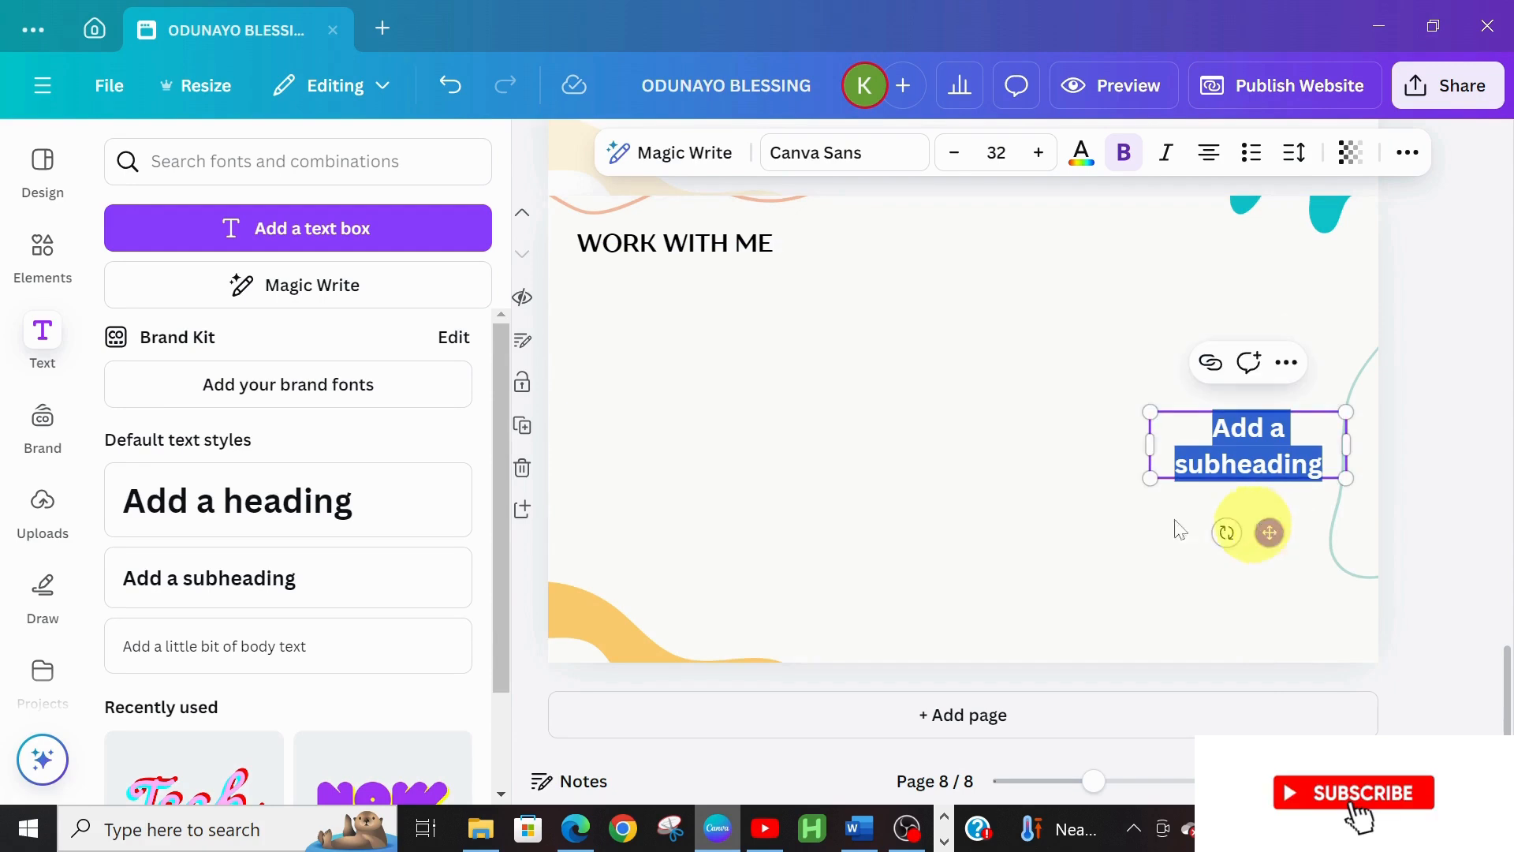
Add a heading above the subheading and retype it as 'ADRESS'
{"action": "left_click", "coordinate": [370, 507]}
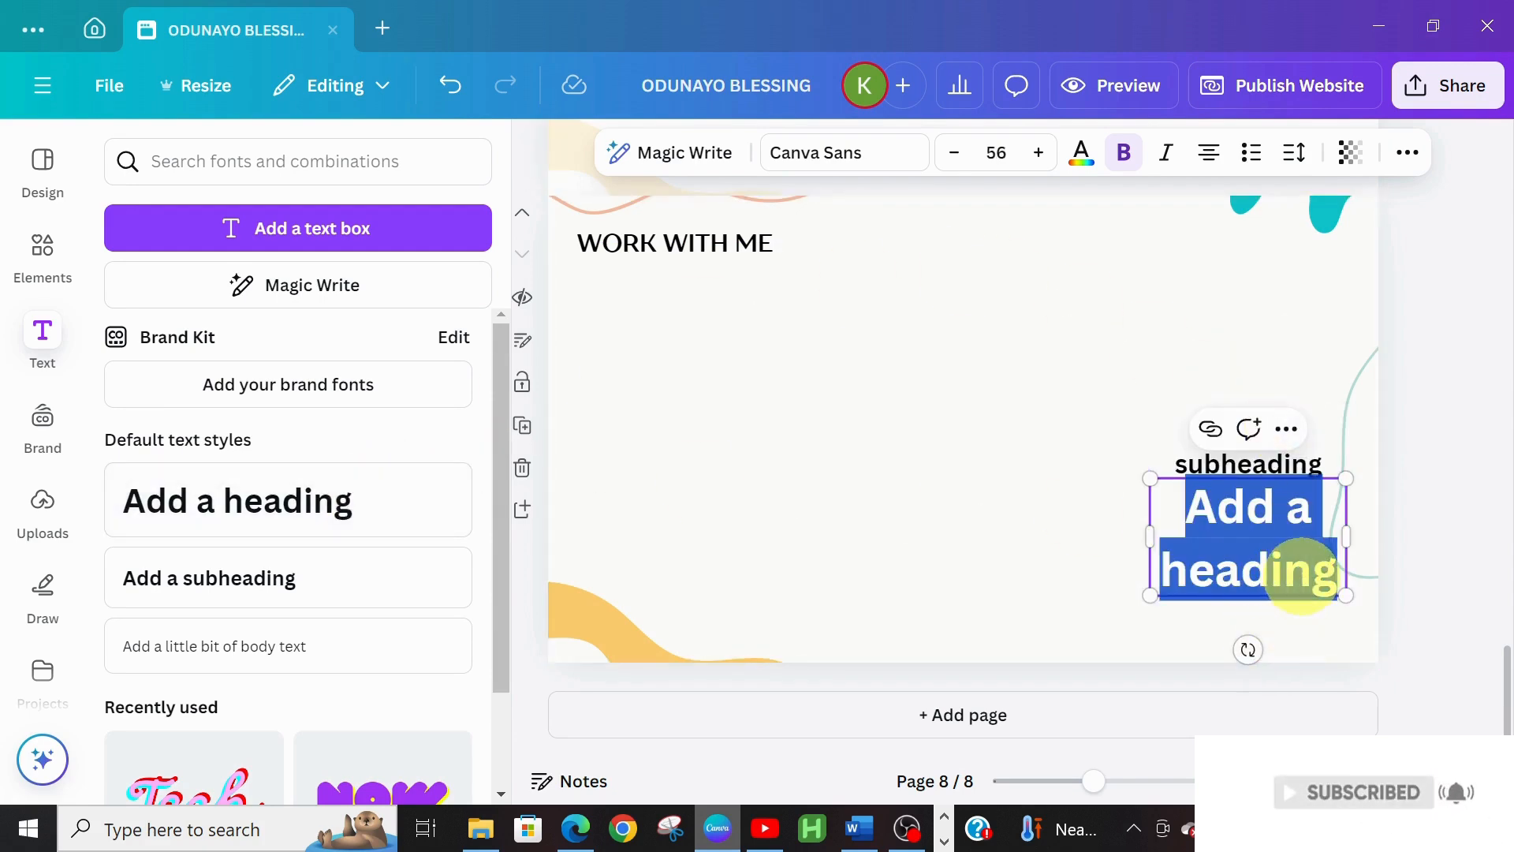
{"action": "left_click", "coordinate": [1223, 599]}
{"action": "left_click_drag", "start_coordinate": [1223, 561], "coordinate": [1216, 371]}
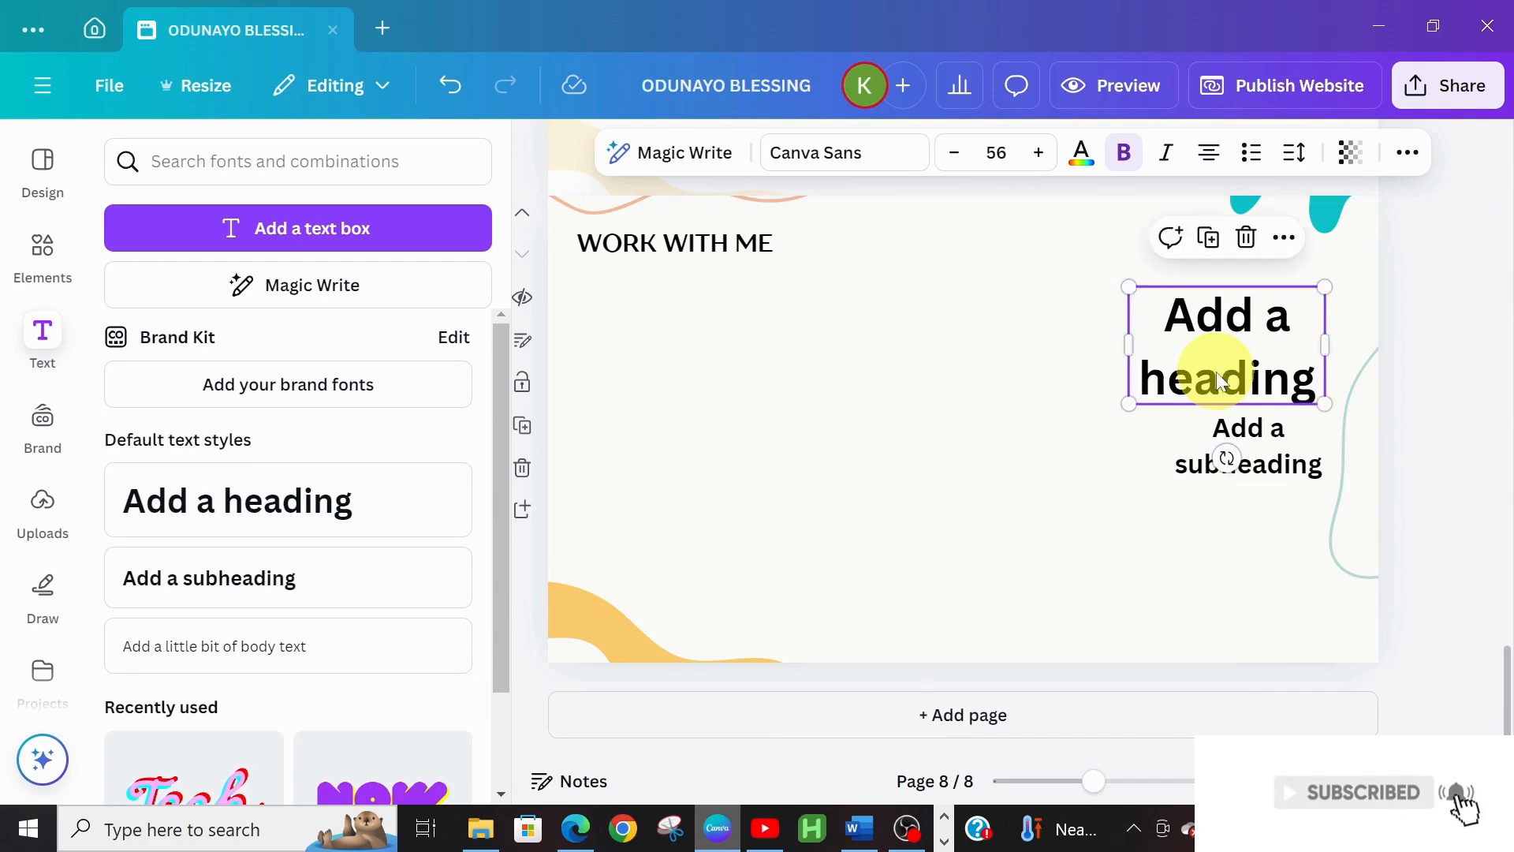
{"action": "double_click", "coordinate": [1187, 338]}
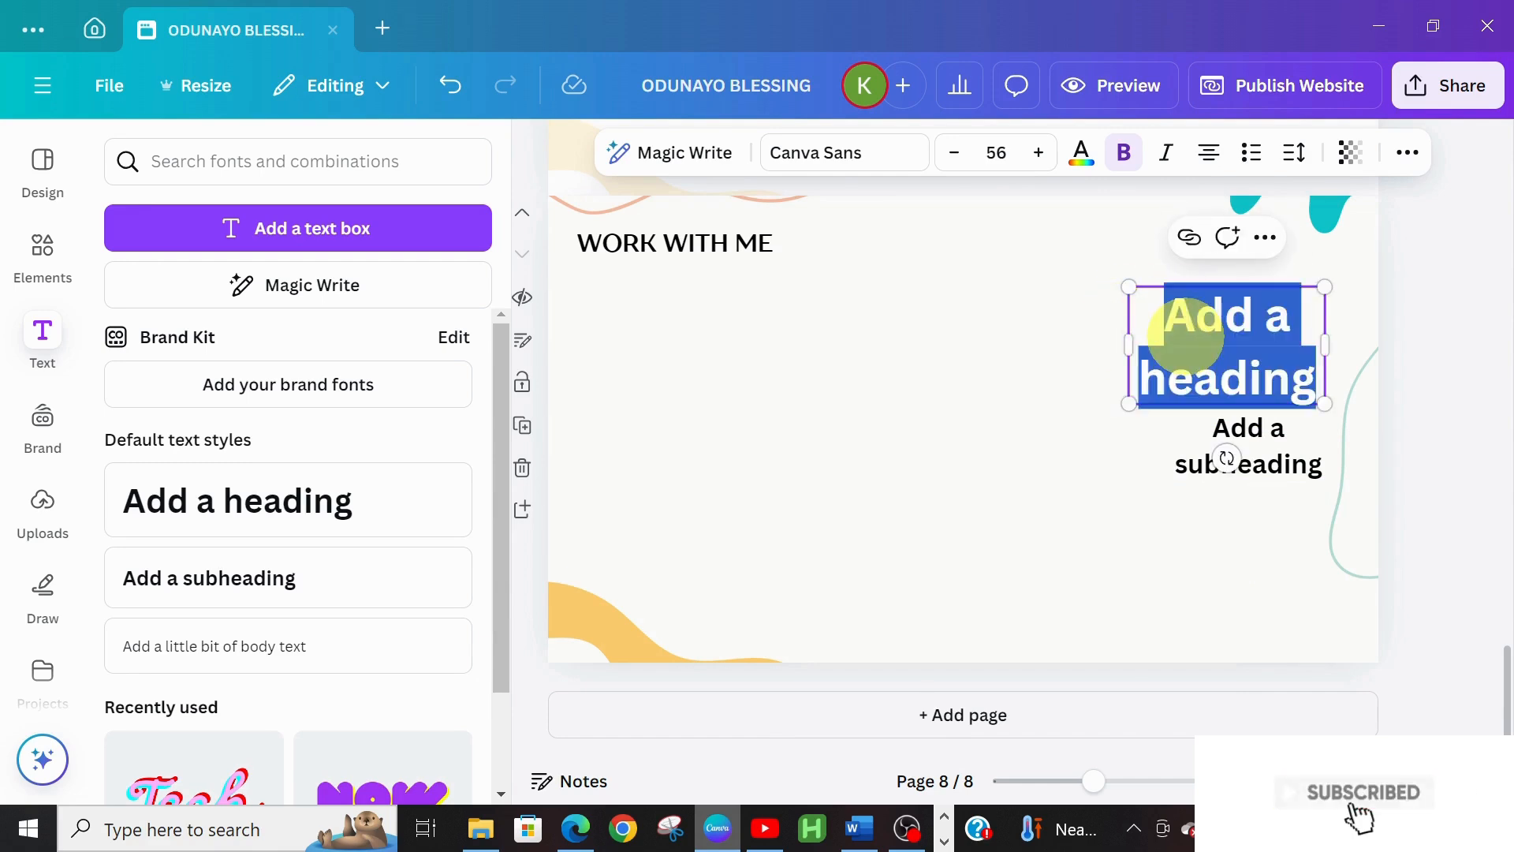
{"action": "type", "text": "ADRESS"}
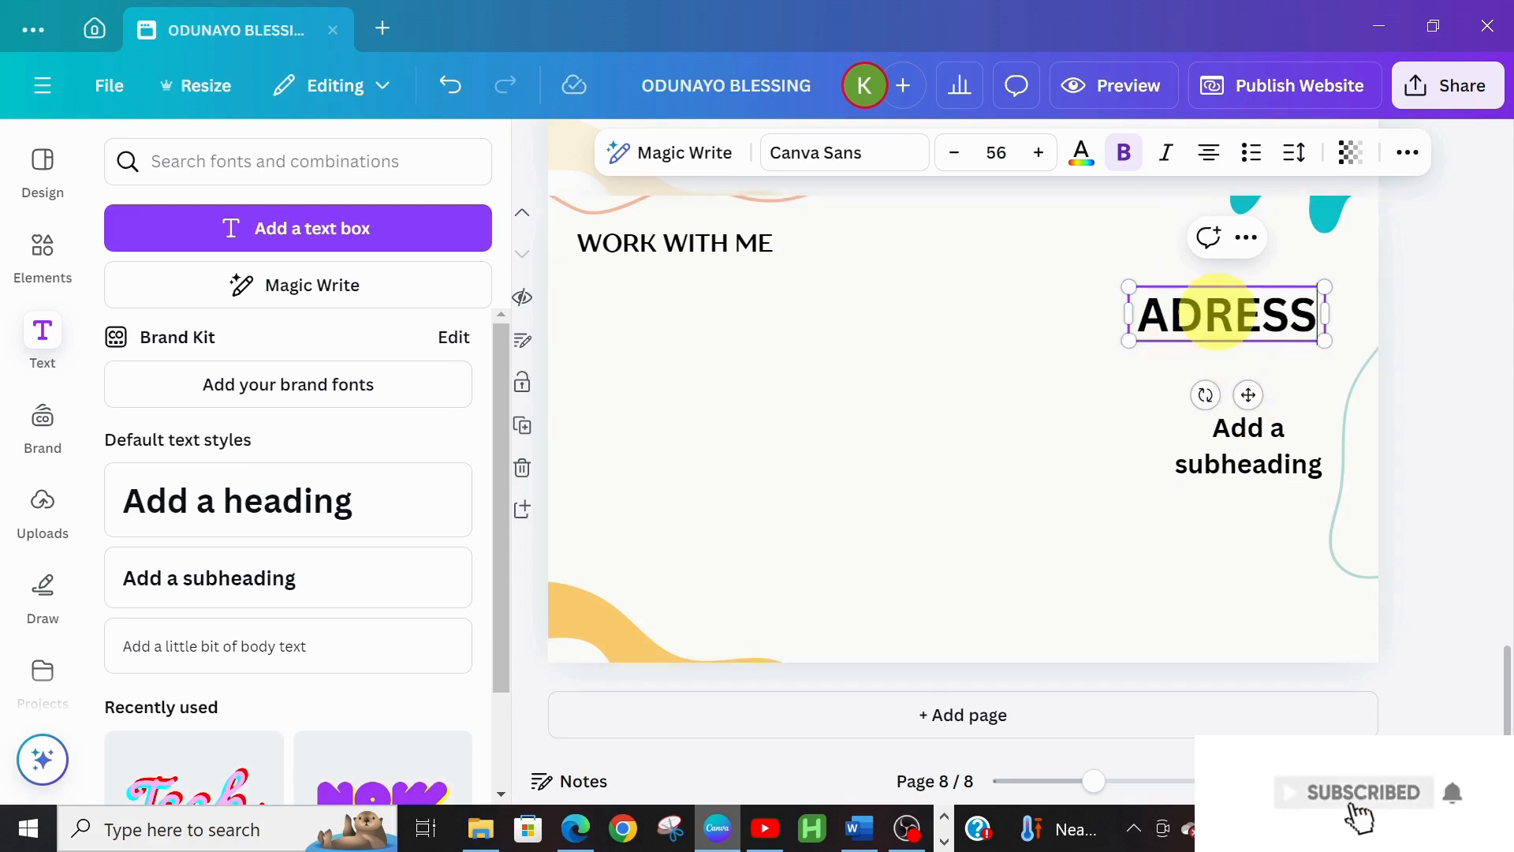
Set the ADRESS heading font to Open Sauce and reduce its size
{"action": "left_click", "coordinate": [963, 162]}
{"action": "left_click", "coordinate": [964, 162]}
{"action": "left_click", "coordinate": [964, 161]}
{"action": "left_click", "coordinate": [966, 163]}
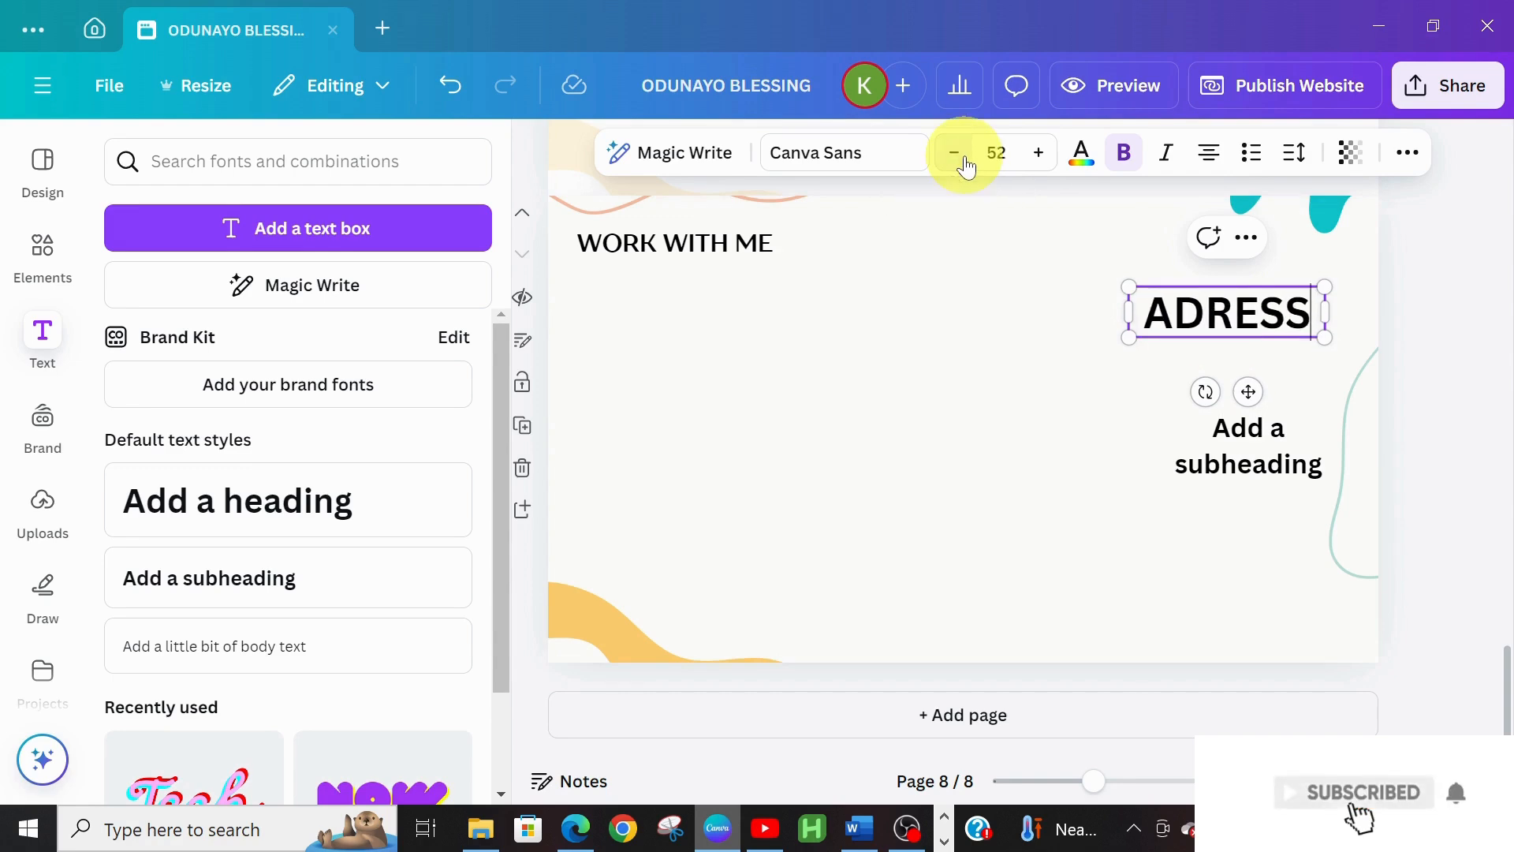
{"action": "left_click", "coordinate": [829, 152]}
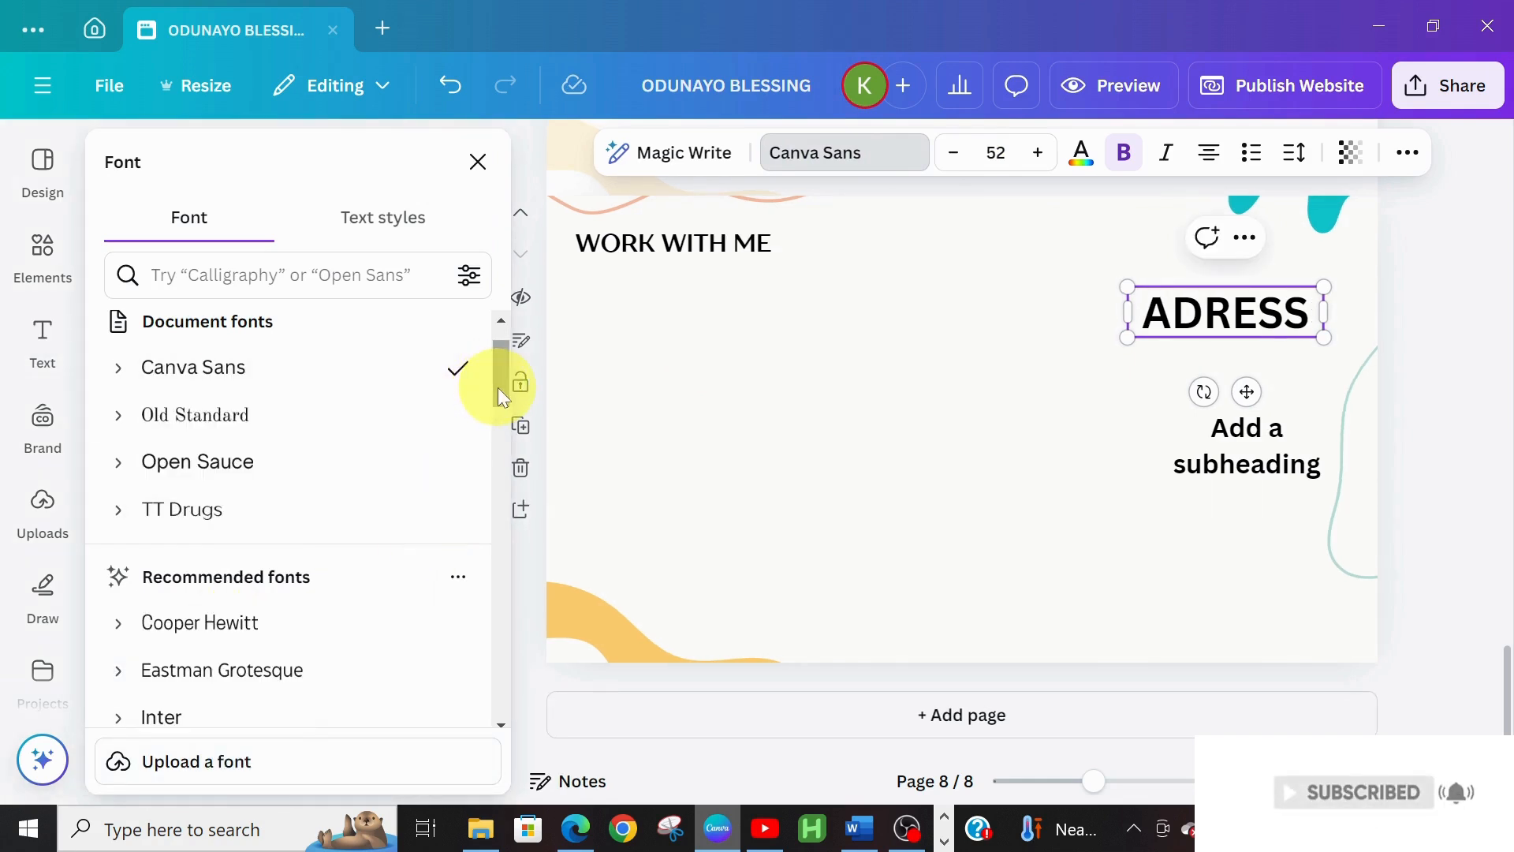
{"action": "left_click", "coordinate": [254, 465]}
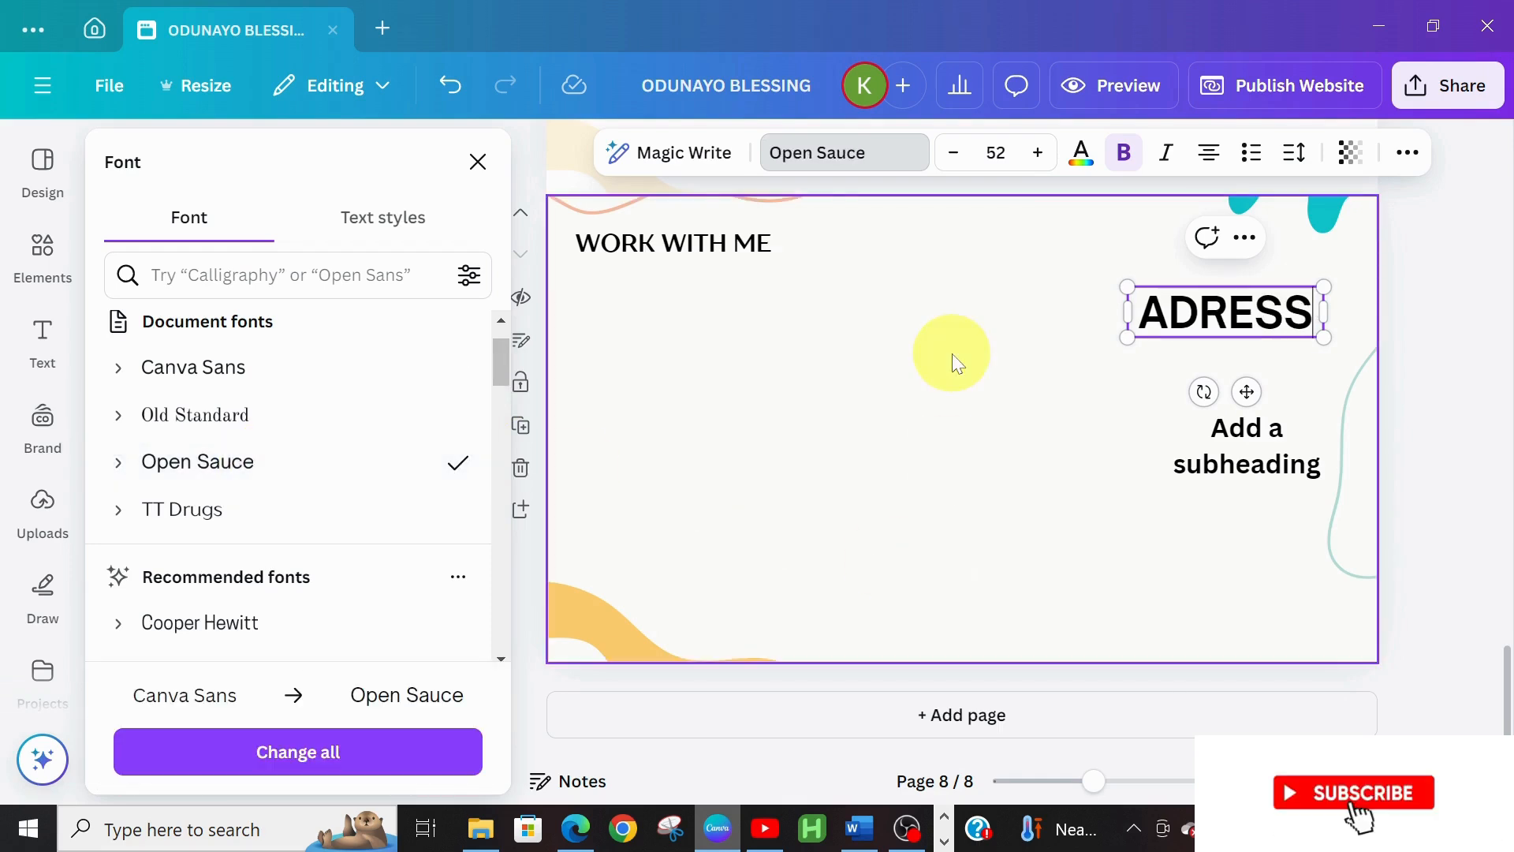
{"action": "left_click", "coordinate": [959, 153]}
{"action": "left_click", "coordinate": [958, 154]}
{"action": "left_click", "coordinate": [958, 154]}
{"action": "left_click", "coordinate": [958, 154]}
{"action": "left_click", "coordinate": [958, 155]}
{"action": "left_click", "coordinate": [958, 155]}
{"action": "left_click", "coordinate": [958, 155]}
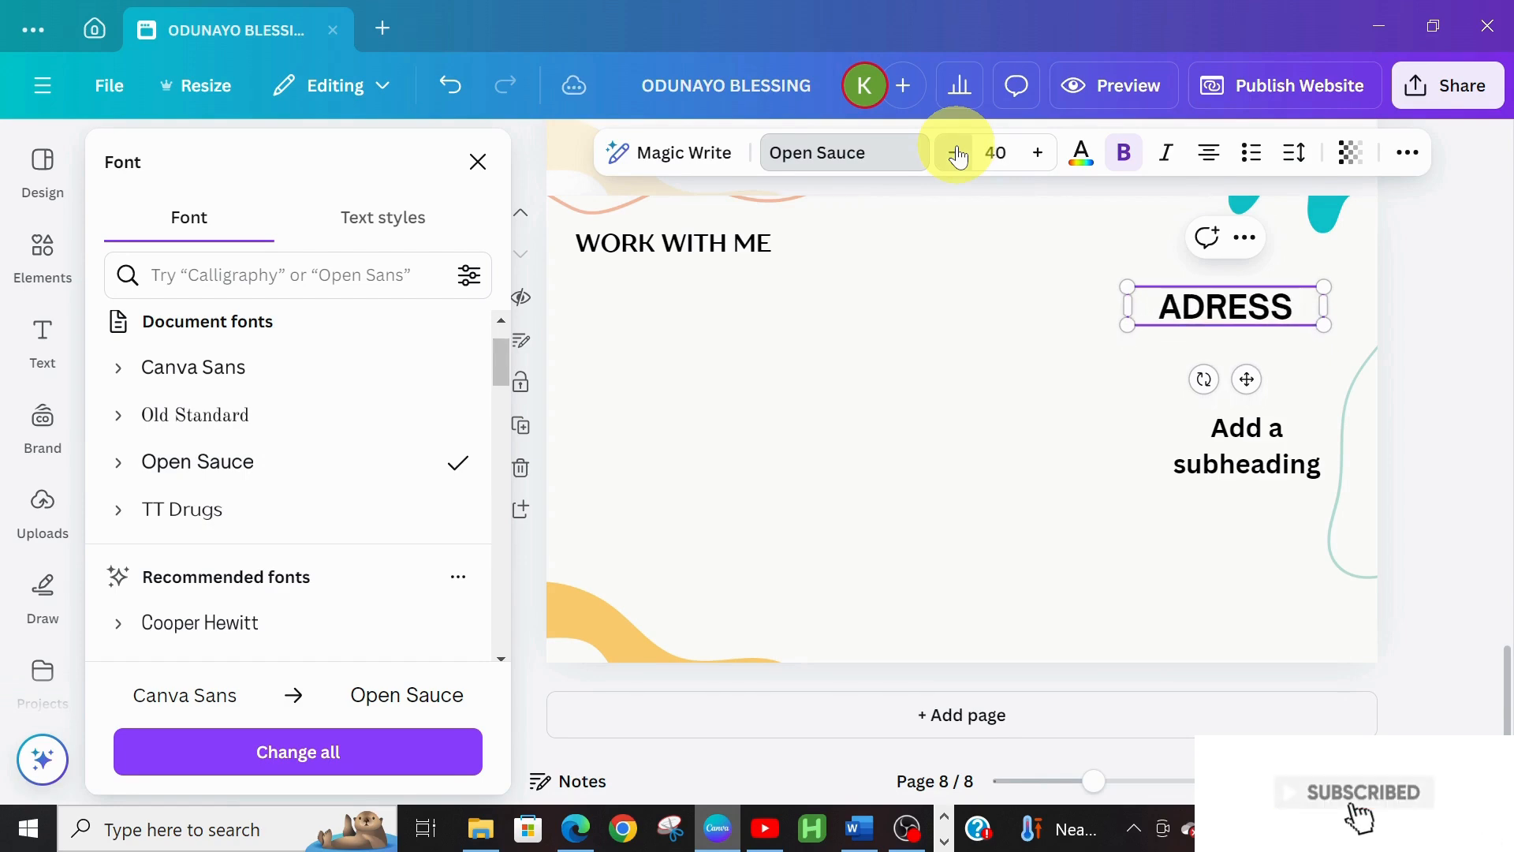
{"action": "left_click", "coordinate": [958, 155]}
Lower the ADRESS heading, shrink it to size 29, and tuck the subheading beneath it
{"action": "left_click_drag", "start_coordinate": [1249, 400], "coordinate": [1250, 448]}
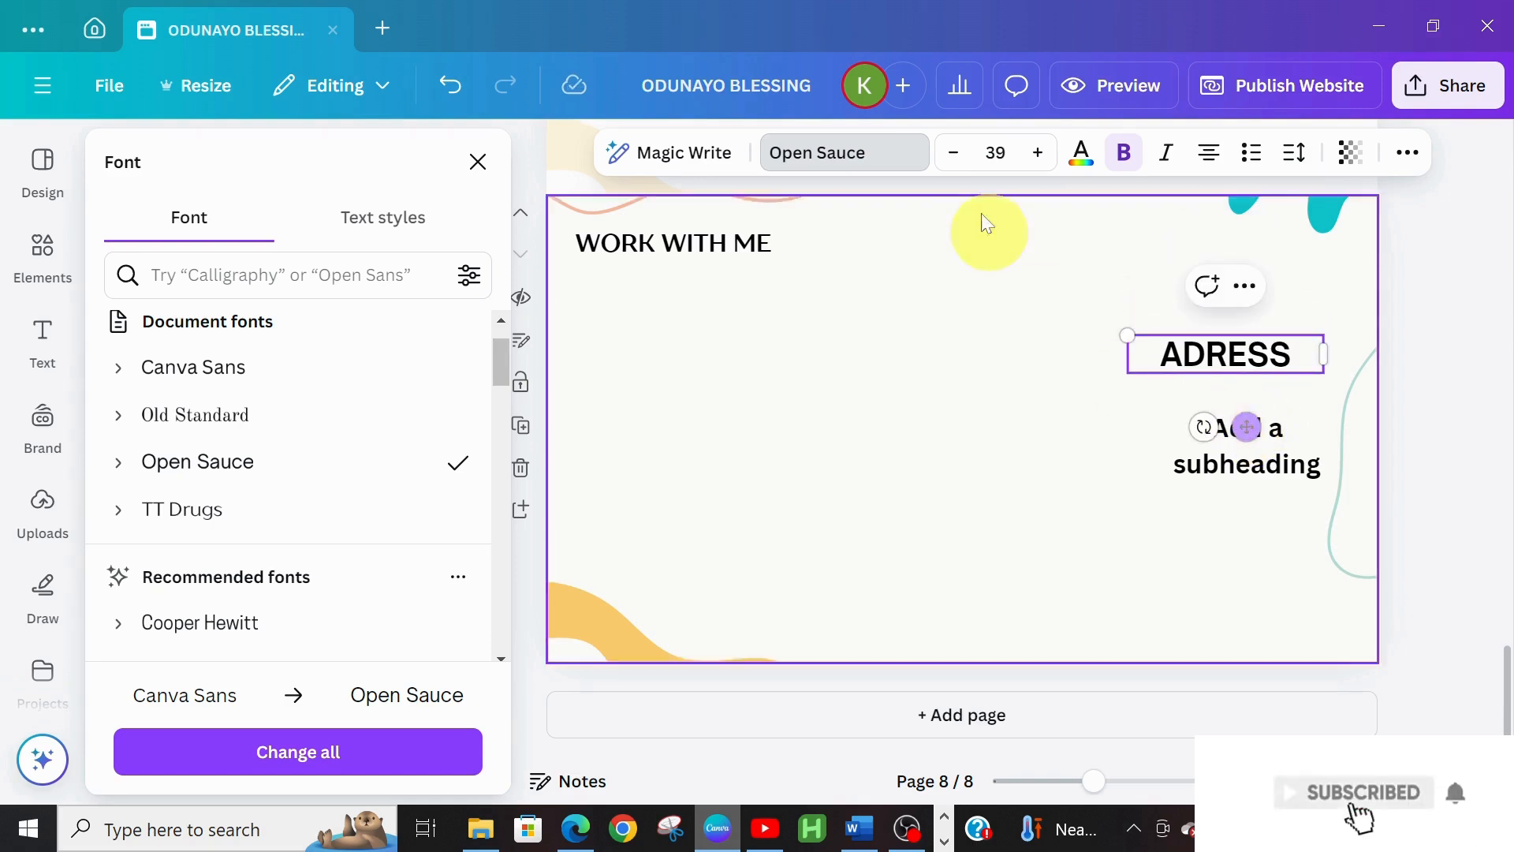
{"action": "left_click", "coordinate": [958, 154]}
{"action": "left_click", "coordinate": [959, 153]}
{"action": "left_click", "coordinate": [958, 154]}
{"action": "left_click", "coordinate": [959, 155]}
{"action": "left_click", "coordinate": [959, 154]}
{"action": "left_click", "coordinate": [959, 155]}
{"action": "left_click", "coordinate": [959, 155]}
{"action": "left_click", "coordinate": [959, 155]}
{"action": "left_click", "coordinate": [959, 154]}
{"action": "left_click", "coordinate": [959, 155]}
{"action": "left_click_drag", "start_coordinate": [1257, 458], "coordinate": [1257, 439]}
Replace the subheading placeholder with the street address
{"action": "double_click", "coordinate": [1260, 424]}
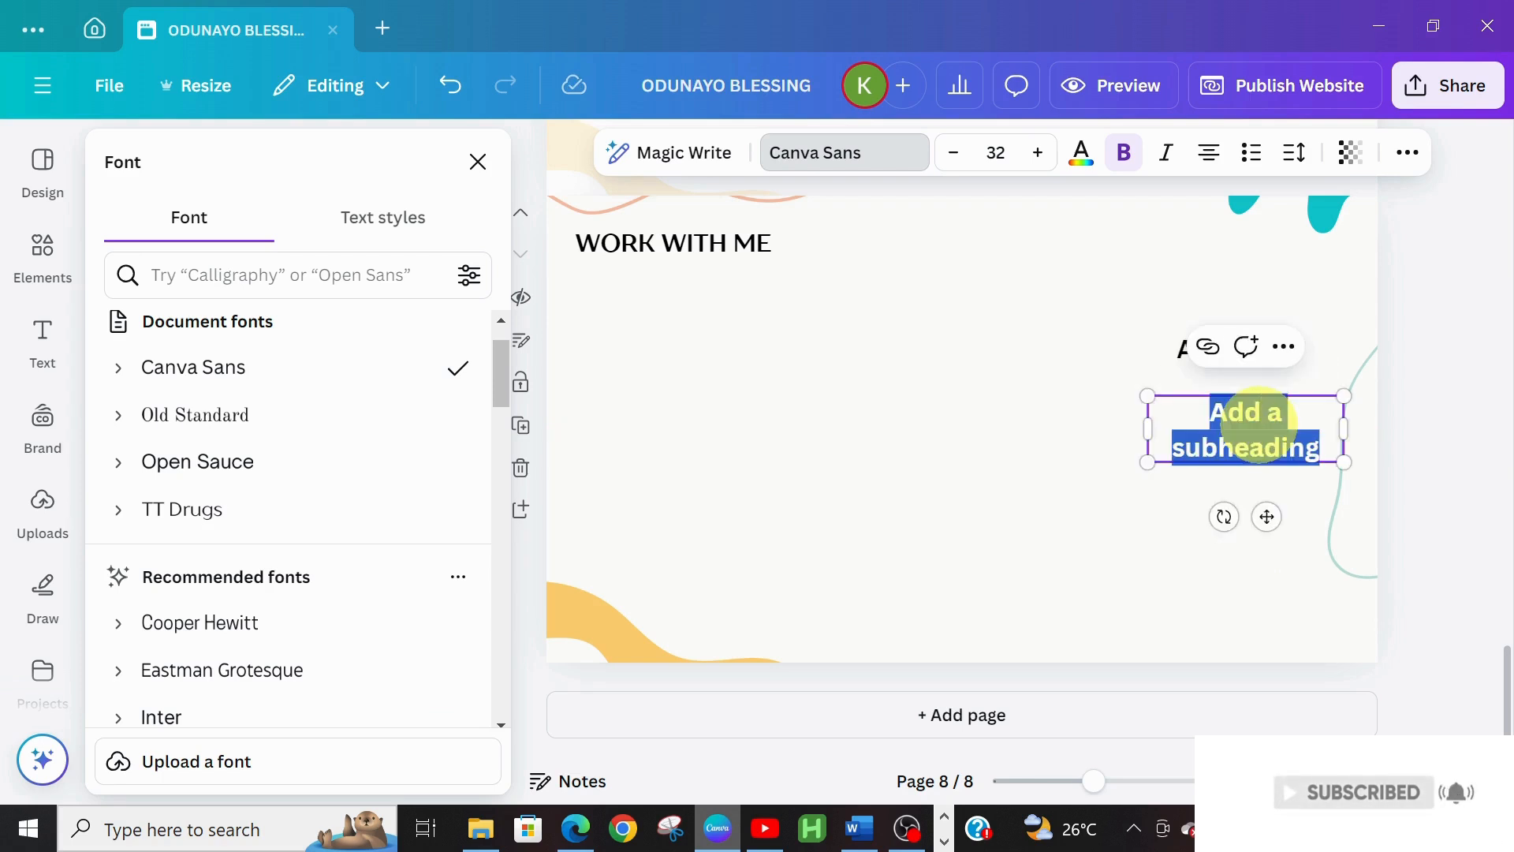
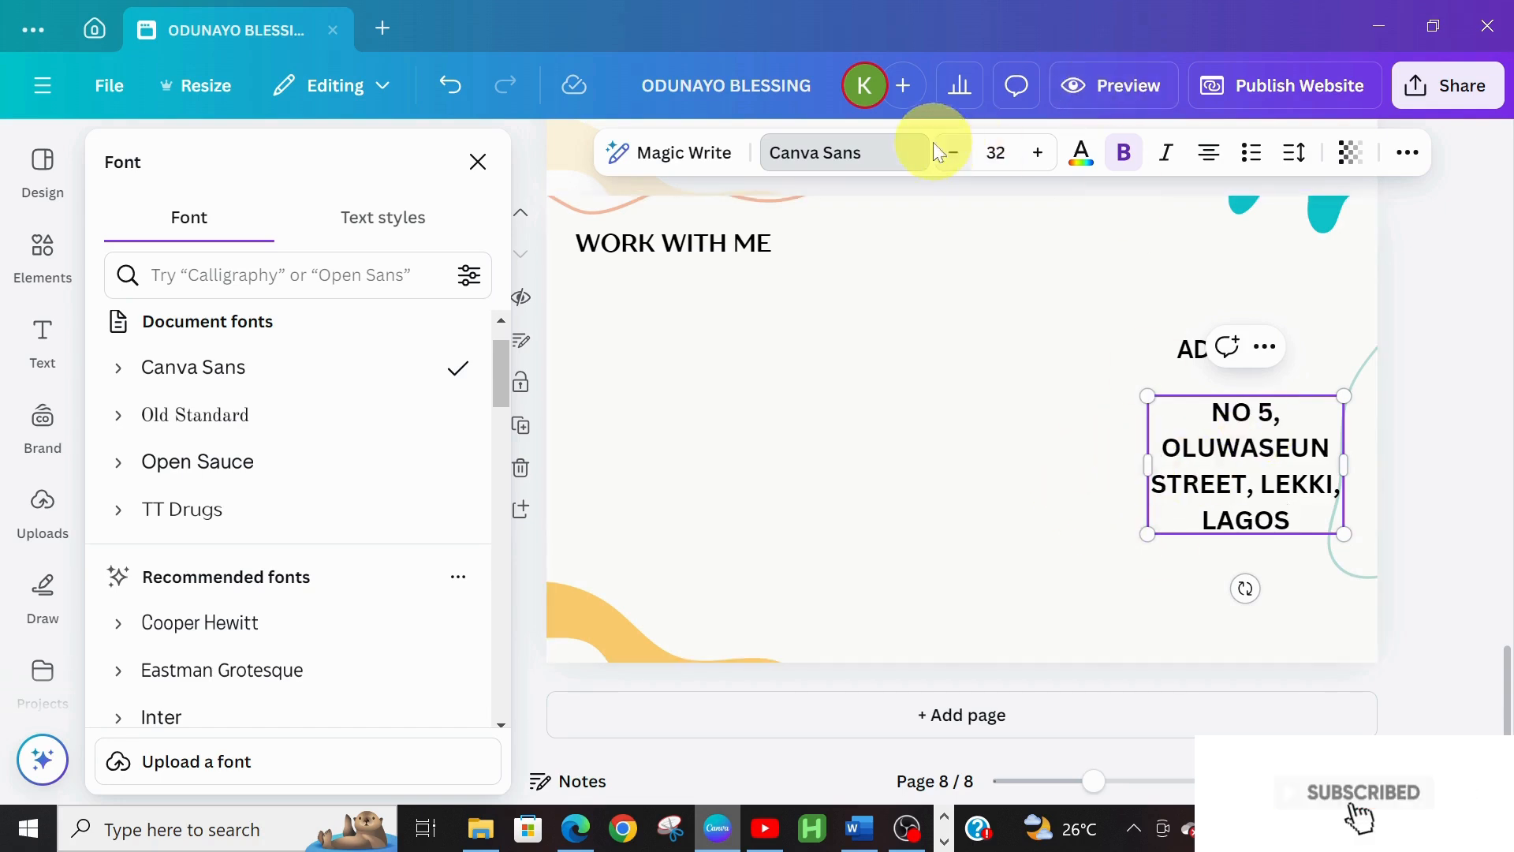
Try Old Standard and Open Sauce, then set the address to TT Drugs at size 19
{"action": "left_click_drag", "start_coordinate": [1211, 412], "coordinate": [1308, 514]}
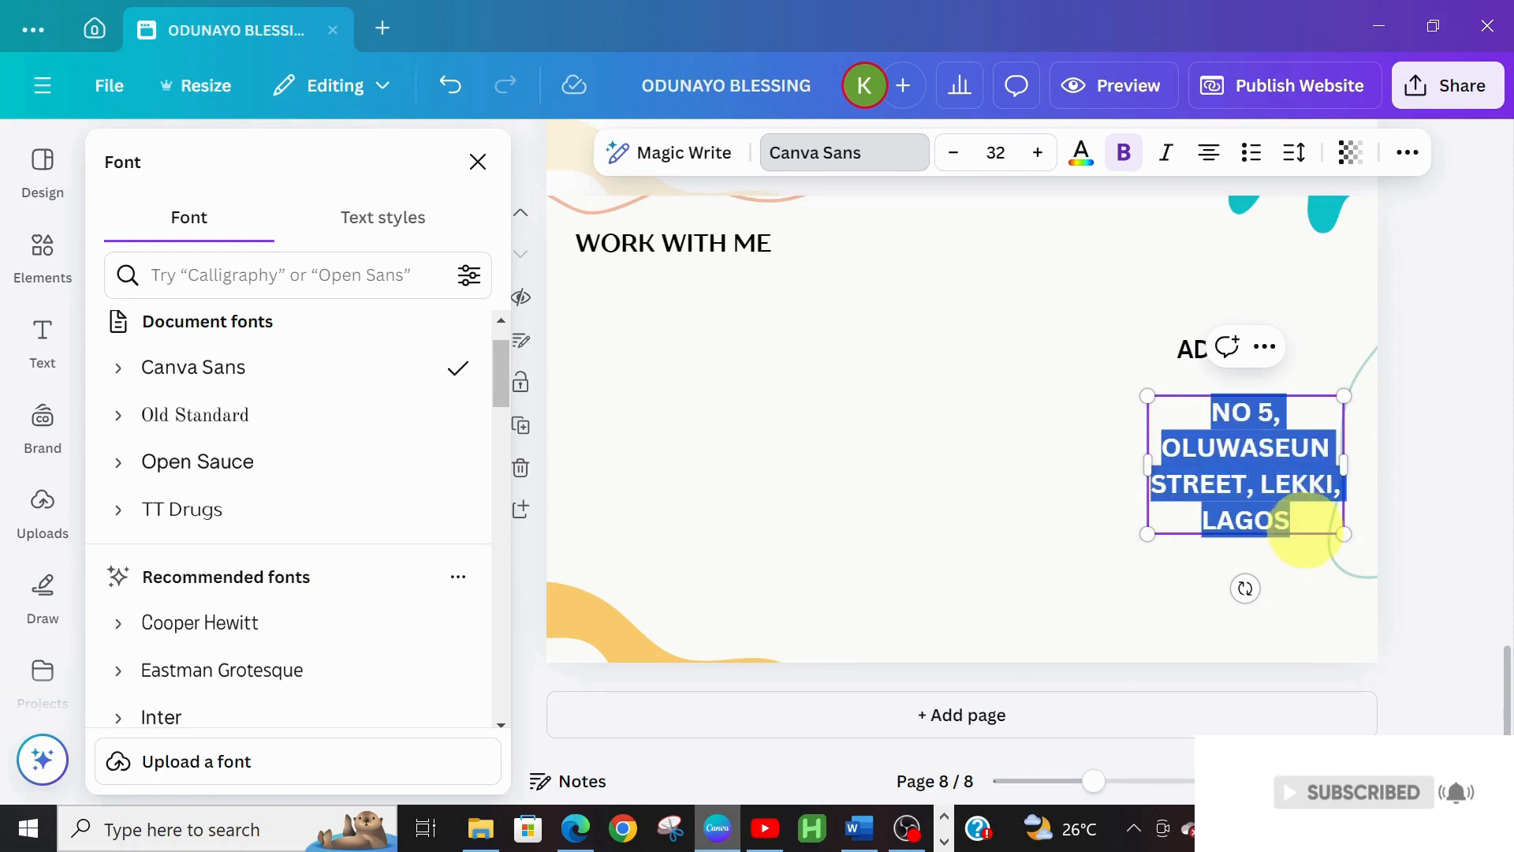
{"action": "left_click", "coordinate": [890, 166]}
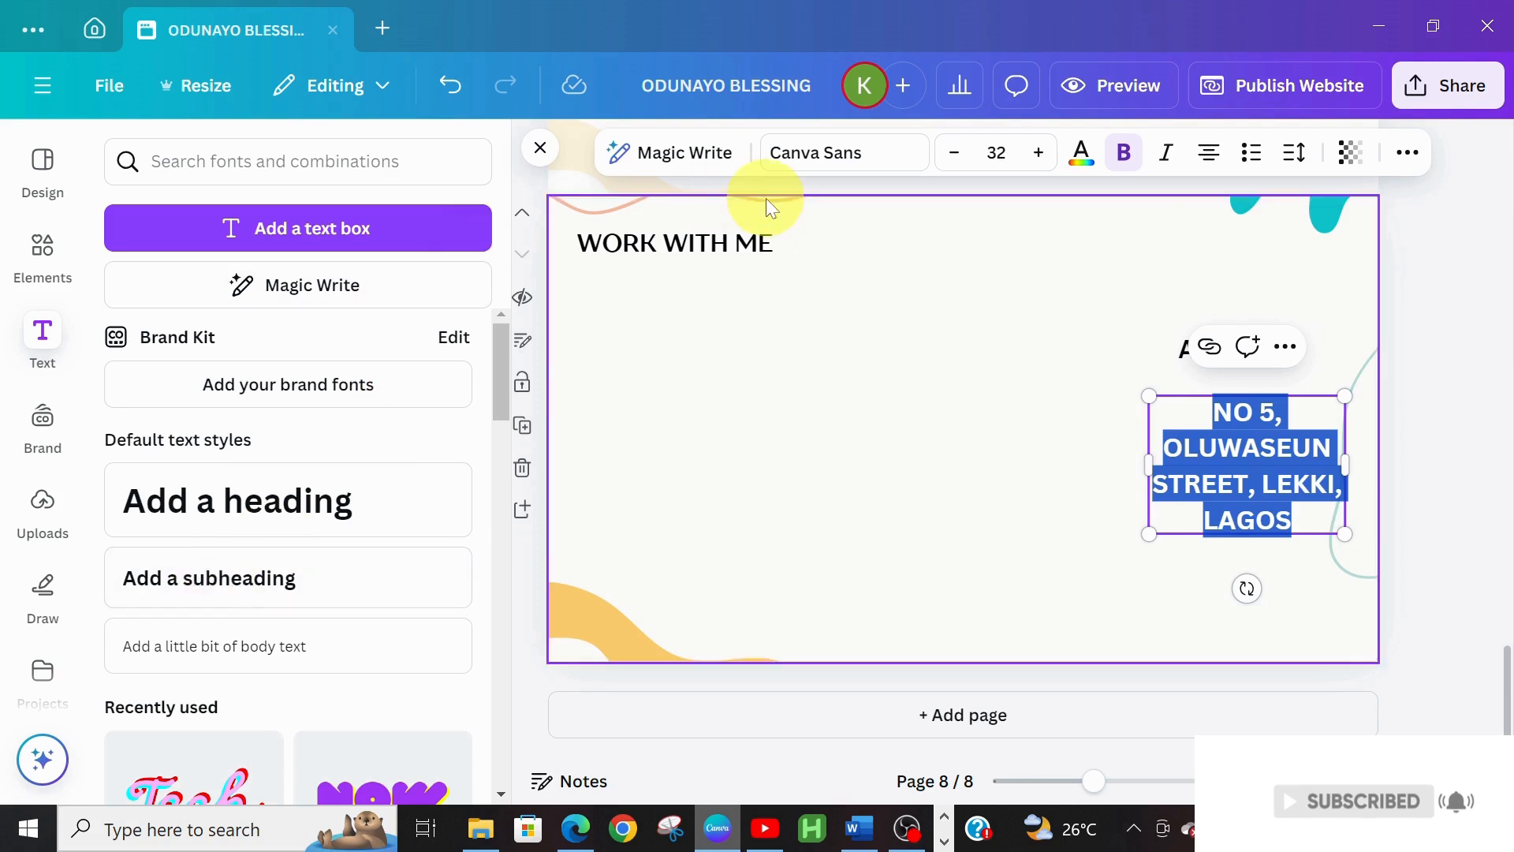
{"action": "left_click", "coordinate": [804, 157]}
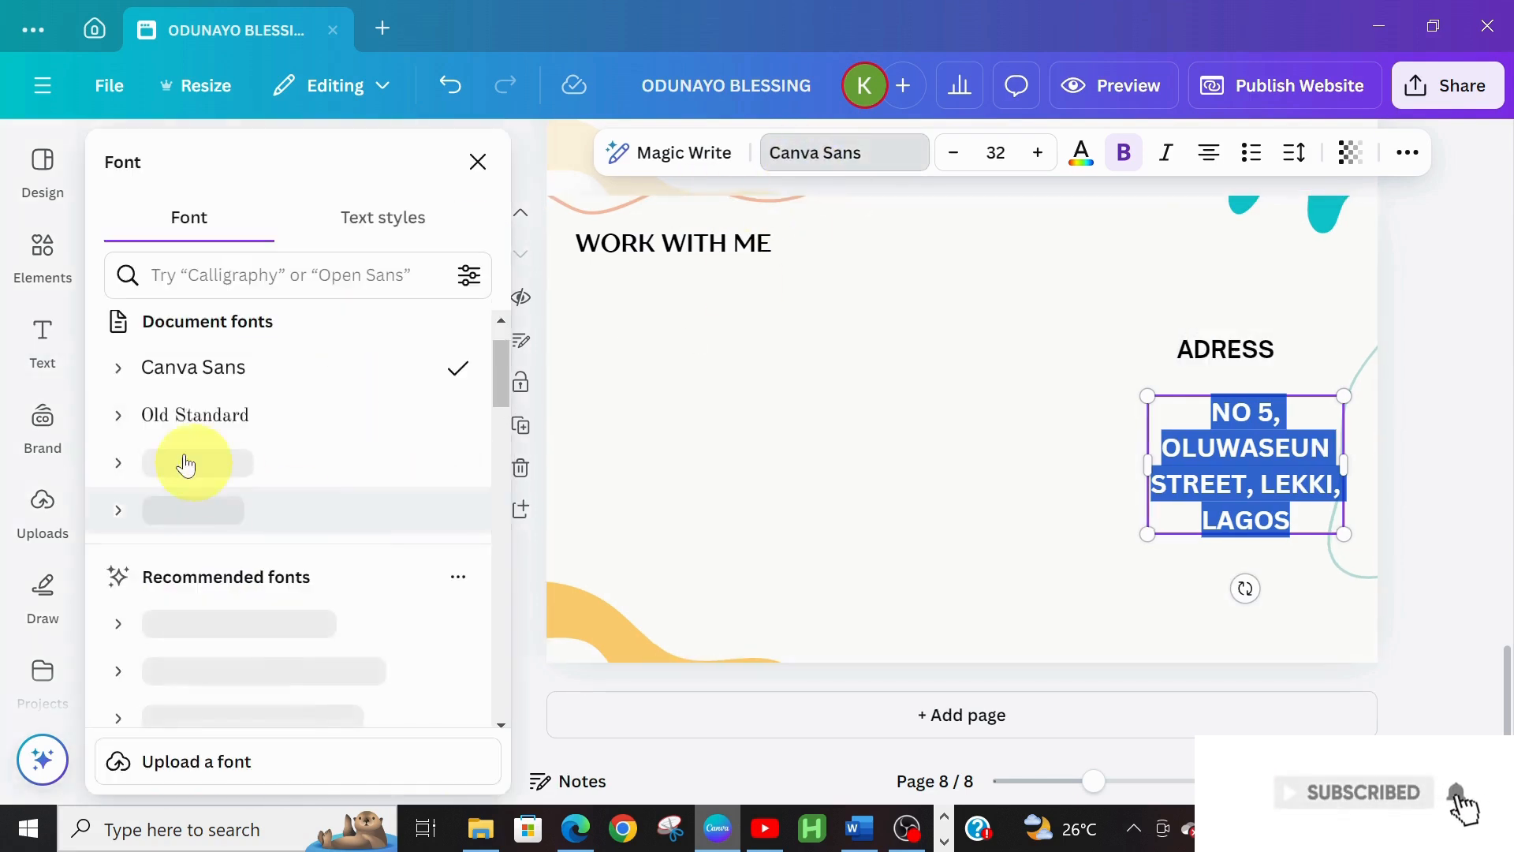
{"action": "left_click", "coordinate": [239, 426]}
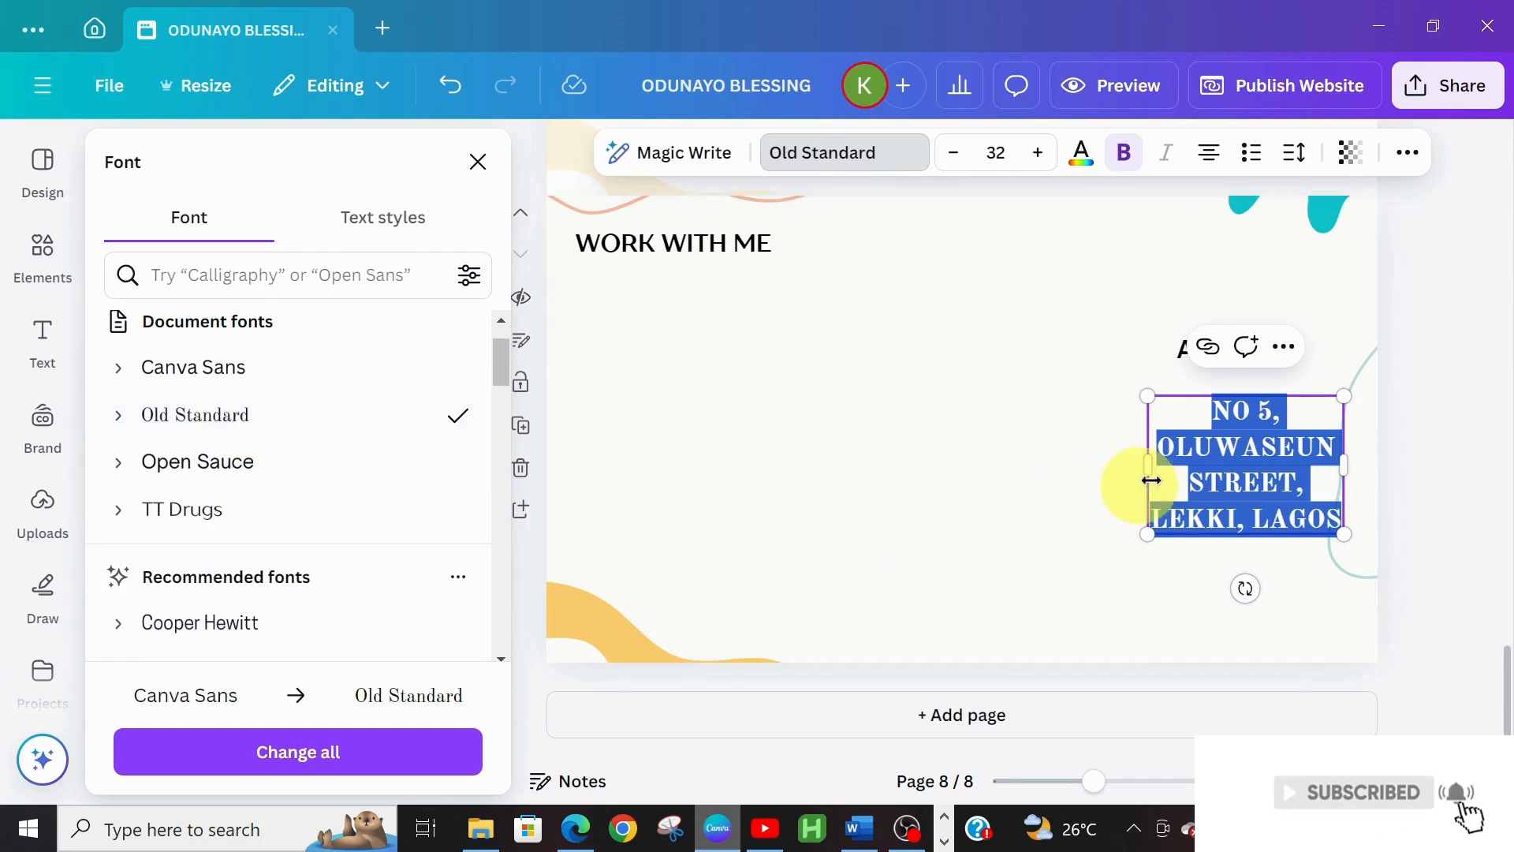
{"action": "left_click", "coordinate": [190, 463]}
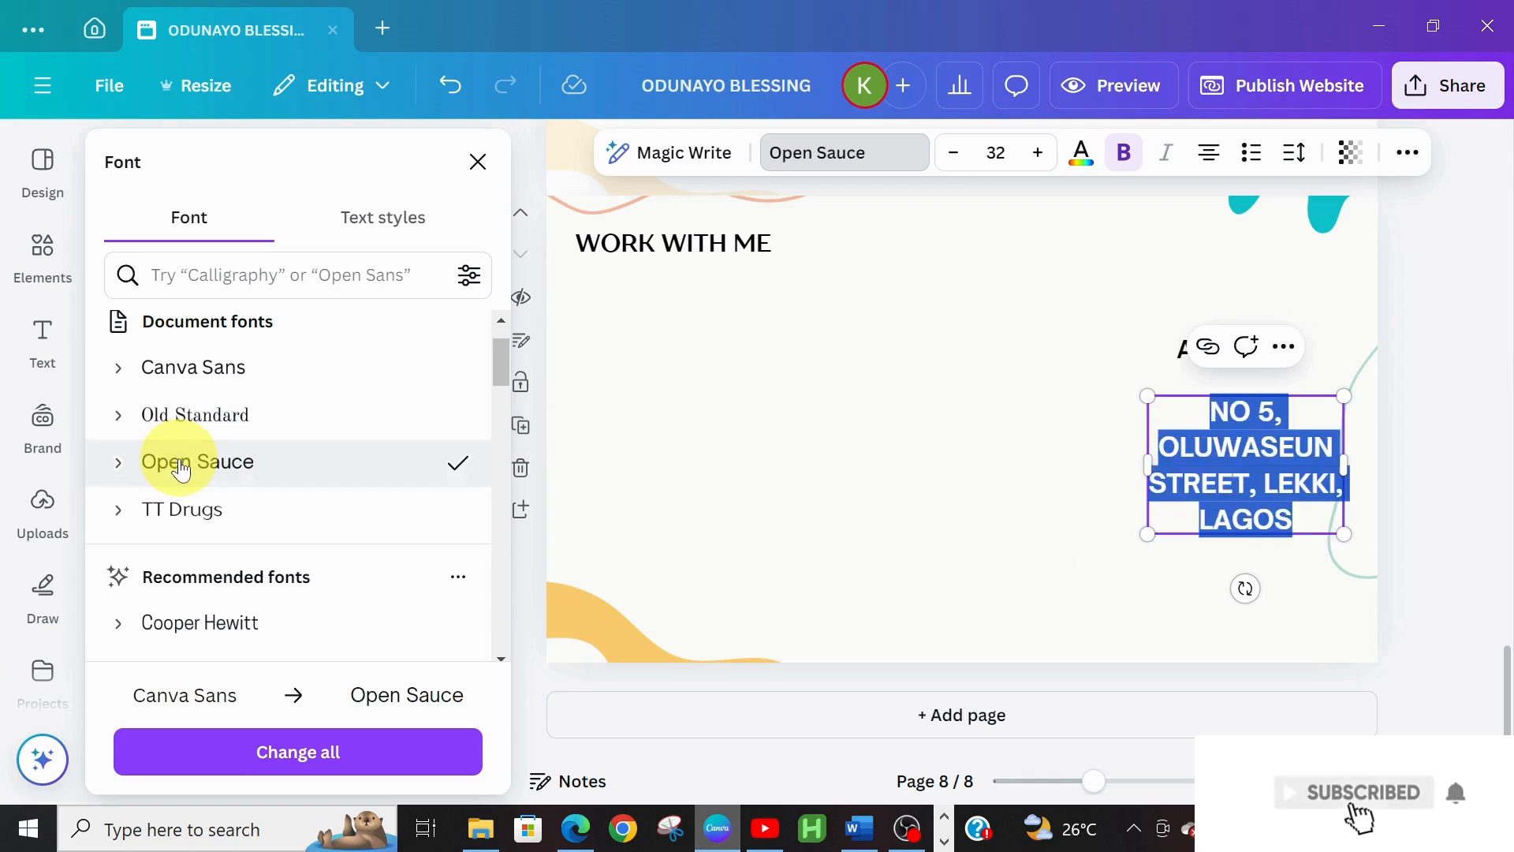
{"action": "left_click", "coordinate": [136, 510]}
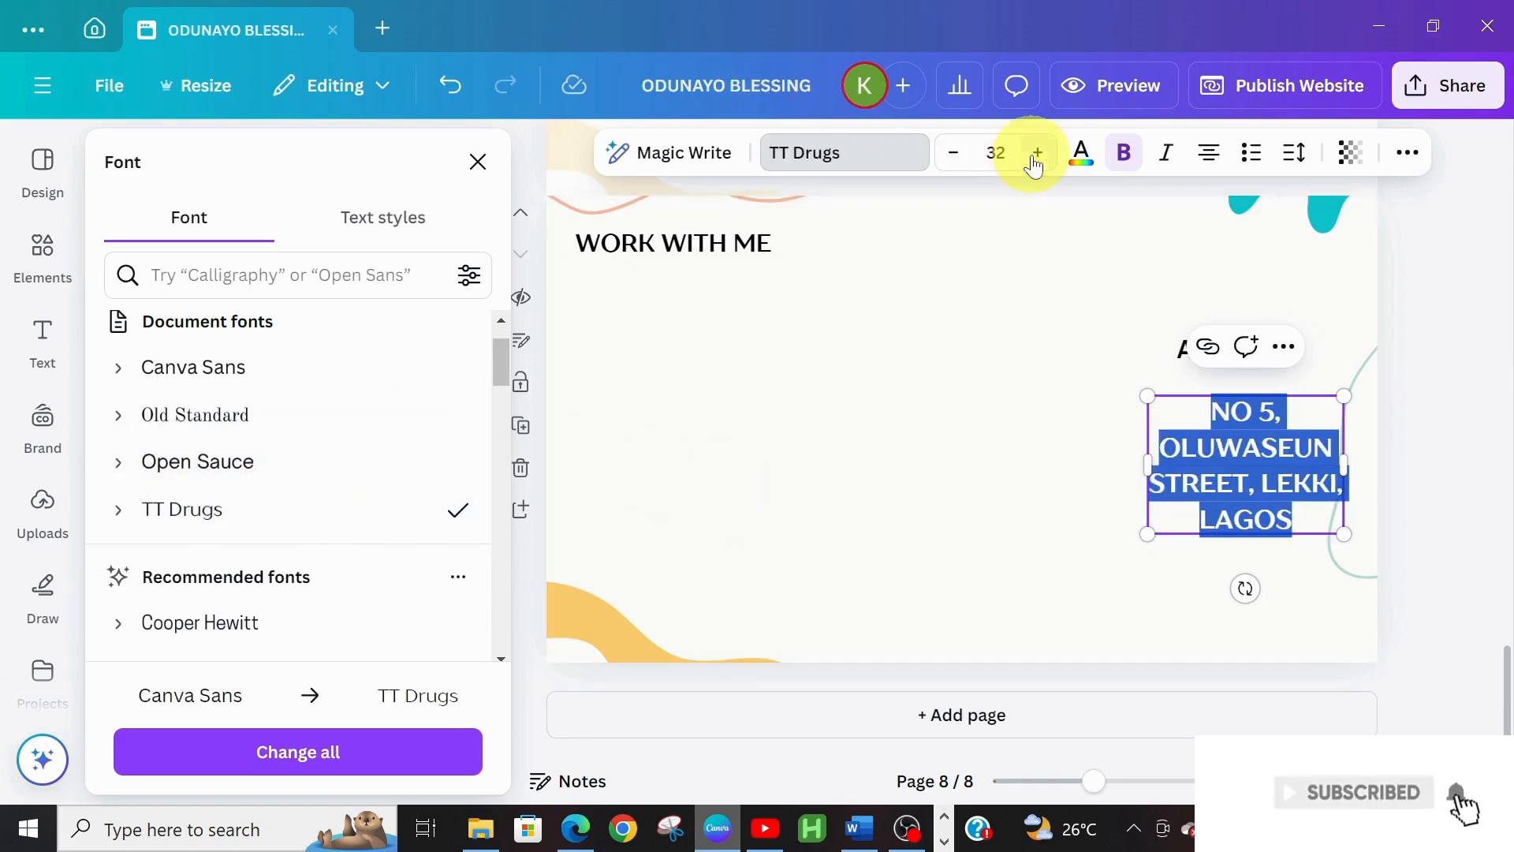
{"action": "left_click", "coordinate": [953, 152]}
{"action": "left_click", "coordinate": [952, 152]}
{"action": "left_click", "coordinate": [952, 152]}
{"action": "left_click", "coordinate": [953, 152]}
{"action": "left_click", "coordinate": [953, 152]}
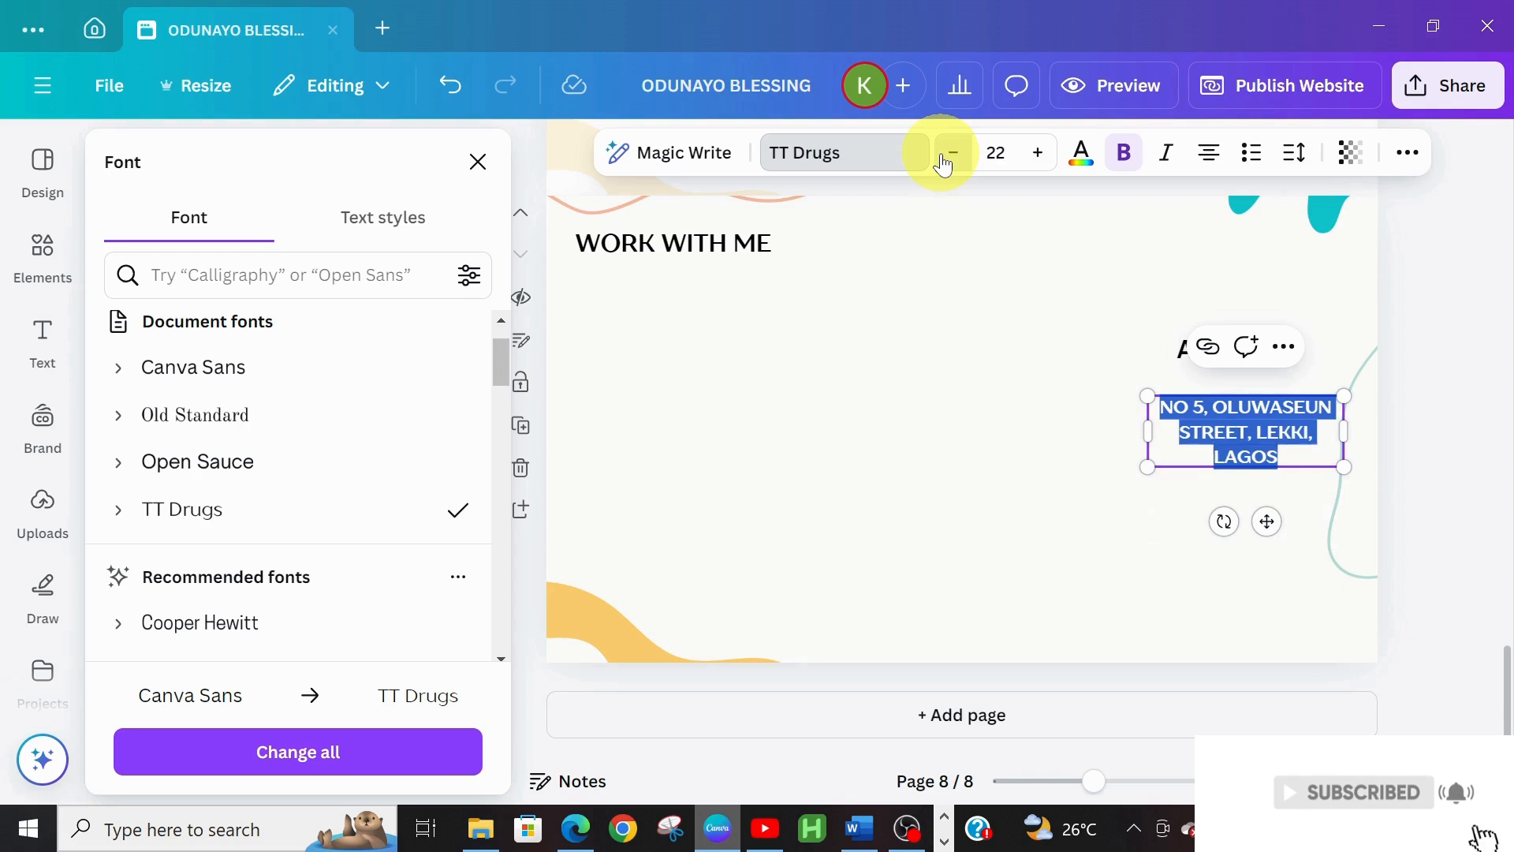
{"action": "left_click", "coordinate": [952, 152]}
{"action": "left_click", "coordinate": [952, 152]}
{"action": "left_click", "coordinate": [953, 153]}
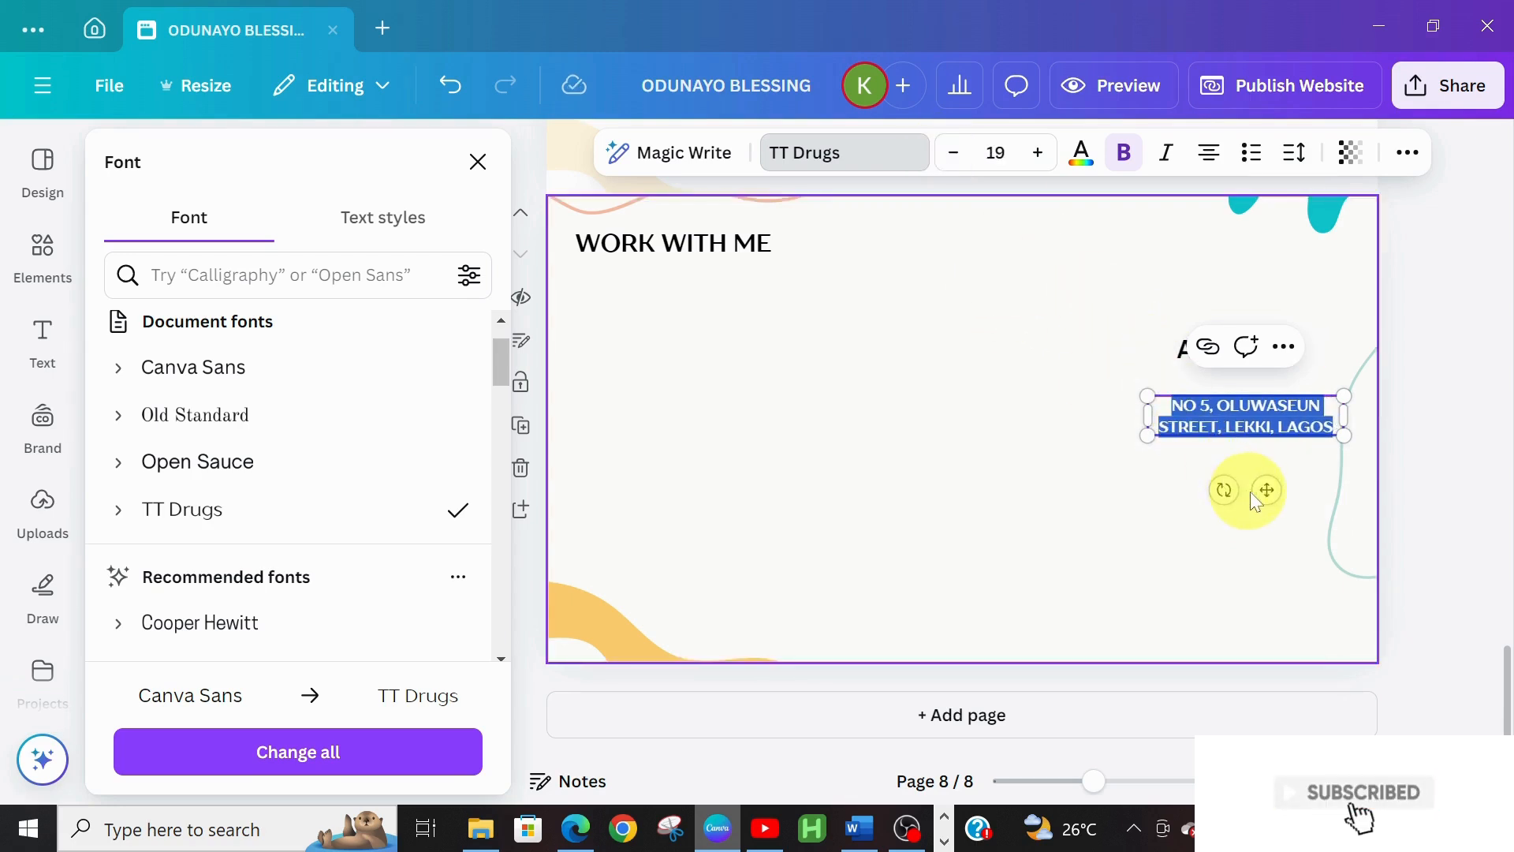
Position the address text just under the ADRESS heading
{"action": "mouse_move", "coordinate": [1268, 489]}
{"action": "left_mouse_down"}
{"action": "mouse_move", "coordinate": [1296, 479]}
{"action": "mouse_move", "coordinate": [1284, 483]}
{"action": "left_mouse_up"}
{"action": "left_click", "coordinate": [1170, 489]}
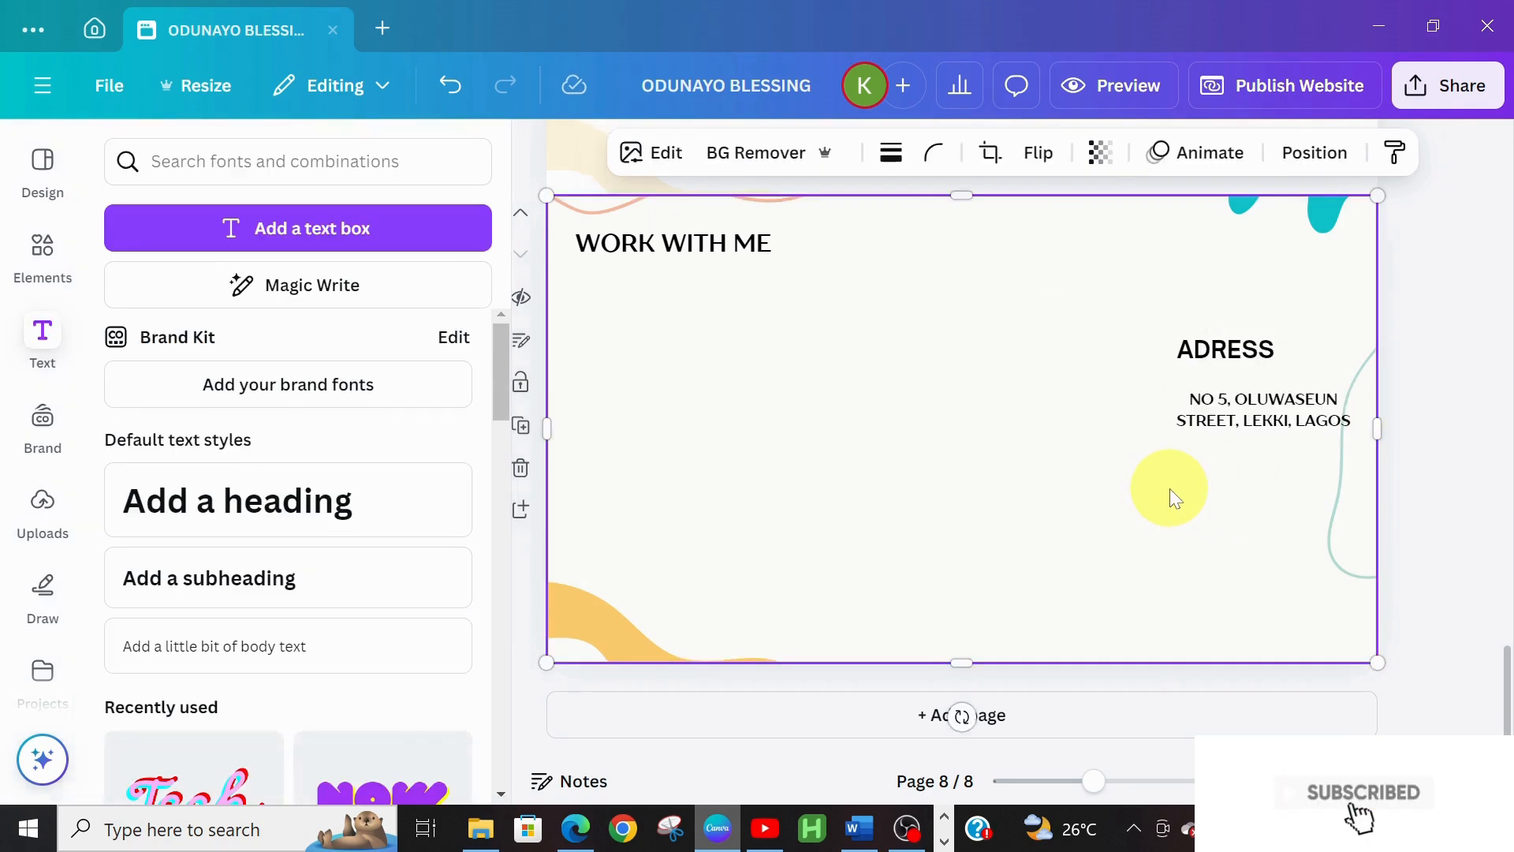
{"action": "left_click", "coordinate": [1298, 410]}
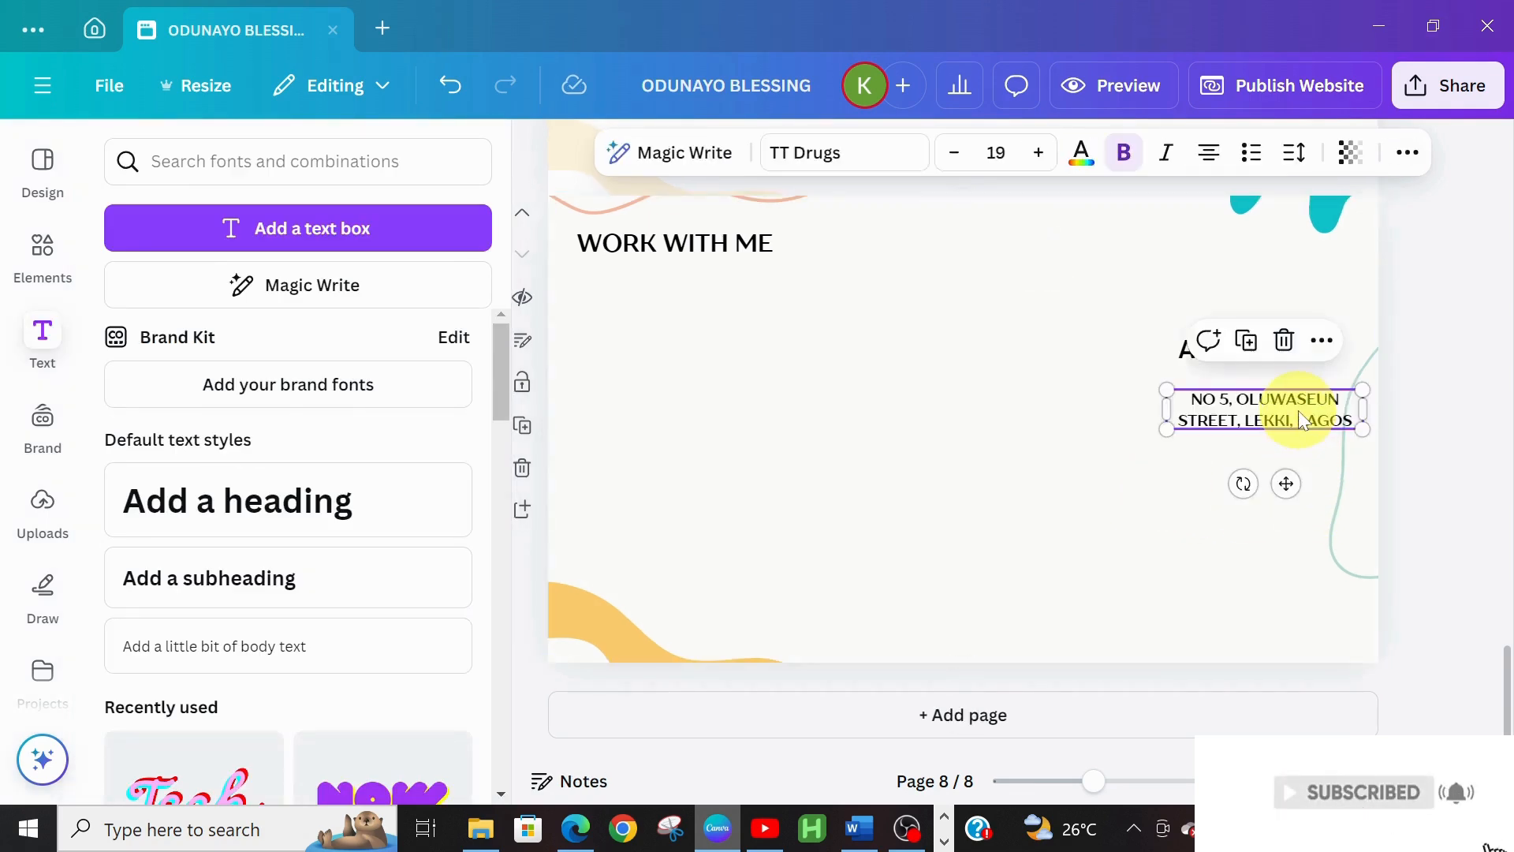
{"action": "left_click_drag", "start_coordinate": [1294, 410], "coordinate": [1289, 410]}
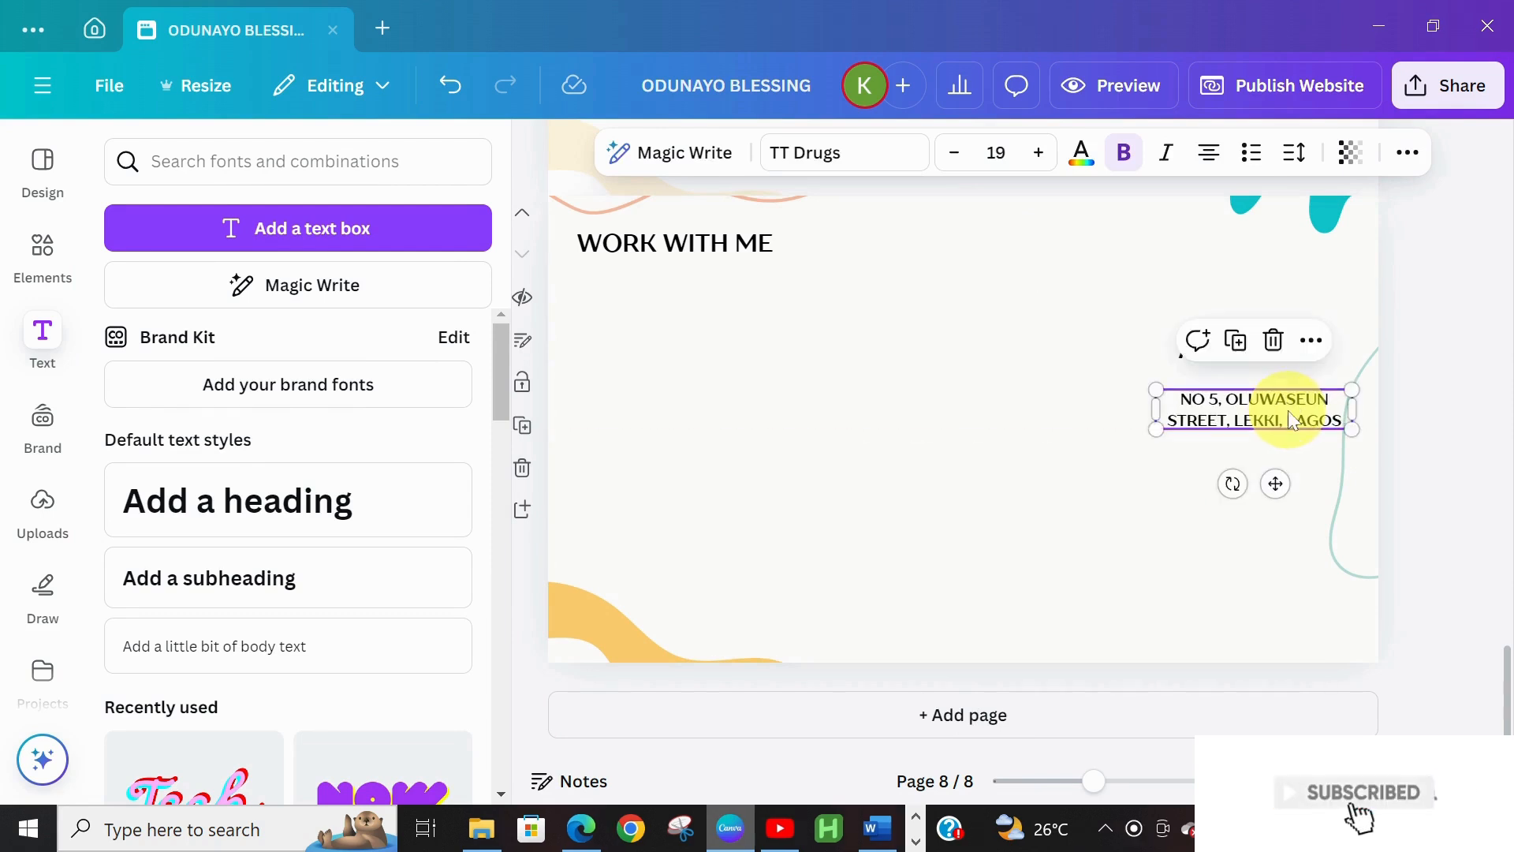
{"action": "left_click", "coordinate": [1195, 538]}
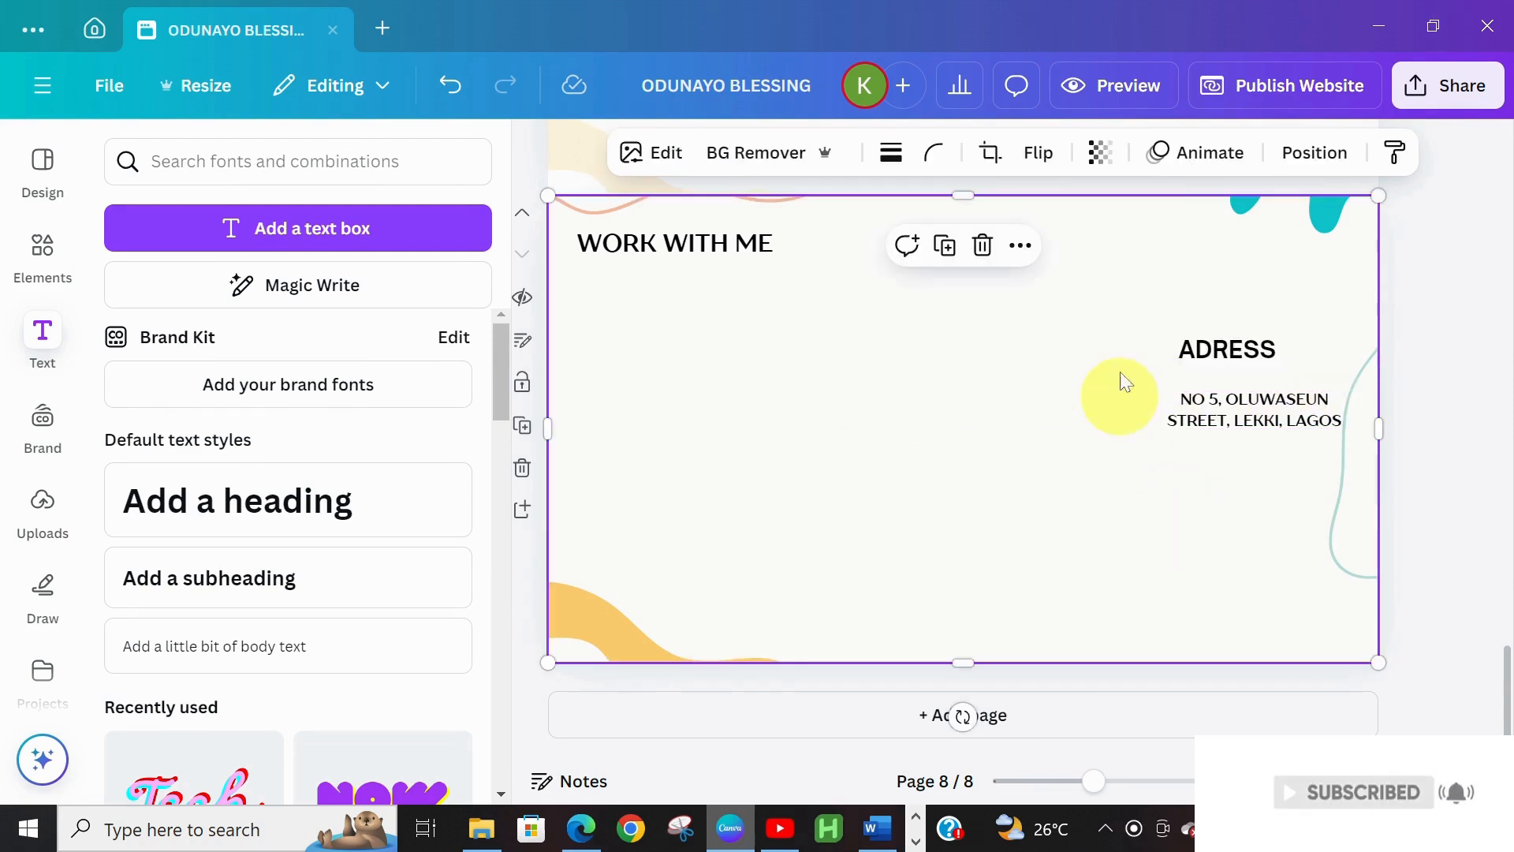
Duplicate the ADRESS heading and place the copy below the address
{"action": "left_click", "coordinate": [1199, 352]}
{"action": "key", "text": "ctrl+d"}
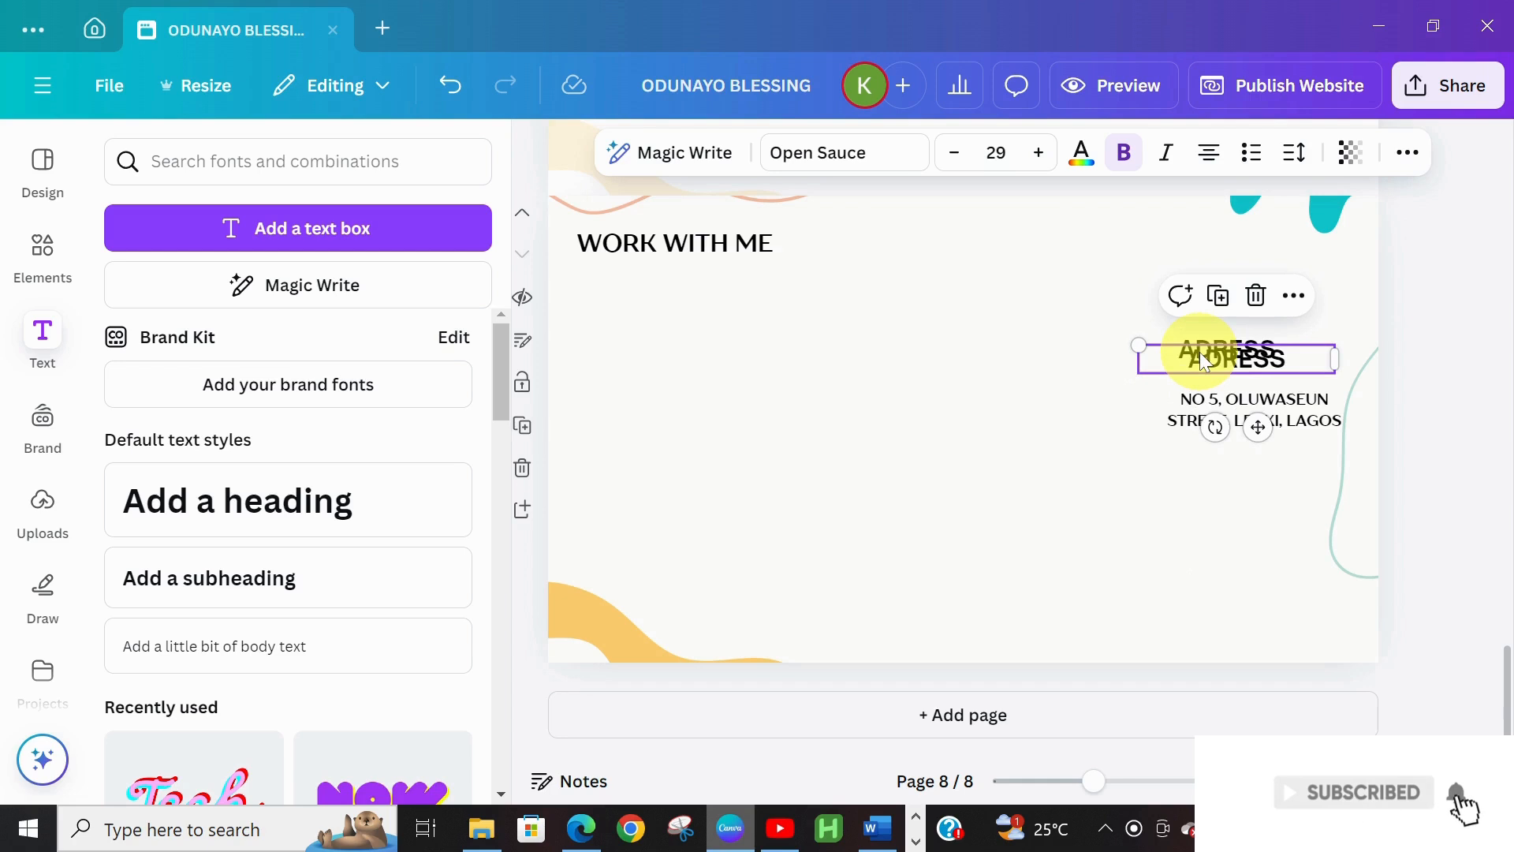
{"action": "left_click_drag", "start_coordinate": [1258, 428], "coordinate": [1276, 535]}
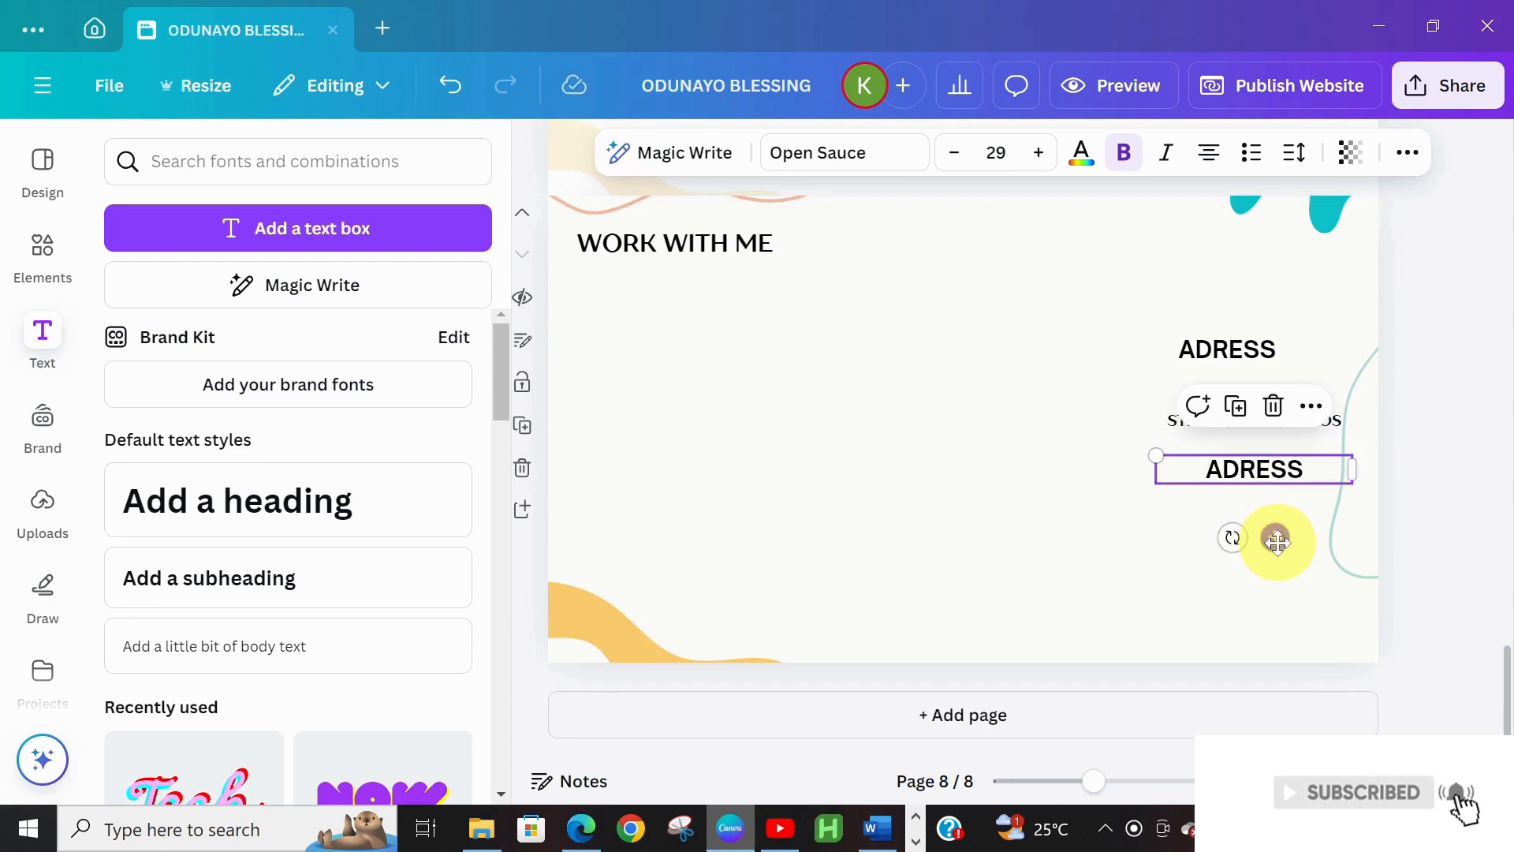
Rename the copied heading 'PHONE NUMBER' and place a duplicate address box beneath it
{"action": "double_click", "coordinate": [1287, 466]}
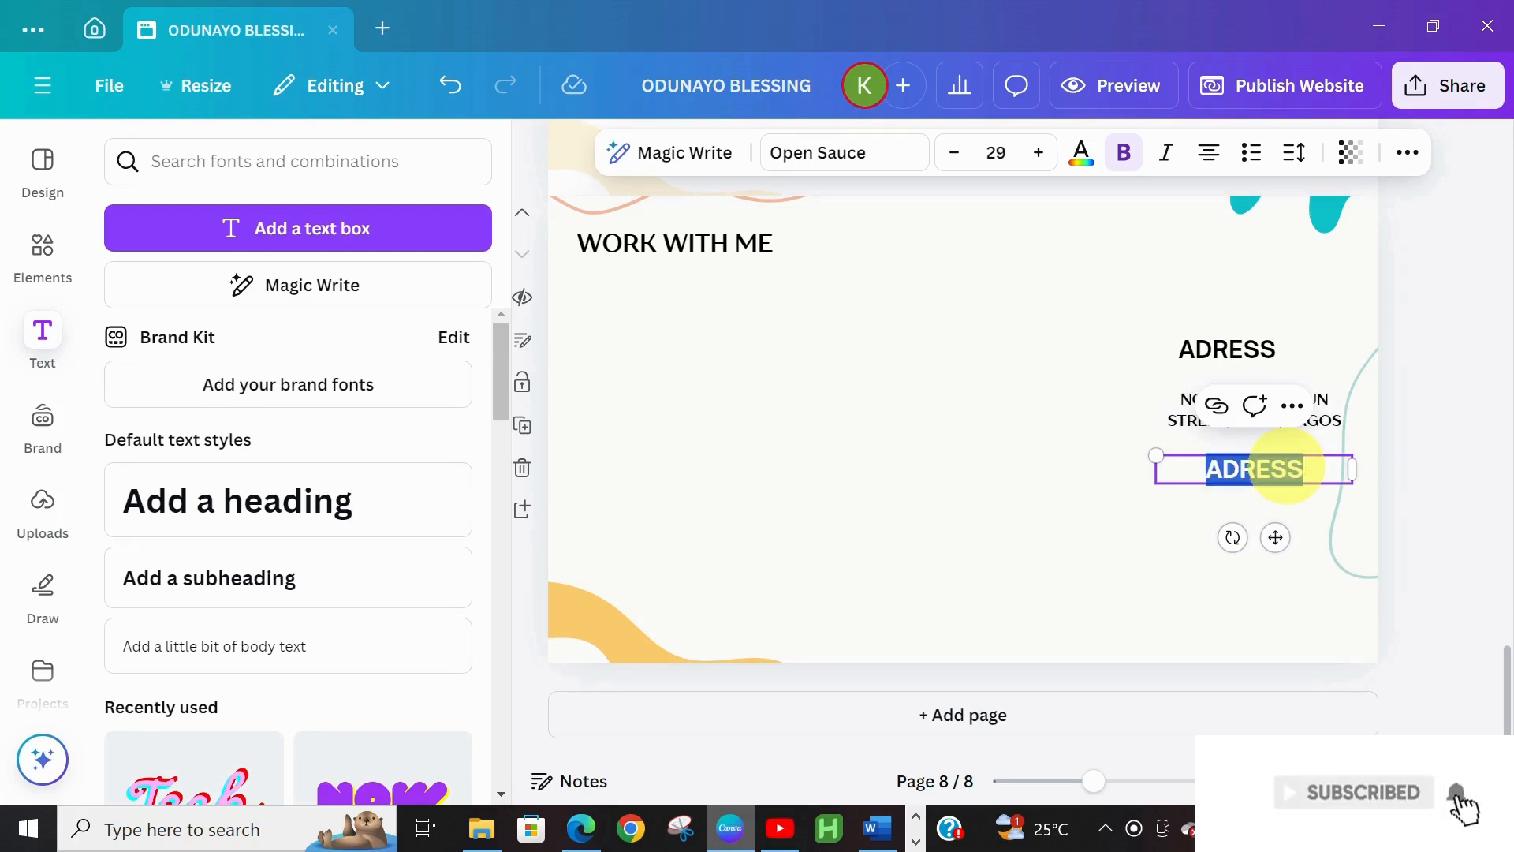
{"action": "type", "text": "PHONE"}
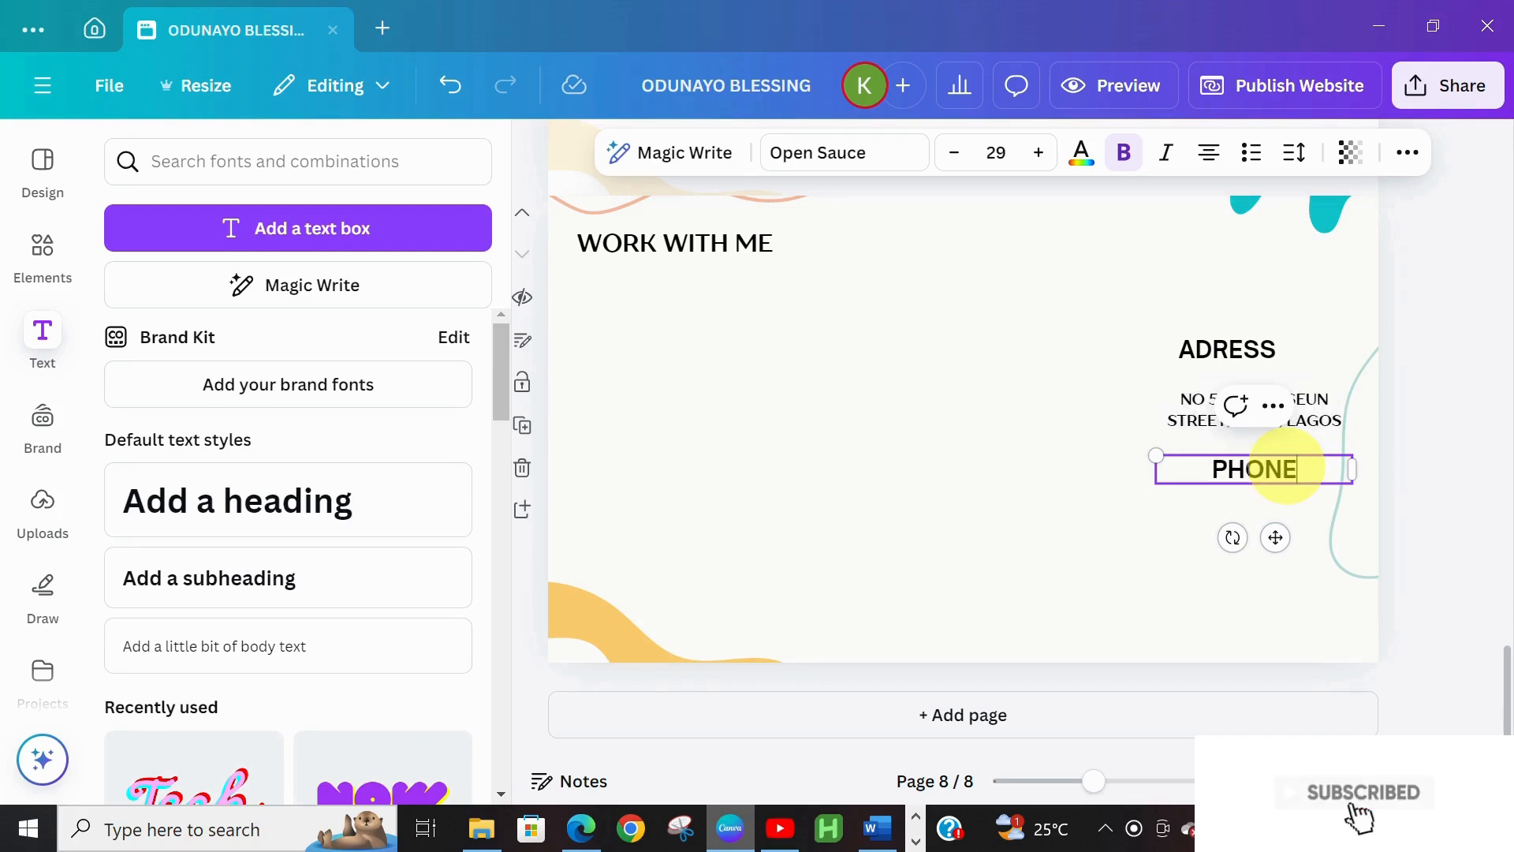
{"action": "type", "text": " NUMBER"}
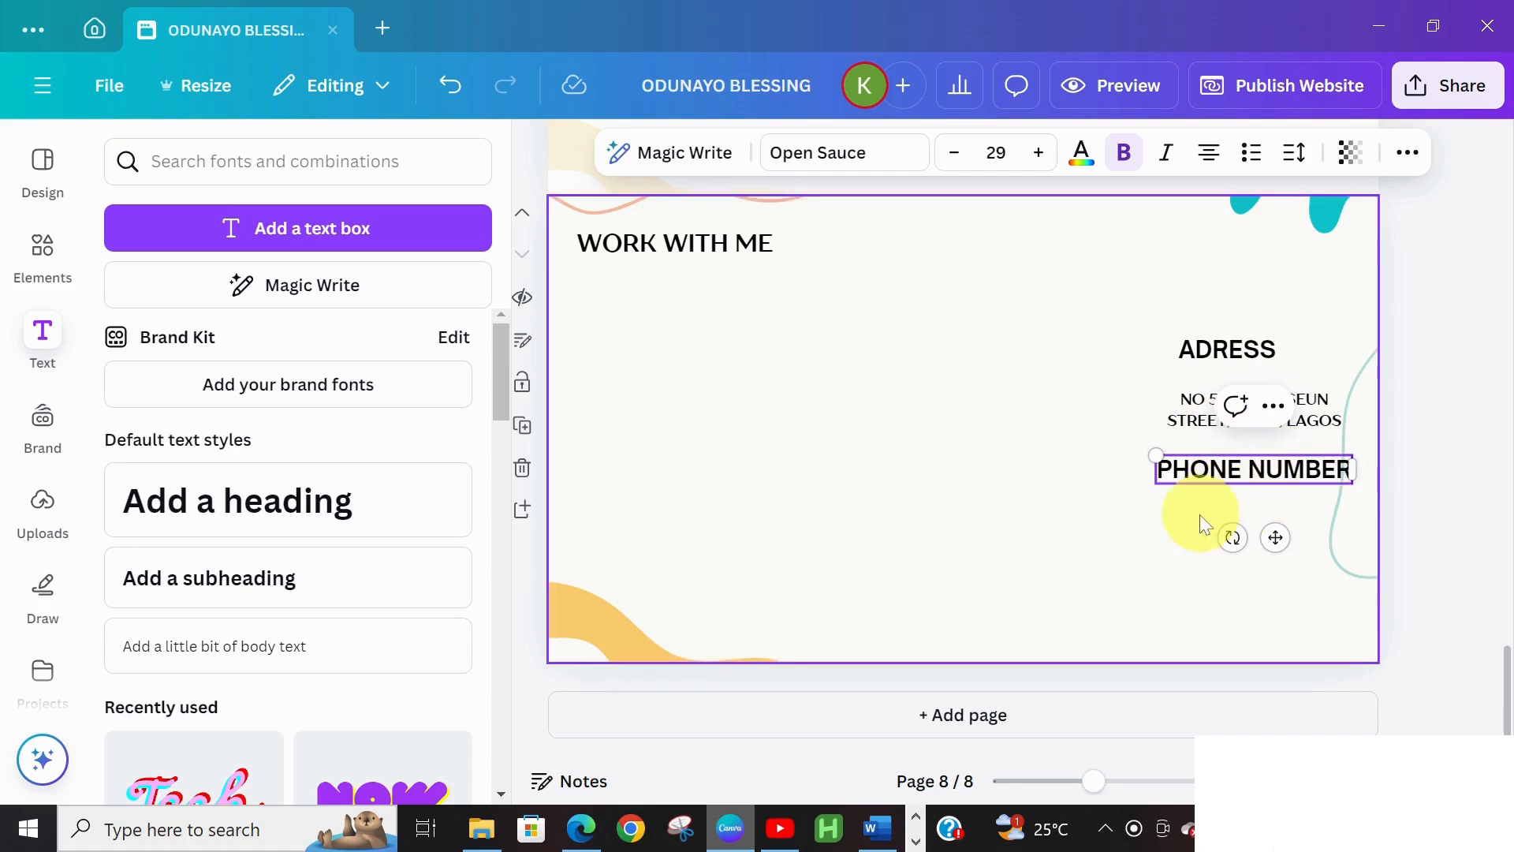
{"action": "left_click", "coordinate": [1183, 432]}
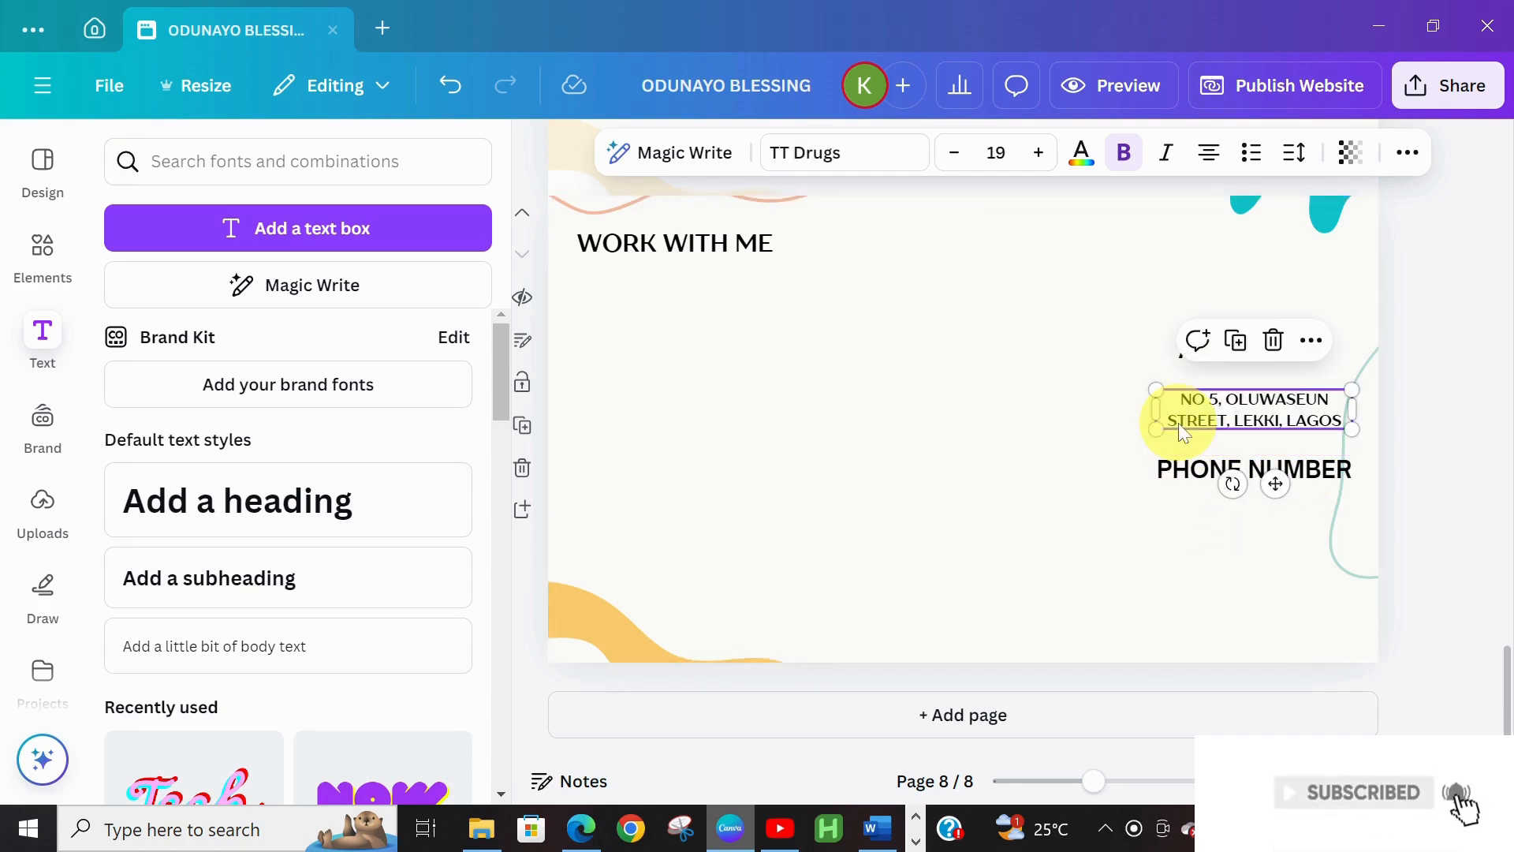
{"action": "key", "text": "ctrl+d"}
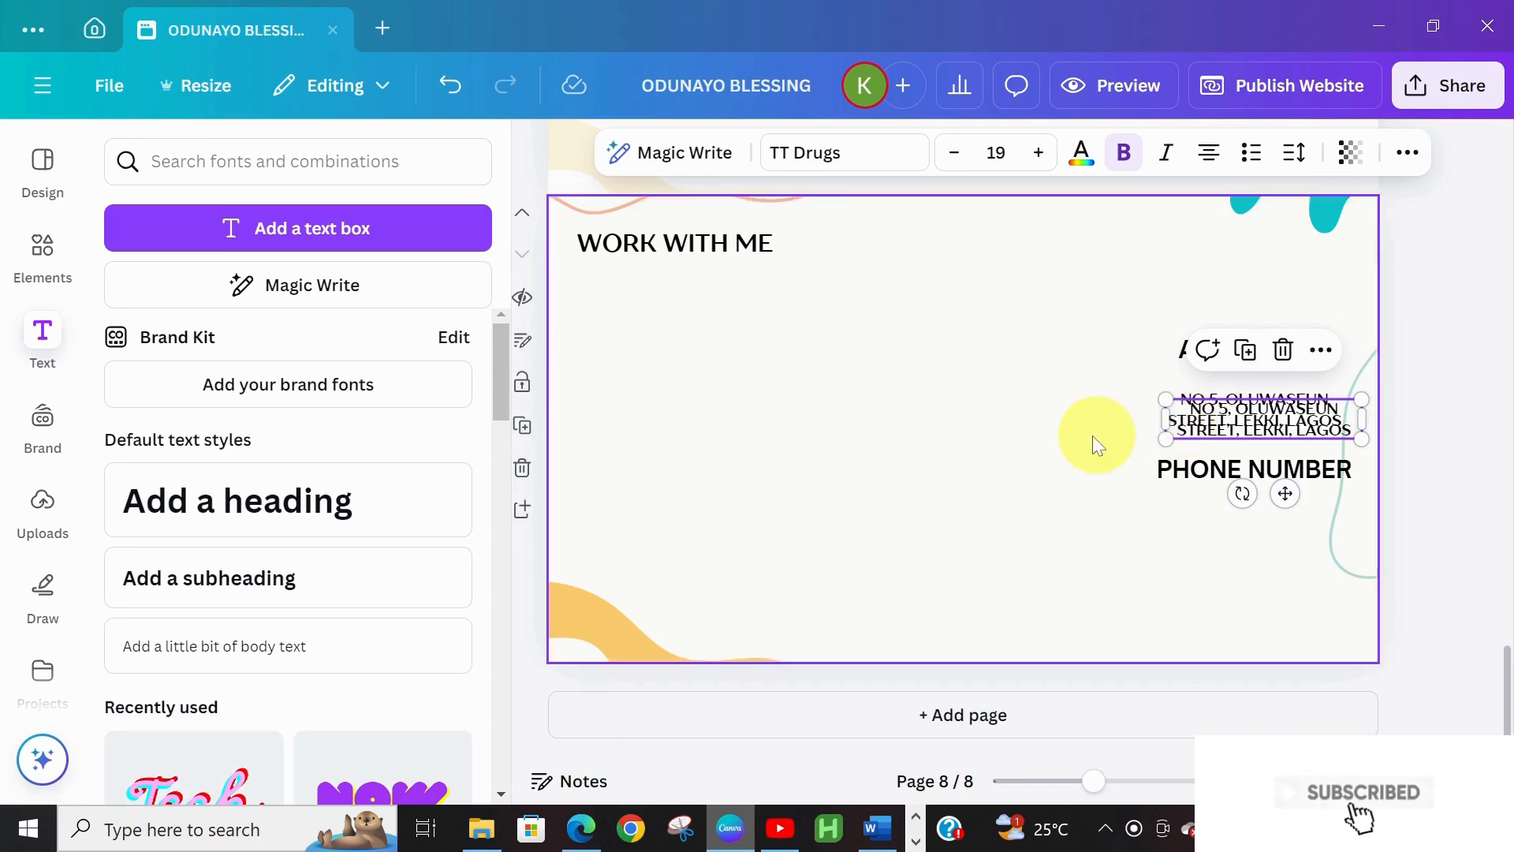
{"action": "left_click_drag", "start_coordinate": [1266, 408], "coordinate": [1261, 510]}
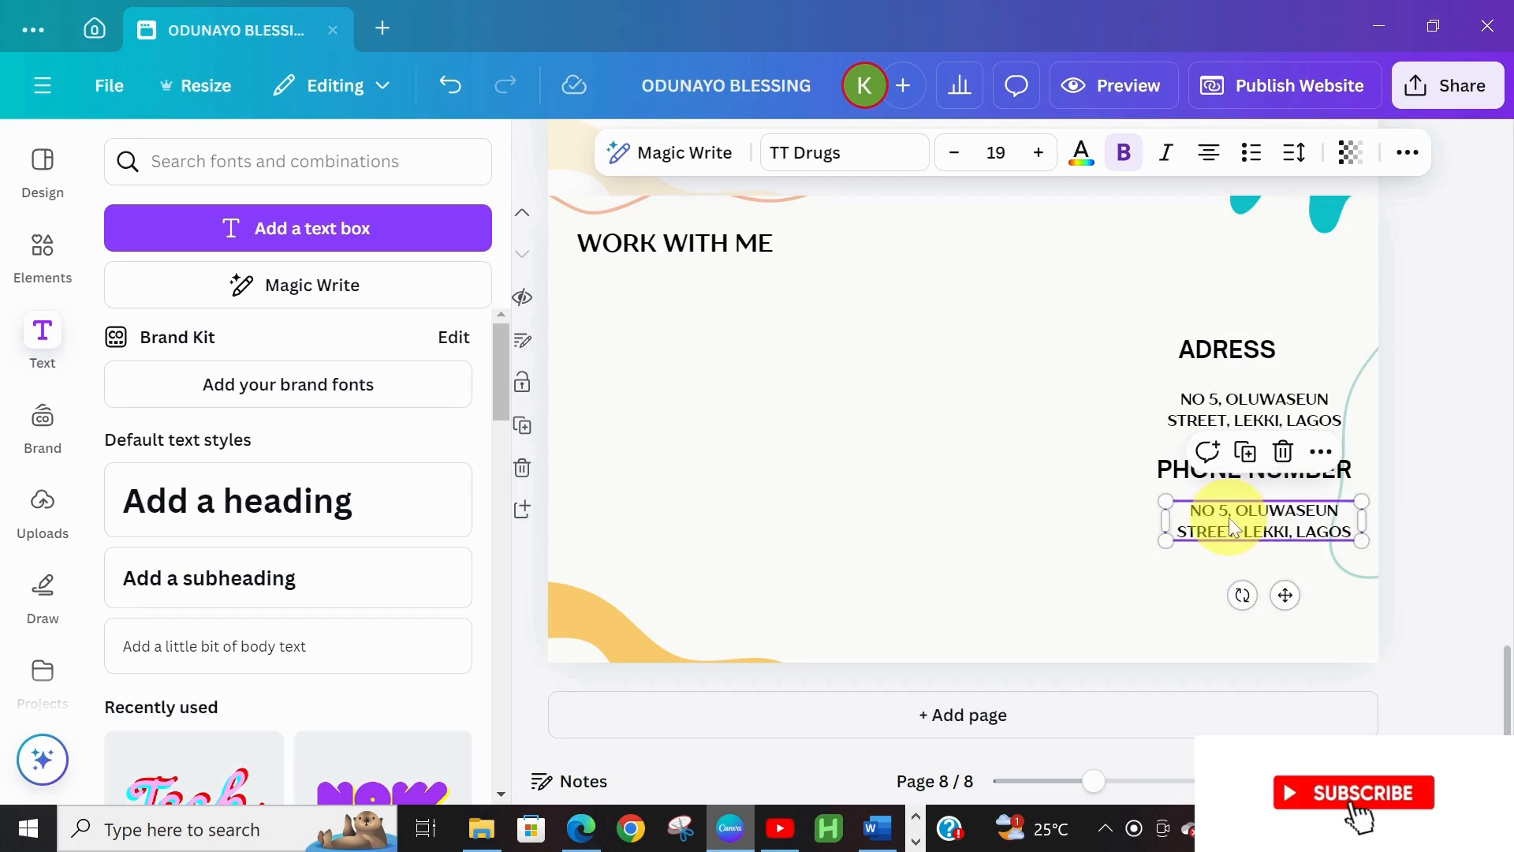
Replace the duplicated address text with the phone number
{"action": "double_click", "coordinate": [1229, 517]}
{"action": "key", "text": "ctrl+a"}
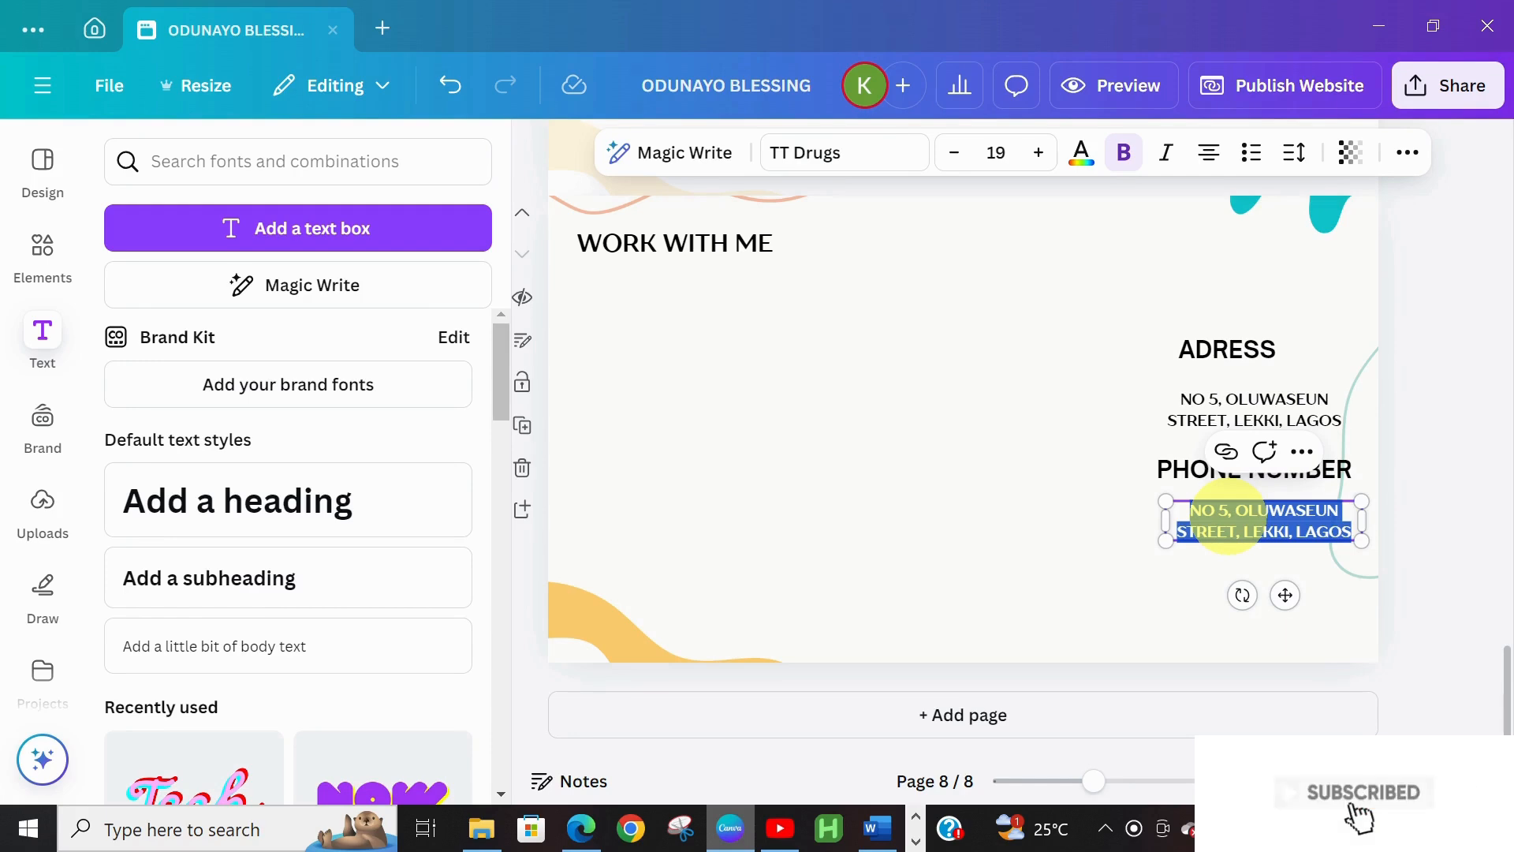
{"action": "key", "text": "BackSpace"}
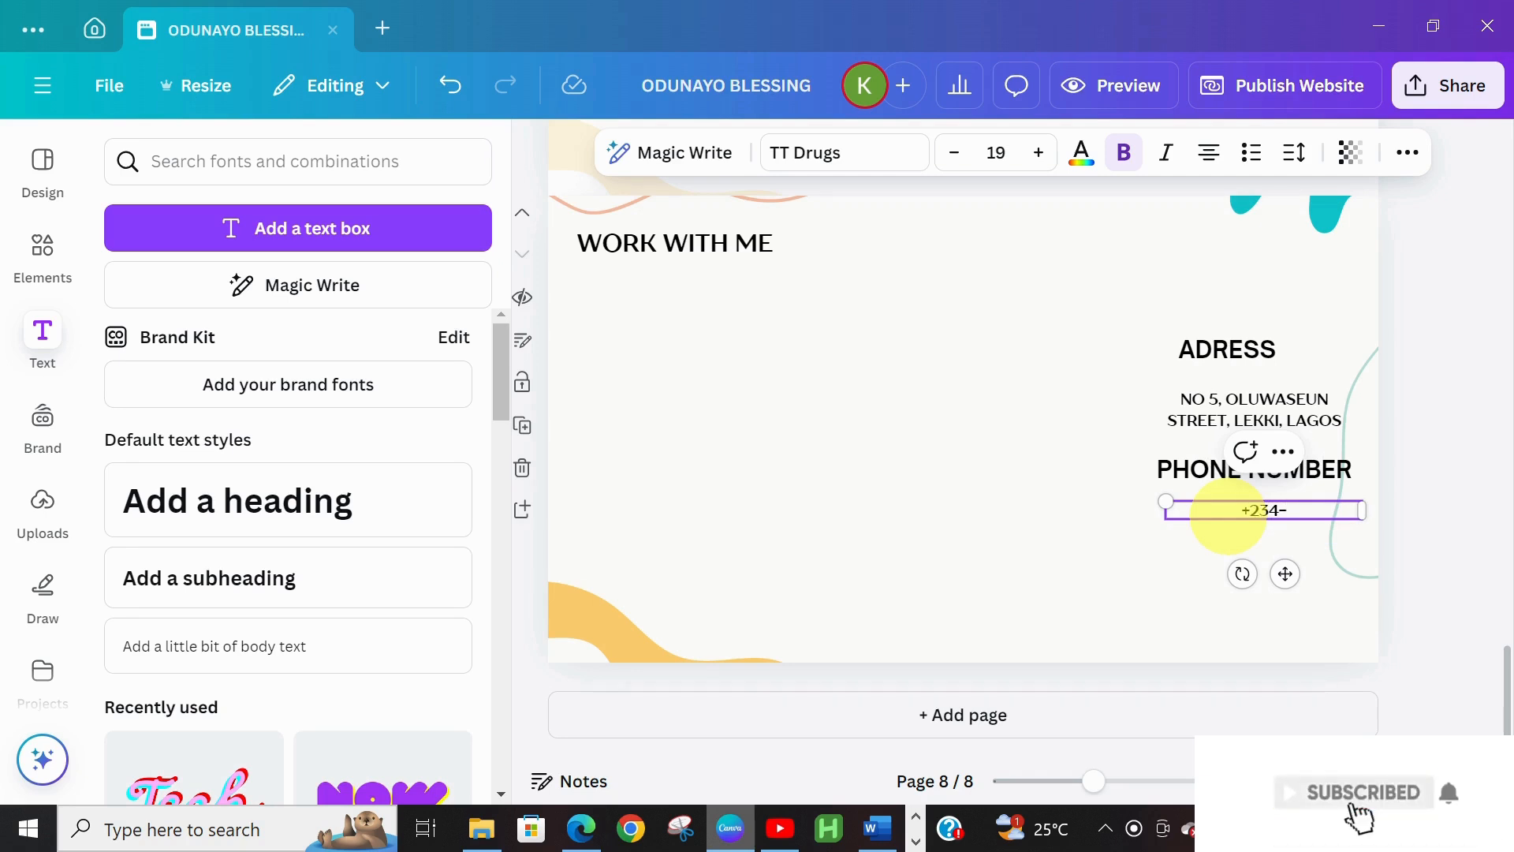
{"action": "key", "text": "BackSpace"}
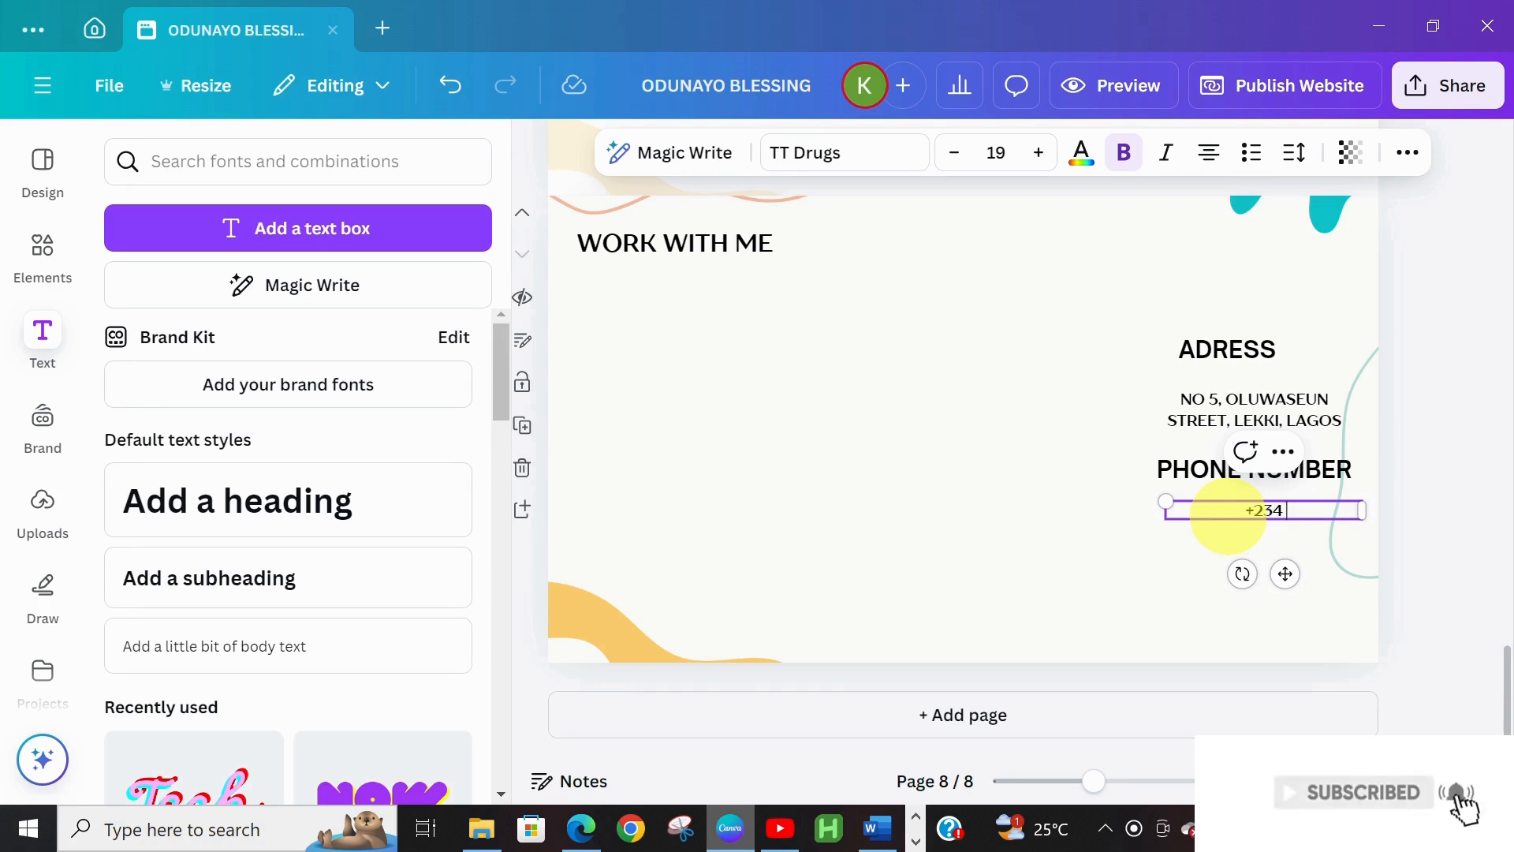
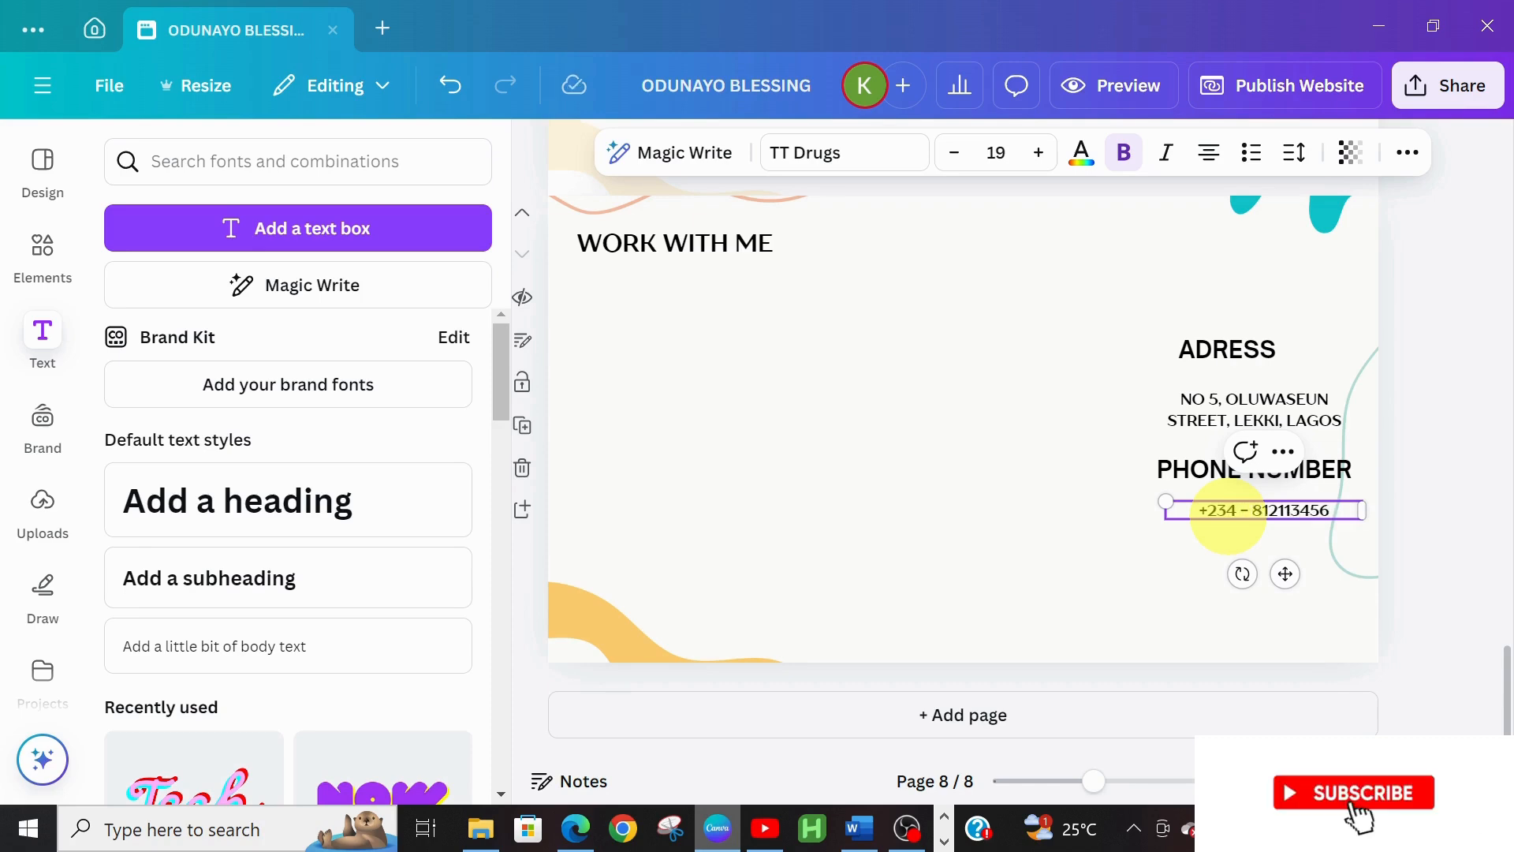
Duplicate the PHONE NUMBER heading below the number and rename it 'GMAIL'
{"action": "left_click", "coordinate": [1199, 478]}
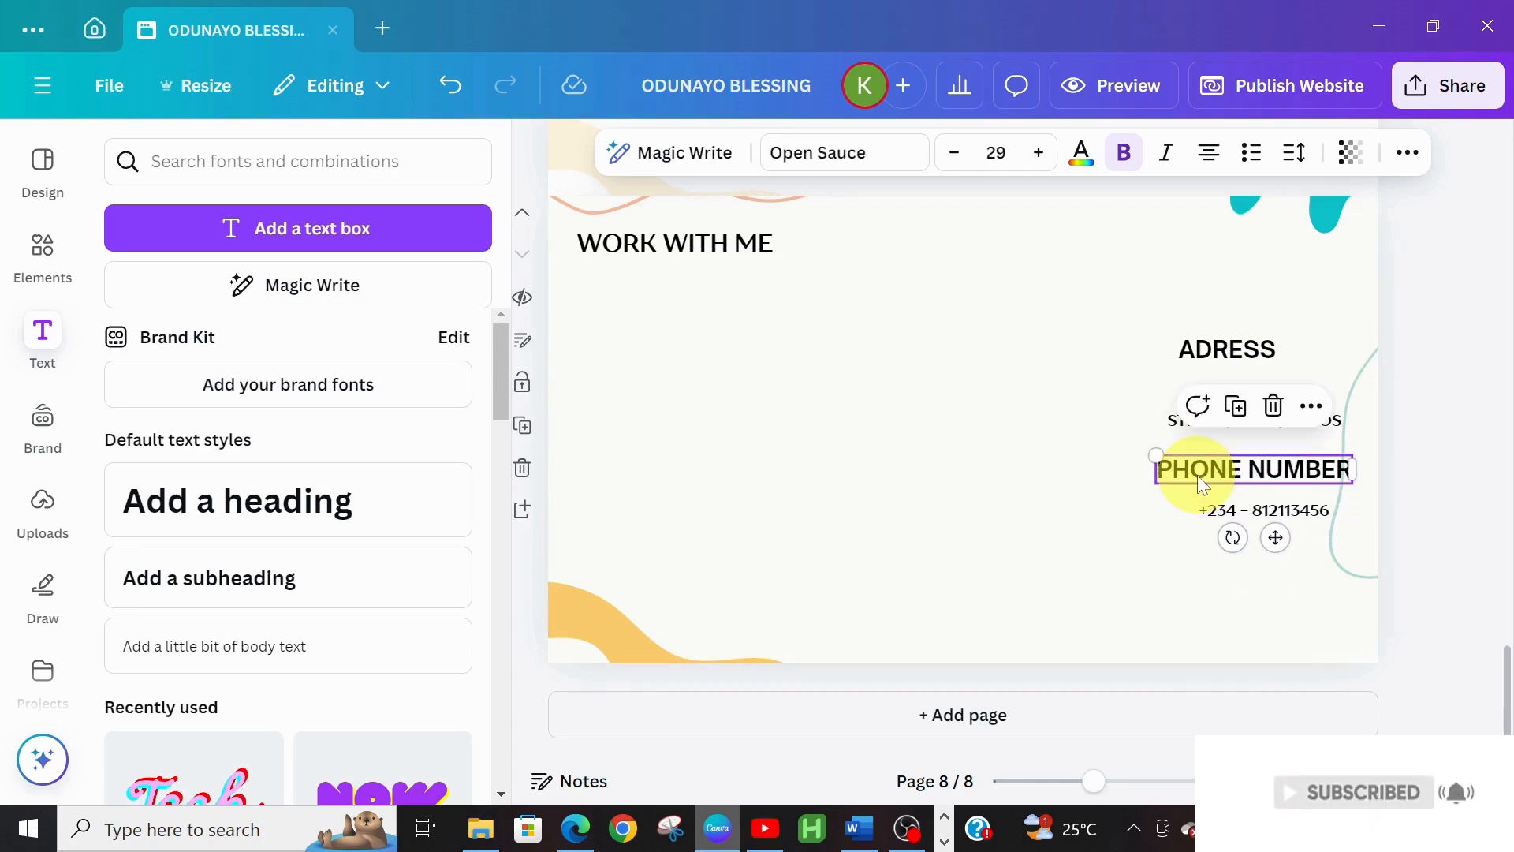
{"action": "key", "text": "ctrl+d"}
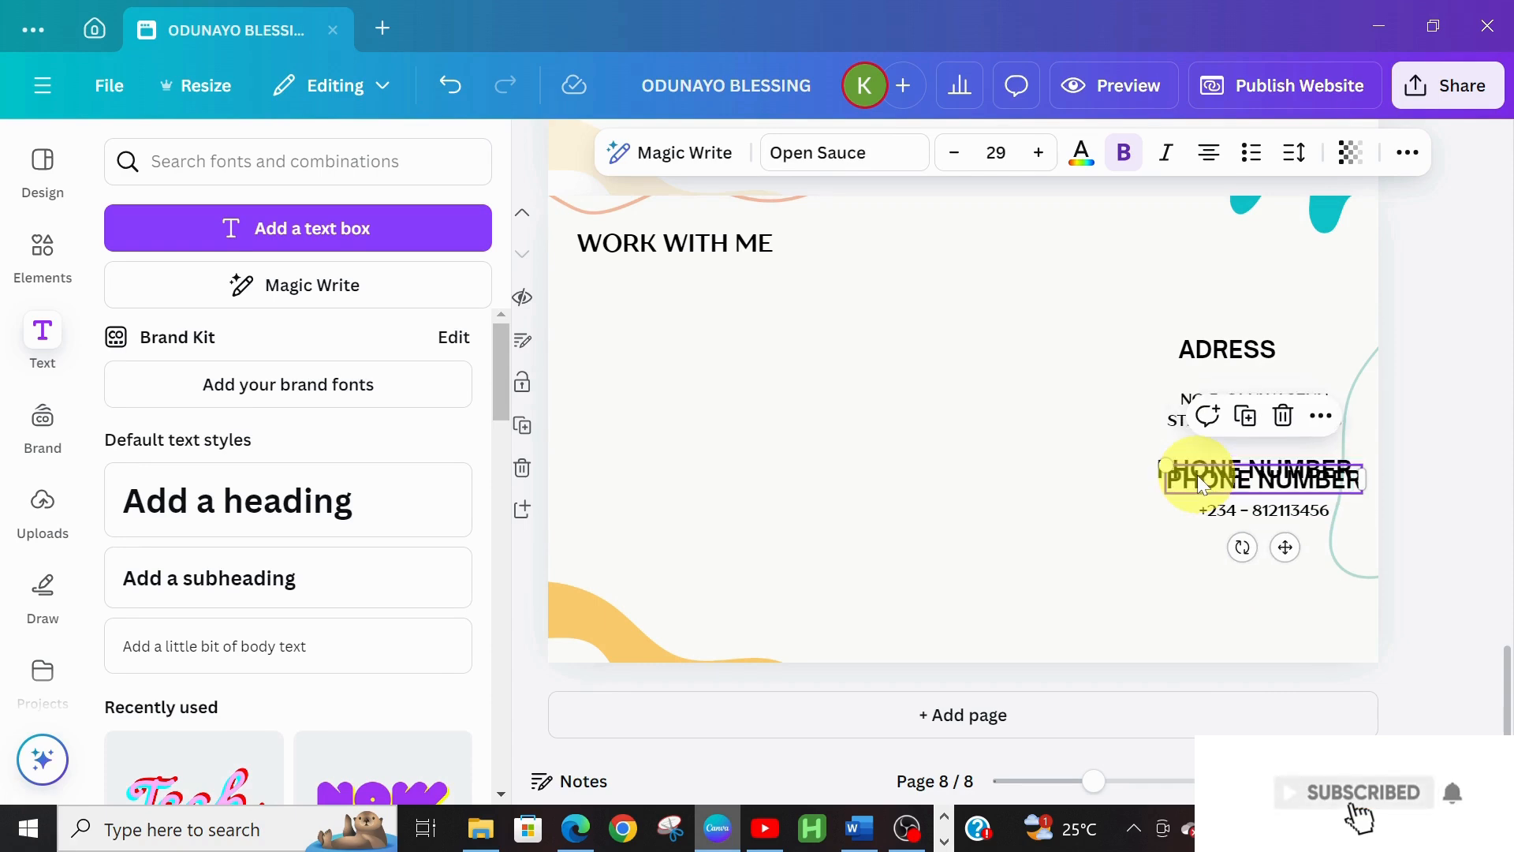
{"action": "left_click_drag", "start_coordinate": [1295, 546], "coordinate": [1291, 616]}
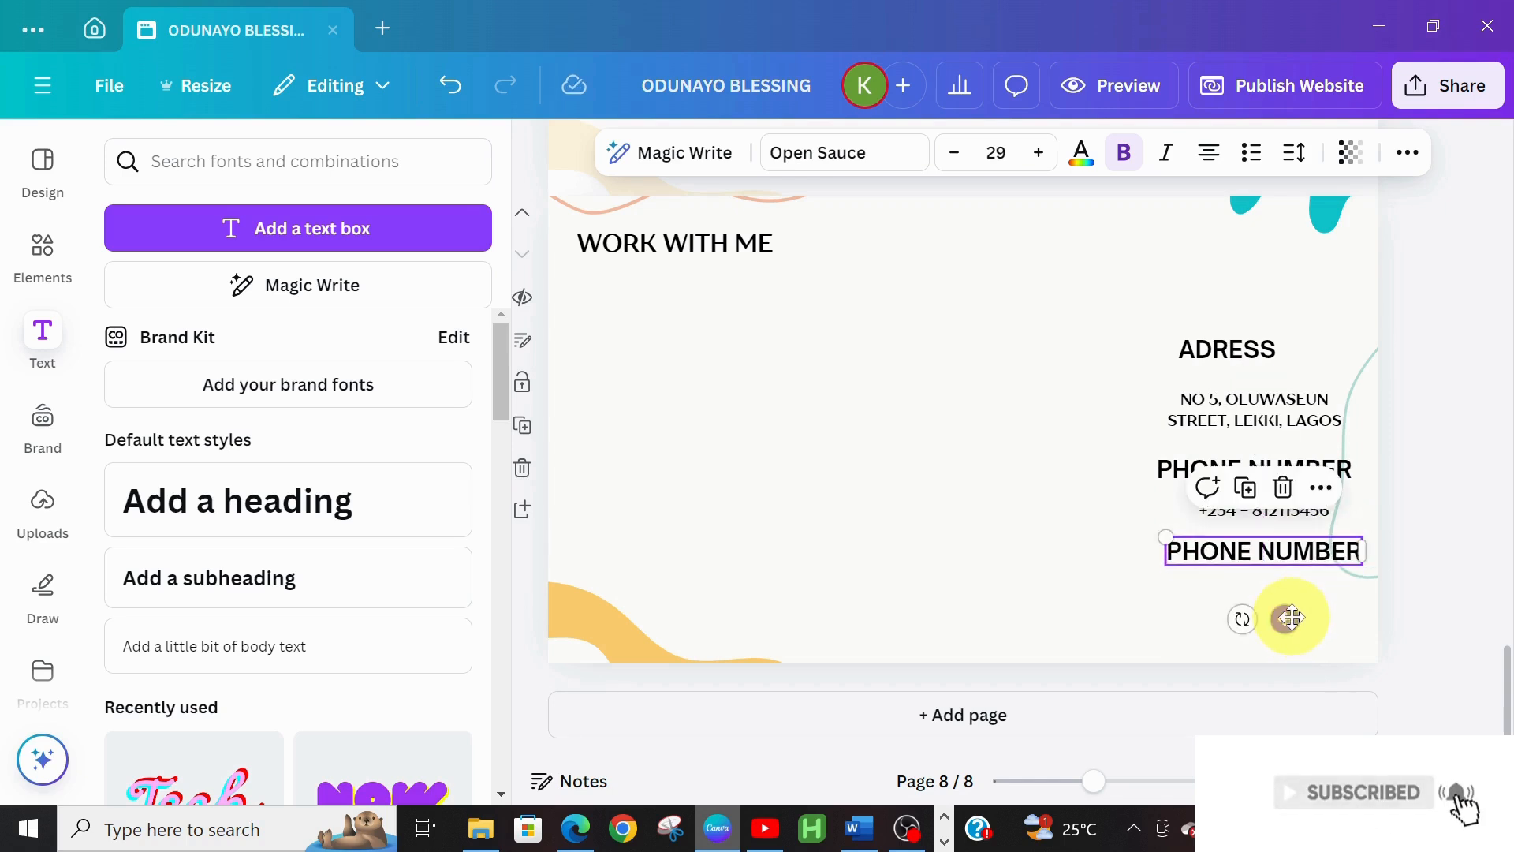
{"action": "double_click", "coordinate": [1298, 546]}
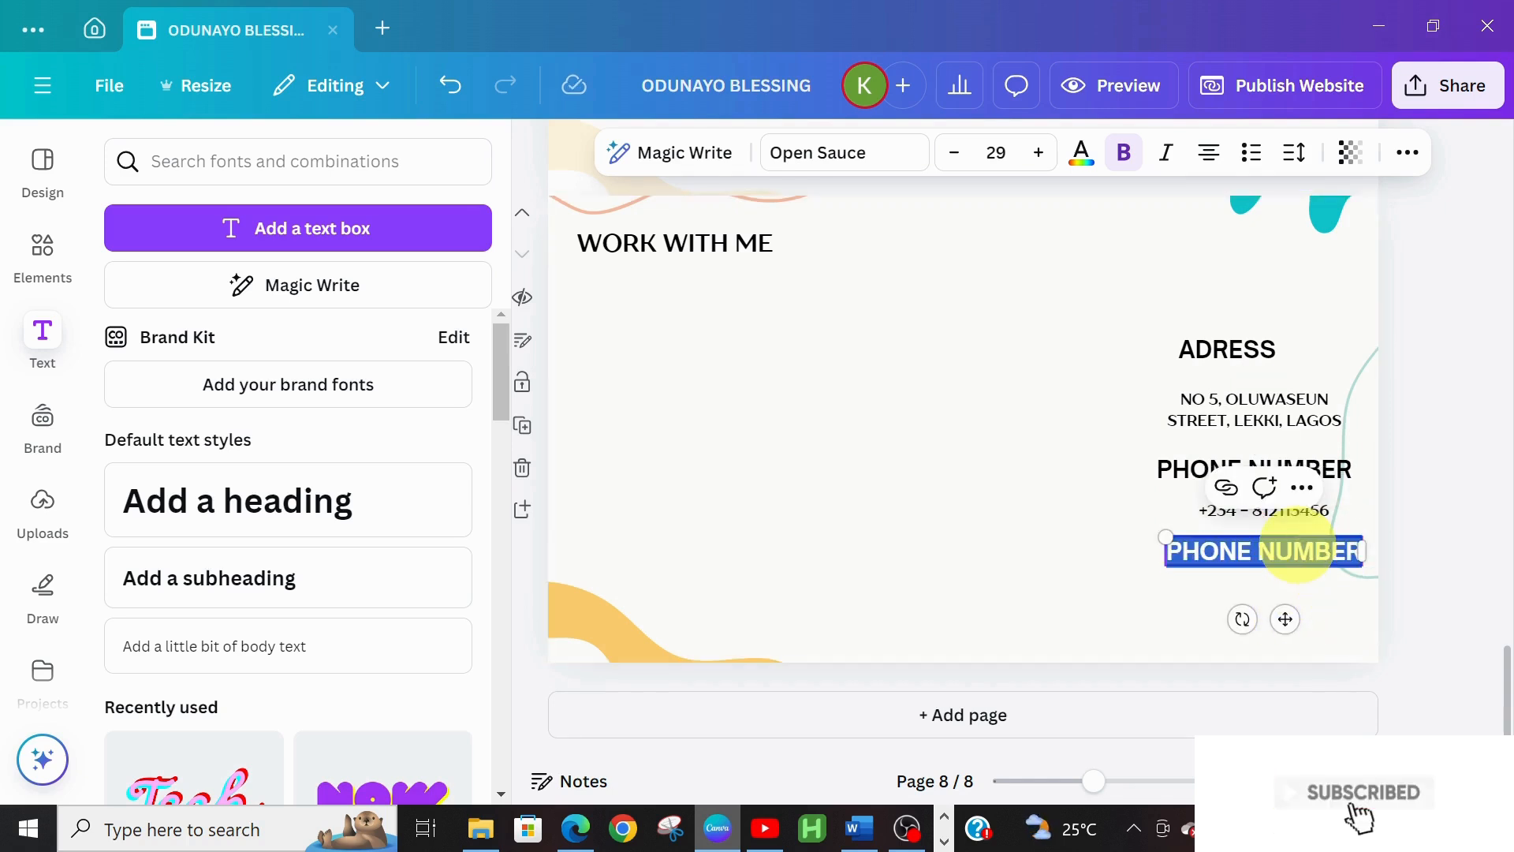
{"action": "type", "text": "GMAIL"}
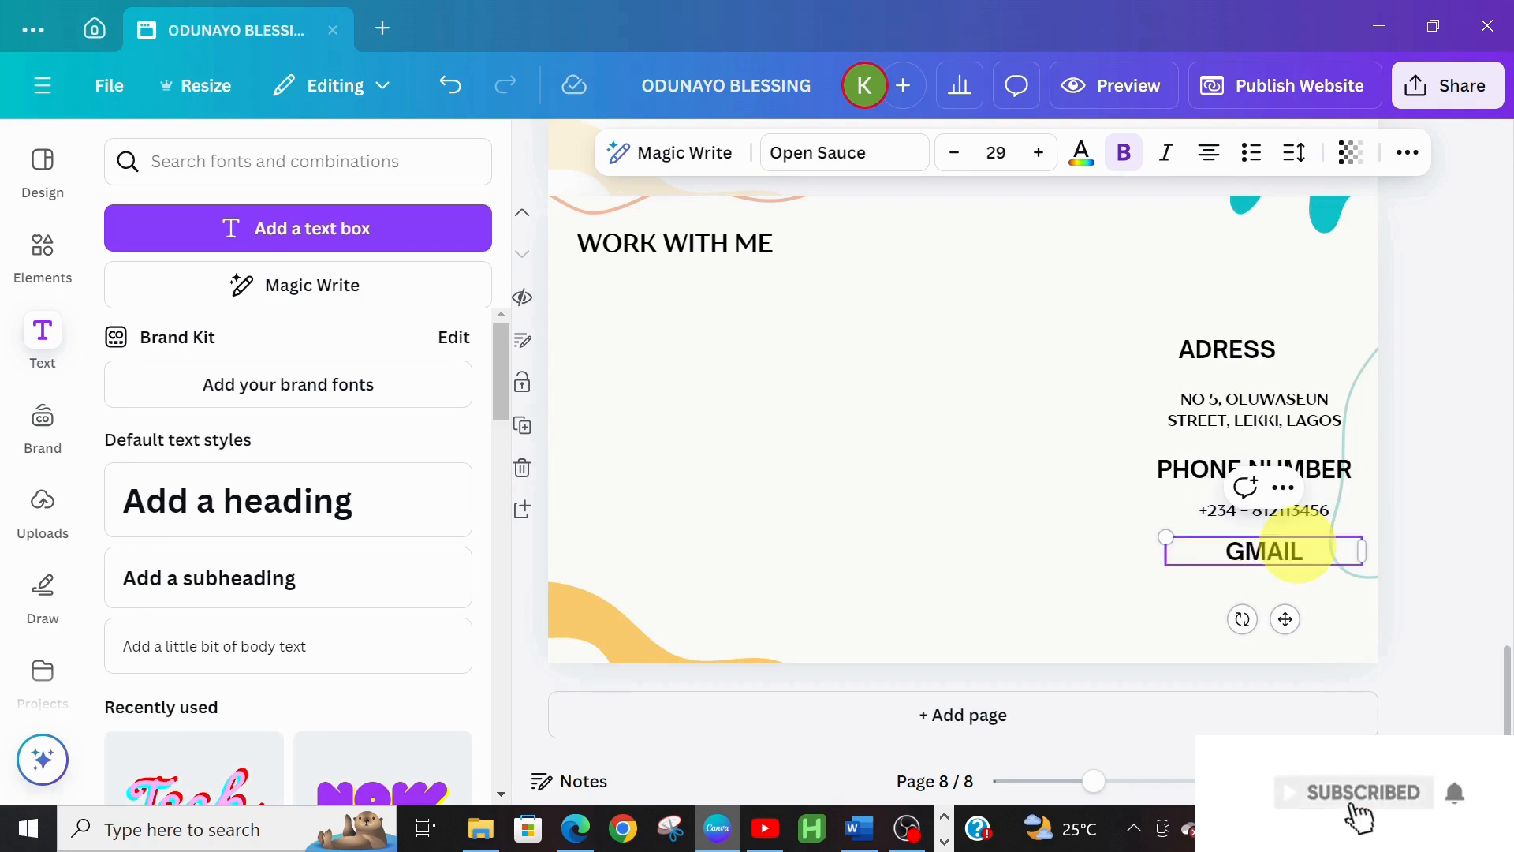
{"action": "left_click", "coordinate": [1213, 588]}
{"action": "left_click_drag", "start_coordinate": [1260, 559], "coordinate": [1245, 568]}
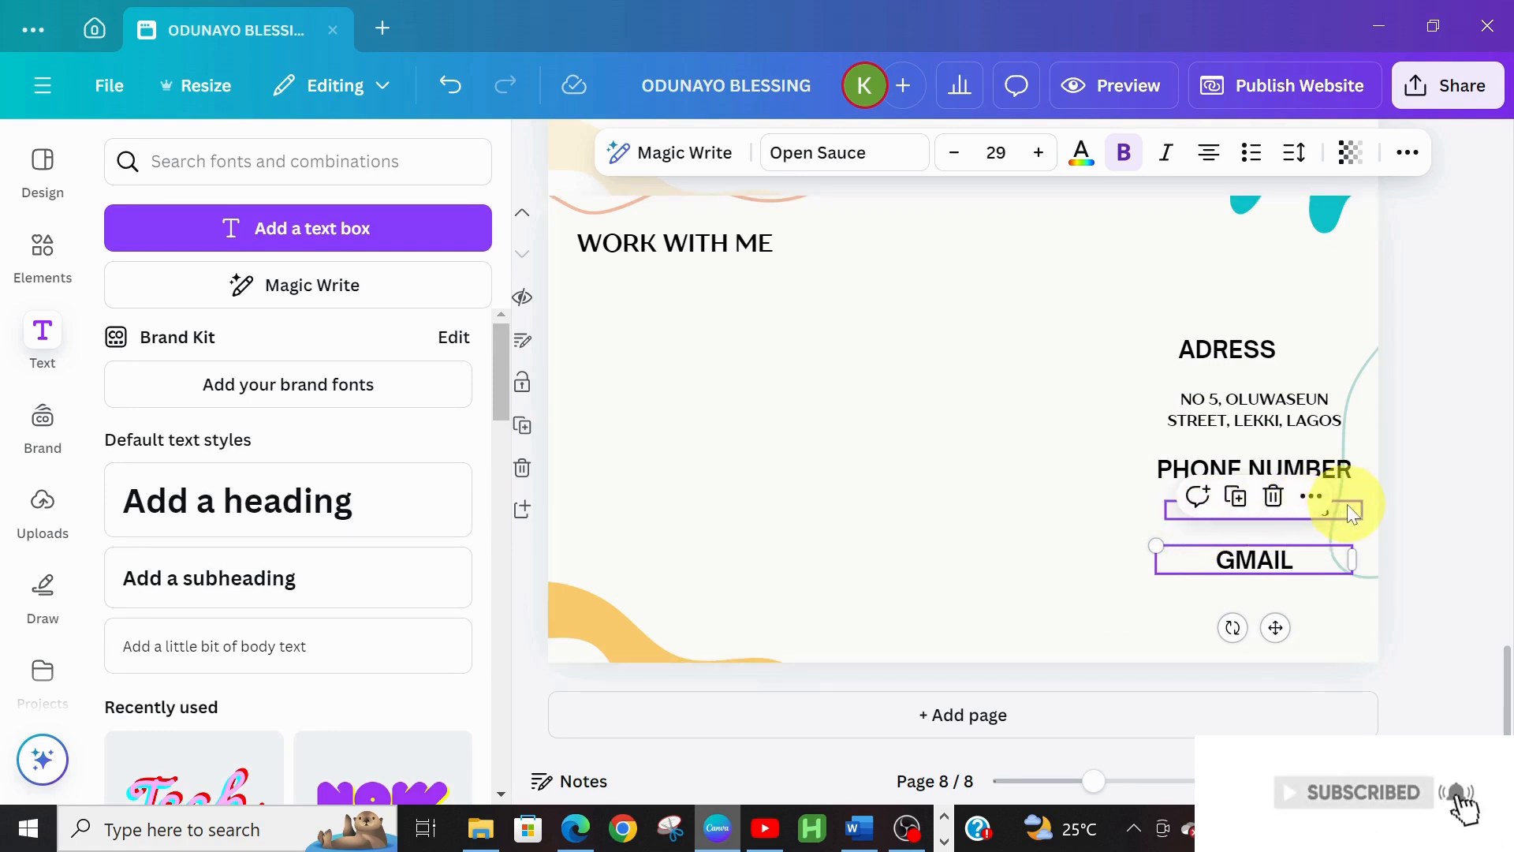
Place a copy of the number text under GMAIL and replace it with the contact's email address
{"action": "left_click", "coordinate": [1353, 513]}
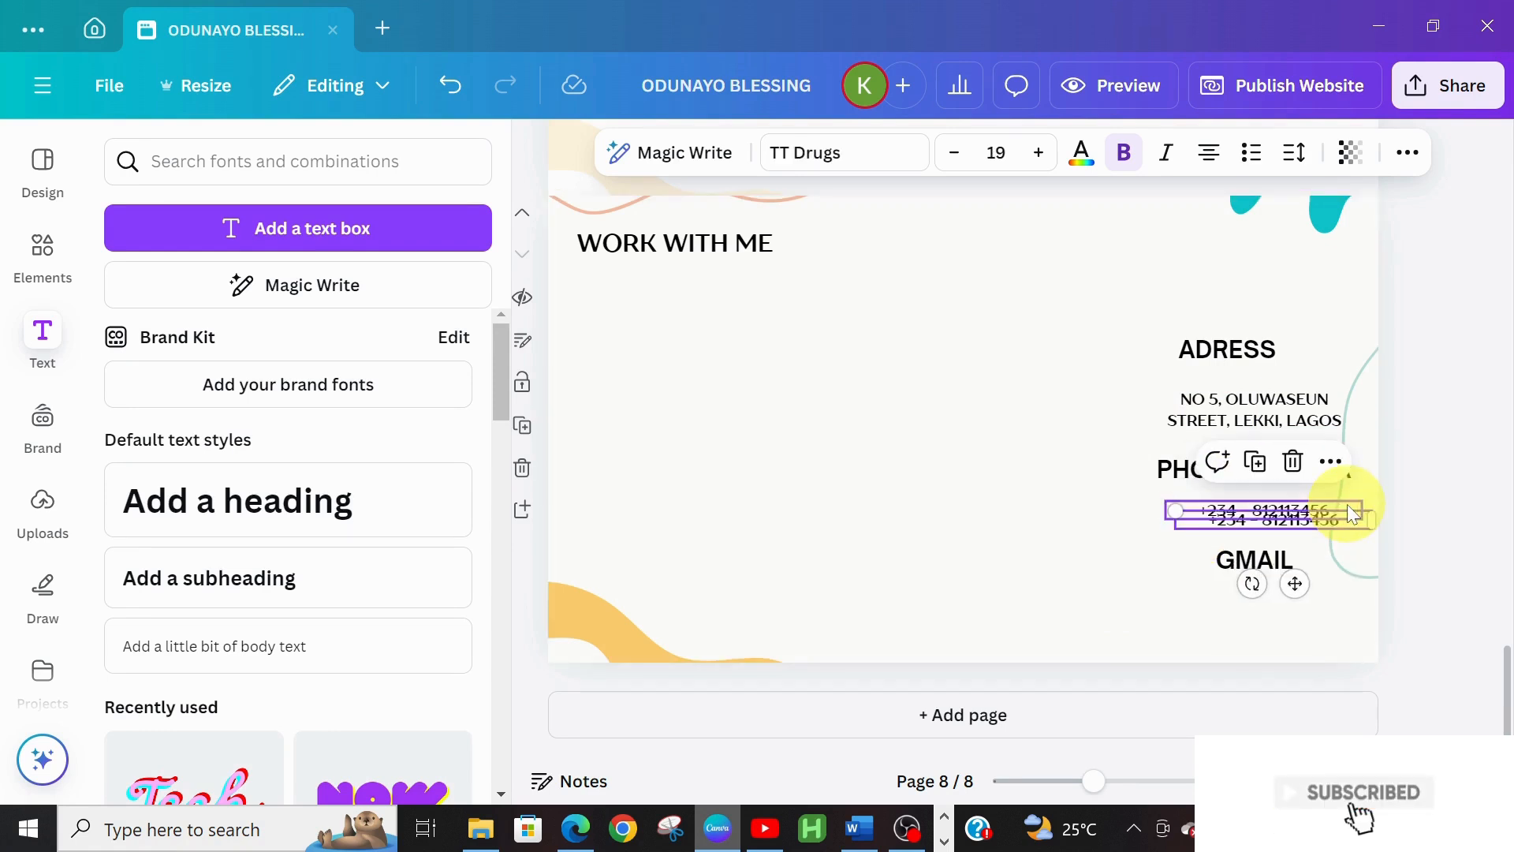
{"action": "left_click_drag", "start_coordinate": [1294, 584], "coordinate": [1285, 667]}
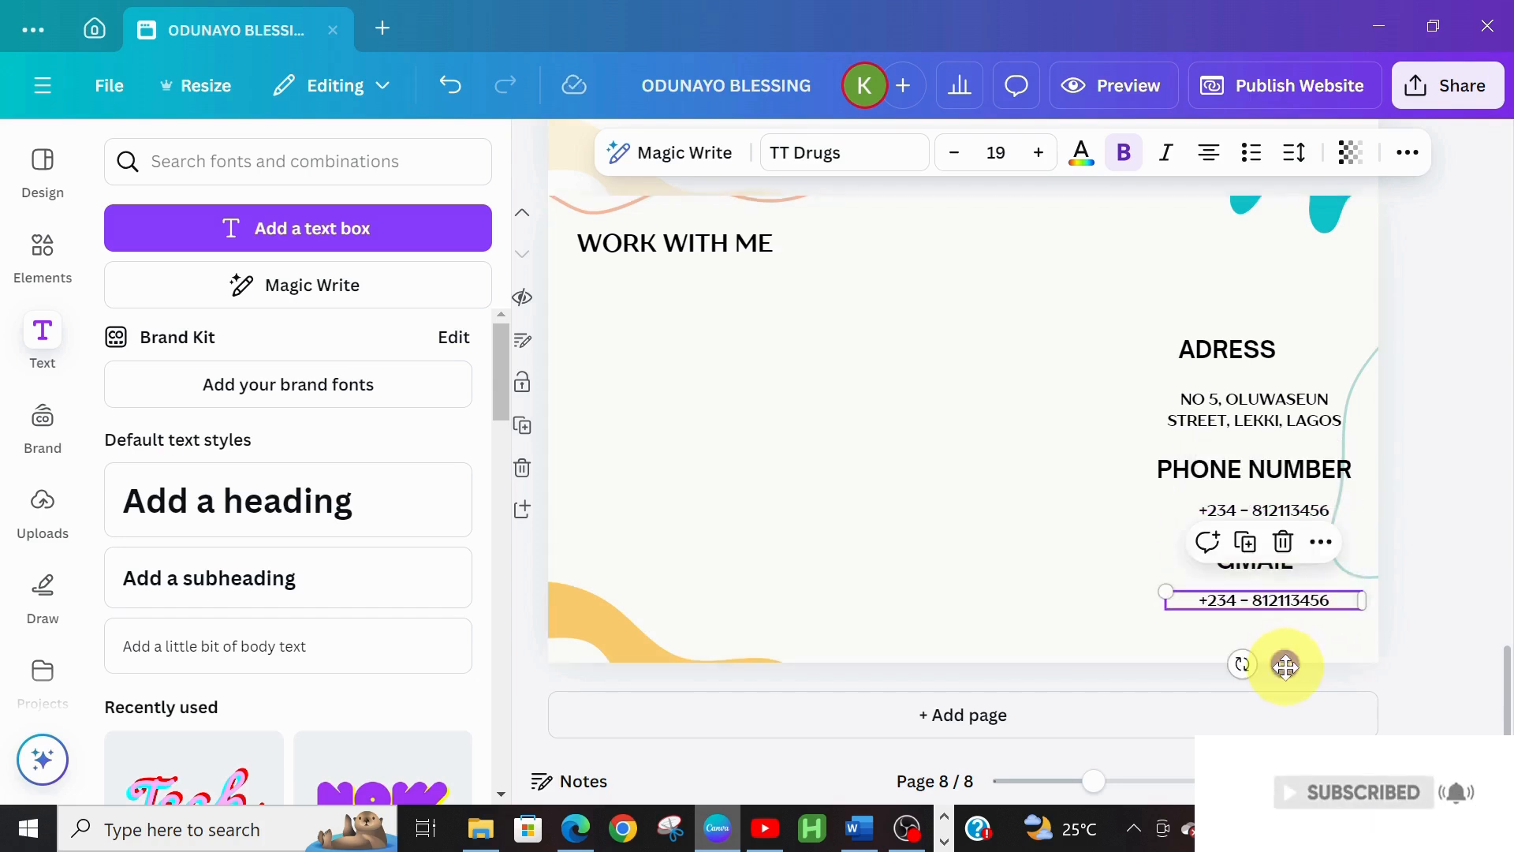
{"action": "left_click", "coordinate": [1264, 603]}
{"action": "left_click_drag", "start_coordinate": [1263, 602], "coordinate": [1260, 592]}
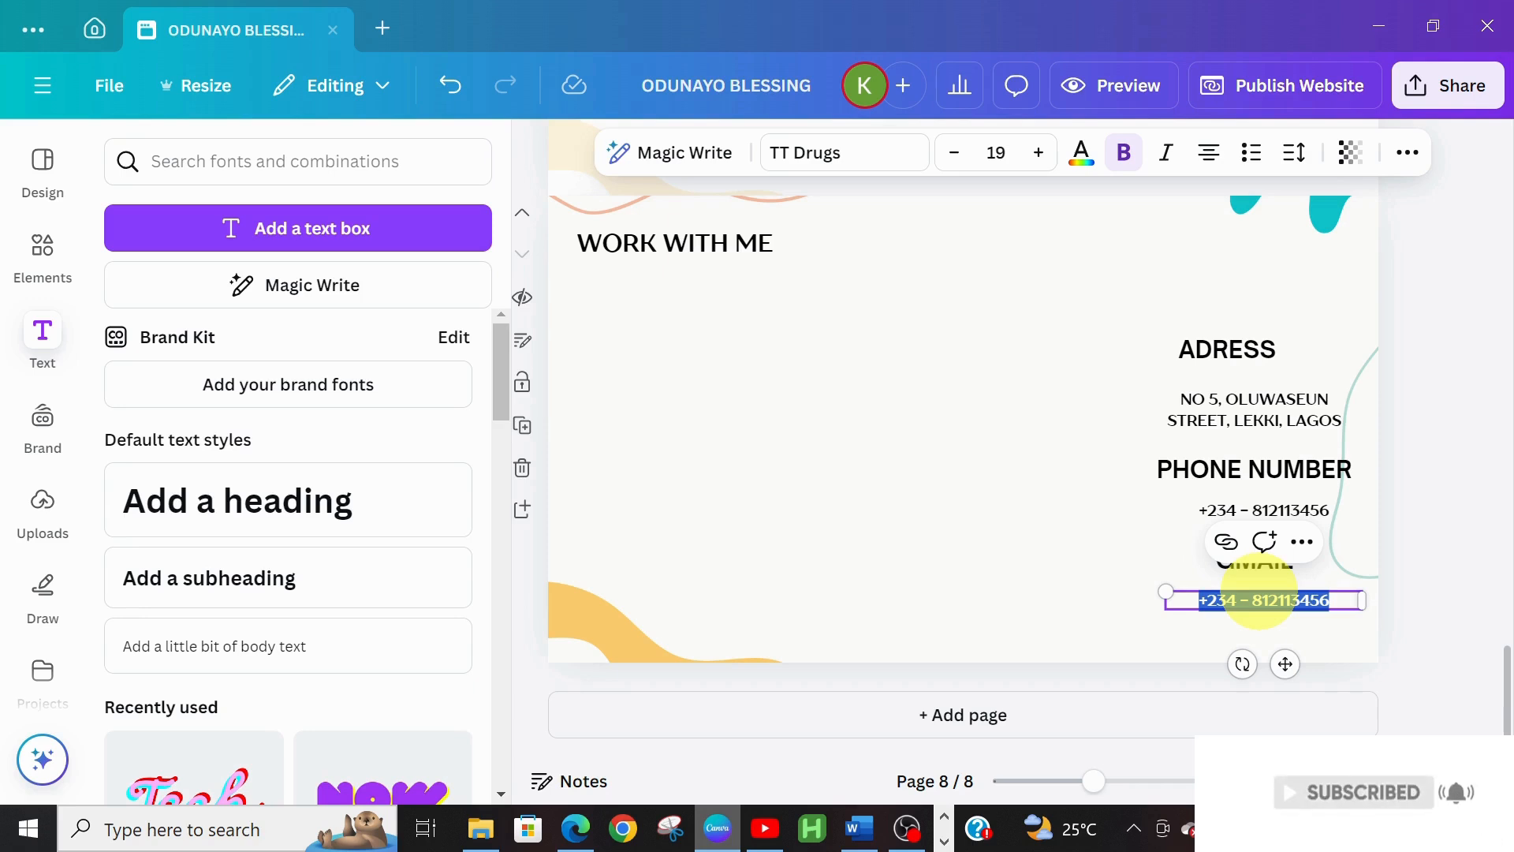
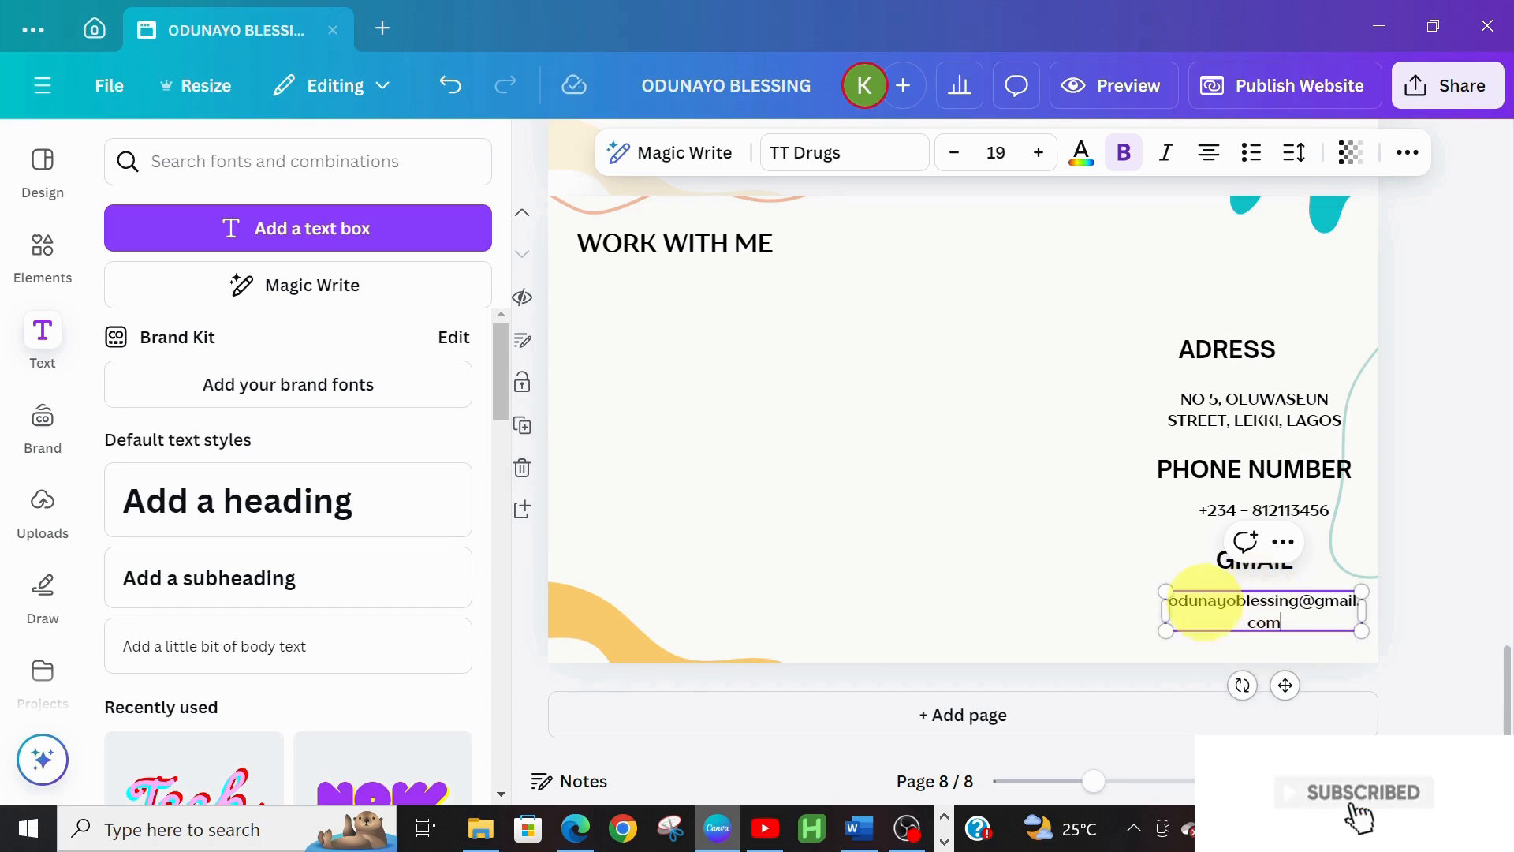
{"action": "left_click", "coordinate": [1134, 588]}
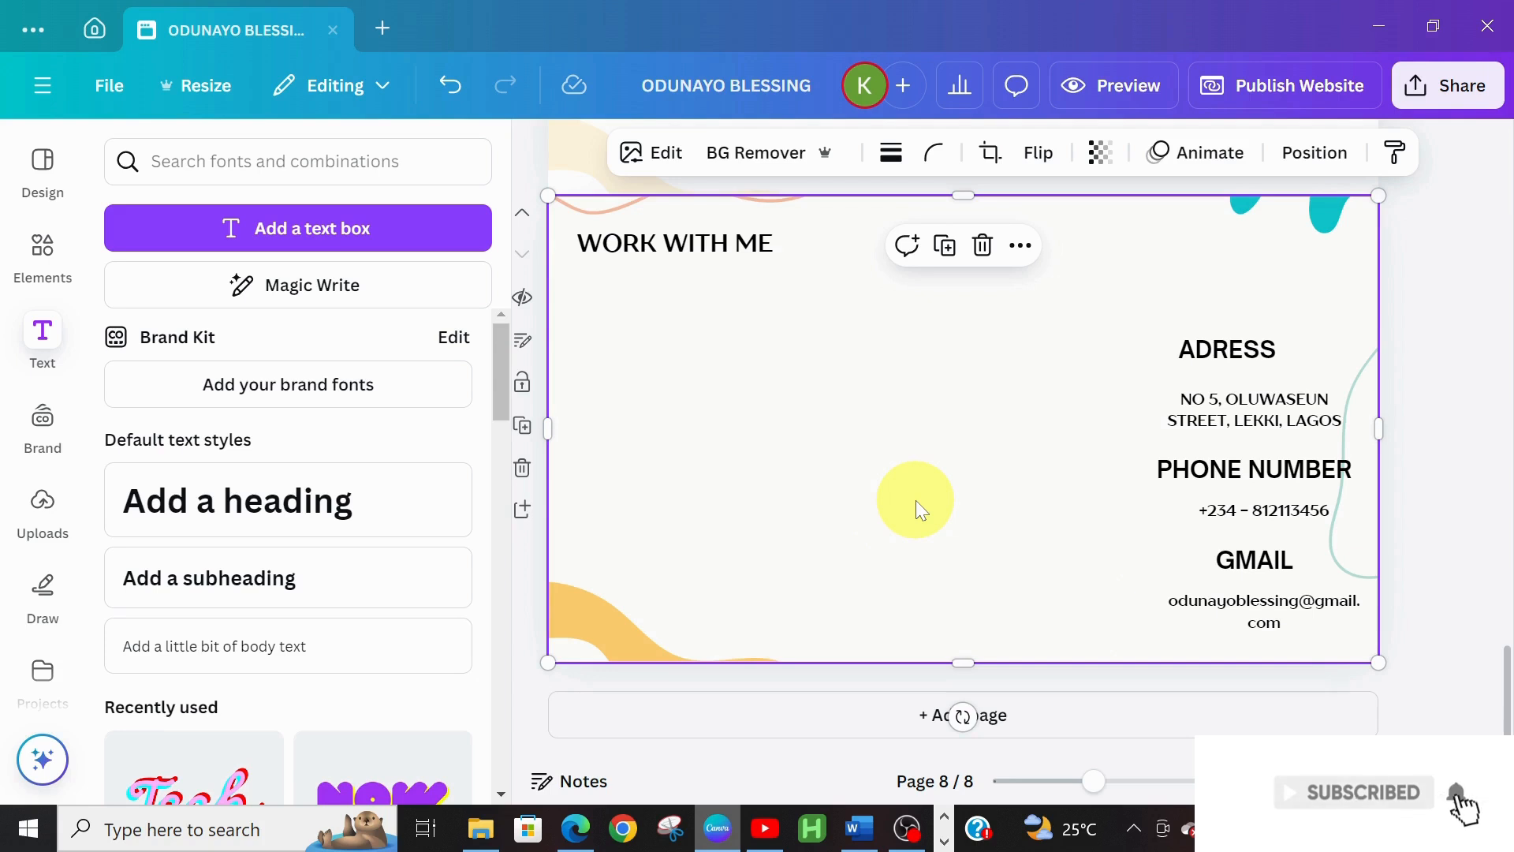
Add a circle frame from the Elements 'Frame' search, keep one, place it left under WORK WITH ME, and enlarge it
{"action": "left_click", "coordinate": [26, 268]}
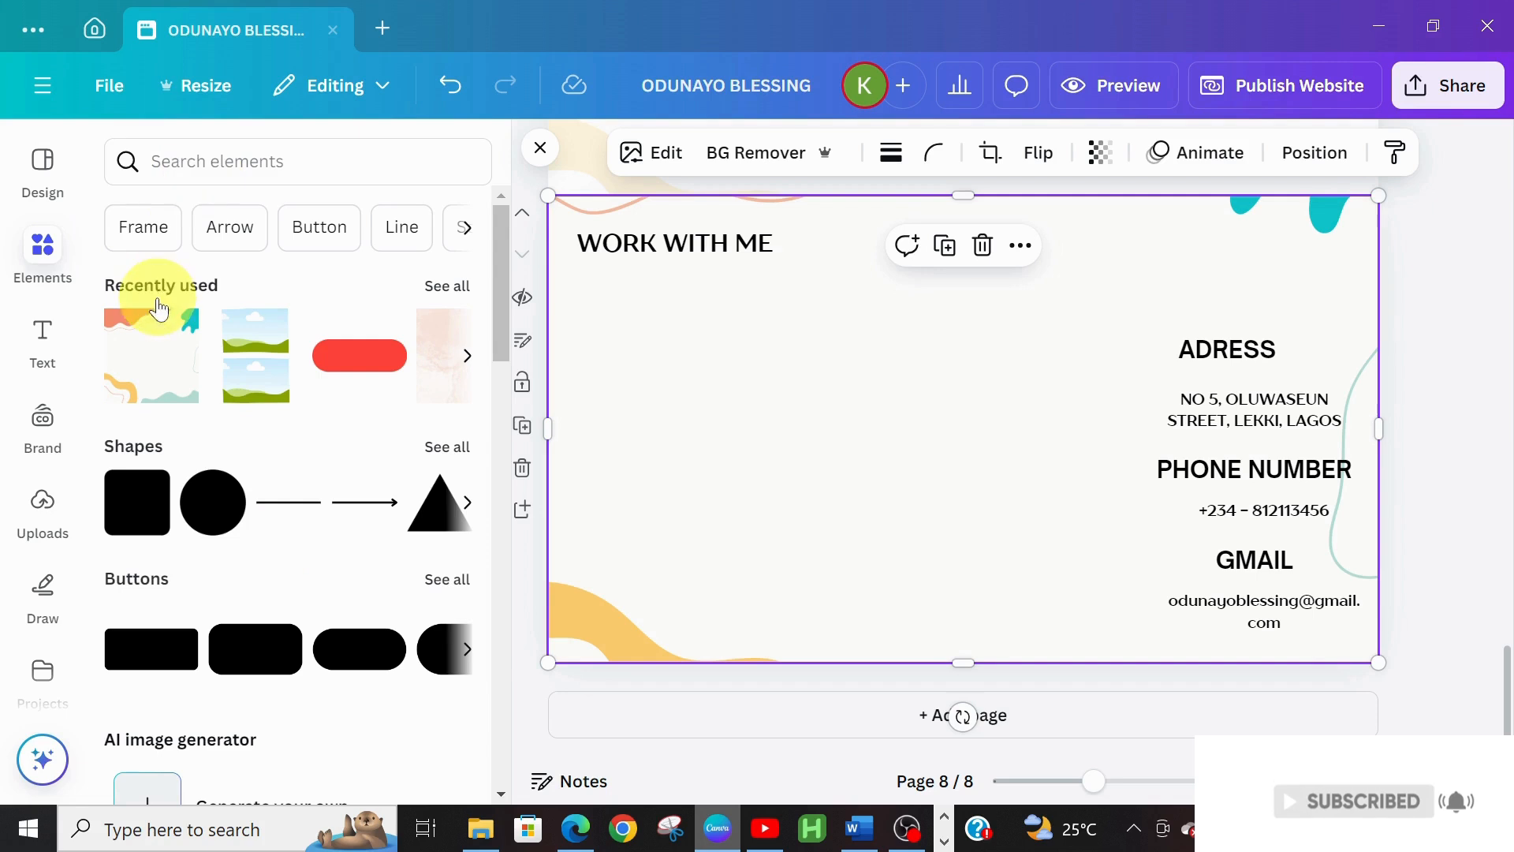
{"action": "left_click", "coordinate": [139, 223]}
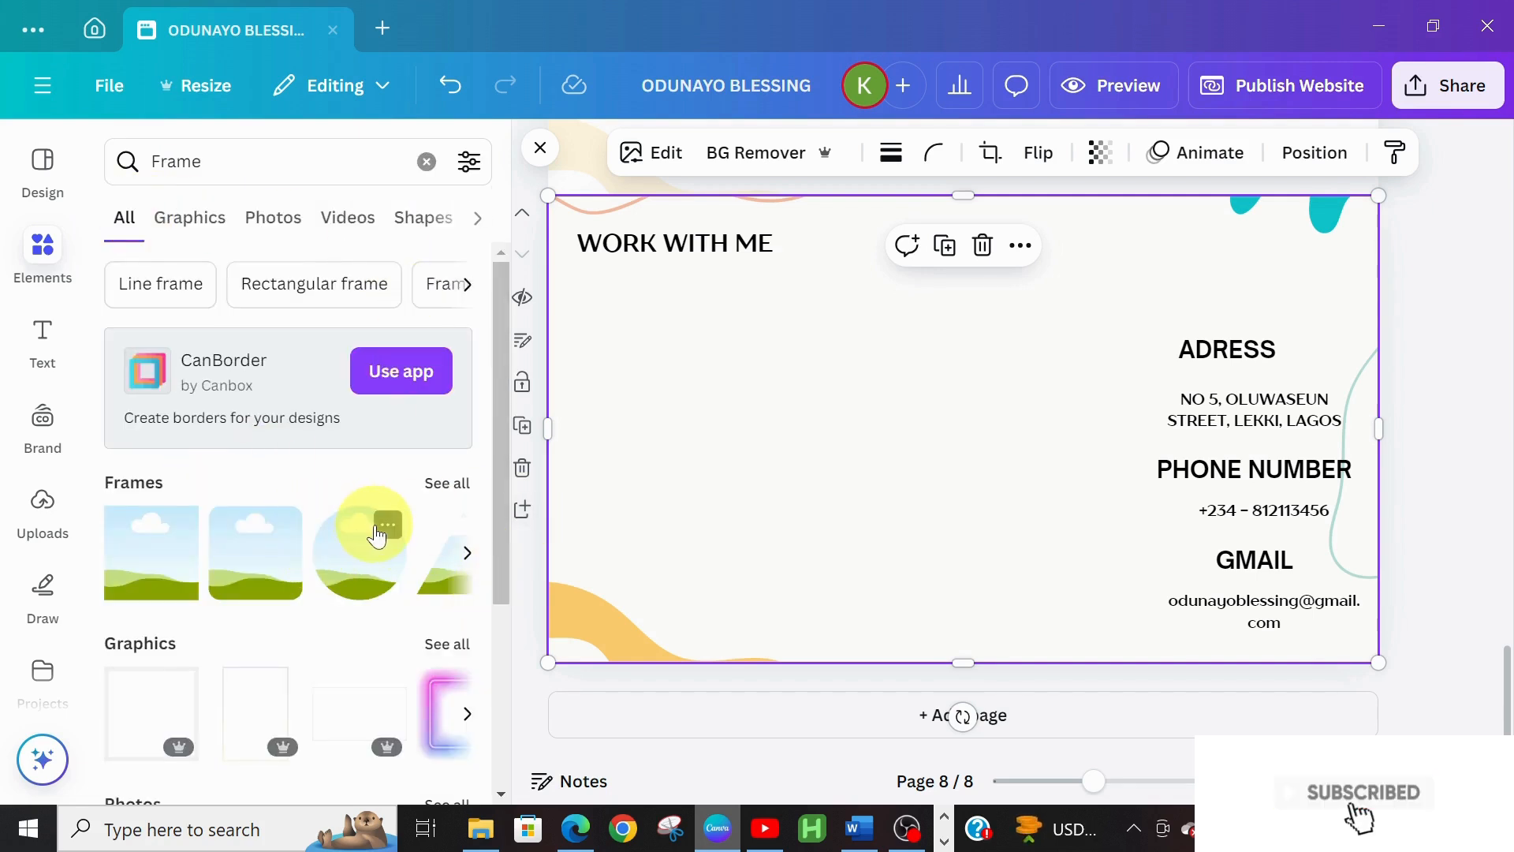
{"action": "left_click", "coordinate": [387, 525]}
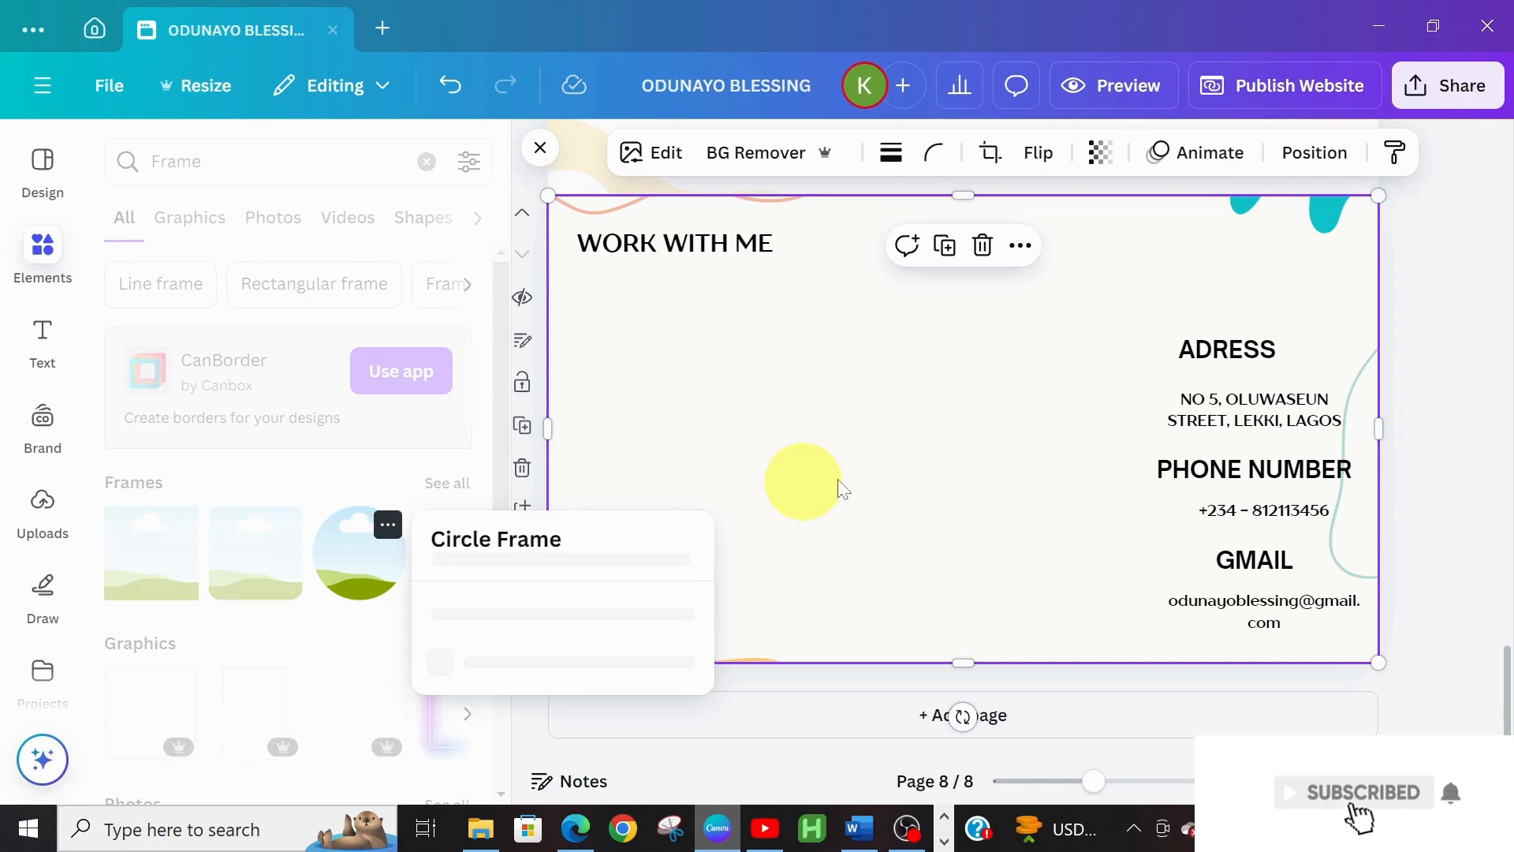
{"action": "left_click", "coordinate": [331, 556]}
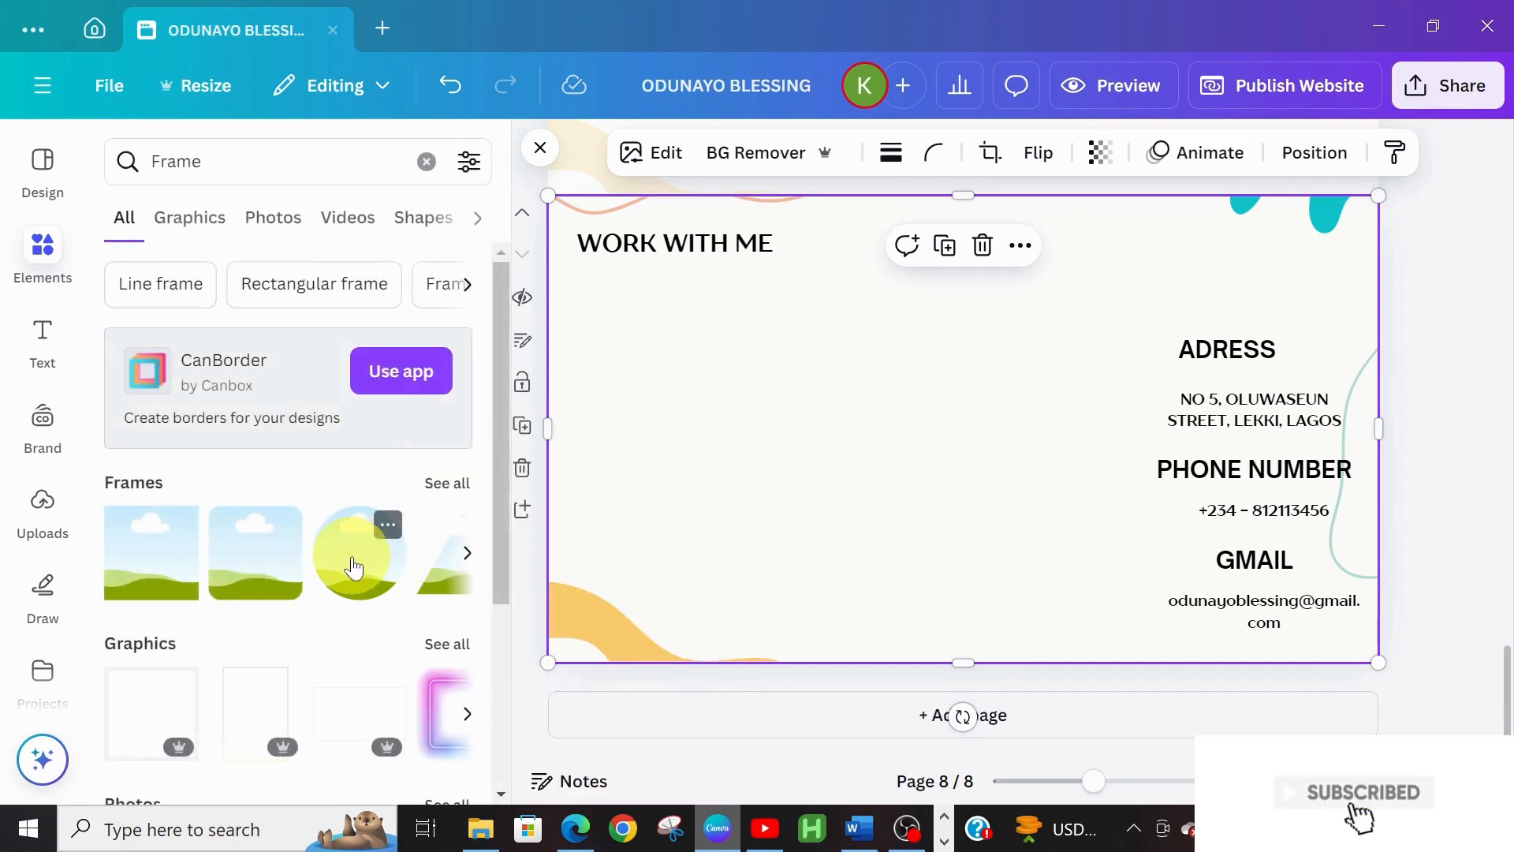
{"action": "left_click", "coordinate": [352, 566]}
{"action": "left_click_drag", "start_coordinate": [990, 415], "coordinate": [723, 407]}
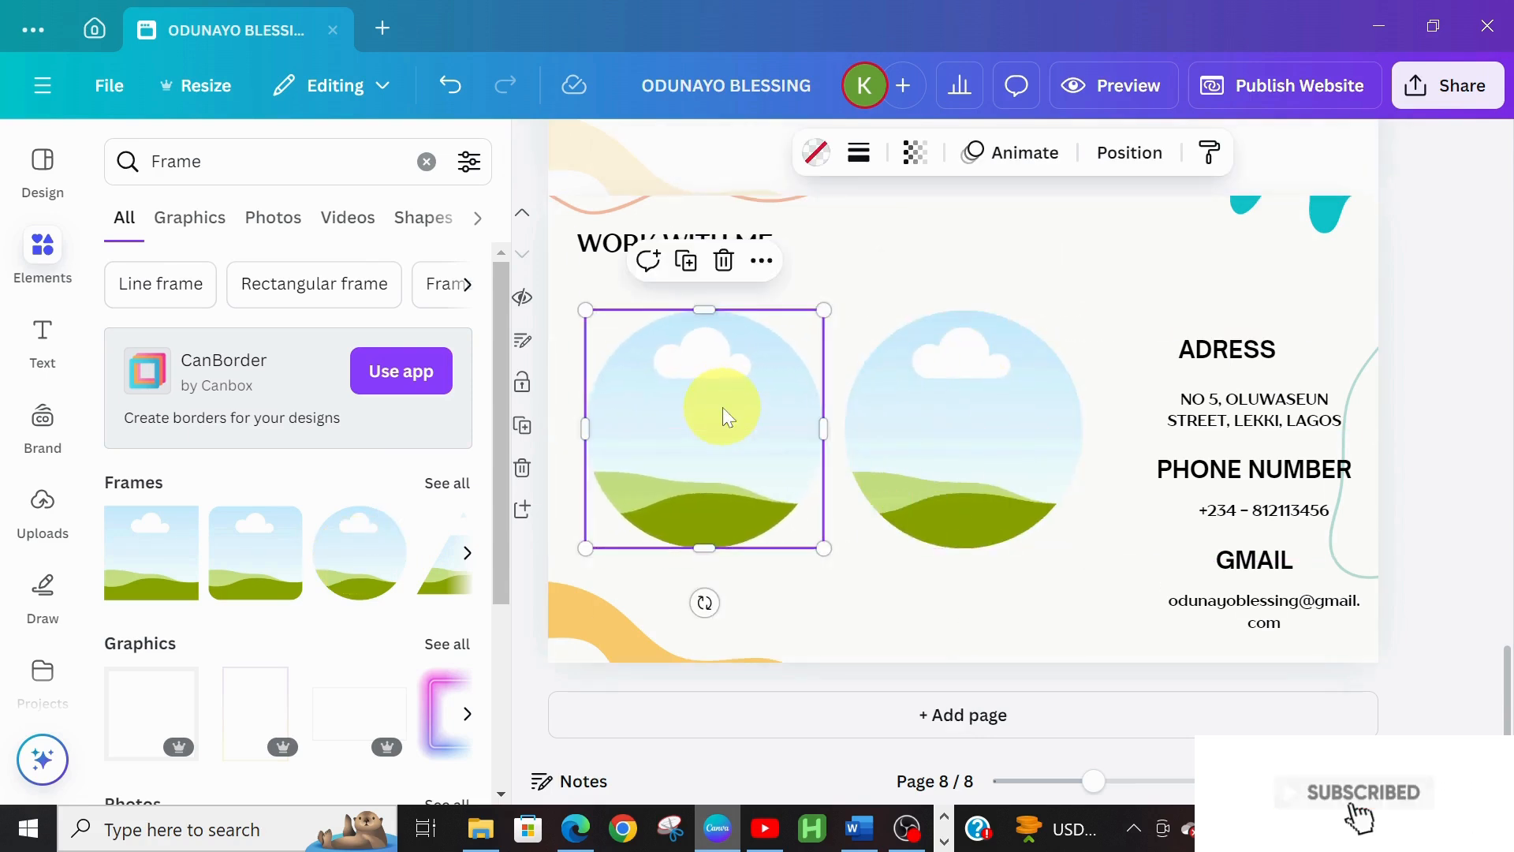
{"action": "left_click", "coordinate": [724, 261]}
{"action": "left_click", "coordinate": [1034, 480]}
{"action": "left_click_drag", "start_coordinate": [1034, 481], "coordinate": [778, 483]}
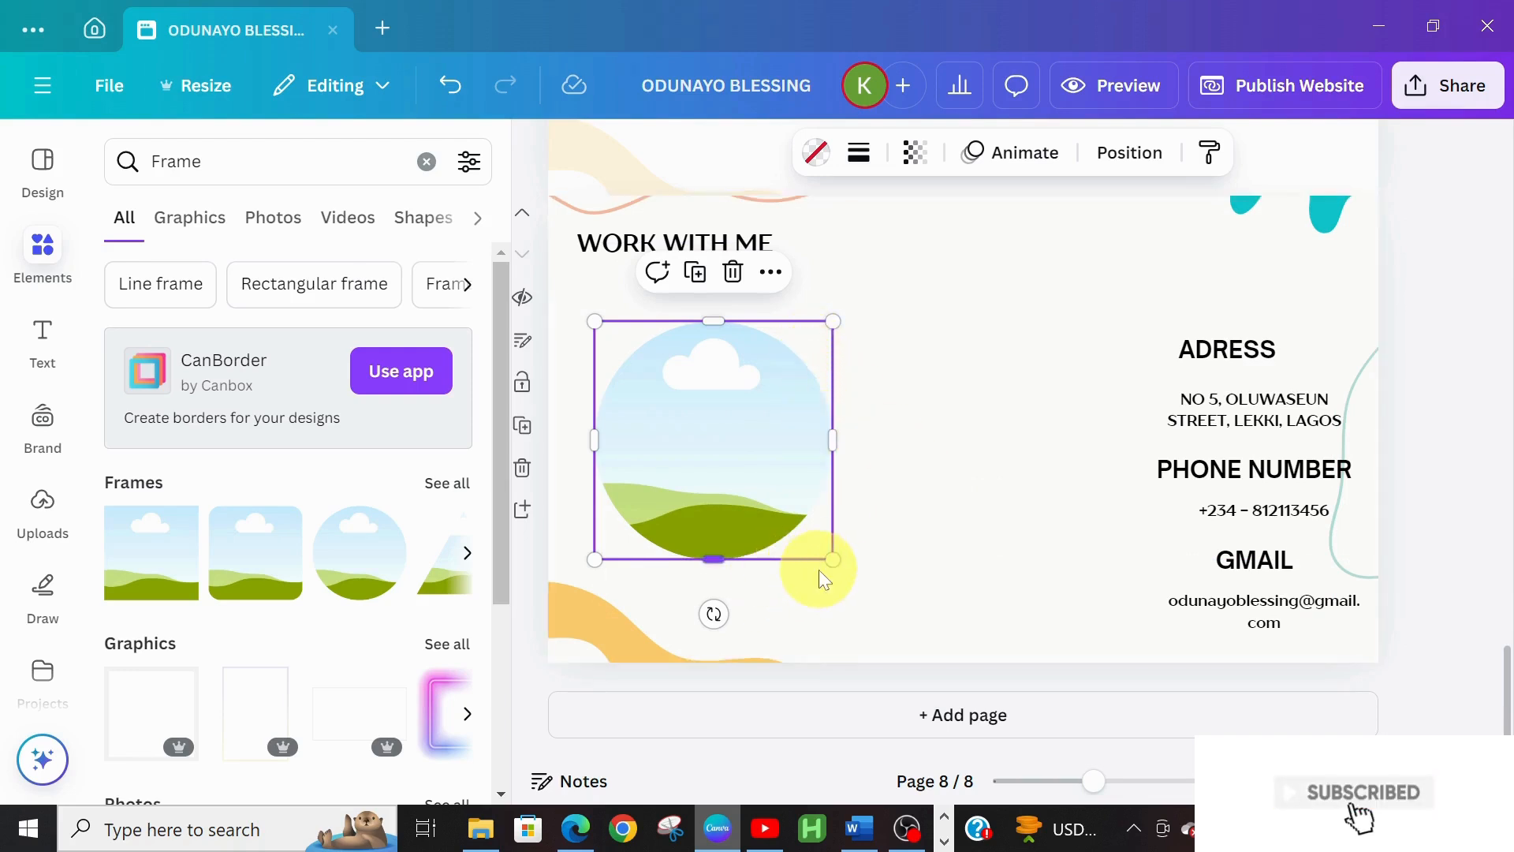
{"action": "left_click_drag", "start_coordinate": [848, 568], "coordinate": [945, 592]}
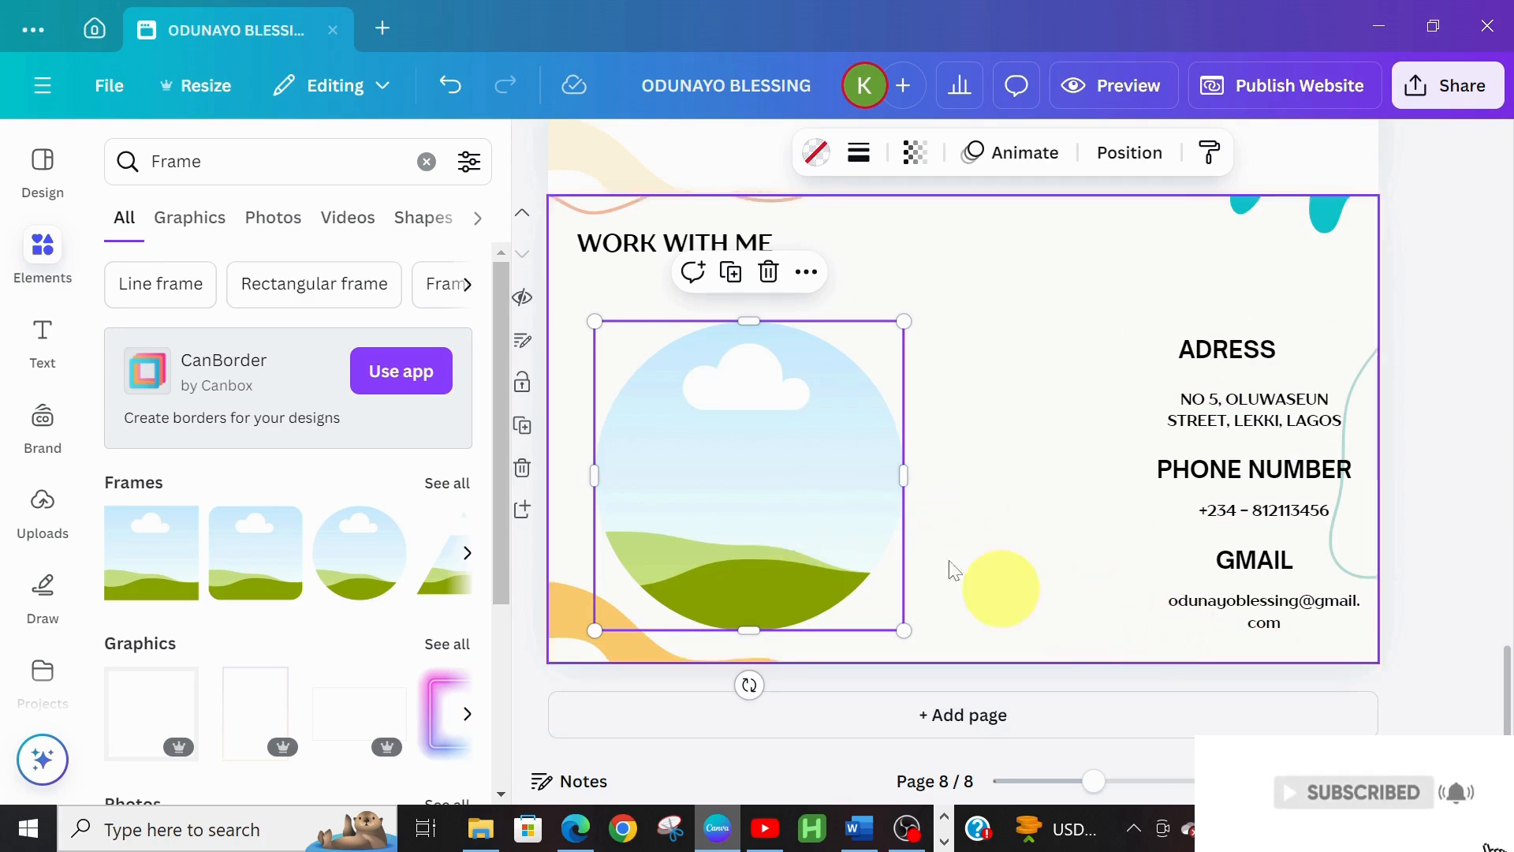
Drop the uploaded portrait photo into the circle frame, enlarge it slightly and nudge it up
{"action": "left_click", "coordinate": [31, 497]}
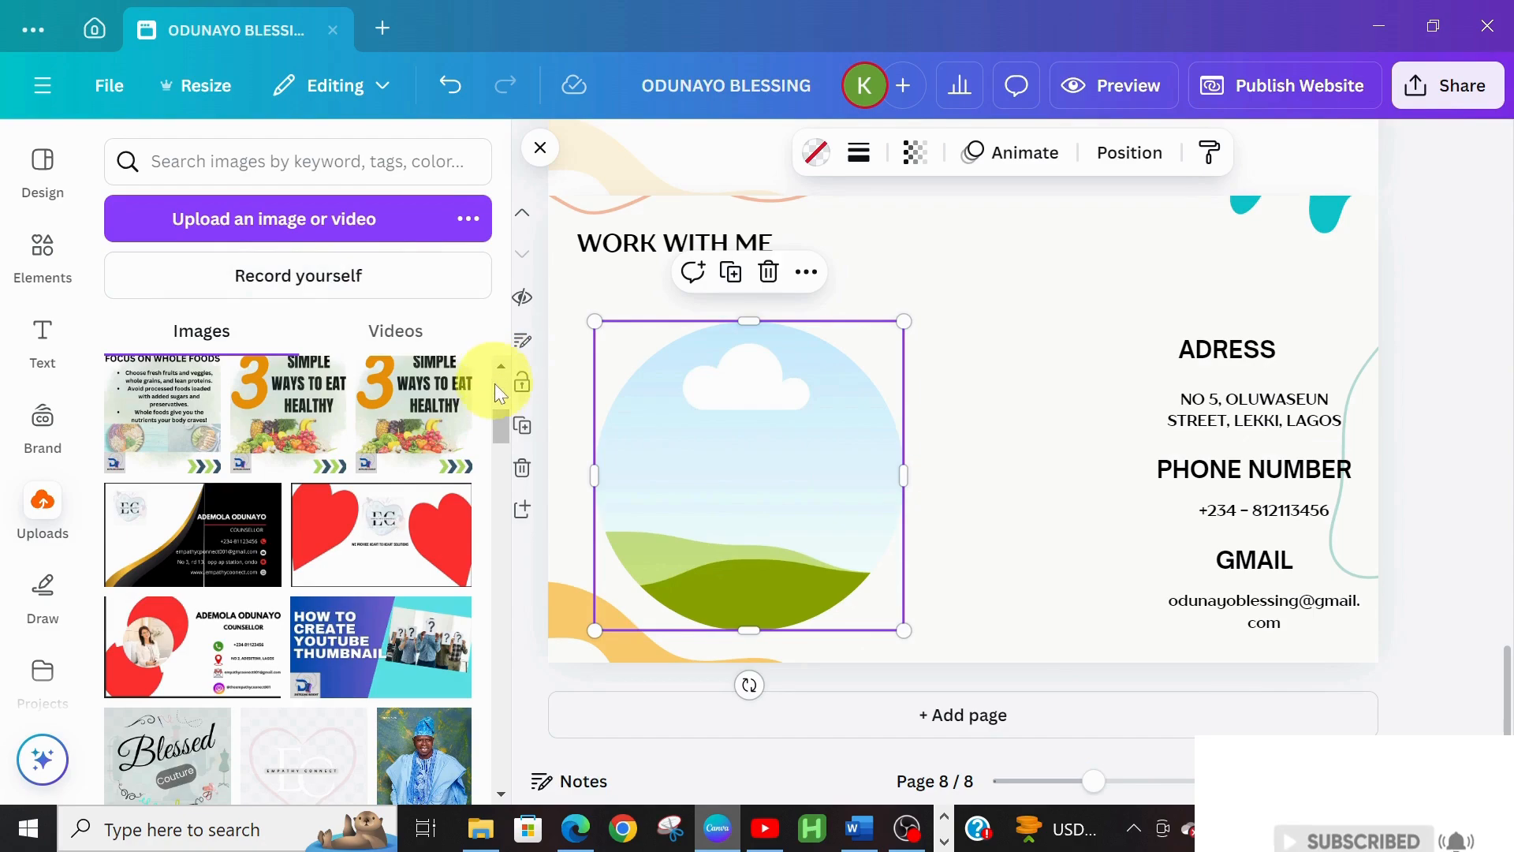
{"action": "left_click_drag", "start_coordinate": [499, 414], "coordinate": [503, 730]}
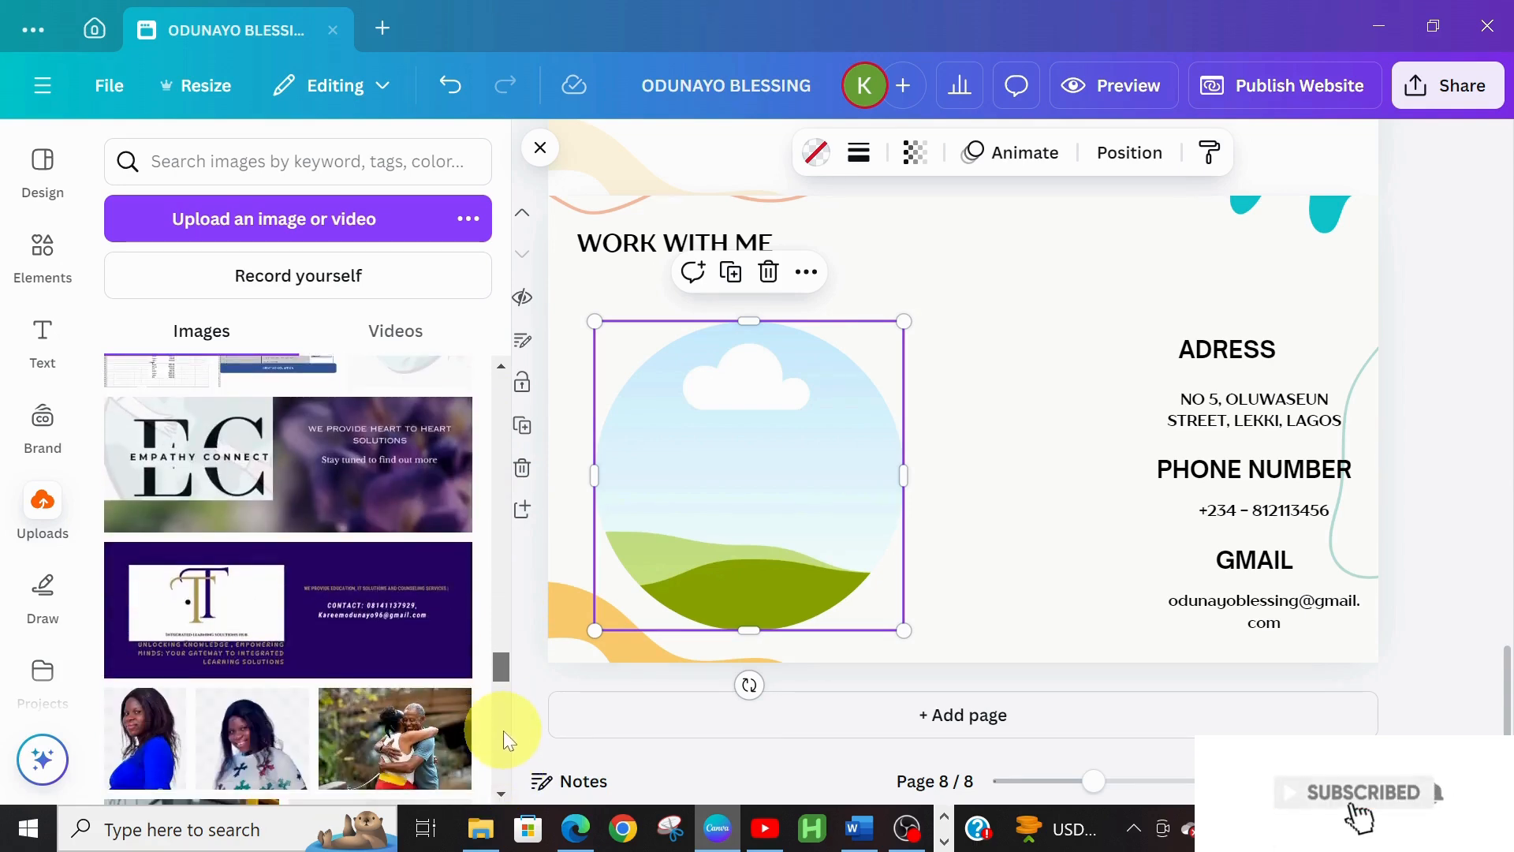
{"action": "left_click_drag", "start_coordinate": [288, 759], "coordinate": [1024, 588]}
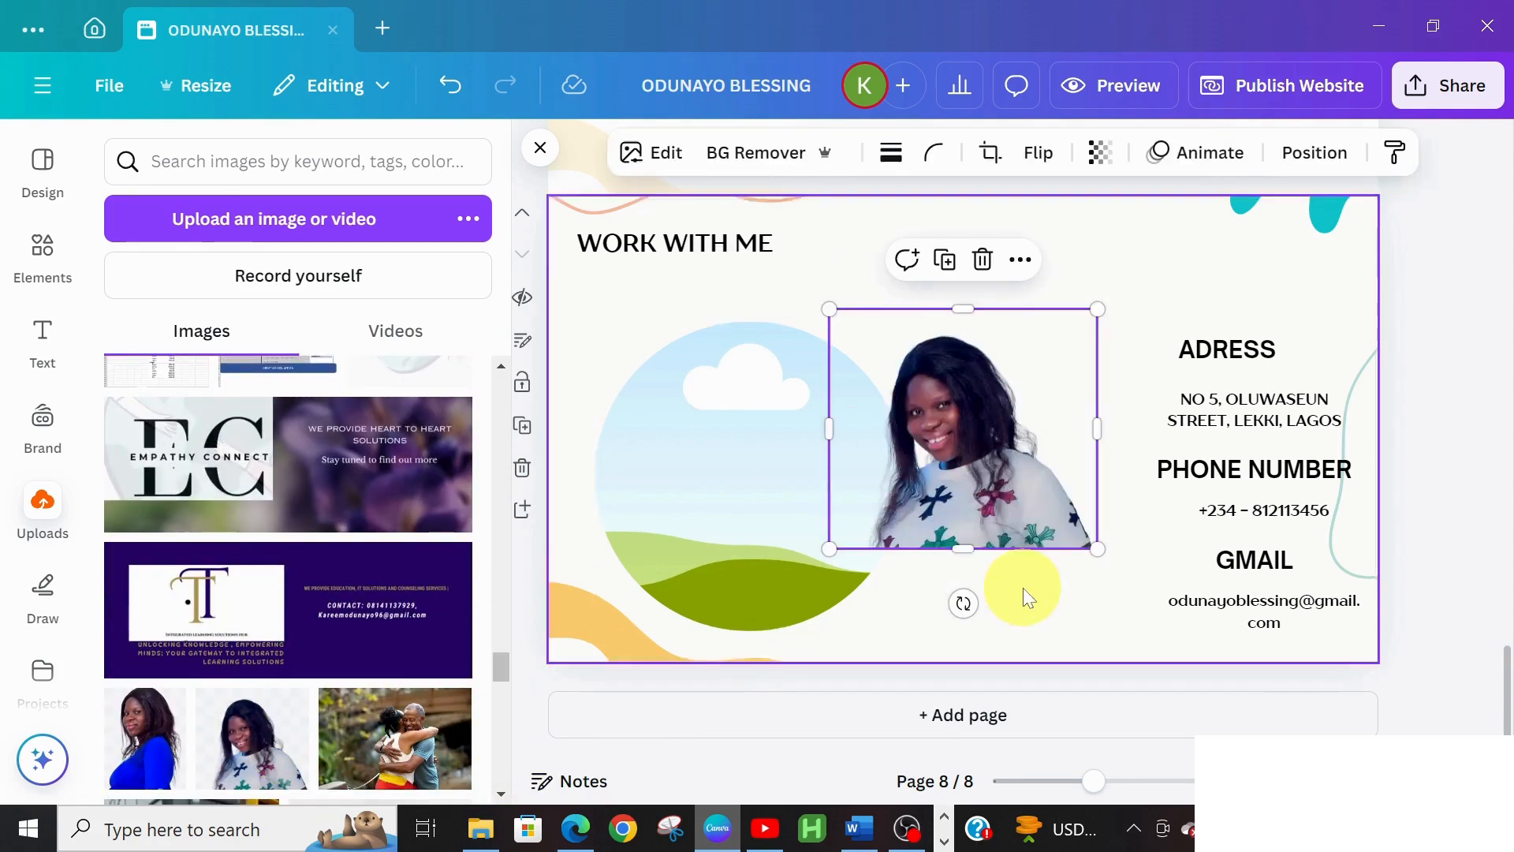
{"action": "left_click_drag", "start_coordinate": [1000, 498], "coordinate": [821, 525]}
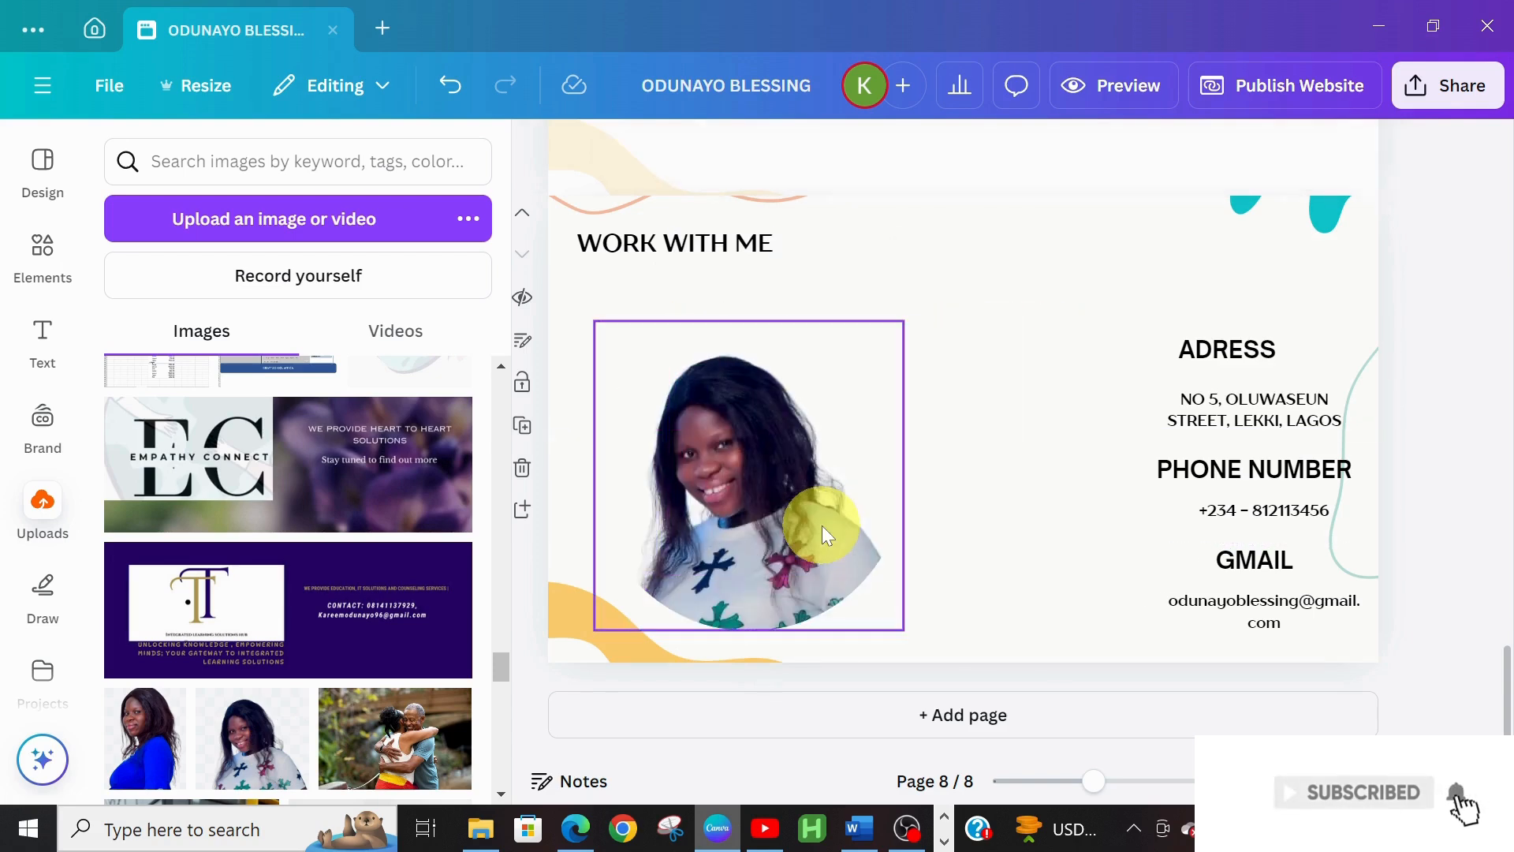
{"action": "left_click", "coordinate": [897, 626]}
{"action": "left_click_drag", "start_coordinate": [903, 629], "coordinate": [936, 663]}
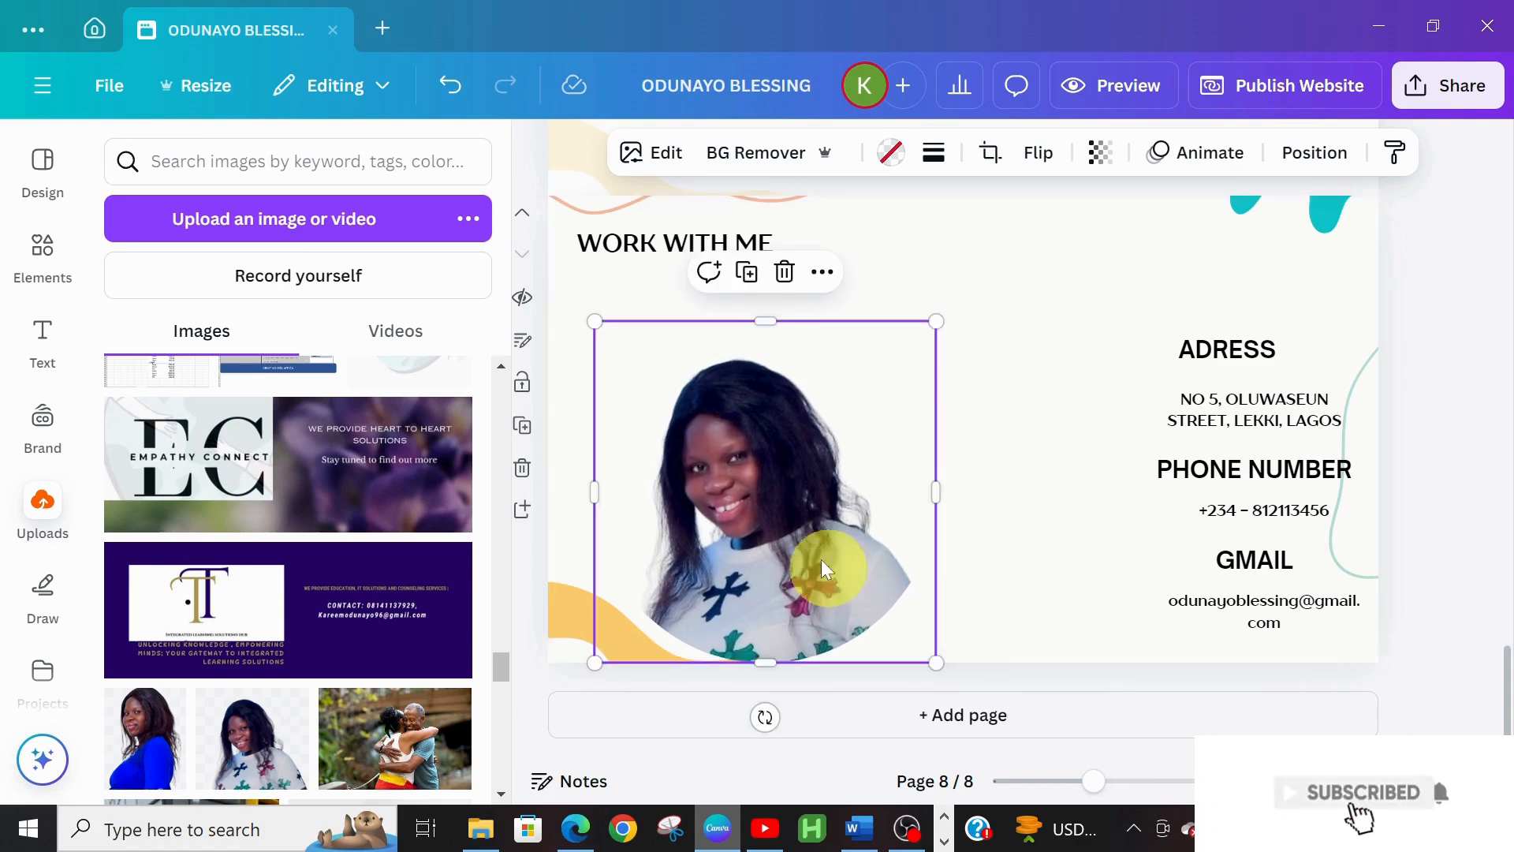
{"action": "left_click_drag", "start_coordinate": [802, 520], "coordinate": [802, 504]}
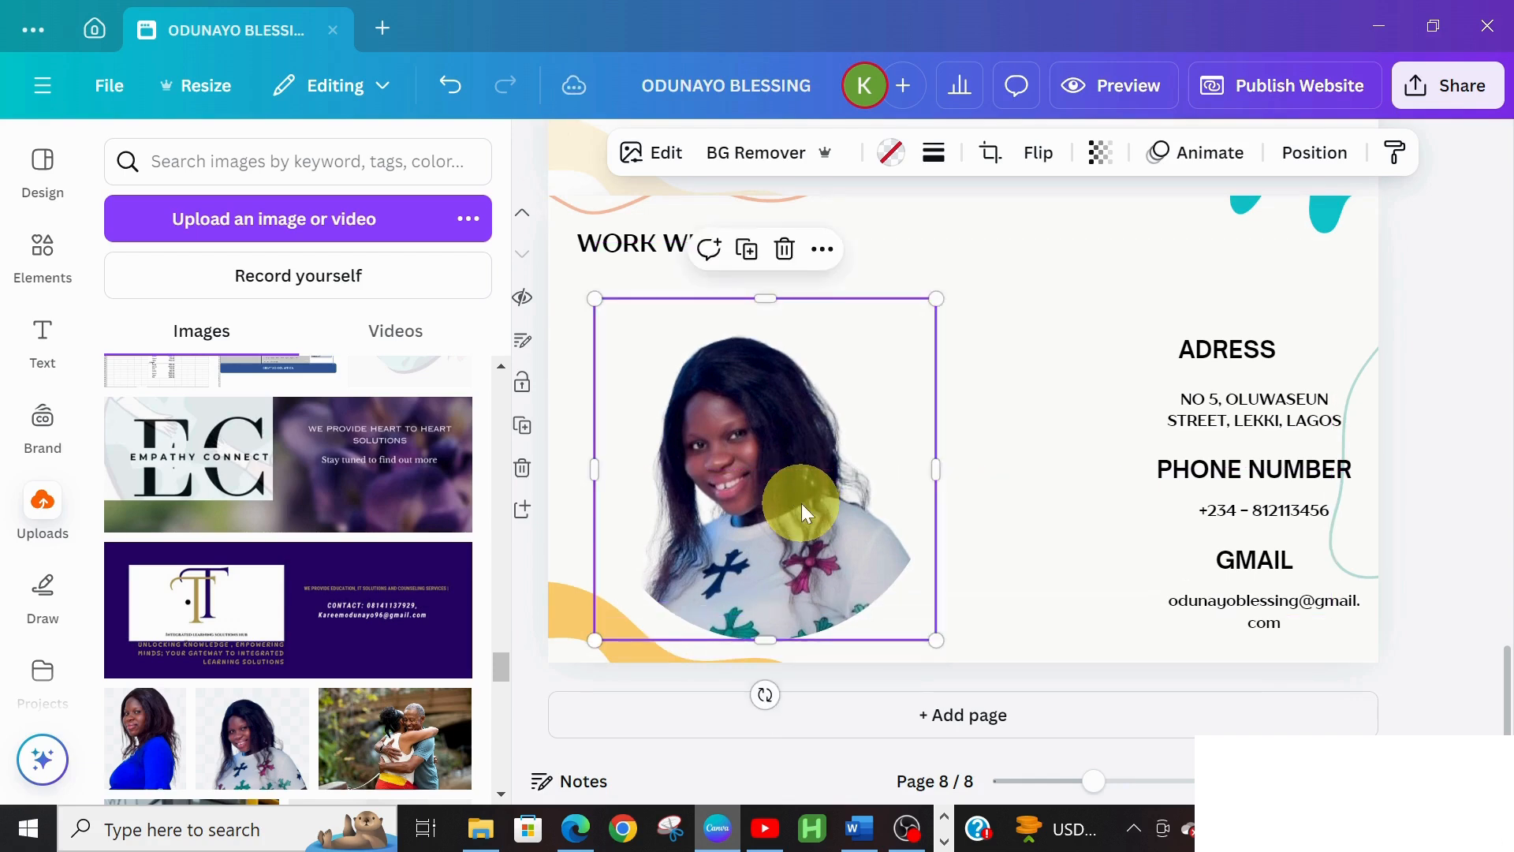
{"action": "left_click", "coordinate": [1011, 448]}
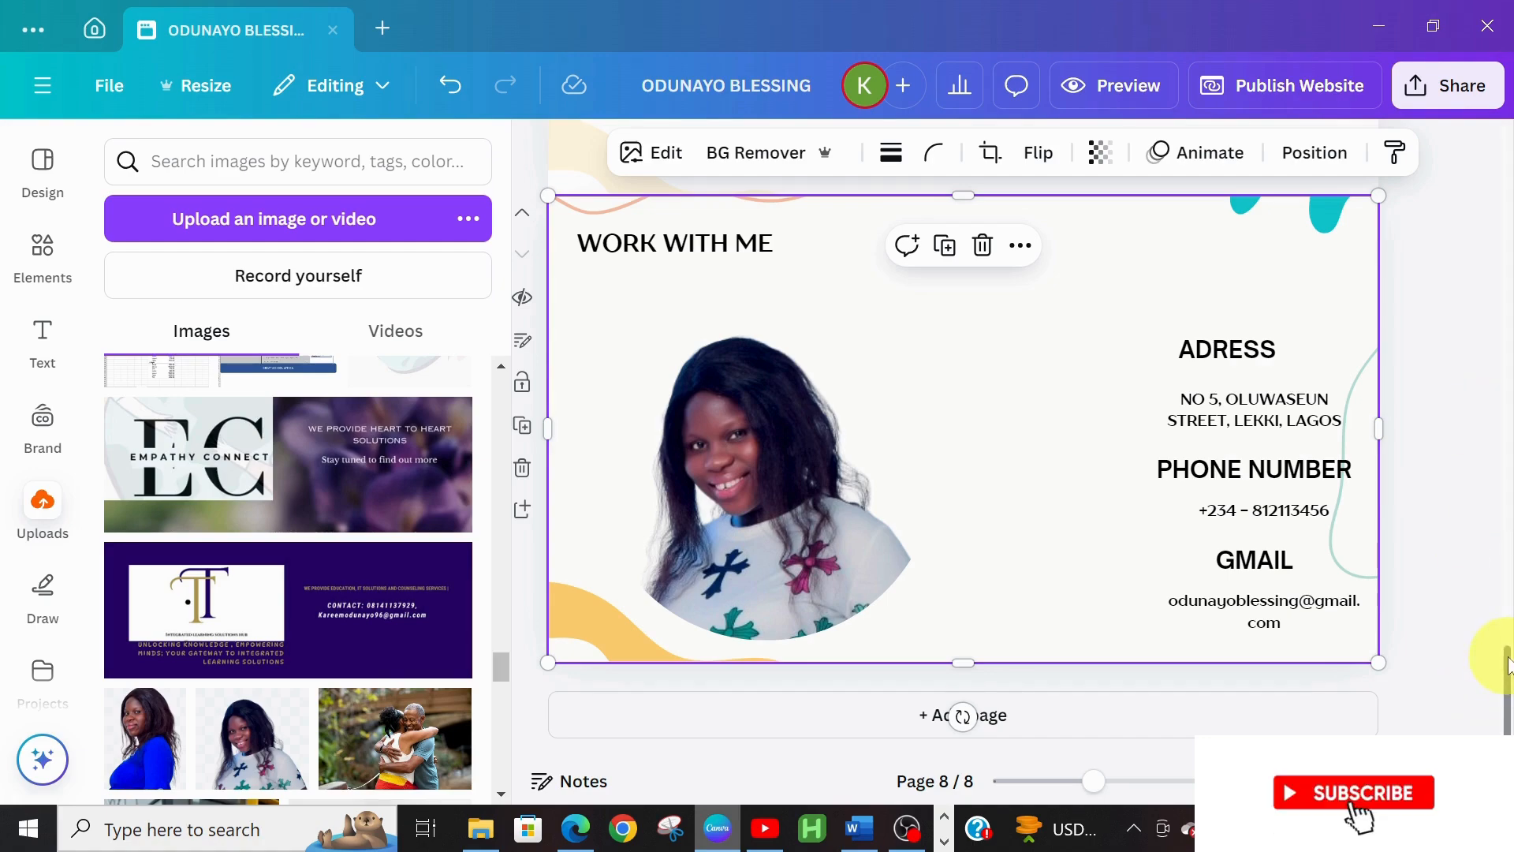
Link the CONTACT ME text on the first page to page '8 - Untitled'
{"action": "left_click_drag", "start_coordinate": [1493, 661], "coordinate": [1490, 94]}
{"action": "left_click", "coordinate": [1133, 573]}
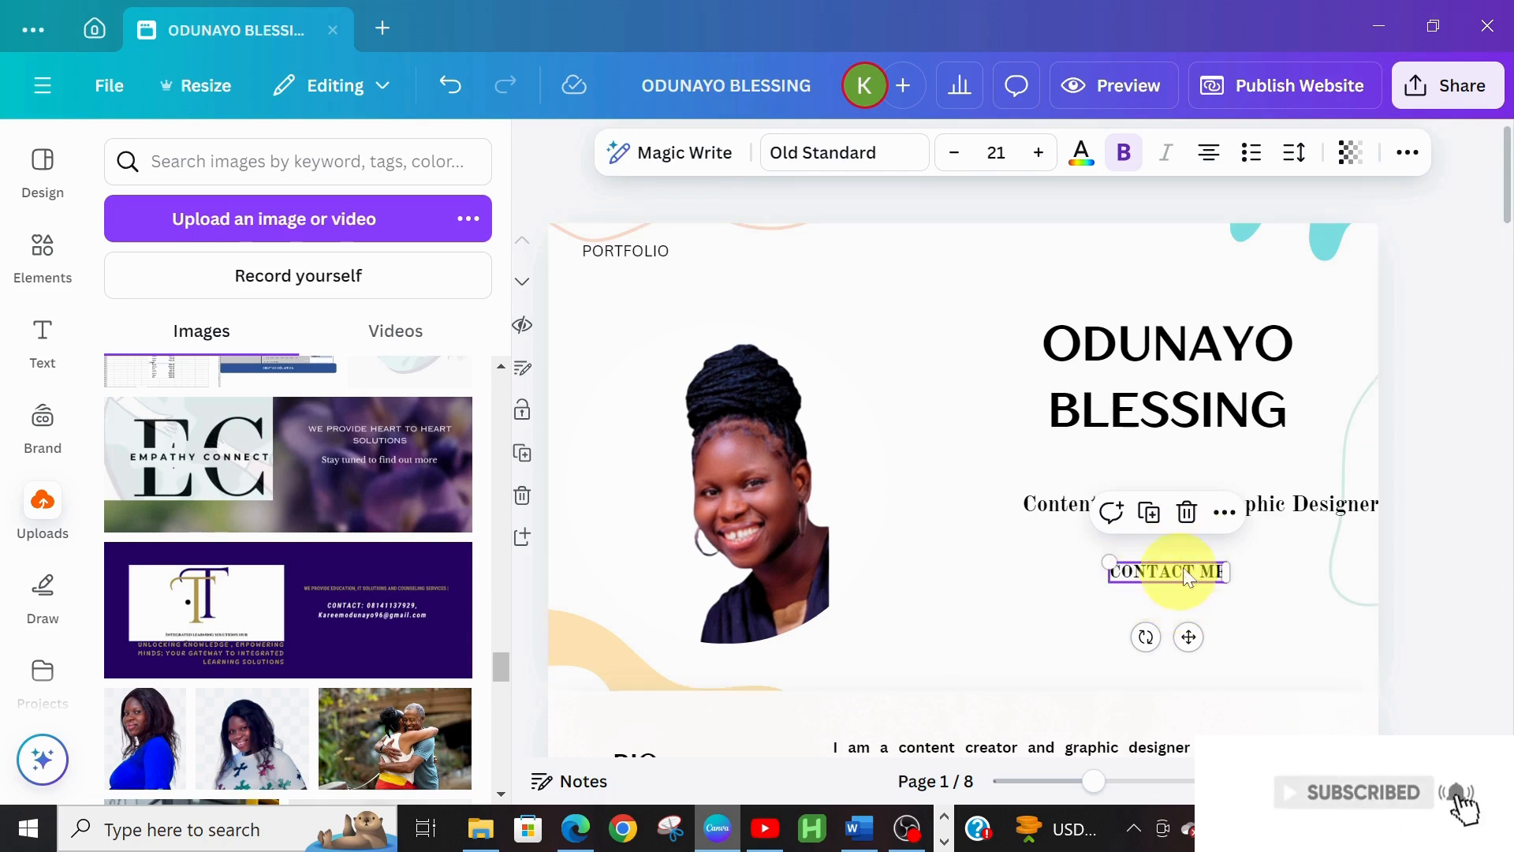
{"action": "left_click", "coordinate": [1221, 513]}
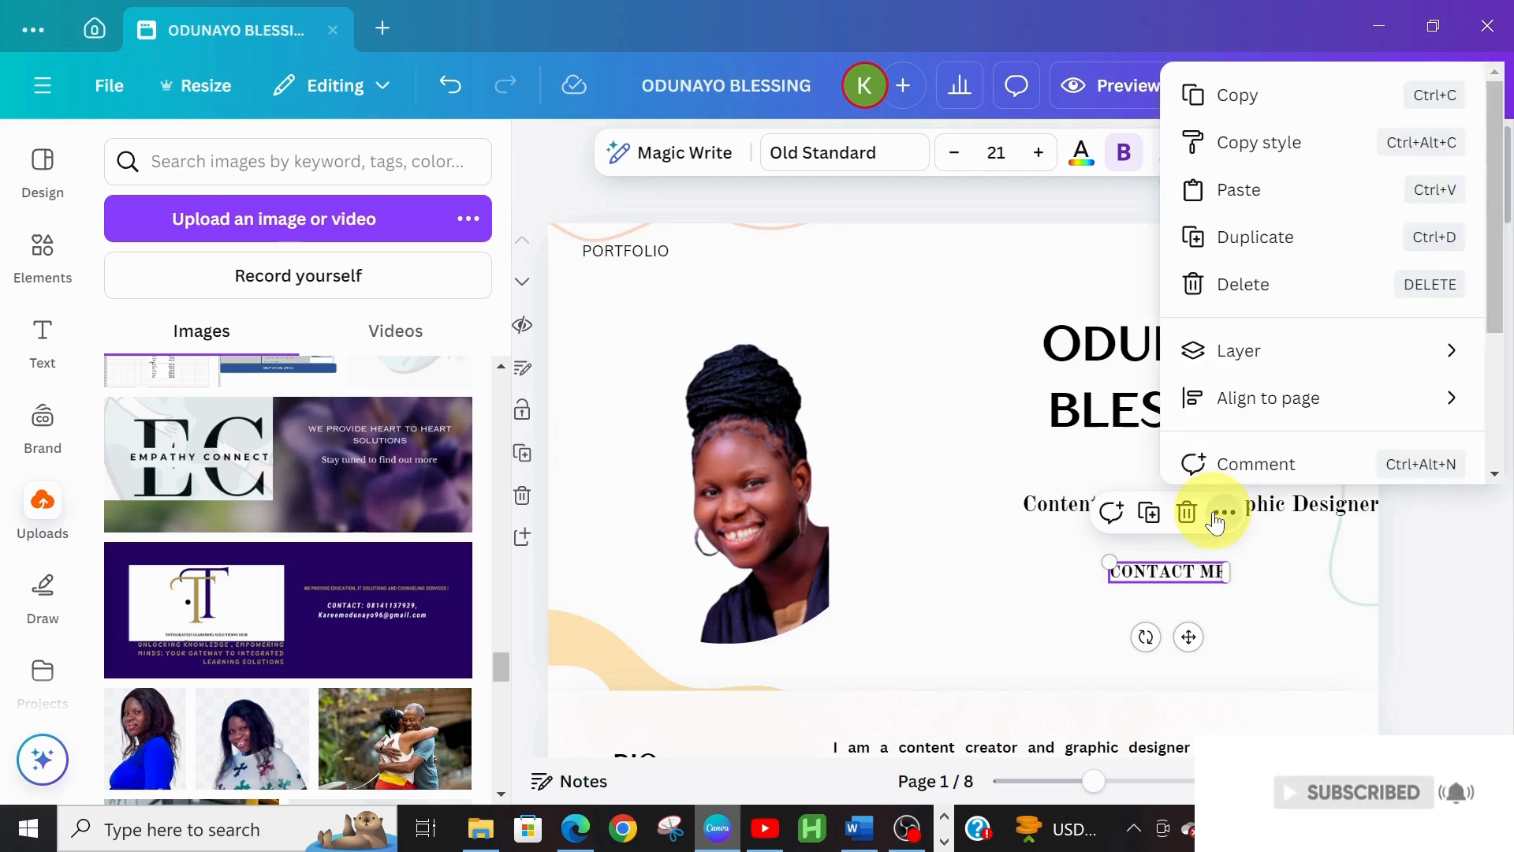
{"action": "mouse_move", "coordinate": [1280, 410]}
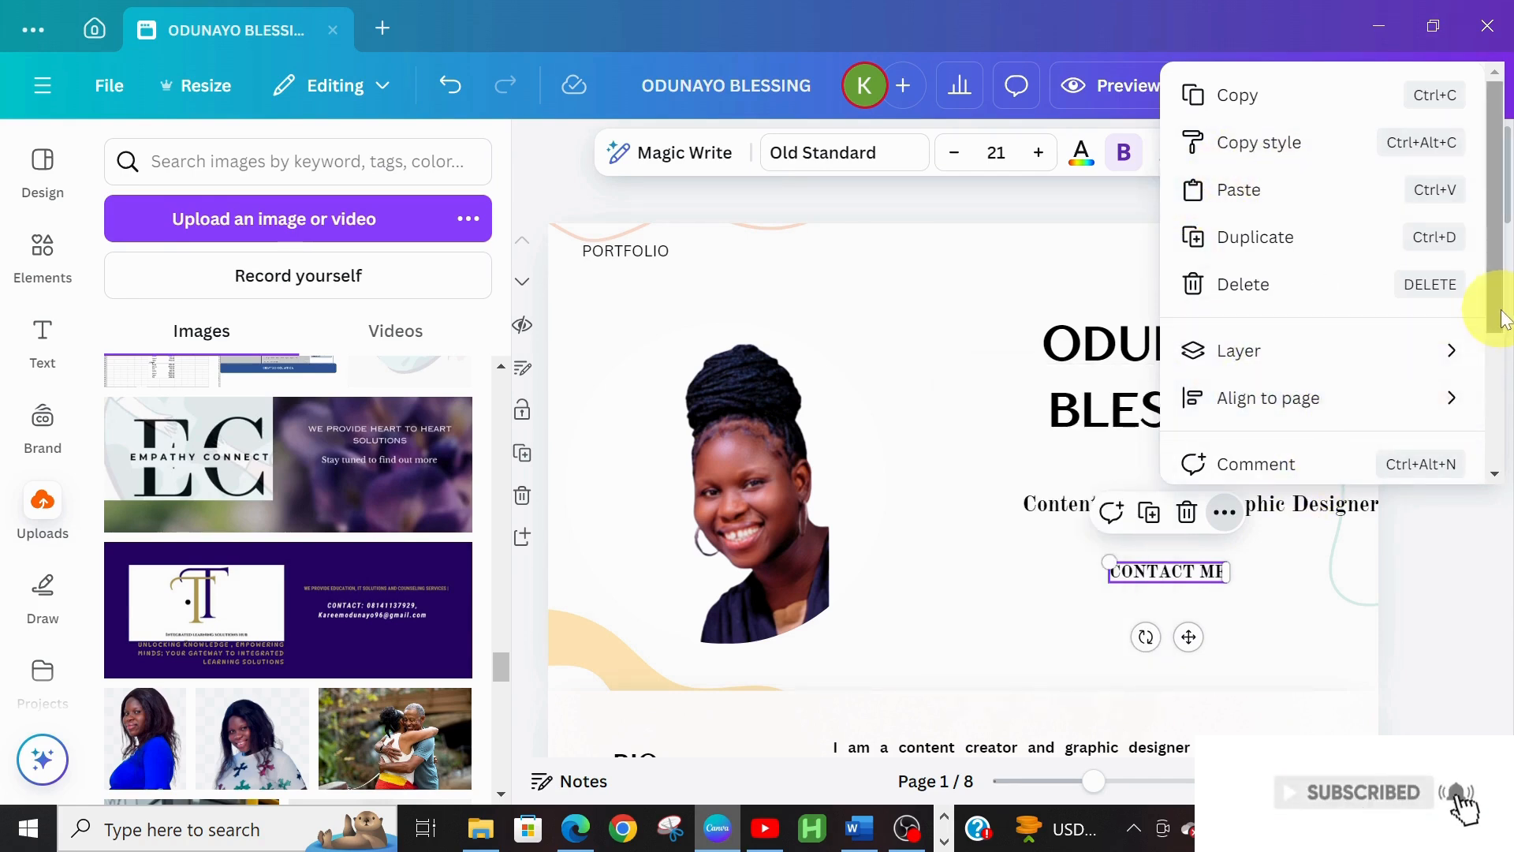
{"action": "left_click_drag", "start_coordinate": [1493, 299], "coordinate": [1493, 458]}
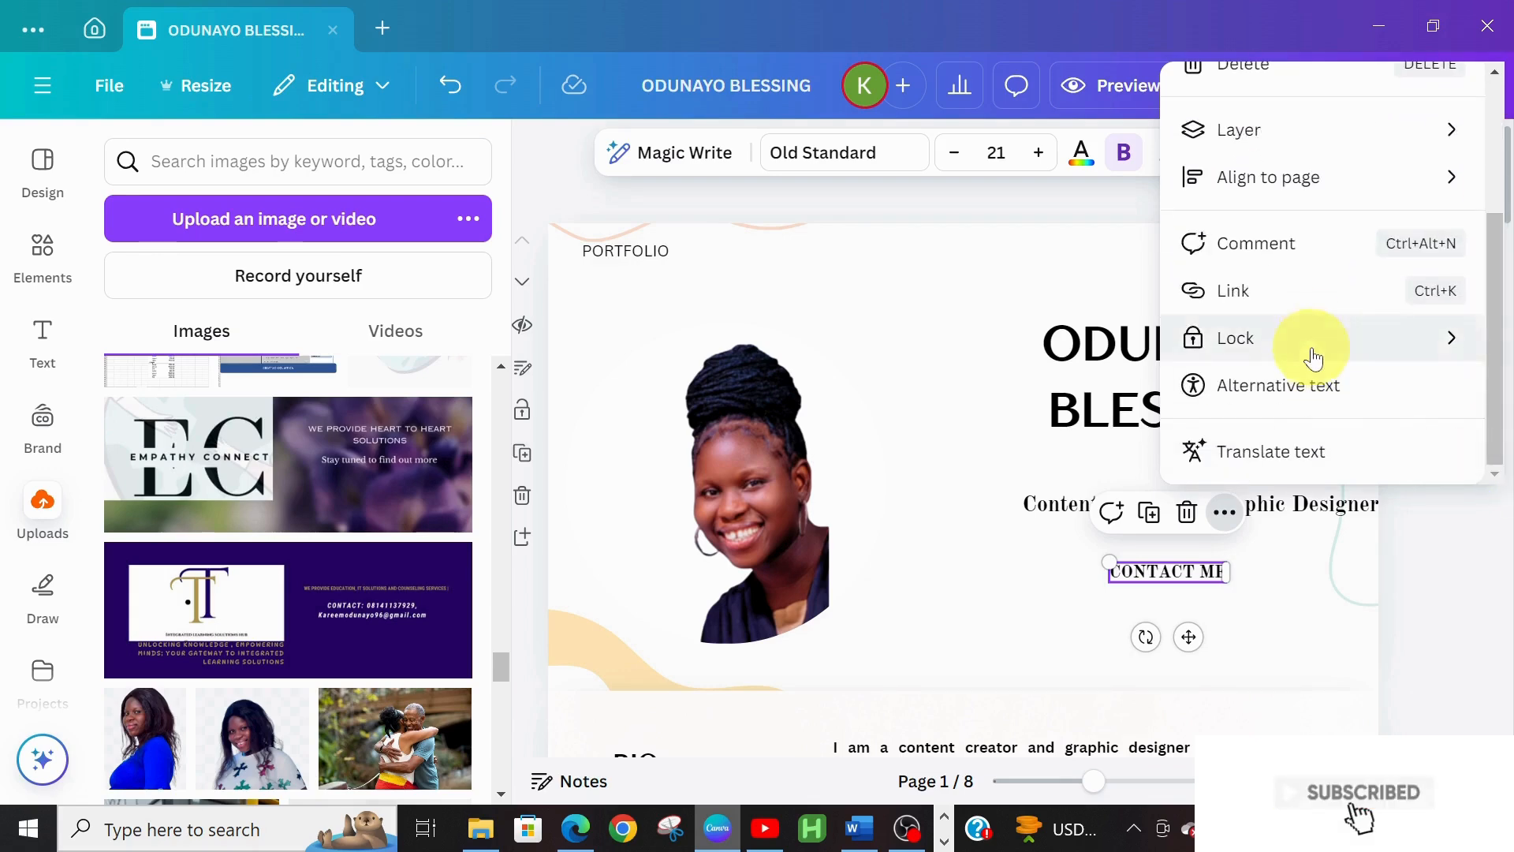
{"action": "left_click", "coordinate": [1324, 309]}
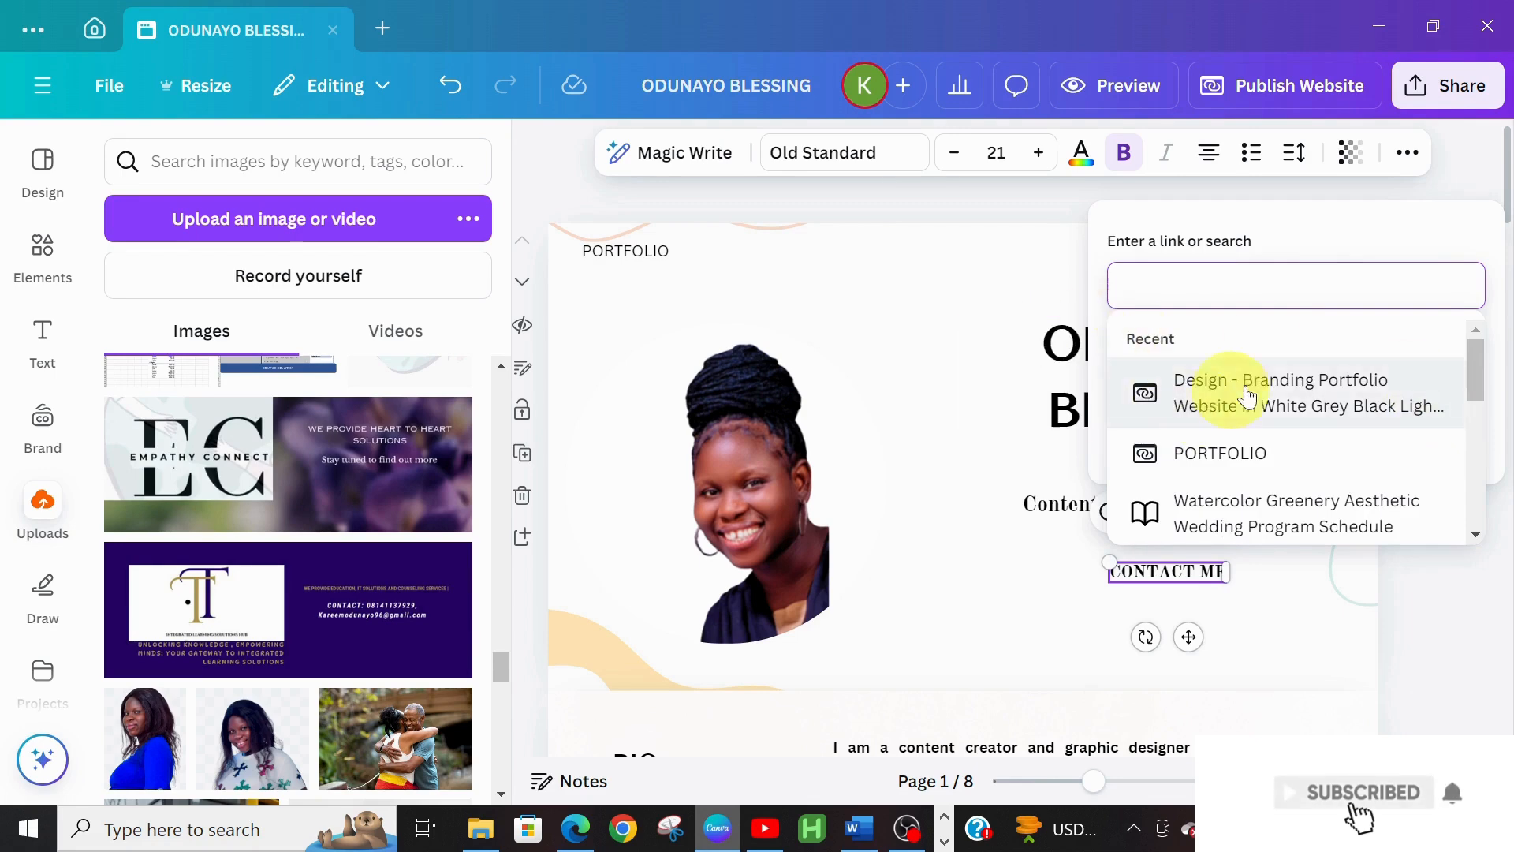
{"action": "left_click_drag", "start_coordinate": [1485, 386], "coordinate": [1502, 452]}
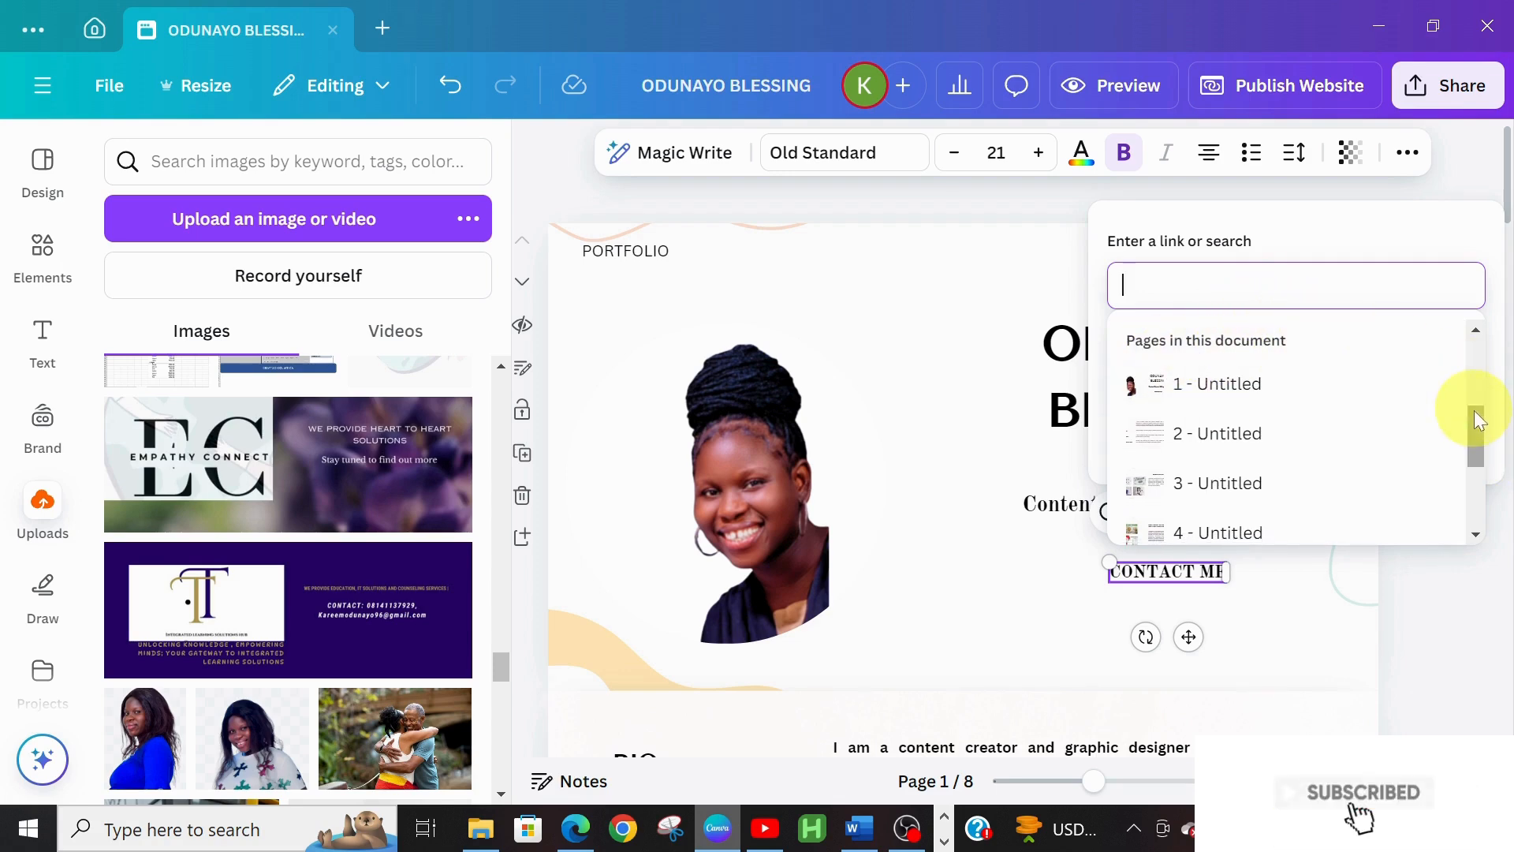
{"action": "left_click_drag", "start_coordinate": [1480, 433], "coordinate": [1493, 499]}
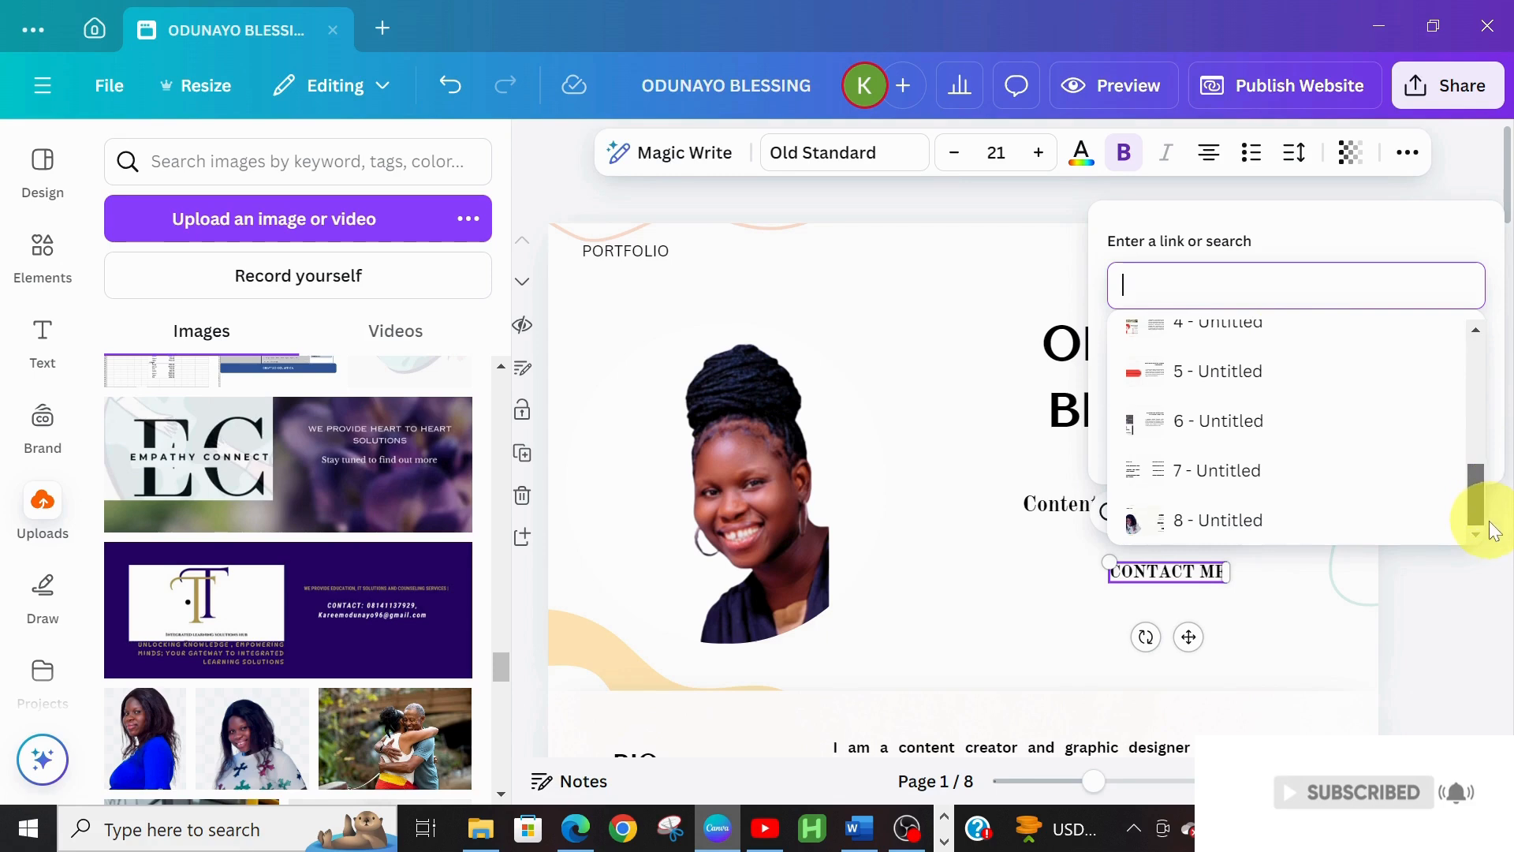
{"action": "left_click", "coordinate": [1224, 543]}
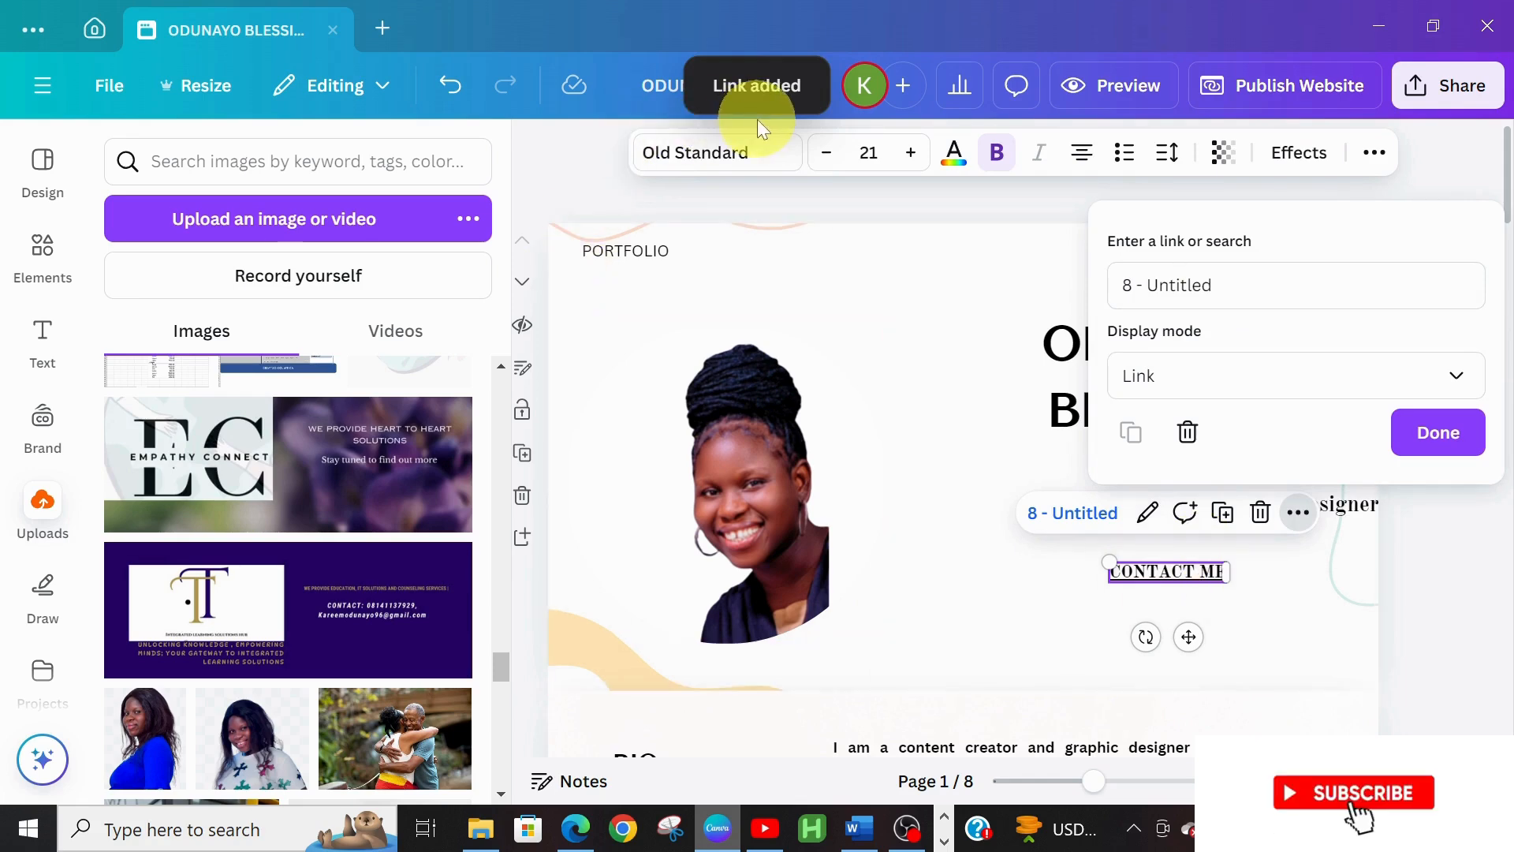
{"action": "left_click", "coordinate": [1437, 429]}
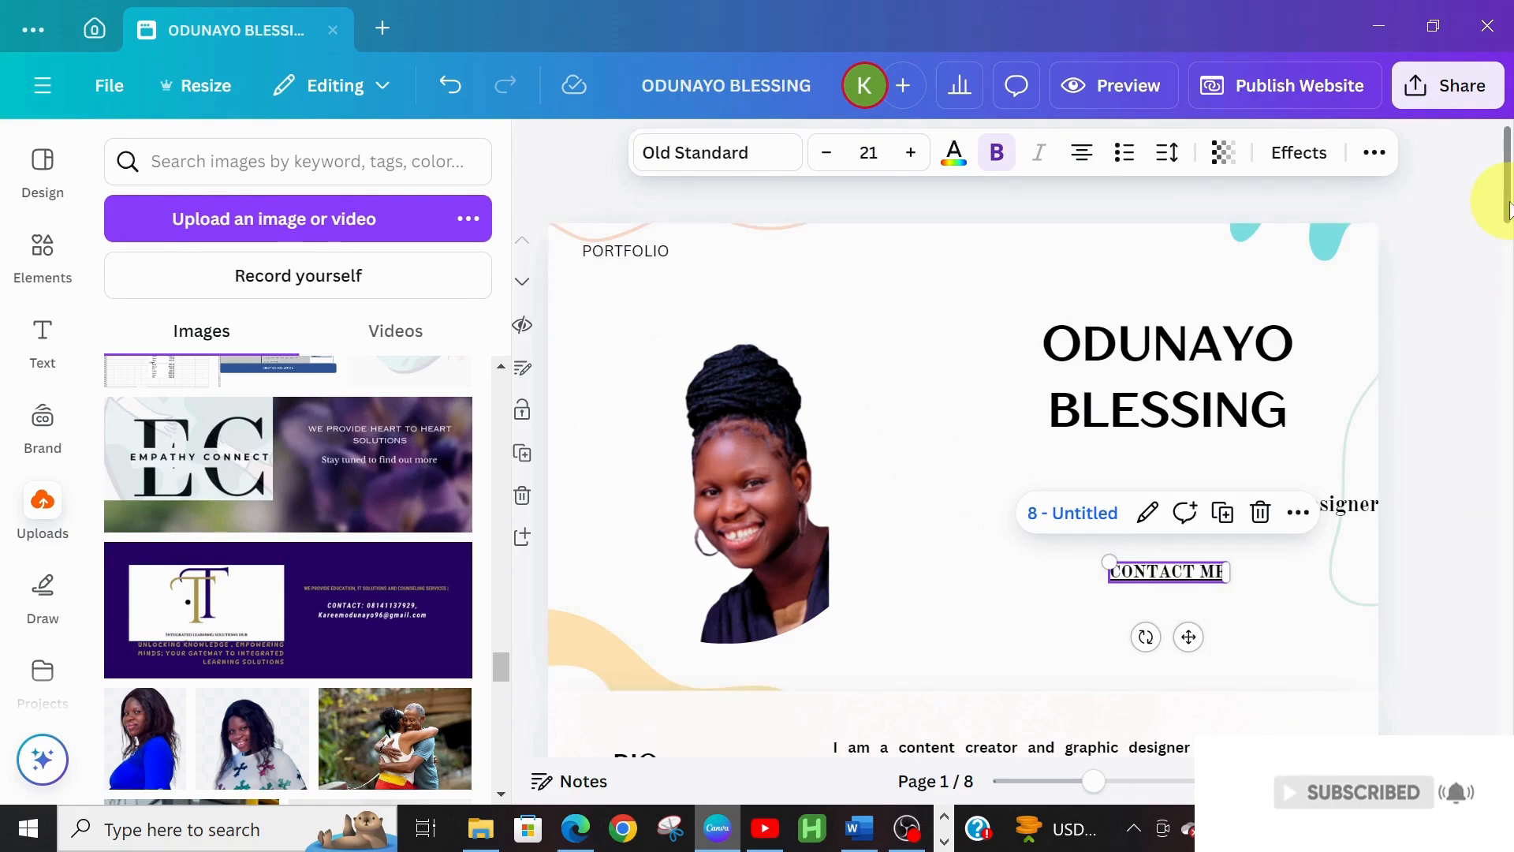
Reselect CONTACT ME and follow its link to confirm it jumps to page 8
{"action": "mouse_move", "coordinate": [1510, 203]}
{"action": "left_mouse_down"}
{"action": "mouse_move", "coordinate": [1510, 453]}
{"action": "mouse_move", "coordinate": [1512, 192]}
{"action": "left_mouse_up"}
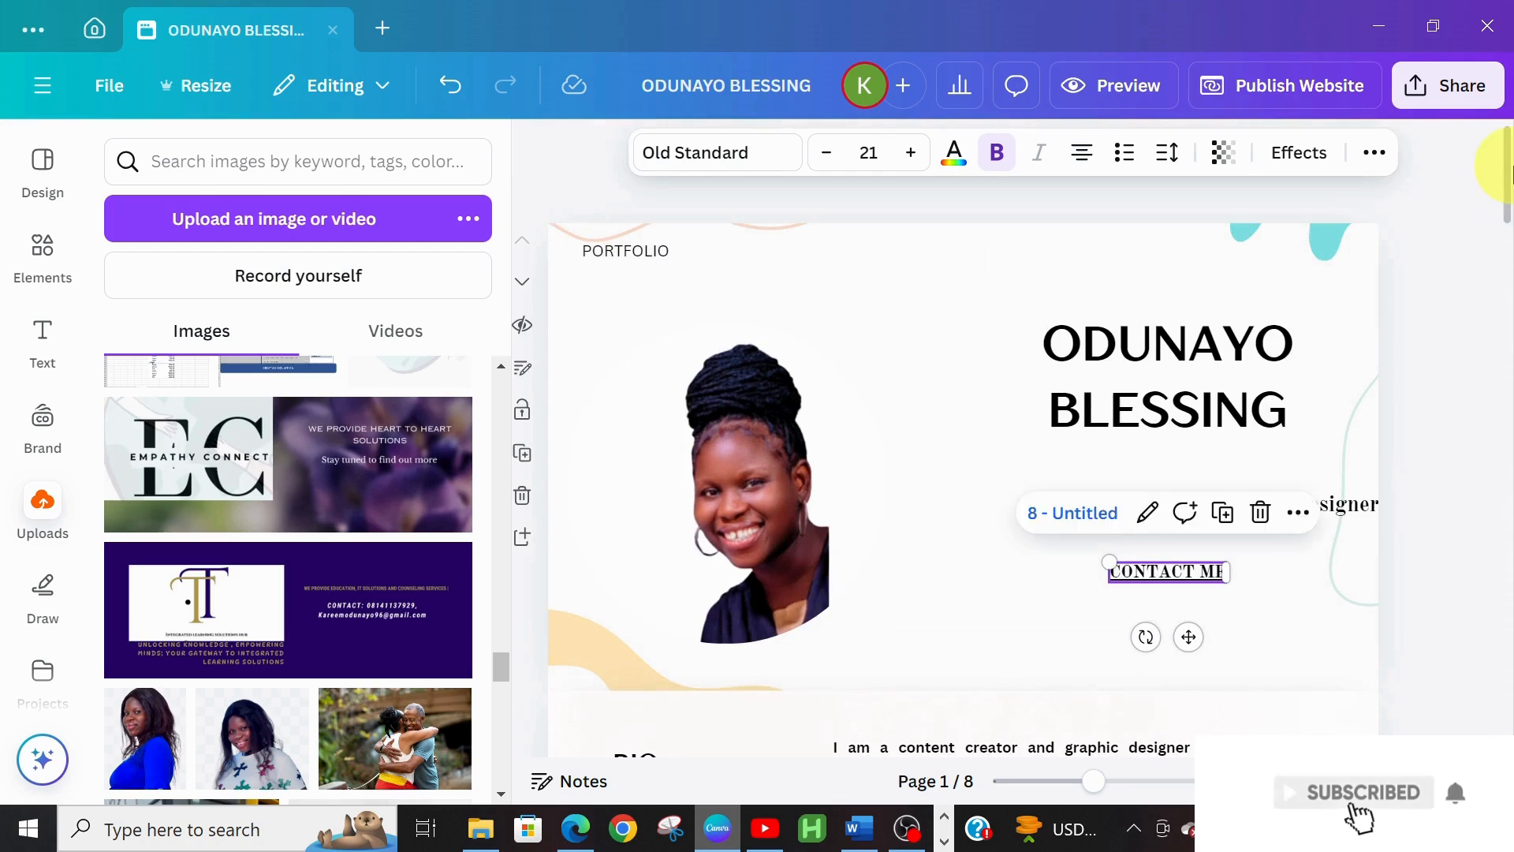
{"action": "left_click", "coordinate": [965, 588]}
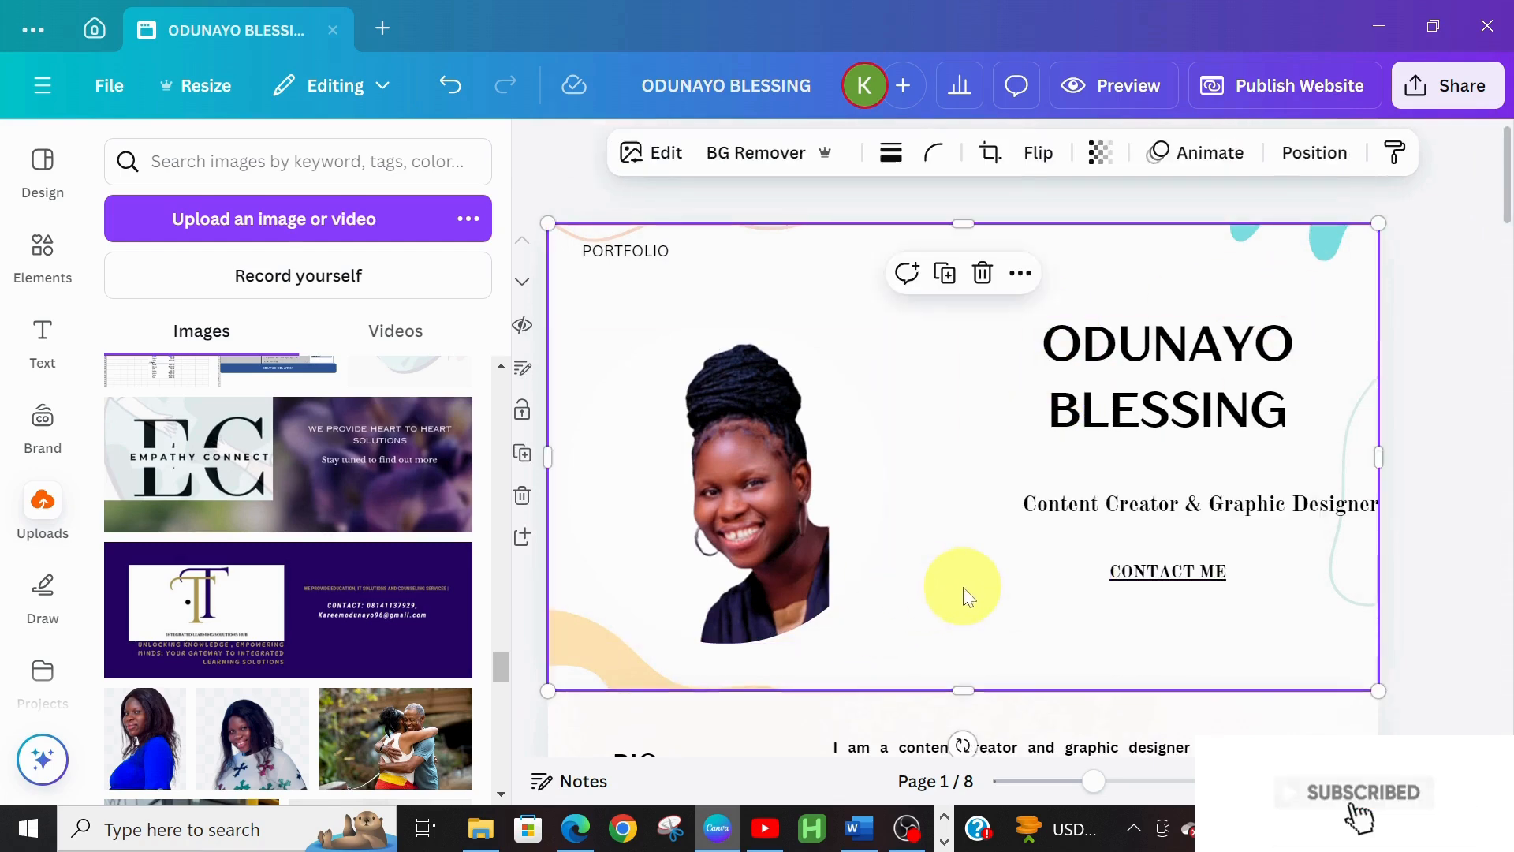
{"action": "left_click", "coordinate": [1168, 574]}
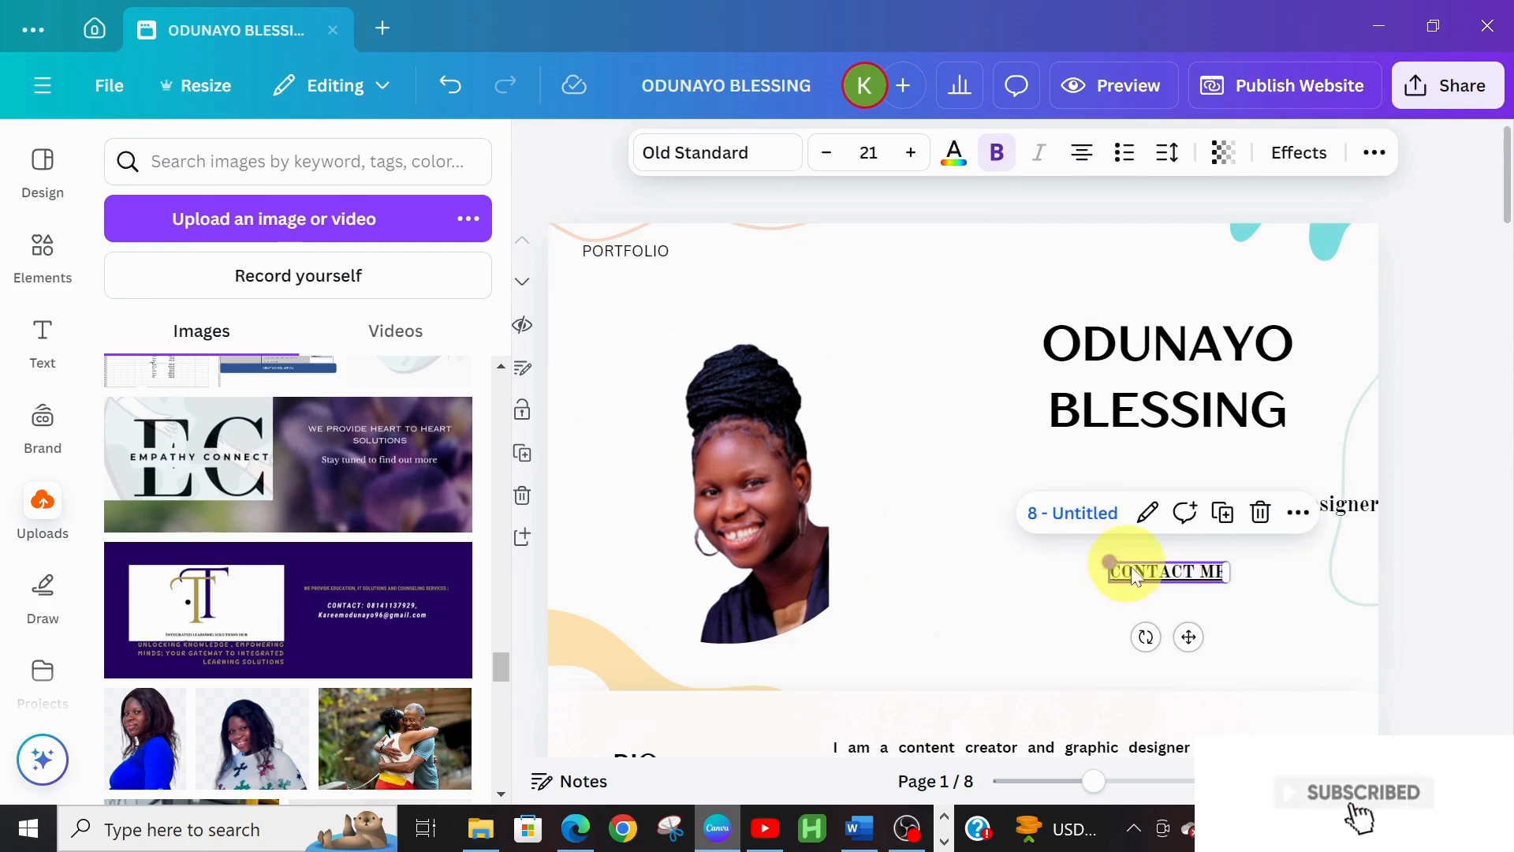
{"action": "left_click", "coordinate": [973, 592]}
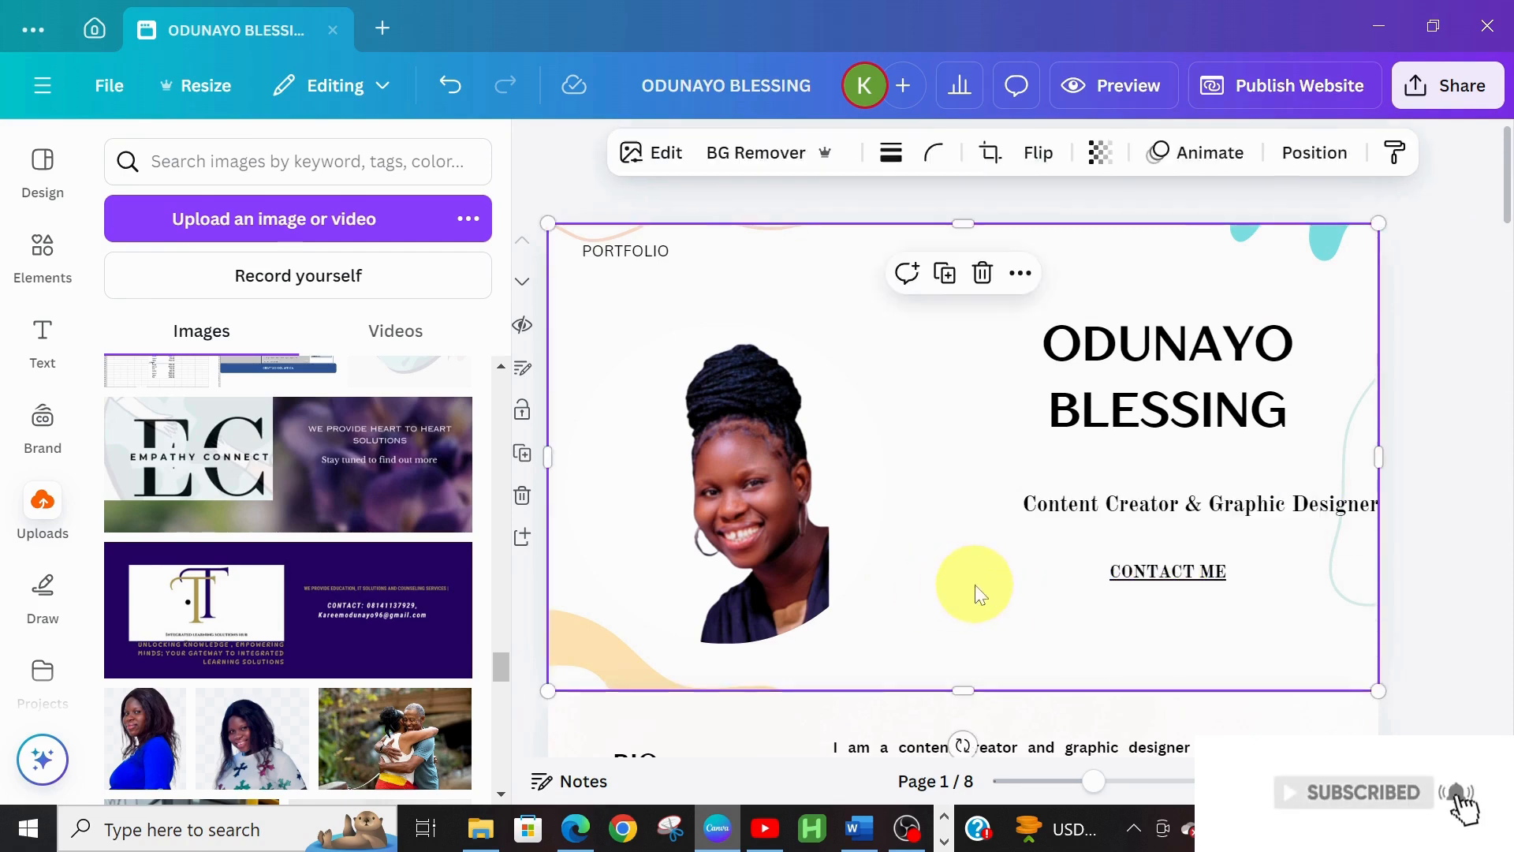
{"action": "left_click", "coordinate": [1152, 570]}
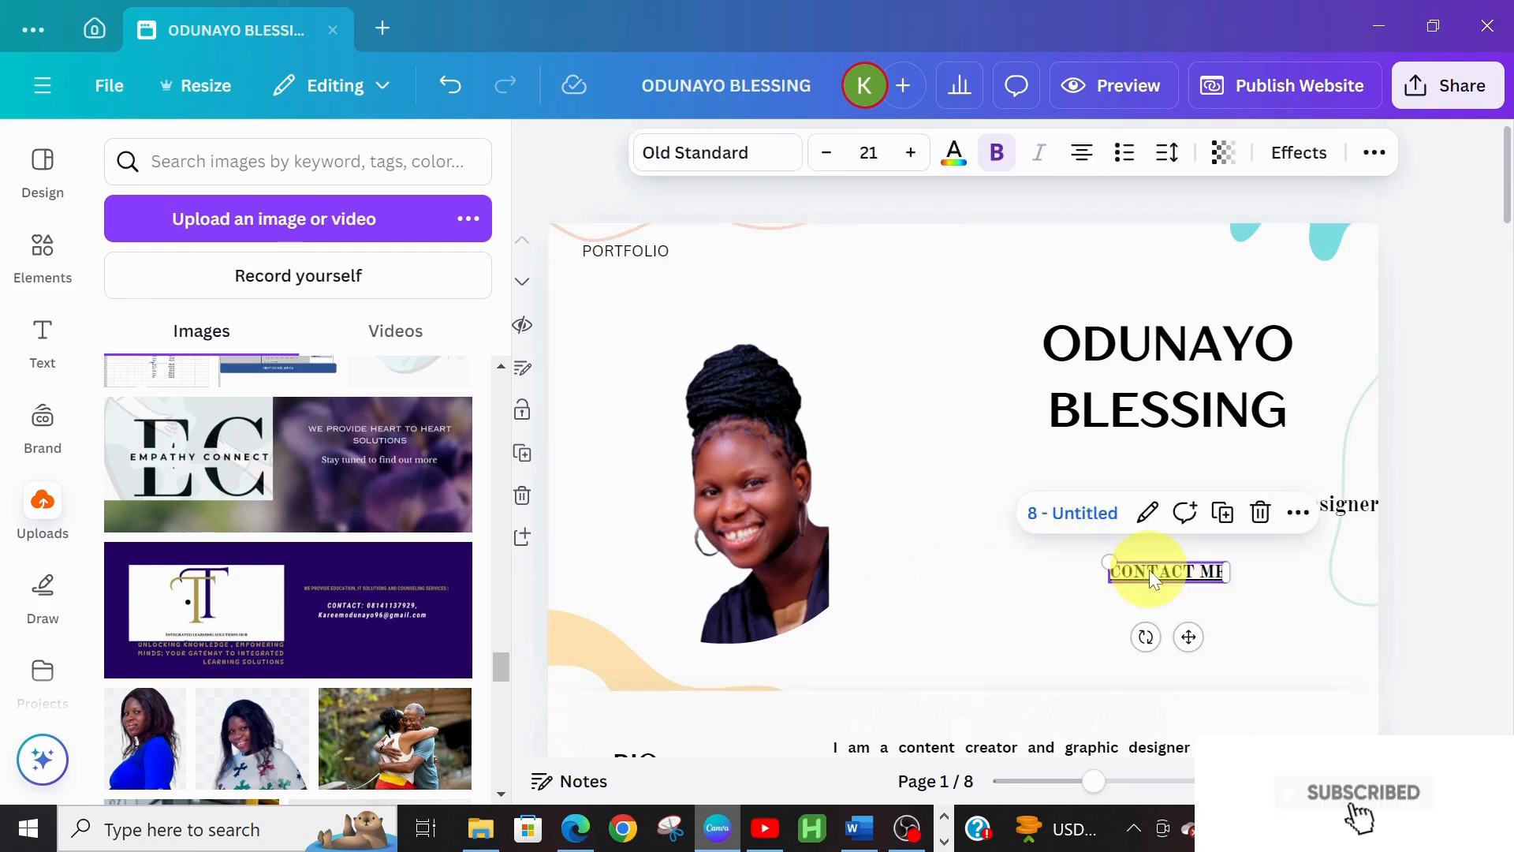
{"action": "left_click", "coordinate": [1069, 511]}
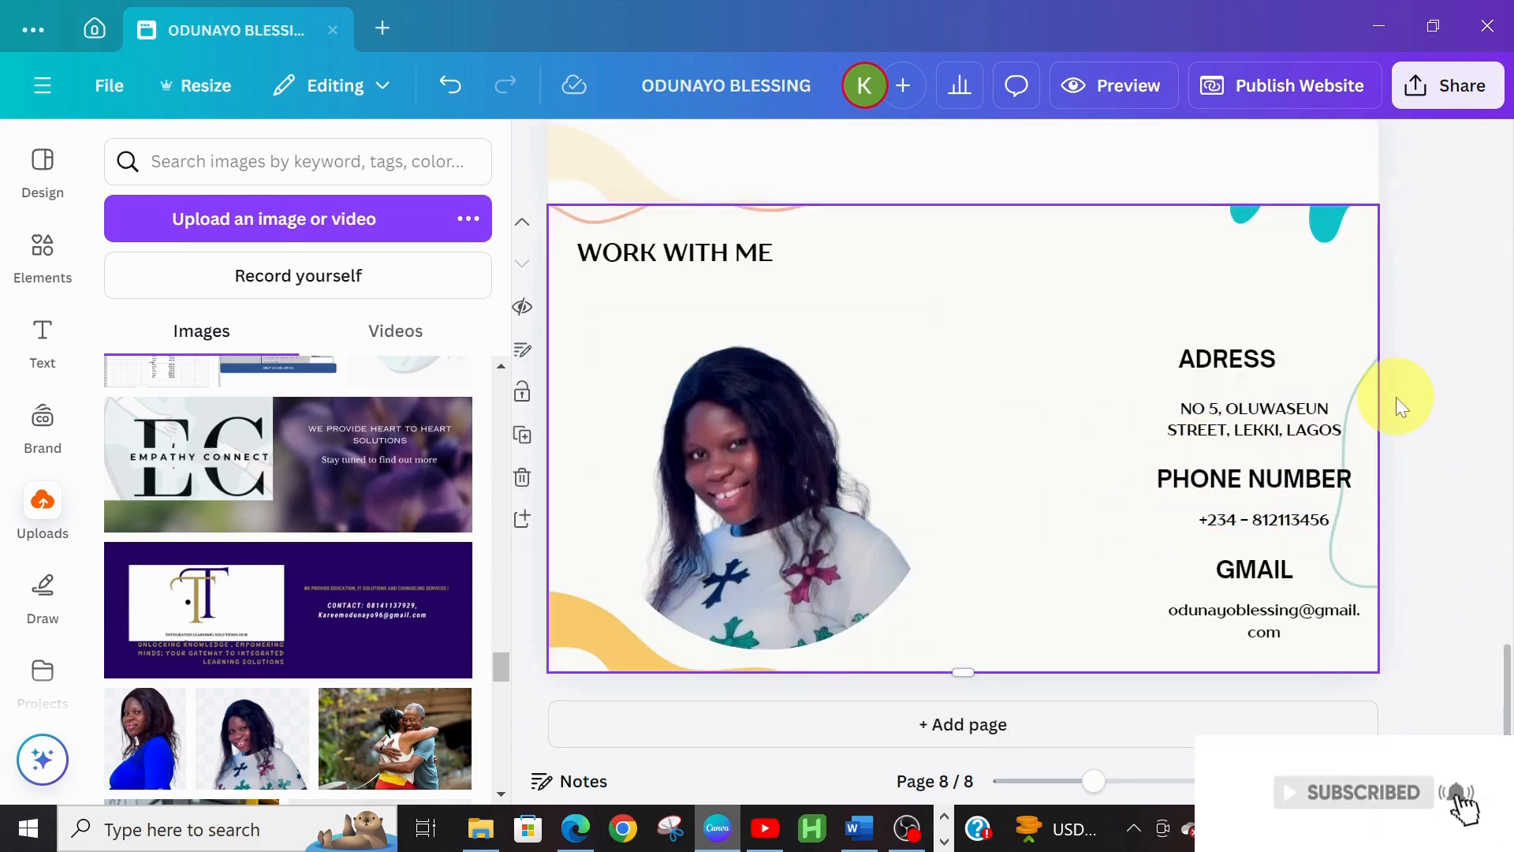
{"action": "left_click", "coordinate": [1089, 82]}
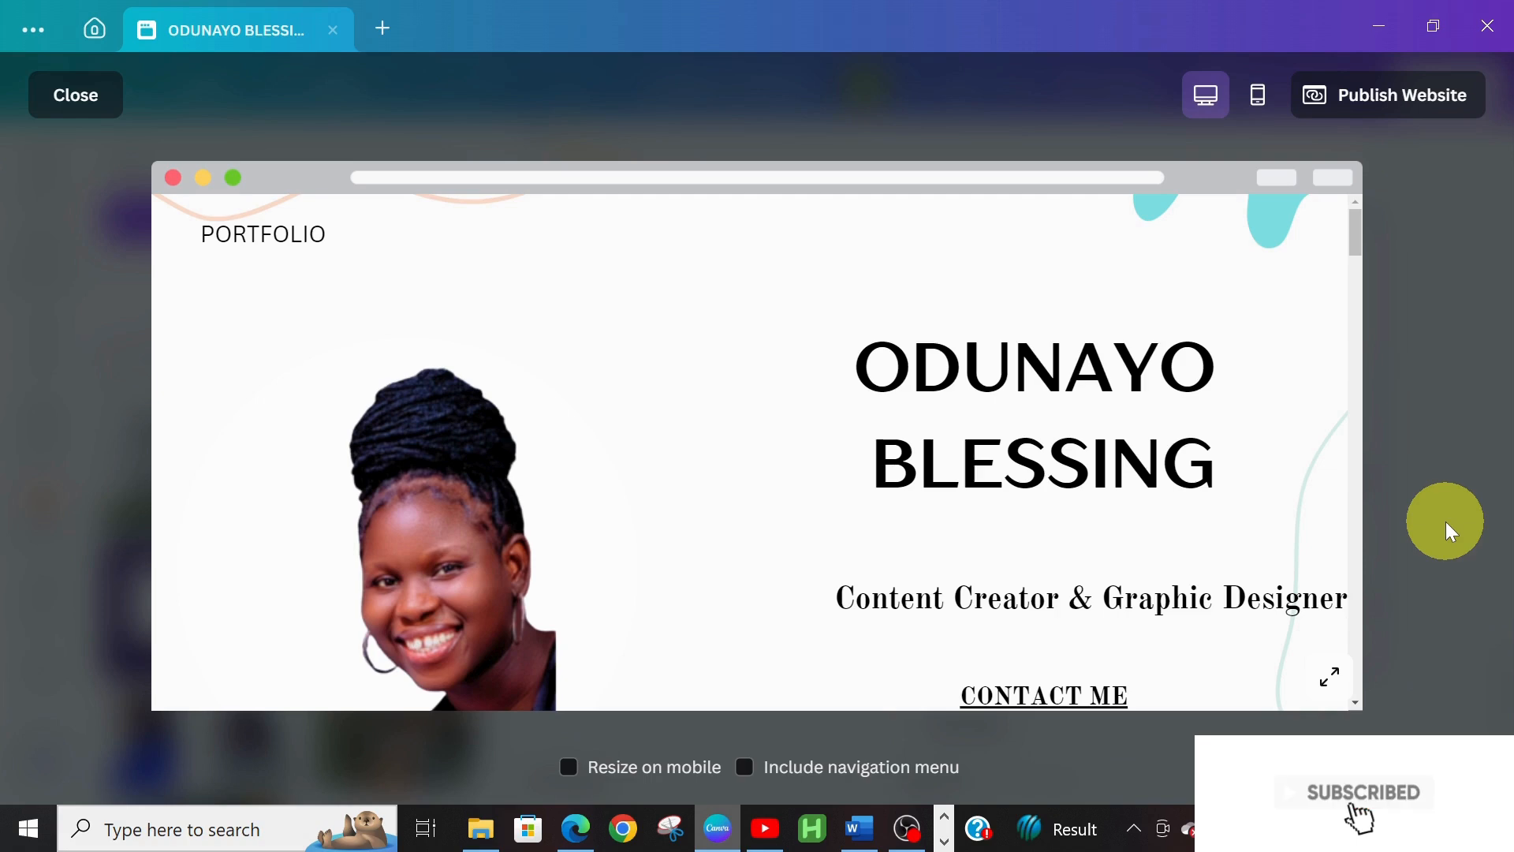
{"action": "left_click_drag", "start_coordinate": [1353, 232], "coordinate": [1372, 352]}
{"action": "scroll", "coordinate": [1376, 366], "scroll_direction": "down", "scroll_amount": 10}
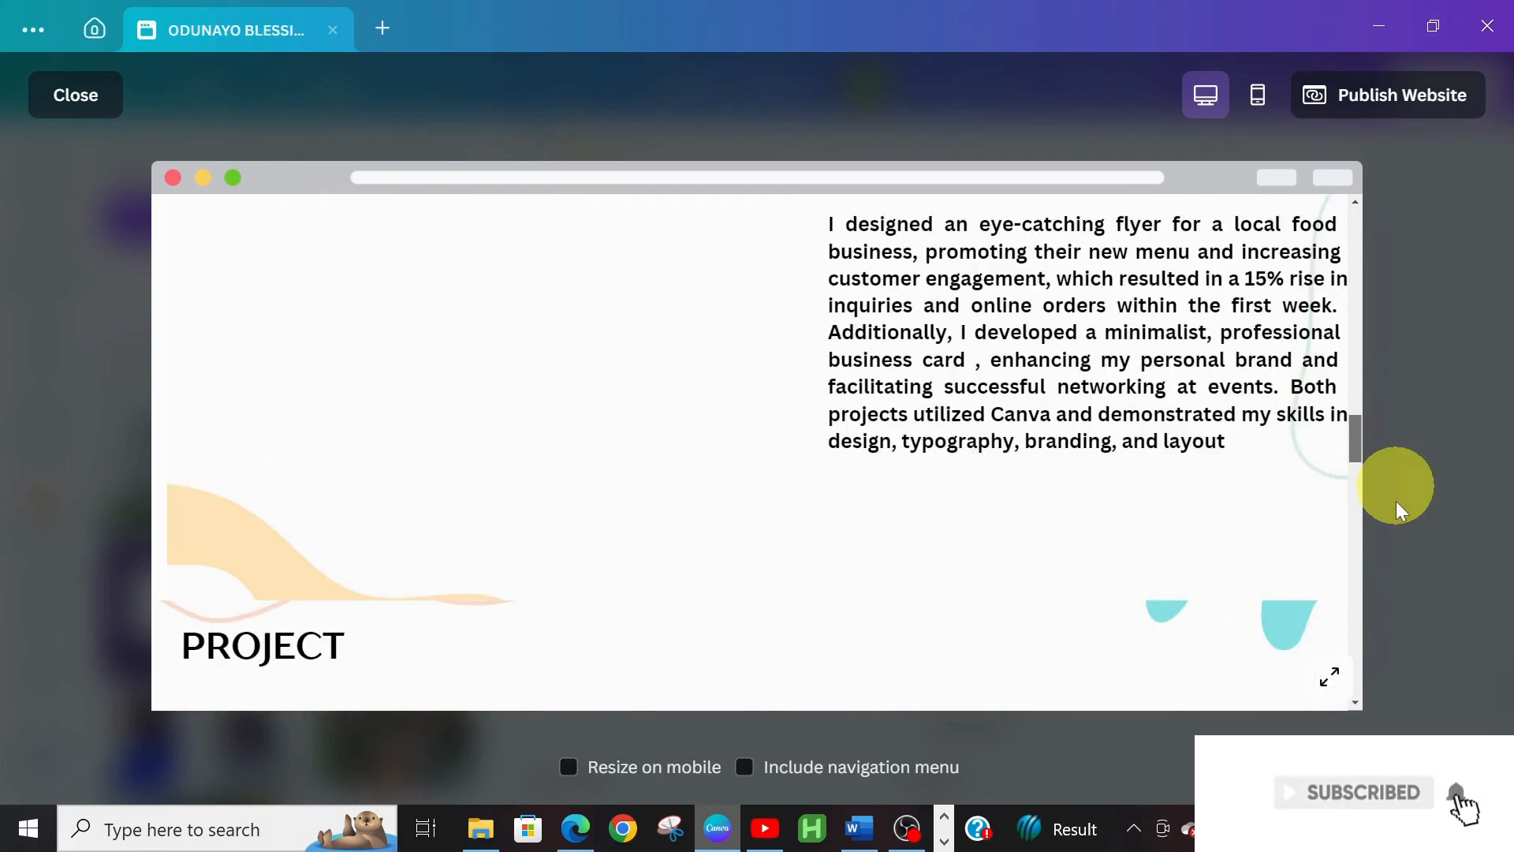
{"action": "scroll", "coordinate": [1398, 505], "scroll_direction": "down", "scroll_amount": 5}
{"action": "left_click_drag", "start_coordinate": [1355, 675], "coordinate": [1369, 125]}
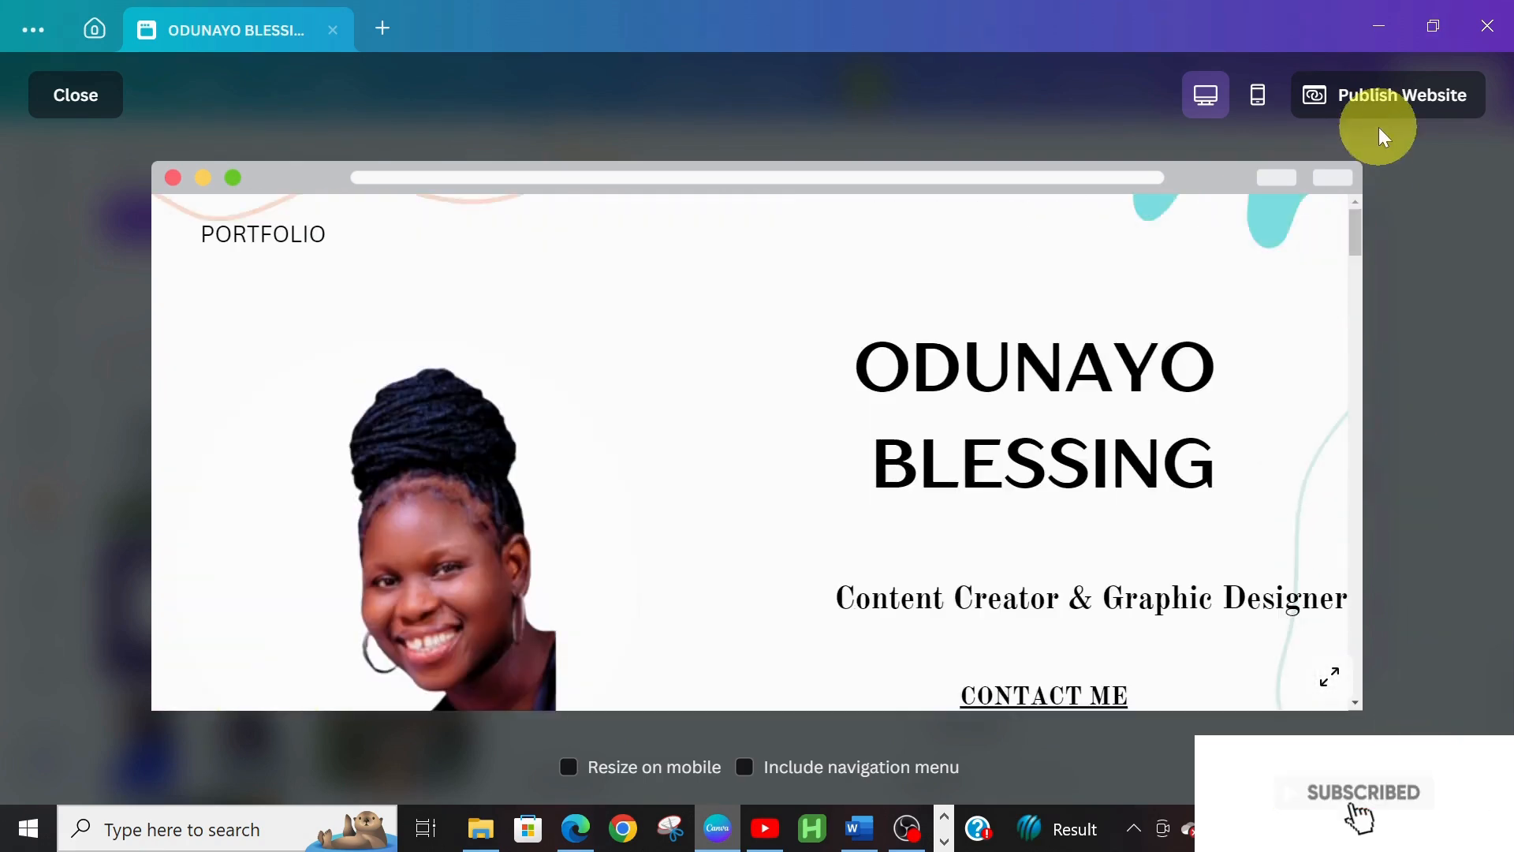
{"action": "left_click", "coordinate": [77, 96]}
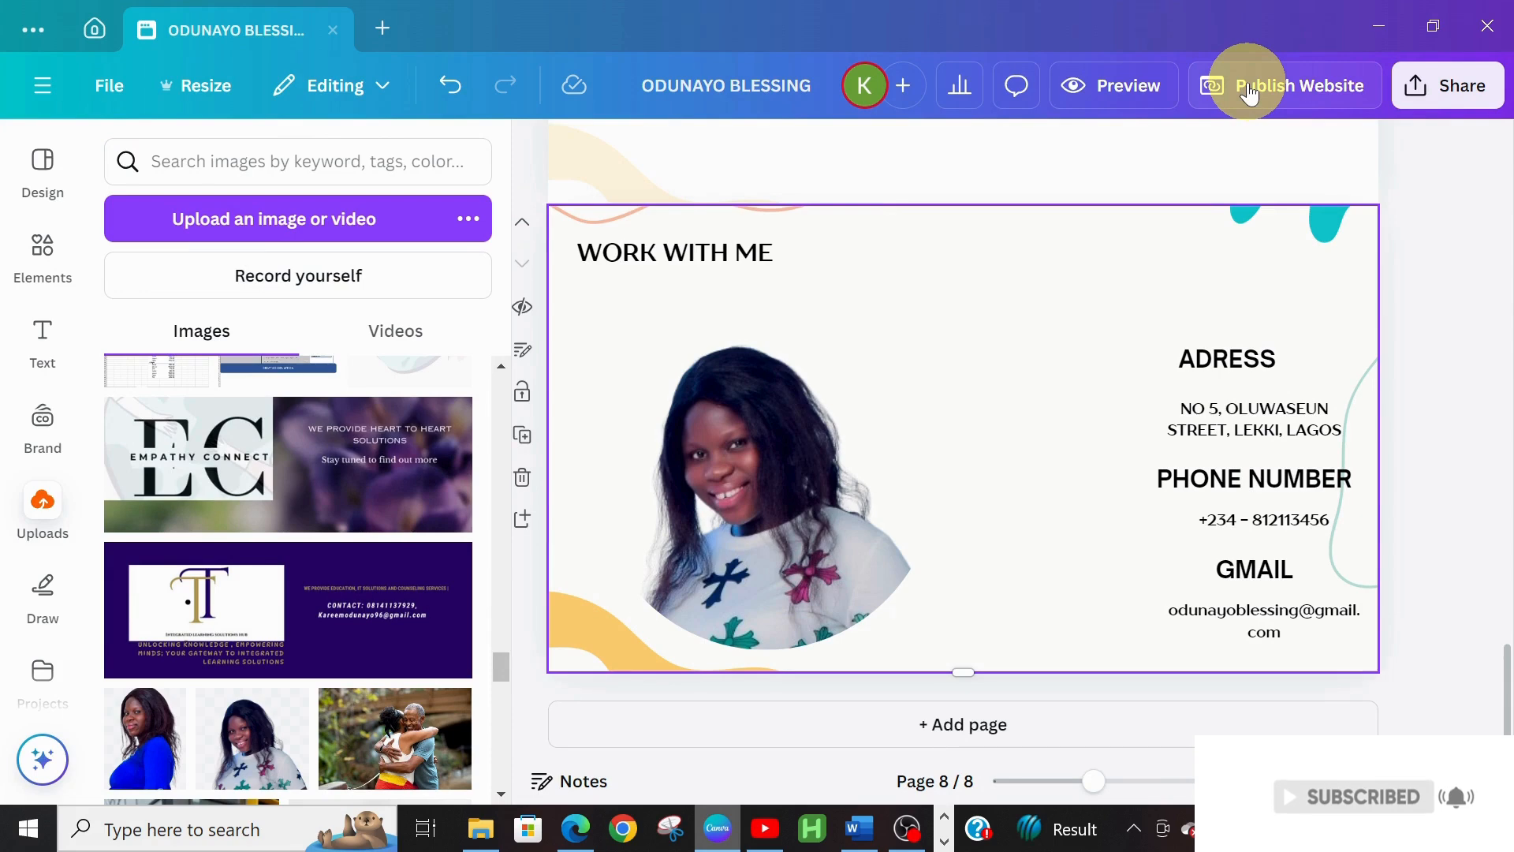
Check the website URL in the publishing panel and publish the portfolio website live
{"action": "left_click", "coordinate": [1333, 86]}
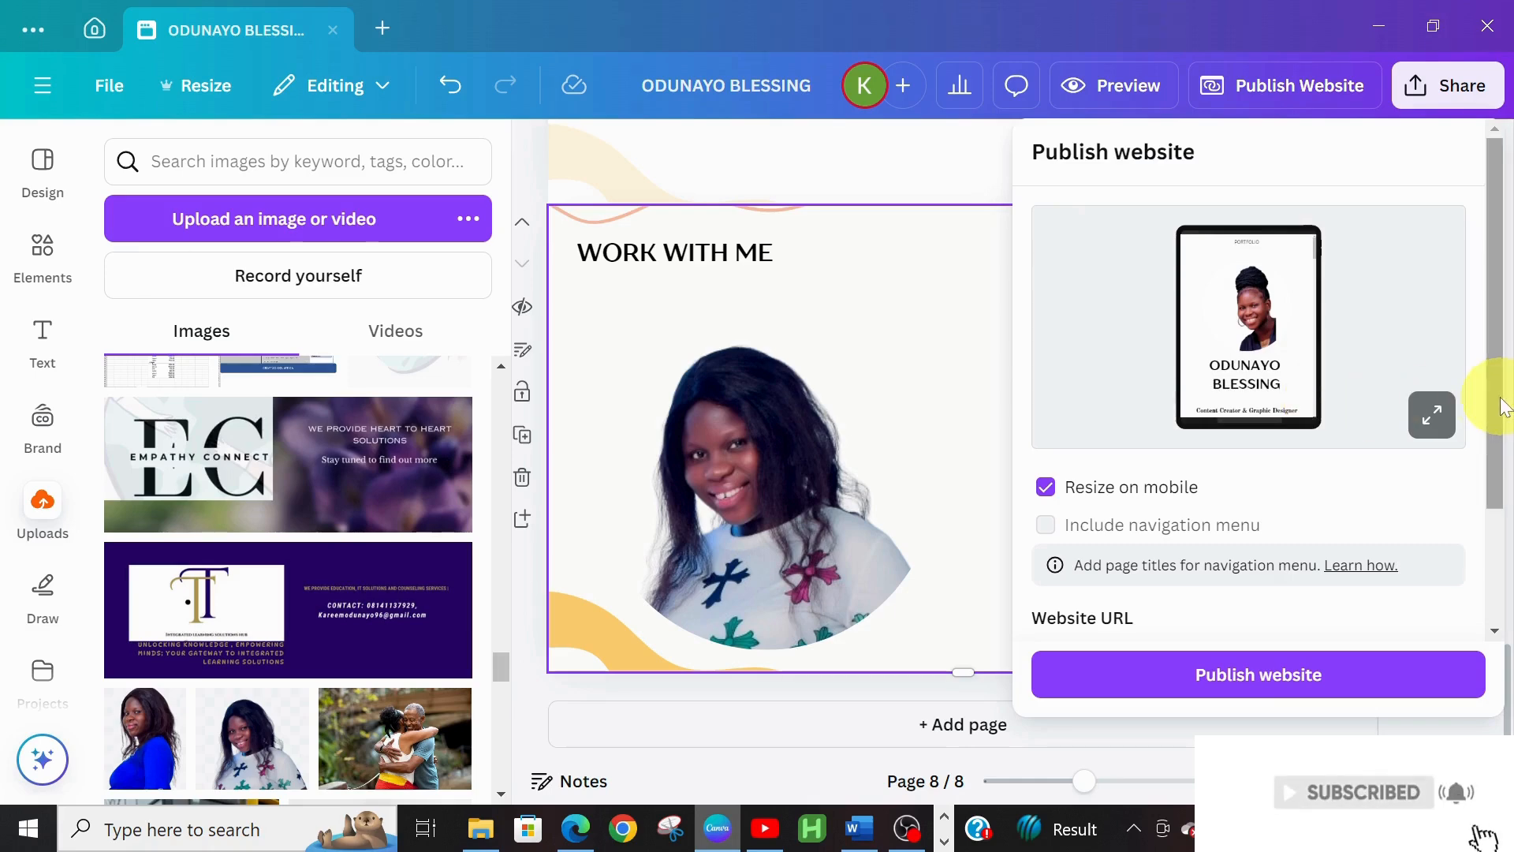
{"action": "left_click_drag", "start_coordinate": [1507, 399], "coordinate": [1511, 572]}
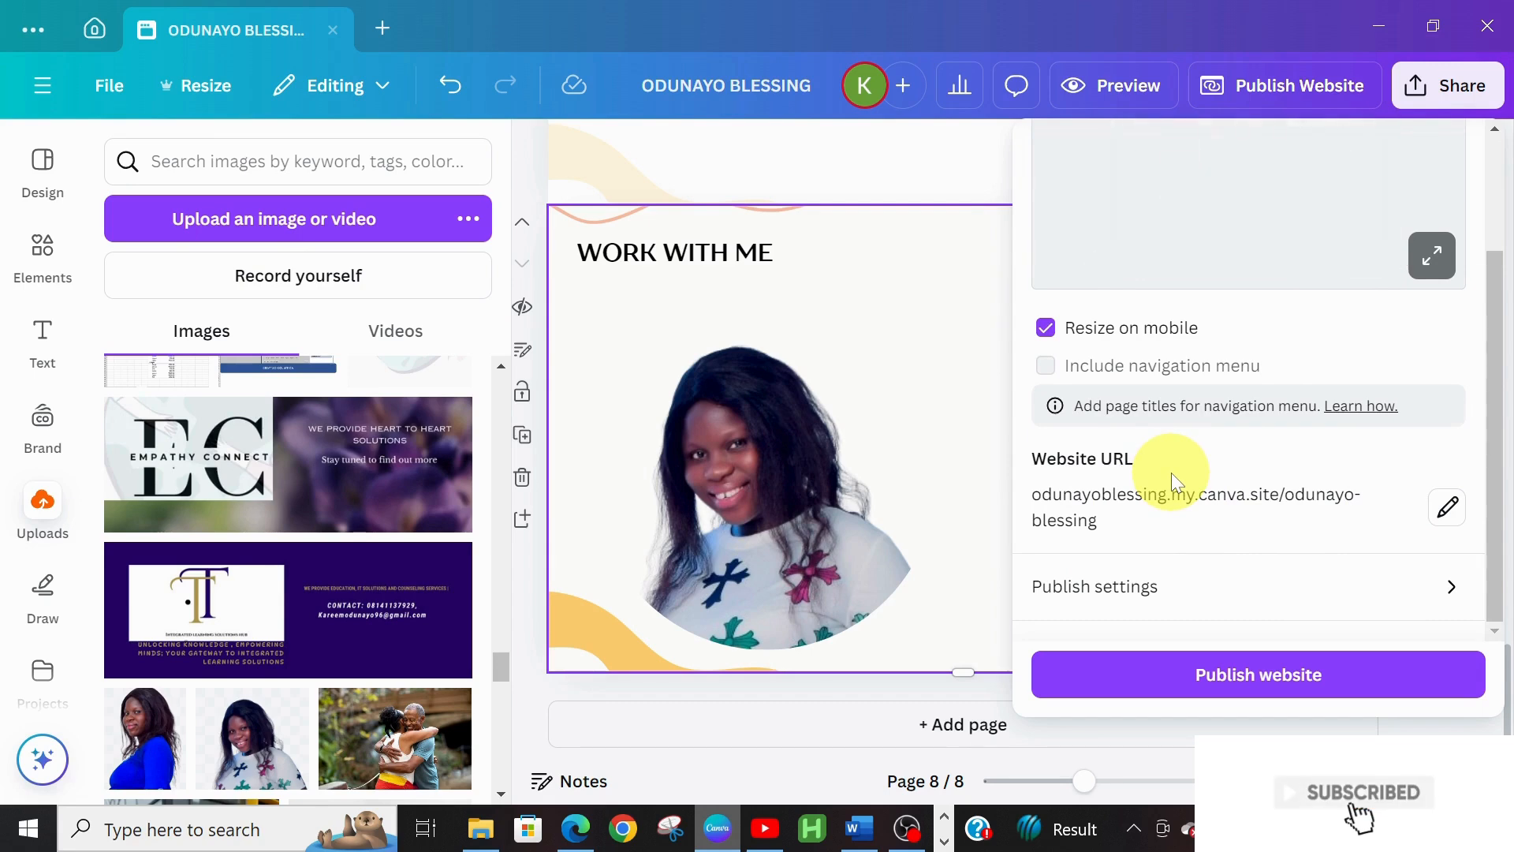
{"action": "left_click", "coordinate": [1257, 673]}
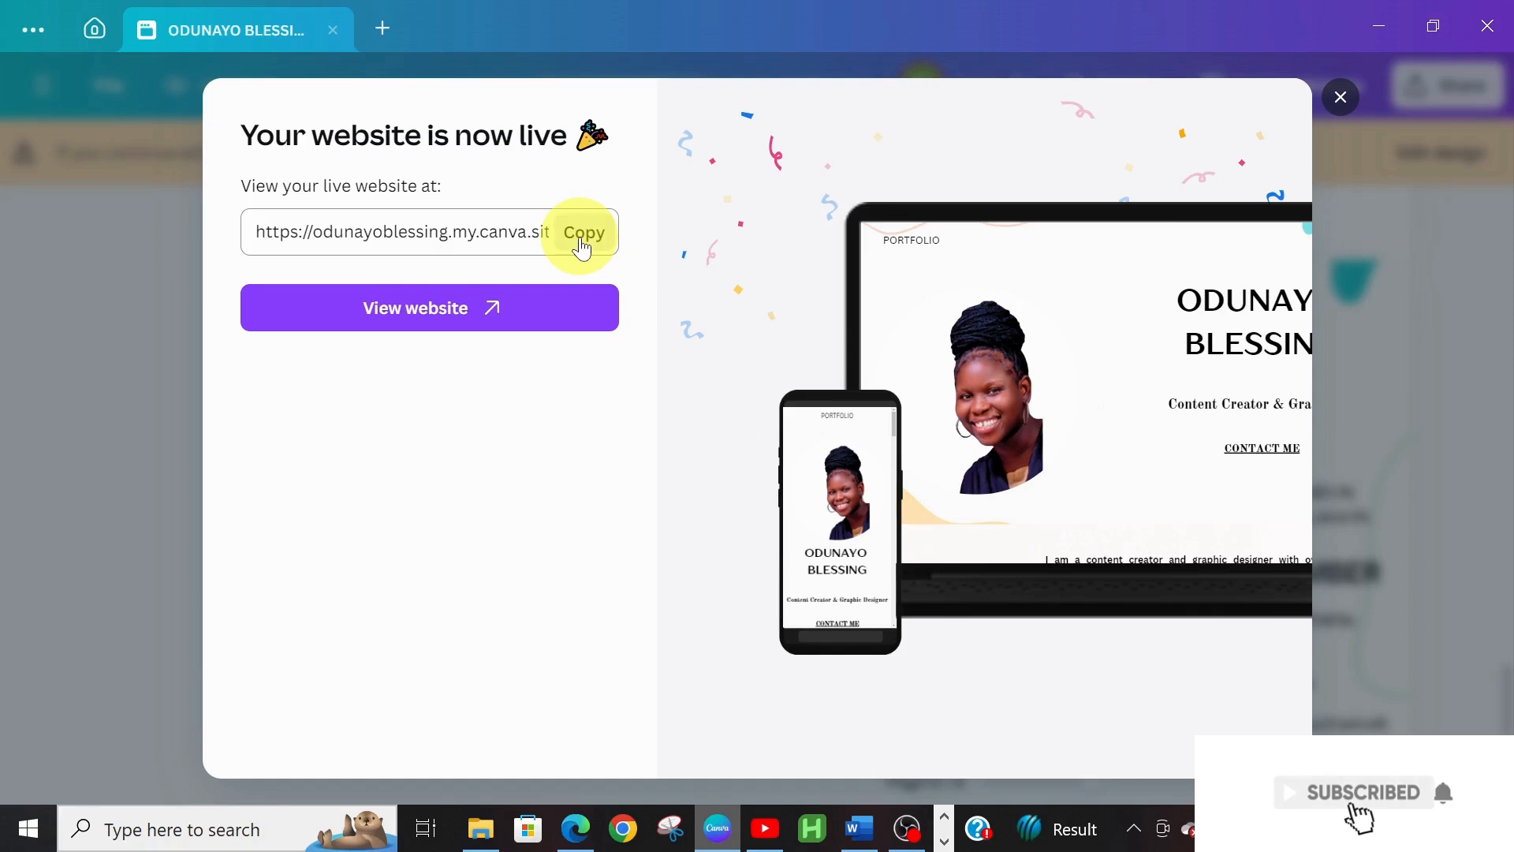
Open the live site in Edge and test the CONTACT ME link
{"action": "left_click", "coordinate": [433, 319]}
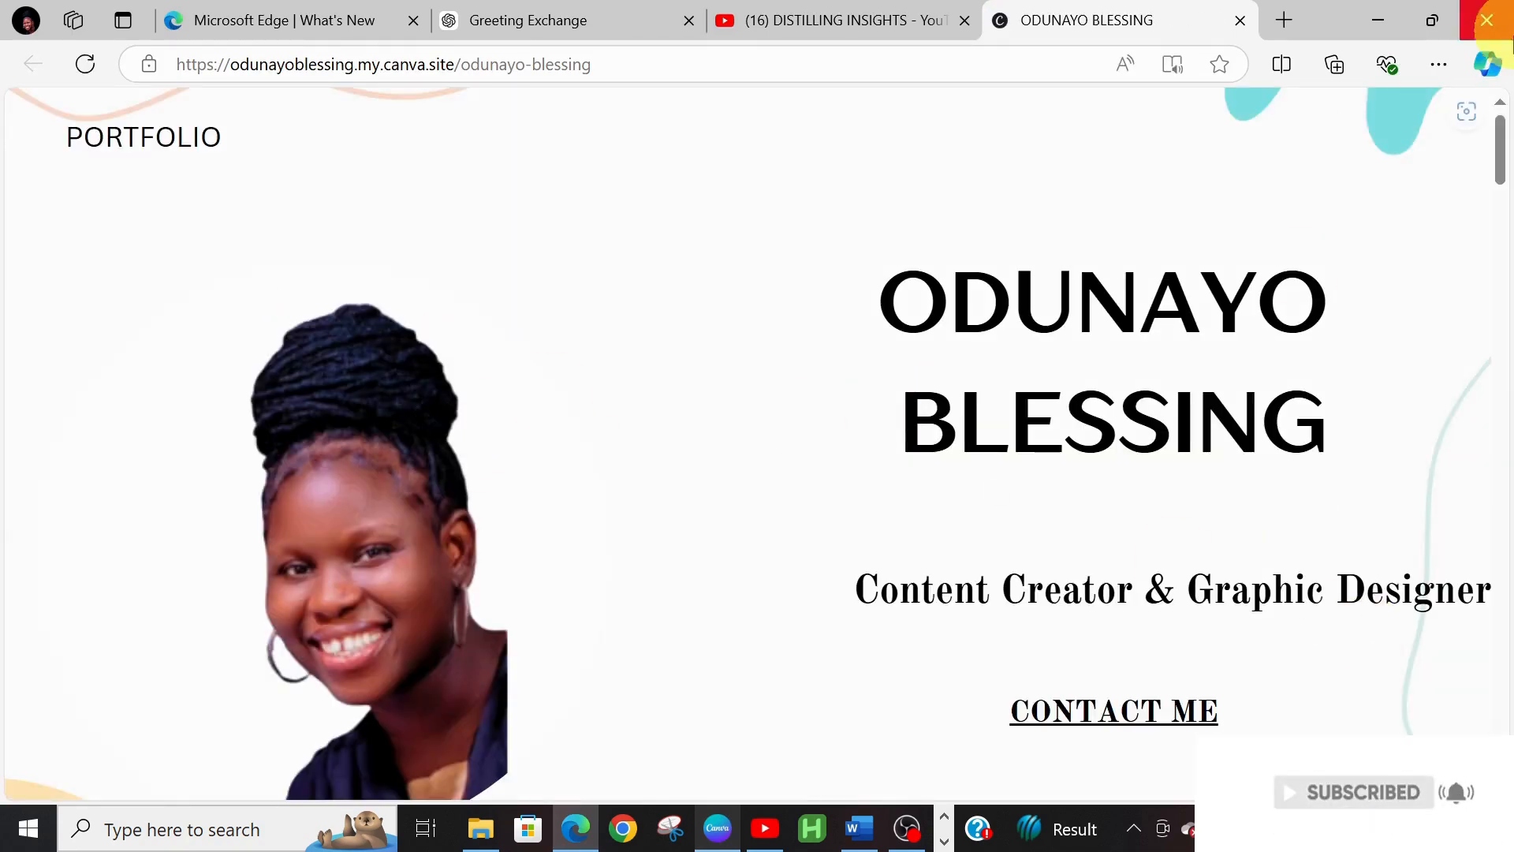
{"action": "mouse_move", "coordinate": [1499, 148]}
{"action": "left_mouse_down"}
{"action": "mouse_move", "coordinate": [1501, 199]}
{"action": "mouse_move", "coordinate": [1500, 169]}
{"action": "left_mouse_up"}
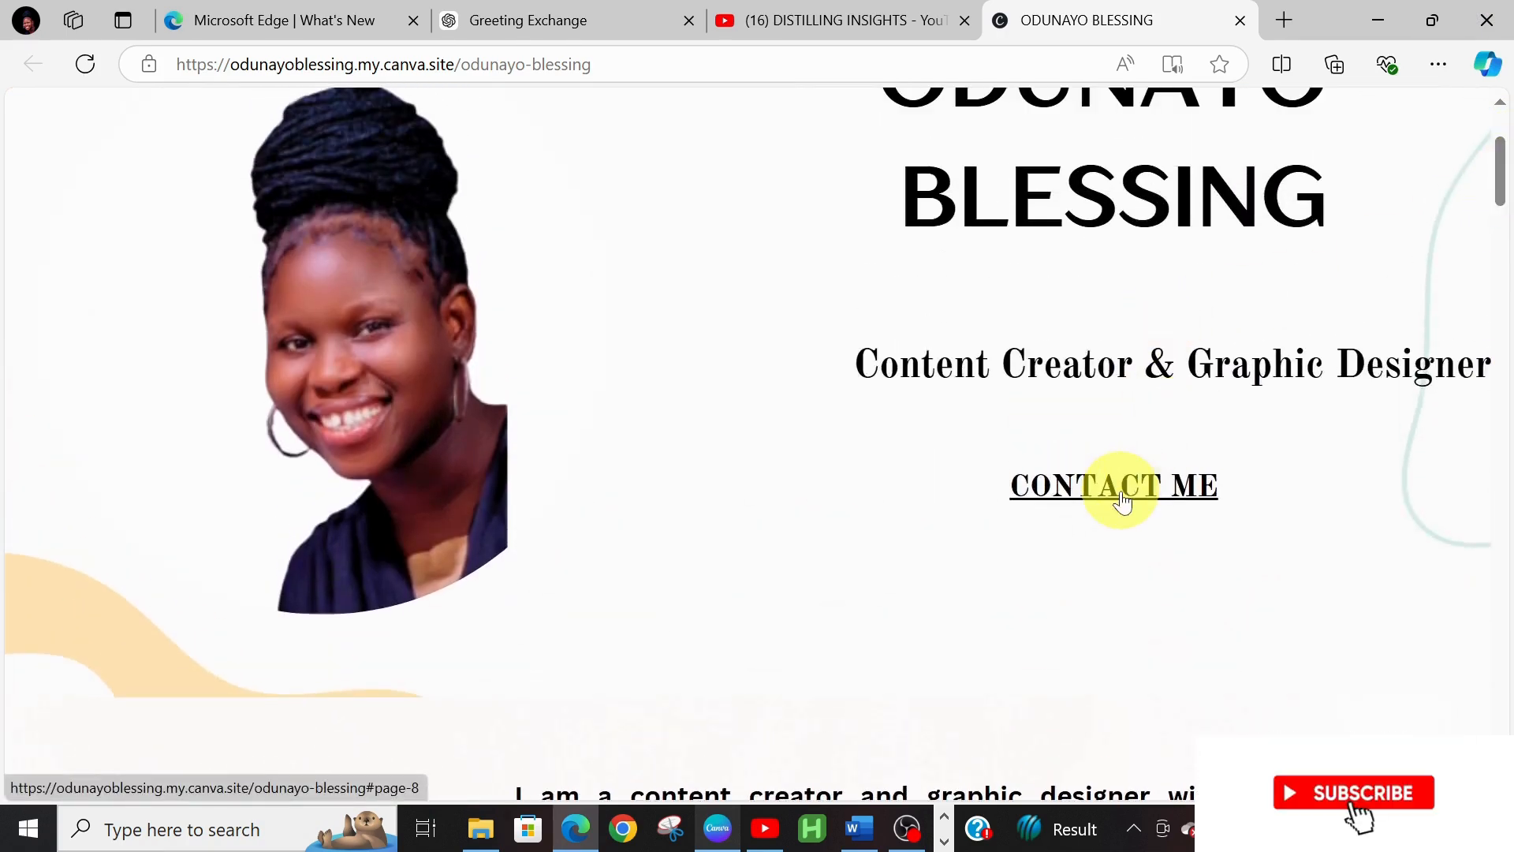
{"action": "left_click", "coordinate": [1123, 501]}
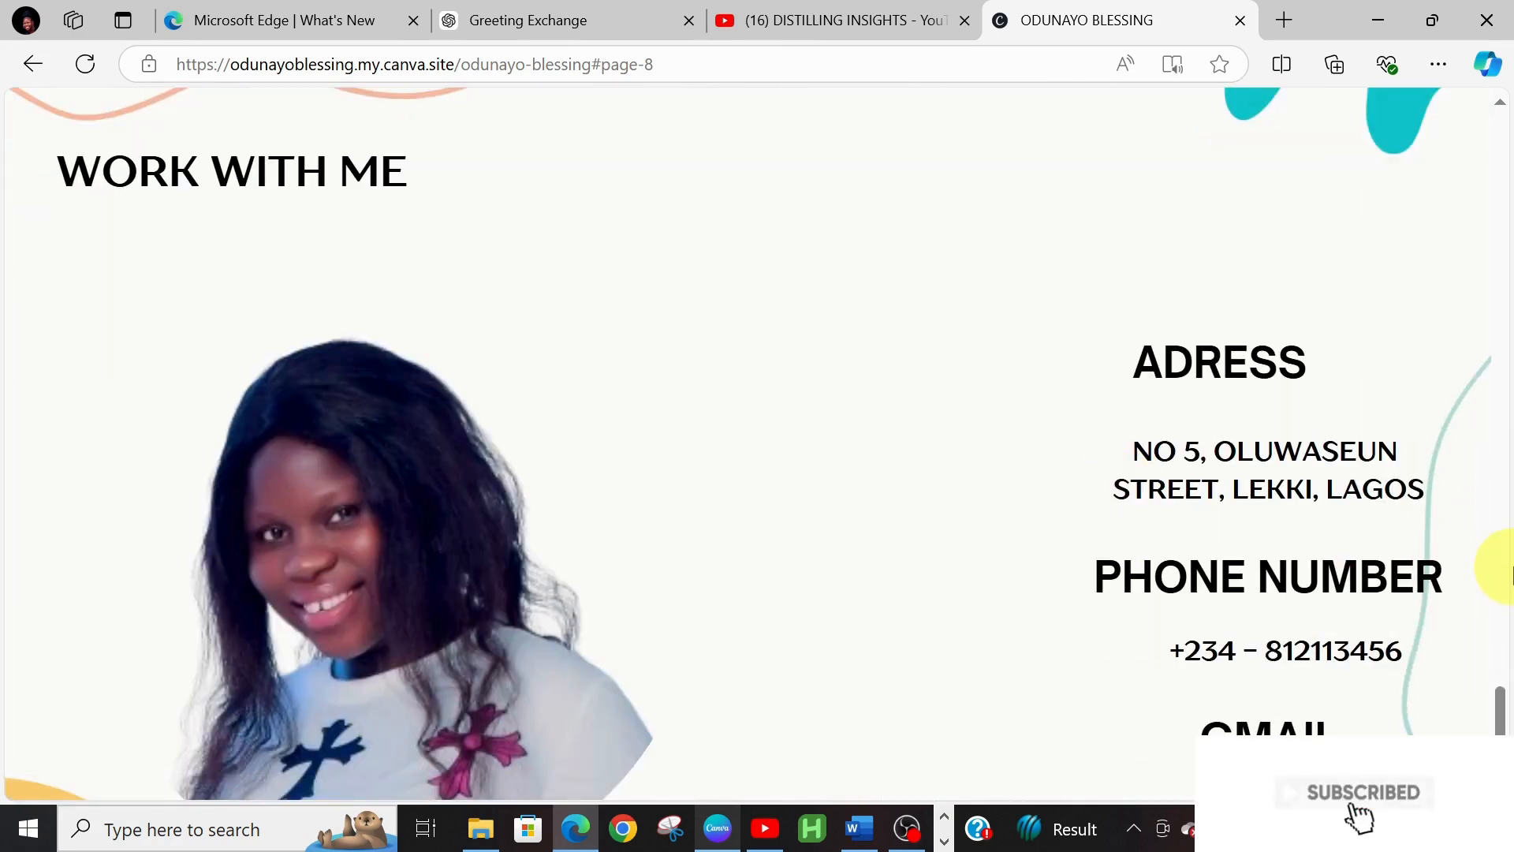
Scroll back up and through the live site's sections to review them
{"action": "left_click_drag", "start_coordinate": [1507, 703], "coordinate": [1508, 101]}
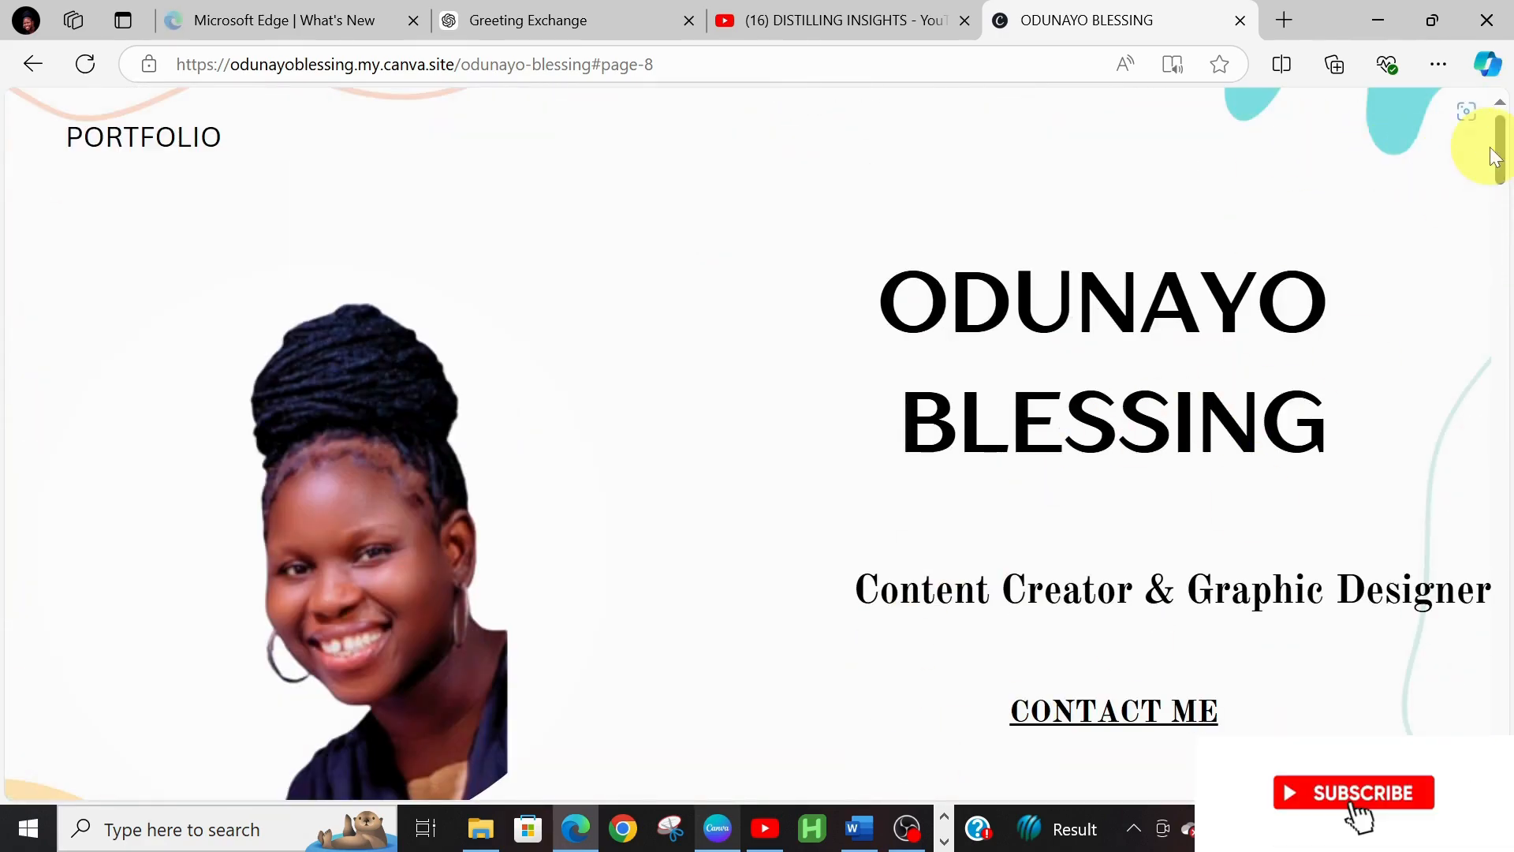
{"action": "left_click_drag", "start_coordinate": [1502, 165], "coordinate": [1402, 2]}
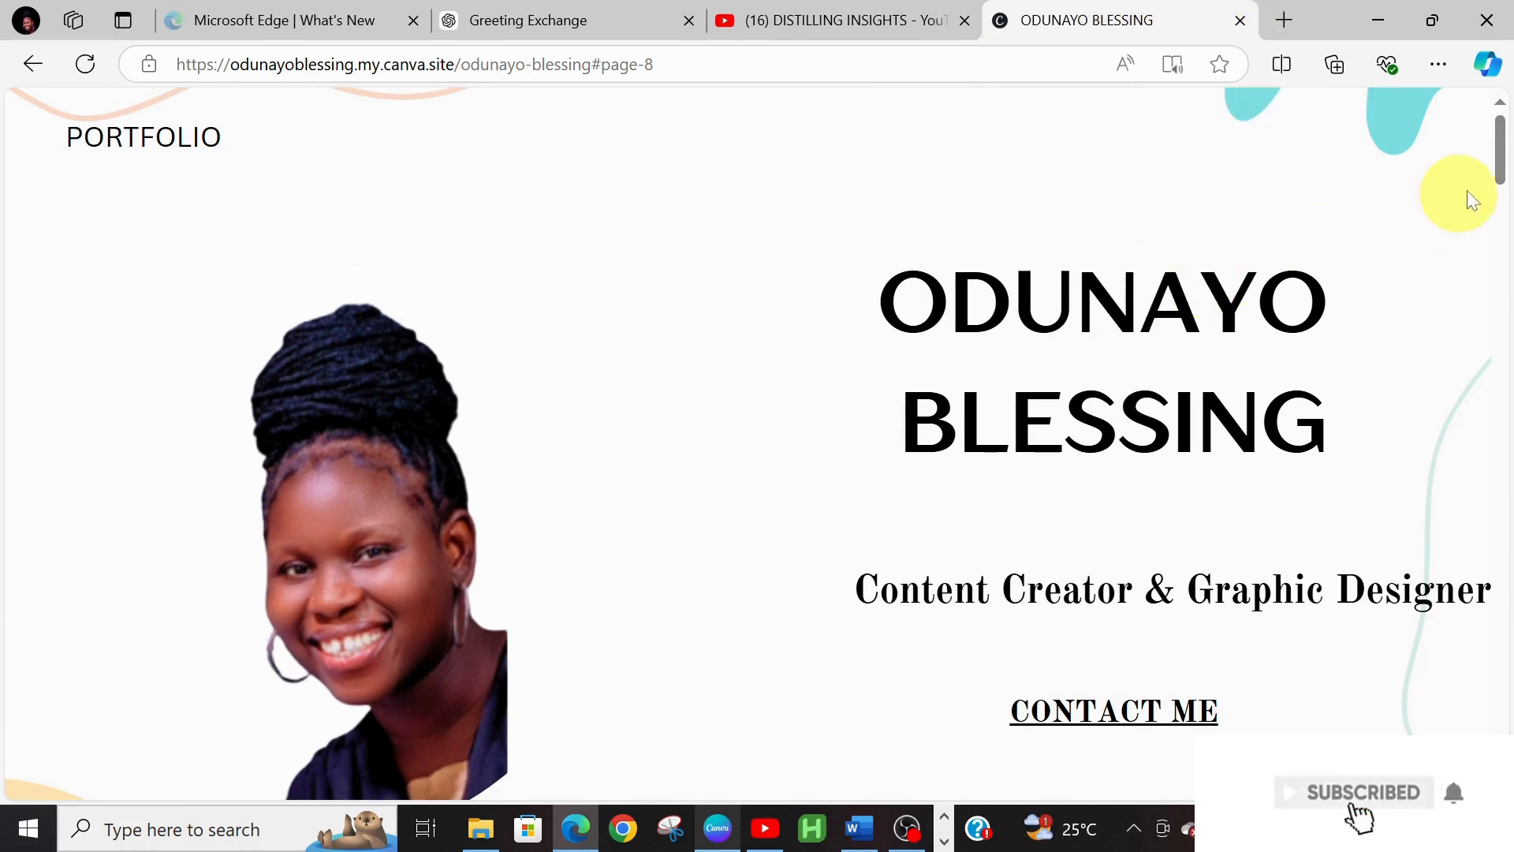
{"action": "left_click_drag", "start_coordinate": [1503, 189], "coordinate": [1508, 63]}
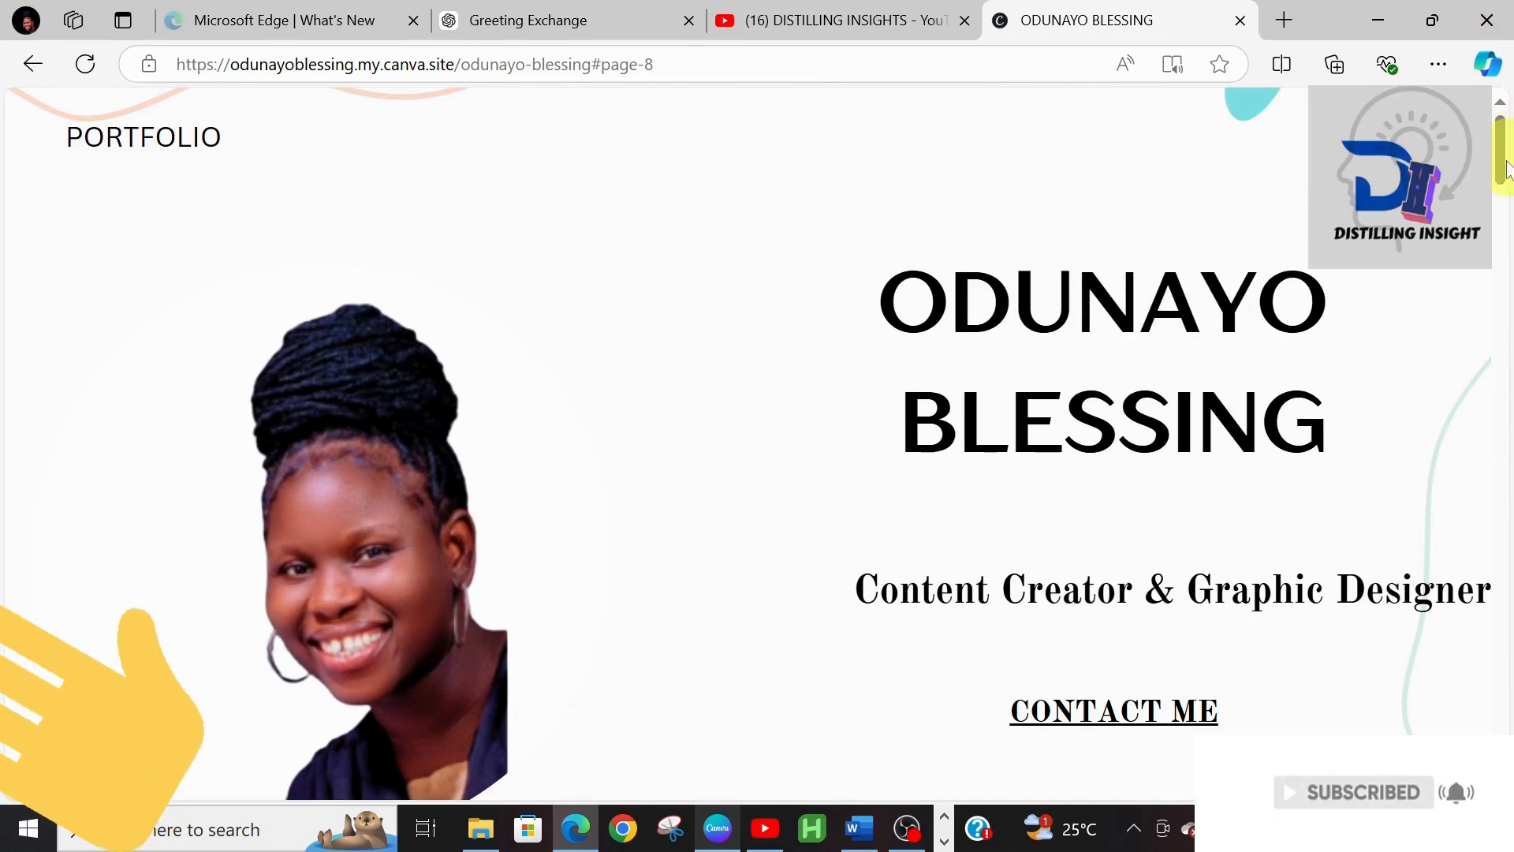
{"action": "mouse_move", "coordinate": [1508, 128]}
{"action": "left_mouse_down"}
{"action": "mouse_move", "coordinate": [1508, 251]}
{"action": "mouse_move", "coordinate": [1507, 103]}
{"action": "left_mouse_up"}
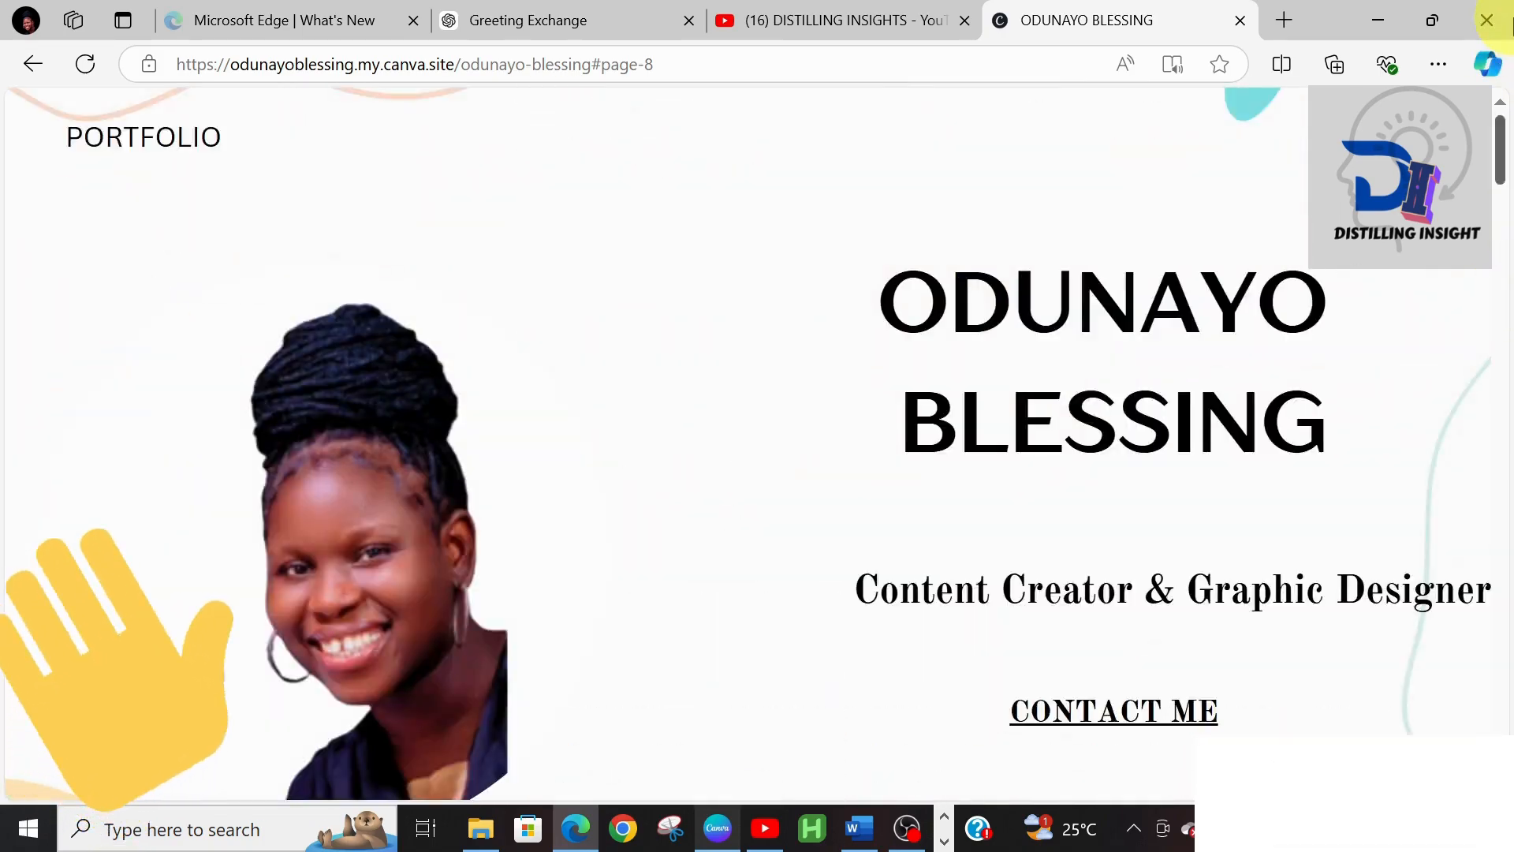